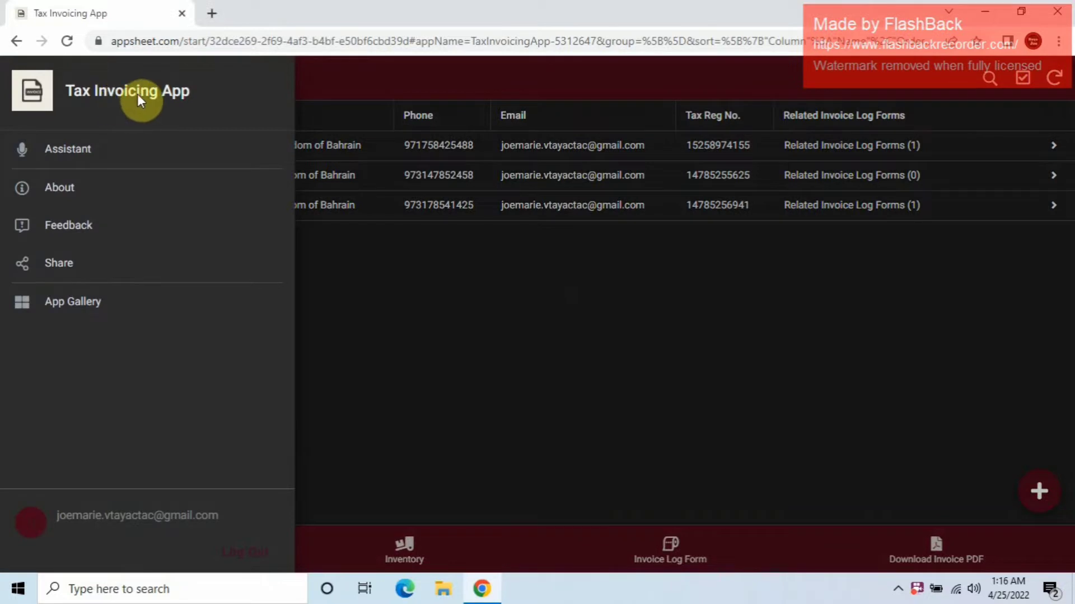
Step: Start a new invoice entry in the Invoice Log Form
left_click(652, 336)
left_click(699, 551)
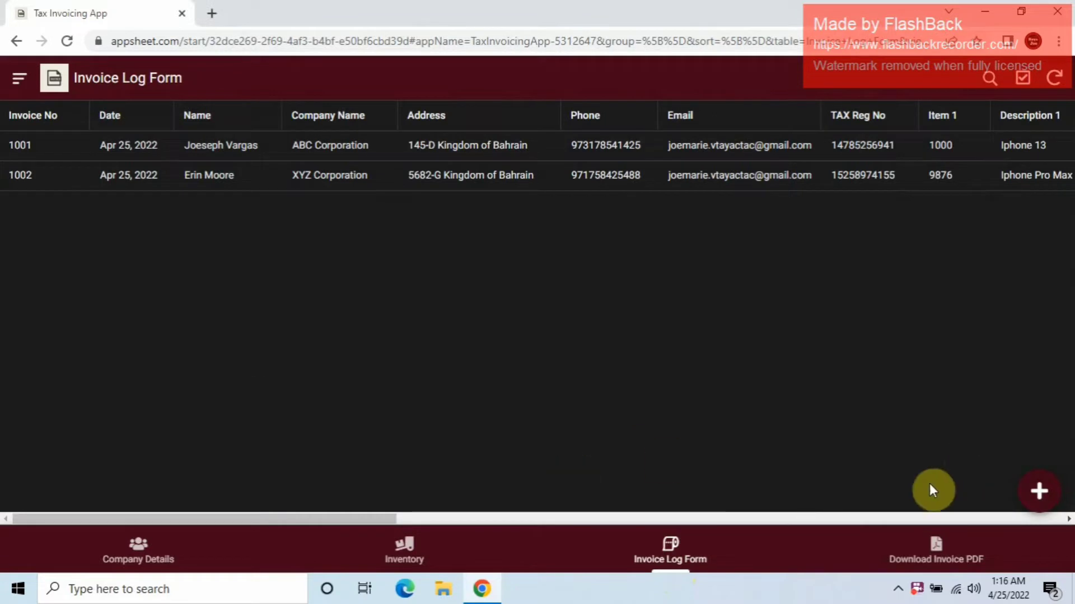
left_click(1036, 493)
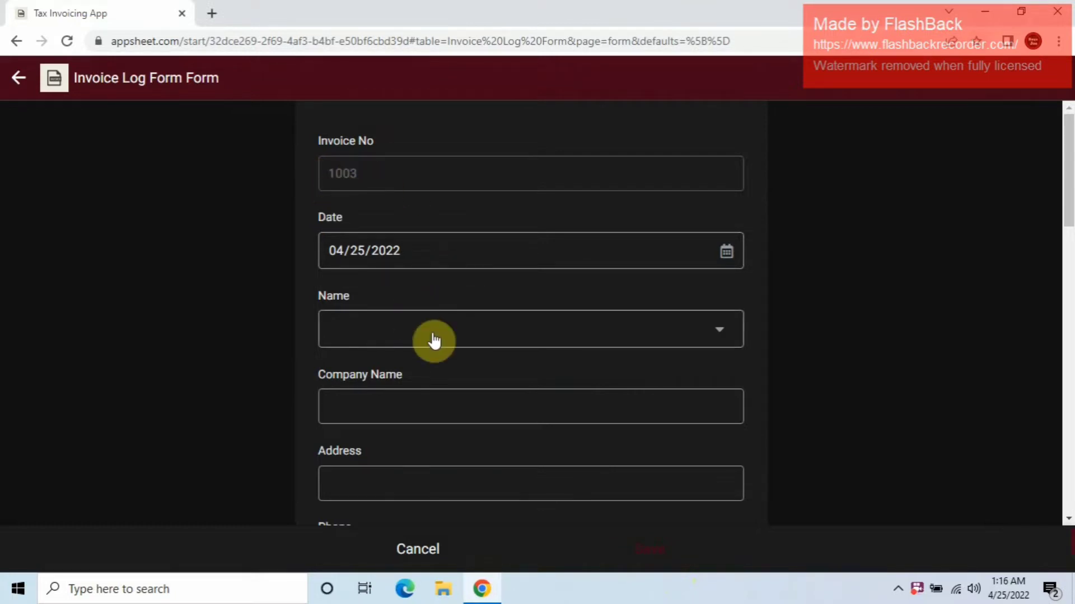
Step: Select the XYZ Corporation contact as the customer name on the new invoice
scroll(623, 338, "down", 3)
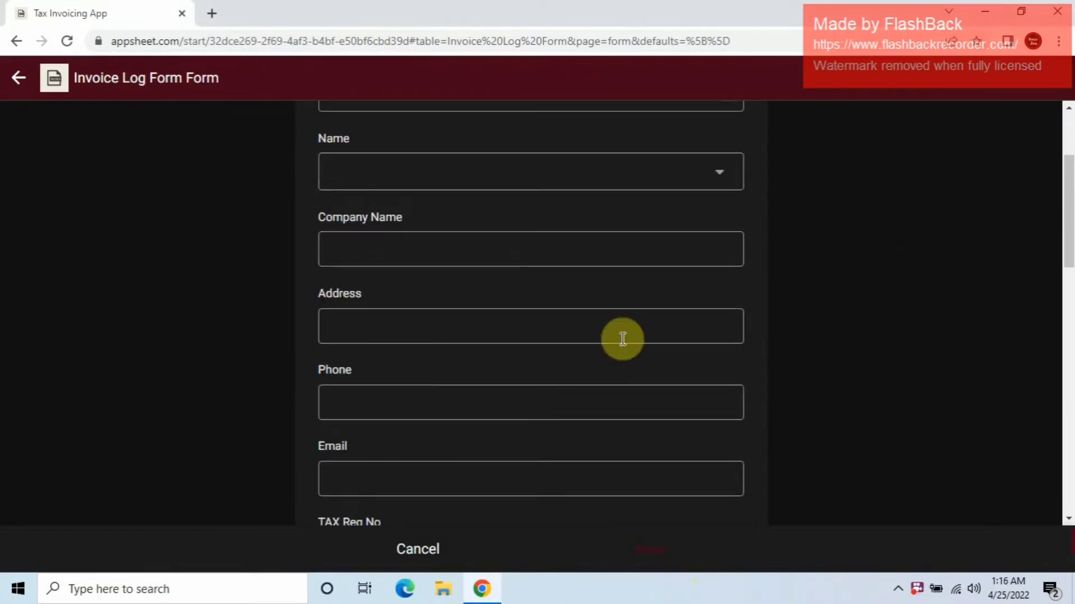
left_click(559, 188)
left_click(389, 170)
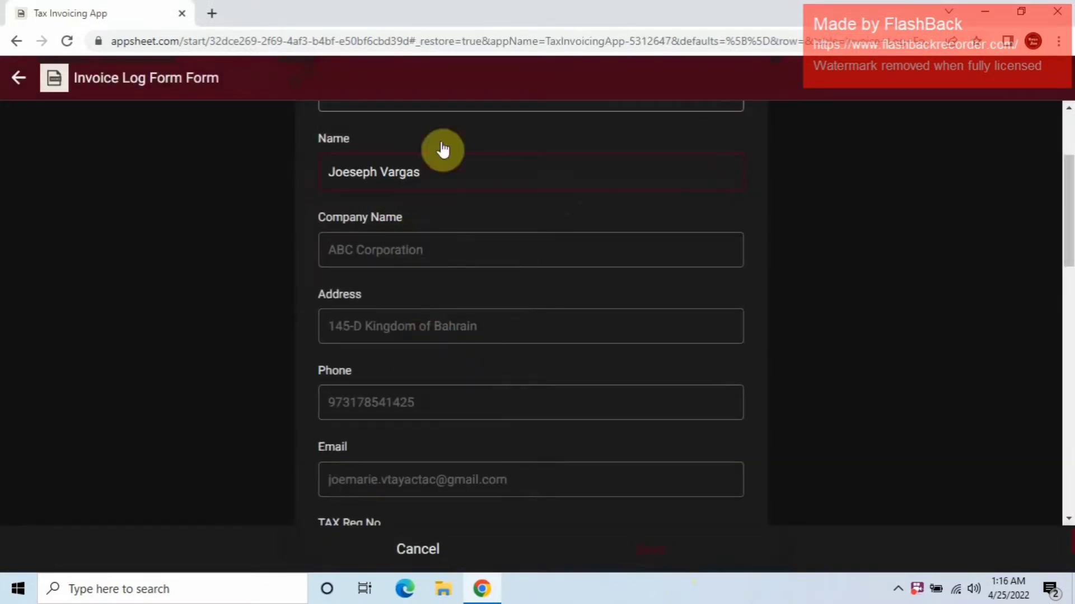
left_click(428, 169)
left_click(363, 207)
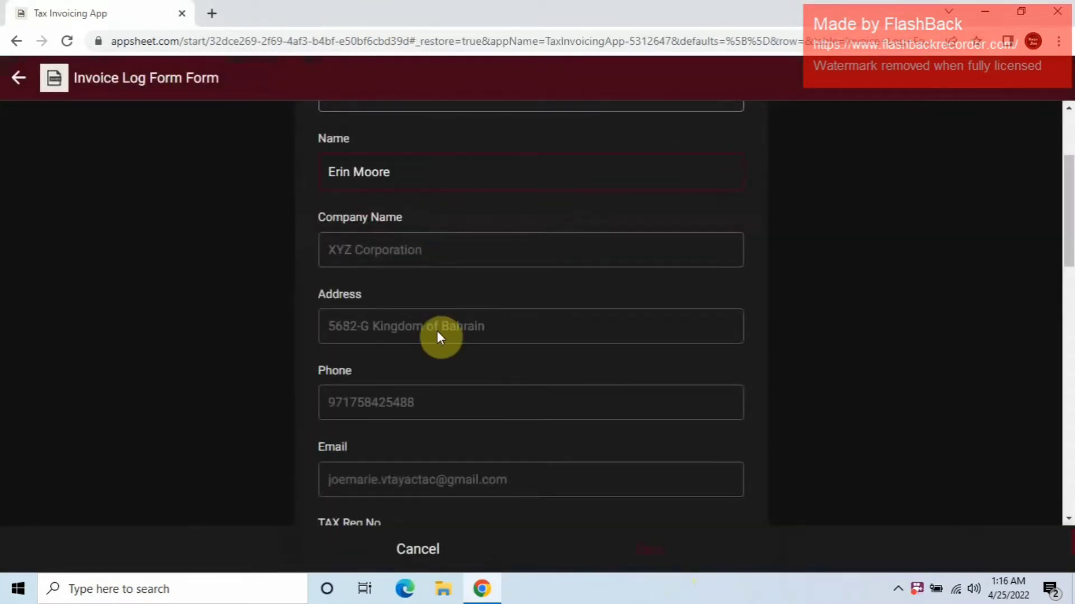
Step: Set Item 1 of the invoice to 9876 with a quantity of 2
scroll(436, 331, "down", 3)
scroll(437, 334, "down", 2)
left_click(417, 322)
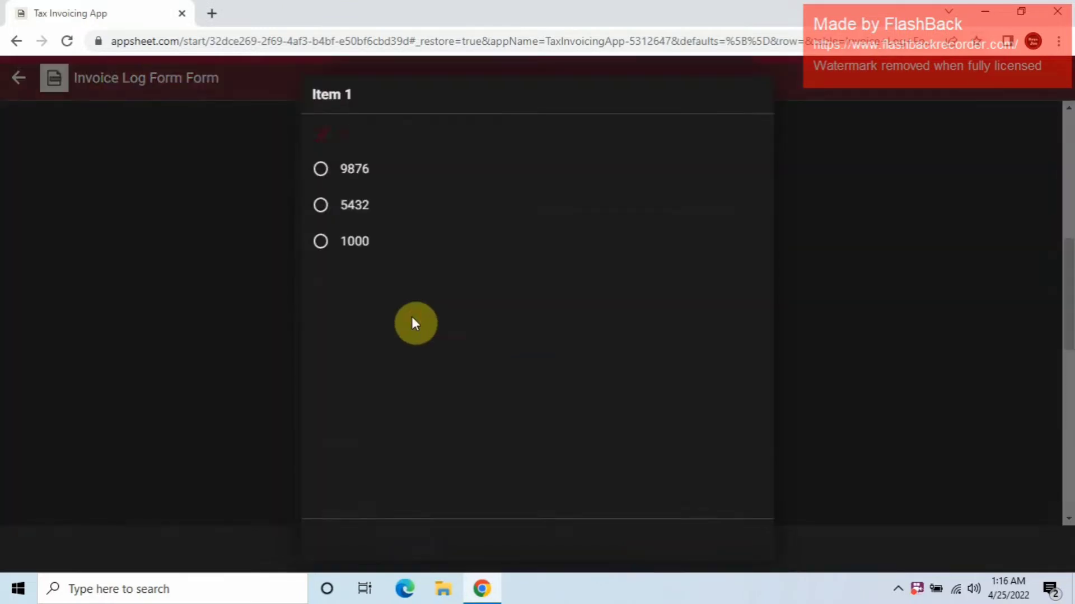
left_click(368, 178)
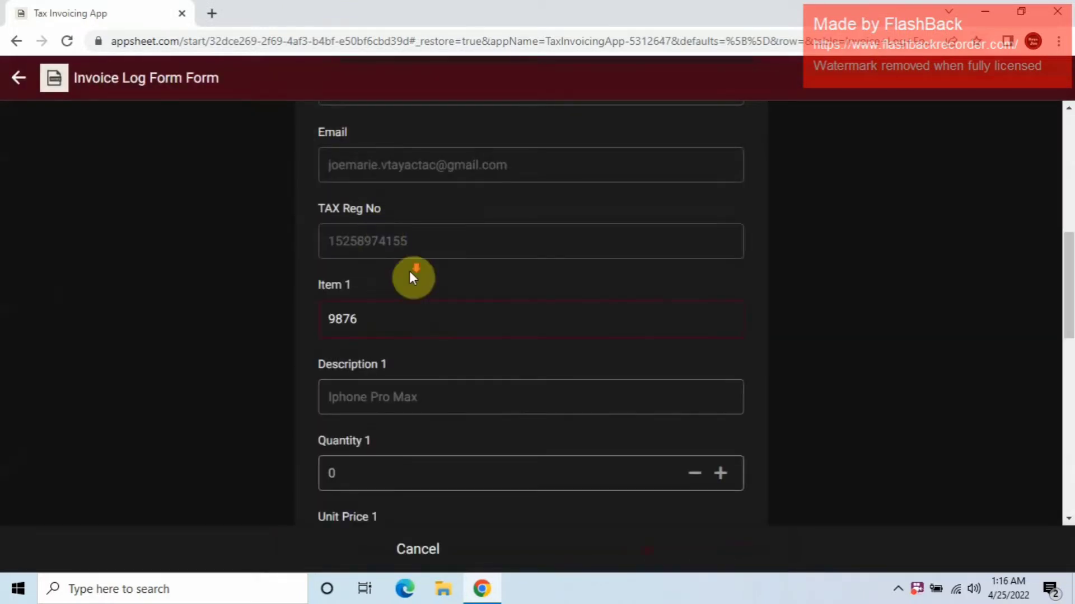
scroll(408, 276, "down", 2)
left_click(394, 318)
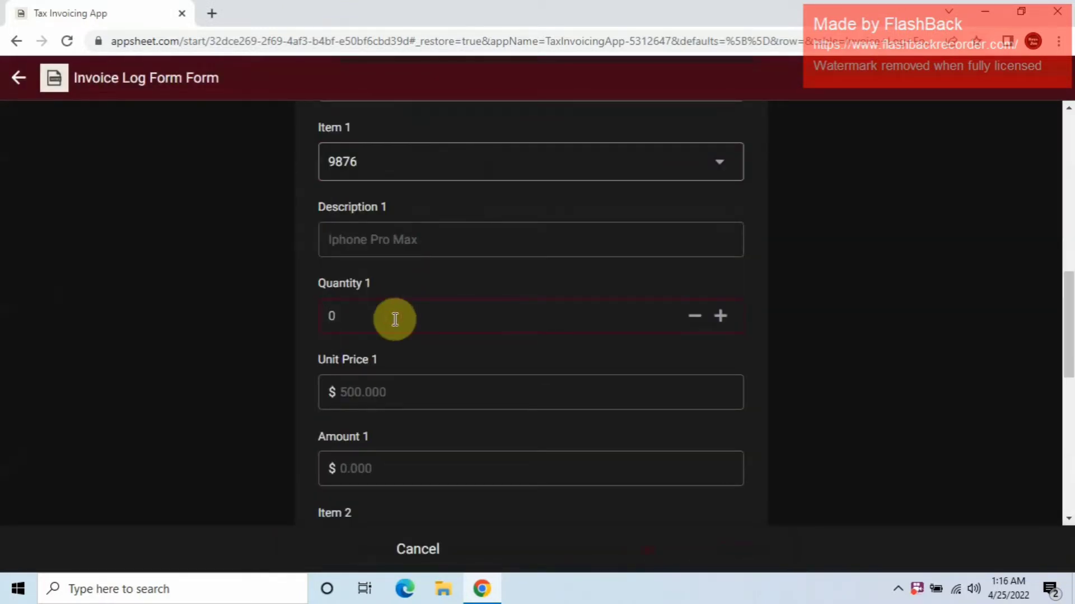
left_click(395, 382)
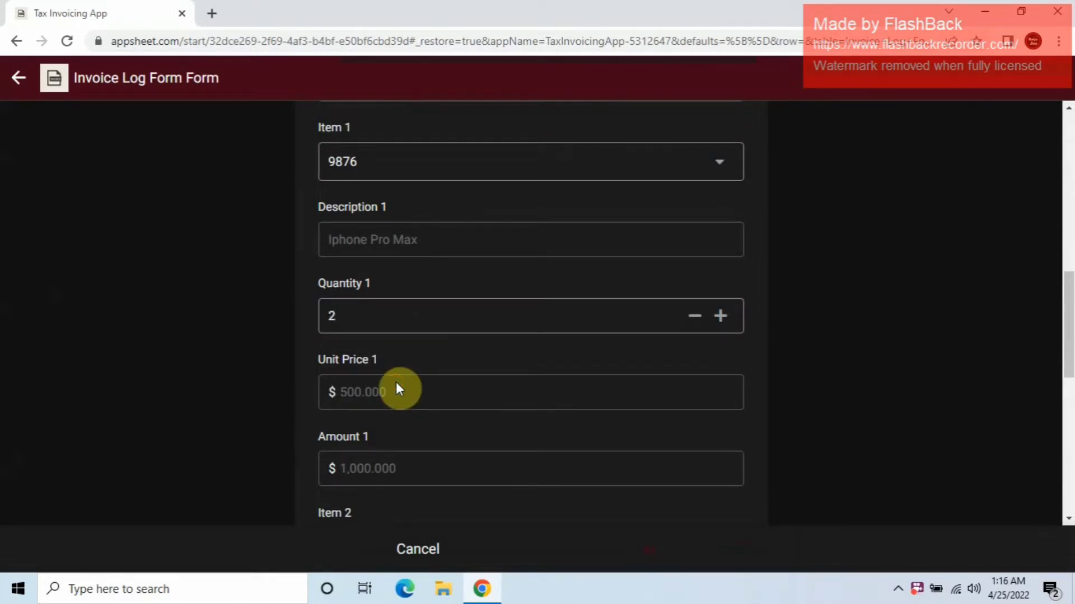
Step: Set Item 2 of the invoice to 1000 with a quantity of 2
scroll(414, 386, "down", 1)
scroll(472, 449, "down", 1)
left_click(473, 473)
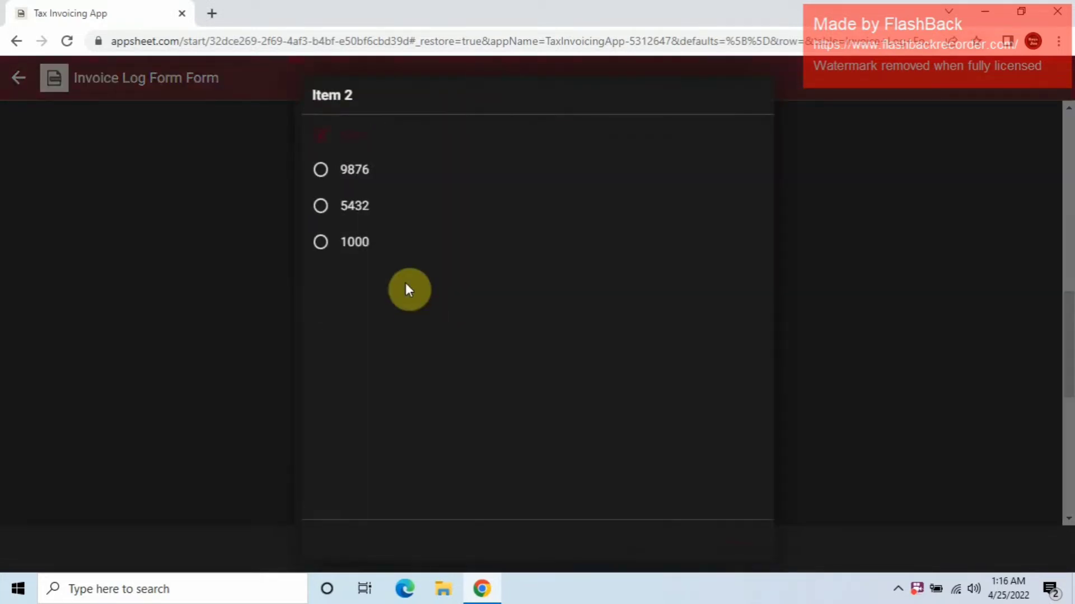
left_click(369, 257)
scroll(439, 347, "down", 3)
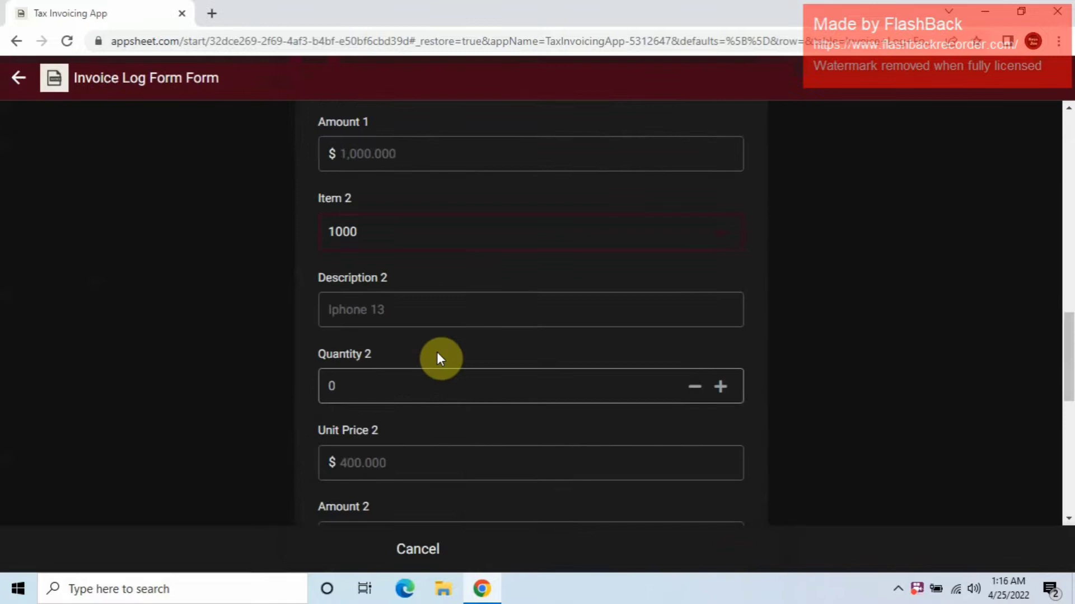
left_click(402, 384)
Step: Set Item 3 of the invoice to 1000 with a quantity of 5
scroll(536, 336, "down", 3)
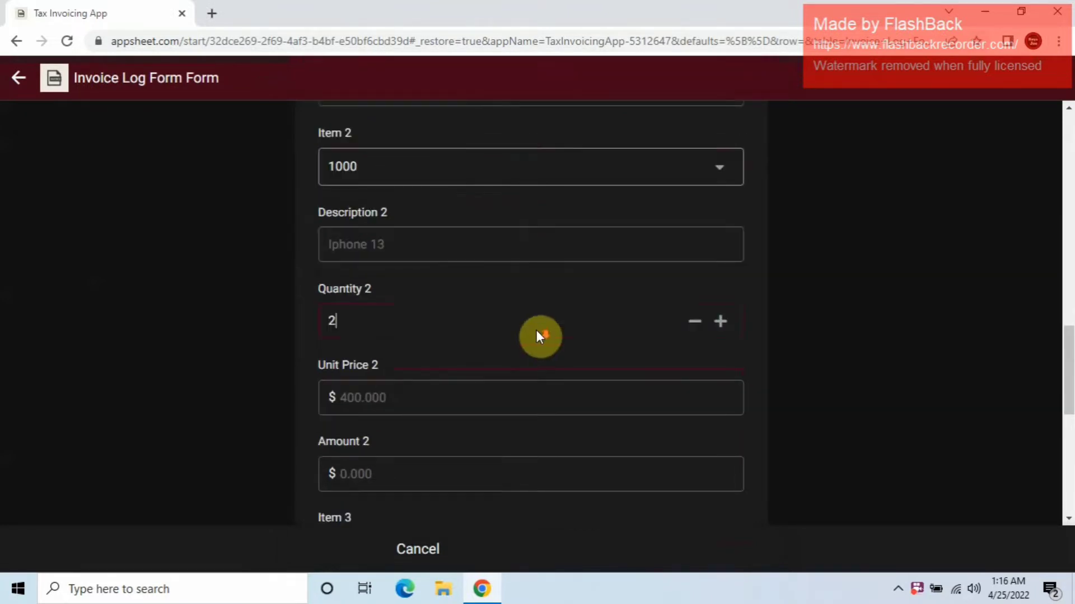
left_click(527, 462)
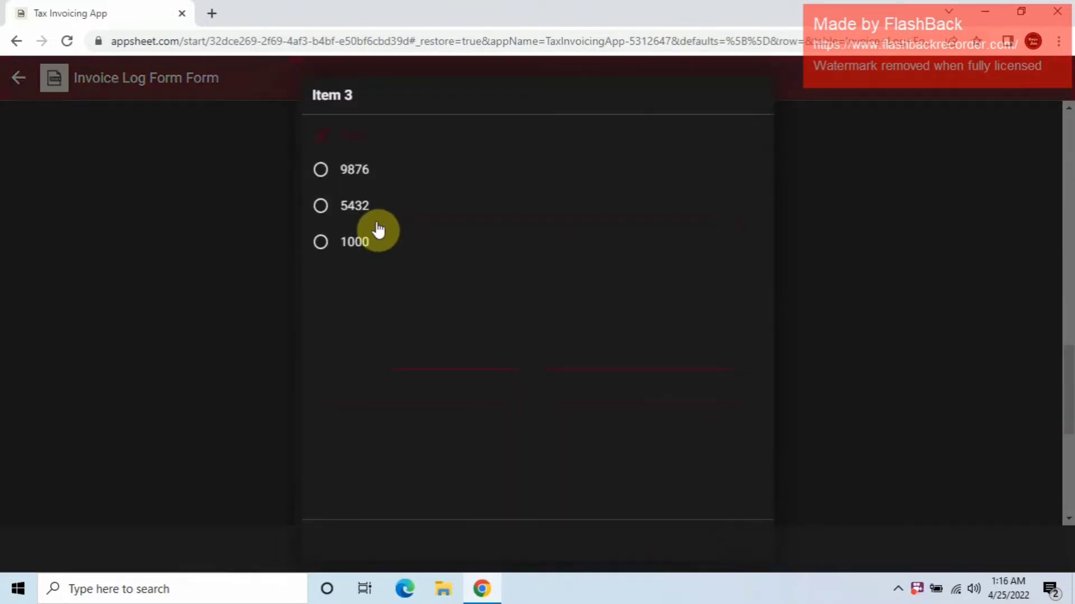
left_click(379, 235)
scroll(480, 420, "down", 2)
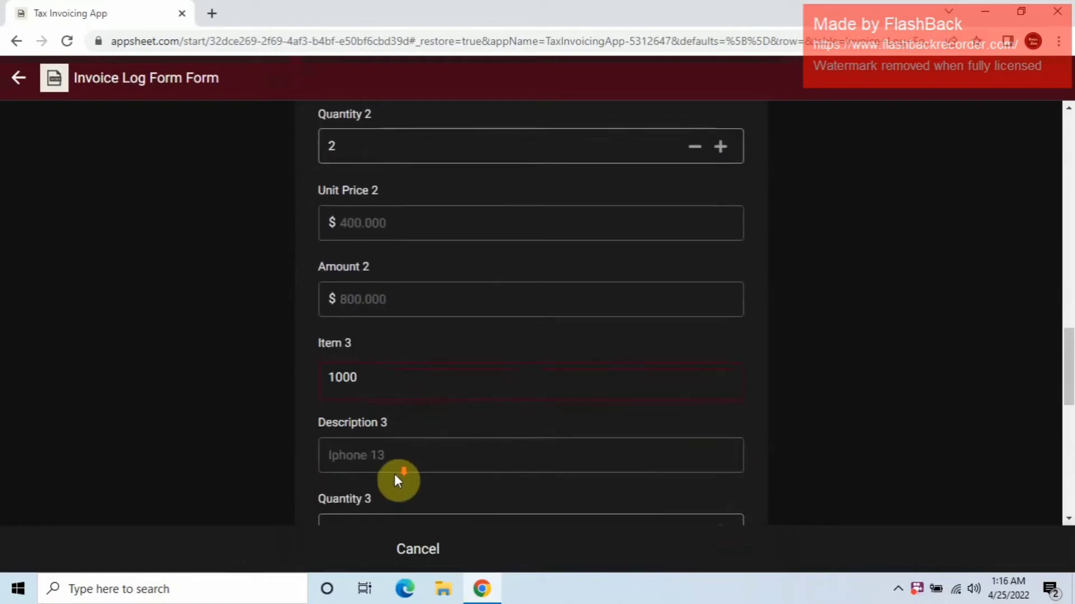
scroll(396, 480, "down", 3)
left_click(390, 385)
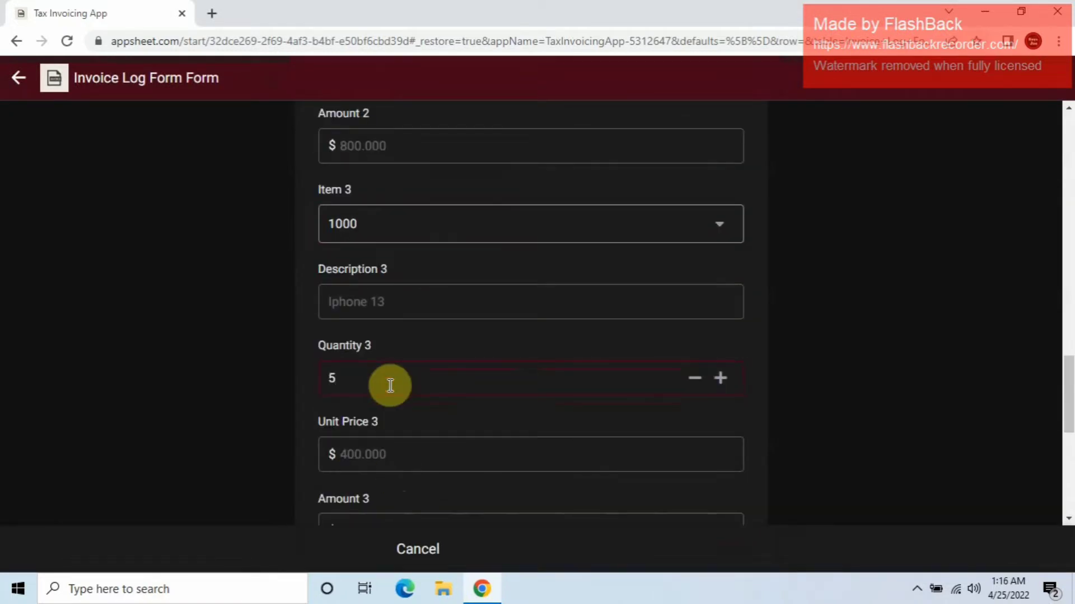
Step: Enter a TAX % of 0.10 on the invoice and save the entry
scroll(406, 458, "down", 3)
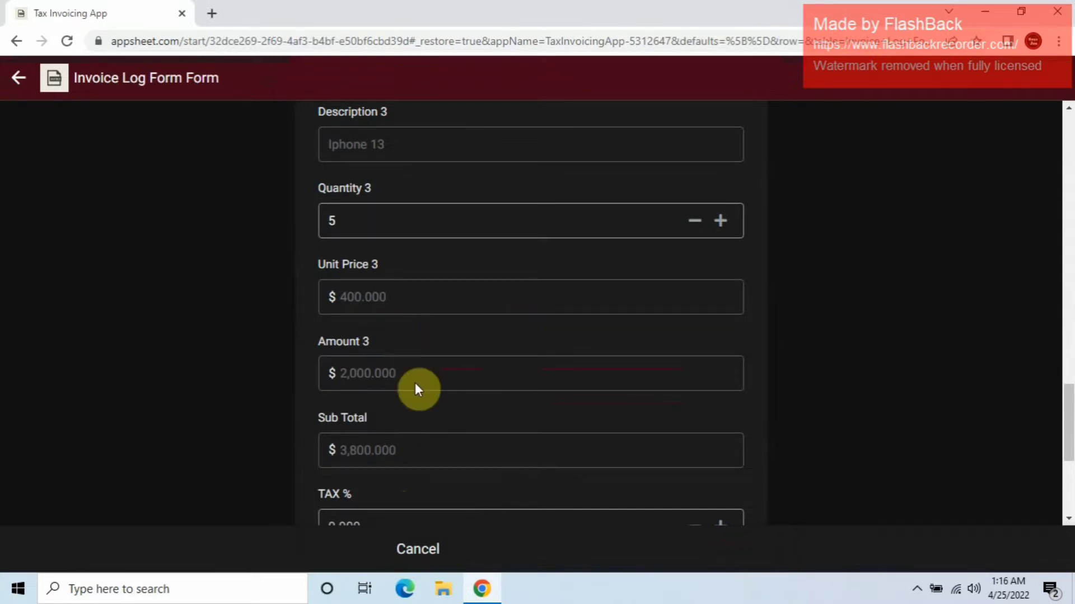
scroll(419, 392, "down", 5)
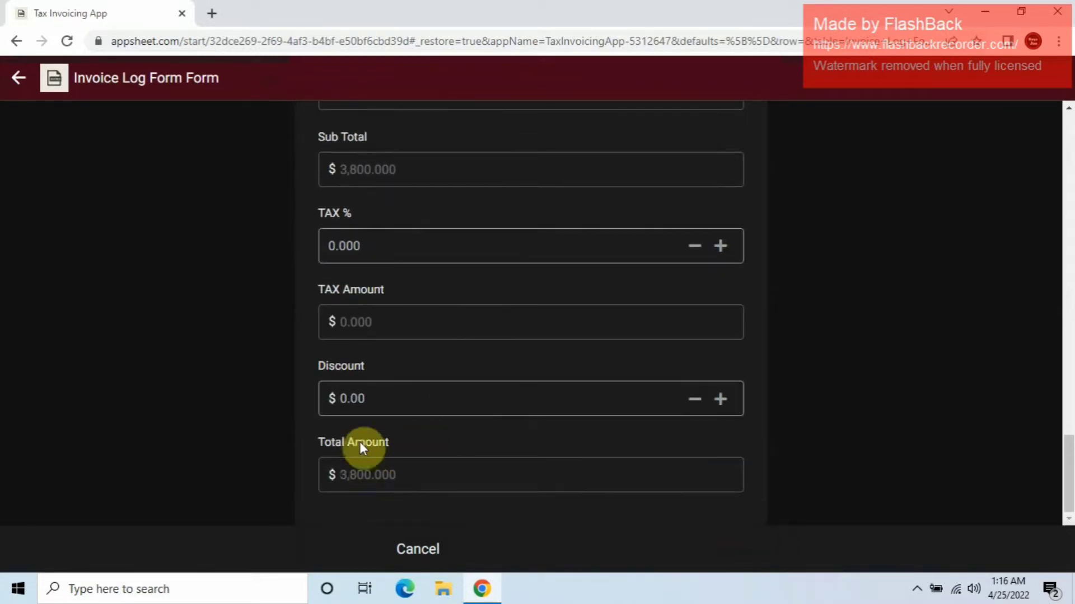
left_click(360, 247)
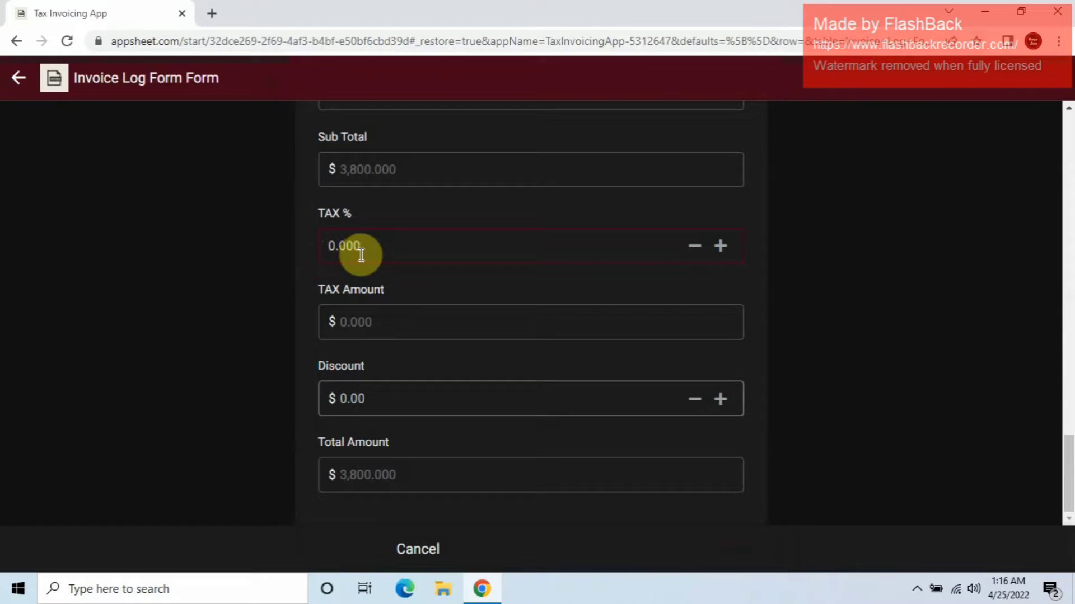
type("010")
left_click(379, 321)
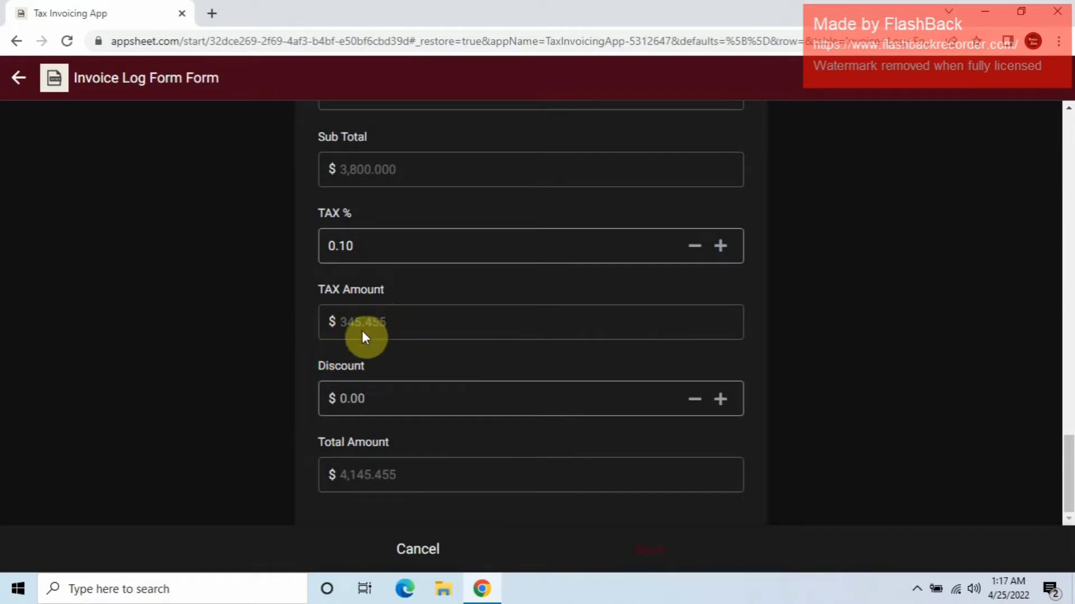
left_click(637, 554)
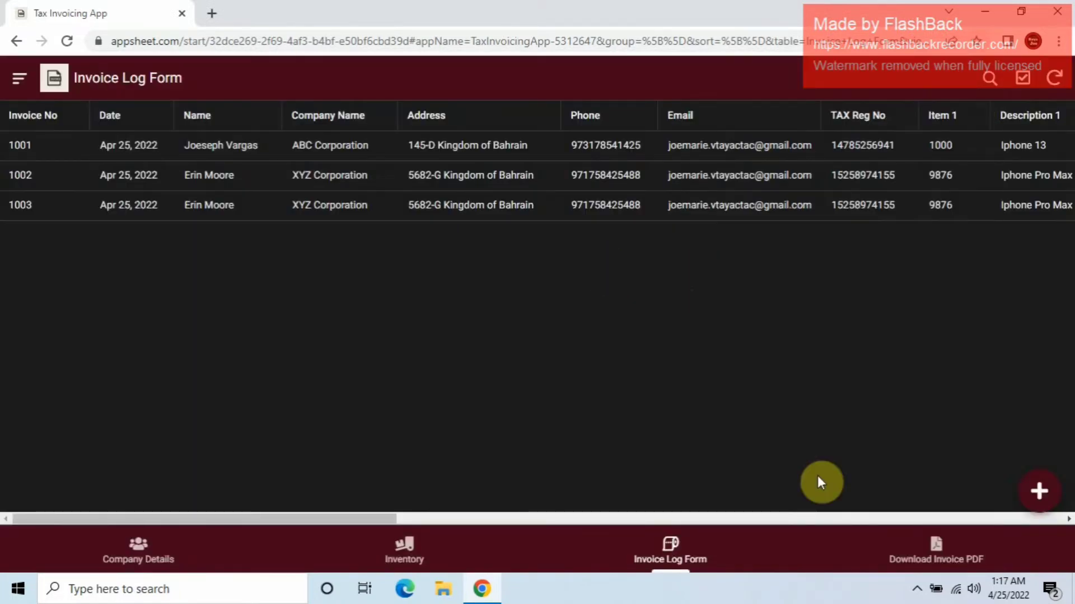
Step: Change the invoice number of the Download Invoice PDF record to 1003 and save it
left_click(929, 551)
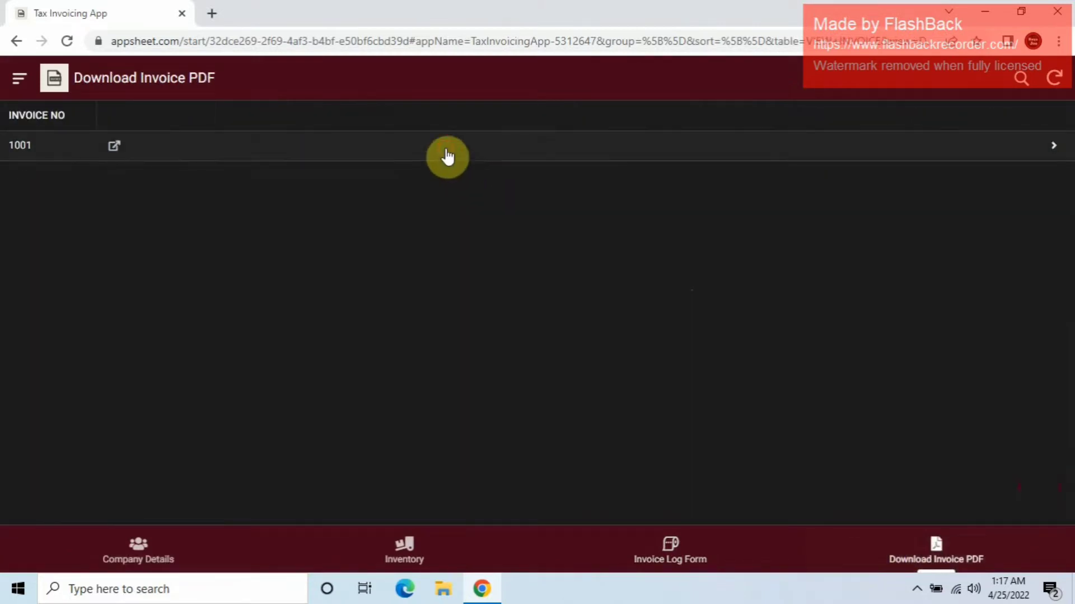
left_click(447, 156)
left_click(870, 492)
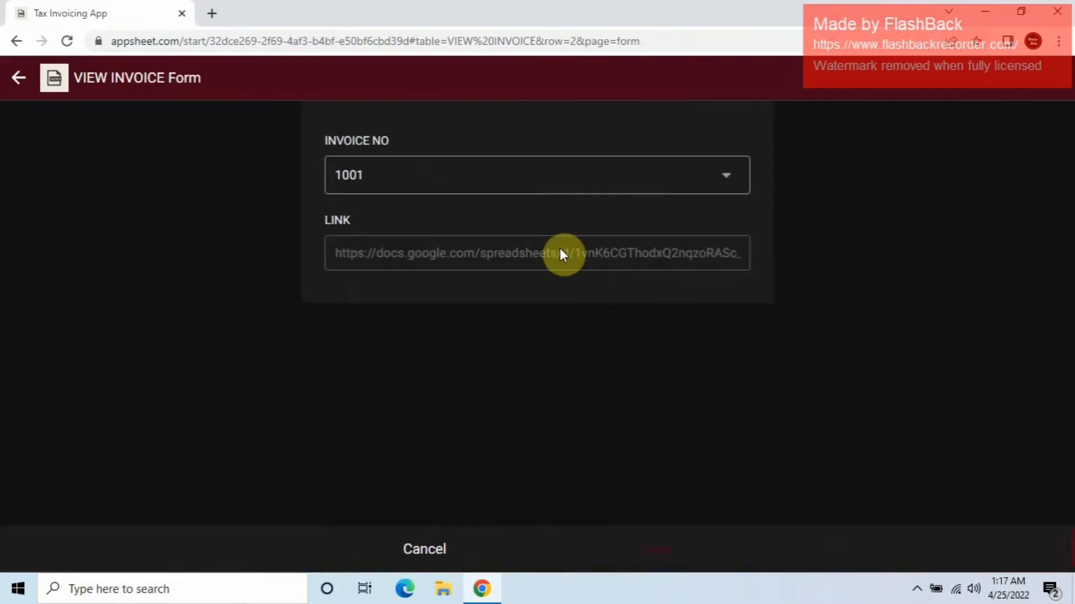
left_click(531, 193)
left_click(391, 256)
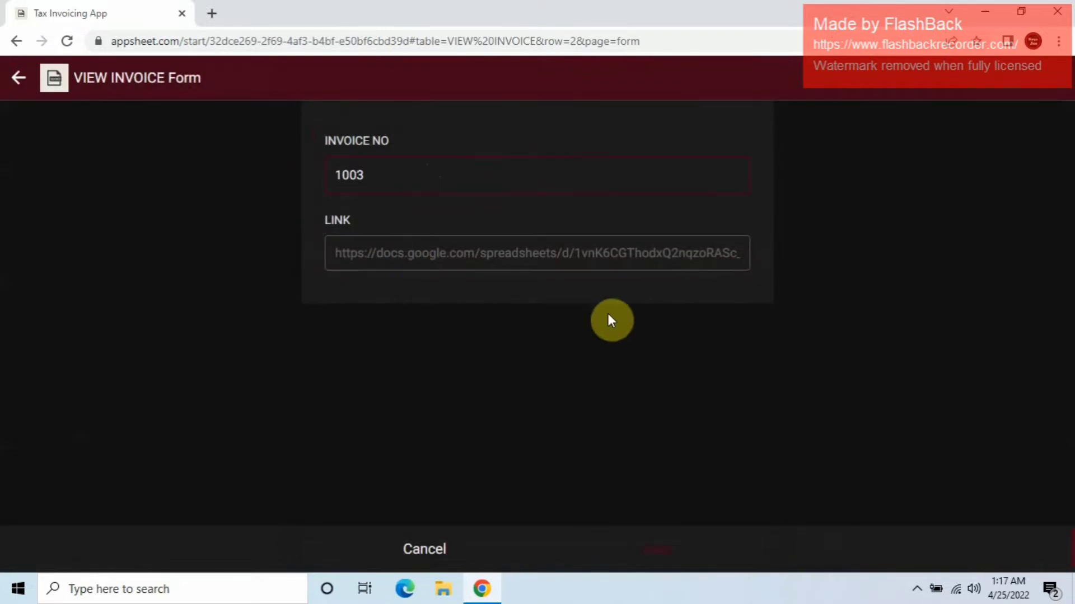
left_click(664, 554)
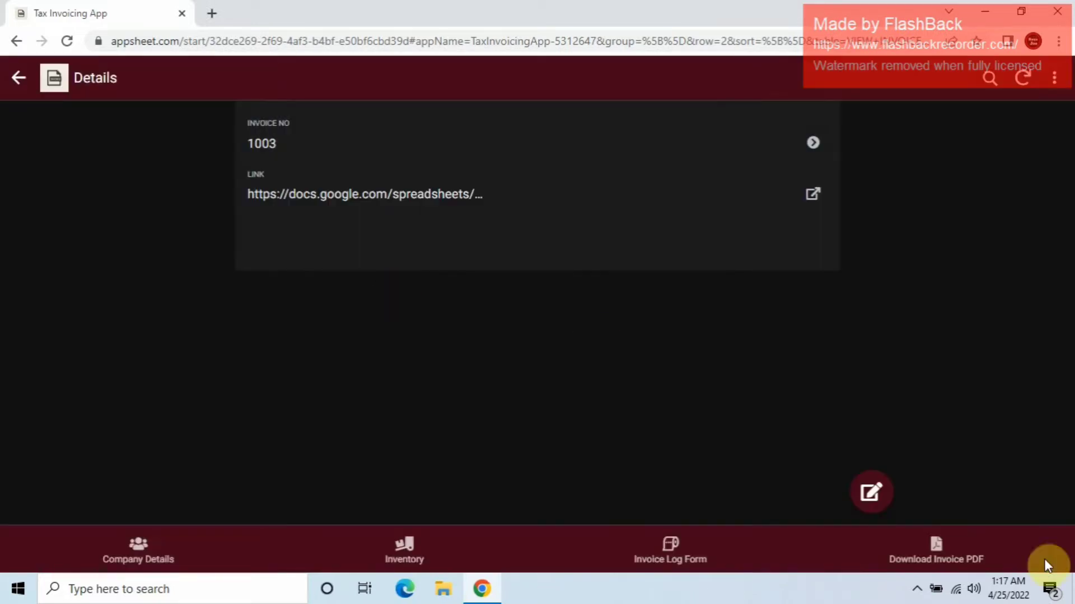
Step: Download the PDF of invoice 1003 through its link and open it for review and printing
left_click(811, 194)
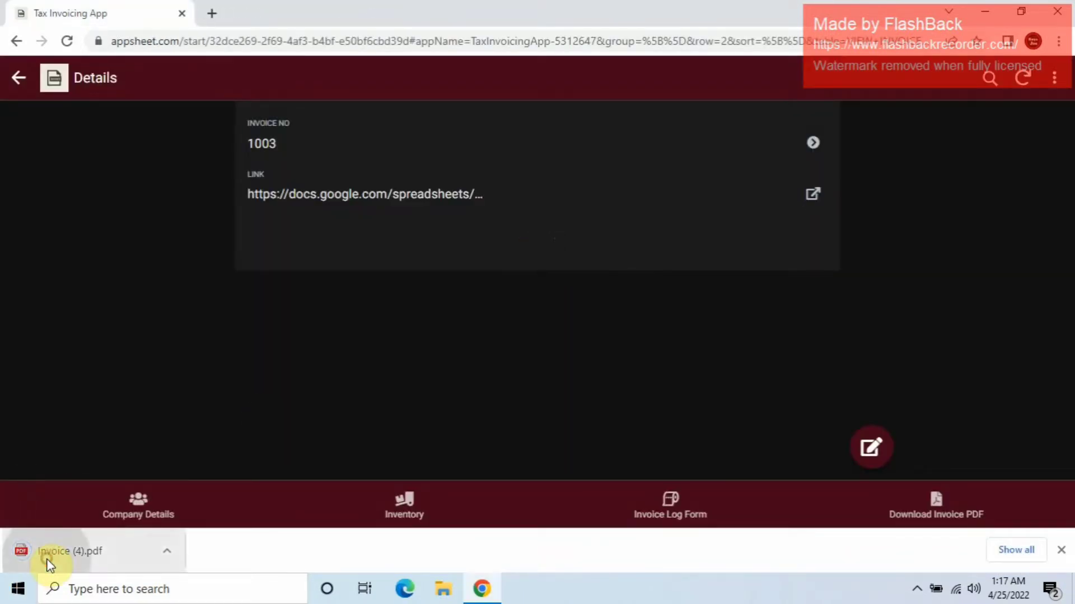
left_click(49, 563)
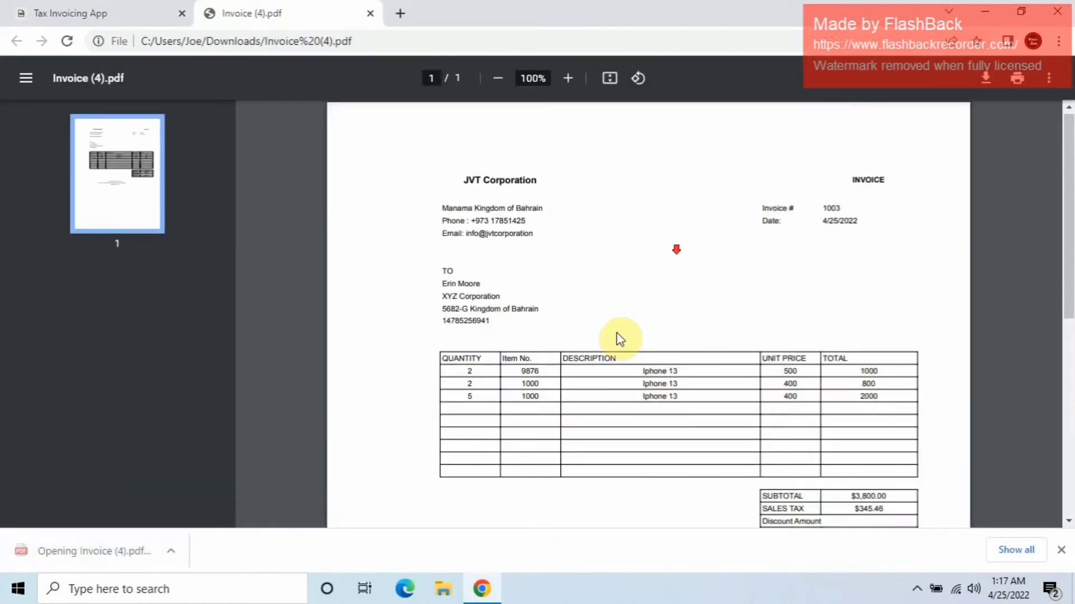
scroll(689, 325, "down", 4)
scroll(700, 322, "down", 3)
scroll(758, 403, "up", 7)
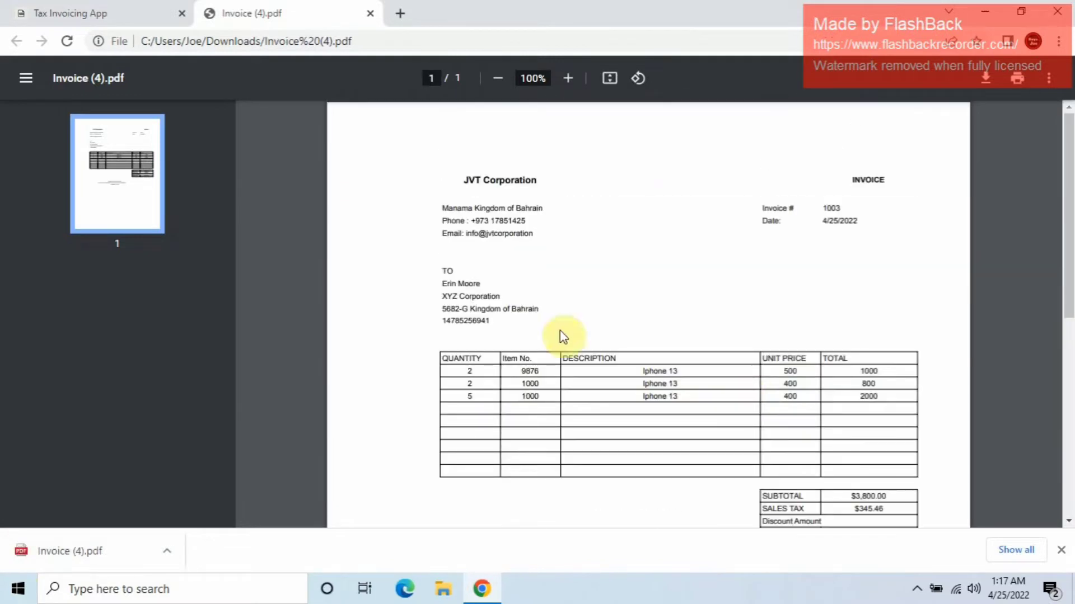
left_click(1017, 79)
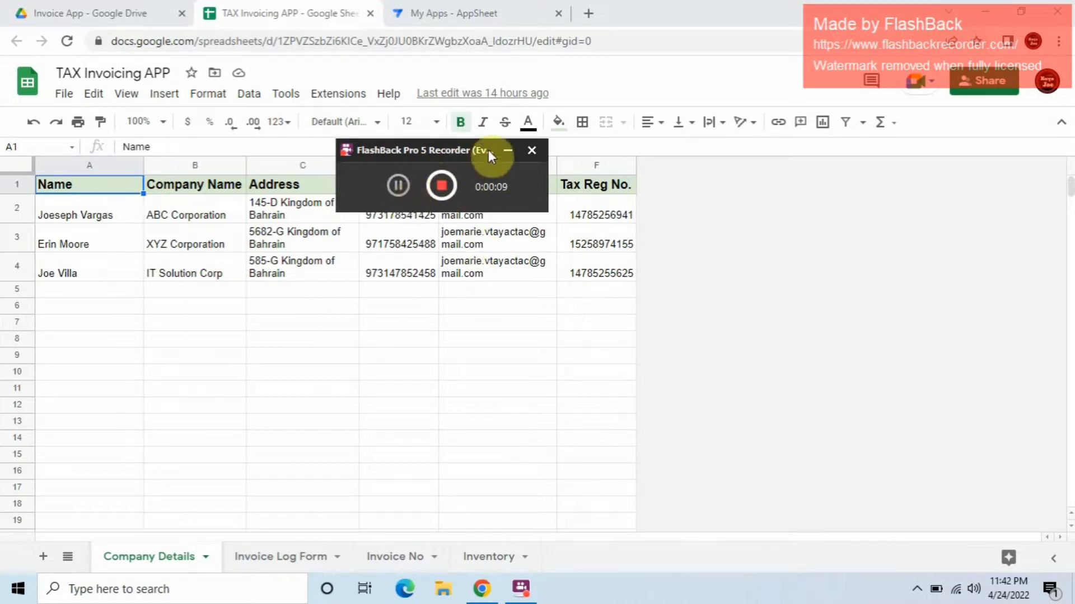
Step: Switch to the TAX Invoicing APP spreadsheet in Google Sheets and view its Invoice Log Form and Invoice No sheets
left_click(507, 150)
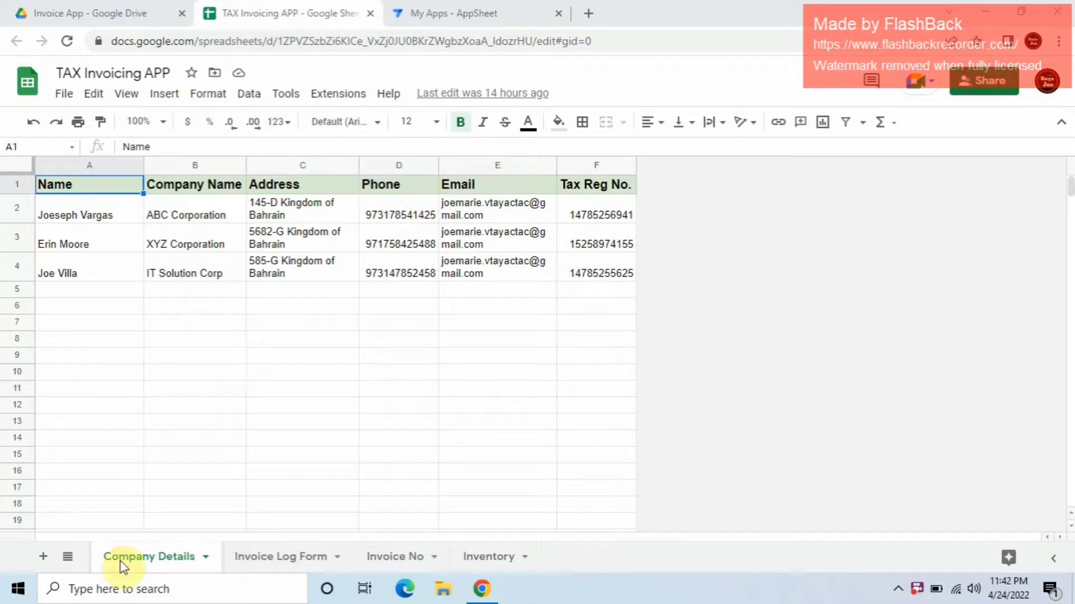
left_click(291, 557)
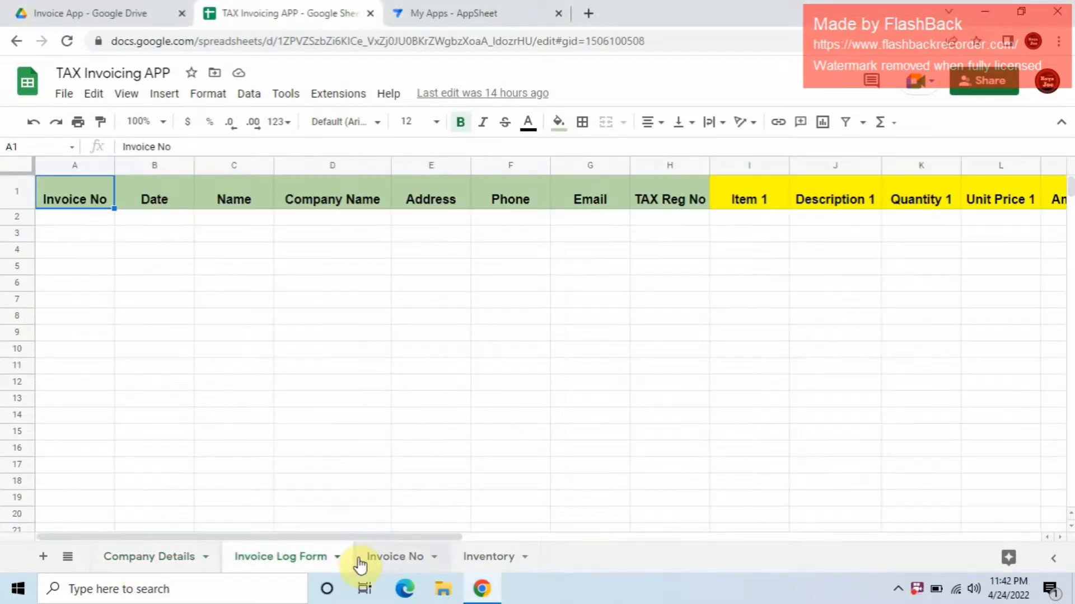
left_click(374, 557)
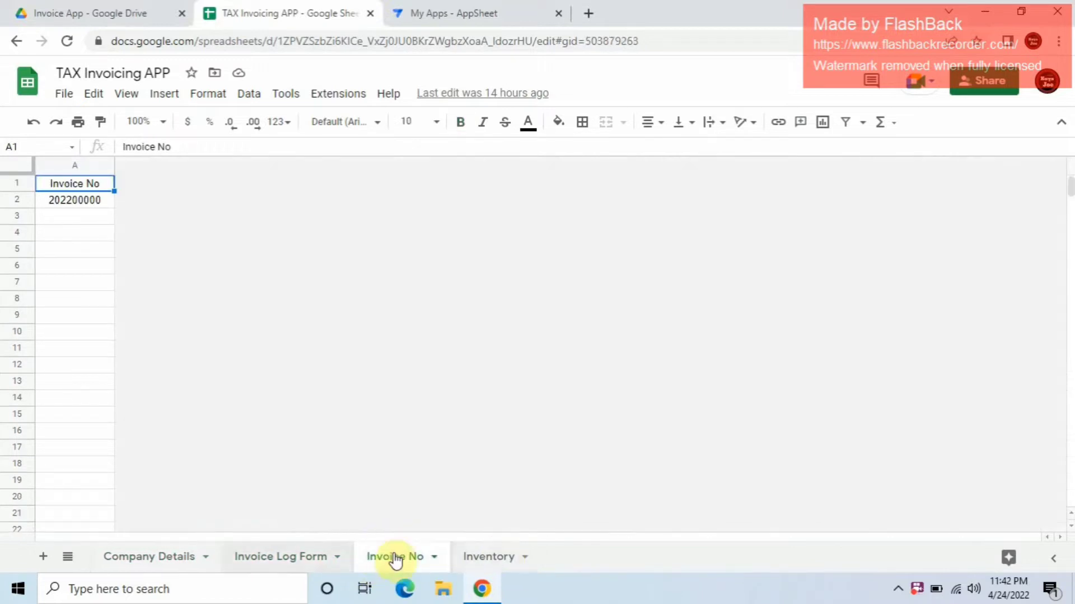
Step: Open the Company Details sheet and review its column headings from Name through Tax Reg No
left_click(155, 562)
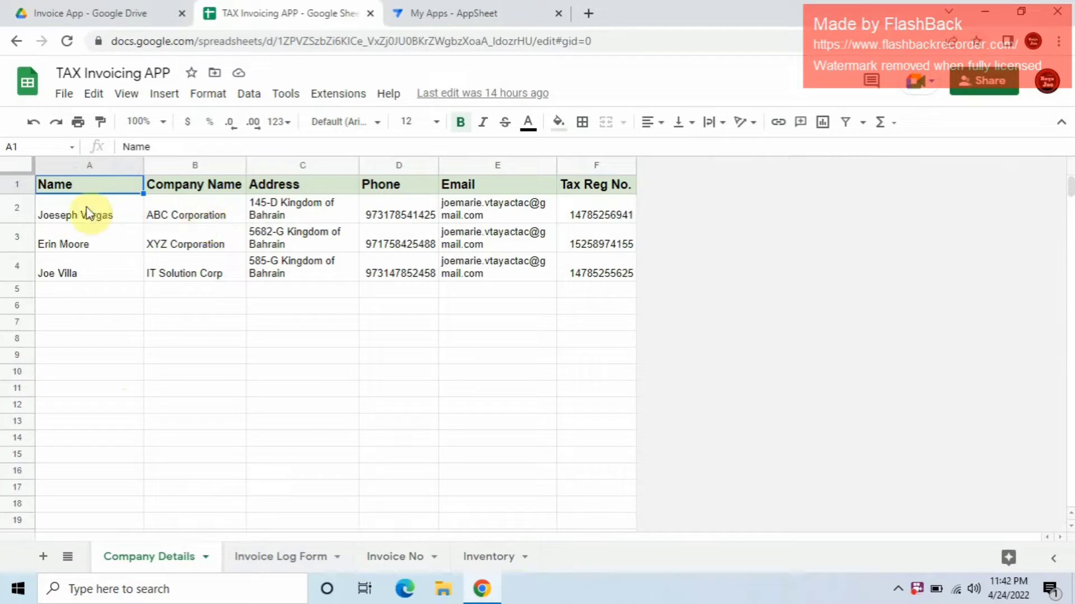
left_click(174, 191)
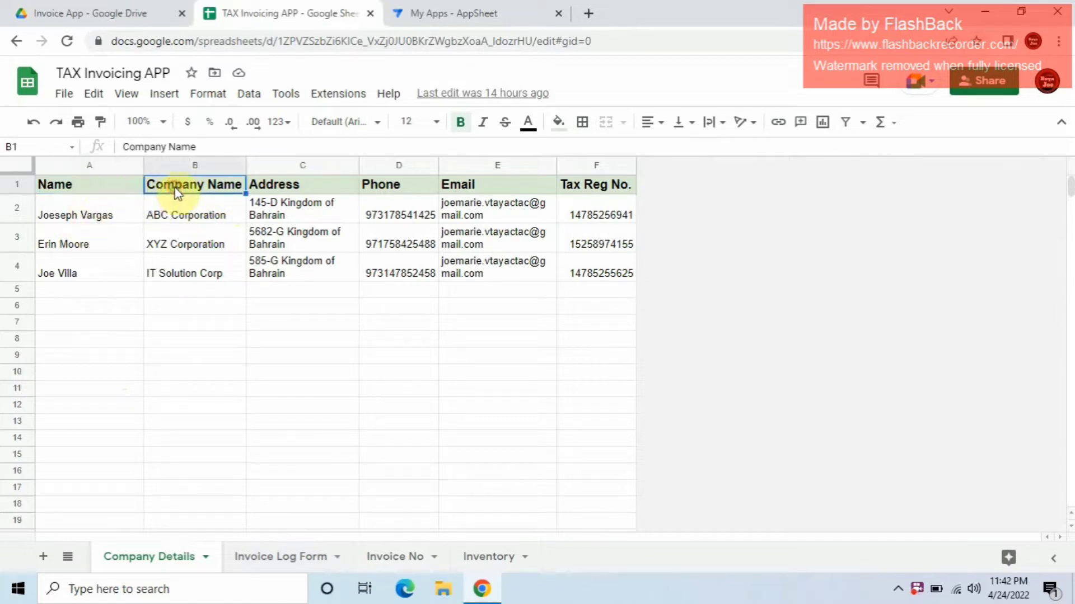
left_click(275, 184)
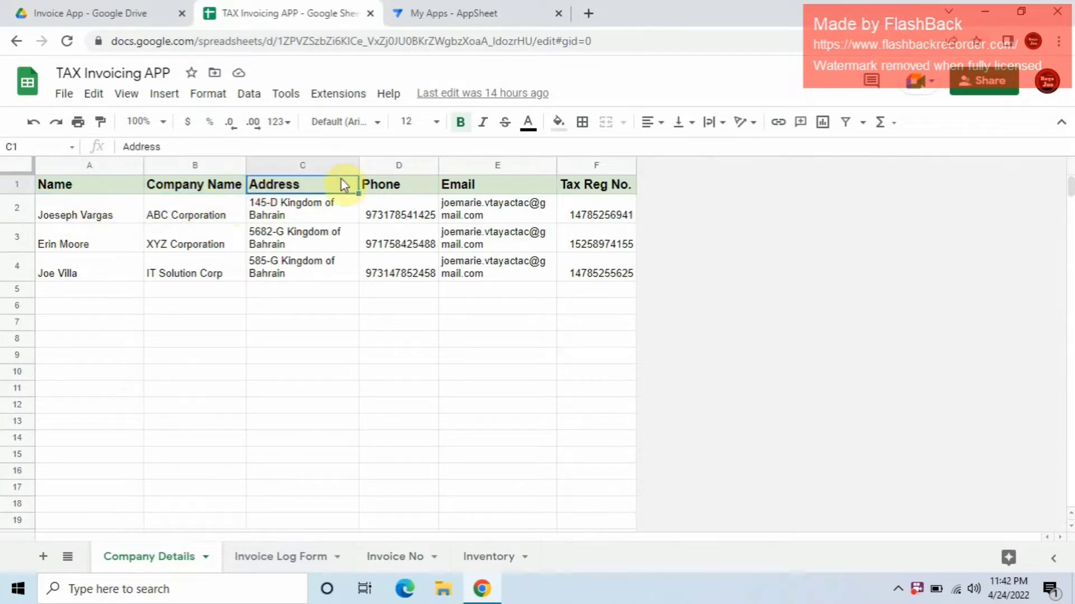
left_click(384, 183)
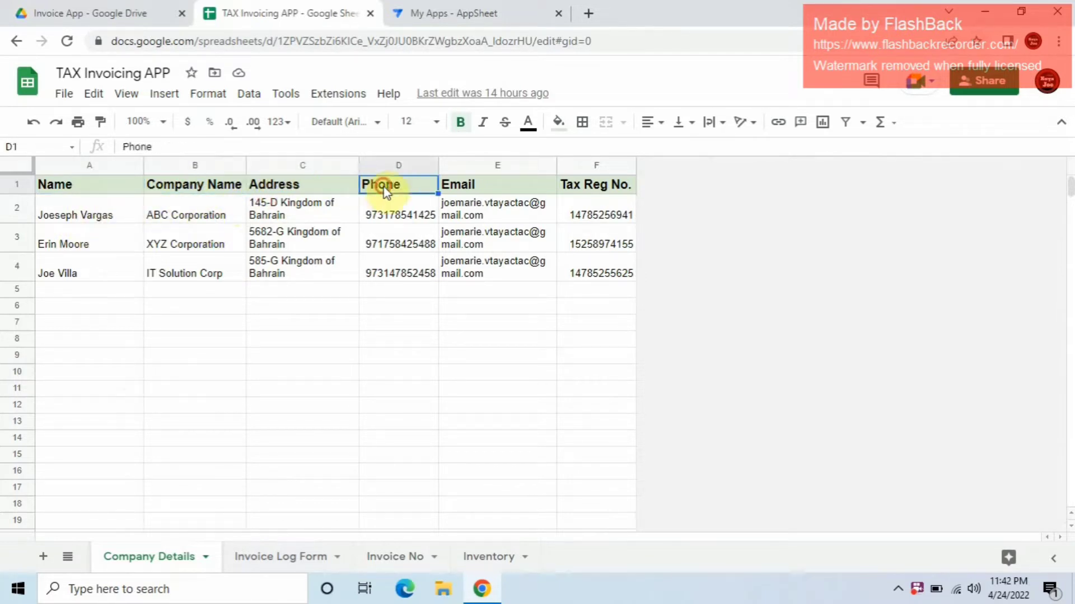
left_click(618, 190)
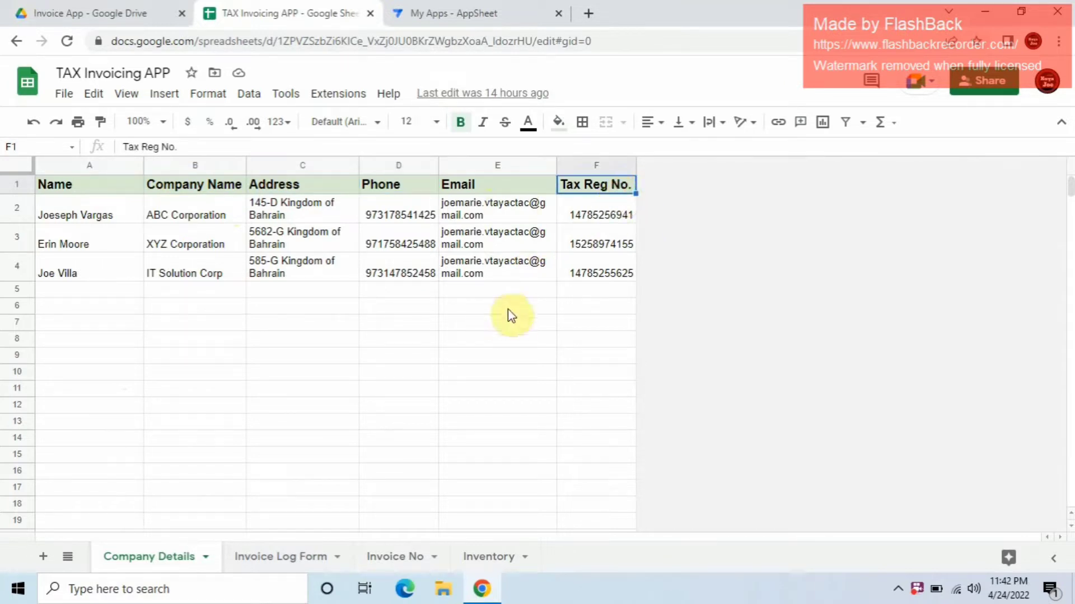
Step: Open the Invoice Log Form sheet and review its customer columns from Invoice No through TAX Reg No
left_click(272, 558)
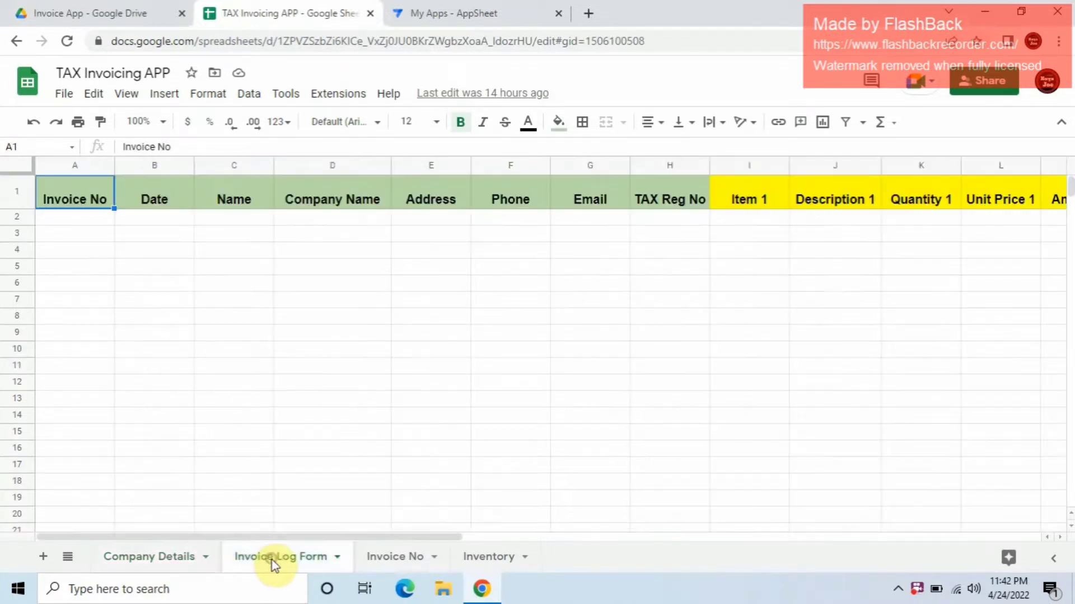
left_click(253, 400)
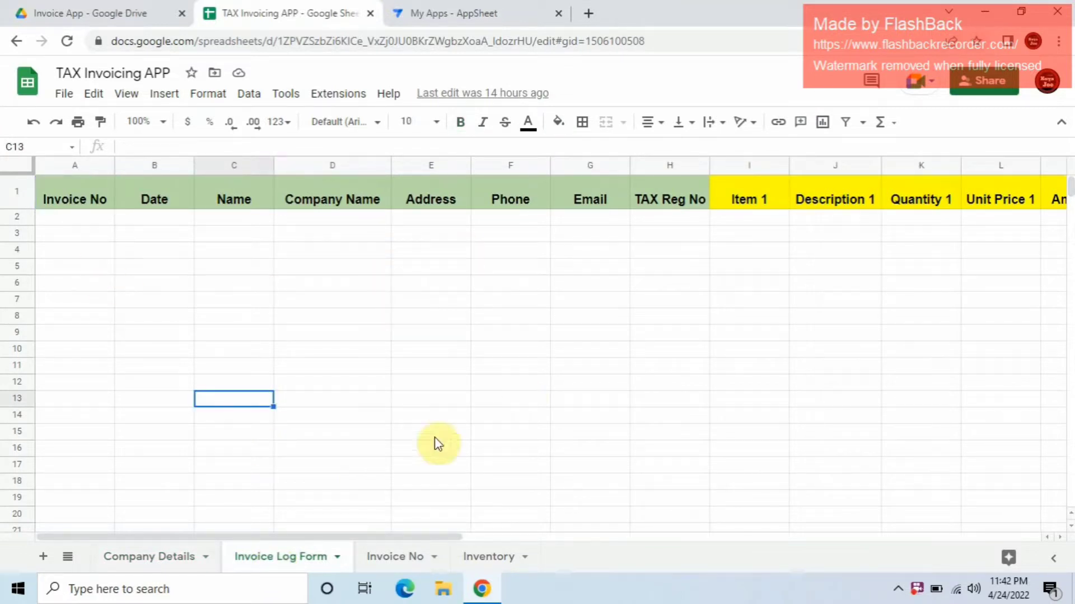
left_click(81, 220)
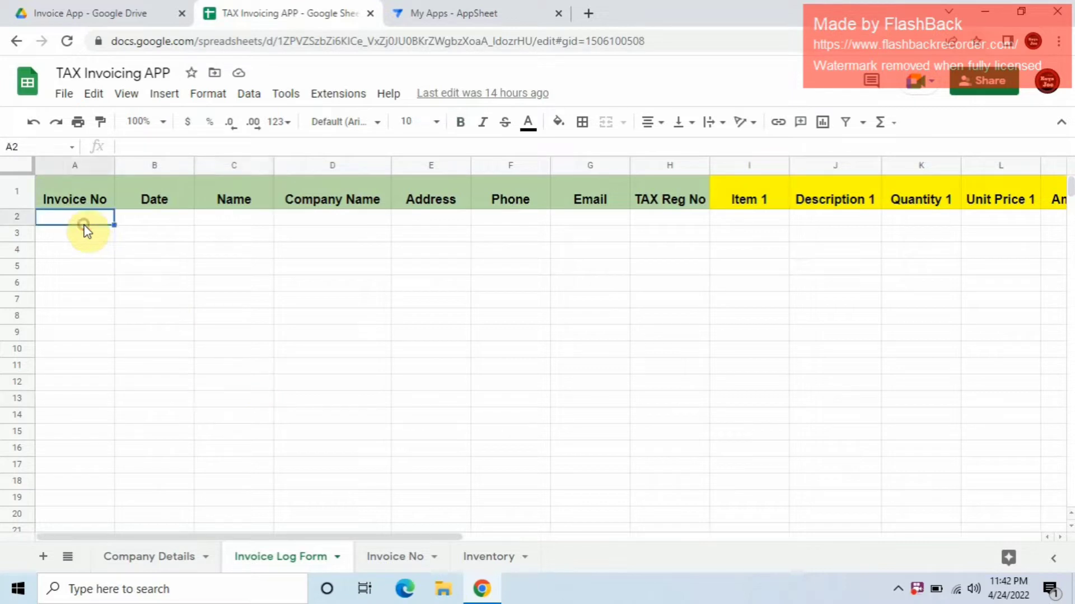
left_click(129, 224)
left_click(245, 218)
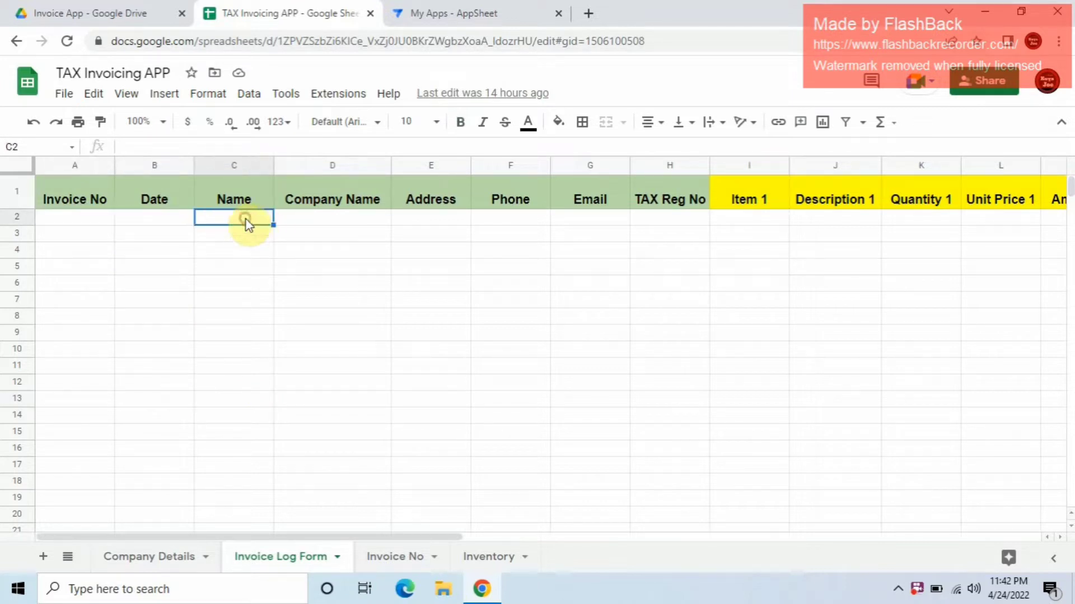
left_click(78, 233)
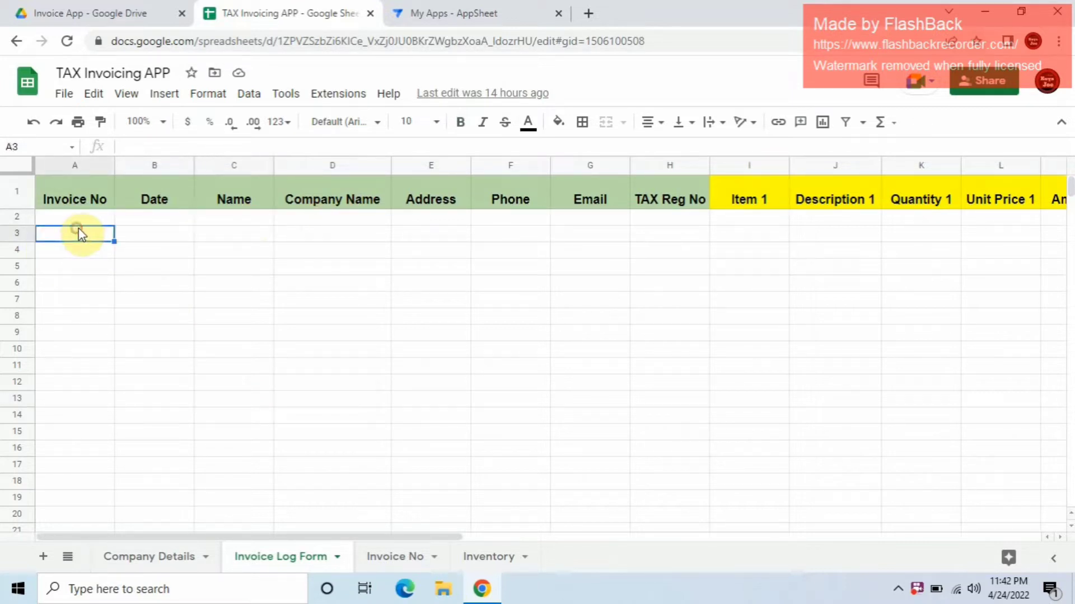
left_click(88, 219)
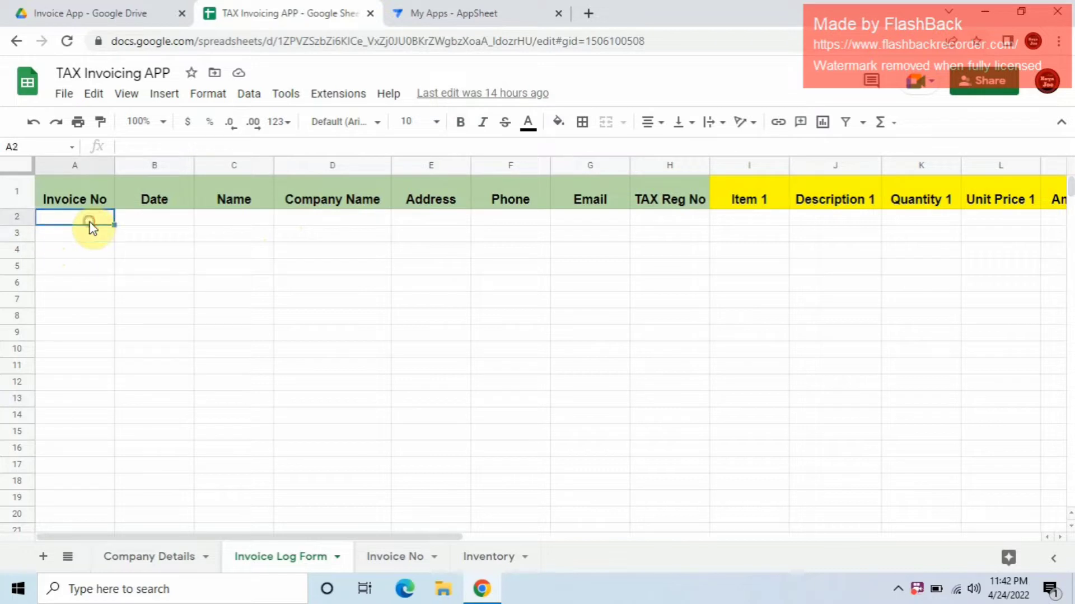
left_click(146, 222)
left_click(247, 224)
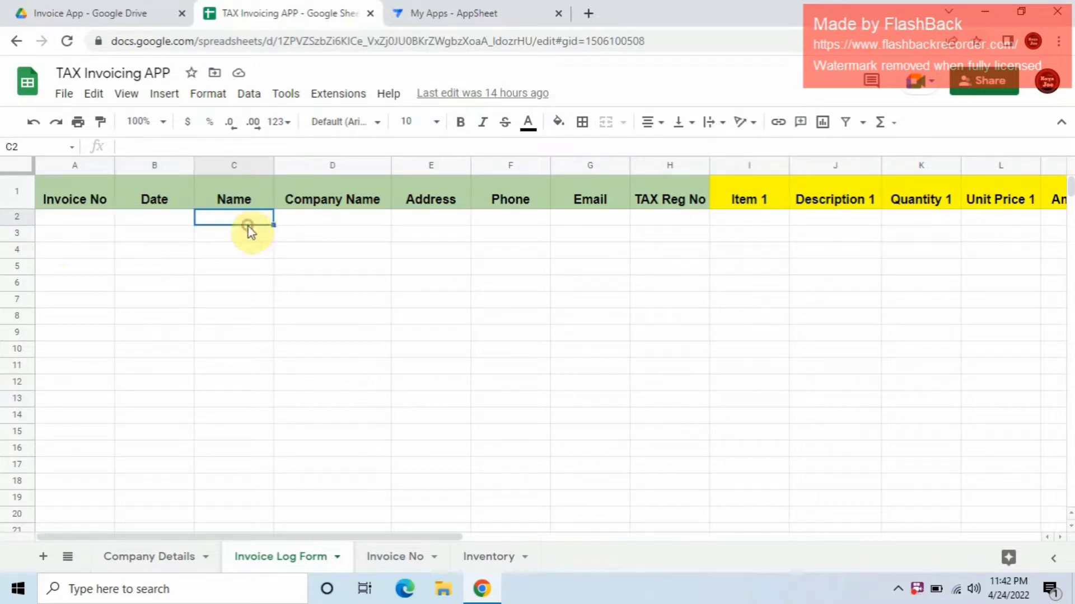
left_click(665, 220)
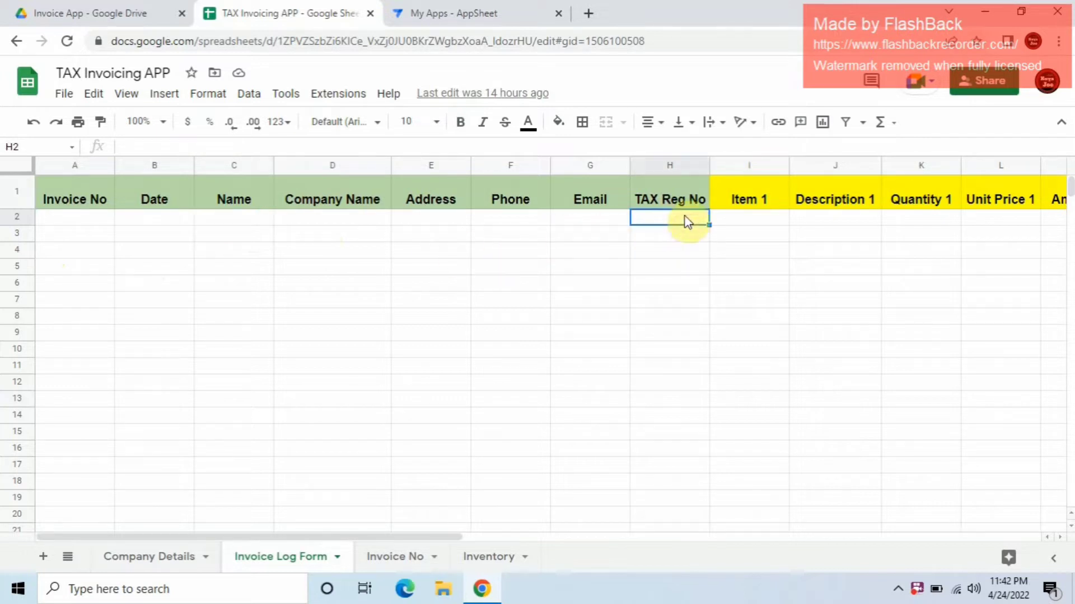
Step: Examine the Item 1 and Item 2 column groups of the Invoice Log Form sheet, through Amount 2
left_click(745, 233)
key("Right")
key("Right")
key("Right")
key("Right")
key("Right")
key("Right")
key("Right")
key("Right")
key("Right")
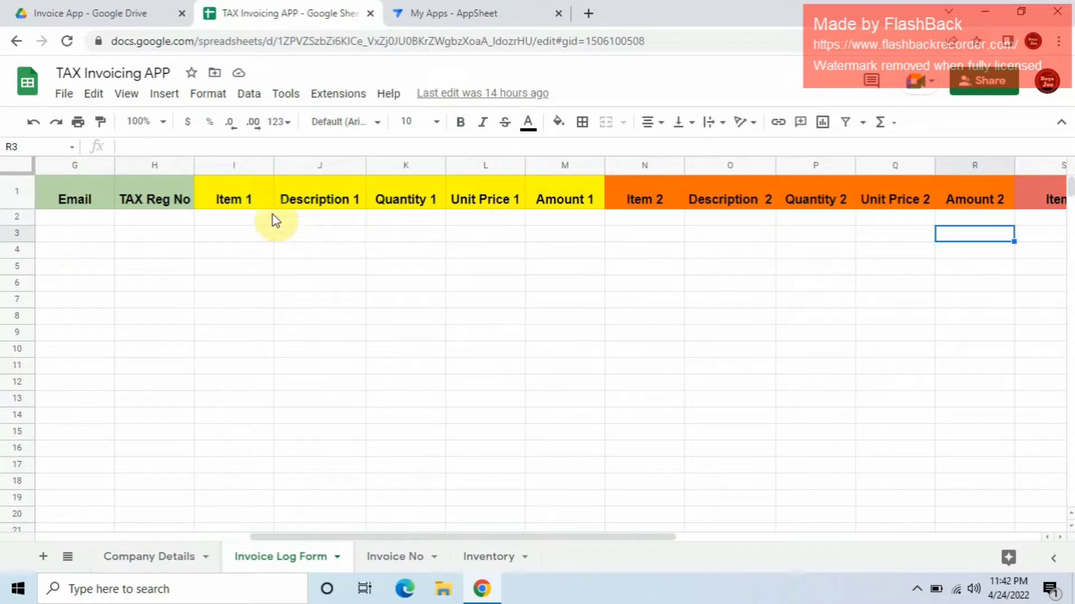
Step: Look through the three item column groups again, starting at Item 1 and continuing to Sub Total
left_click(242, 205)
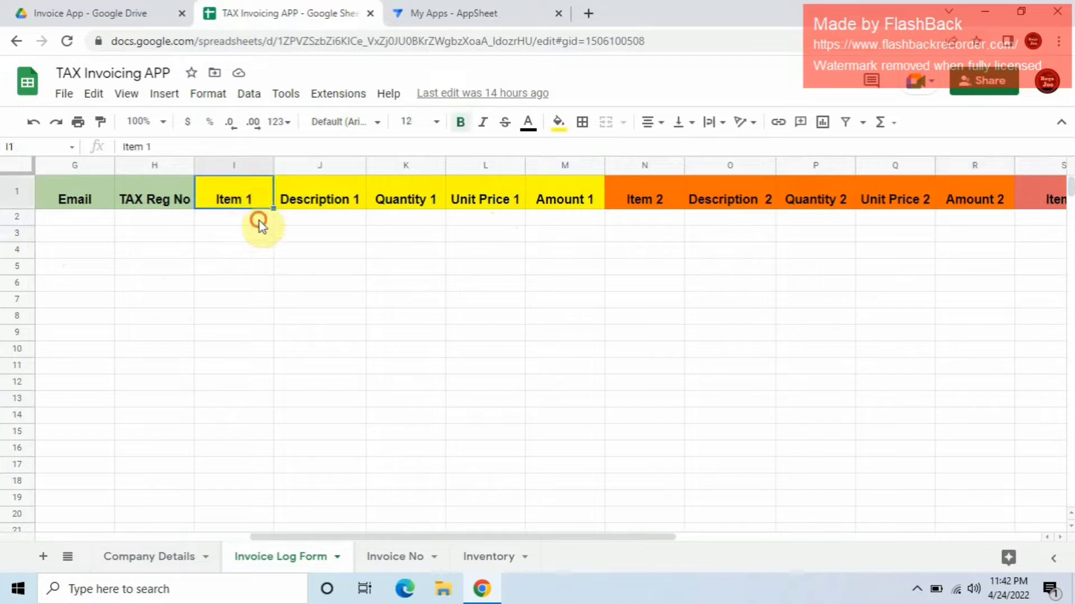
left_click(260, 220)
key("Right")
key("Right")
key("Right")
key("Right")
key("Right")
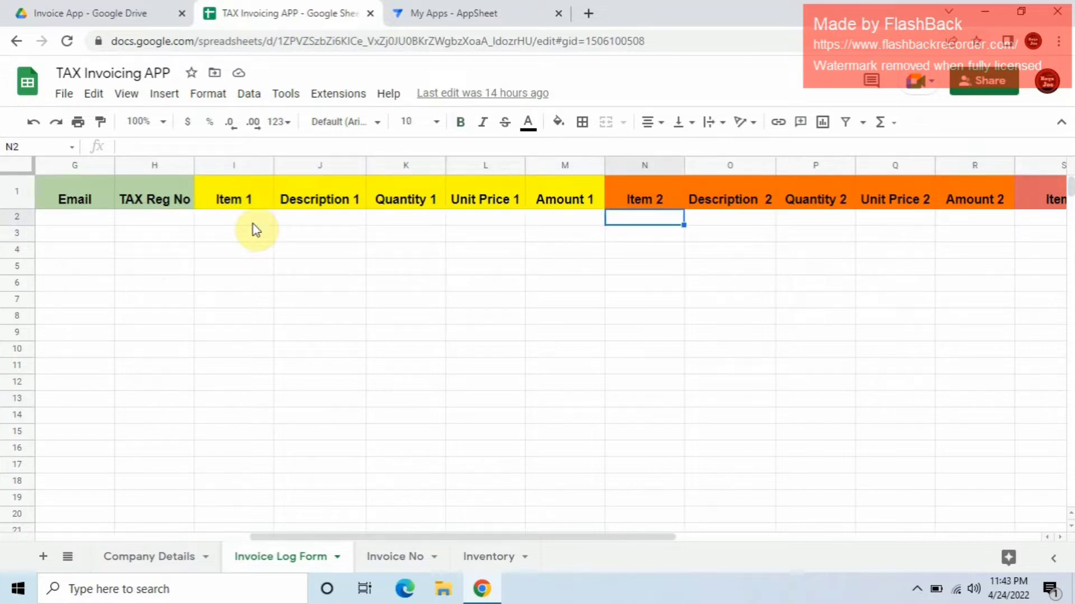
key("Right")
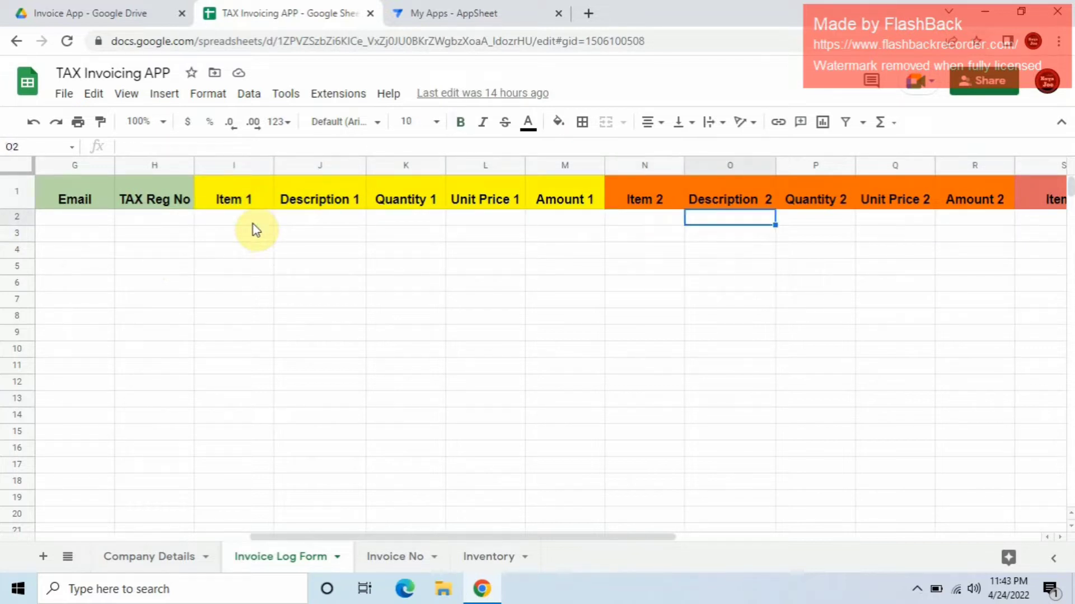
key("Left")
key("Left")
key("Left")
key("Right")
key("Right")
key("Right")
key("Right")
key("Right")
key("Right")
key("Right")
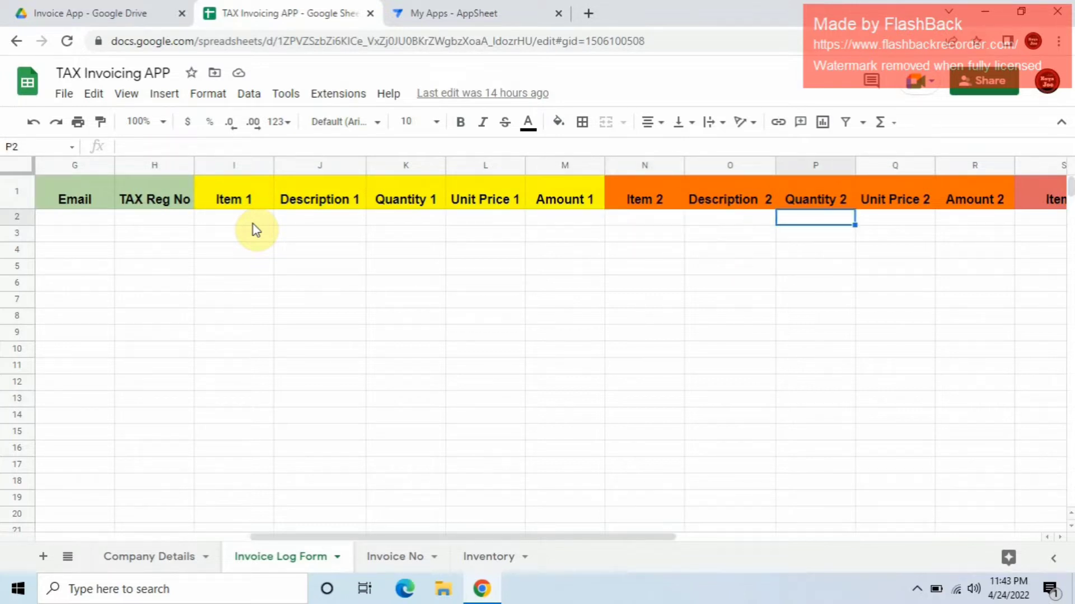
key("Right")
key("Right")
key("Right")
key("Right")
key("Right")
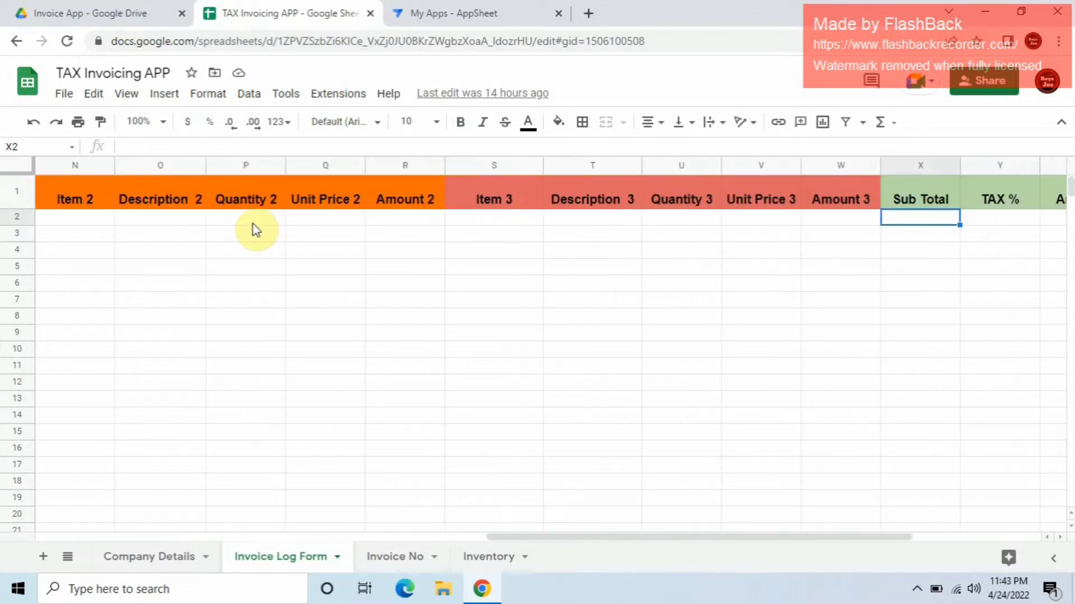
Step: Go back from Sub Total over the item column groups to the empty cell under Item 1
key("Left")
key("Left")
key("Left")
key("Left")
key("Left")
key("Left")
key("Left")
key("Left")
key("Left")
key("Left")
key("Left")
key("Left")
key("Left")
key("Left")
key("Left")
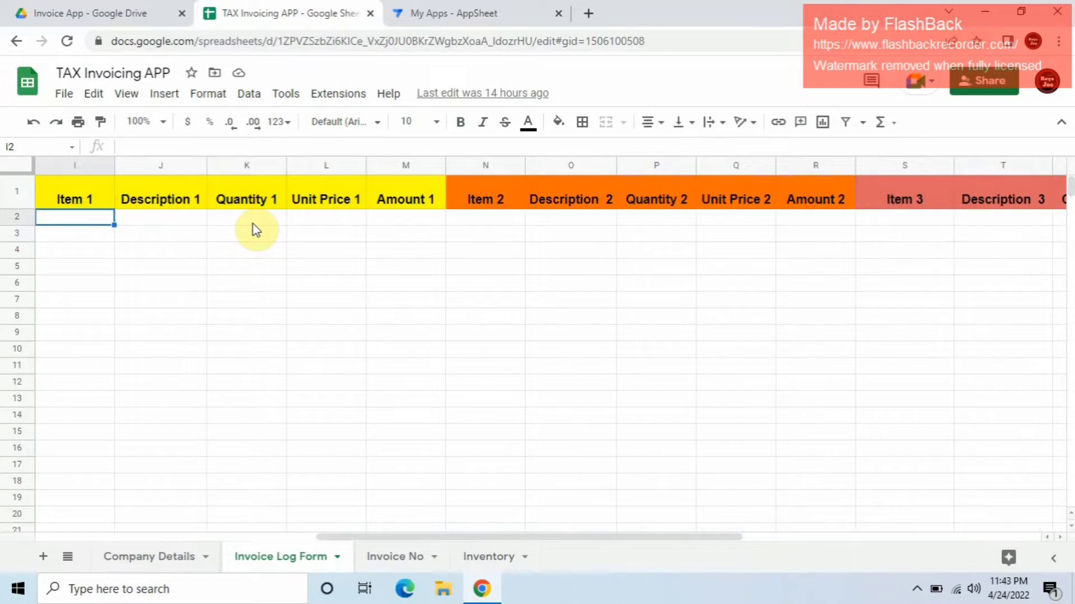
key("Left")
key("Left")
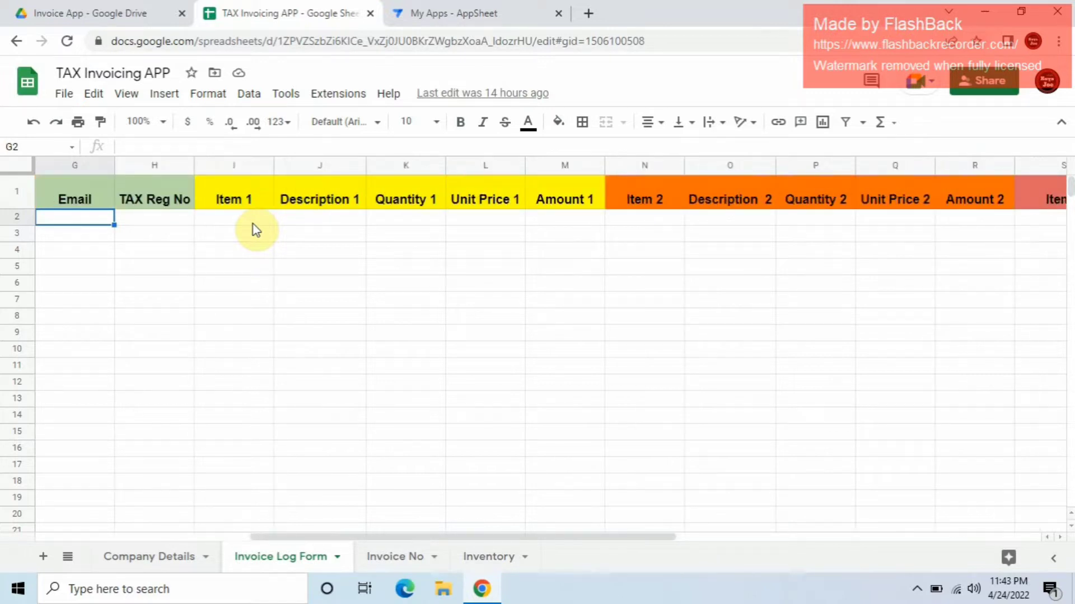
key("Right")
key("Right")
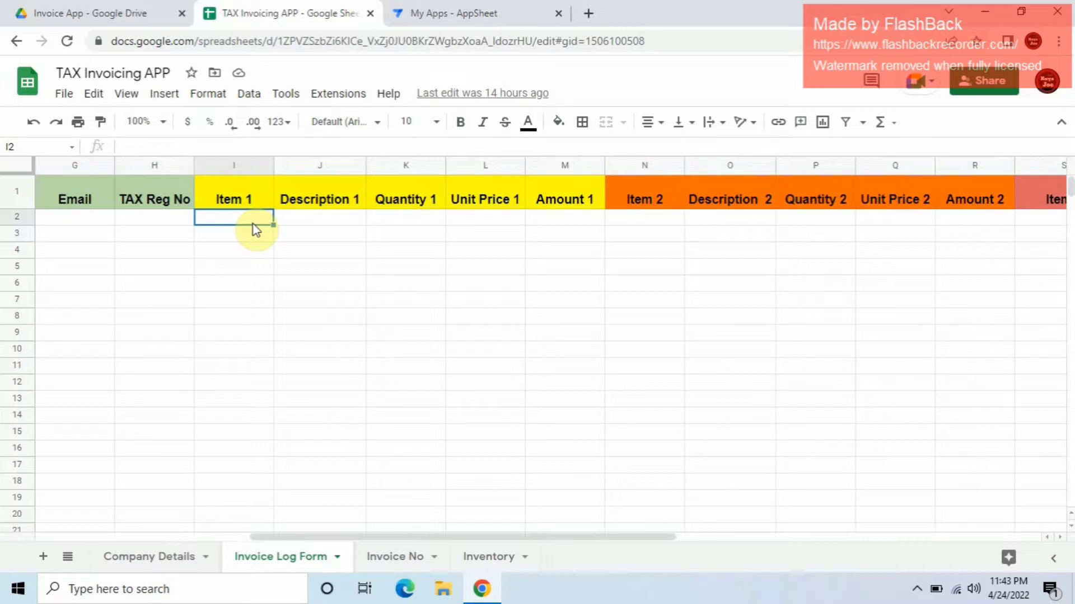
key("Right")
key("Left")
key("Left")
key("Right")
key("Right")
key("Right")
key("Left")
key("Left")
key("Right")
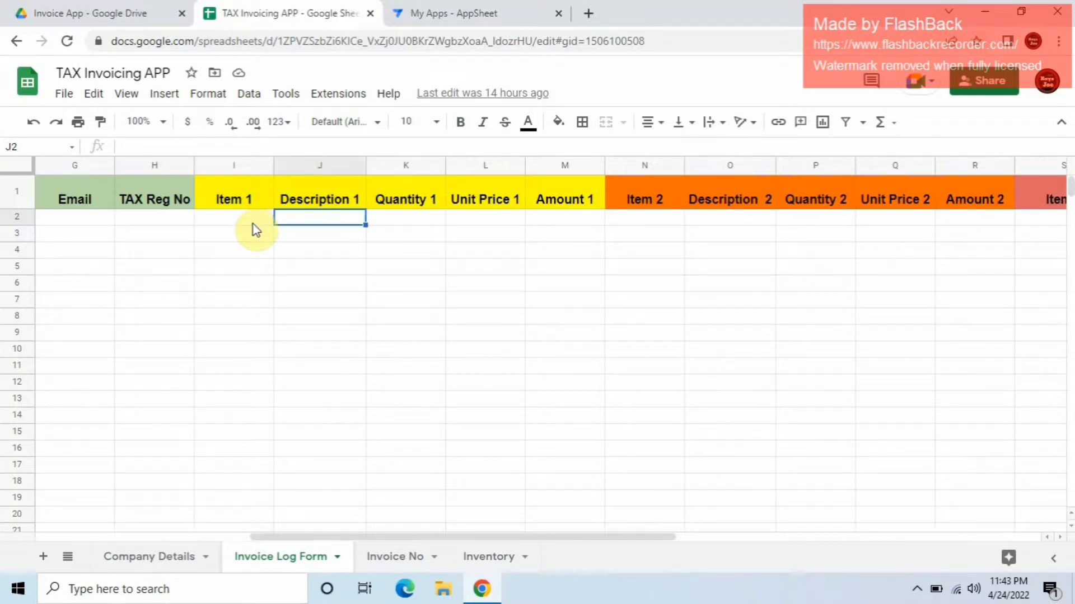
key("Right")
key("Right")
key("Left")
key("Left")
key("Left")
key("Left")
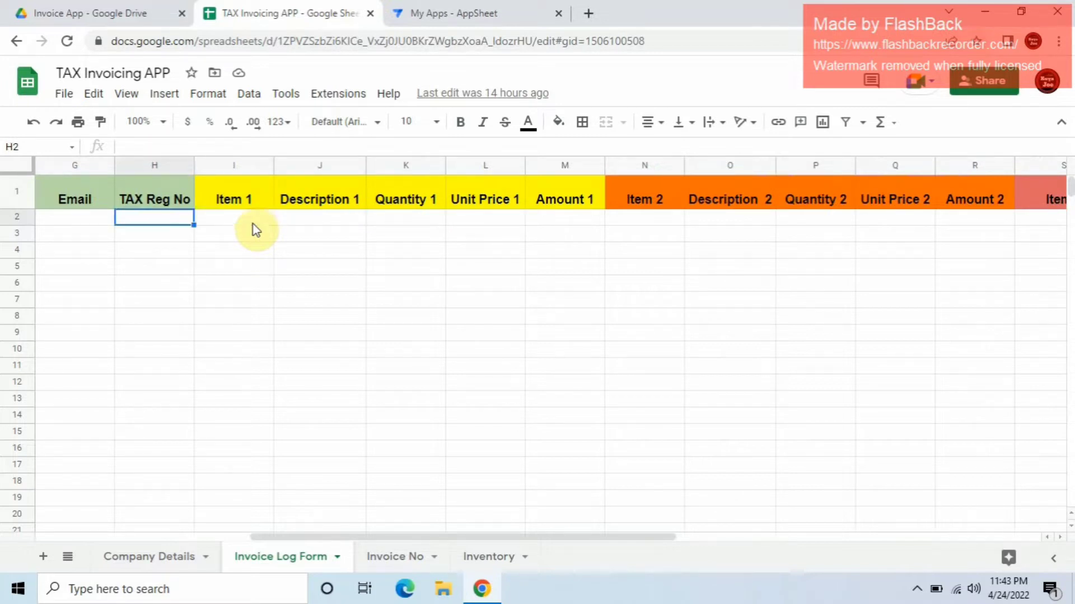
Step: Examine the first item group's headings in row 1: Item 1, Description 1, Quantity 1, Unit Price 1 and Amount 1
key("Up")
key("Right")
key("Right")
key("Right")
key("Right")
key("Right")
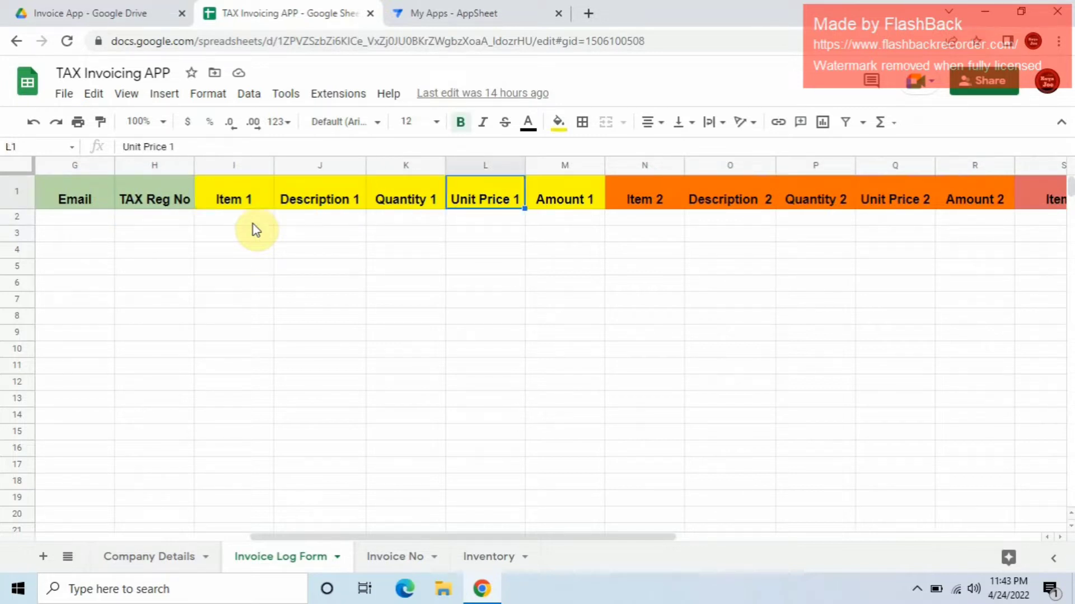
key("Left")
key("Left")
key("Left")
key("Left")
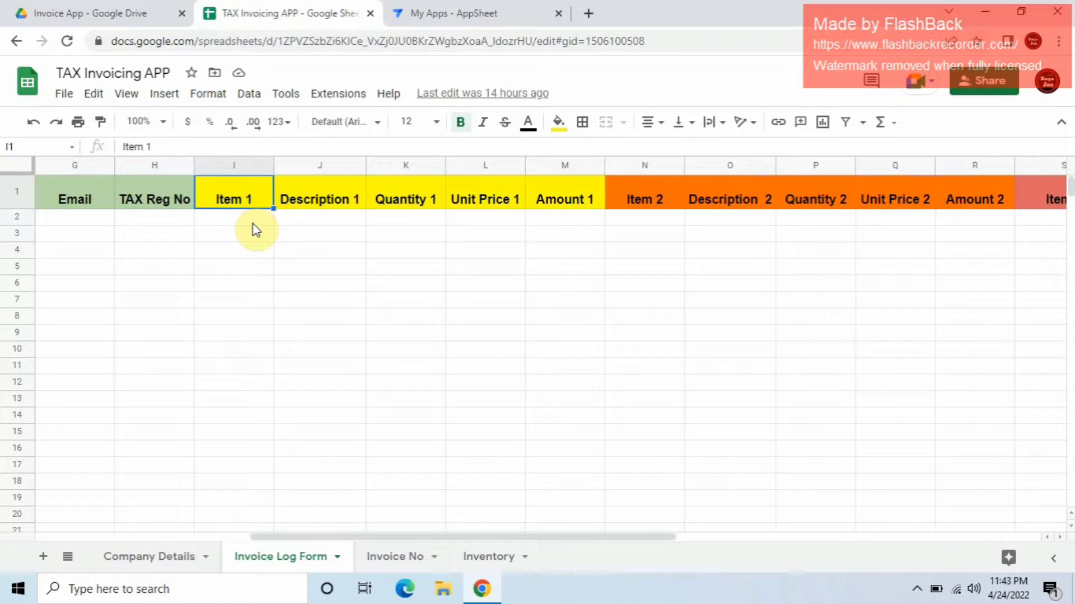
key("Right")
key("Right")
key("Right")
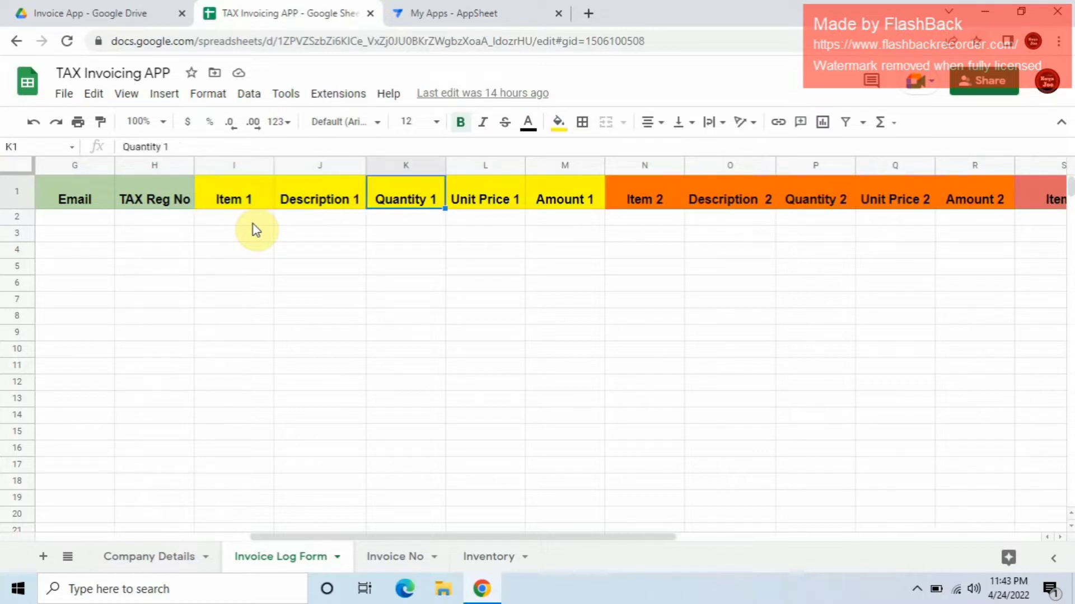
key("Right")
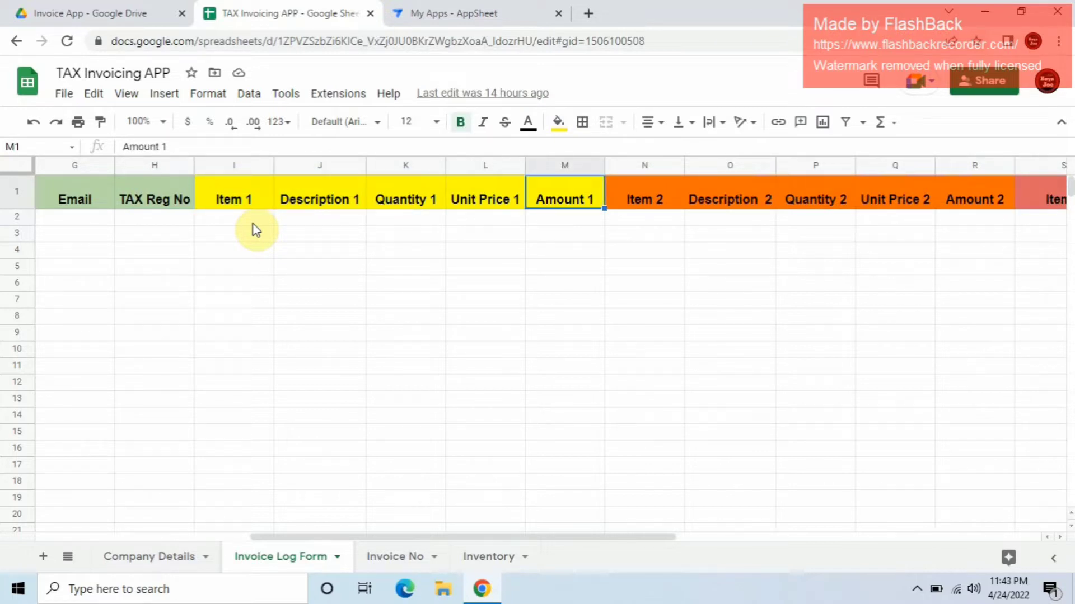
Step: Examine the second item group's headings in row 1, from Item 2 through Amount 2
key("Left")
key("Left")
key("Right")
key("Right")
key("Right")
key("Right")
key("Right")
key("Right")
key("Right")
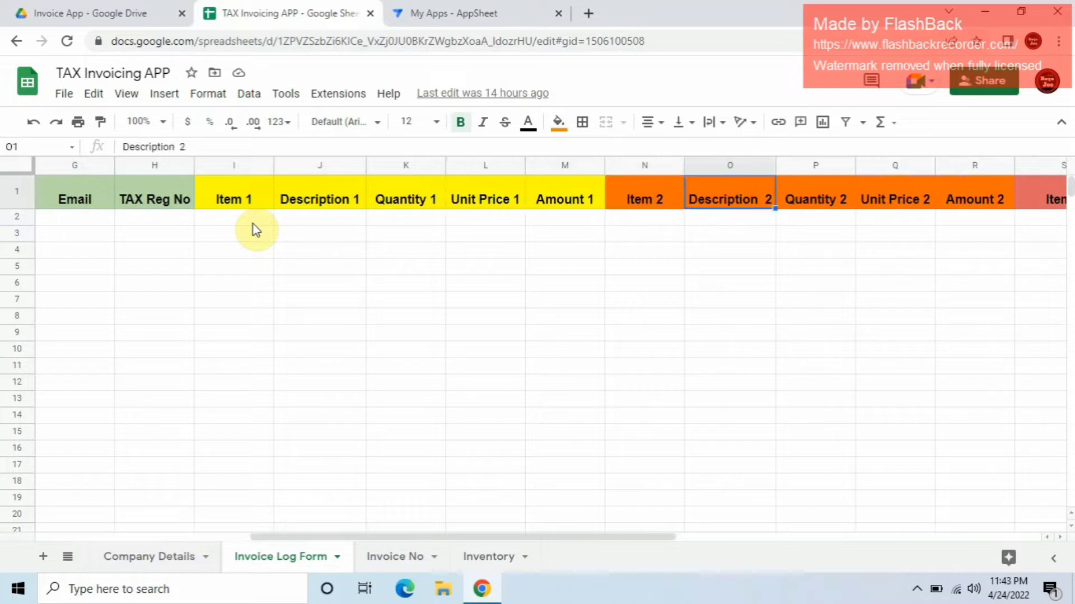
key("Left")
key("Right")
key("Right")
key("Right")
key("Right")
key("Right")
key("Right")
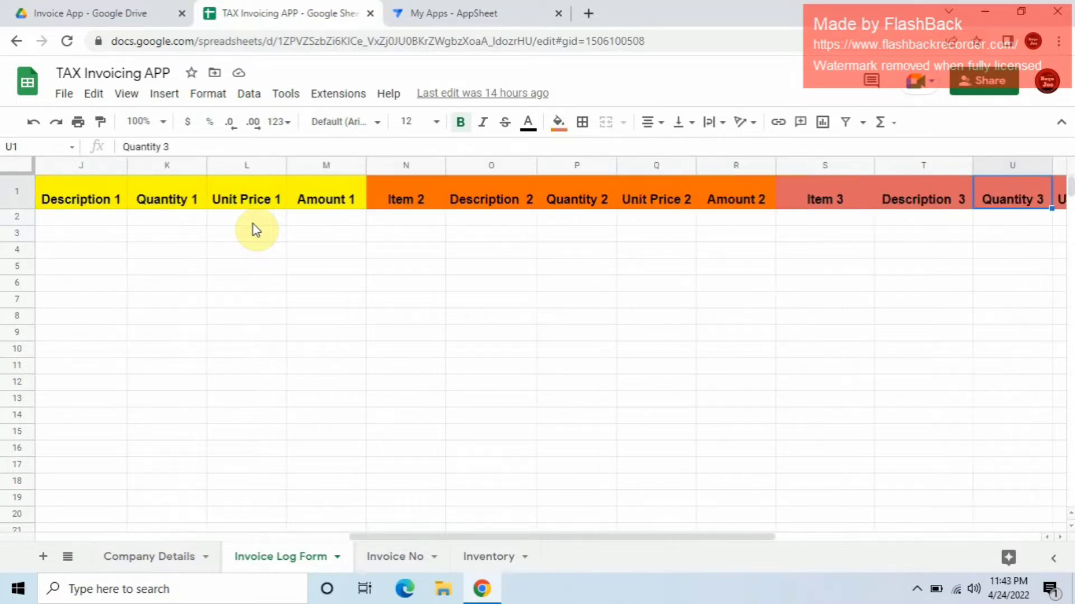
key("Left")
key("Left")
key("Left")
key("Left")
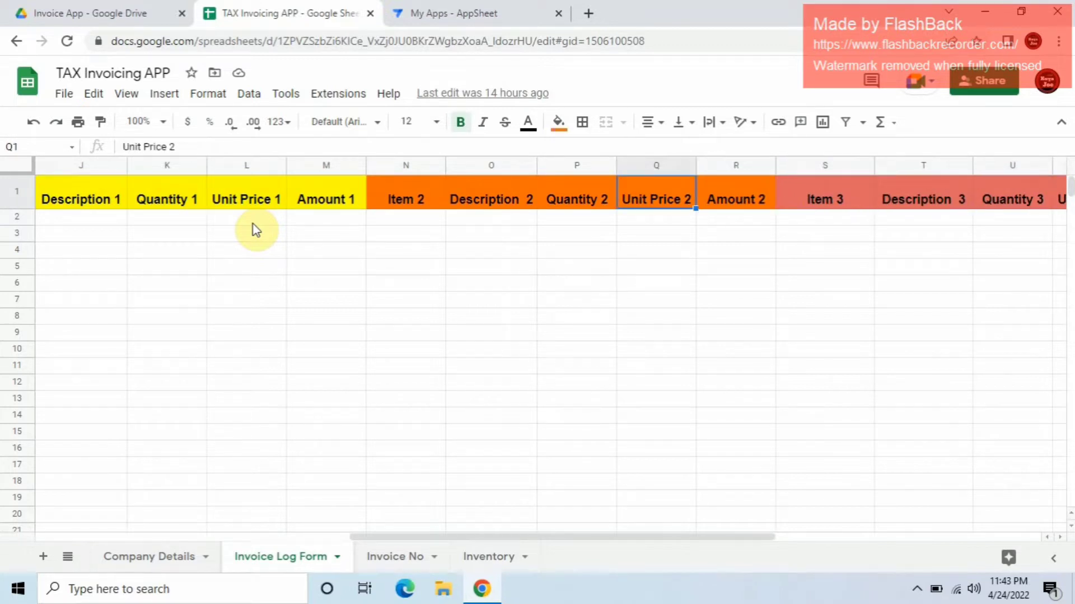
Step: Examine the third item group's headings in row 1, from Item 3 through Amount 3, ending at Sub Total
key("Right")
key("Right")
key("Right")
key("Right")
key("Right")
key("Right")
key("Right")
key("Left")
key("Left")
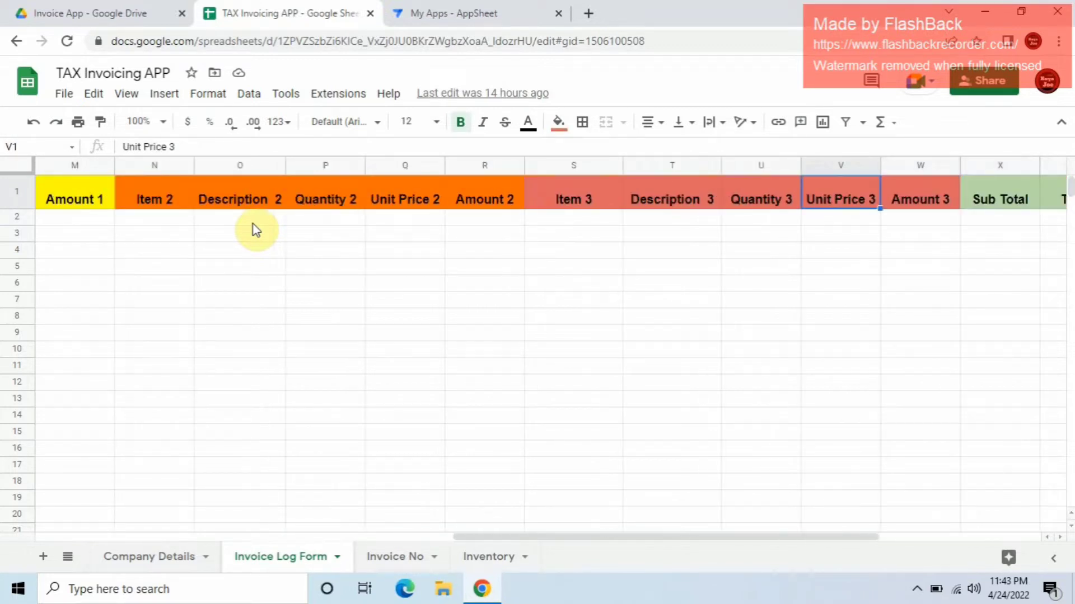
key("Left")
key("Left")
key("Left")
key("Right")
key("Right")
key("Right")
key("Right")
key("Right")
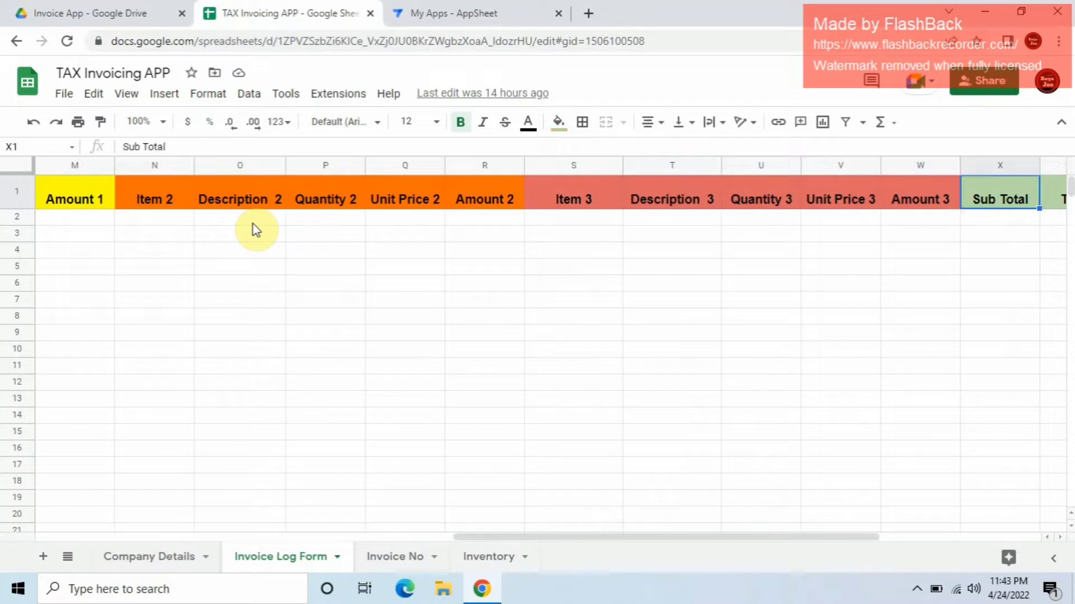
Step: Review the invoice summary headings from Sub Total through TAX %, TAX Amount, Discount, Total Amount and File
key("Right")
key("Right")
key("Right")
key("Right")
key("Right")
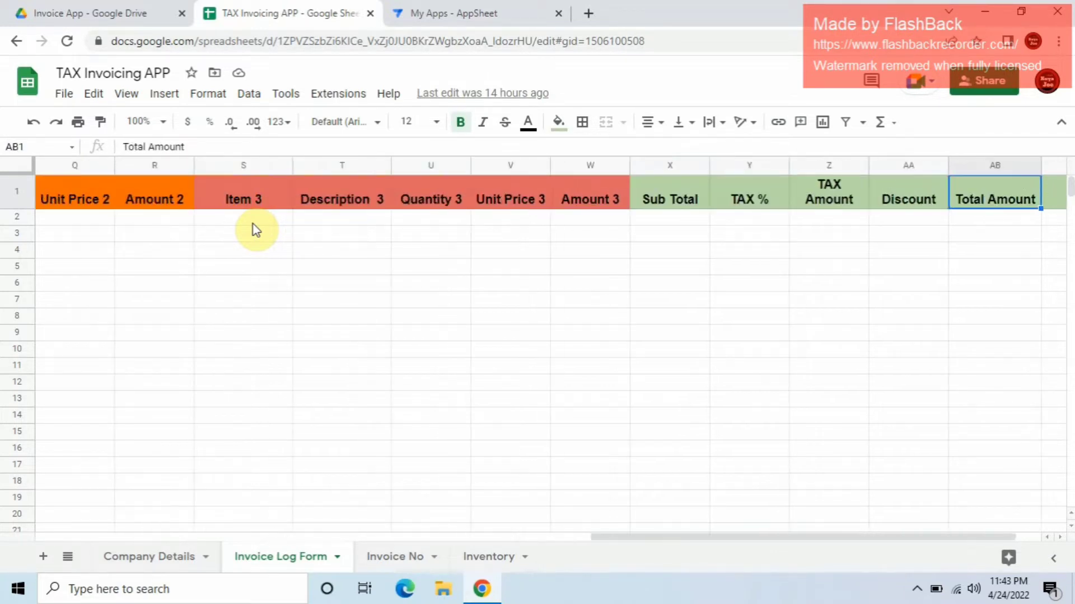
key("Left")
key("Left")
key("Left")
key("Left")
key("Left")
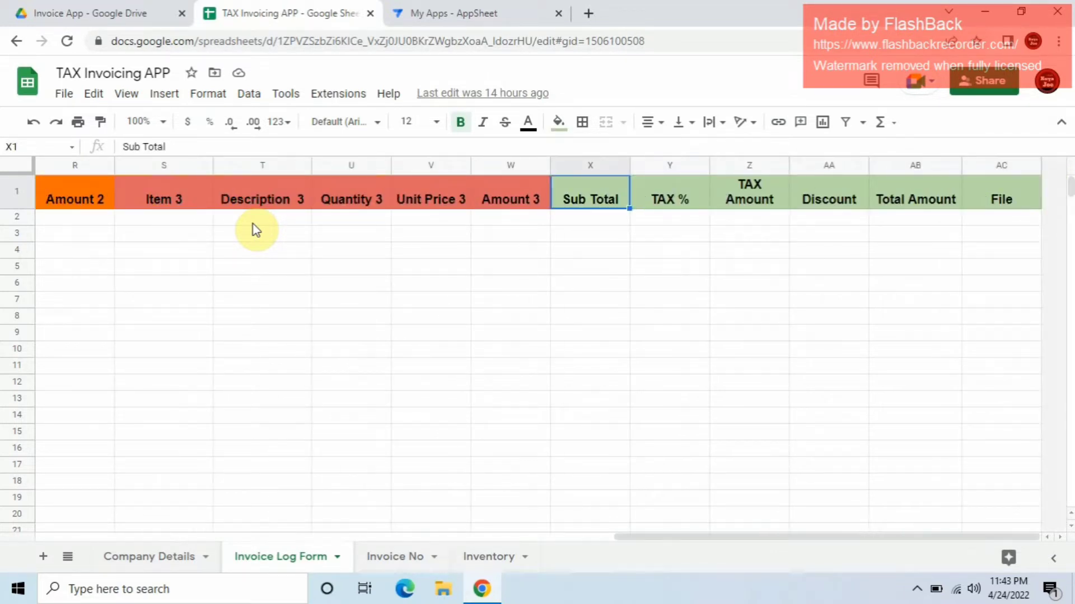
Step: Look back over the row 1 headings from Sub Total through the third item group to Unit Price 2
key("Left")
key("Left")
key("Right")
key("Right")
key("Left")
key("Left")
key("Left")
key("Left")
key("Left")
key("Left")
key("Left")
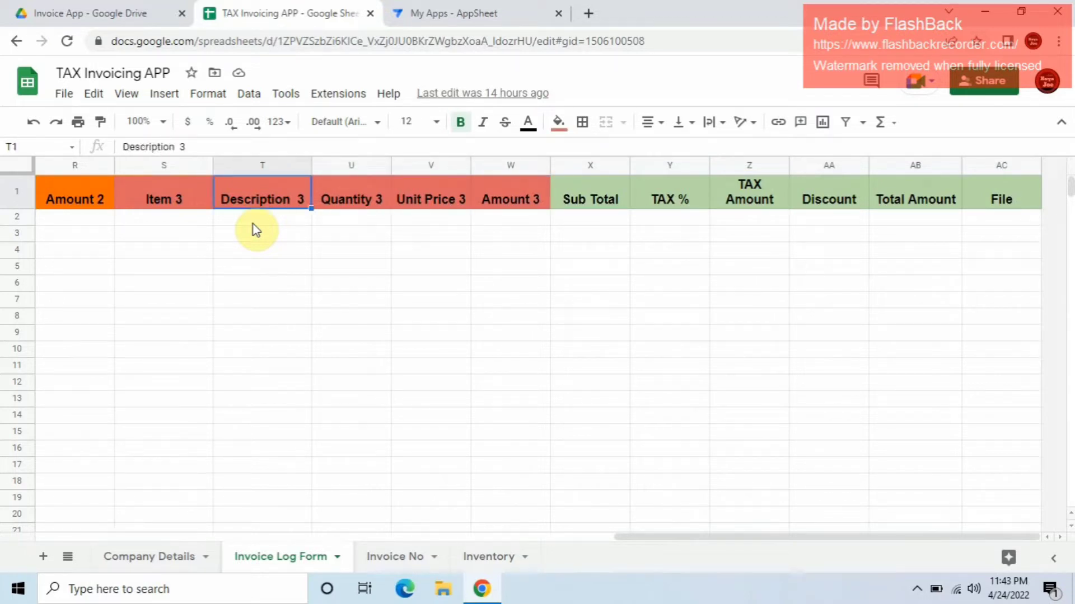
key("Left")
key("Right")
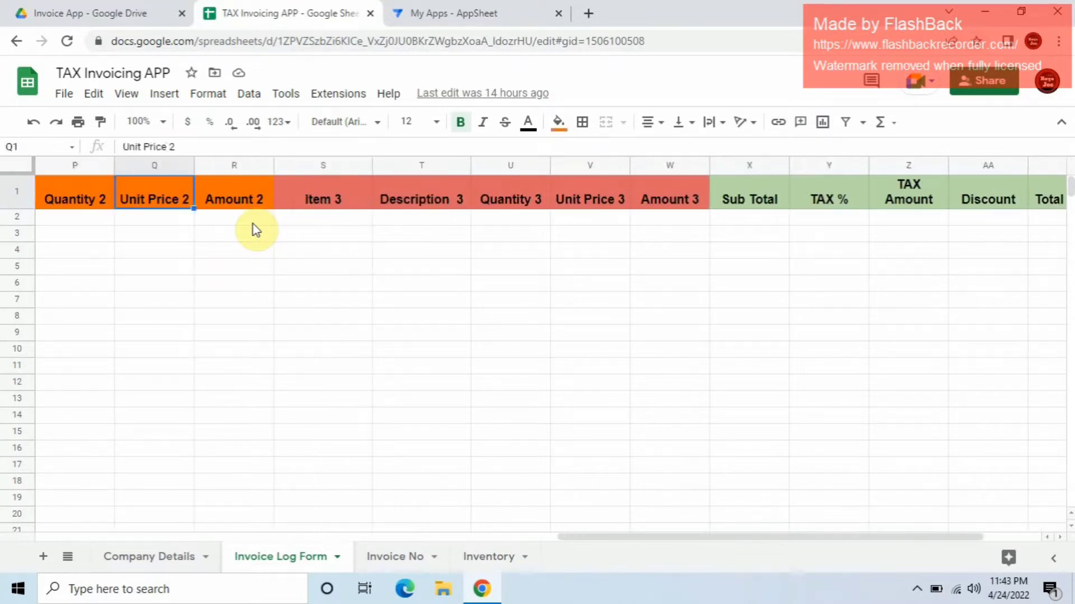
Step: Trace the row 1 headings from Unit Price 2 through the third item group and summary columns to File
key("Right")
key("Right")
key("Right")
key("Right")
key("Right")
key("Right")
key("Right")
key("Right")
key("Right")
key("Right")
key("Right")
key("Right")
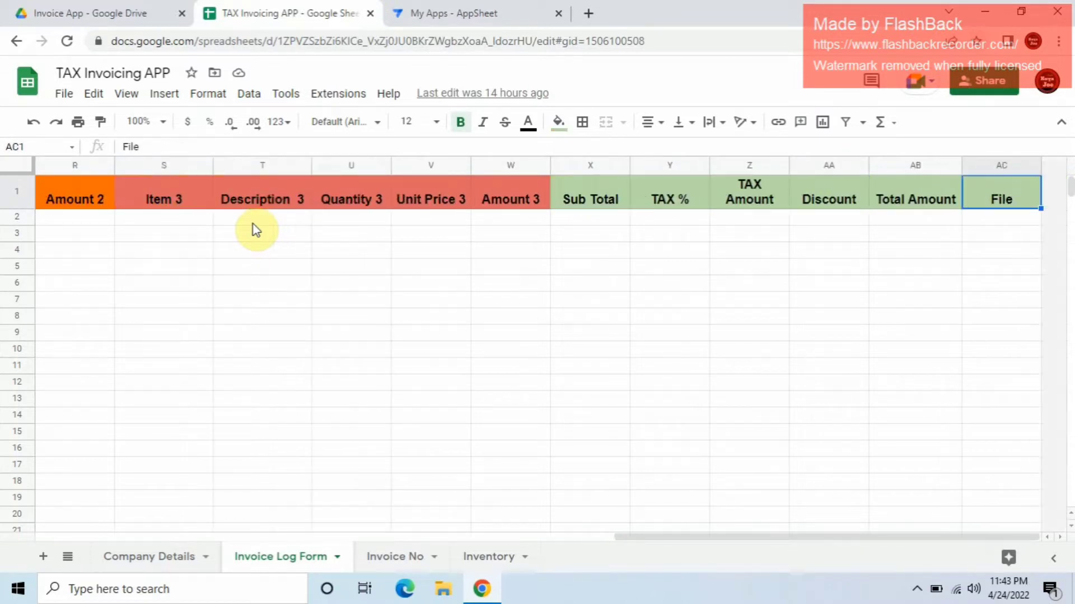
Step: Examine the calculation columns along row 2: Sub Total, TAX %, TAX Amount, Discount, Total Amount and File
key("Left")
key("Left")
key("Left")
key("Left")
key("Down")
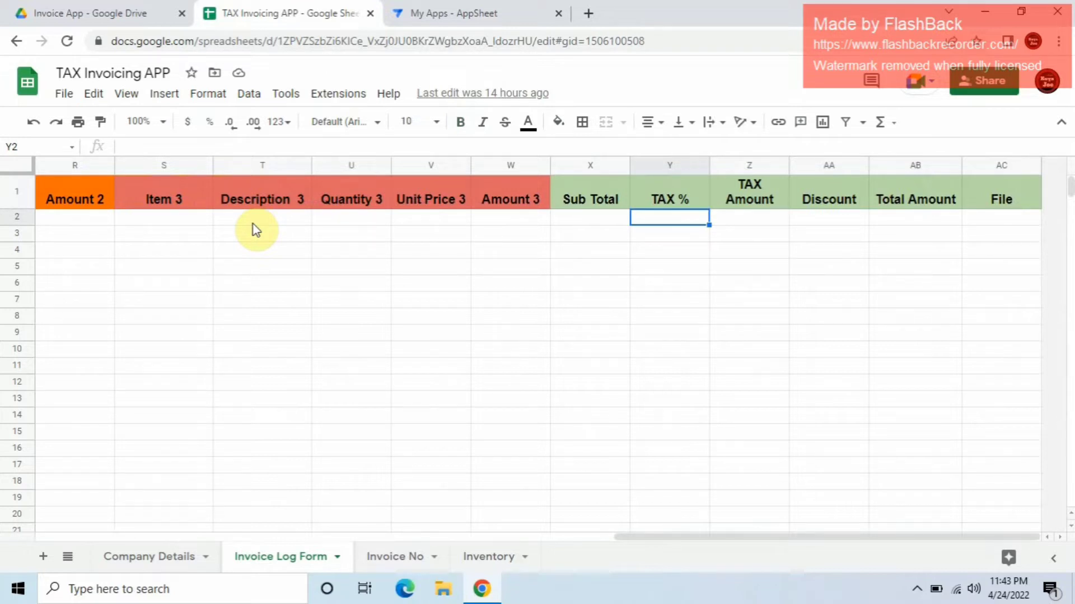
key("Left")
key("Right")
key("Right")
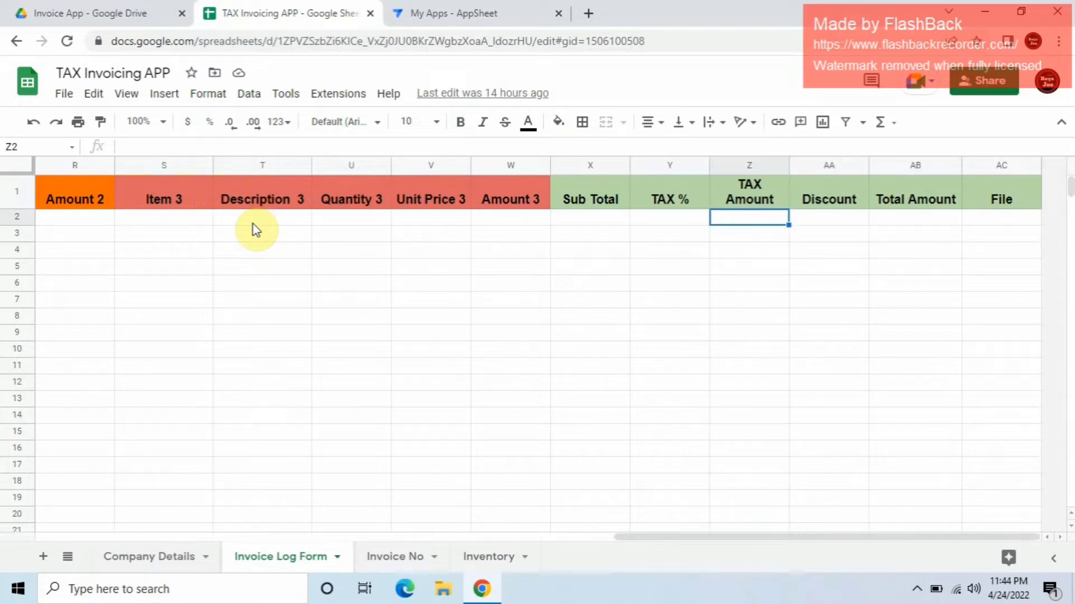
key("Right")
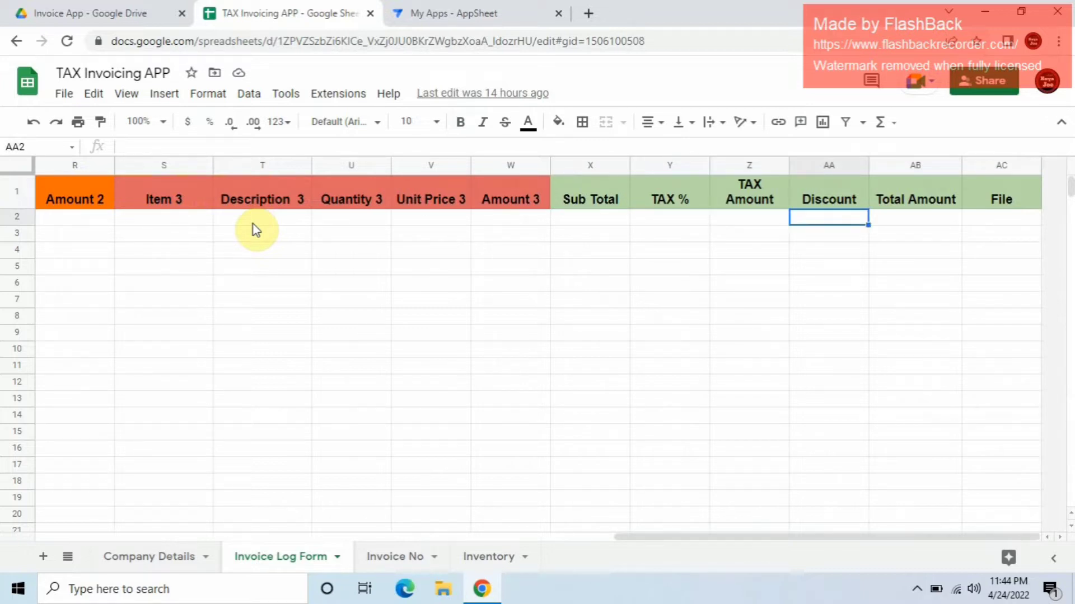
key("Left")
key("Right")
key("Left")
key("Right")
key("Right")
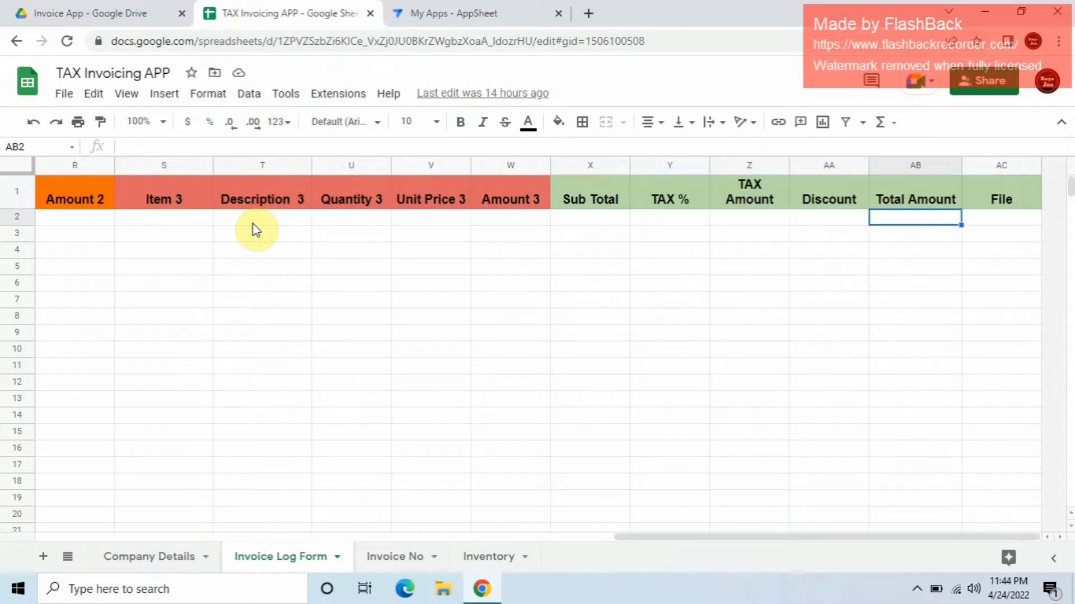
key("Right")
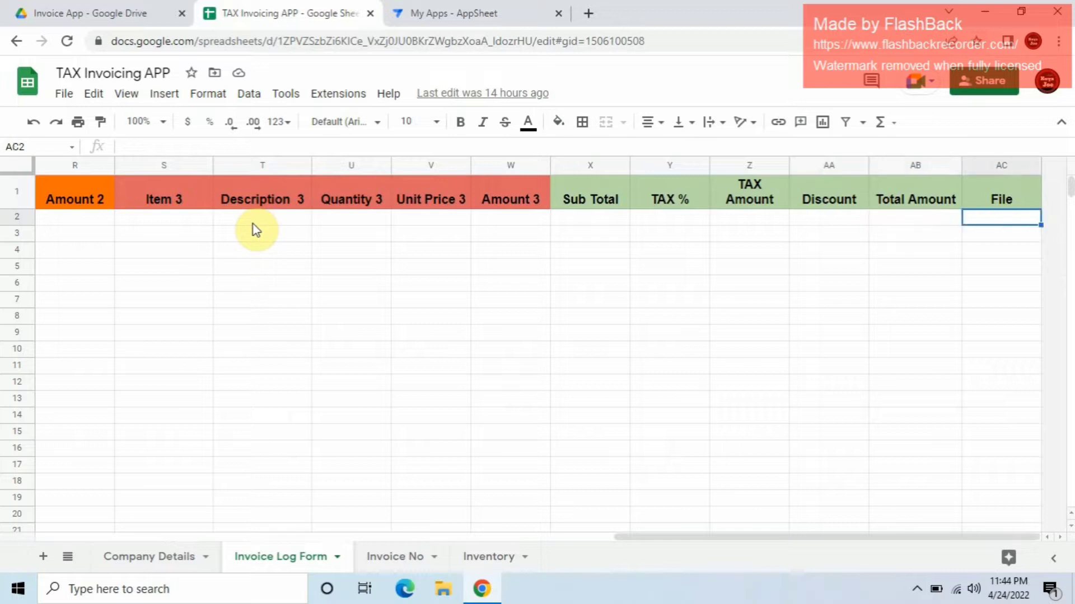
Step: Examine the File column's heading in AC1 and the first data cell beneath it
key("Up")
key("Down")
key("Up")
key("Down")
key("Up")
key("Down")
key("Up")
key("Down")
key("Up")
key("Down")
key("Down")
key("Up")
Step: Look back along row 2 from the File column to the Name column
key("Left")
key("Left")
key("Left")
key("Left")
key("Left")
key("Left")
key("Left")
key("Left")
key("Left")
key("Left")
key("Left")
key("Left")
key("Left")
key("Left")
key("Left")
key("Left")
key("Left")
key("Left")
key("Left")
key("Left")
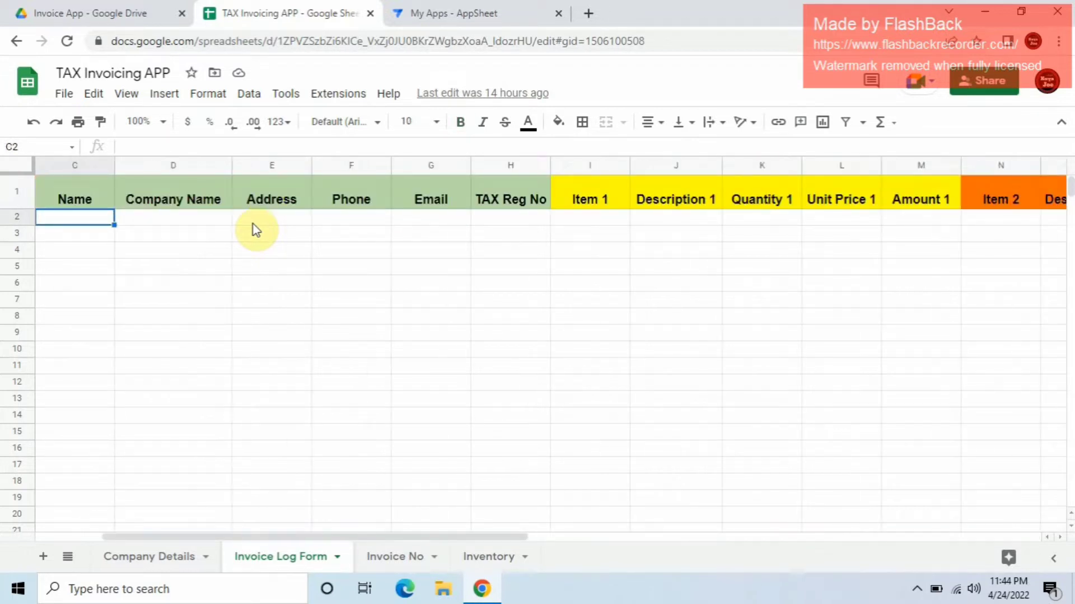
Step: Set the starting invoice number in A2 of the Invoice No sheet to 1000
left_click(421, 554)
left_click(84, 249)
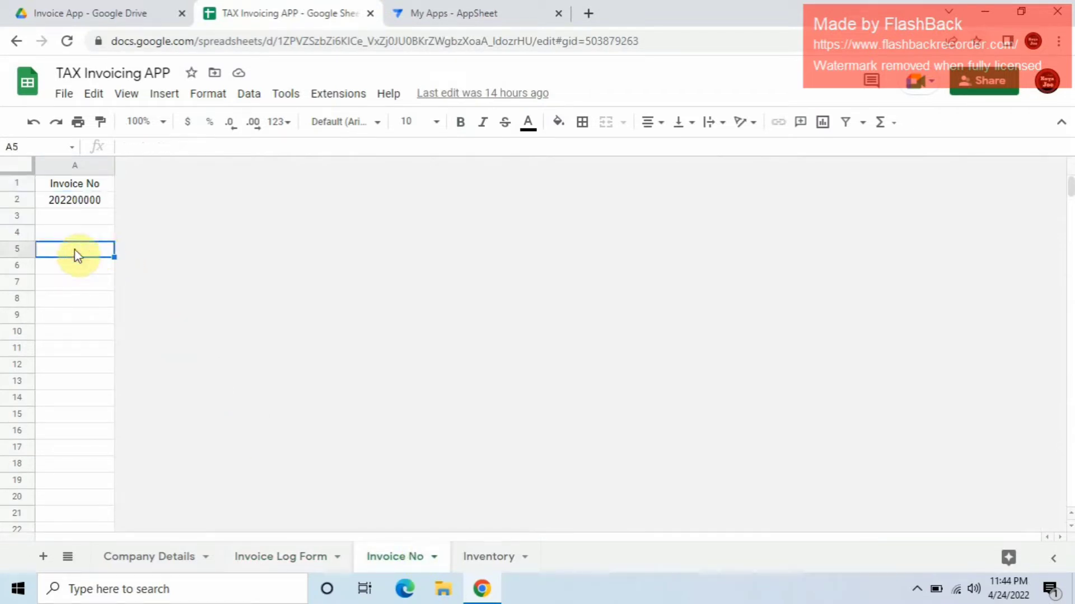
left_click(92, 202)
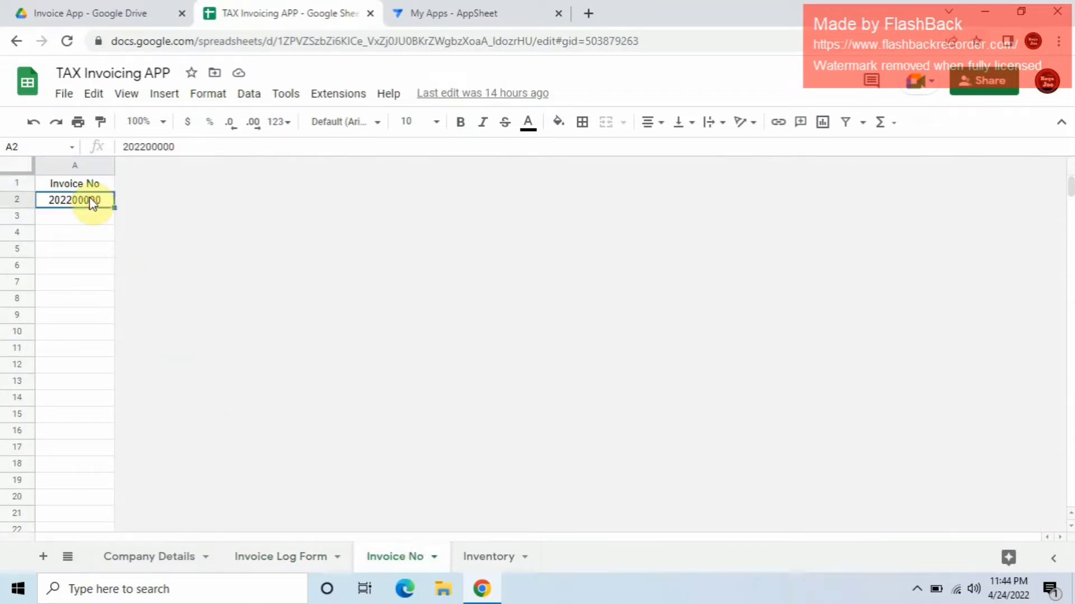
type("1")
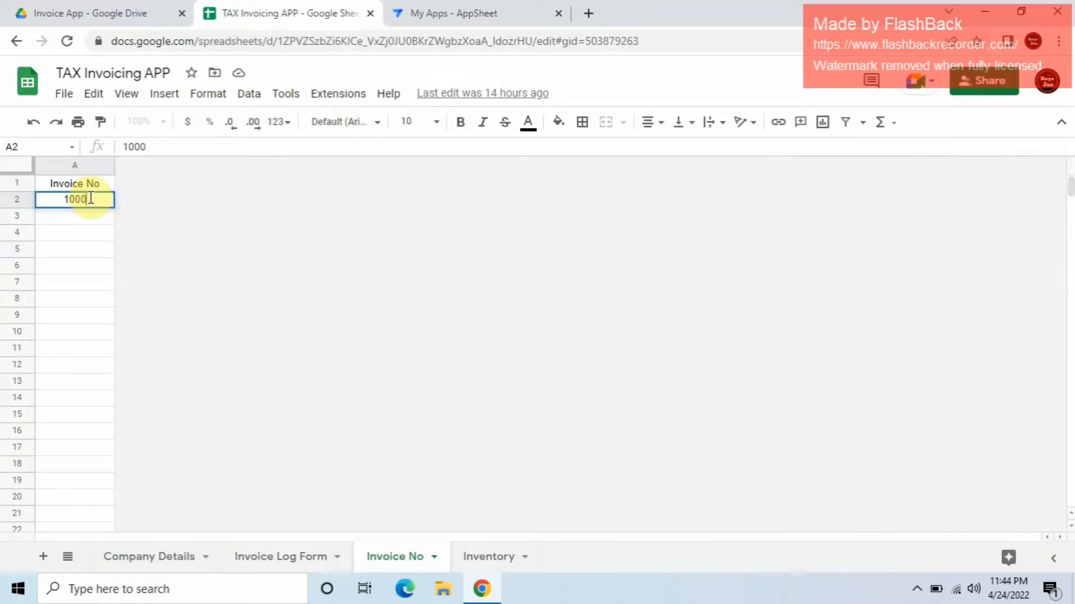
left_click(67, 252)
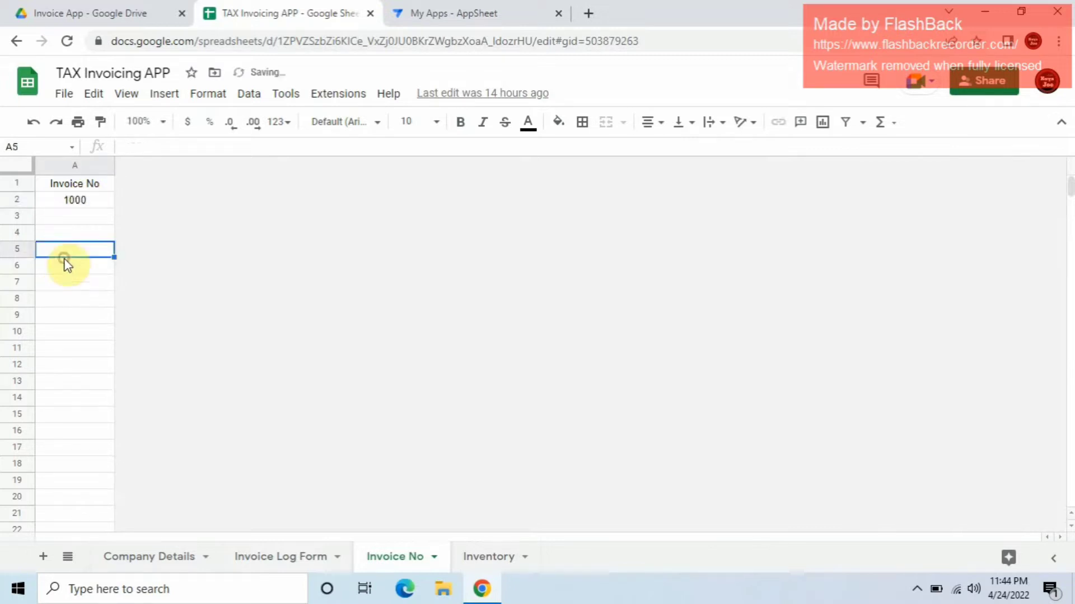
left_click(75, 221)
left_click(76, 201)
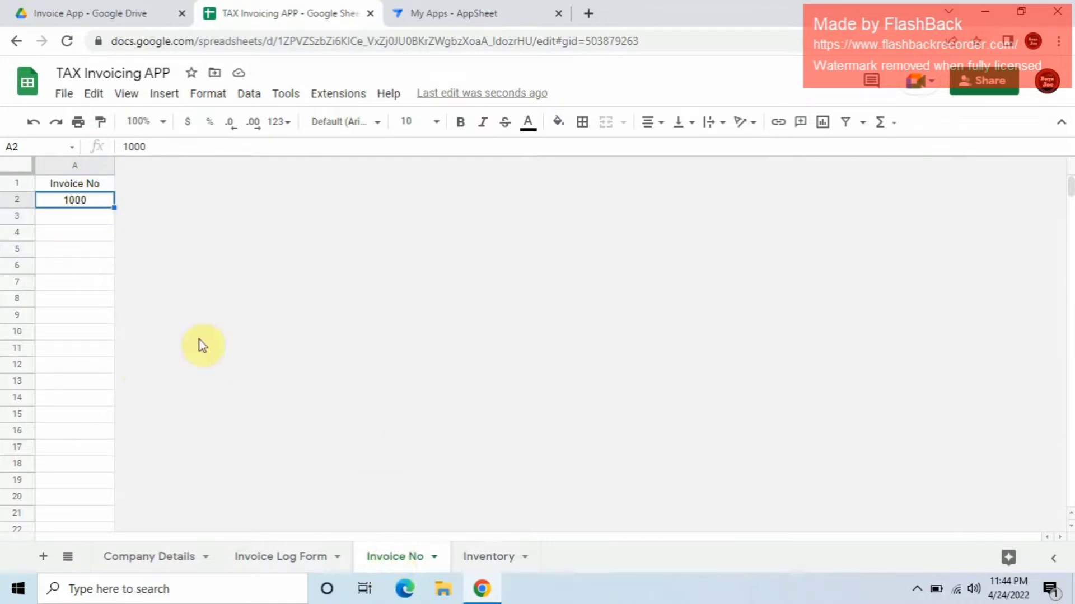
Step: Clear the formula in A3 of the Invoice No sheet and start a new QUERY function there
left_click(73, 215)
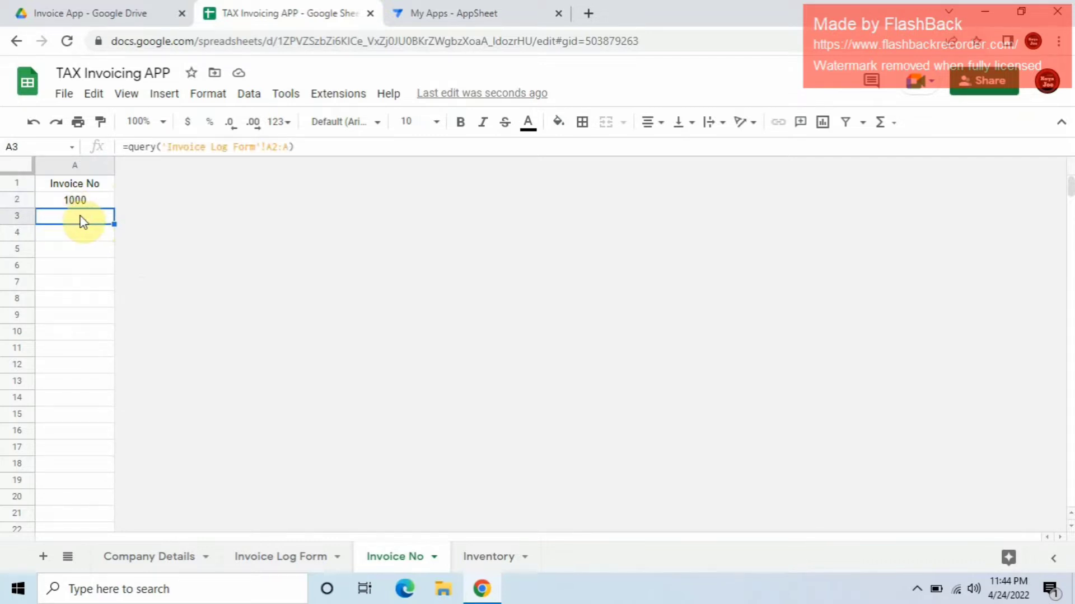
left_click_drag(301, 144, 110, 150)
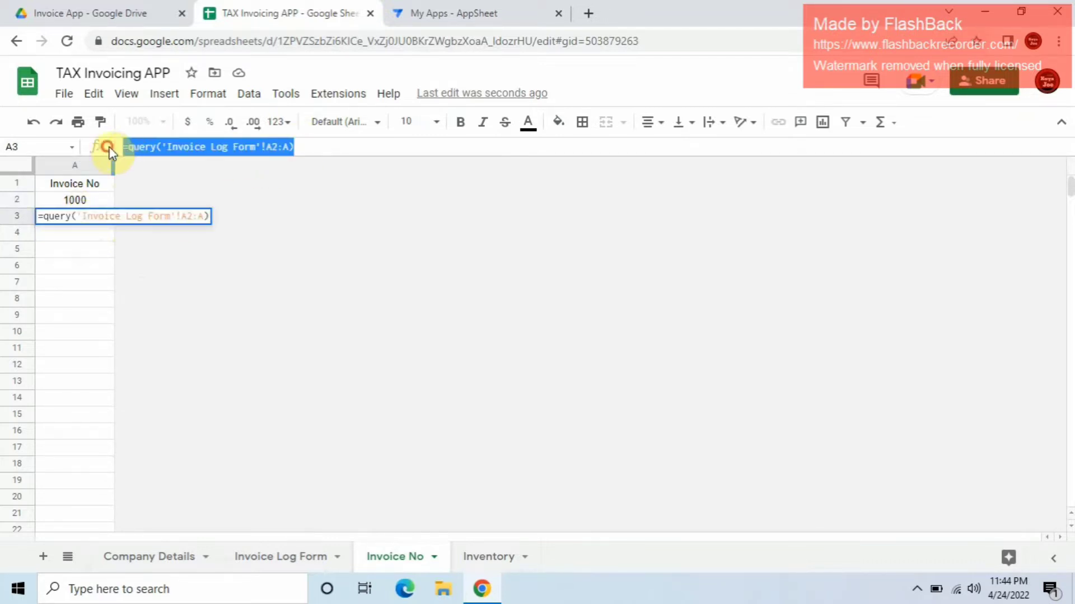
key("BackSpace")
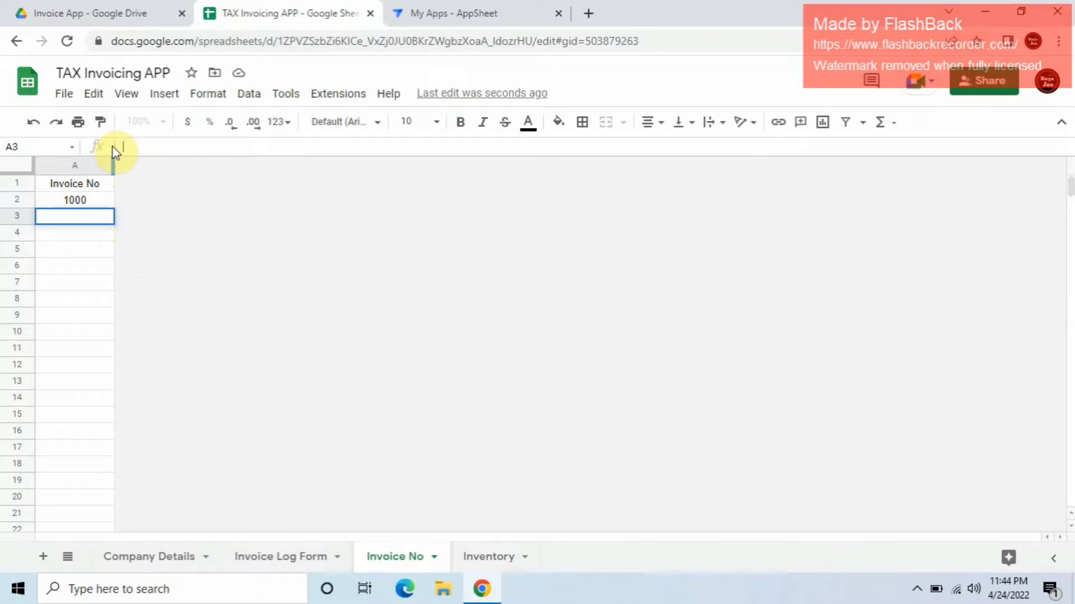
type("=QUER")
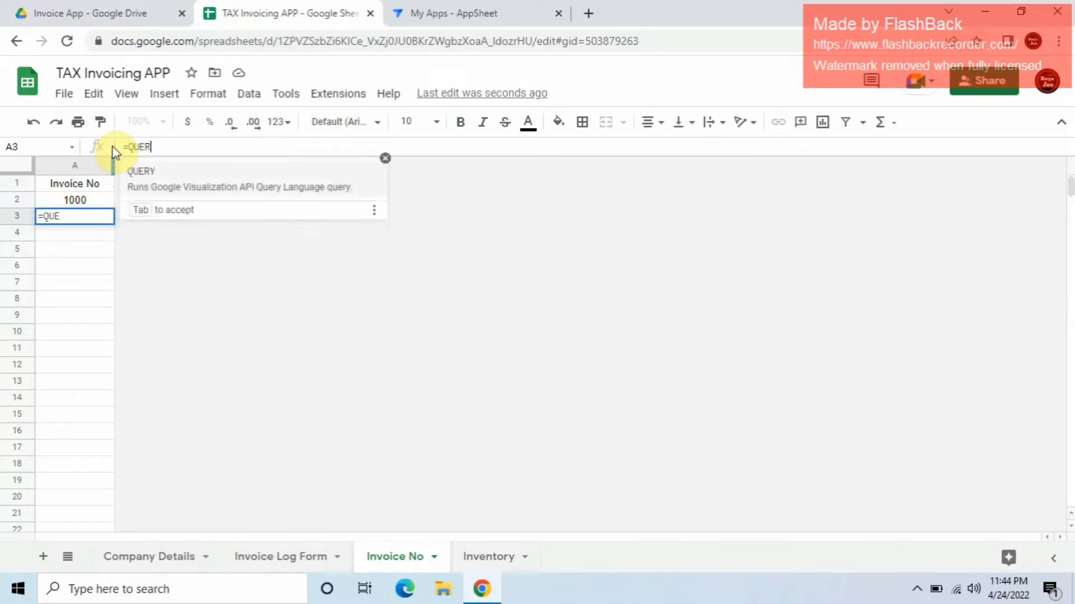
left_click(193, 170)
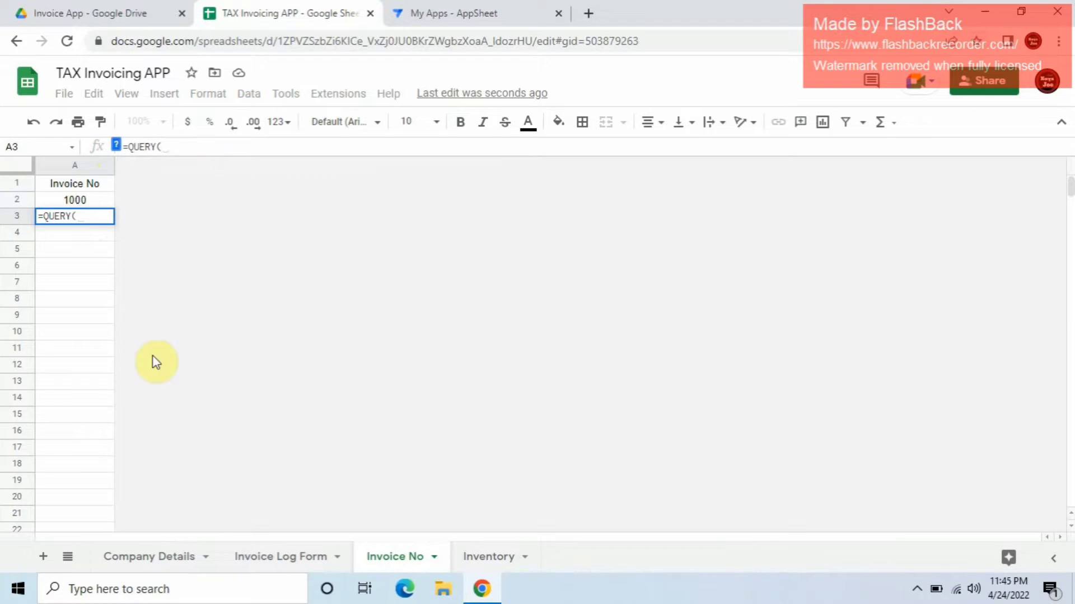
Step: Complete the A3 formula as =QUERY('Invoice Log Form'!A2:A), referencing the log's Invoice No column
left_click(255, 557)
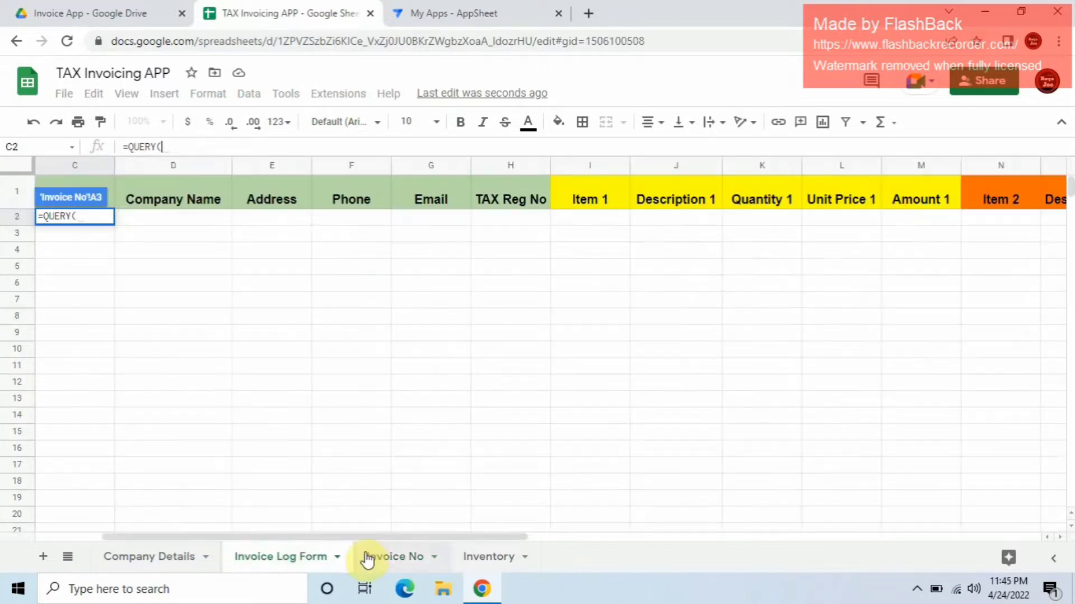
left_click_drag(355, 538, 221, 537)
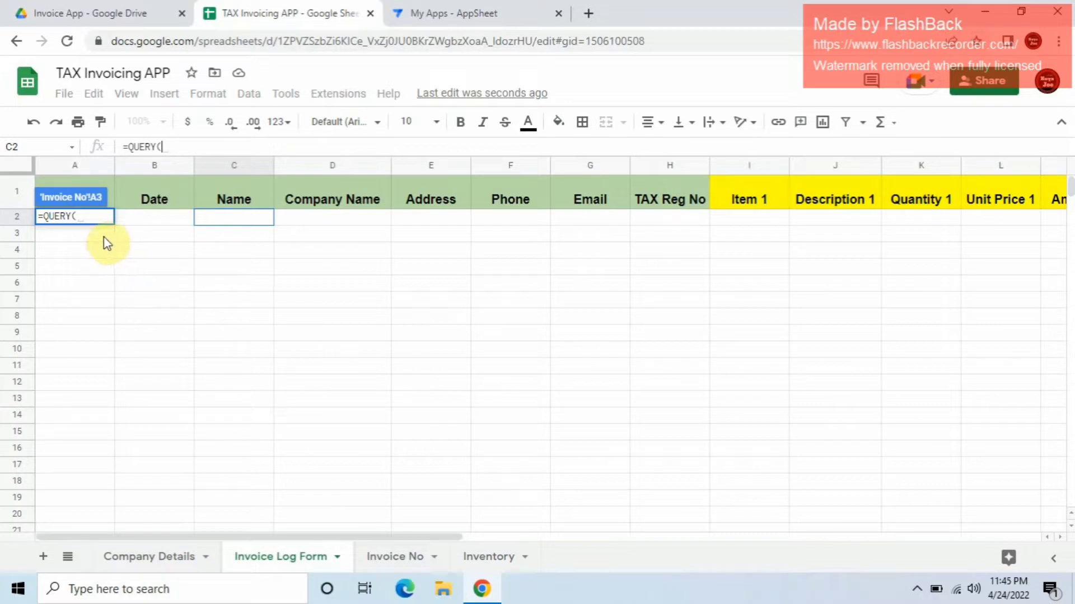
left_click_drag(107, 234, 98, 305)
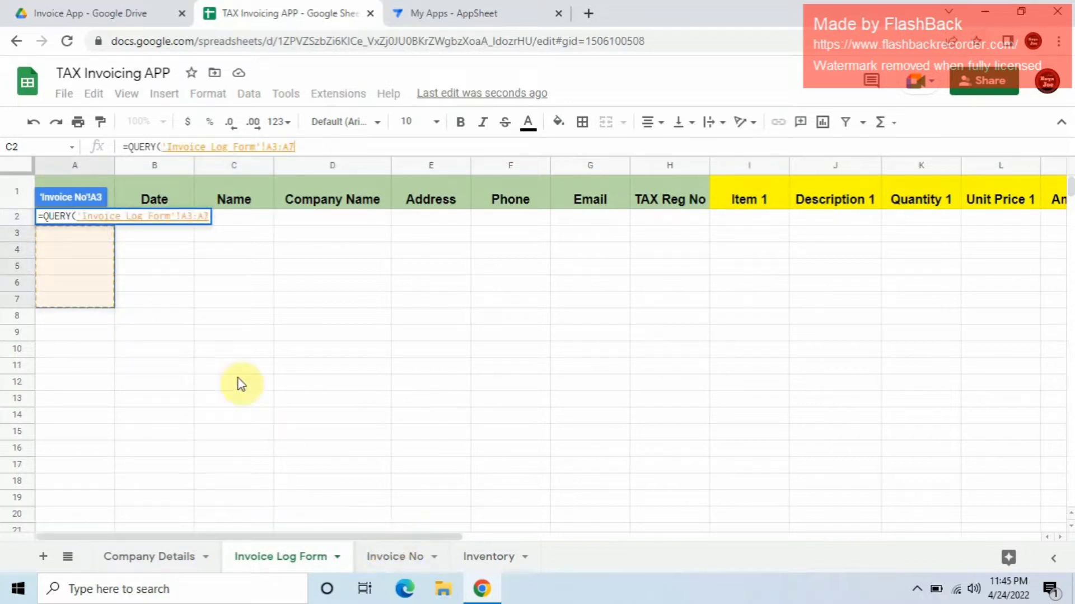
left_click(412, 556)
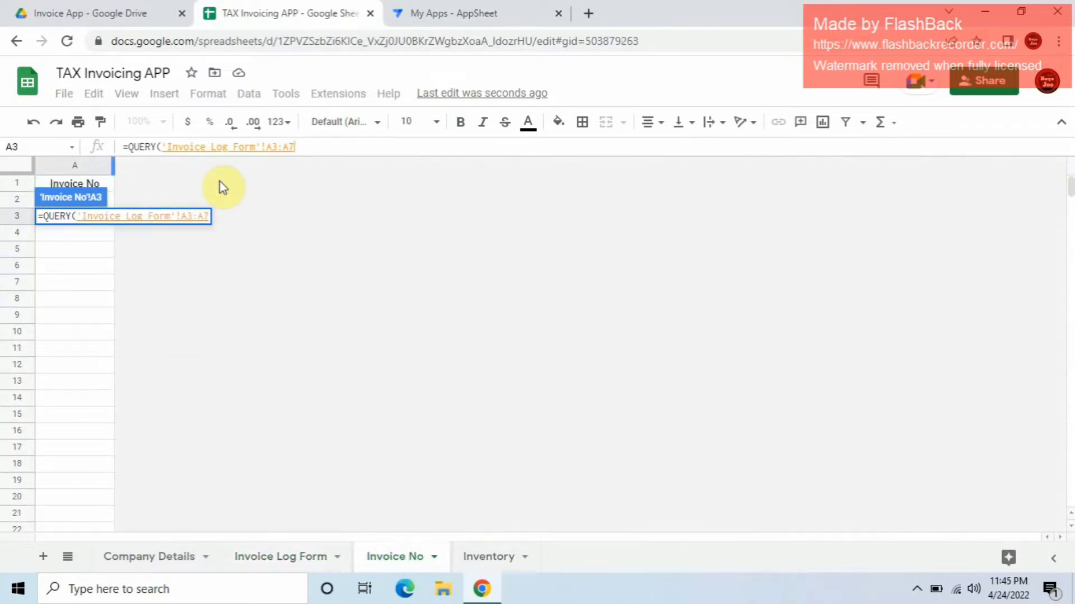
left_click(276, 146)
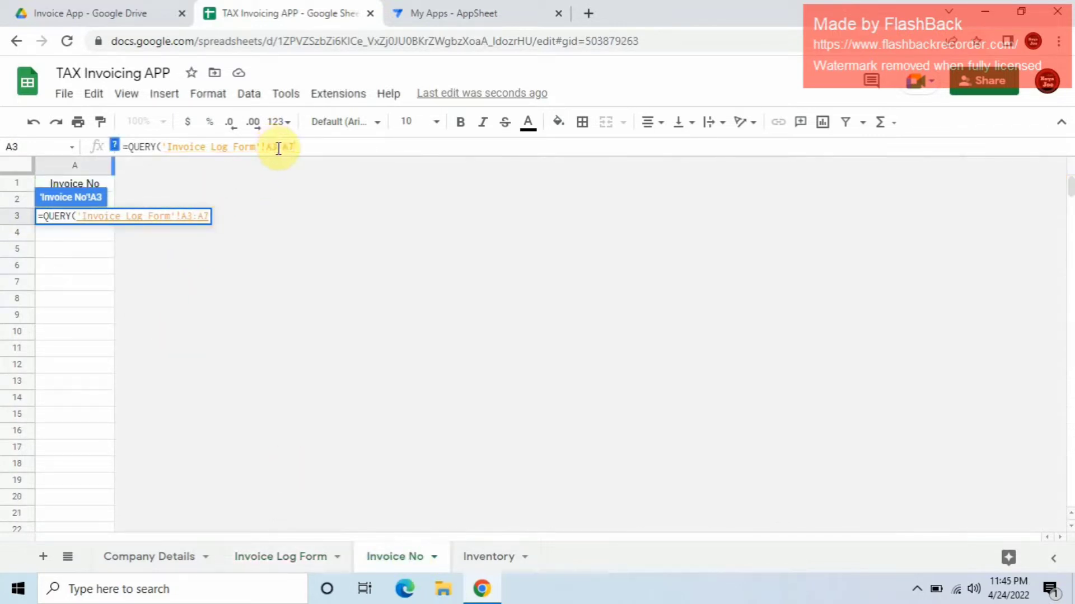
key("BackSpace")
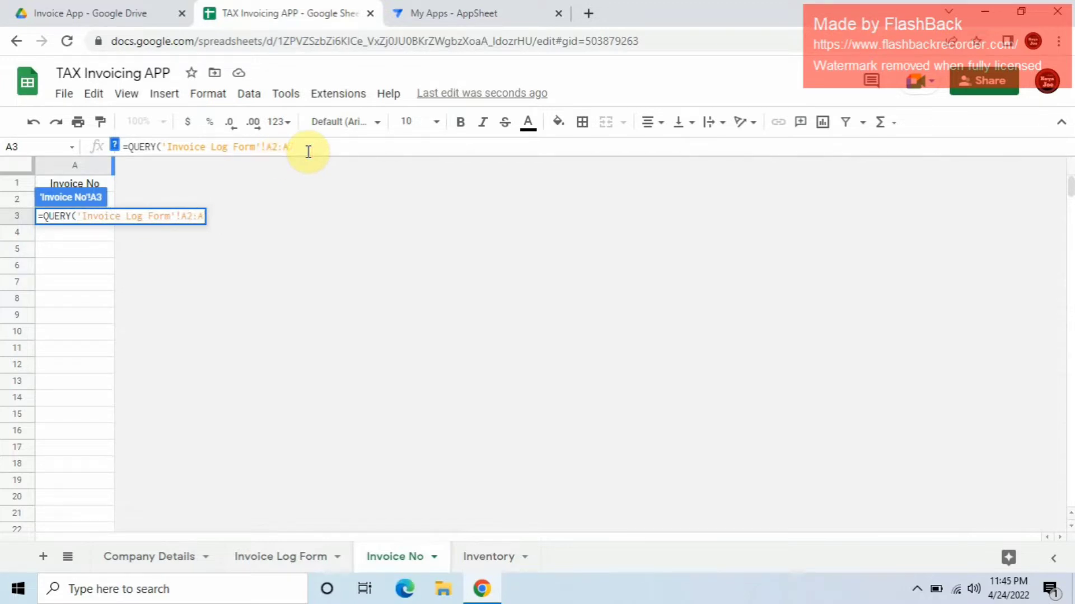
type(")")
key("Return")
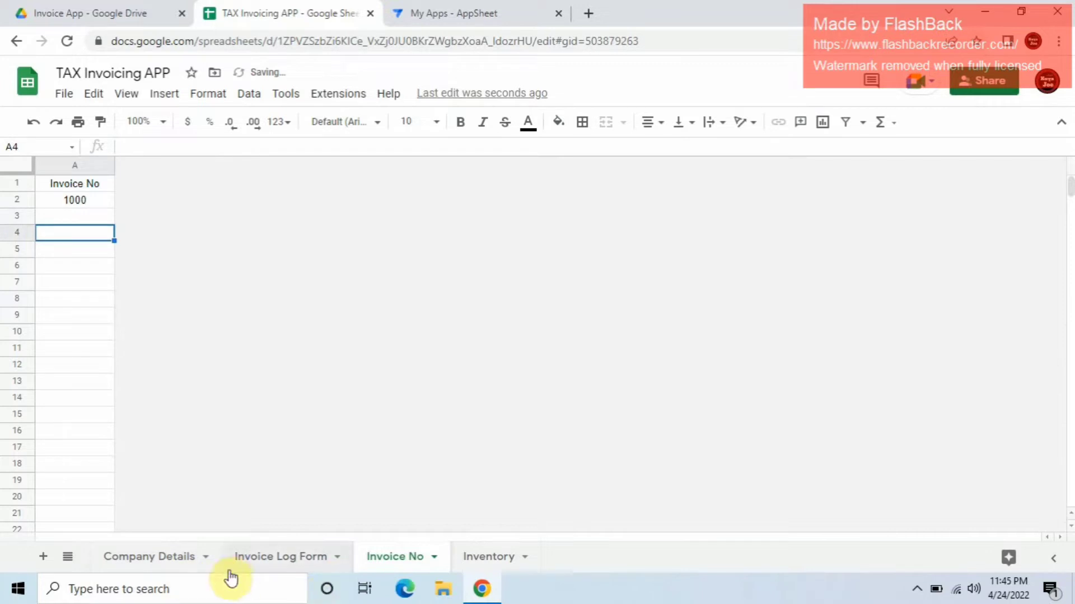
Step: Test the query by entering 1001 in A2 of Invoice Log Form and checking the Invoice No sheet
left_click(286, 556)
left_click(93, 233)
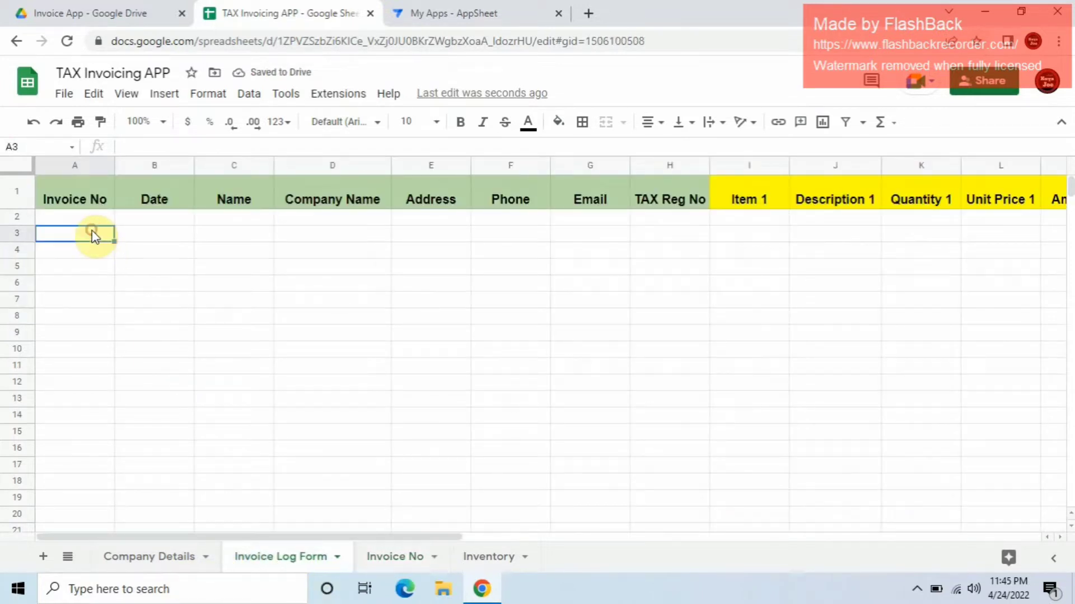
left_click(101, 217)
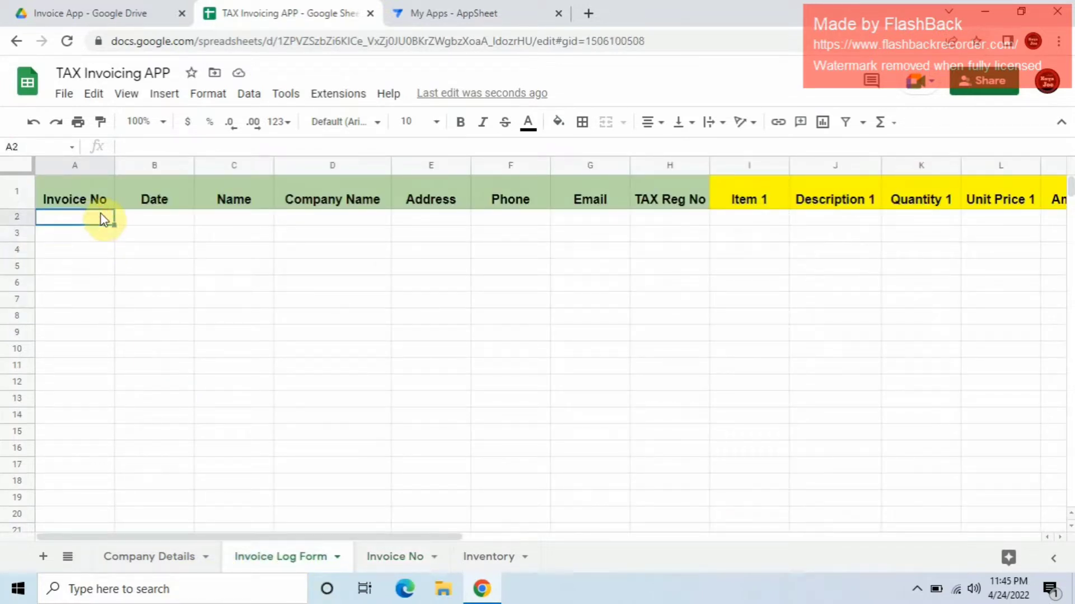
type("2")
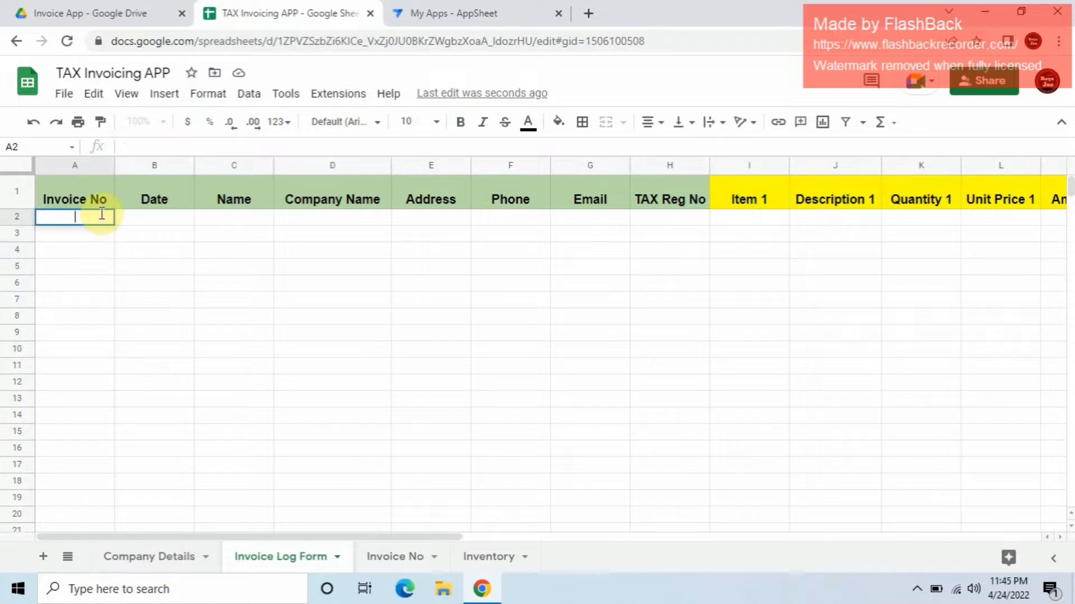
type("1001")
key("Return")
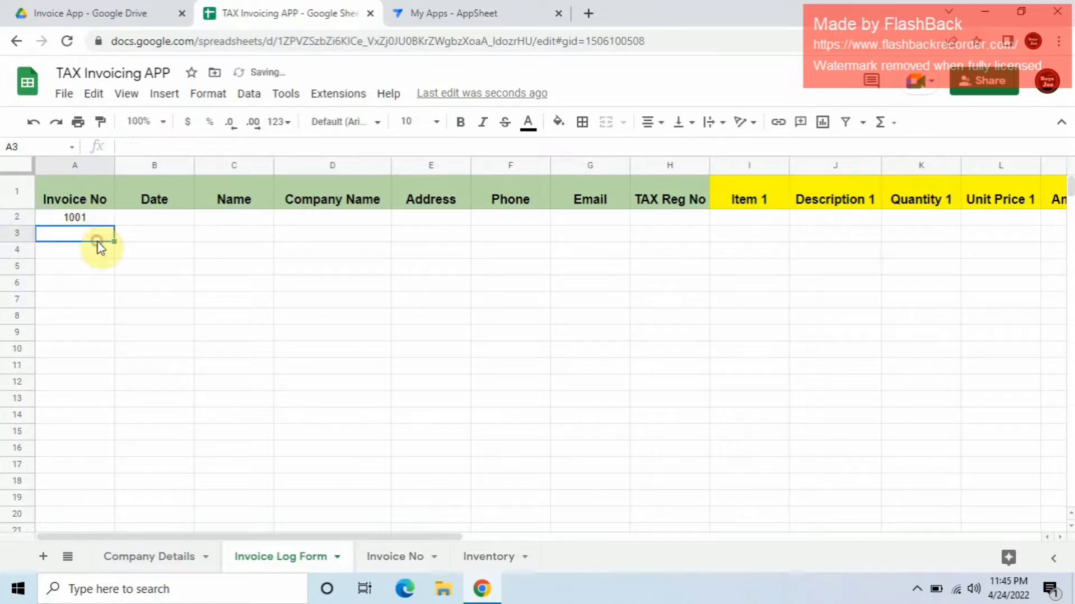
left_click(391, 556)
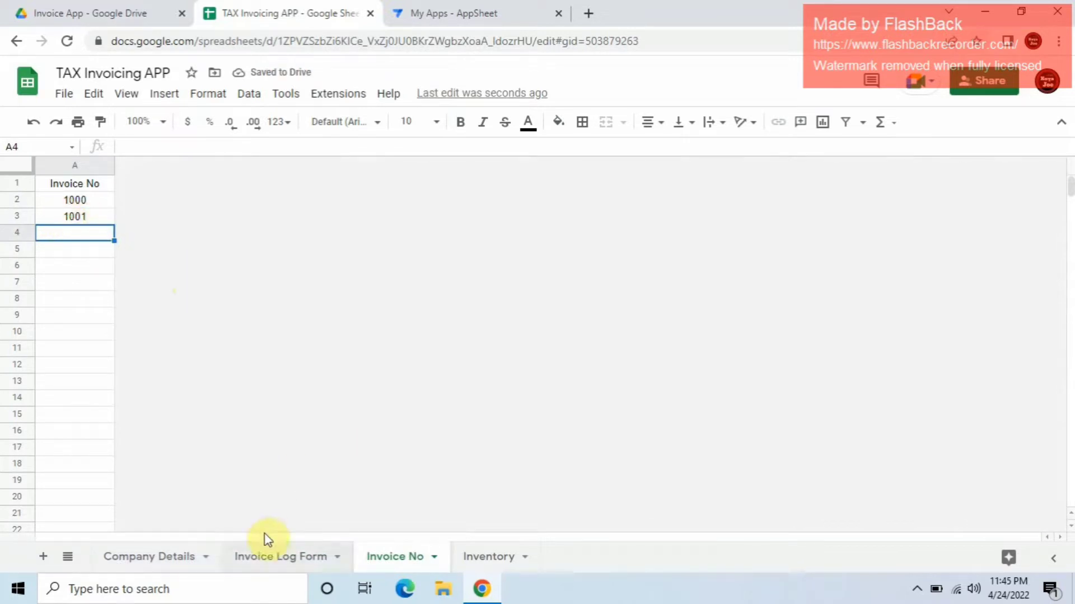
Step: Delete the test invoice number from A2 of Invoice Log Form and recheck the Invoice No sheet
left_click(266, 557)
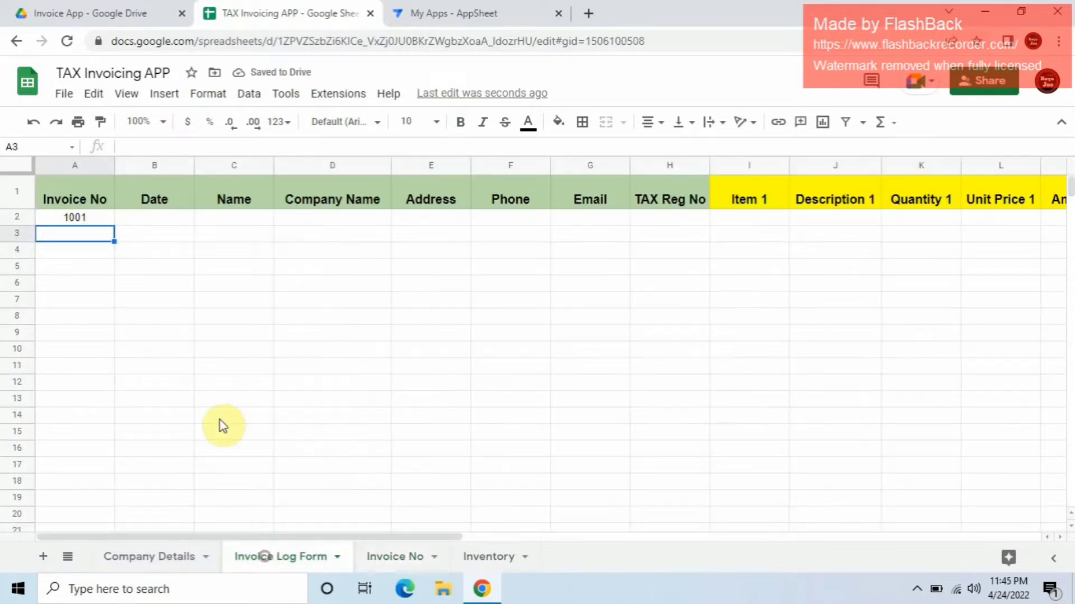
left_click(79, 221)
key("Delete")
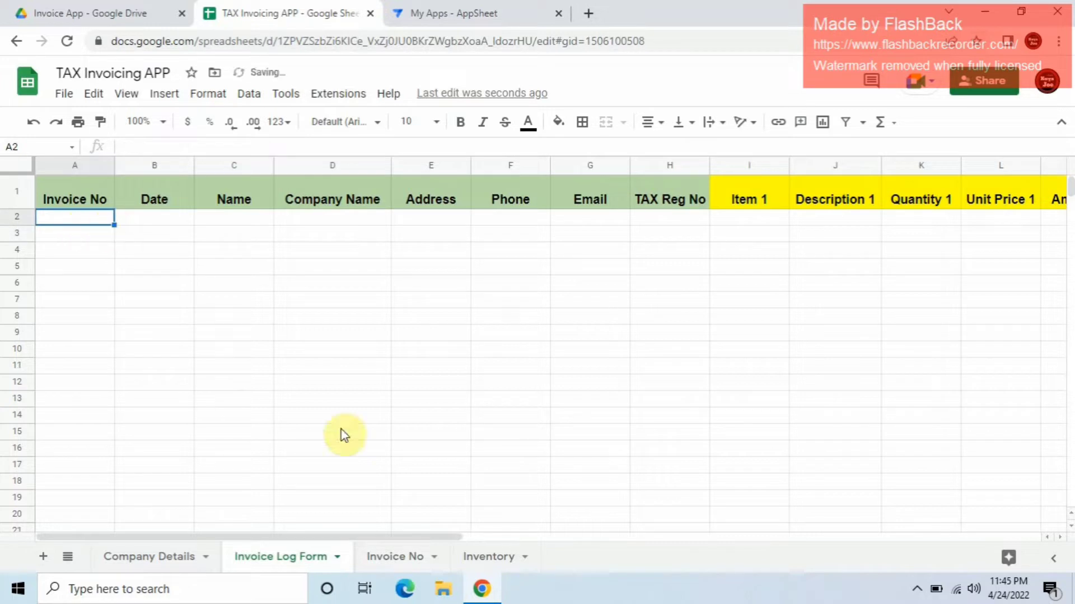
left_click(382, 564)
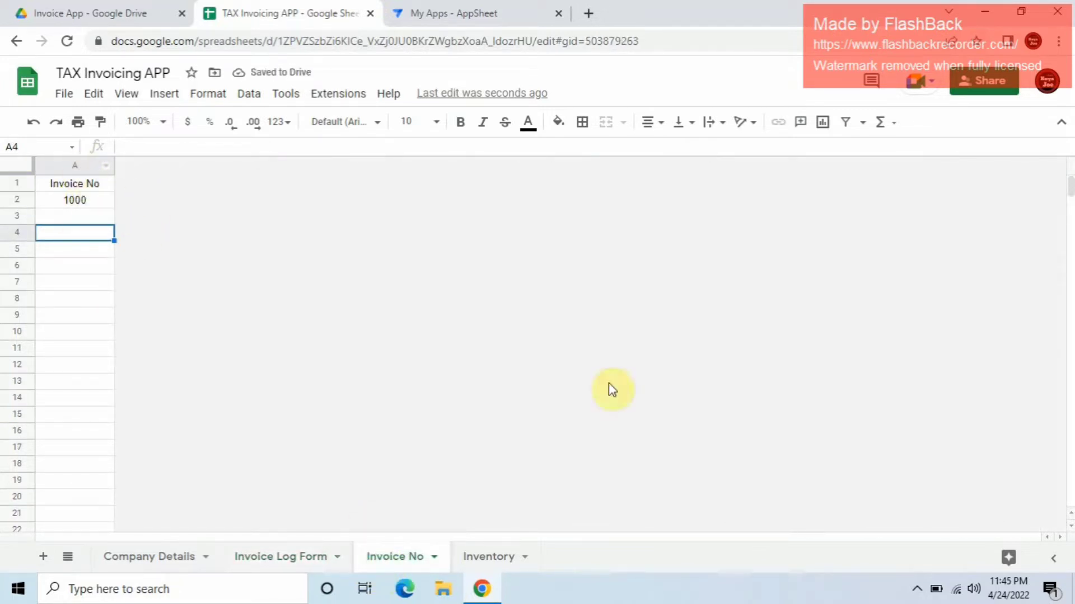
Step: Open the Inventory sheet to examine its Item No, Description and Unit Price columns
left_click(486, 556)
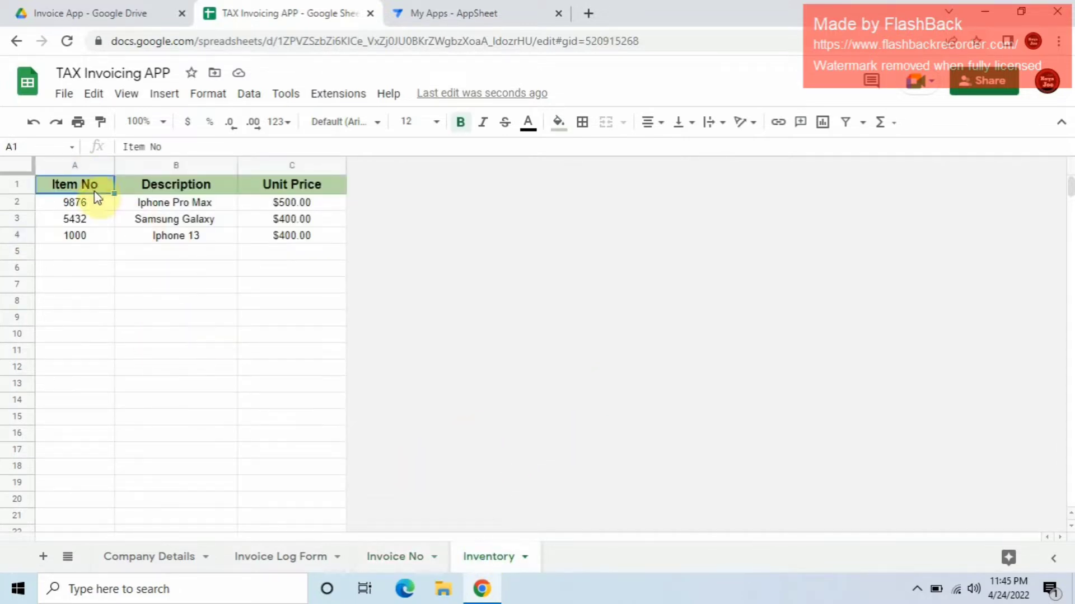
Step: Examine the Inventory column headers and the Item, Description, Quantity, Unit Price and Amount column groups in Invoice Log Form
left_click(167, 190)
left_click(283, 189)
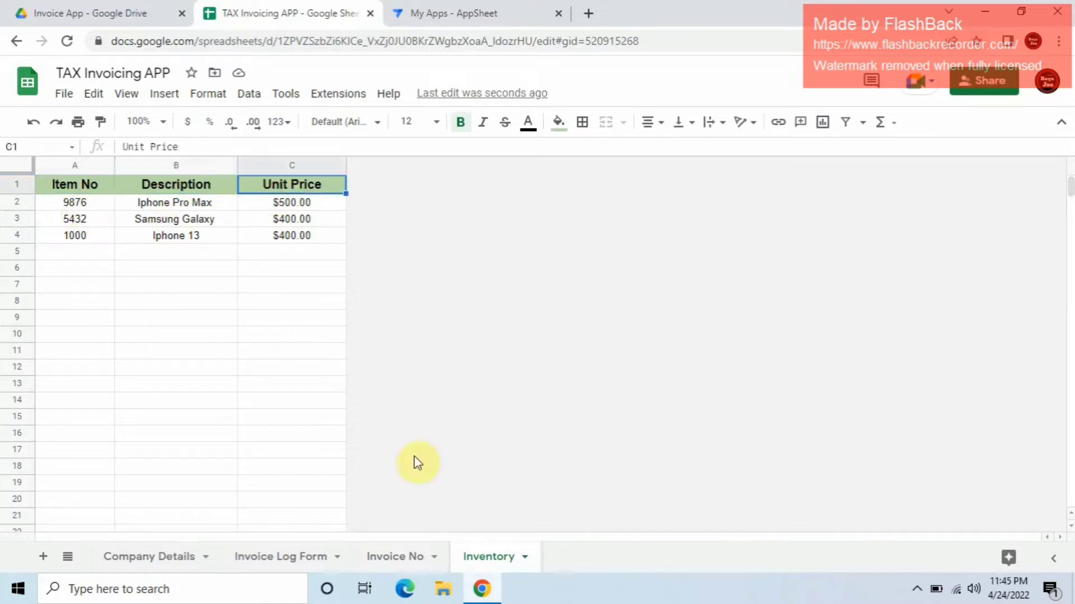
left_click(315, 562)
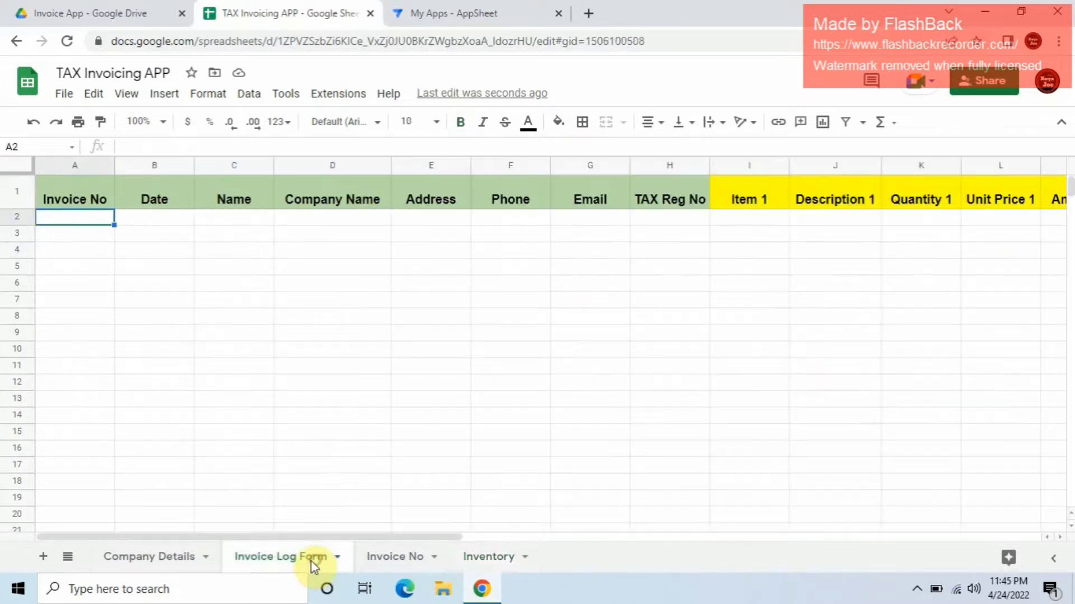
left_click(749, 221)
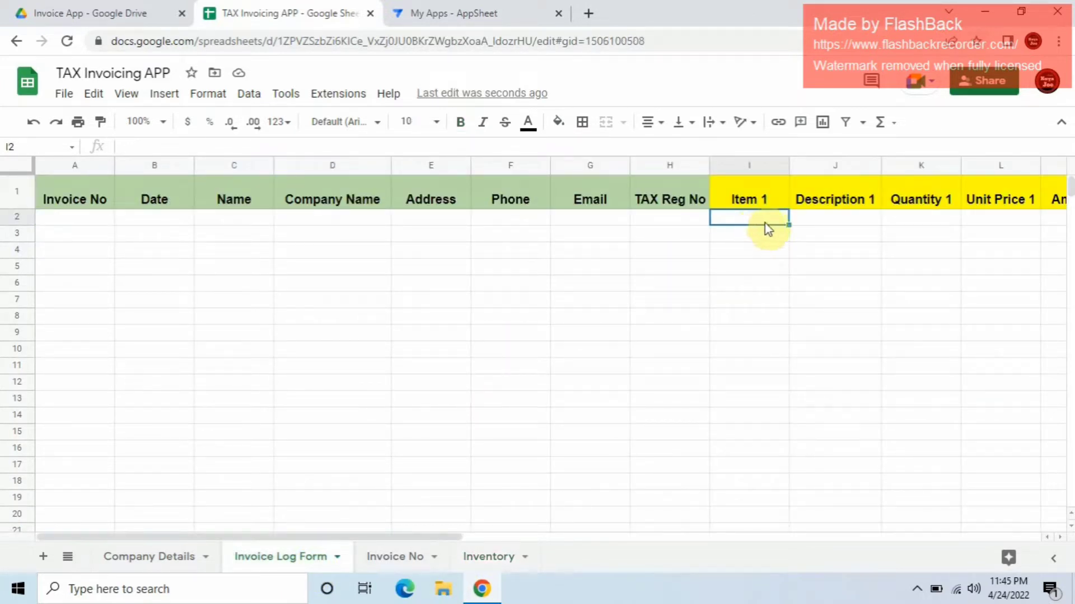
left_click(826, 220)
key("Right")
key("Right")
key("Right")
key("Right")
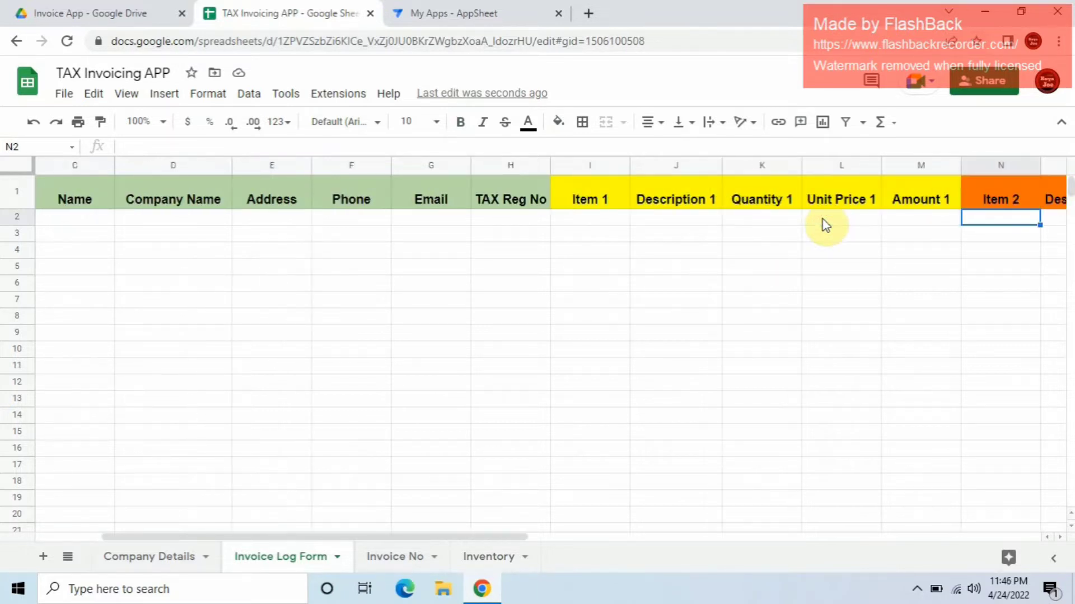
key("Left")
key("Left")
key("Left")
key("Left")
key("Right")
key("Right")
key("Right")
key("Right")
key("Right")
key("Right")
key("Right")
key("Left")
key("Left")
key("Left")
key("Left")
key("Left")
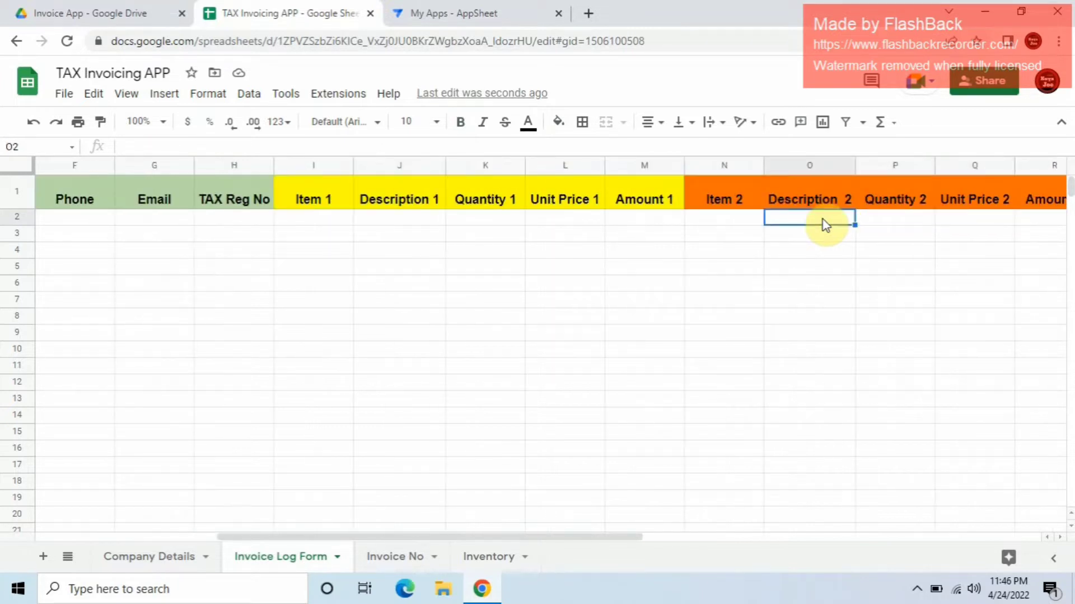
left_click(290, 402)
key("Left")
key("Left")
key("Left")
key("Left")
key("Left")
key("Left")
key("Left")
key("Left")
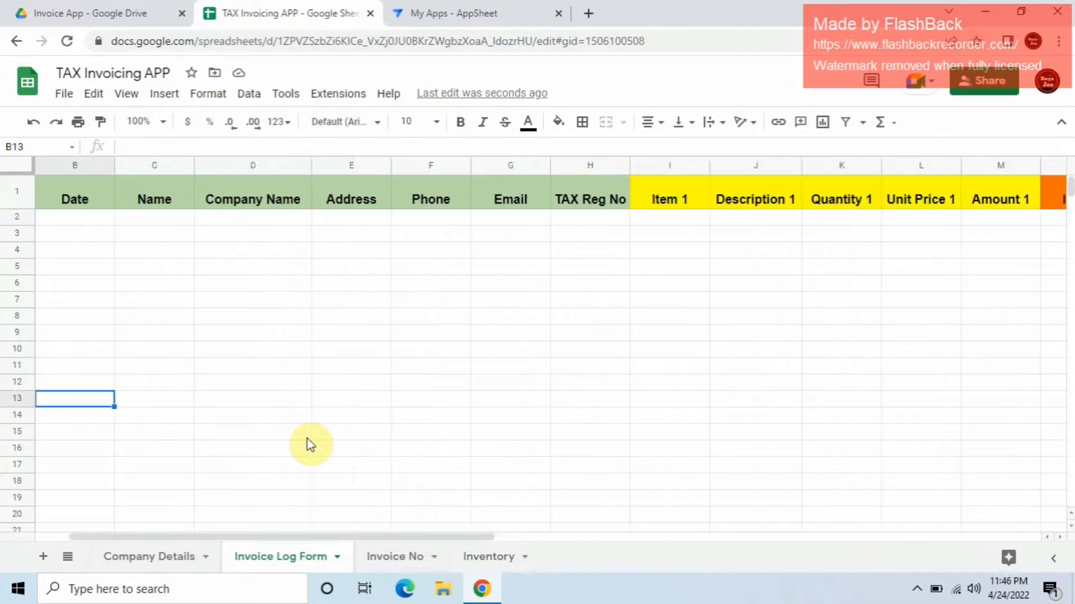
left_click(264, 334)
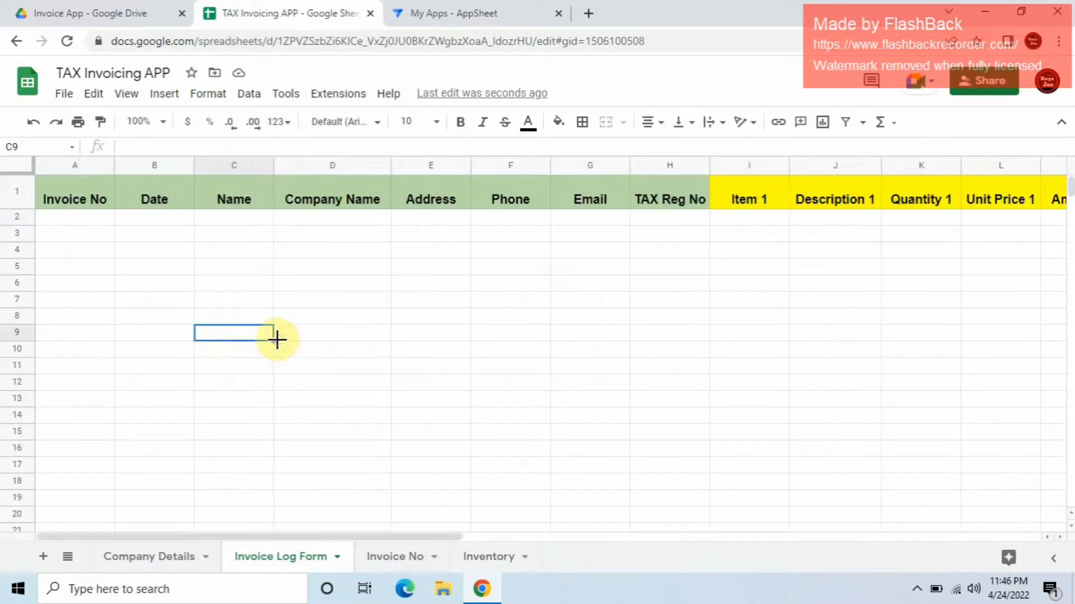
Step: Switch to AppSheet and start a new app from existing data, naming it Tax Invoicing App
left_click(441, 7)
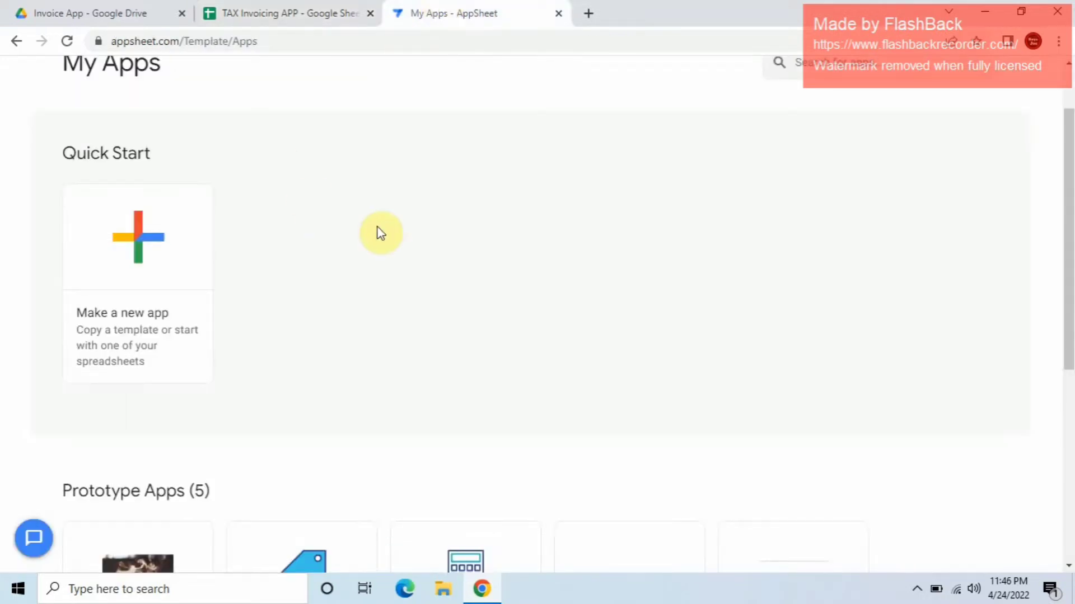
left_click(155, 251)
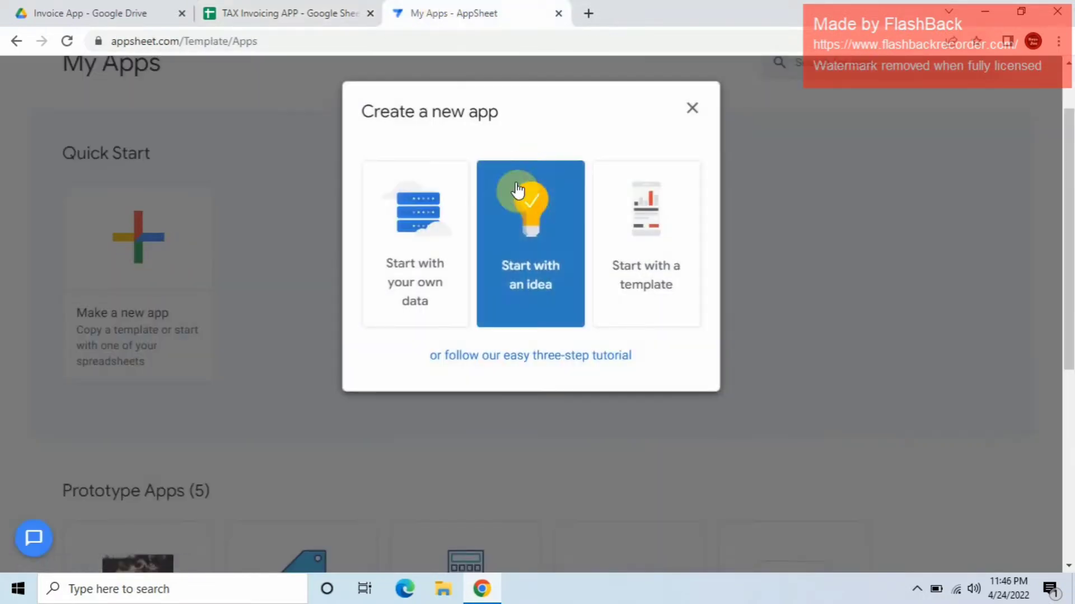
left_click(512, 198)
triple_click(432, 198)
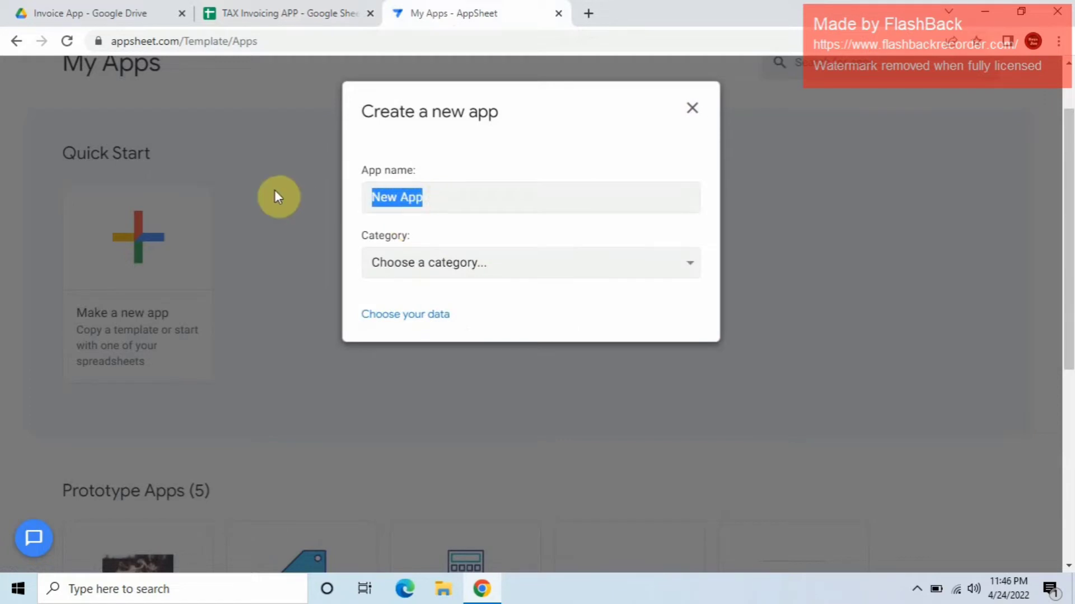
type("tA")
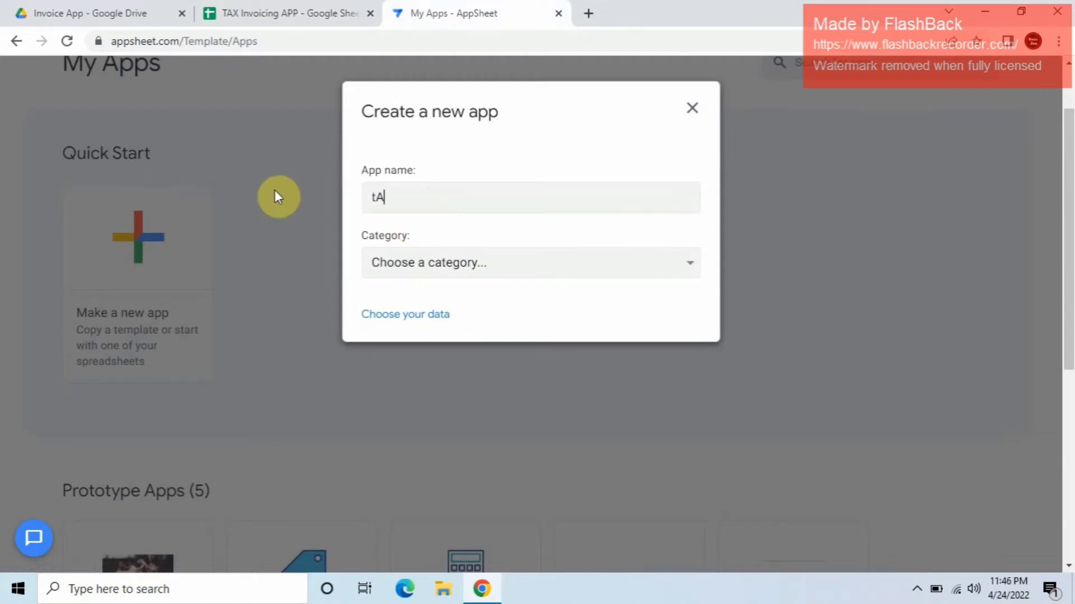
key("BackSpace")
key("BackSpace")
type("Tax Invoicing App")
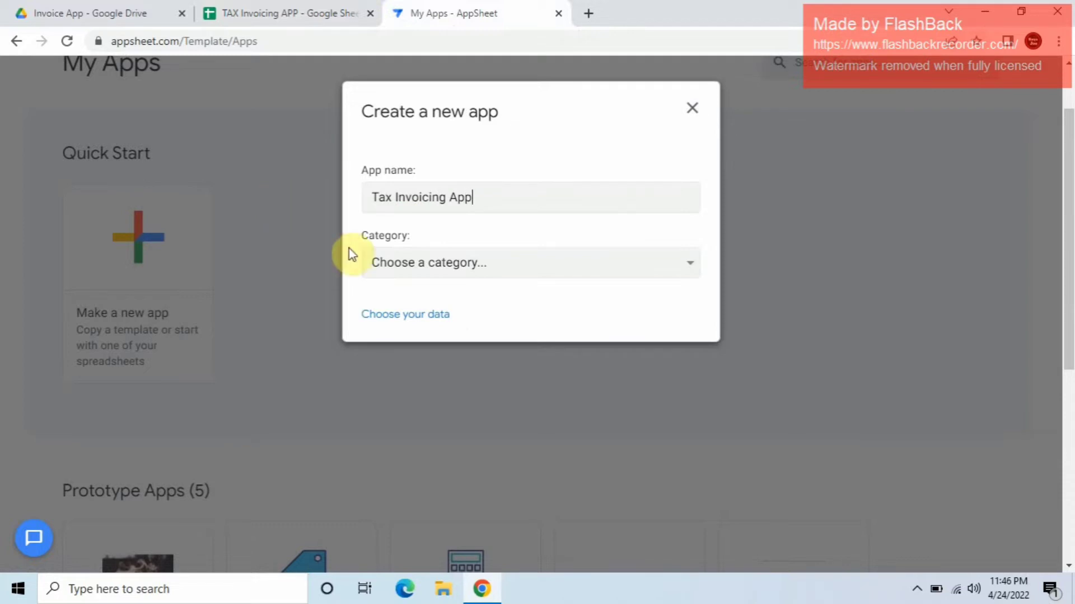
Step: Set the app category to Operations and choose the TAX Invoicing APP spreadsheet in the Invoice App folder as its data
left_click(395, 260)
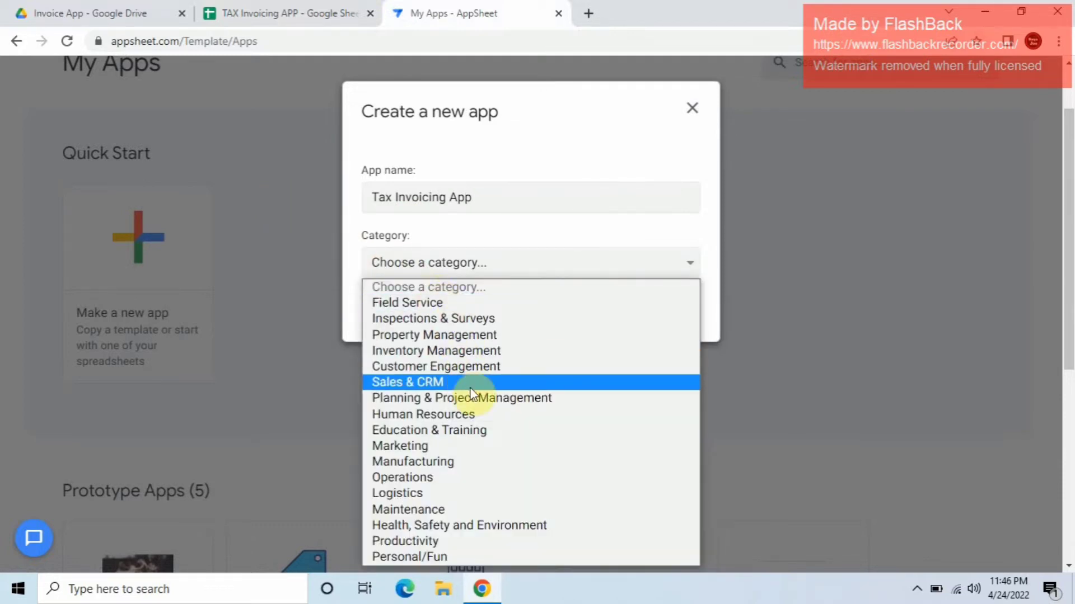
left_click(475, 476)
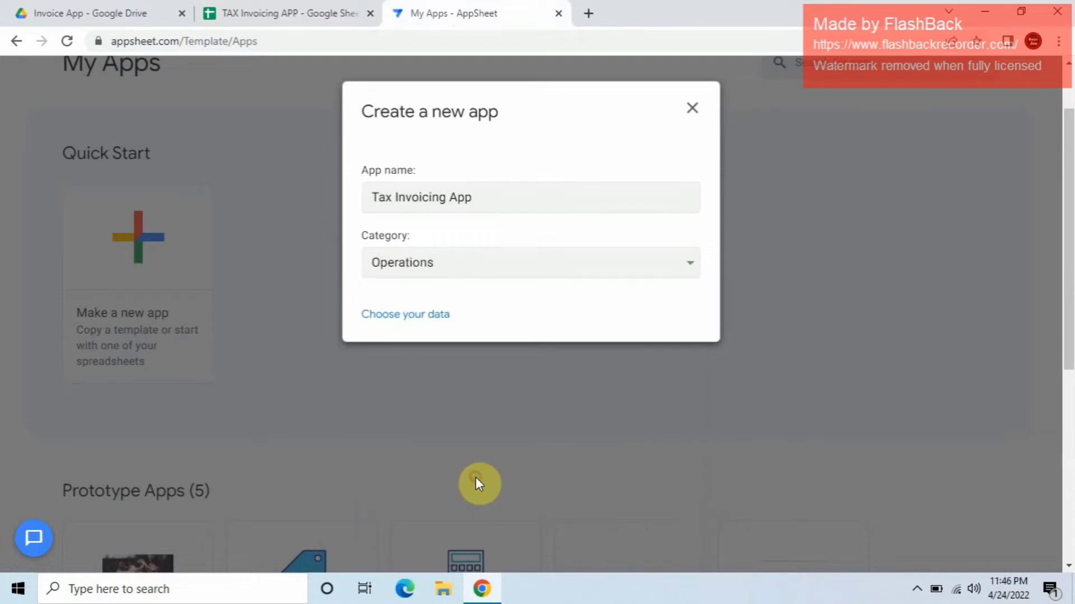
left_click(406, 315)
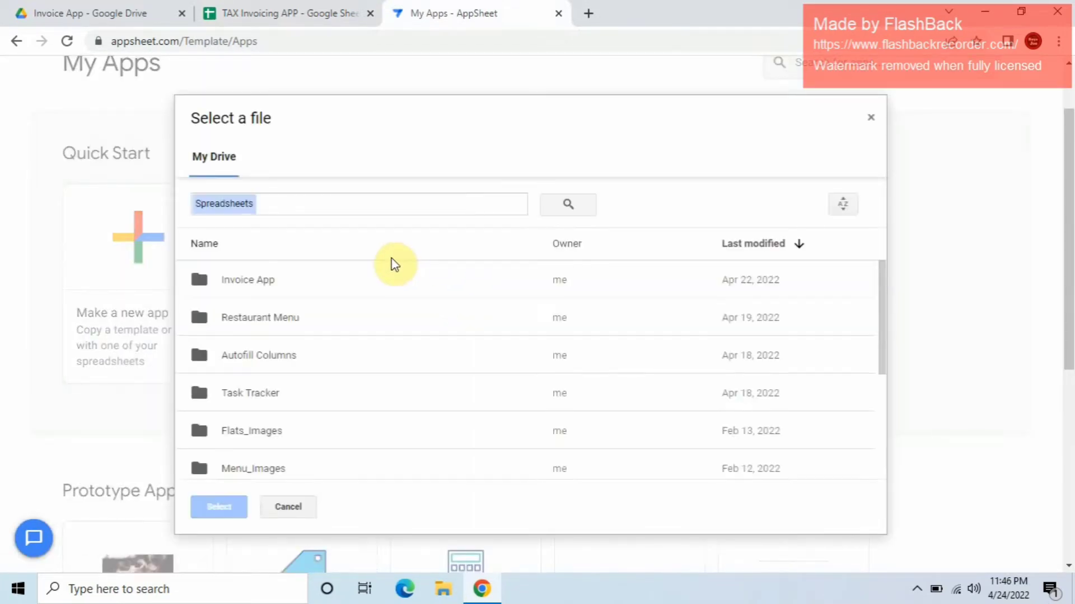
double_click(276, 278)
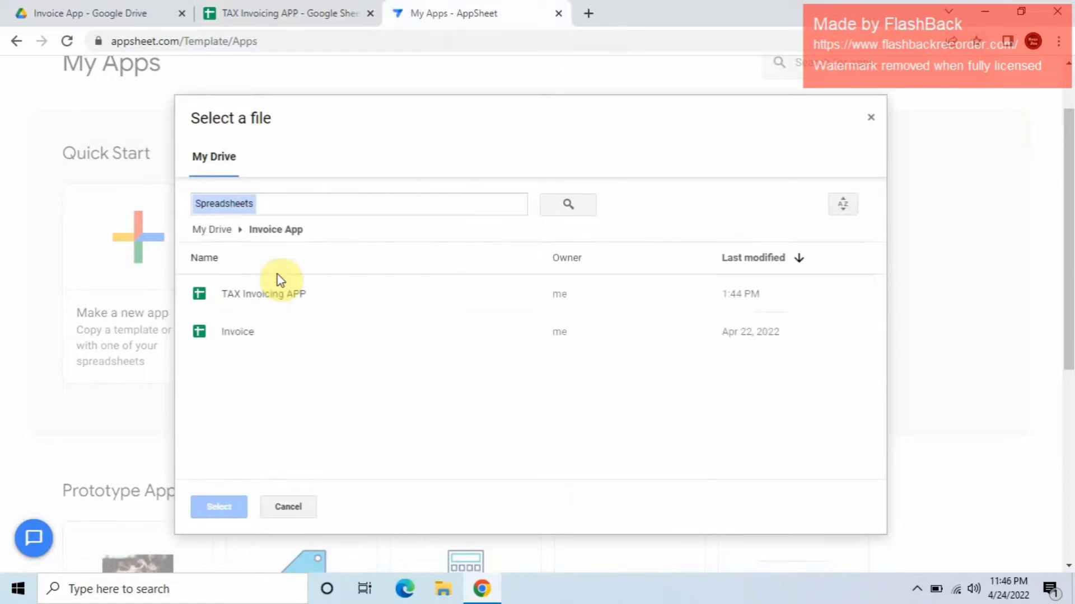
left_click(269, 297)
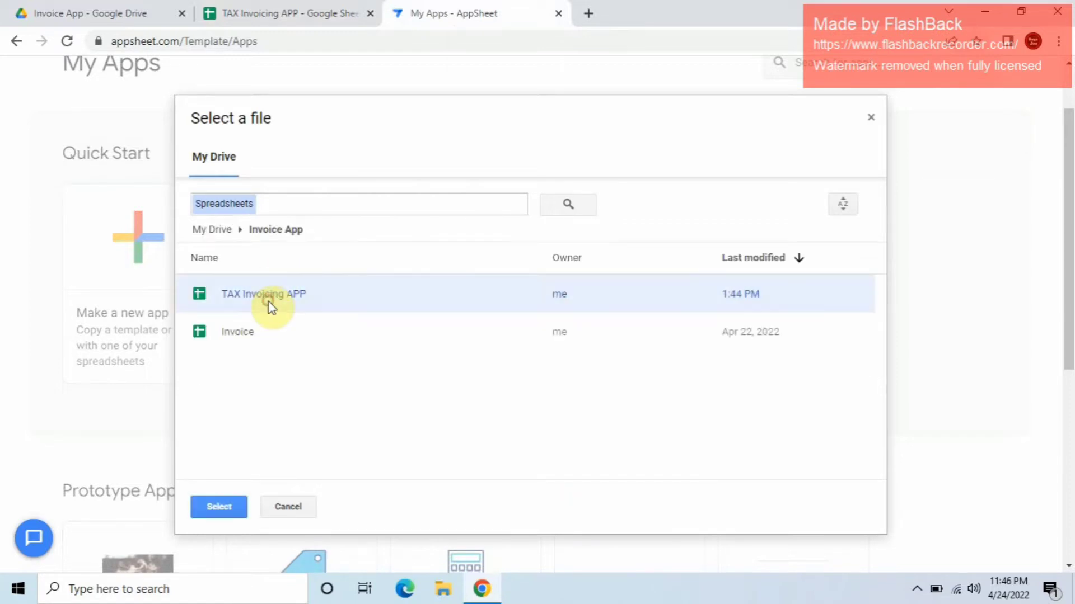
left_click(212, 508)
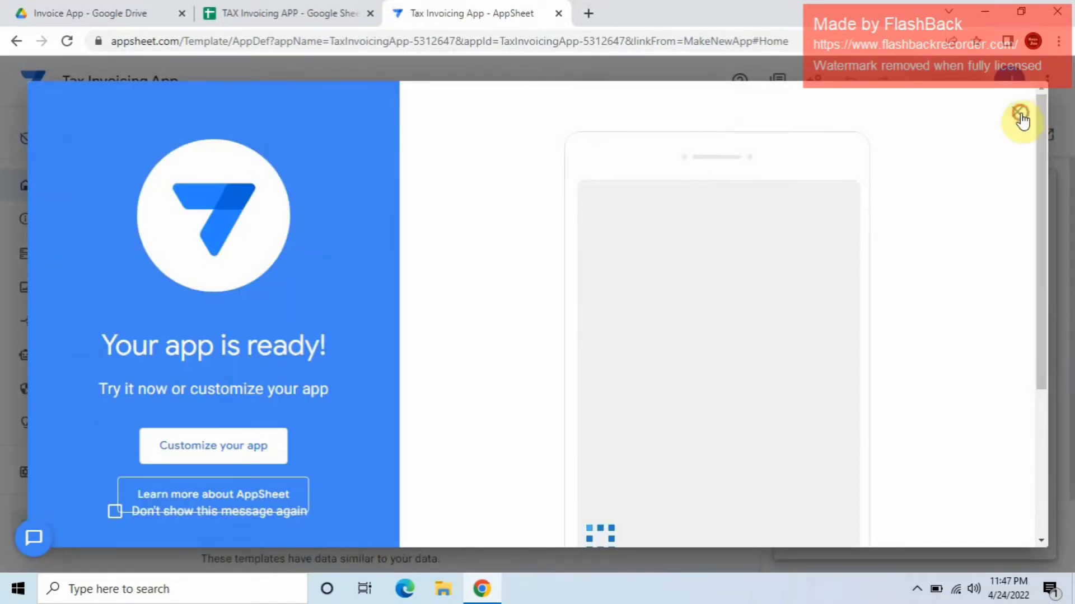
Step: Dismiss the app-ready message, open the app in its own browser tab, and collapse the preview in the editor
left_click(1017, 113)
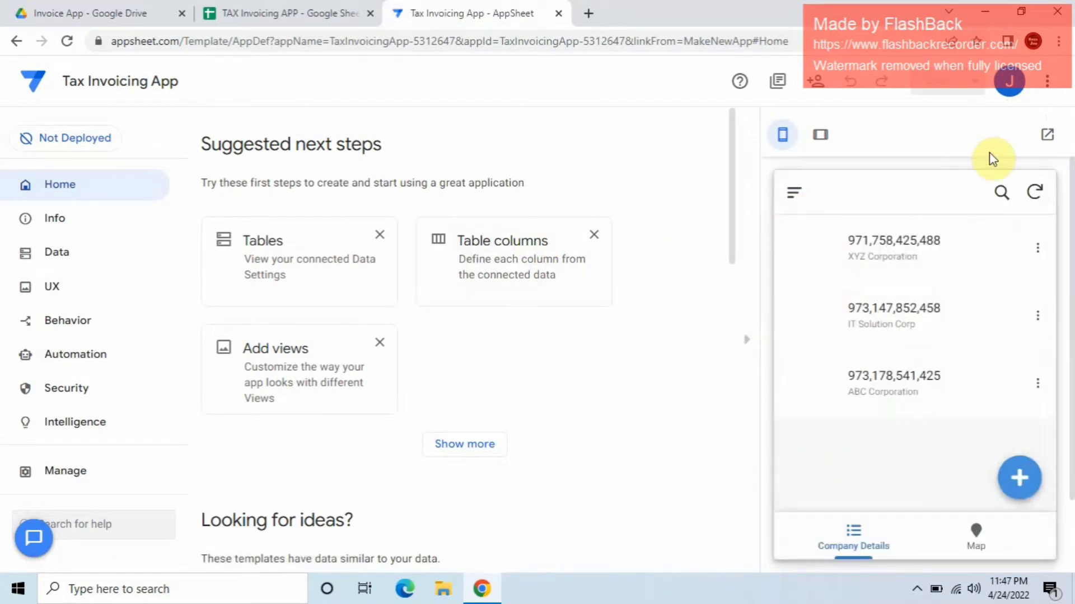
left_click(1045, 136)
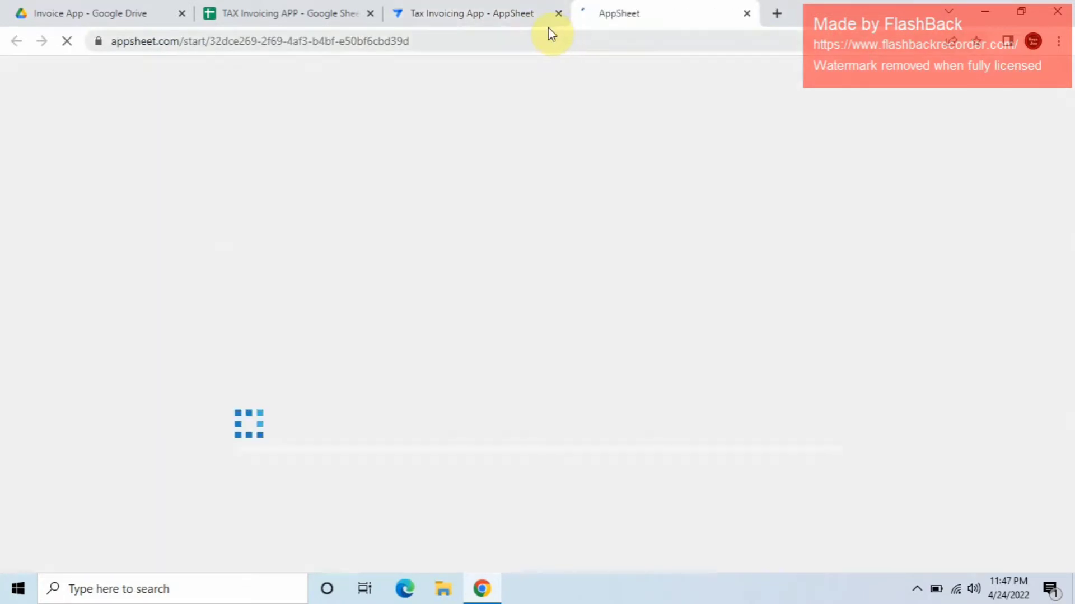
left_click(502, 7)
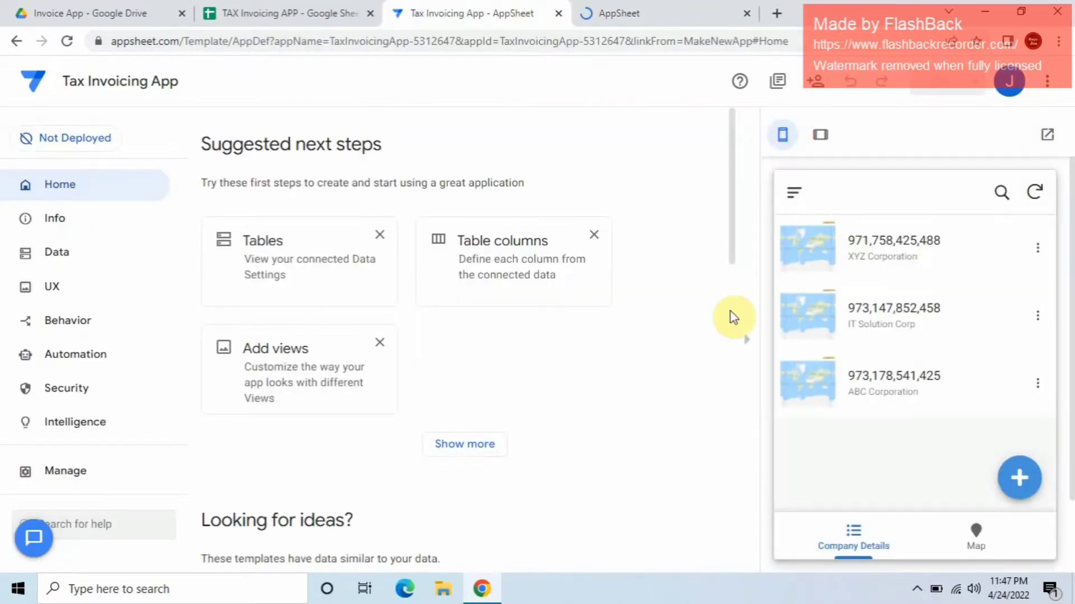
left_click(746, 346)
Step: View the app's data tables and compare the Company Details table with its source sheet in Google Sheets
left_click(71, 258)
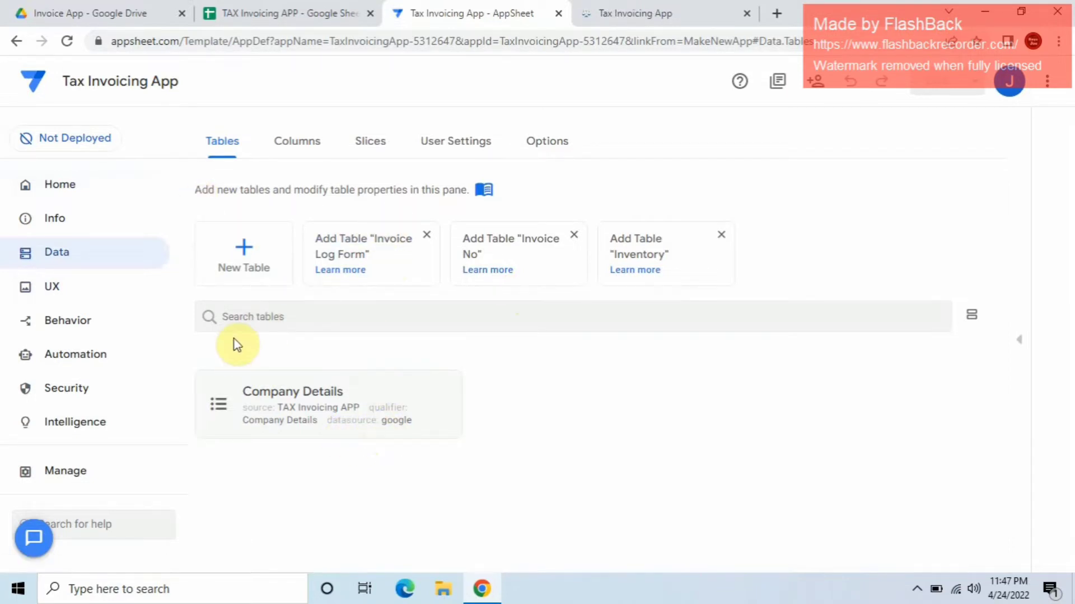
left_click(285, 16)
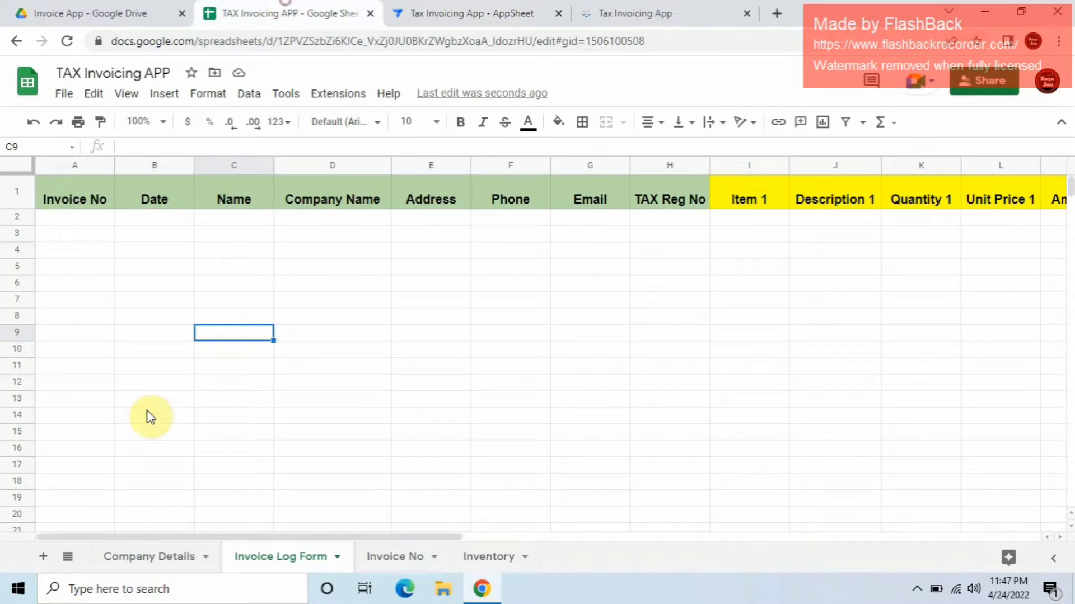
left_click(150, 560)
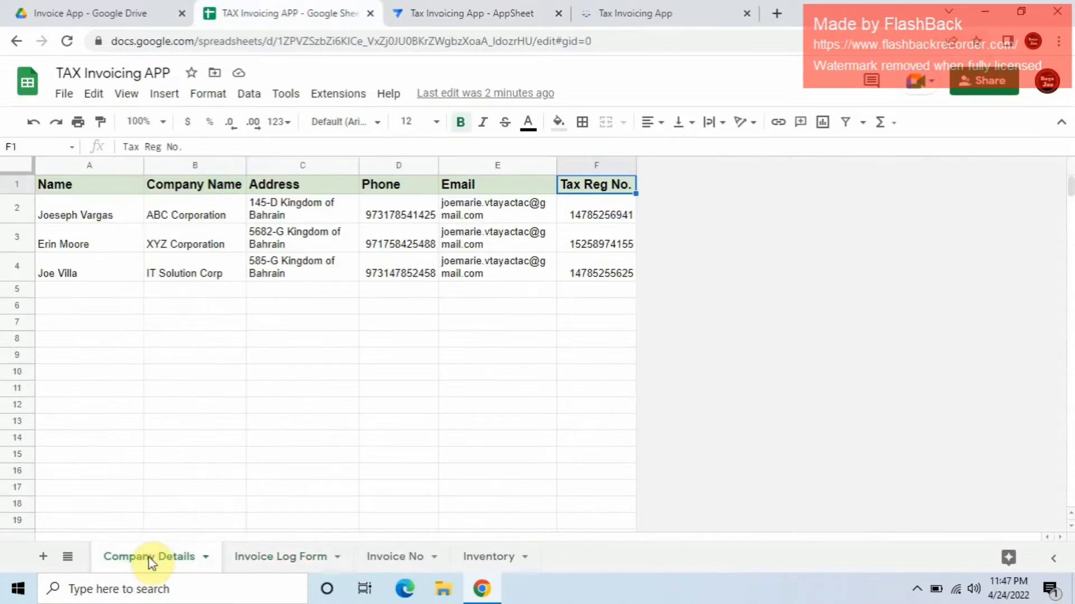
left_click(428, 12)
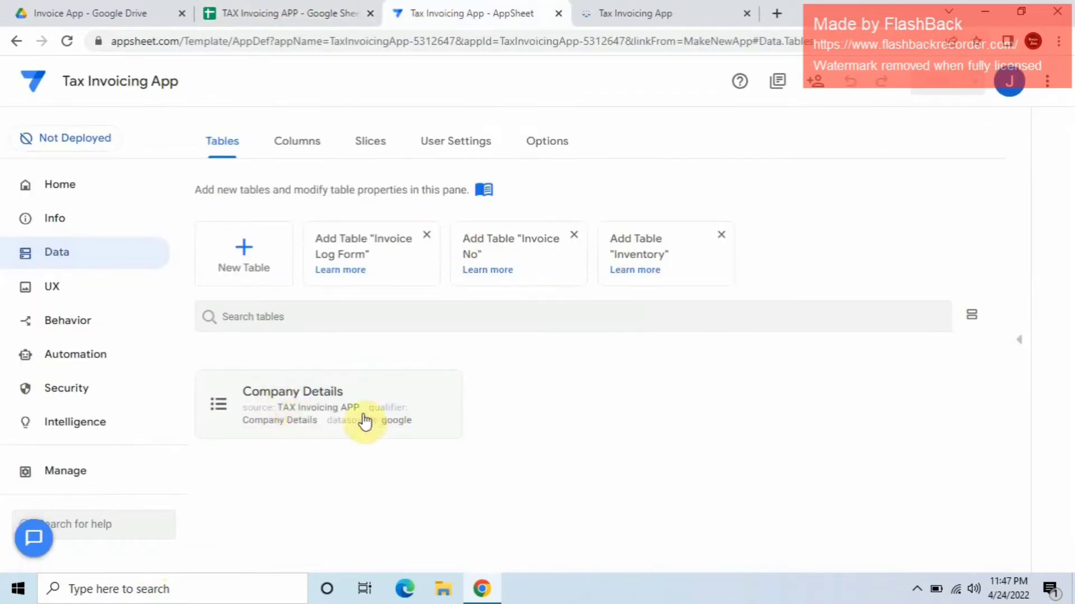
left_click(282, 14)
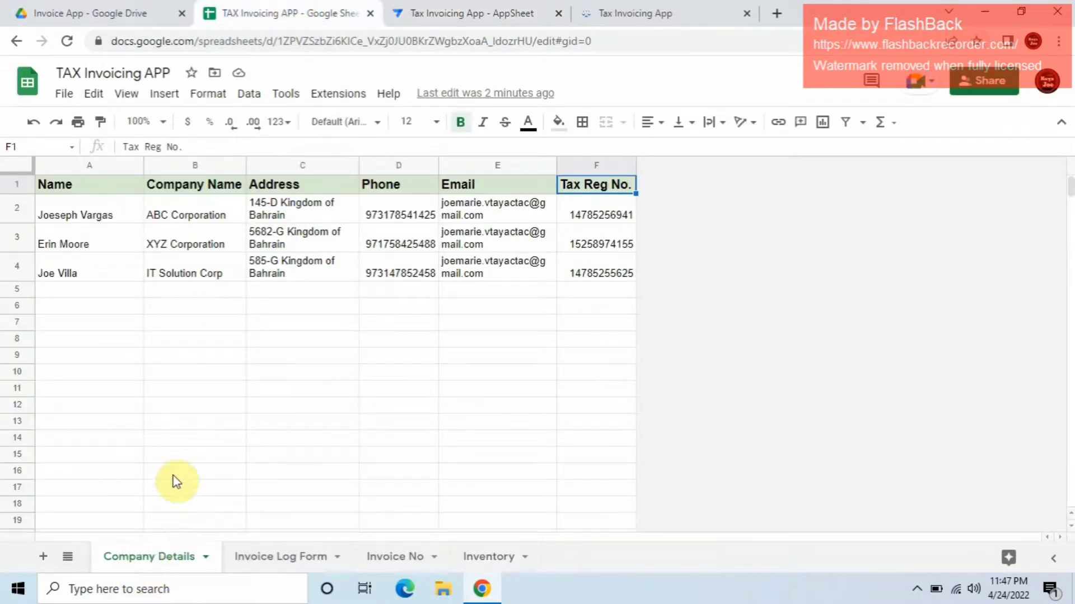
left_click(450, 10)
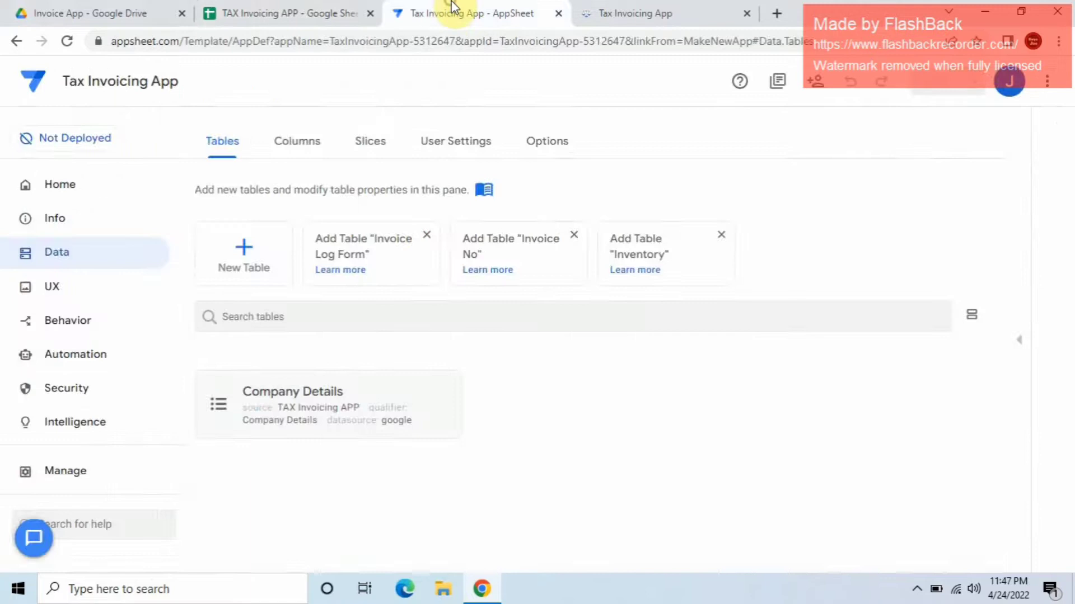
Step: Open the Company Details table's columns and set the Name and Company Name column types to Text
left_click(294, 411)
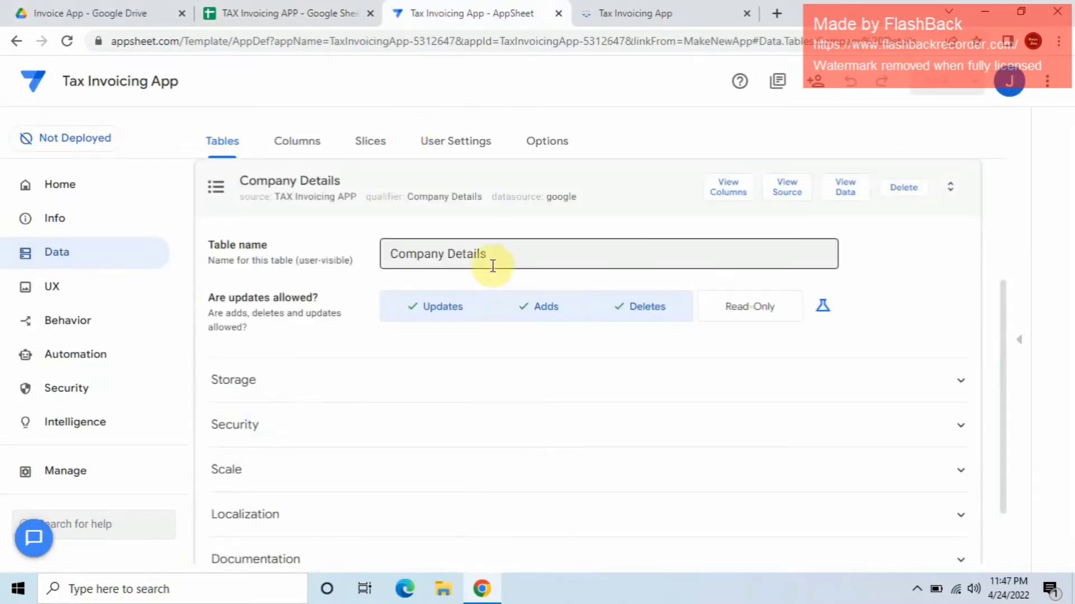
left_click(736, 192)
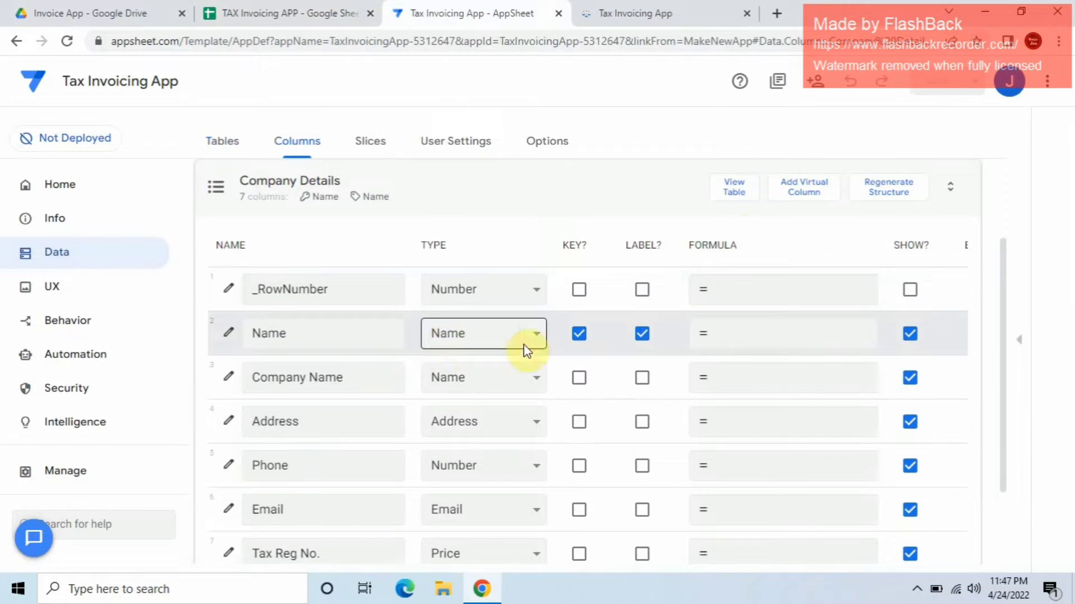
left_click(536, 335)
key("t")
left_click(490, 307)
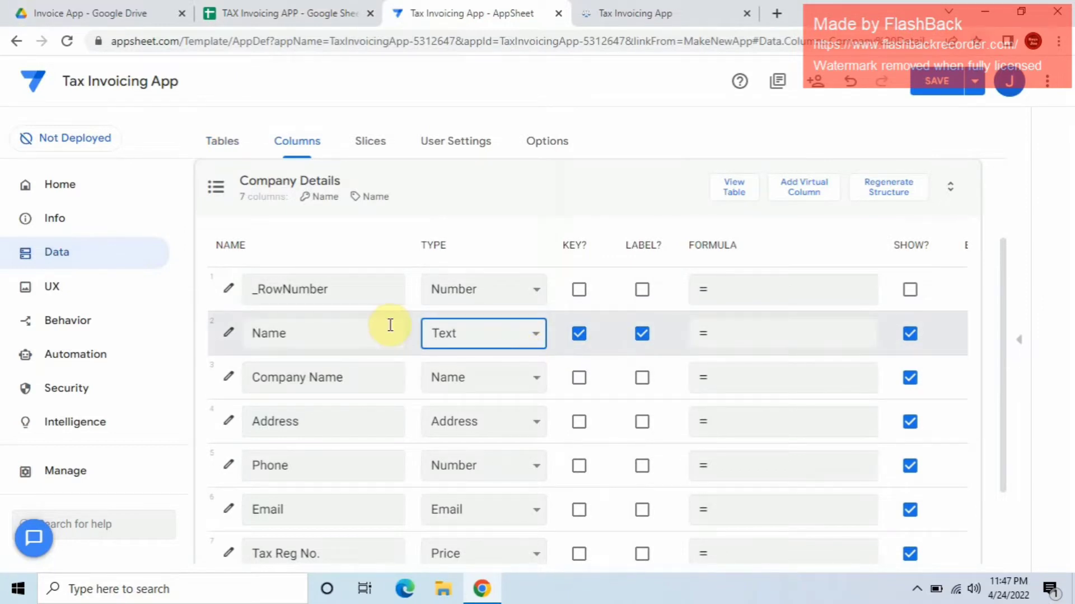
left_click(481, 384)
key("t")
left_click(470, 356)
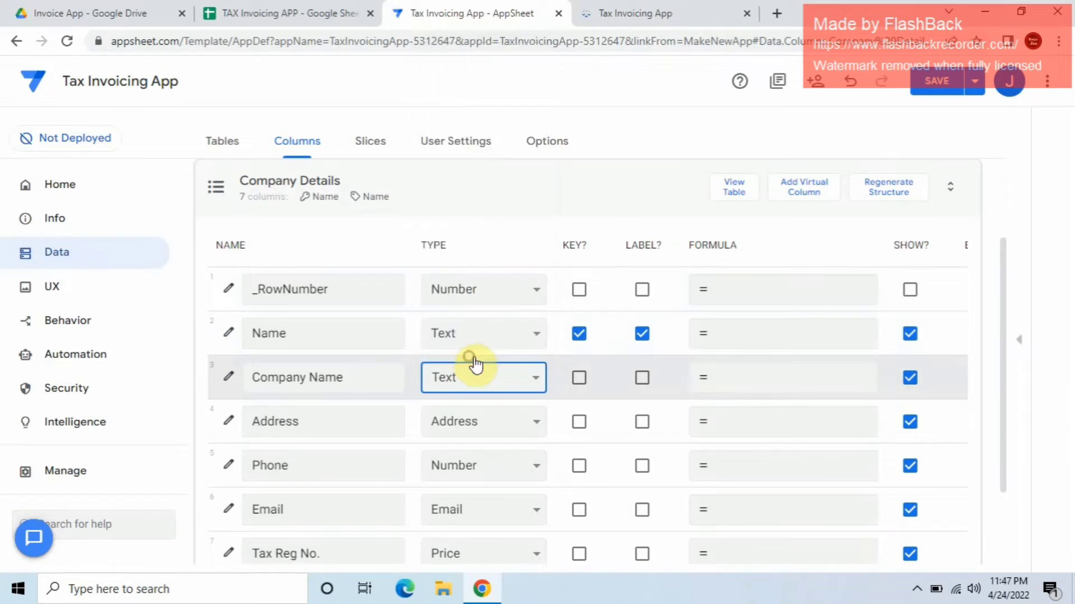
Step: Set the Address and Phone column types of the Company Details table to Text
left_click(484, 415)
key("t")
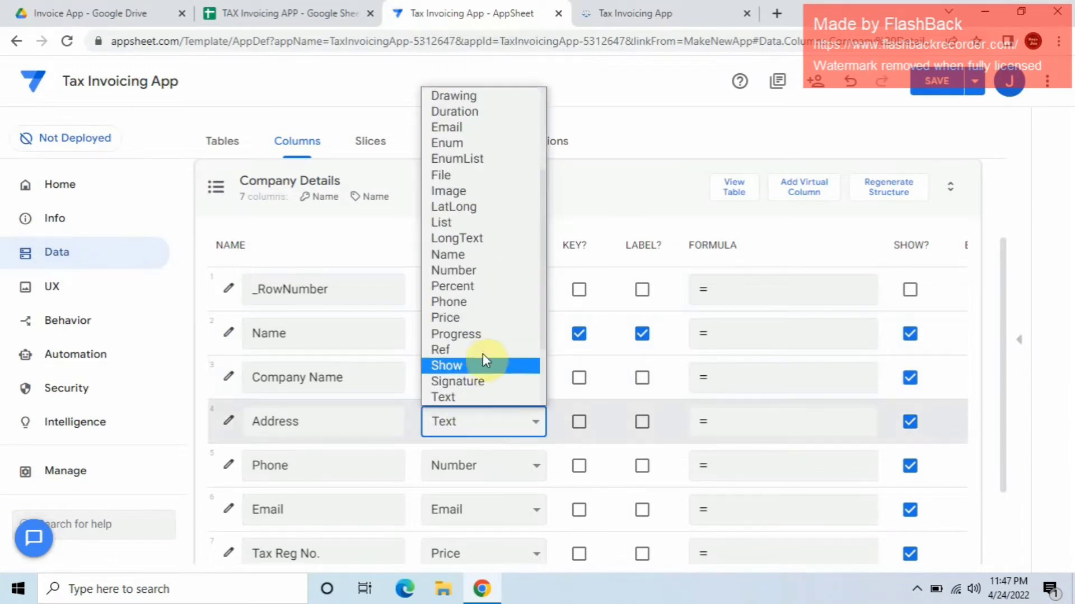
left_click(487, 398)
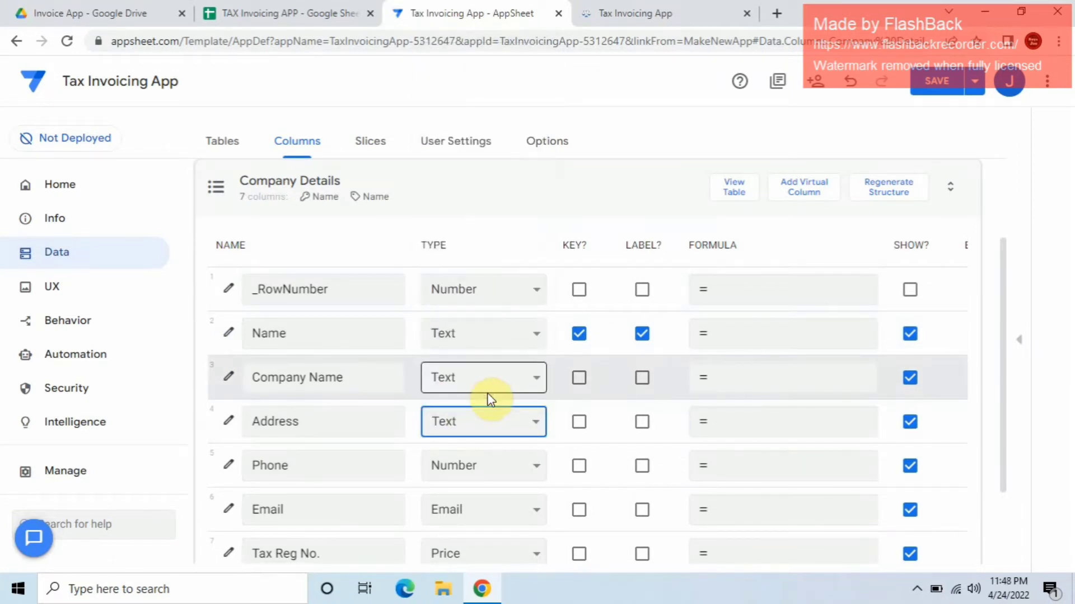
left_click(496, 465)
key("t")
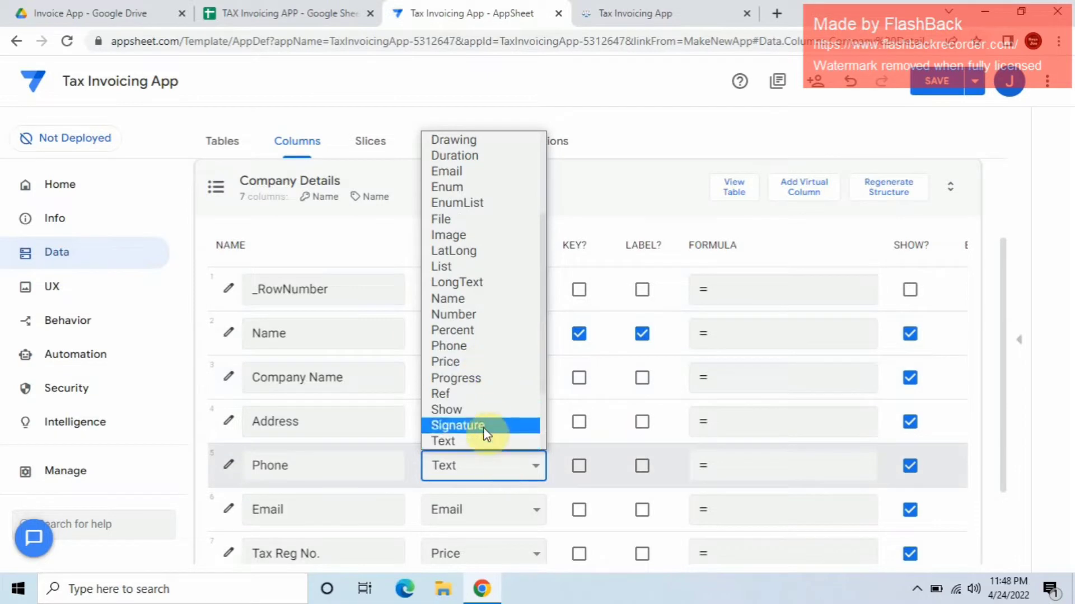
left_click(487, 441)
scroll(489, 443, "down", 2)
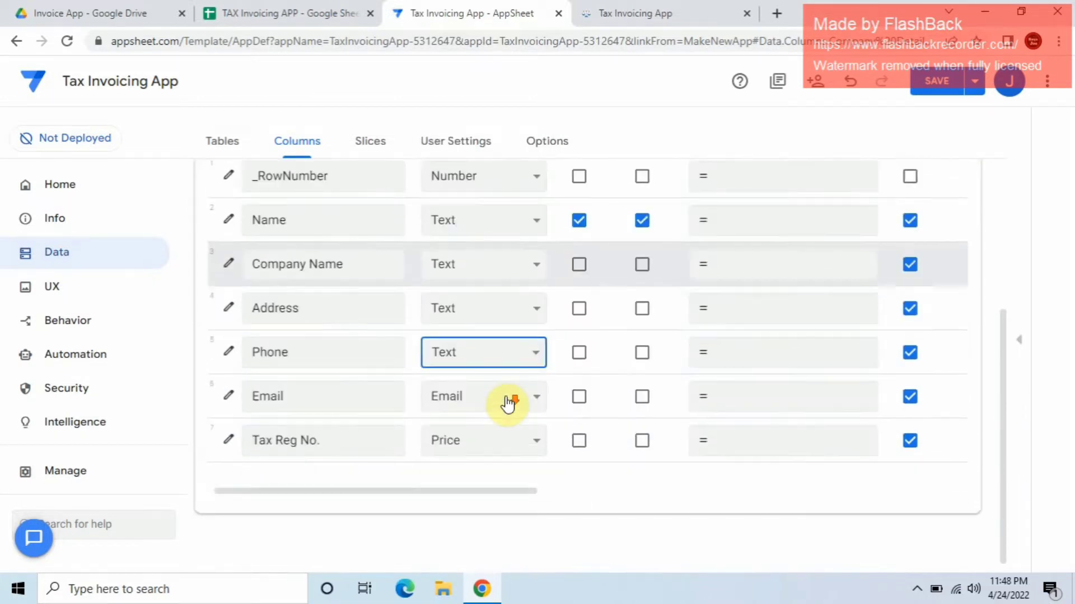
Step: Set the Email and Tax Reg No. column types of the Company Details table to Text
left_click(503, 395)
key("t")
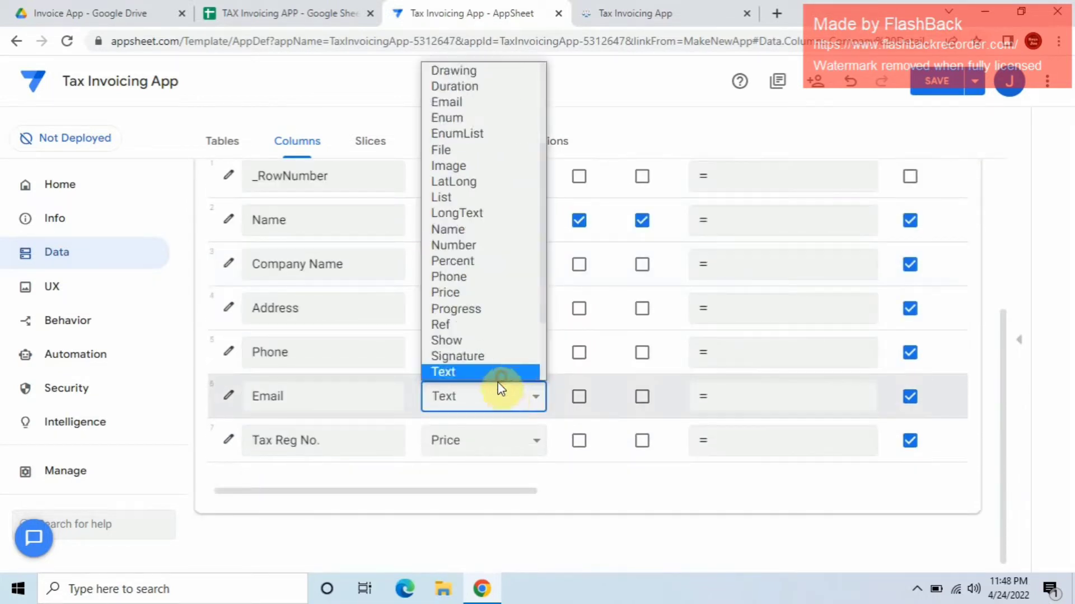
left_click(506, 384)
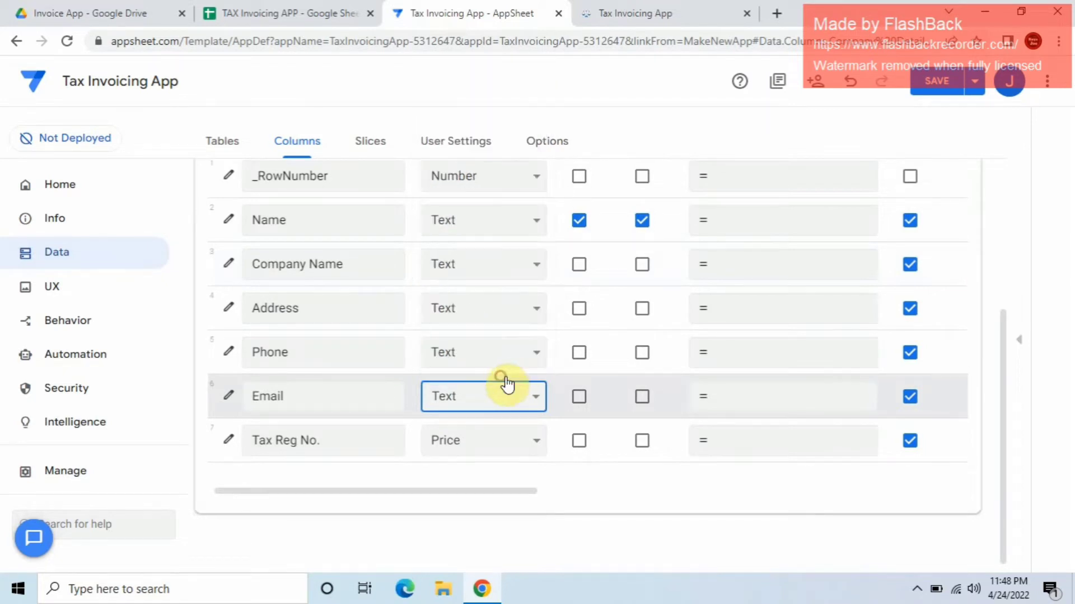
left_click(506, 434)
key("t")
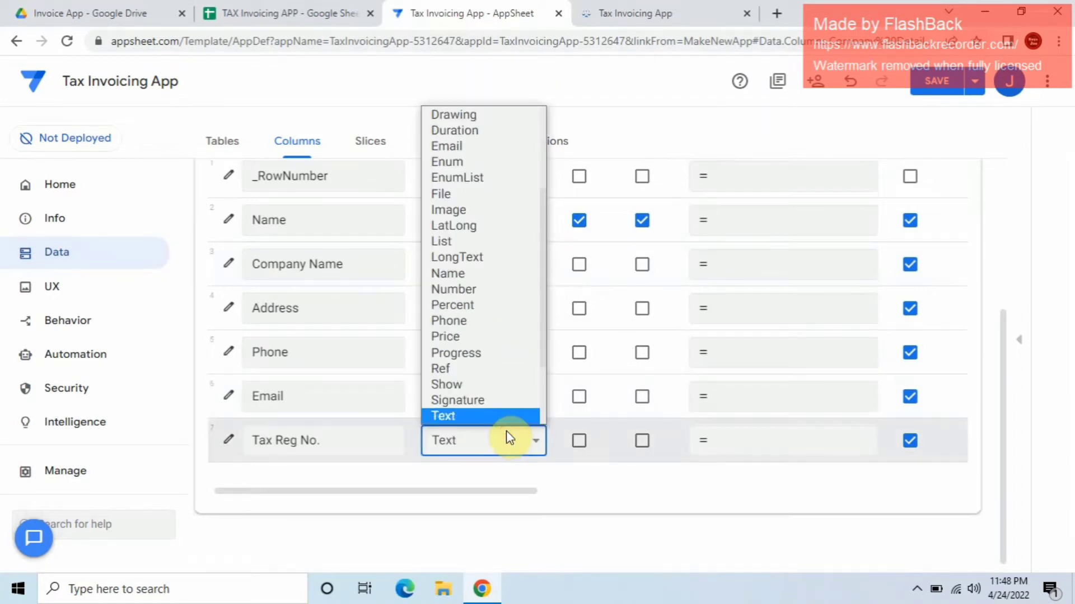
left_click(501, 418)
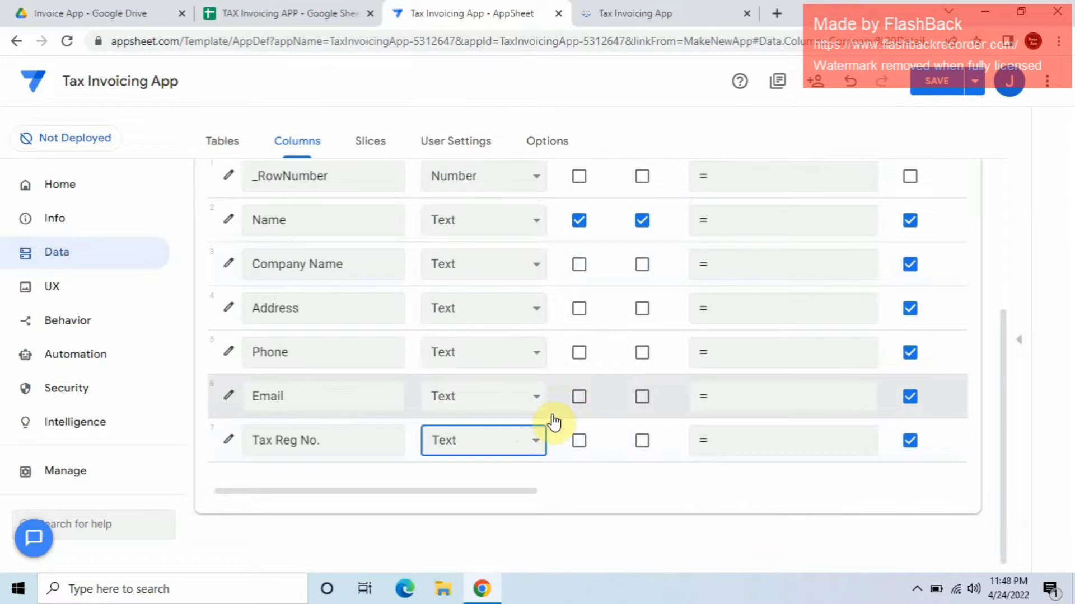
Step: Make the Company Name and Address columns of the Company Details table required
left_click_drag(523, 490, 660, 496)
scroll(761, 394, "up", 5)
scroll(761, 392, "down", 2)
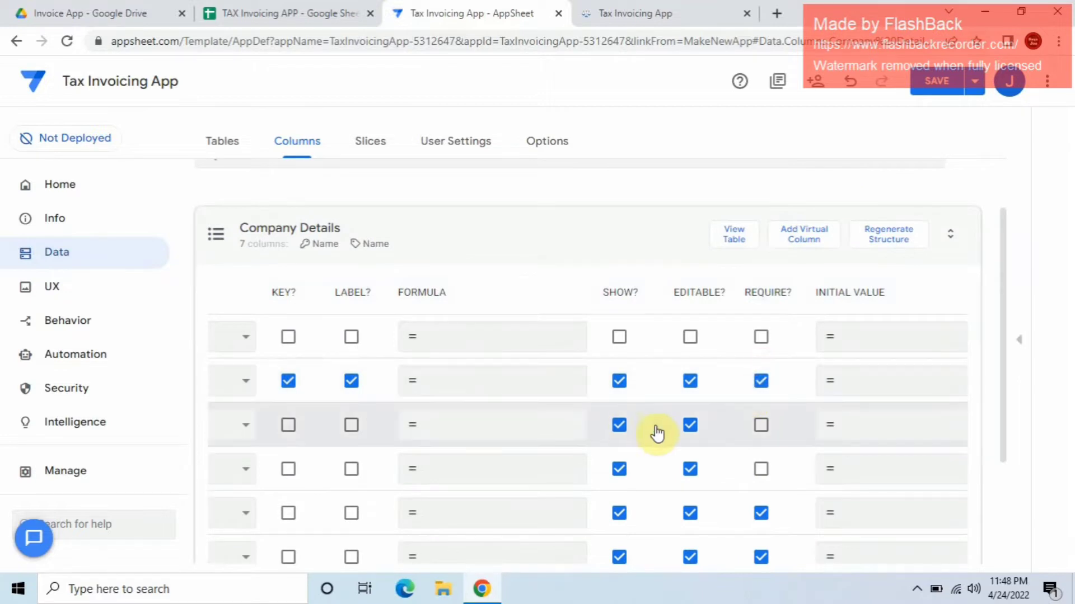
scroll(722, 414, "down", 2)
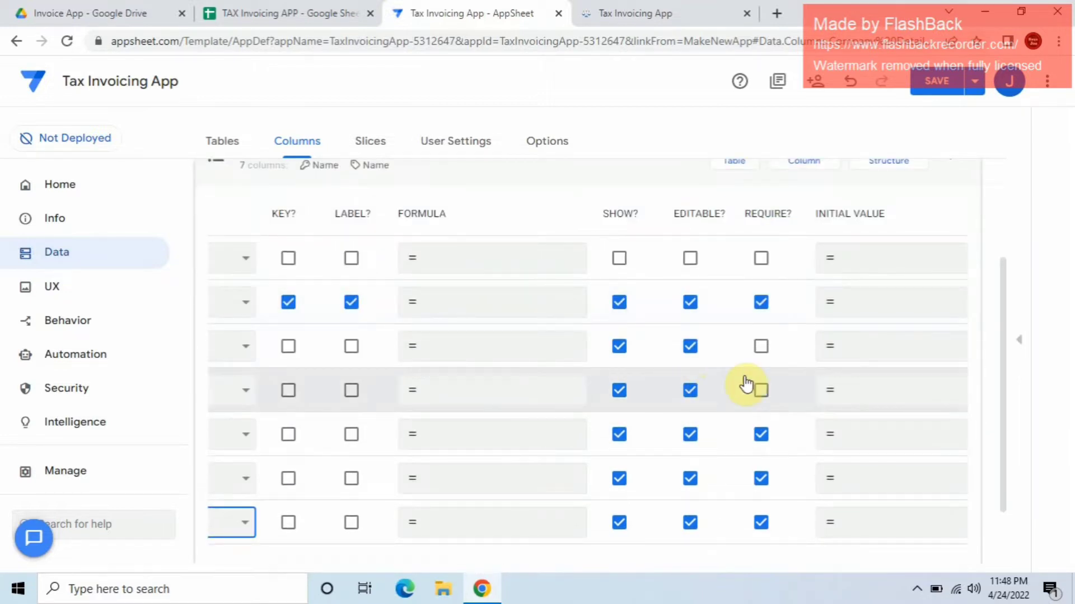
left_click(761, 347)
left_click(763, 392)
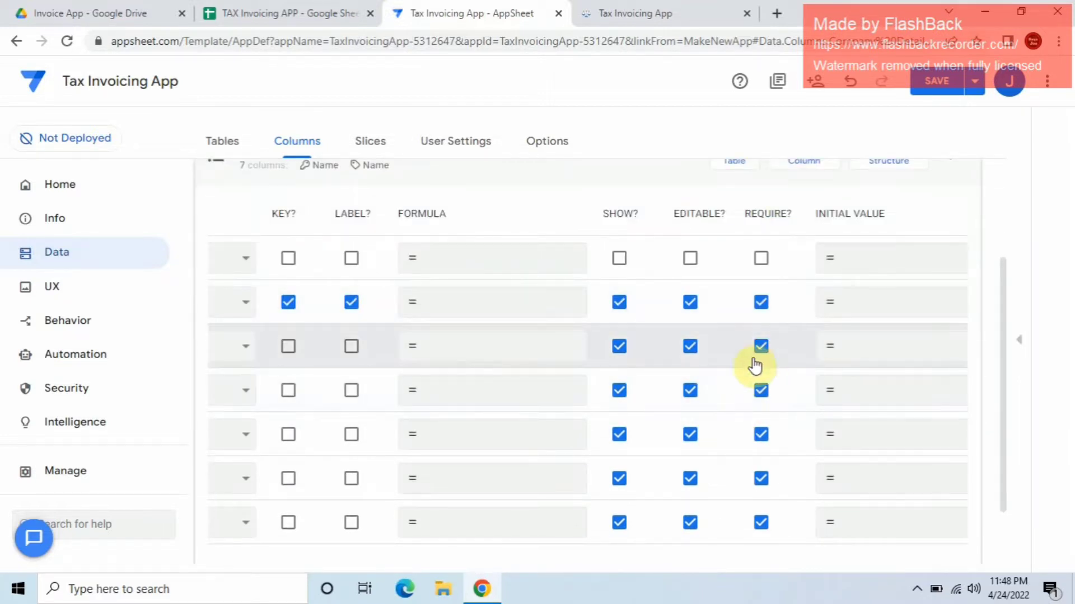
scroll(723, 367, "down", 2)
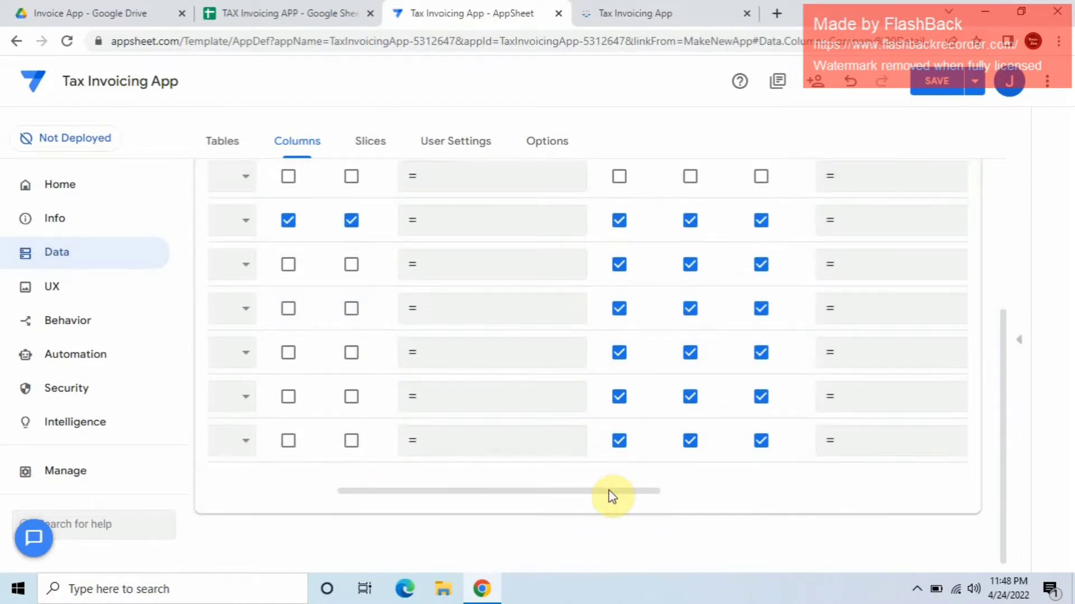
left_click_drag(609, 491, 503, 488)
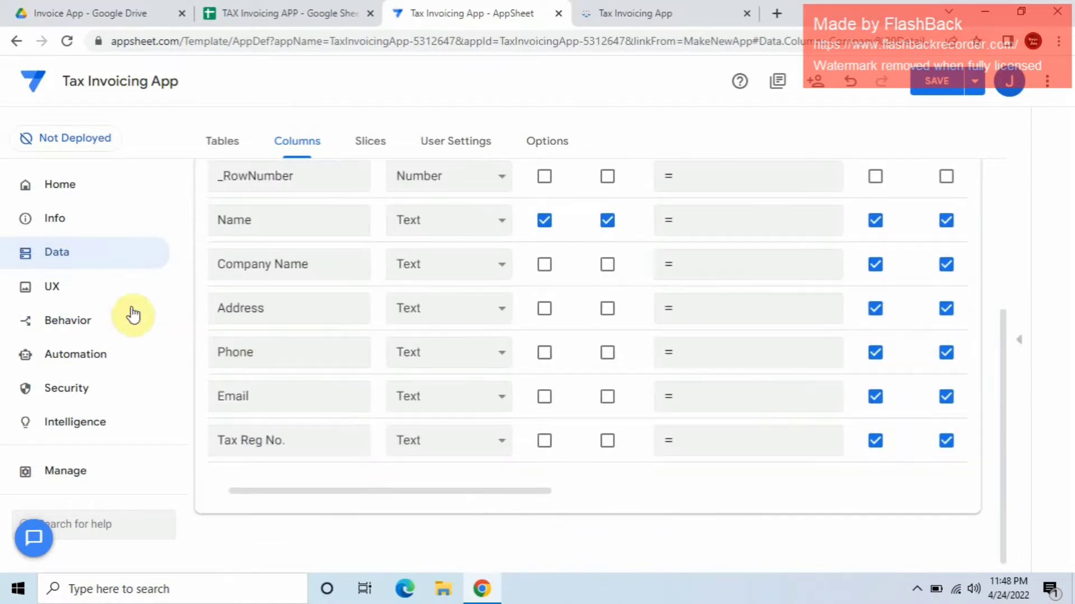
Step: Delete the Map view from the app's primary views
left_click(91, 291)
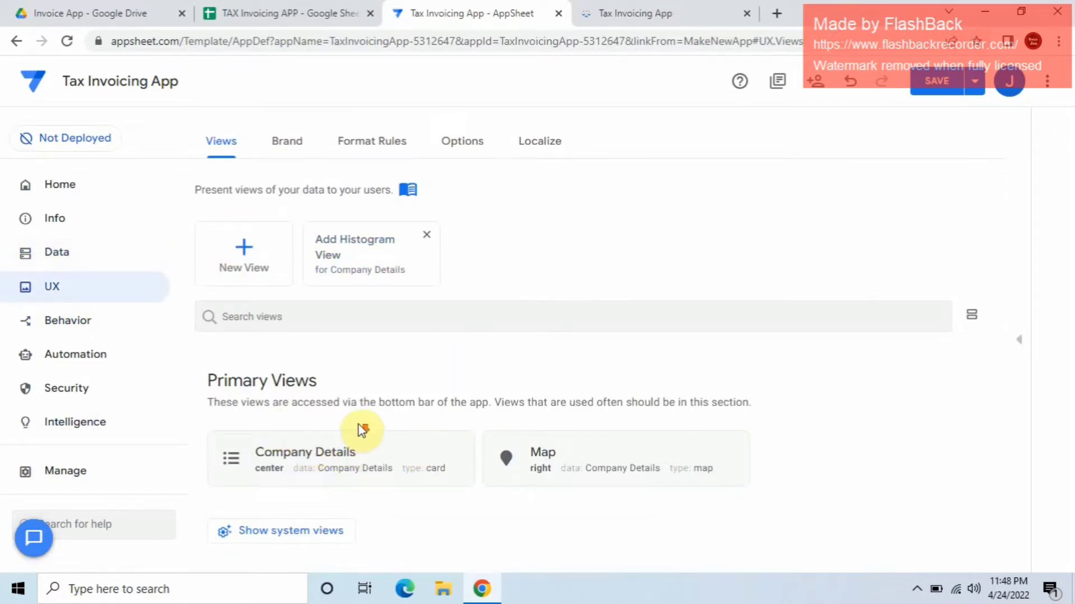
left_click(643, 461)
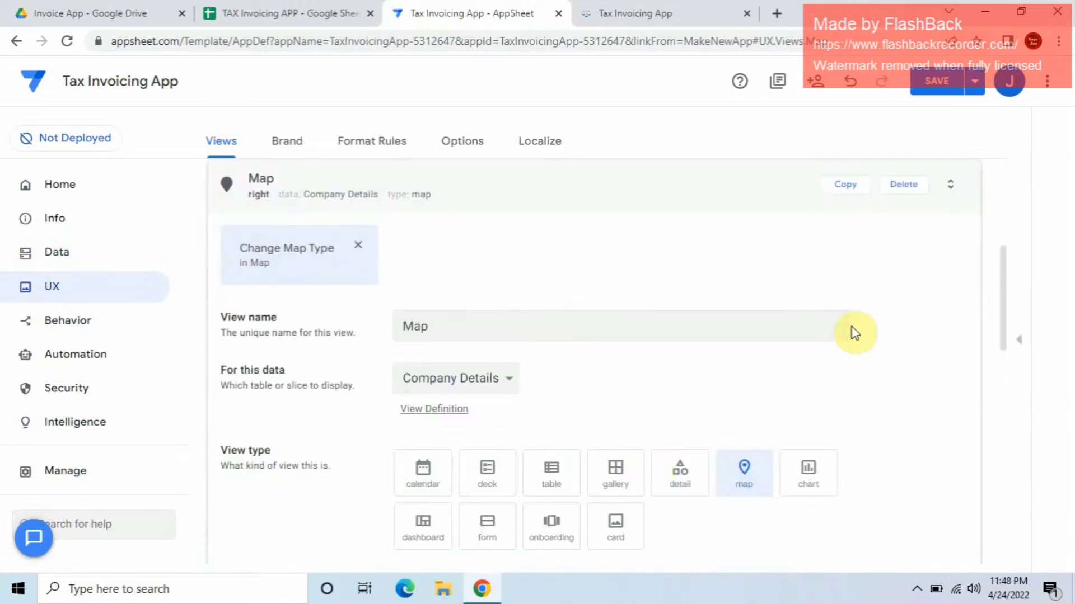
left_click(901, 187)
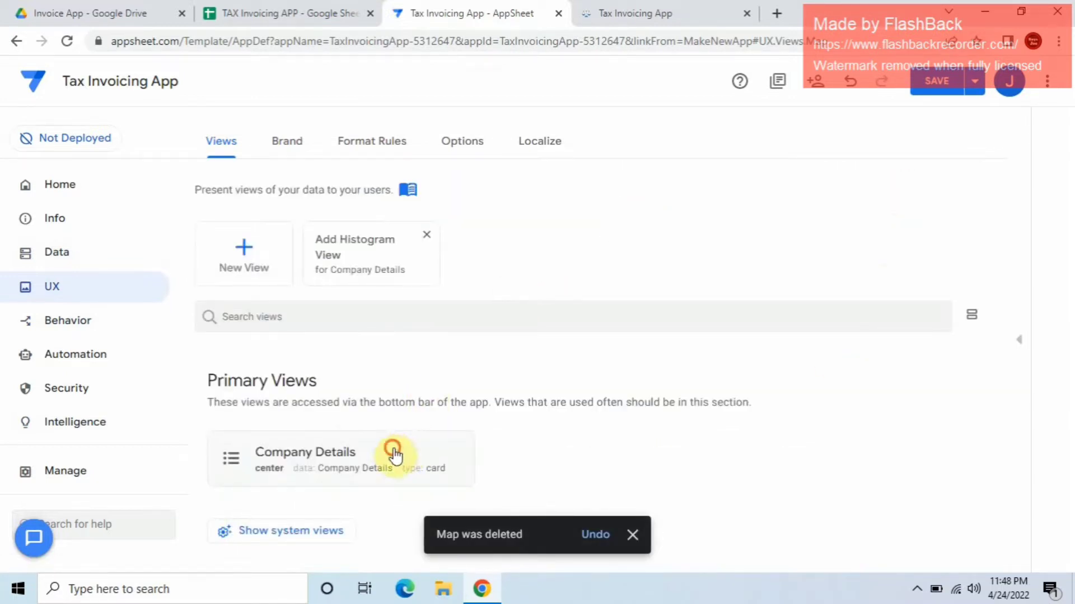
Step: Change the Company Details view to the table type and set its position to left most
left_click(393, 454)
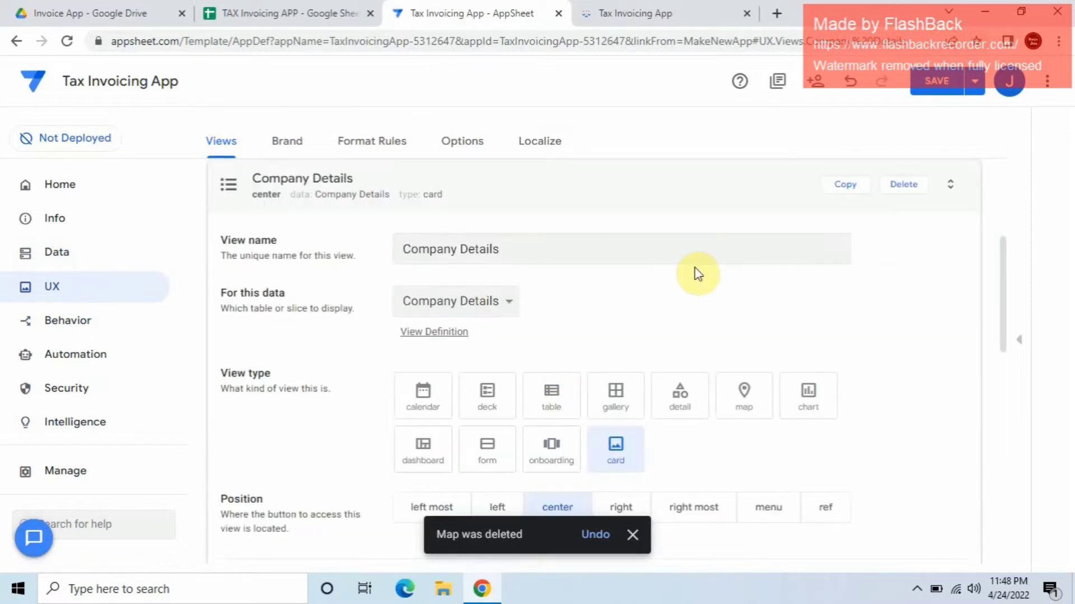
scroll(697, 274, "down", 2)
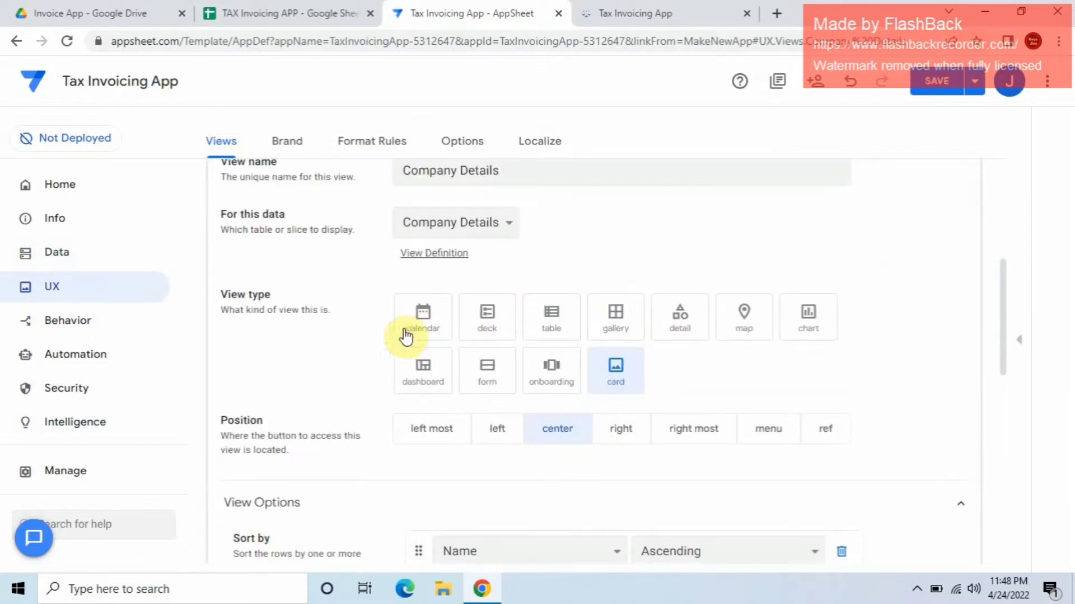
left_click(553, 325)
scroll(851, 319, "down", 2)
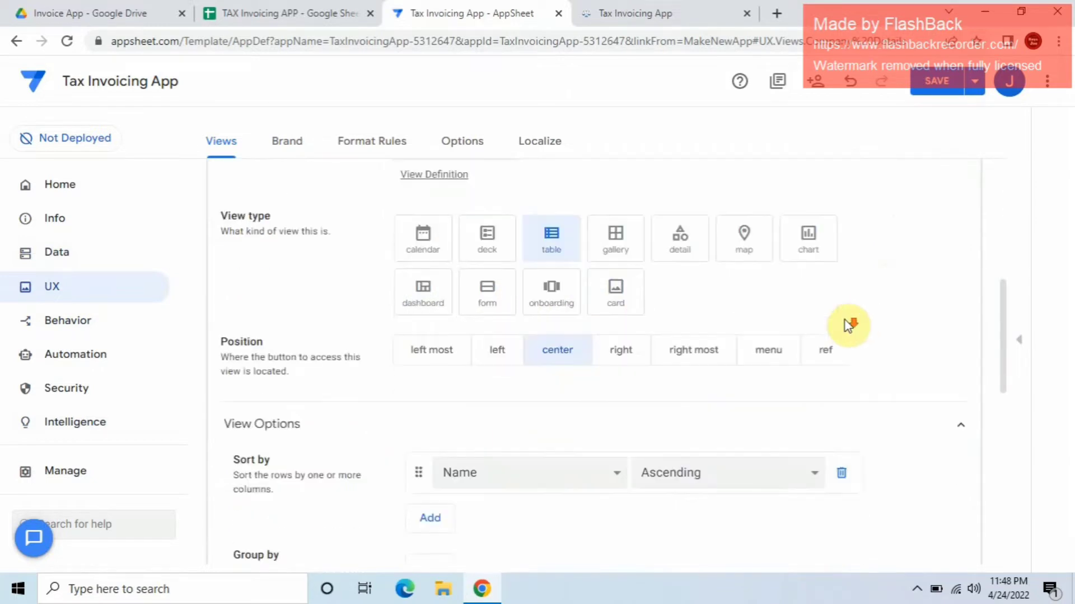
left_click(442, 353)
Step: Add a column order entry for all other columns to the Company Details view
scroll(476, 366, "down", 3)
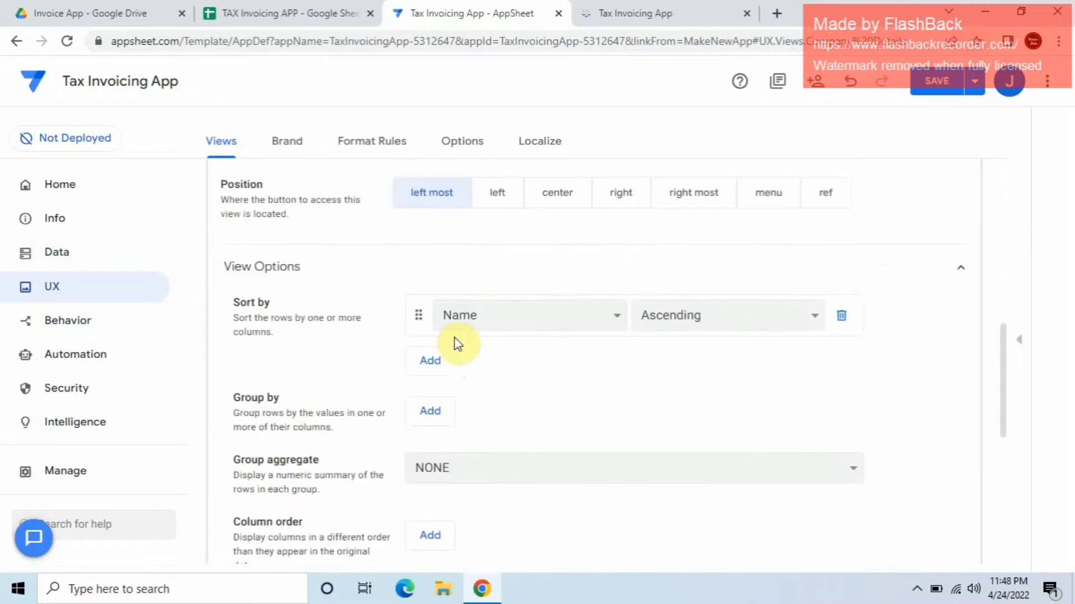
scroll(380, 424, "down", 3)
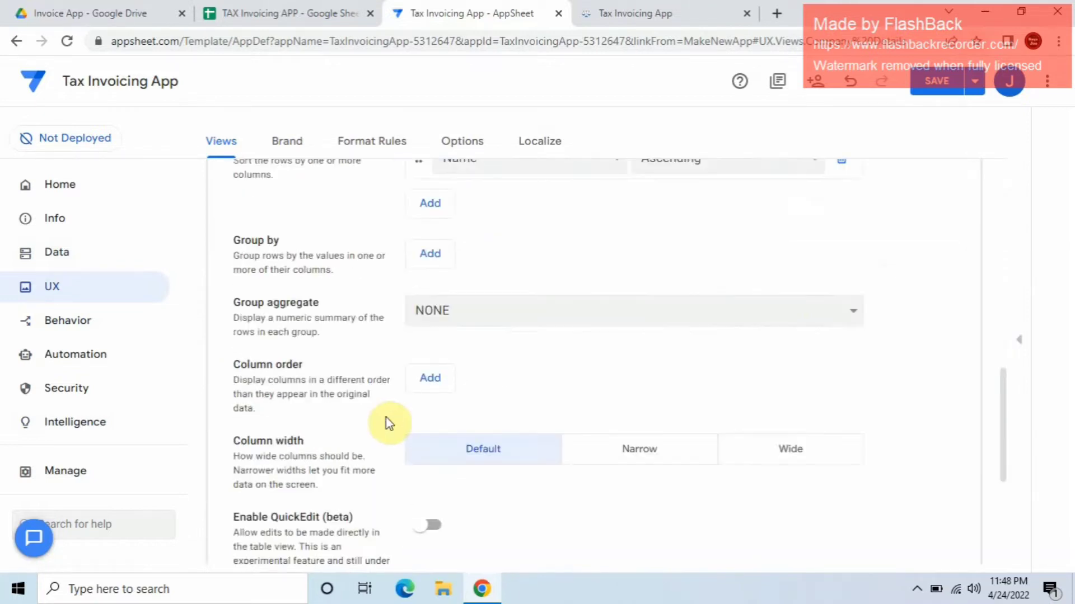
left_click(430, 378)
Step: Search the display icons for "pro" and assign the solid group-of-people icon to the Company Details view
scroll(631, 403, "down", 5)
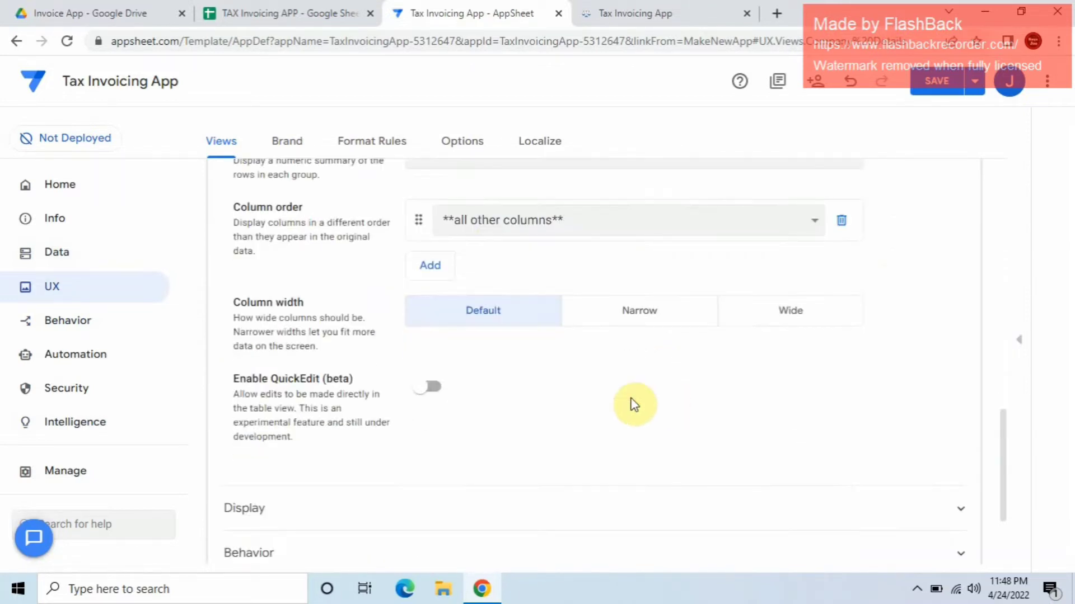
left_click(482, 361)
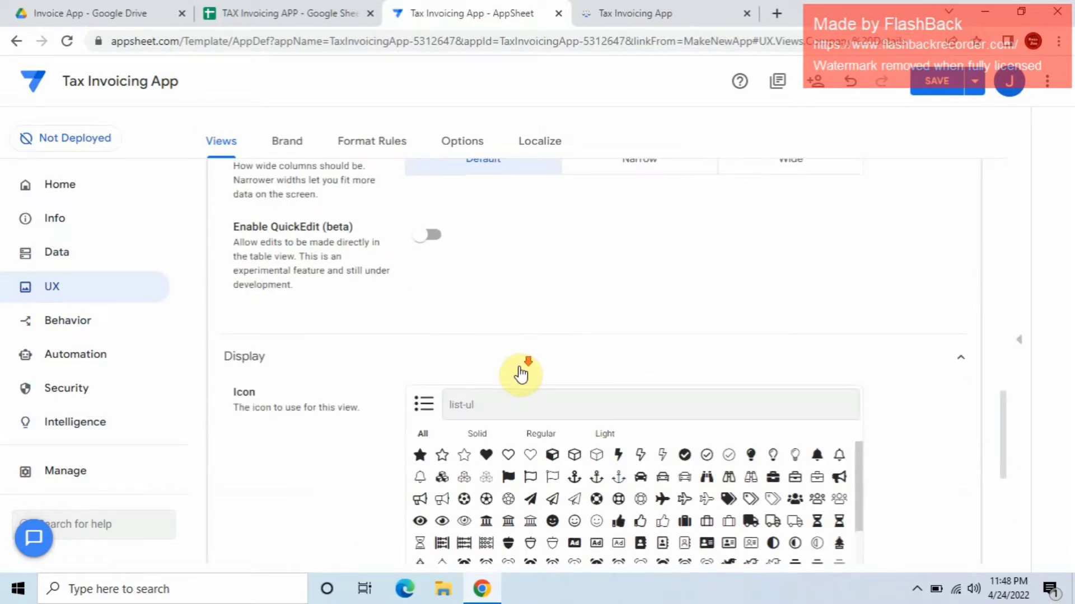
scroll(508, 364, "down", 1)
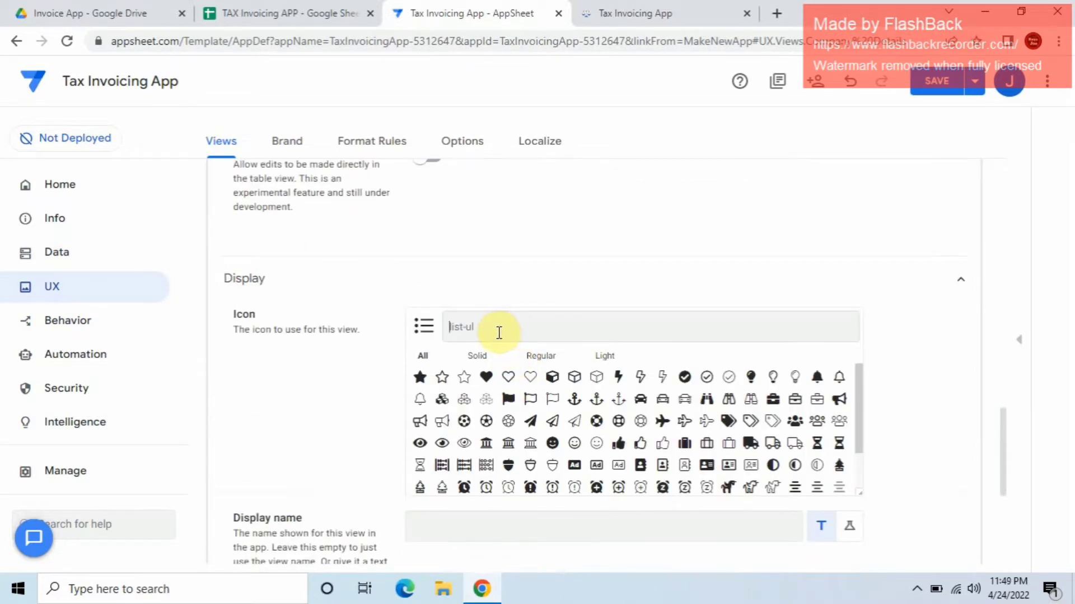
left_click(499, 333)
type("pro")
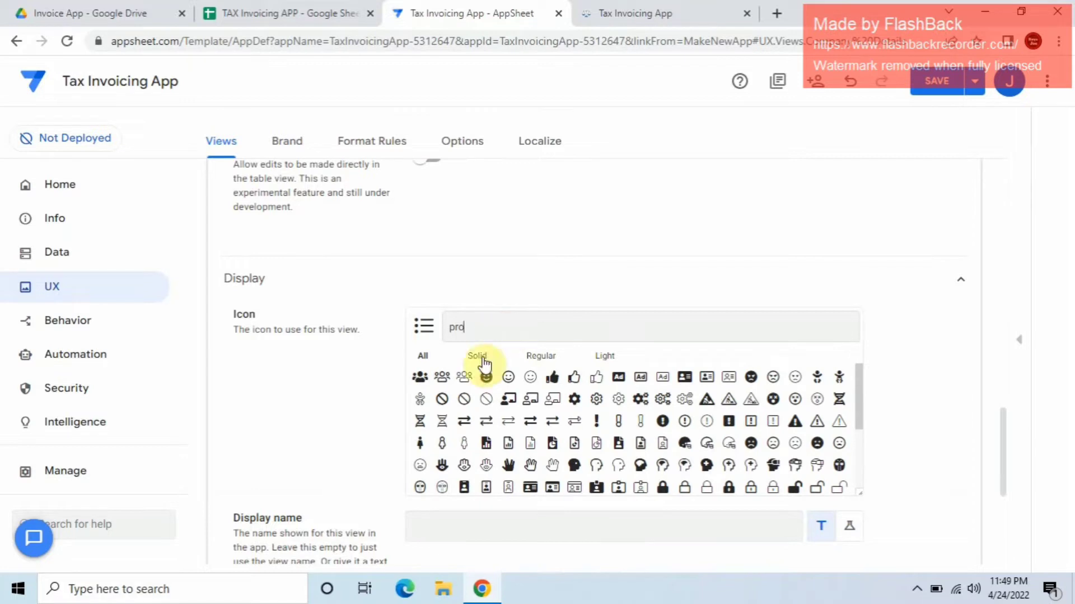
left_click(420, 390)
scroll(528, 391, "down", 3)
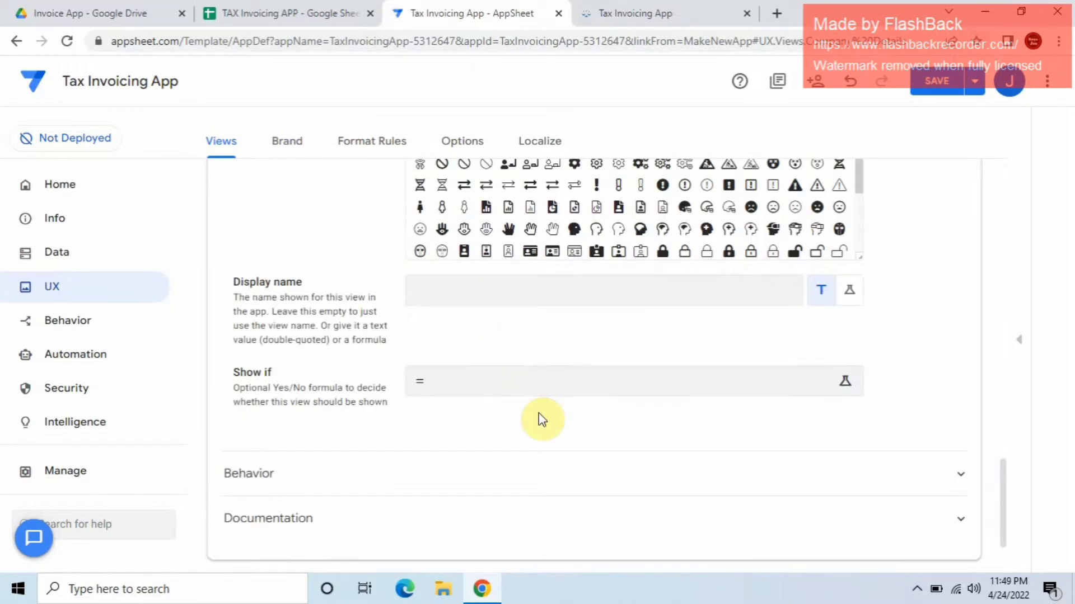
scroll(696, 390, "up", 4)
scroll(700, 386, "up", 6)
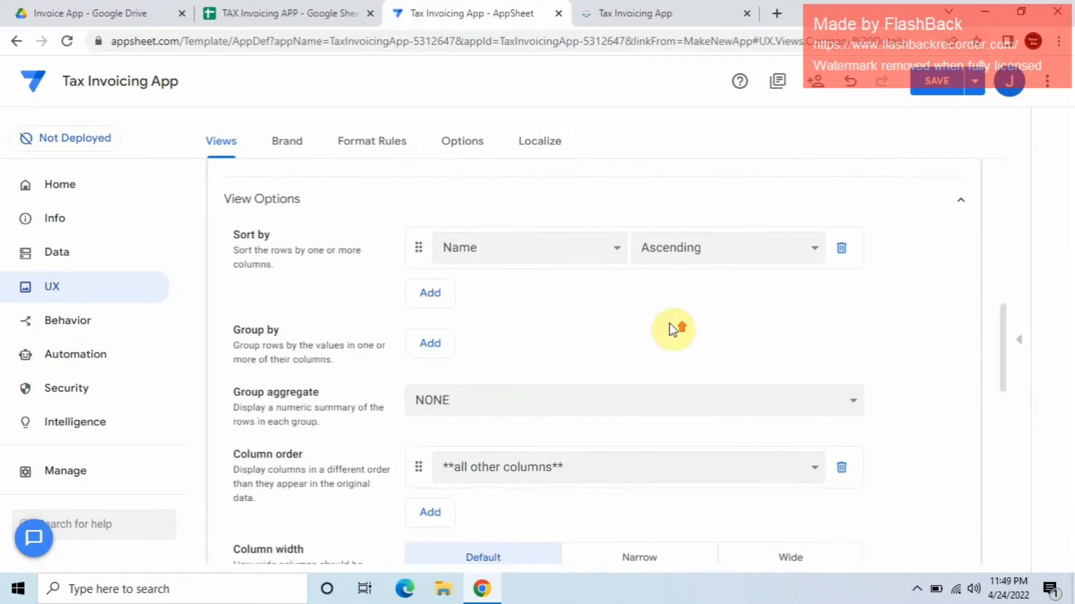
scroll(674, 324, "up", 4)
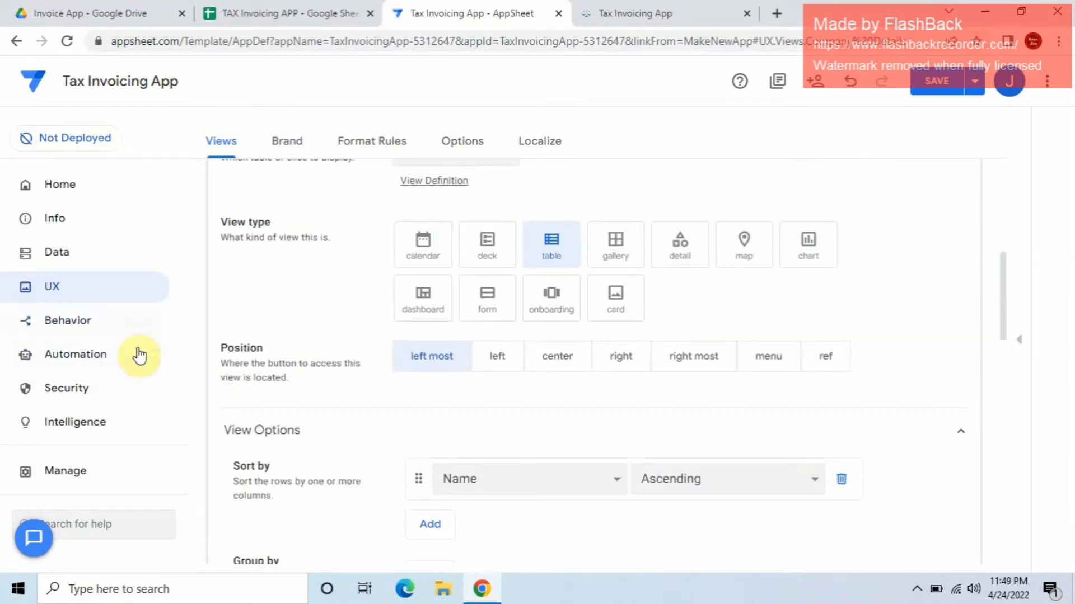
Step: Check the sheet names in the source Google Sheets file and add the suggested Invoice Log Form table to the app's data
left_click(89, 256)
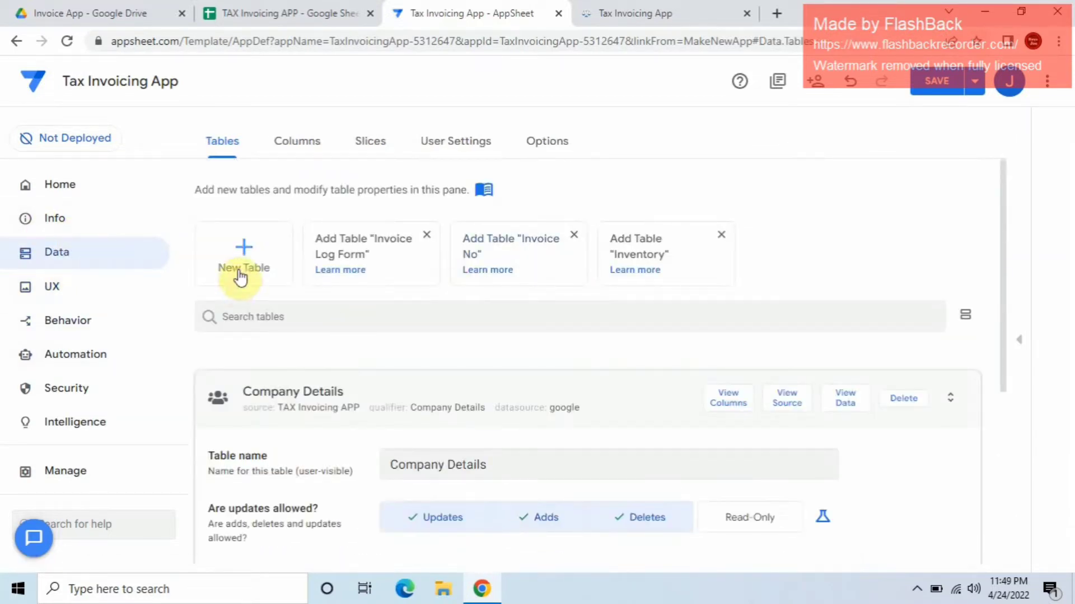
left_click(311, 15)
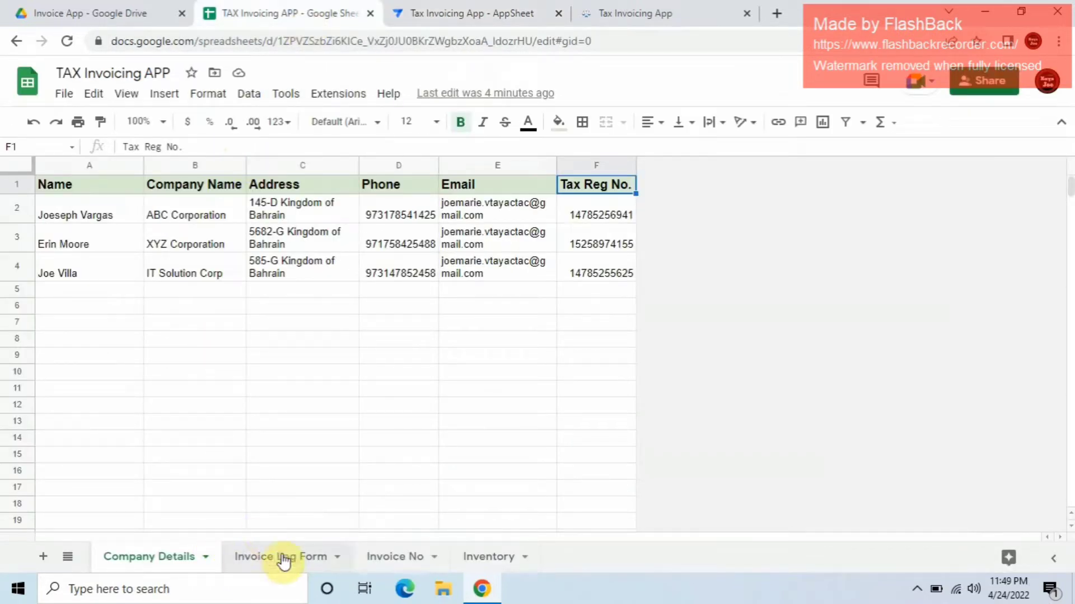
left_click(459, 13)
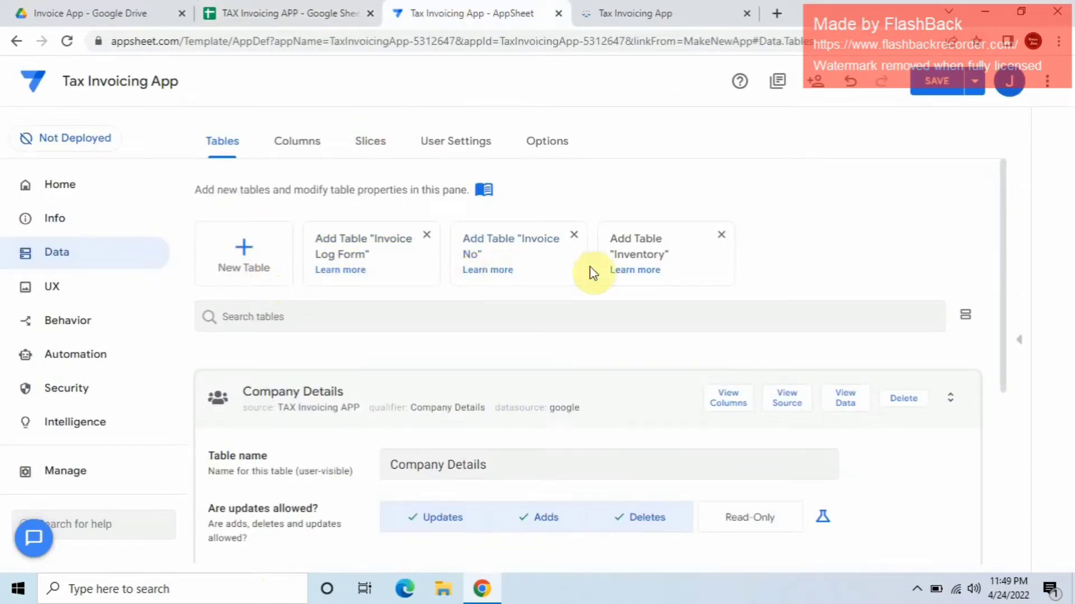
left_click(357, 252)
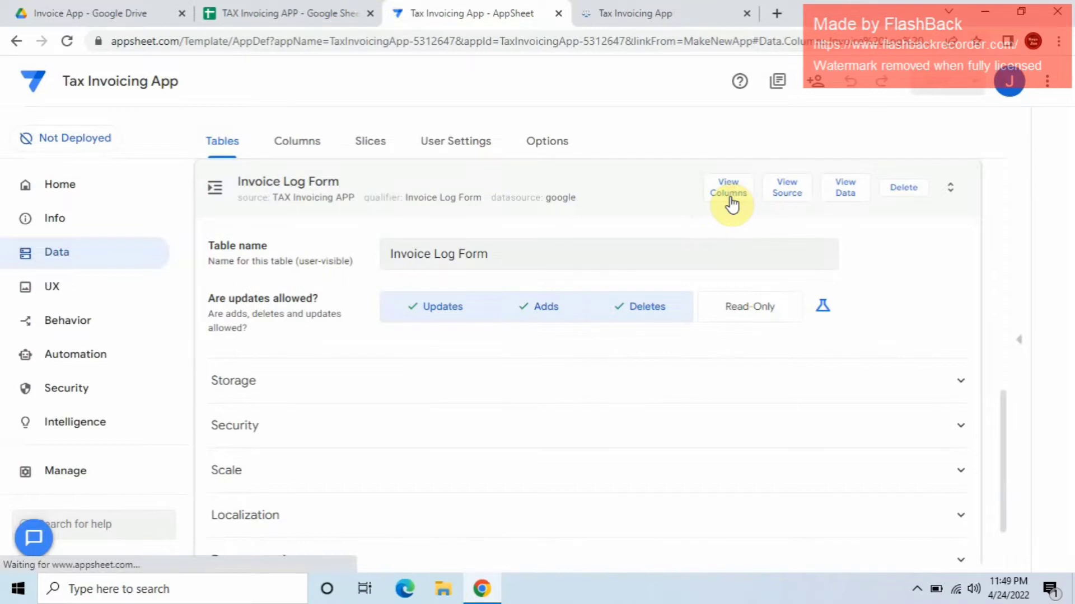
Step: In the Invoice Log Form table's columns, remove Name as a label and enable the long date format for Date
left_click(730, 204)
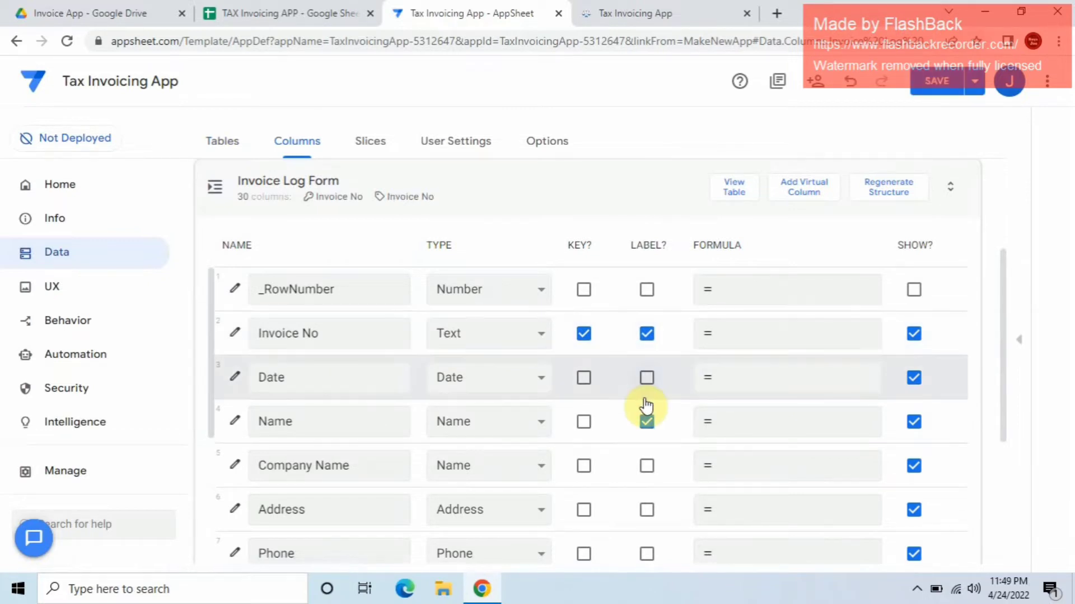
left_click(647, 421)
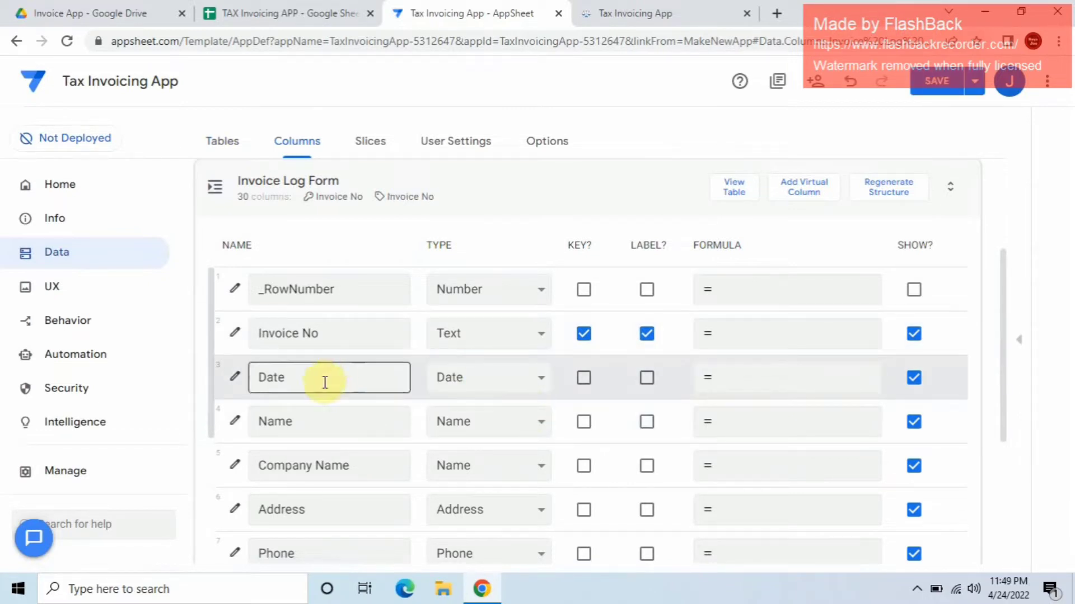
left_click(234, 381)
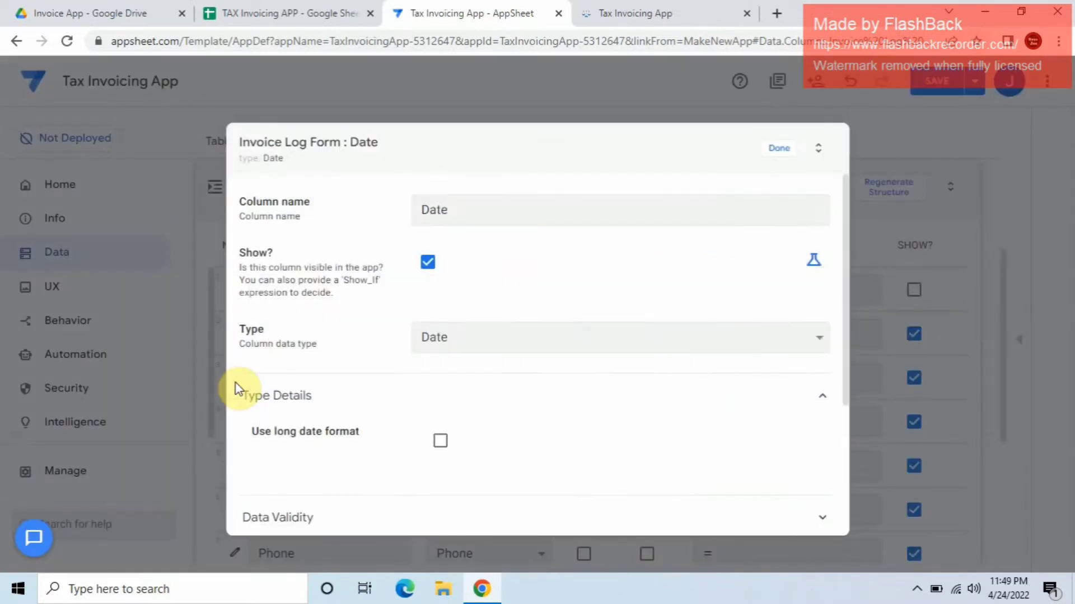
left_click(441, 442)
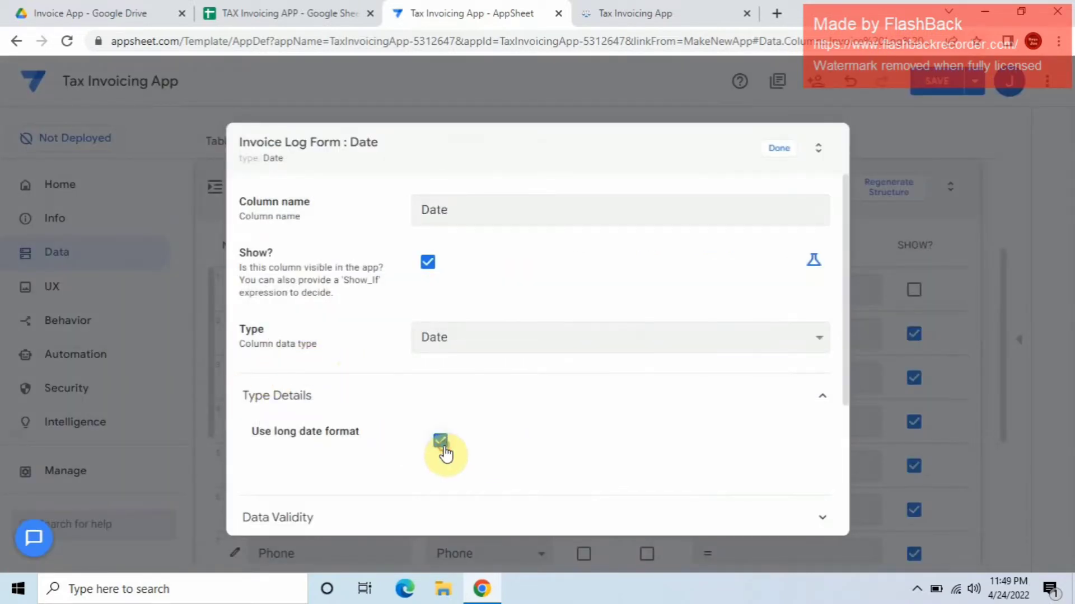
left_click(787, 151)
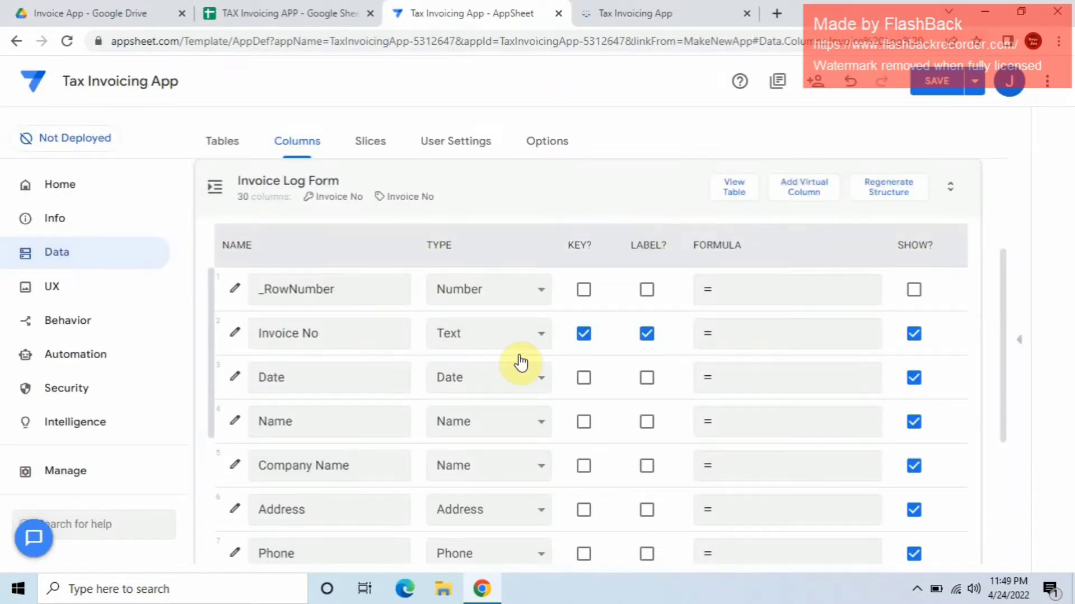
Step: Set the Name column type of the Invoice Log Form table to Text
left_click(514, 429)
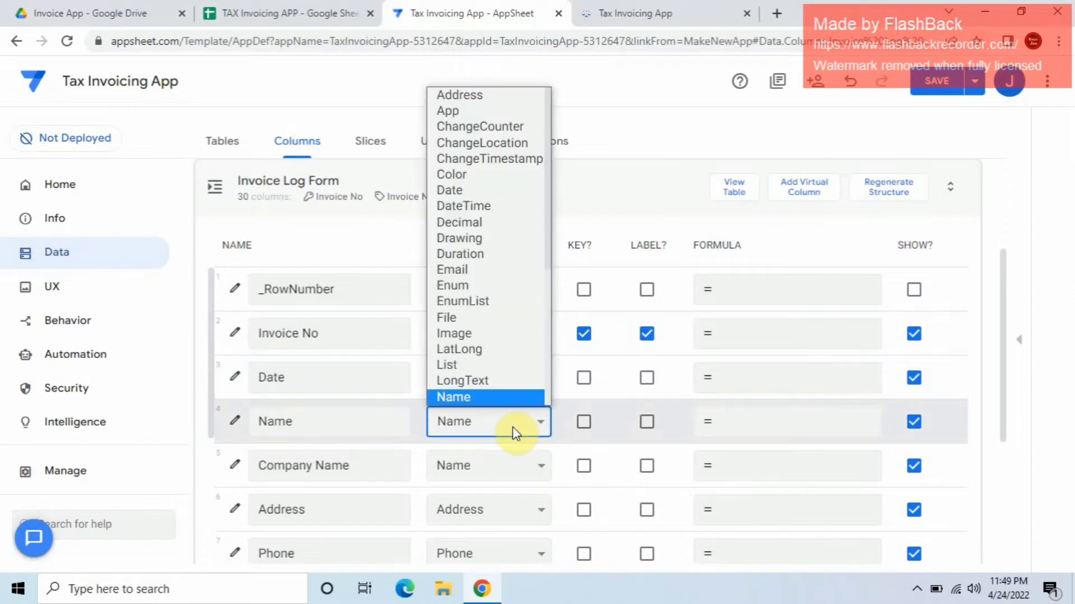
key("t")
left_click(493, 395)
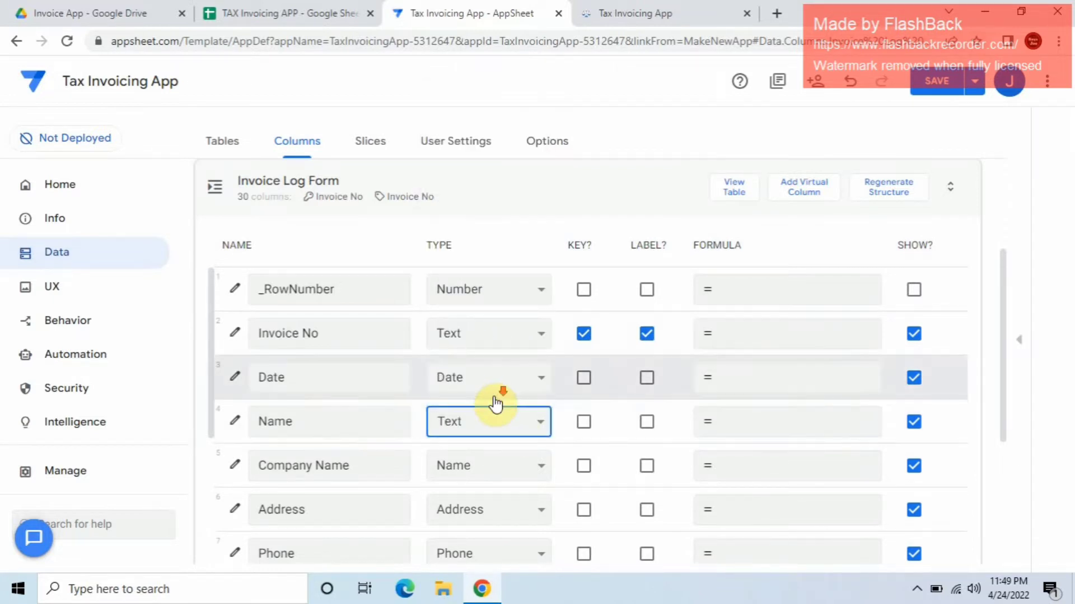
Step: Set the Company Name and Address column types of the Invoice Log Form table to Text
scroll(495, 403, "down", 4)
scroll(434, 388, "up", 1)
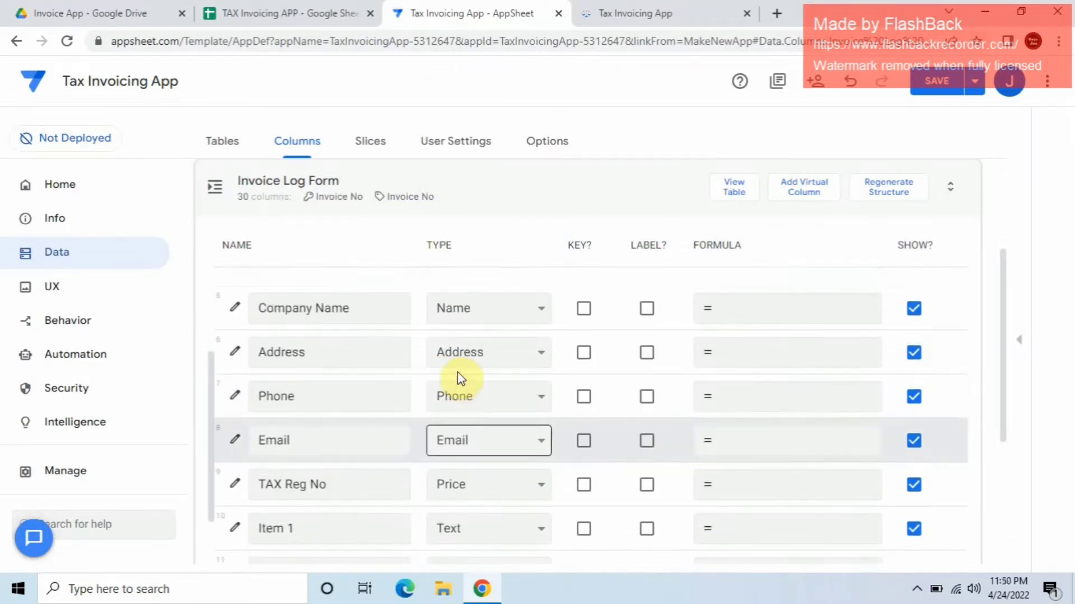
left_click(518, 314)
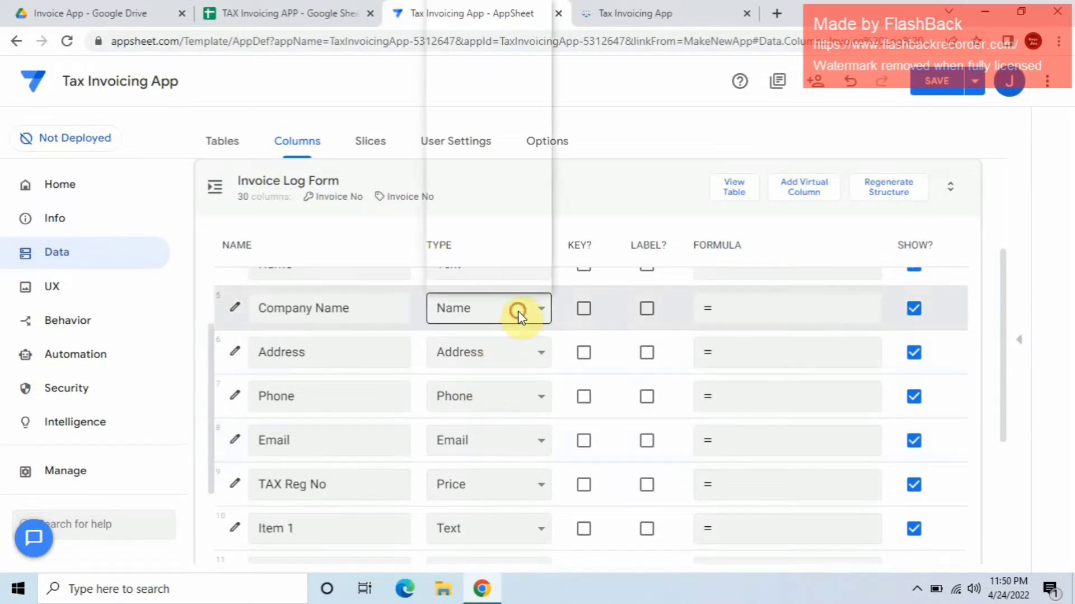
key("t")
left_click(502, 285)
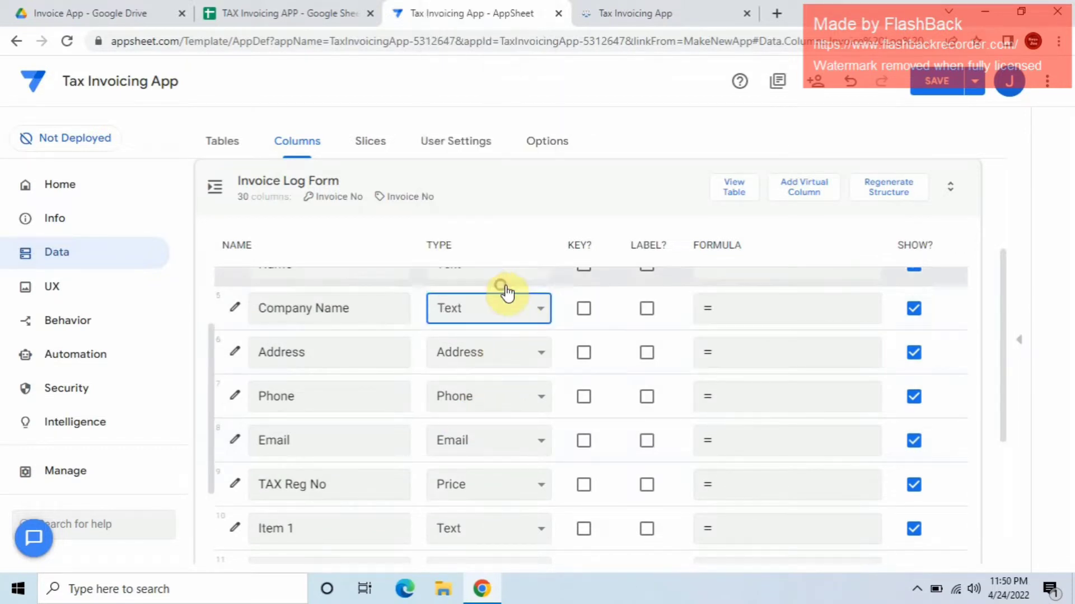
left_click(499, 363)
key("t")
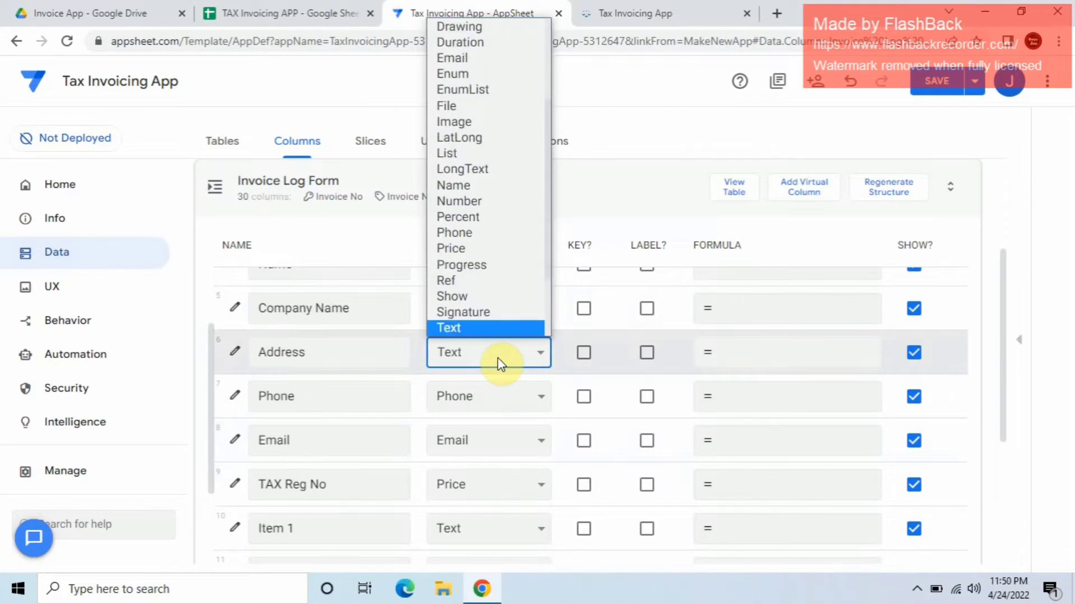
left_click(480, 329)
Step: Set the Phone, Email and TAX Reg No column types of the Invoice Log Form table to Text
left_click(500, 386)
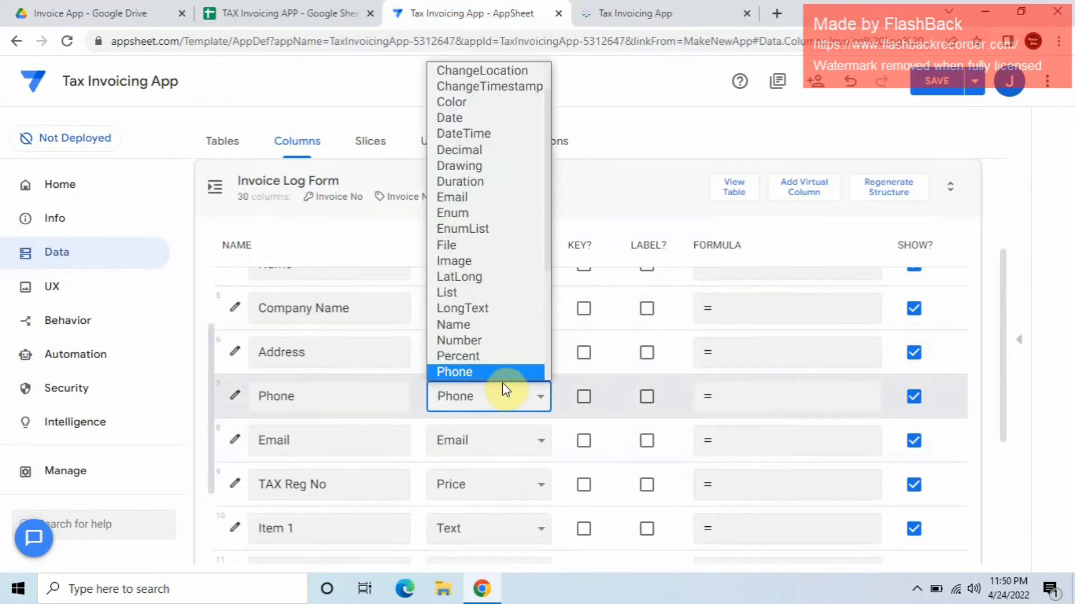
key("t")
left_click(490, 369)
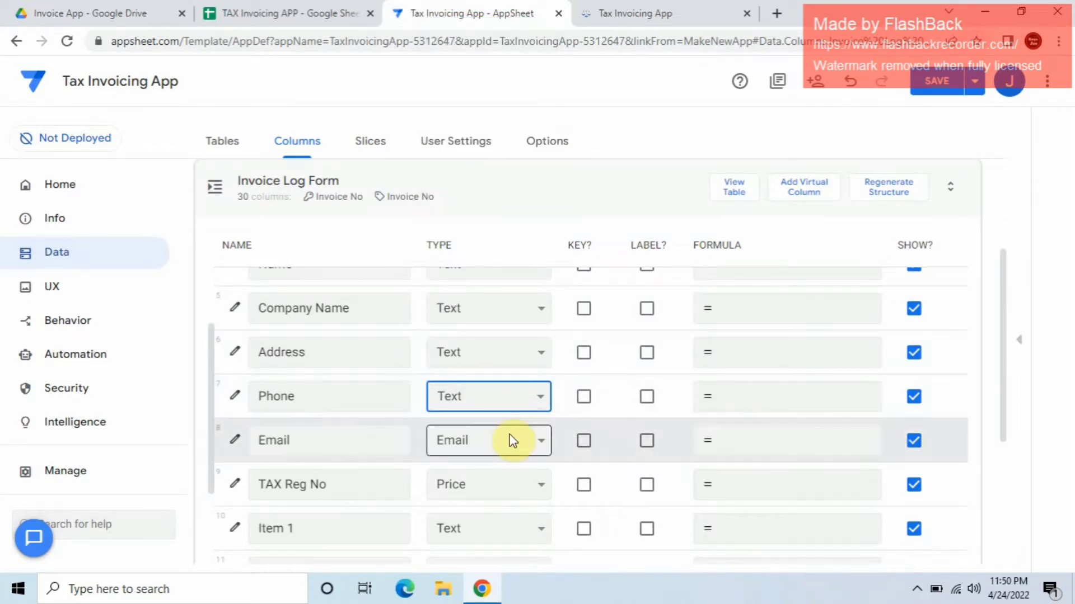
left_click(509, 434)
key("t")
left_click(487, 410)
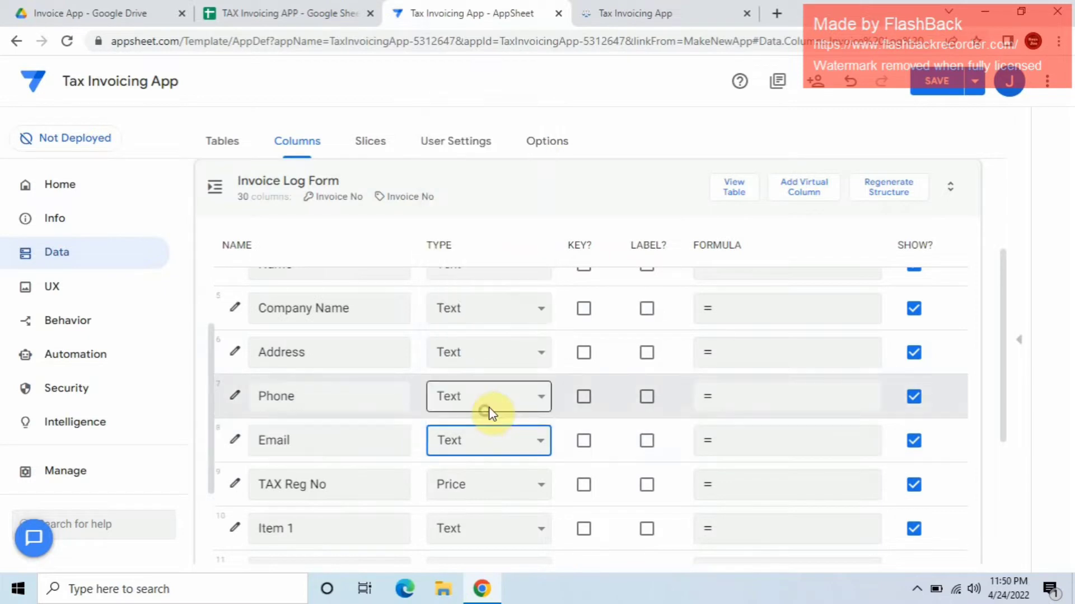
left_click(494, 494)
key("t")
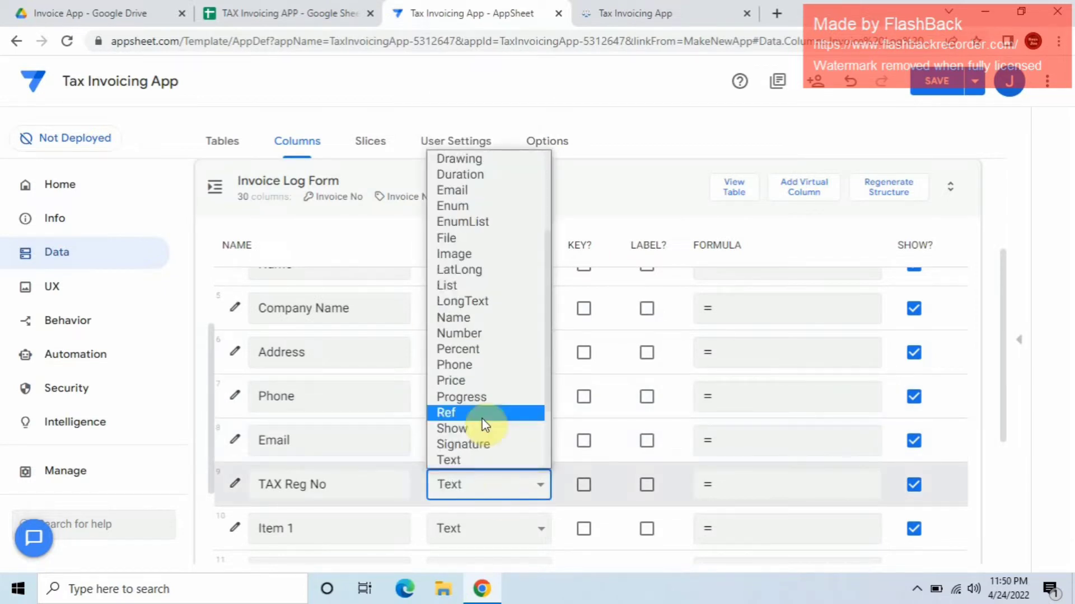
left_click(483, 461)
Step: Review the first item's columns and set the Description 1 column type to Text
scroll(485, 470, "down", 3)
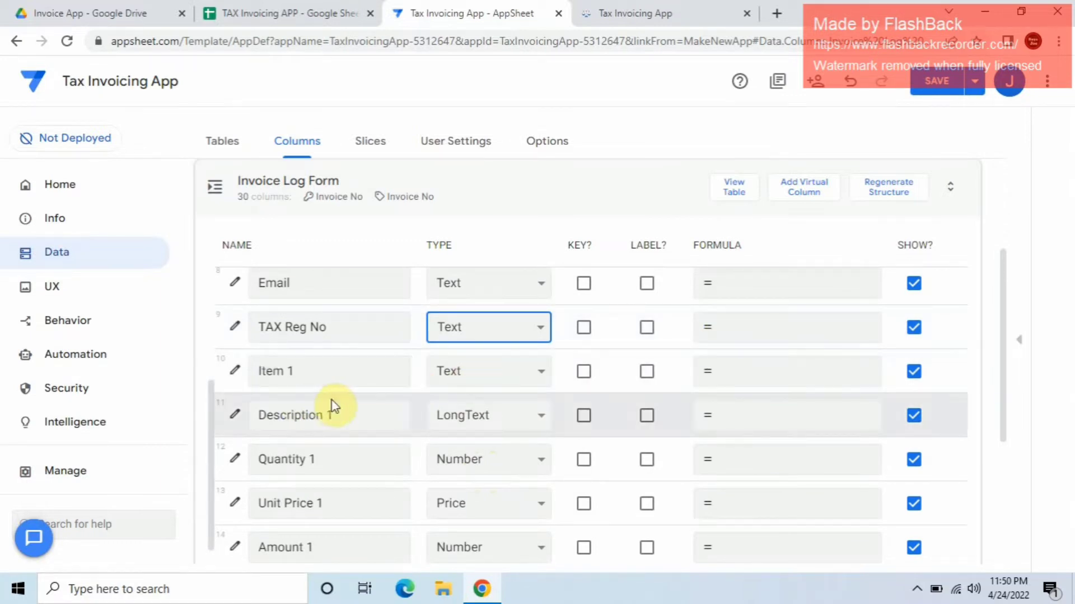
scroll(363, 512, "down", 2)
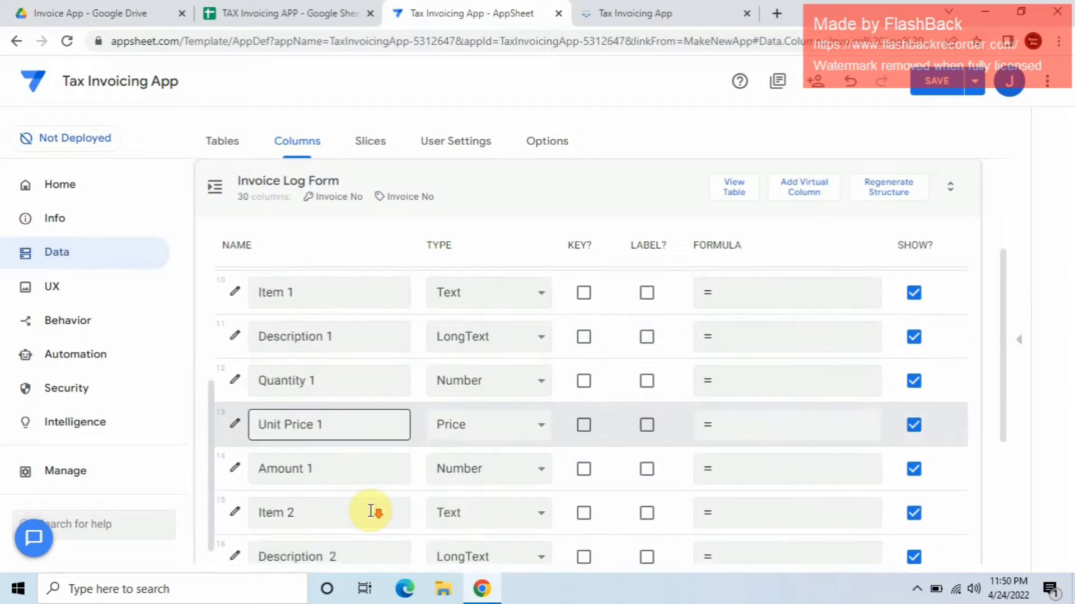
scroll(392, 484, "down", 2)
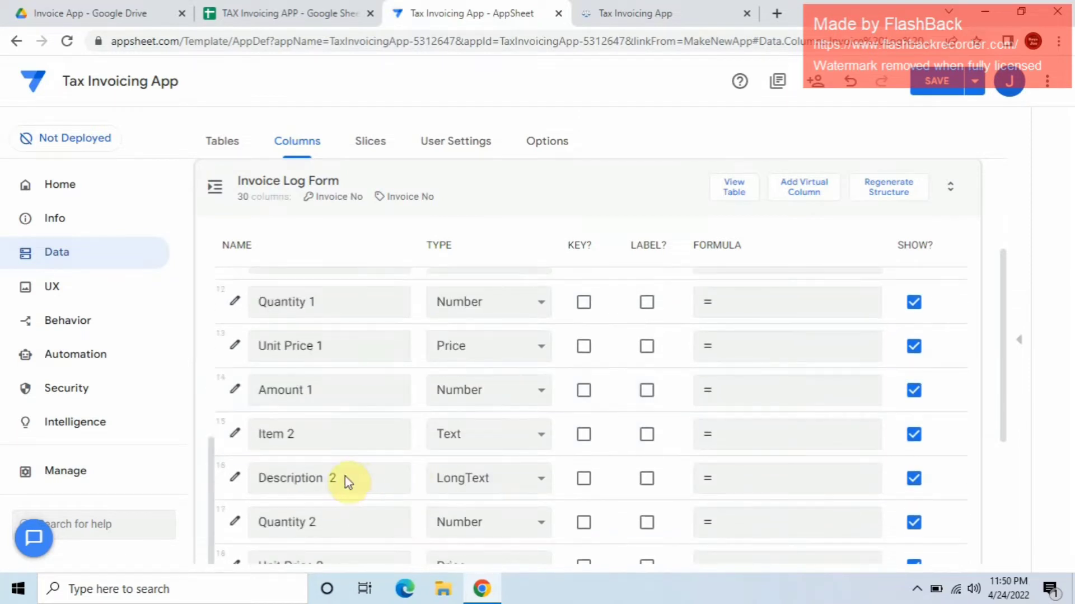
scroll(414, 445, "up", 2)
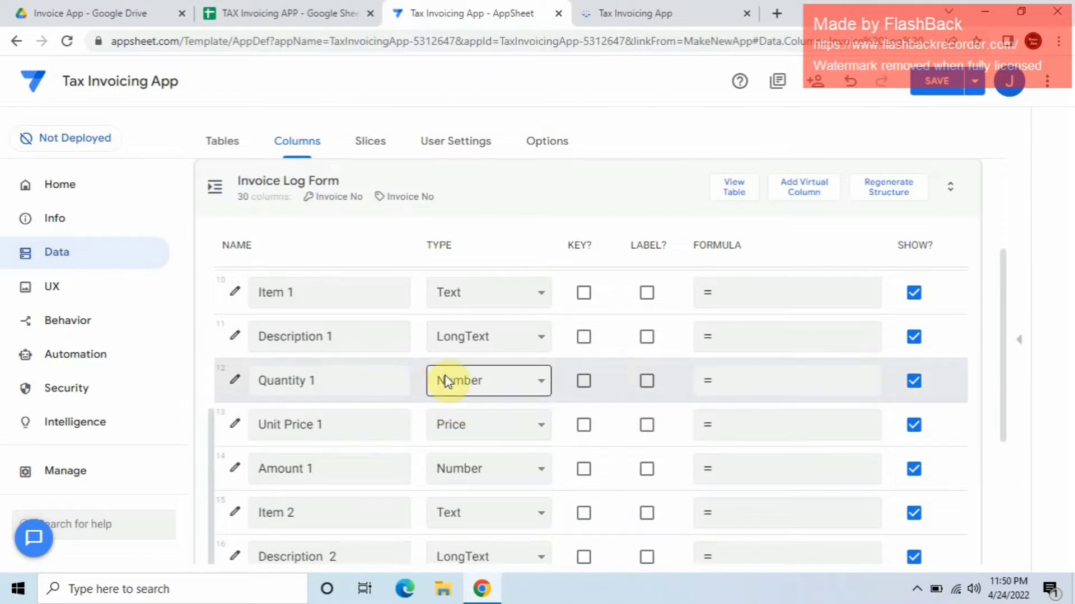
scroll(364, 377, "up", 2)
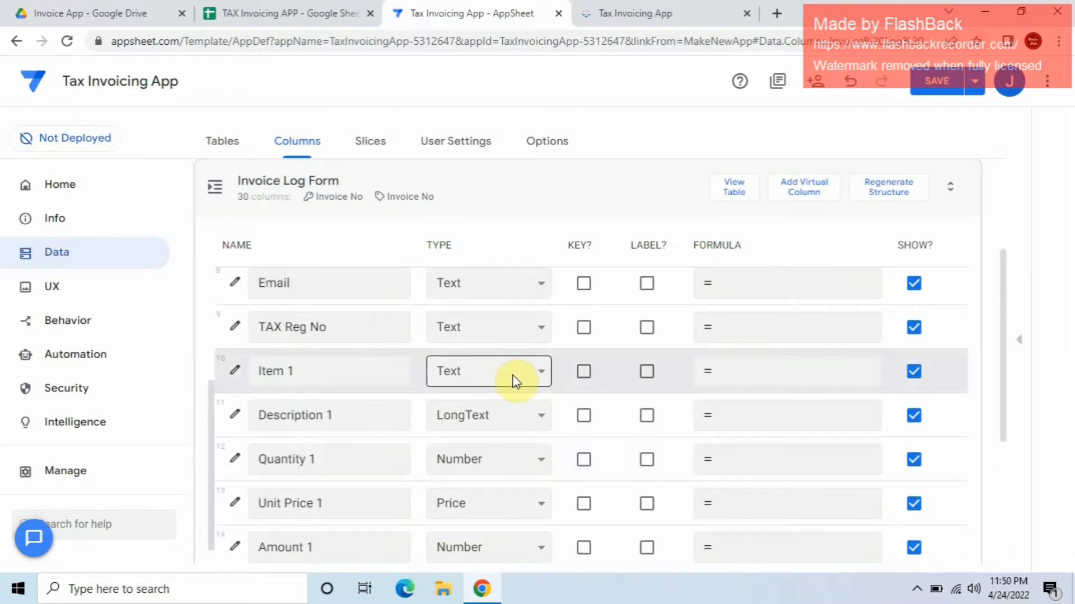
left_click(508, 417)
key("t")
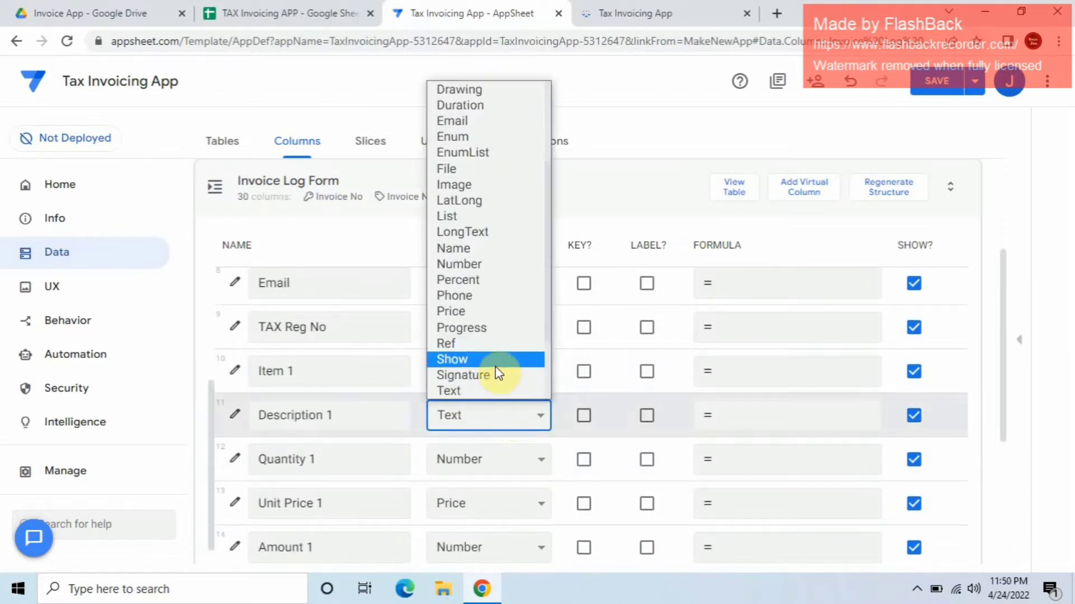
left_click(492, 389)
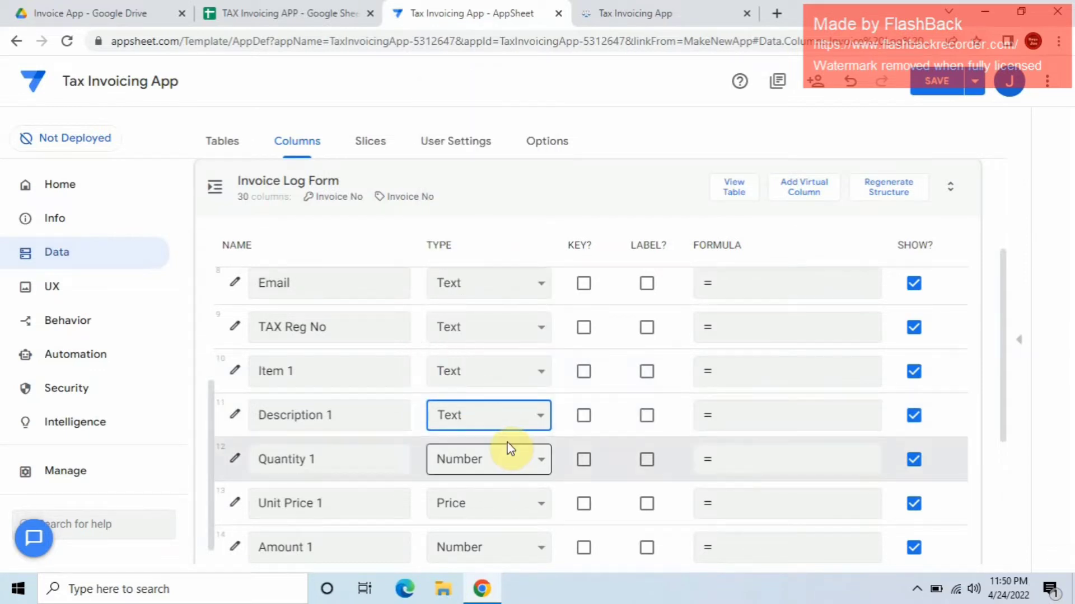
Step: Set the Unit Price 1 column to 3 decimal digits
scroll(508, 448, "down", 1)
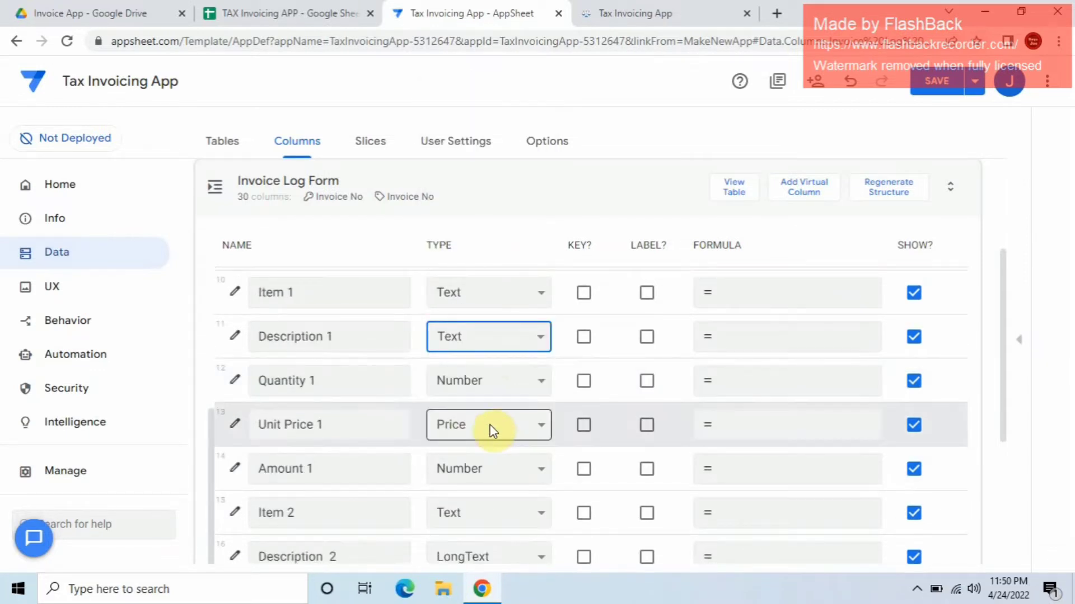
left_click(312, 428)
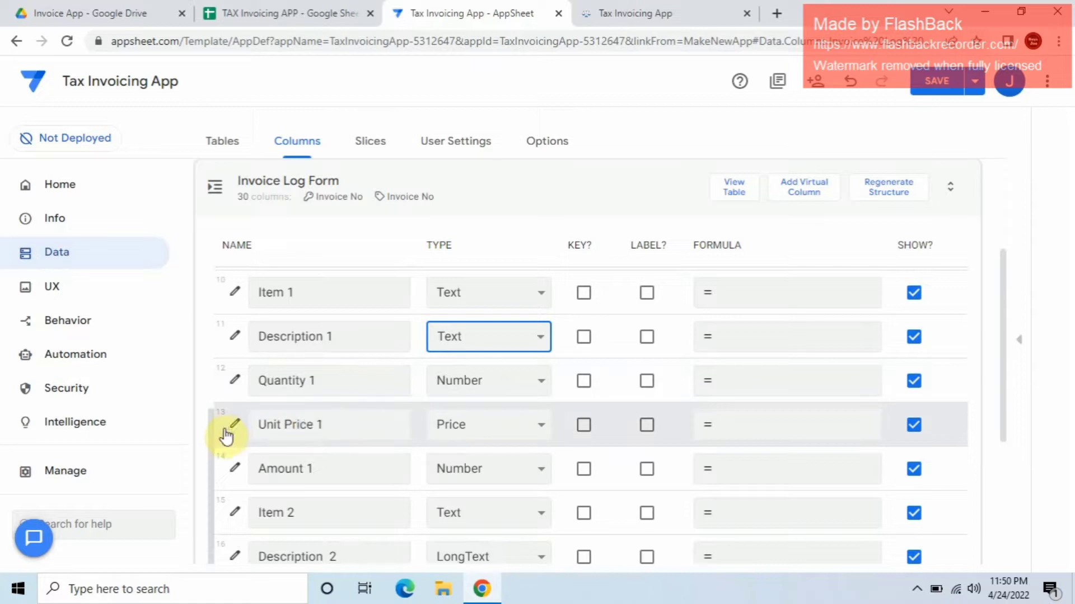
scroll(520, 400, "down", 3)
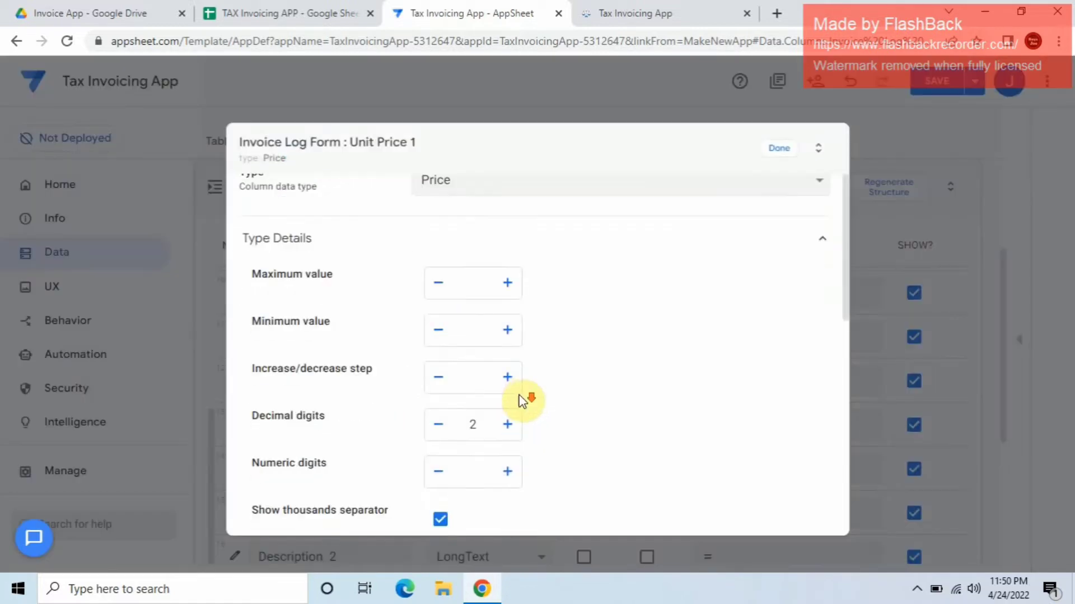
scroll(514, 433, "down", 4)
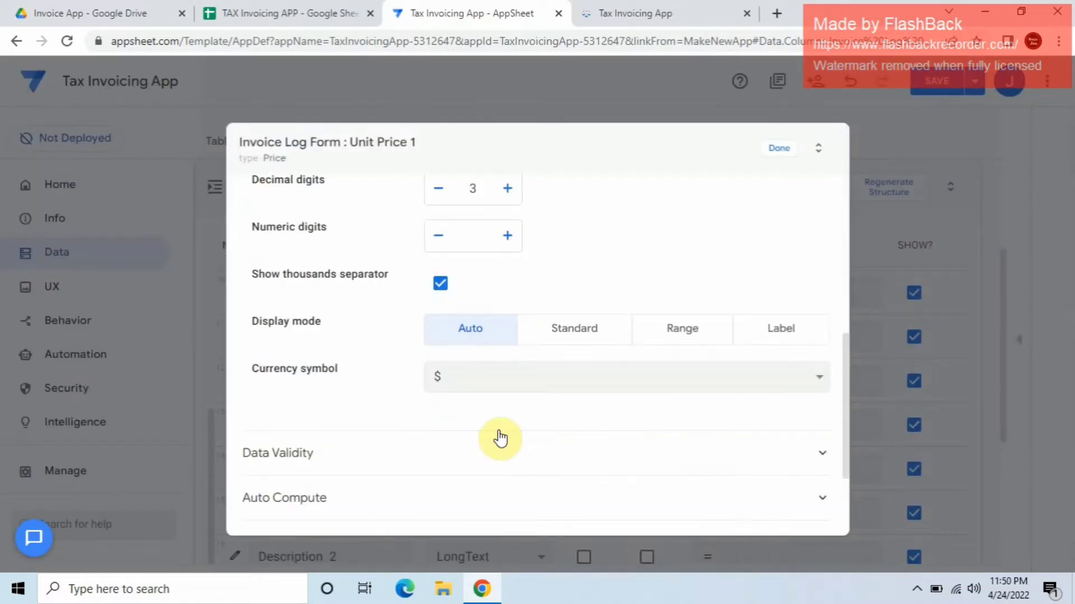
left_click(779, 158)
Step: Set the Amount 1 column type to Price
scroll(415, 429, "down", 2)
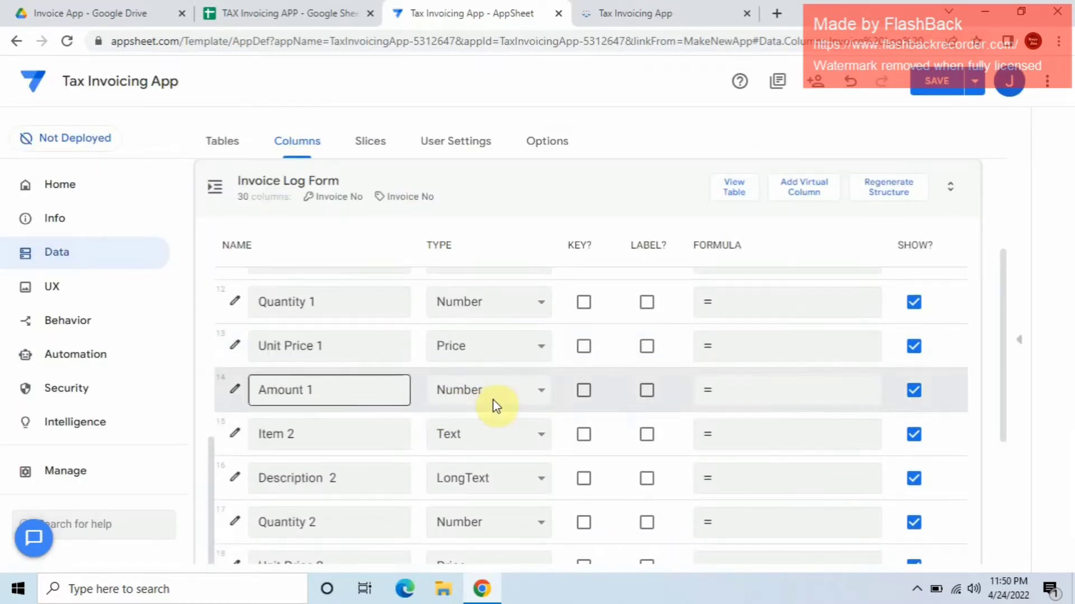
left_click(522, 406)
scroll(529, 348, "down", 1)
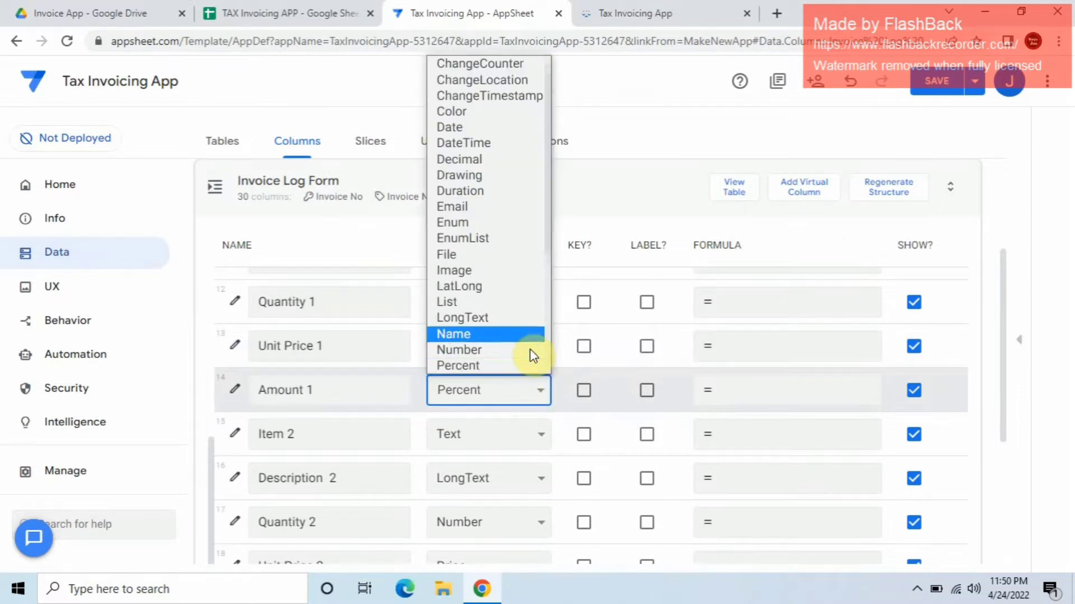
scroll(494, 279, "down", 3)
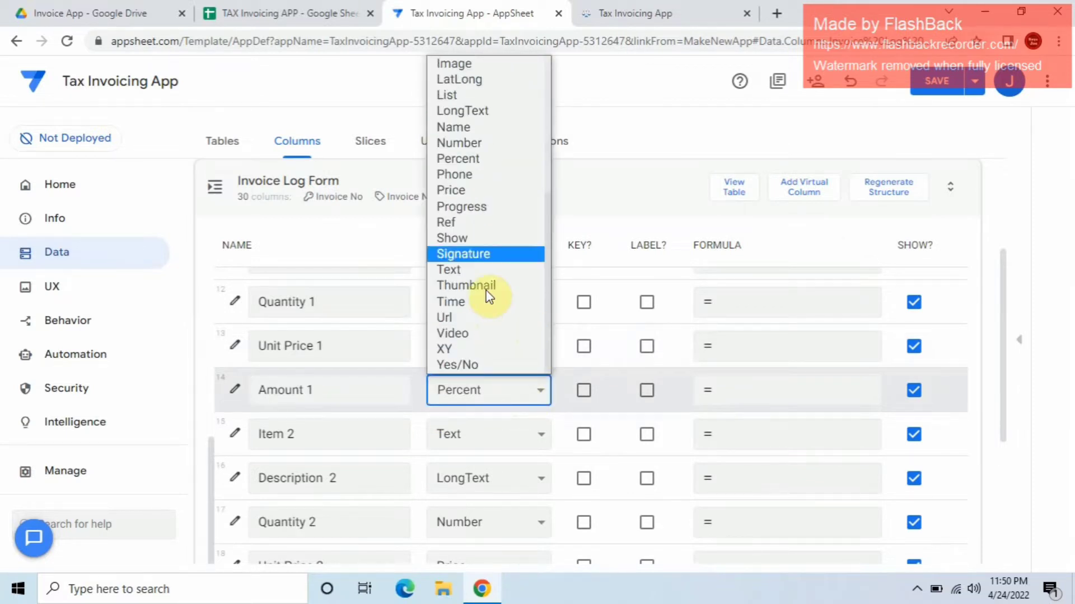
left_click(458, 191)
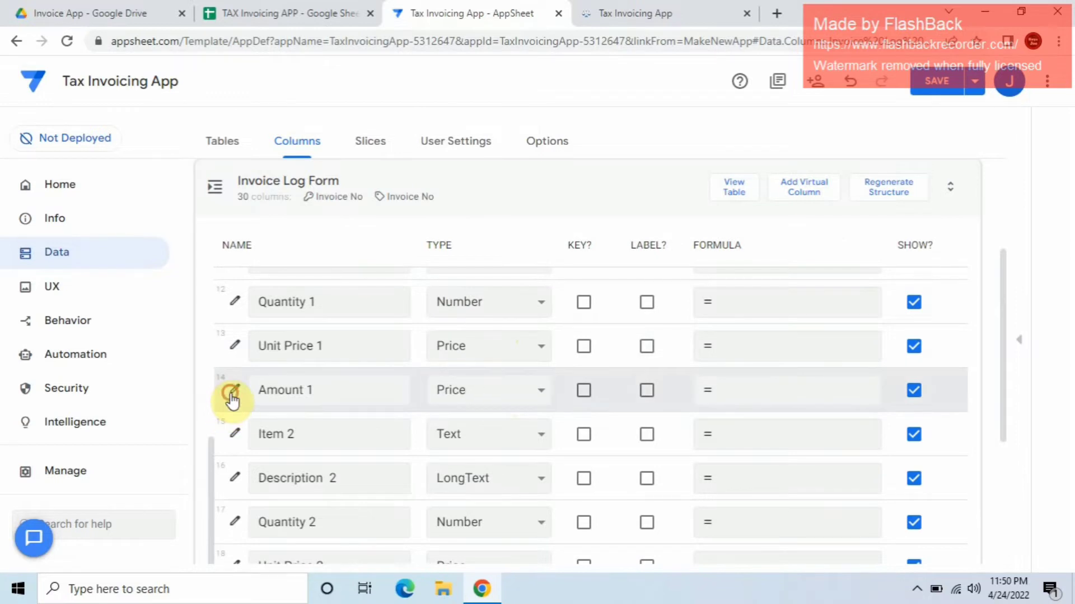
Step: Give the Amount 1 column 3 decimal digits and the $ currency symbol
left_click(233, 395)
scroll(502, 365, "down", 3)
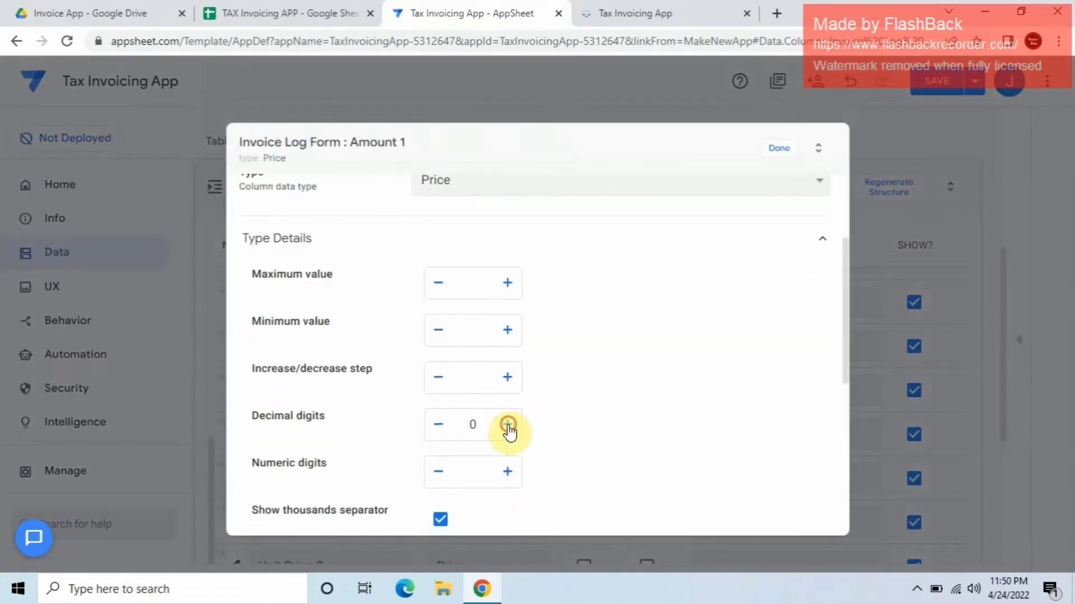
scroll(519, 433, "down", 3)
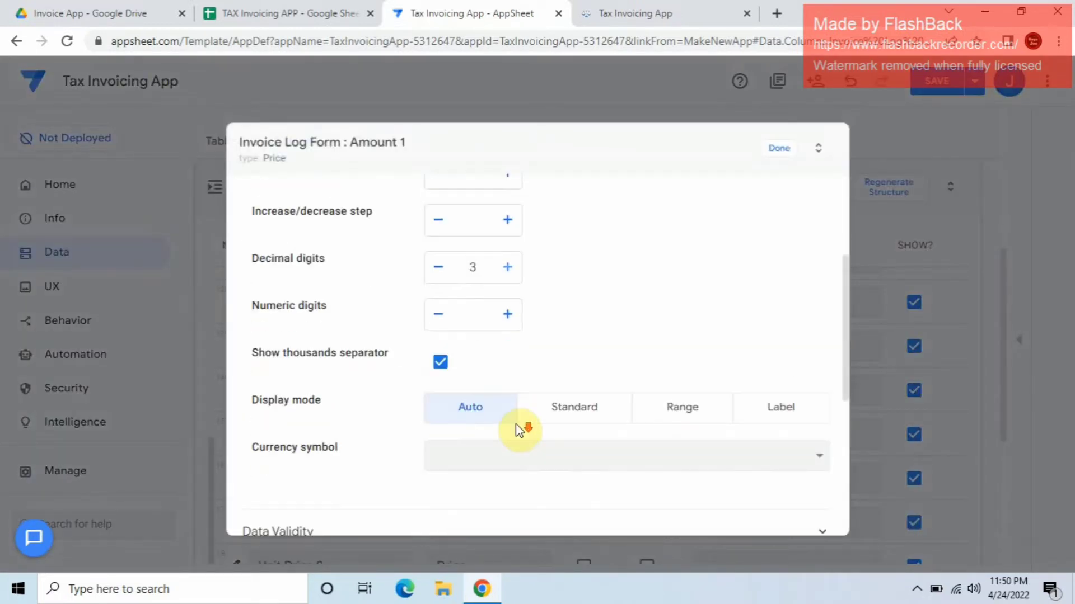
left_click(679, 463)
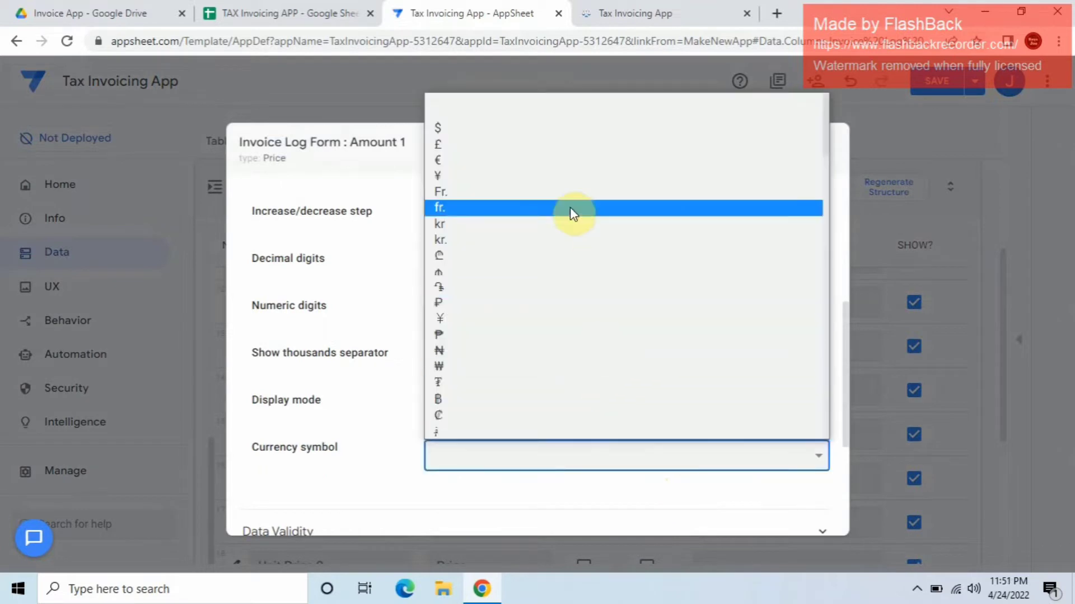
left_click(570, 147)
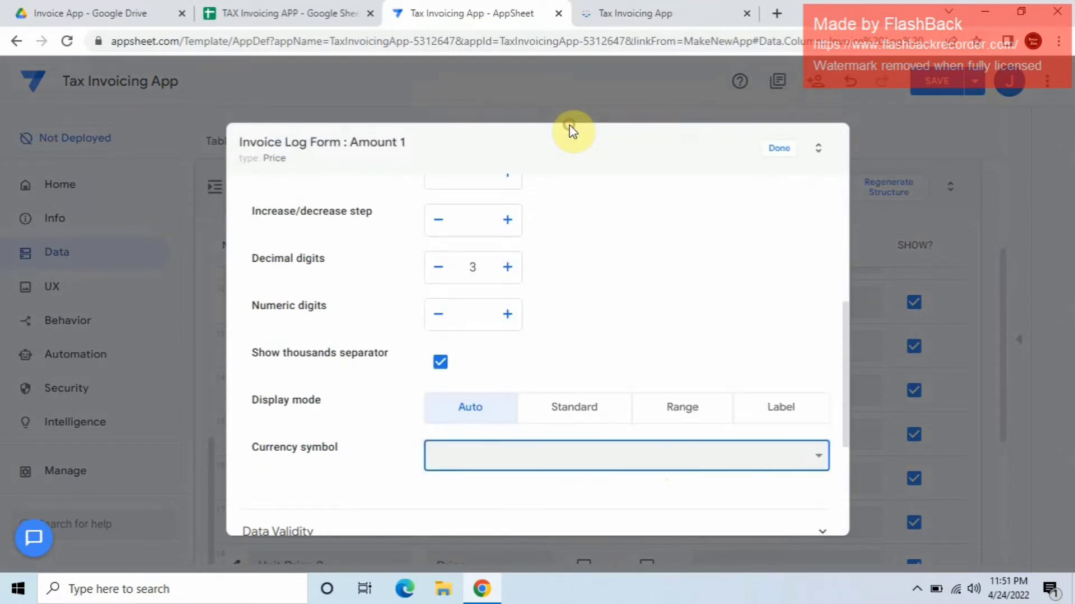
left_click(768, 159)
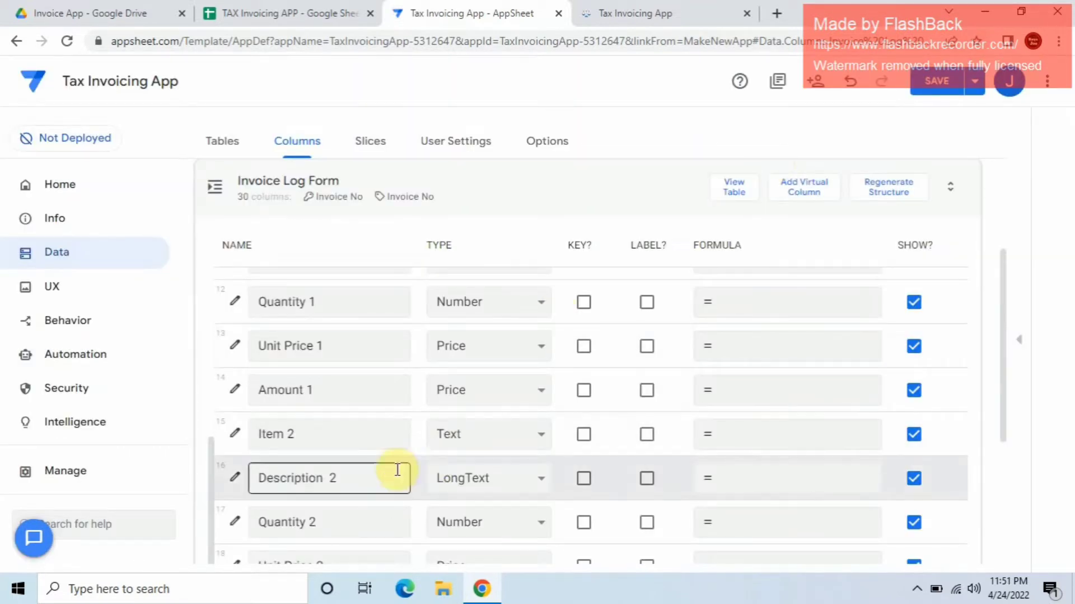
Step: Set the Description 2 column type to Text
left_click(349, 443)
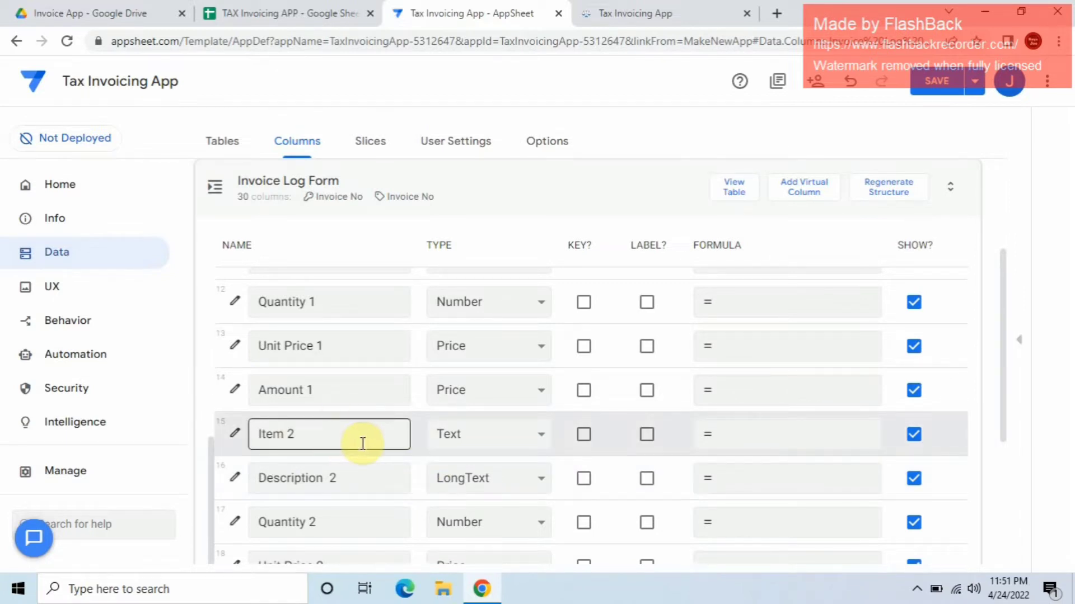
scroll(391, 436, "down", 1)
left_click(502, 400)
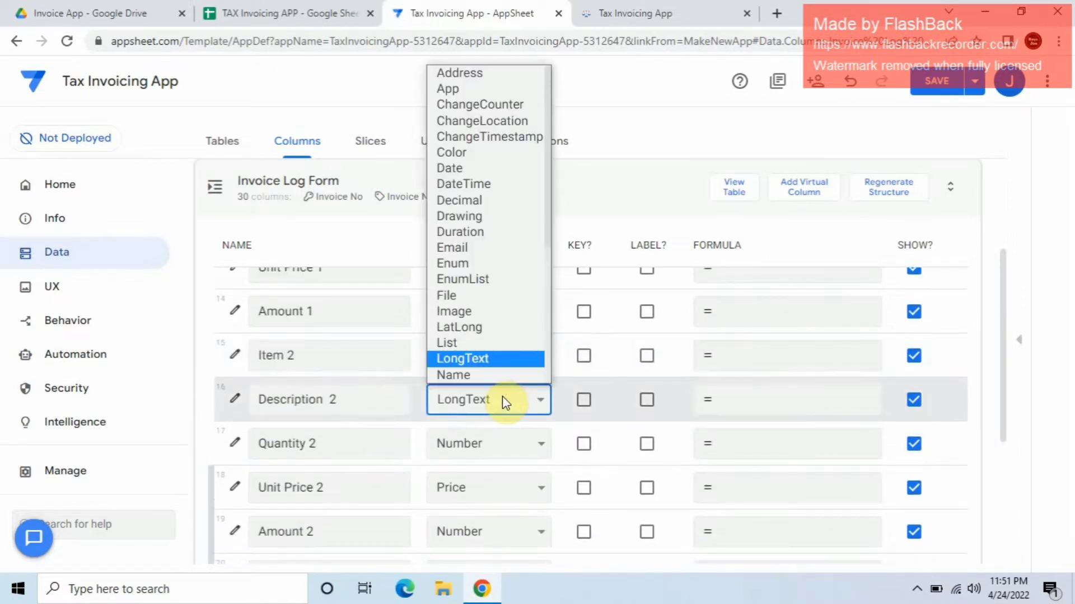
key("t")
left_click(485, 369)
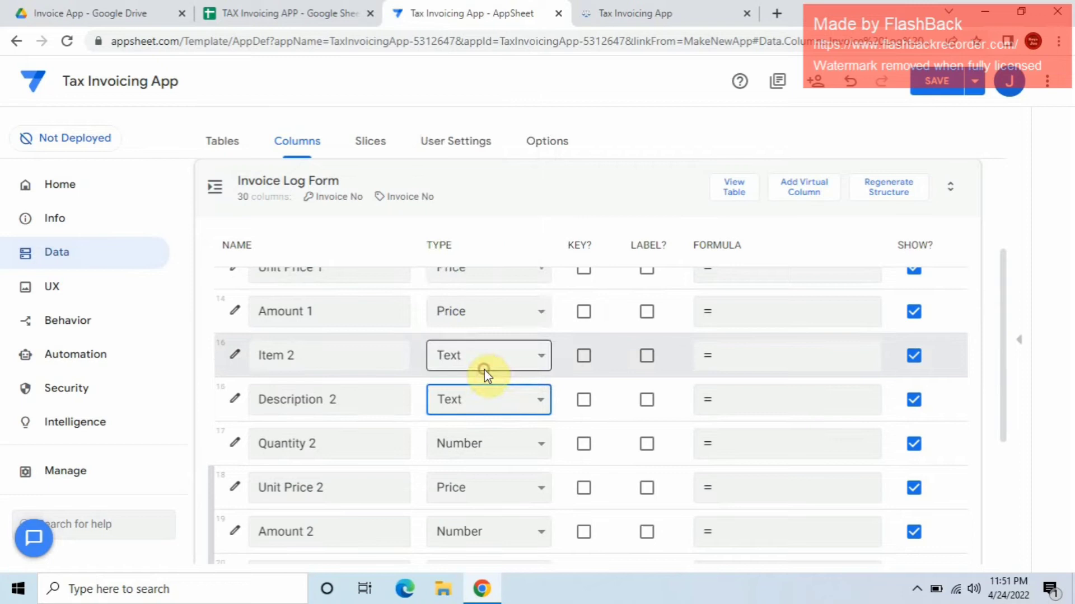
Step: Set the Unit Price 2 column to 3 decimal digits
left_click(367, 450)
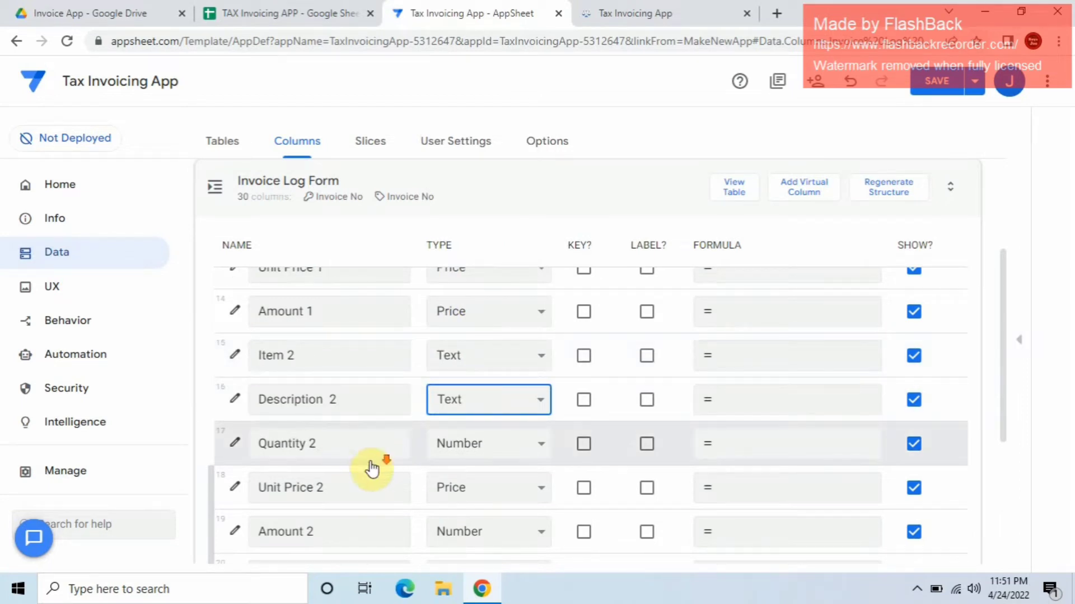
scroll(372, 469, "down", 2)
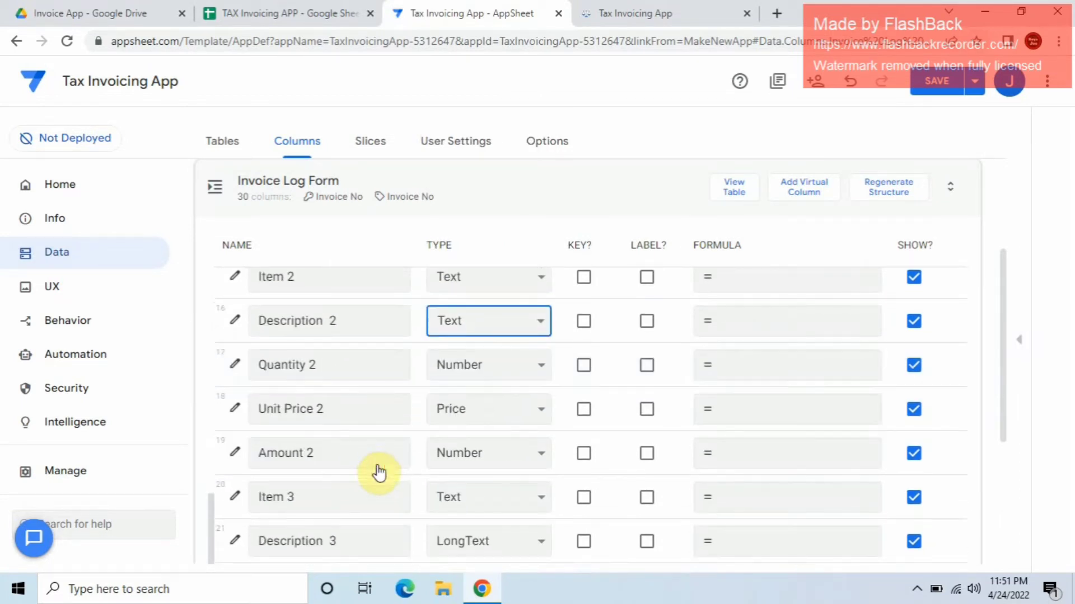
left_click(234, 413)
scroll(559, 460, "down", 3)
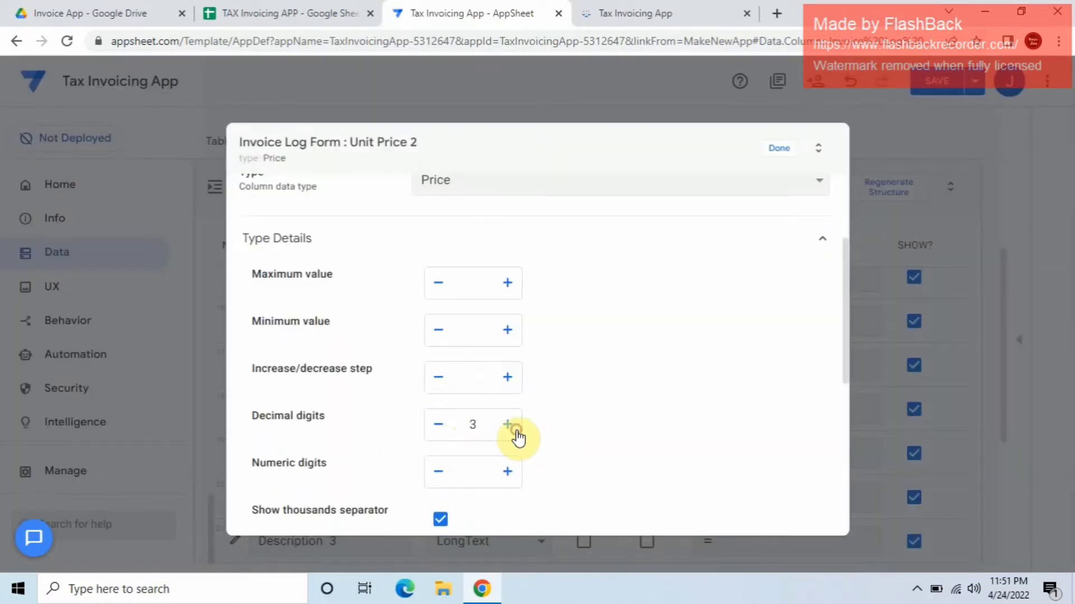
scroll(518, 437, "down", 4)
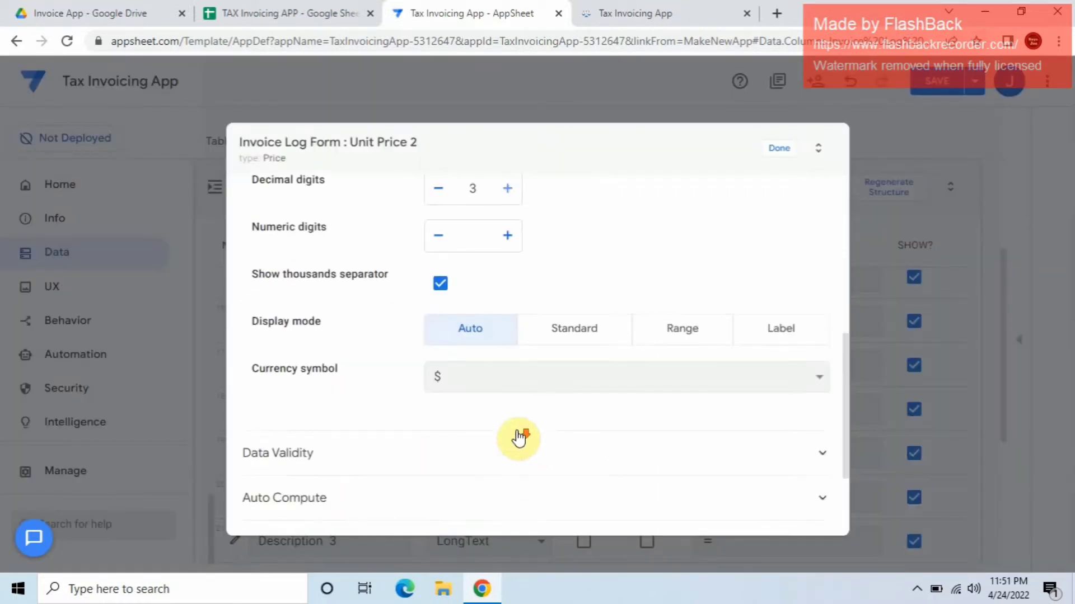
left_click(779, 149)
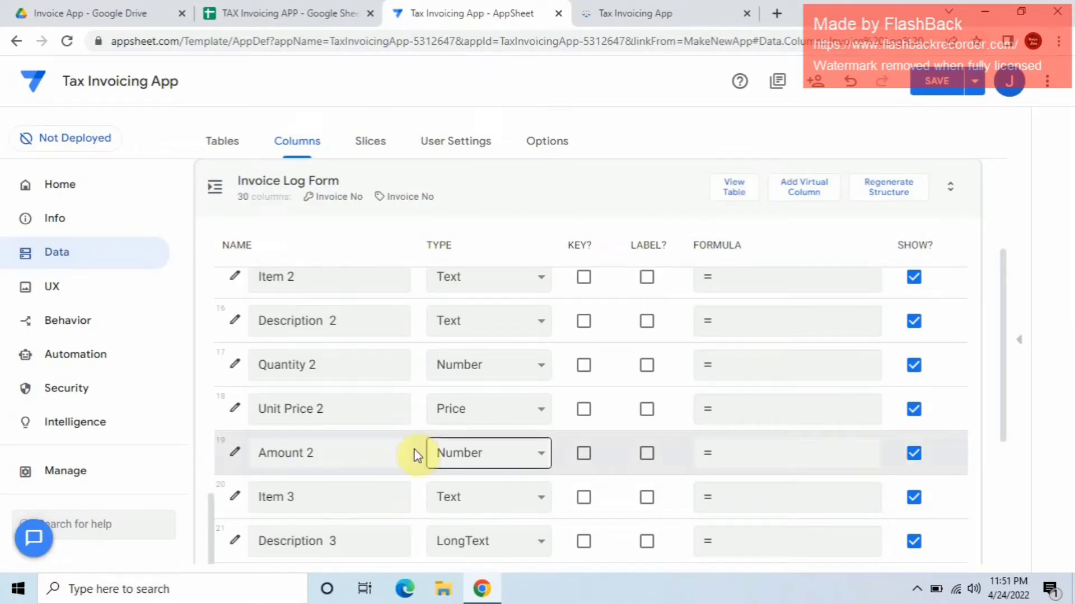
Step: Set the Amount 2 column type to Price
left_click(493, 457)
key("Down")
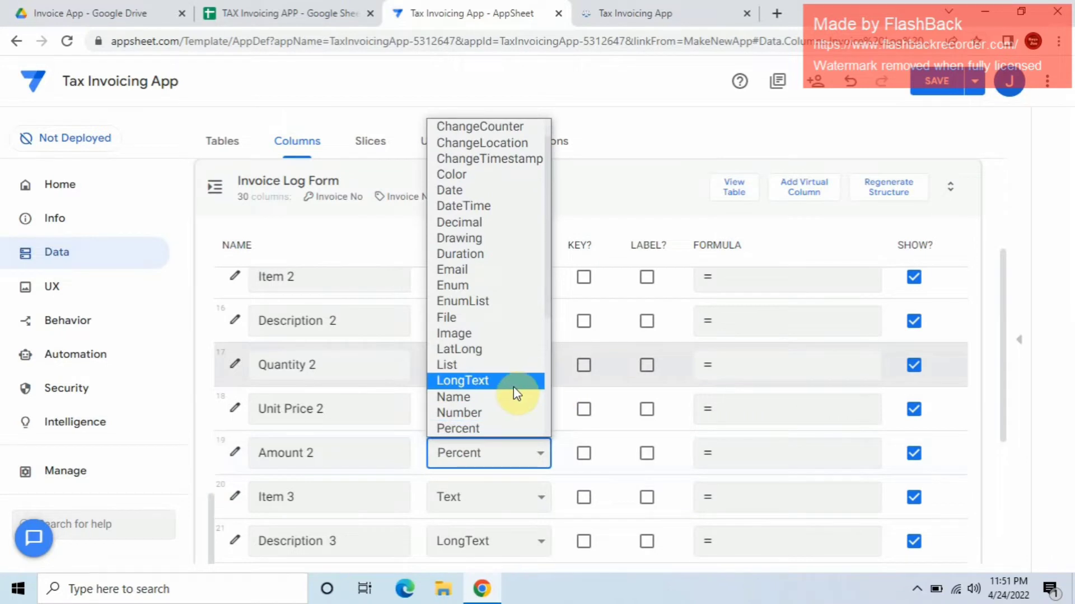
scroll(480, 360, "down", 4)
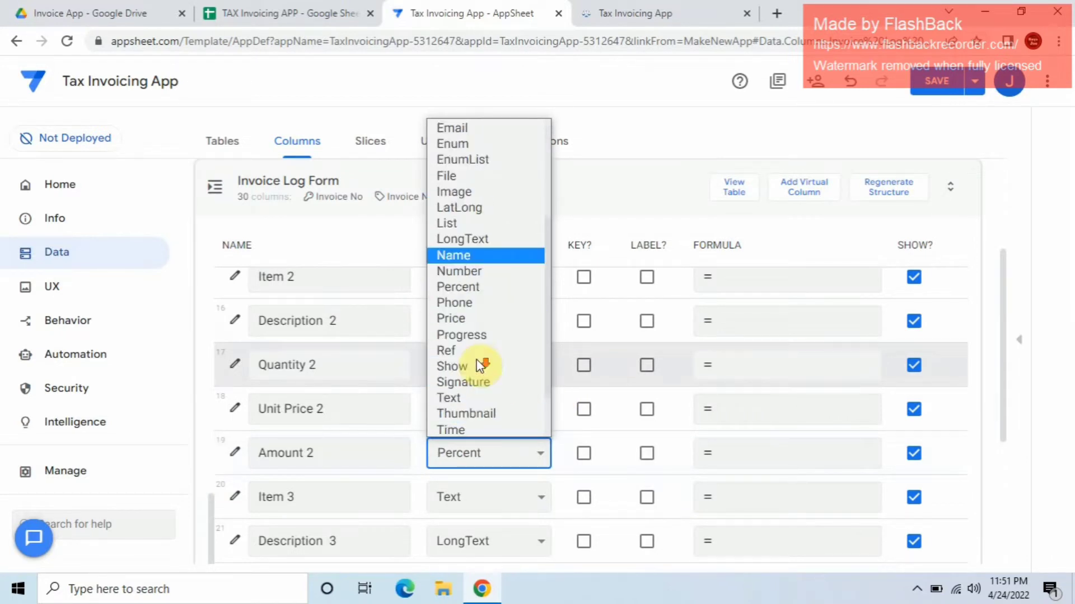
left_click(476, 254)
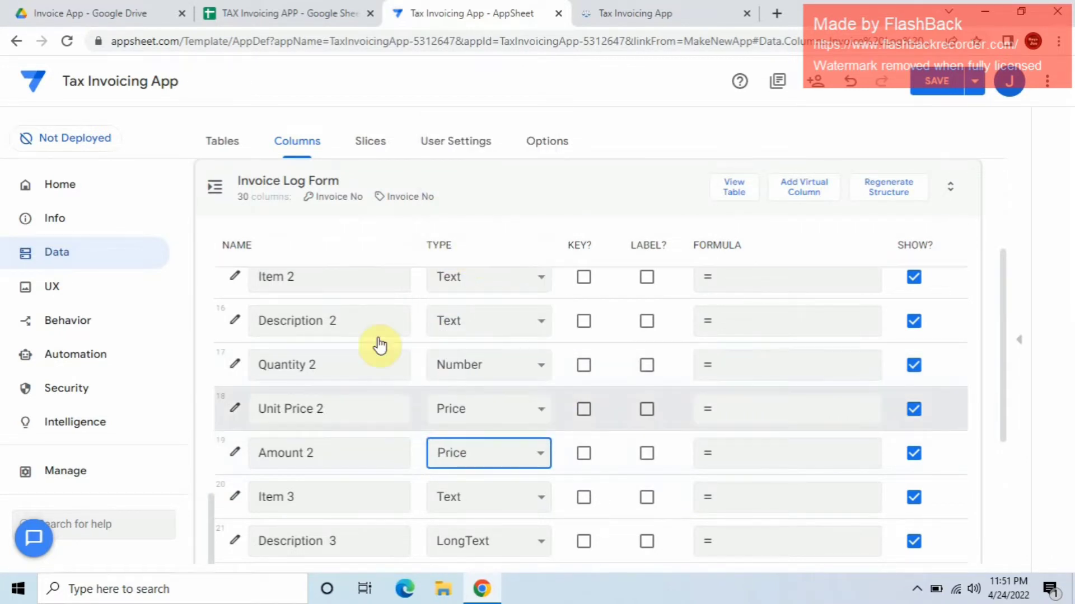
Step: Give the Amount 2 column 3 decimal digits and the $ currency symbol
left_click(231, 454)
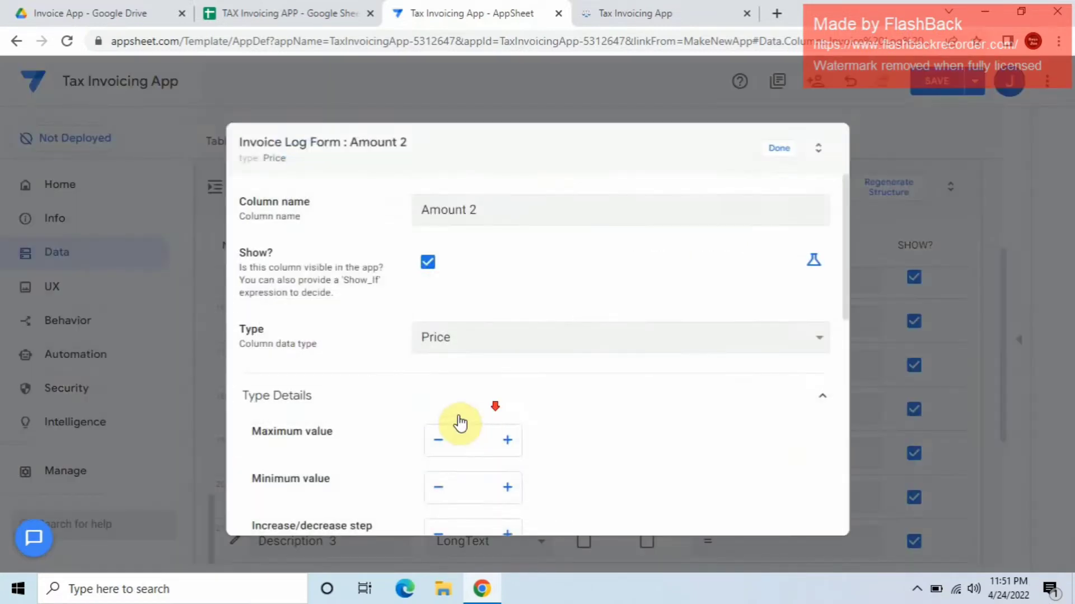
scroll(476, 421, "down", 5)
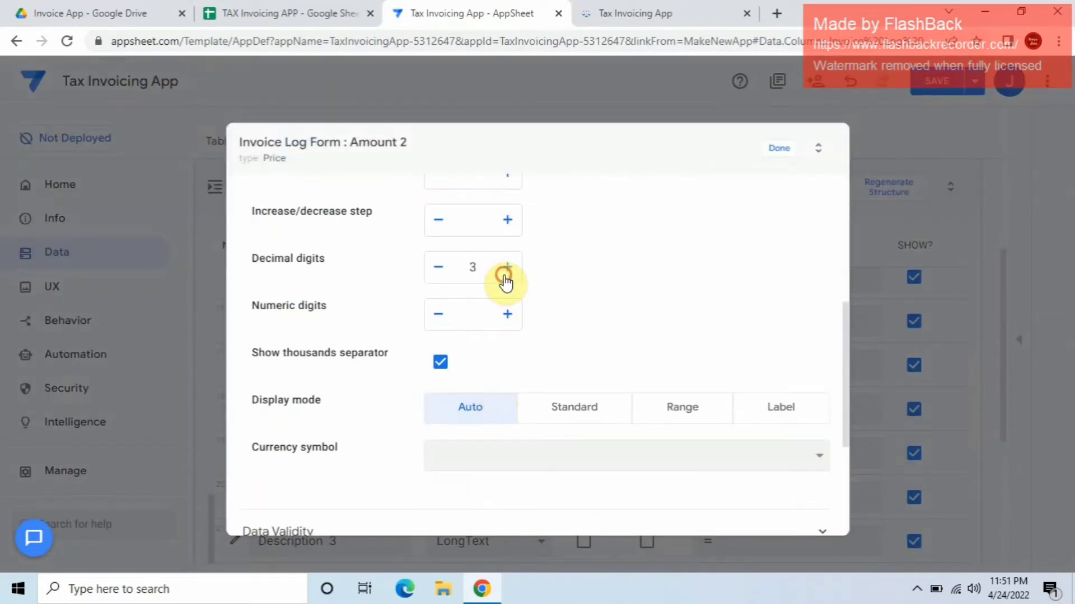
left_click(543, 459)
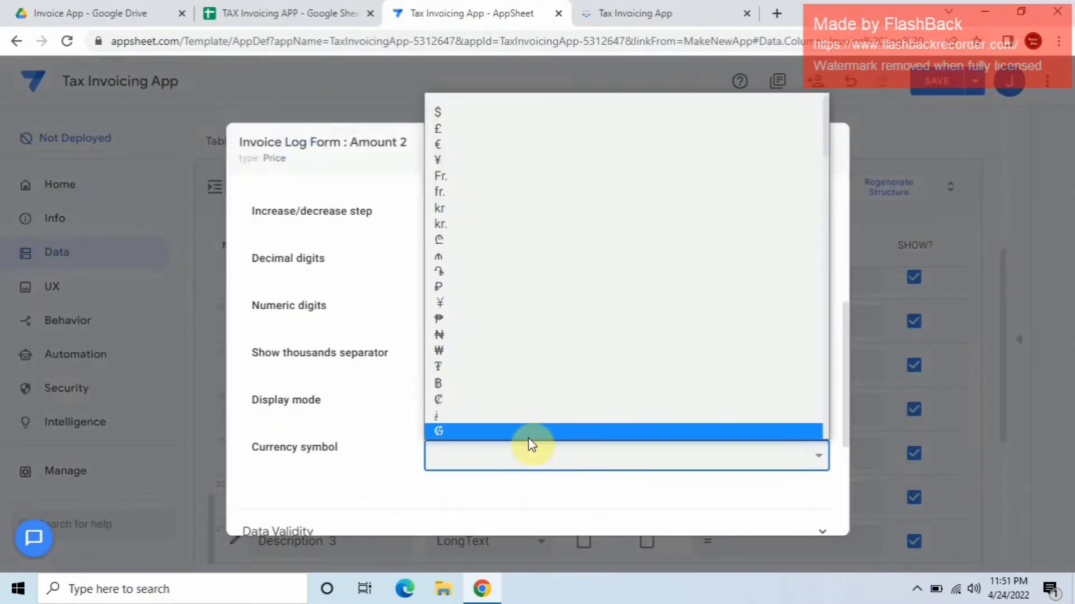
left_click(499, 117)
left_click(124, 420)
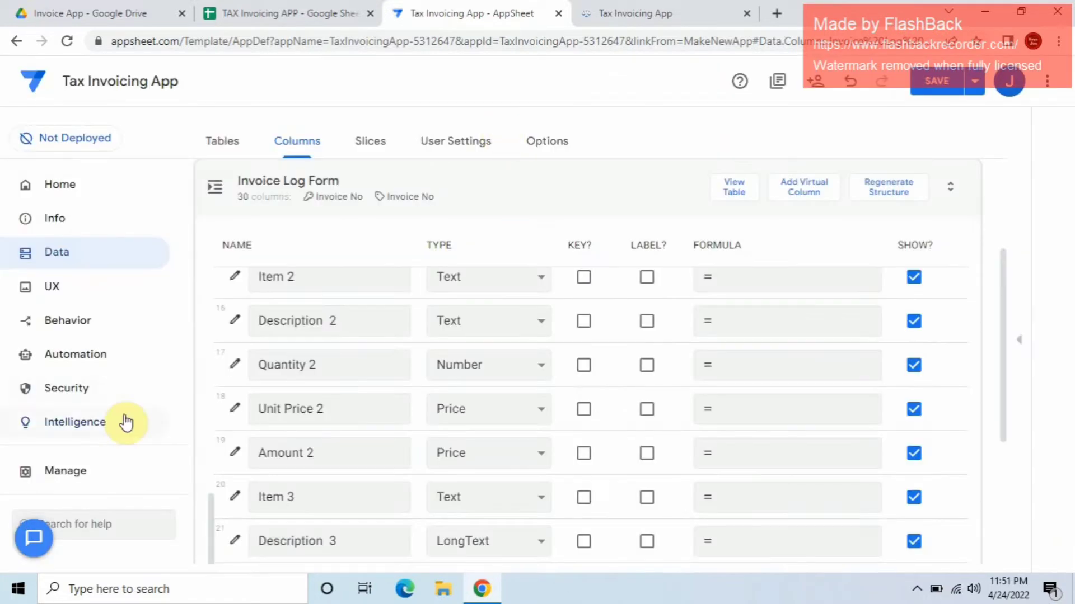
Step: Set the Description 3 column type to Text
scroll(343, 439, "down", 2)
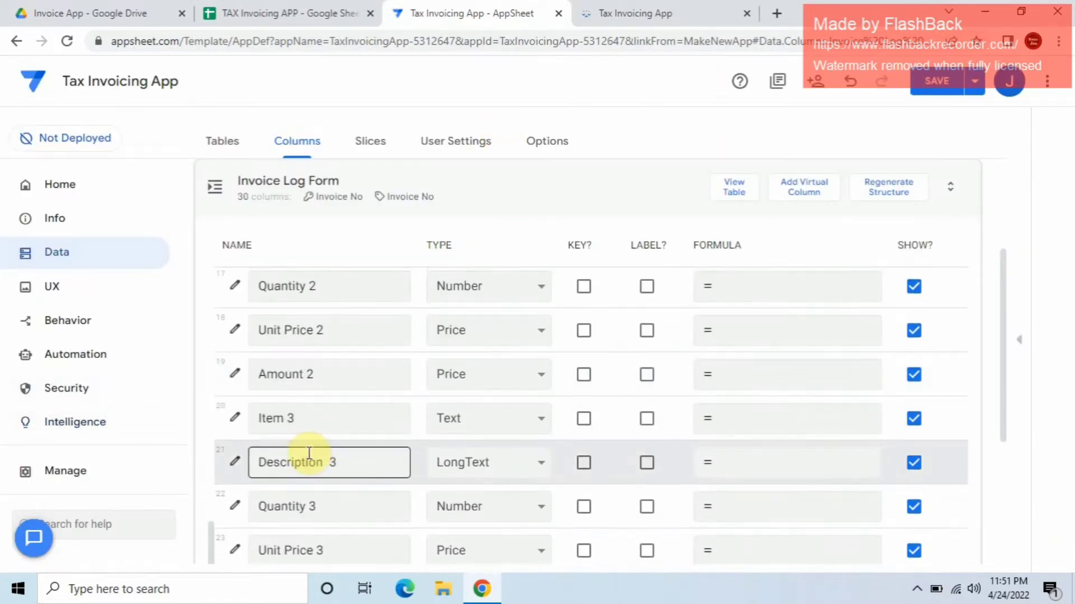
left_click(523, 465)
scroll(499, 434, "down", 3)
left_click(499, 442)
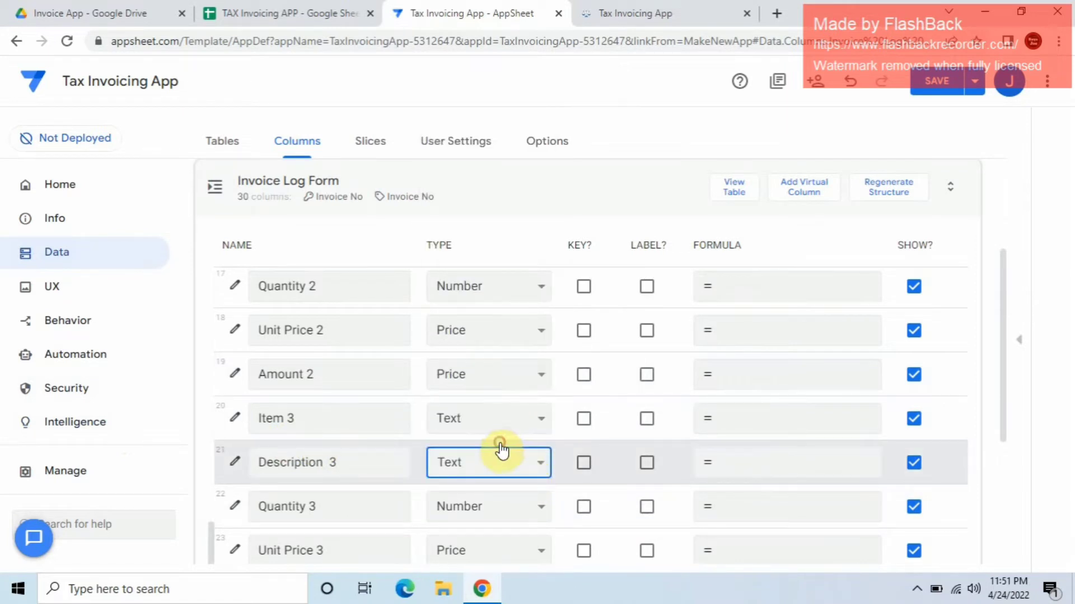
Step: Set the Unit Price 3 column to 3 decimal digits
scroll(502, 451, "down", 2)
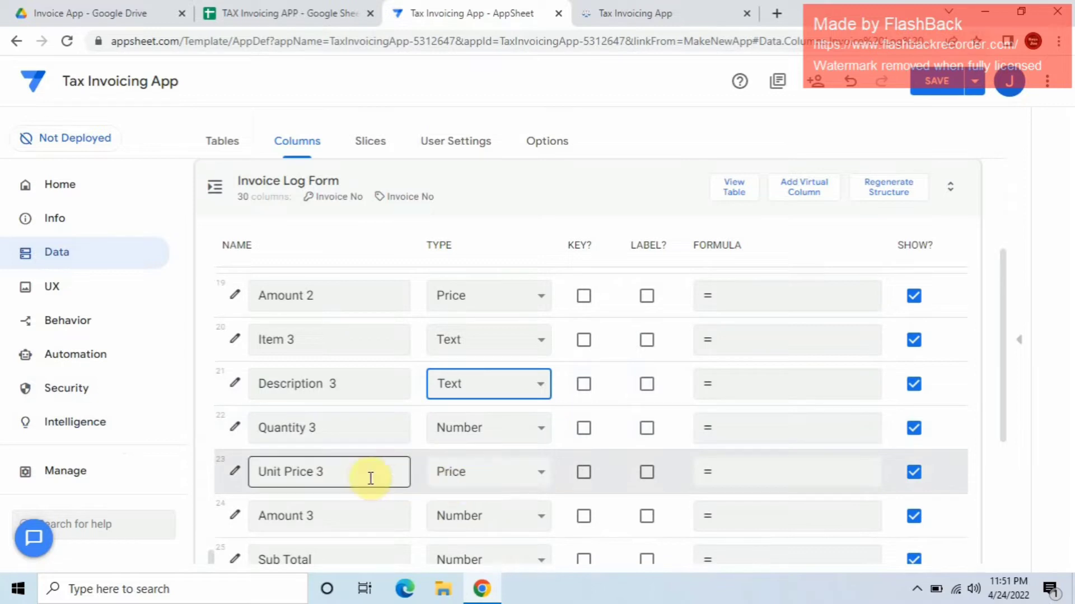
left_click(237, 475)
scroll(414, 444, "down", 4)
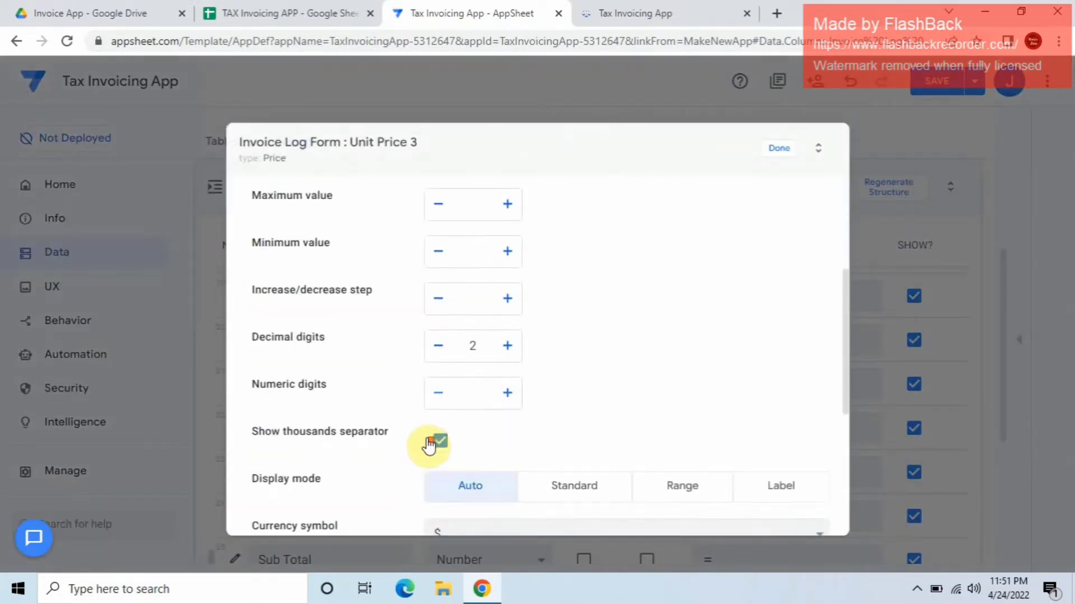
scroll(534, 356, "down", 3)
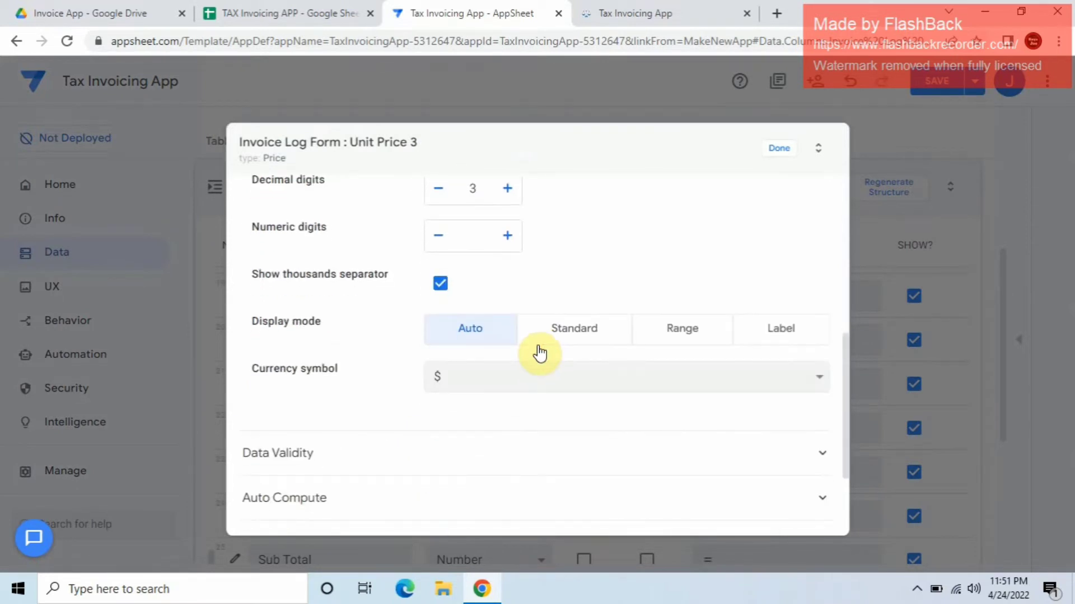
left_click(801, 156)
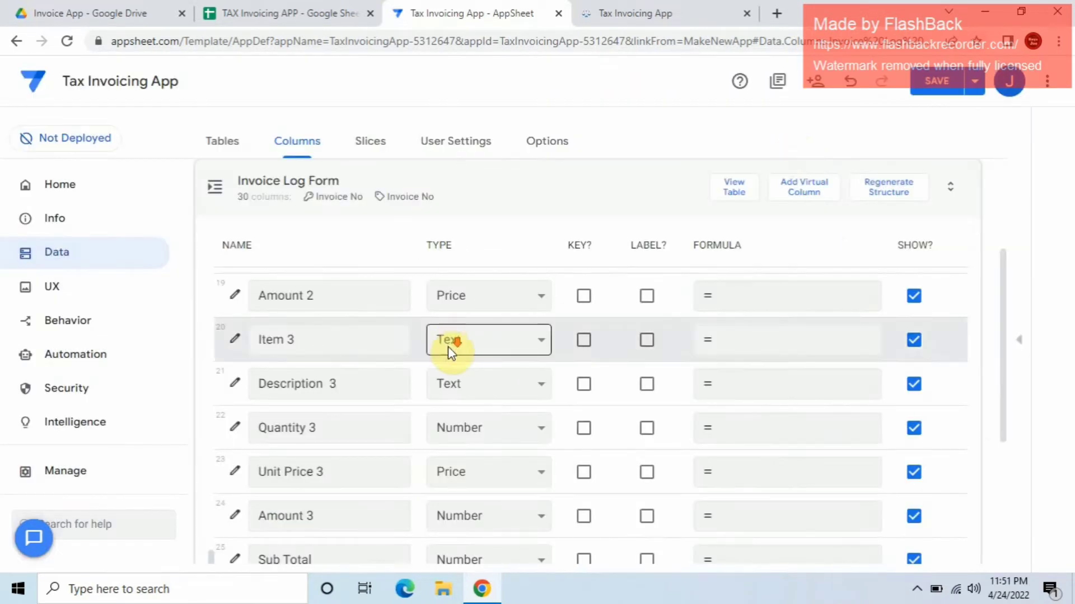
Step: Set the Amount 3 column type to Price
scroll(431, 381, "down", 1)
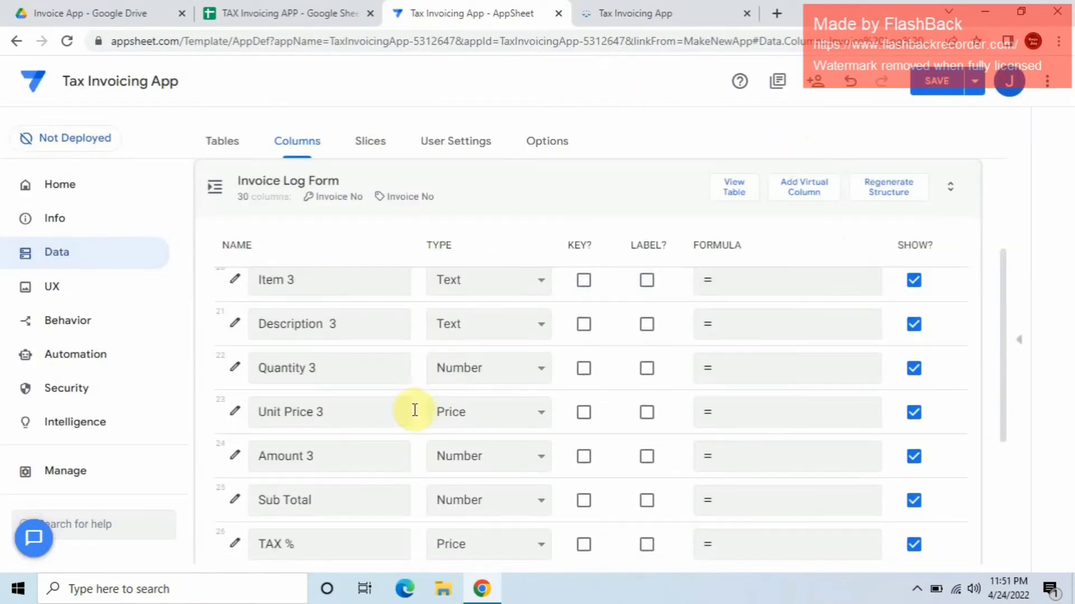
left_click(490, 460)
key("p")
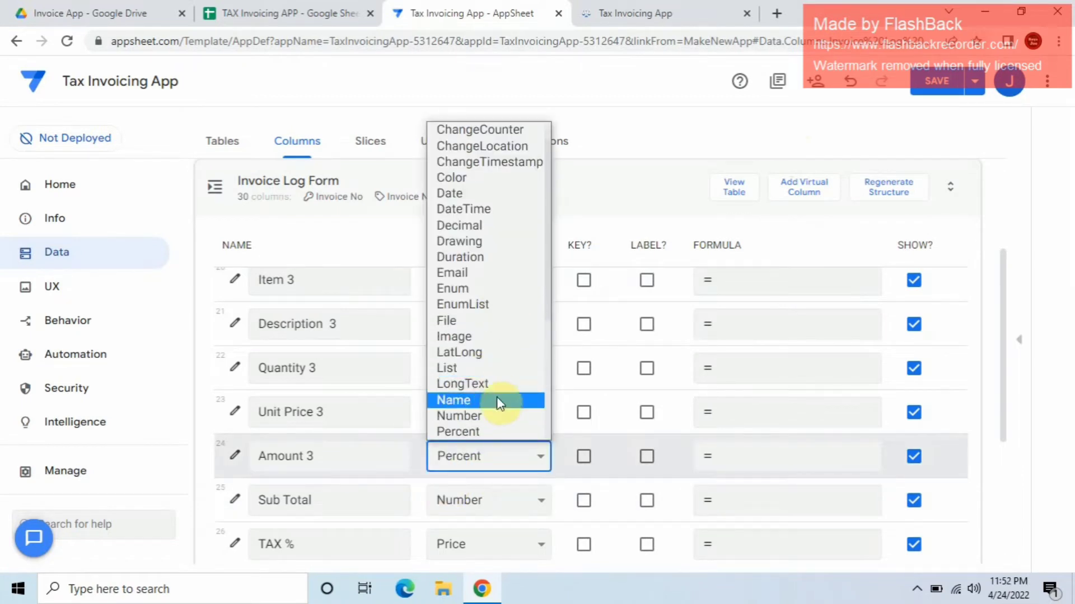
scroll(502, 325, "down", 3)
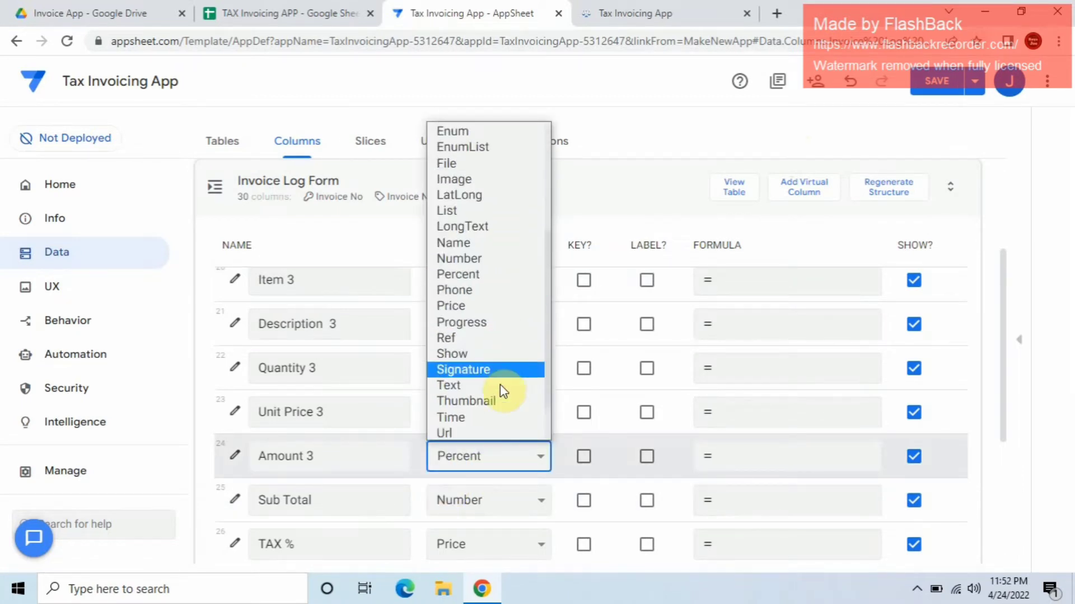
left_click(491, 305)
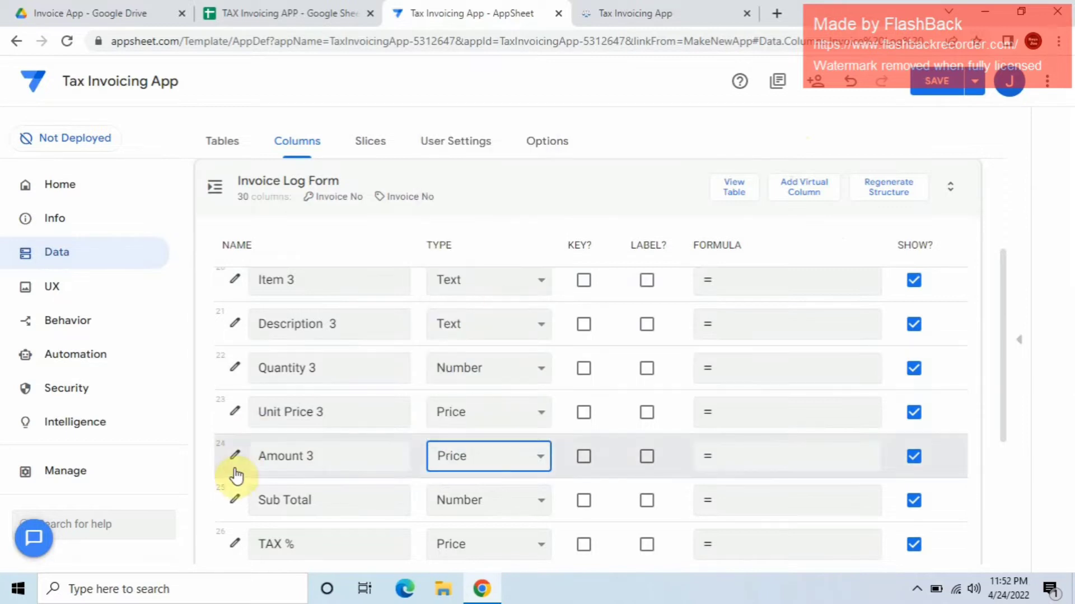
Step: Give the Amount 3 column 3 decimal digits and the $ currency symbol
left_click(235, 457)
scroll(417, 430, "down", 2)
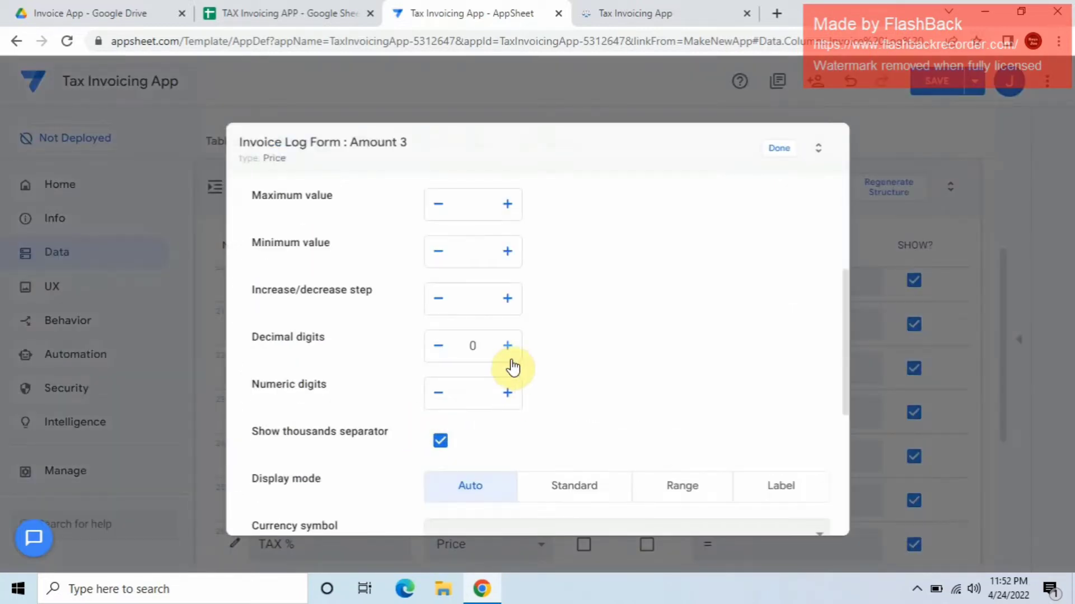
scroll(510, 363, "down", 3)
left_click(533, 392)
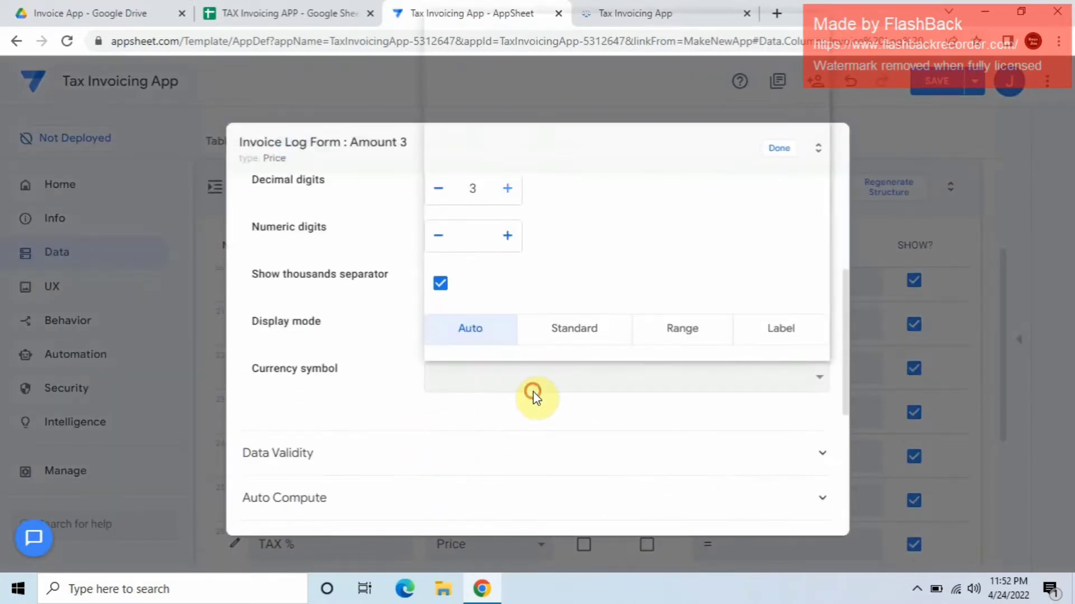
left_click(444, 54)
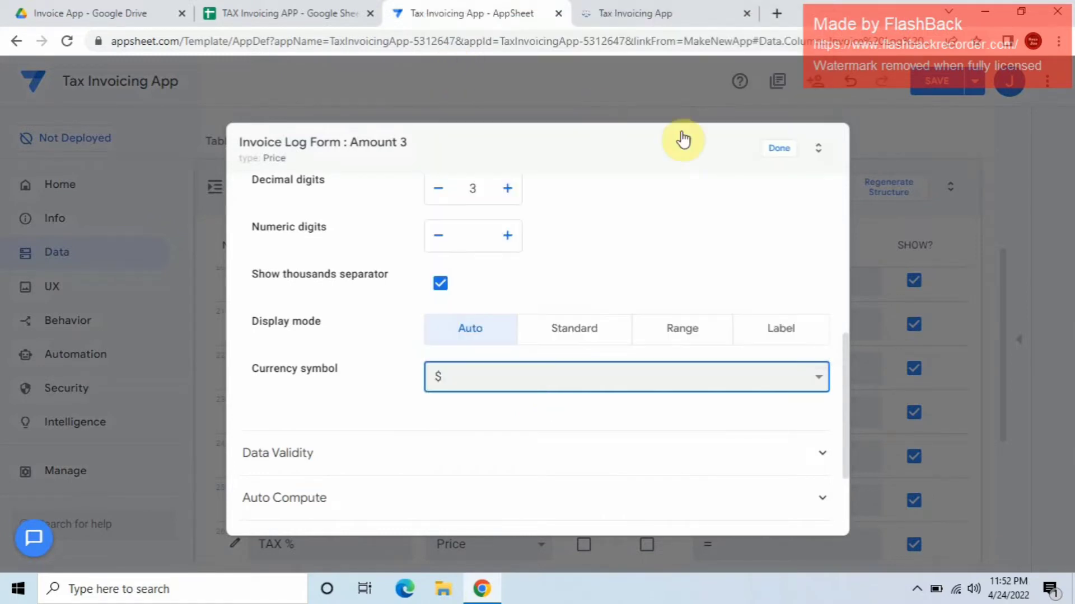
left_click(769, 149)
Step: Set the Sub Total column type to Price
scroll(472, 470, "down", 1)
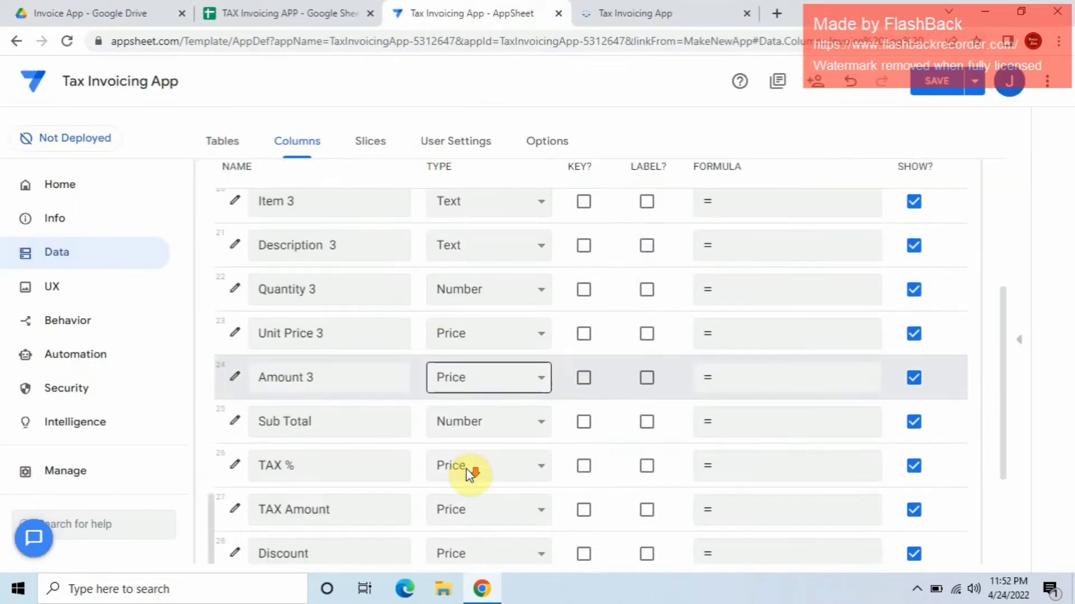
left_click(485, 425)
key("Down")
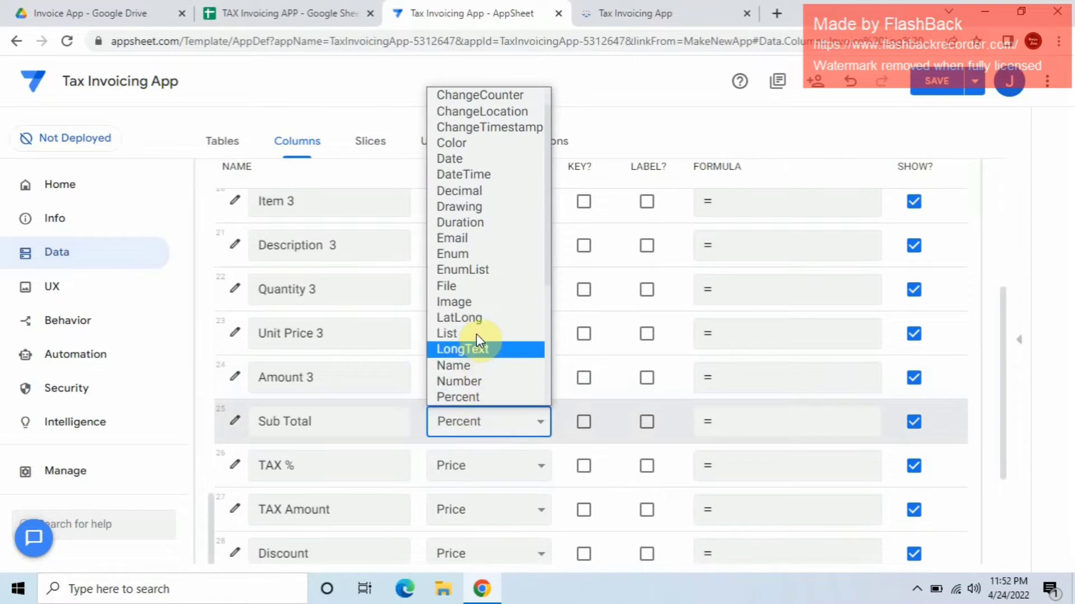
scroll(471, 313, "down", 3)
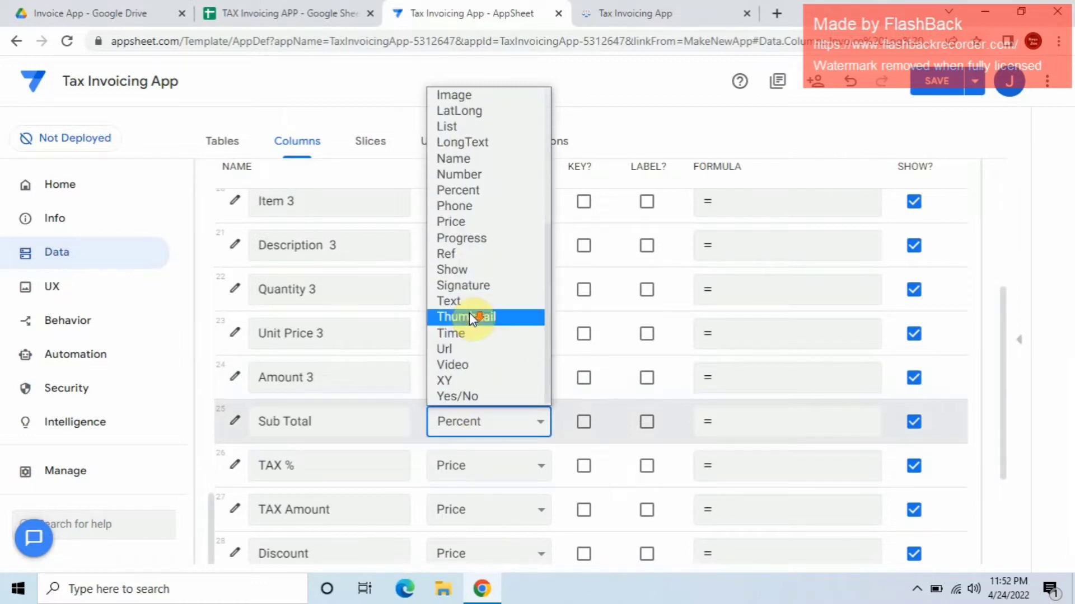
left_click(469, 226)
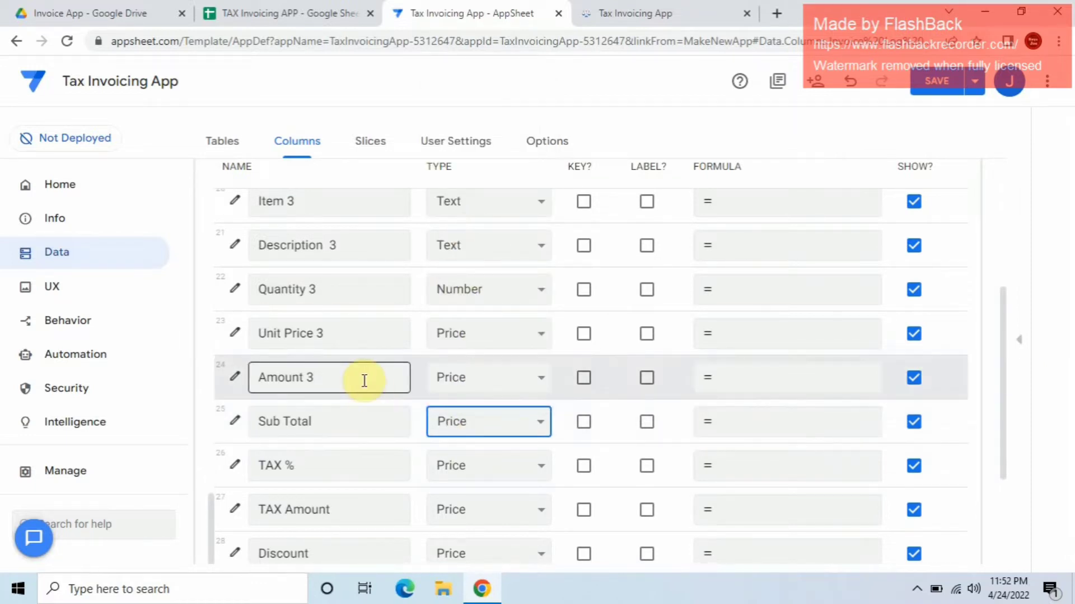
Step: Give the Sub Total column 3 decimal digits and the $ currency symbol
left_click(234, 424)
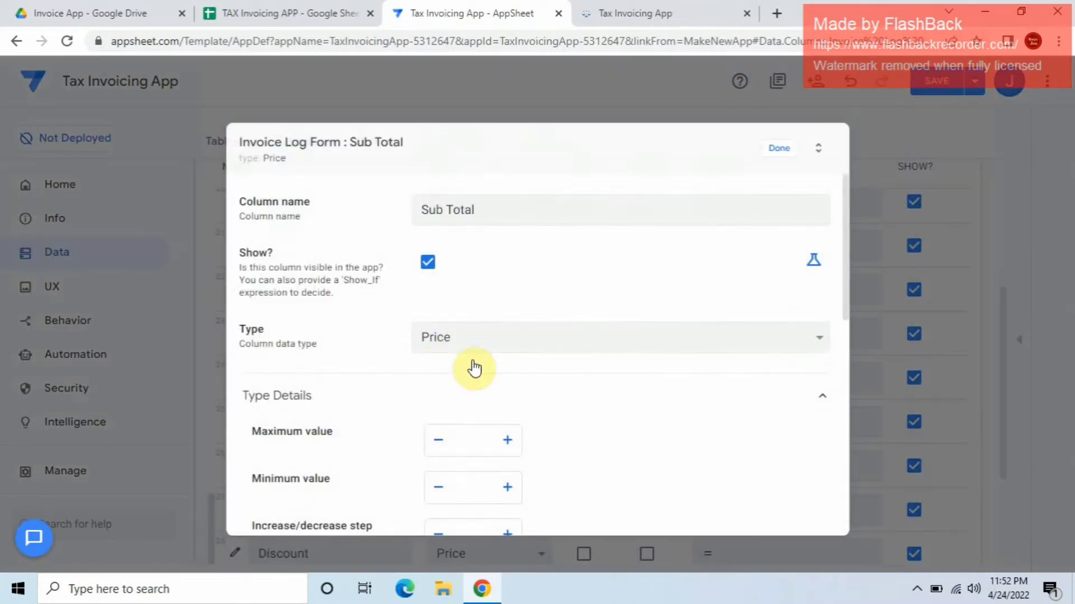
scroll(493, 386, "down", 3)
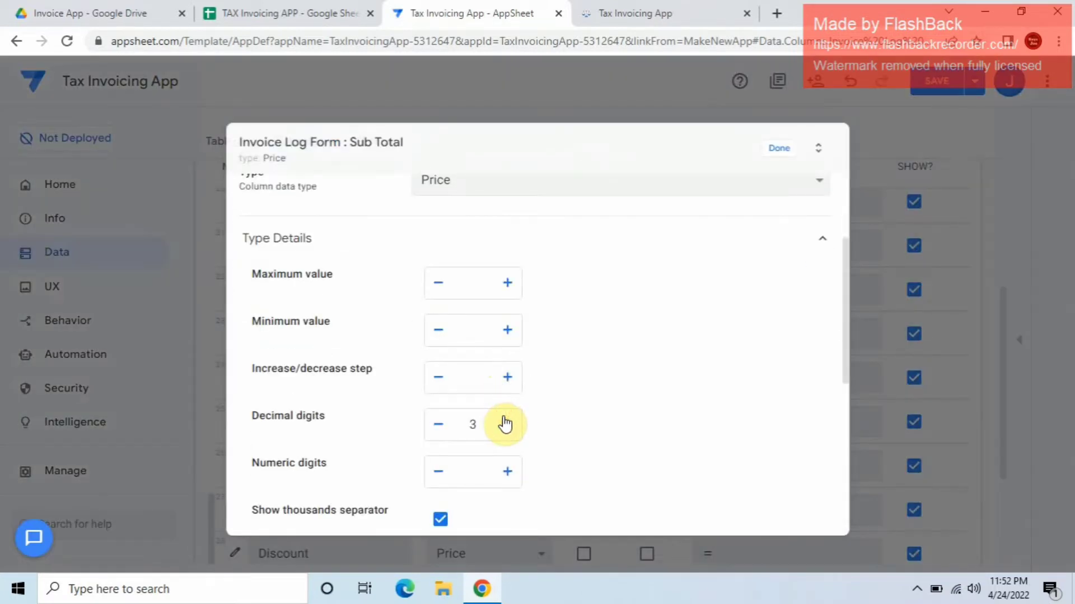
scroll(565, 403, "down", 4)
left_click(558, 389)
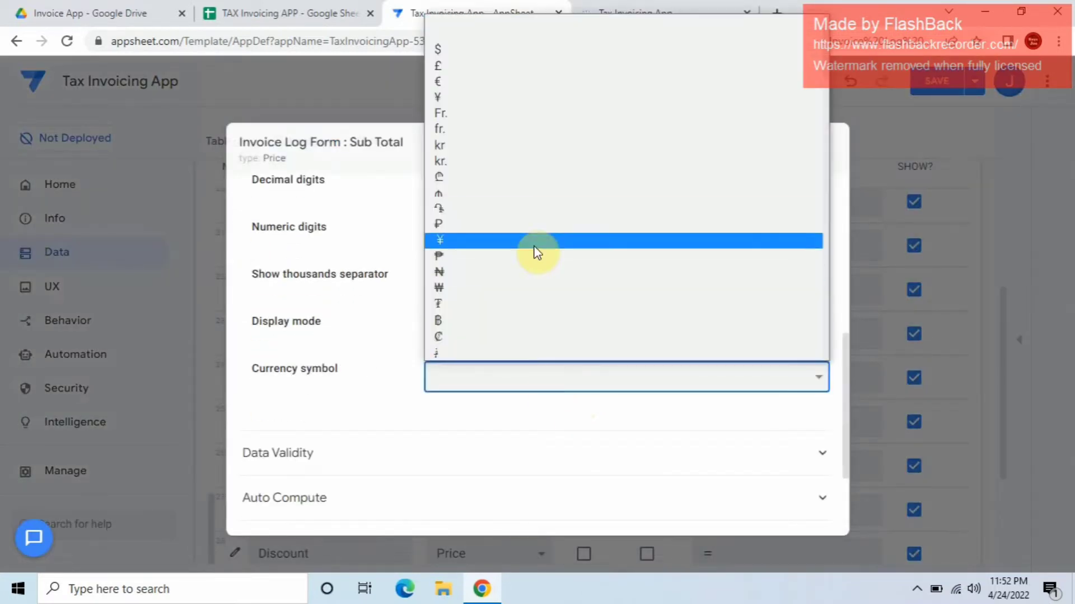
left_click(550, 49)
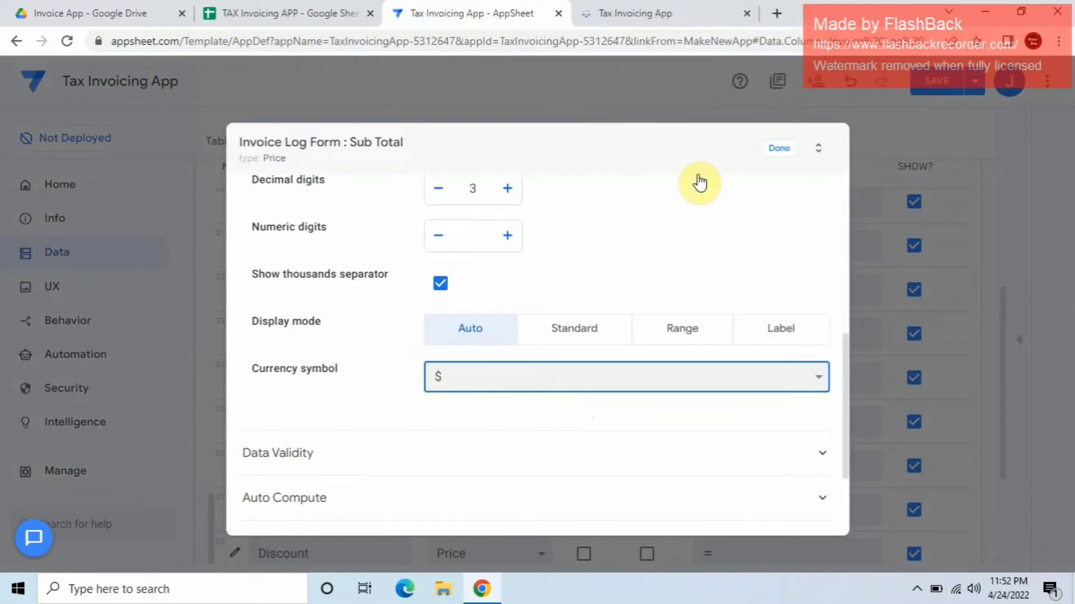
left_click(777, 148)
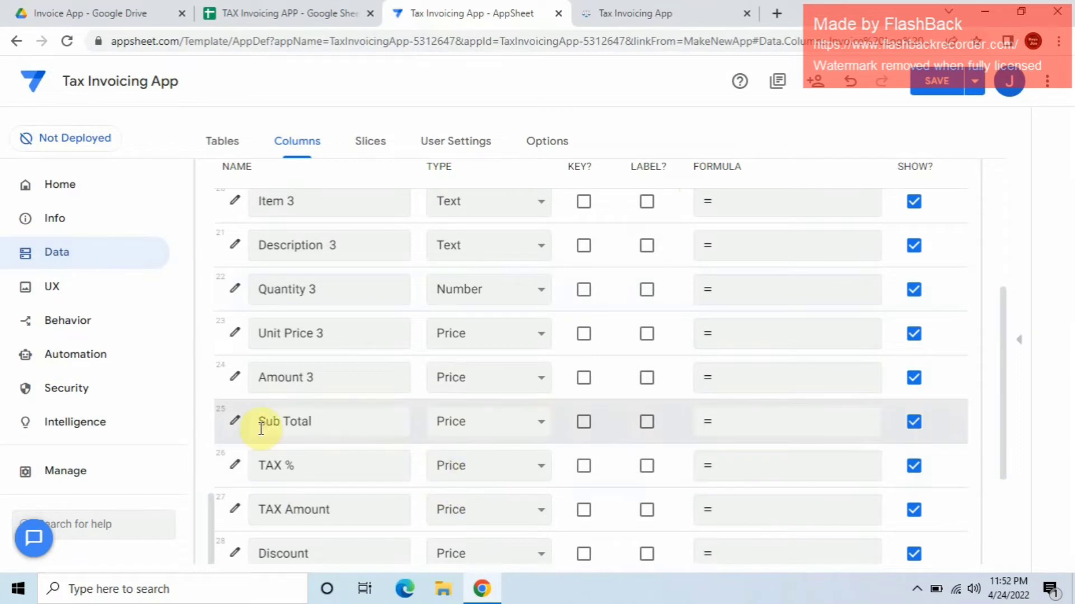
scroll(336, 437, "down", 1)
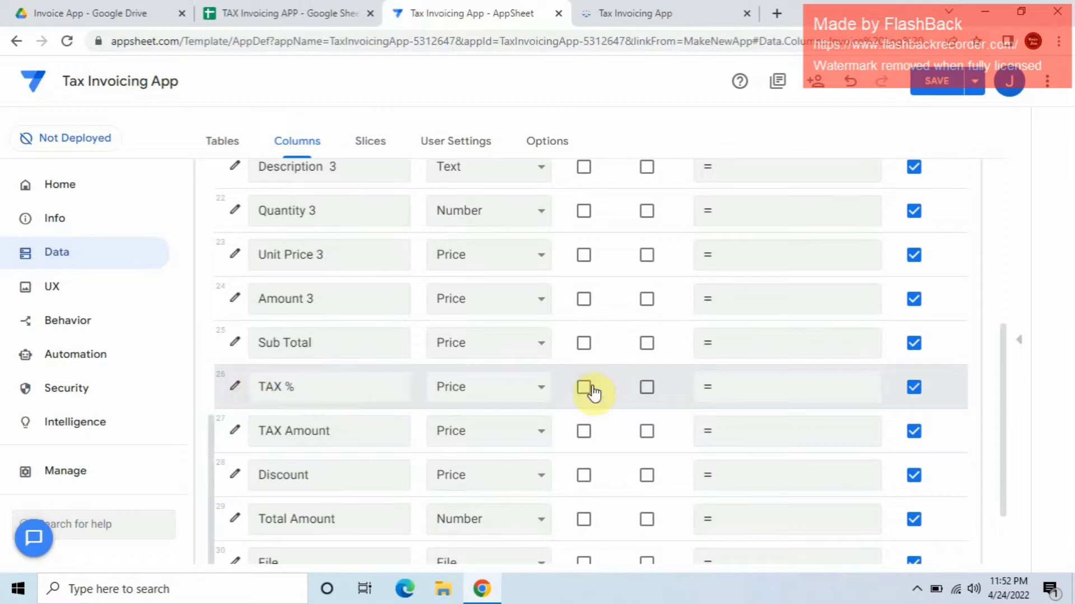
Step: Set the TAX % column type to Decimal with 3 decimal digits and turn off its thousands separator
left_click(497, 397)
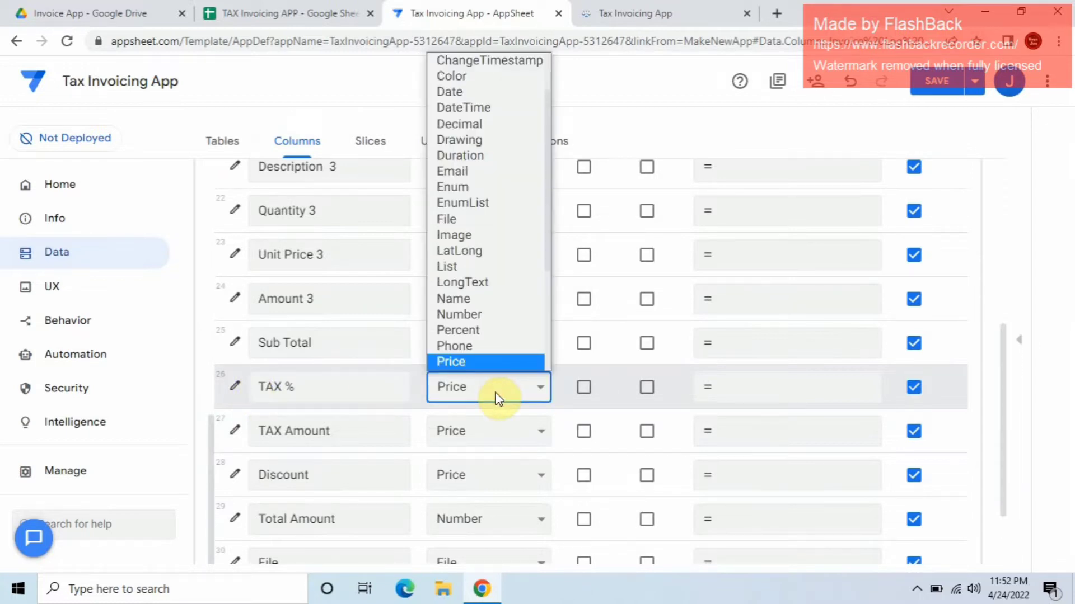
left_click(470, 123)
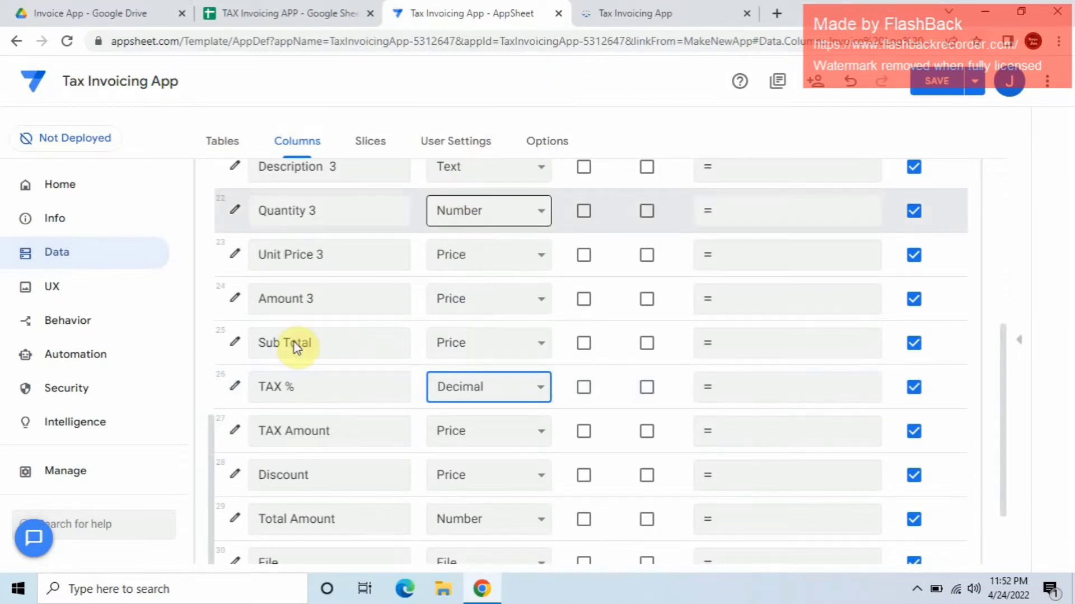
left_click(235, 386)
scroll(586, 425, "down", 3)
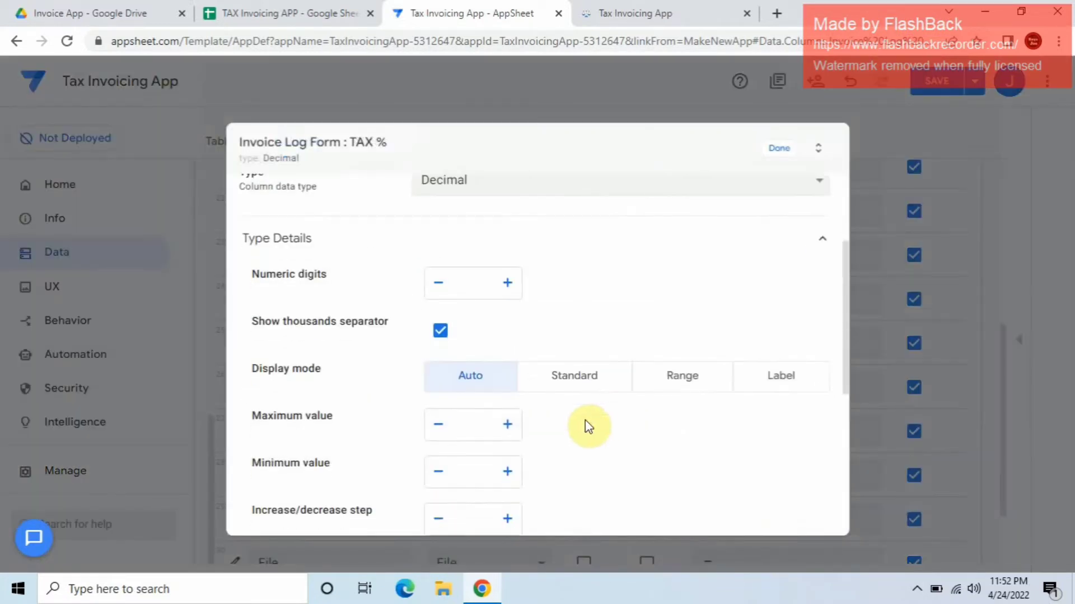
scroll(530, 467, "down", 2)
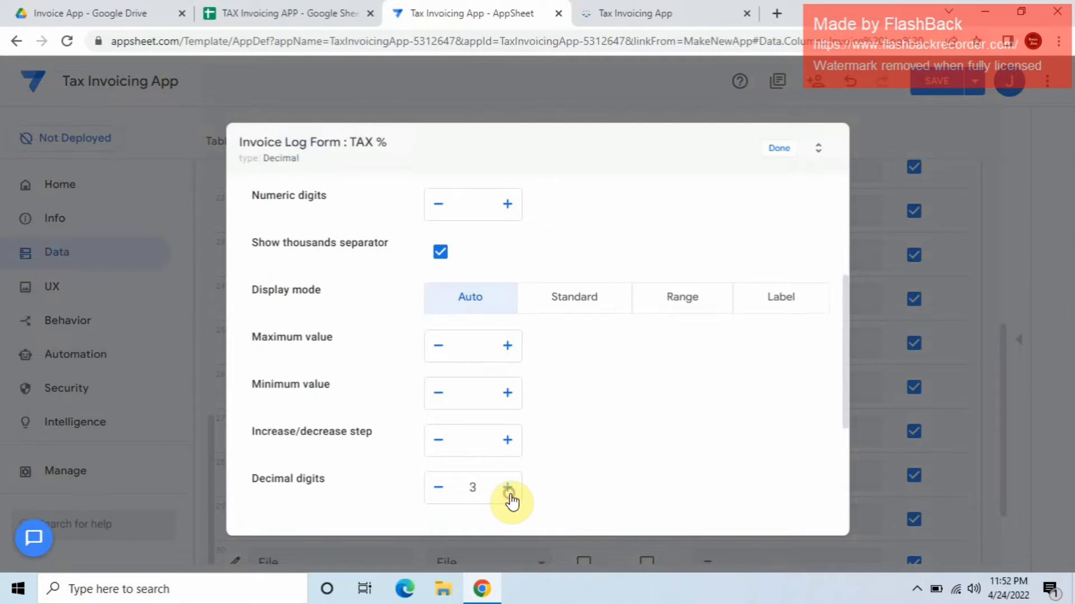
left_click(442, 256)
left_click(779, 149)
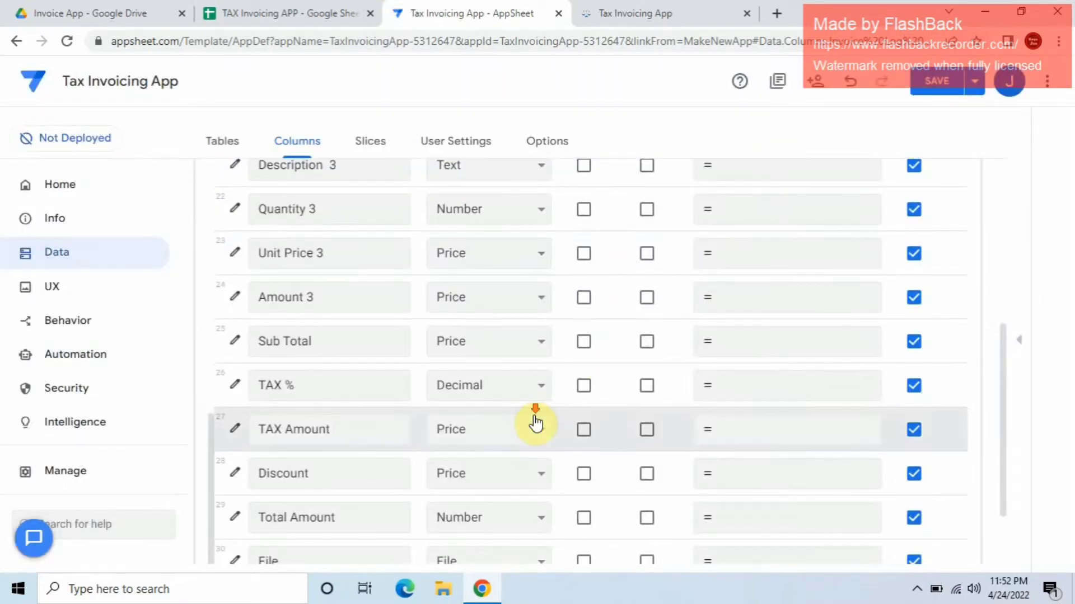
Step: Check the decimal digits and currency symbol in the TAX Amount column's settings
scroll(534, 424, "down", 2)
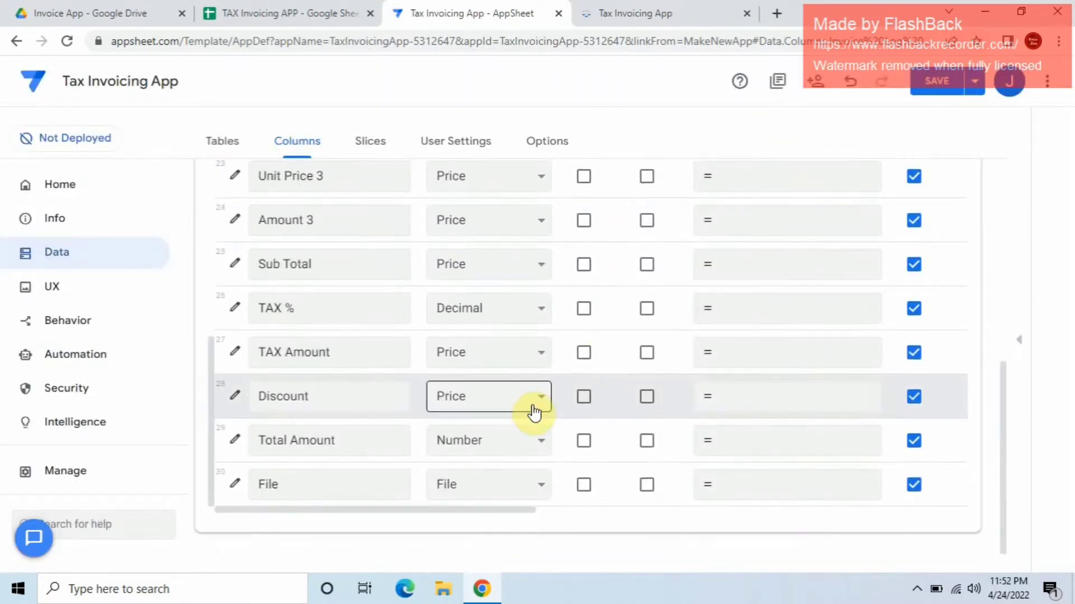
left_click(236, 352)
scroll(541, 364, "down", 5)
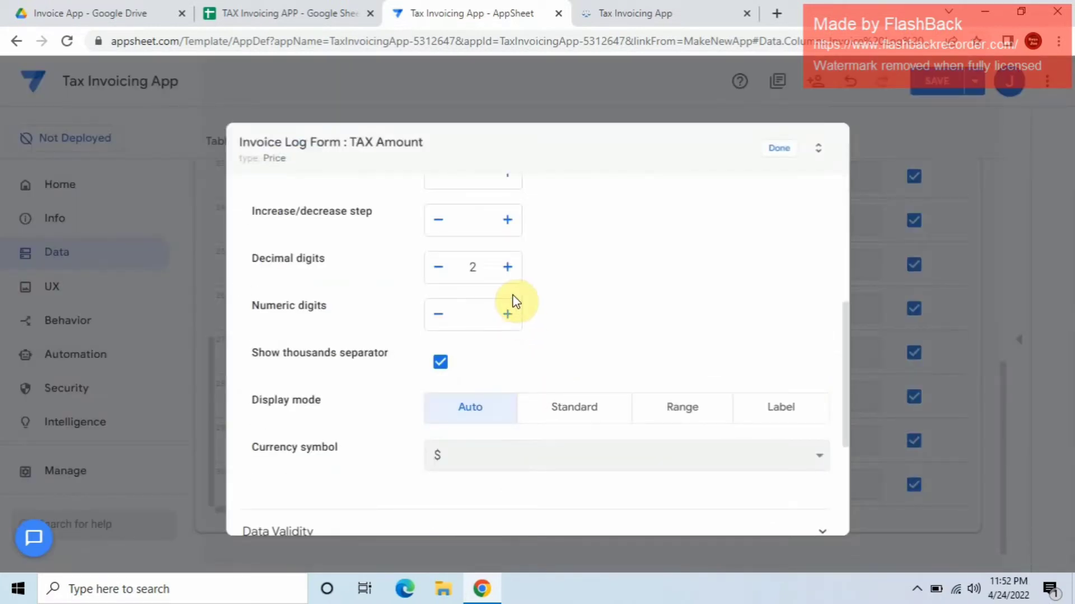
left_click(772, 151)
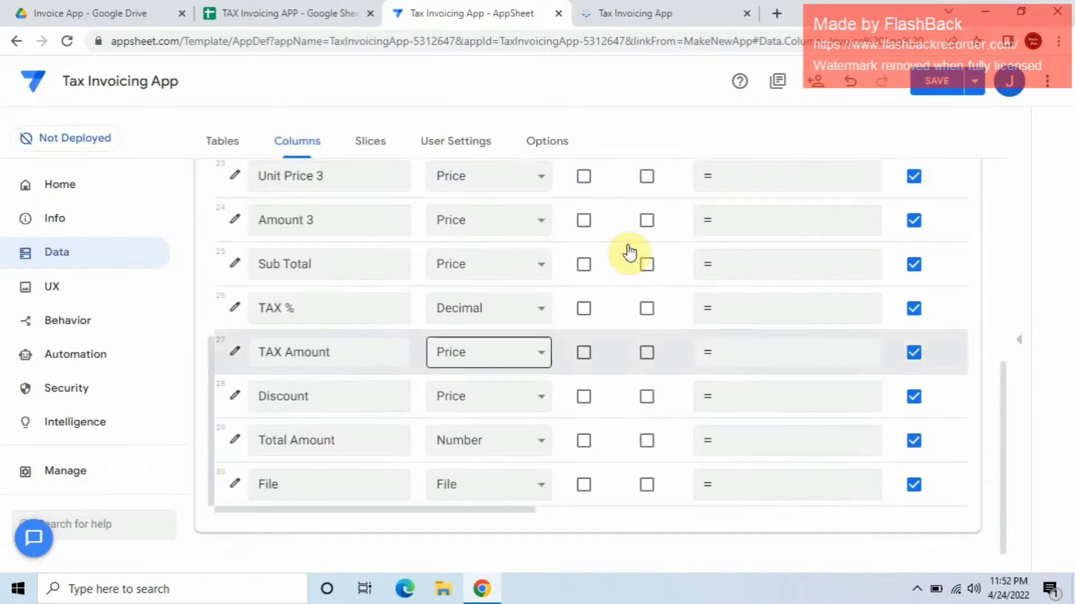
Step: Set the Total Amount column type to Price with 3 decimal digits
left_click(488, 446)
key("p")
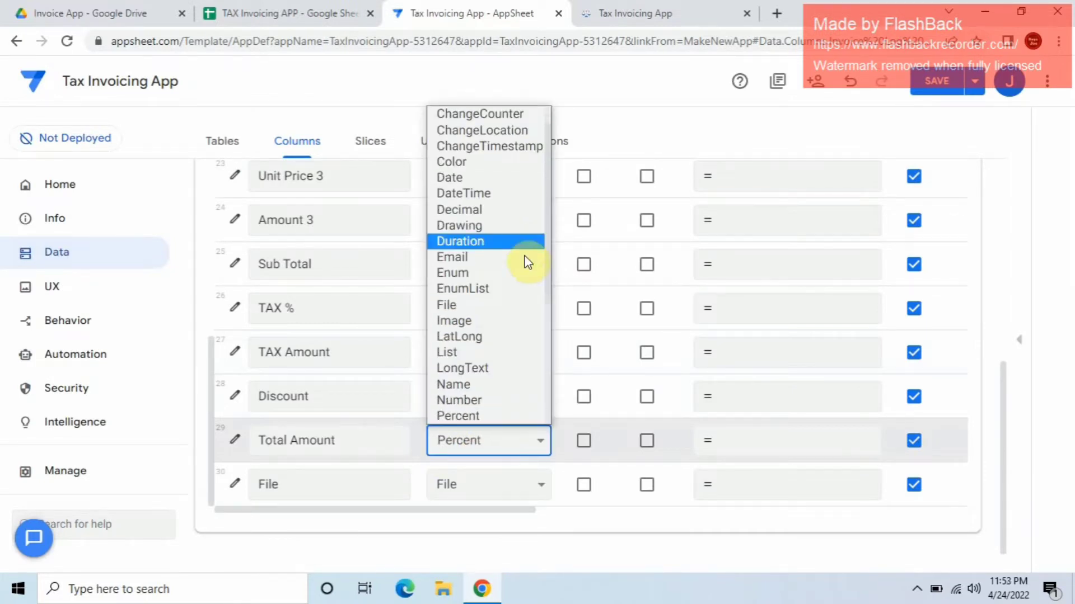
scroll(468, 363, "down", 2)
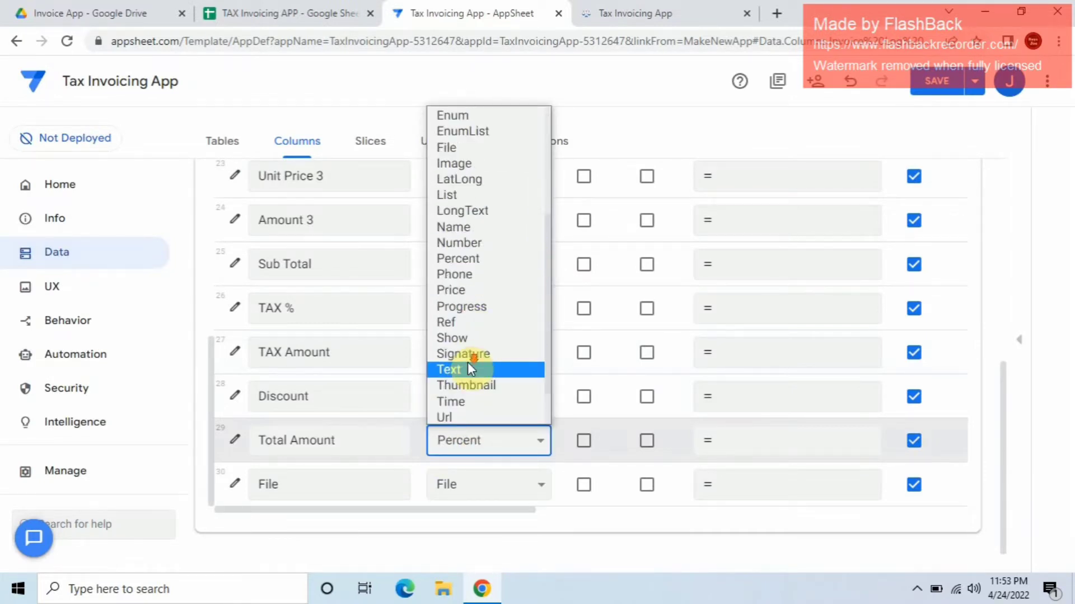
left_click(475, 291)
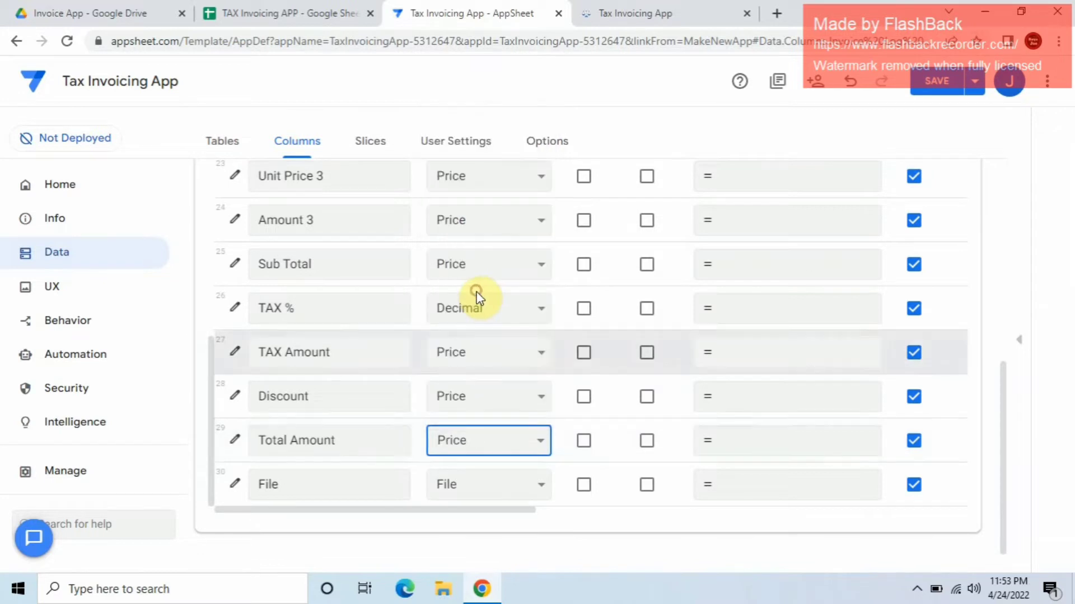
left_click(229, 445)
scroll(411, 401, "down", 4)
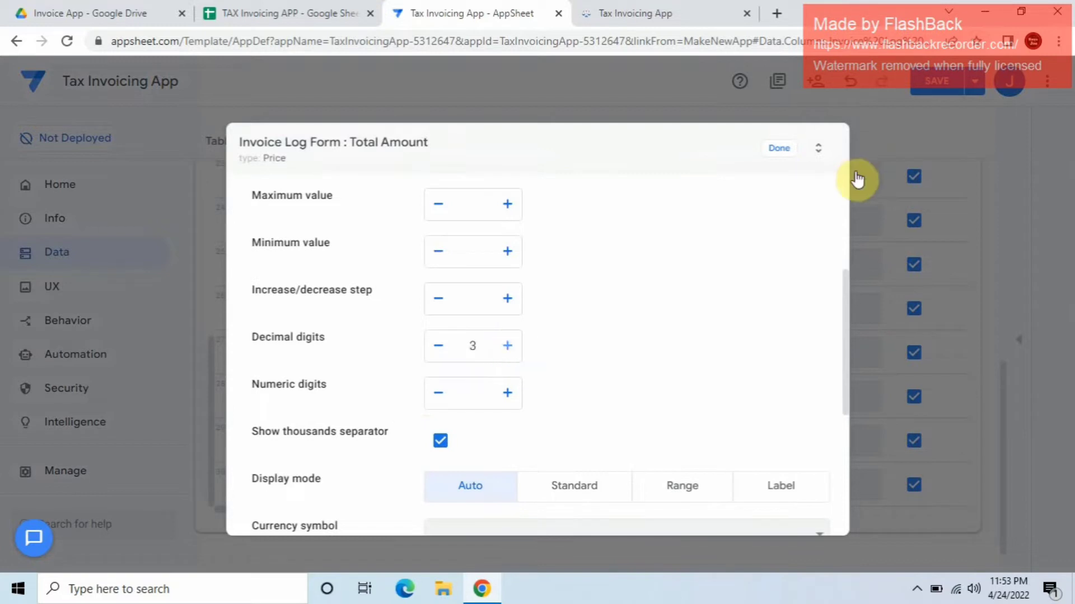
left_click(779, 162)
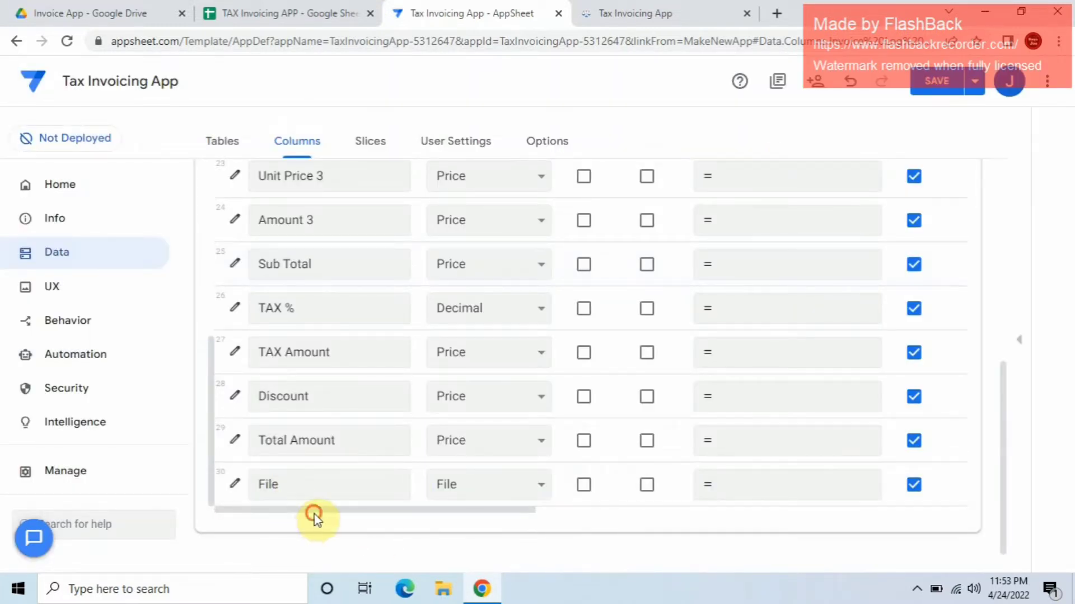
Step: Turn off the Show and Editable options for the File column
left_click_drag(360, 511, 479, 518)
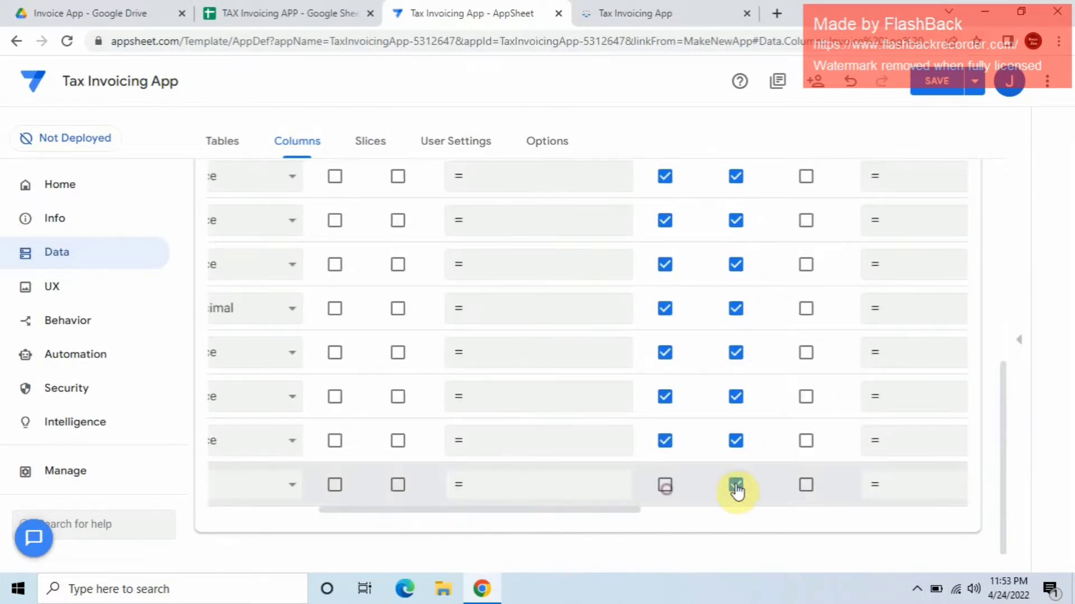
Step: Review the types and the Show, Editable, Require and initial value settings of the Invoice Log Form columns
scroll(795, 475, "up", 6)
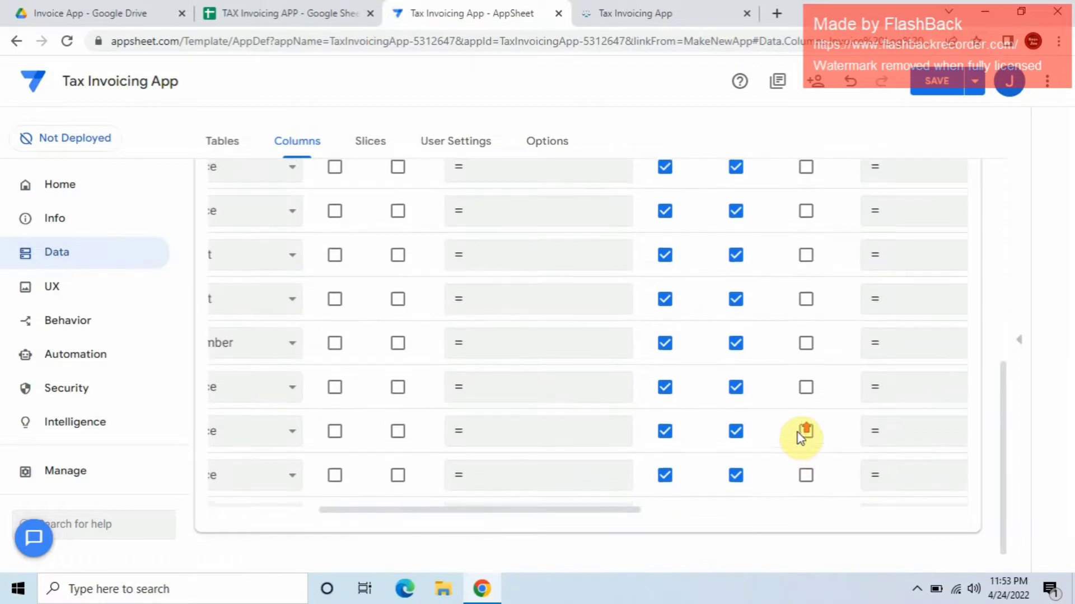
scroll(756, 363, "up", 5)
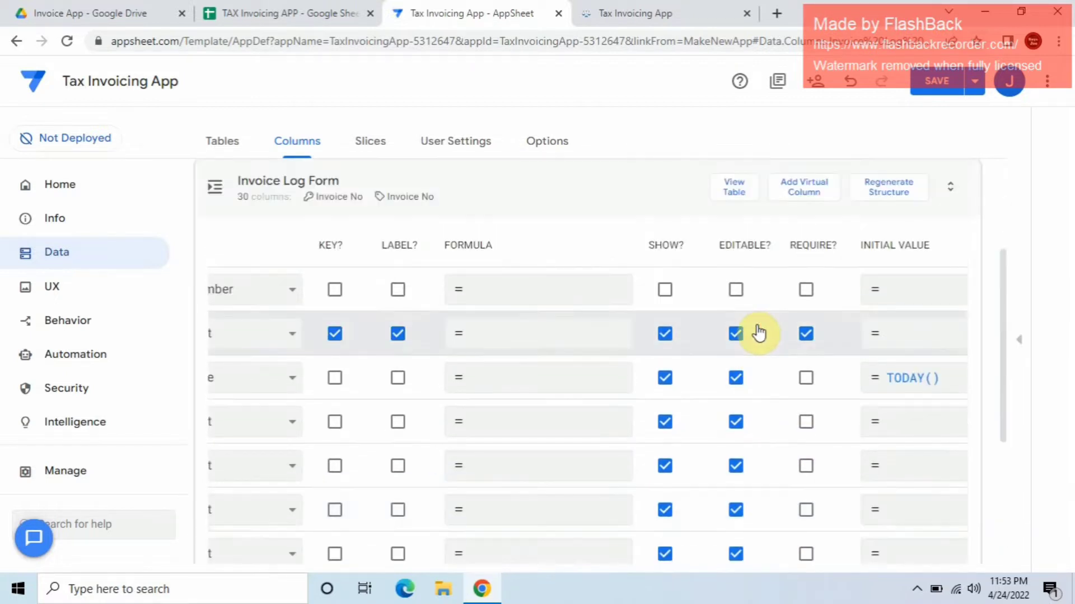
scroll(800, 392, "down", 2)
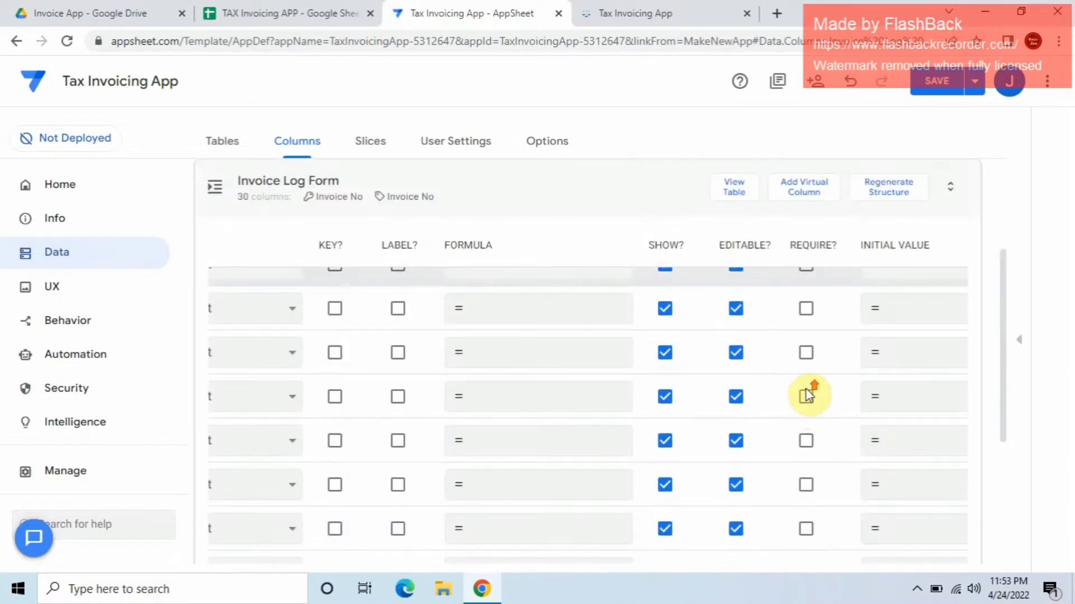
scroll(808, 395, "up", 3)
scroll(801, 415, "down", 5)
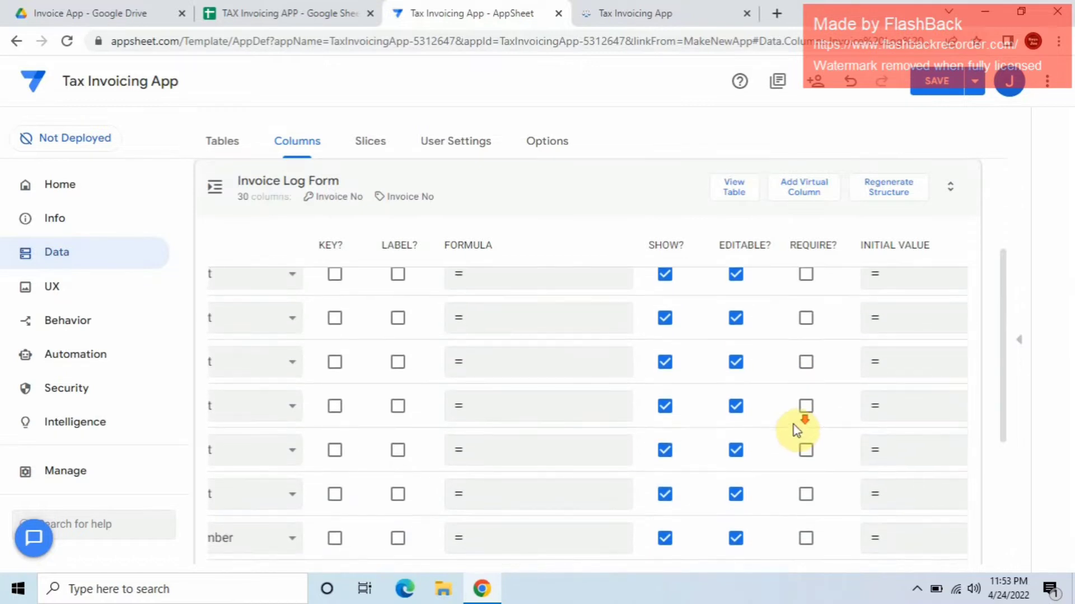
scroll(796, 431, "down", 8)
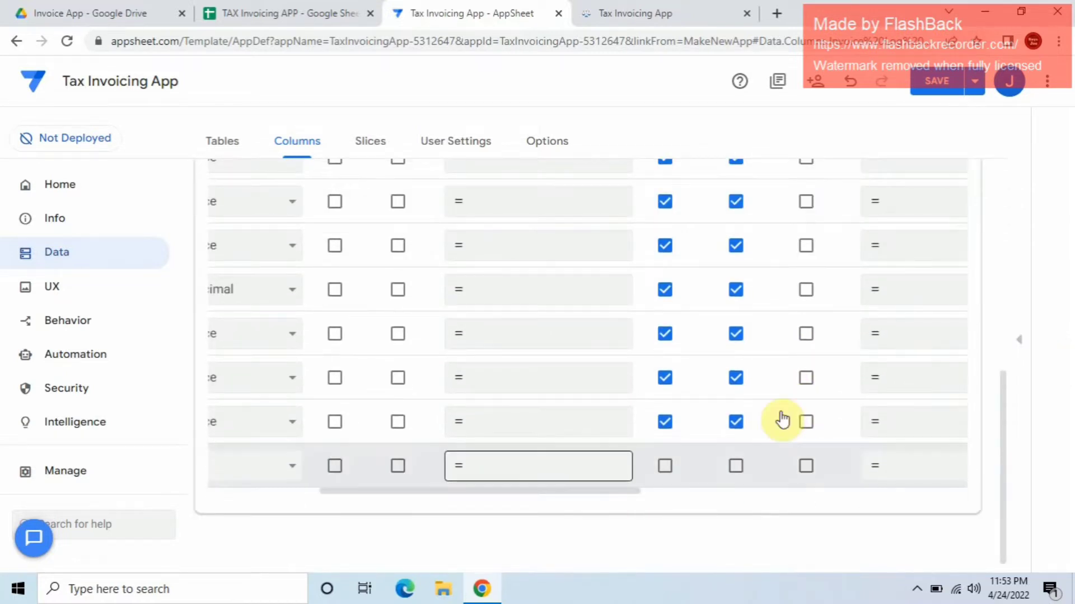
left_click_drag(556, 492, 331, 504)
scroll(430, 420, "up", 2)
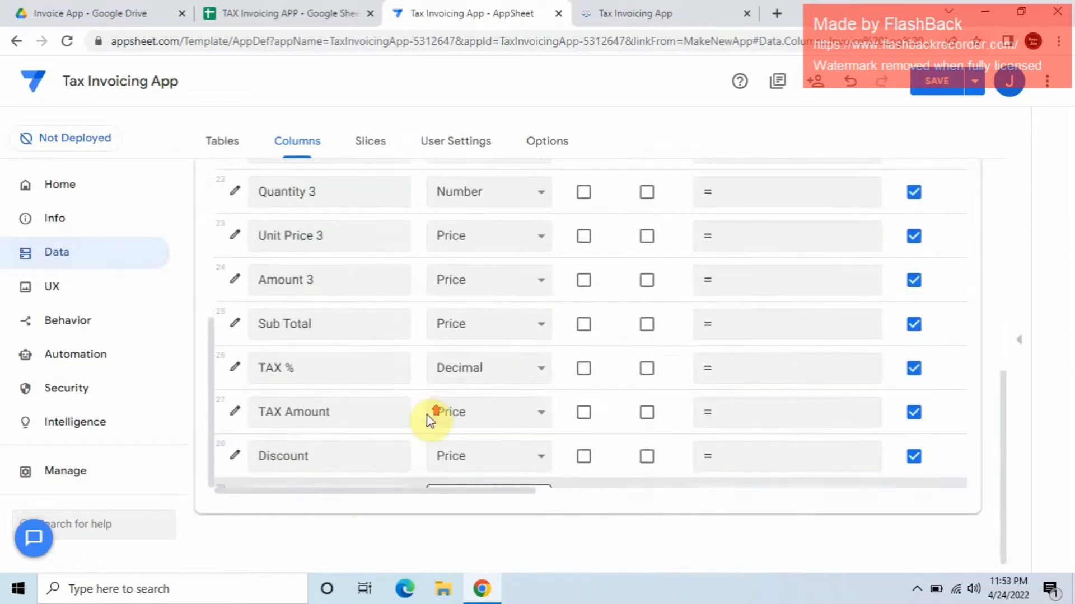
scroll(431, 417, "up", 14)
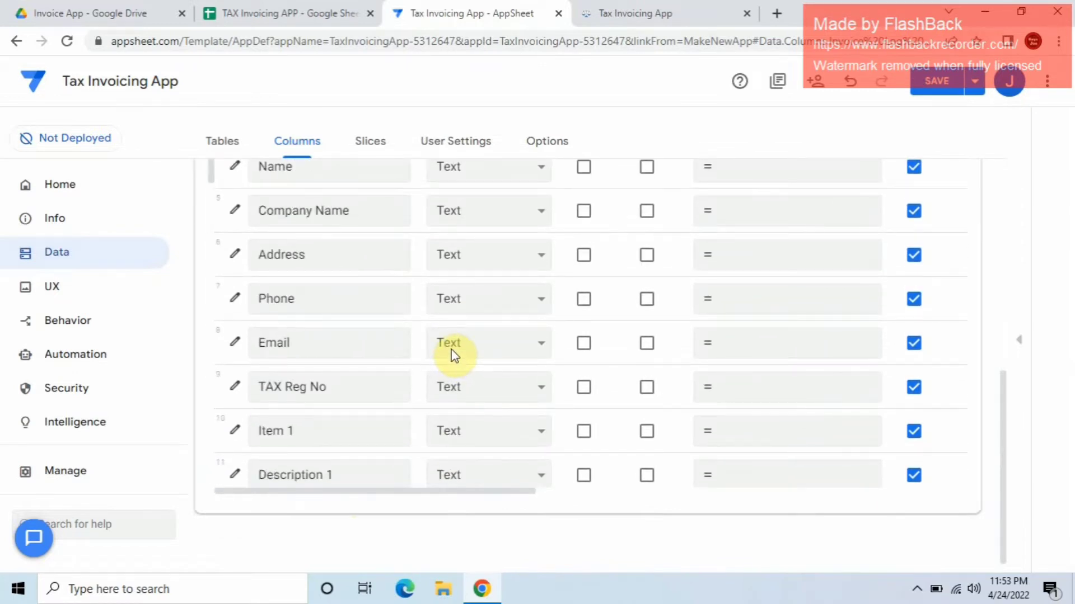
scroll(451, 350, "down", 5)
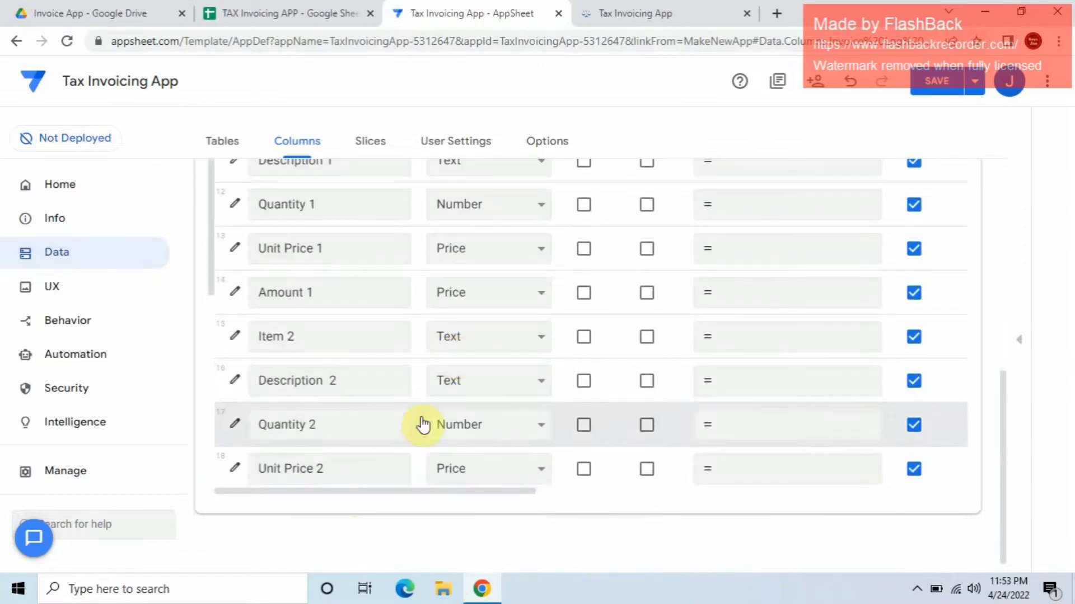
scroll(572, 330, "up", 4)
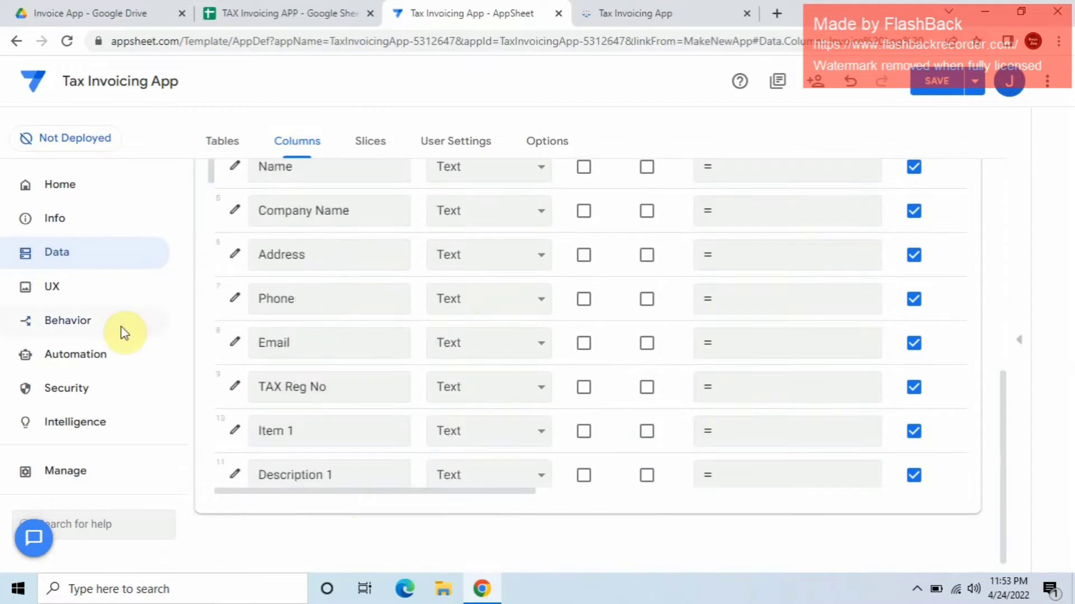
Step: Create a table view named Invoice Log Form that displays the Invoice Log Form data
left_click(88, 291)
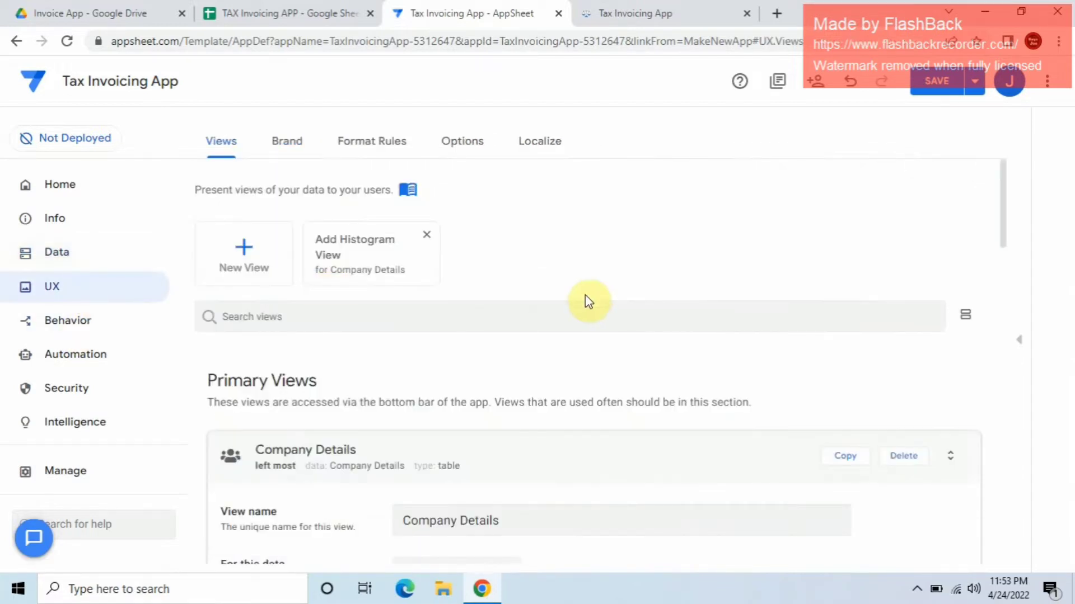
left_click(648, 462)
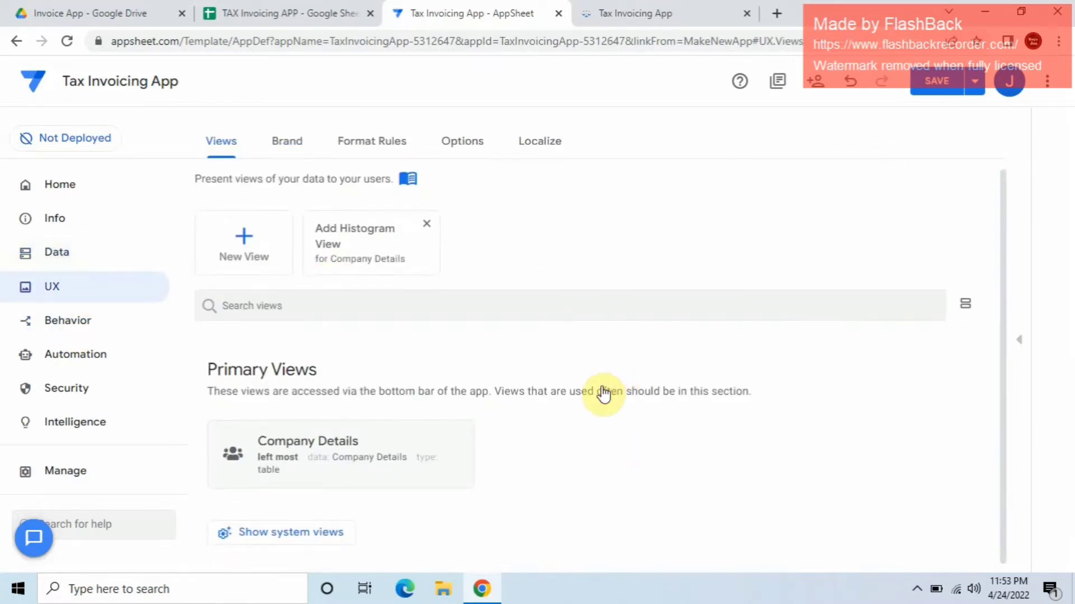
left_click(239, 247)
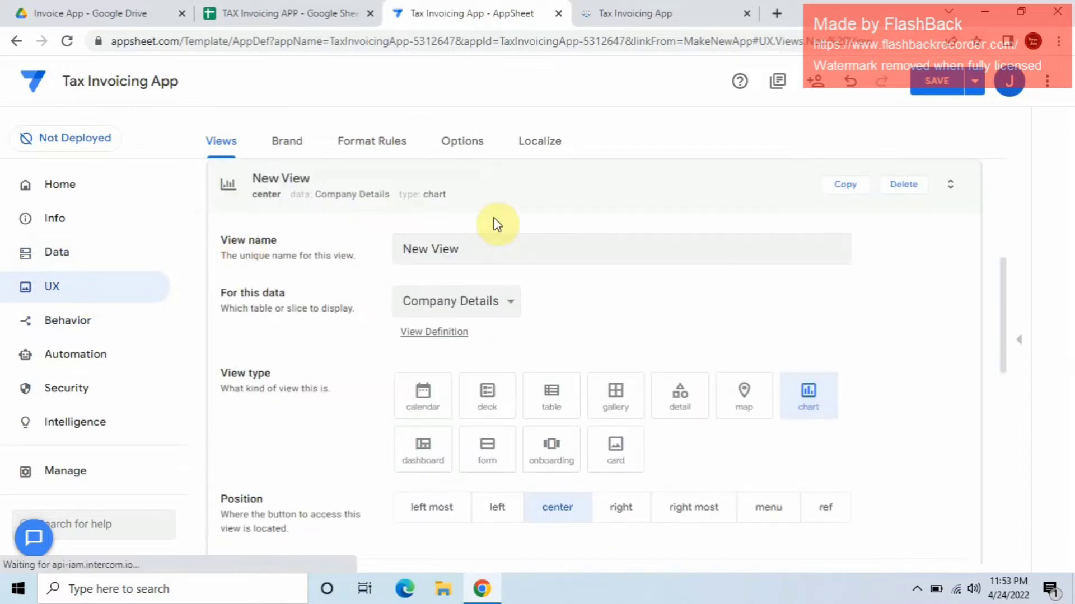
left_click(492, 302)
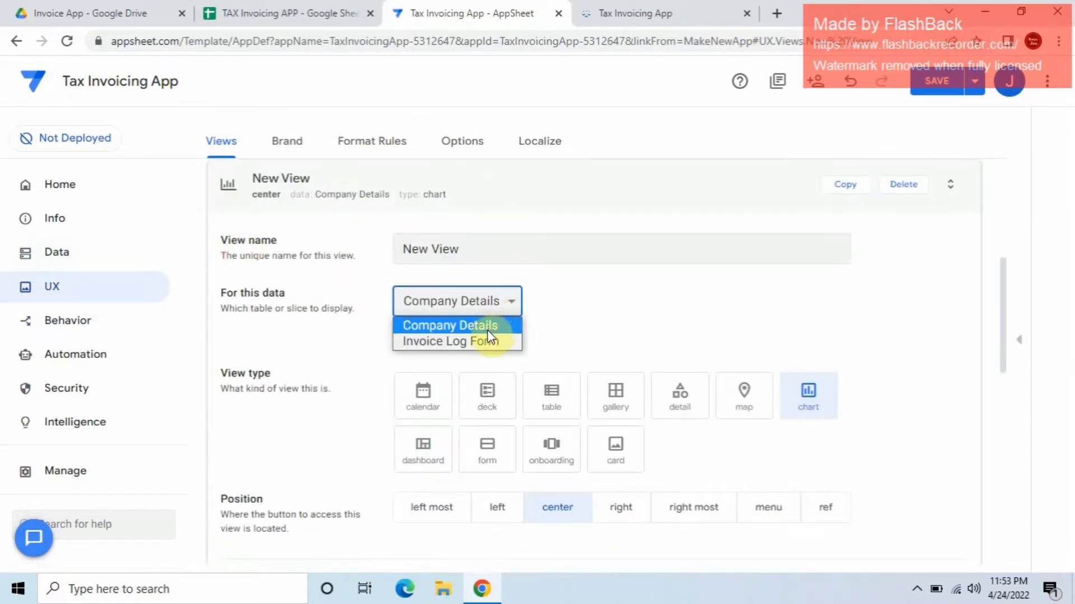
left_click(486, 338)
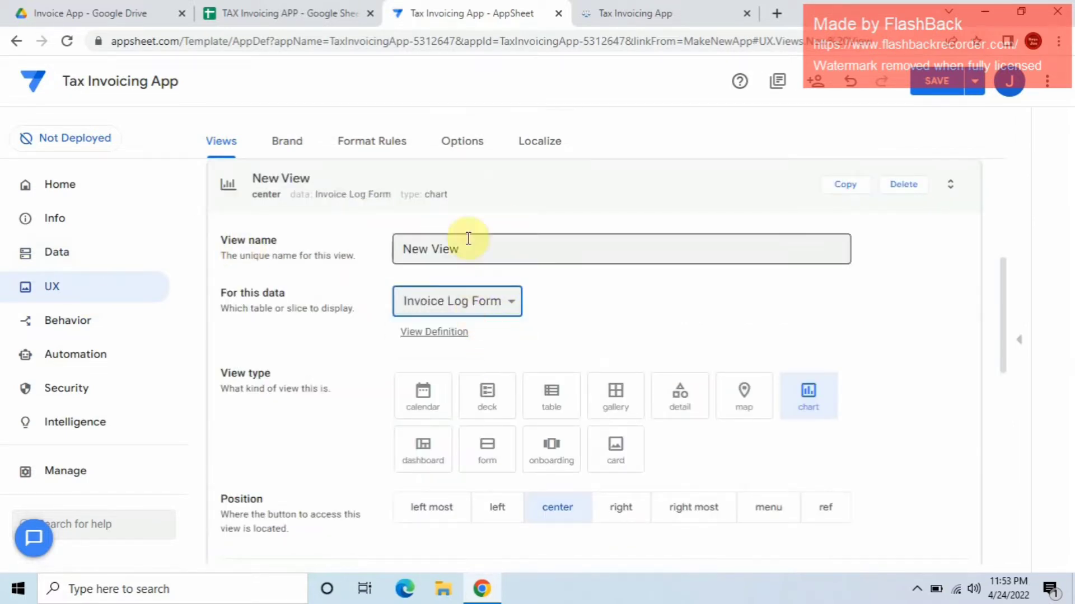
triple_click(488, 246)
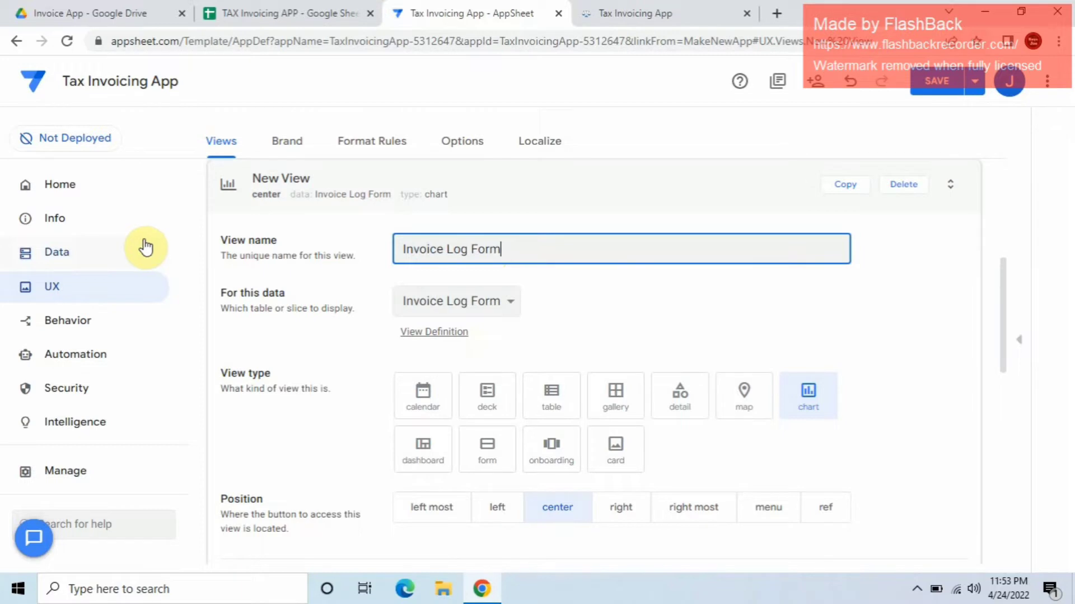
left_click(553, 407)
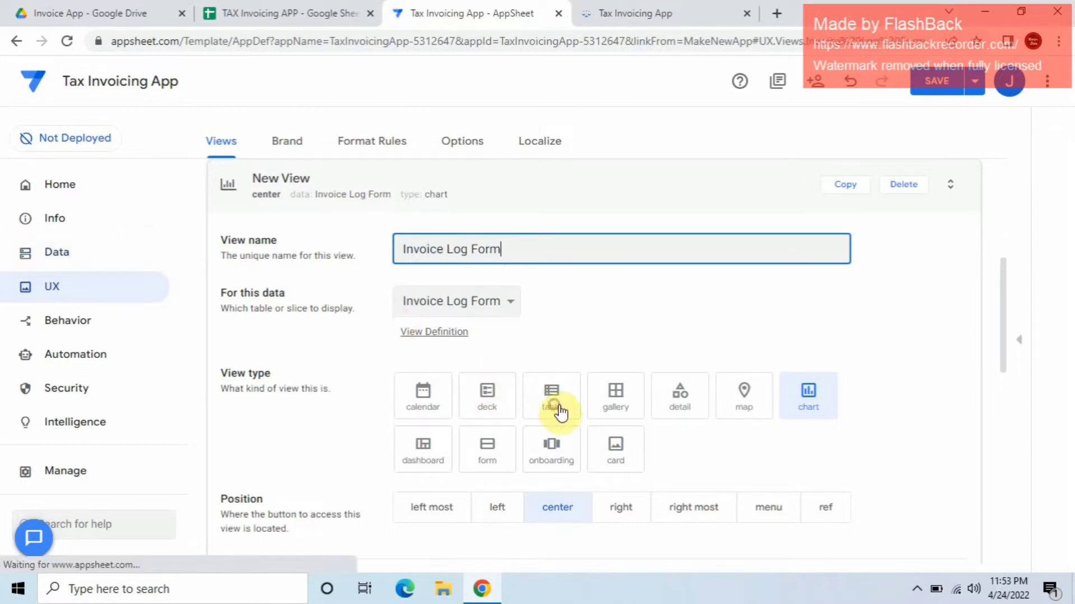
Step: Set the Invoice Log Form view's group aggregate to NONE
scroll(555, 412, "down", 2)
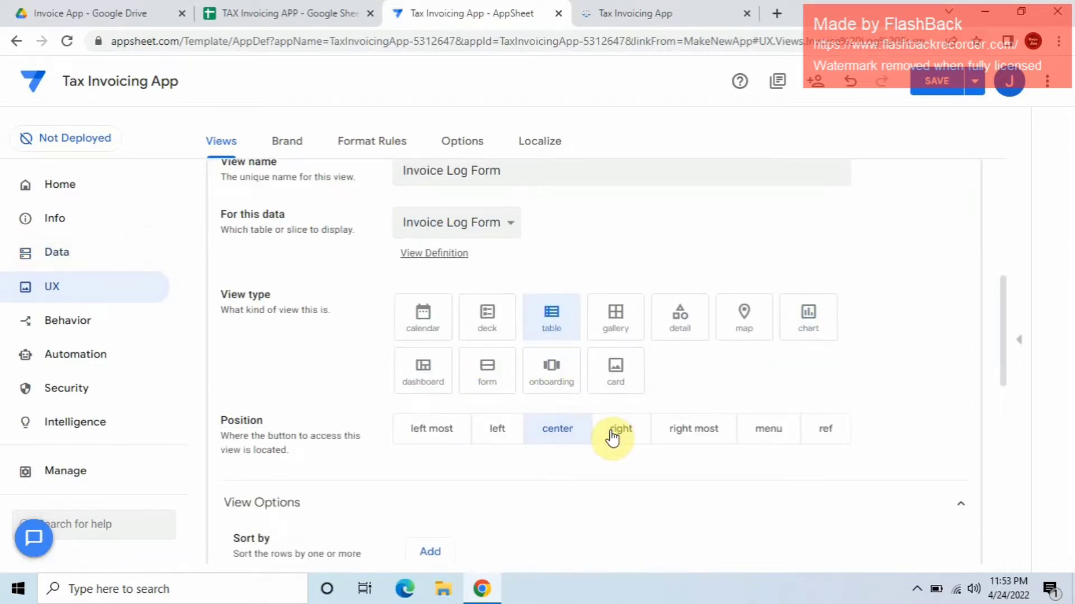
scroll(612, 437, "down", 3)
scroll(554, 465, "down", 1)
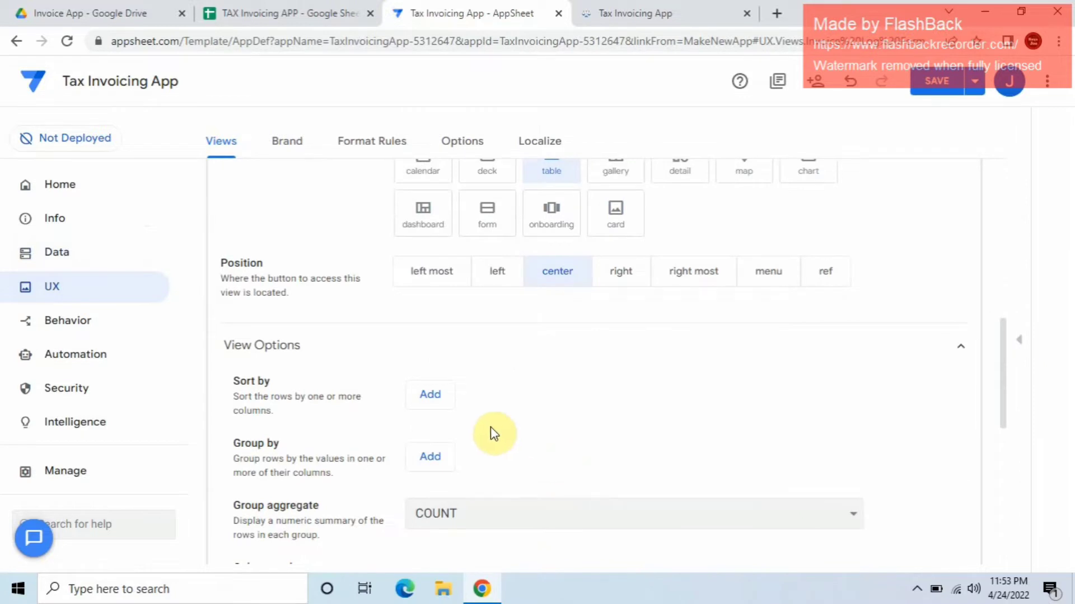
scroll(526, 427, "down", 3)
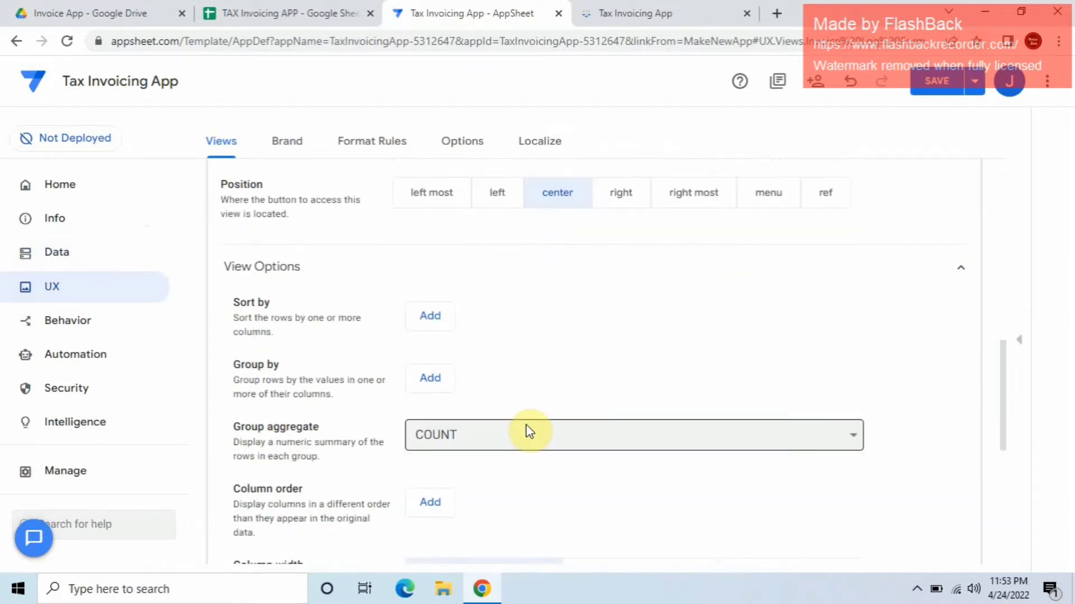
left_click(529, 432)
left_click(477, 110)
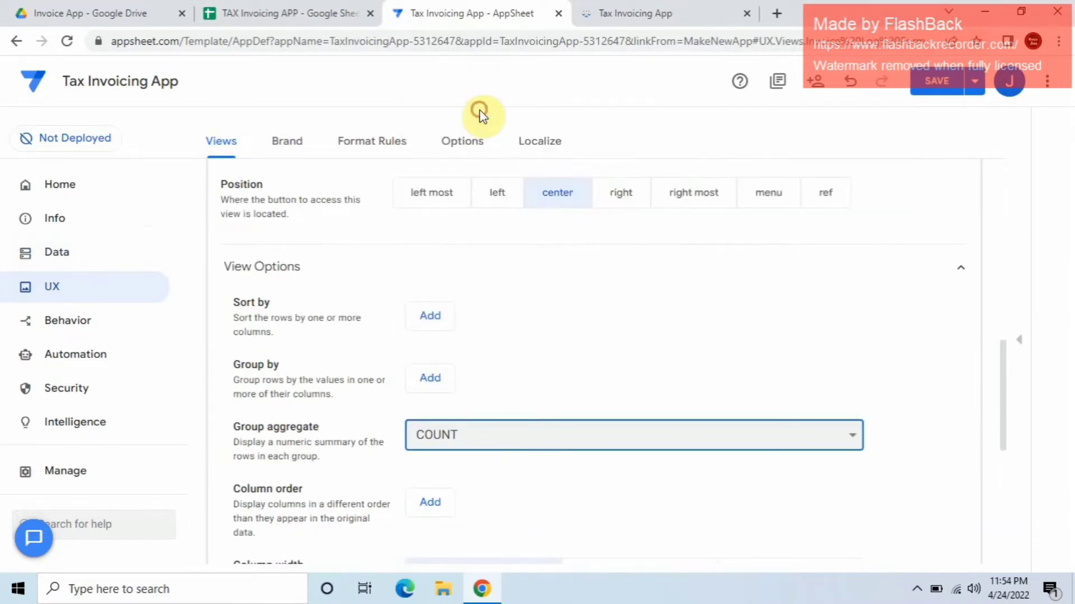
Step: Add **all other columns** to the Invoice Log Form view's column order
scroll(516, 269, "down", 5)
left_click(431, 345)
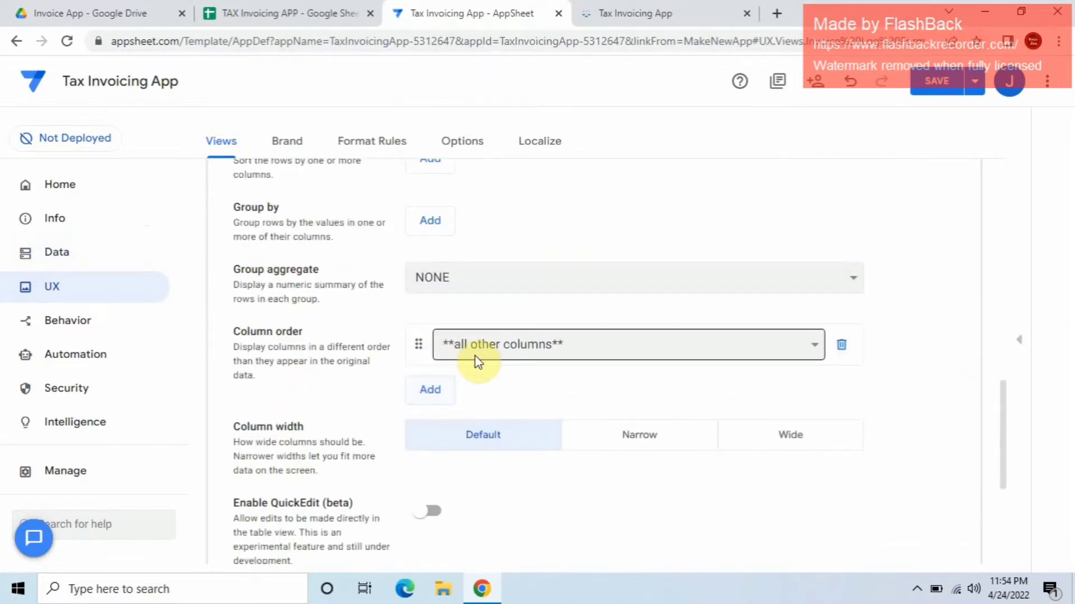
scroll(686, 380, "down", 3)
scroll(680, 385, "down", 3)
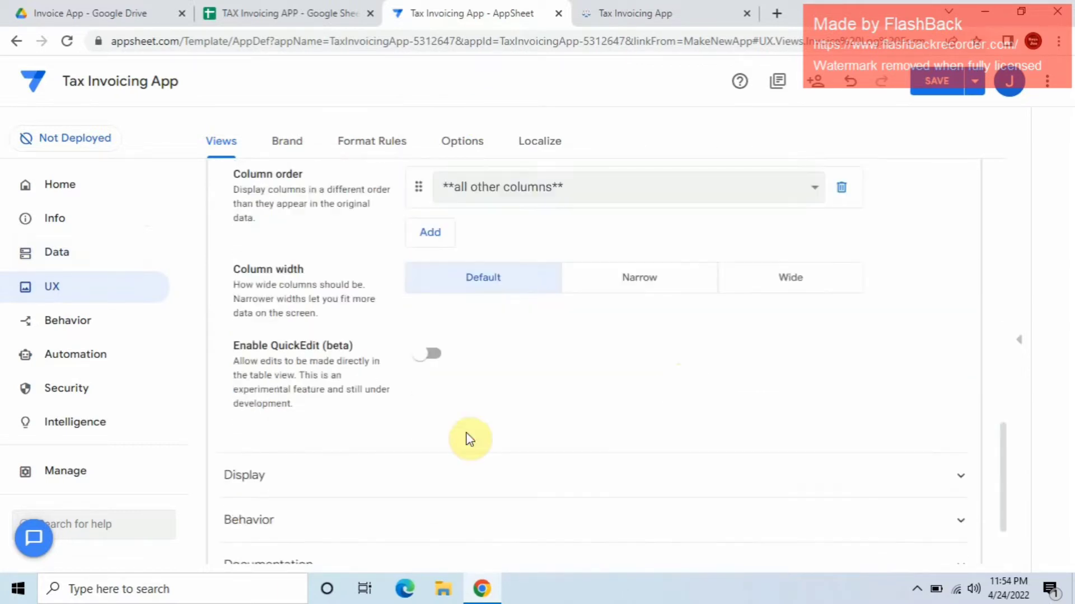
Step: Search the display icons for "vat" and assign the outlined paper-roll icon to the Invoice Log Form view
left_click(492, 486)
scroll(516, 473, "down", 5)
left_click(523, 370)
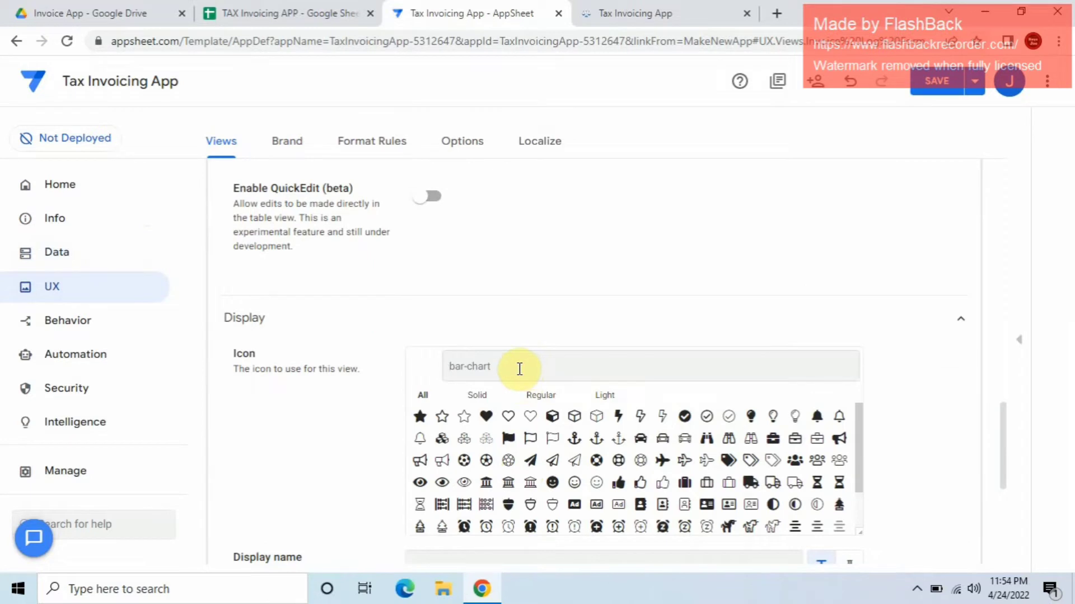
type("ta")
type("x")
type("vat")
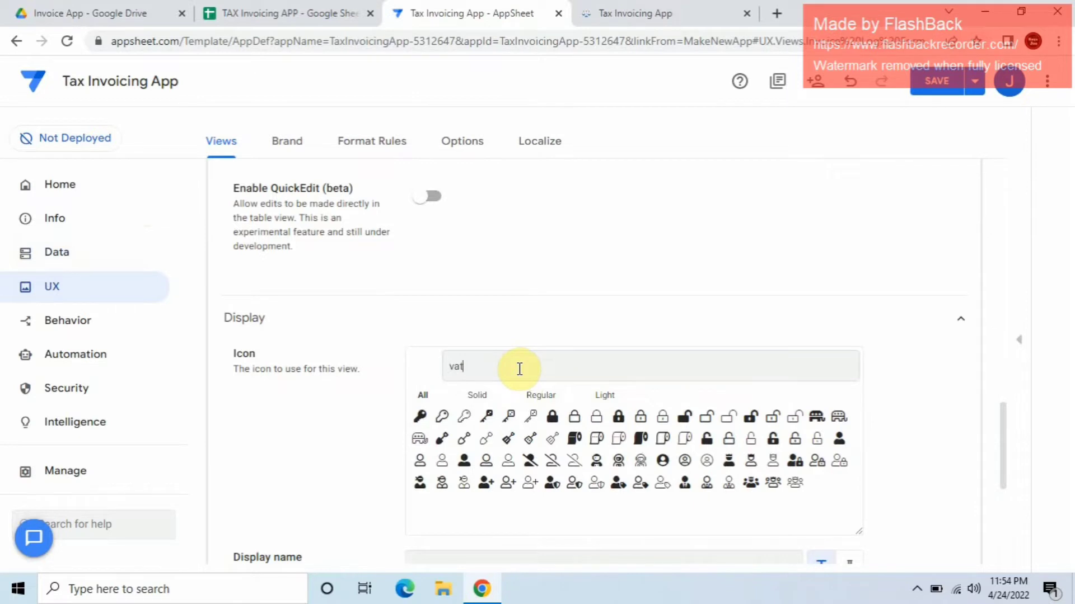
left_click(596, 445)
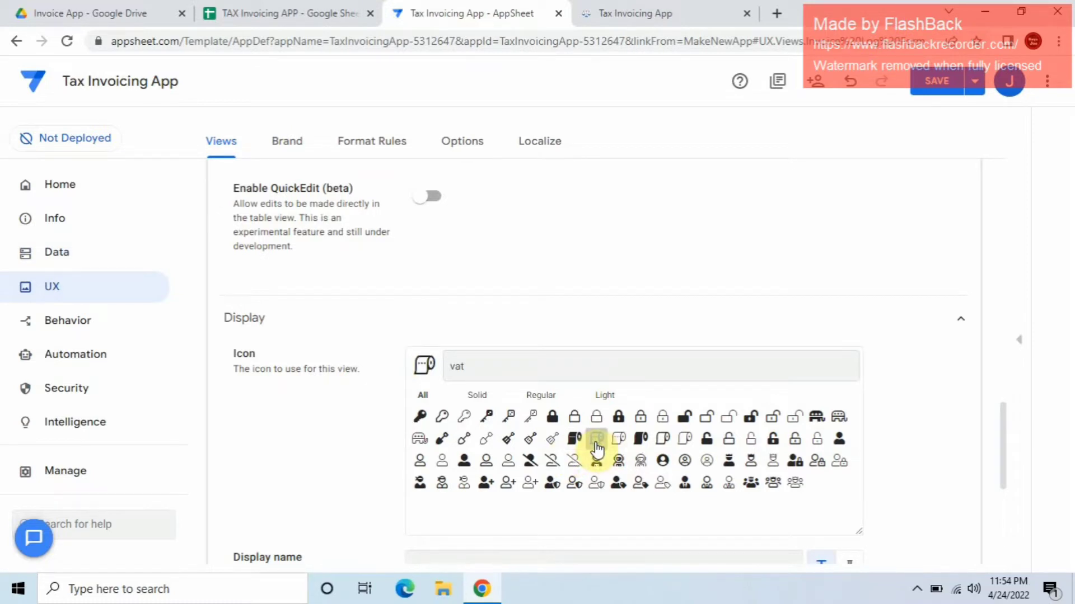
scroll(713, 392, "down", 1)
scroll(711, 389, "down", 3)
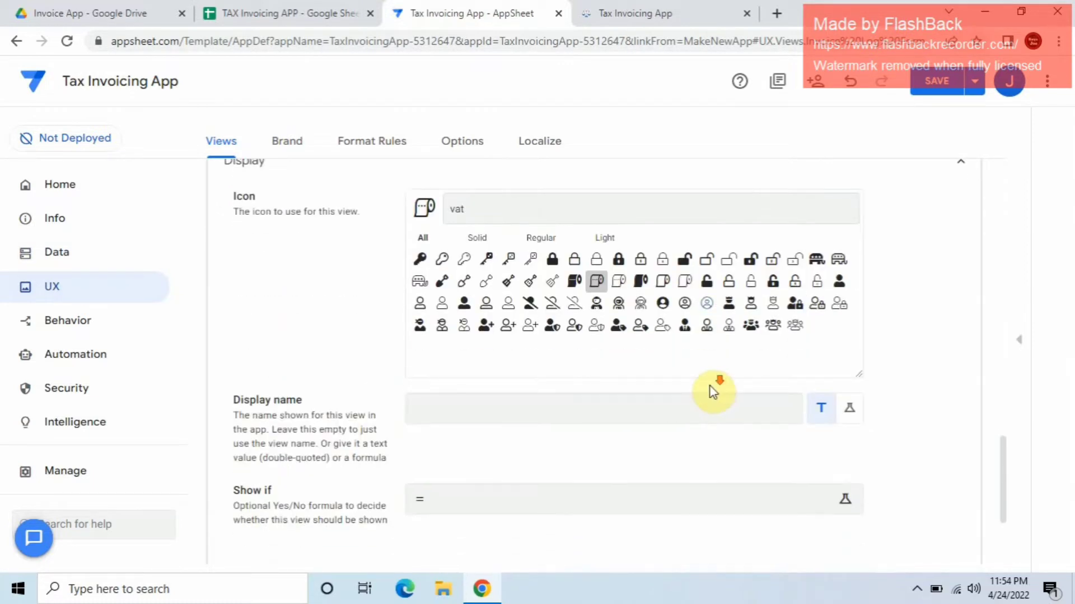
Step: Add the suggested Invoice No table to the app's data and make it Read-Only
scroll(713, 387, "up", 7)
scroll(712, 385, "up", 7)
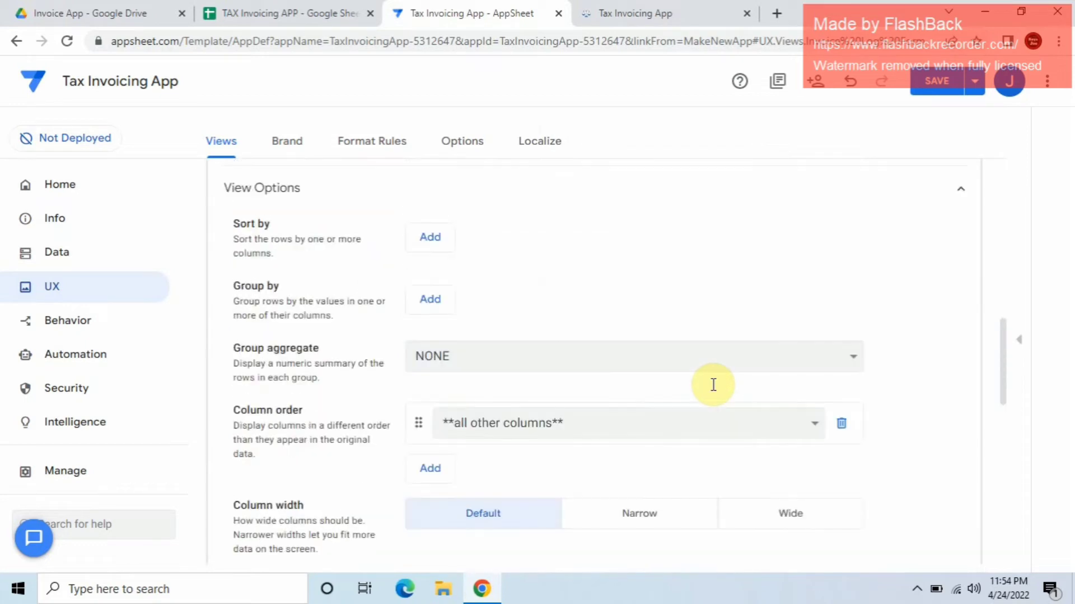
scroll(715, 391, "up", 5)
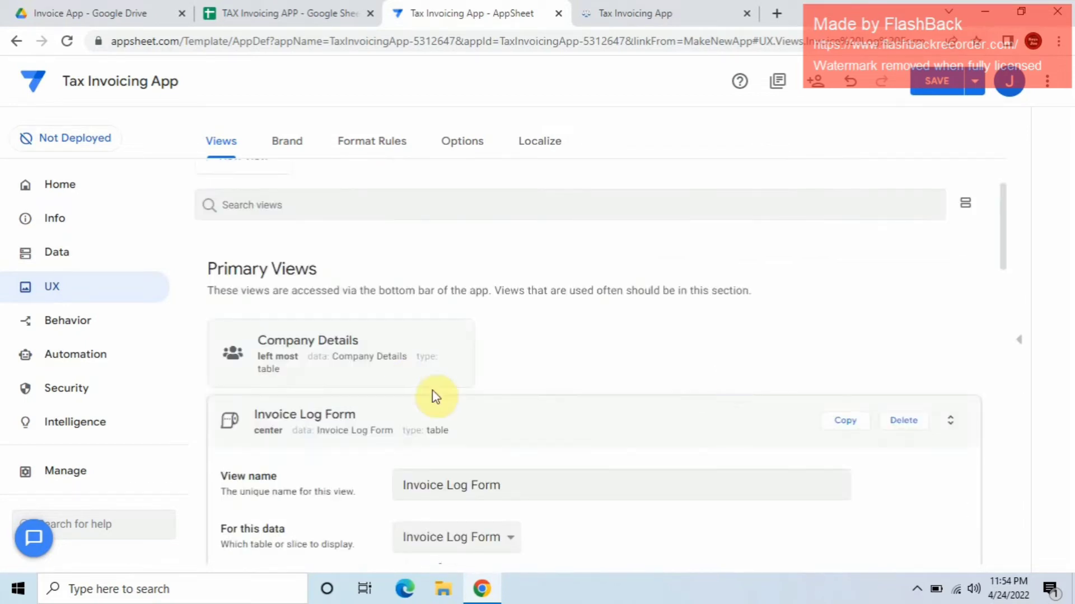
left_click(54, 268)
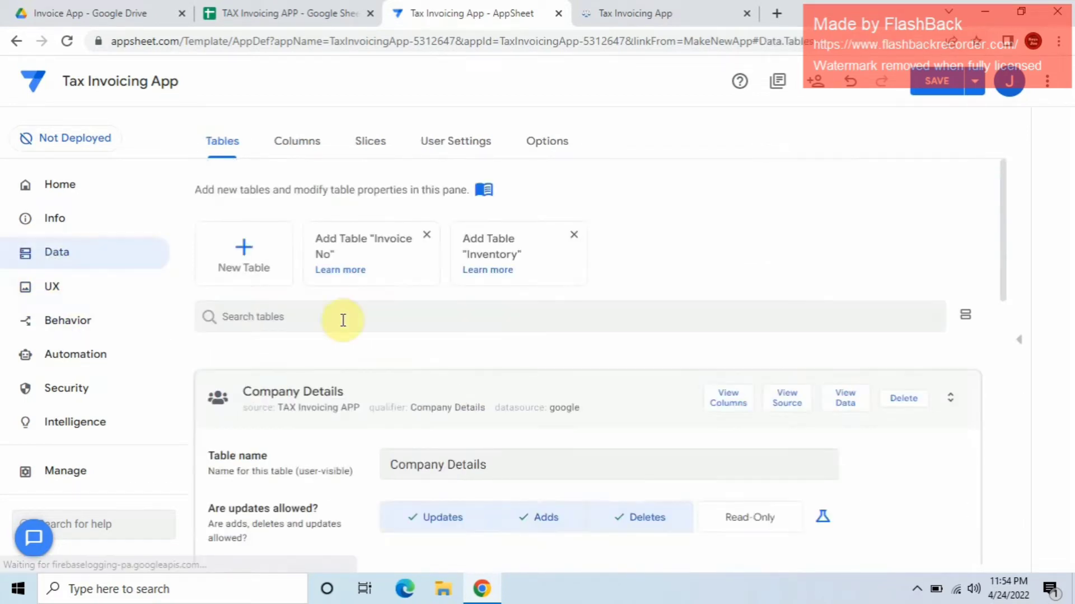
left_click(606, 398)
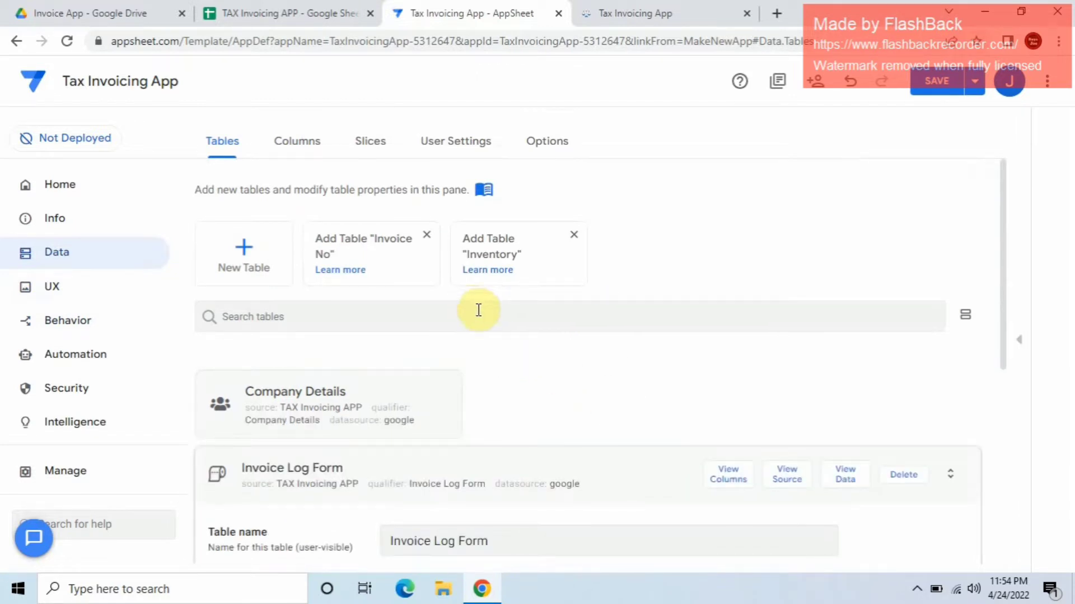
left_click(392, 268)
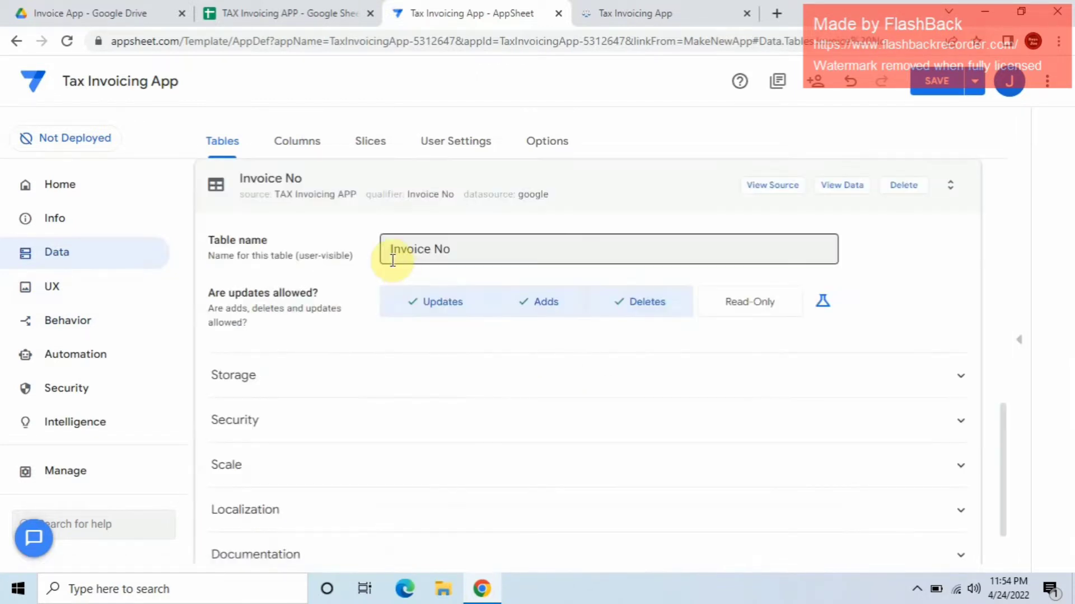
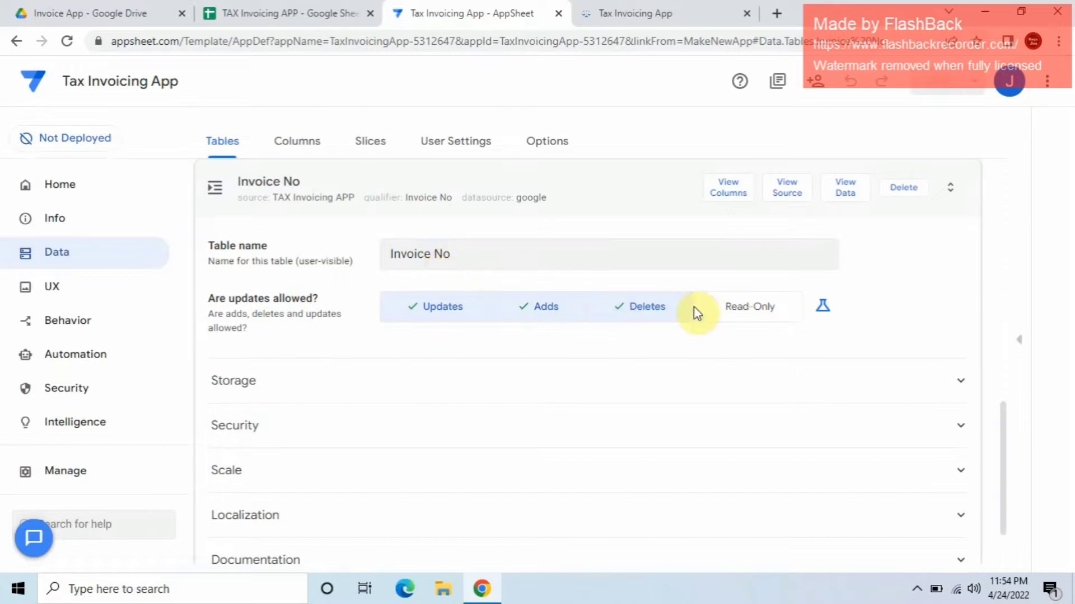
left_click(751, 307)
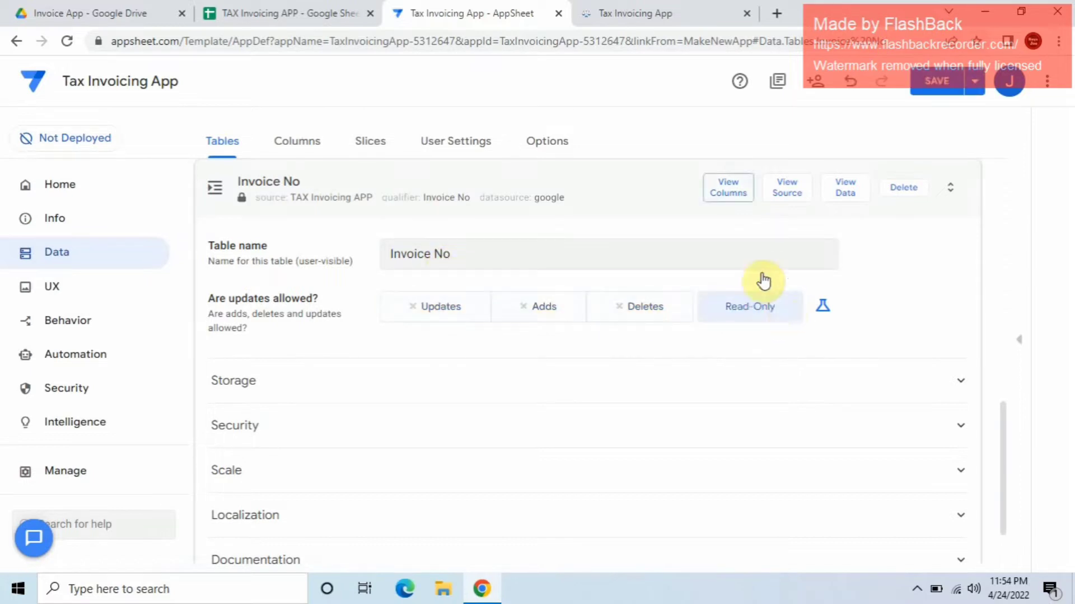
Step: Check the Invoice No table's columns, and set the Invoice No column's type to Number in the Invoice Log Form table
left_click(729, 188)
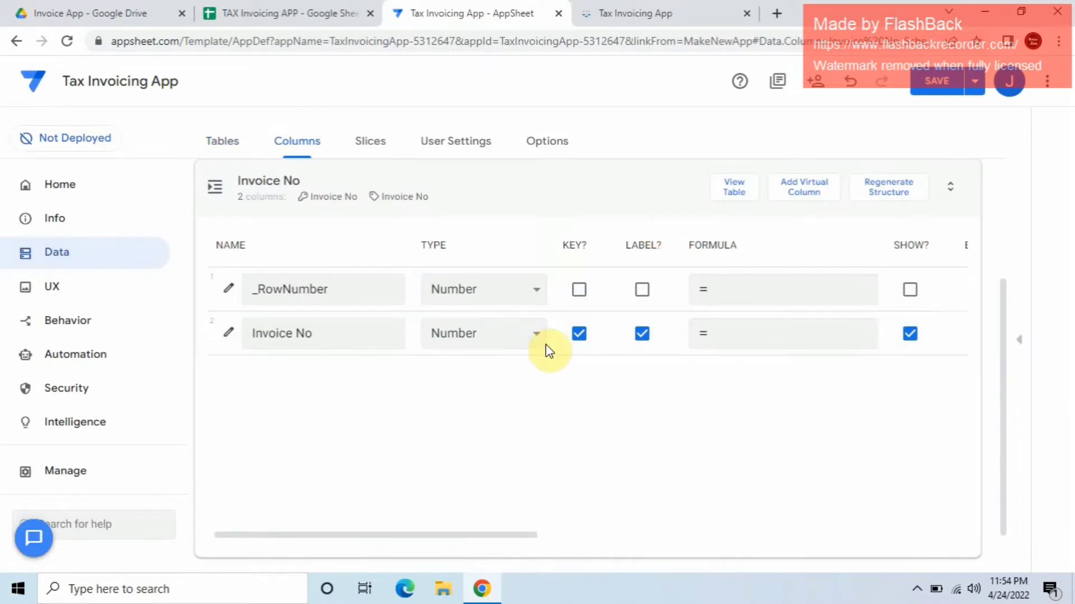
left_click(634, 186)
left_click(520, 305)
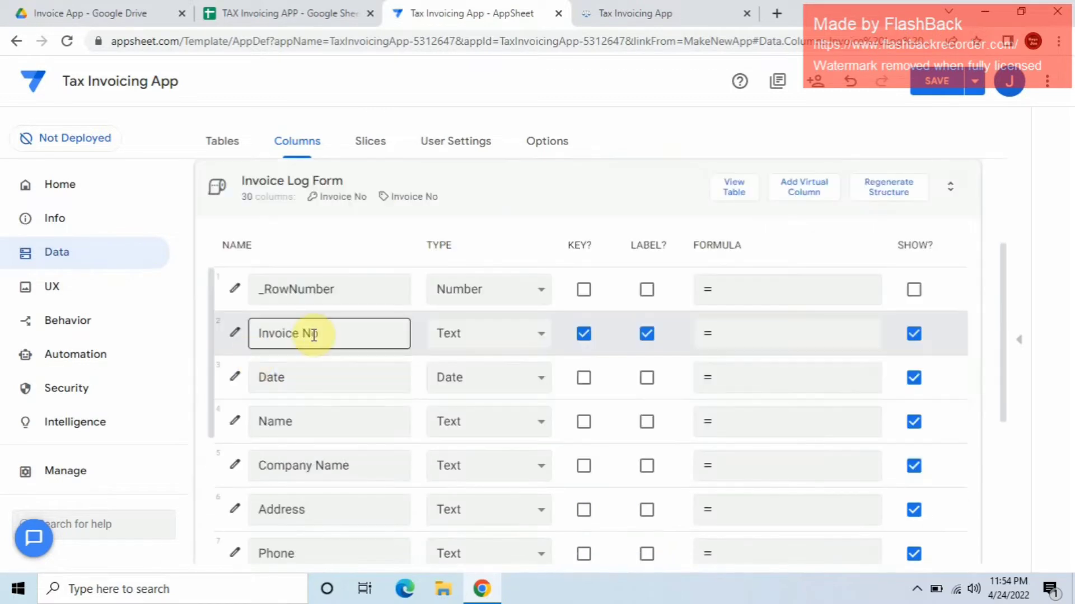
left_click(541, 341)
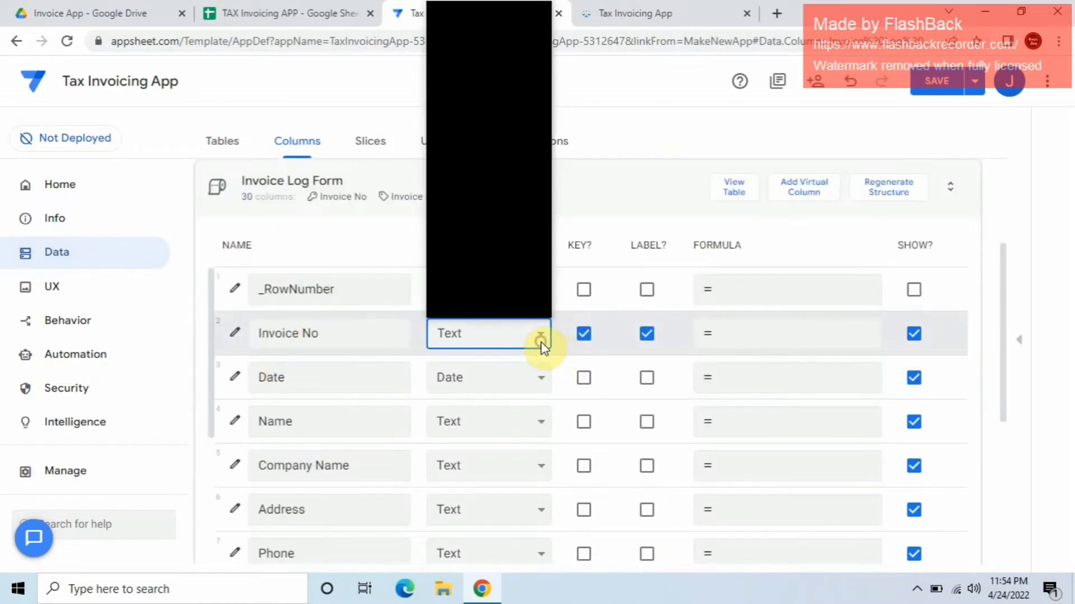
key("n")
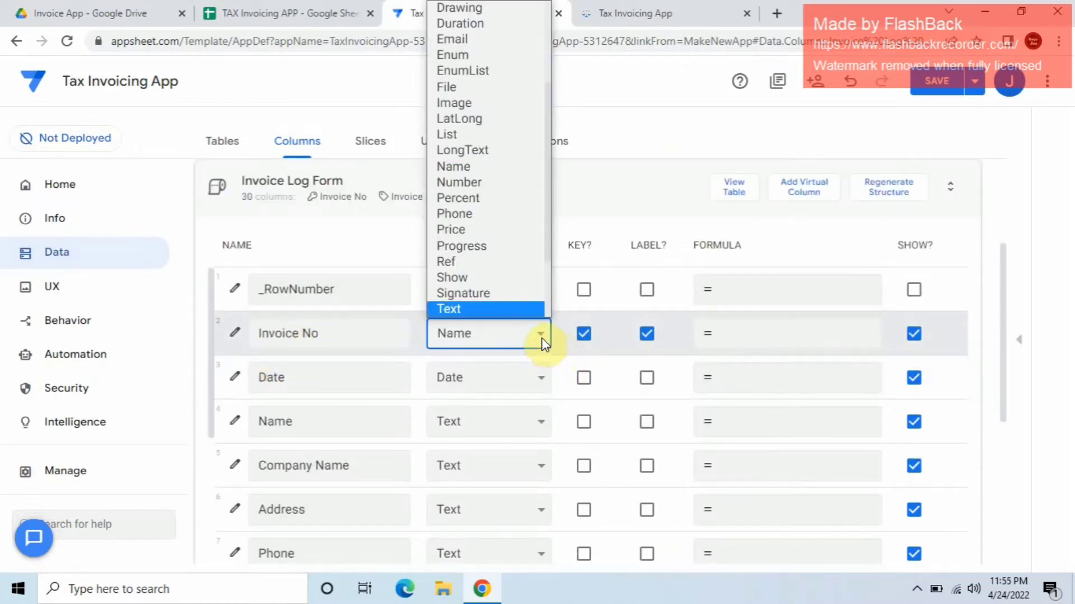
left_click(491, 183)
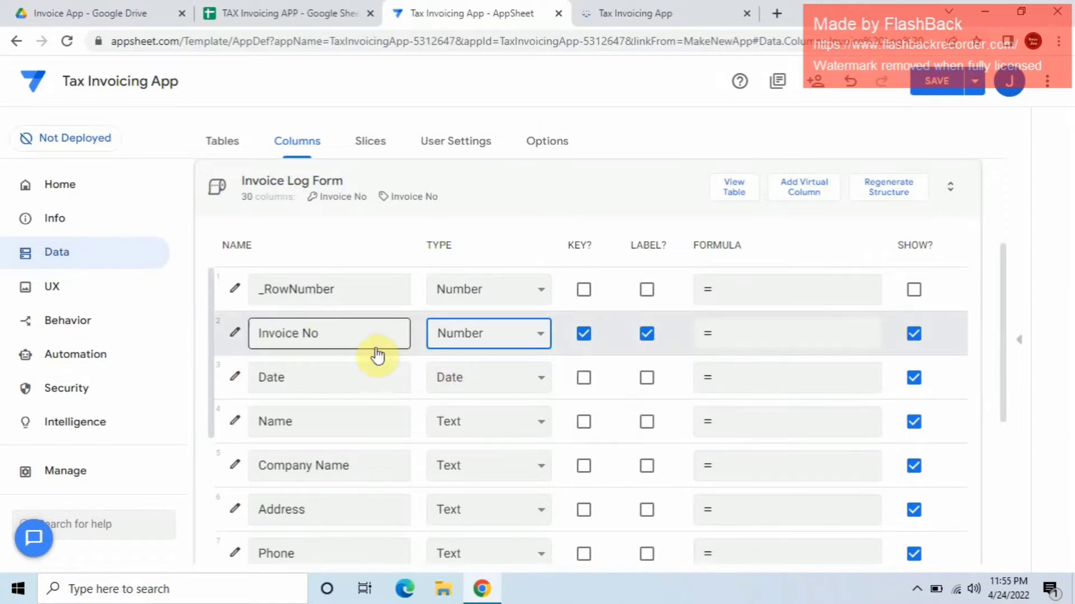
Step: Add the suggested Inventory table to the app's data
left_click(574, 201)
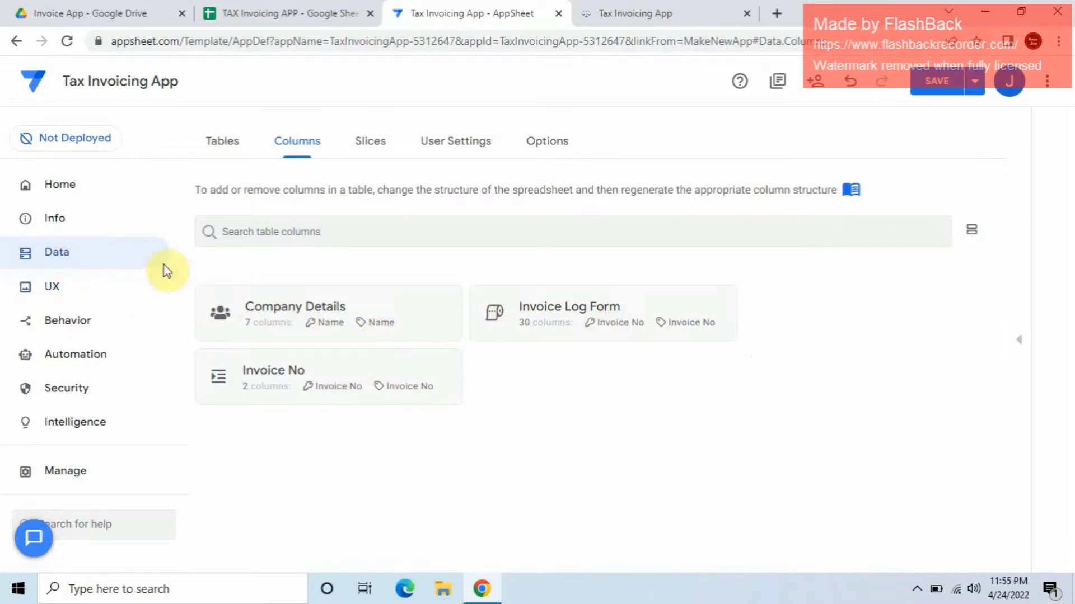
left_click(132, 251)
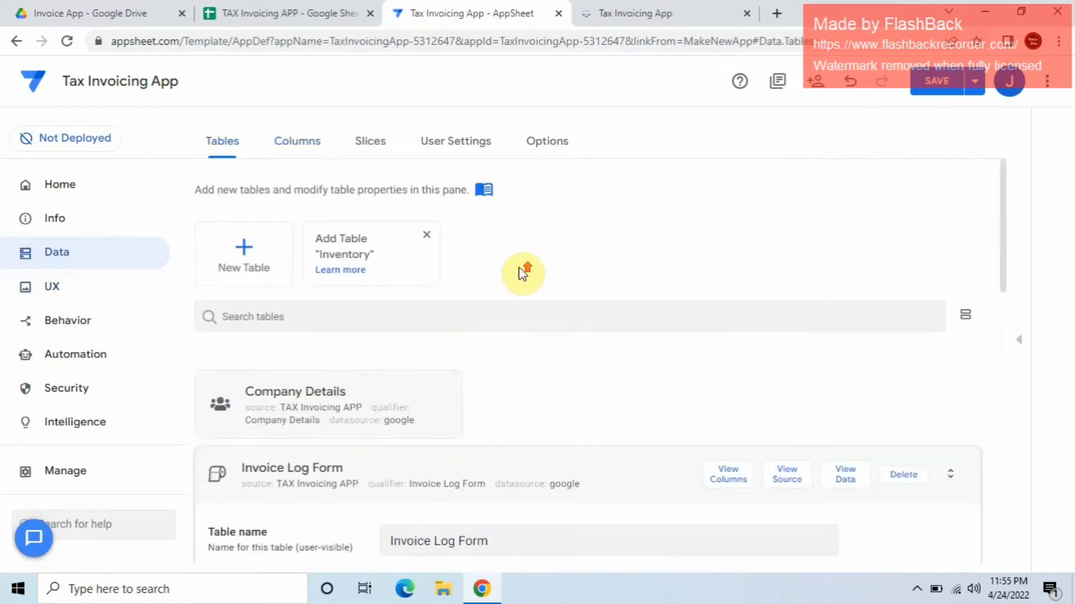
left_click(388, 251)
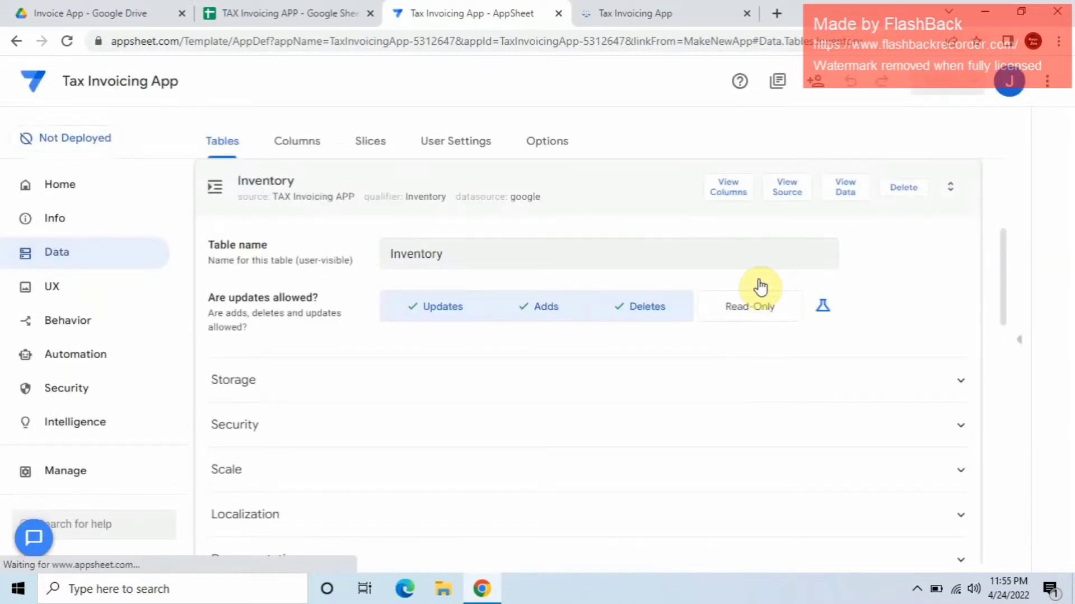
Step: Set the Item No column's type to Text in the Inventory table
left_click(728, 191)
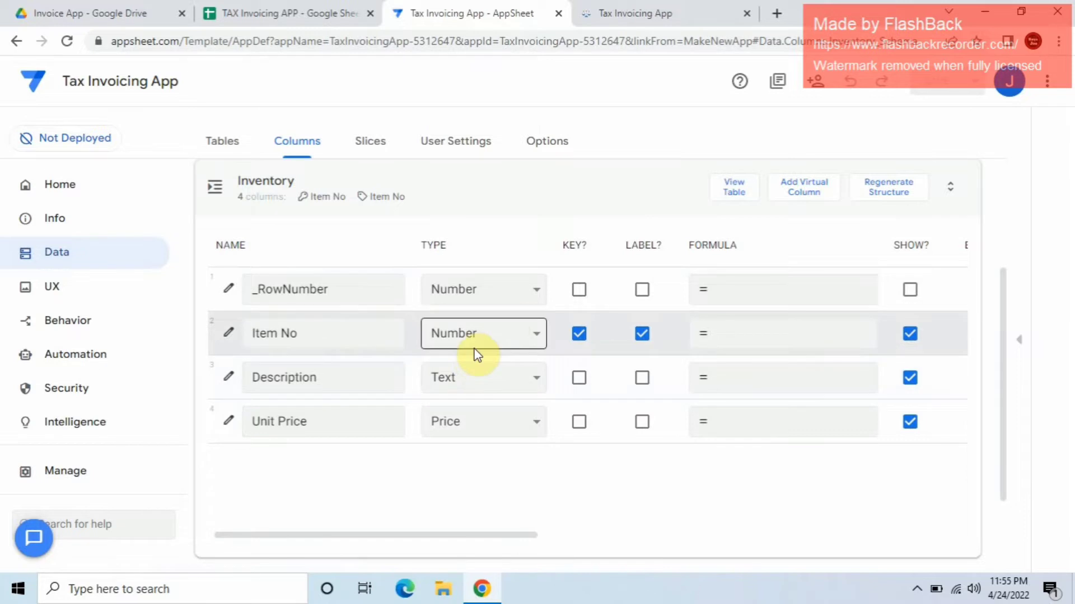
left_click(496, 341)
key("t")
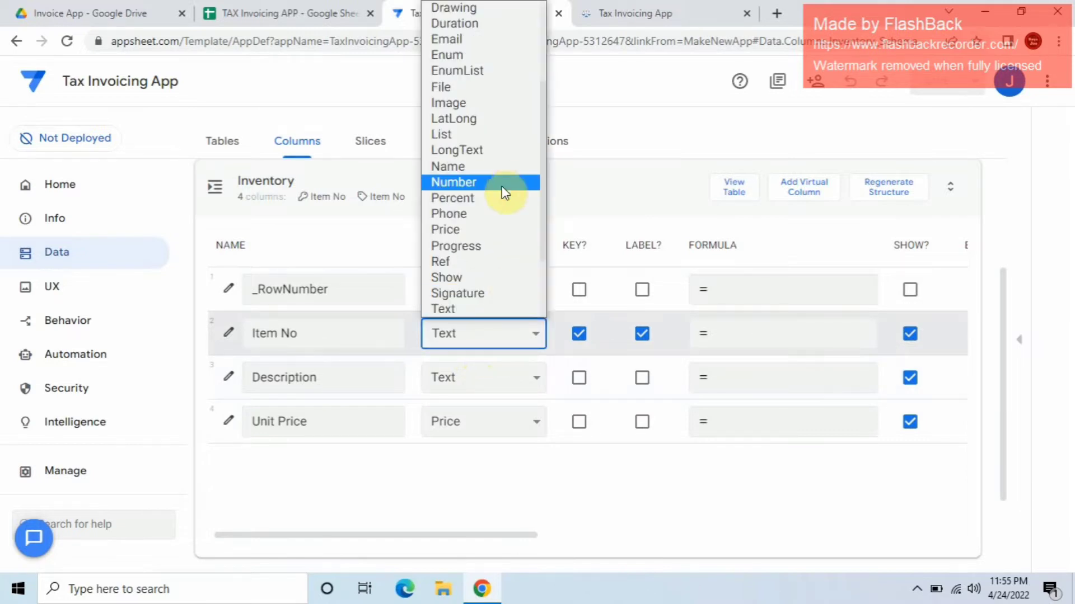
left_click(491, 307)
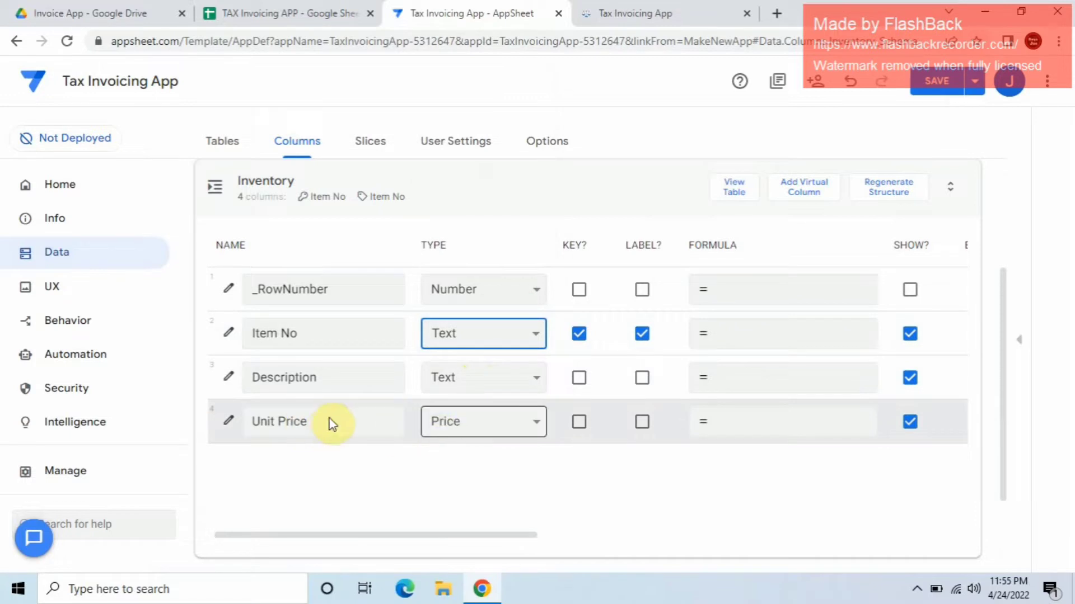
Step: Set the decimal digits of the Inventory table's Unit Price column to 3
left_click(228, 425)
scroll(479, 412, "down", 3)
left_click(508, 424)
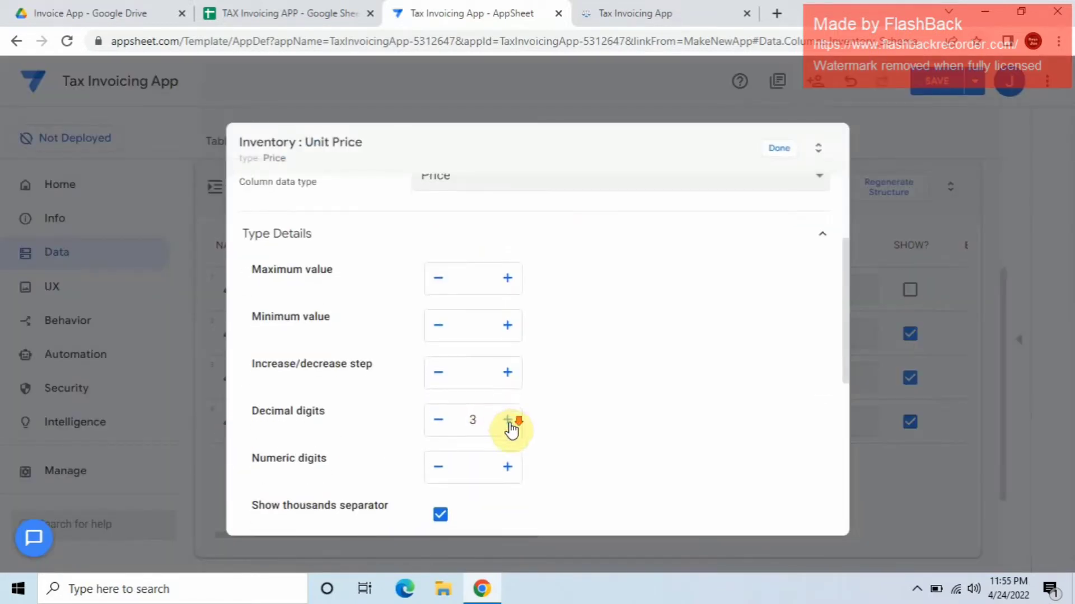
scroll(510, 436, "down", 3)
left_click(779, 149)
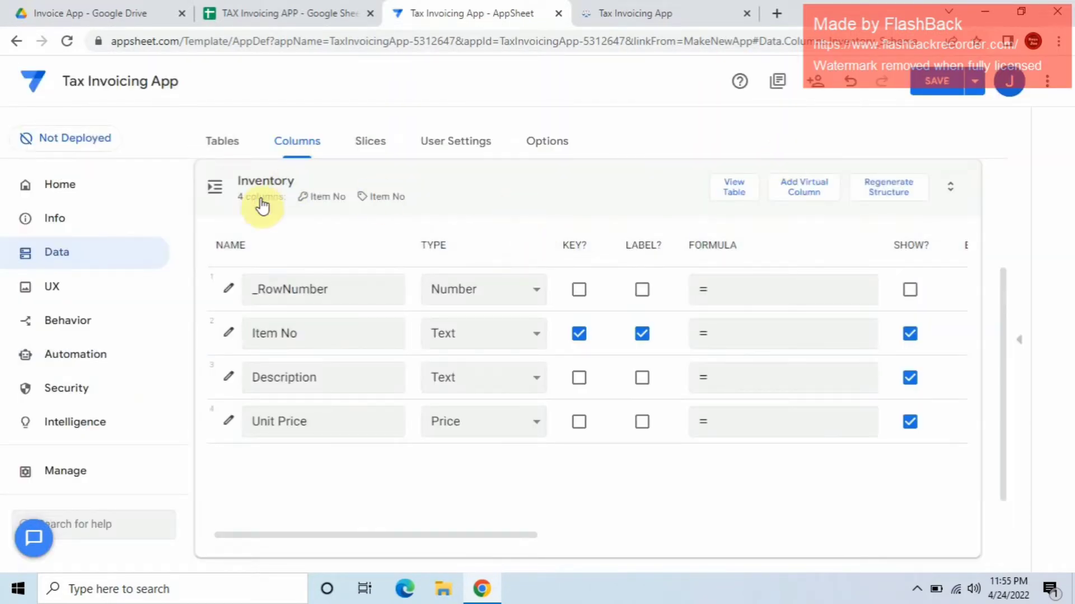
Step: Create a table view named Inventory that displays the Inventory data and is positioned left most
left_click(52, 291)
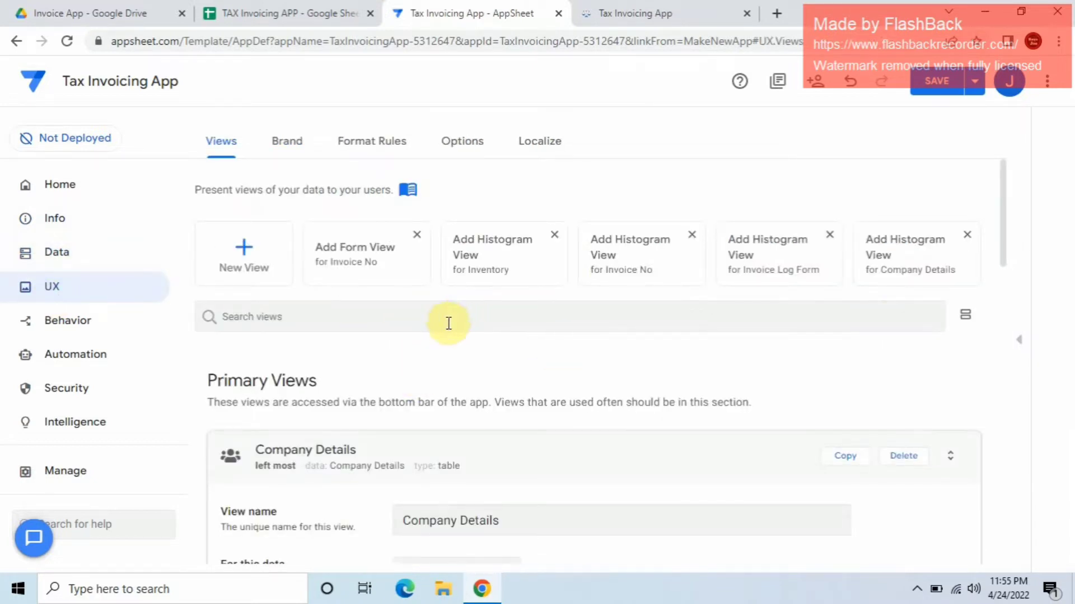
left_click(254, 267)
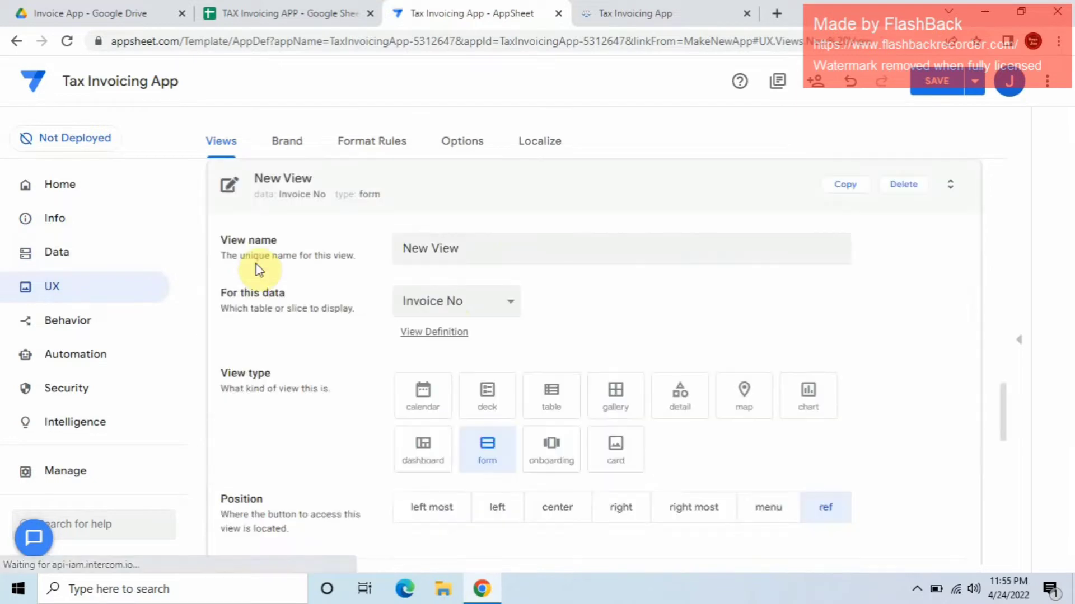
left_click(420, 309)
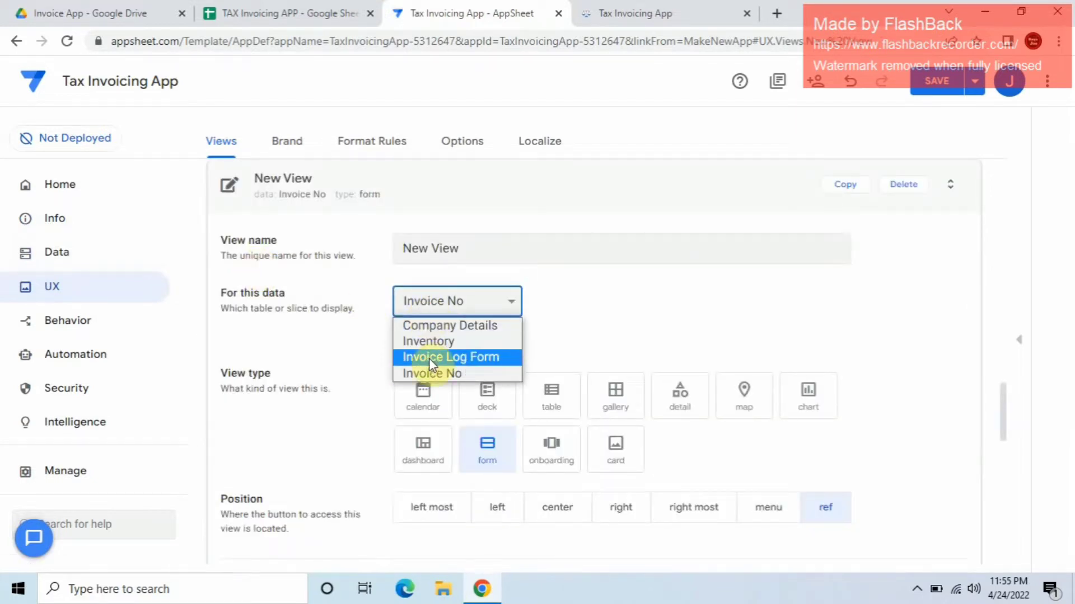
left_click(431, 342)
left_click(467, 251)
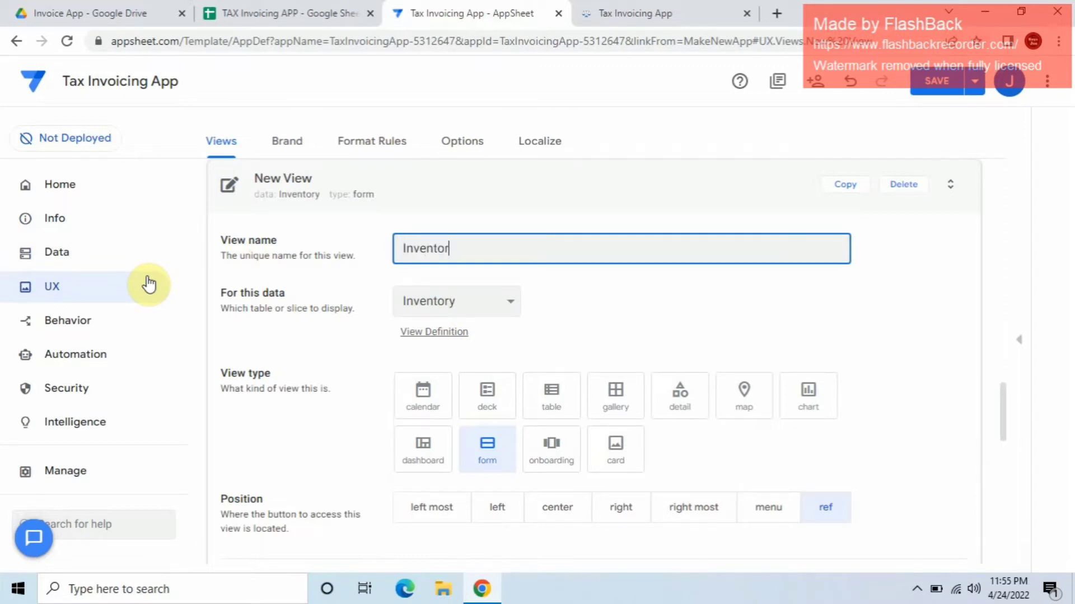
left_click(555, 392)
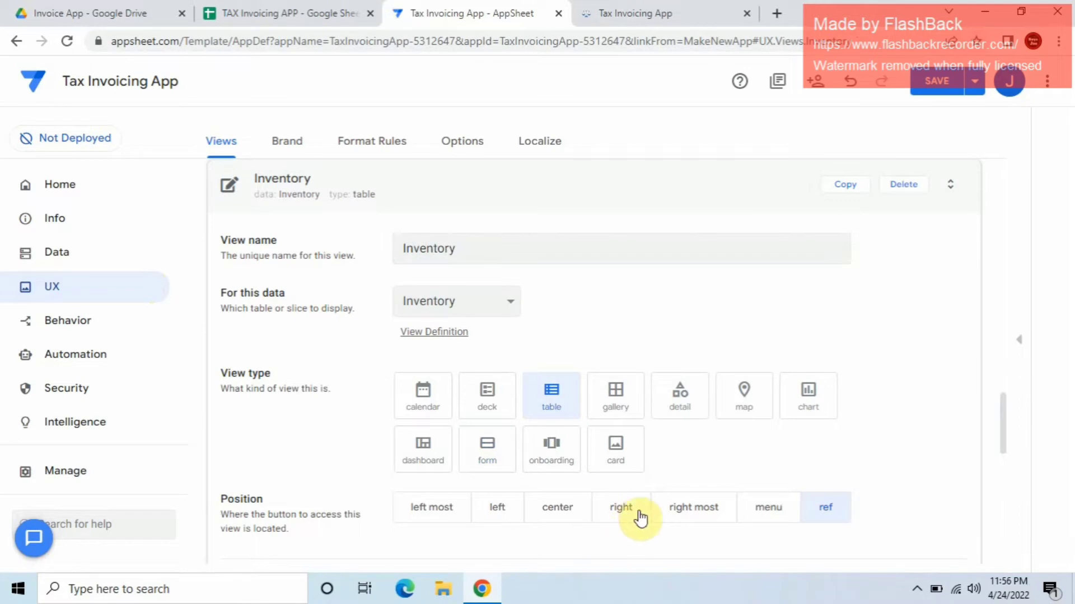
left_click(442, 509)
Step: Add an entry to the Inventory view's column order
scroll(704, 422, "down", 5)
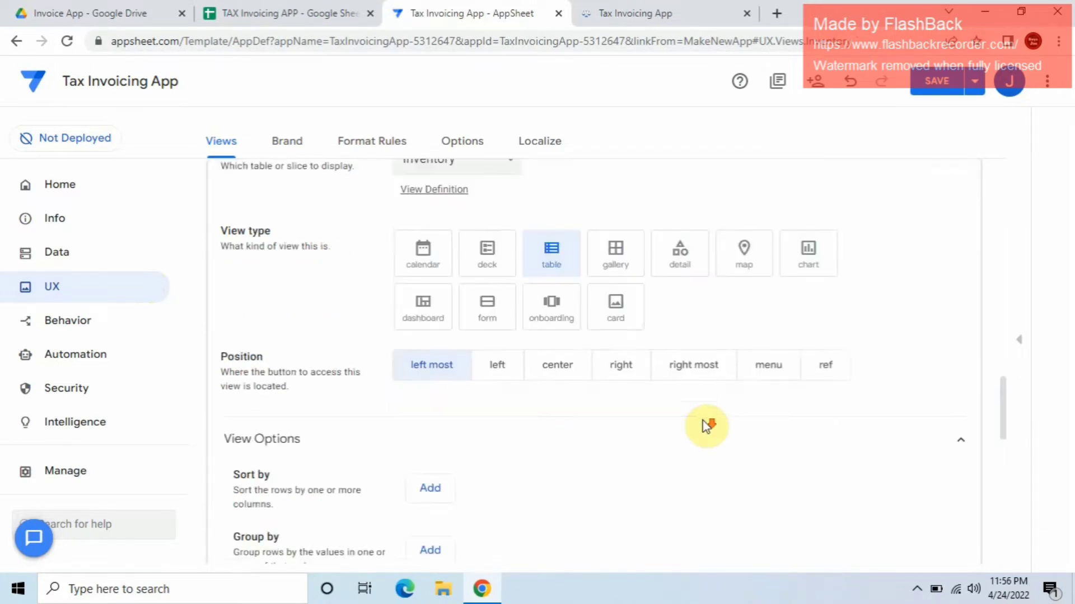
scroll(455, 419, "down", 3)
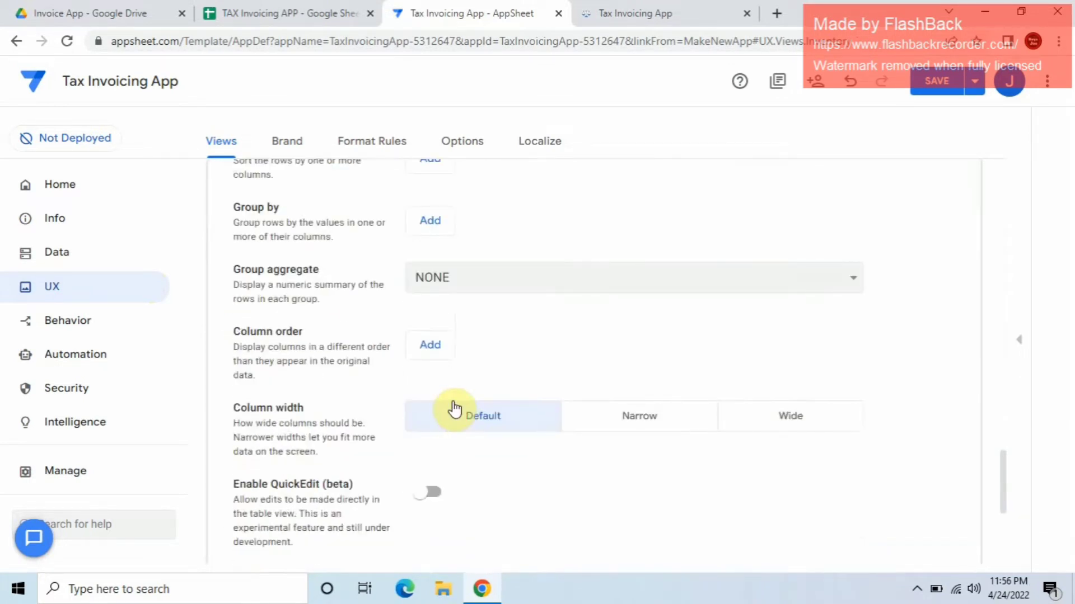
left_click(442, 352)
Step: Search the Inventory view's display icons for "stock"
scroll(490, 374, "down", 6)
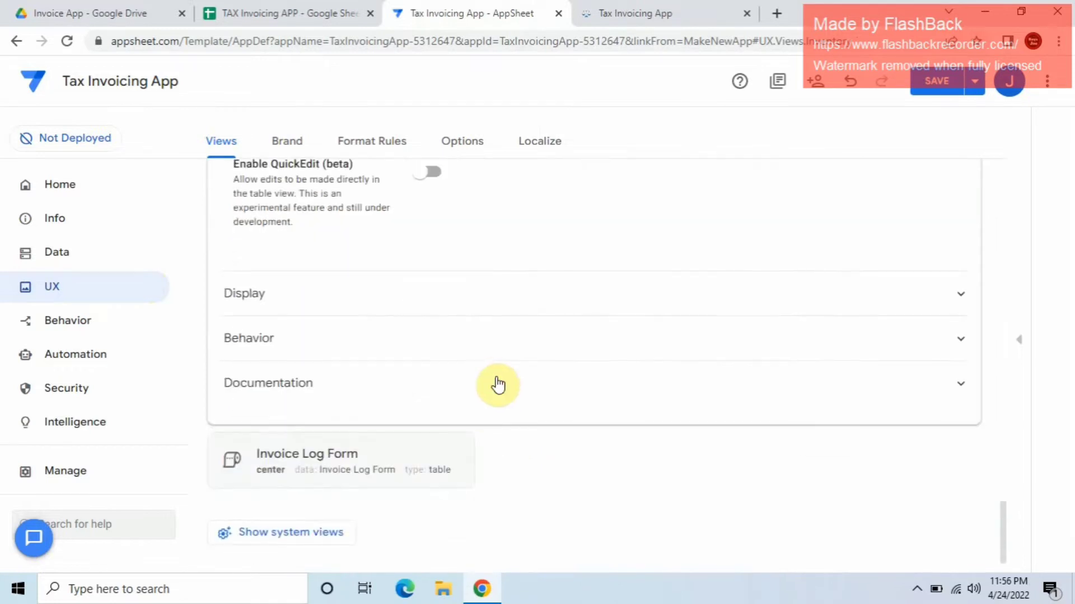
left_click(465, 297)
left_click(518, 352)
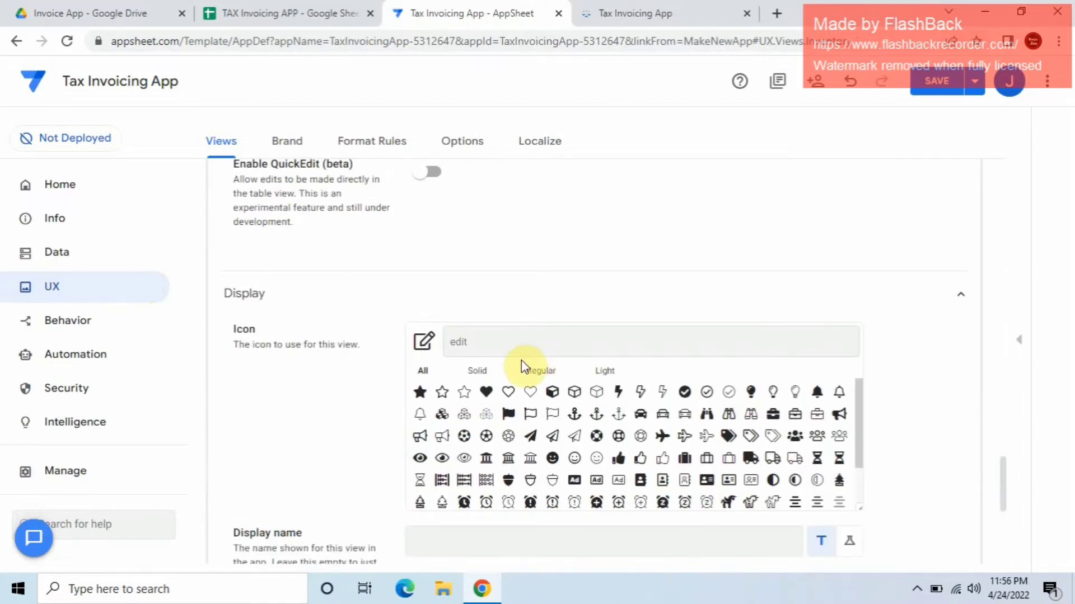
type("stock")
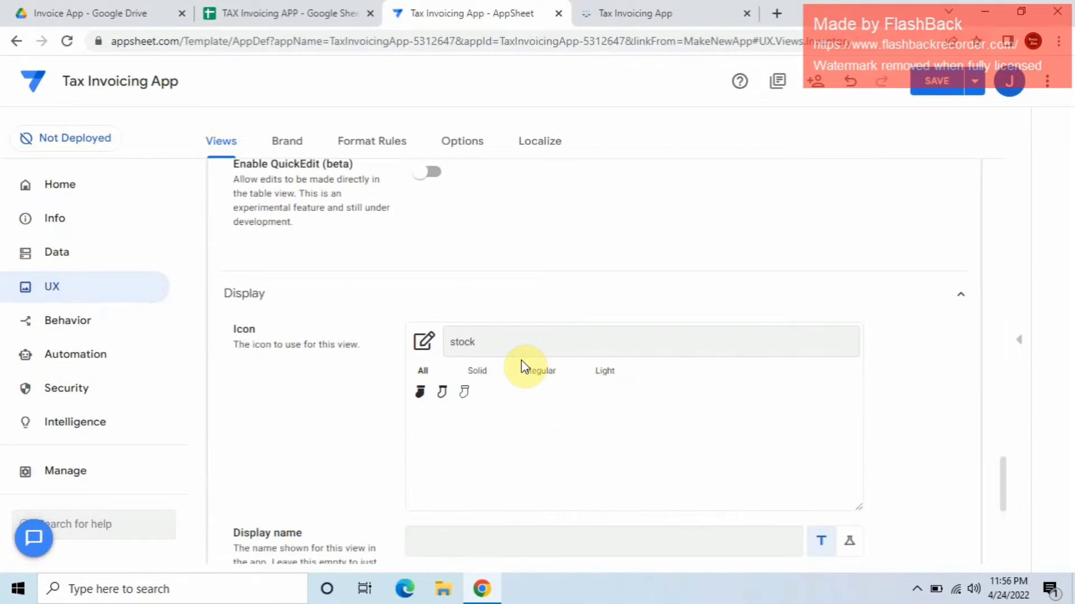
Step: Search the icons for "inve" and give the Inventory view the solid icon of a truck with a loading ramp and boxes
key("BackSpace")
key("BackSpace")
key("BackSpace")
key("BackSpace")
key("BackSpace")
type("in")
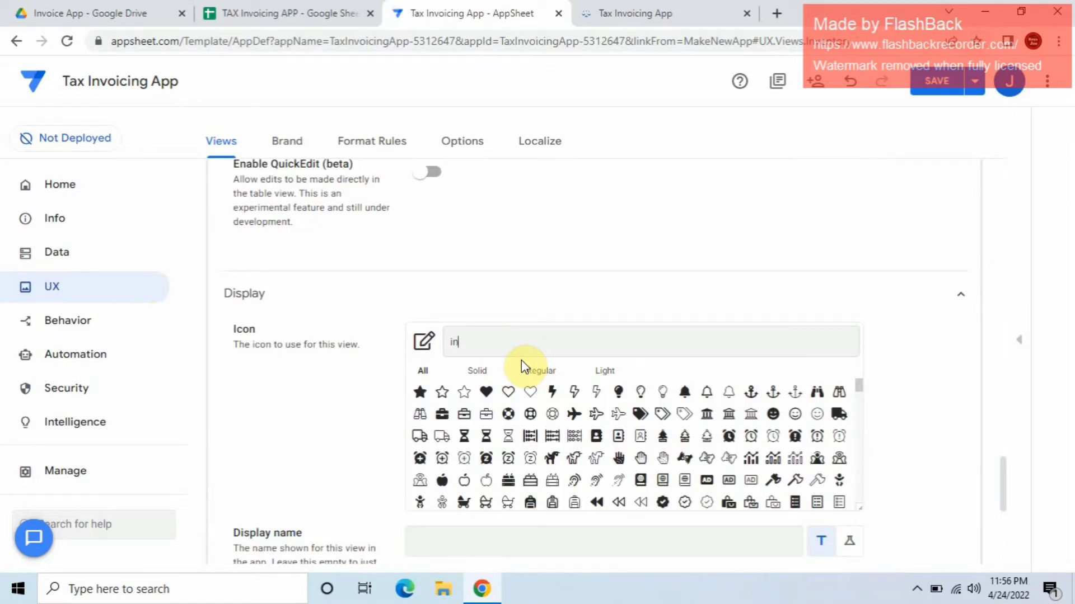
type("ve")
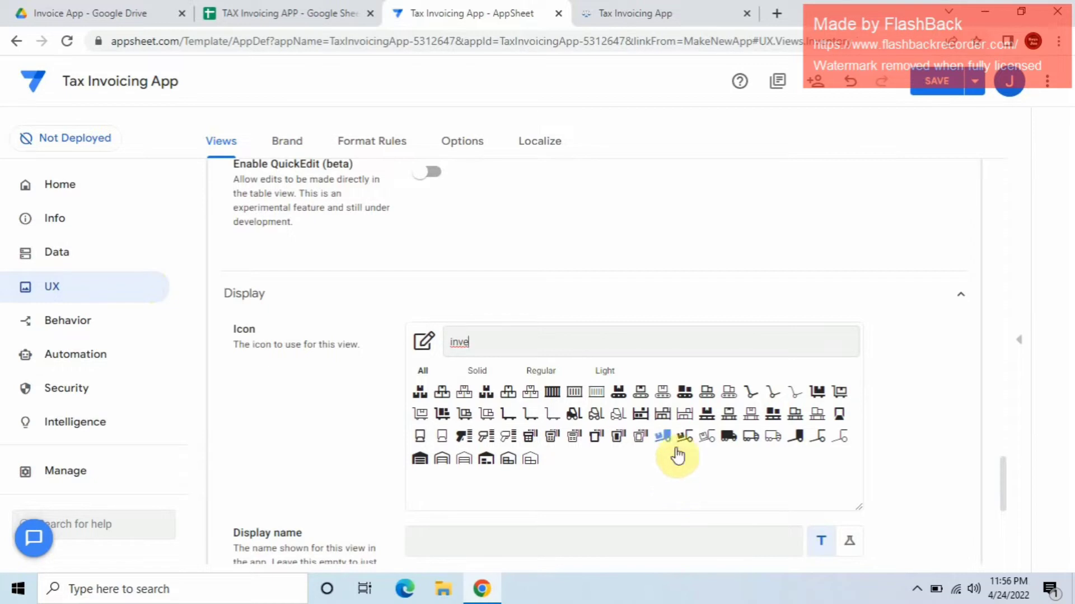
left_click(662, 436)
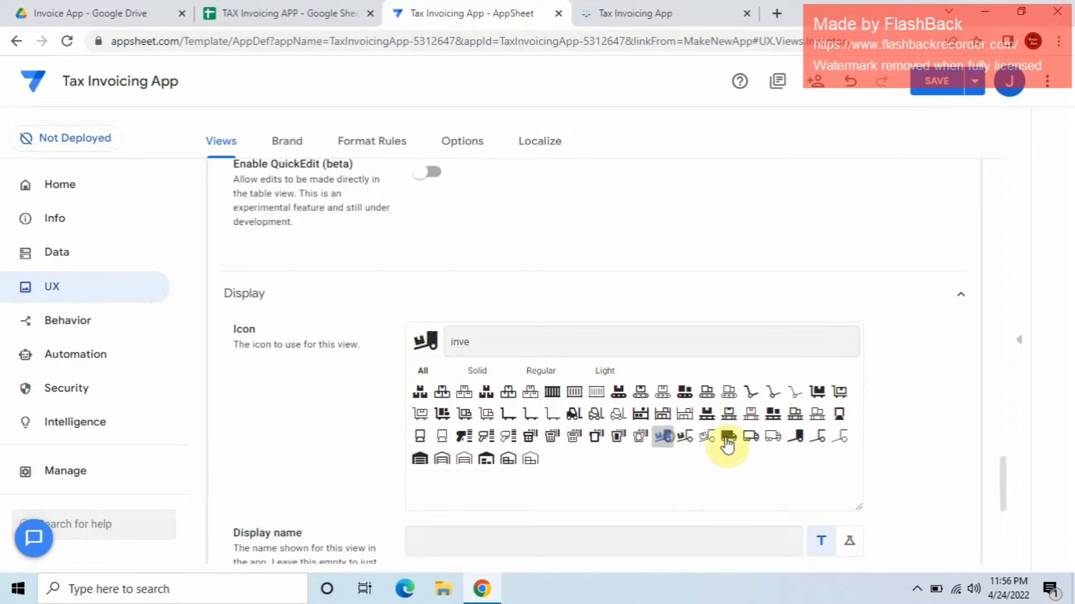
Step: Save the app, sync the running Tax Invoicing App in its browser tab, and display its Company Details view
left_click(935, 84)
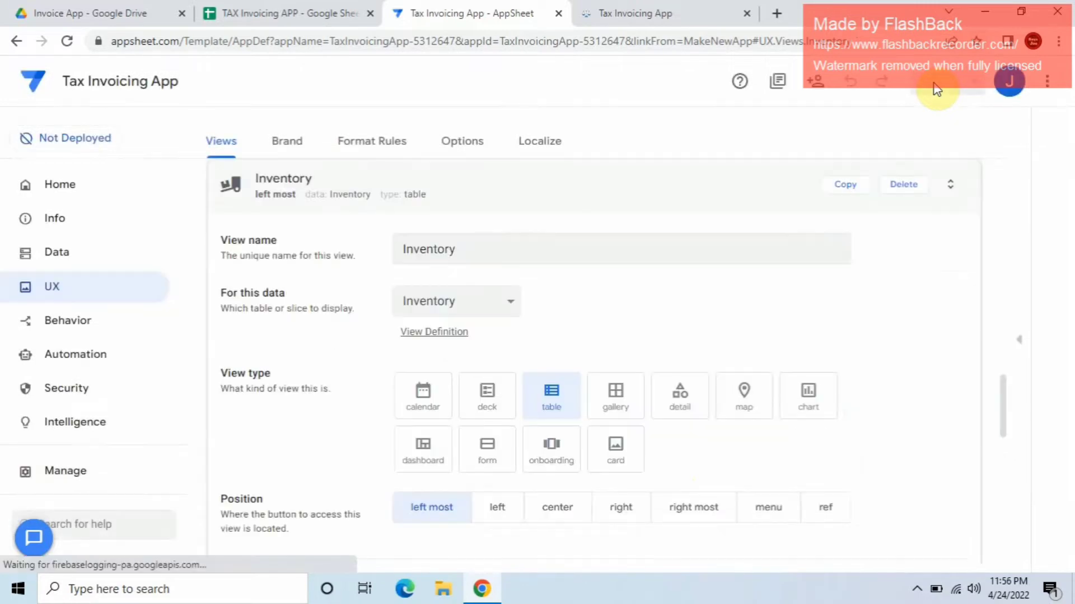
left_click(441, 172)
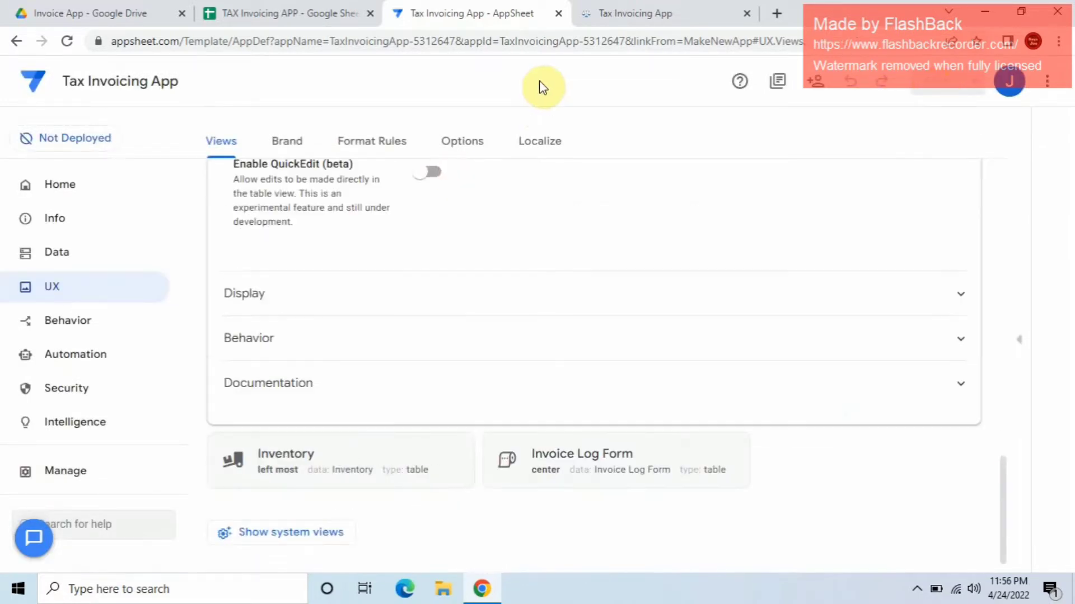
left_click(638, 13)
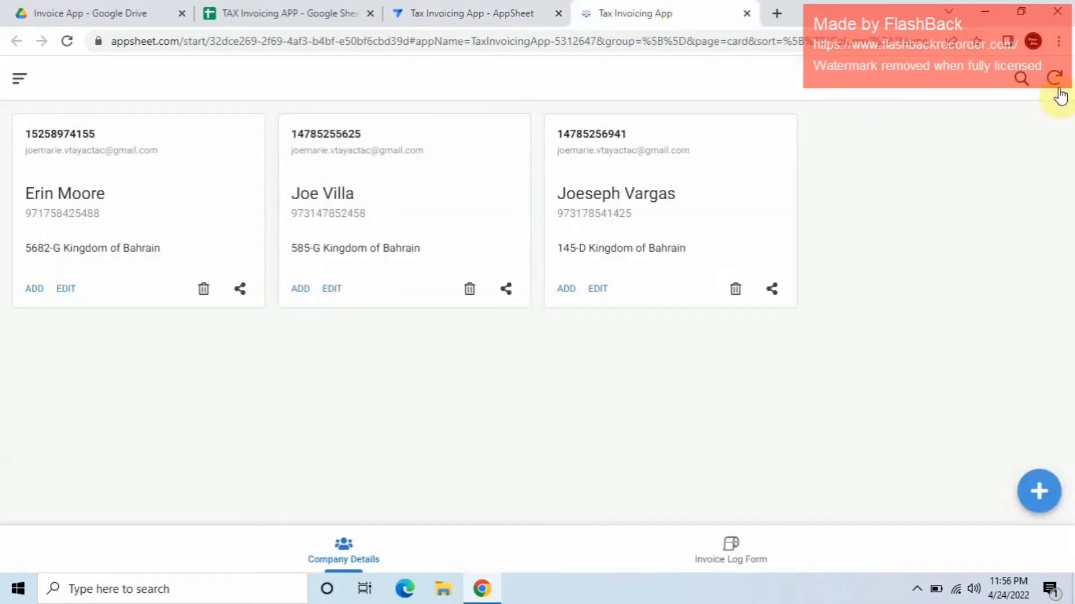
left_click(1058, 90)
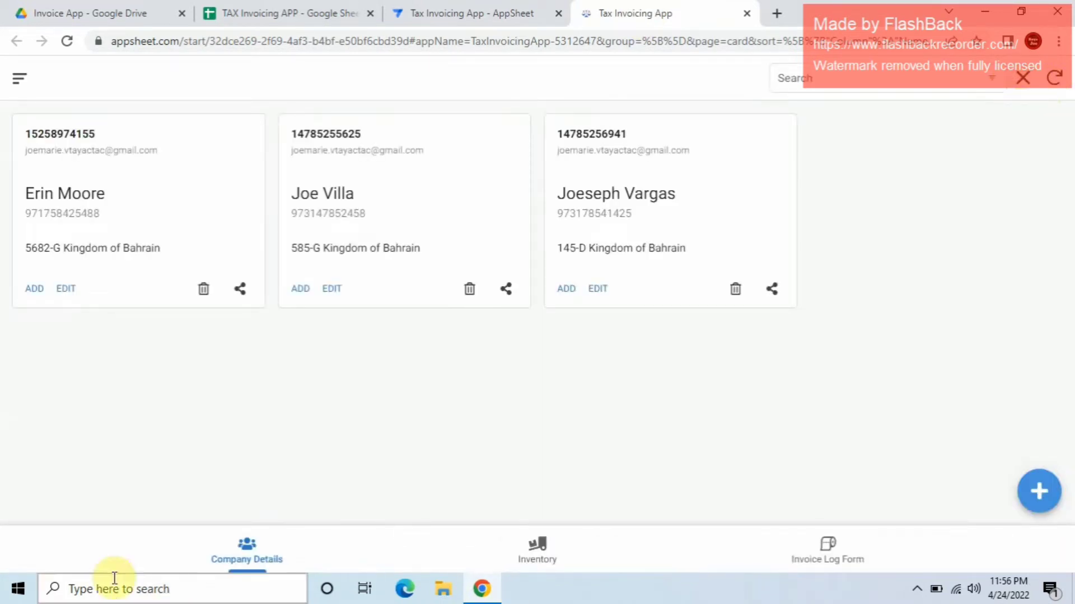
left_click(252, 547)
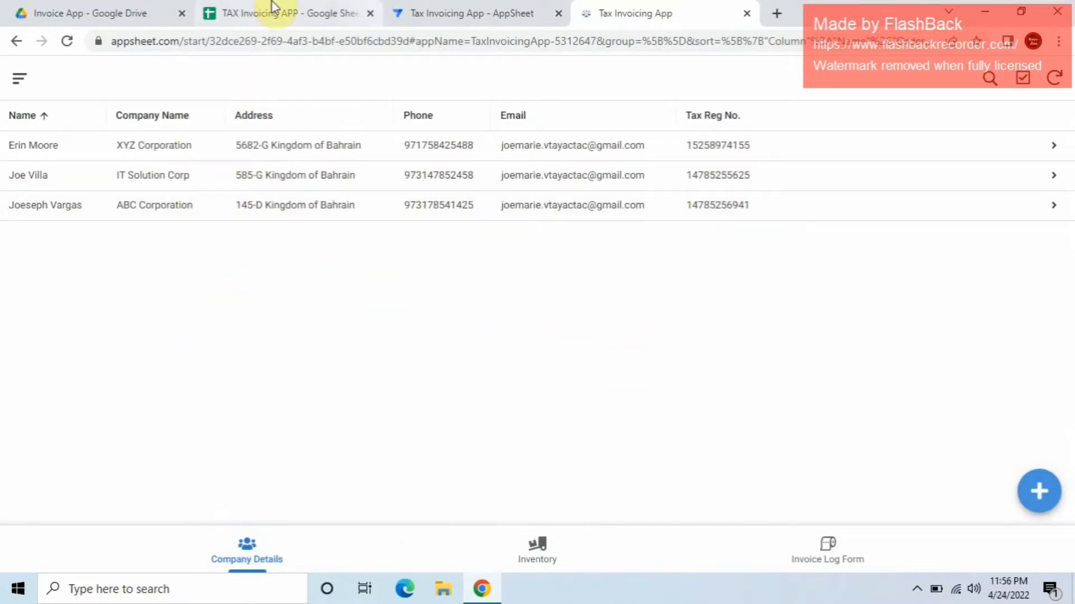
Step: Return to the AppSheet editor and set the app's brand theme to dark
left_click(470, 13)
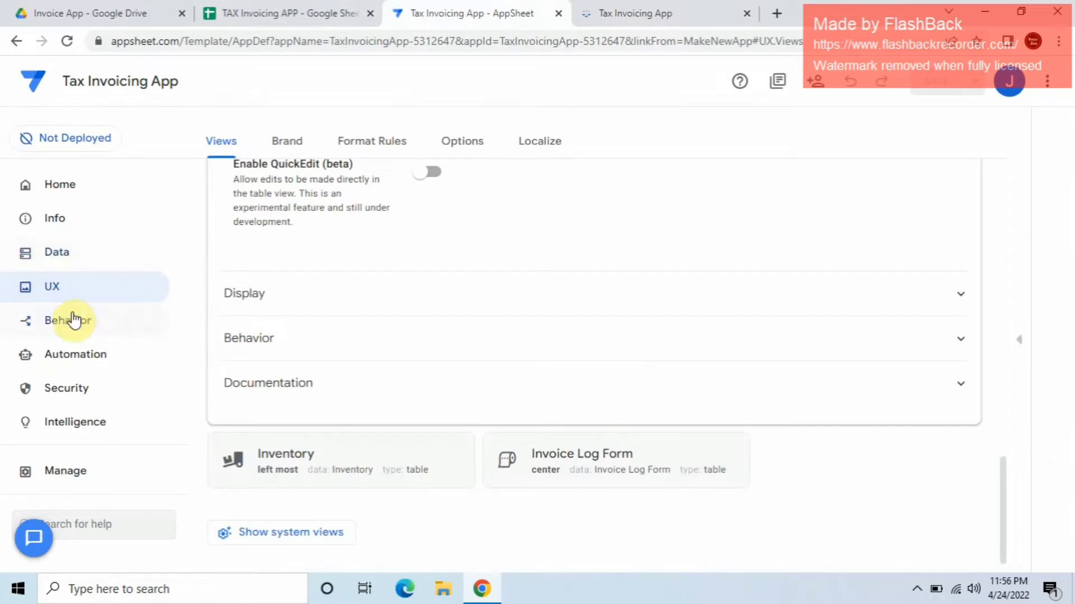
left_click(301, 141)
left_click(458, 237)
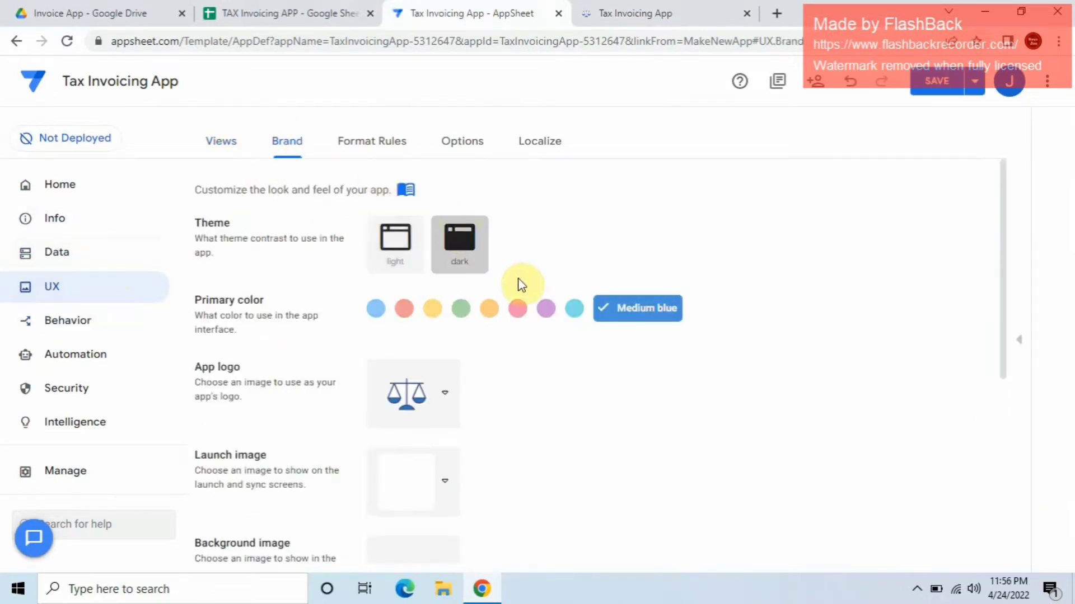
Step: Set the app's primary color to the custom dark maroon #470818
left_click(620, 309)
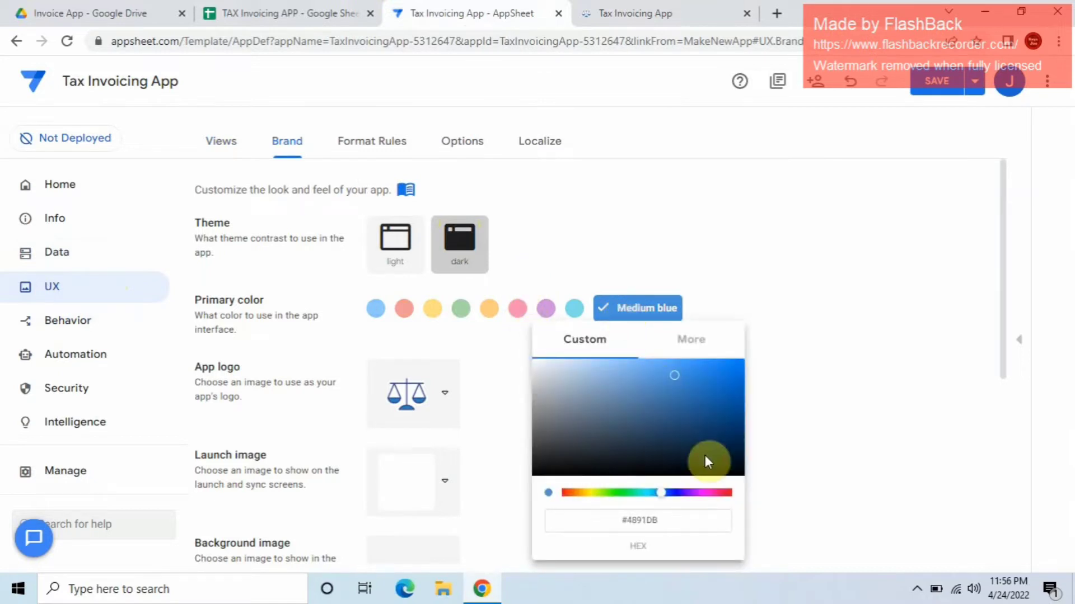
left_click(723, 493)
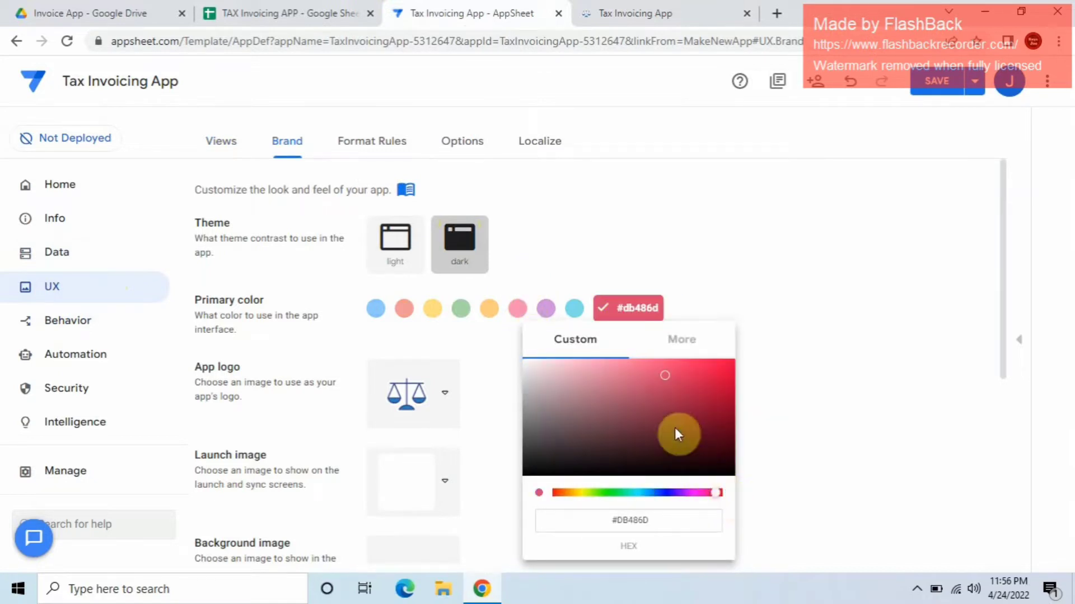
left_click(696, 401)
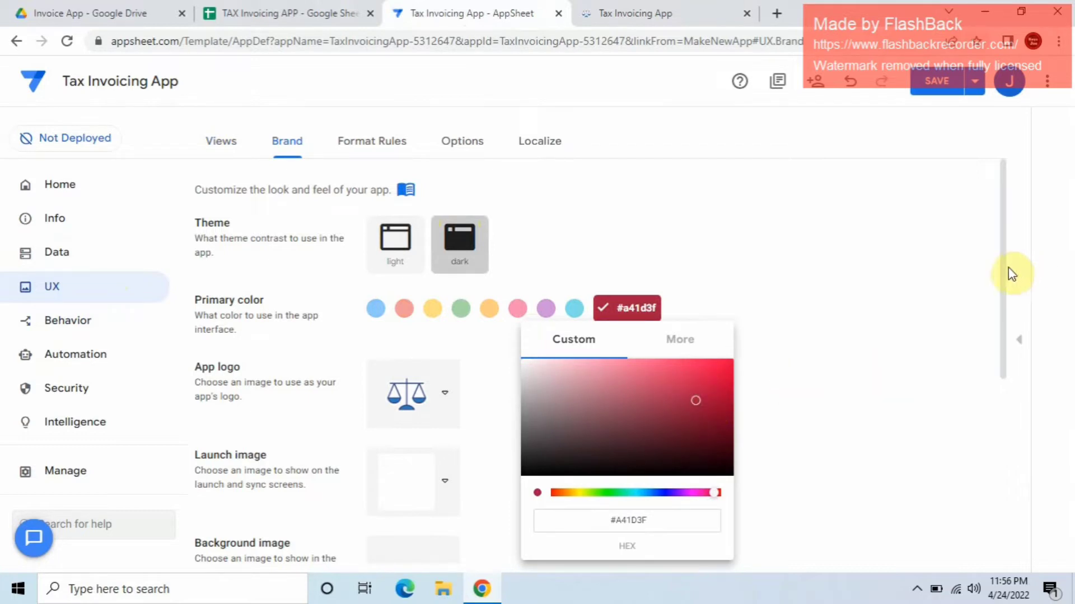
left_click(848, 391)
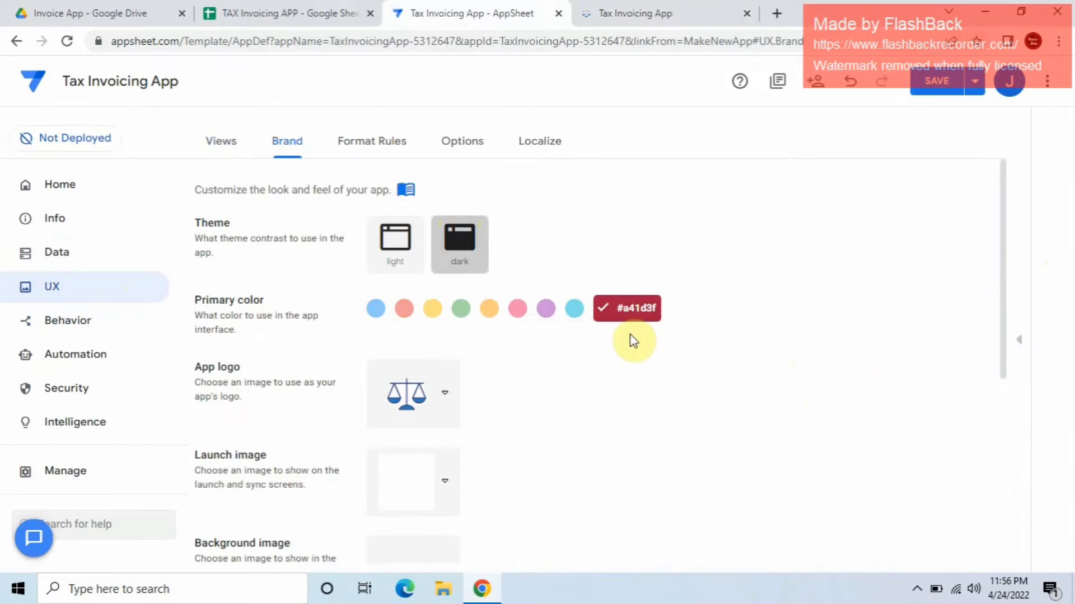
left_click(626, 309)
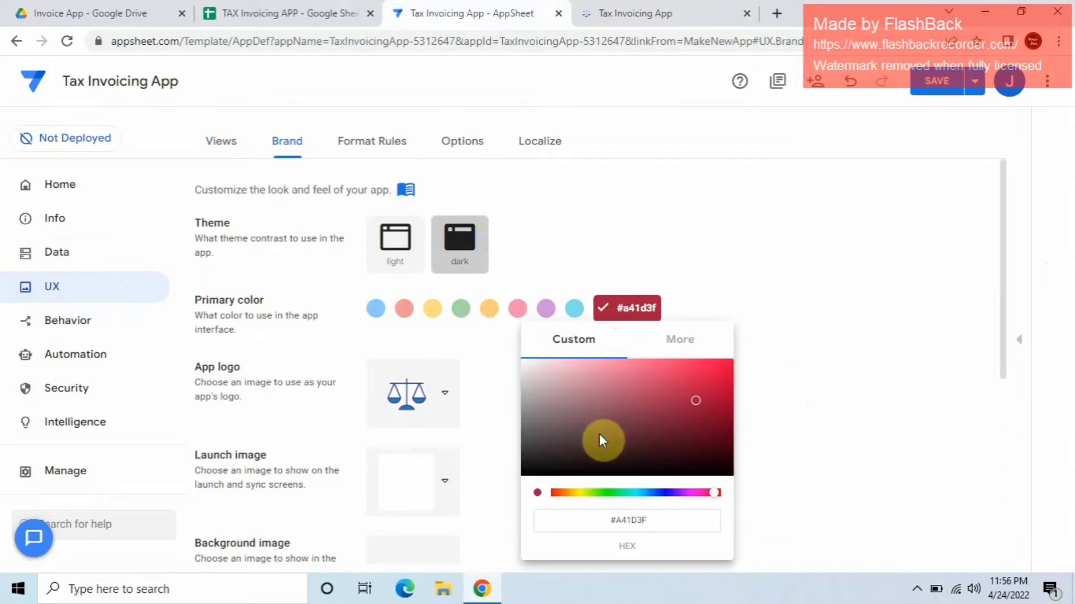
left_click(608, 438)
left_click(736, 363)
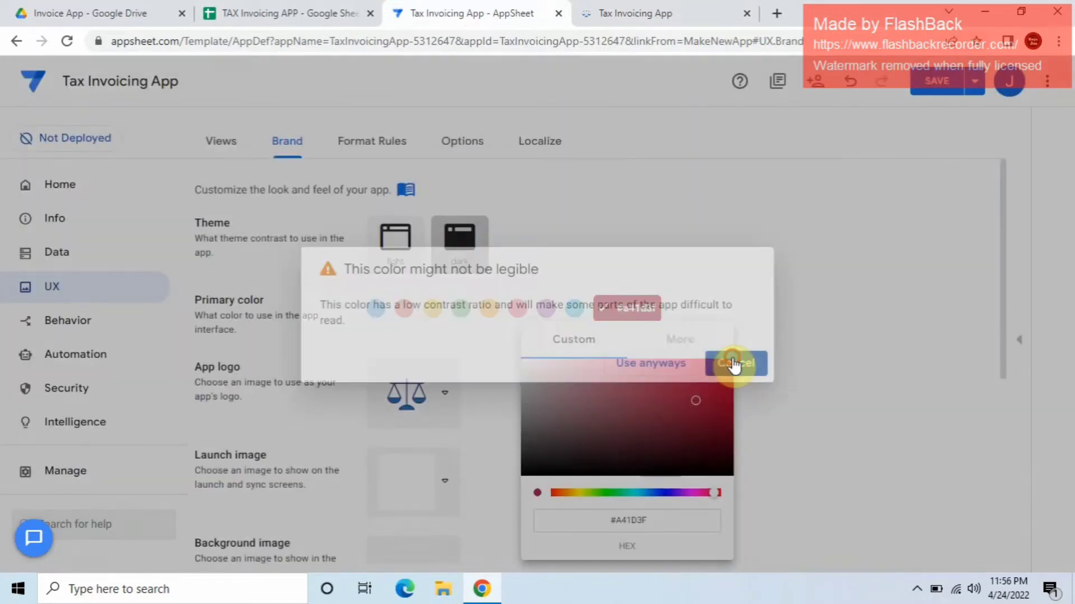
left_click(710, 443)
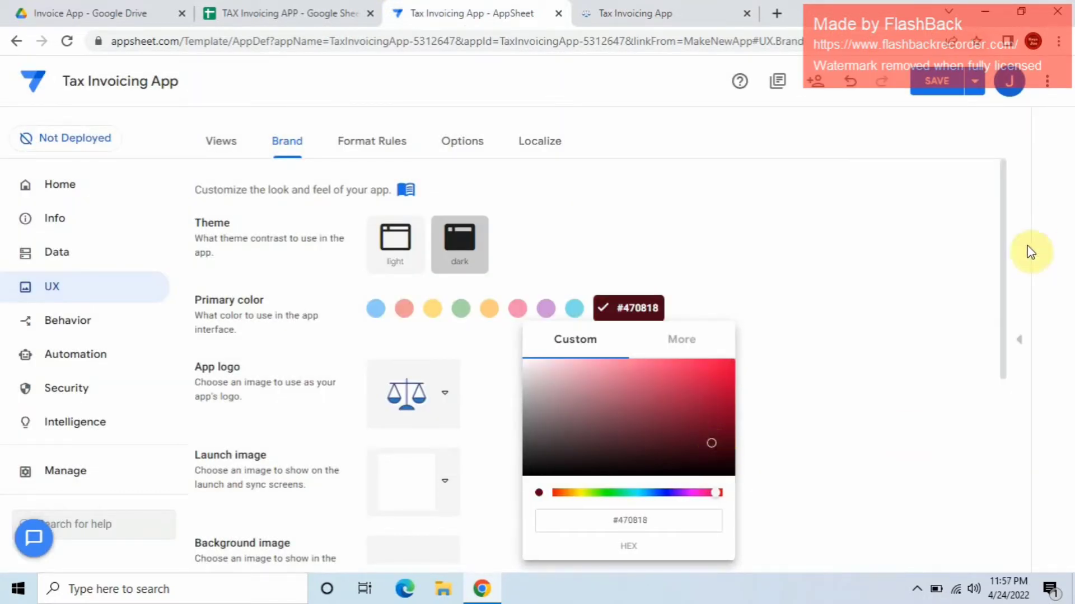
left_click(1001, 254)
Step: Show the view name and logo in the header, and set the header and footer style to the solid primary color
scroll(952, 355, "down", 4)
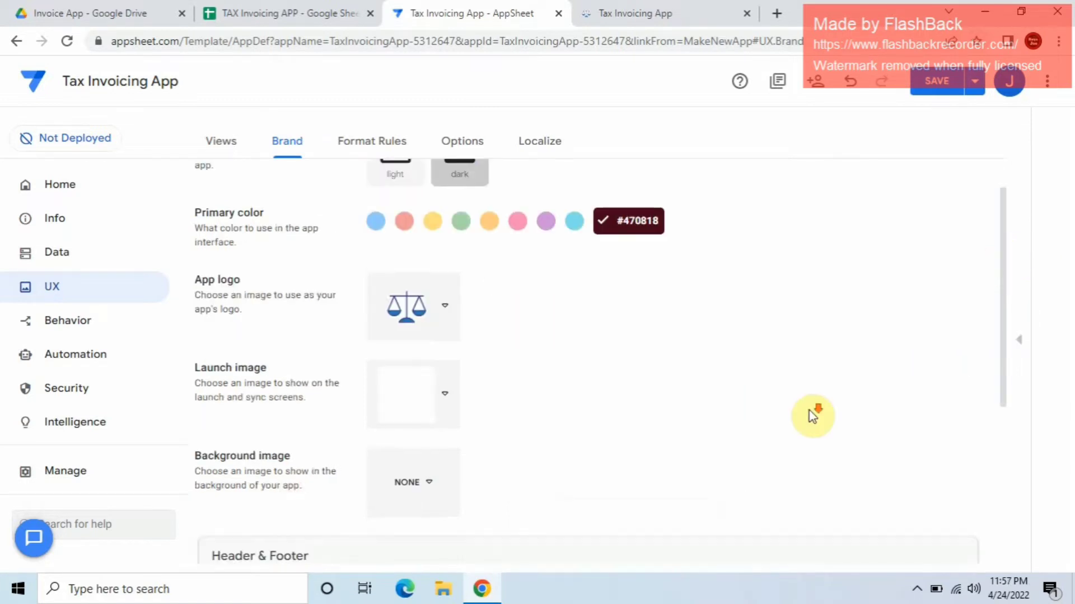
scroll(809, 420, "down", 2)
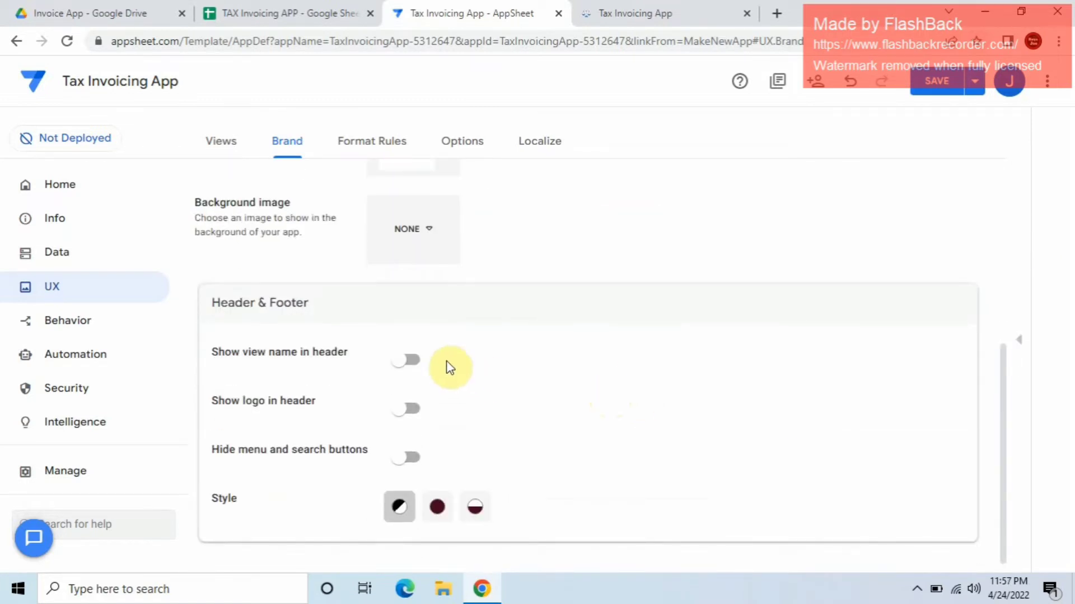
left_click(408, 361)
left_click(409, 417)
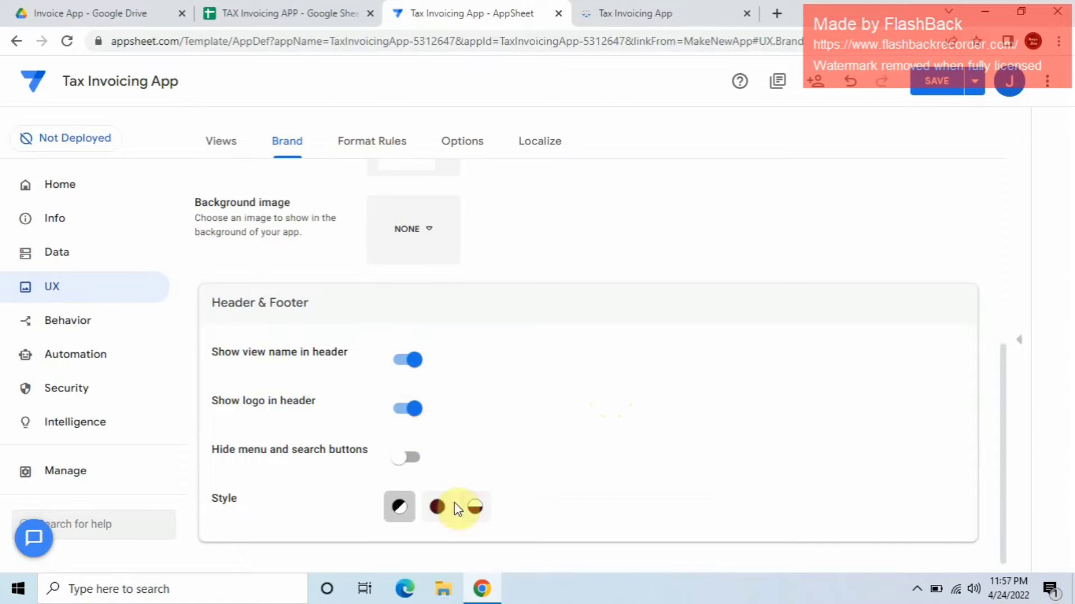
left_click(437, 506)
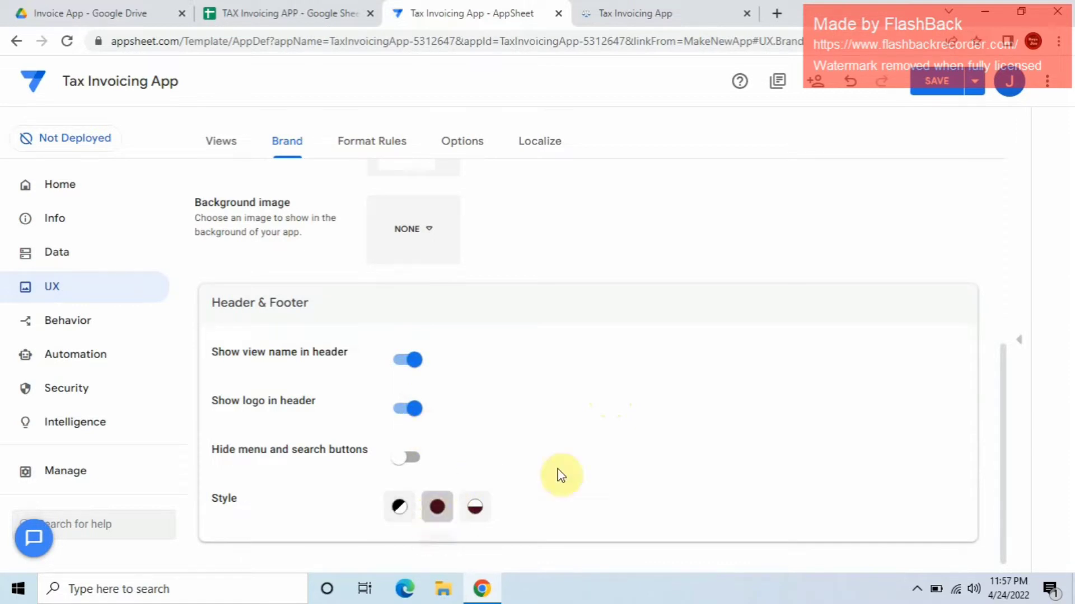
Step: Save the branding changes and sync the running Tax Invoicing App in its browser tab
left_click(943, 85)
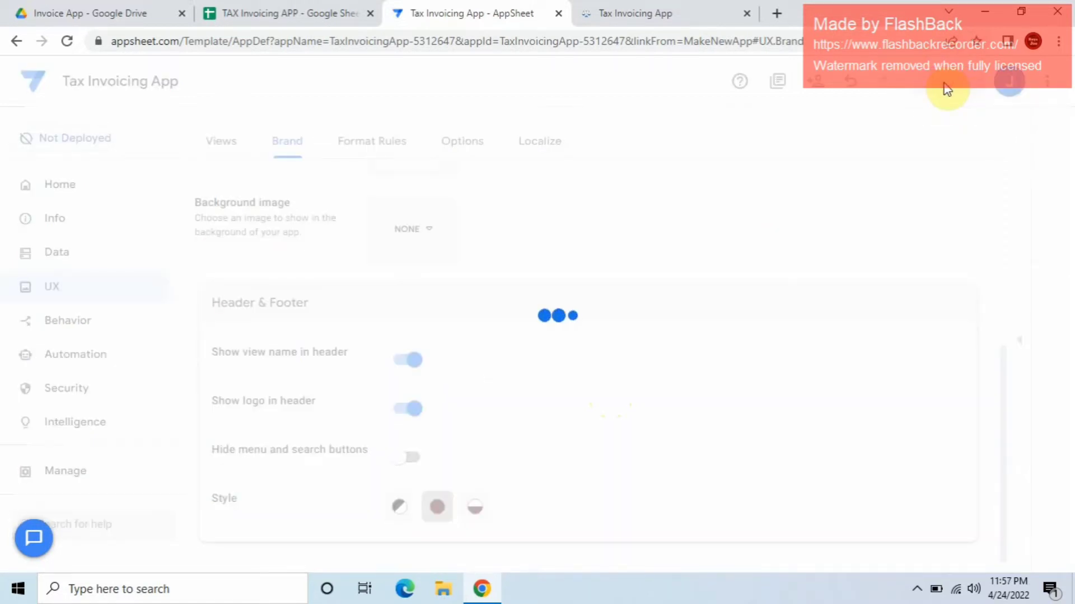
left_click(633, 13)
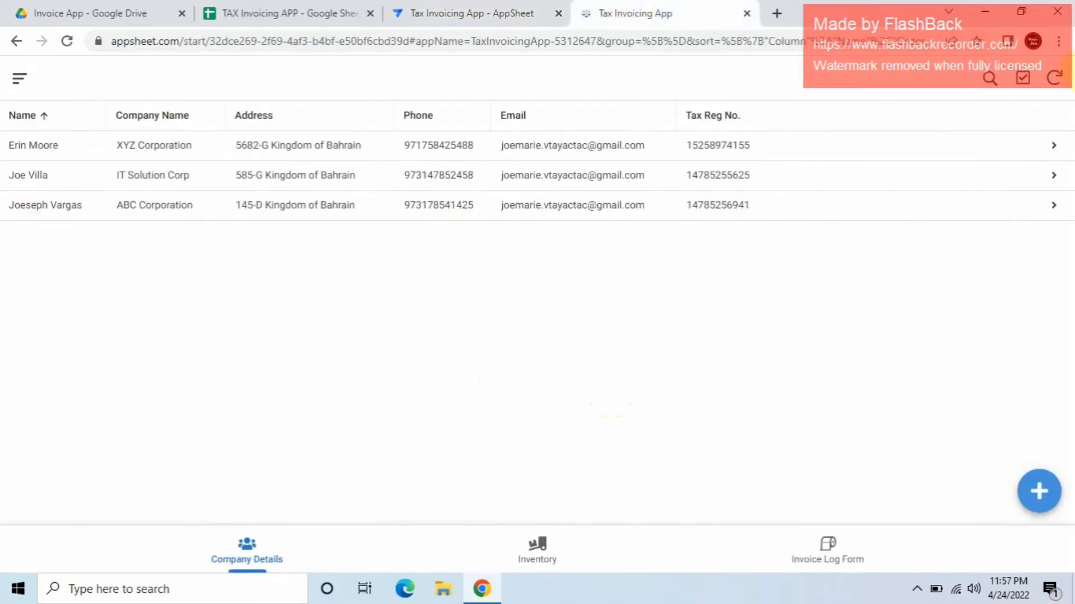
left_click(1052, 79)
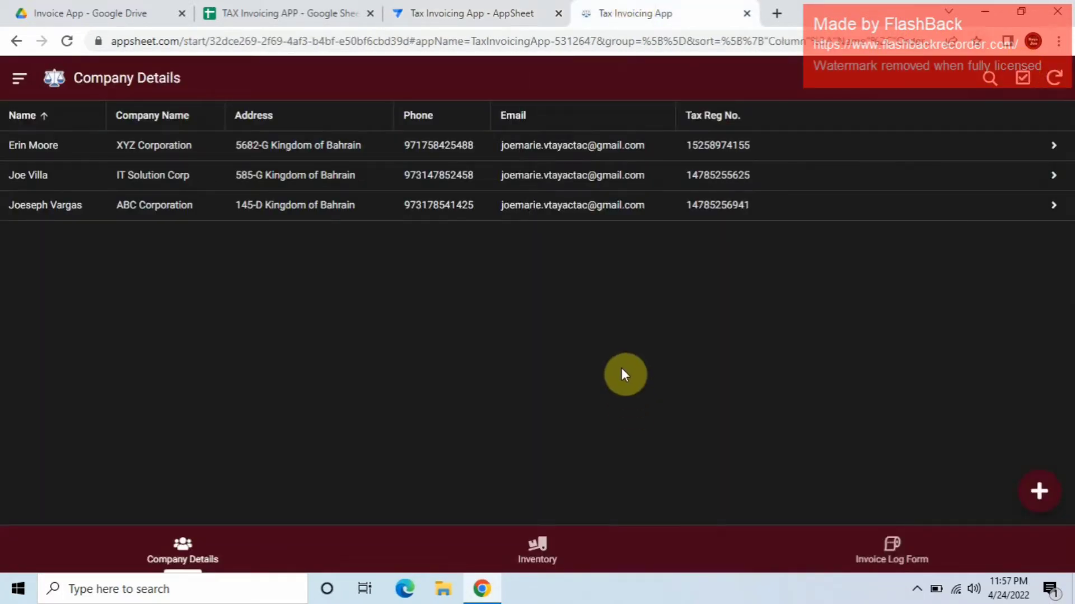
Step: Back in the AppSheet editor, change the app logo to the checklist with a pencil
left_click(476, 12)
scroll(468, 321, "up", 3)
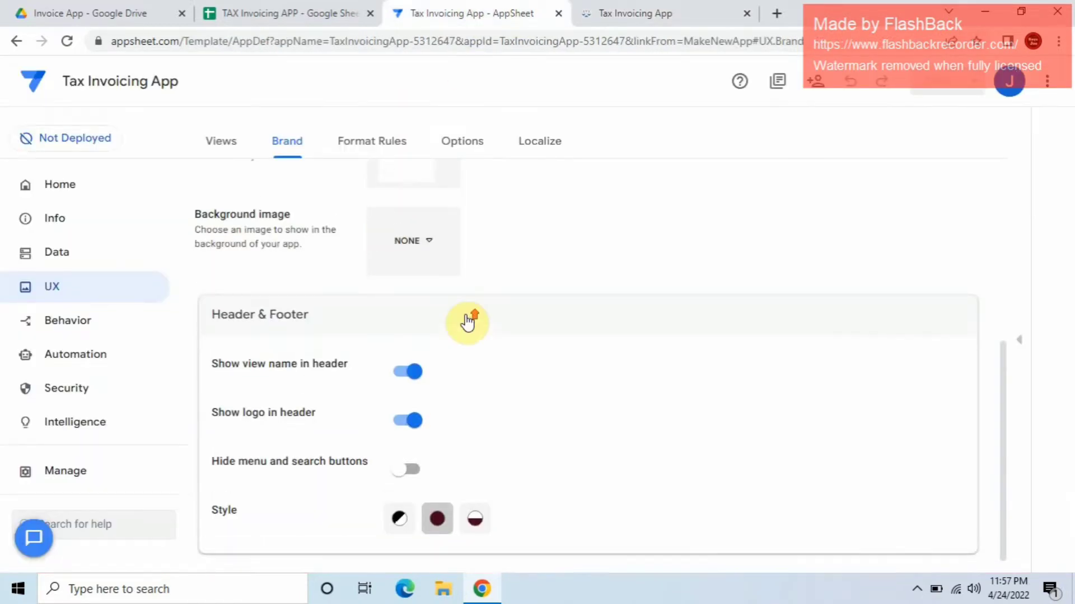
left_click(445, 211)
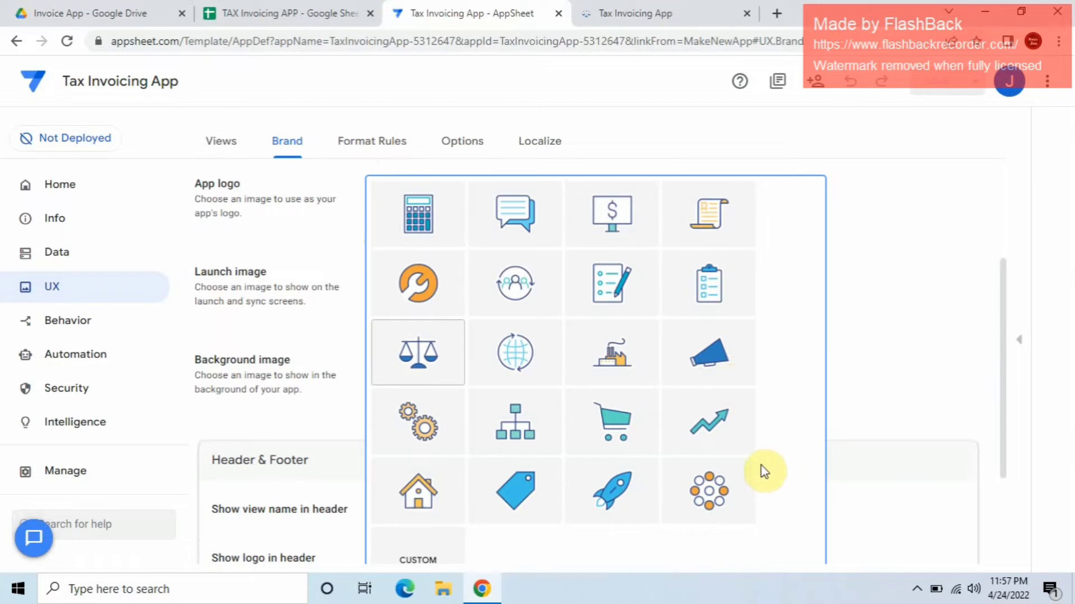
left_click(607, 289)
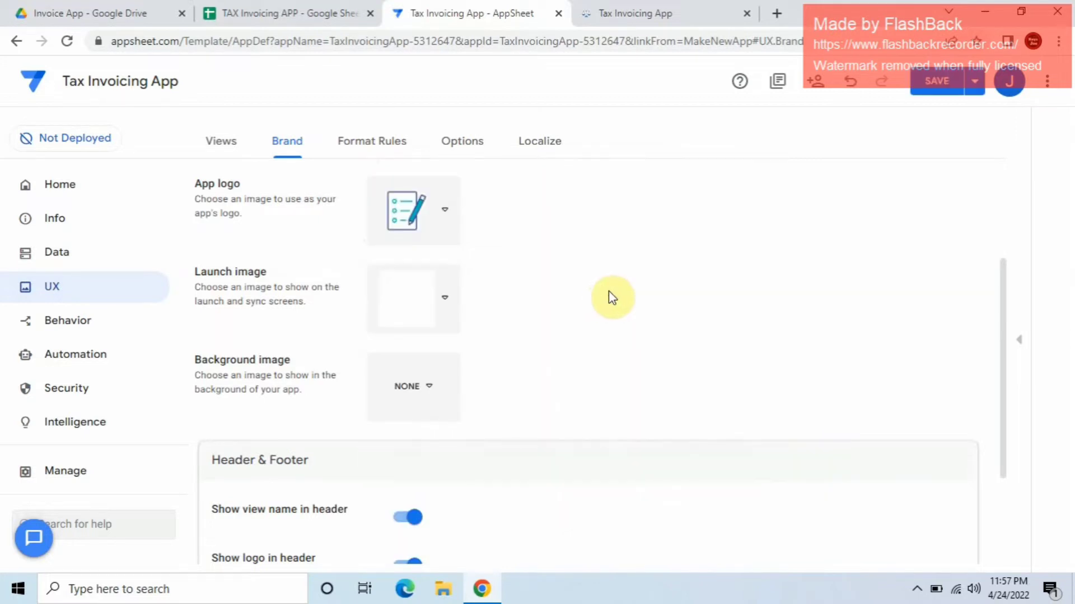
Step: Save the app and switch the app logo to a custom image source
left_click(936, 81)
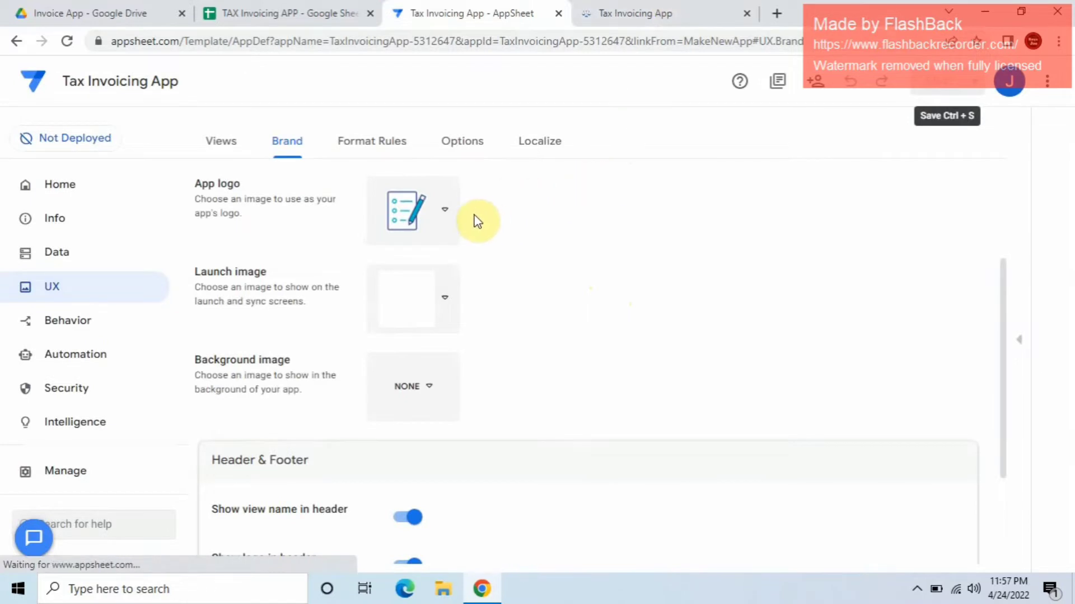
left_click(442, 223)
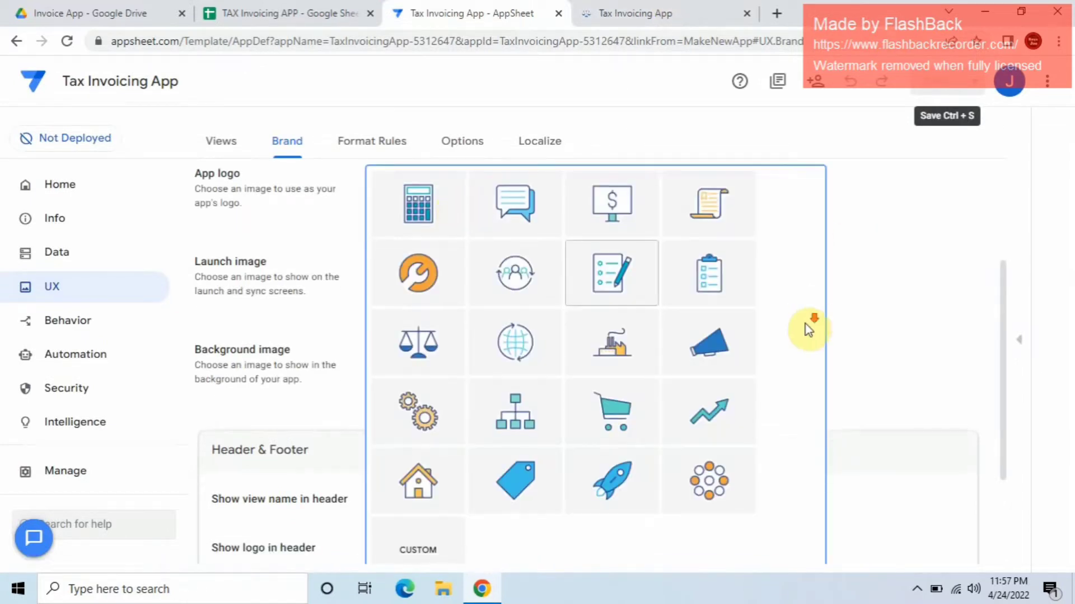
scroll(809, 328, "down", 1)
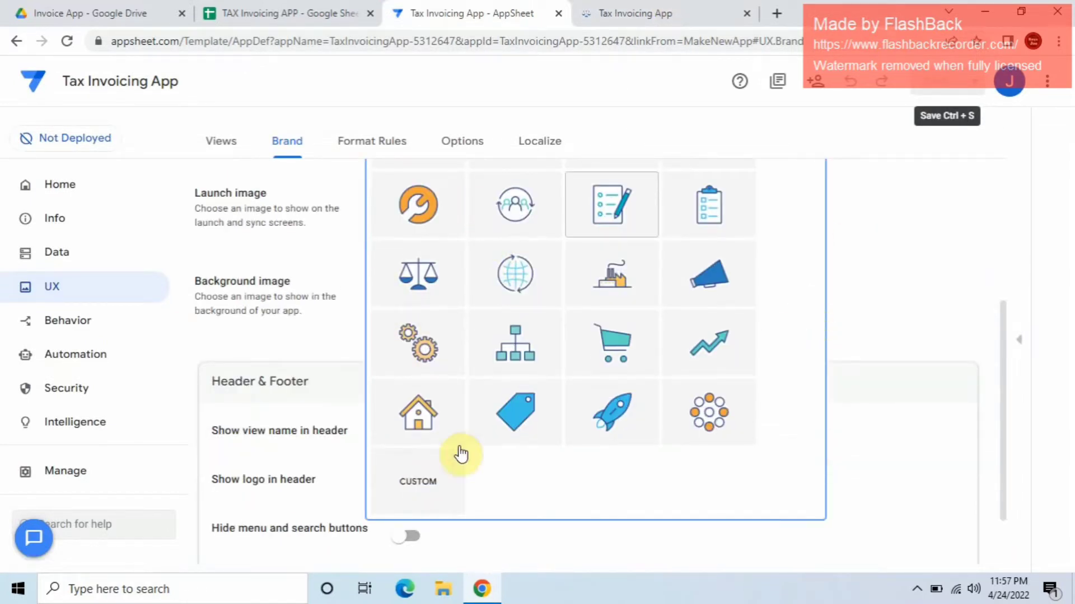
left_click(436, 482)
scroll(520, 382, "up", 2)
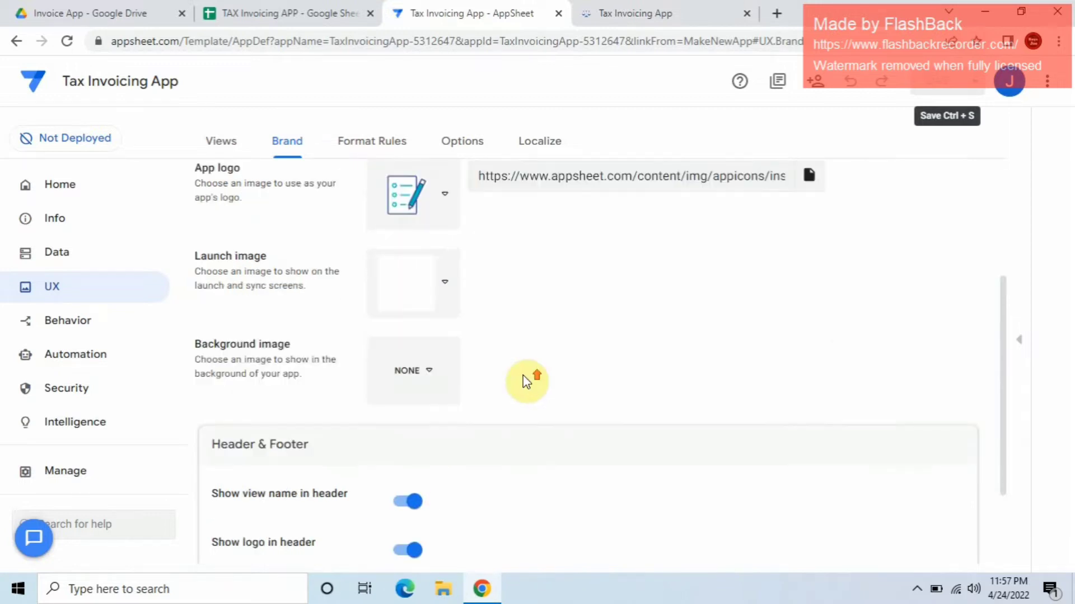
Step: Search Google Images for "tax invoice logo" in a new browser tab
left_click(773, 8)
type("g")
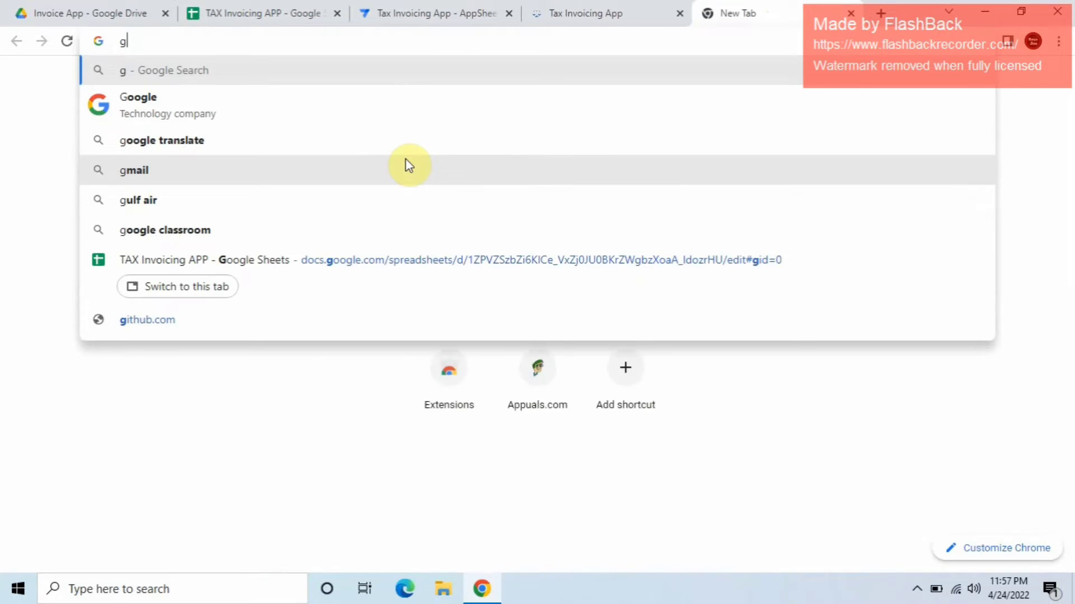
type("o")
key("Return")
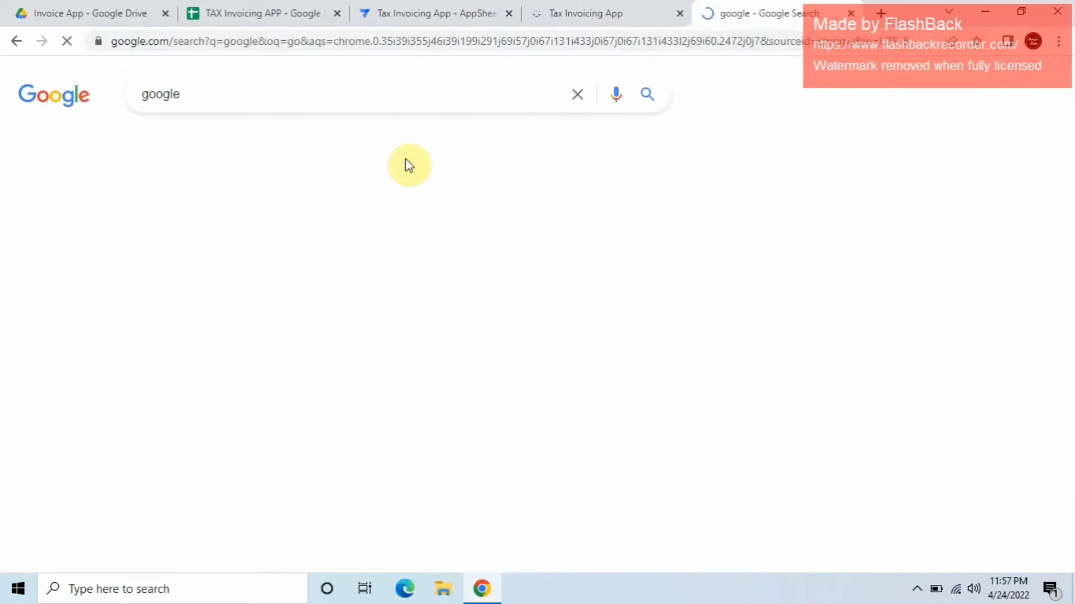
double_click(127, 96)
type("ta")
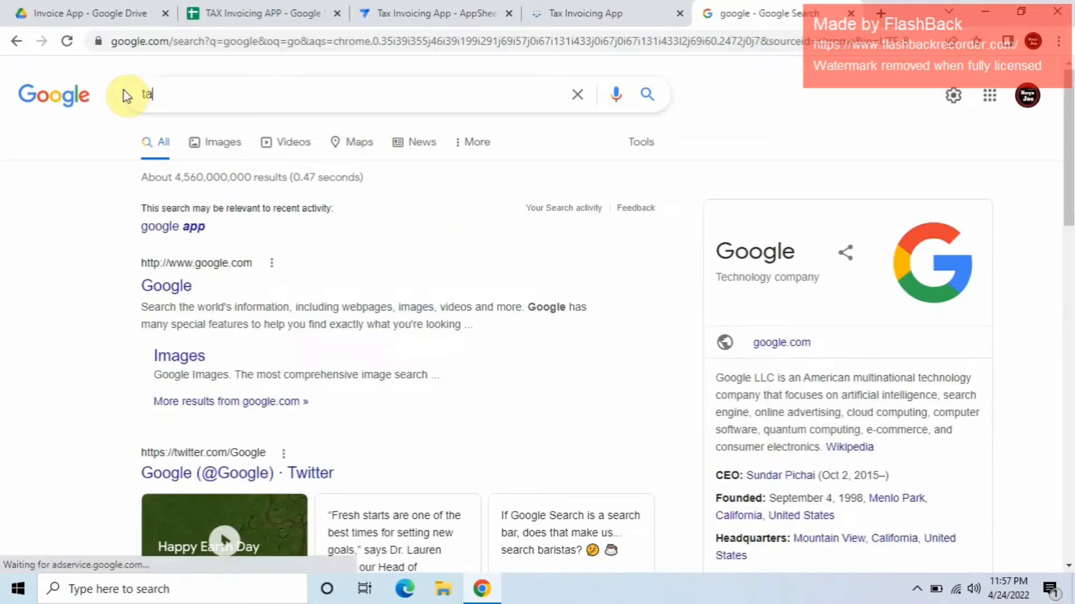
type("x invoi")
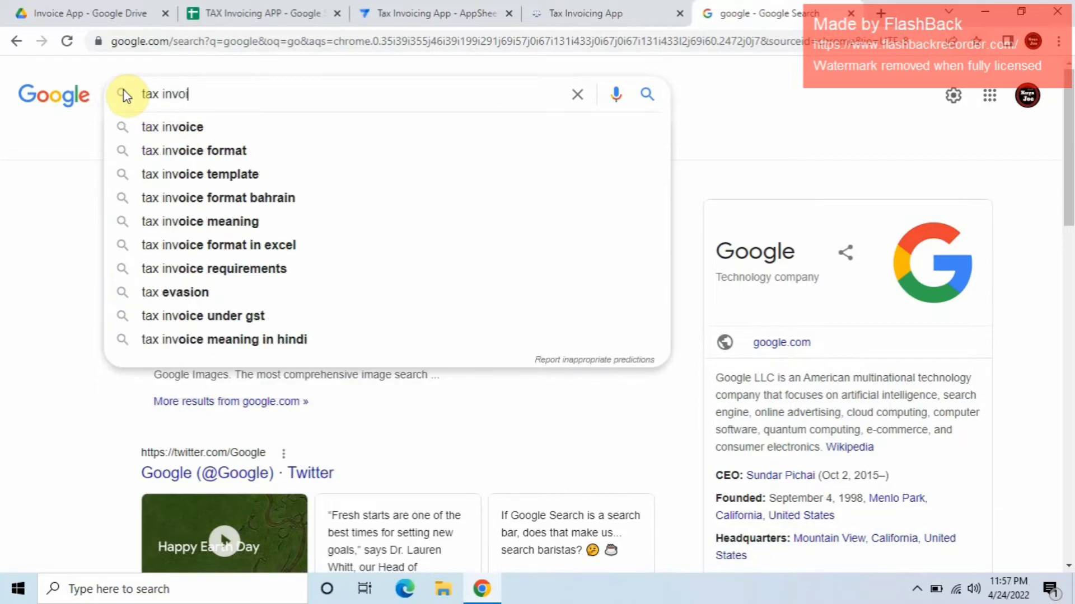
left_click(163, 120)
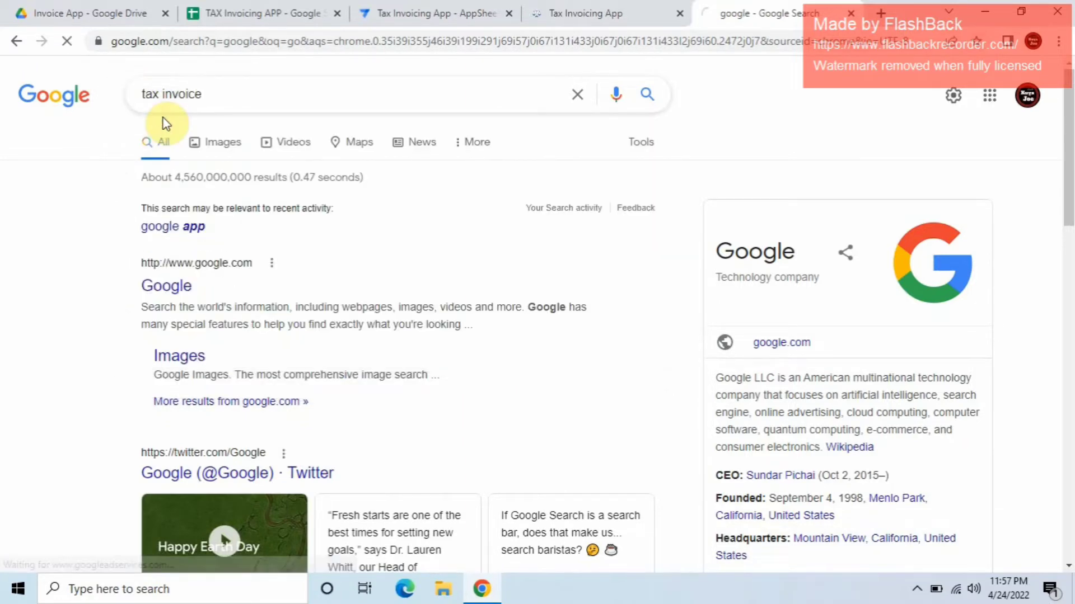
left_click(209, 150)
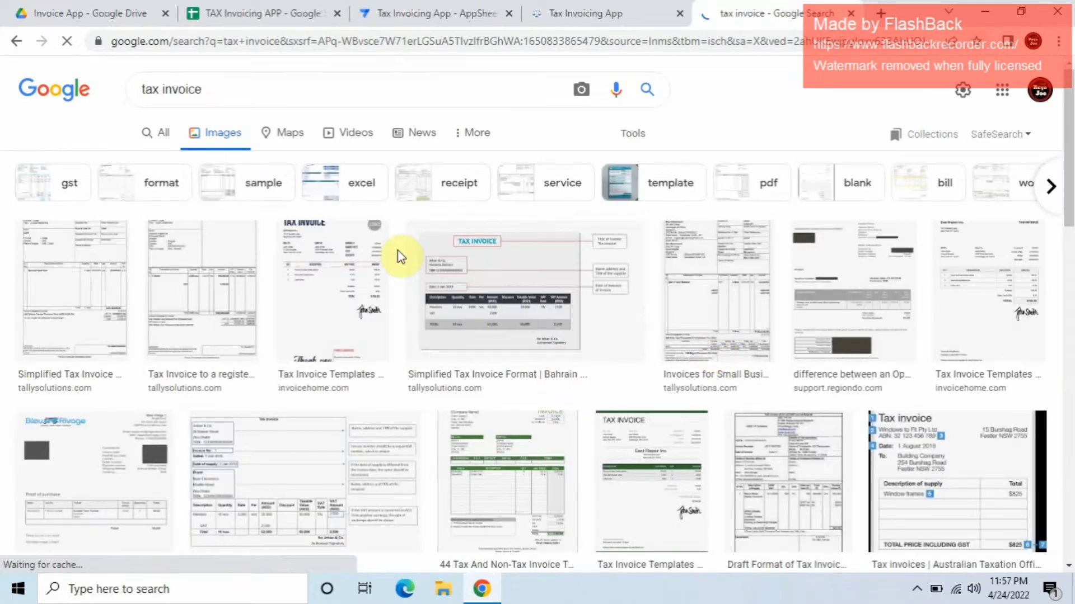
left_click(291, 79)
type("logo")
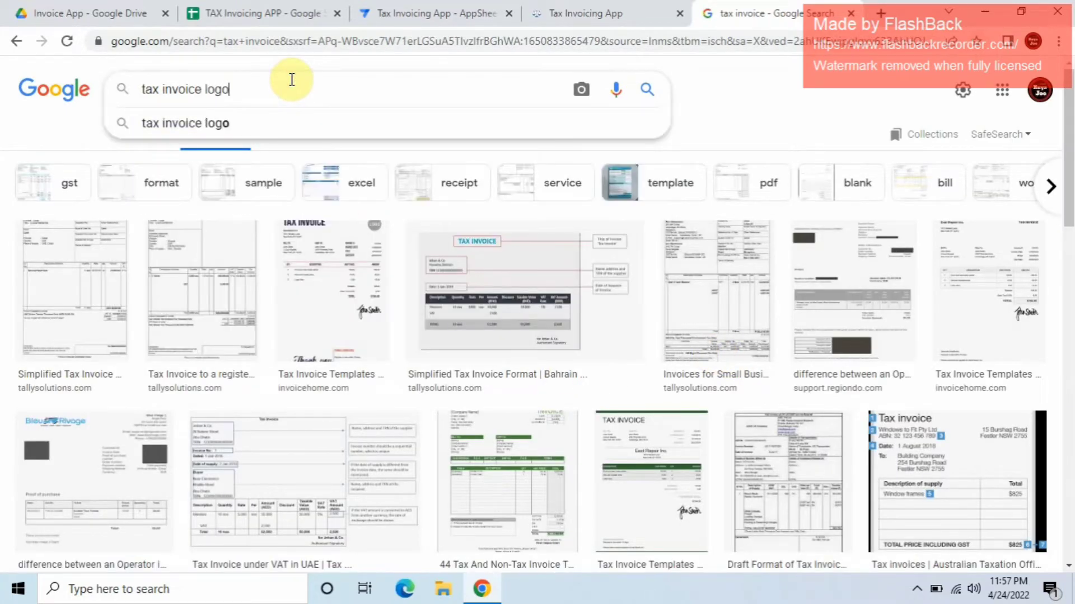
key("Return")
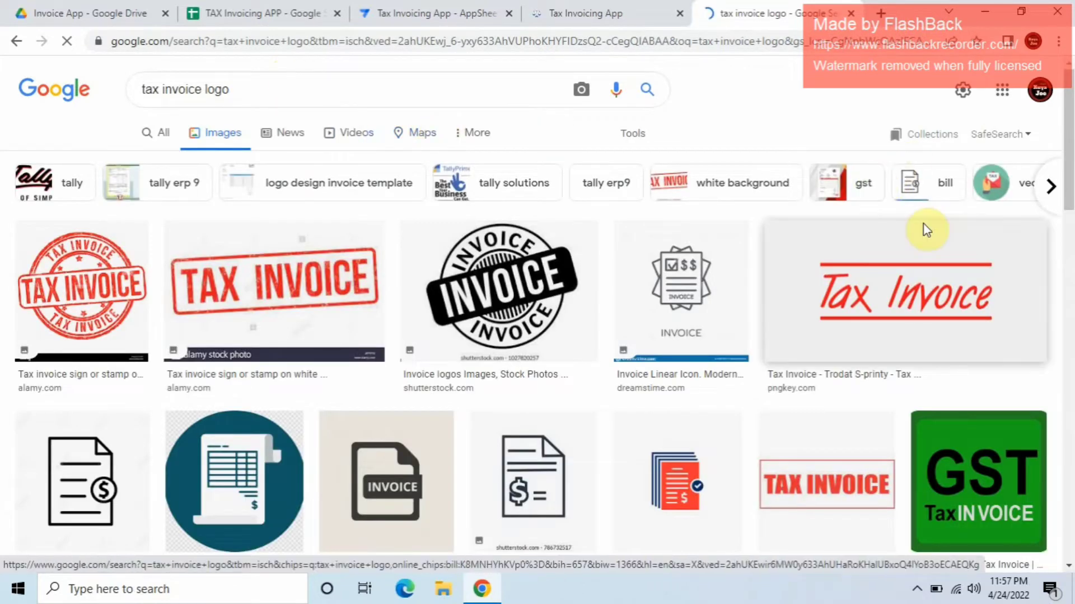
Step: Copy the image address of the black INVOICE document icon on a beige background from the image results
scroll(700, 305, "down", 1)
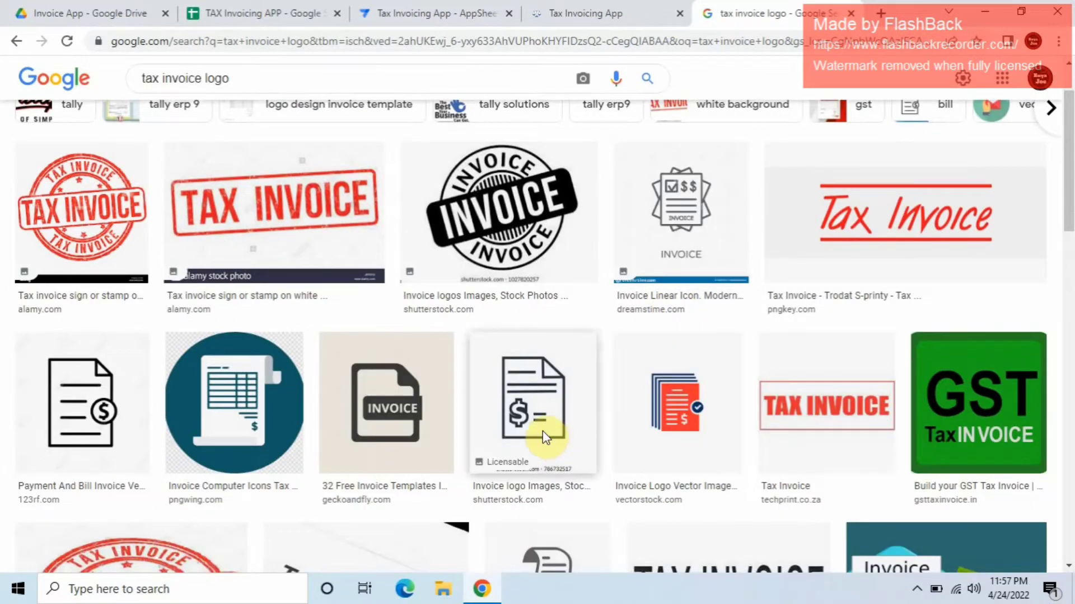
left_click(362, 439)
right_click(366, 437)
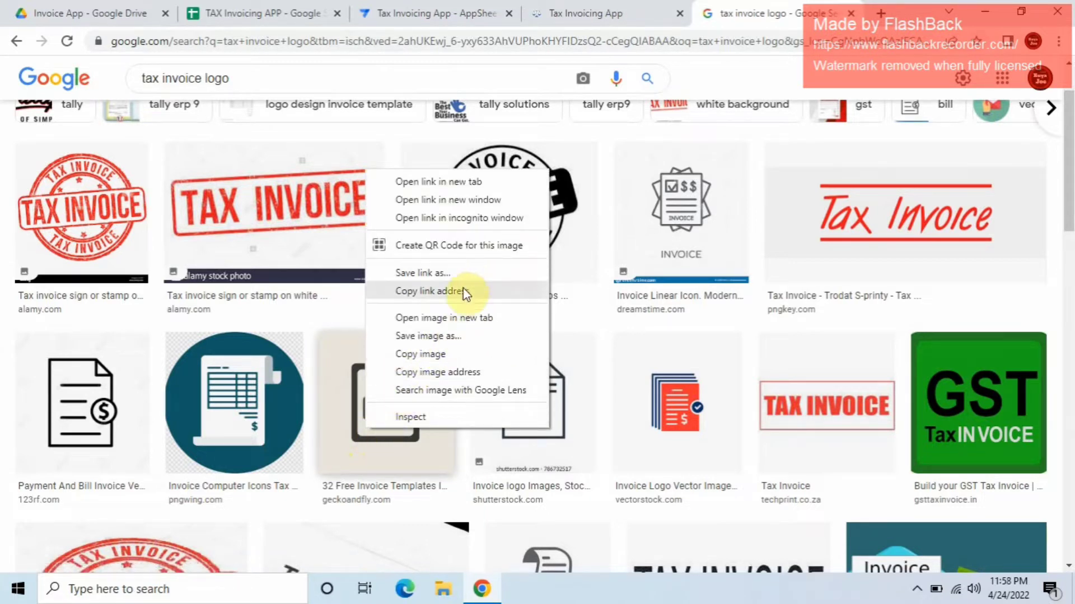
left_click(486, 371)
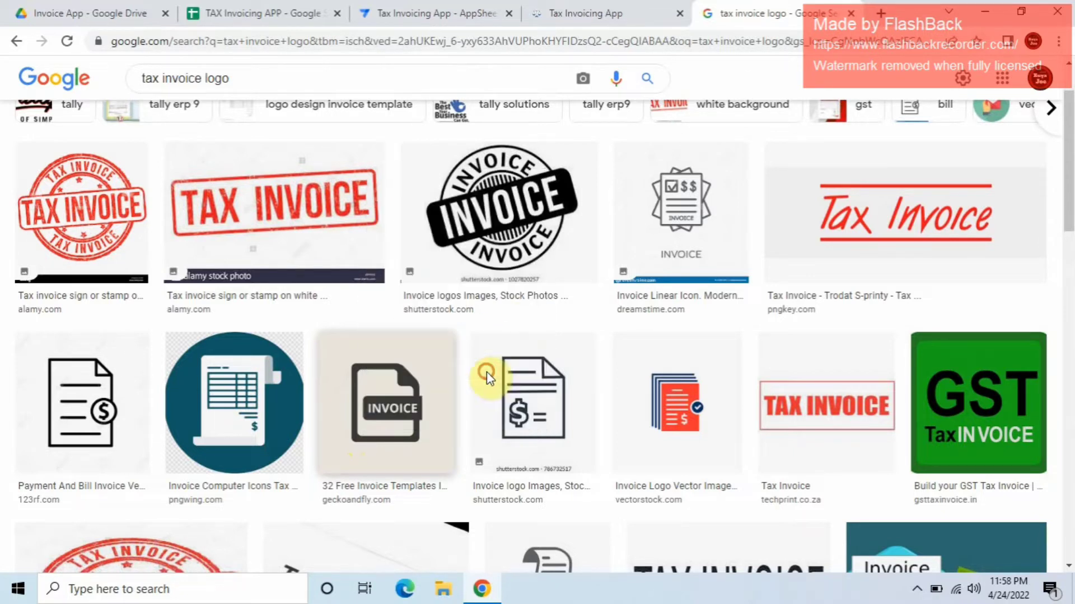
Step: Replace the custom app logo address in the AppSheet editor with the copied image address and save the app
left_click(596, 14)
left_click(395, 14)
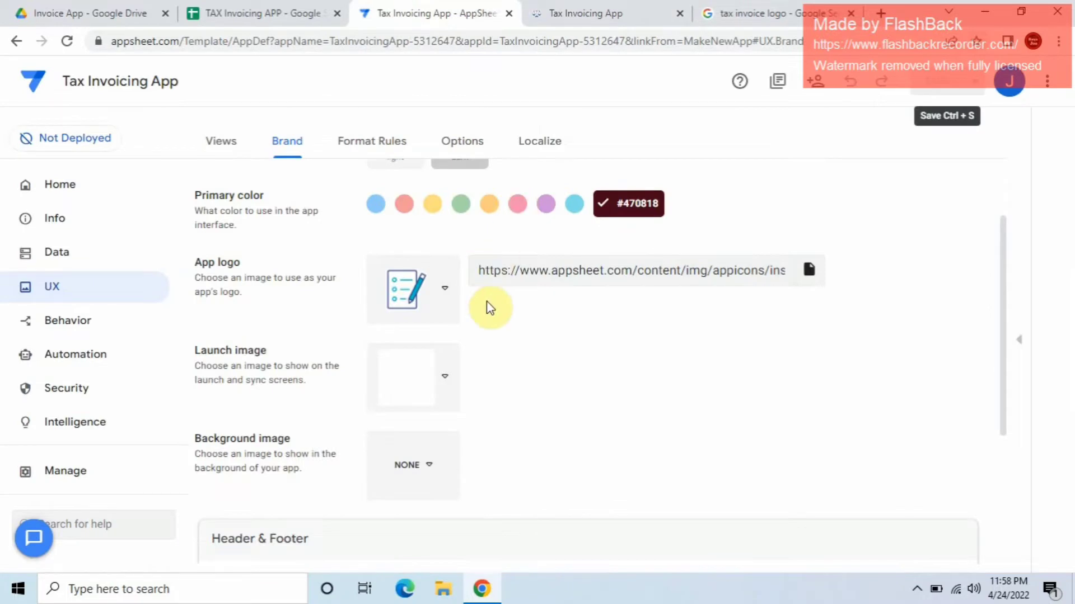
left_click(480, 276)
key("ctrl+a")
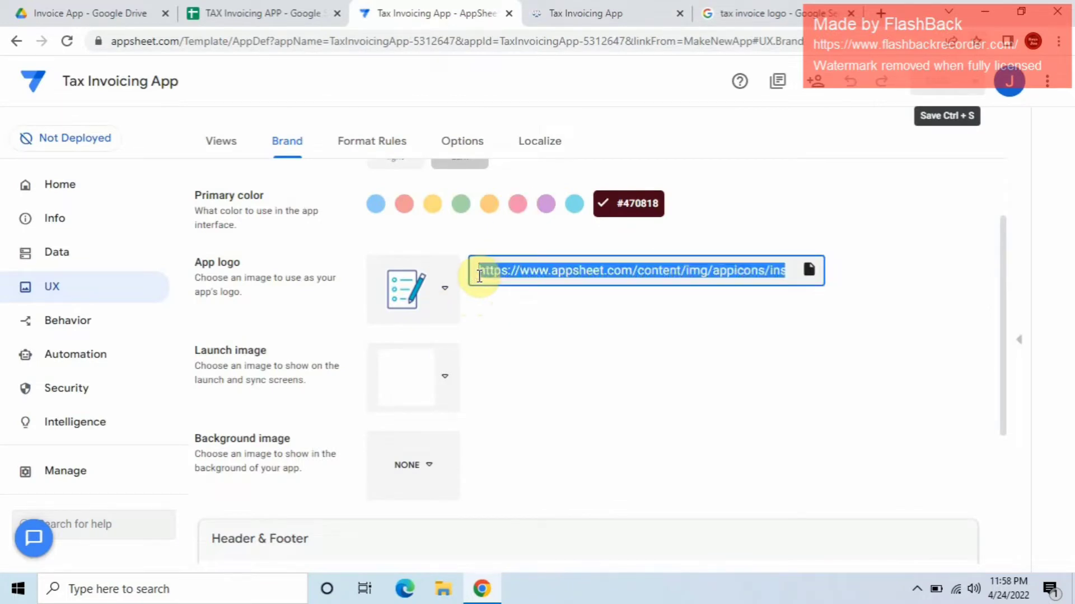
key("BackSpace")
key("ctrl+v")
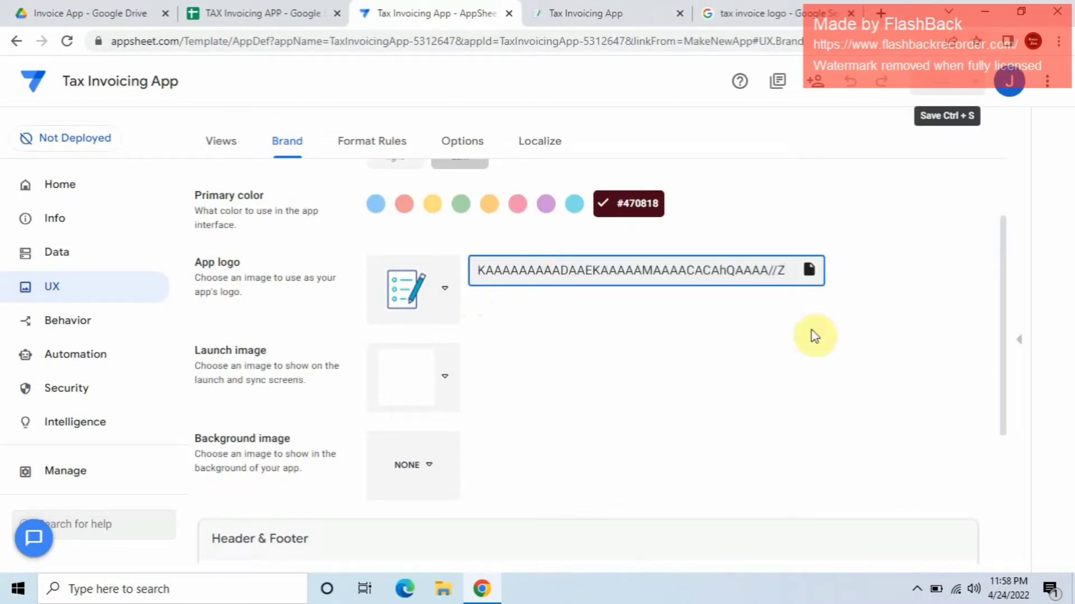
left_click(811, 330)
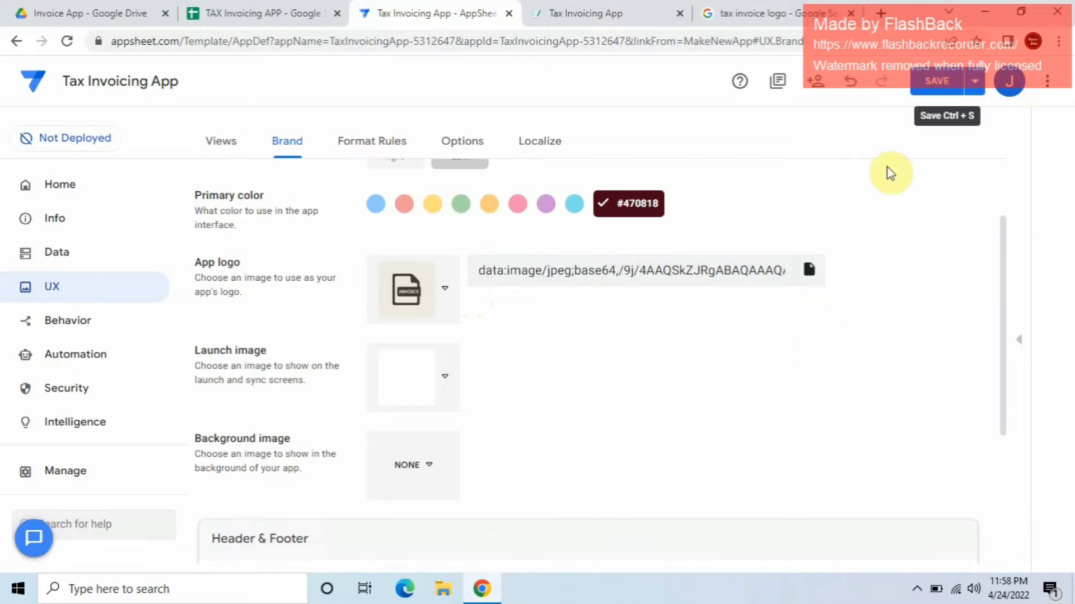
left_click(933, 81)
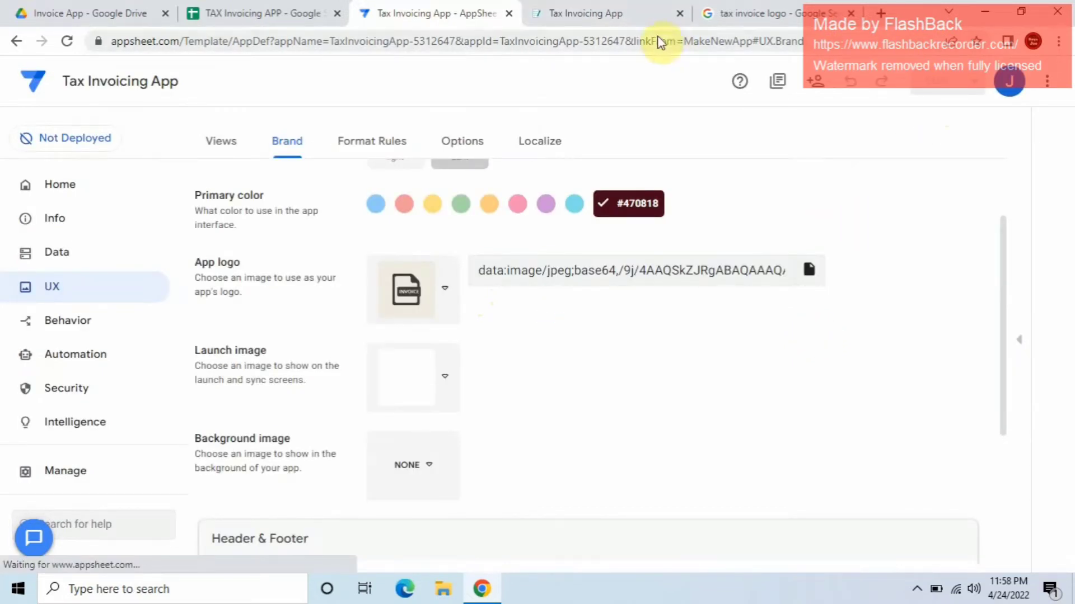
Step: Sync the running Tax Invoicing App and look through its Company Details, Inventory and Invoice Log Form views
left_click(627, 16)
left_click(1057, 81)
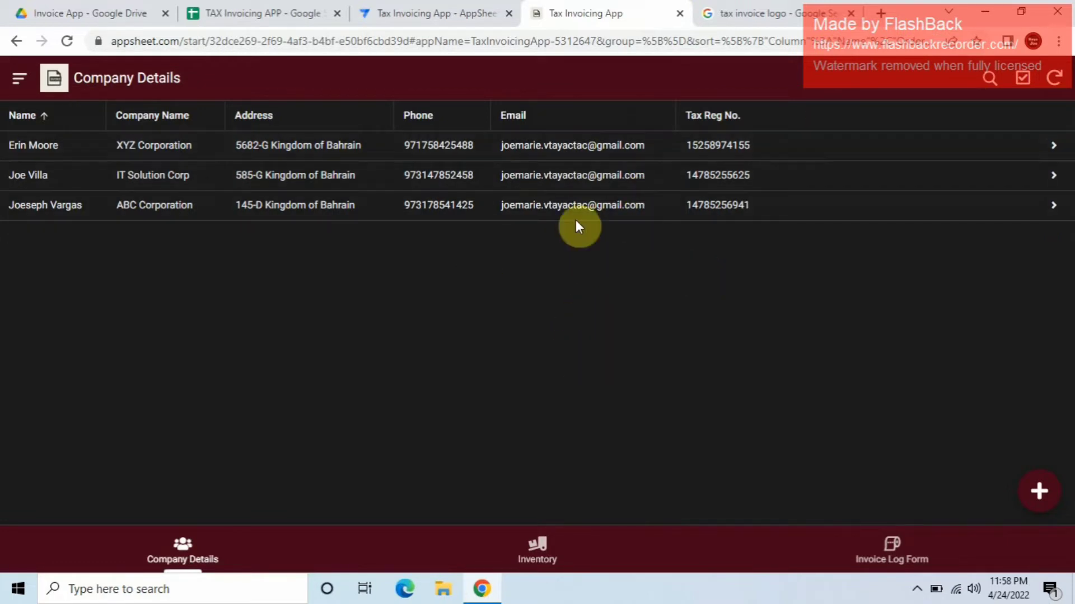
left_click(417, 14)
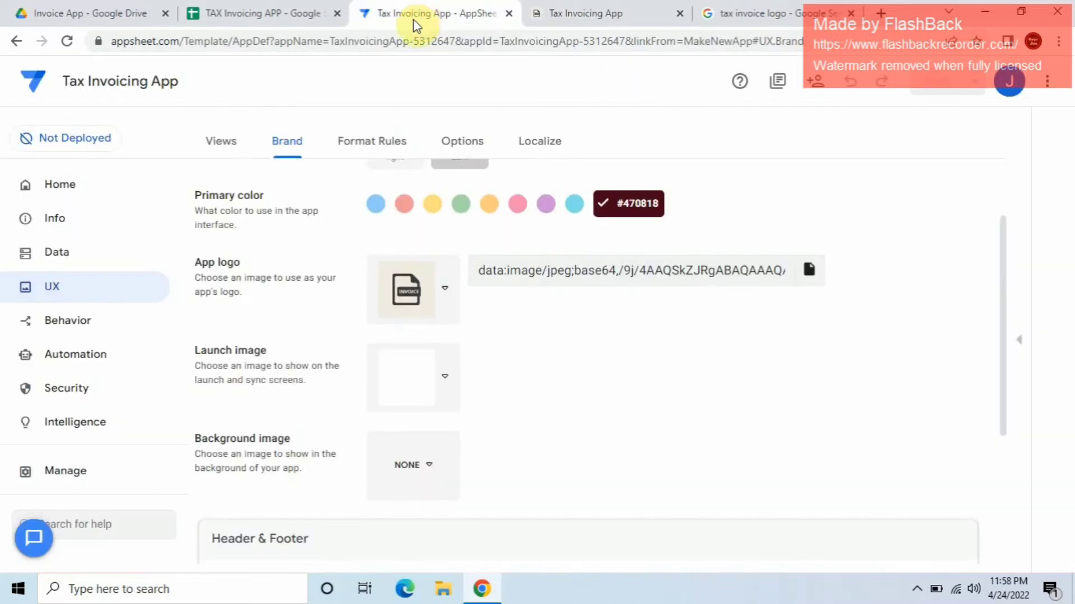
left_click(653, 17)
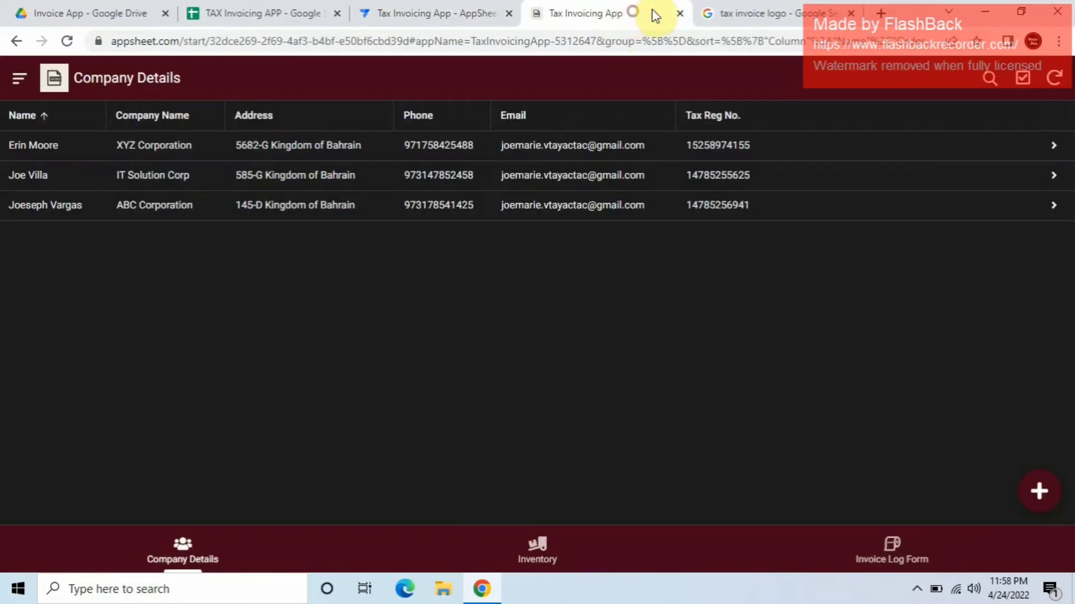
left_click(201, 558)
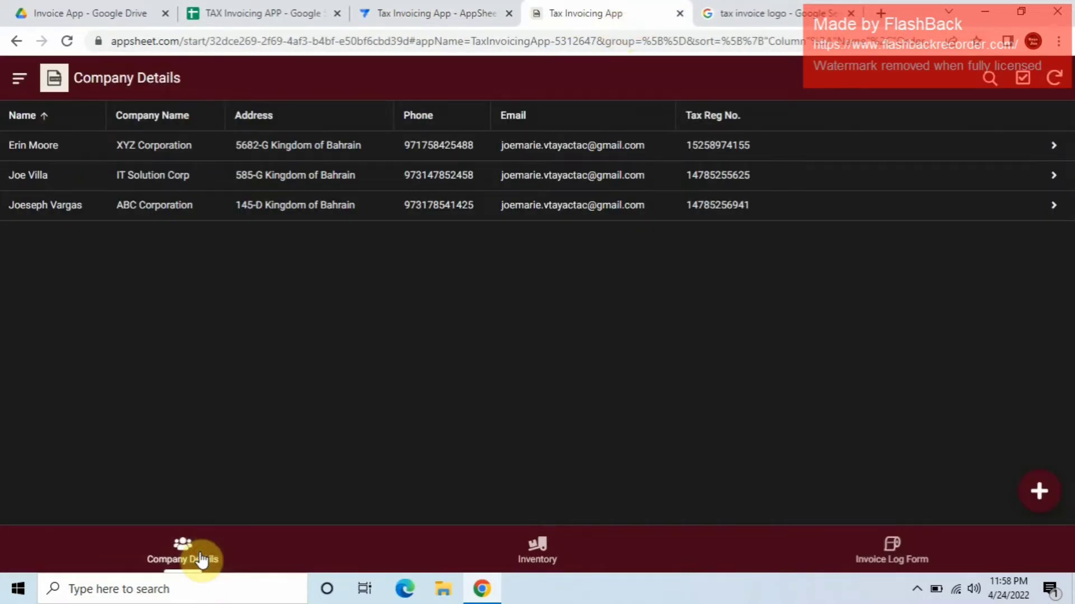
left_click(557, 560)
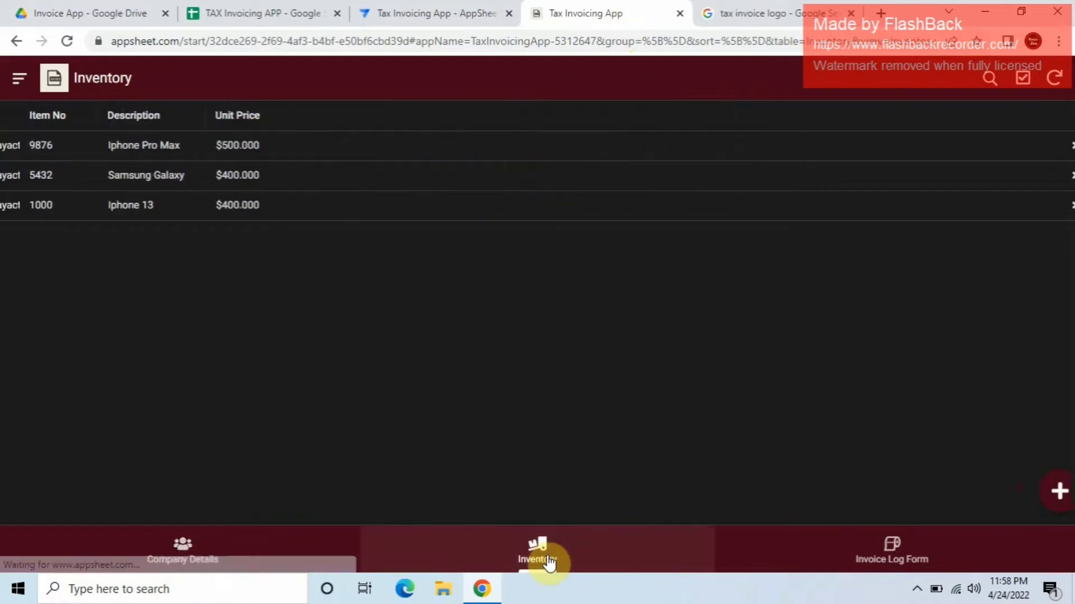
left_click(892, 556)
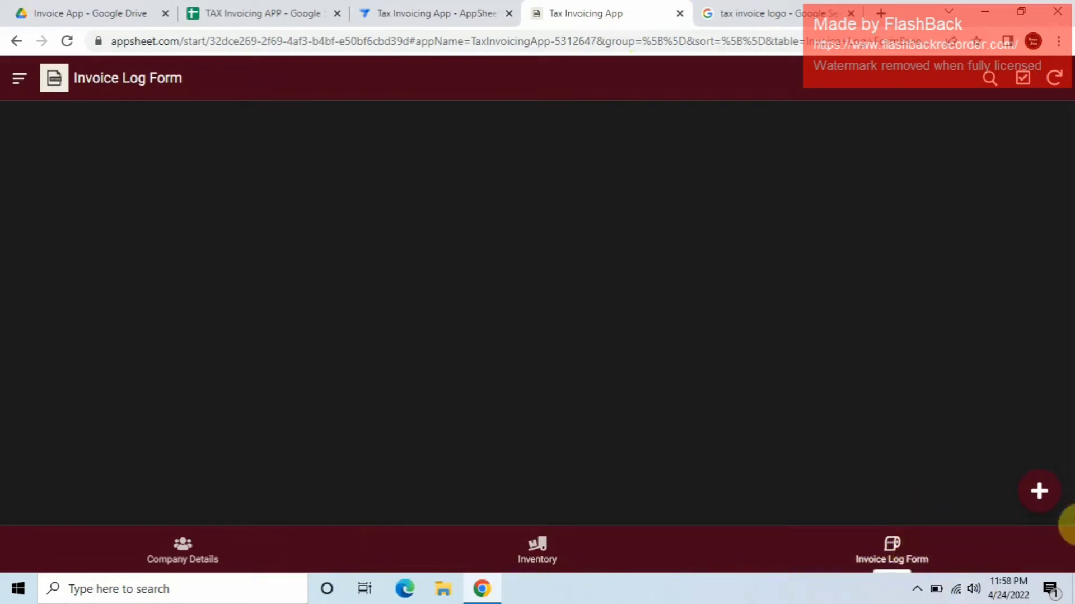
Step: Start a new Invoice Log Form entry and check the Invoice No sheet in the TAX Invoicing APP spreadsheet
left_click(1042, 501)
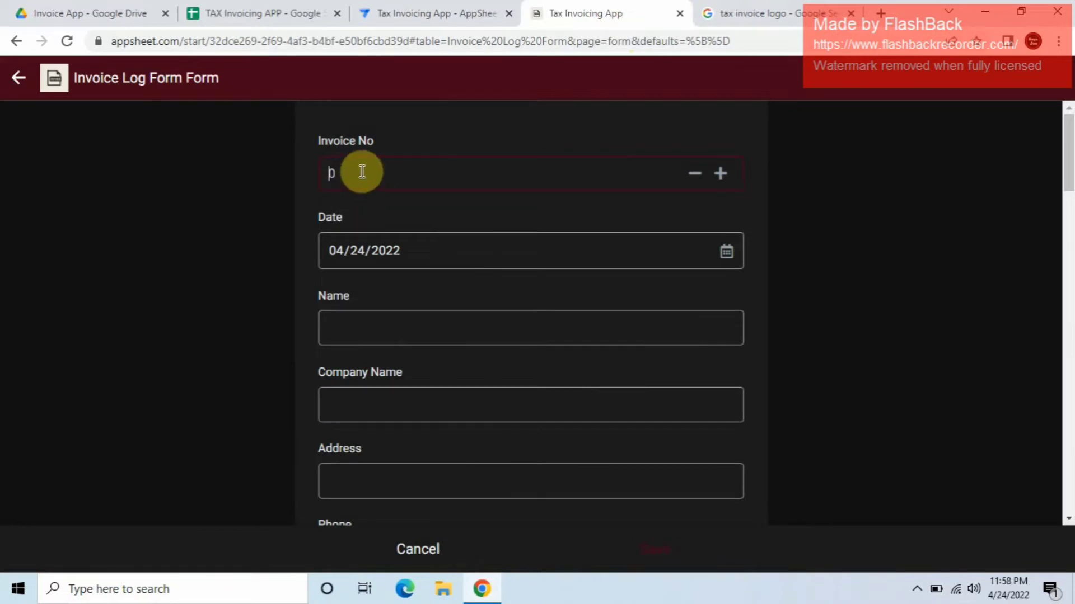
left_click(366, 170)
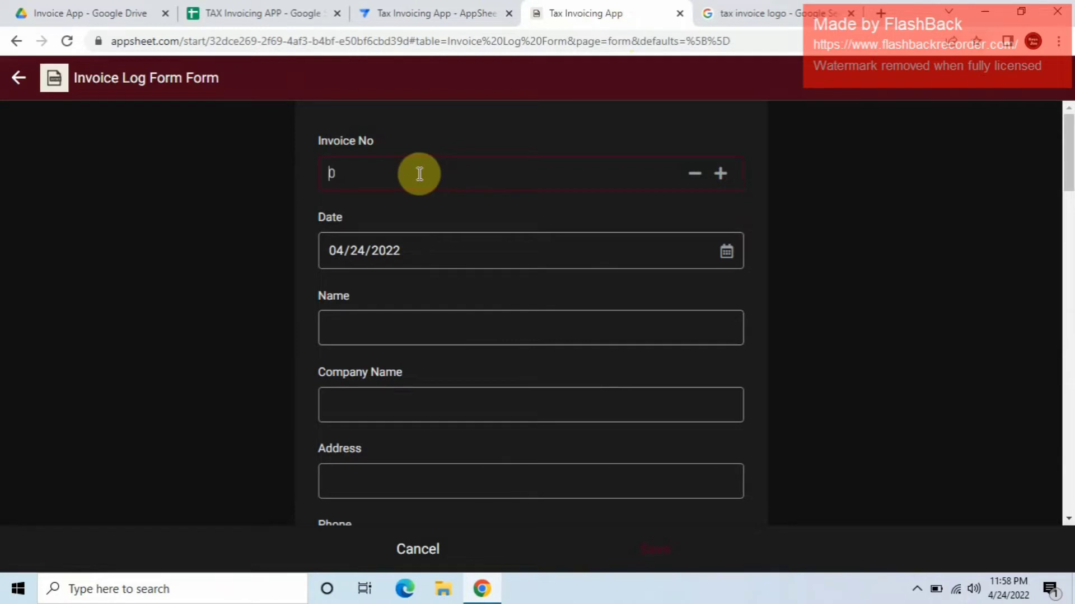
left_click(290, 20)
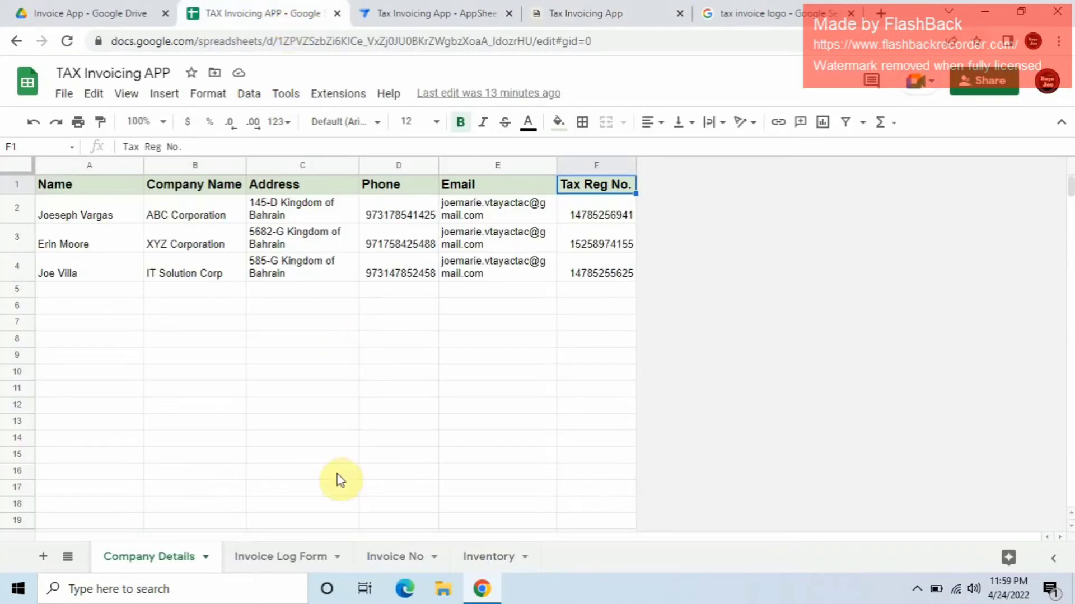
left_click(428, 562)
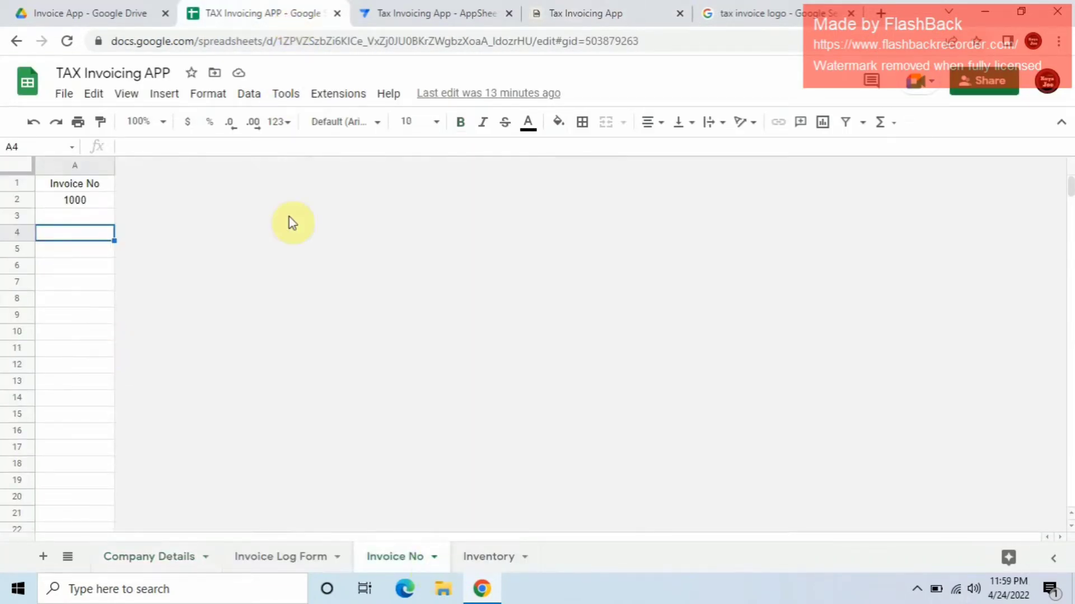
Step: Switch to the AppSheet editor and open the Invoice No column settings of the Invoice Log Form table
left_click(480, 13)
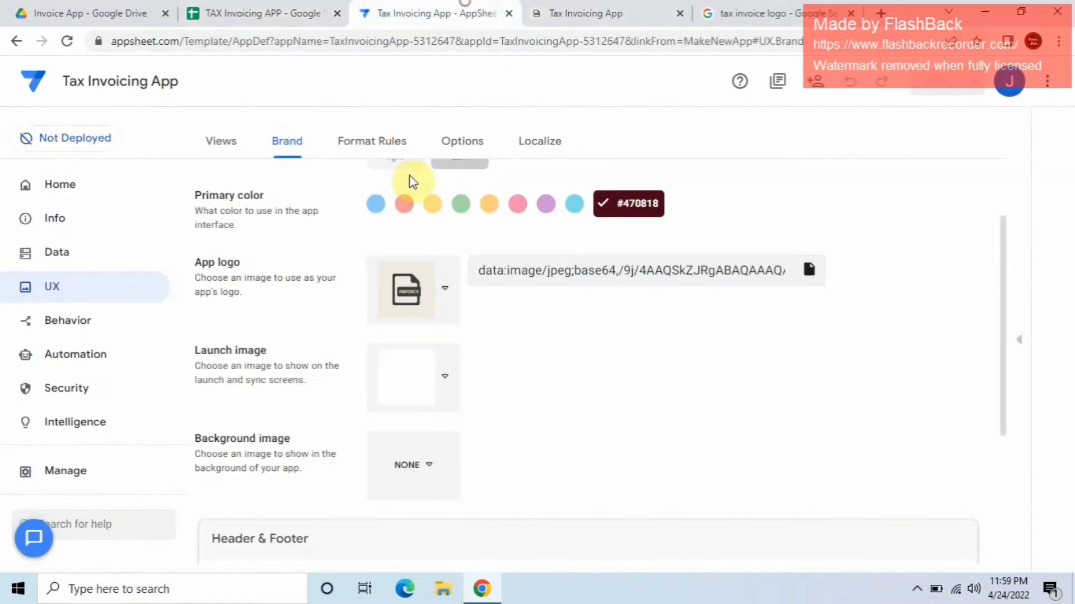
left_click(78, 252)
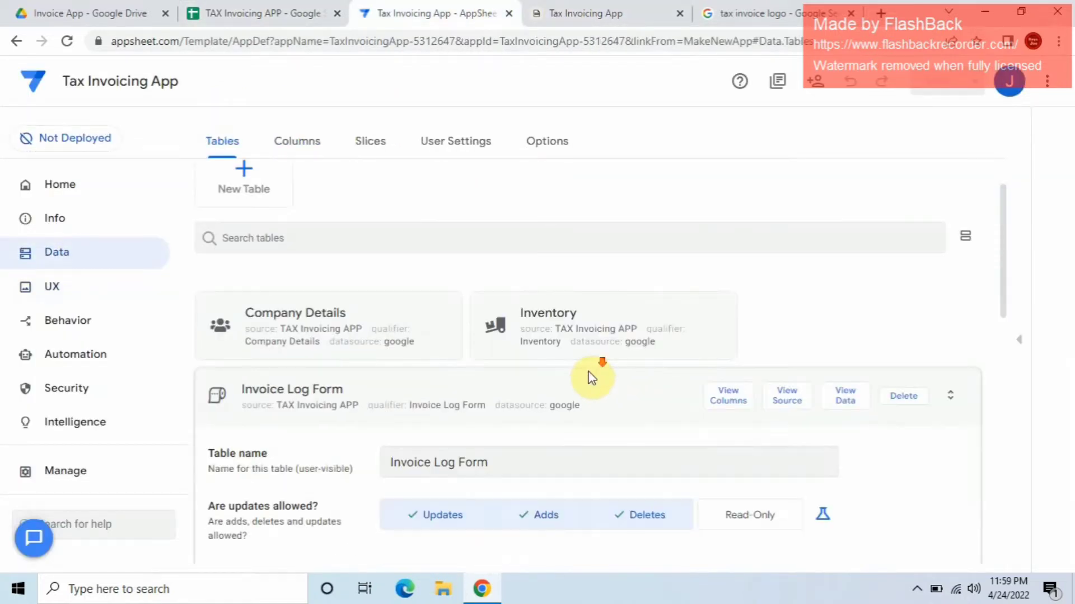
left_click(727, 318)
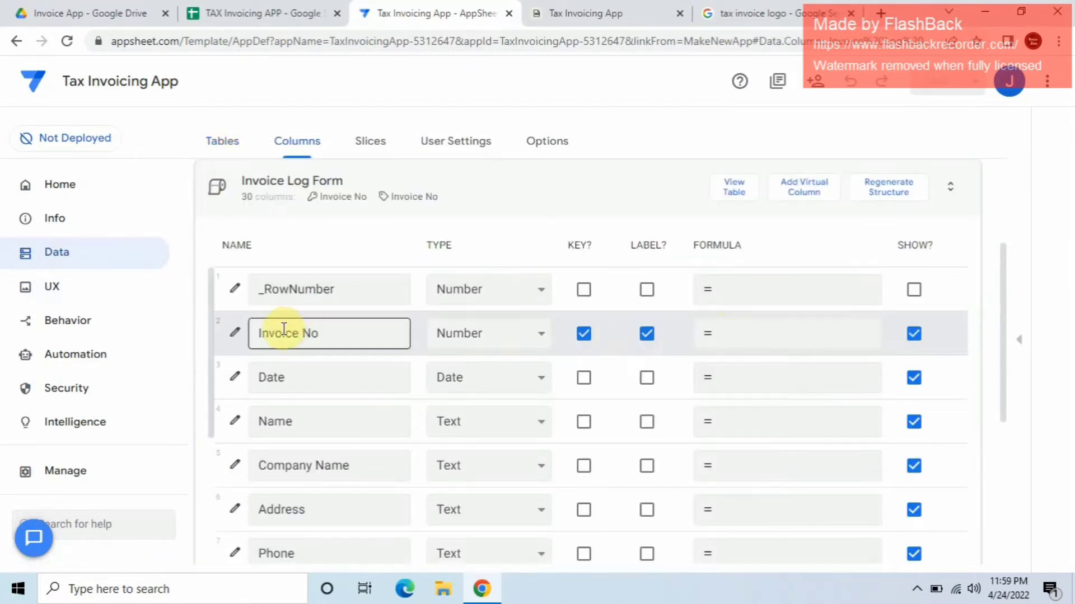
left_click(234, 336)
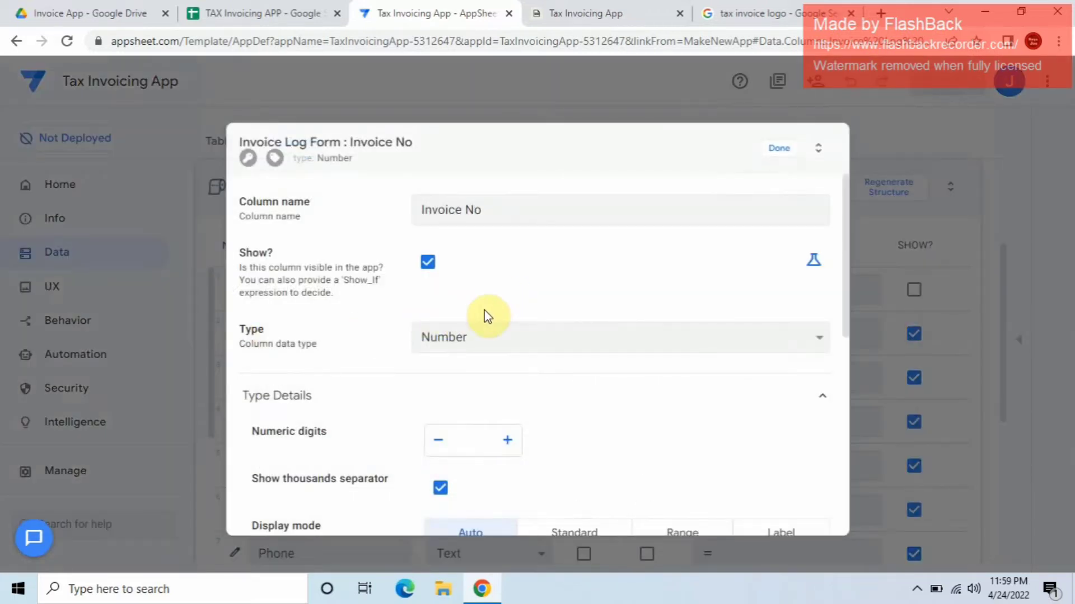
Step: Begin the Invoice No column's initial value expression with MAX(Invoice No[Invoice No, checking the sheet name in the TAX Invoicing APP spreadsheet
scroll(485, 313, "down", 3)
scroll(485, 316, "down", 5)
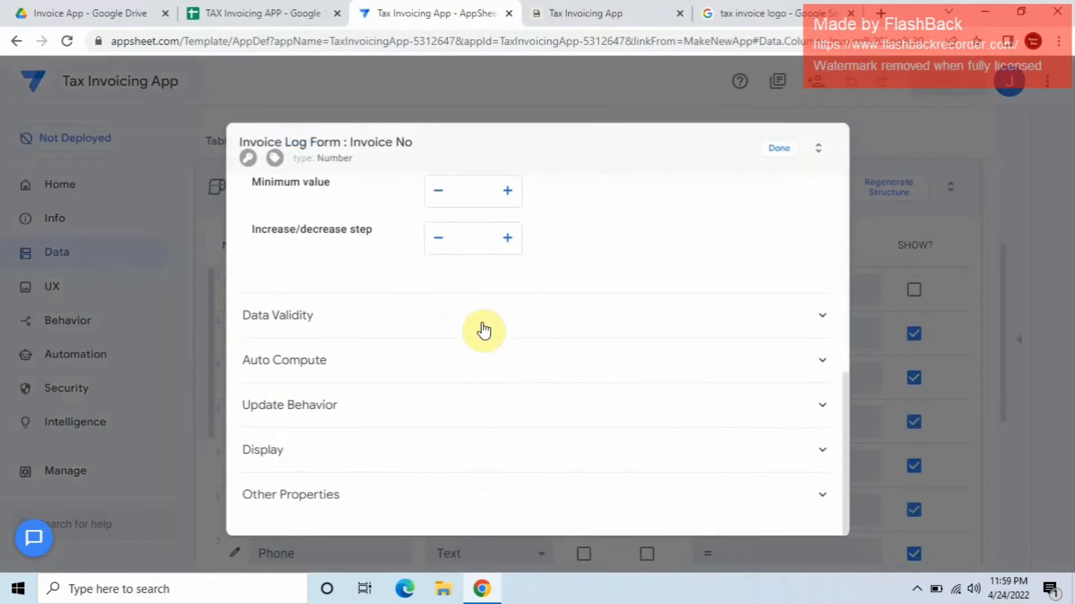
left_click(442, 373)
scroll(566, 358, "down", 1)
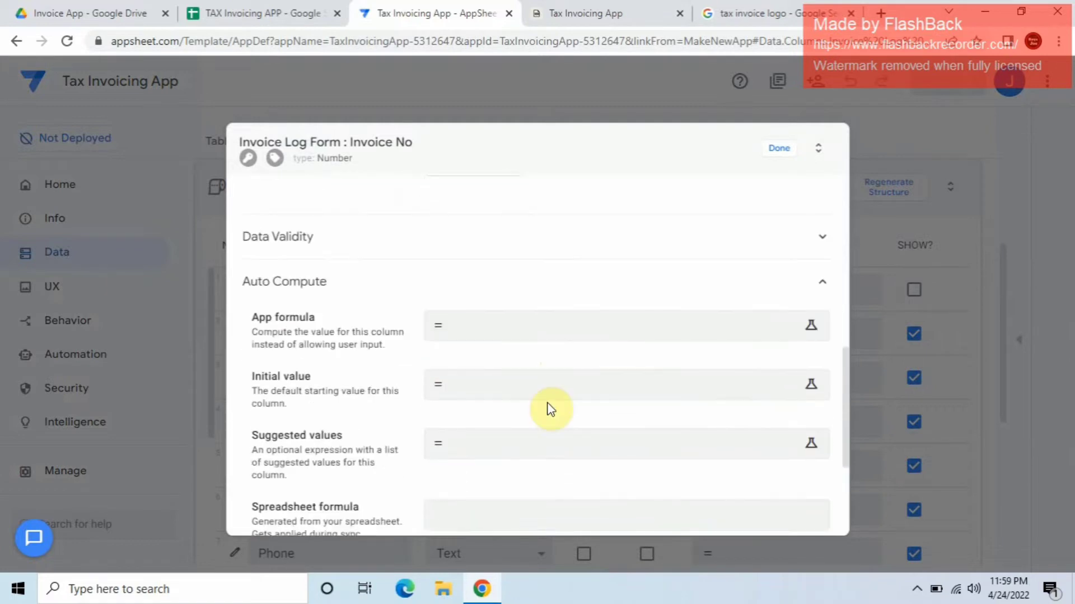
left_click(560, 394)
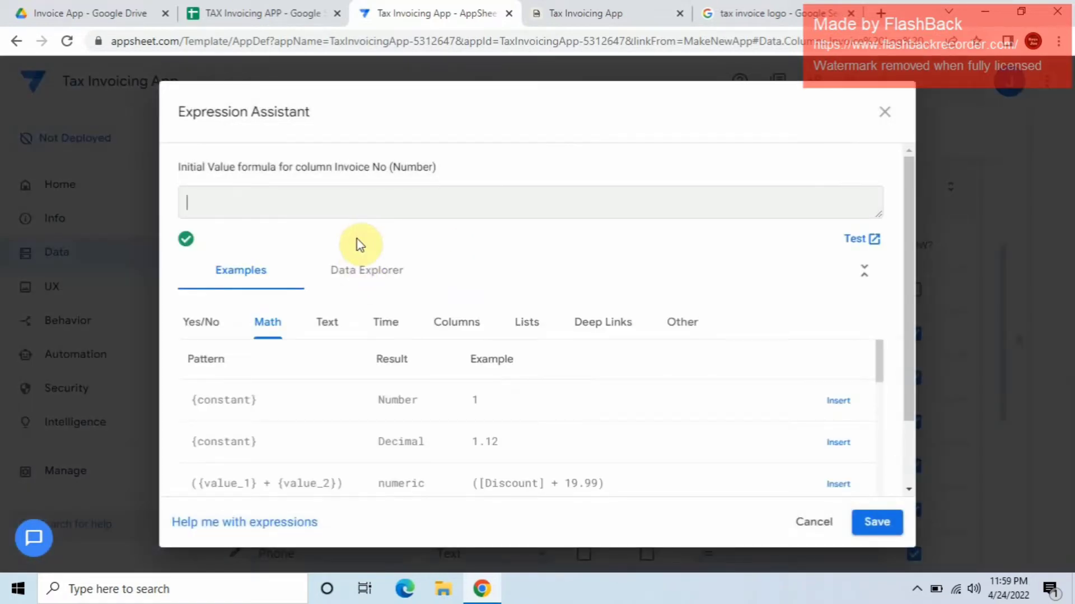
type("MAX(Invoice No")
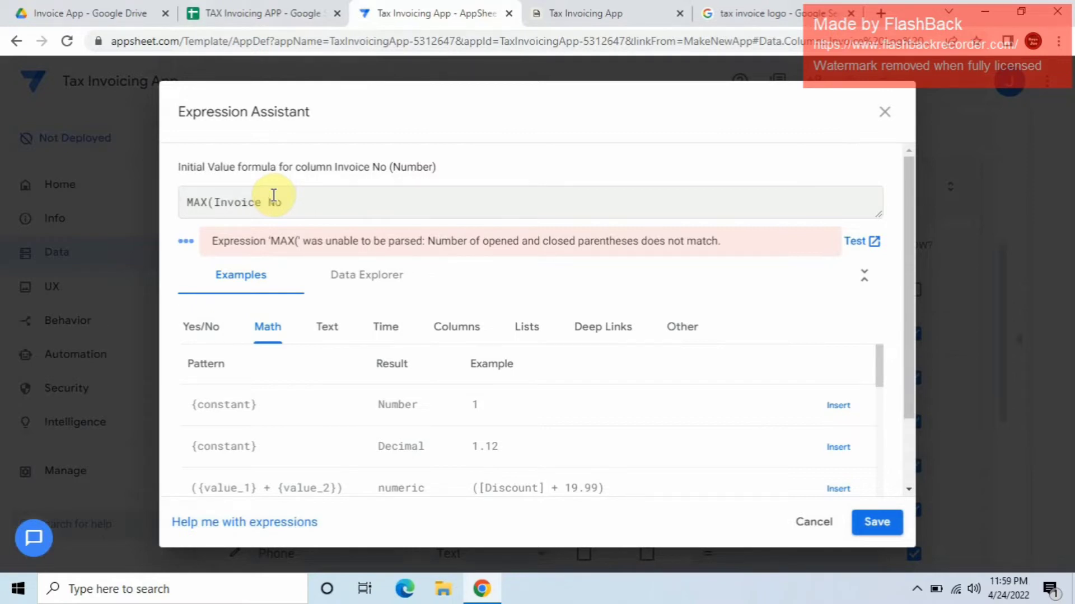
left_click(253, 13)
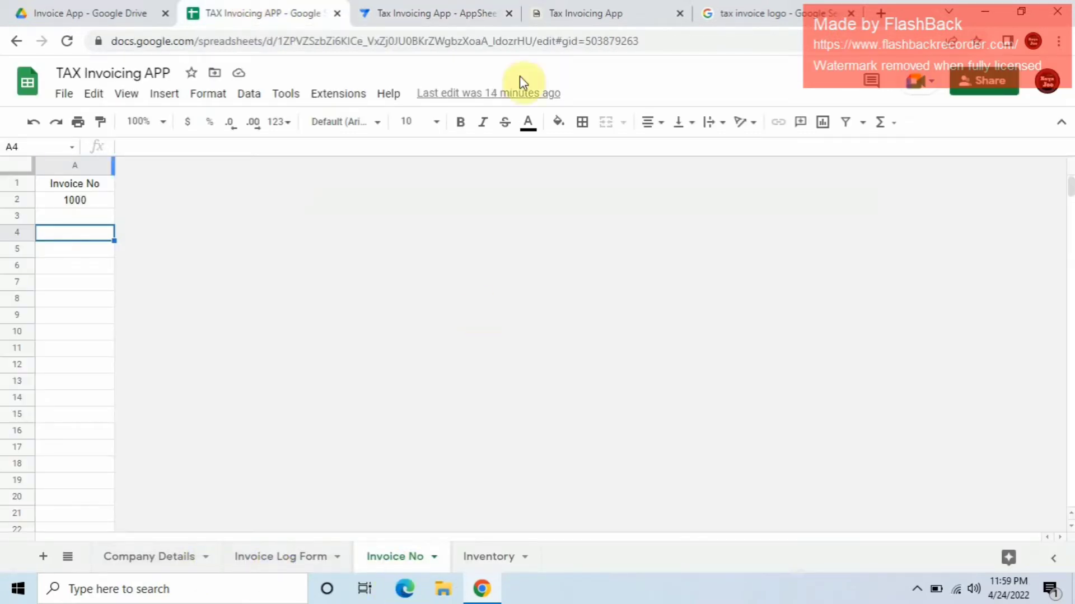
left_click(424, 17)
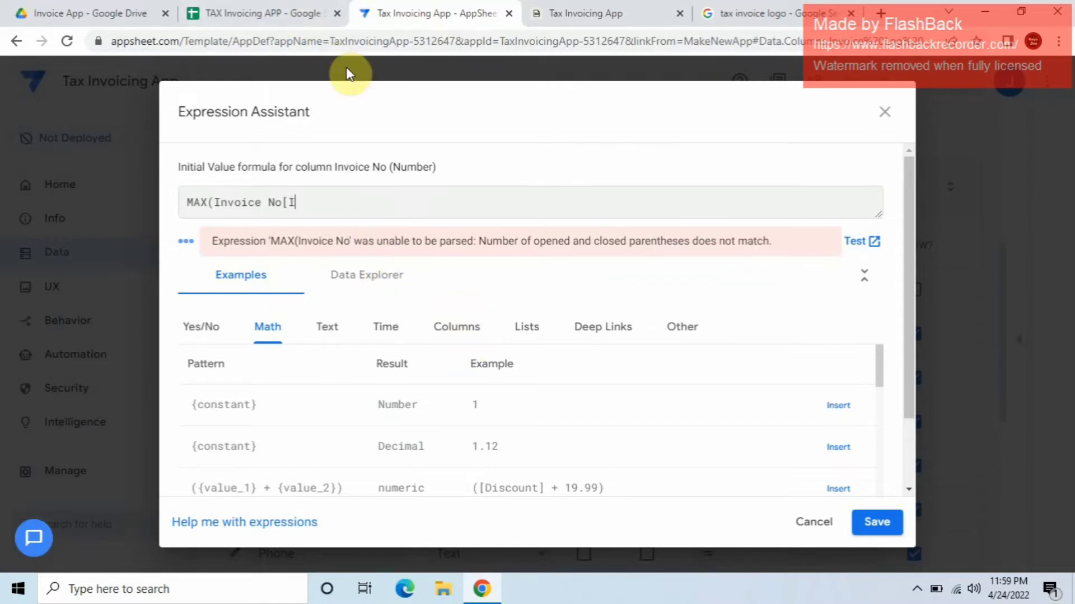
type("nvoice No")
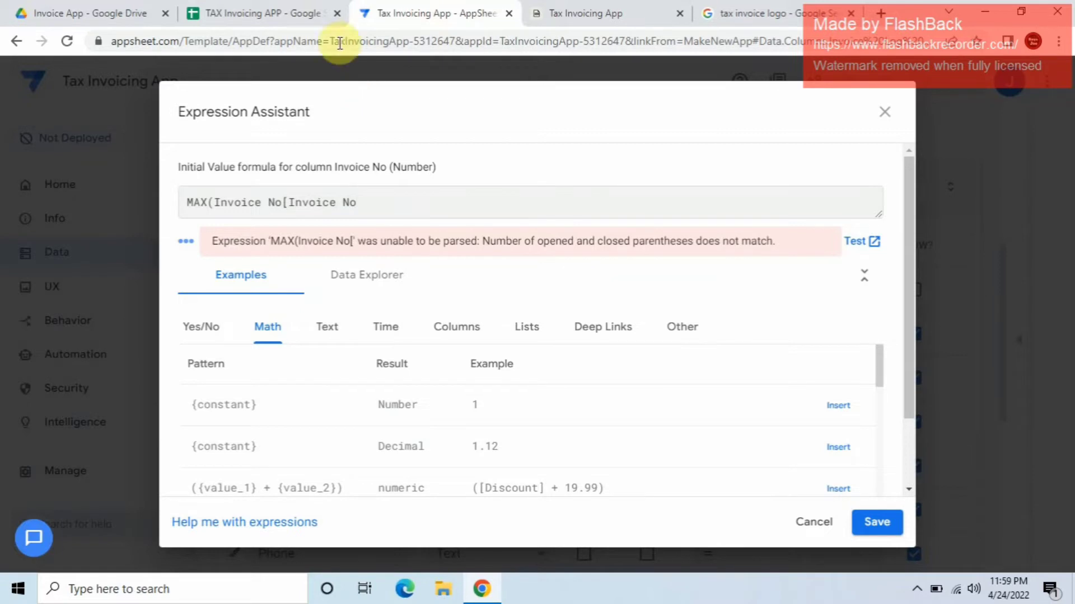
Step: Check the Invoice No header in the spreadsheet, complete the initial value expression as (MAX(Invoice No[Invoice No])+1), and save the app
left_click(297, 13)
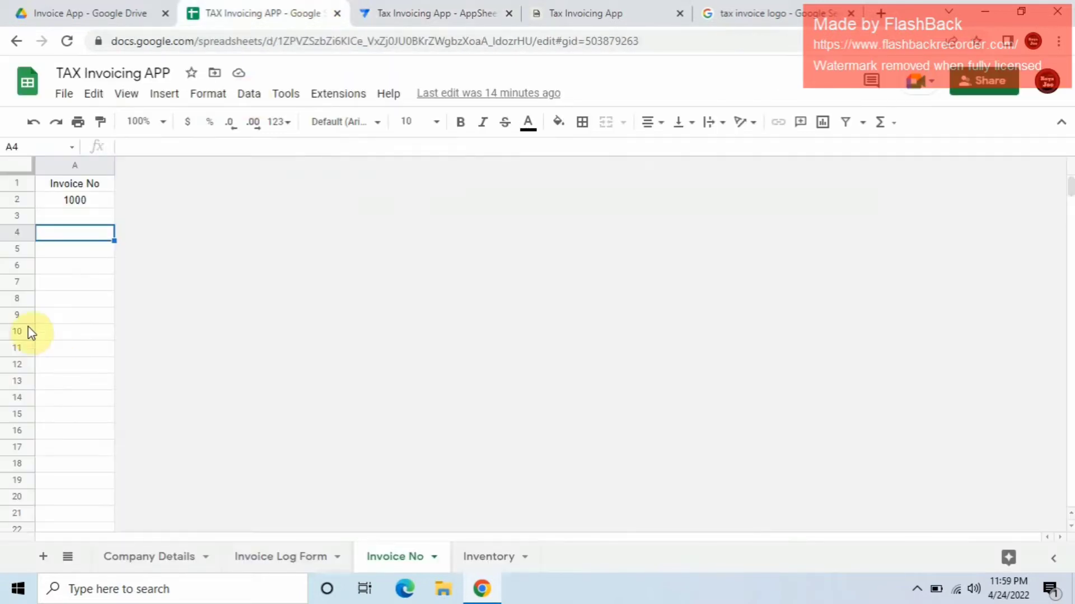
left_click(72, 184)
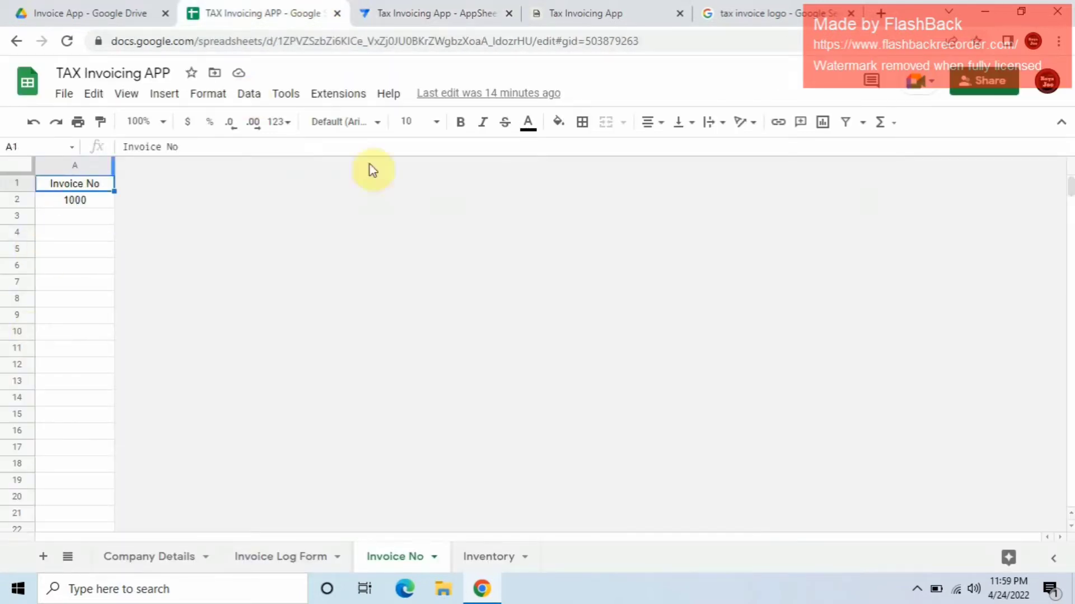
left_click(412, 13)
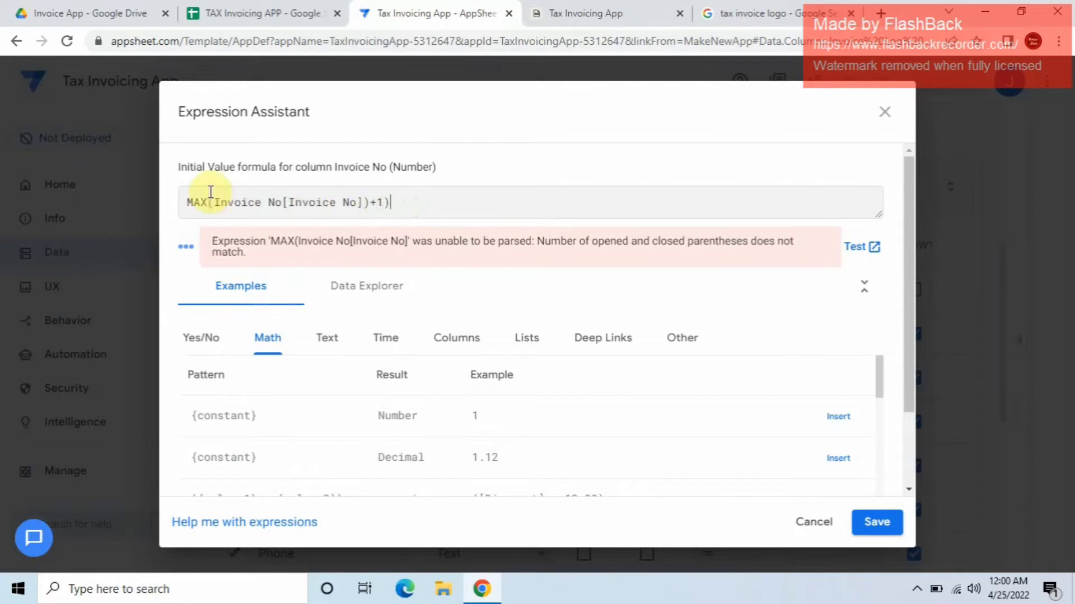
type("(")
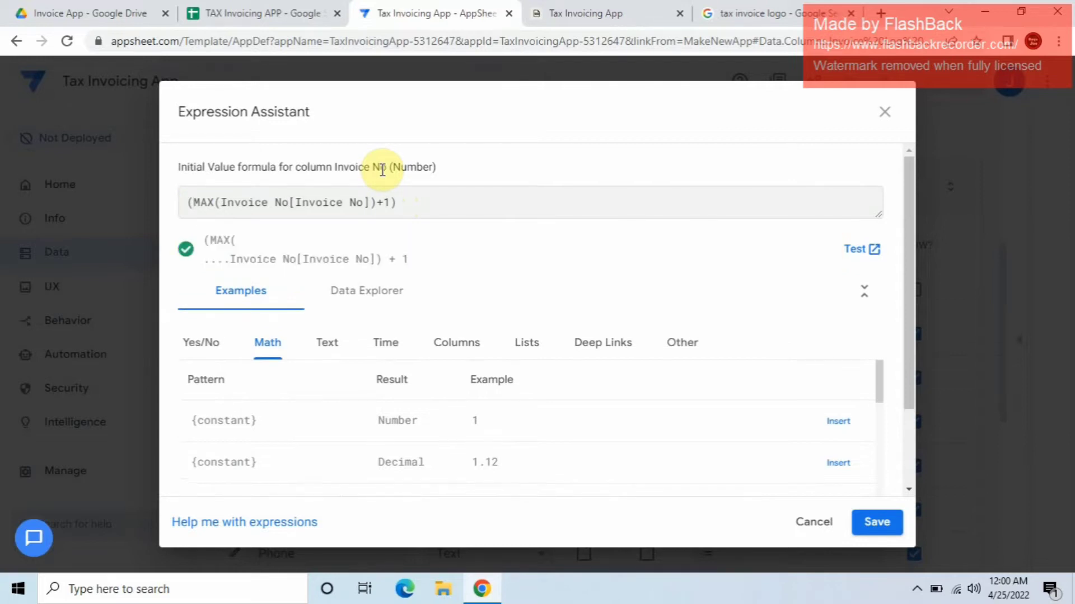
left_click(890, 522)
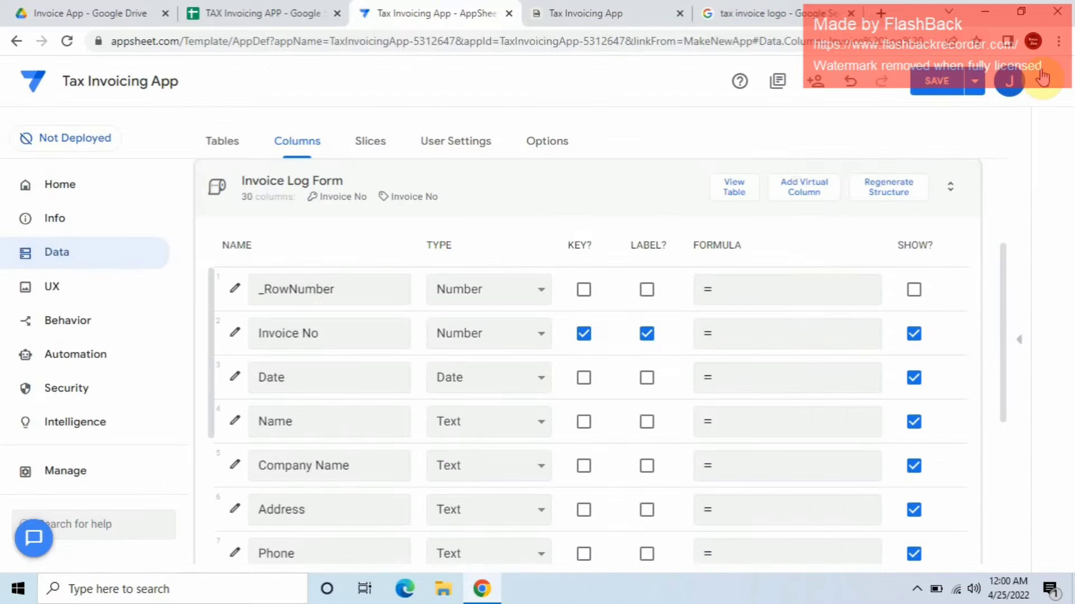
left_click(948, 85)
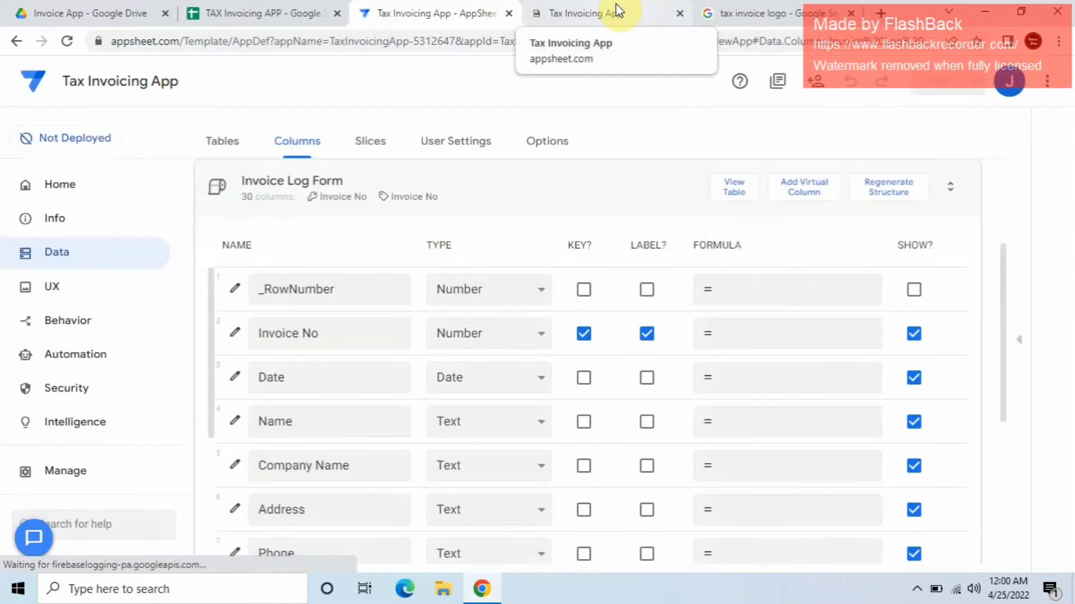
Step: Leave the open form in the running Tax Invoicing App, sync it, and start a new Invoice Log Form entry to check Invoice No
left_click(618, 11)
left_click(10, 67)
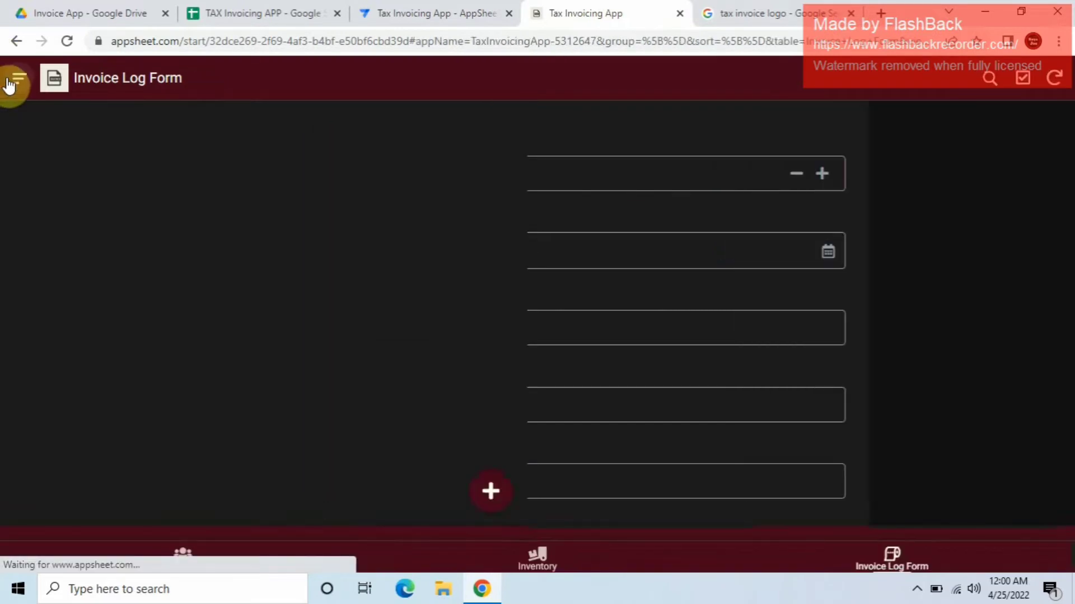
left_click(1063, 88)
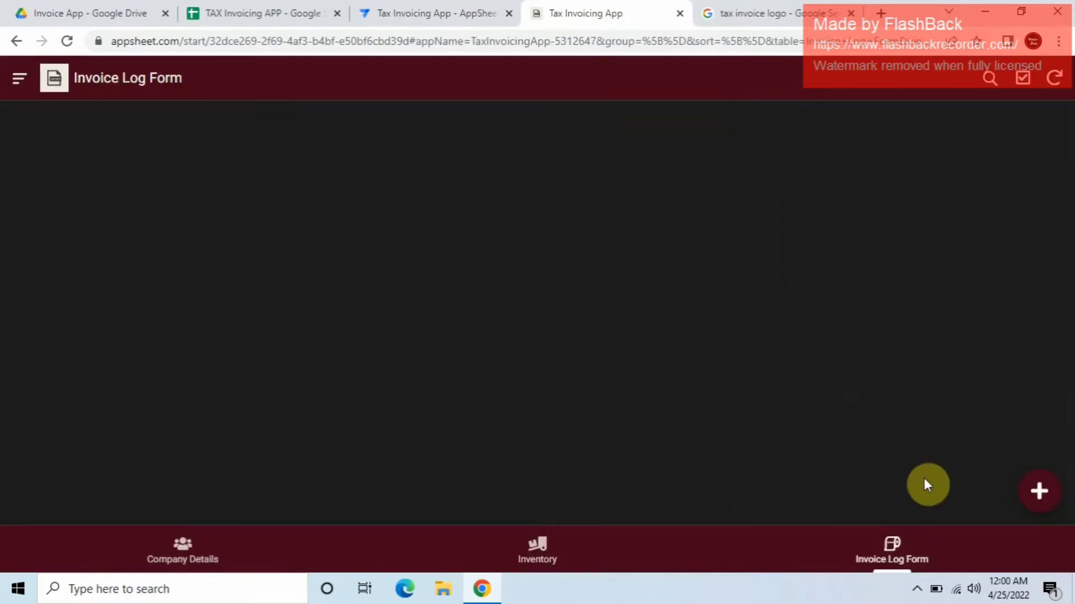
left_click(1038, 492)
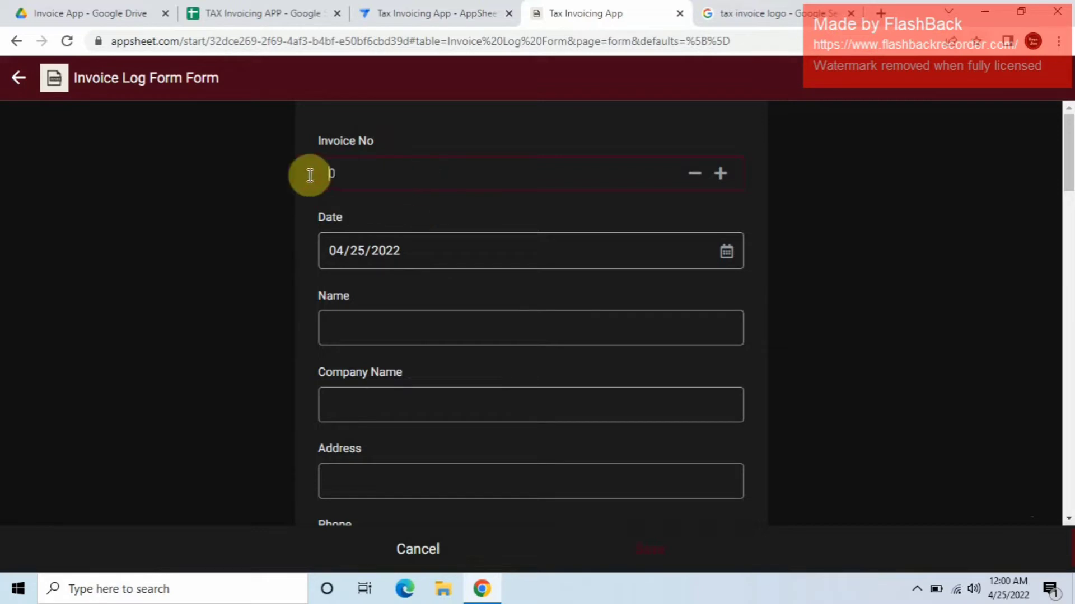
Step: In the AppSheet editor, set the Invoice No column's Editable_If expression to Isblank([_THIS]) and save the app
left_click(427, 13)
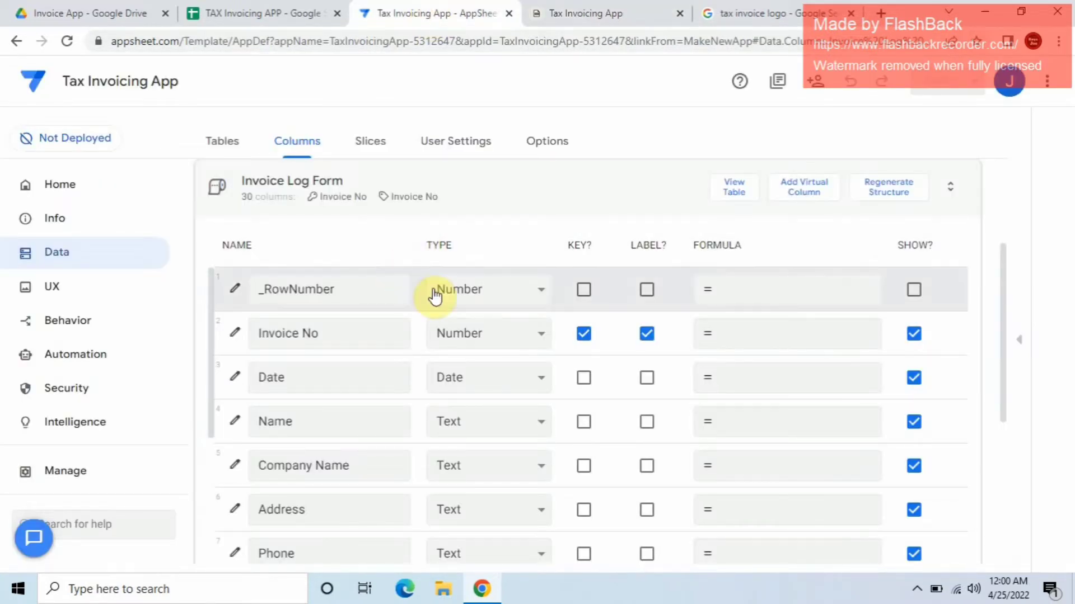
left_click(235, 334)
scroll(438, 328, "down", 3)
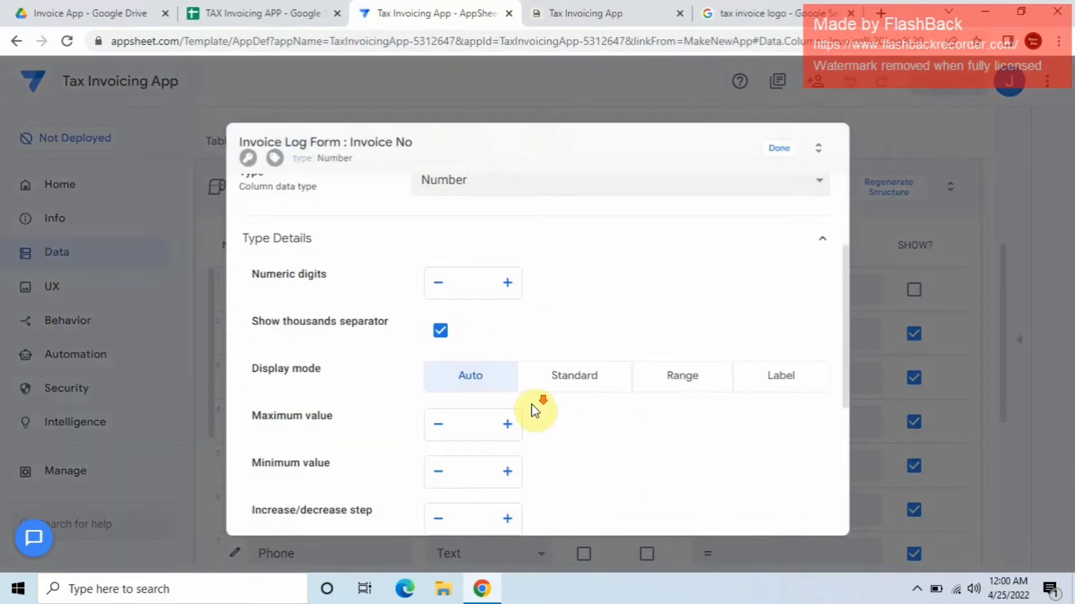
scroll(535, 411, "down", 5)
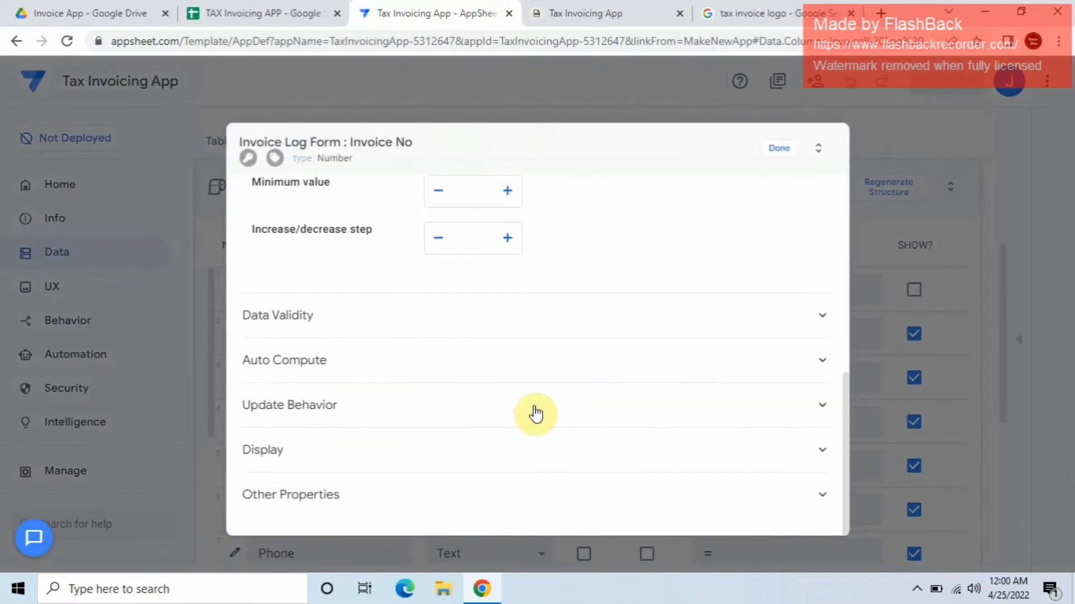
left_click(321, 405)
scroll(414, 421, "down", 3)
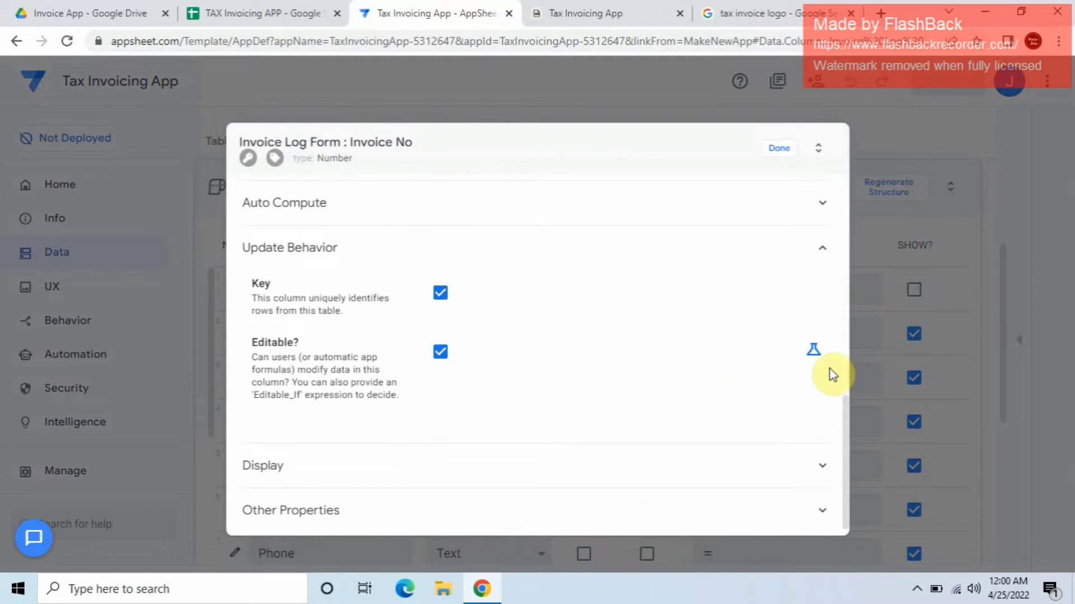
left_click(812, 353)
left_click(555, 364)
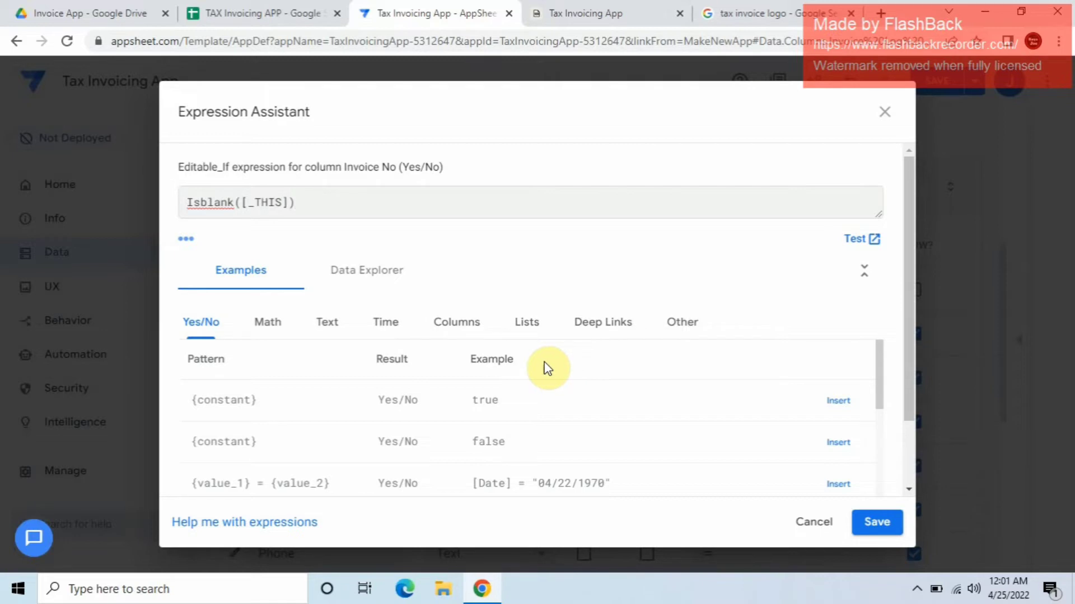
left_click(875, 523)
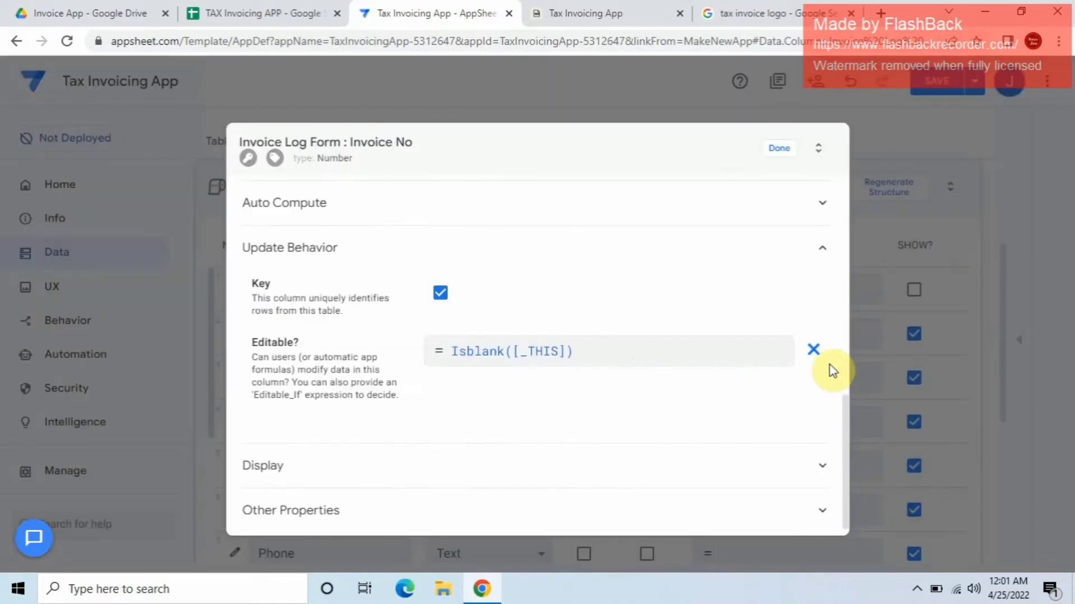
left_click(782, 149)
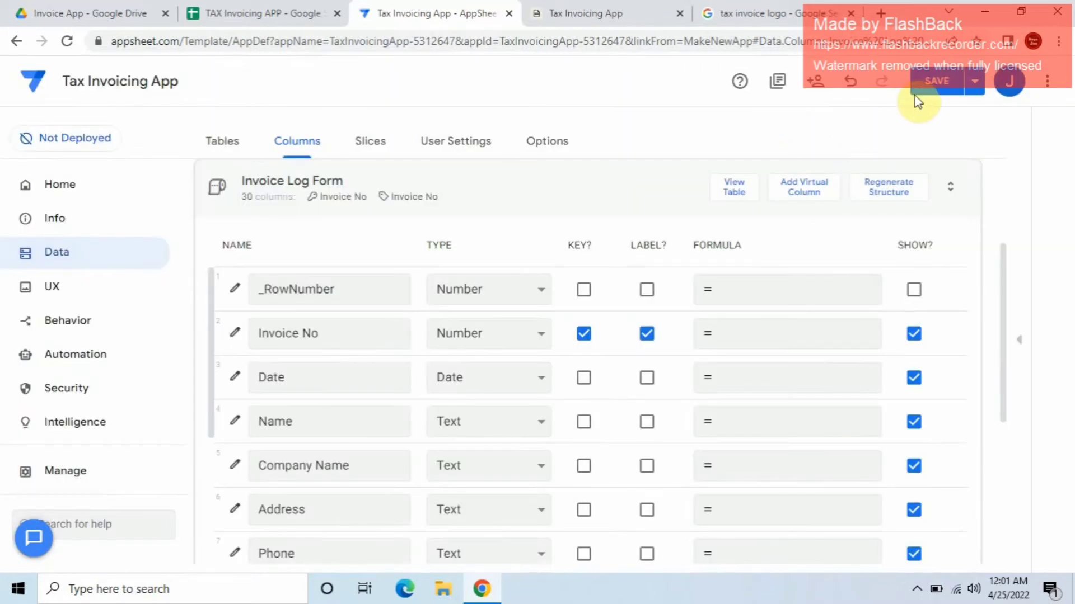
left_click(924, 94)
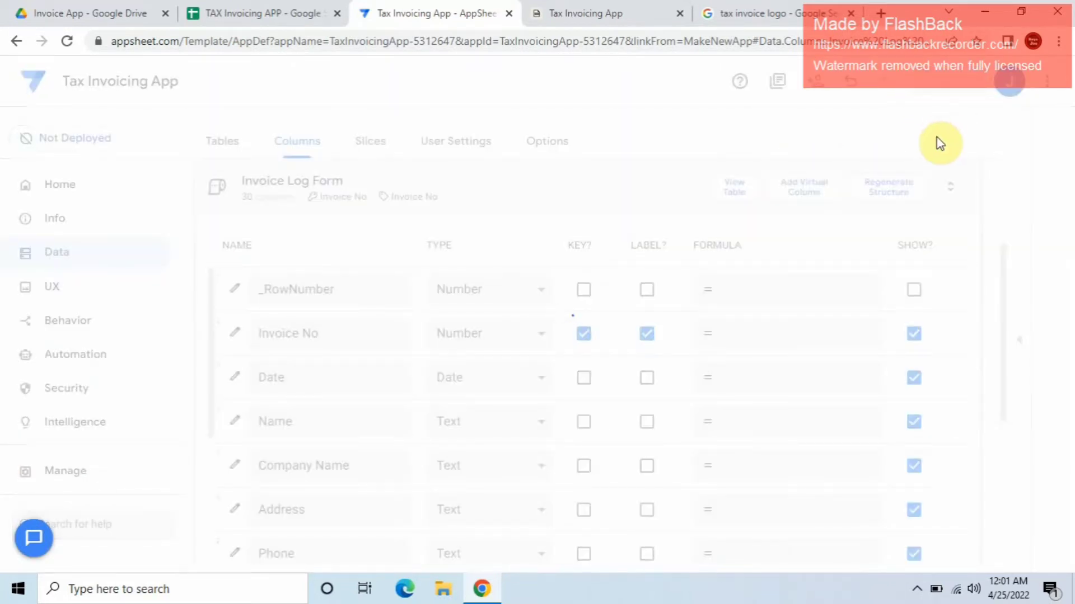
Step: Return to the running app, sync it again, and examine the Invoice No field in a fresh Invoice Log Form entry
left_click(590, 12)
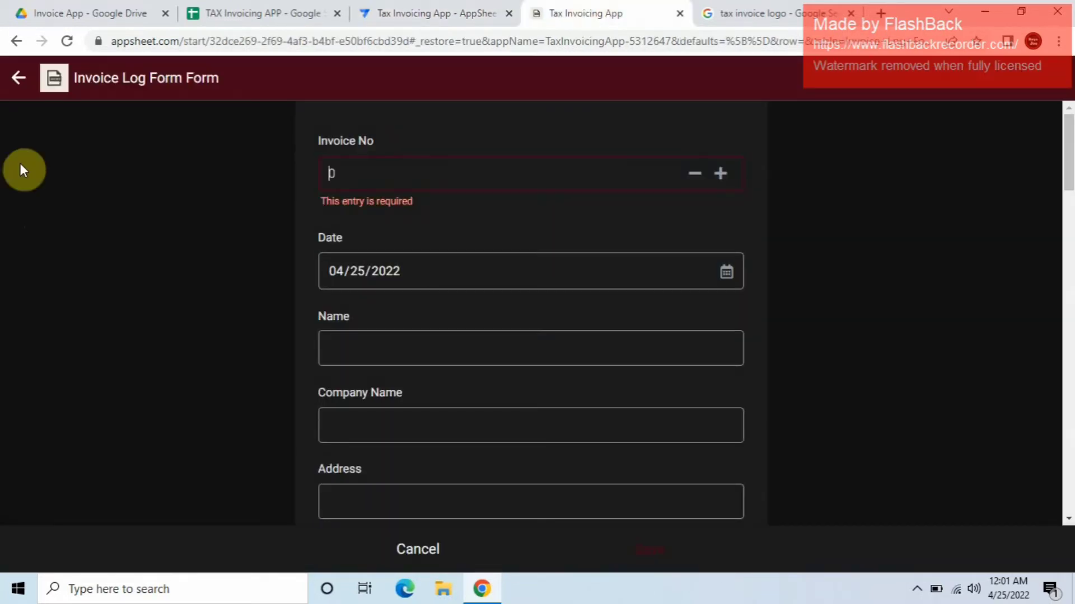
left_click(25, 81)
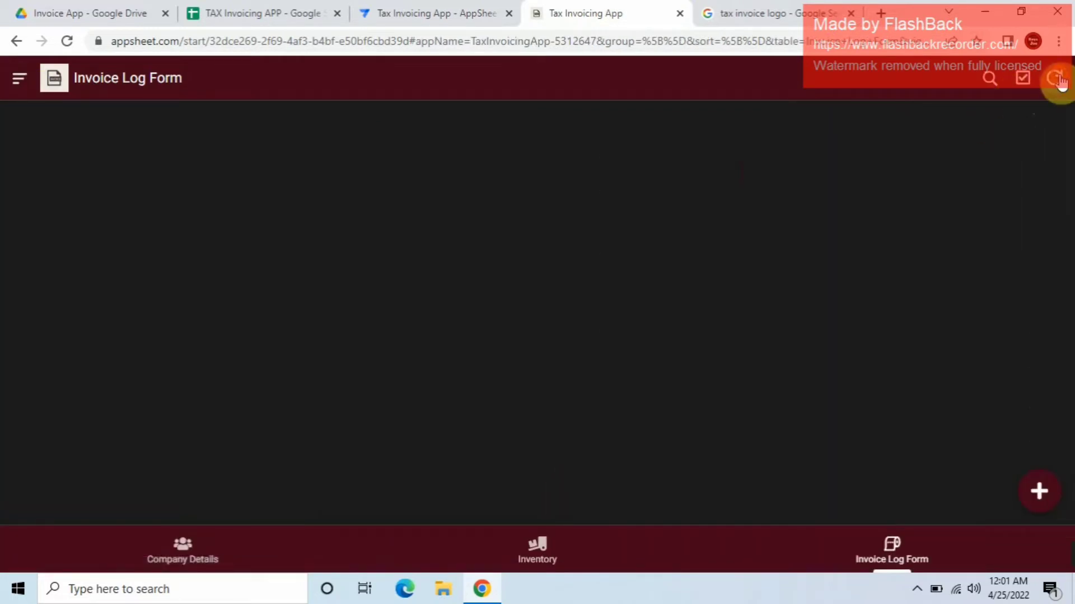
left_click(1056, 79)
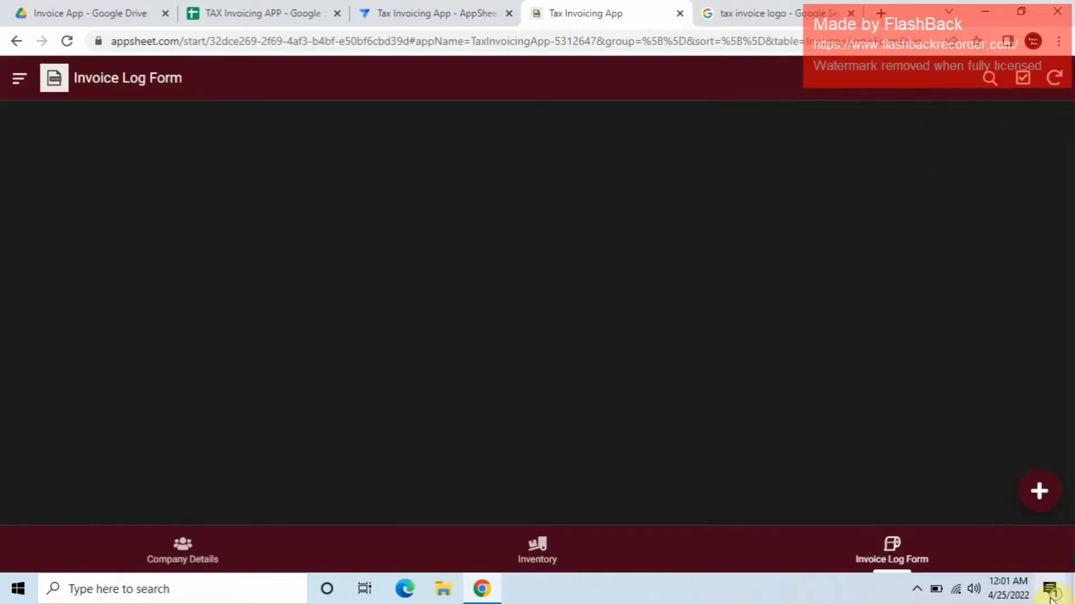
left_click(1039, 492)
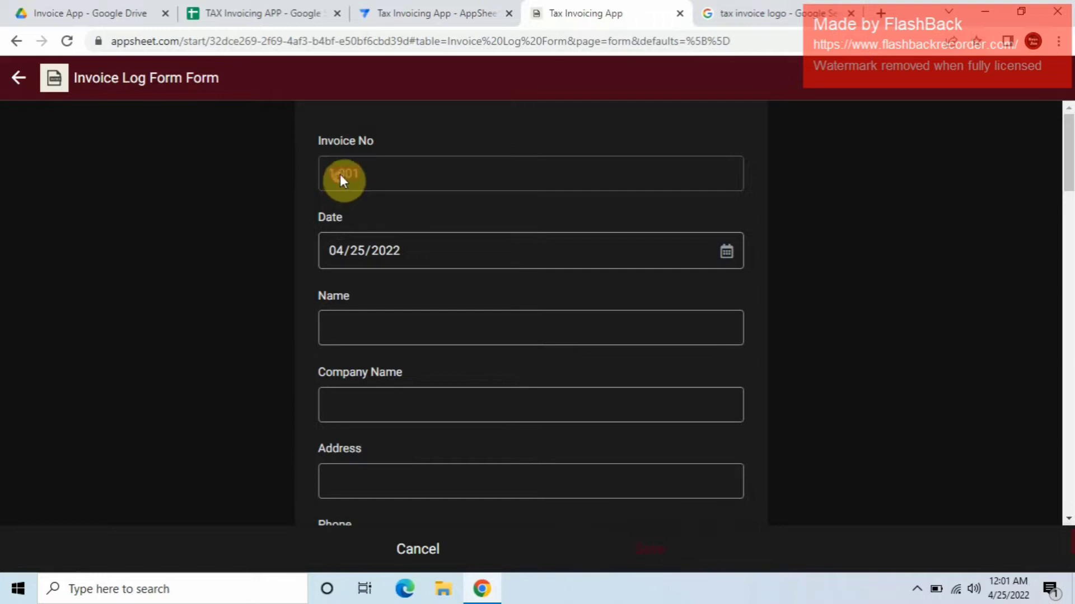
Step: Turn off the thousands separator for the Invoice No column of Invoice Log Form in the AppSheet editor
left_click(396, 12)
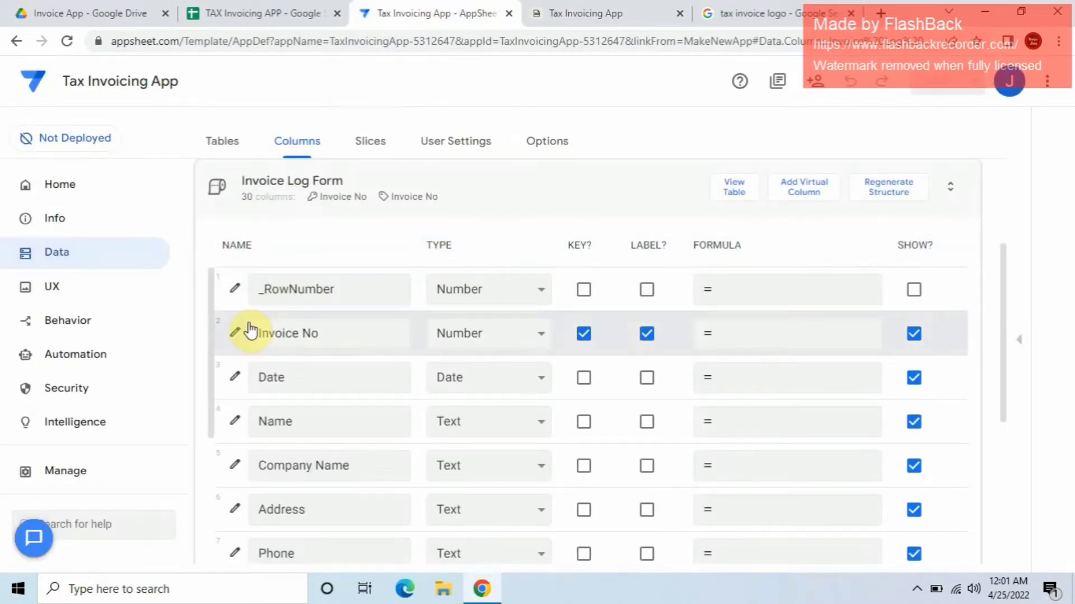
left_click(235, 333)
scroll(341, 367, "down", 1)
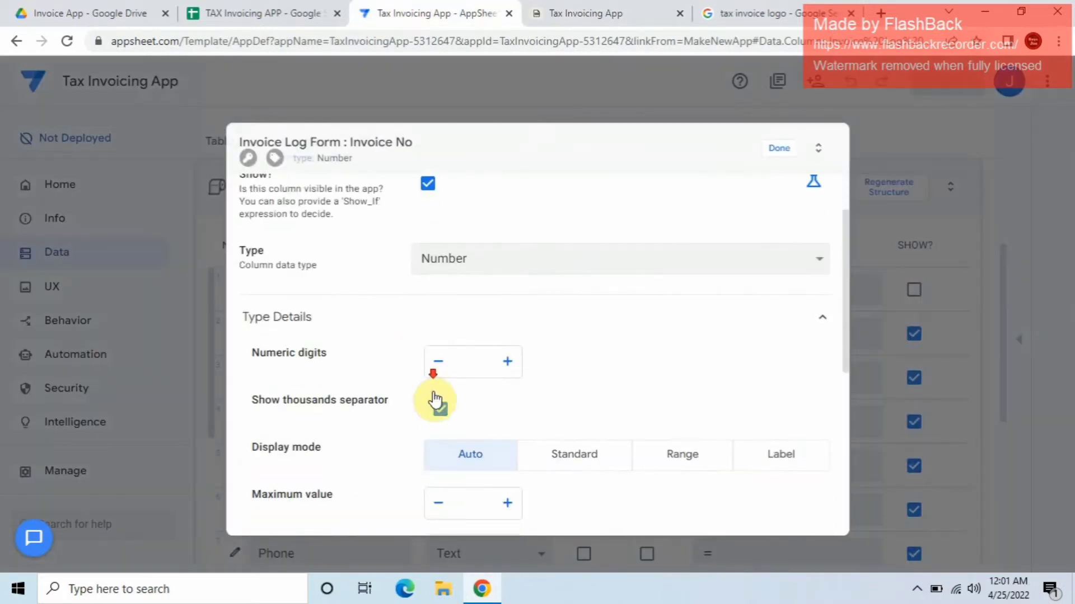
left_click(447, 410)
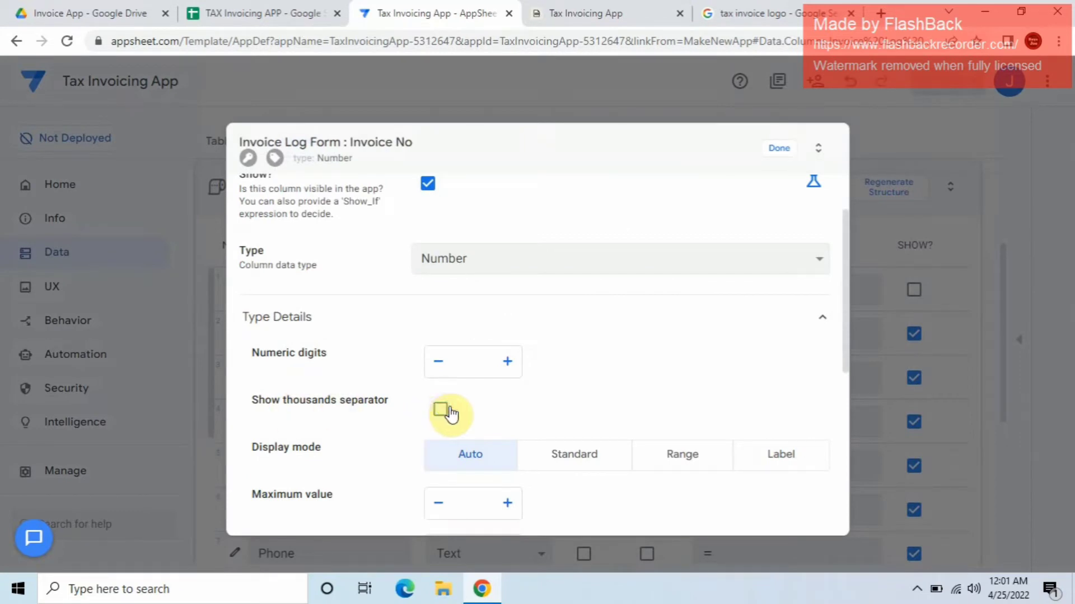
Step: Close the Invoice No column settings, check the _RowNumber column settings of the Invoice No table, and save the app
left_click(782, 147)
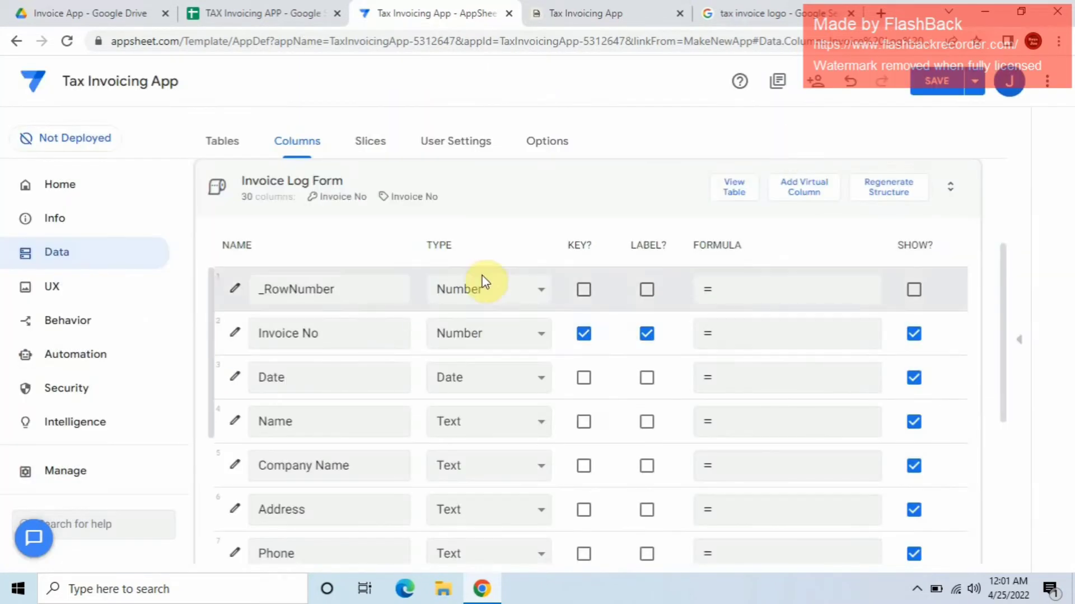
left_click(547, 196)
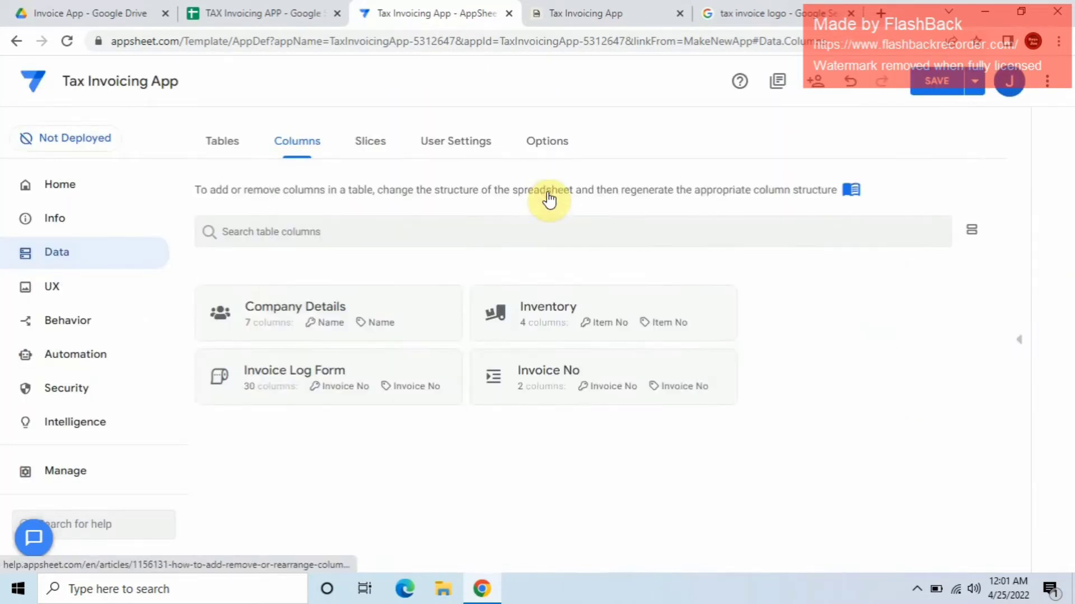
left_click(505, 387)
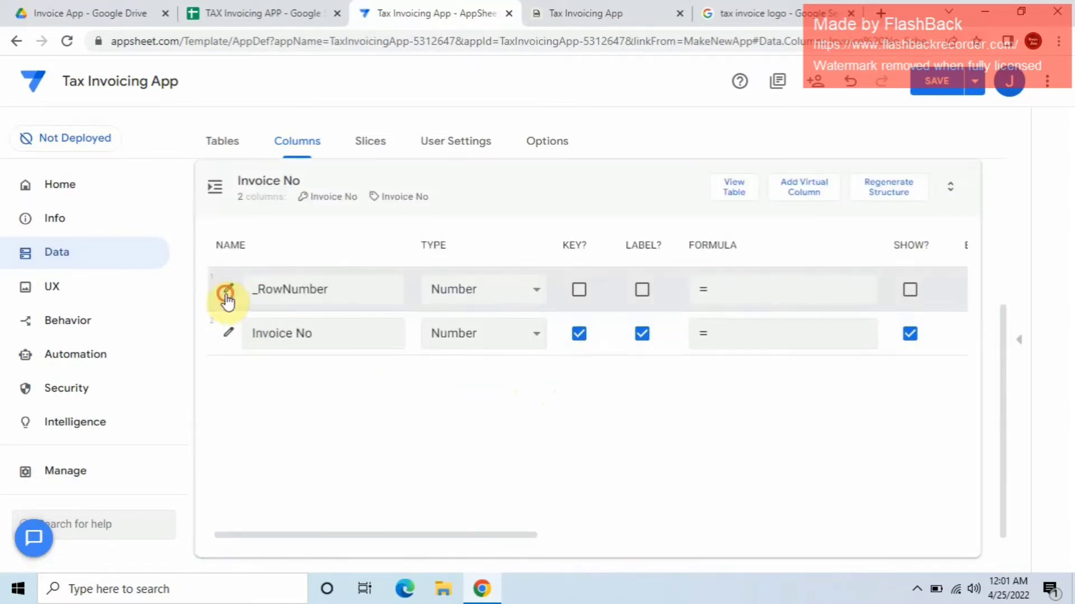
left_click(226, 293)
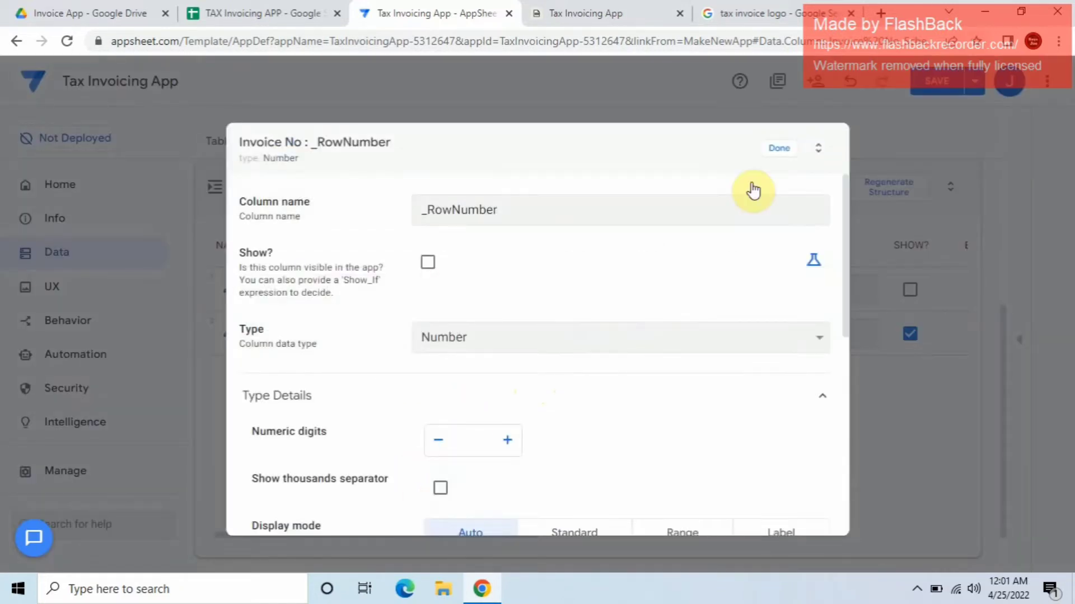
left_click(779, 148)
left_click(939, 82)
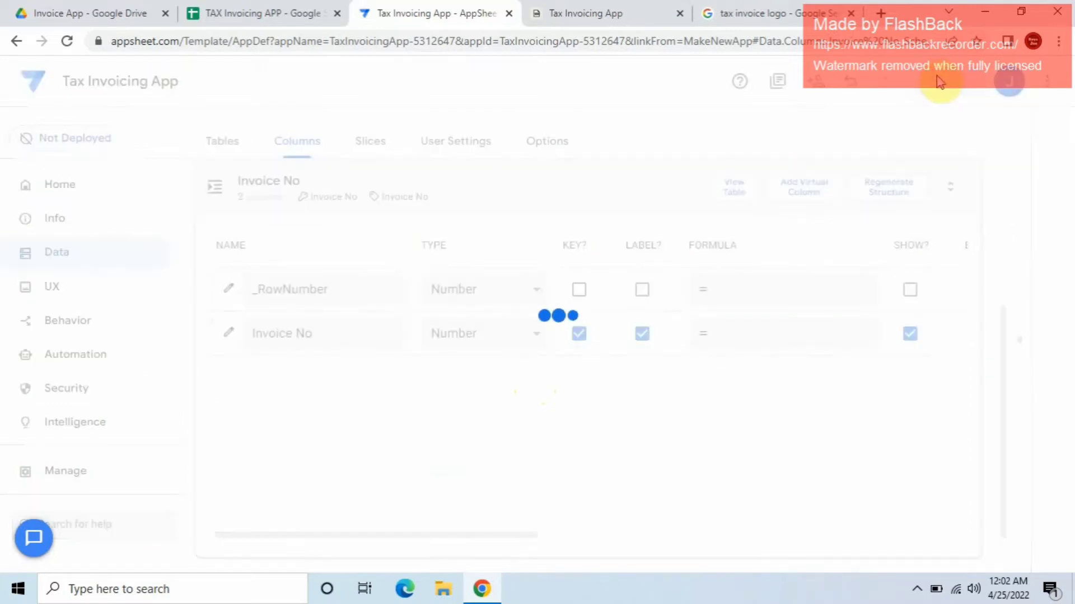
Step: Switch to the running Tax Invoicing App, leave the open form, sync, and start a new Invoice Log Form entry to check Invoice No
left_click(595, 12)
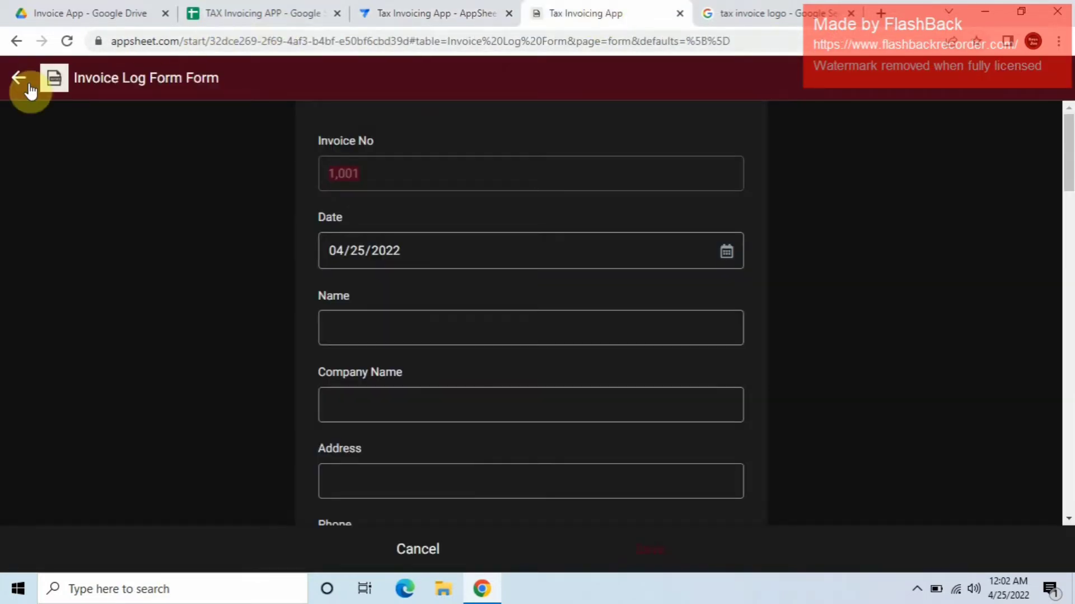
left_click(15, 84)
left_click(1061, 83)
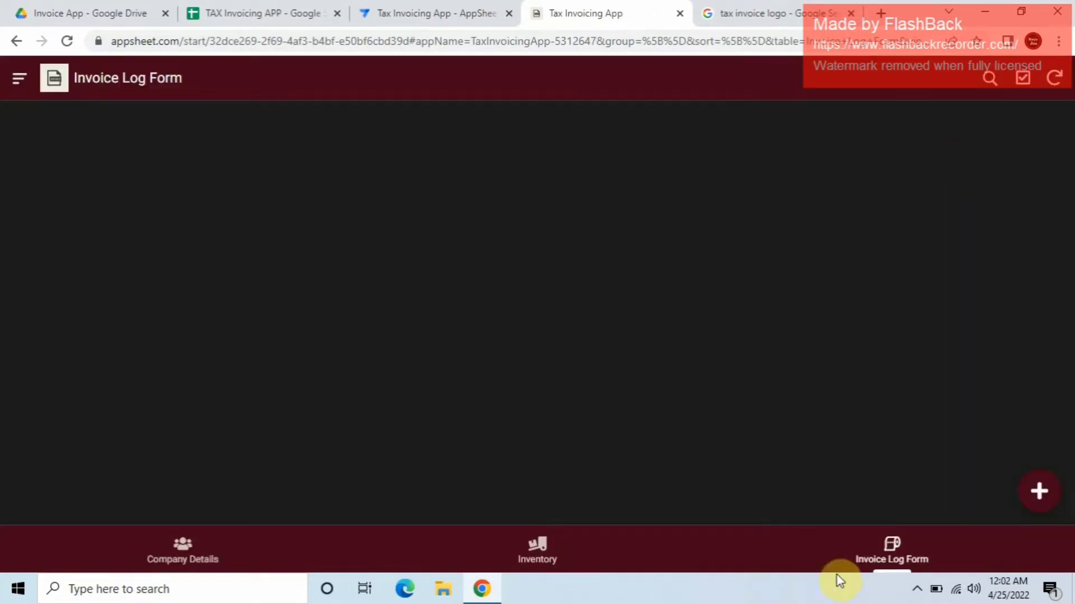
left_click(1036, 504)
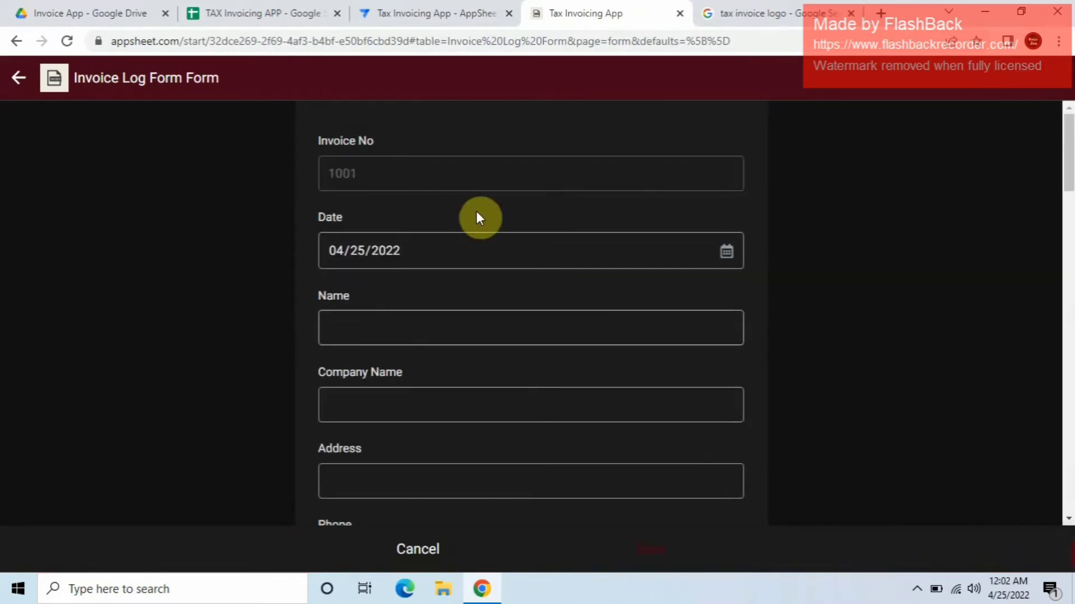
Step: Look over the Name, Company Name, Address, Phone and Email fields of the new Invoice Log Form entry
left_click(392, 333)
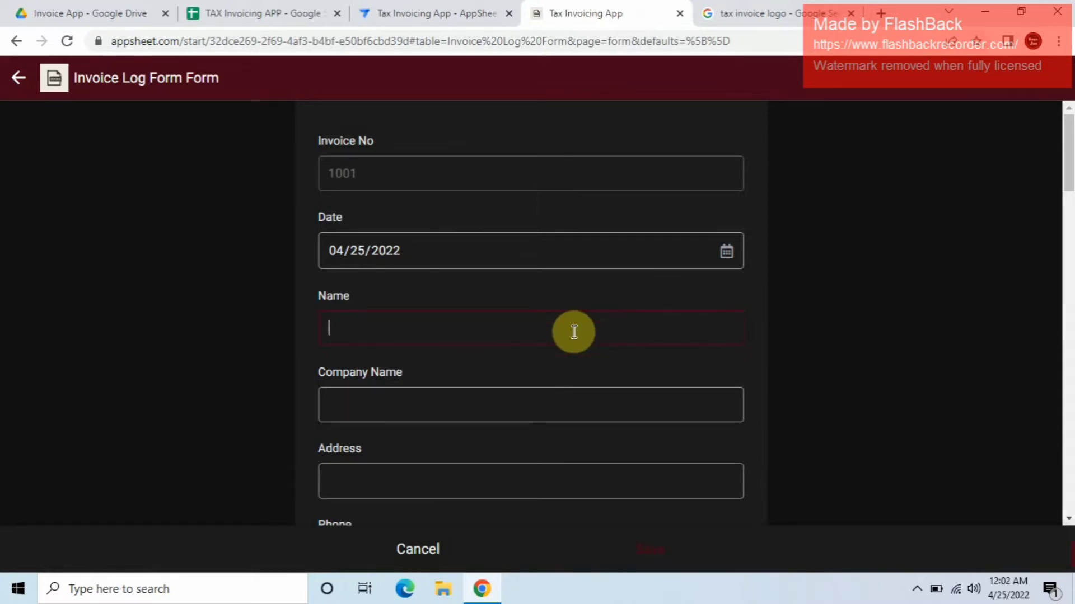
scroll(571, 352, "down", 3)
left_click(456, 310)
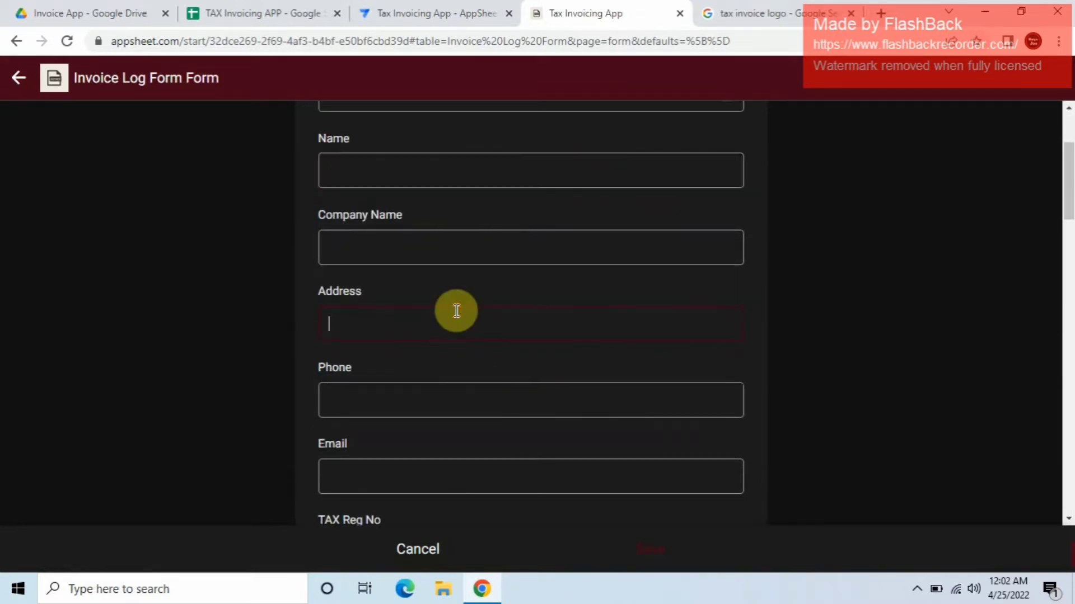
left_click(448, 279)
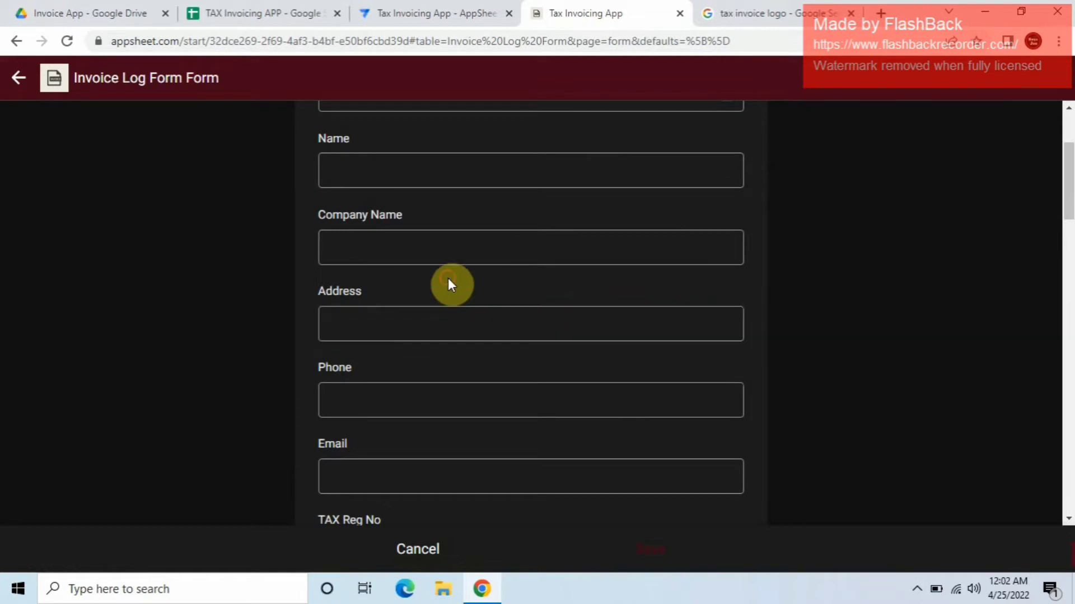
left_click(430, 398)
Step: Review the first customer record in the Company Details sheet of the TAX Invoicing APP spreadsheet, and return to the invoice form
left_click(280, 7)
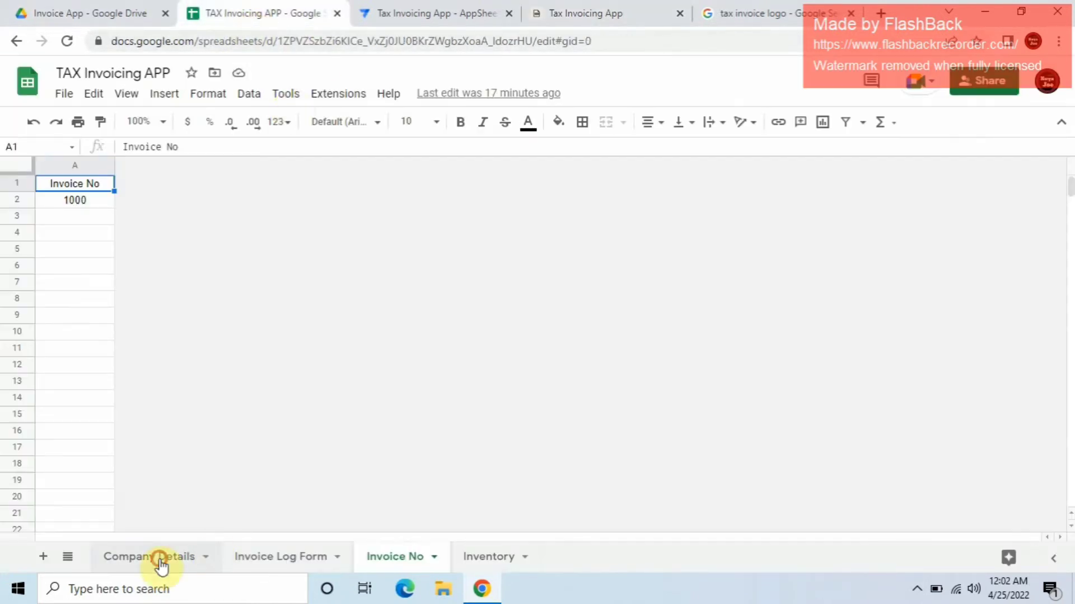
left_click(158, 559)
left_click(96, 211)
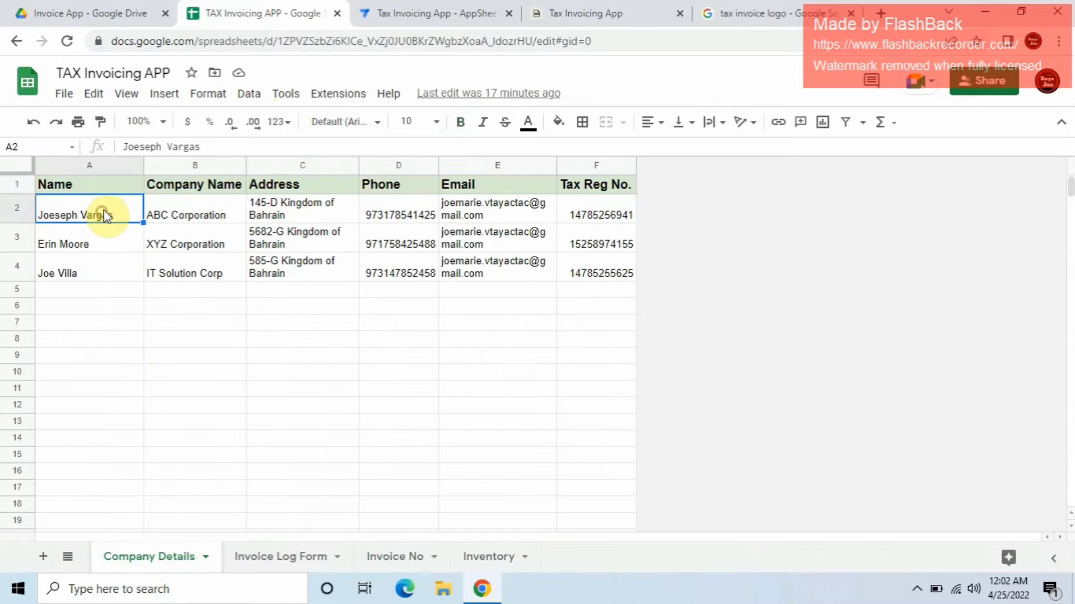
left_click(191, 213)
left_click(282, 212)
left_click(65, 211)
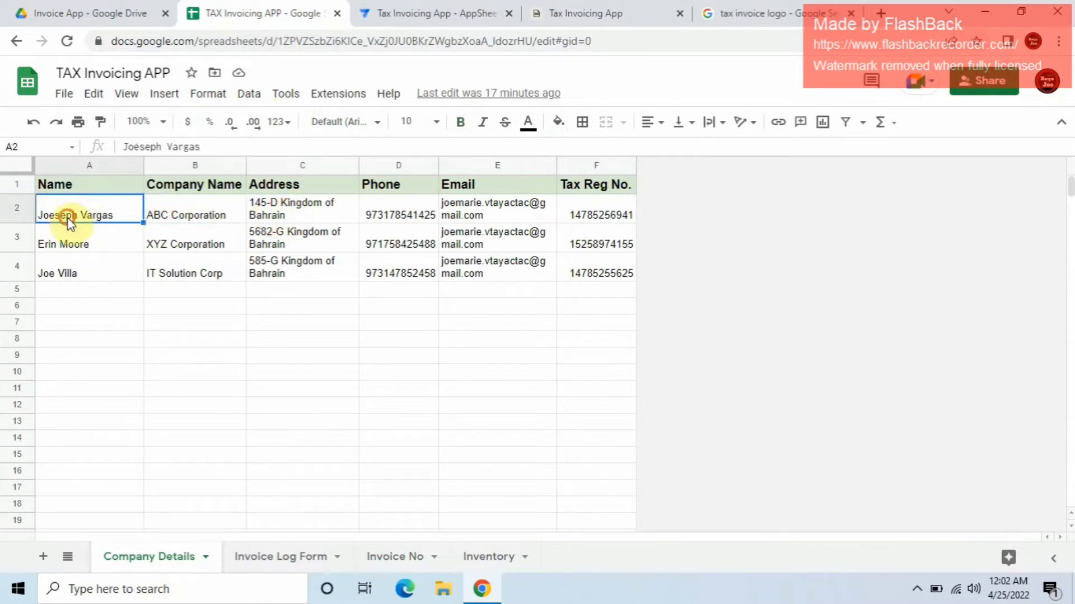
left_click(209, 221)
left_click(305, 210)
left_click(413, 213)
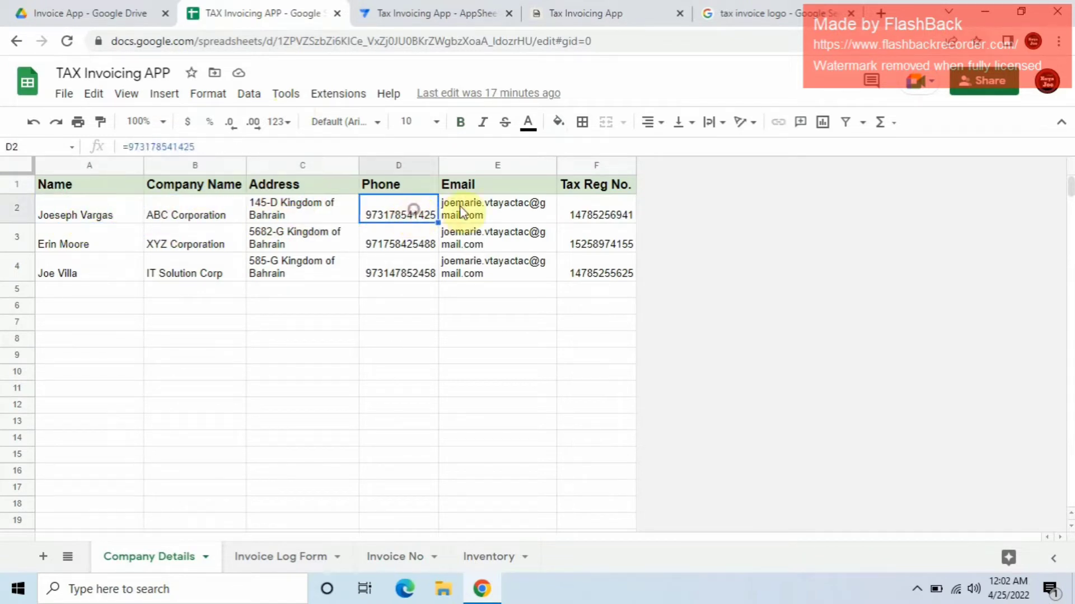
left_click(618, 13)
scroll(420, 324, "up", 3)
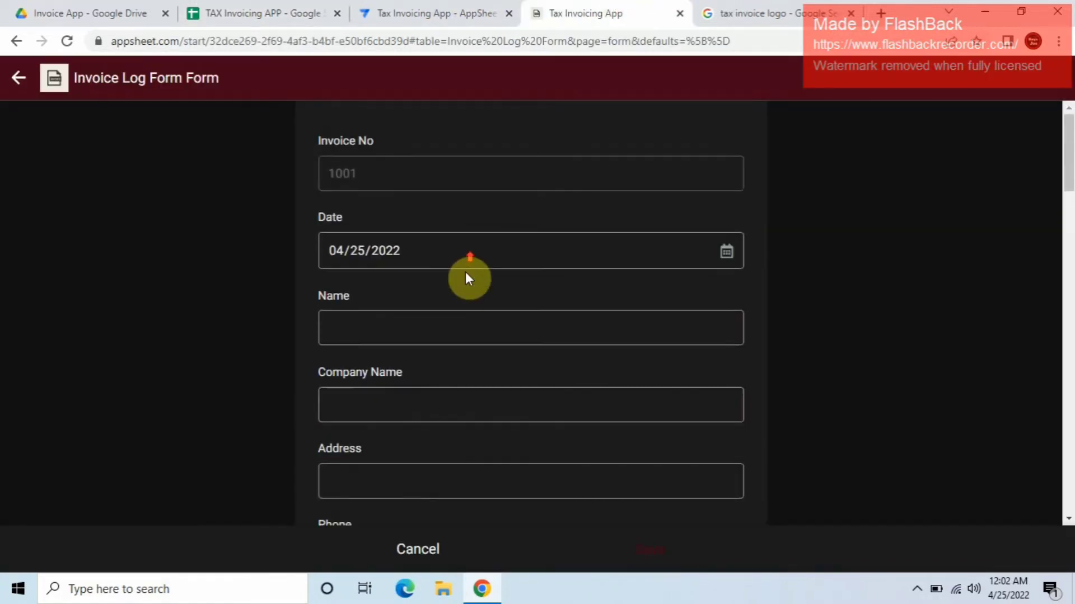
Step: In the AppSheet editor, examine the Invoice Log Form columns and the key and label columns of the Company Details table
left_click(486, 12)
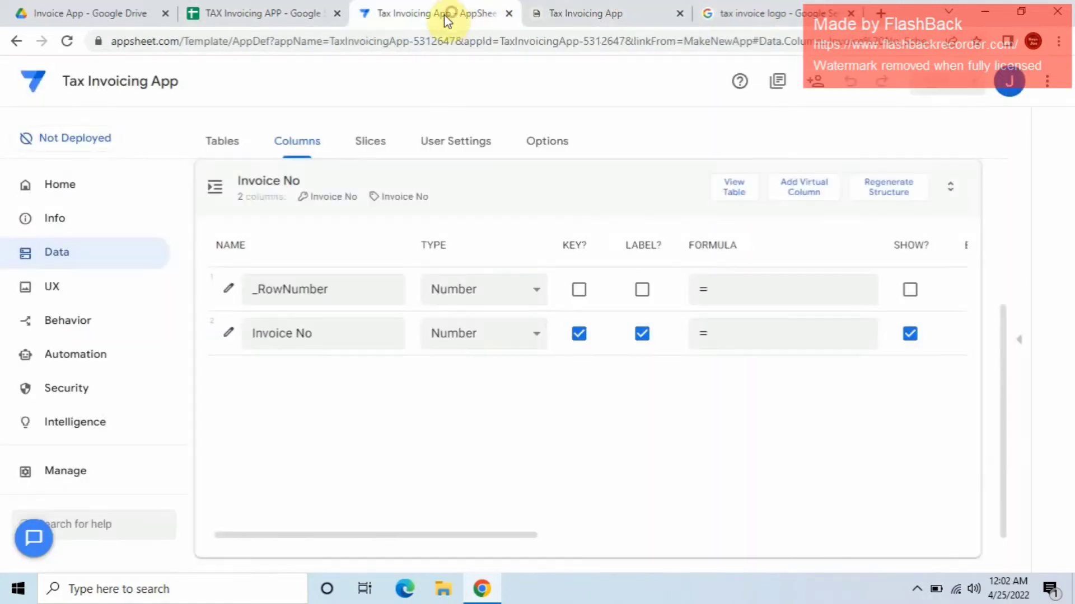
left_click(373, 188)
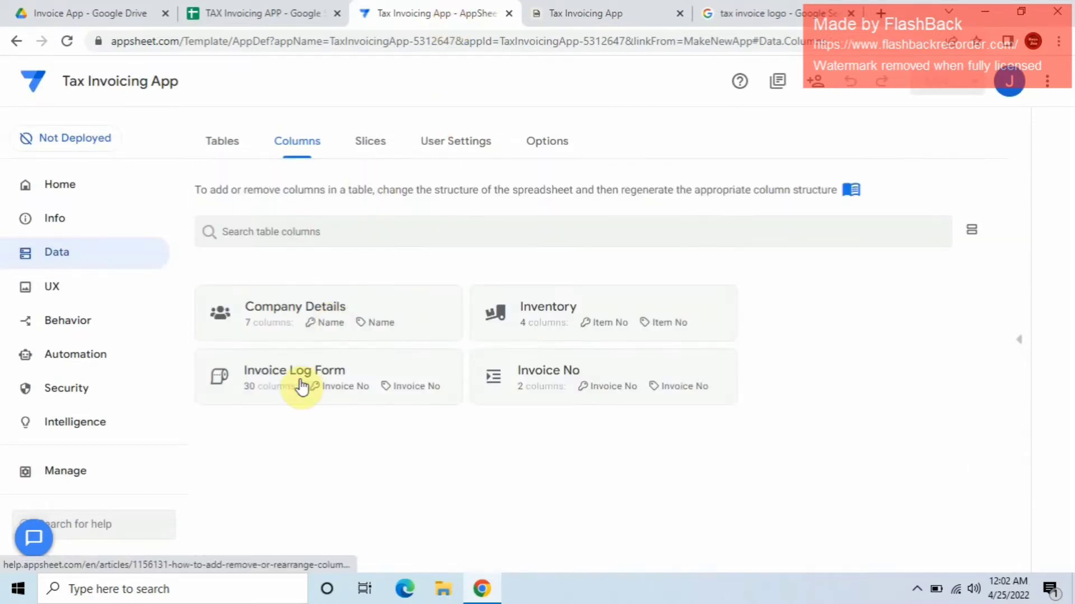
left_click(291, 376)
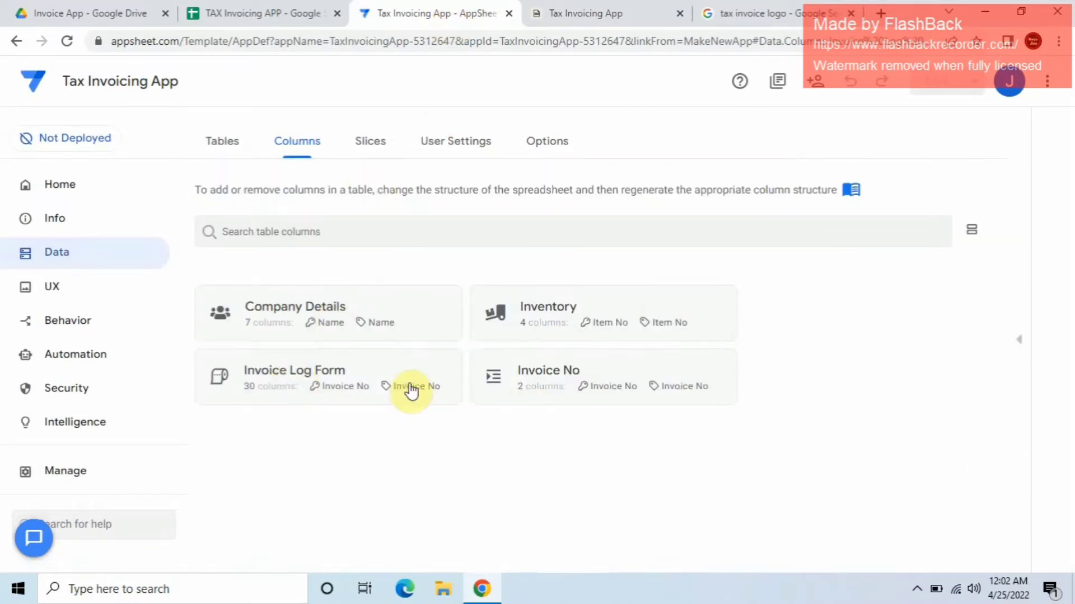
scroll(476, 372, "down", 1)
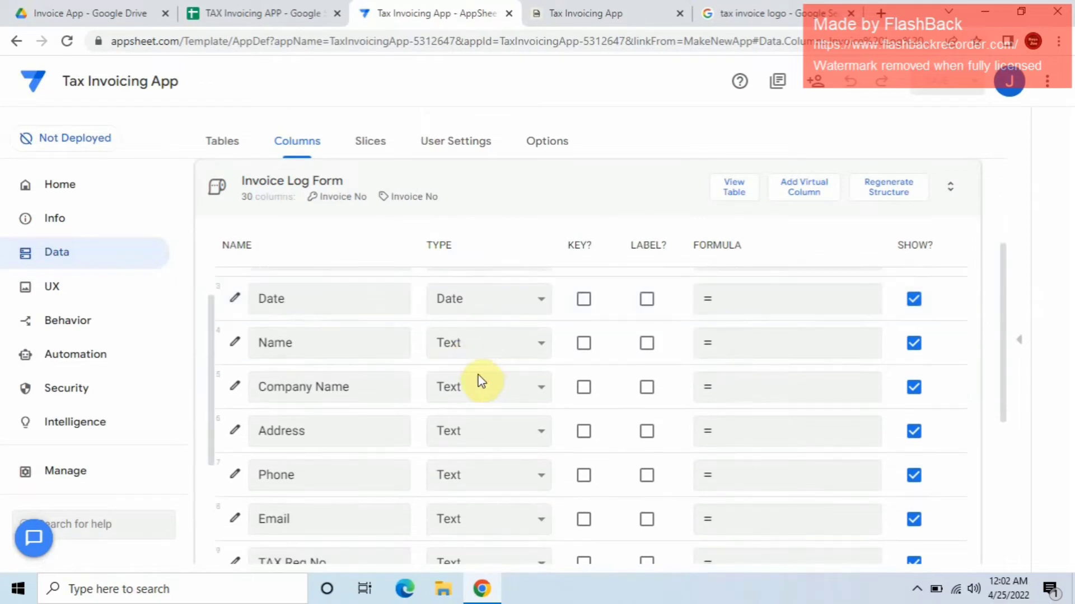
left_click(549, 196)
left_click(412, 318)
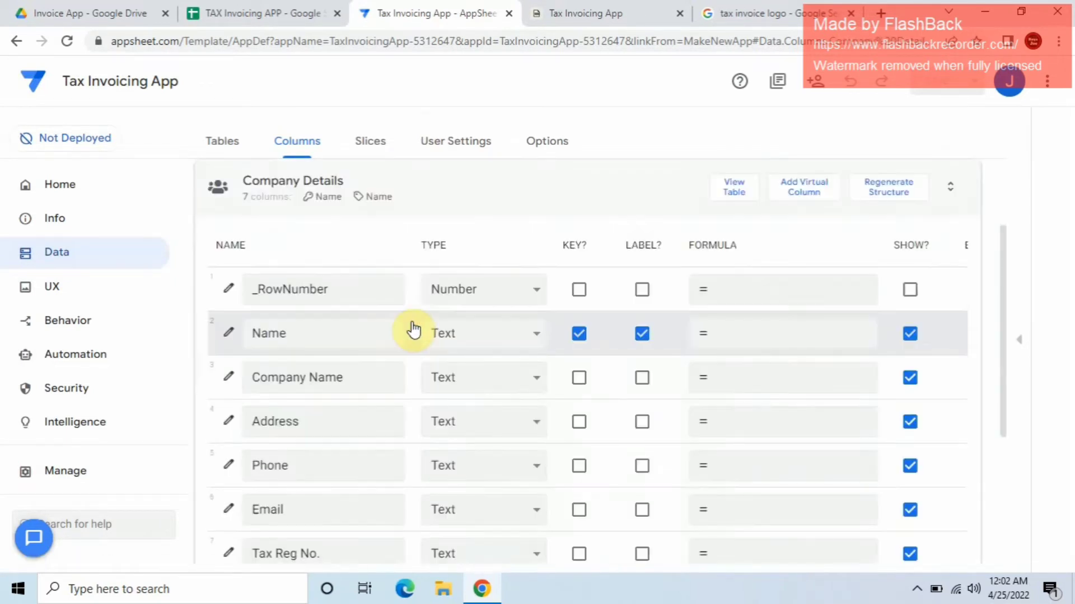
left_click(644, 333)
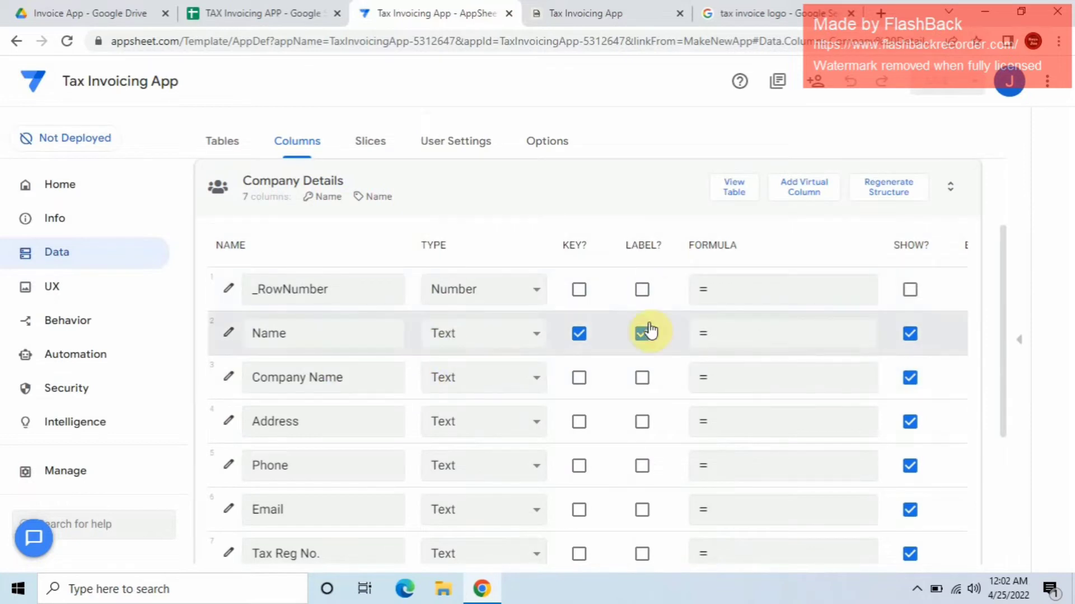
Step: Change the Invoice Log Form's Name column to type Ref with Company Details as its source table
left_click(546, 182)
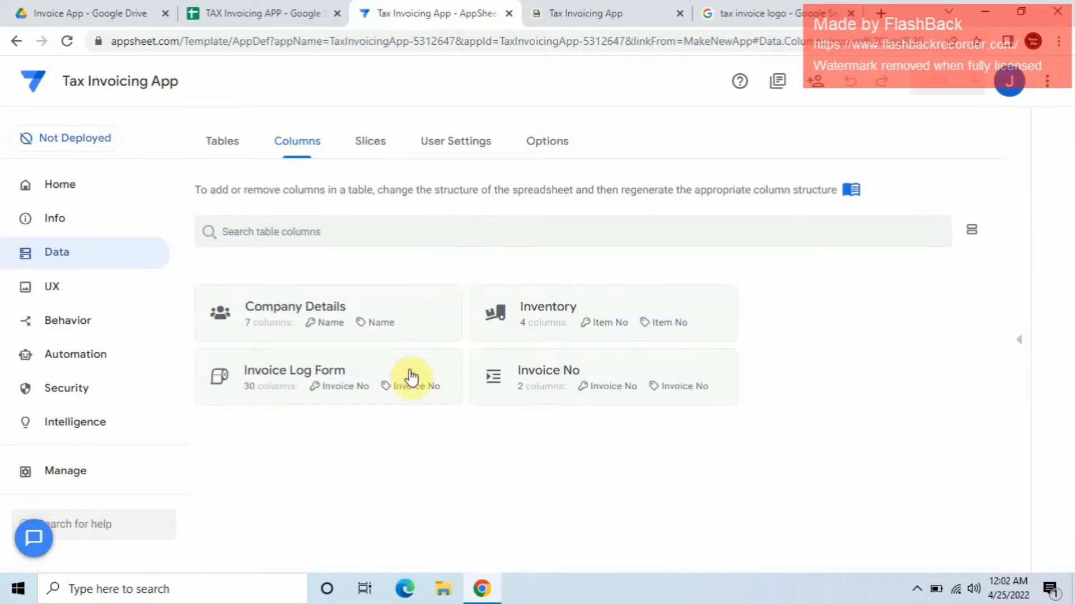
left_click(412, 379)
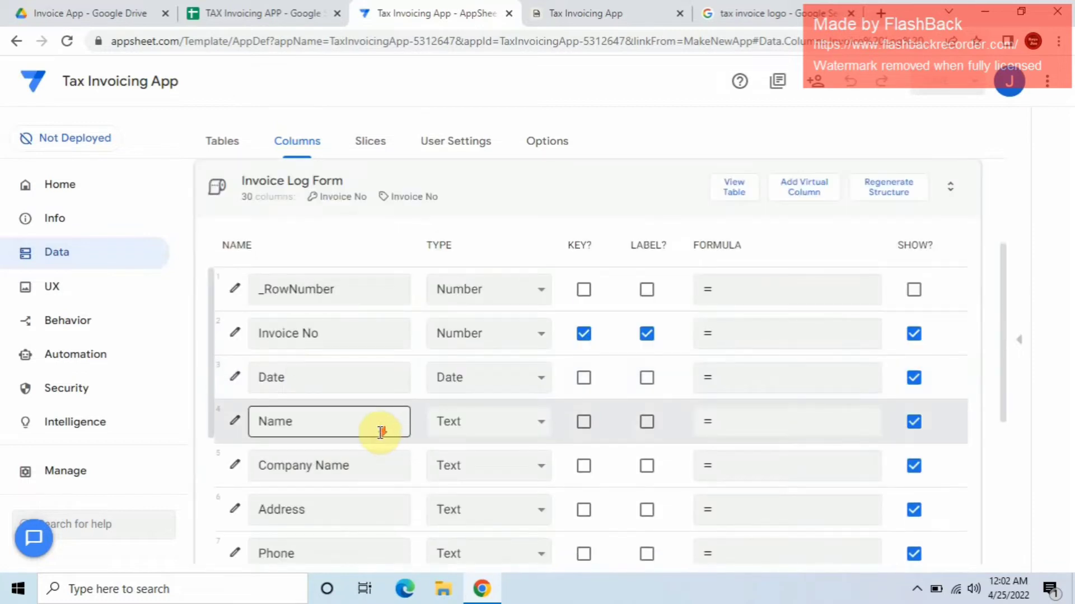
scroll(378, 437, "down", 2)
left_click(542, 351)
key("r")
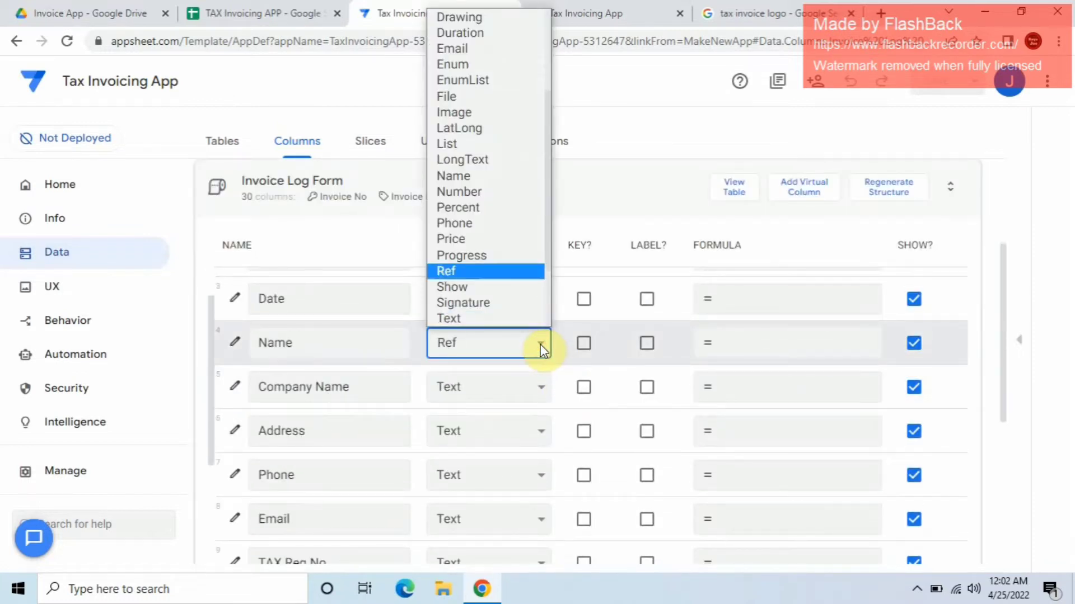
left_click(490, 273)
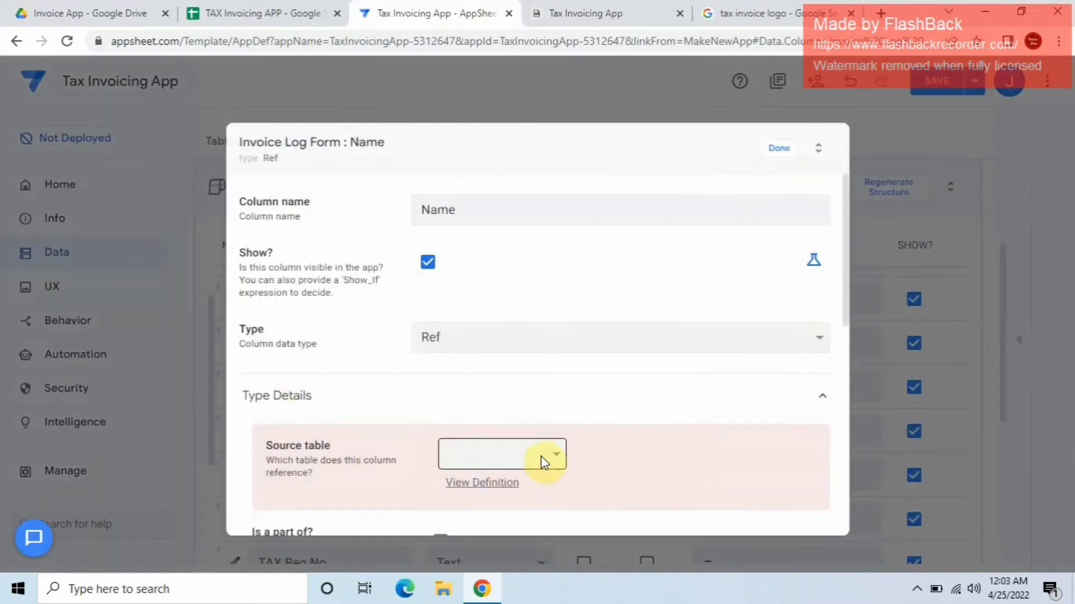
left_click(551, 453)
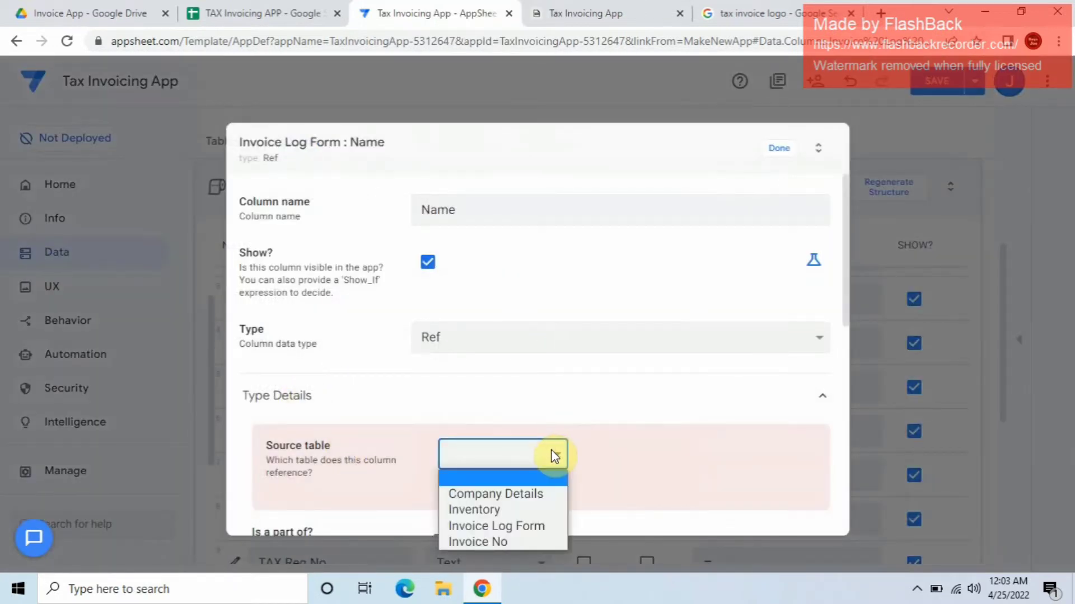
left_click(518, 495)
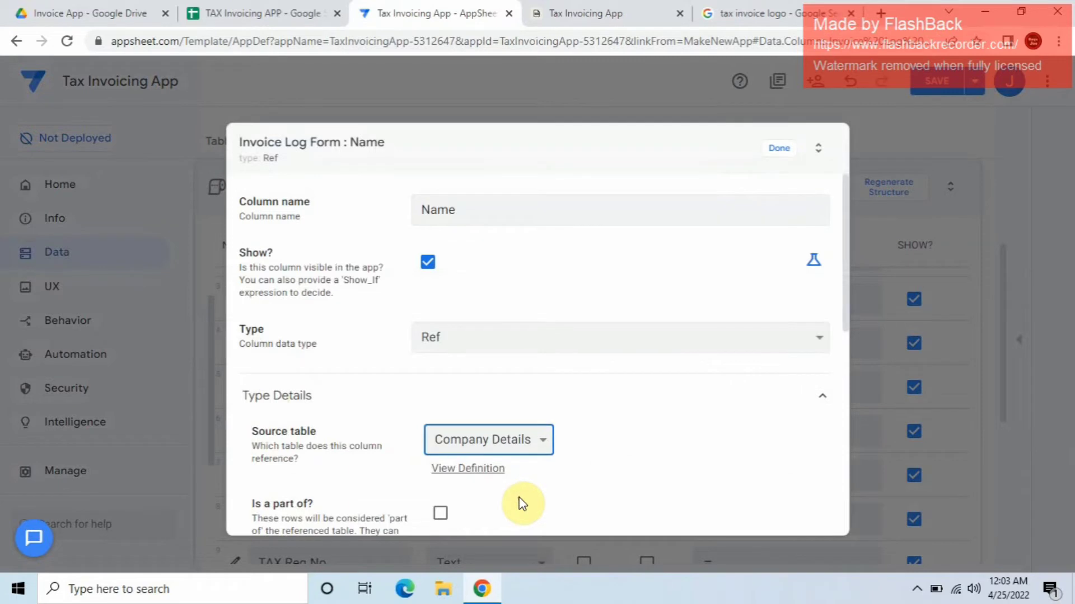
left_click(779, 150)
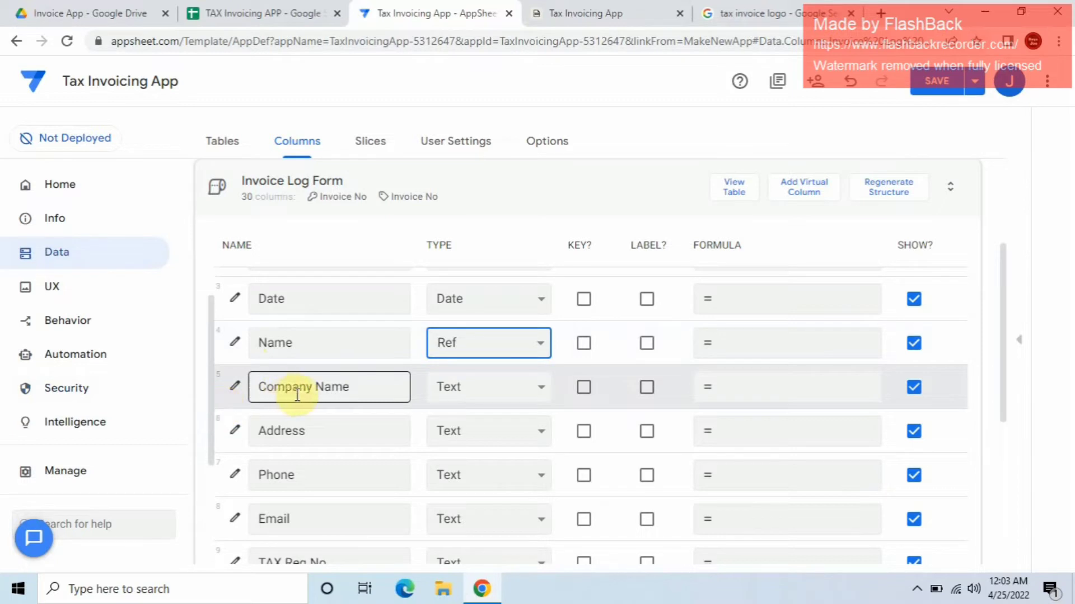
Step: Start an initial value expression for the Invoice Log Form's Company Name column with Any(Select(Company Details[Company
left_click(234, 395)
scroll(330, 417, "down", 5)
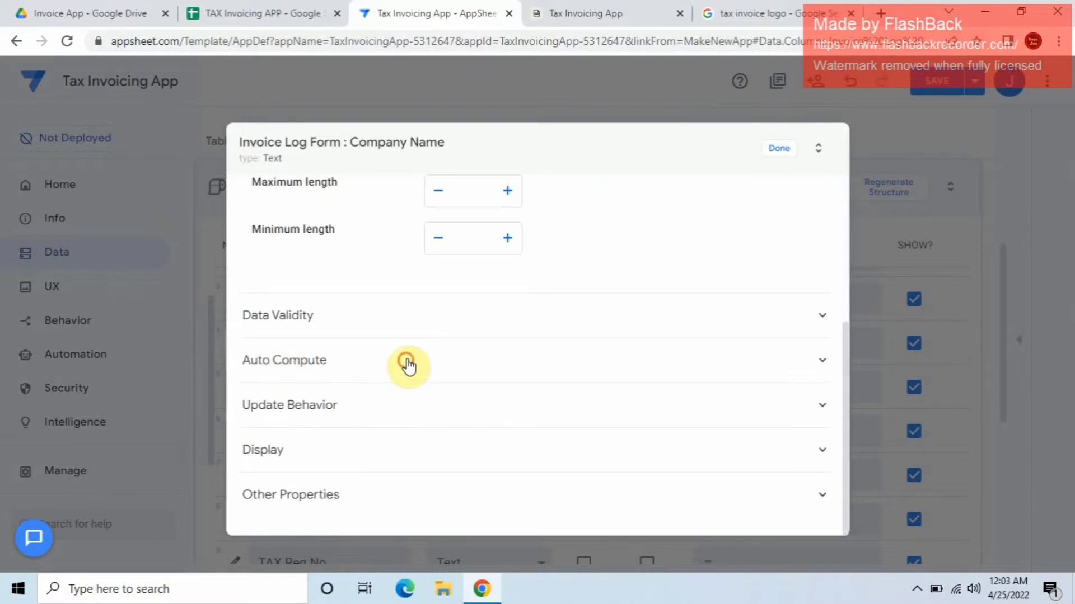
left_click(468, 360)
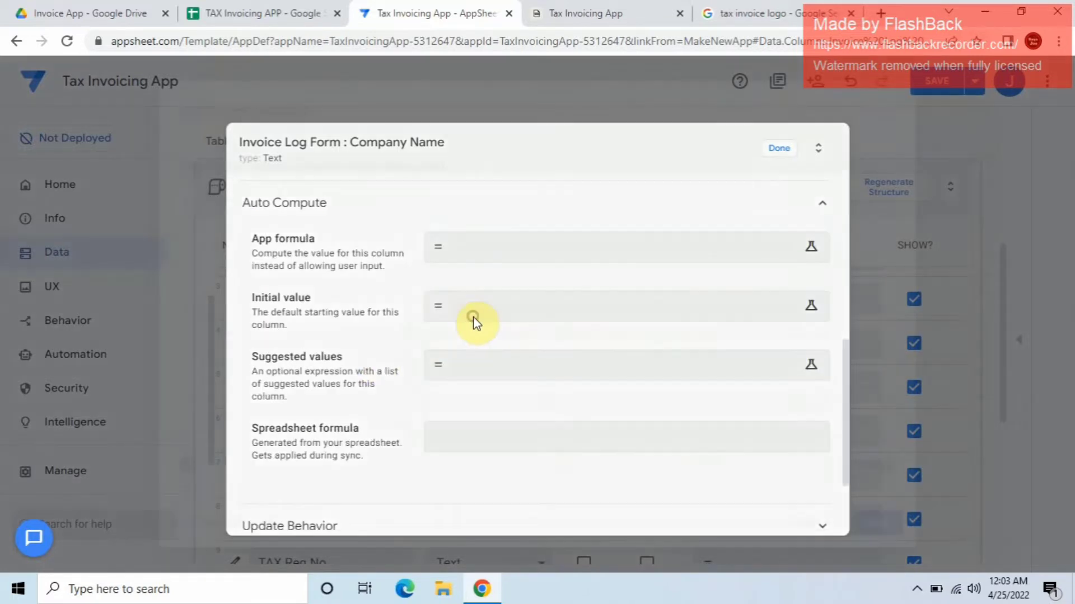
left_click(475, 324)
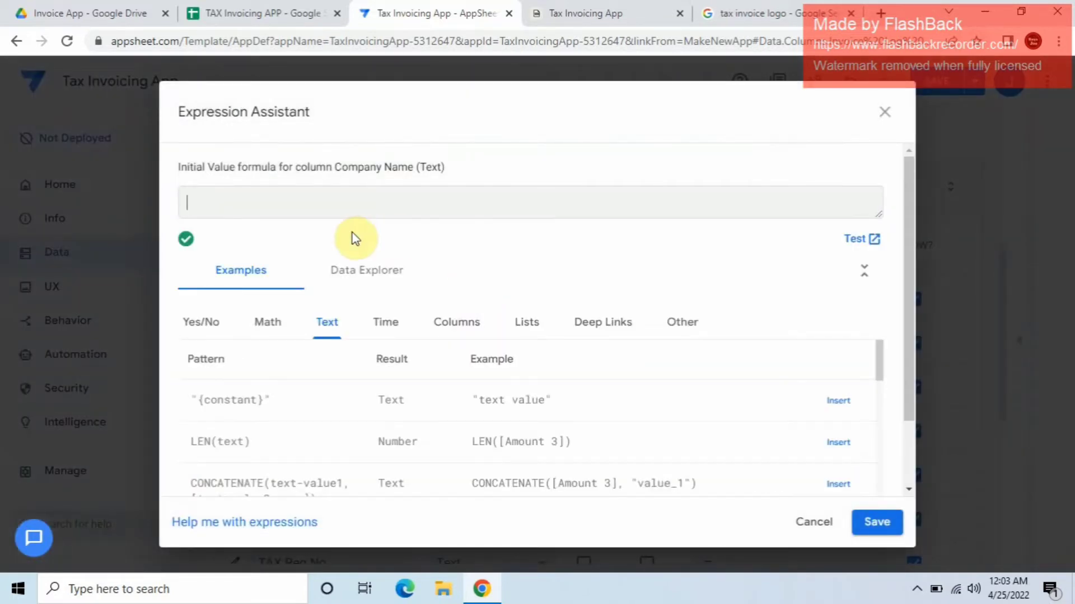
type("Any(Select")
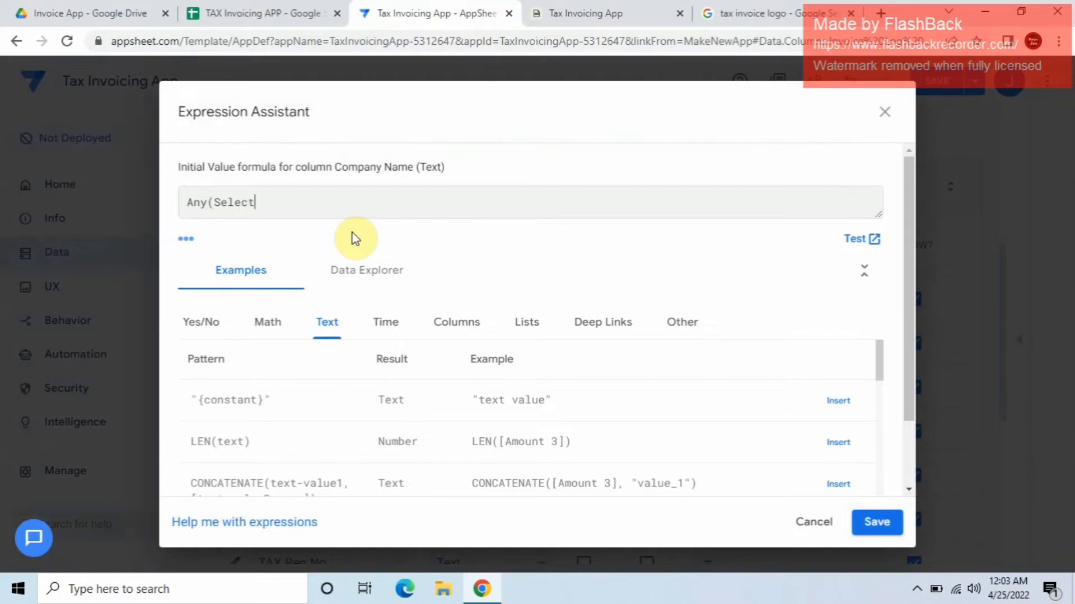
type("(")
type("Coma")
key("BackSpace")
type("ay")
key("BackSpace")
key("BackSpace")
key("BackSpace")
type("any Details[Coma")
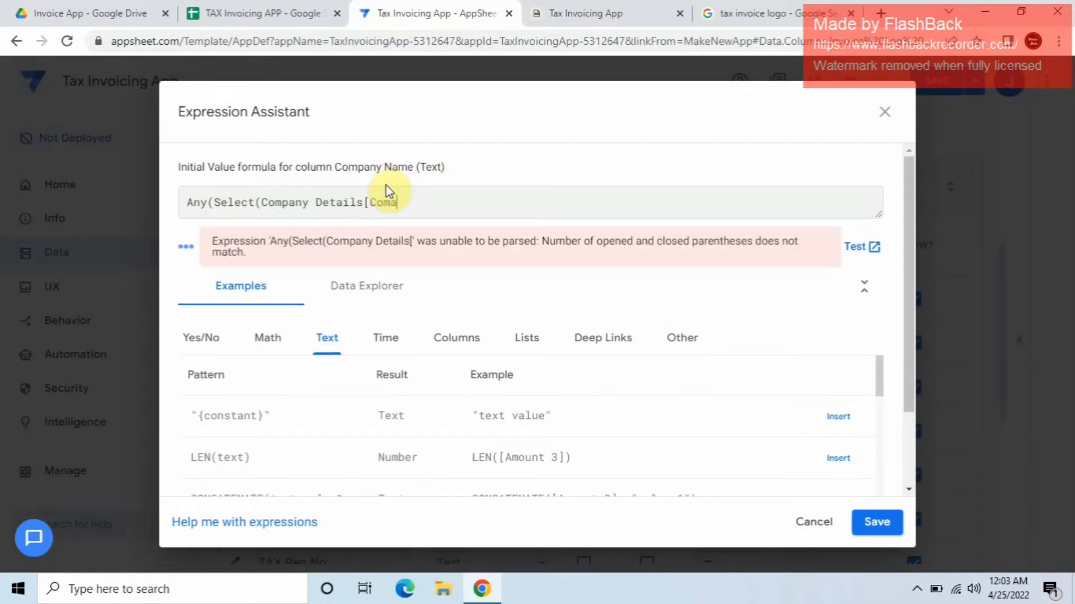
Step: Extend the expression so it reads Any(Select(Company Details[Company Name],[_Thisrow].[Name]=
type("Name],[_Thisr")
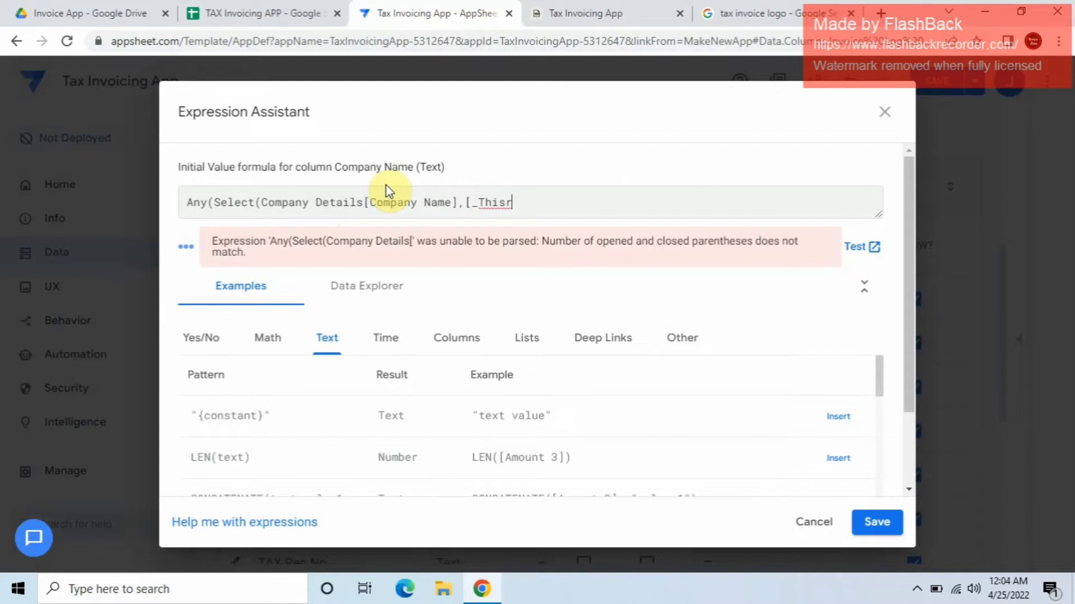
type("ow].")
type("{")
key("BackSpace")
type("[Co")
key("BackSpace")
key("BackSpace")
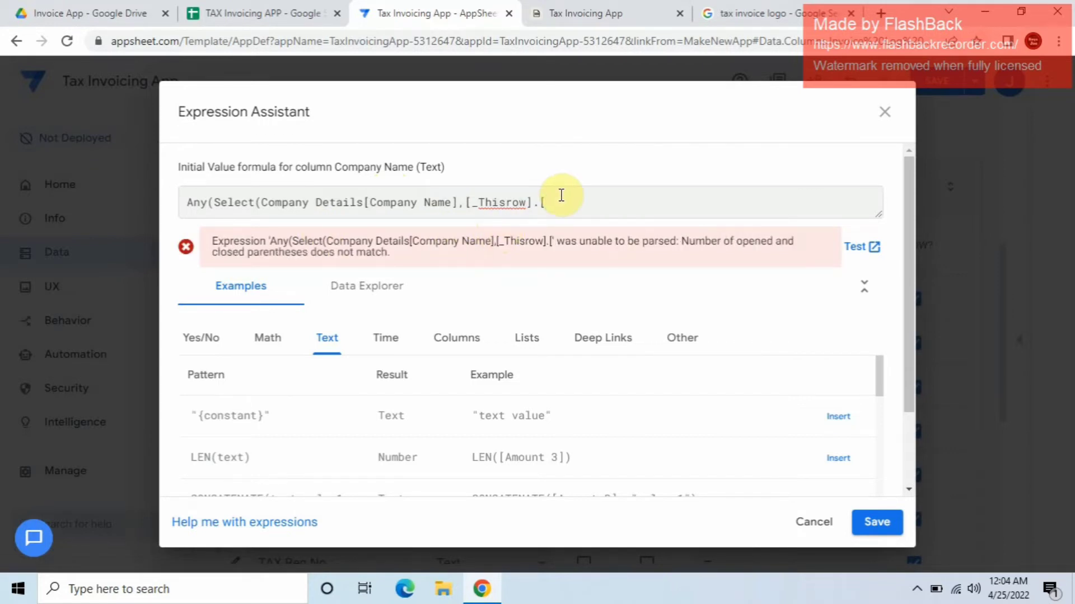
triple_click(545, 132)
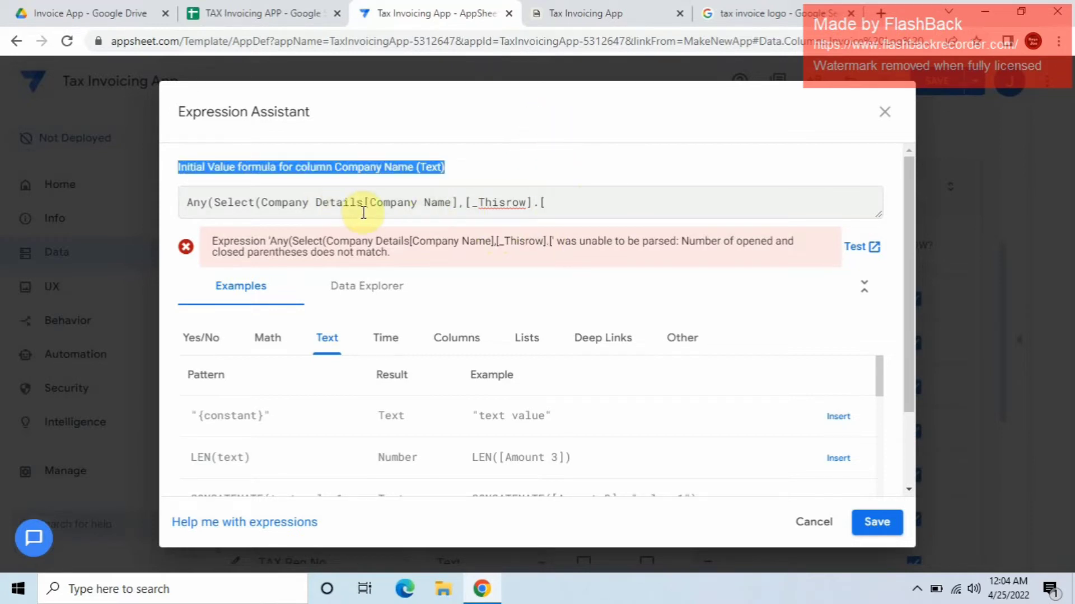
left_click(528, 207)
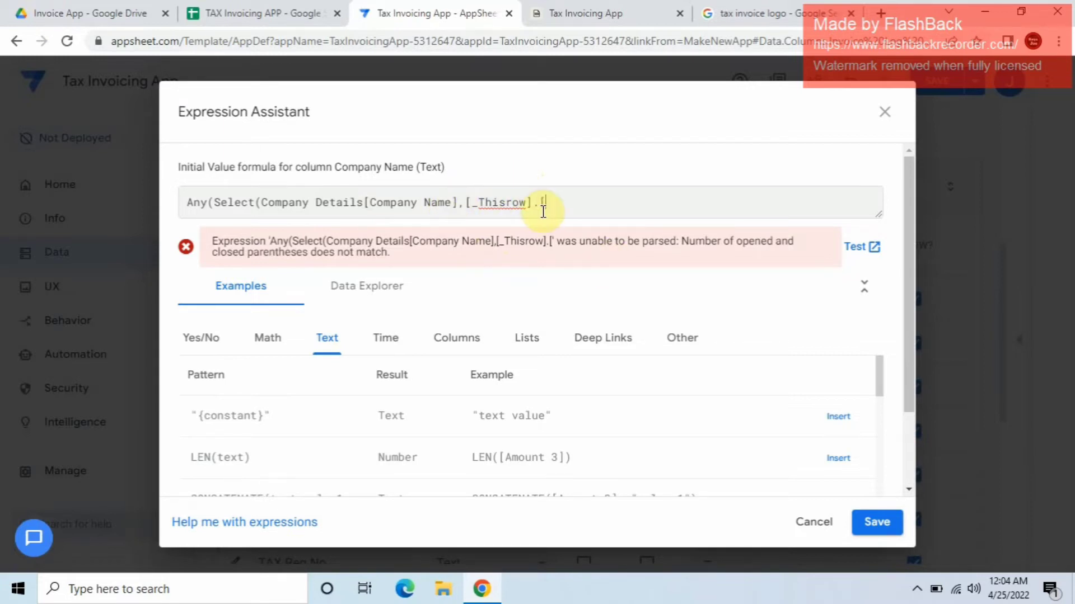
type("E")
Step: Compare the Name columns of the Company Details and Invoice Log Form sheets, and return to the expression in the AppSheet editor
left_click(221, 12)
left_click(98, 184)
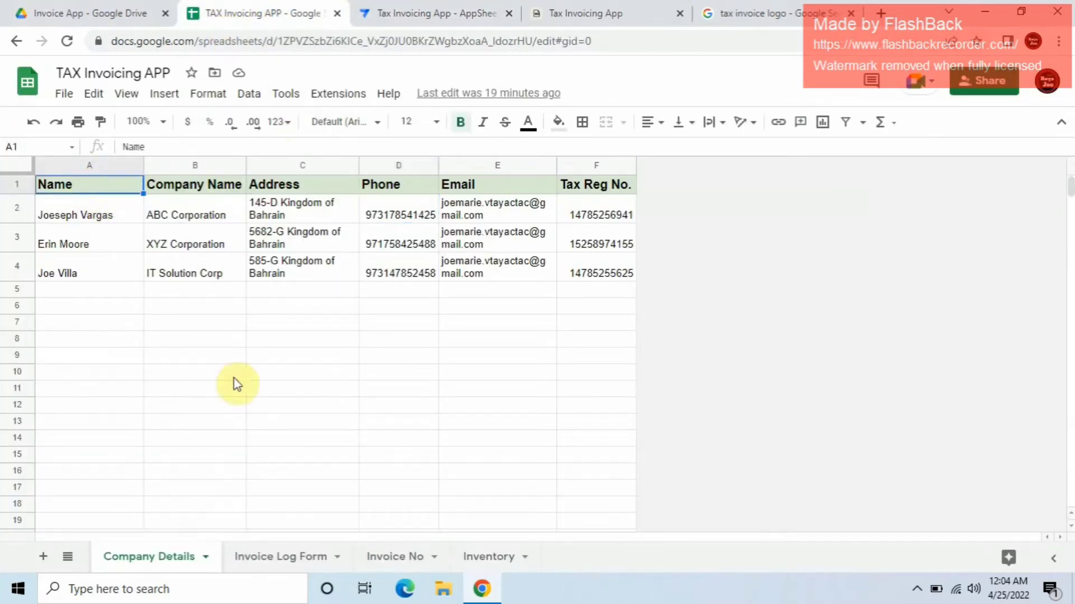
left_click(286, 557)
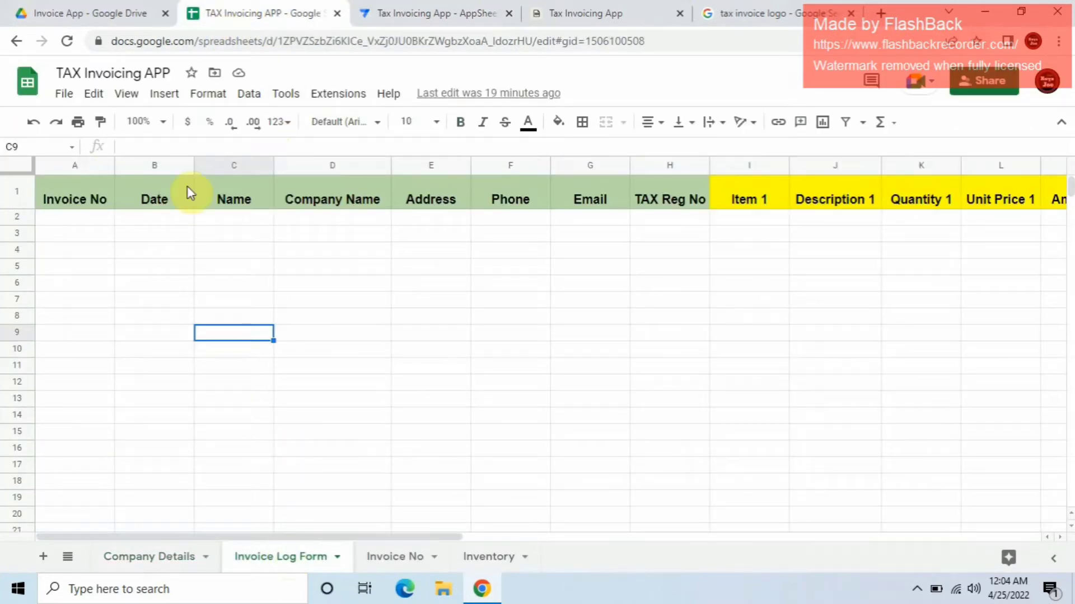
left_click(230, 220)
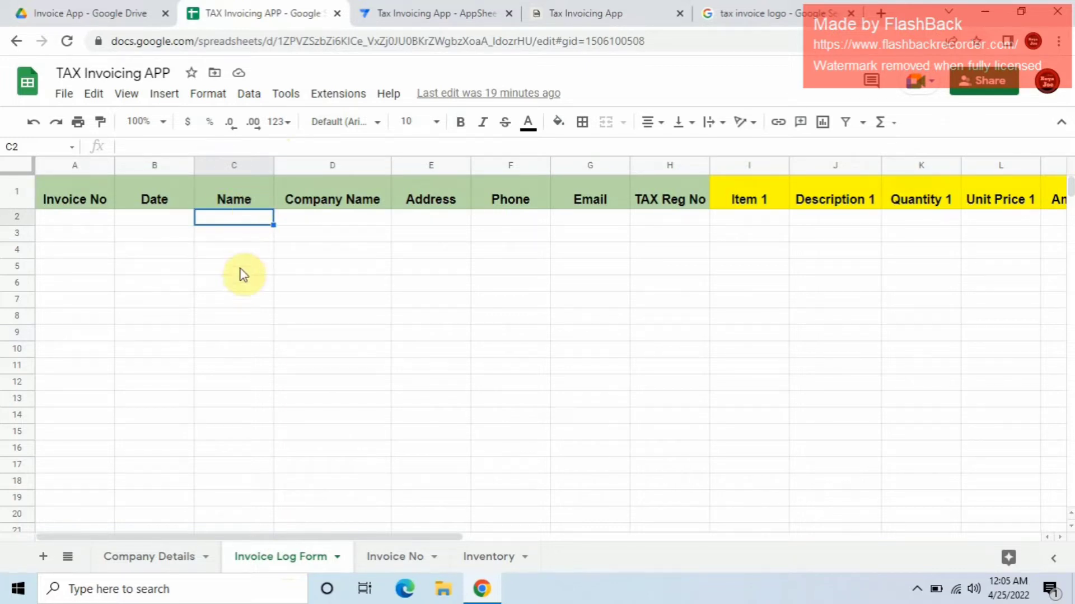
left_click(168, 558)
left_click(88, 212)
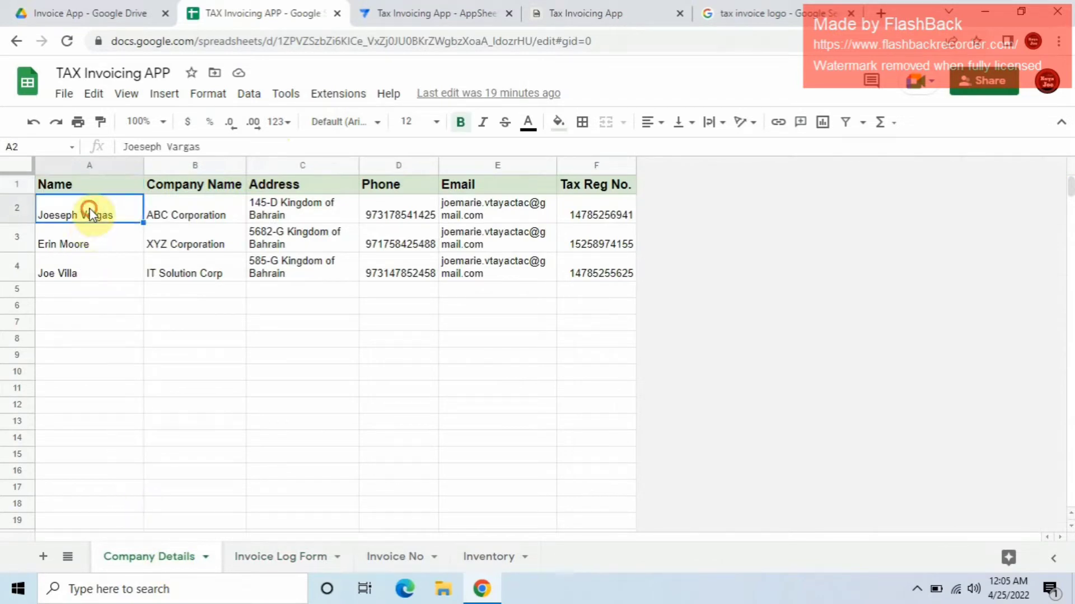
left_click(448, 14)
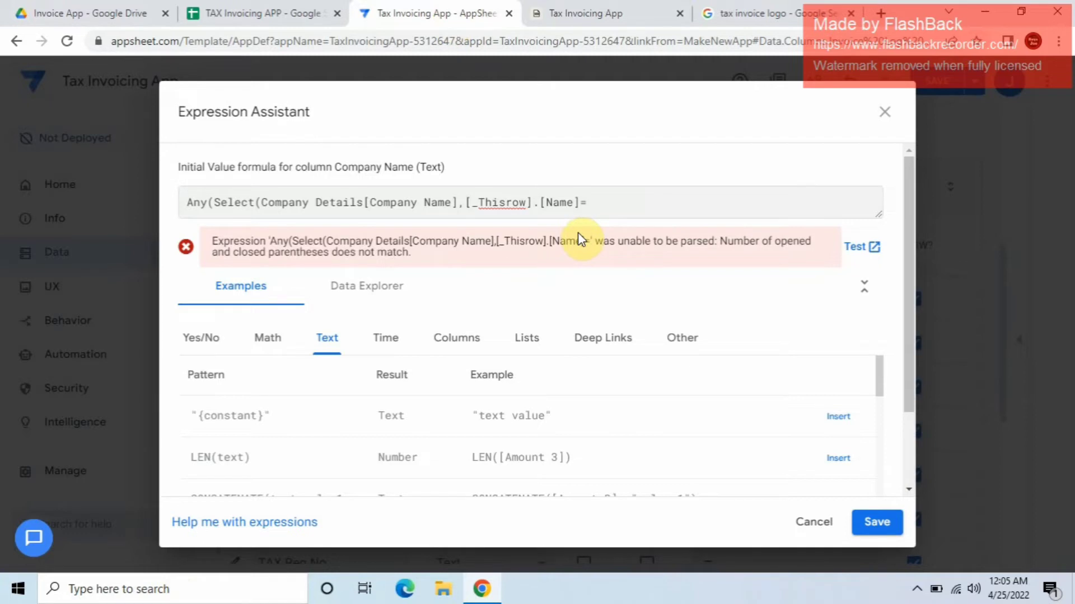
Step: Complete the Company Name initial value as Any(Select(Company Details[Company Name],[_Thisrow].[Name]=[Name])) and save the app
type("Name]))")
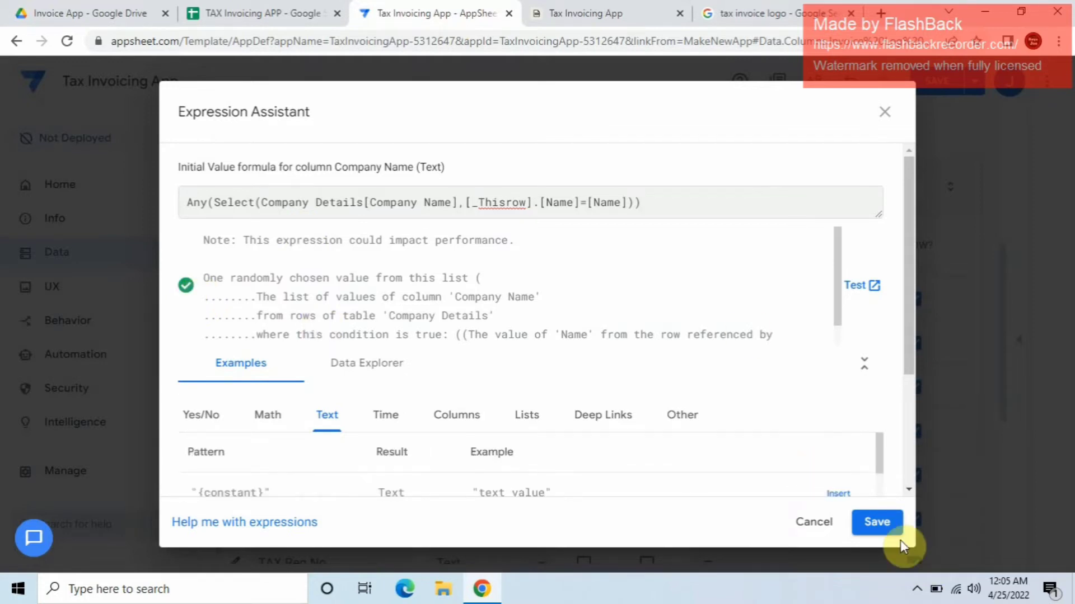
left_click(882, 523)
left_click(776, 152)
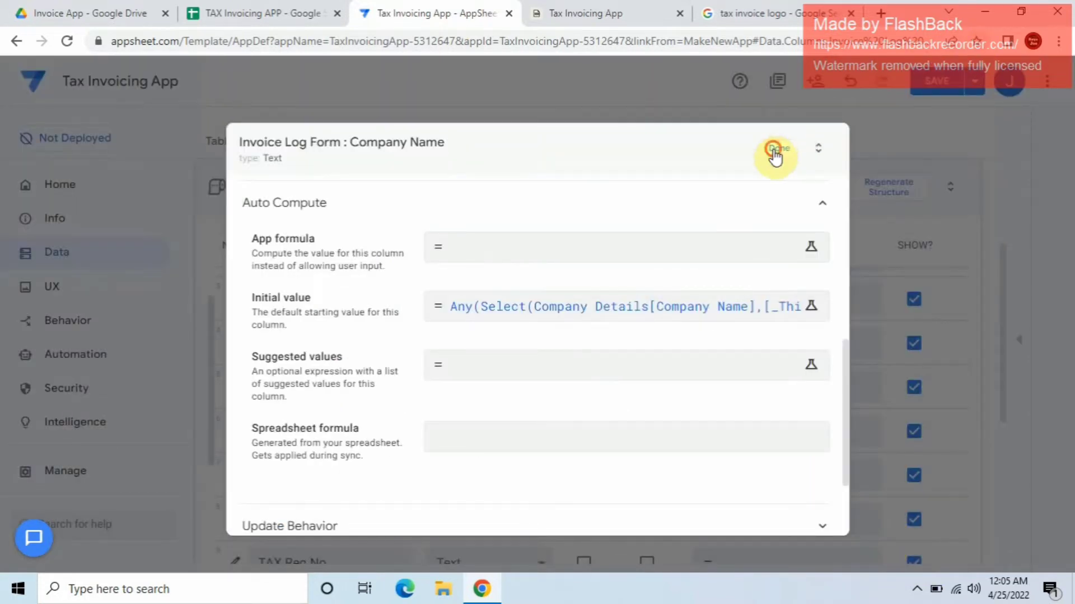
left_click(938, 78)
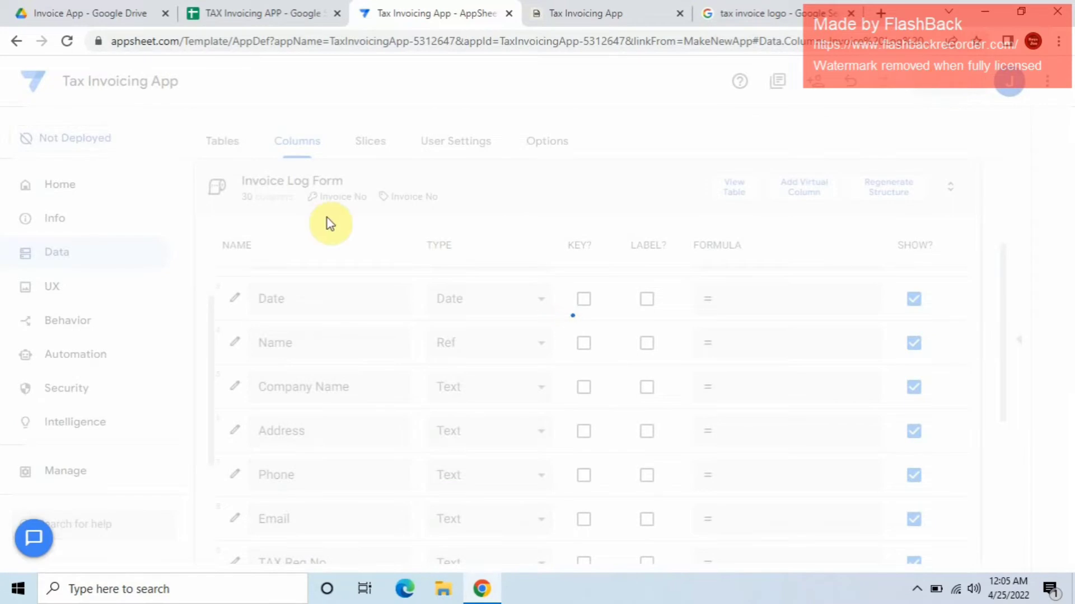
Step: Test customer selection in a new Invoice Log Form entry of the synced app, and check the first company name in the Company Details sheet
left_click(598, 3)
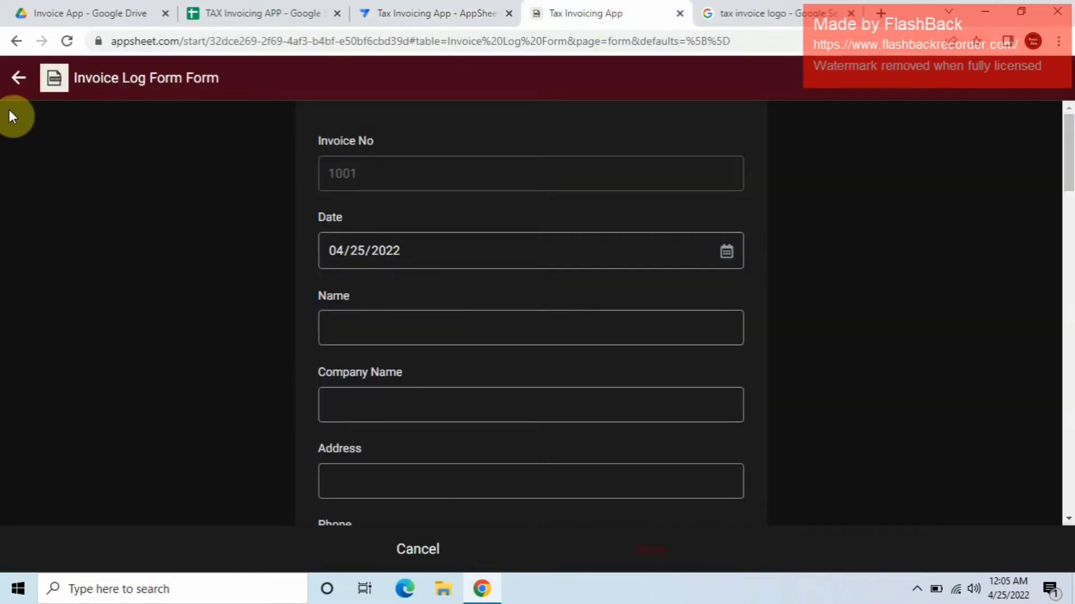
left_click(19, 81)
left_click(1060, 80)
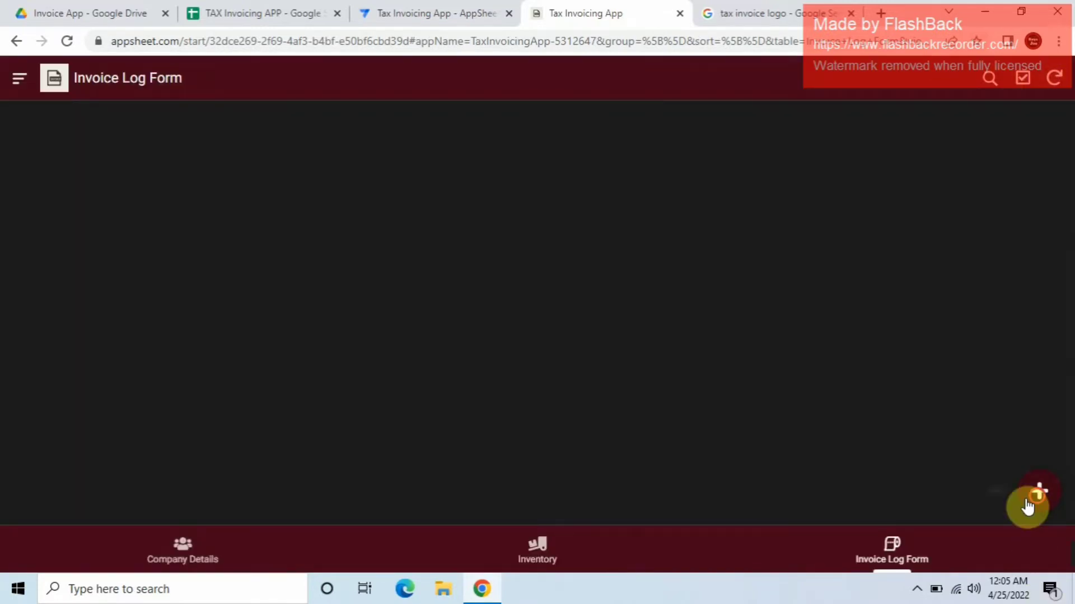
left_click(1030, 501)
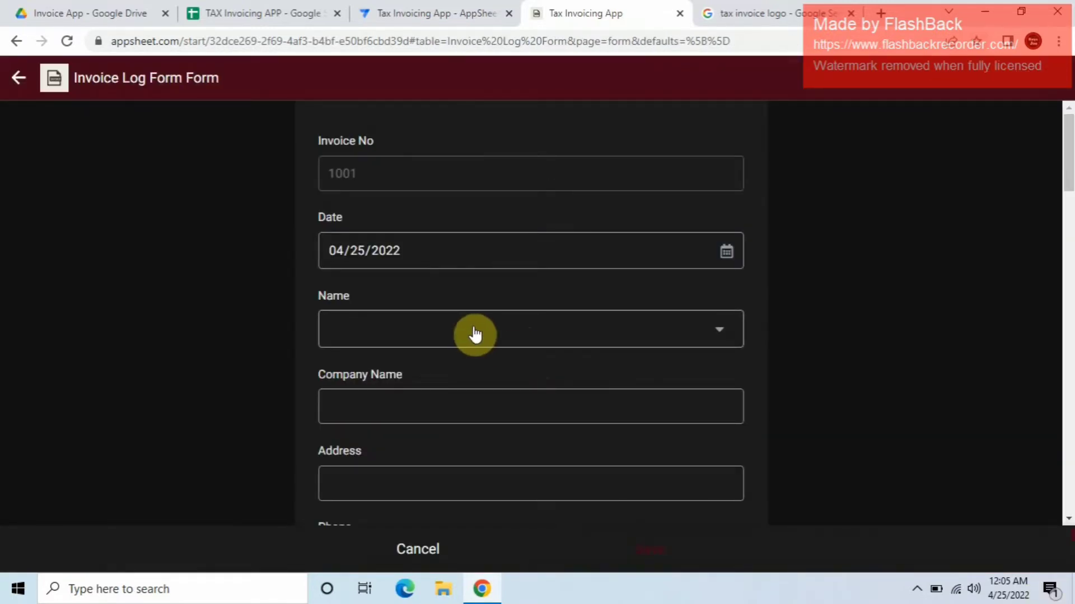
left_click(474, 330)
left_click(409, 183)
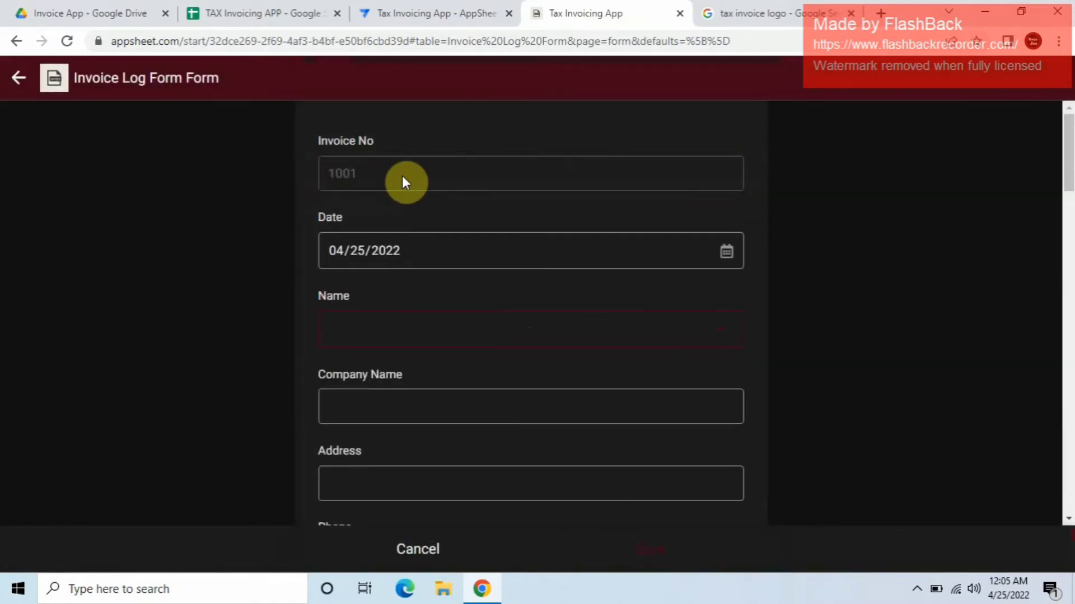
left_click(209, 12)
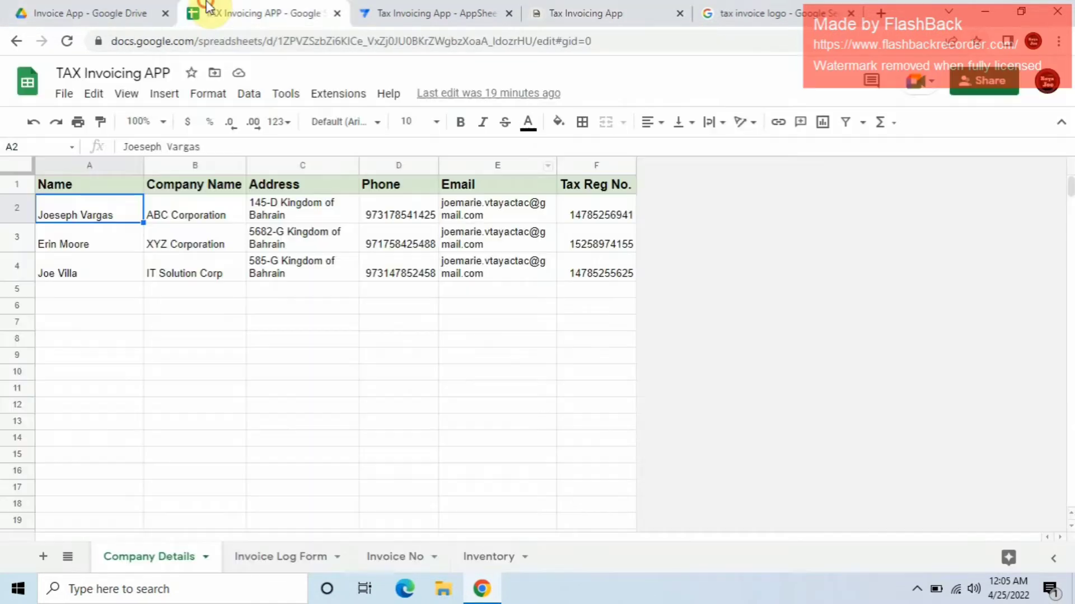
left_click(176, 216)
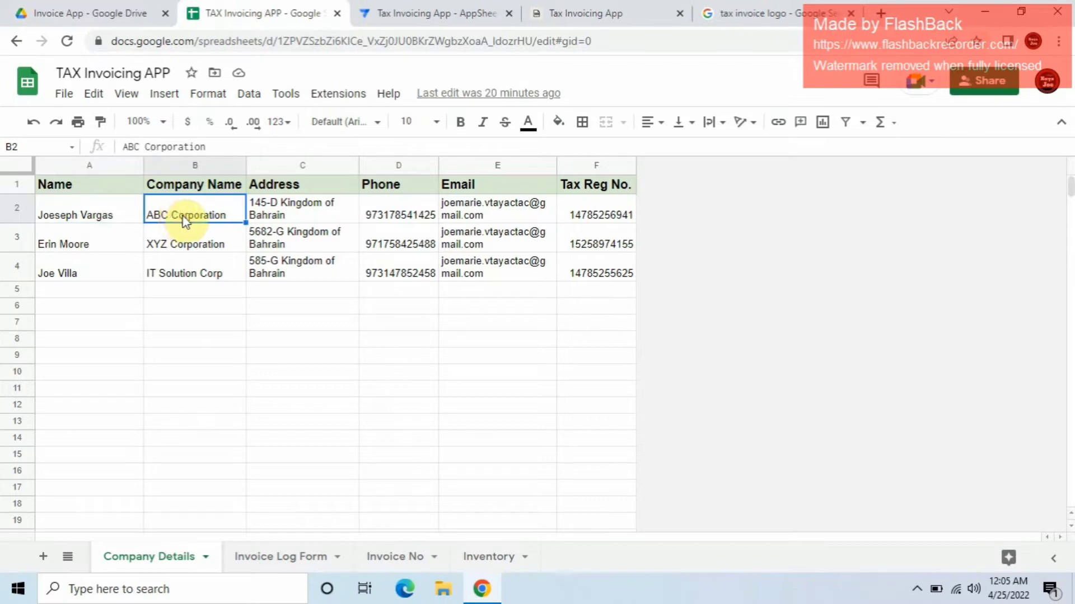
Step: In the AppSheet editor, copy the initial value expression of the Invoice Log Form's Company Name column
left_click(407, 12)
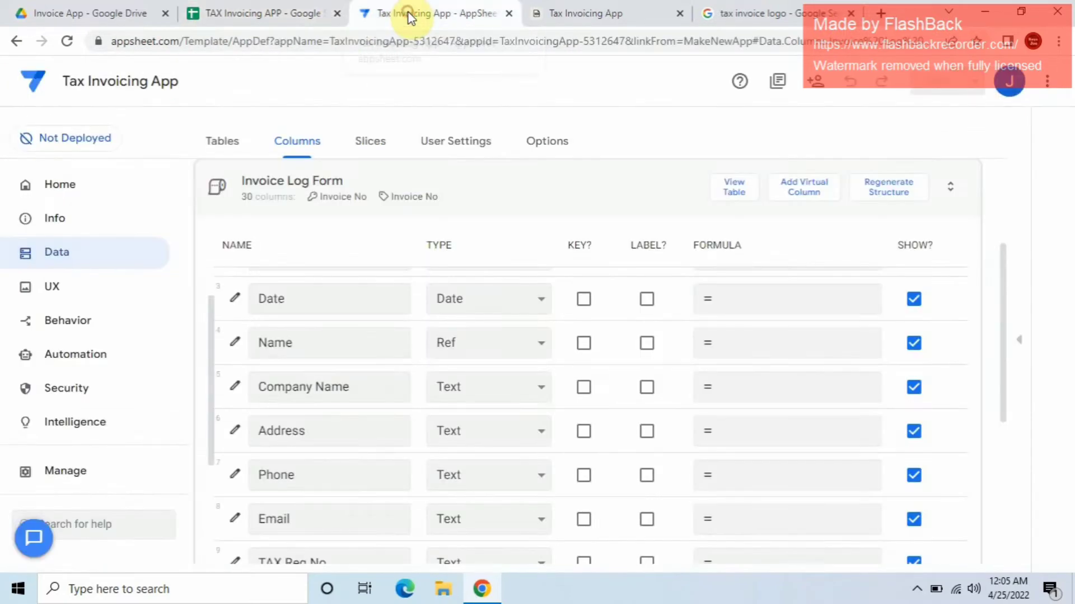
left_click(238, 393)
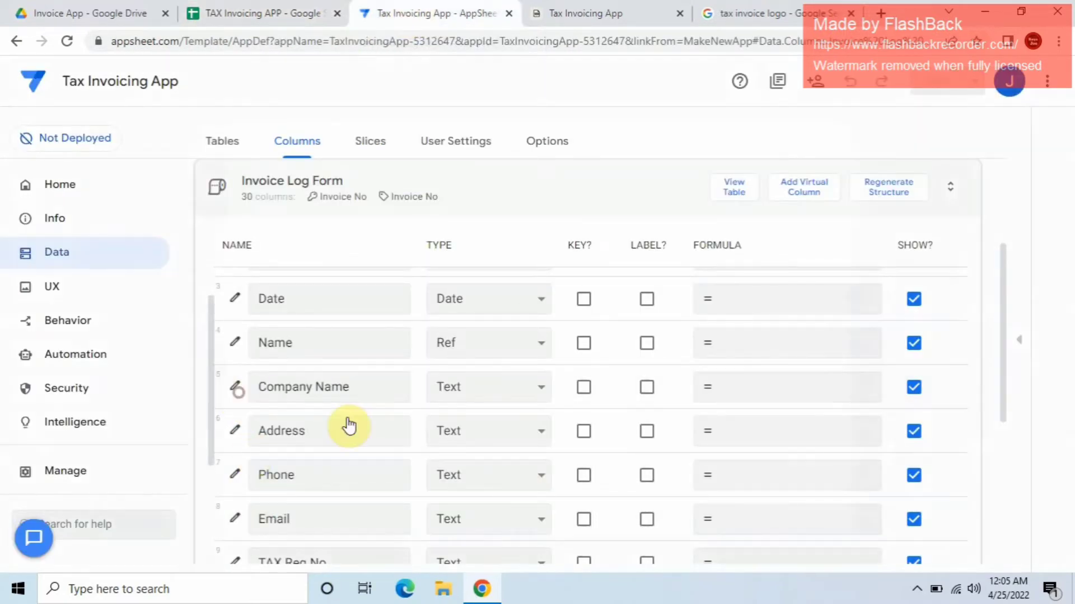
scroll(569, 392, "down", 5)
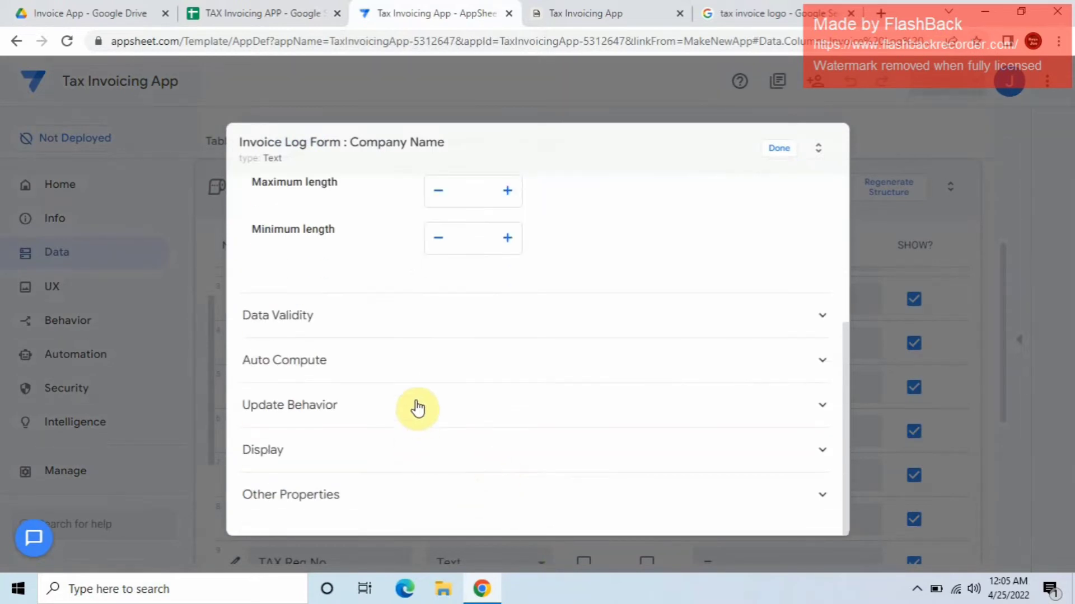
left_click(421, 369)
left_click(476, 478)
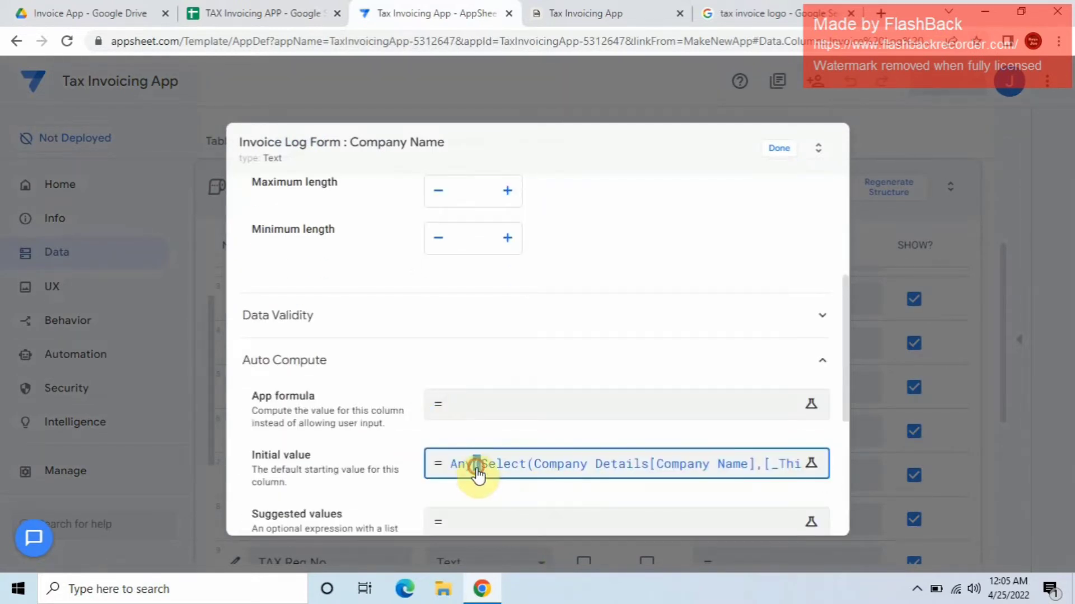
left_click_drag(664, 192, 182, 204)
key("ctrl+c")
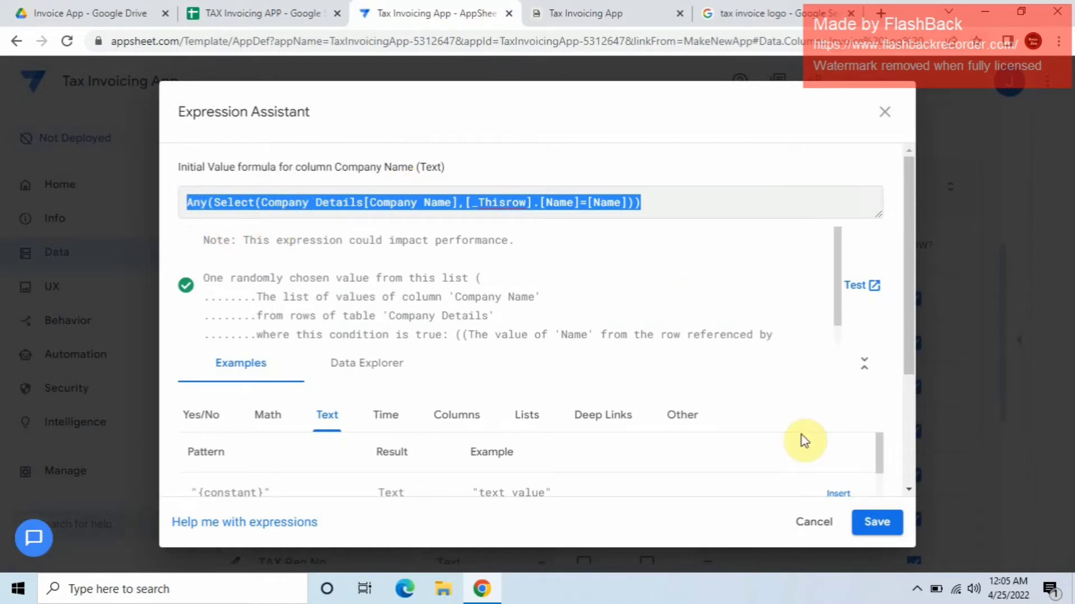
left_click(890, 532)
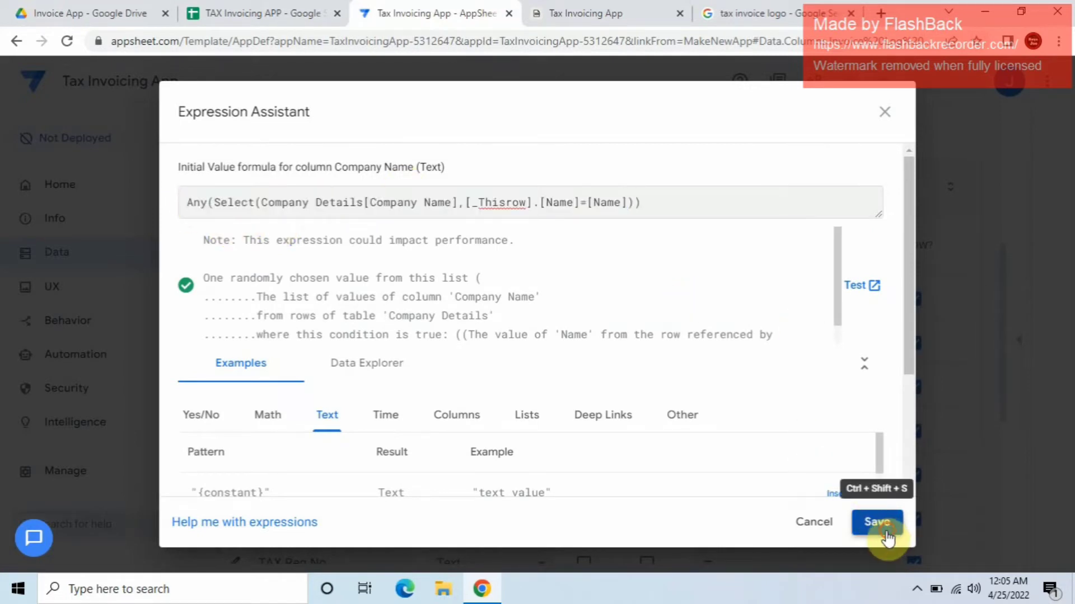
left_click(778, 154)
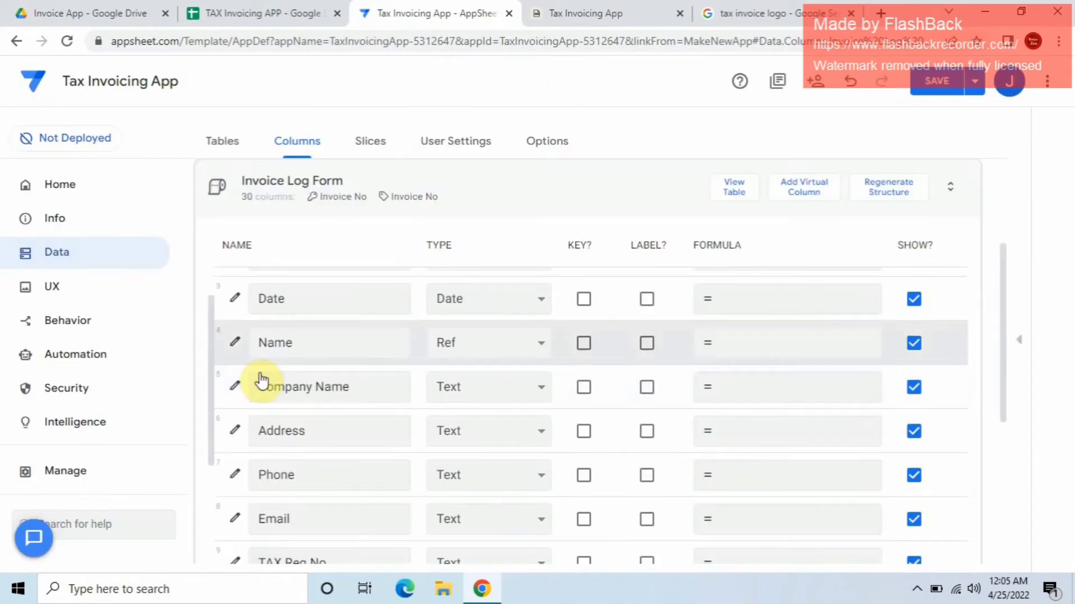
Step: Paste the copied expression into the initial value of the Invoice Log Form's Address column
scroll(264, 371, "down", 1)
left_click(235, 352)
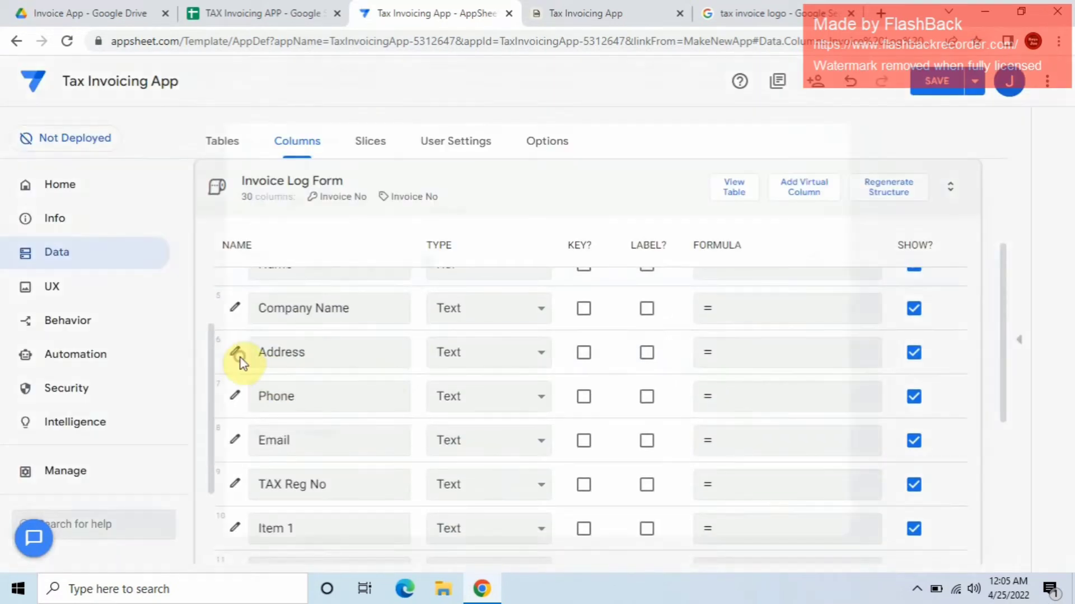
scroll(344, 392, "down", 5)
left_click(340, 369)
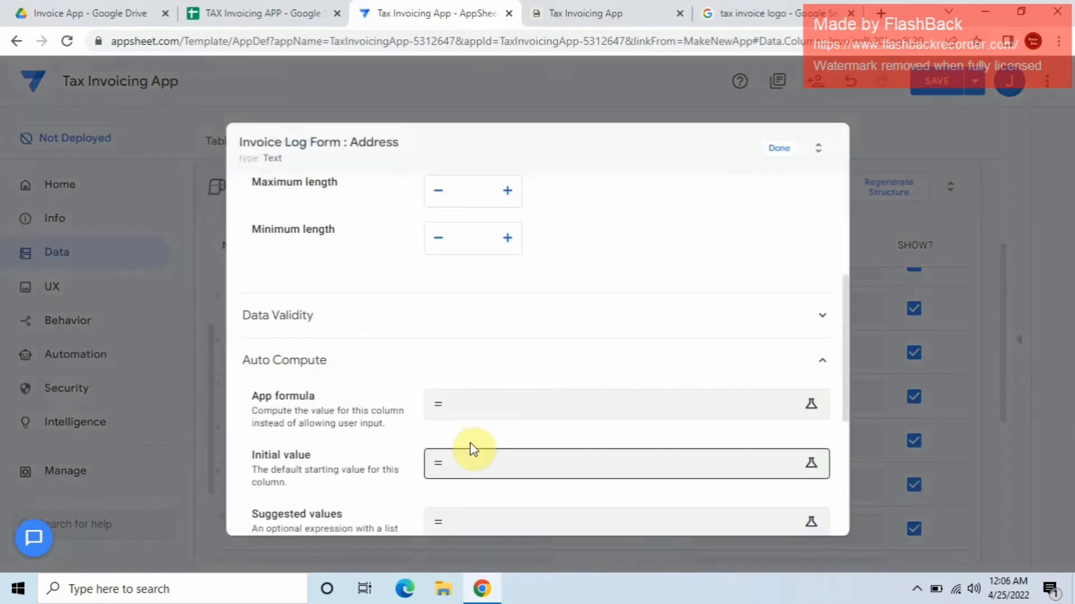
left_click(495, 469)
key("ctrl+v")
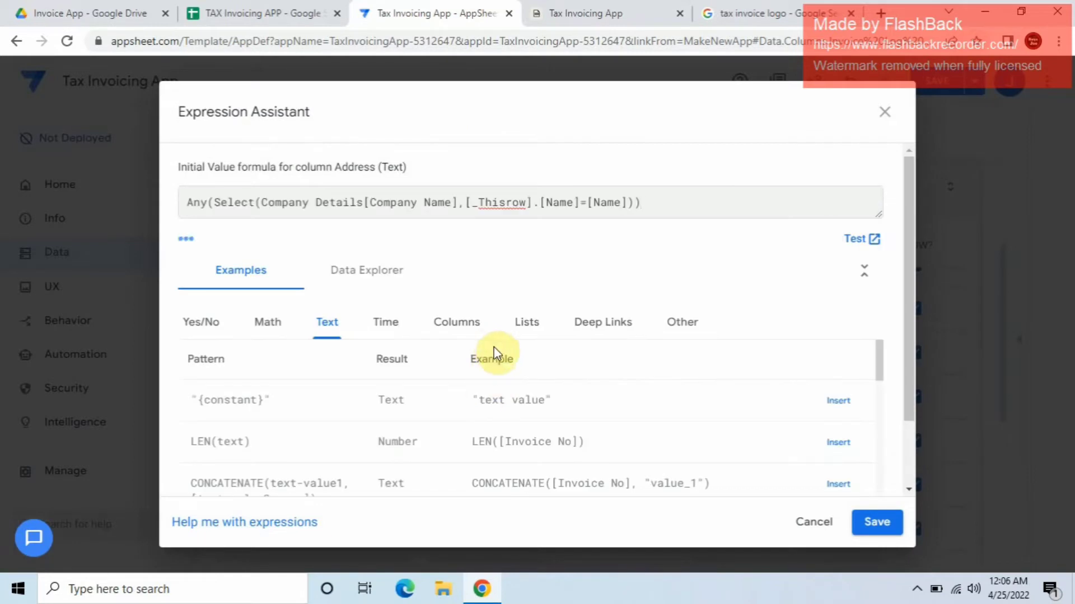
Step: Change the looked-up column in the Address initial value expression to Address and confirm the column settings
left_click(454, 203)
key("BackSpace")
key("BackSpace")
key("BackSpace")
key("BackSpace")
key("BackSpace")
key("BackSpace")
key("BackSpace")
key("BackSpace")
key("BackSpace")
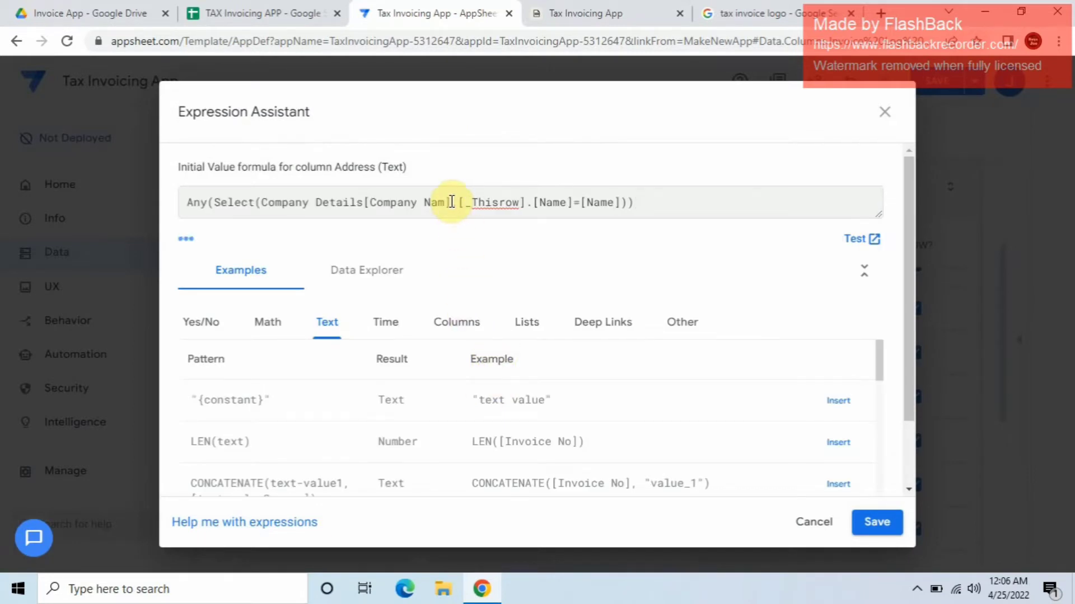
key("BackSpace")
key("BackSpace")
key("BackSpace")
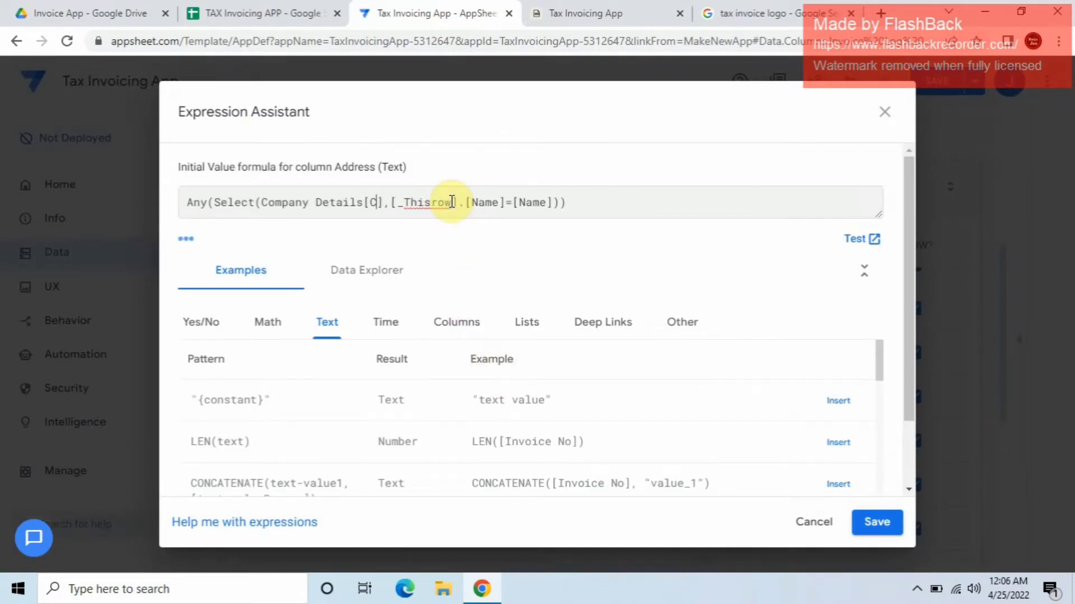
type("Ad")
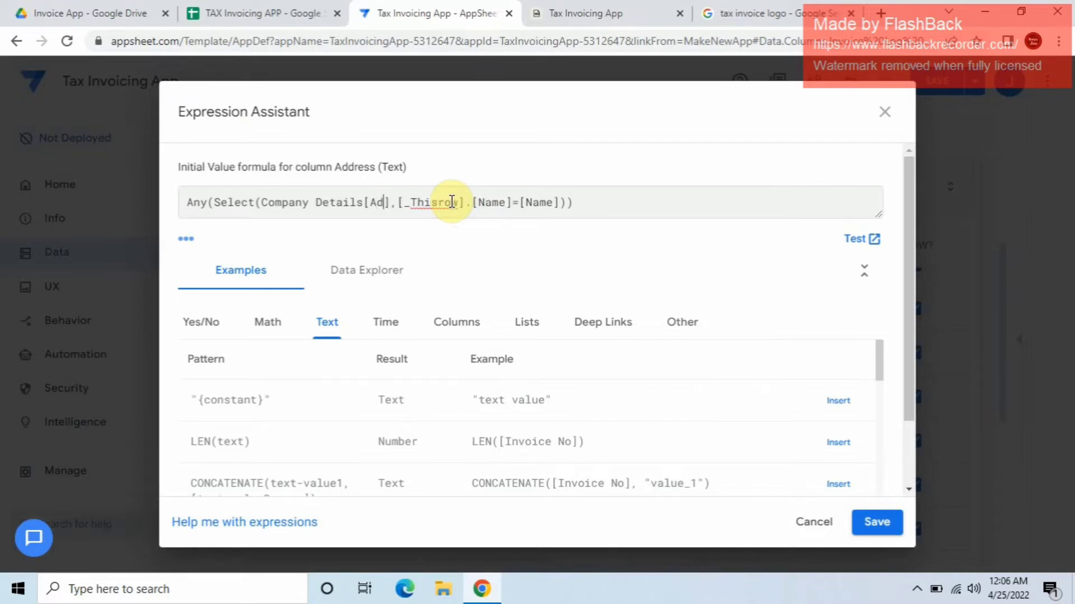
type("dress")
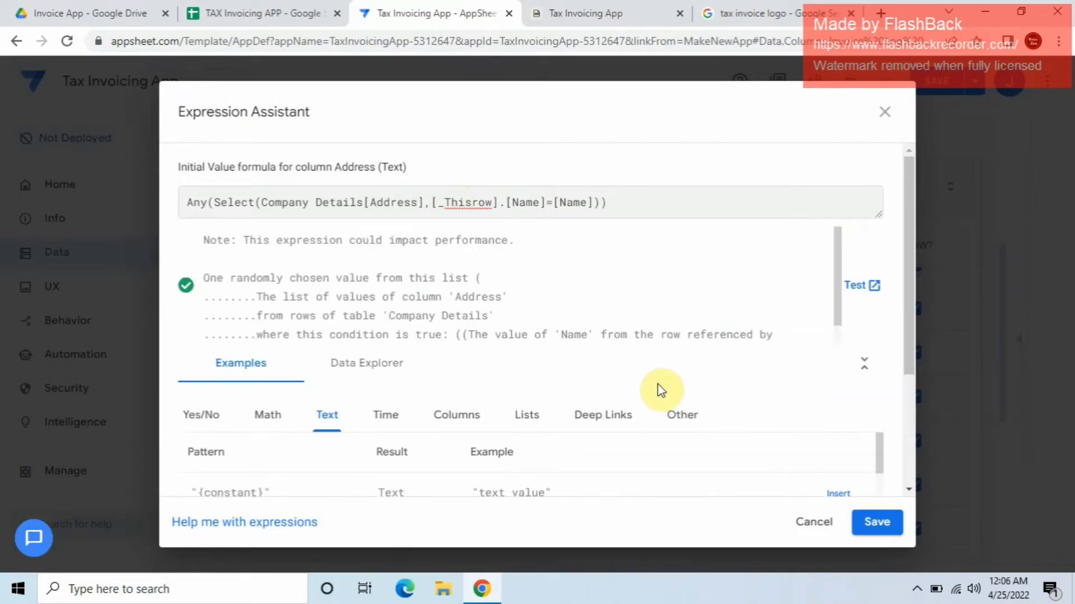
left_click(876, 522)
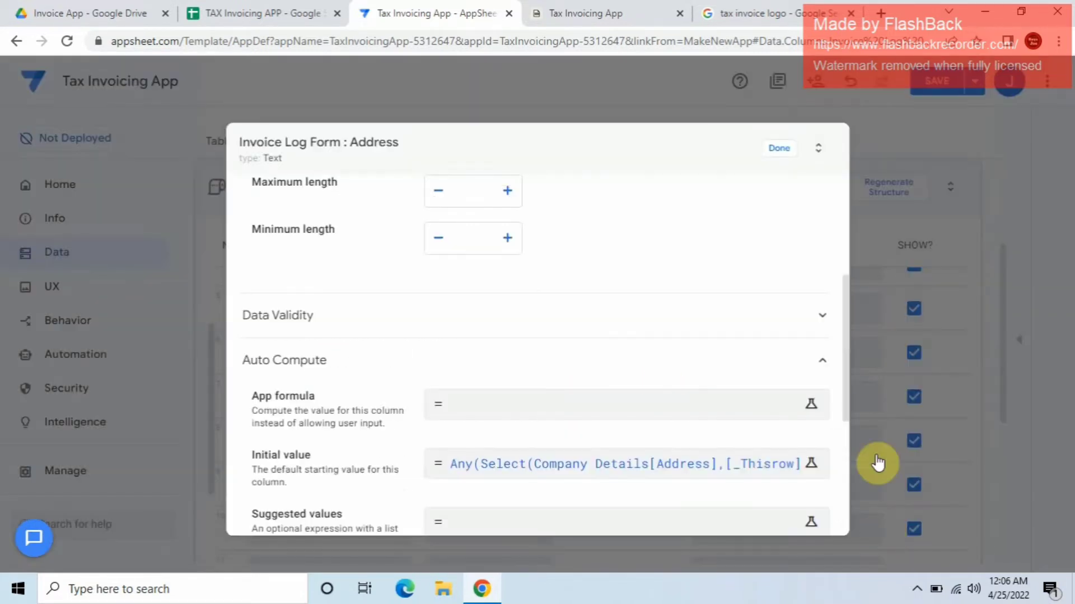
left_click(782, 147)
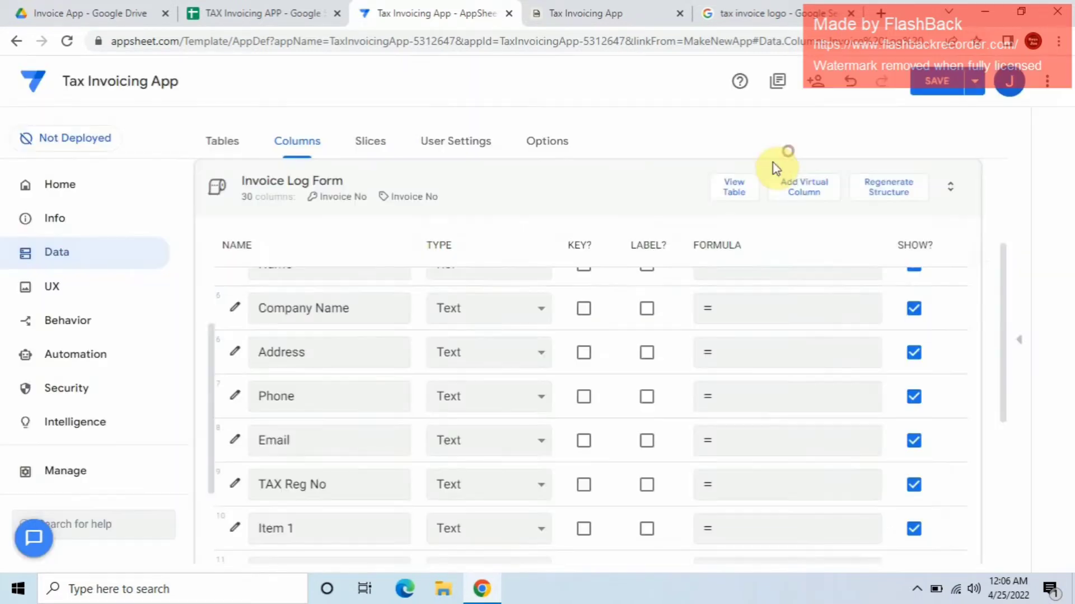
Step: Paste the copied Company Name lookup expression into the initial value of the Invoice Log Form's Phone column
left_click(236, 395)
scroll(449, 412, "down", 3)
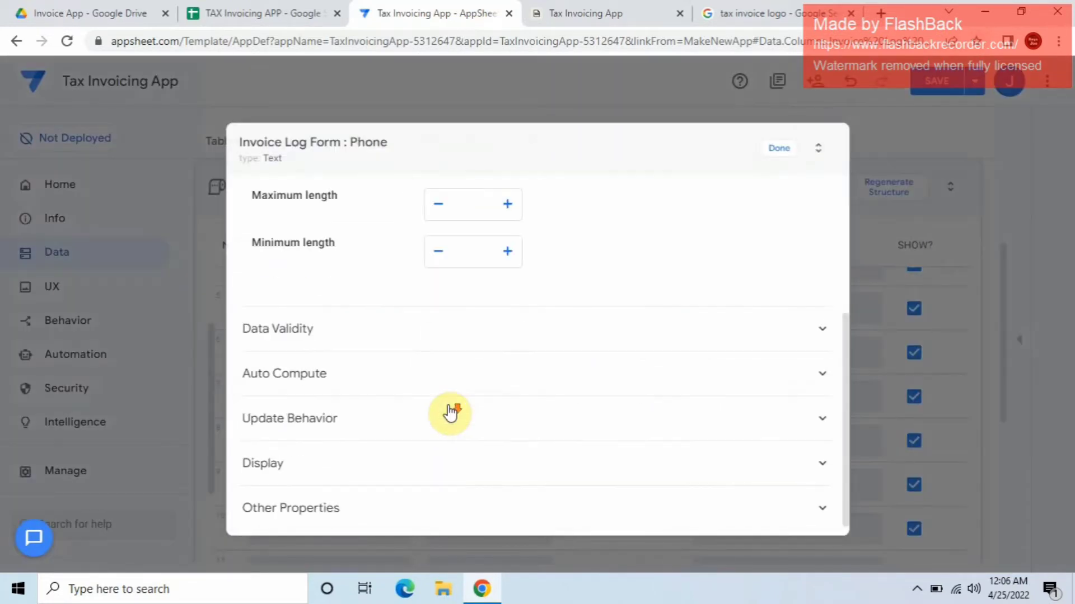
left_click(449, 383)
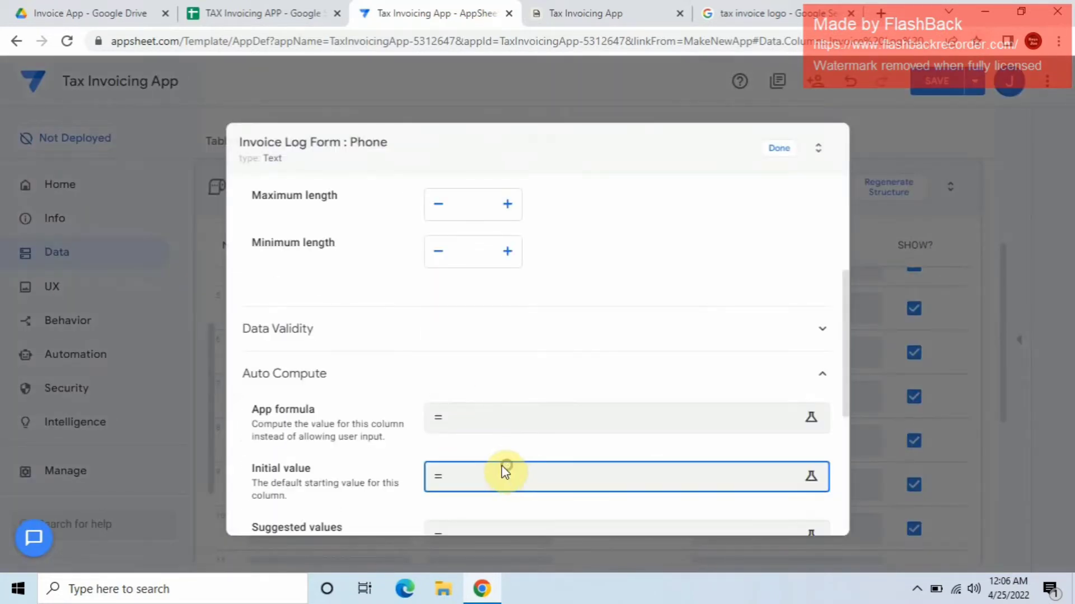
left_click(502, 469)
key("ctrl+v")
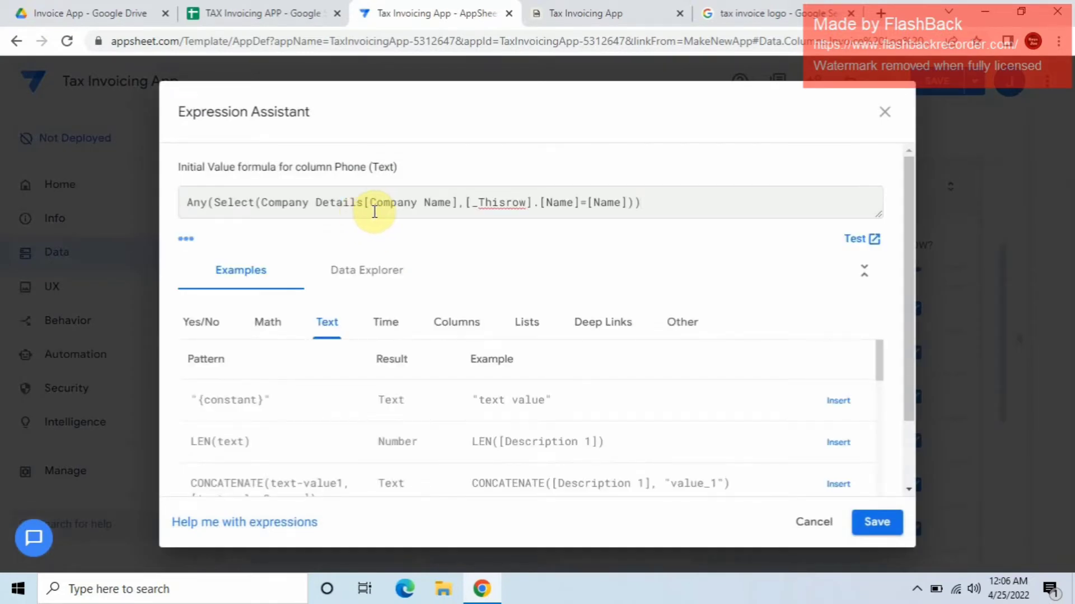
Step: Change the looked-up column in the Phone initial value expression to Phone and confirm the column settings
left_click(446, 205)
key("BackSpace")
key("BackSpace")
key("BackSpace")
key("BackSpace")
key("BackSpace")
key("BackSpace")
key("BackSpace")
key("BackSpace")
key("BackSpace")
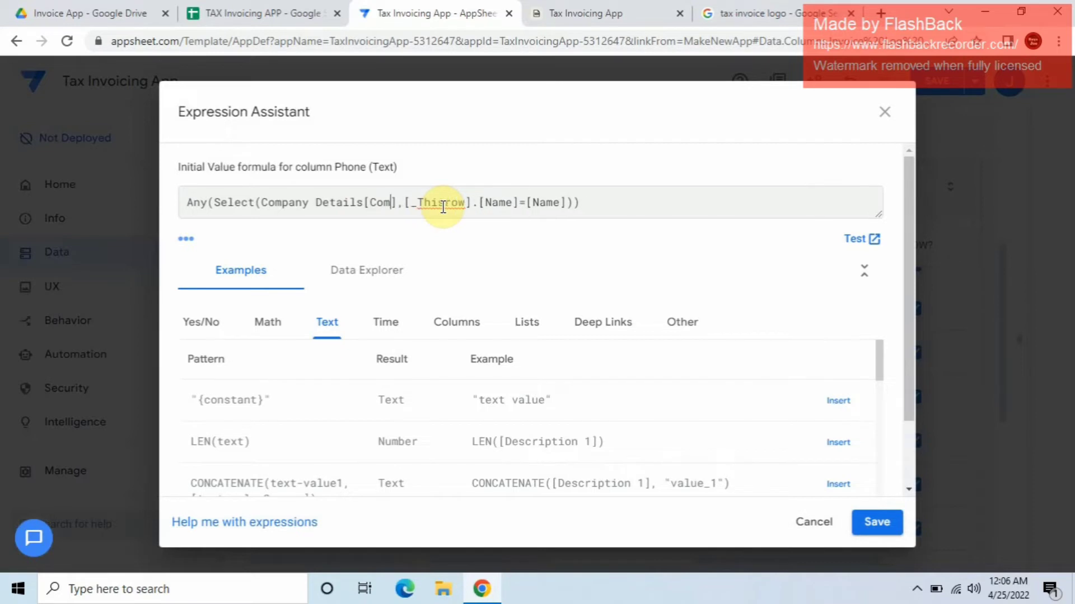
key("BackSpace")
key("BackSpace")
key("BackSpace")
type("Ph")
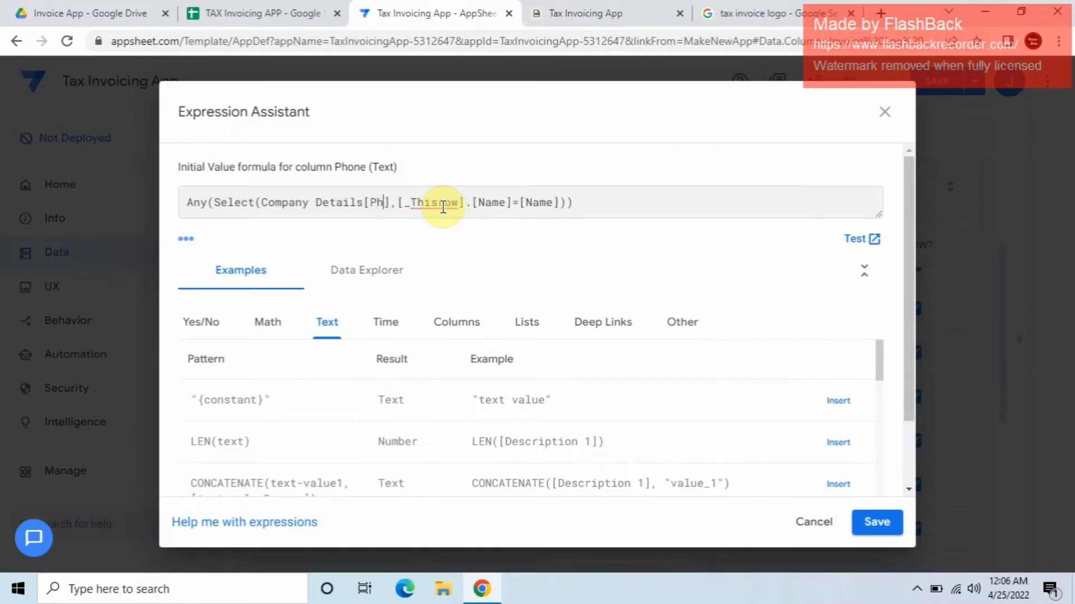
type("one")
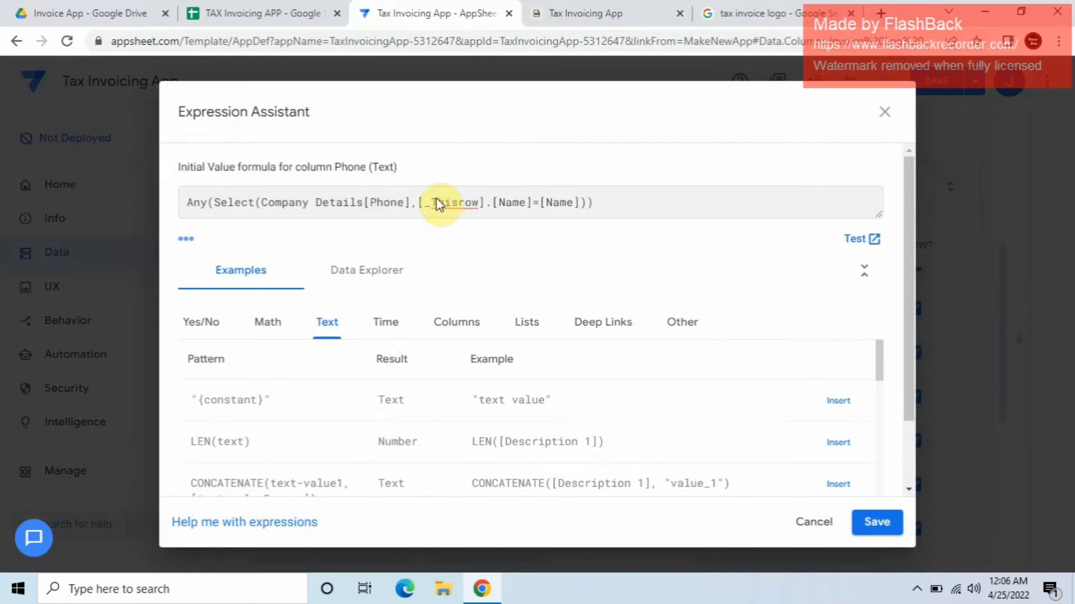
left_click(880, 526)
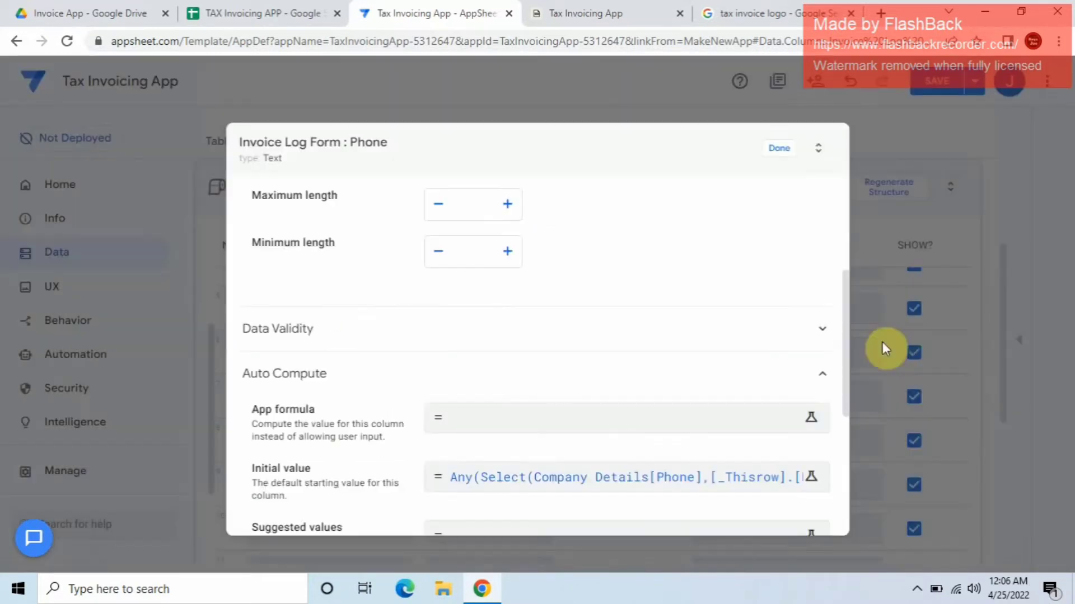
left_click(786, 147)
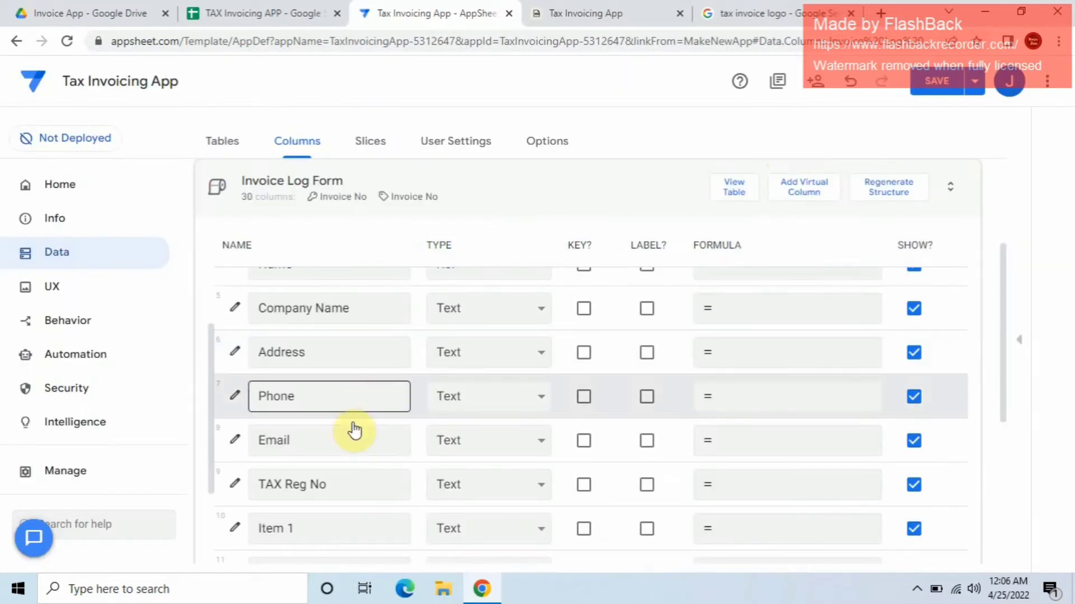
Step: Paste the copied Company Name lookup expression into the initial value of the Invoice Log Form's Email column
left_click(235, 440)
scroll(402, 424, "down", 4)
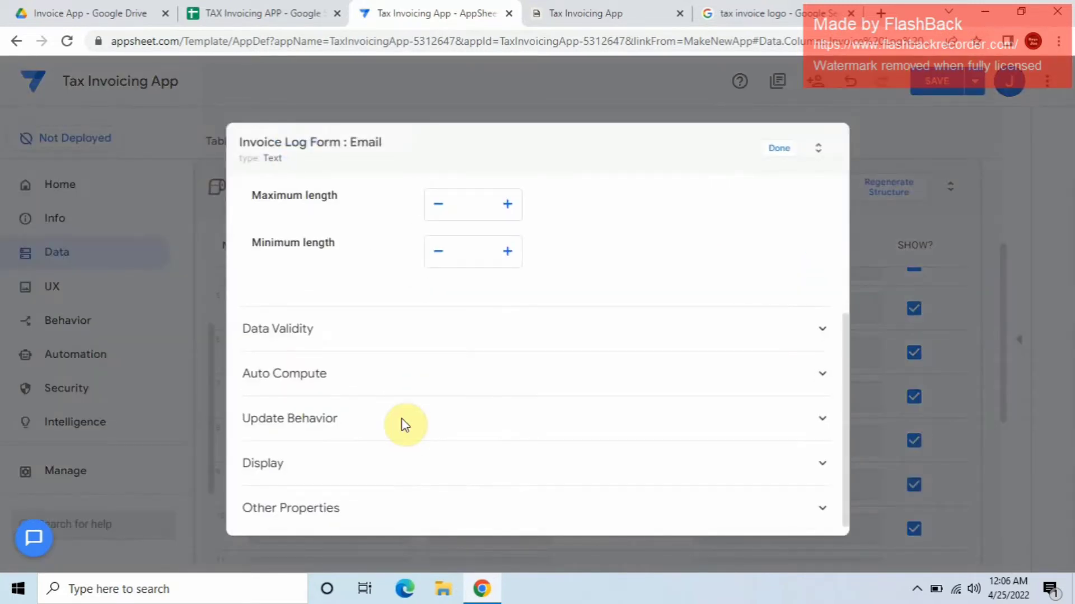
left_click(359, 381)
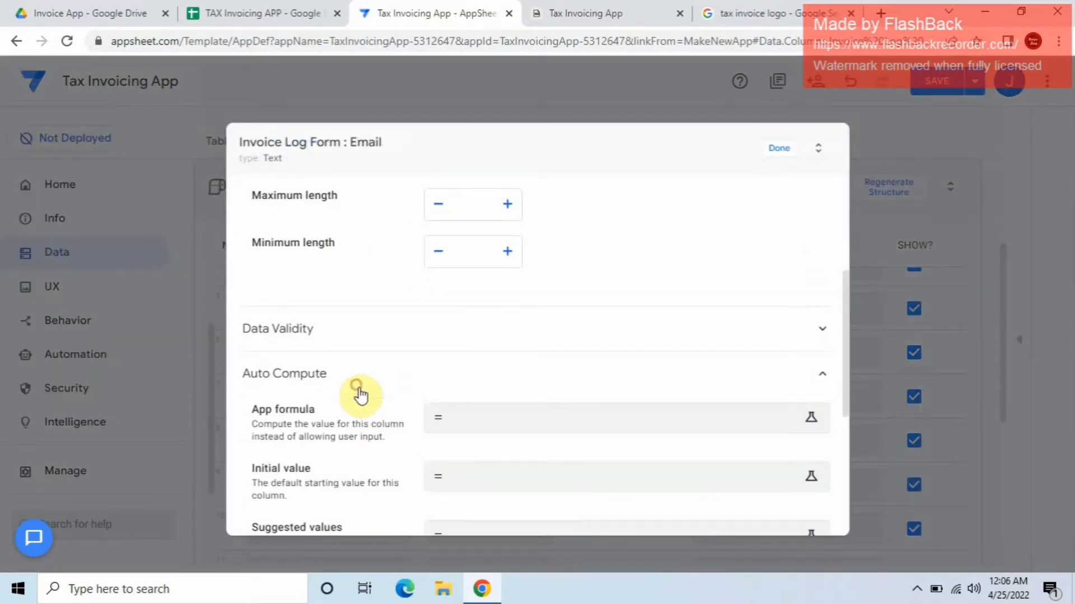
left_click(472, 477)
type("Any(Select(Company Details[Company Name],[_Thisrow].[Name]=[Name]))")
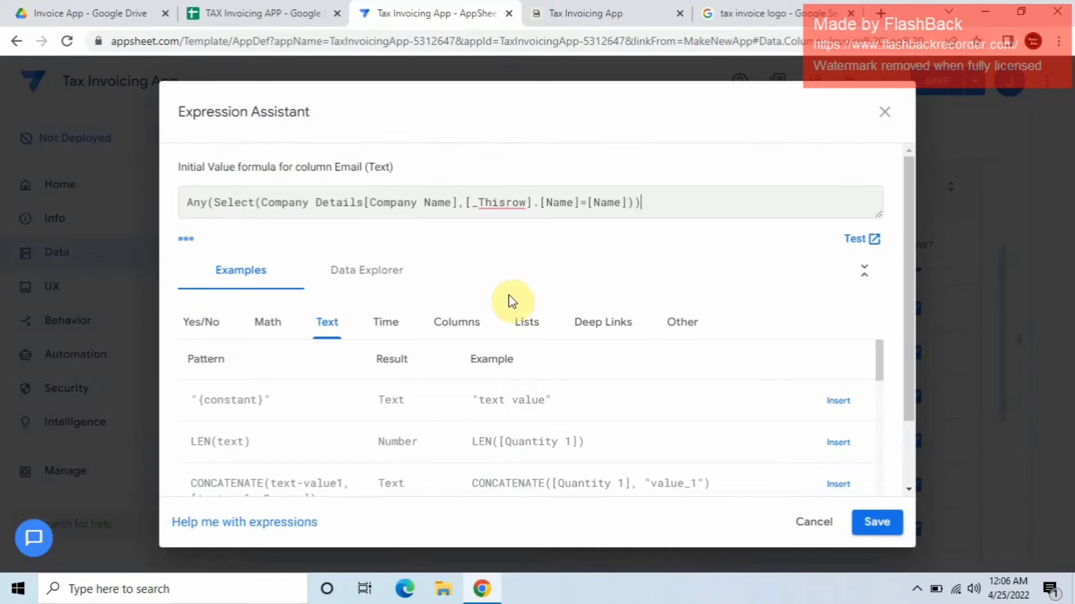
Step: Change the looked-up column in the Email initial value expression to Email and confirm the column settings
left_click(455, 200)
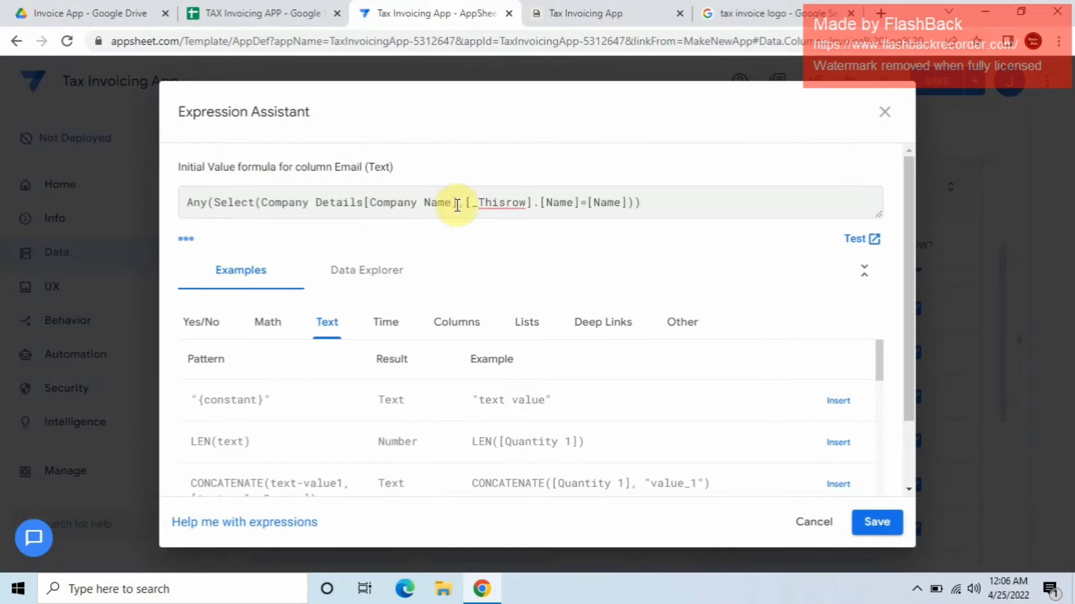
key("BackSpace")
key("BackSpace")
key("BackSpace")
key("BackSpace")
key("BackSpace")
key("BackSpace")
key("BackSpace")
key("BackSpace")
key("BackSpace")
key("BackSpace")
key("BackSpace")
key("BackSpace")
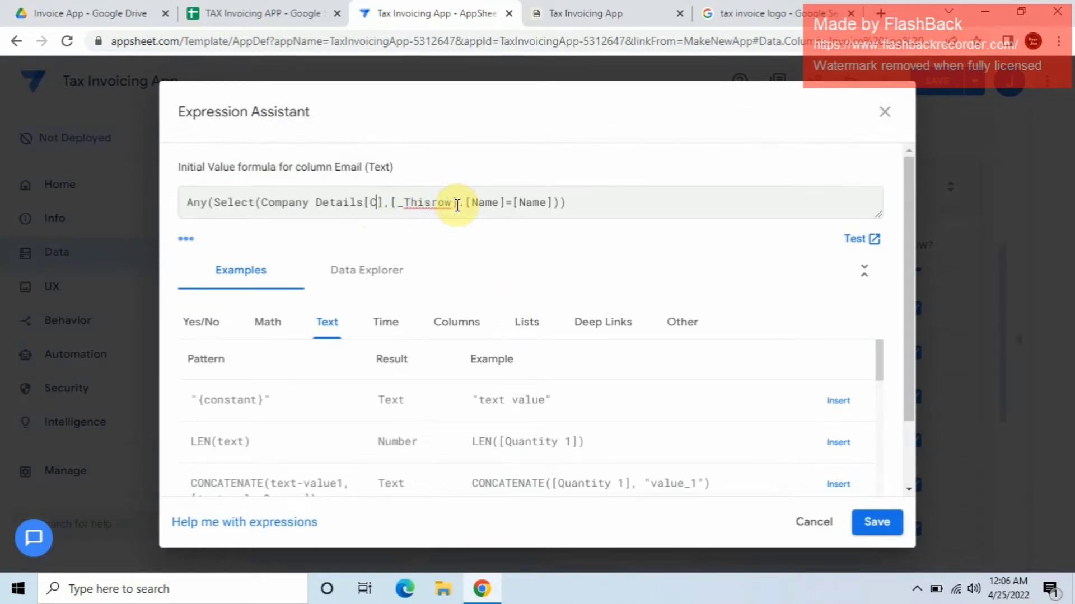
type("Email")
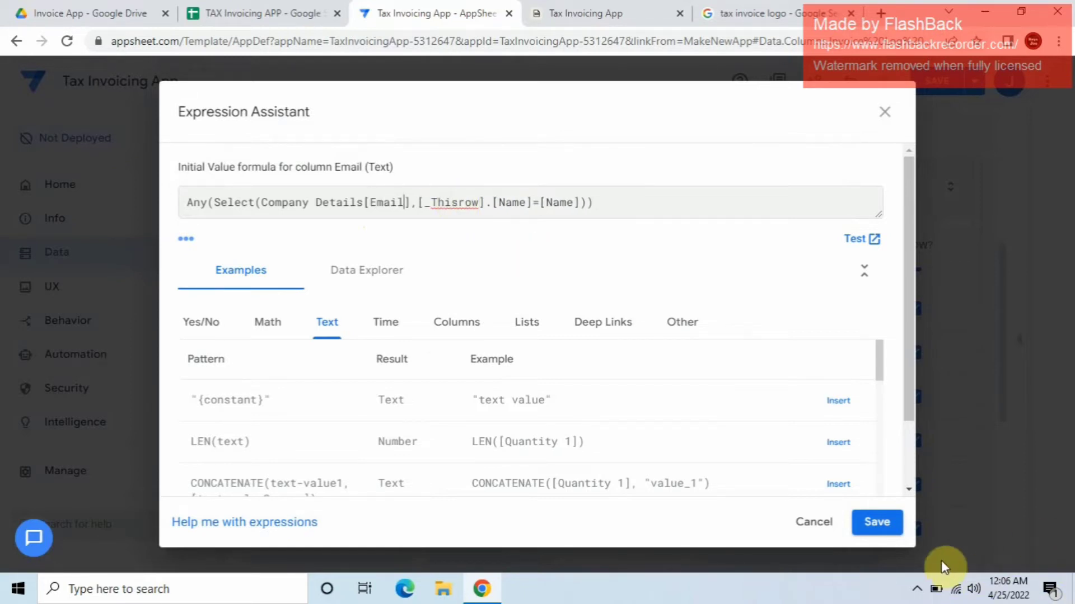
left_click(893, 526)
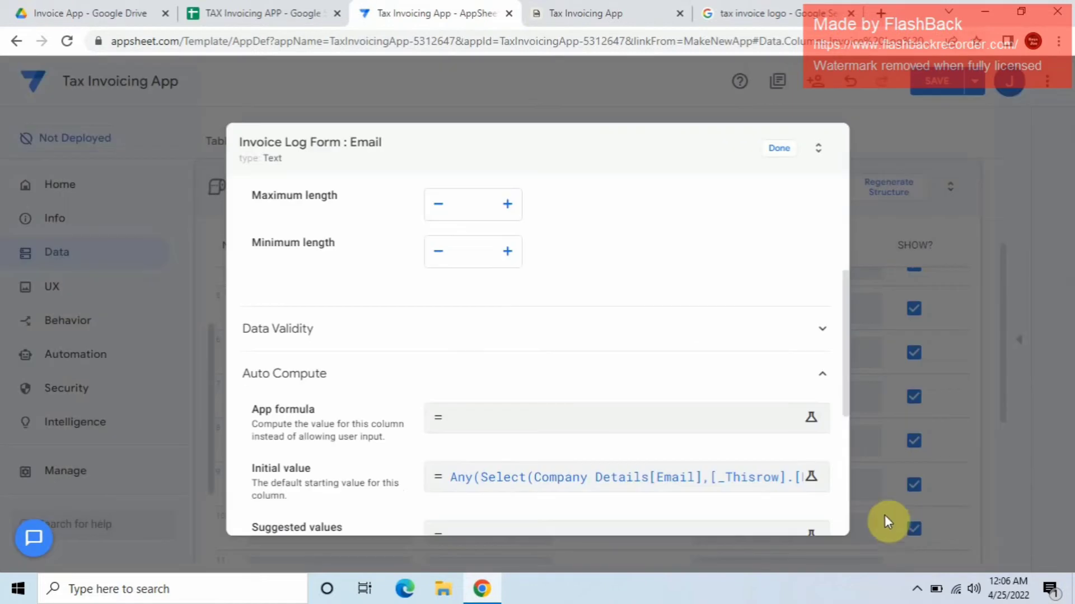
left_click(767, 158)
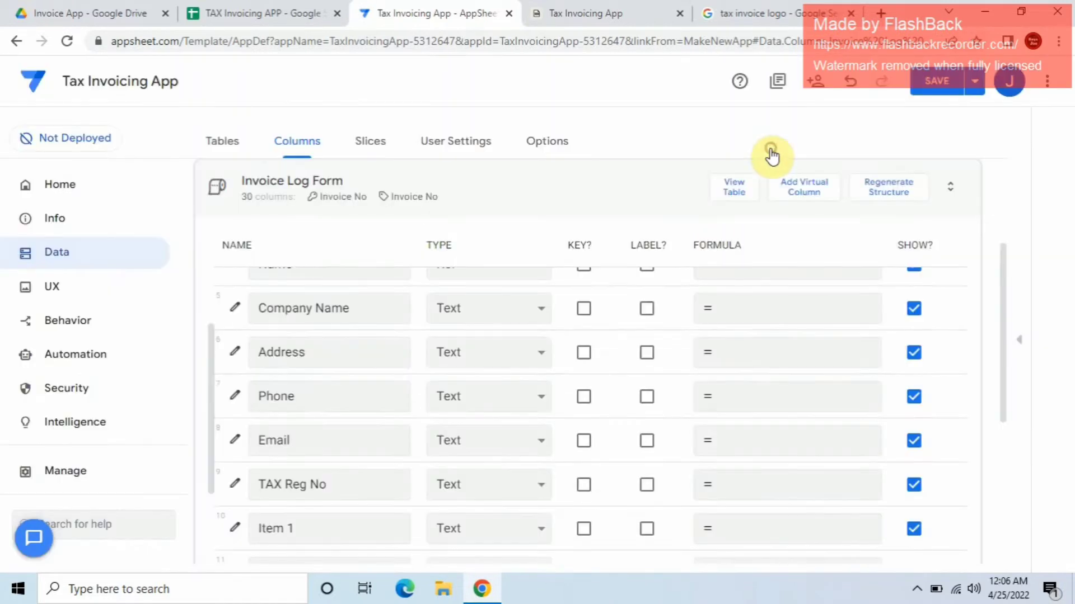
Step: Set the TAX Reg No column's initial value to Any(Select(Company Details[TAX Reg No],[_Thisrow].[Name]=[Name]))
left_click(234, 487)
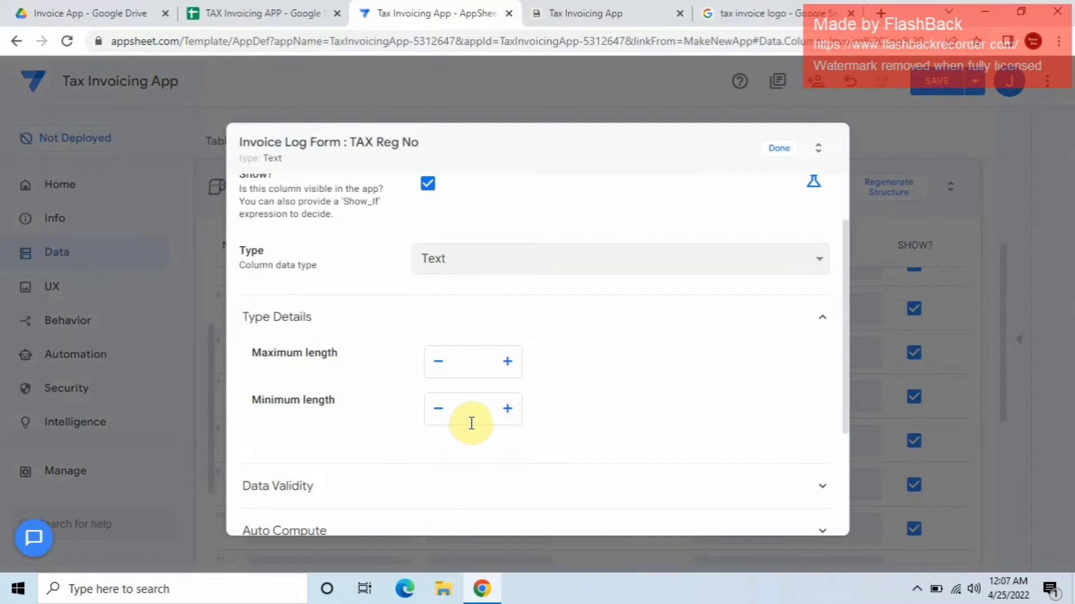
scroll(471, 424, "down", 3)
left_click(456, 373)
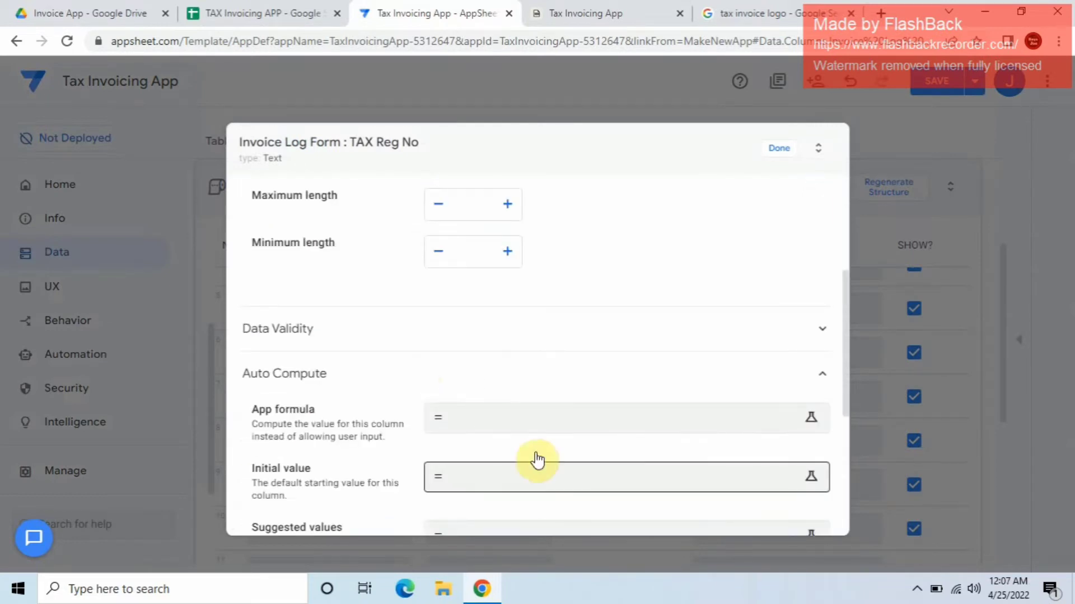
left_click(526, 476)
type("Any(Select(Company Details[Company Name],[_Thisrow].[Name]=[Name]))")
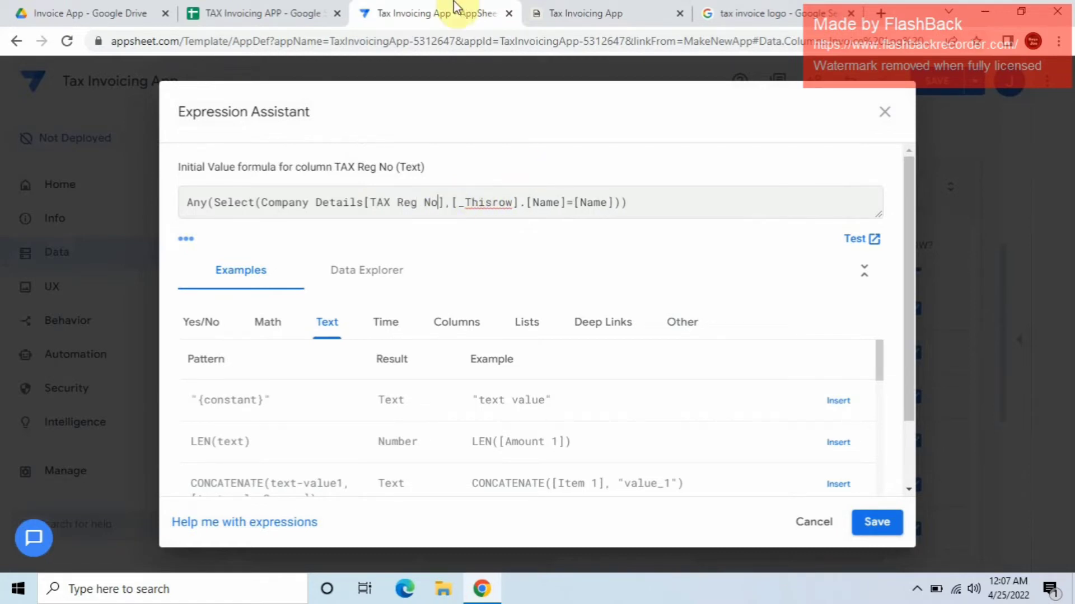
Step: Correct the looked-up column to TAX Reg No. to match the Company Details sheet header, and save the app
left_click(271, 9)
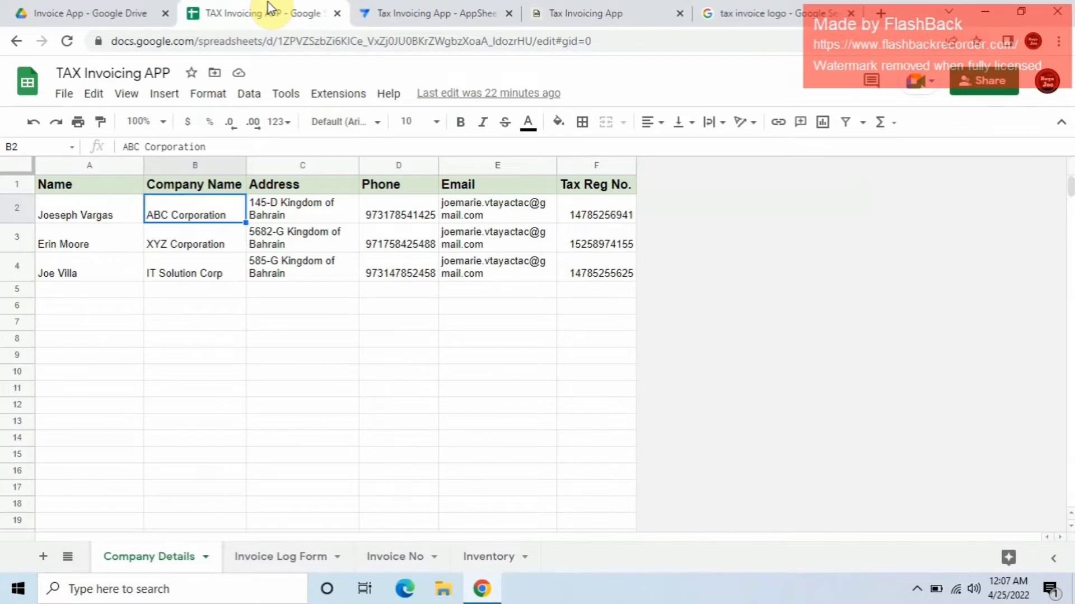
left_click(446, 15)
type(".")
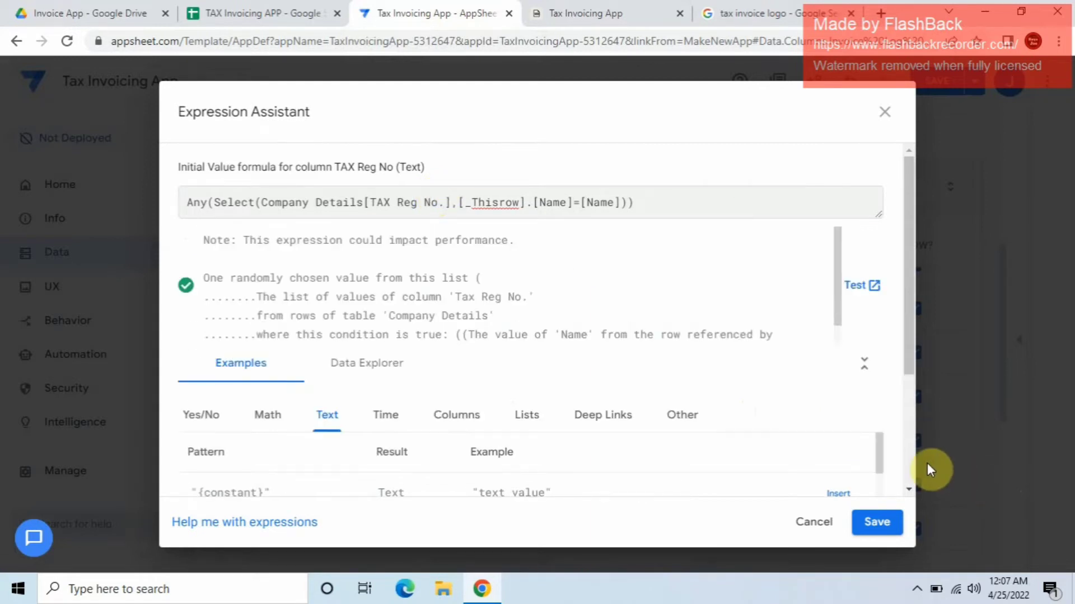
left_click(877, 523)
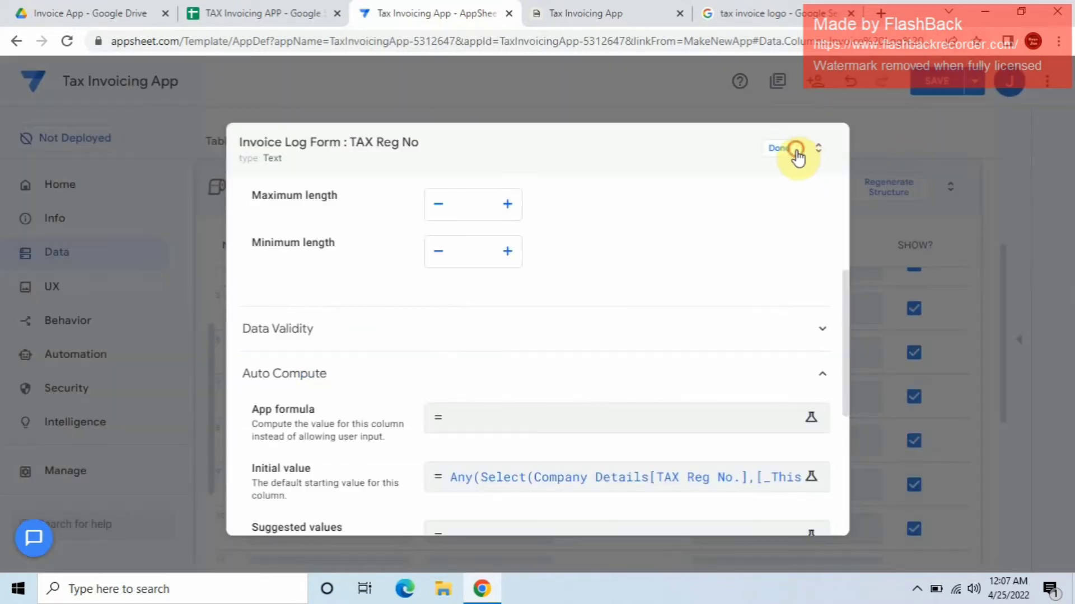
left_click(797, 150)
left_click(951, 83)
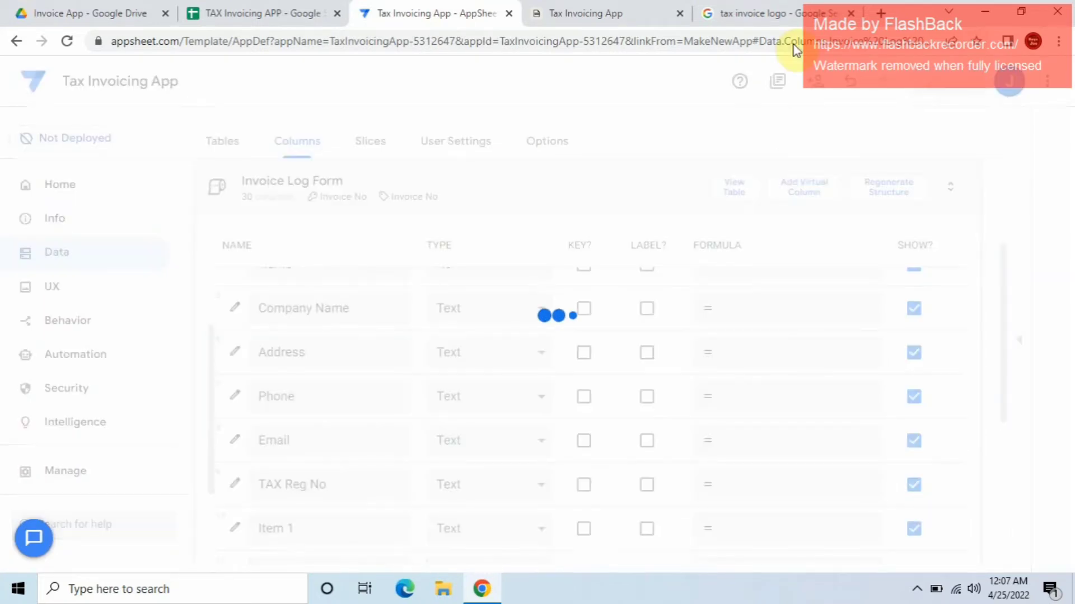
Step: In the running Tax Invoicing App, leave the open invoice entry and sync the app
left_click(568, 12)
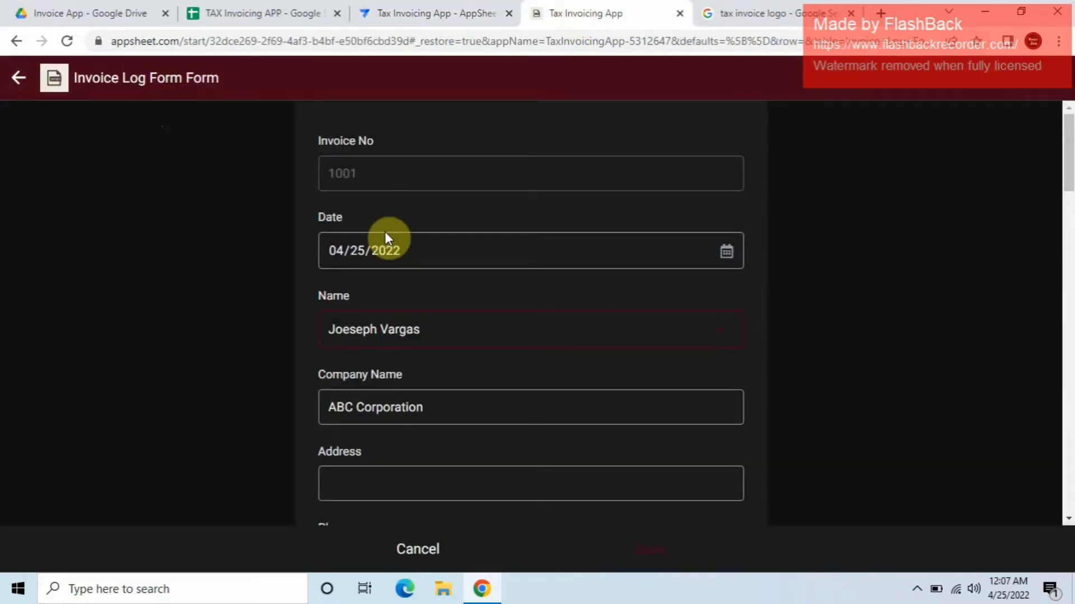
left_click(20, 77)
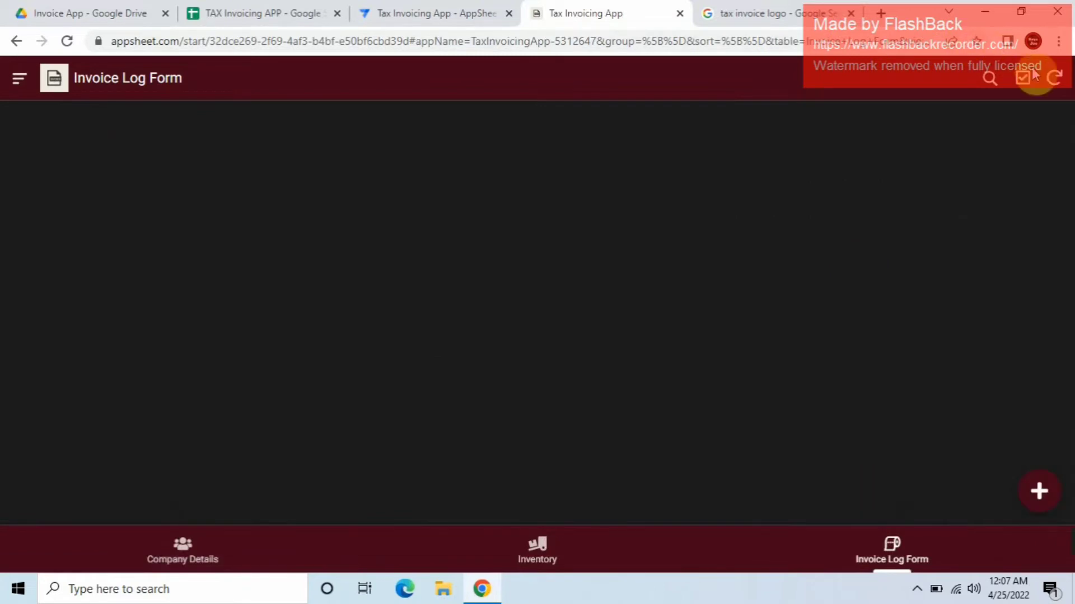
left_click(1054, 77)
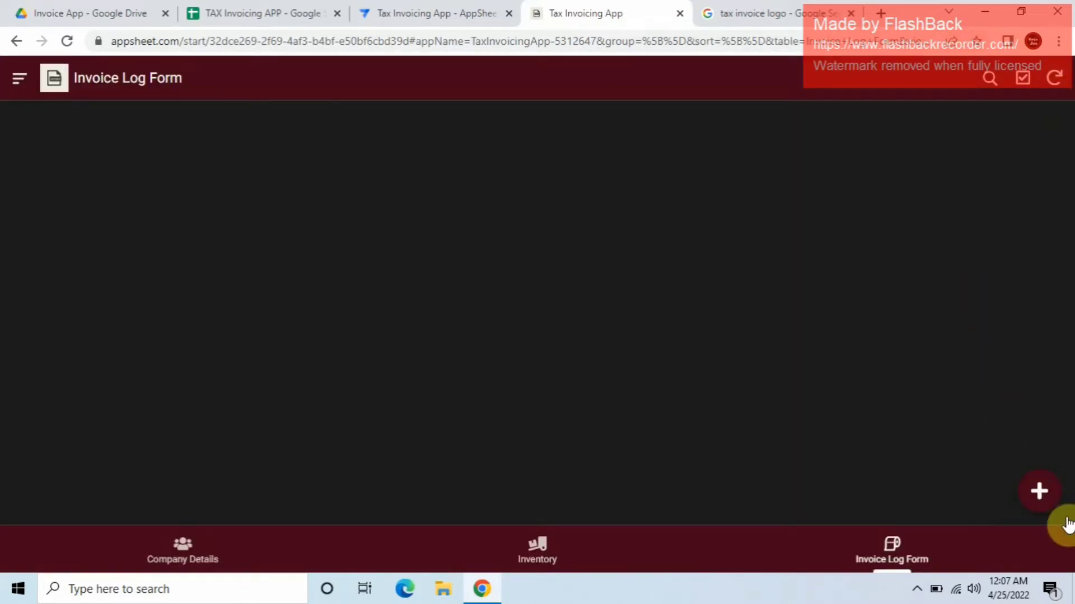
Step: Start a new Invoice Log Form entry, select the first customer, and check the company name, address, phone, email and tax registration fields
left_click(1049, 503)
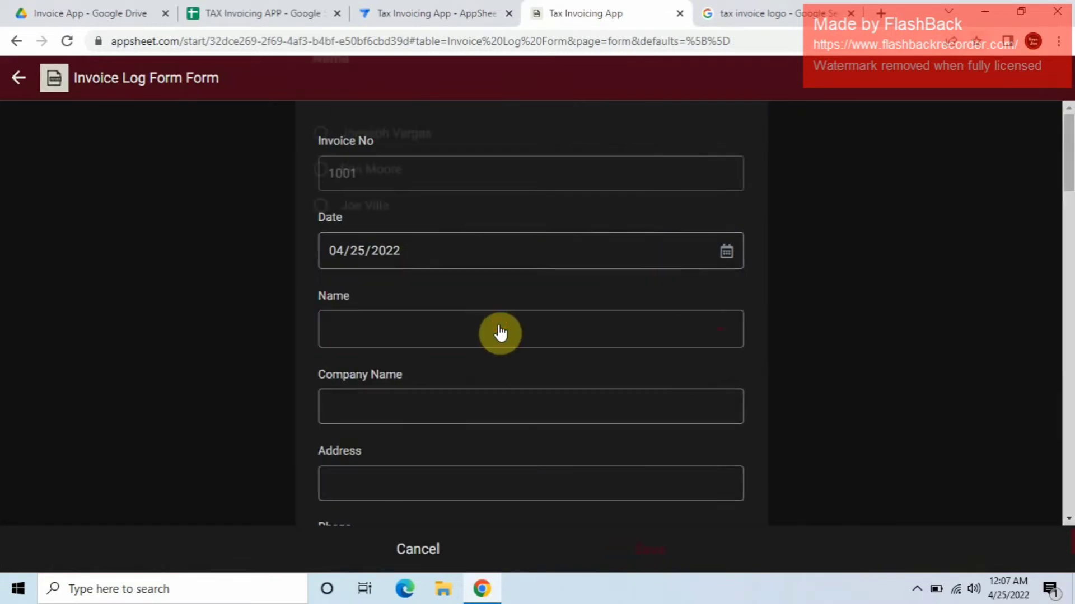
left_click(499, 331)
left_click(403, 180)
scroll(495, 243, "down", 7)
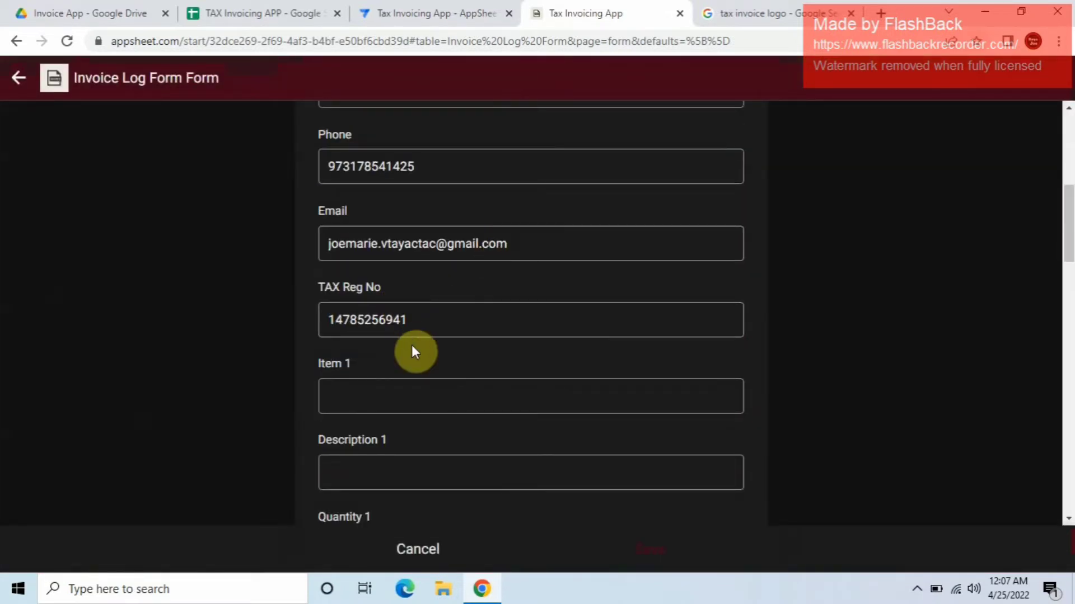
scroll(413, 345, "up", 3)
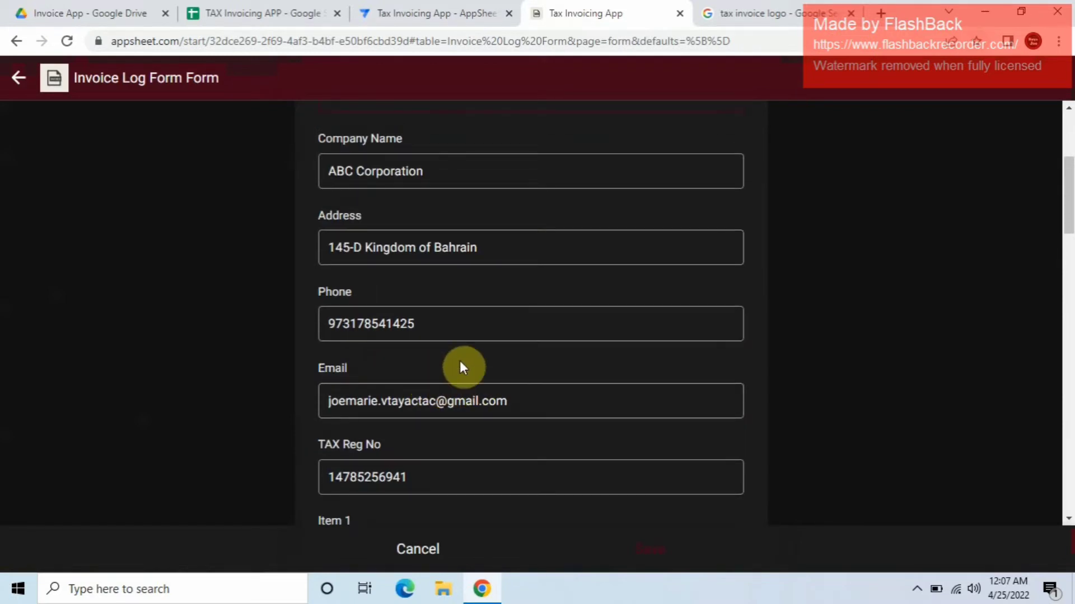
Step: Try clearing the auto-filled Company Name in the open invoice entry
scroll(463, 367, "up", 4)
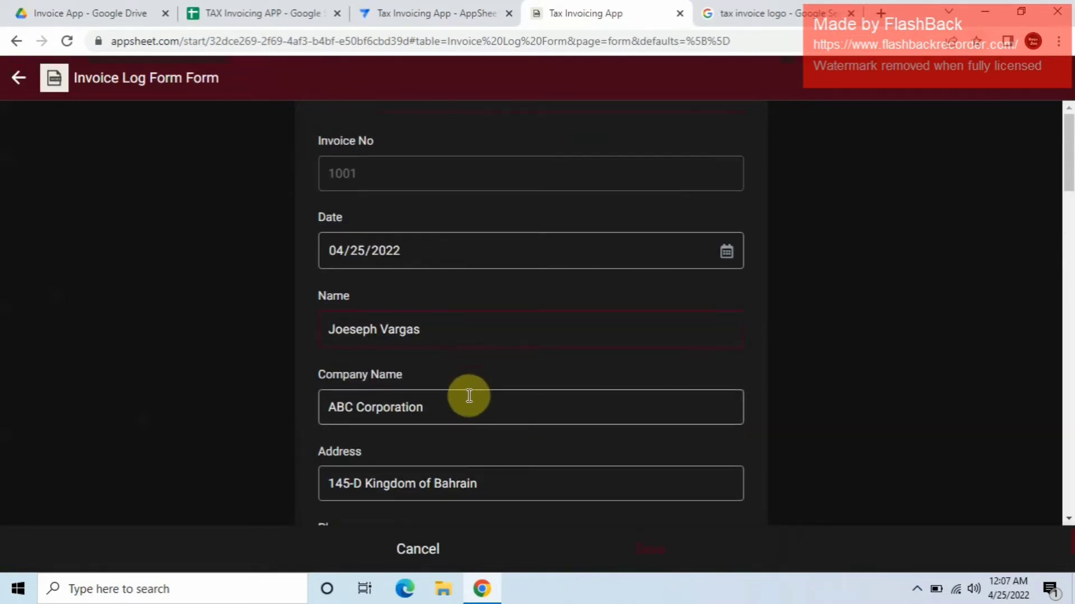
left_click_drag(462, 416, 332, 401)
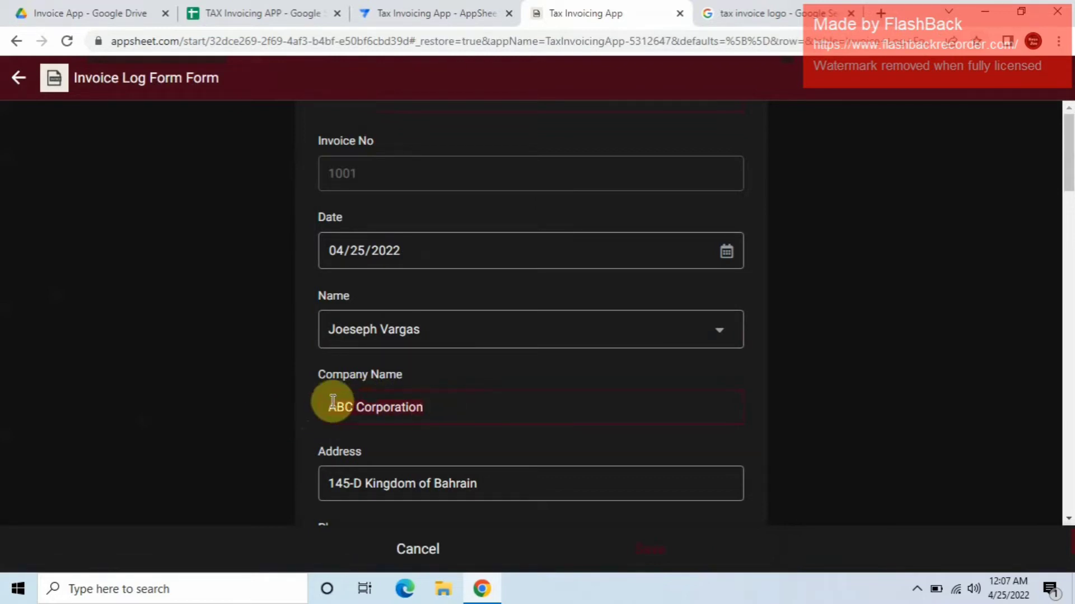
left_click(426, 464)
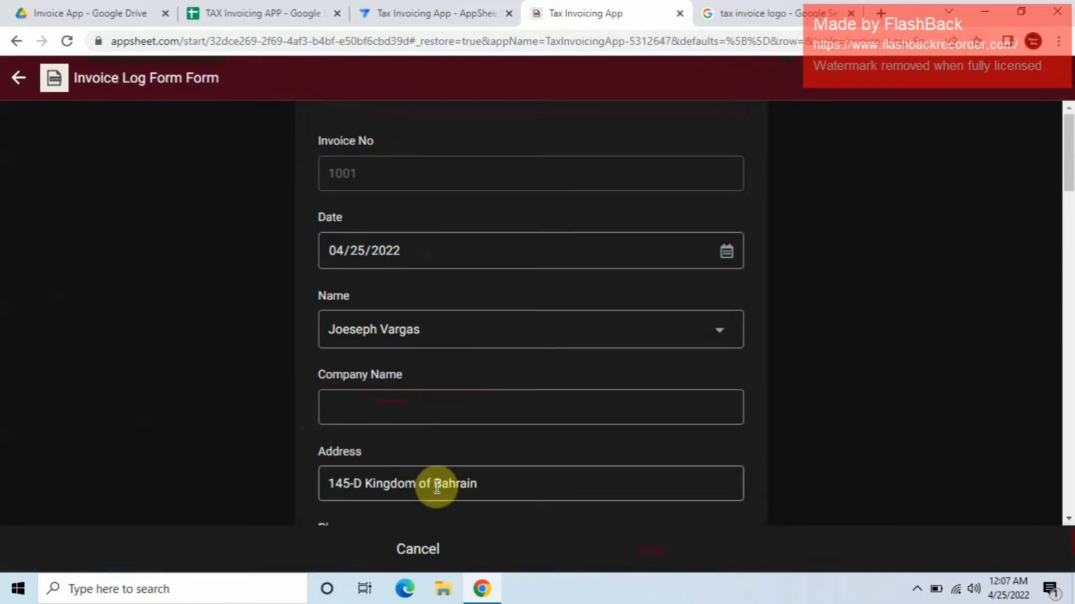
Step: In the AppSheet editor, set the Company Name column's Editable_If expression to isblank([_This]) and copy the expression for reuse
left_click(429, 12)
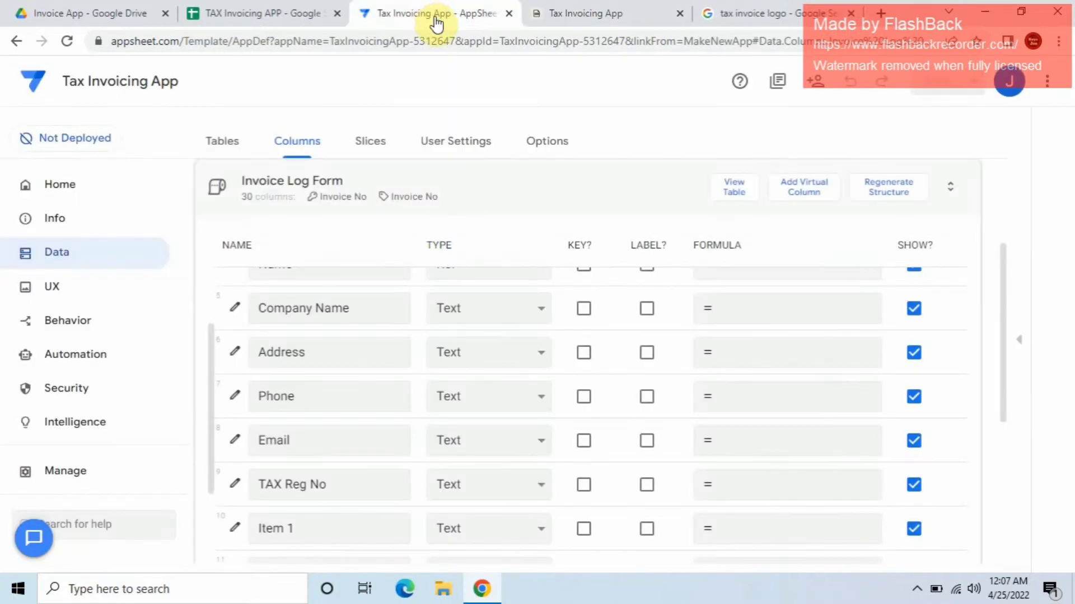
scroll(268, 431, "up", 4)
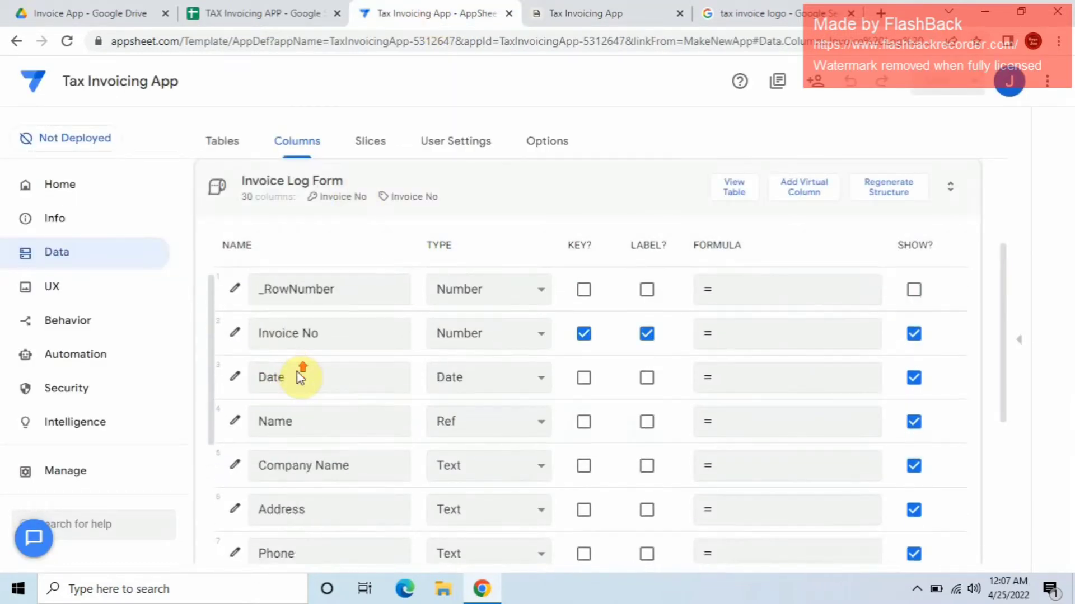
scroll(282, 358, "down", 2)
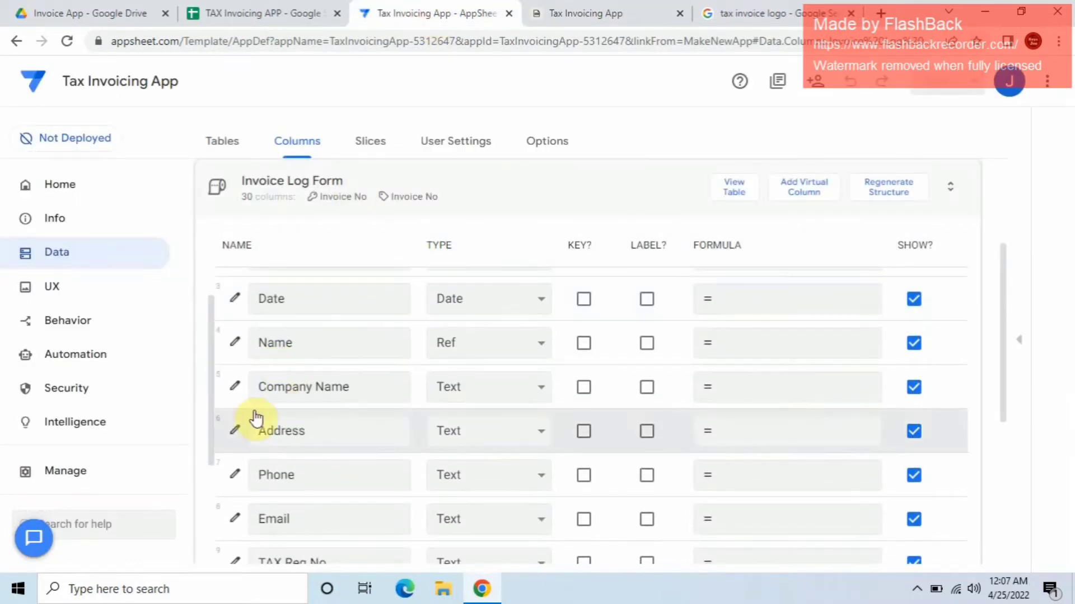
left_click(238, 391)
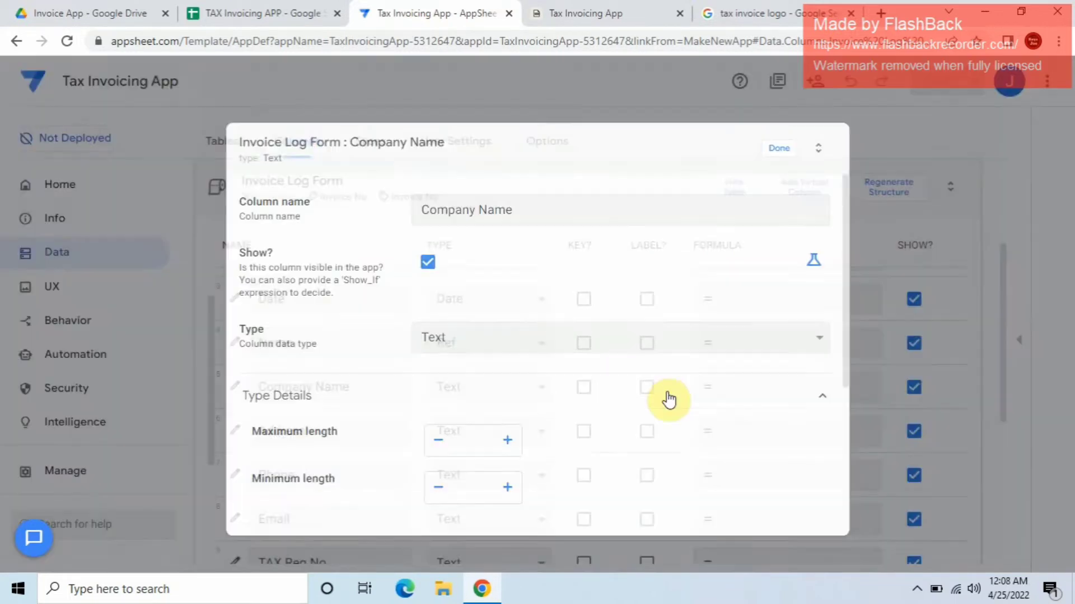
scroll(666, 400, "down", 5)
left_click(638, 420)
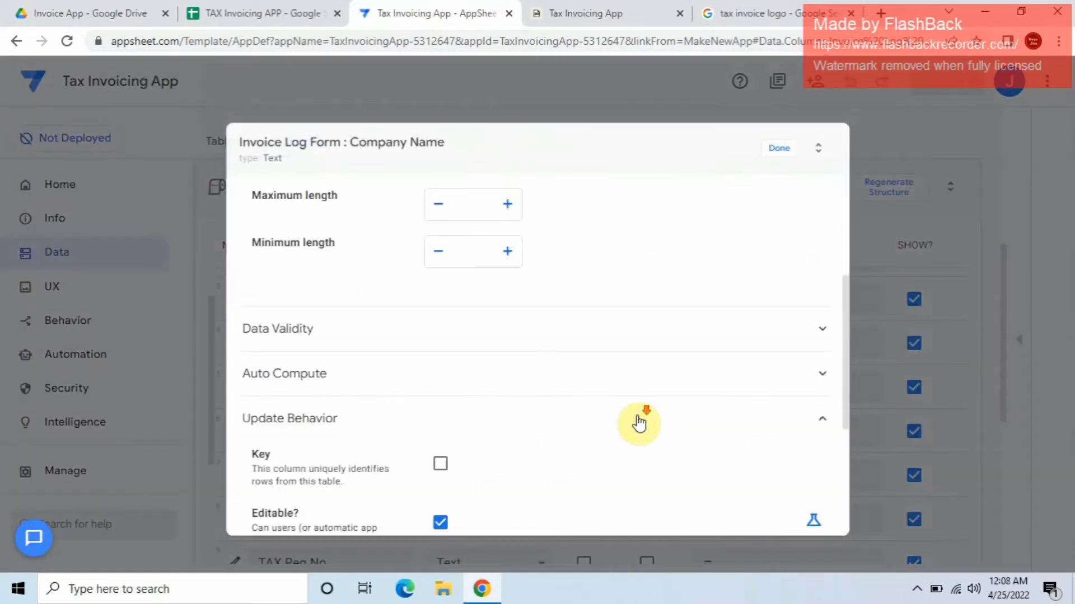
scroll(643, 422, "down", 3)
left_click(814, 364)
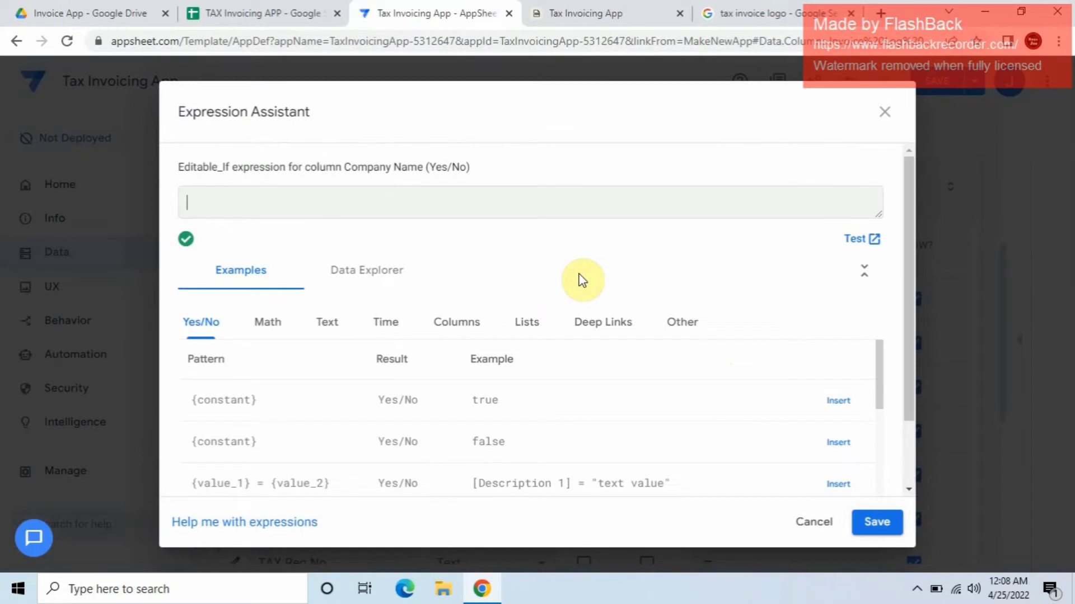
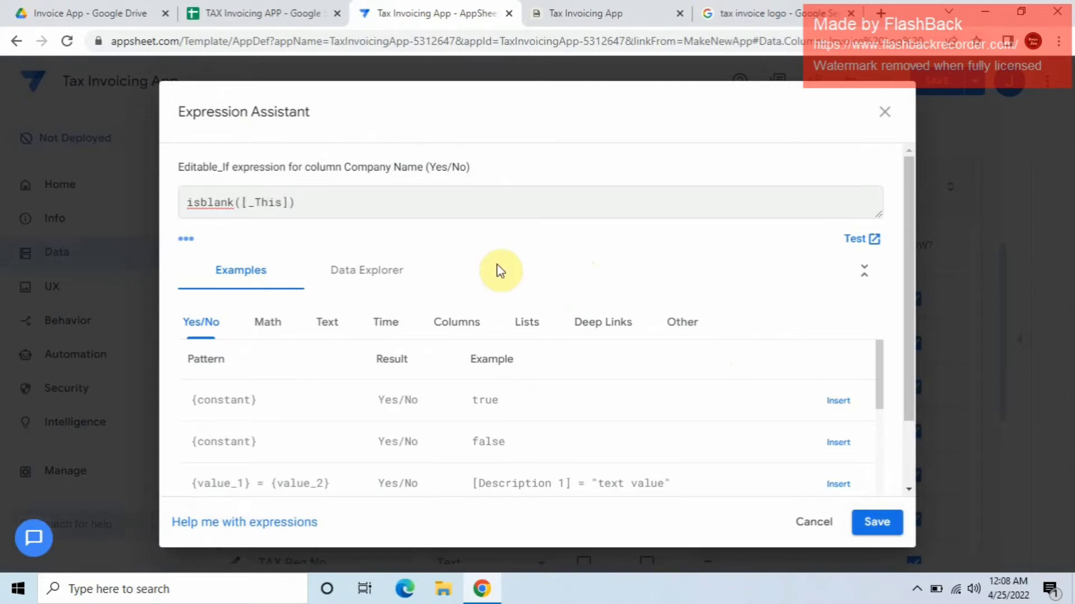
left_click_drag(323, 200, 172, 216)
key("ctrl+c")
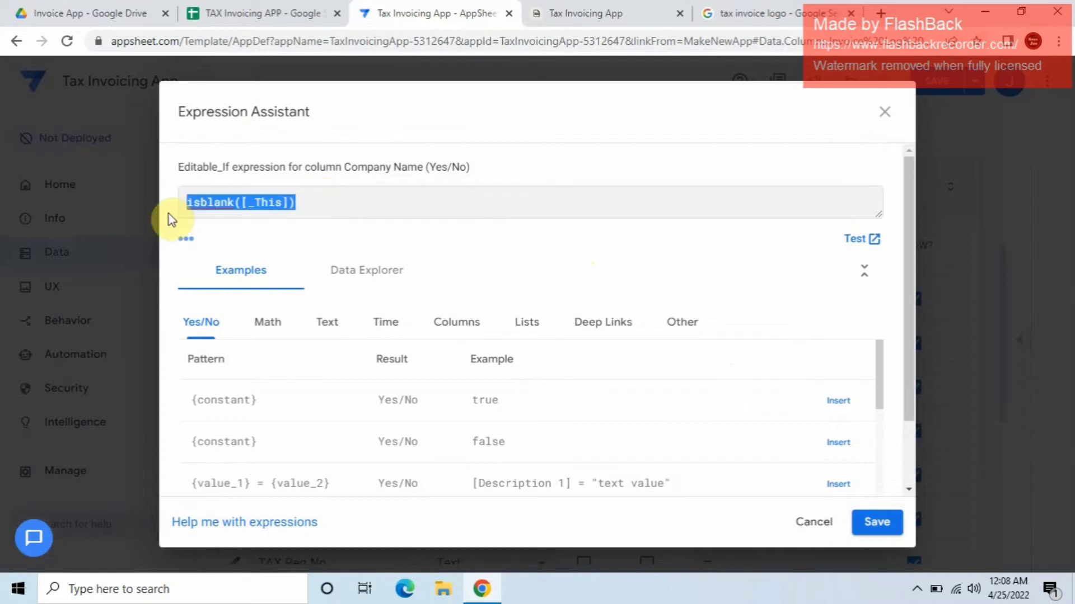
left_click(868, 523)
left_click(782, 149)
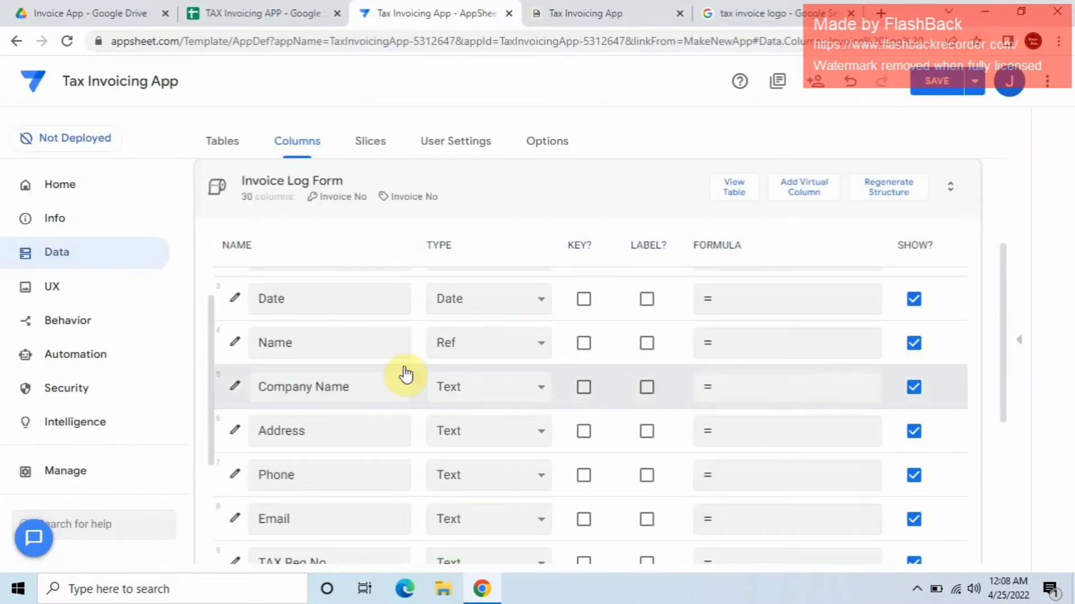
Step: Set the Address column's Editable_If expression to the copied isblank([_This]) and finish editing the column
left_click(235, 427)
scroll(414, 429, "down", 3)
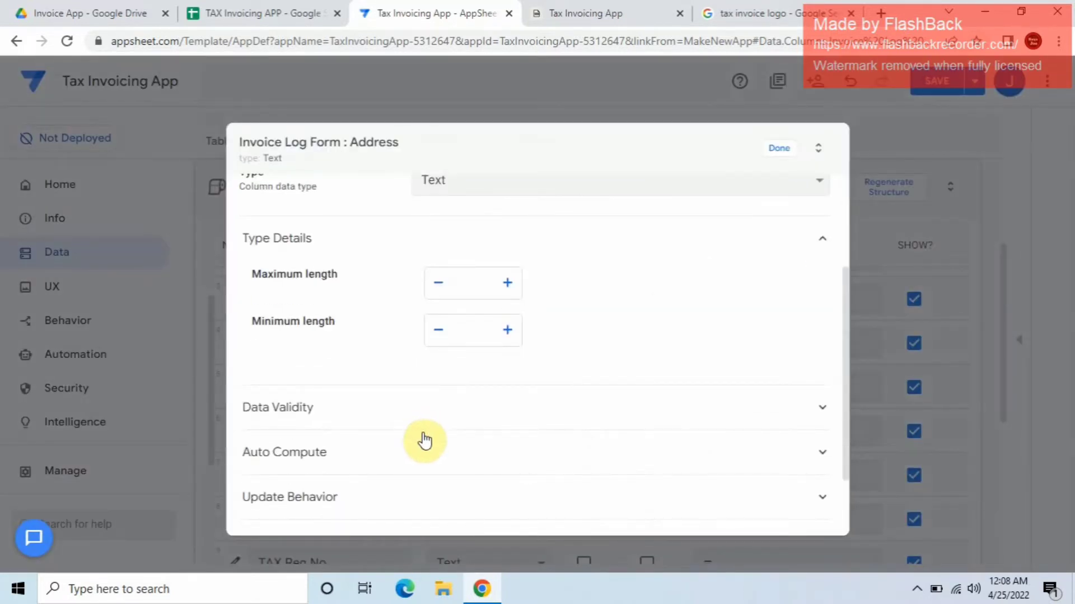
scroll(456, 330, "up", 5)
scroll(666, 353, "down", 5)
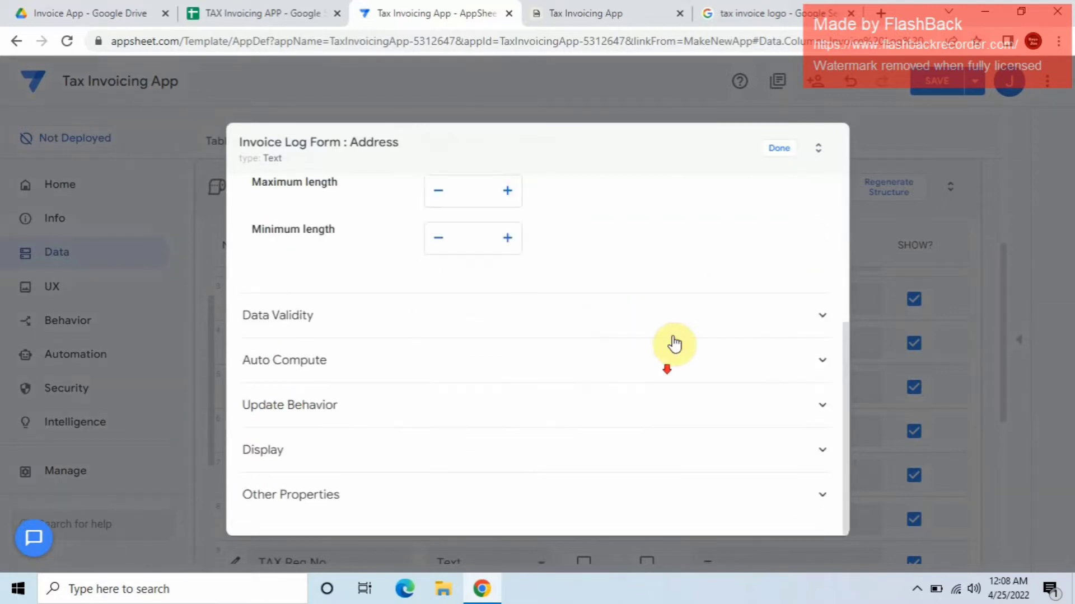
left_click(637, 413)
scroll(639, 424, "down", 3)
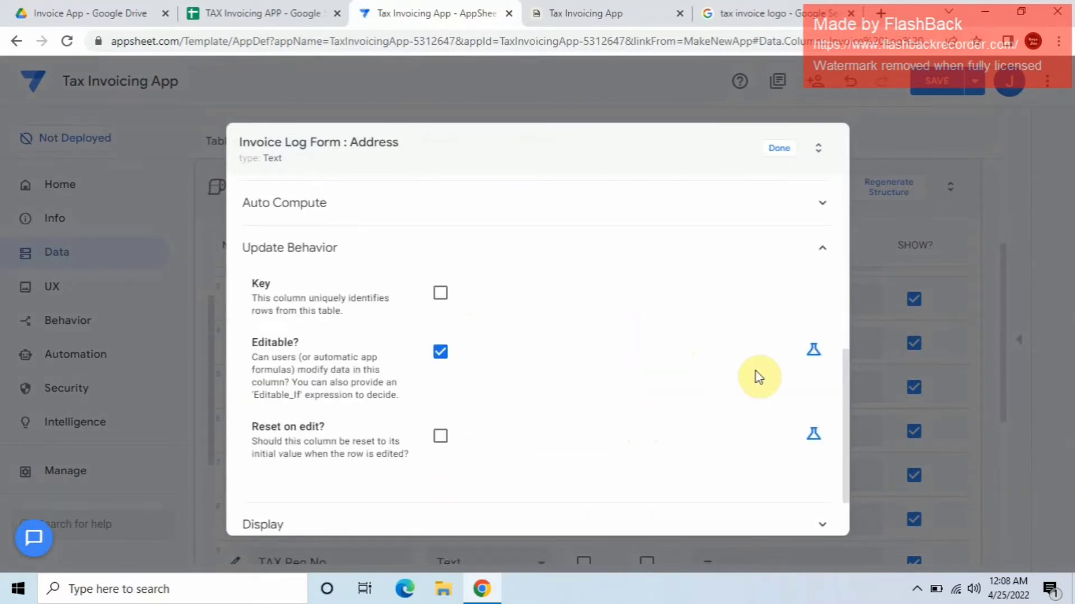
left_click(813, 351)
left_click(715, 356)
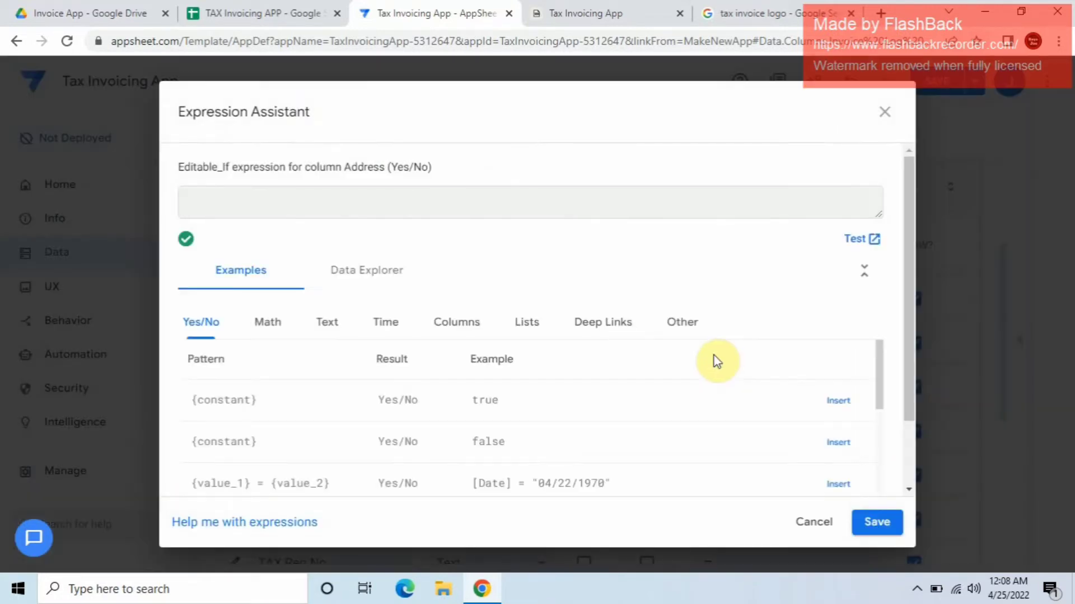
key("ctrl+v")
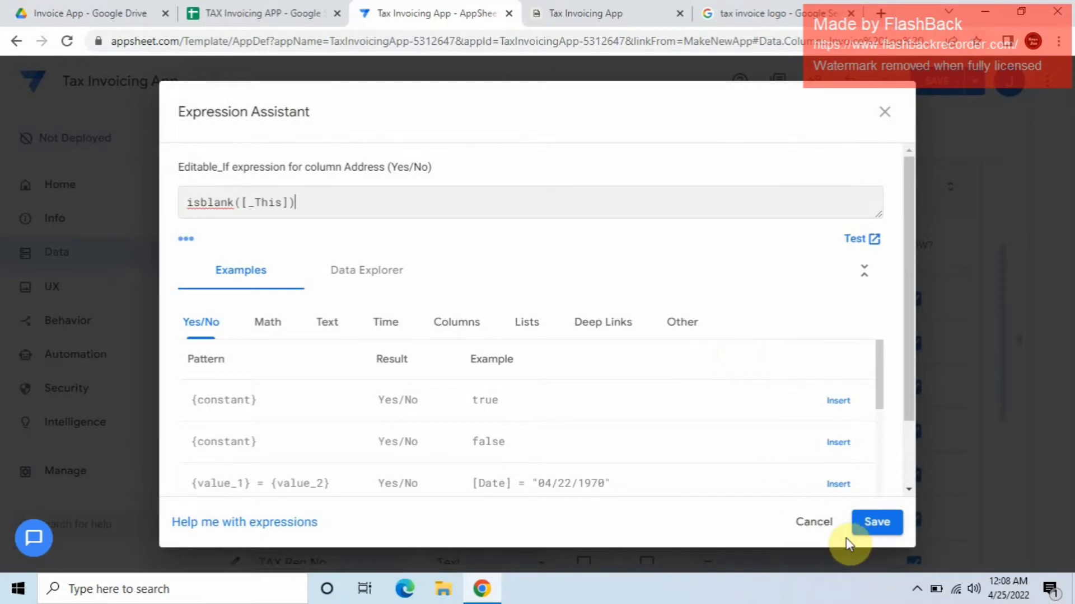
left_click(893, 530)
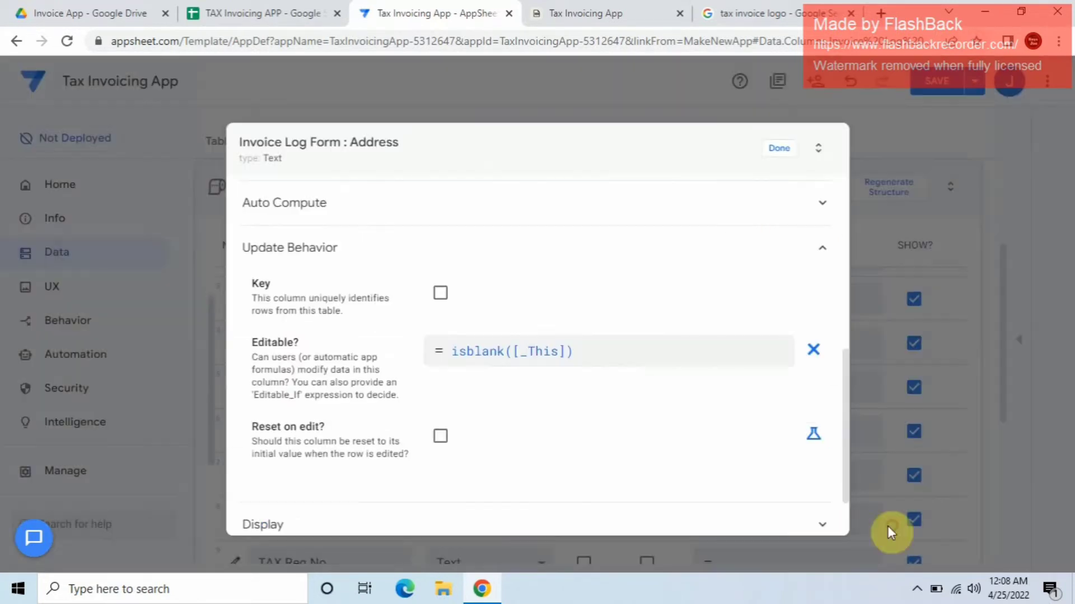
left_click(775, 152)
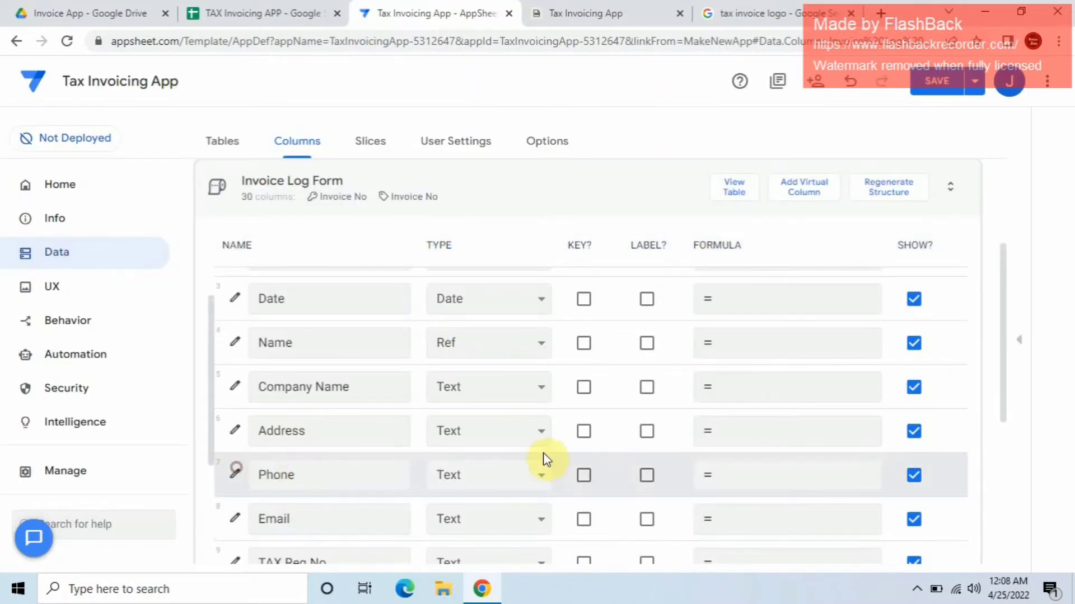
Step: Switch to the running Tax Invoicing App and discard the unsaved invoice entry
scroll(554, 456, "down", 3)
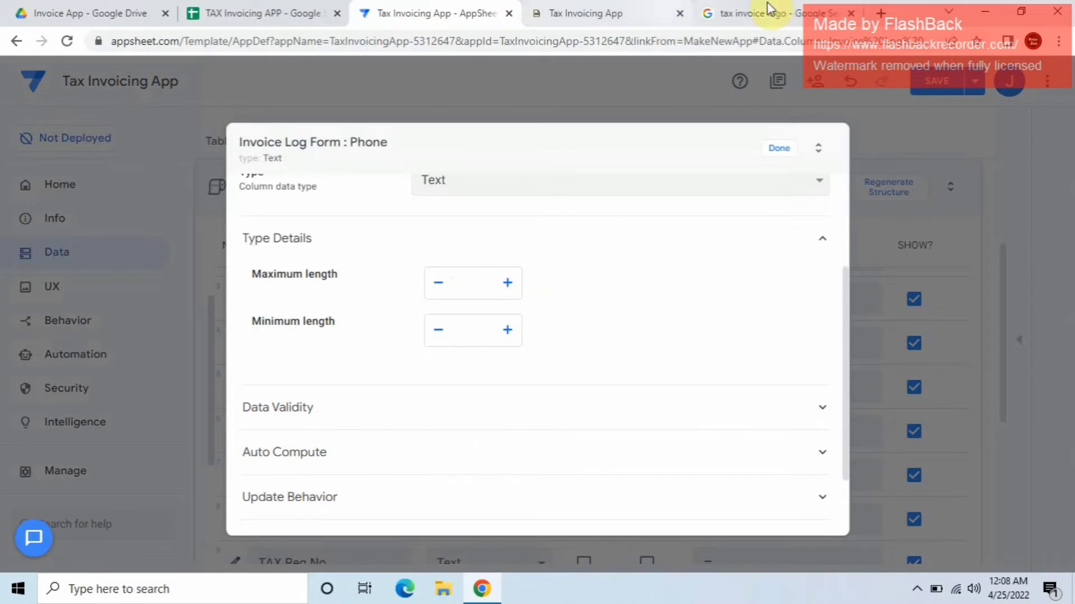
left_click(579, 13)
left_click(418, 549)
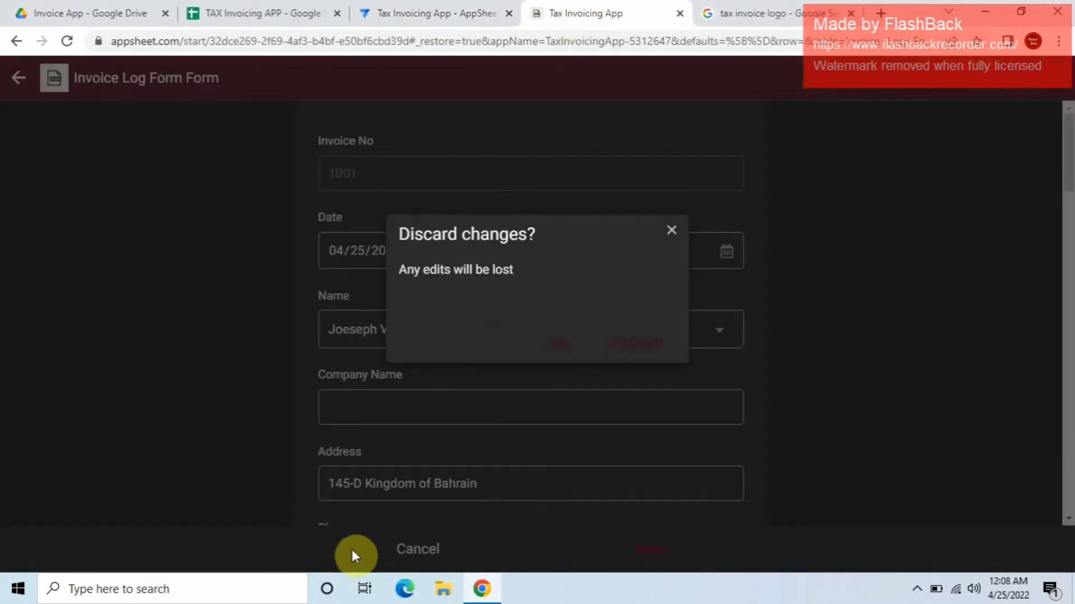
left_click(660, 345)
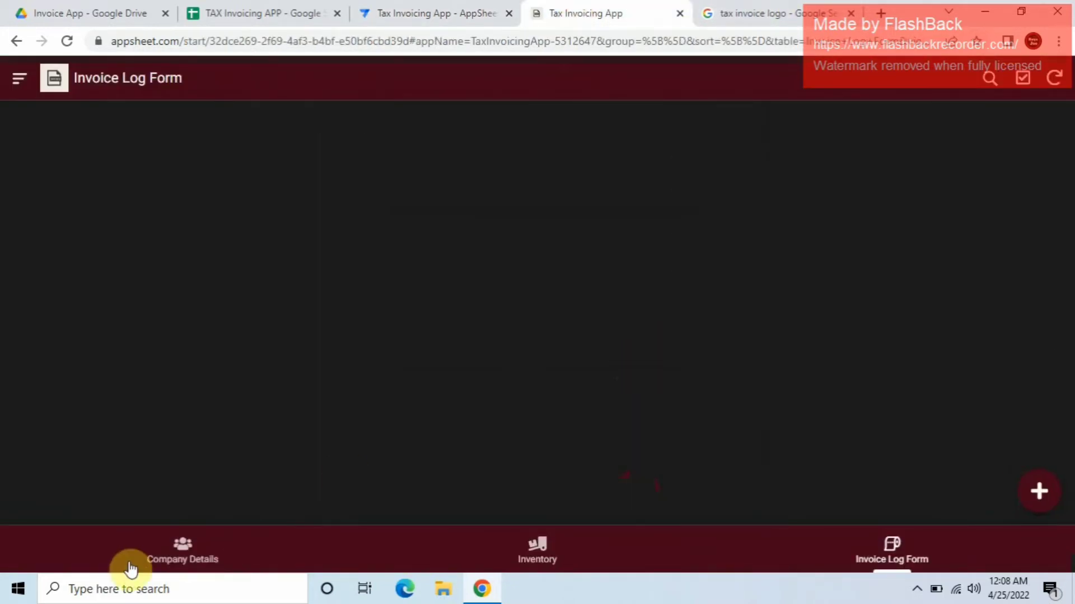
Step: Open the second customer's Company Details record in its edit form to view it, and cancel the form
left_click(180, 556)
left_click(353, 184)
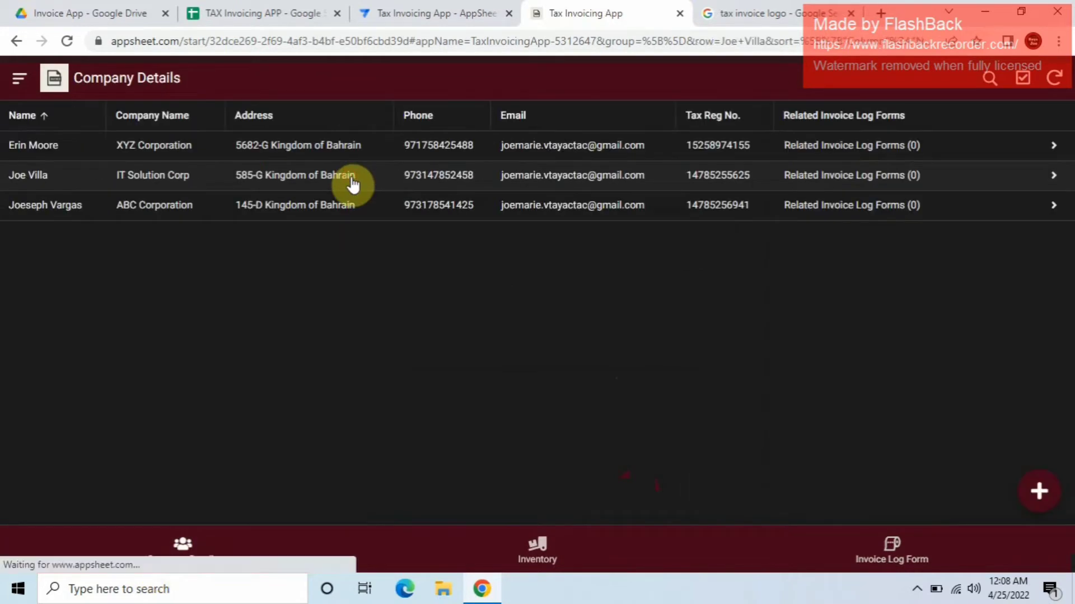
left_click(854, 494)
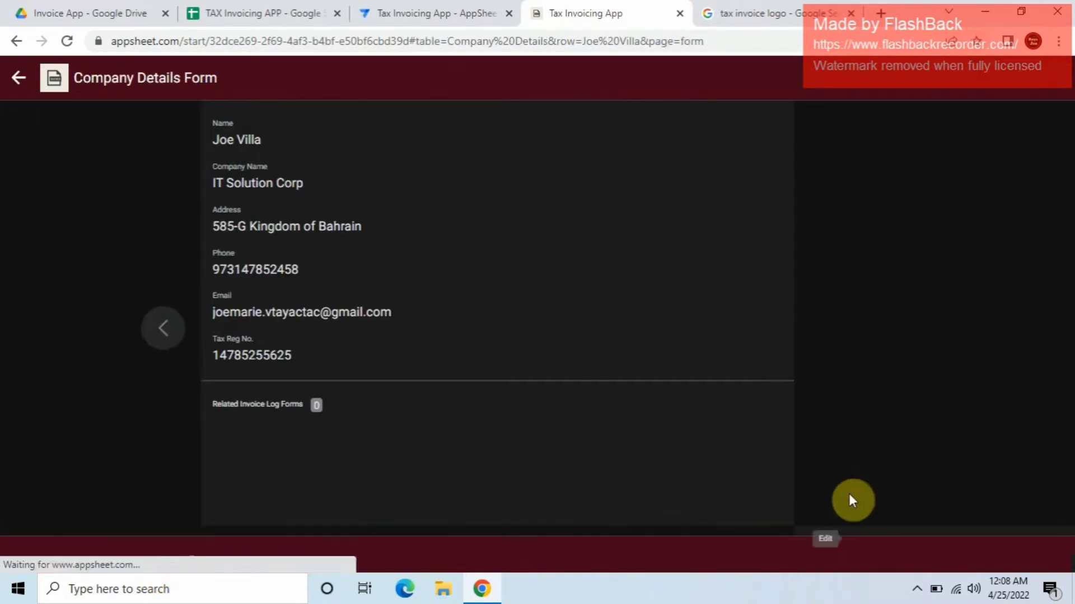
left_click(417, 551)
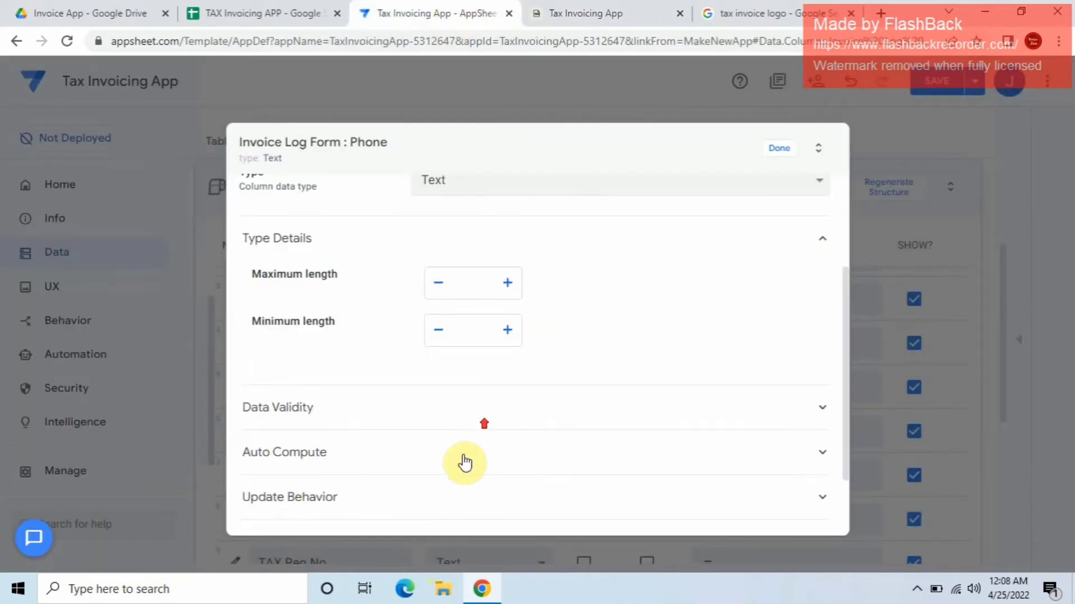
Step: Back in the AppSheet editor, set the Phone column's Editable_If expression to isblank([_This]) and finish editing the column
scroll(492, 364, "up", 3)
scroll(535, 357, "down", 4)
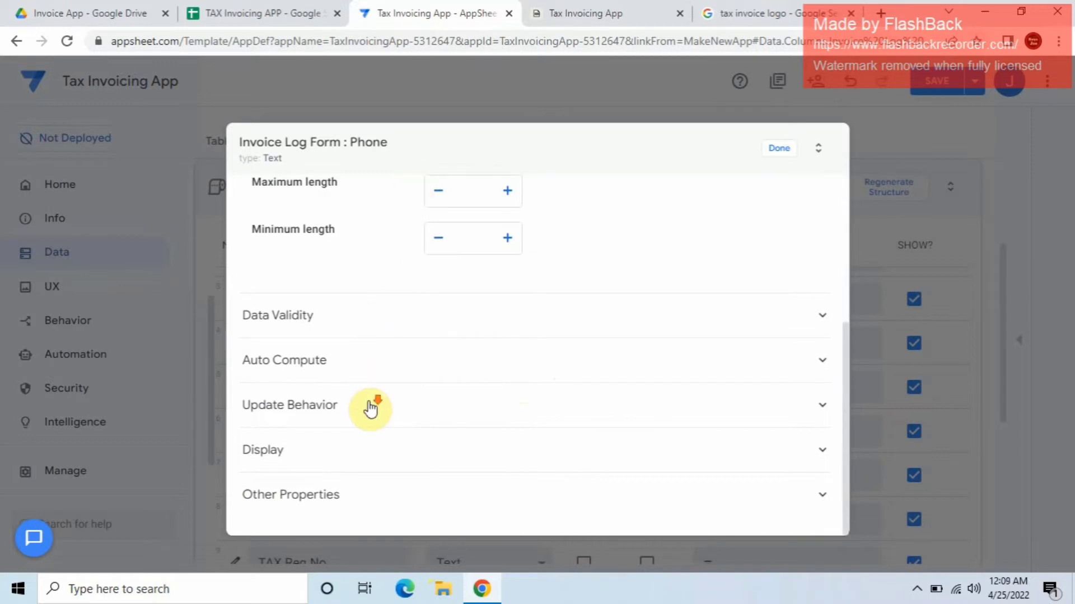
left_click(351, 412)
scroll(473, 451, "down", 3)
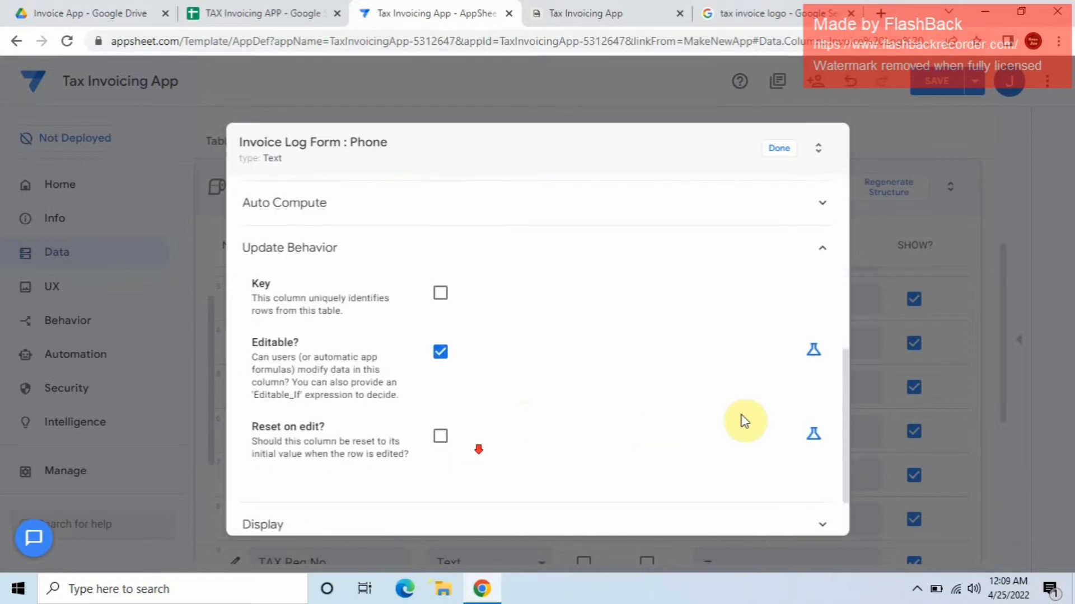
left_click(813, 357)
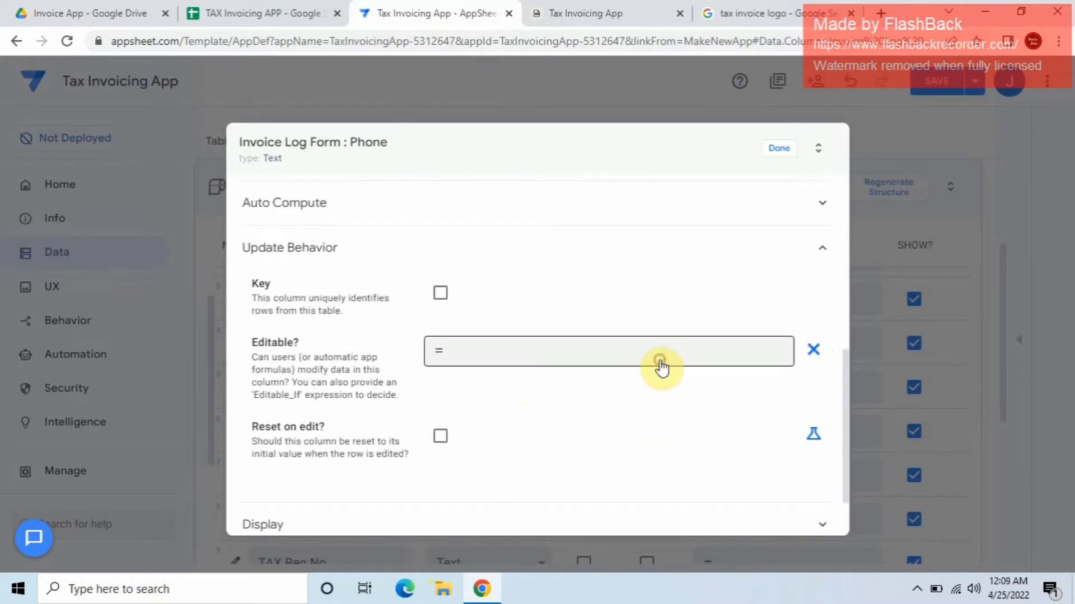
left_click(582, 344)
key("ctrl+v")
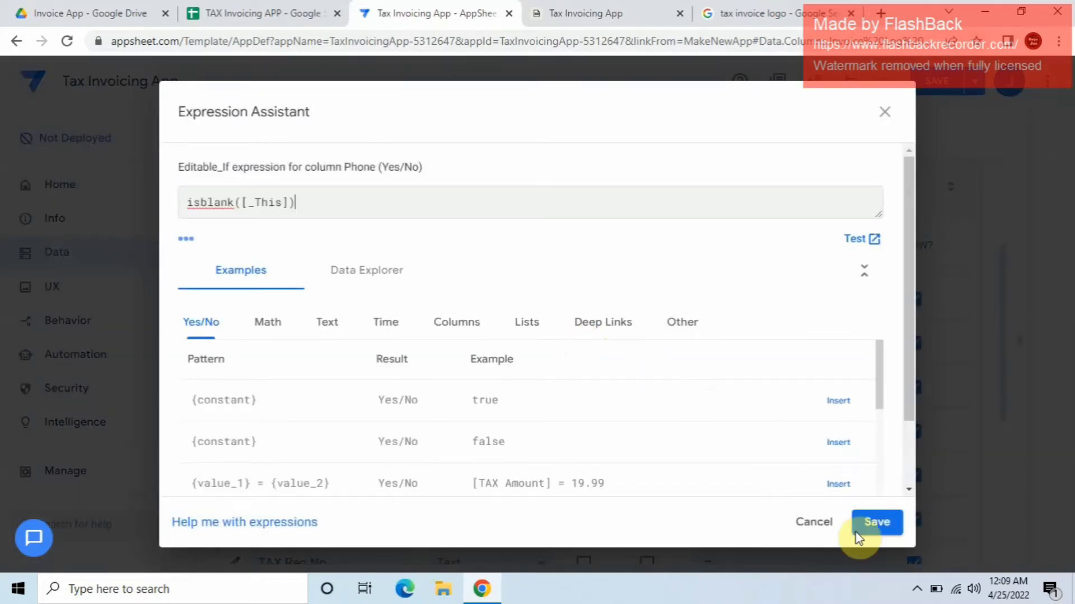
left_click(884, 523)
left_click(778, 148)
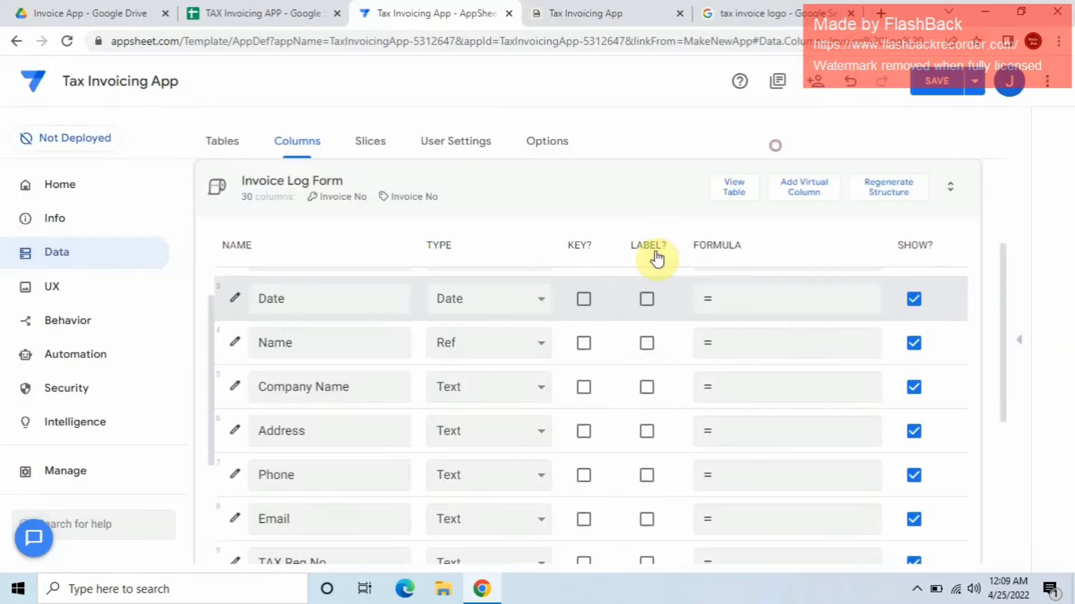
Step: Reopen the Phone column's settings, check its Editable_If expression under the update behavior, and close them
scroll(347, 412, "down", 3)
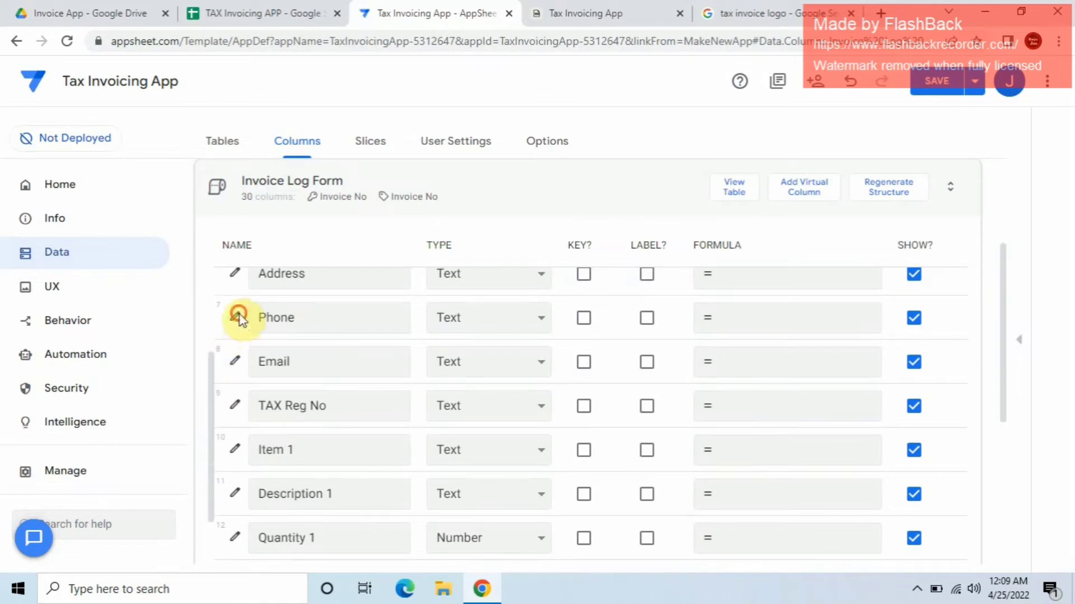
left_click(239, 318)
scroll(432, 364, "down", 4)
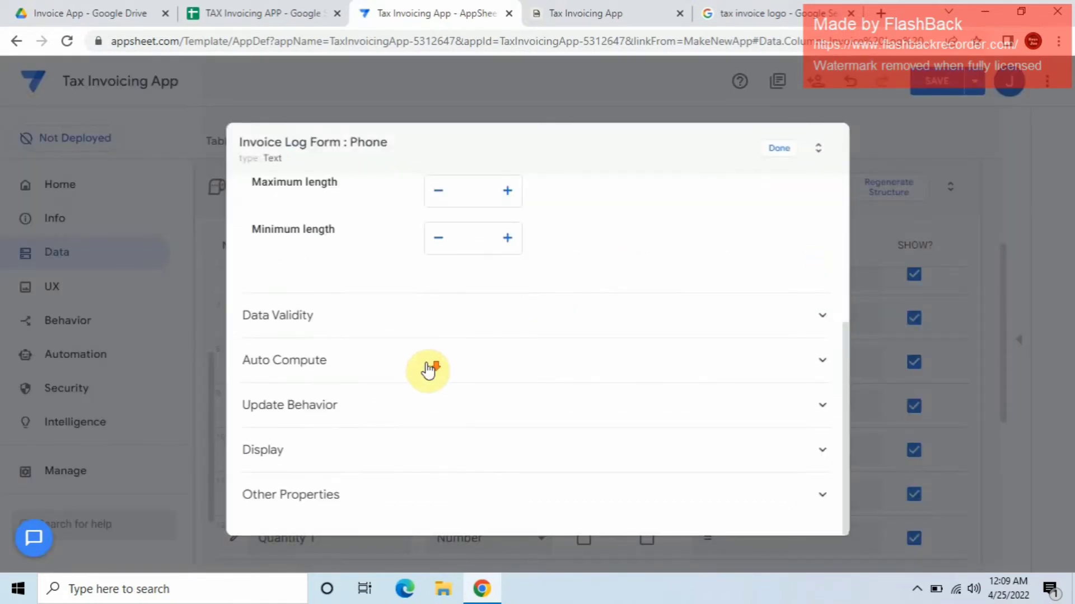
left_click(390, 398)
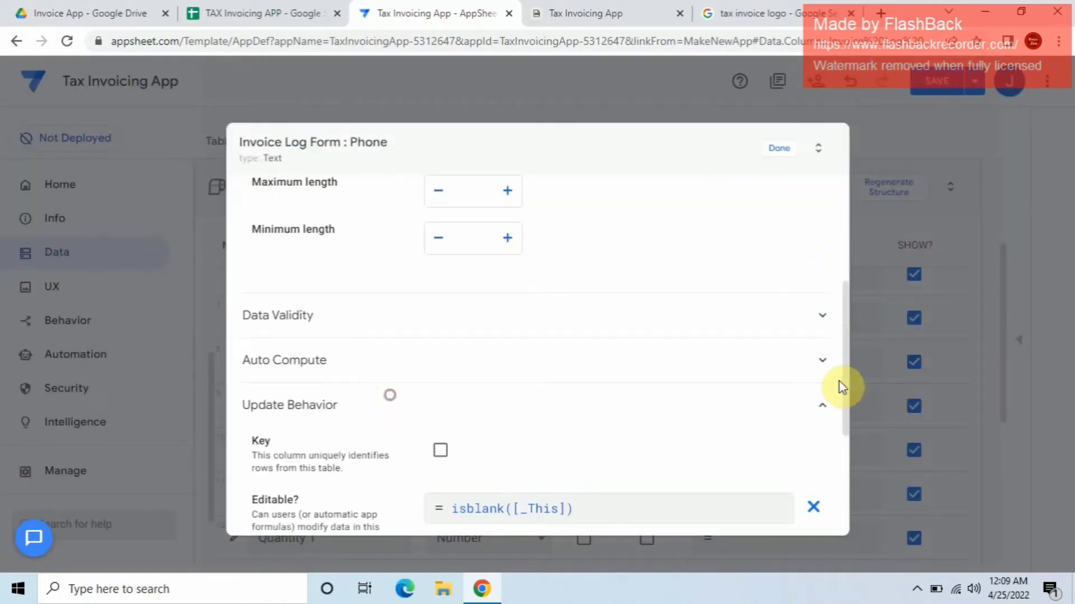
left_click(817, 149)
left_click(779, 149)
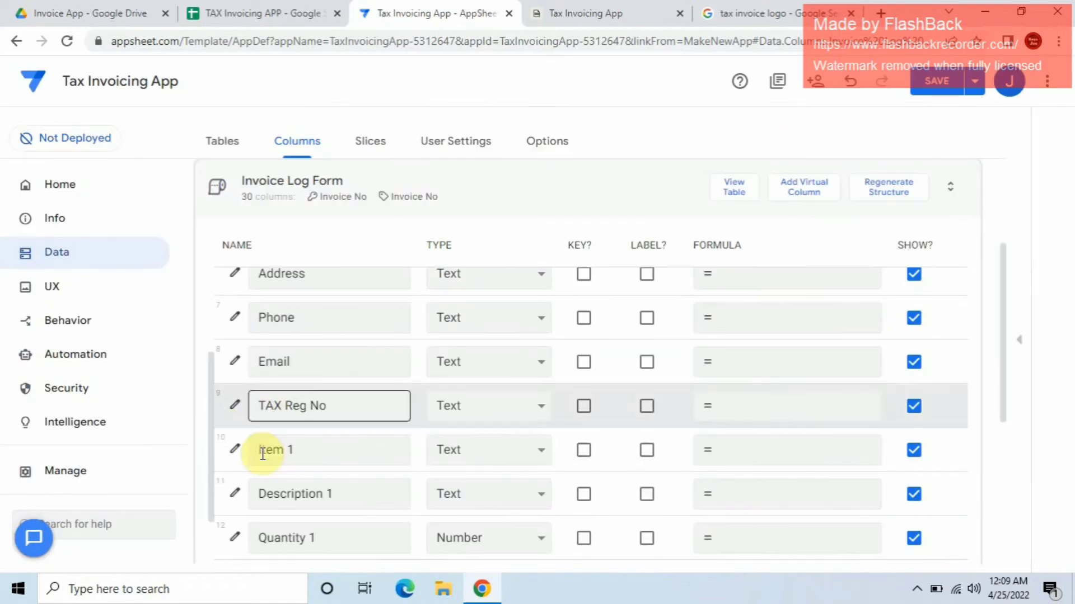
Step: Set the Email column's Editable_If expression to isblank([_This]) and finish editing the column
left_click(235, 370)
scroll(408, 380, "down", 4)
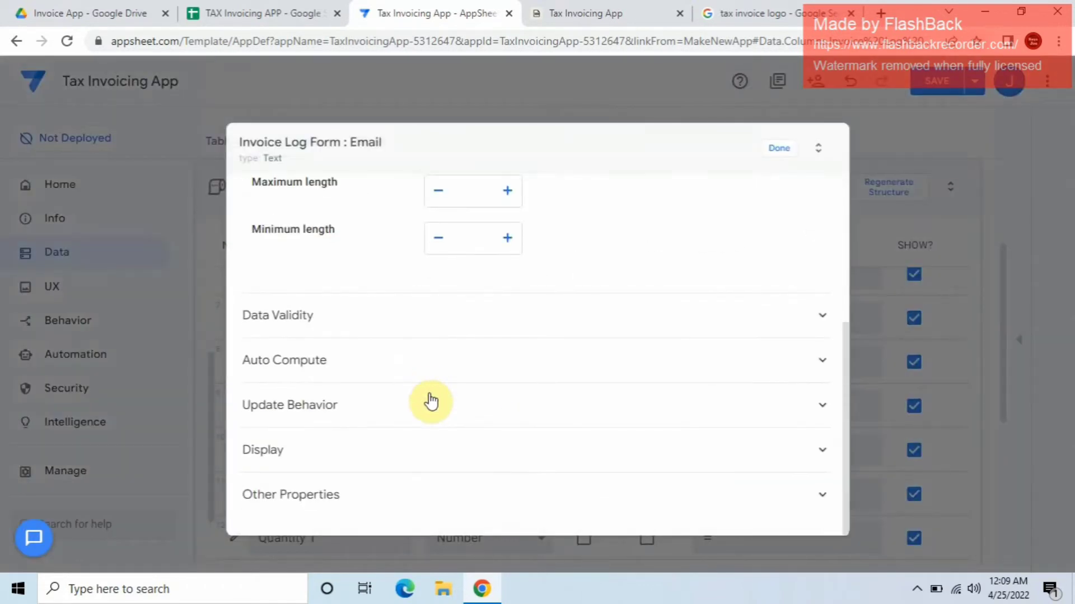
left_click(441, 417)
scroll(619, 449, "down", 3)
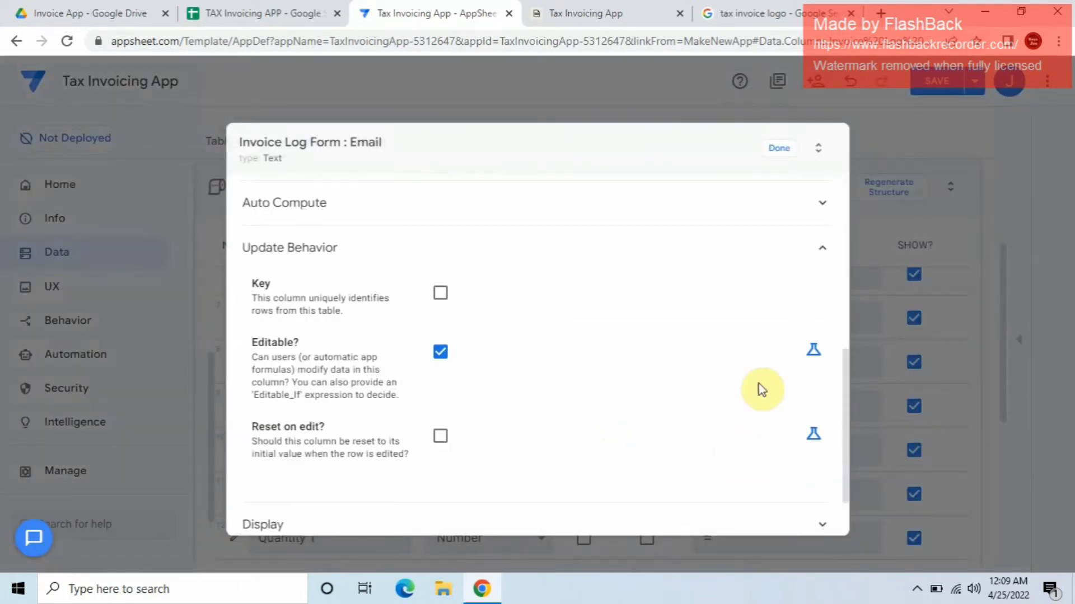
left_click(811, 353)
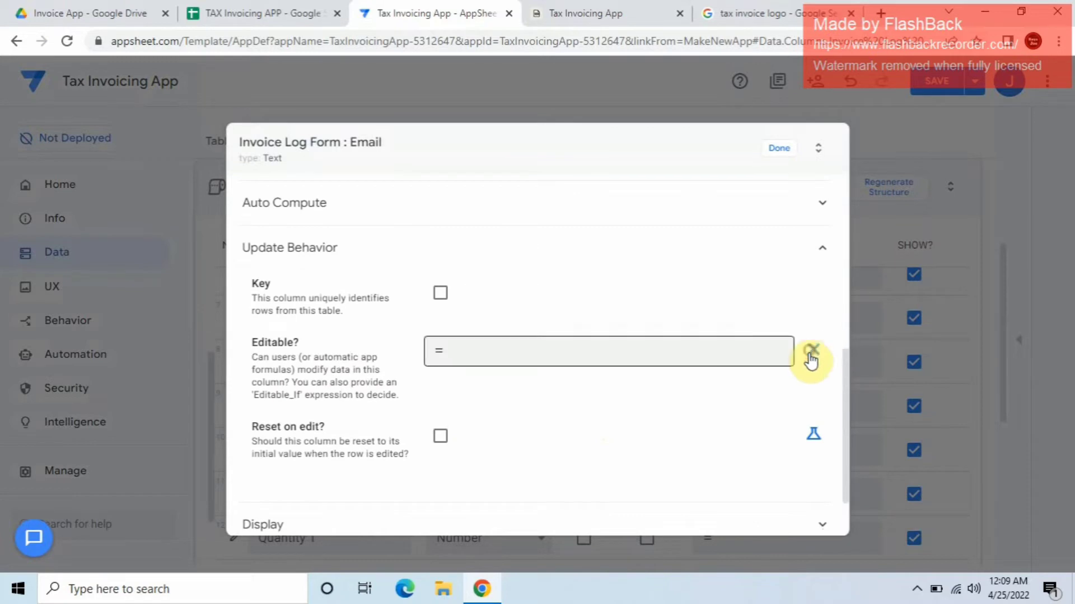
left_click(696, 357)
type("isblank([_This])")
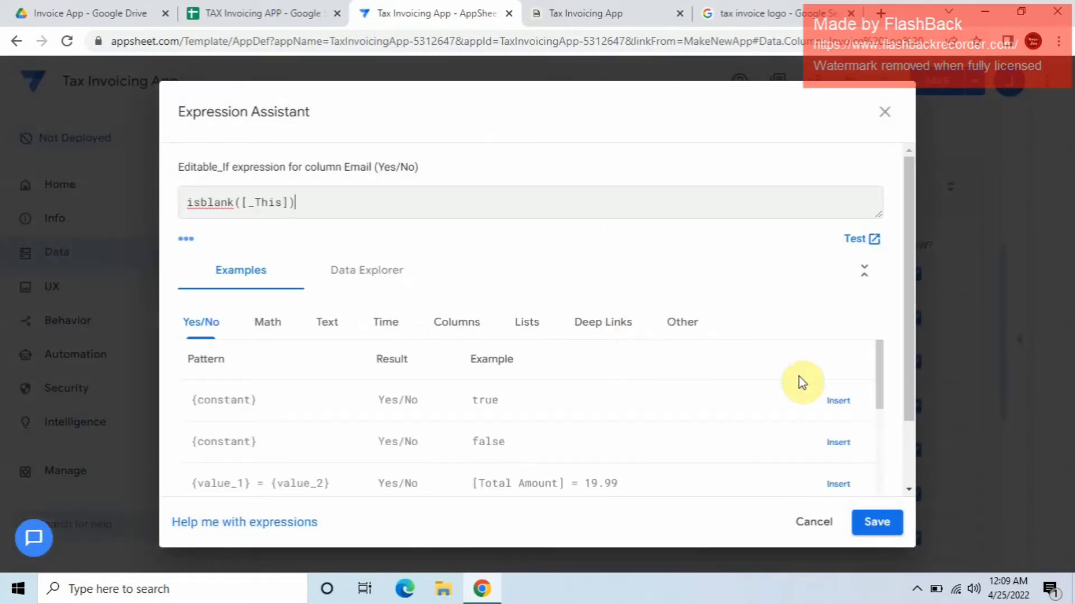
left_click(877, 532)
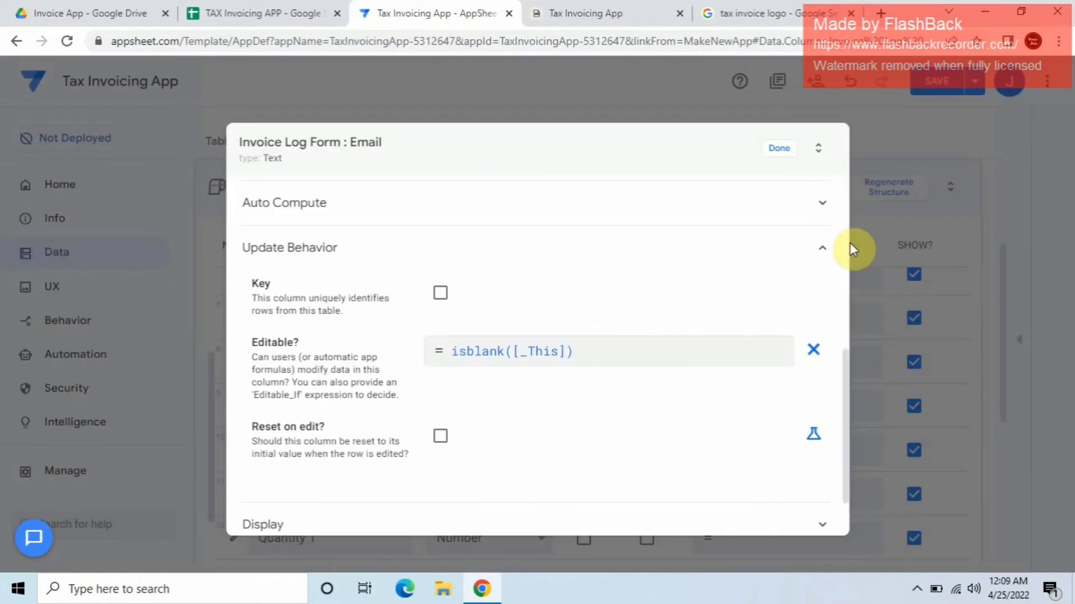
left_click(775, 148)
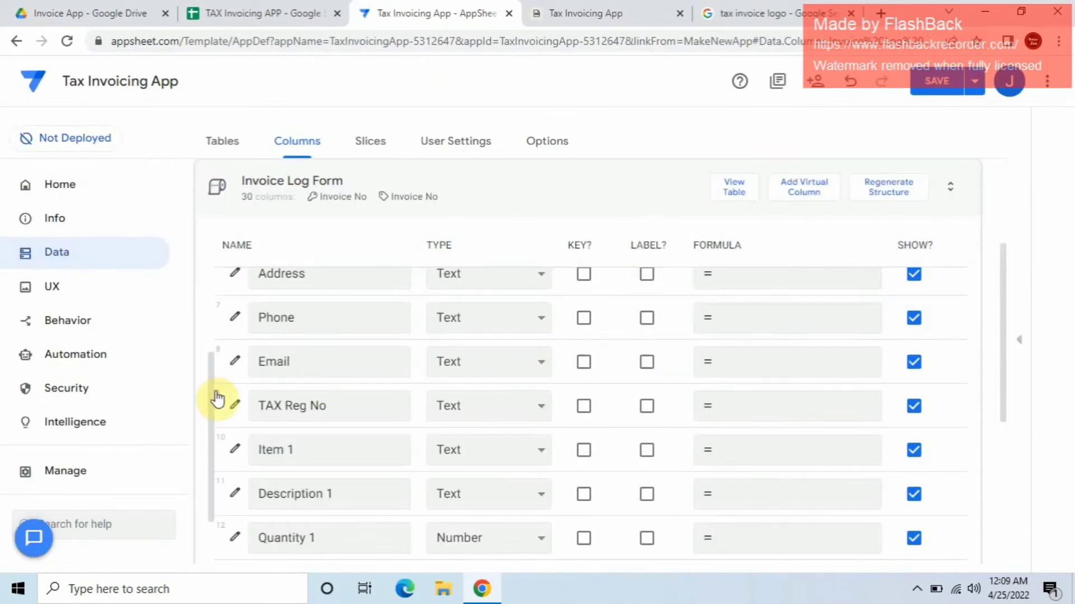
Step: Set the TAX Reg No column's Editable_If expression to isblank([_This]), finish editing the column, and save the app
left_click(240, 404)
scroll(392, 400, "down", 5)
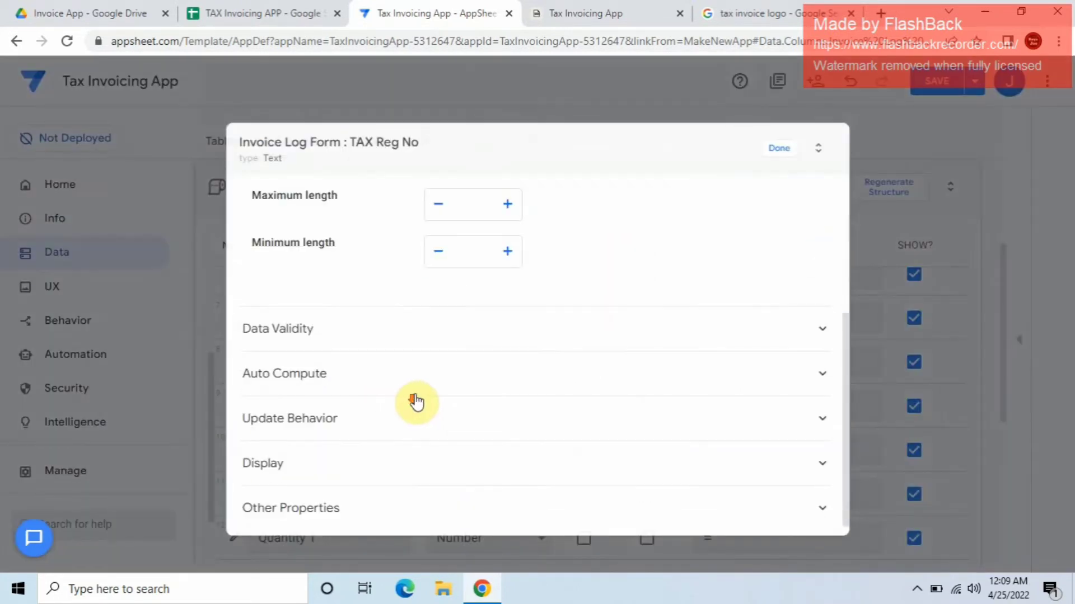
scroll(509, 371, "up", 5)
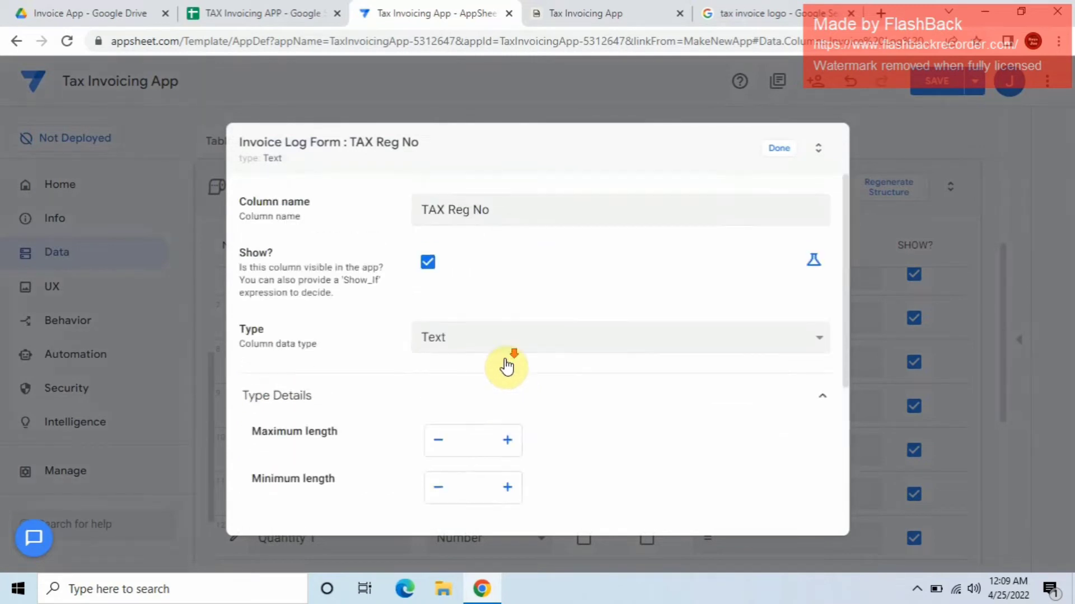
scroll(508, 370, "down", 5)
left_click(401, 415)
scroll(659, 480, "down", 2)
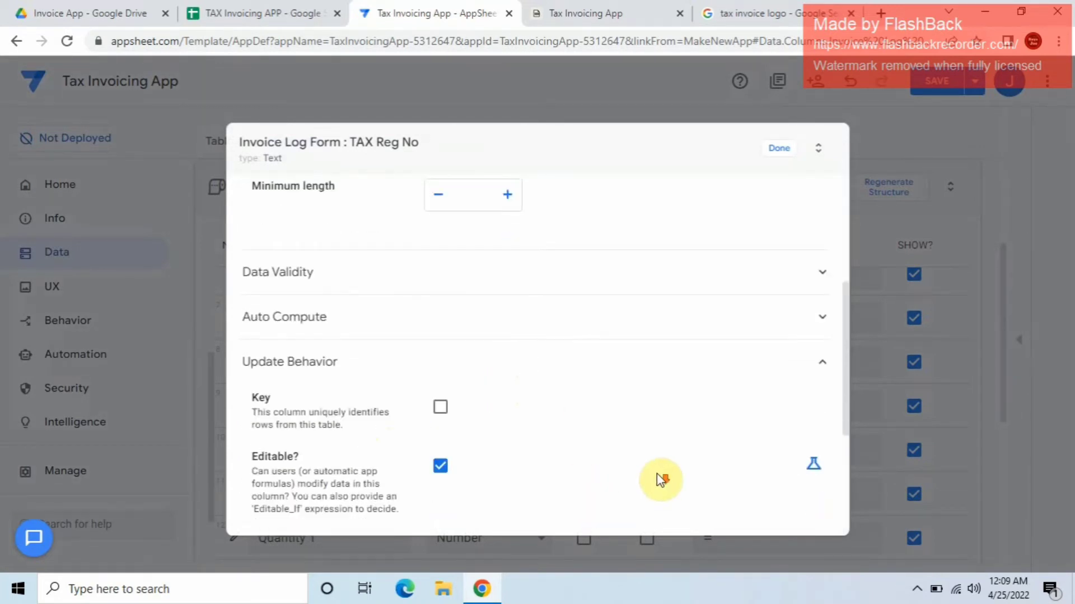
left_click(813, 440)
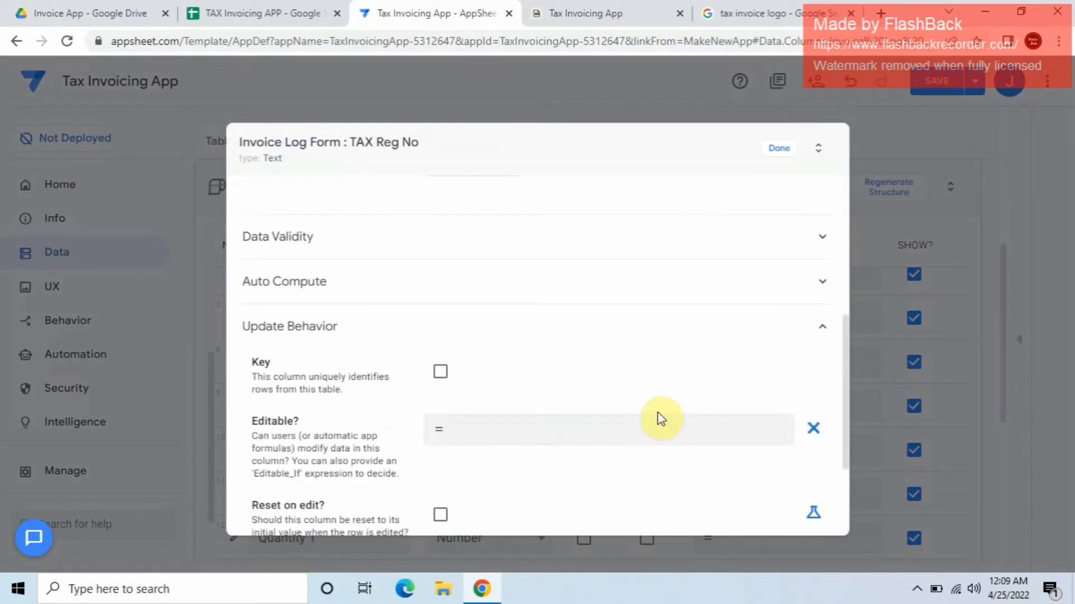
left_click(653, 439)
type("isblank([_This])")
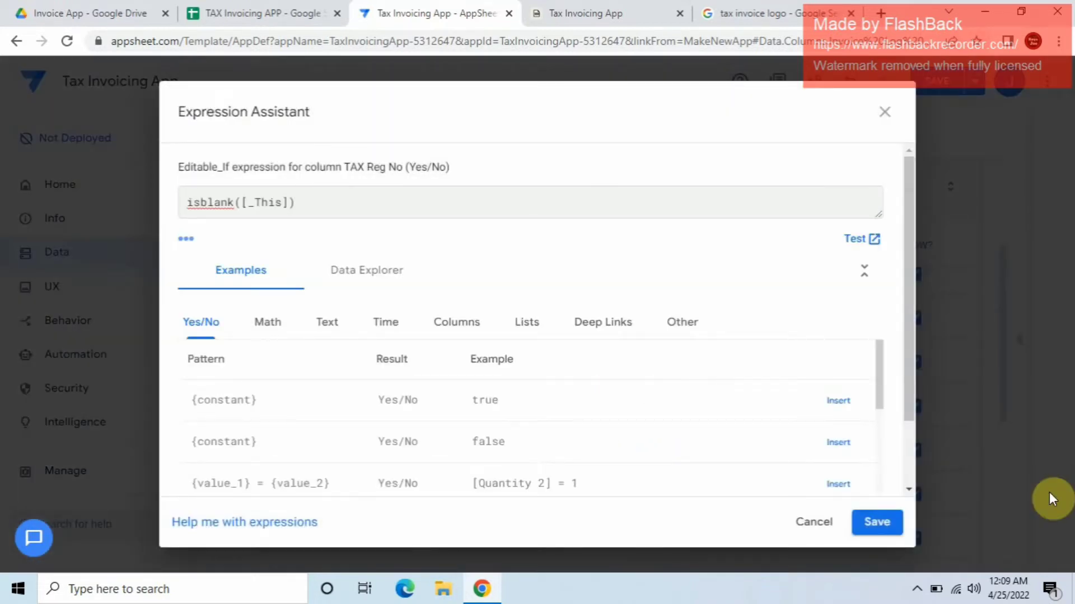
left_click(886, 526)
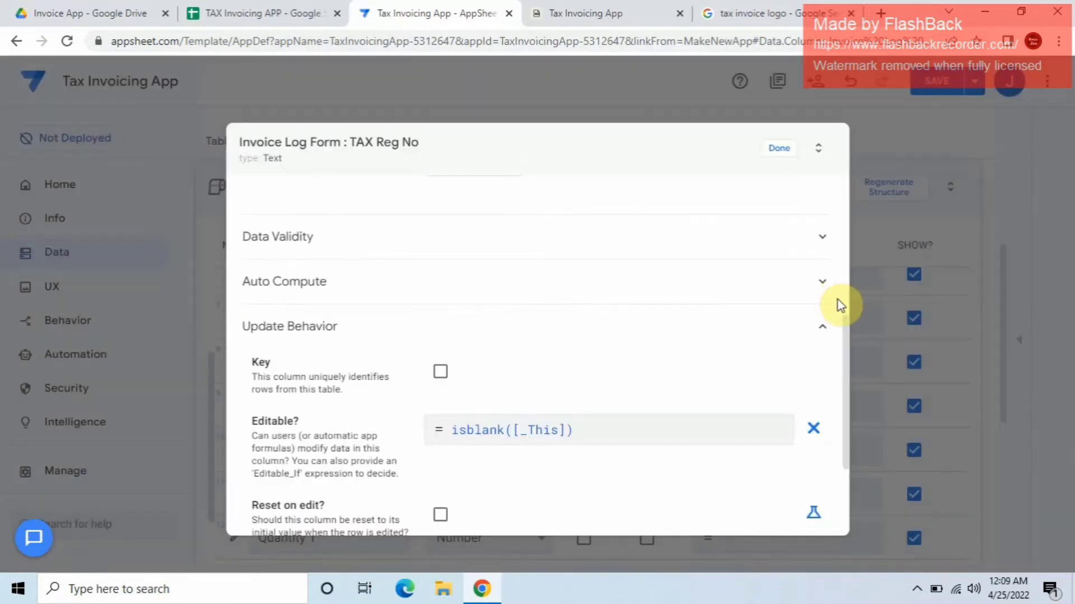
left_click(780, 150)
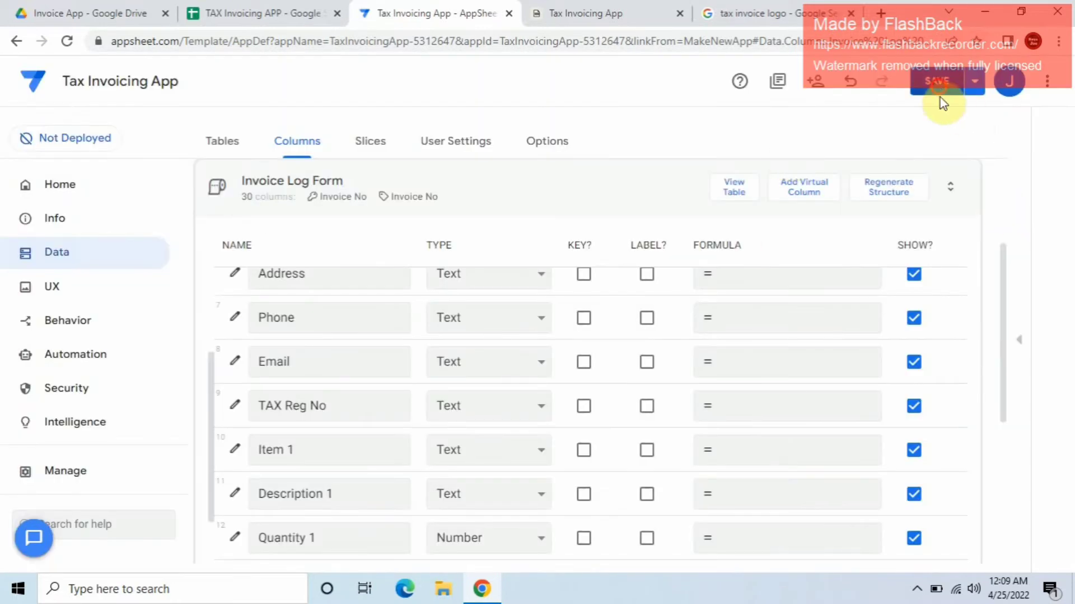
left_click(936, 82)
Step: Switch to the running Tax Invoicing App, return to the Company Details list, and sync the app
left_click(612, 13)
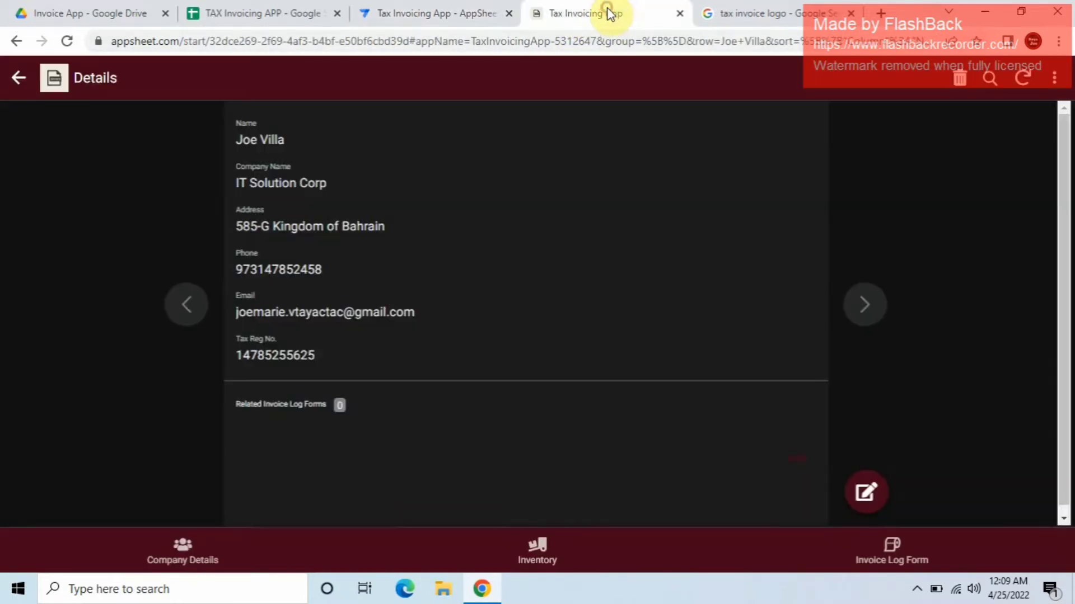
left_click(16, 81)
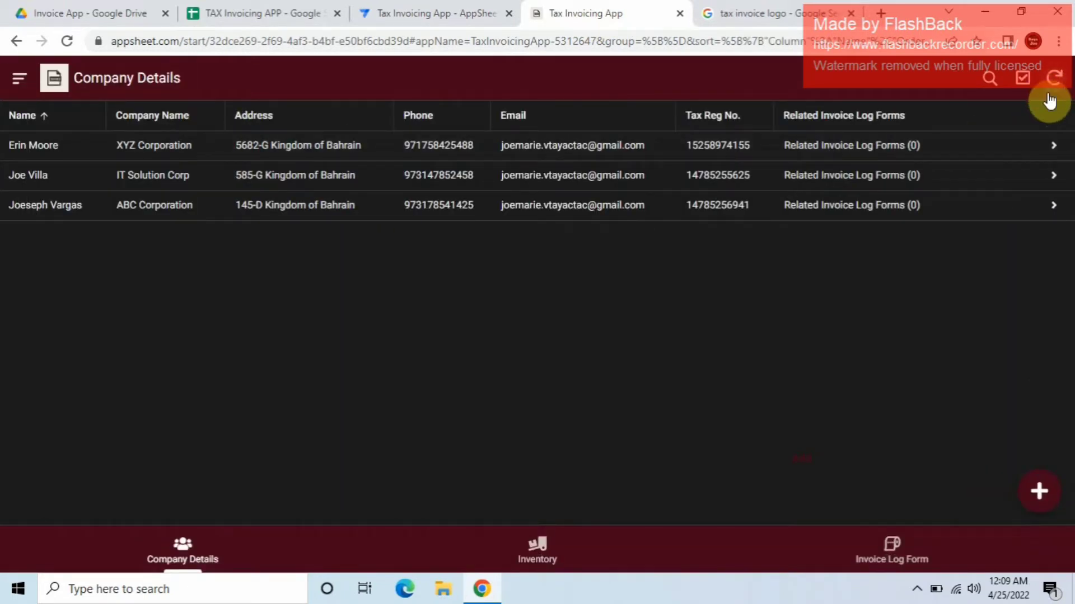
left_click(1057, 79)
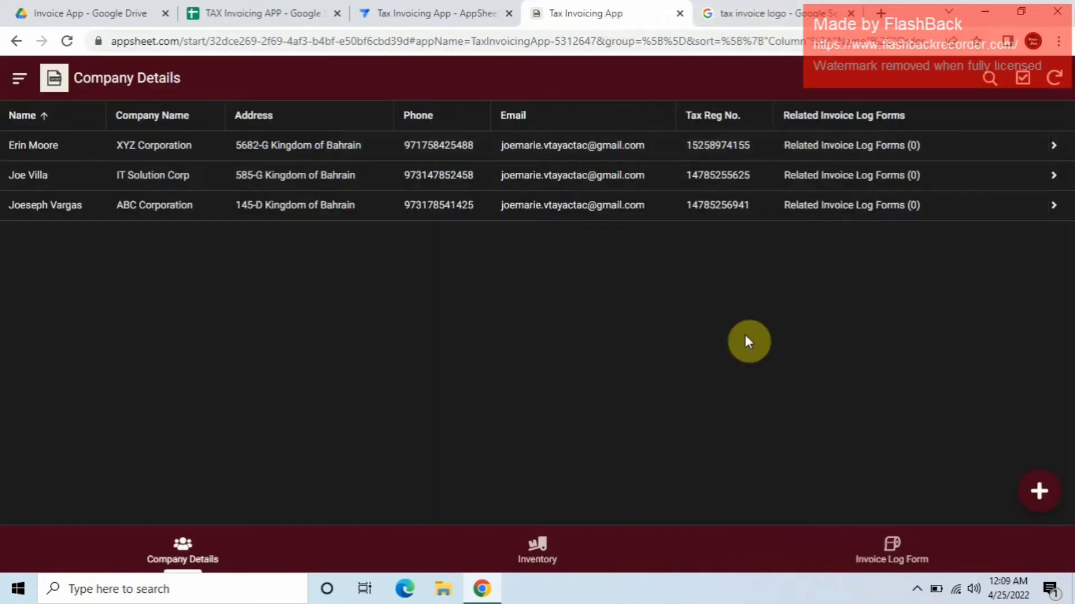
Step: Start a new Invoice Log Form entry for the first listed customer and check its looked-up company, contact and tax registration fields
left_click(889, 534)
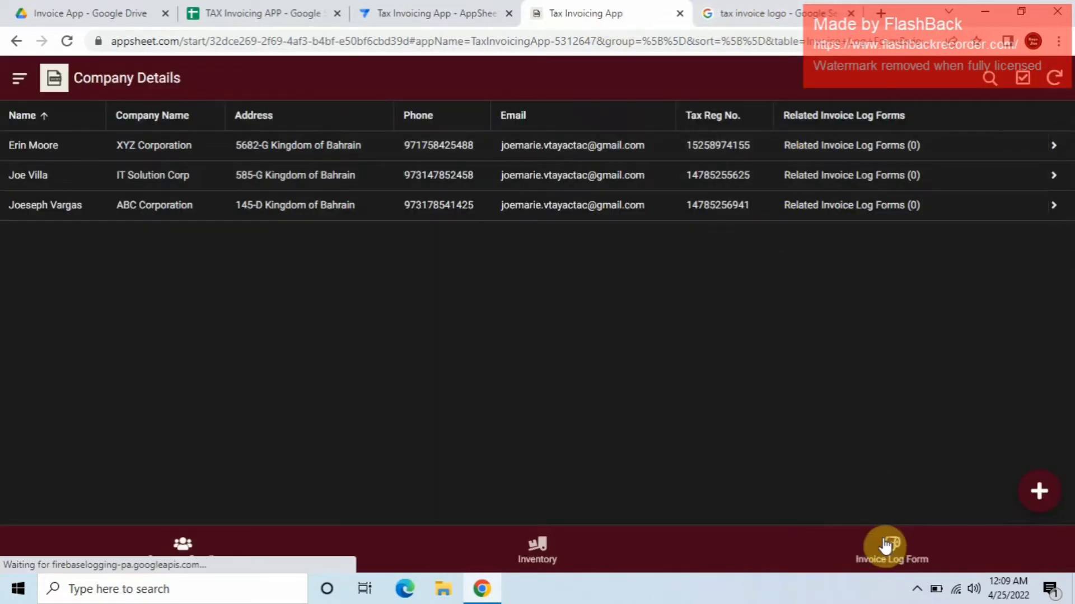
left_click(1038, 512)
left_click(622, 329)
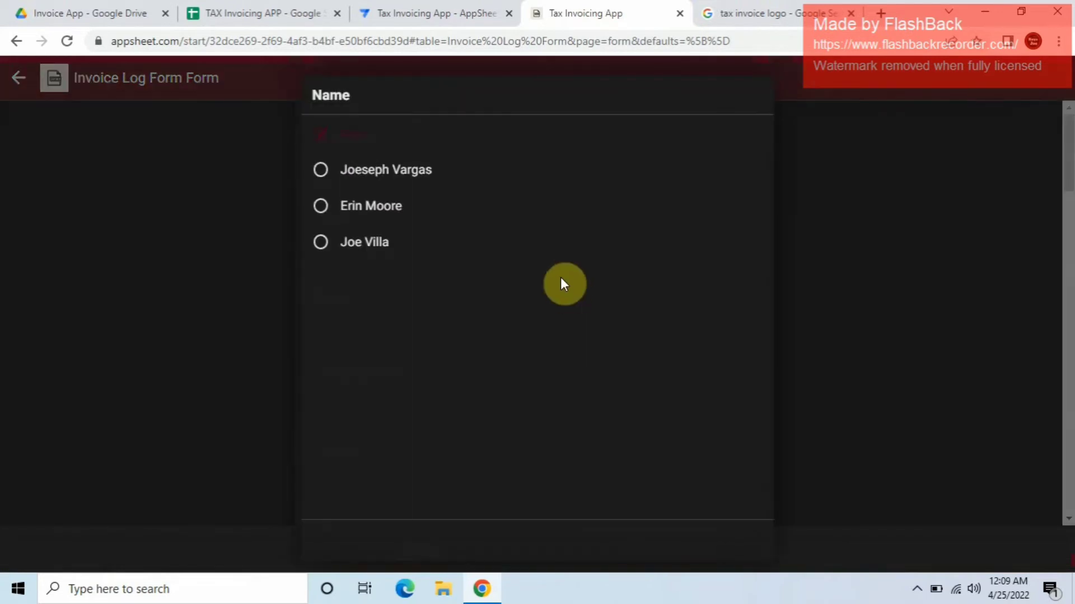
left_click(428, 178)
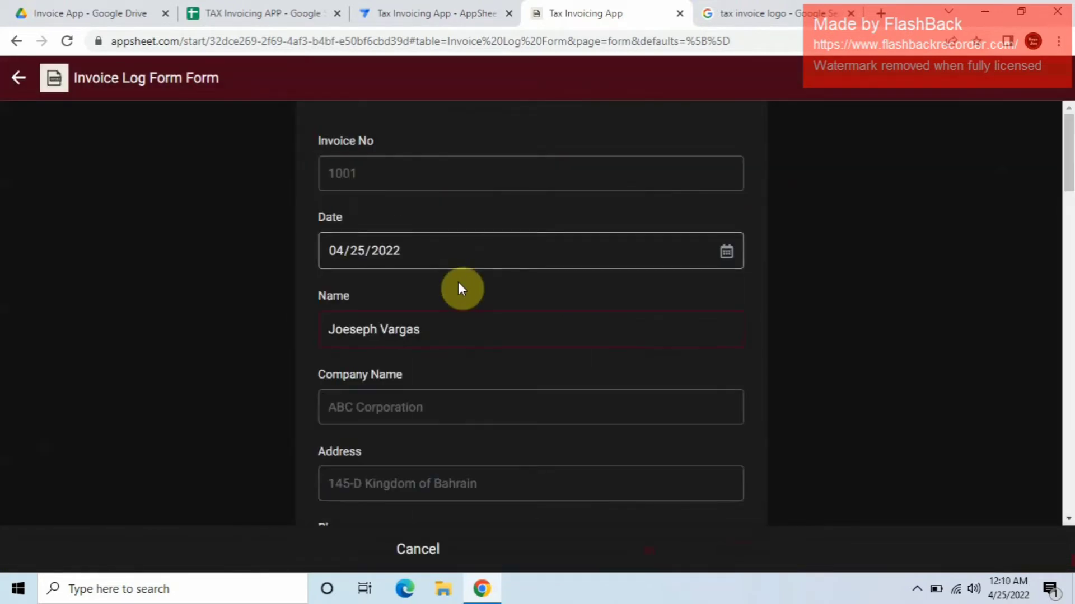
scroll(463, 286, "down", 3)
scroll(463, 348, "down", 3)
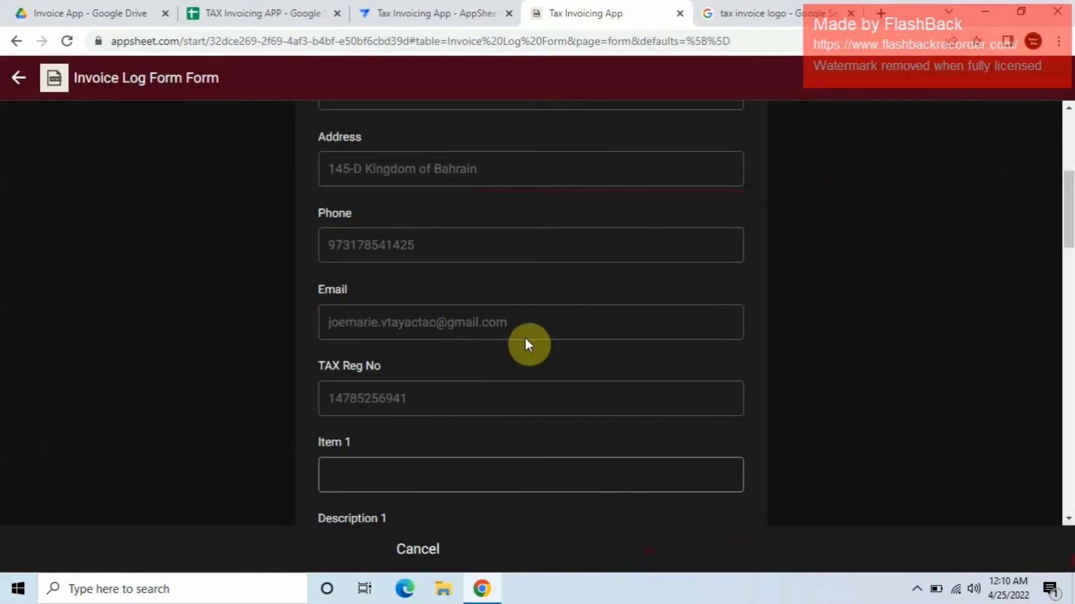
scroll(470, 336, "down", 2)
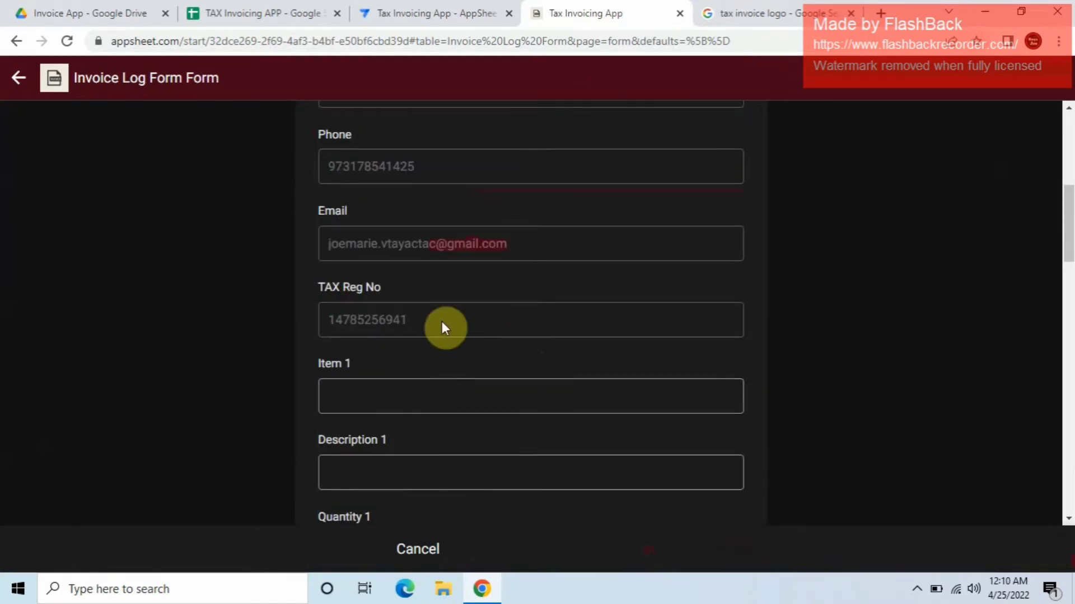
scroll(422, 345, "up", 1)
scroll(447, 381, "down", 1)
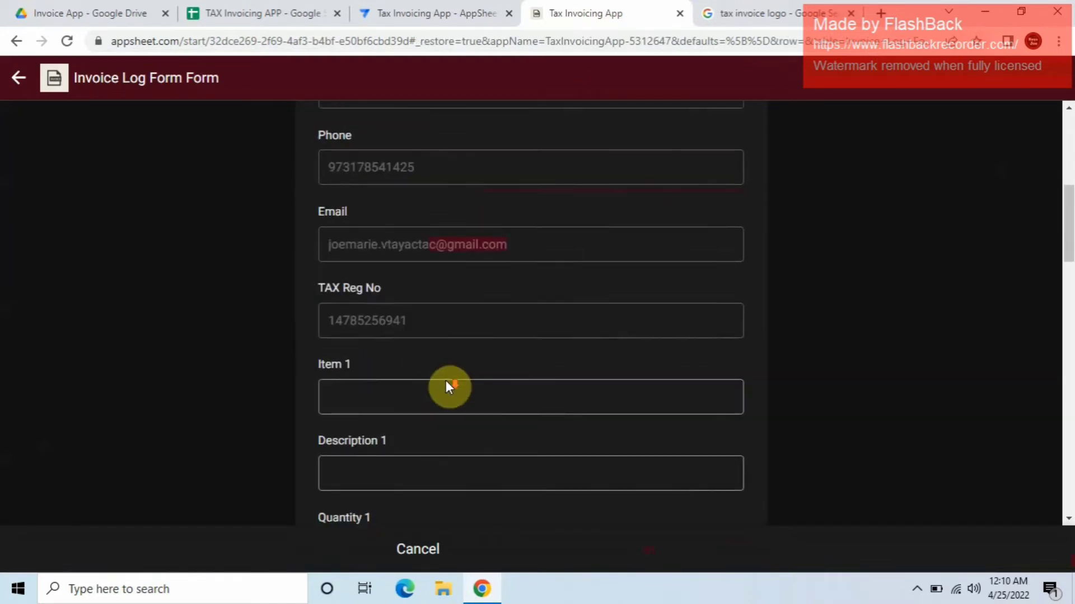
Step: Examine the invoice form's item, description, quantity, unit price and amount fields for the three line items, and the subtotal and tax fields
scroll(395, 298, "down", 2)
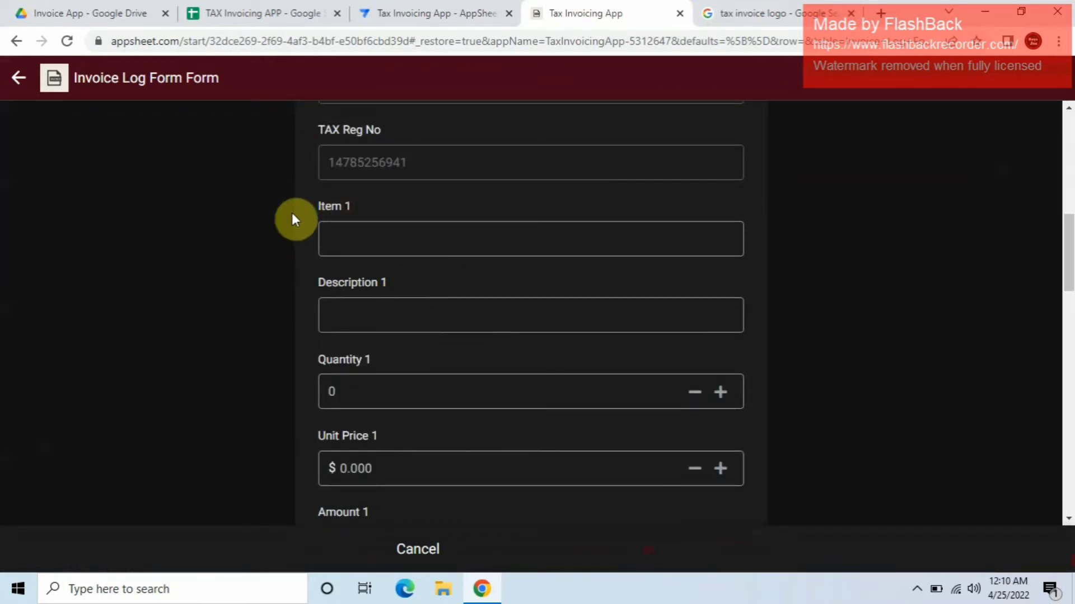
left_click(316, 376)
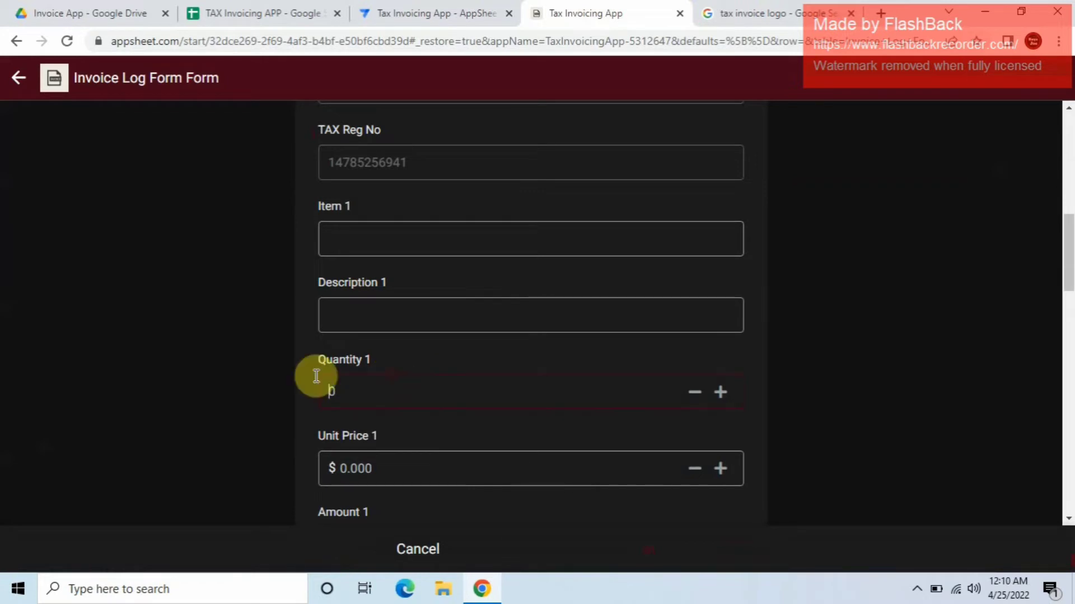
scroll(316, 377, "down", 1)
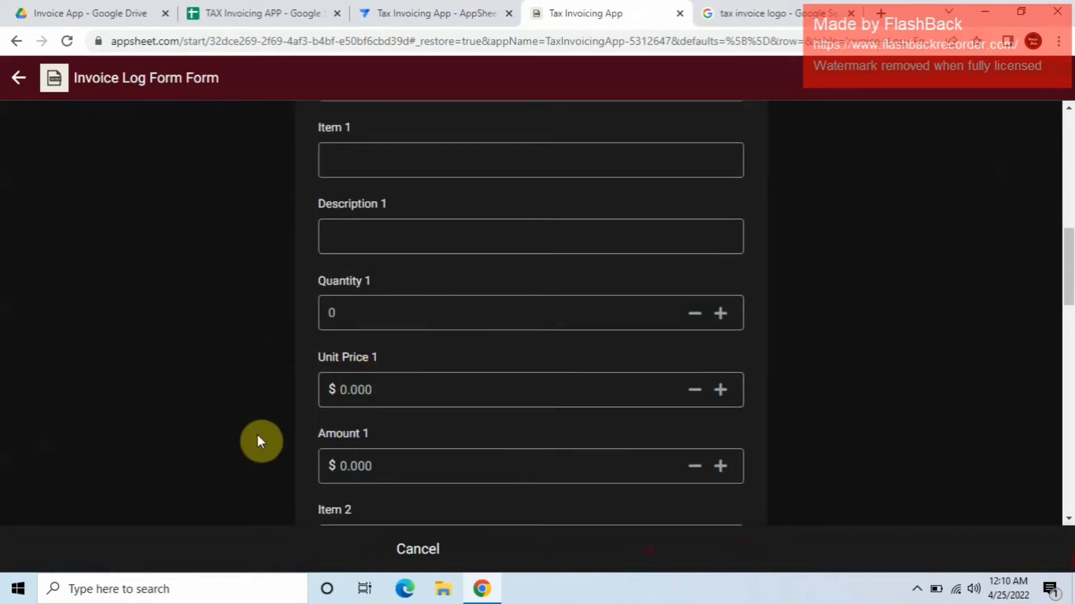
scroll(358, 417, "down", 2)
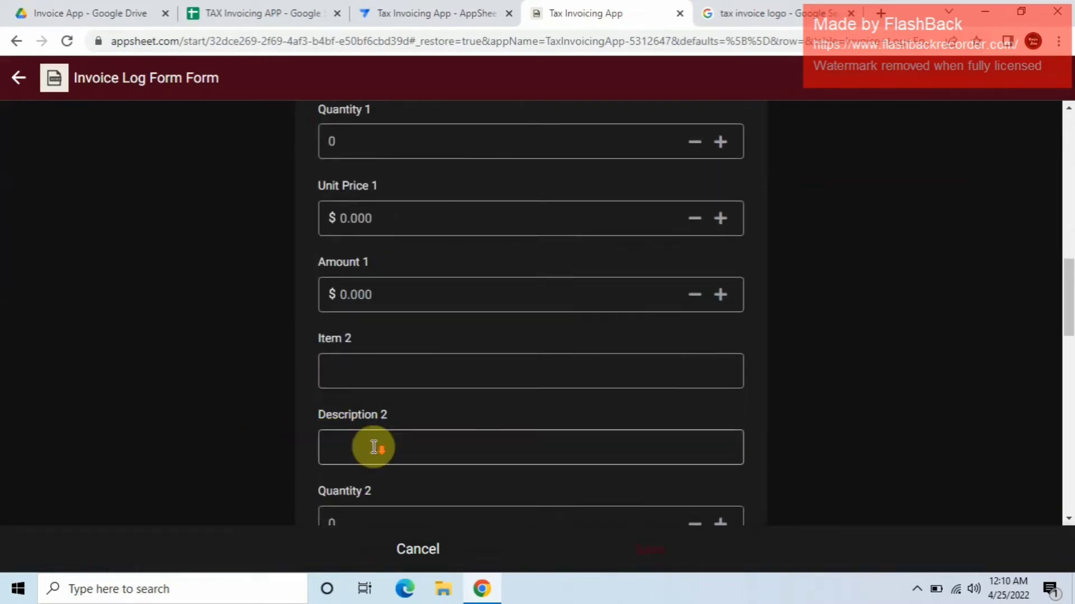
scroll(373, 447, "down", 5)
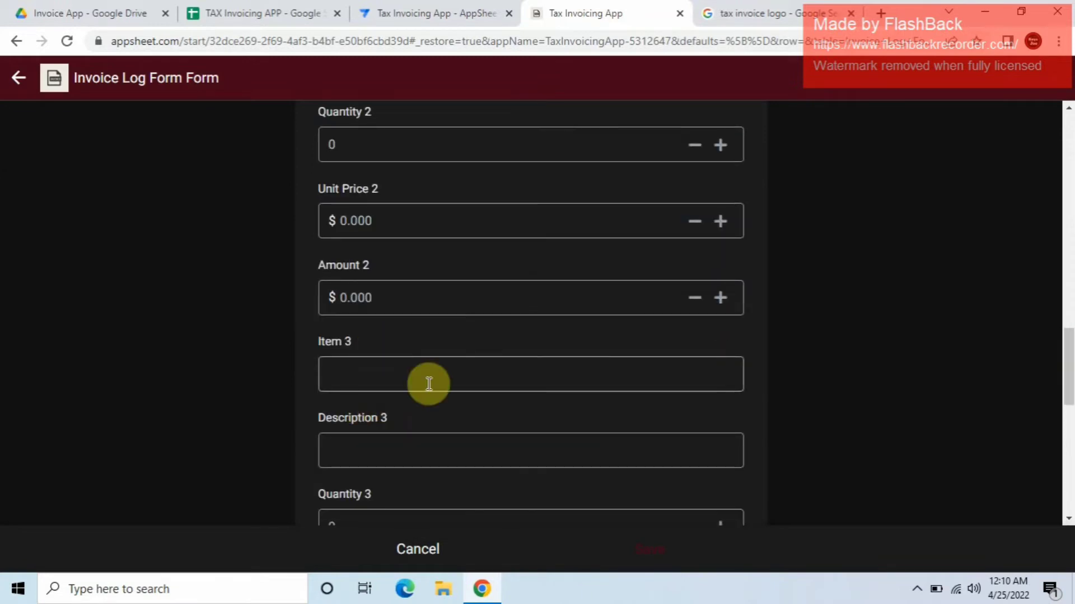
scroll(429, 384, "down", 1)
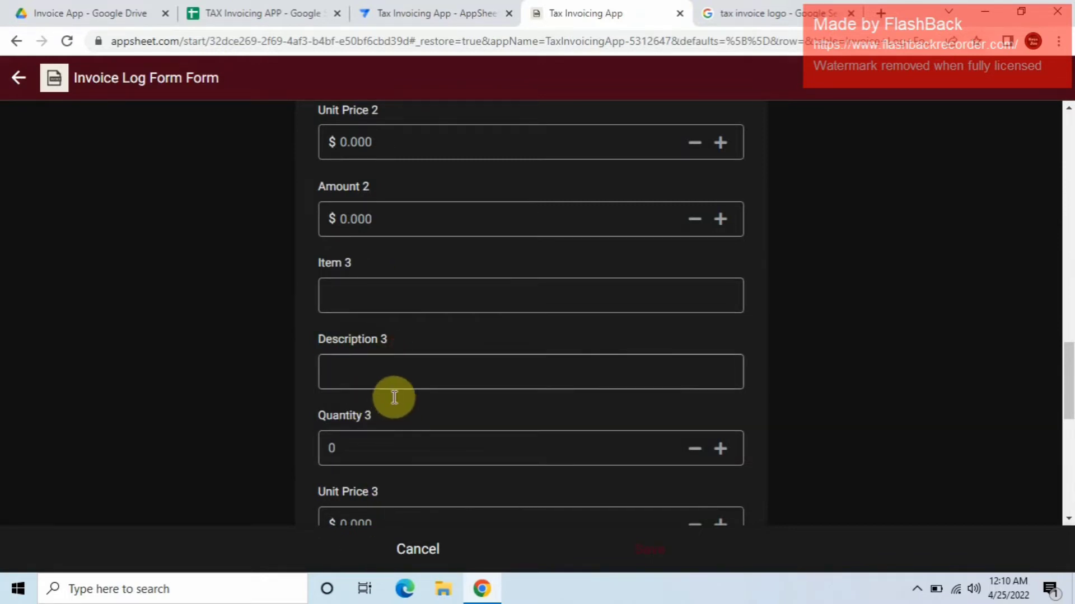
scroll(396, 400, "down", 1)
scroll(398, 419, "up", 8)
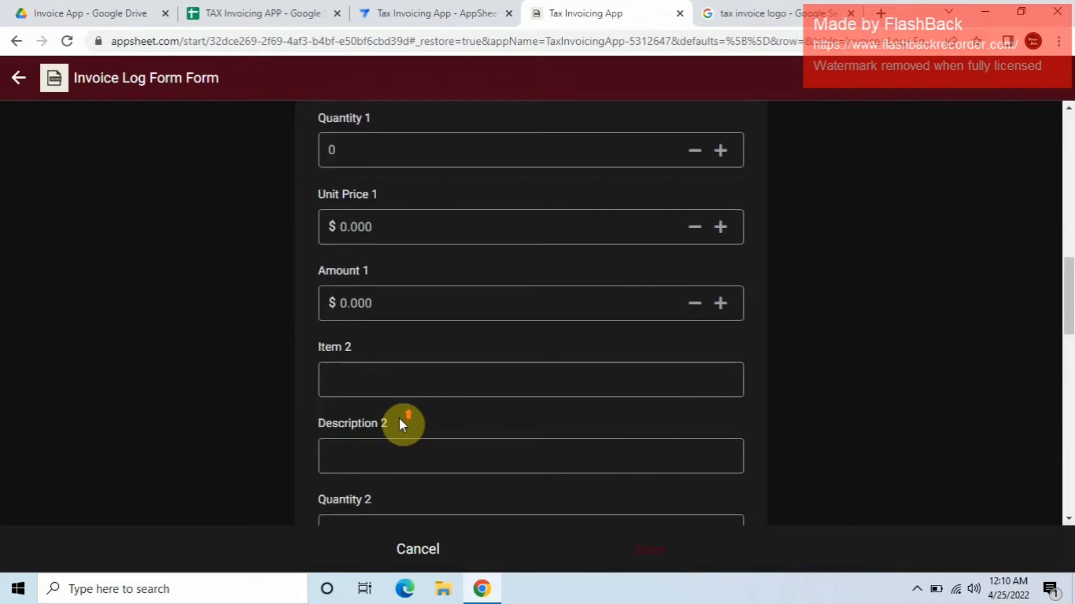
scroll(400, 421, "down", 3)
scroll(400, 422, "down", 5)
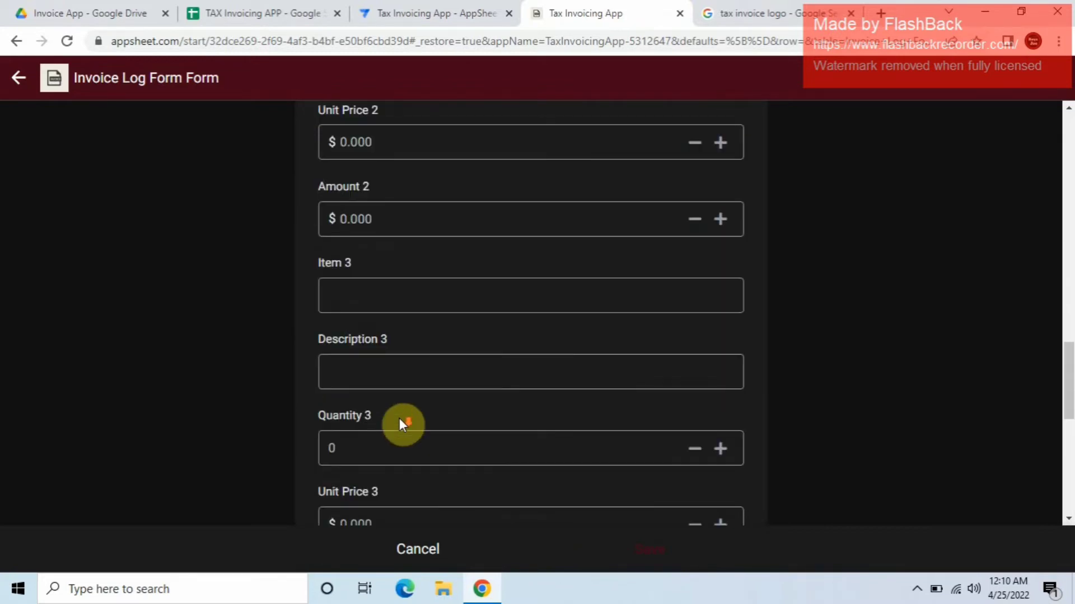
scroll(405, 426, "down", 2)
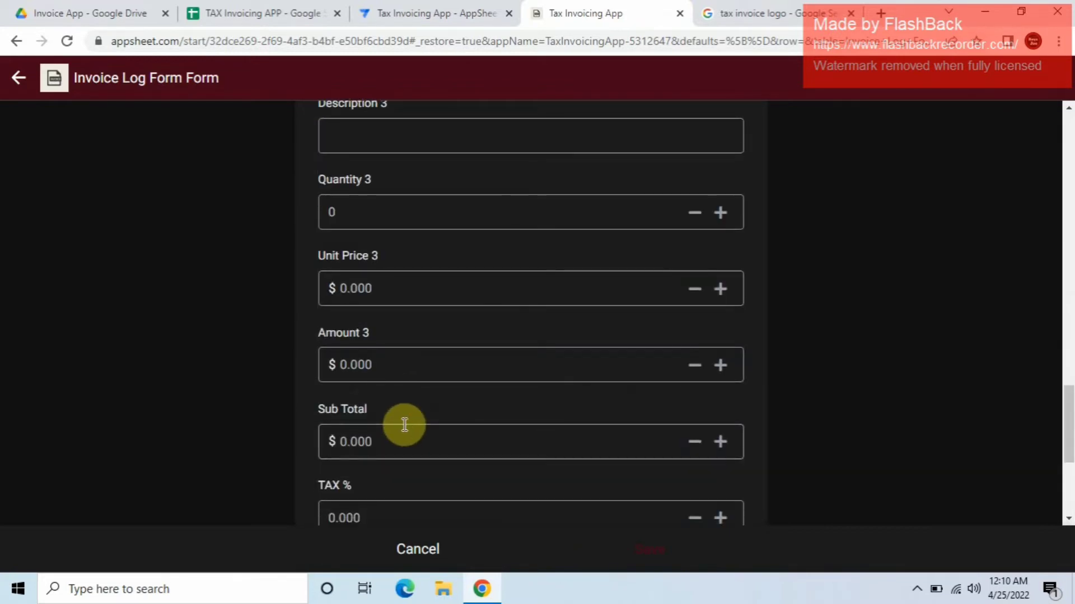
scroll(406, 412, "up", 1)
scroll(408, 410, "up", 1)
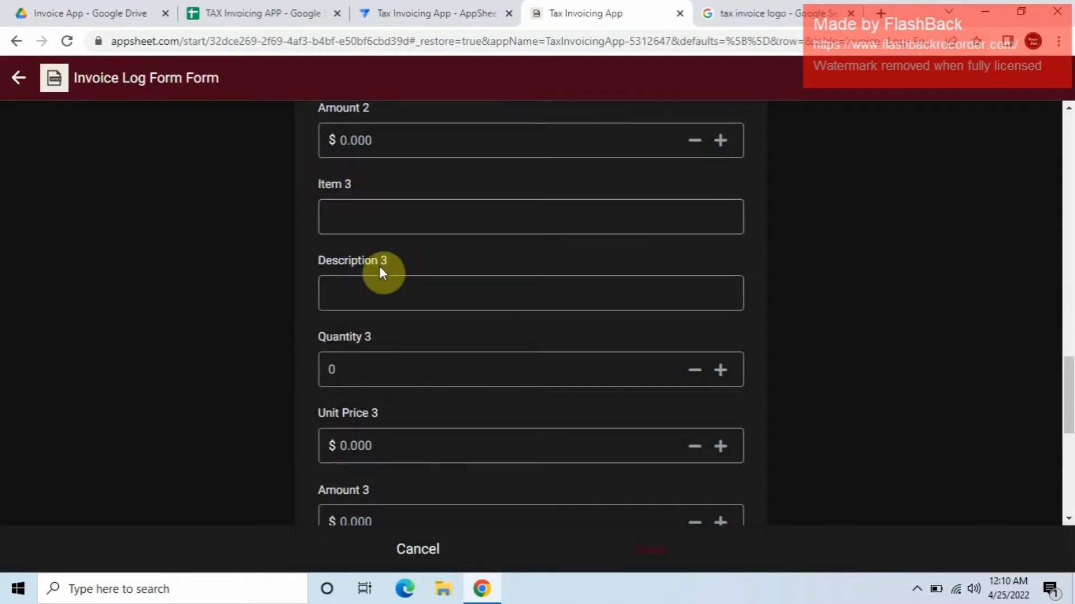
Step: In the AppSheet editor, set the Item 3 column's display name to Item last test, finish editing the column, and save the app
left_click(492, 10)
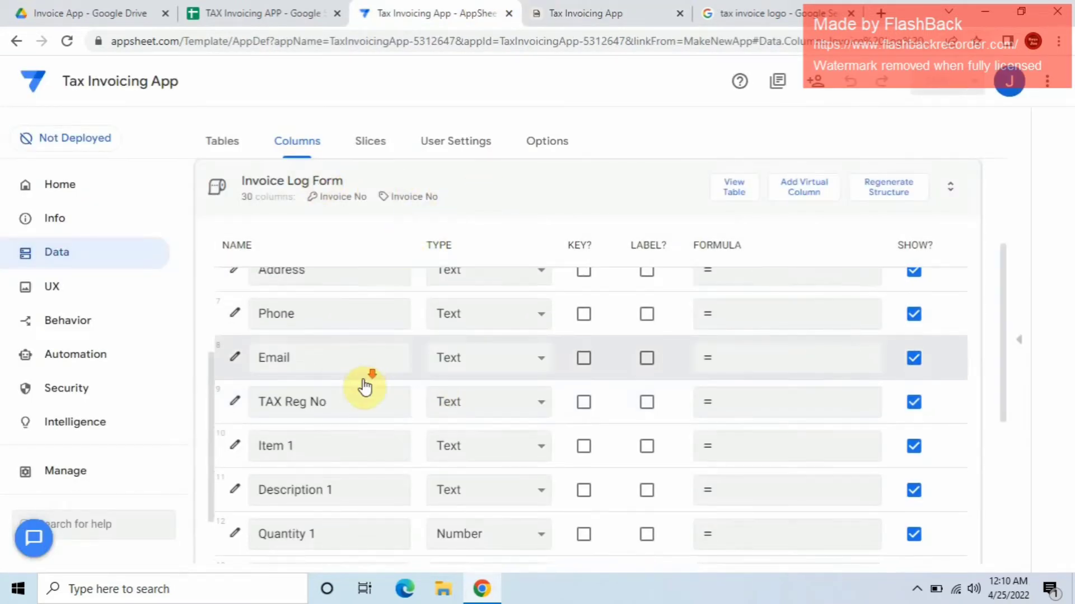
scroll(366, 391, "down", 3)
scroll(381, 425, "down", 10)
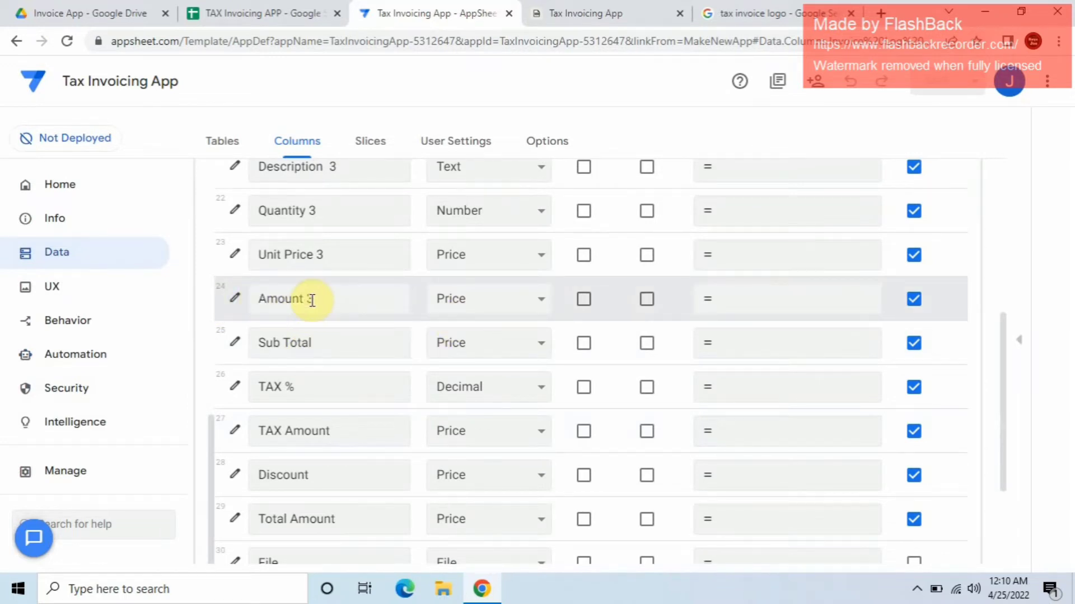
scroll(312, 343, "up", 2)
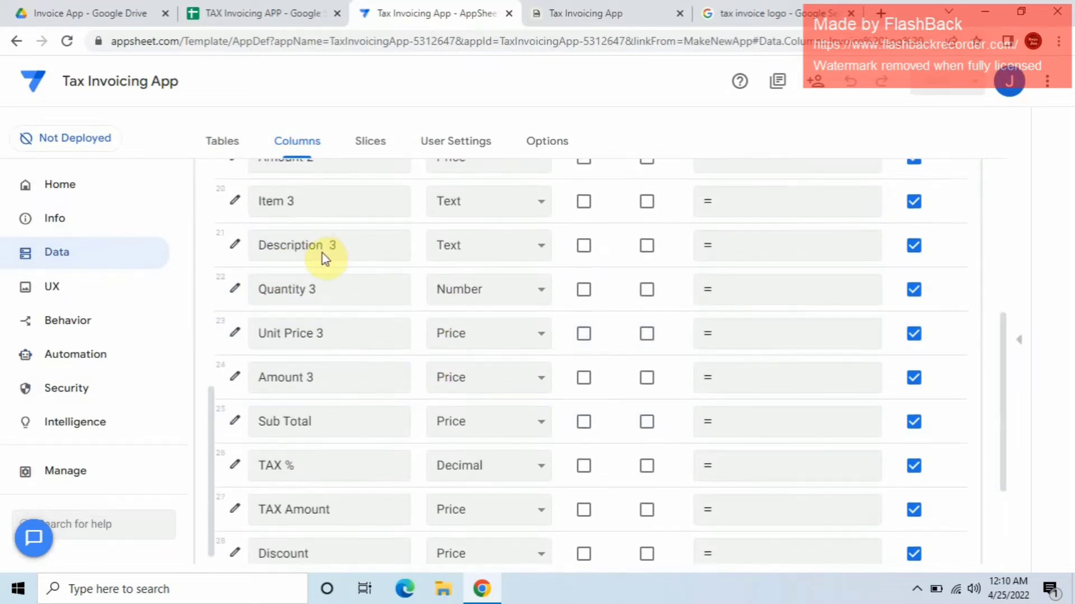
left_click(236, 205)
scroll(364, 263, "down", 5)
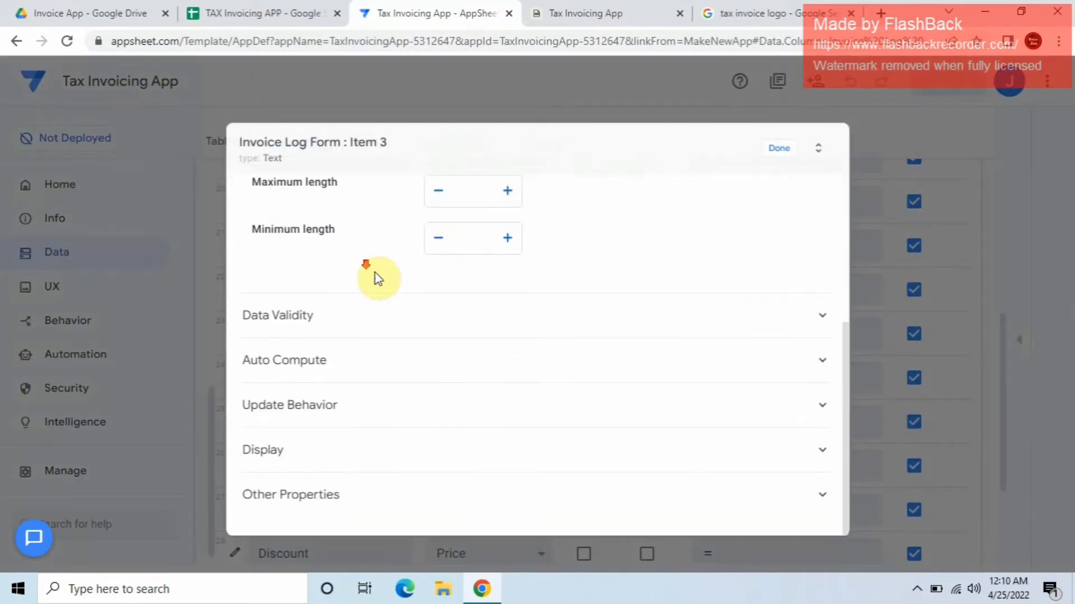
left_click(406, 454)
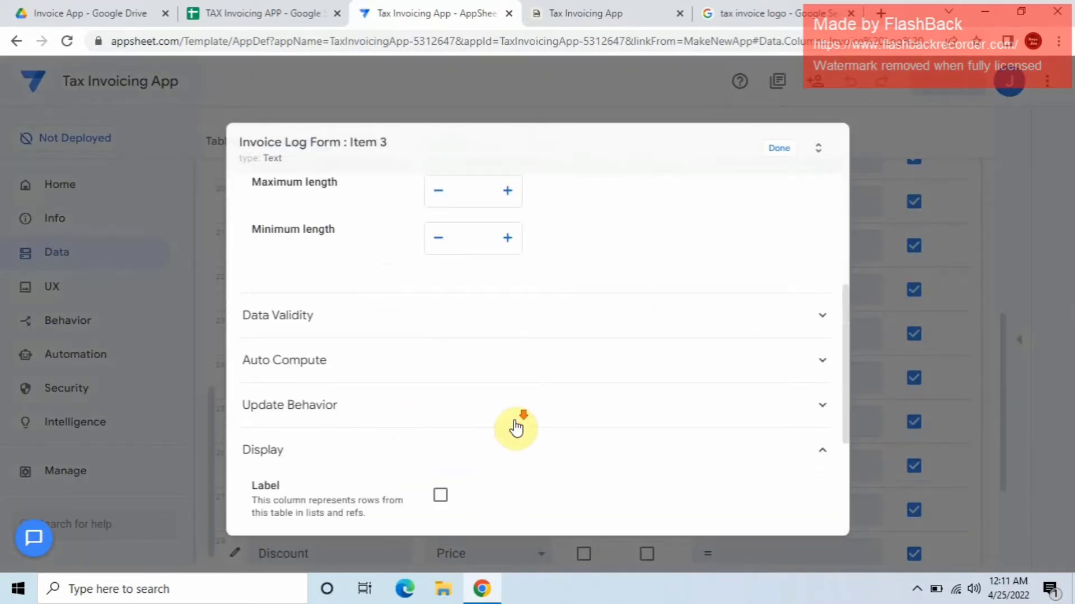
scroll(518, 427, "down", 3)
left_click(559, 399)
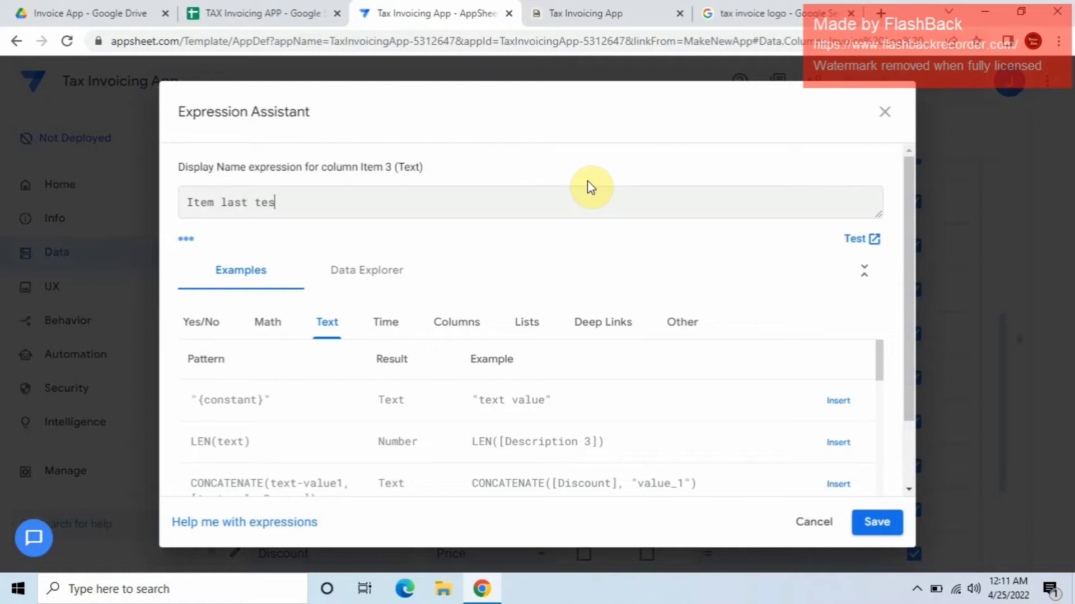
left_click(878, 524)
left_click(793, 152)
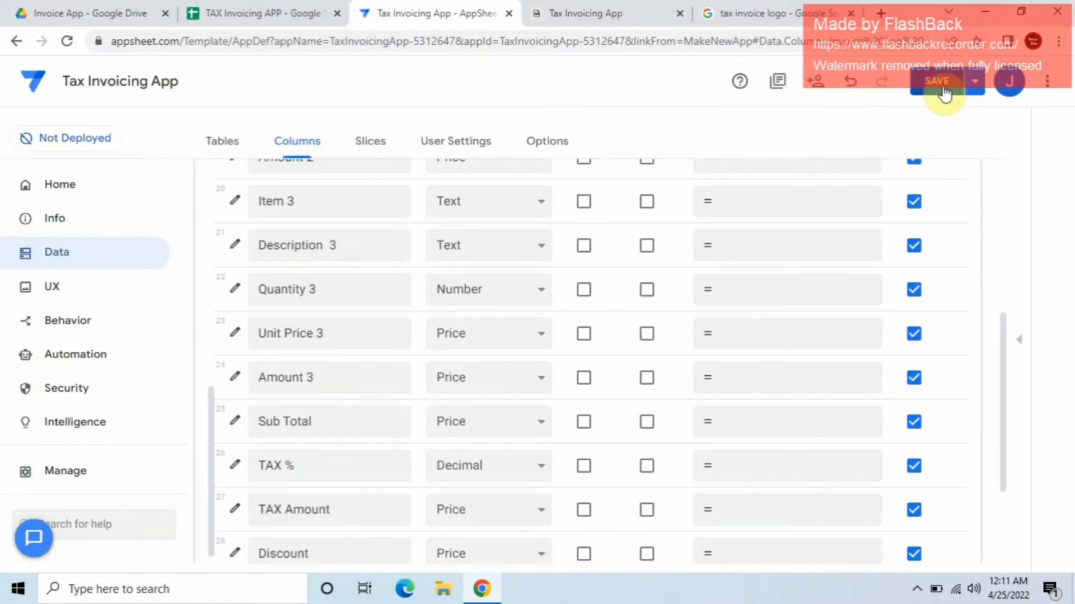
left_click(943, 91)
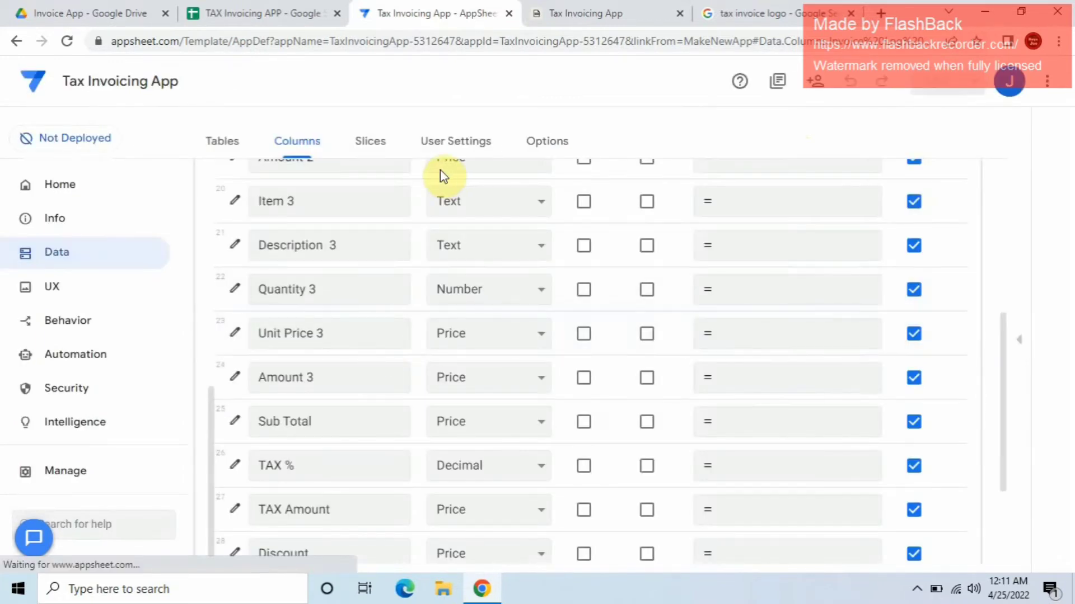
Step: Switch to the running Tax Invoicing App, leave the open form, sync the app, and start a new Invoice Log Form entry
left_click(604, 6)
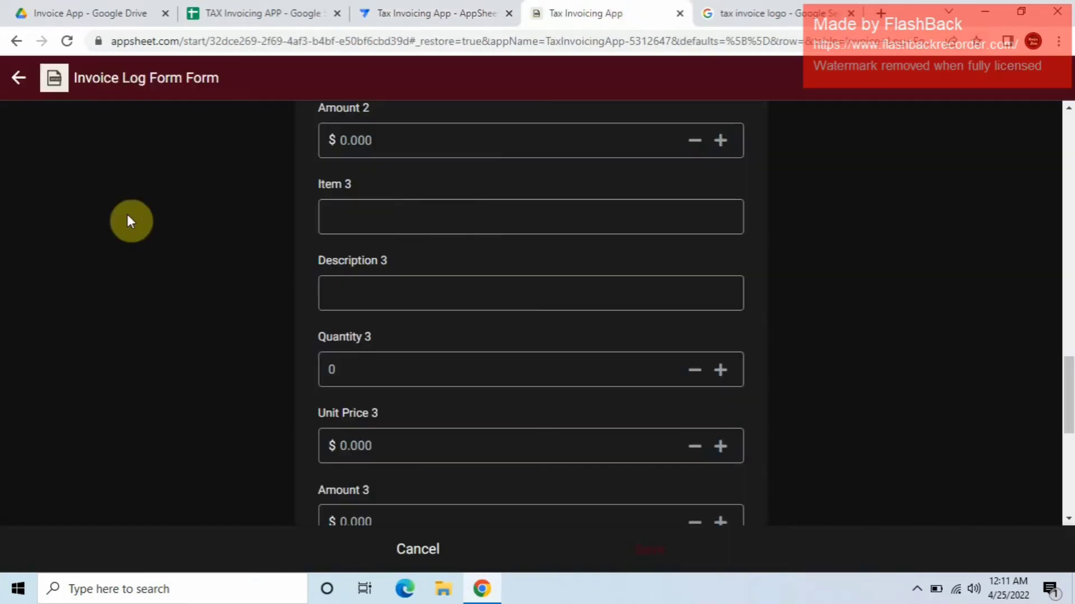
left_click(21, 87)
left_click(1055, 85)
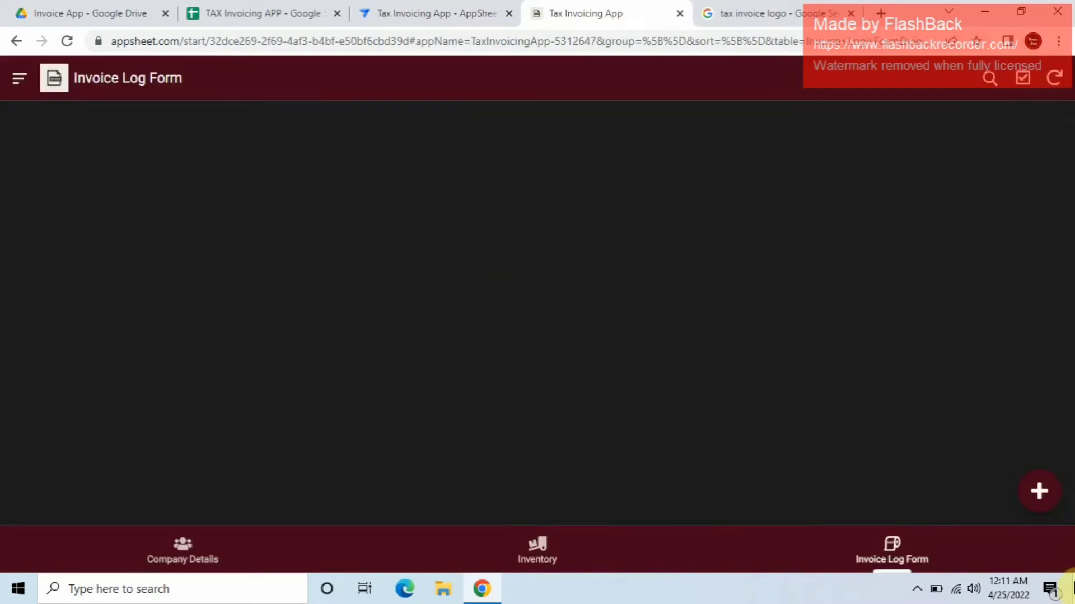
left_click(1055, 487)
Step: Examine the labels of the item, description, quantity, unit price and amount fields across the three line items
scroll(582, 352, "down", 20)
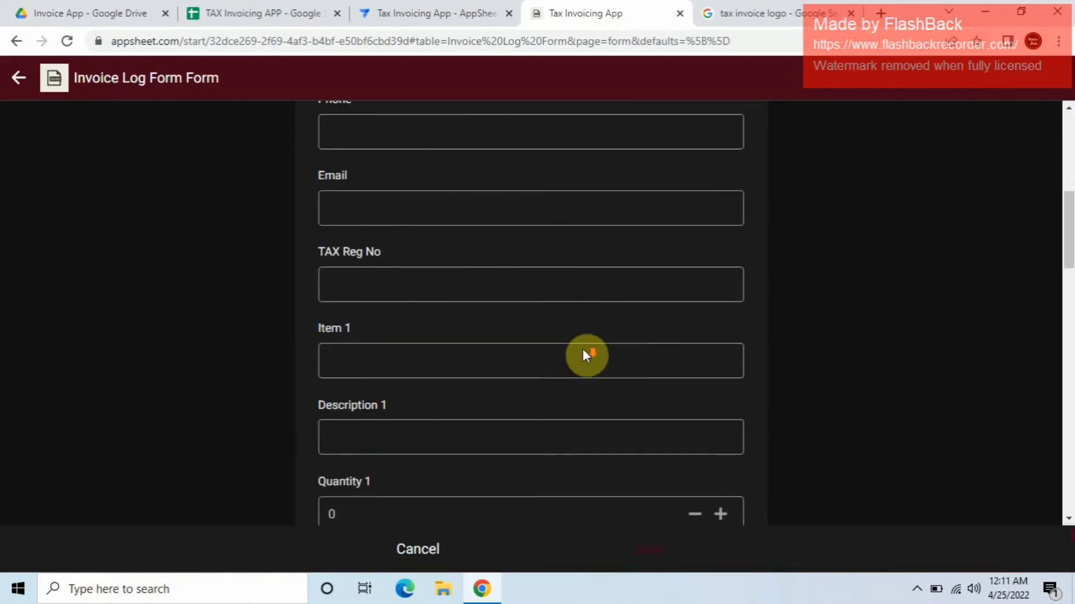
scroll(582, 348, "down", 1)
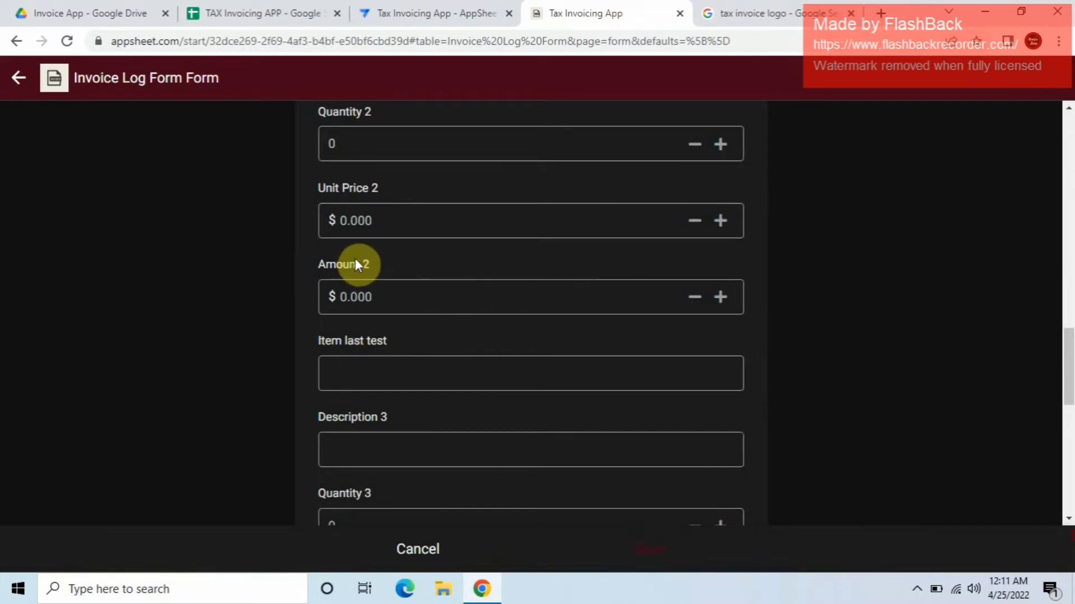
scroll(351, 324, "up", 4)
scroll(355, 340, "up", 6)
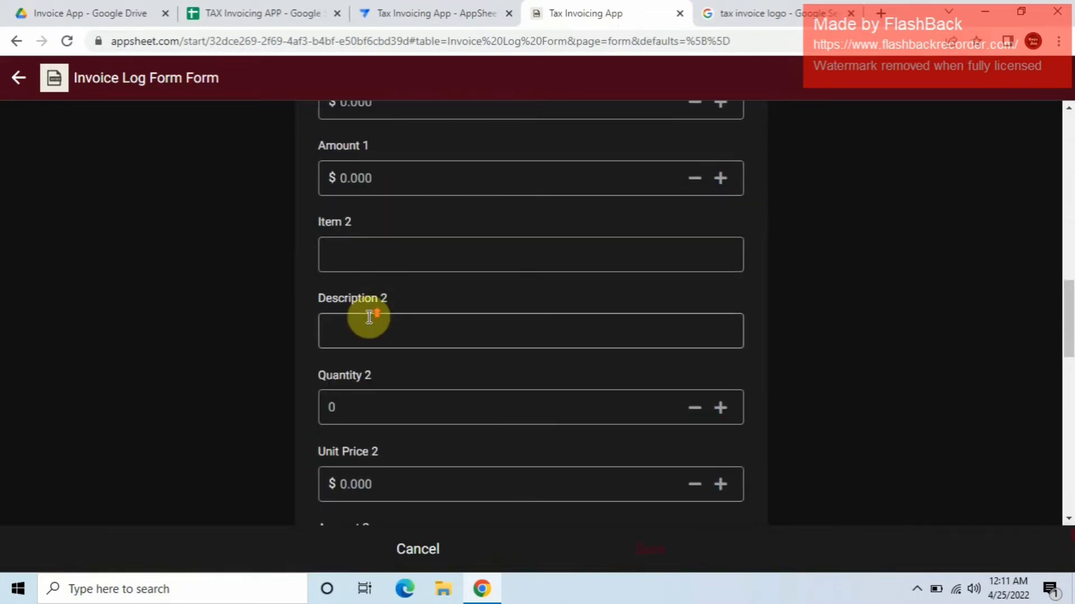
scroll(367, 344, "up", 1)
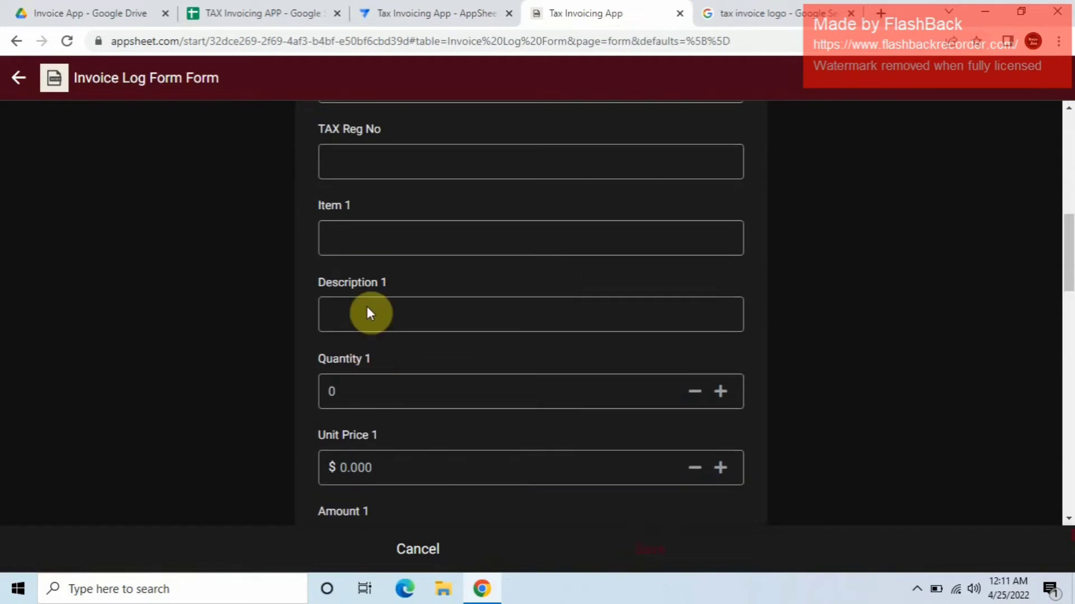
scroll(341, 422, "down", 3)
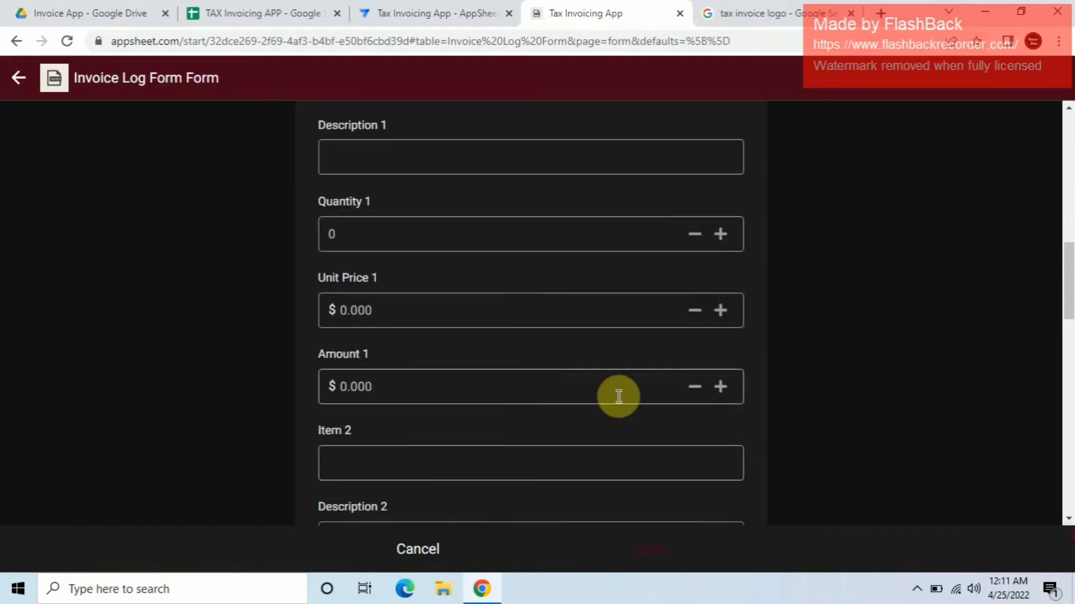
scroll(616, 395, "down", 3)
scroll(237, 453, "down", 3)
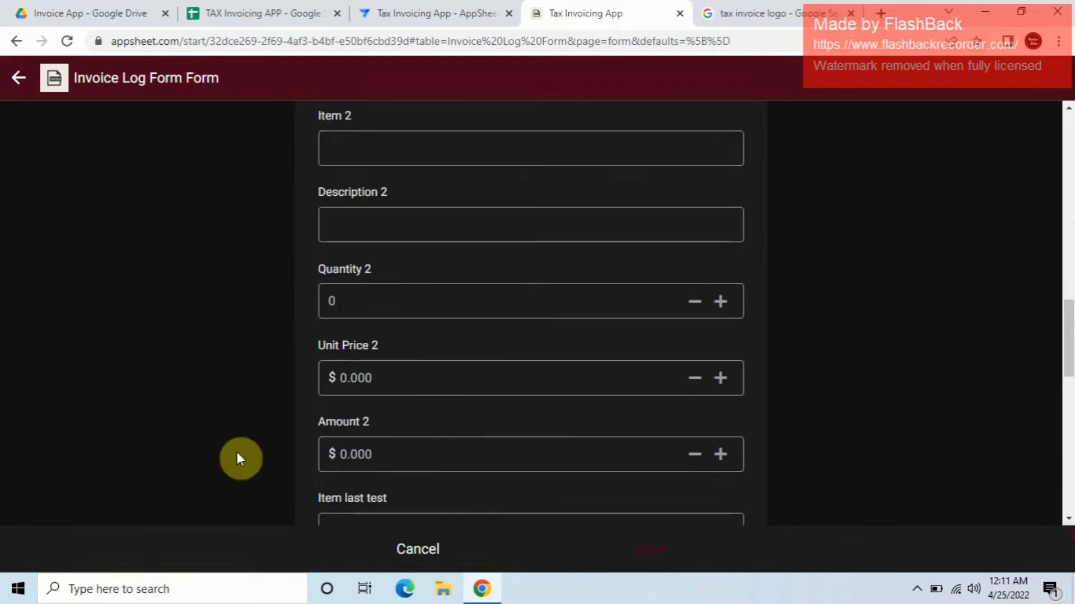
scroll(352, 440, "down", 3)
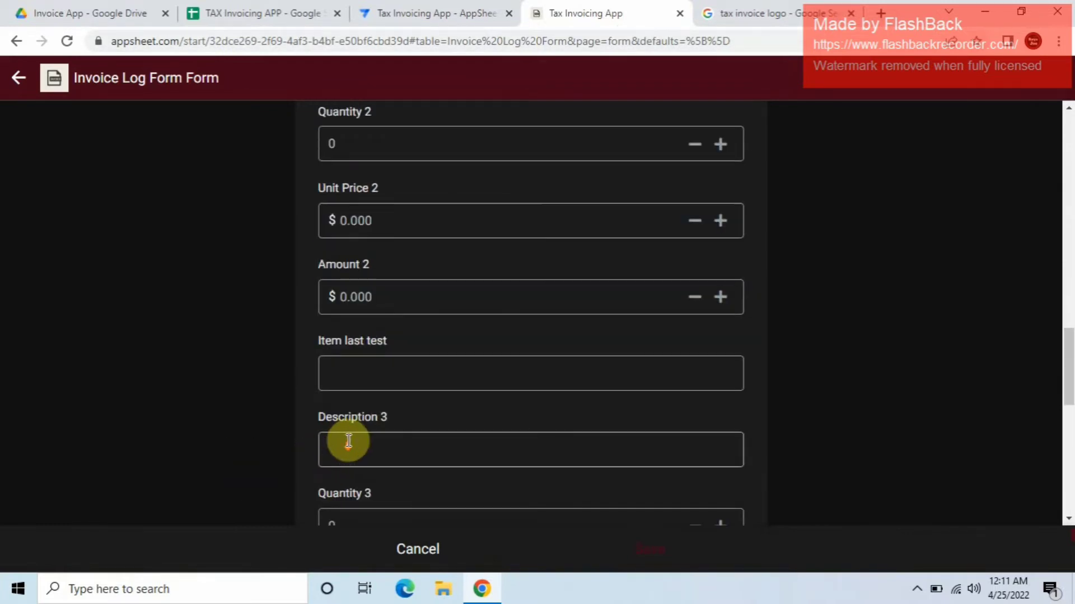
Step: Switch back to the AppSheet editor and check the Description 3 column's display name and description settings
left_click(463, 12)
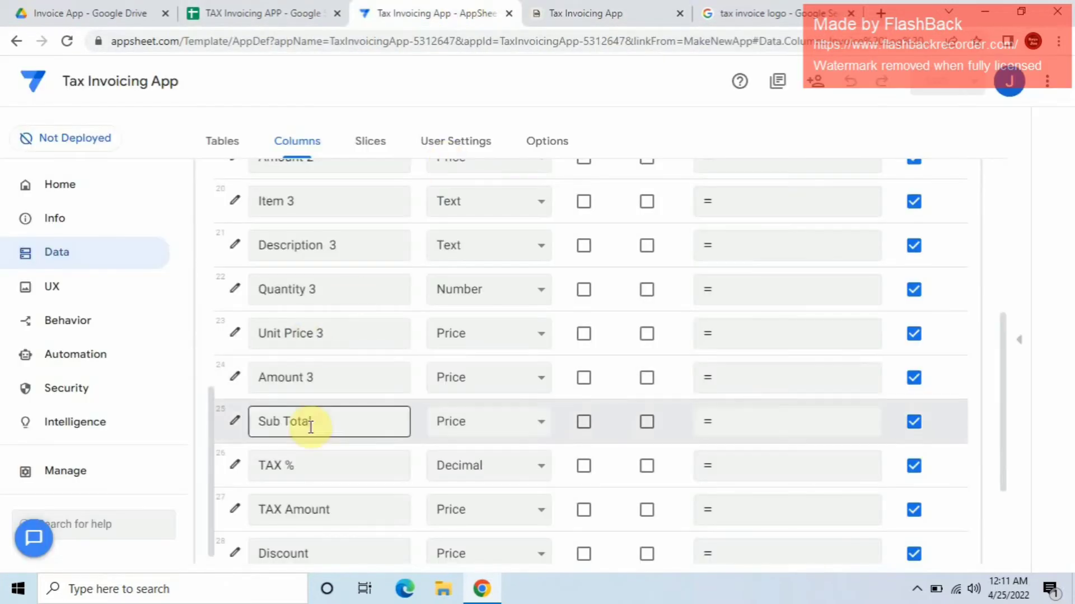
left_click(232, 243)
scroll(445, 352, "down", 5)
left_click(536, 460)
scroll(542, 423, "down", 4)
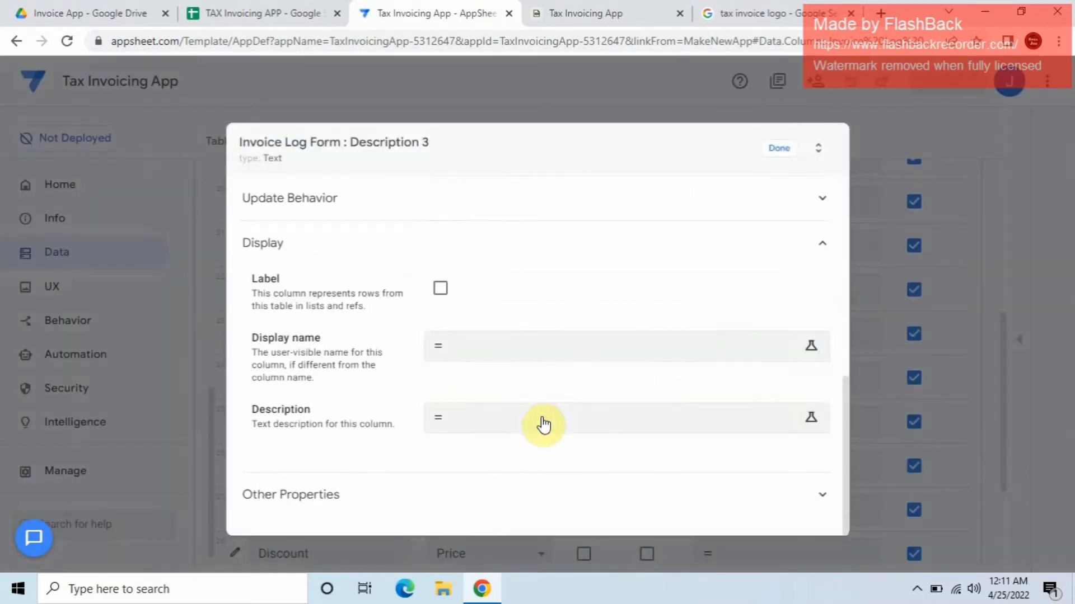
scroll(543, 394, "up", 2)
left_click(529, 146)
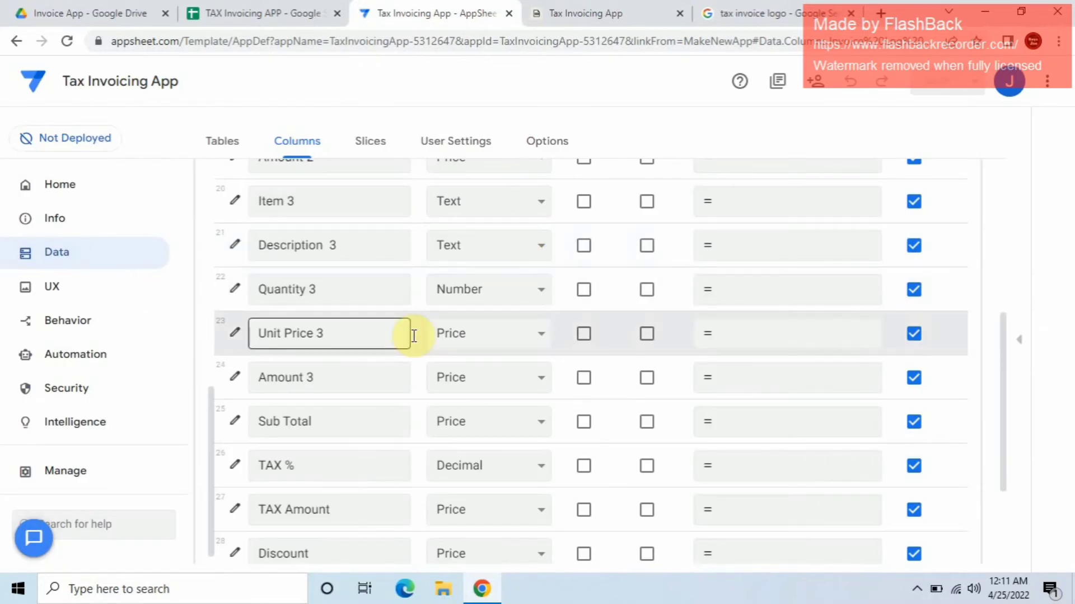
Step: Clear the Item 3 column's display name expression and finish editing the column
left_click(234, 201)
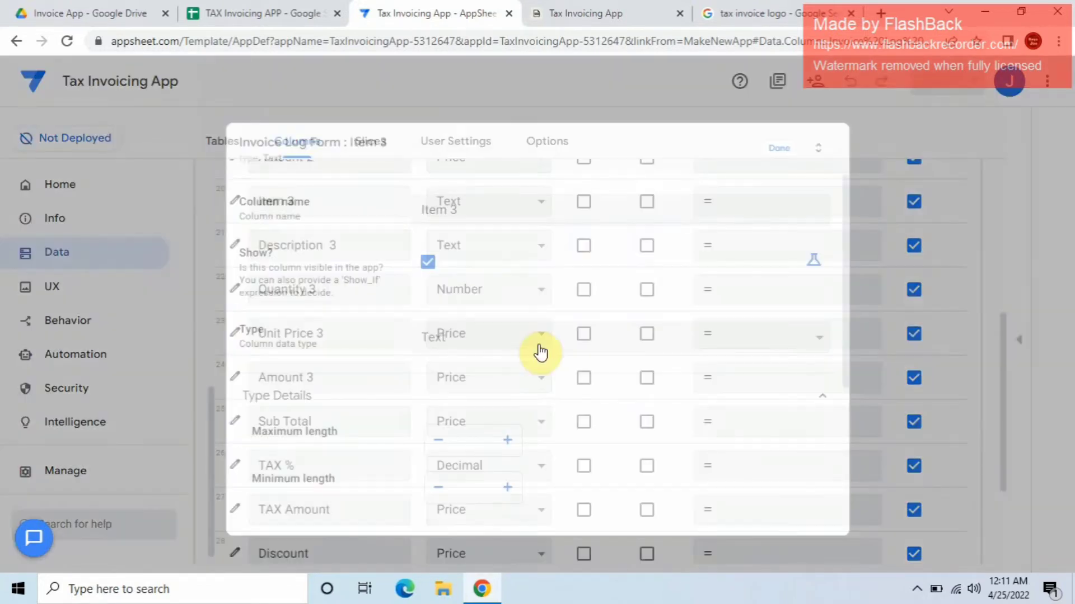
scroll(554, 392, "down", 1)
scroll(565, 433, "down", 4)
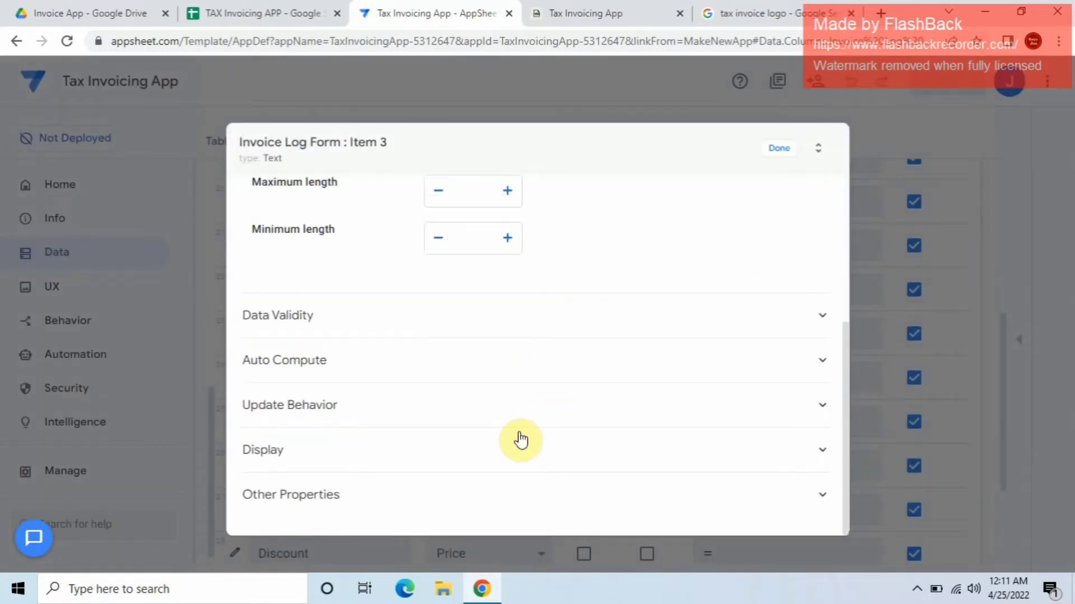
left_click(486, 451)
scroll(530, 451, "down", 3)
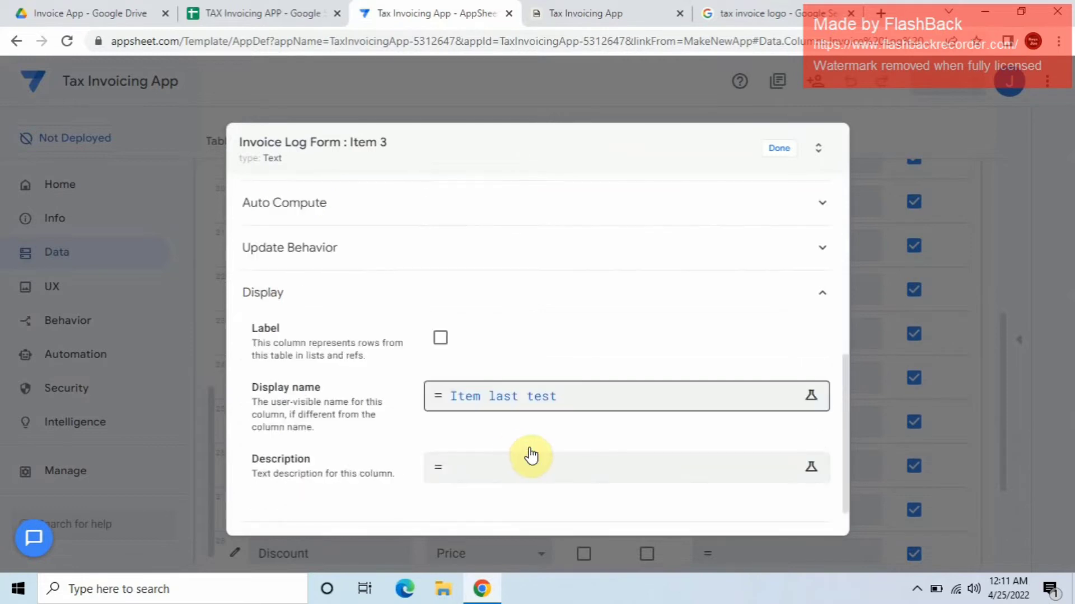
left_click(559, 401)
left_click_drag(331, 211, 137, 228)
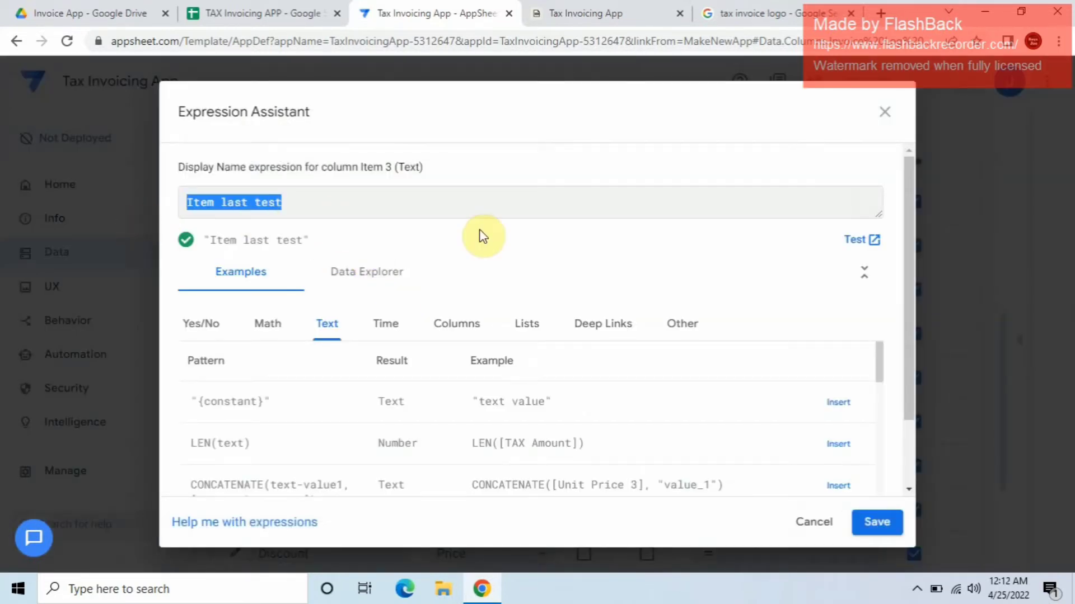
key("BackSpace")
left_click(879, 530)
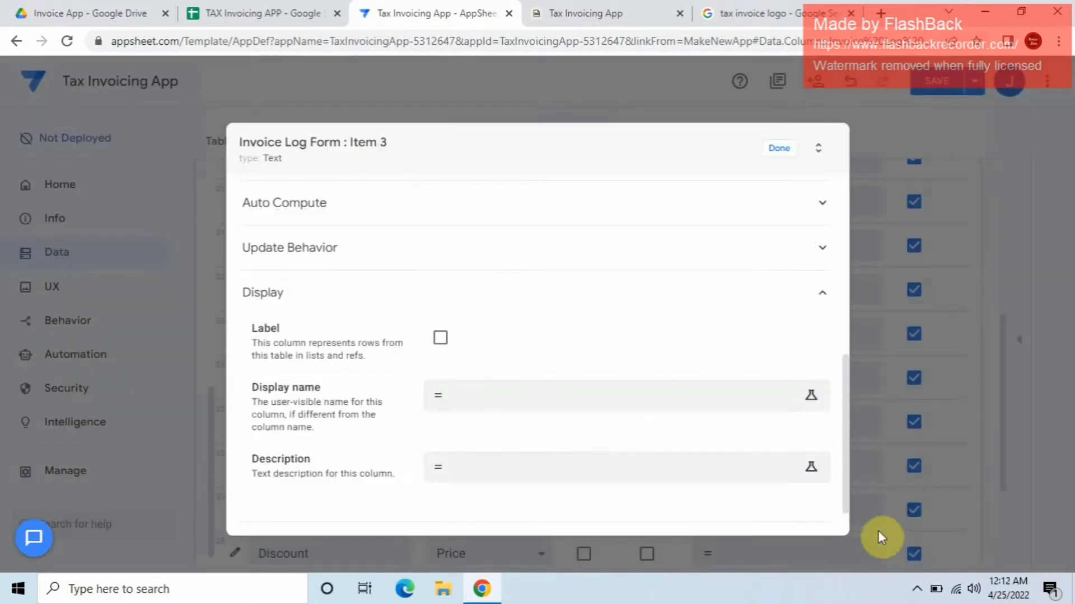
left_click(781, 150)
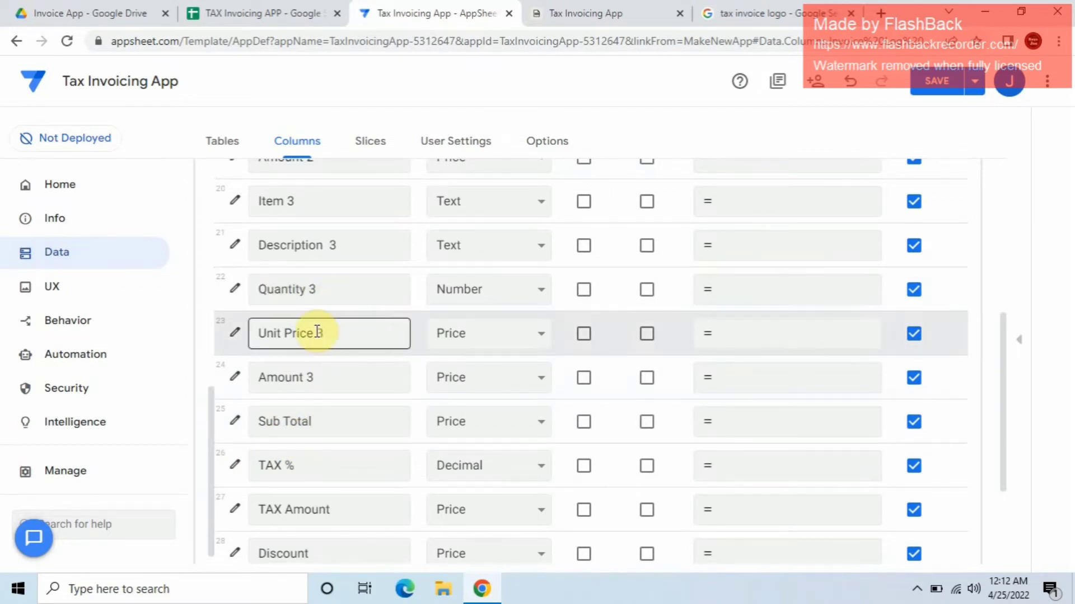
Step: Check the Unit Price 3 column's display name settings and close the column unchanged
left_click(234, 336)
scroll(451, 372, "down", 10)
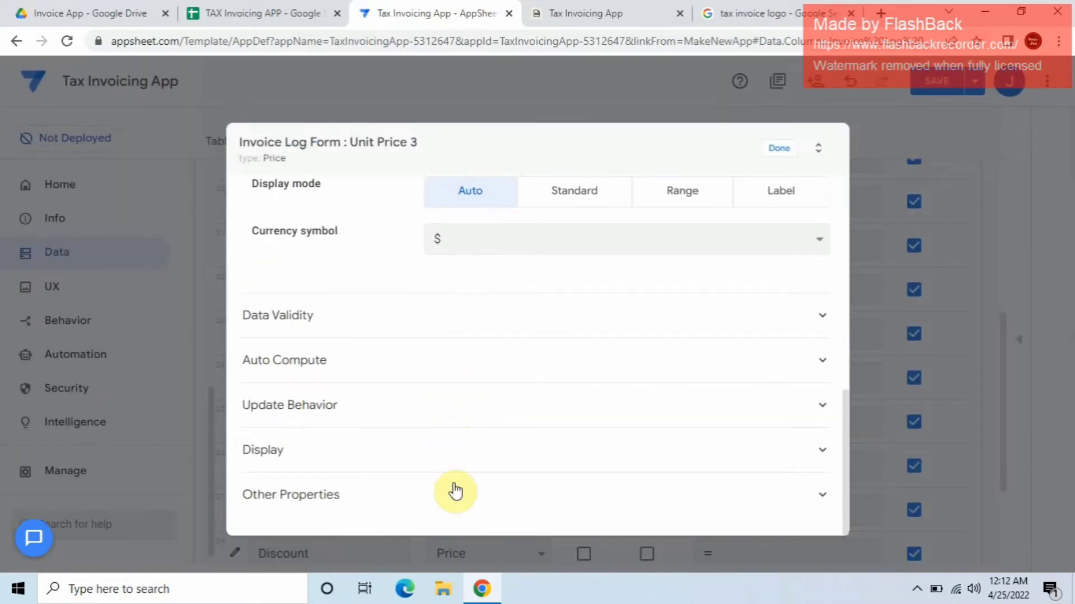
left_click(456, 450)
scroll(557, 493, "down", 3)
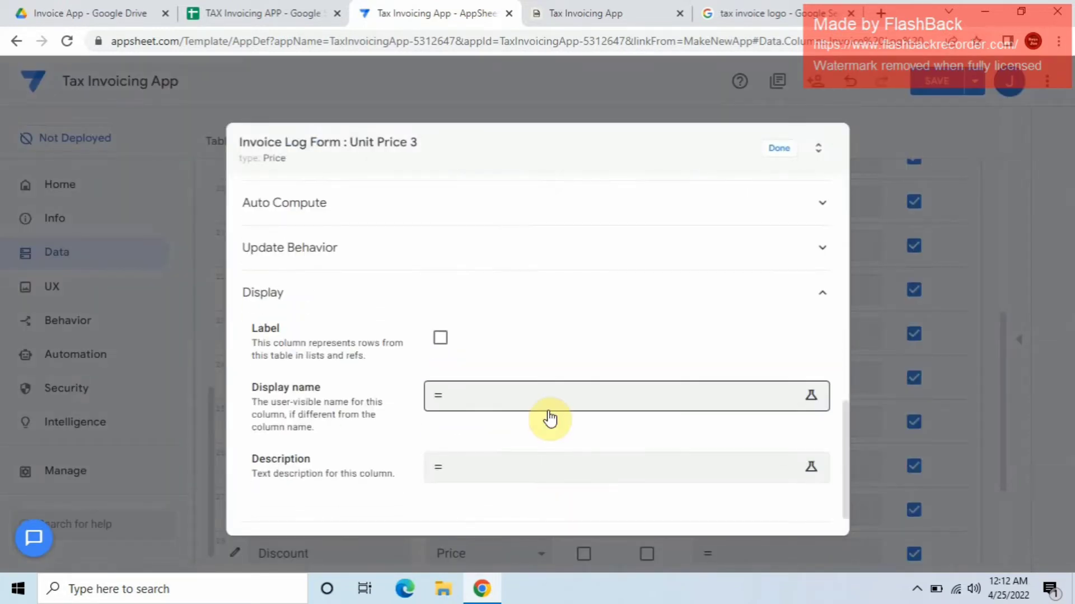
left_click(777, 148)
Step: Save the app in the AppSheet editor, return to the running app's Invoice Log Form list, and sync it
left_click(638, 19)
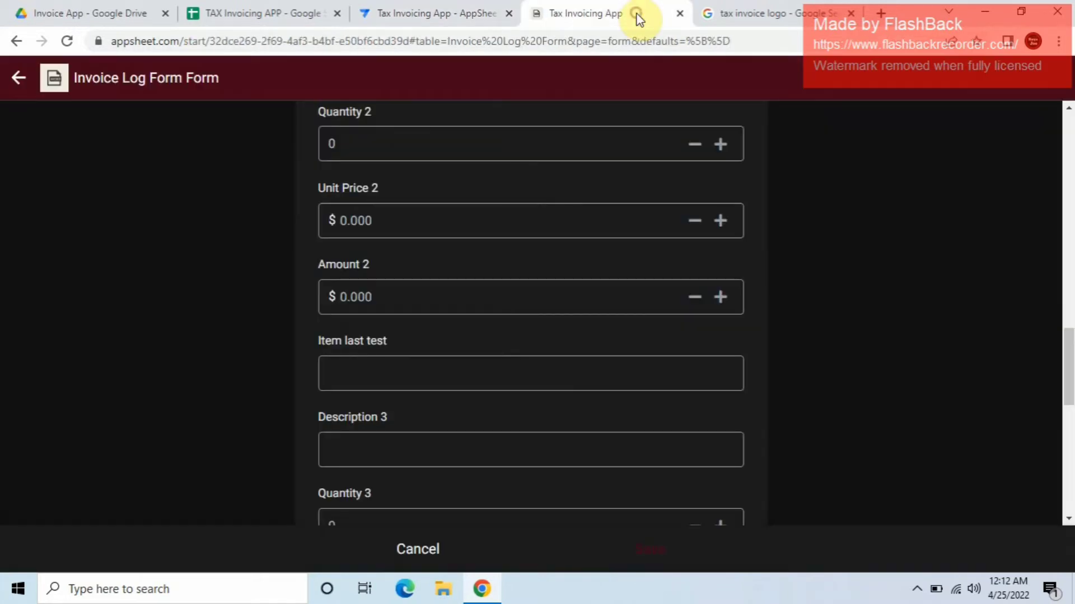
left_click(414, 8)
left_click(939, 83)
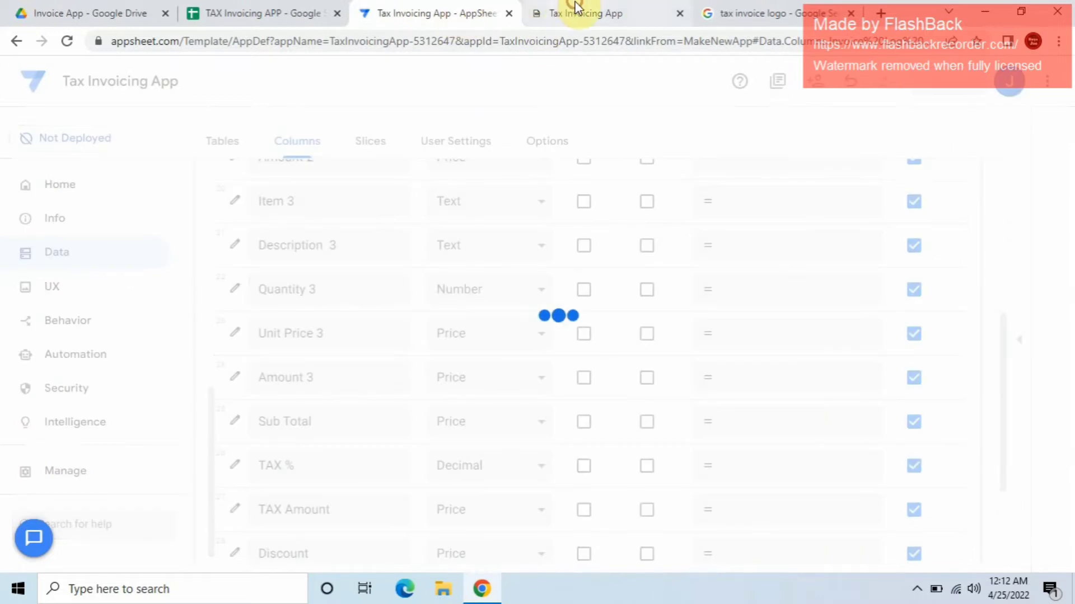
left_click(577, 8)
left_click(19, 84)
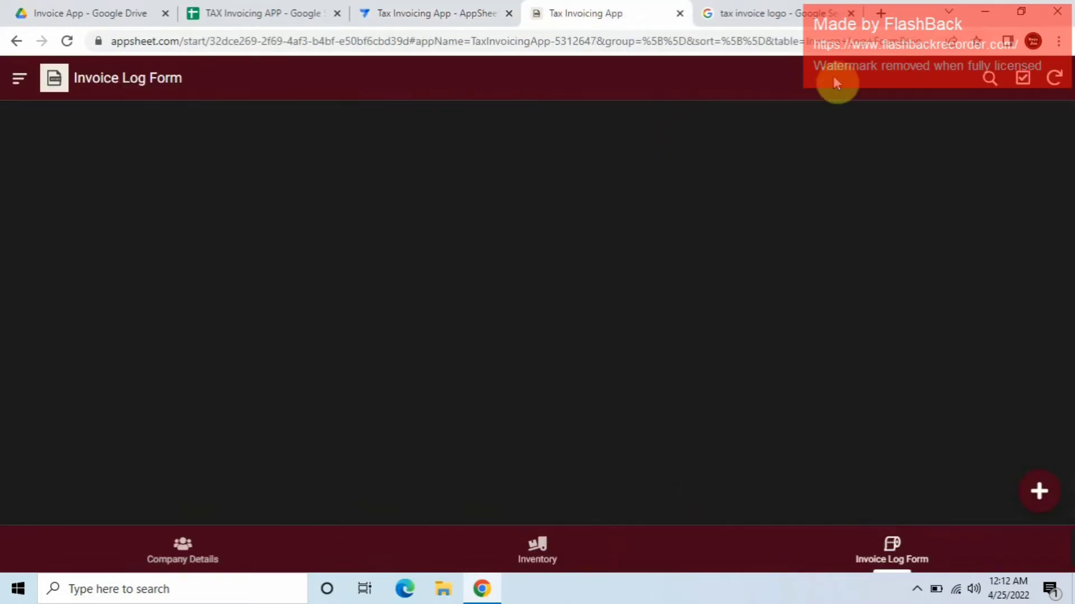
left_click(1055, 79)
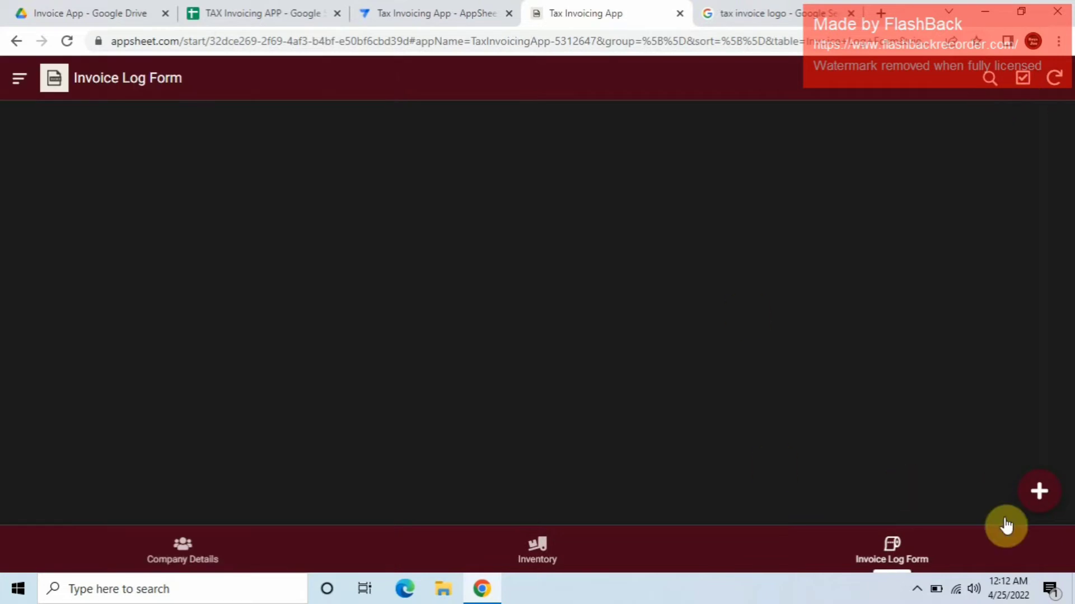
Step: Start a new Invoice Log Form entry for the third listed customer and check the looked-up company and contact details
left_click(1037, 490)
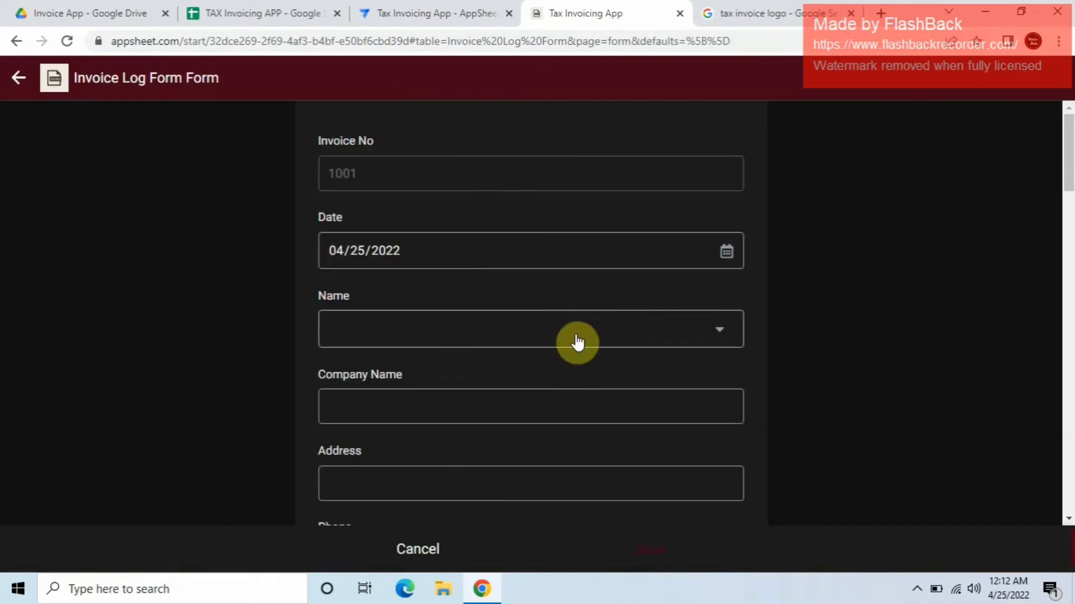
left_click(571, 336)
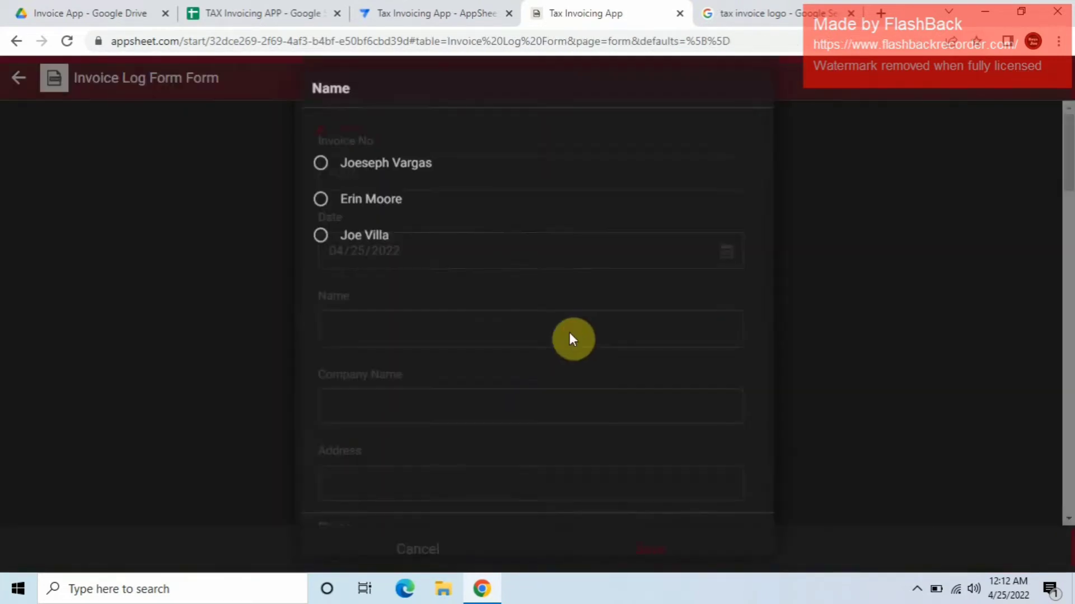
left_click(382, 238)
scroll(473, 300, "down", 4)
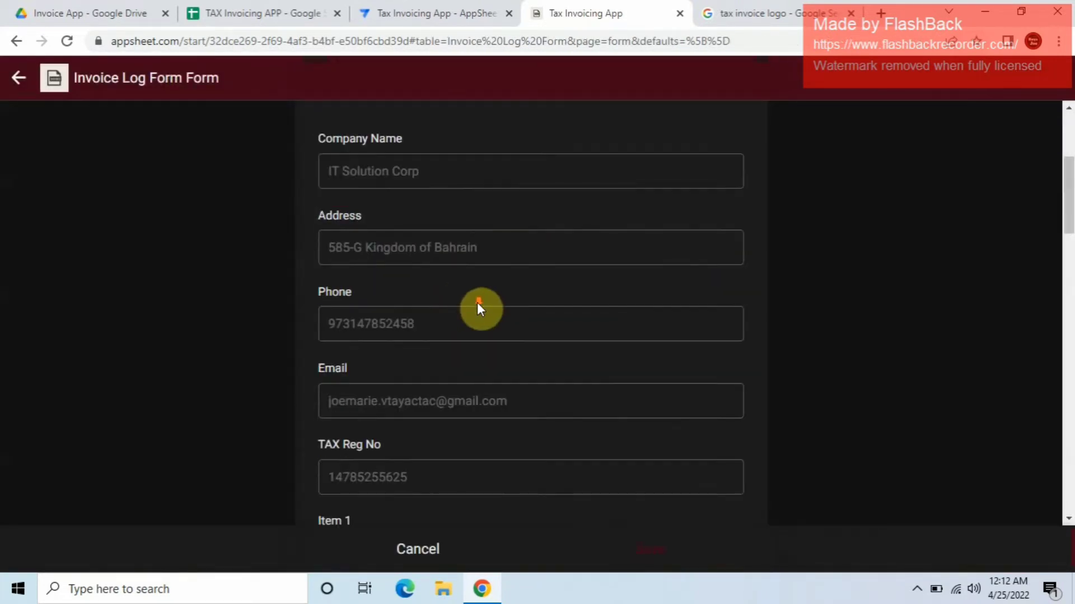
Step: Check the Item 1, Description 1, Quantity 1, Unit Price 1 and Amount 1 fields in the new Invoice Log Form entry
scroll(477, 302, "down", 4)
left_click(376, 320)
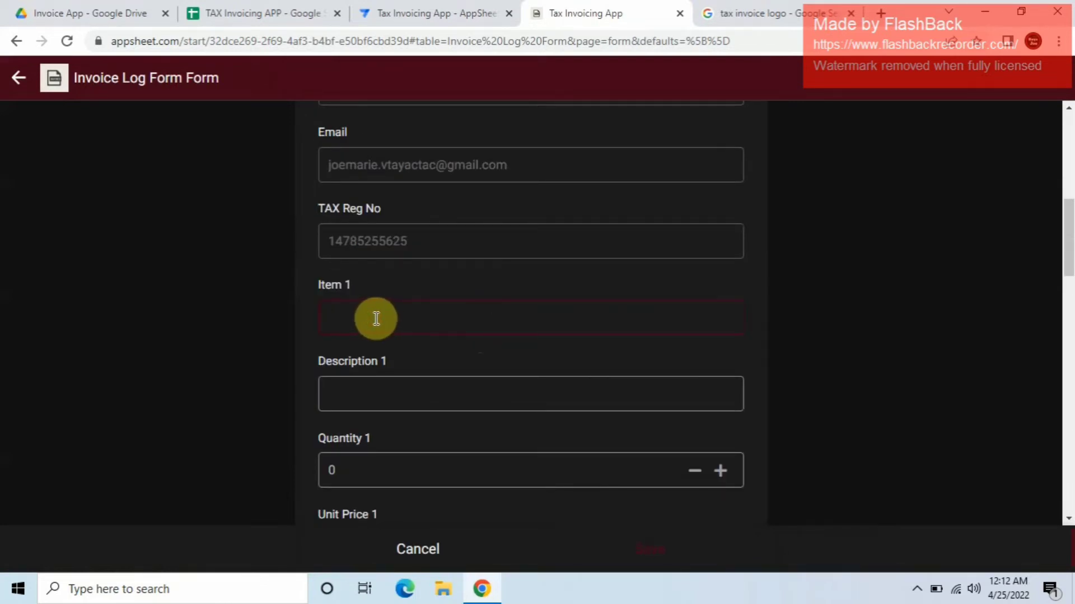
scroll(755, 307, "down", 3)
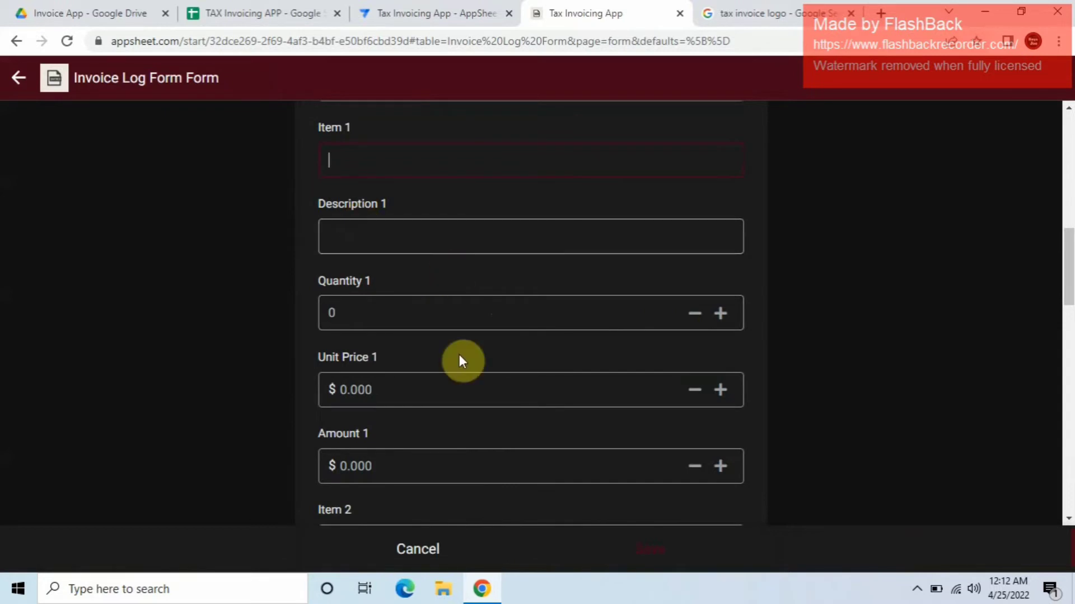
left_click(352, 235)
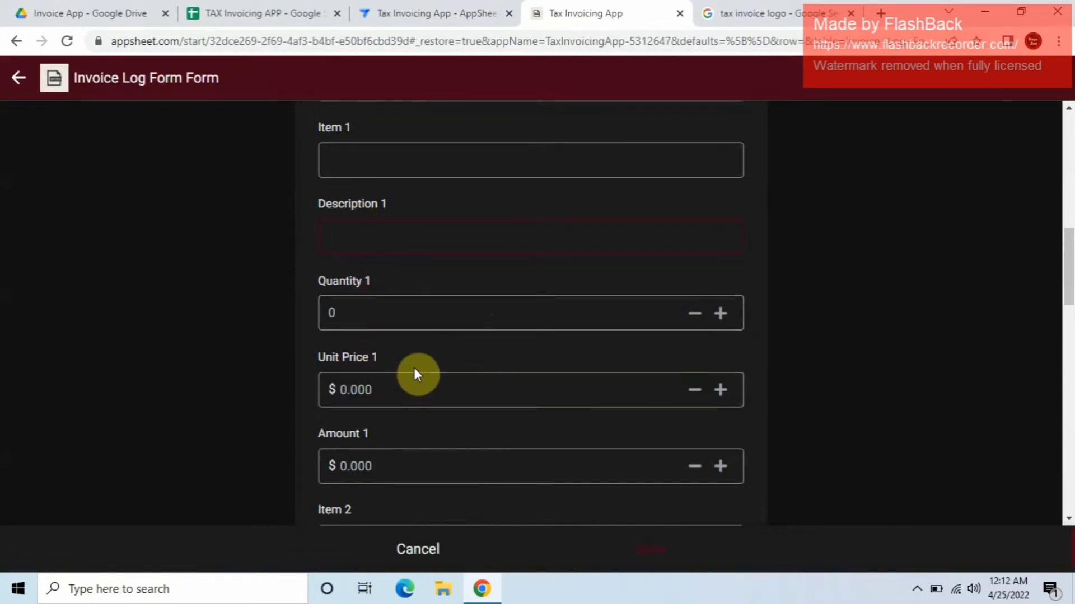
scroll(419, 372, "down", 3)
scroll(420, 371, "up", 6)
Step: Switch to the AppSheet editor and change the Invoice Log Form's Item 1 column type to Ref
left_click(379, 8)
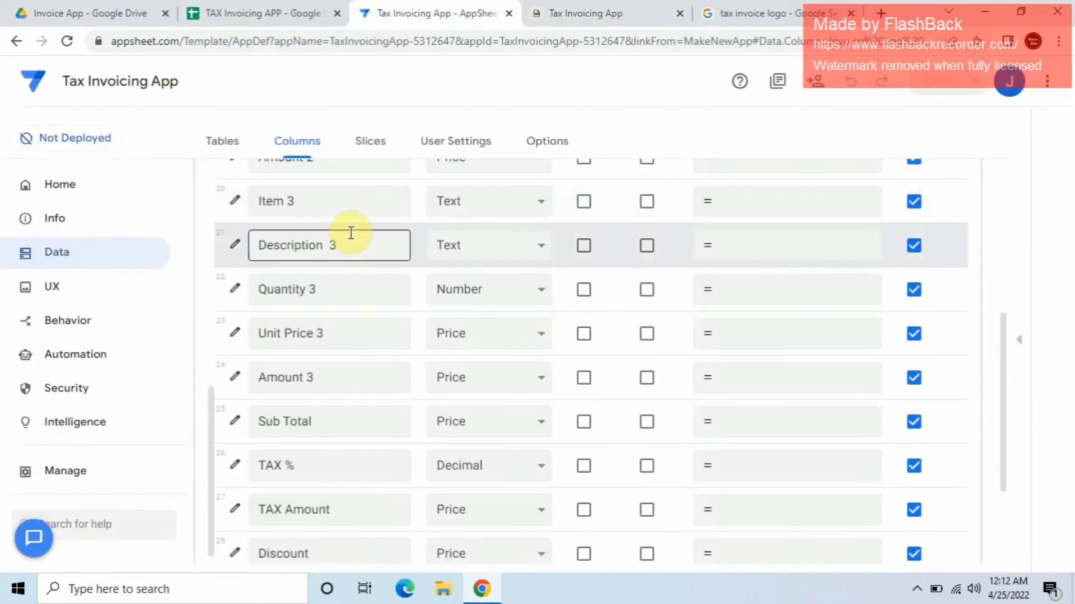
scroll(391, 293, "up", 3)
scroll(322, 274, "up", 5)
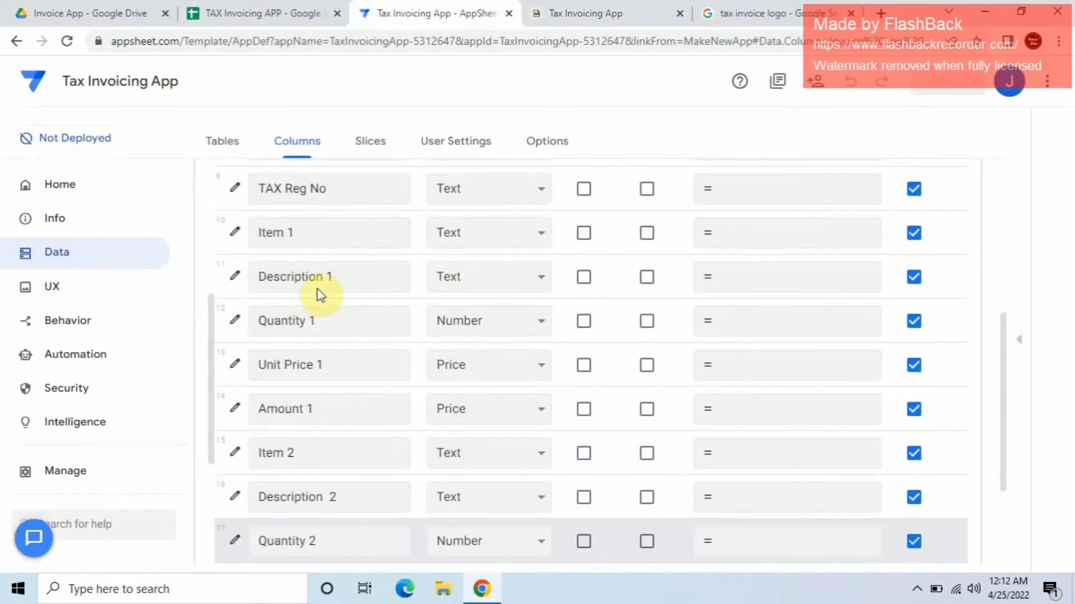
scroll(317, 279, "up", 5)
scroll(318, 361, "down", 1)
scroll(315, 363, "down", 2)
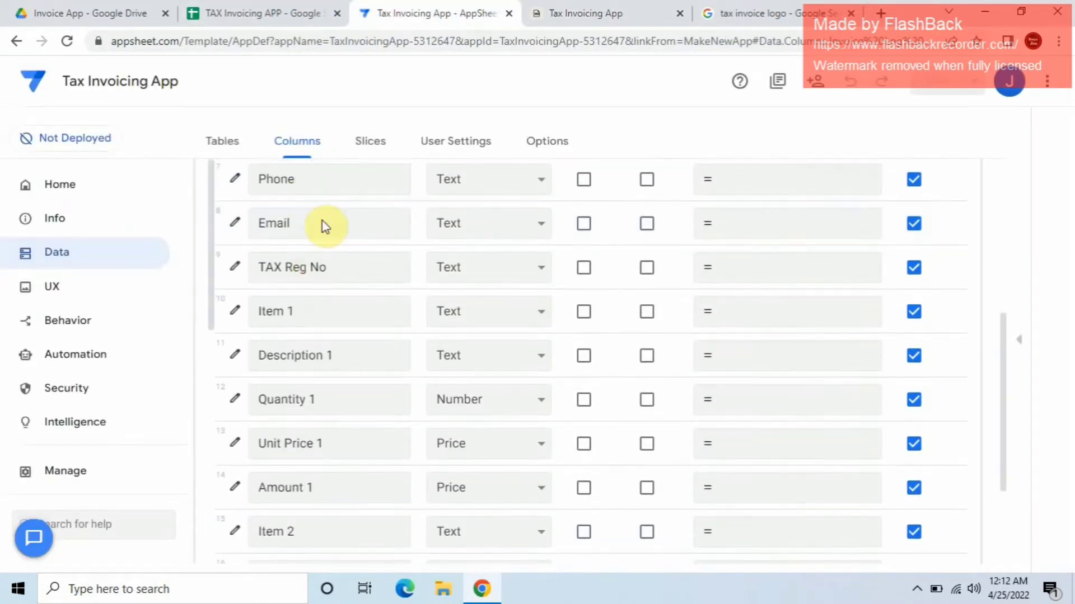
scroll(329, 298, "down", 2)
scroll(319, 288, "up", 5)
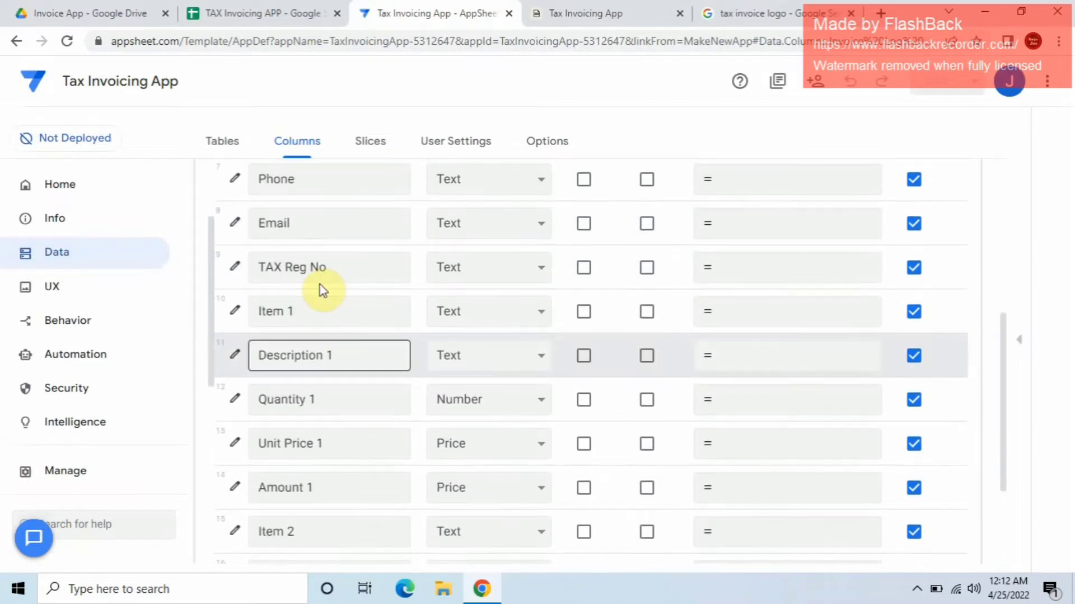
scroll(336, 300, "up", 1)
scroll(371, 391, "down", 2)
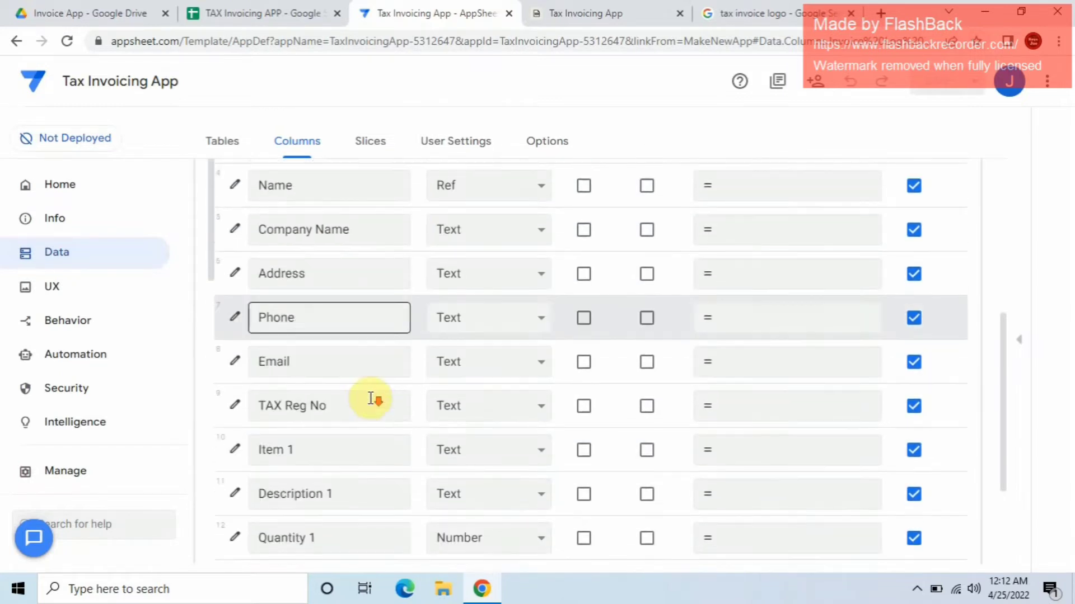
left_click(292, 457)
scroll(369, 457, "down", 2)
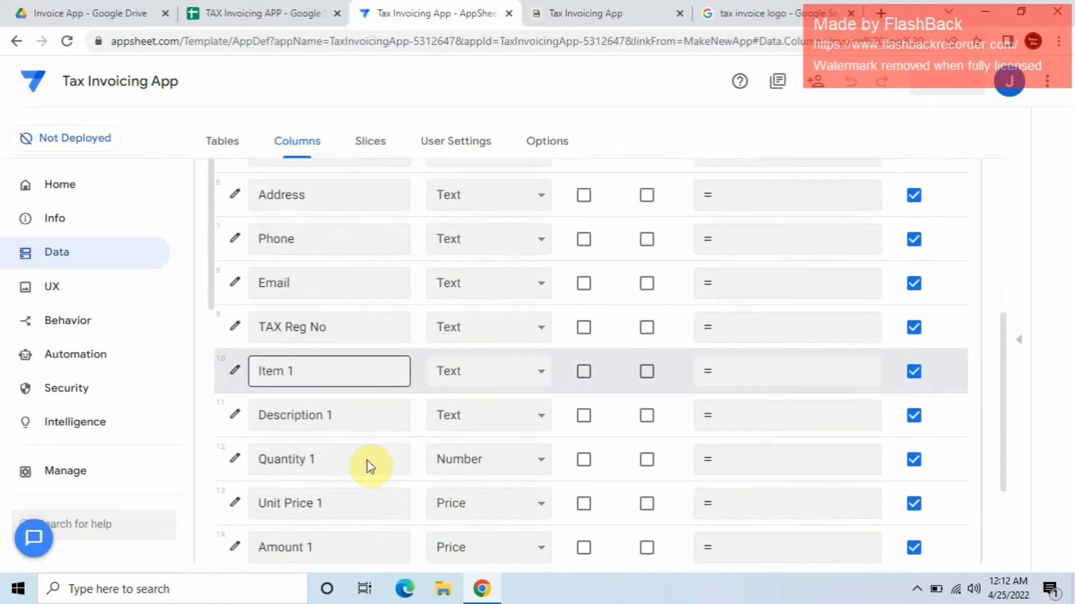
left_click(529, 368)
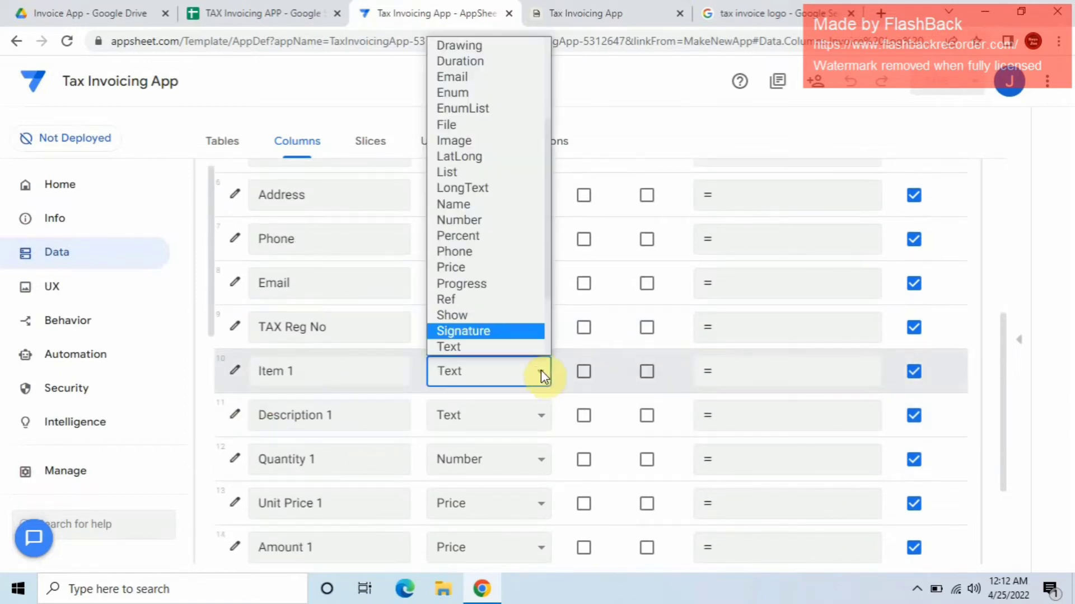
left_click(489, 300)
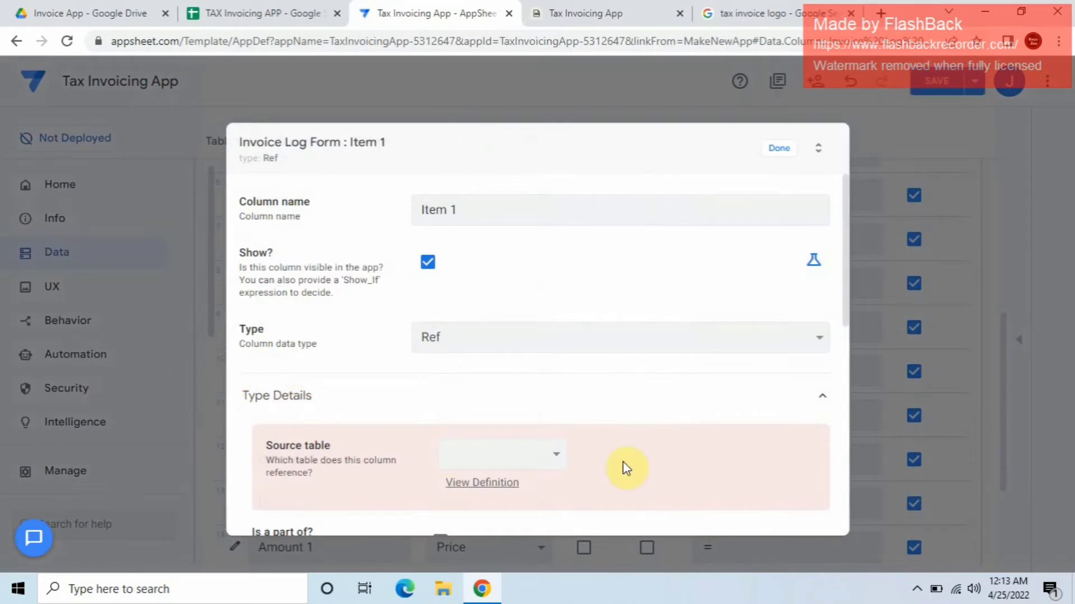
Step: Set the Item 1 column's source table to Inventory and finish editing the column
left_click(545, 456)
left_click(531, 518)
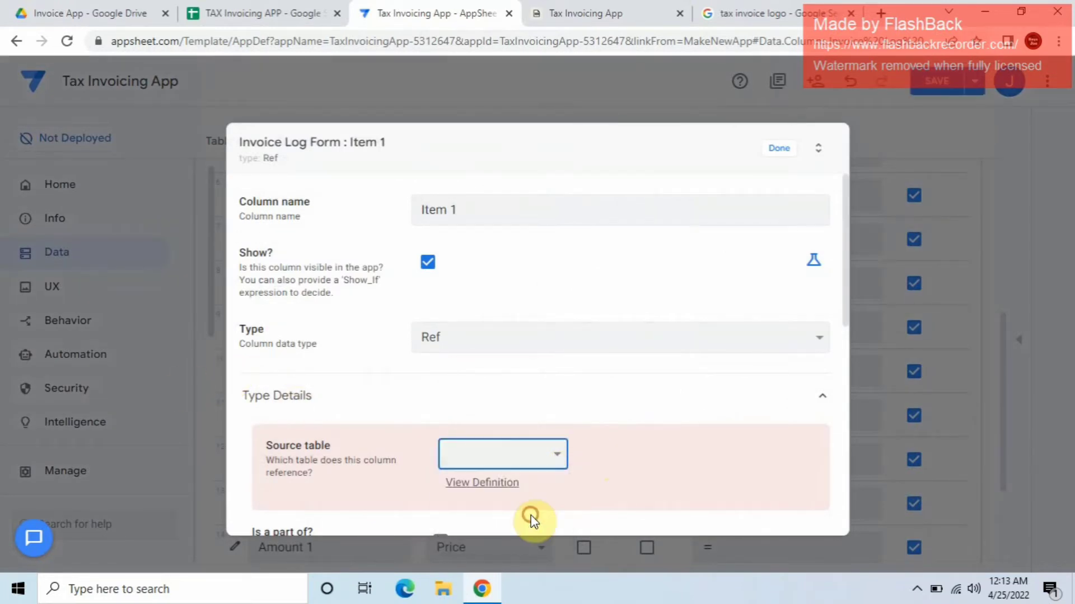
left_click(782, 158)
Step: Check the Inventory table's column definitions and return to the second line item's columns in the Invoice Log Form table
scroll(647, 307, "up", 3)
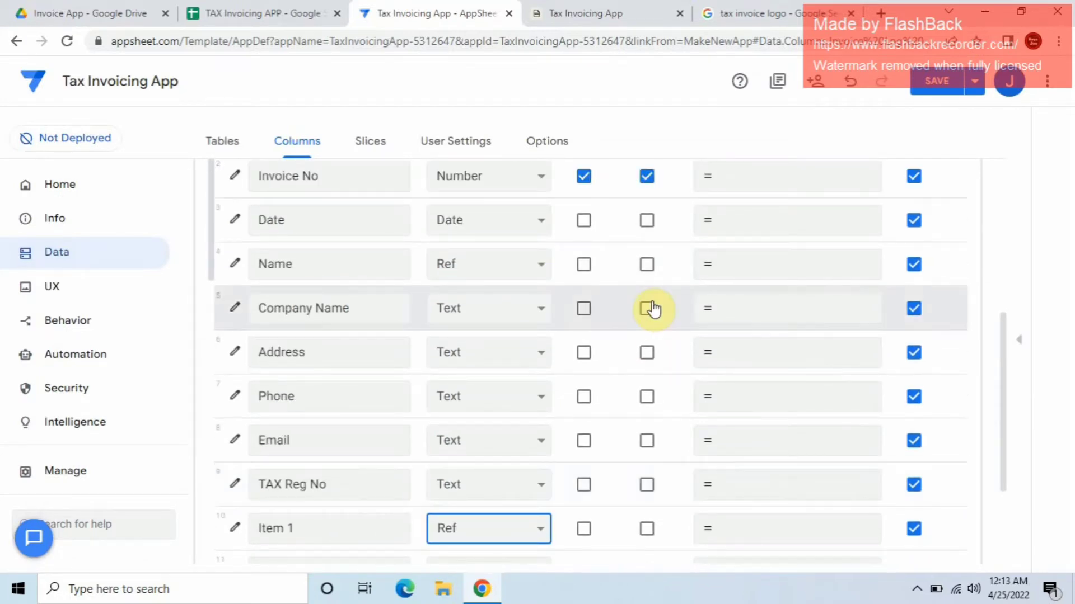
scroll(652, 308, "up", 5)
left_click(652, 280)
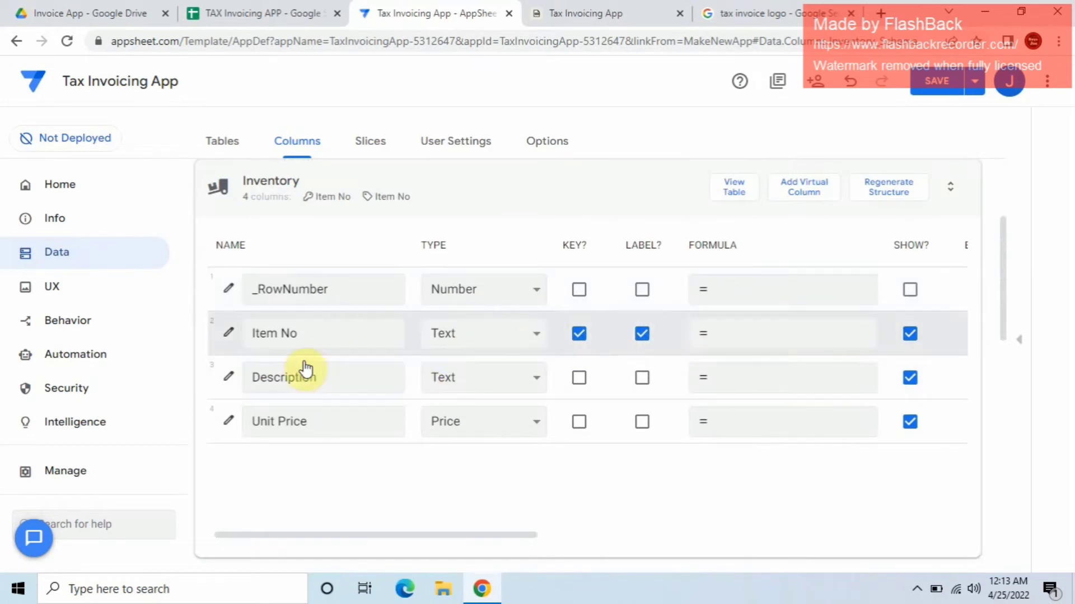
left_click(546, 190)
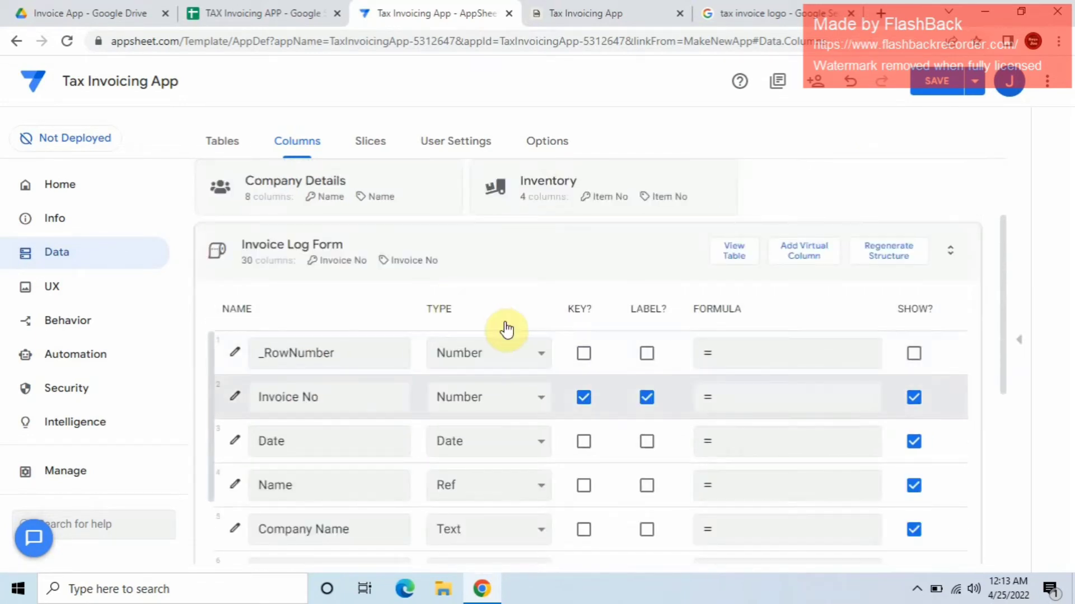
scroll(600, 388, "down", 2)
scroll(507, 472, "down", 4)
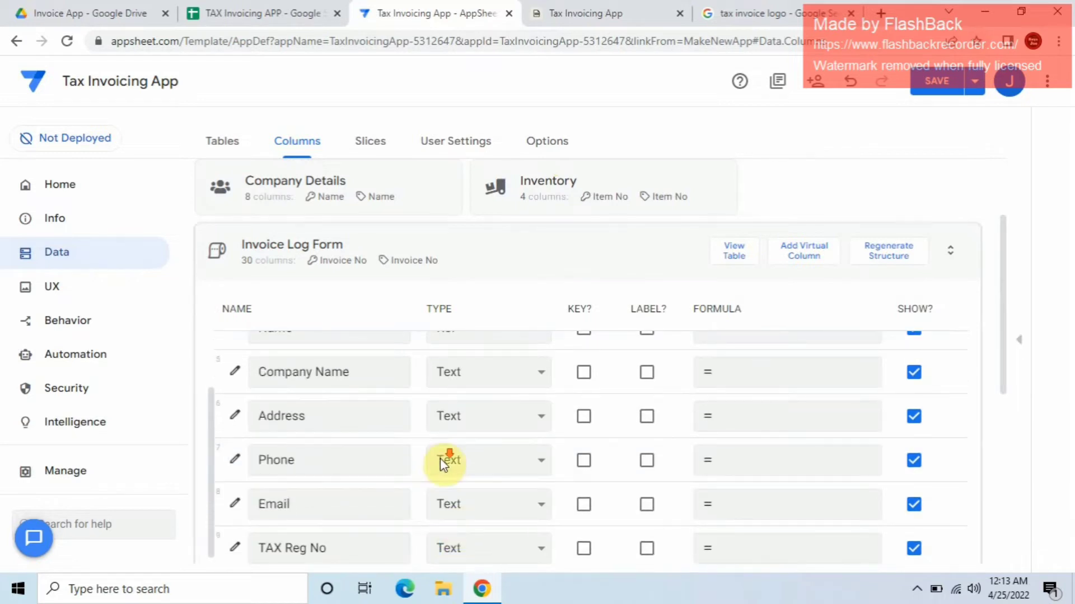
left_click(452, 477)
scroll(451, 475, "down", 2)
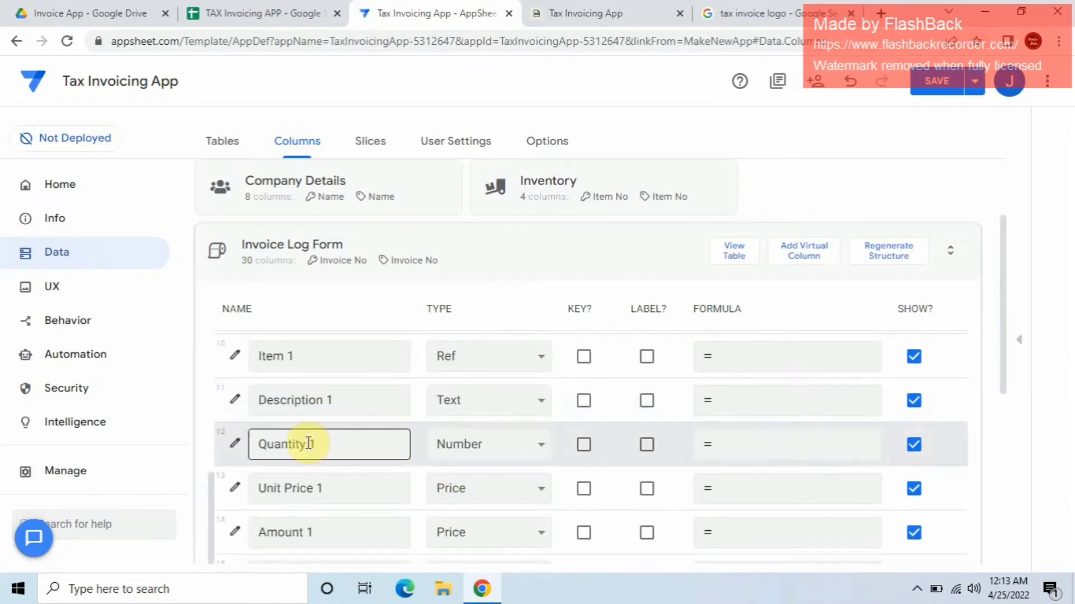
scroll(313, 442, "up", 2)
scroll(330, 459, "down", 3)
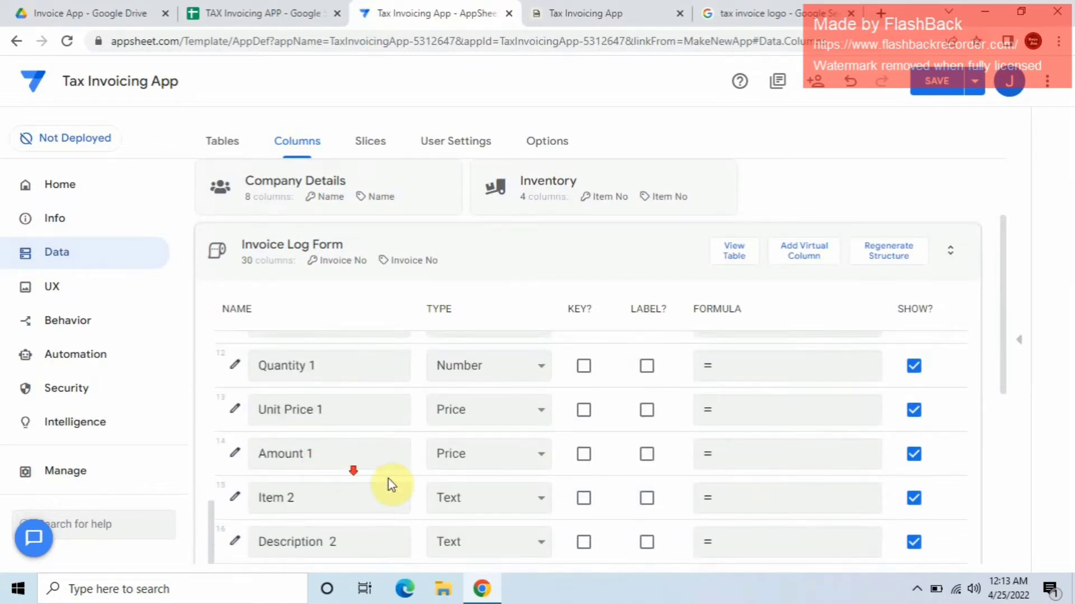
scroll(392, 483, "down", 1)
left_click(542, 469)
key("r")
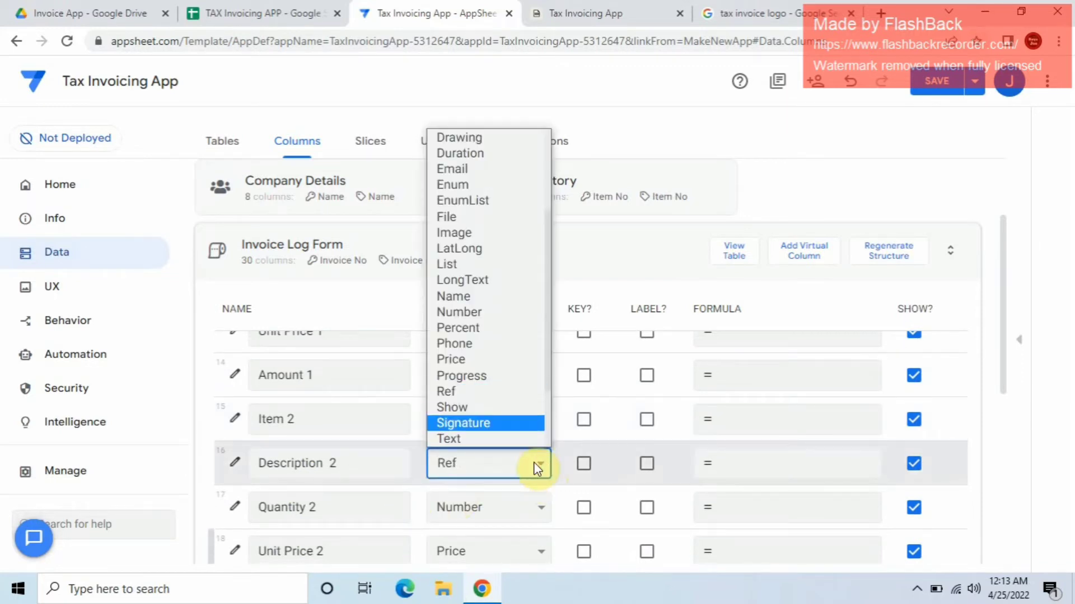
left_click(480, 391)
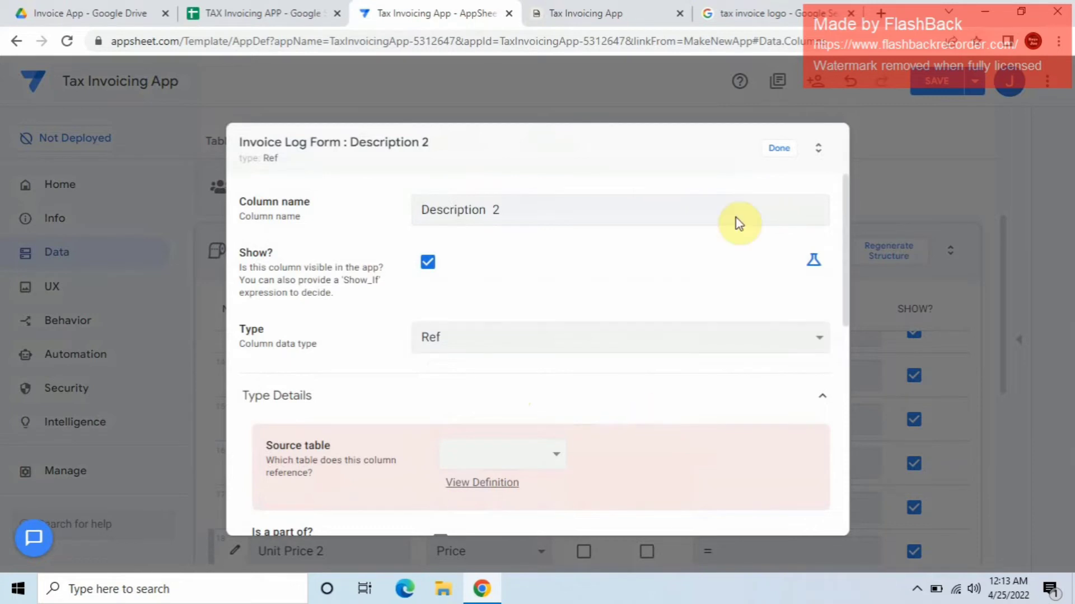
left_click(591, 342)
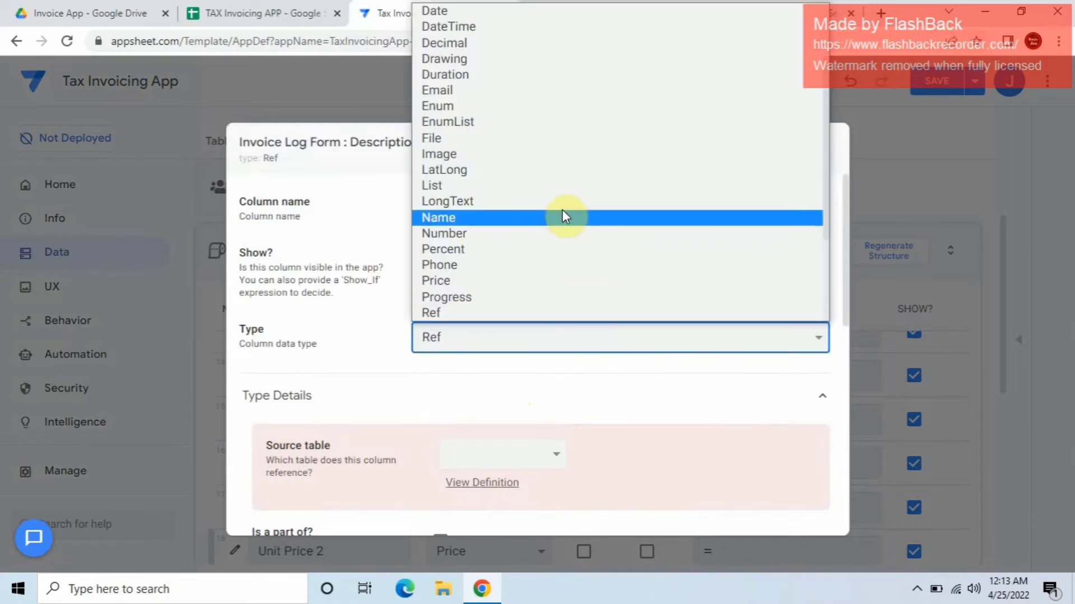
key("t")
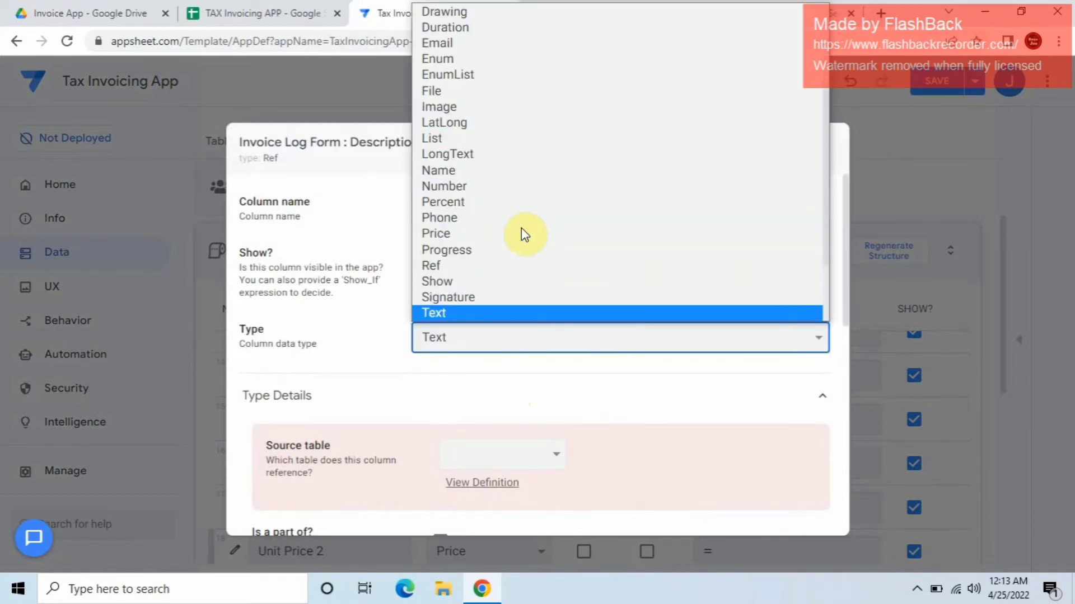
left_click(491, 314)
left_click(776, 149)
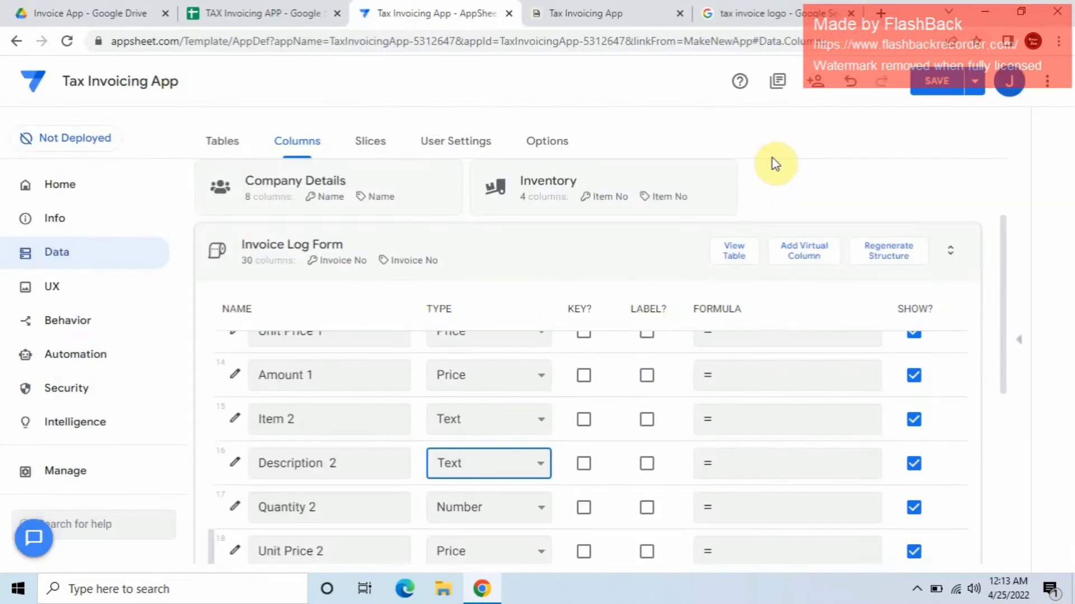
Step: Change the Item 2 column's type to Ref with Inventory as its source table and finish editing the column
left_click(527, 424)
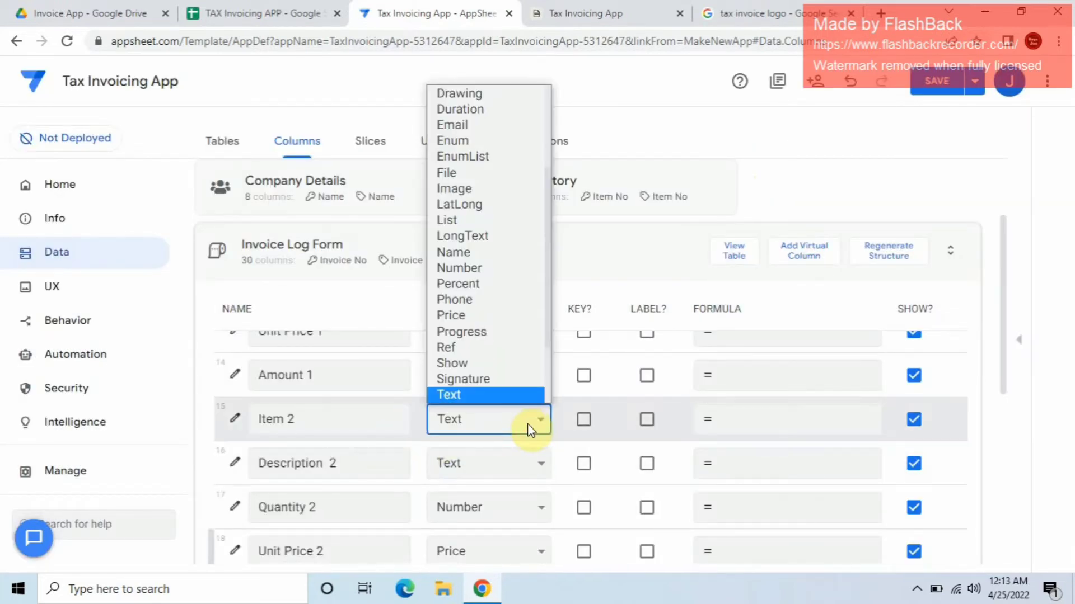
key("r")
left_click(496, 348)
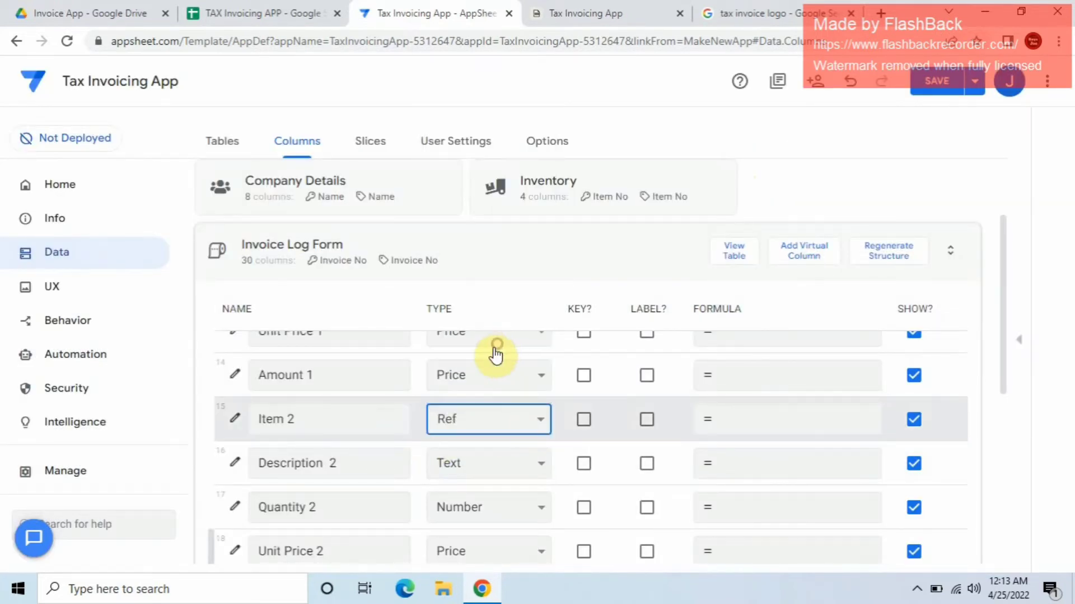
scroll(500, 365, "down", 1)
left_click(550, 379)
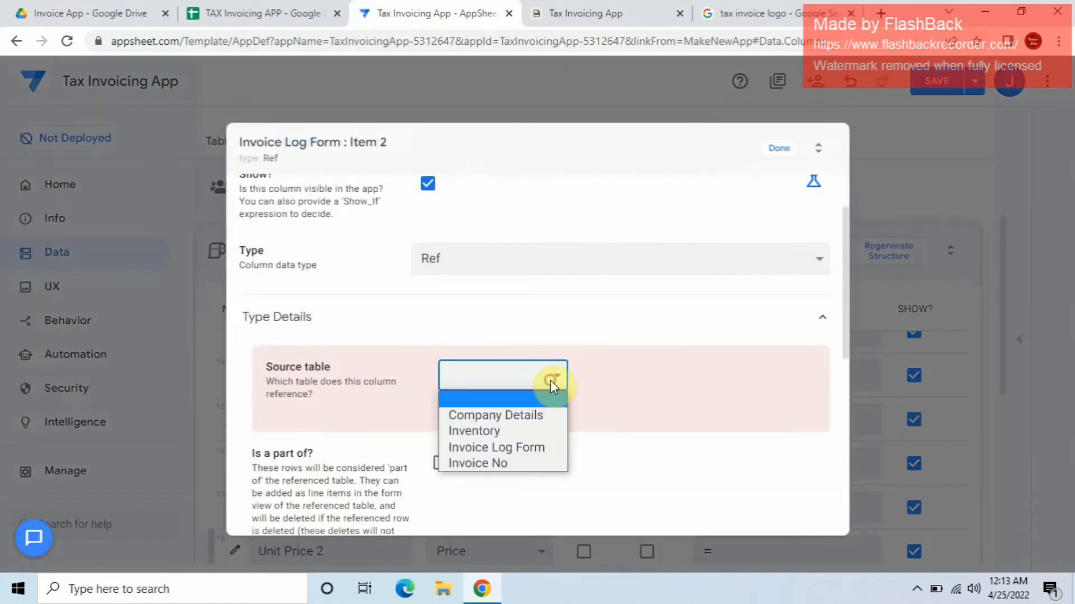
left_click(518, 433)
left_click(784, 149)
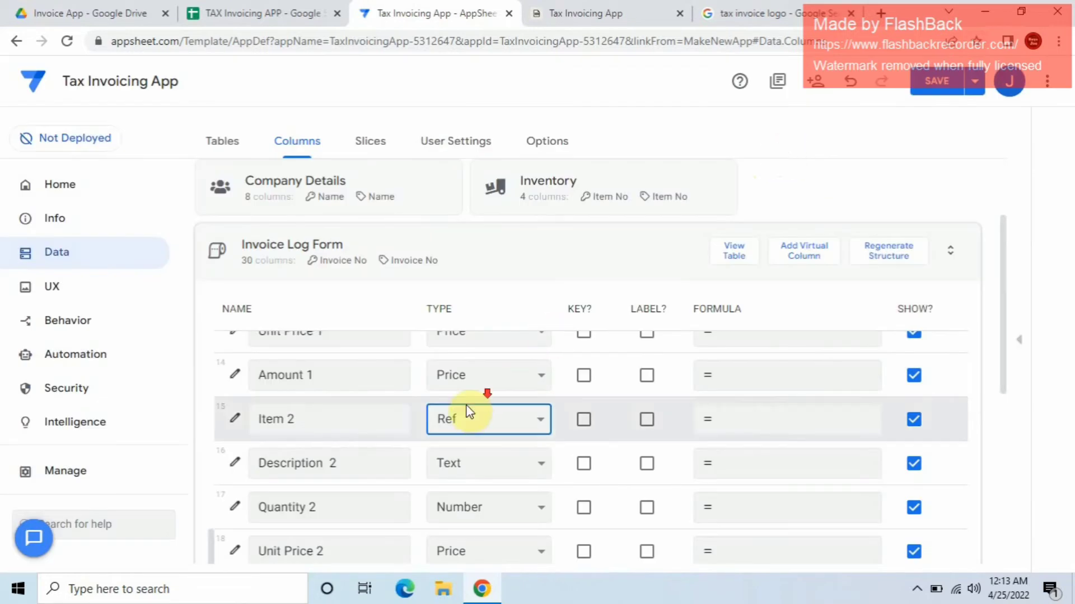
Step: Change the Item 3 column's type to Ref with Inventory as its source table and finish editing the column
scroll(436, 425, "down", 3)
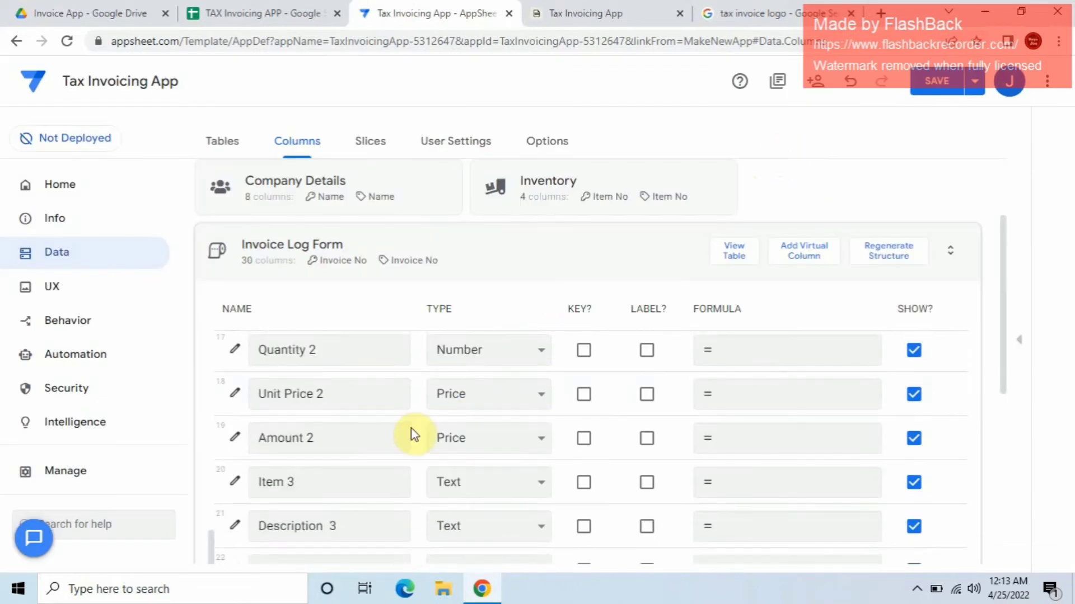
left_click(496, 485)
key("r")
left_click(457, 412)
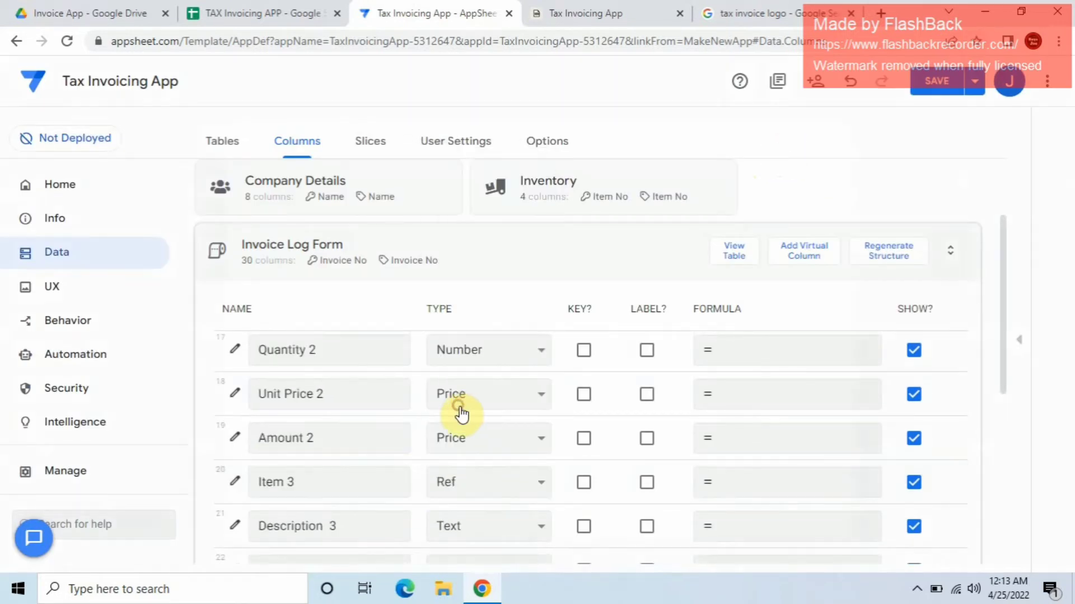
left_click(551, 457)
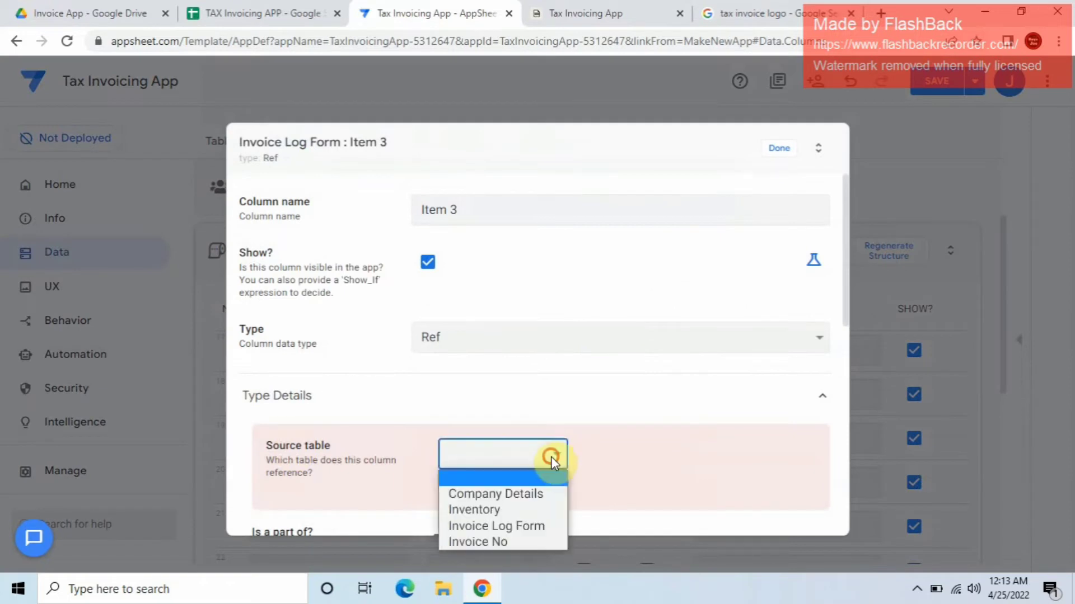
left_click(529, 510)
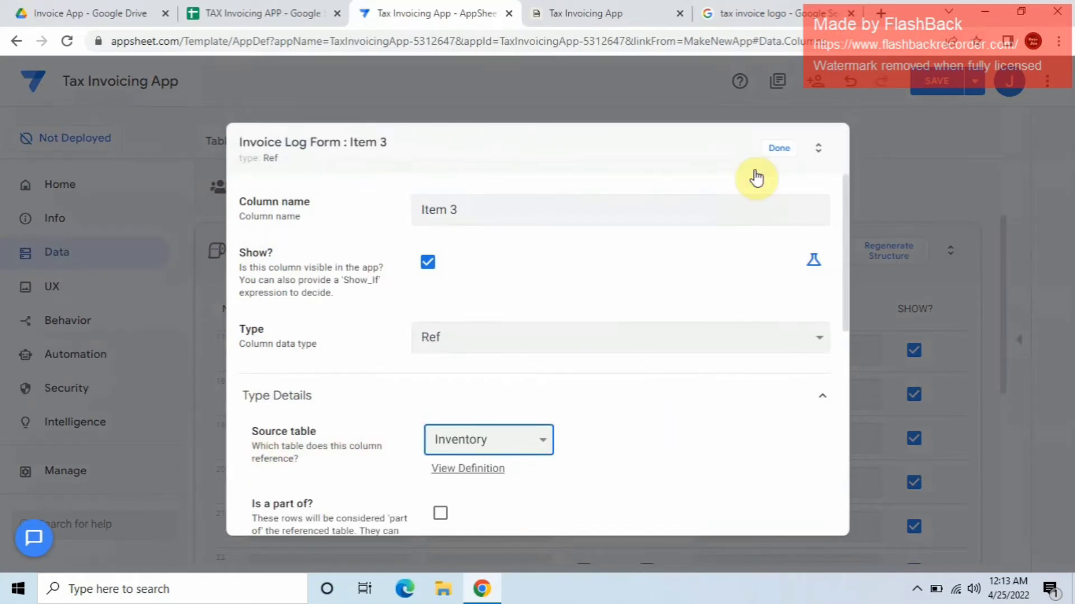
left_click(779, 148)
scroll(390, 439, "up", 6)
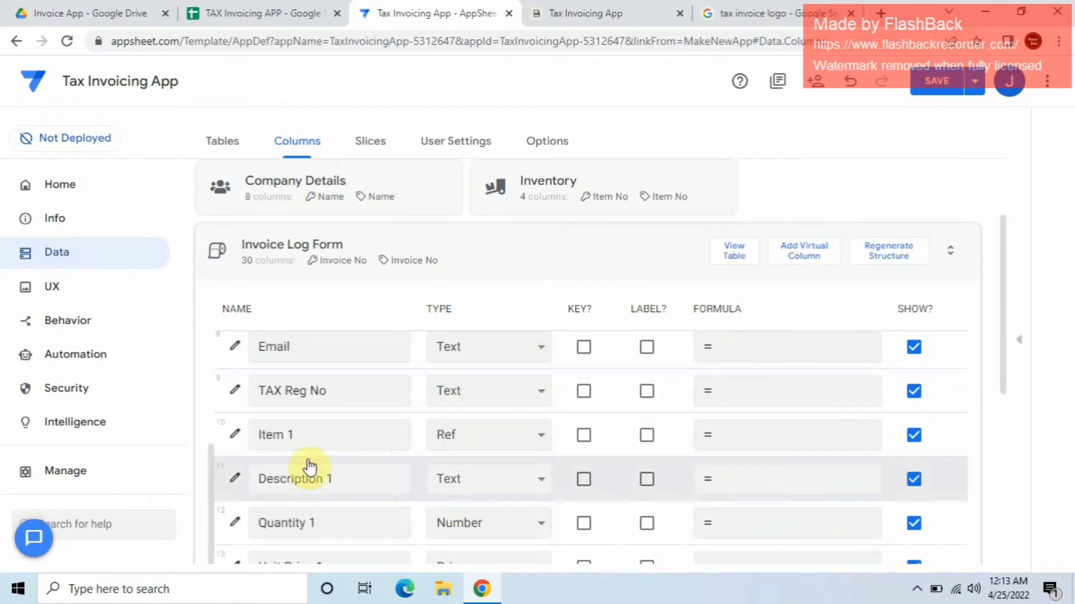
left_click(361, 399)
scroll(348, 384, "up", 1)
scroll(349, 384, "up", 5)
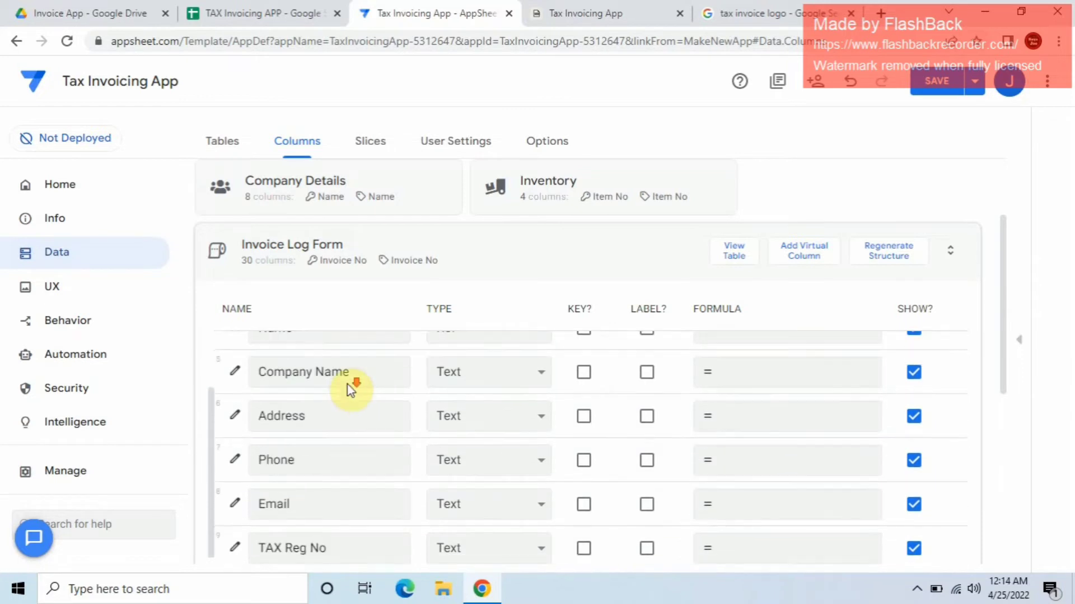
scroll(354, 412, "up", 1)
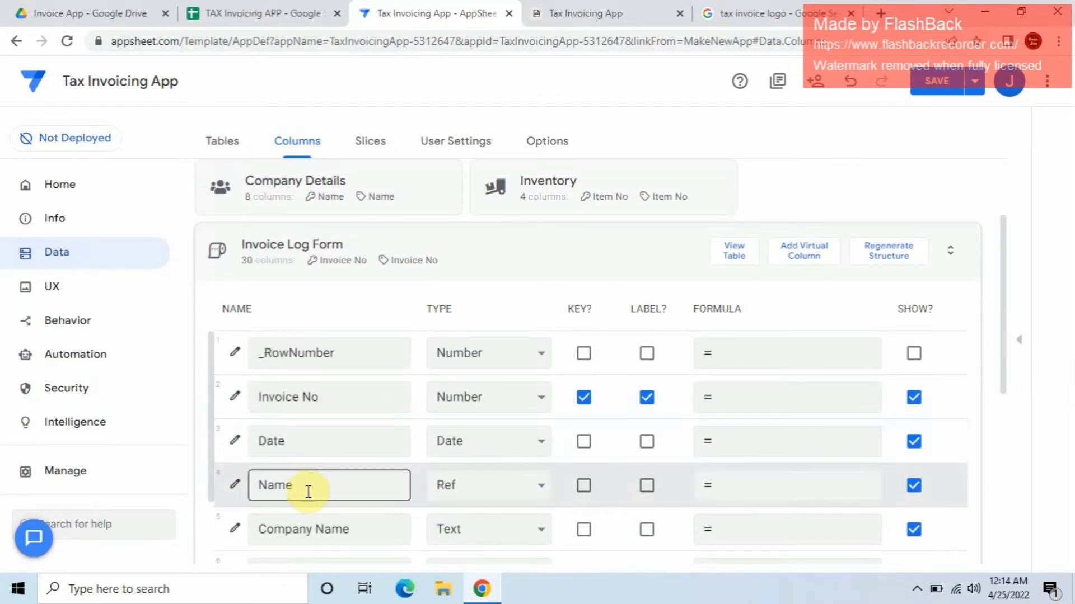
scroll(309, 509, "down", 4)
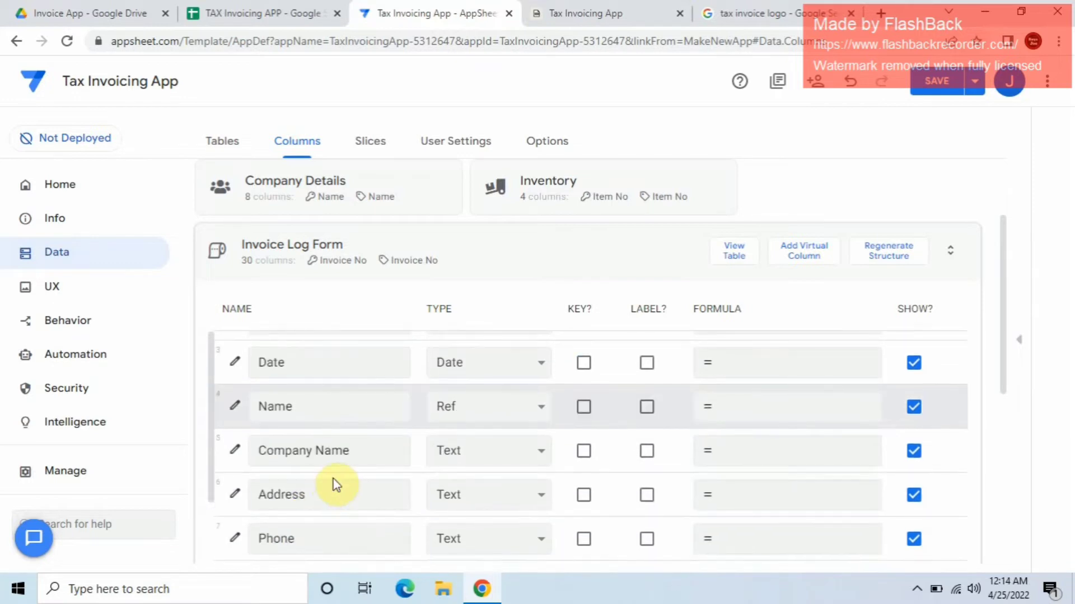
Step: Set the Description 1 column's initial value to Any(Select(Inventory[Description],[_Thisrow].[Description 1]=[Description])) and finish editing the column
scroll(415, 489, "down", 5)
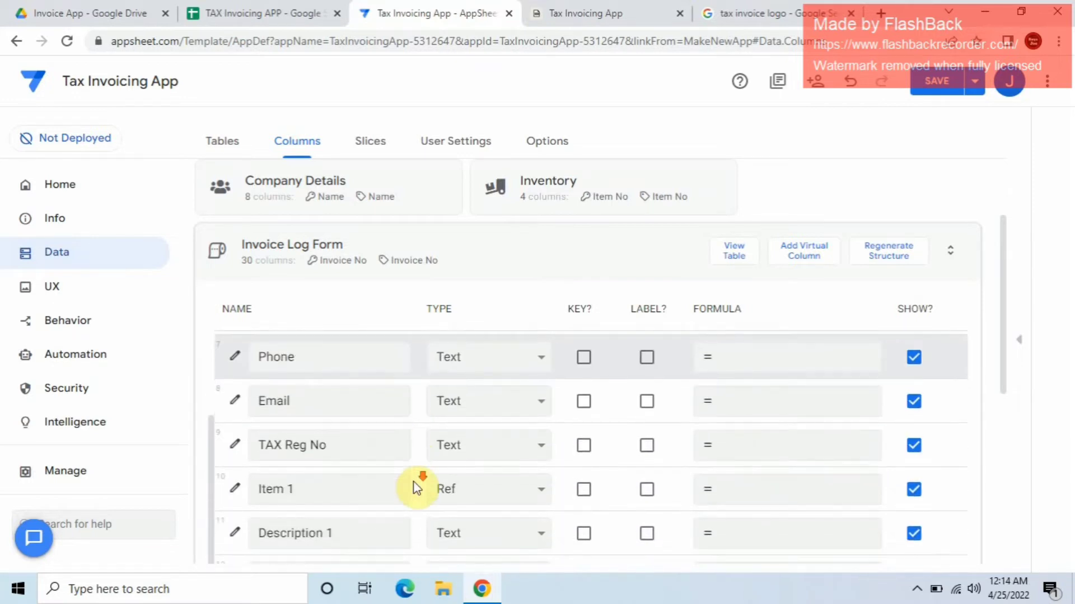
scroll(371, 401, "up", 2)
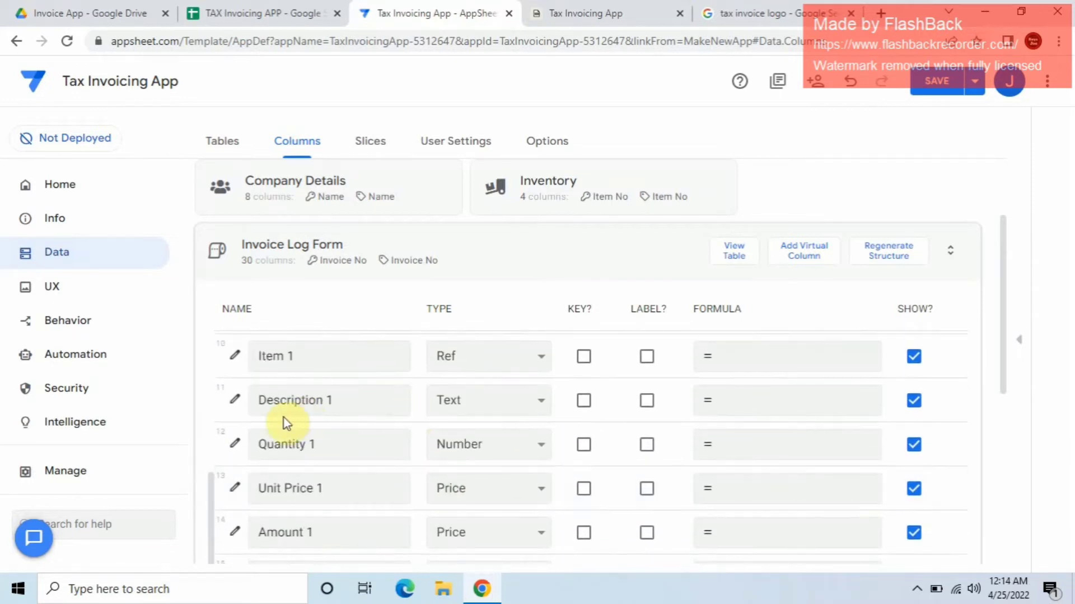
scroll(468, 442, "up", 2)
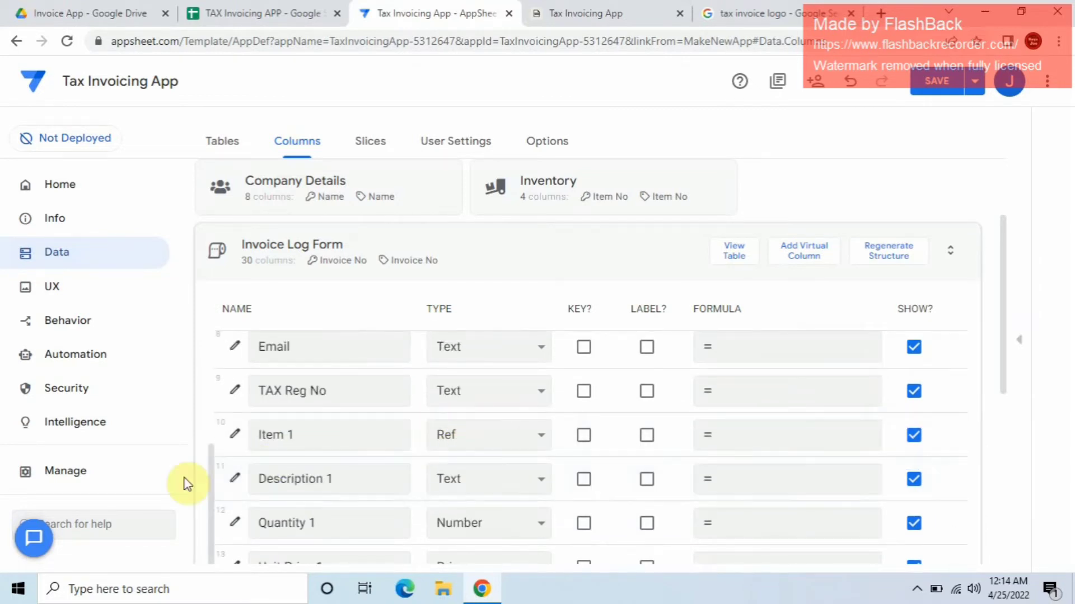
left_click(235, 479)
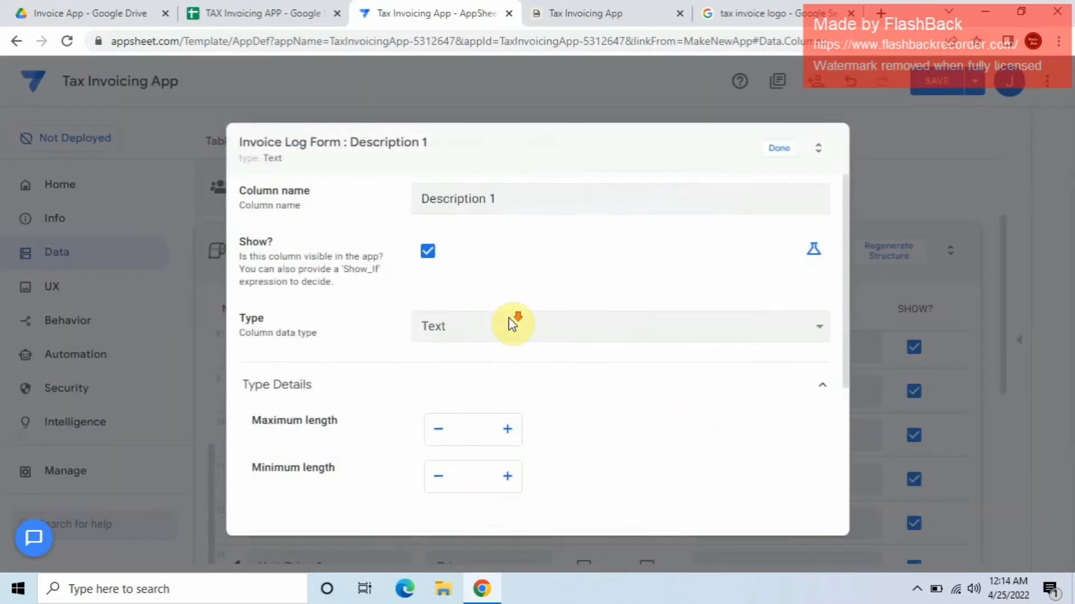
scroll(480, 364, "down", 5)
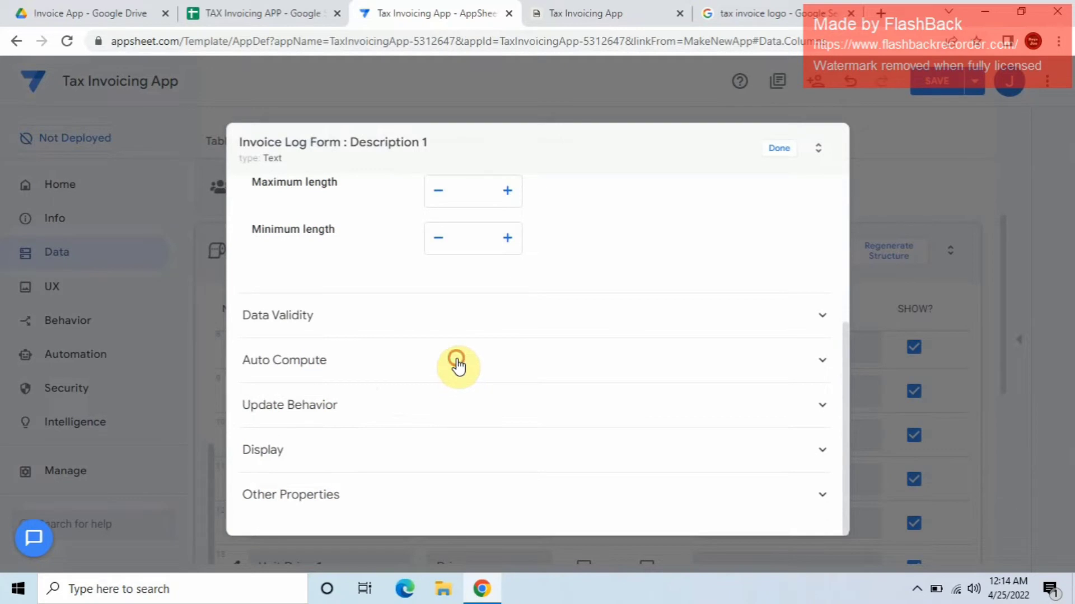
left_click(455, 361)
scroll(458, 370, "down", 2)
left_click(484, 392)
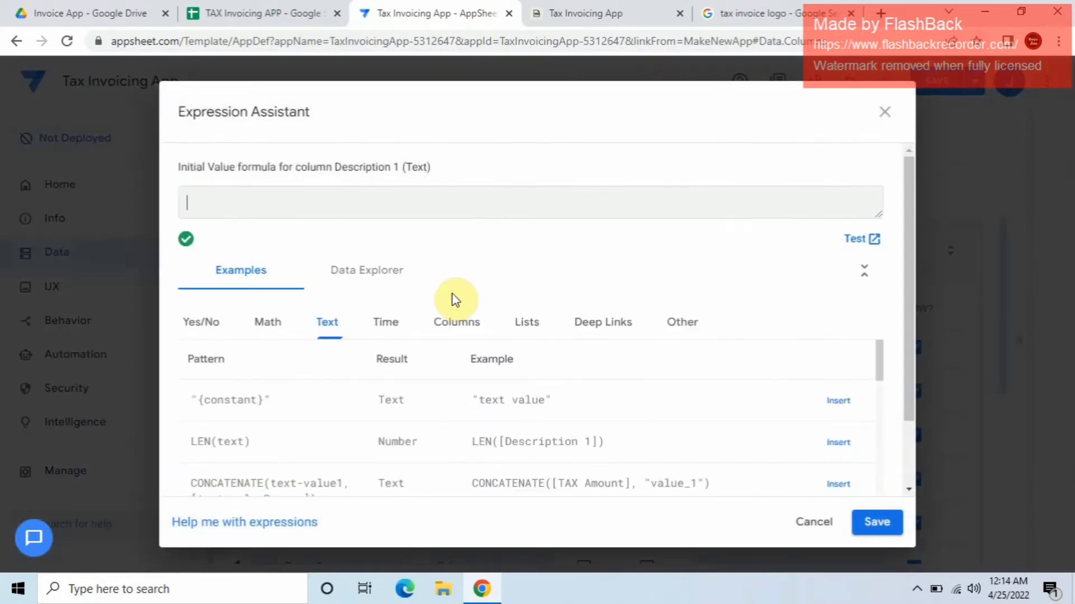
left_click_drag(305, 203, 88, 199)
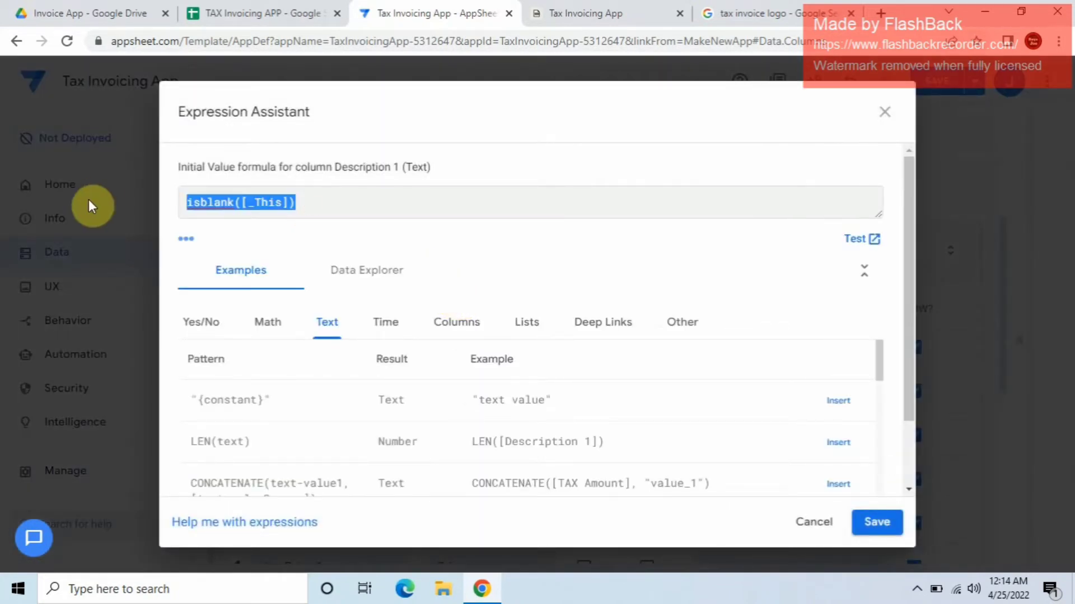
key("BackSpace")
type("Any(")
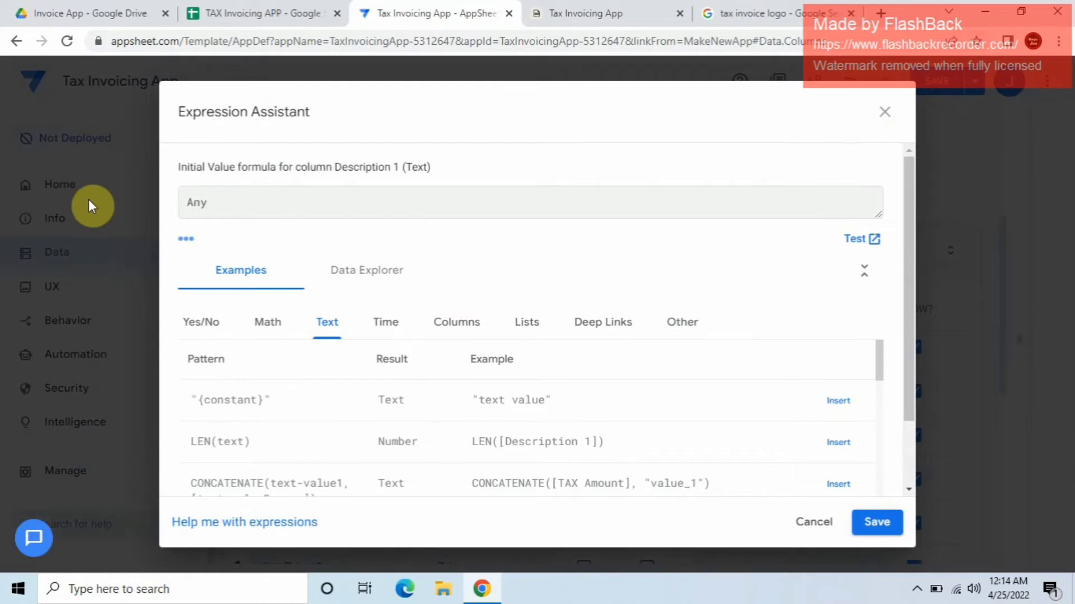
type("Select(")
left_click(281, 17)
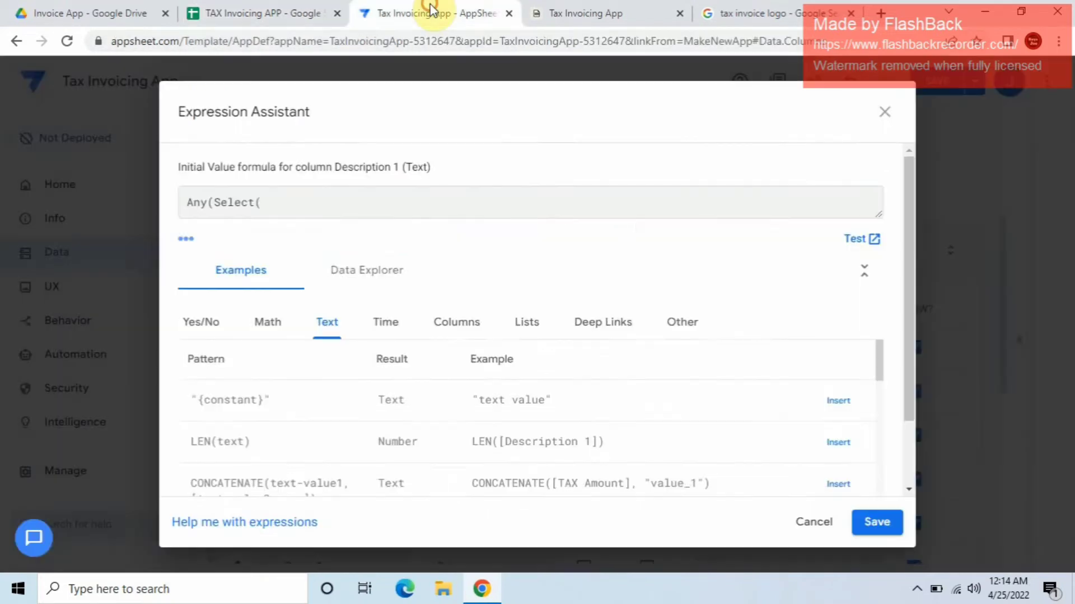
left_click(431, 14)
type("I")
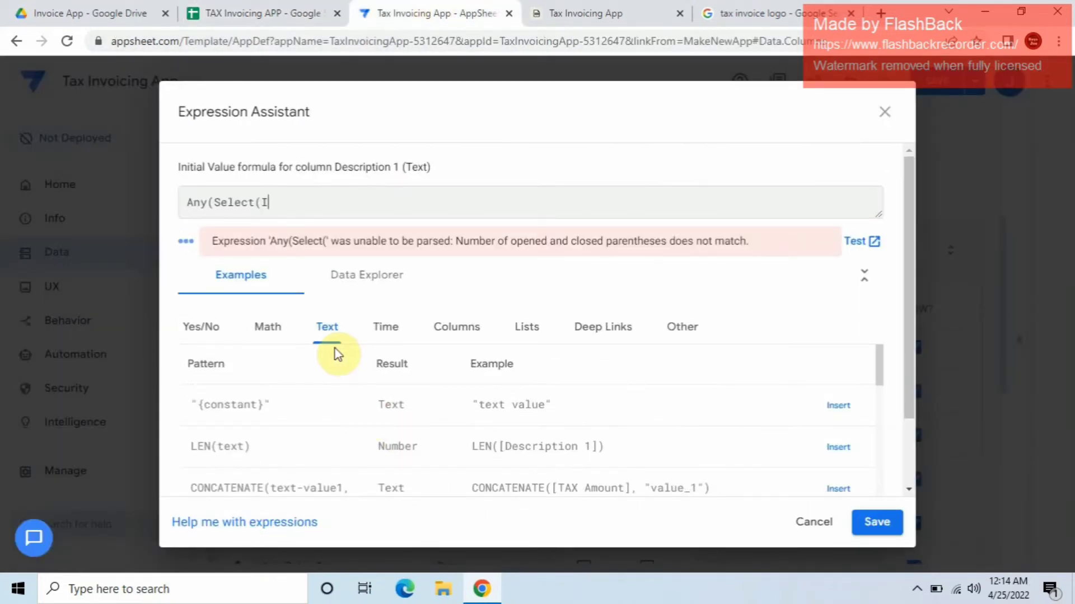
type("nventory[Description],[_Thisrow].[Description 1]=[Description")
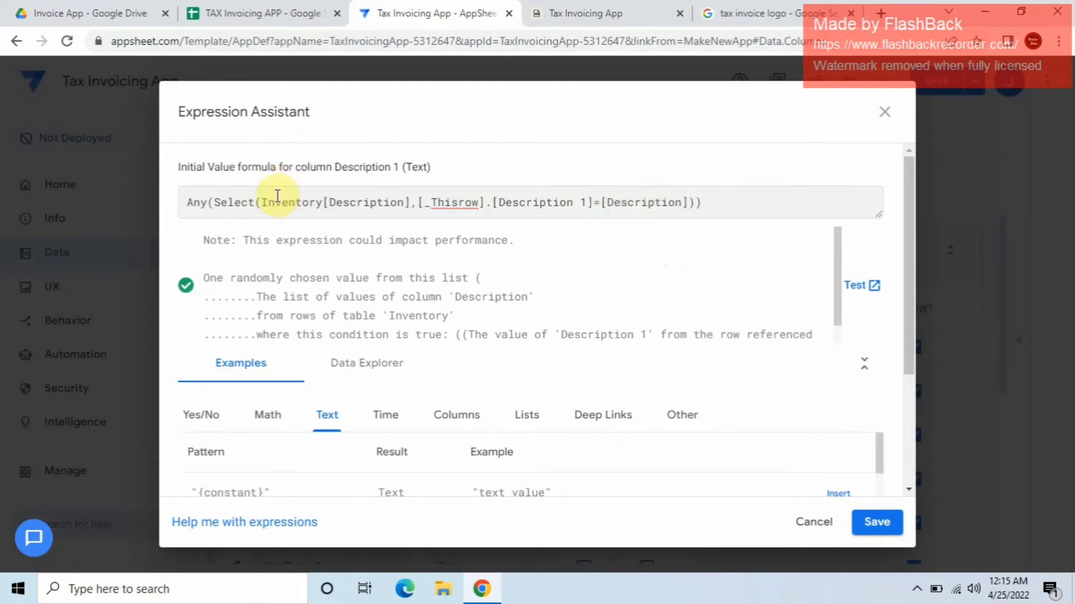
left_click(867, 521)
left_click(780, 150)
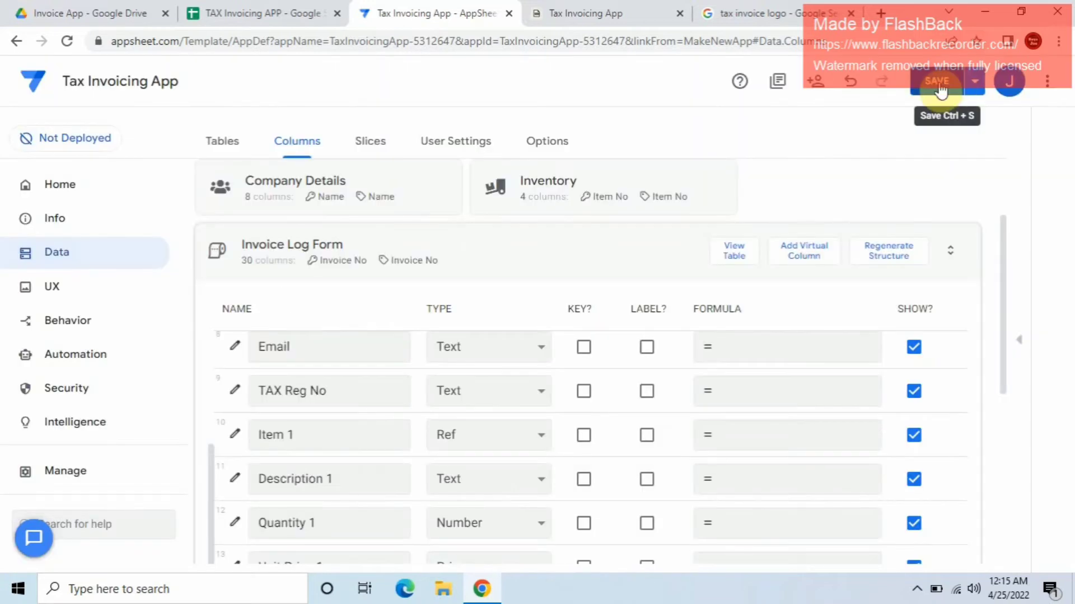
Step: Save the app's changes, then switch to the running Tax Invoicing App and sync it
left_click(938, 84)
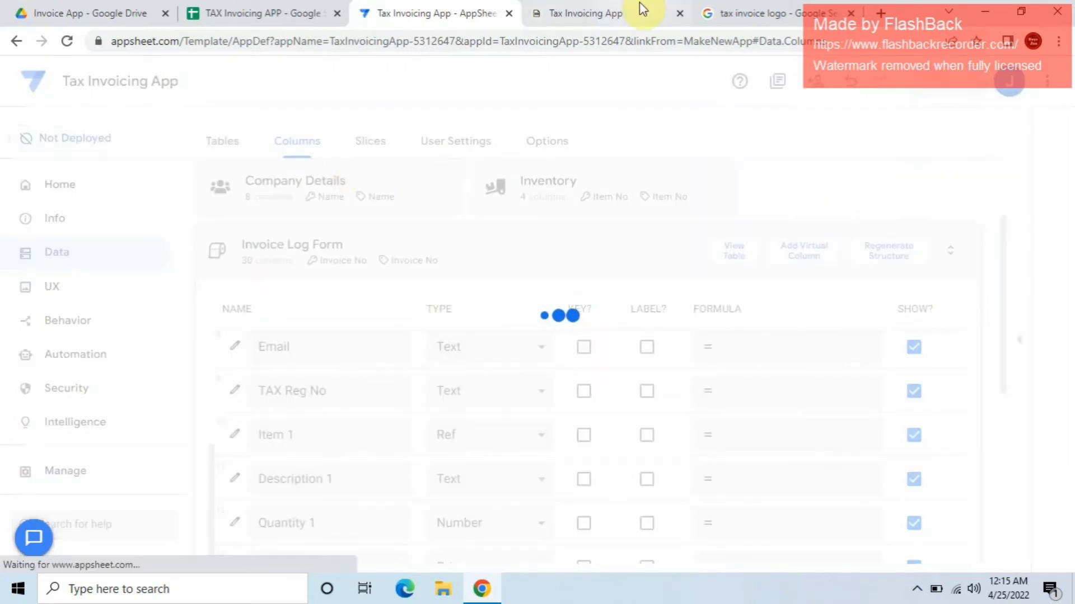
left_click(616, 11)
left_click(5, 78)
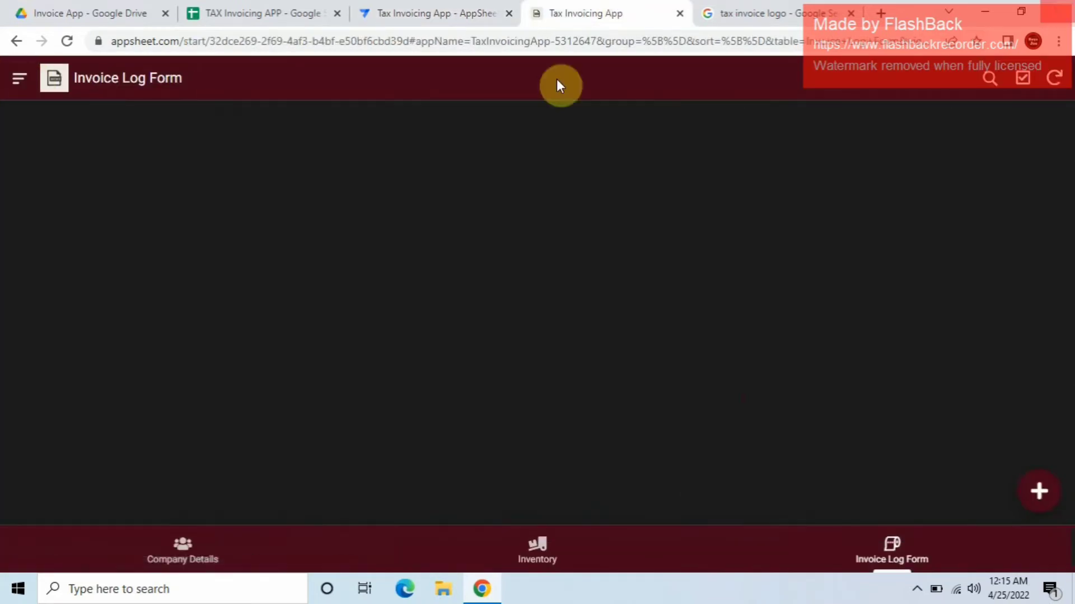
left_click(1065, 86)
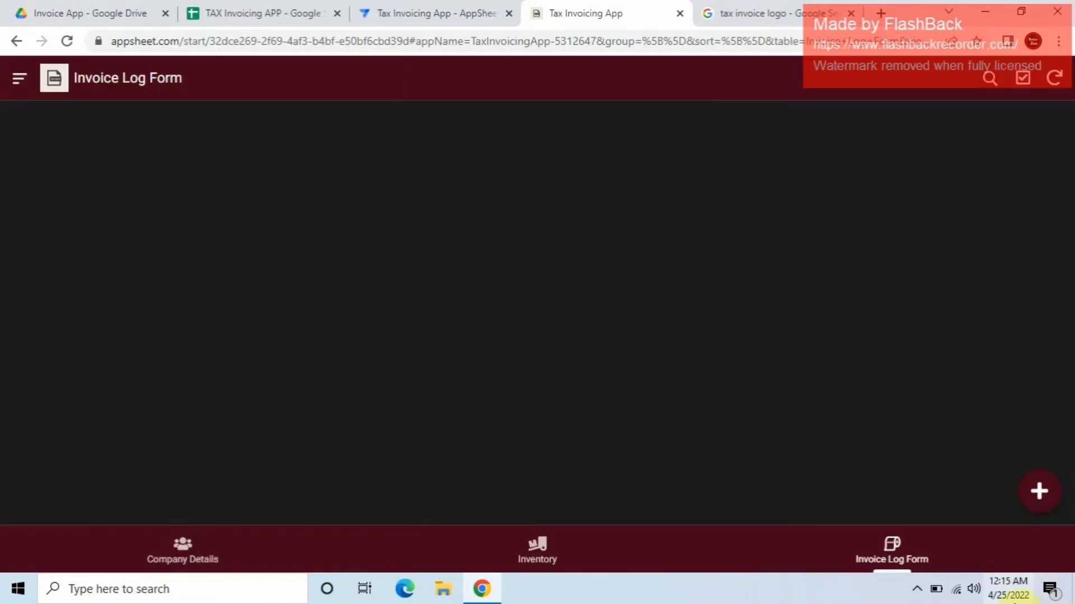
Step: Start a new Invoice Log Form entry and choose 9876 for Item 1 to test the Description 1 autofill
left_click(1042, 493)
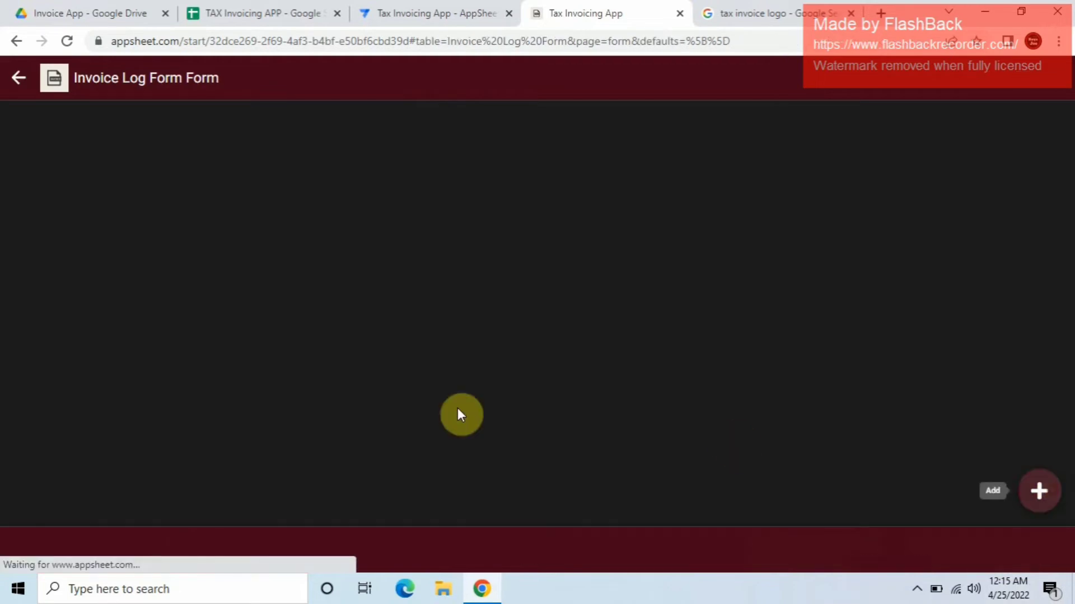
scroll(479, 391, "down", 8)
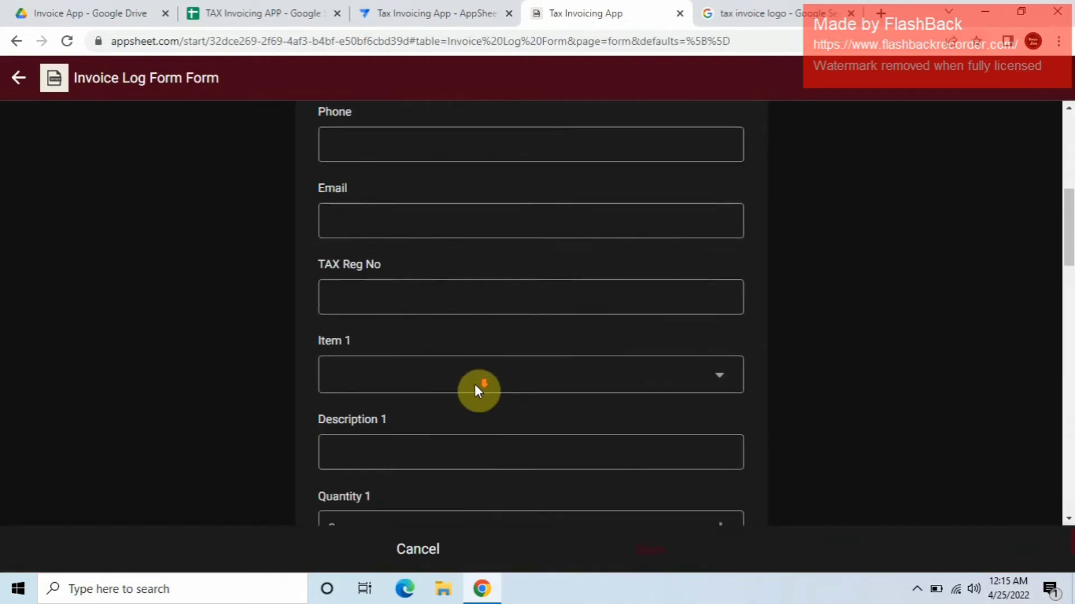
left_click(484, 238)
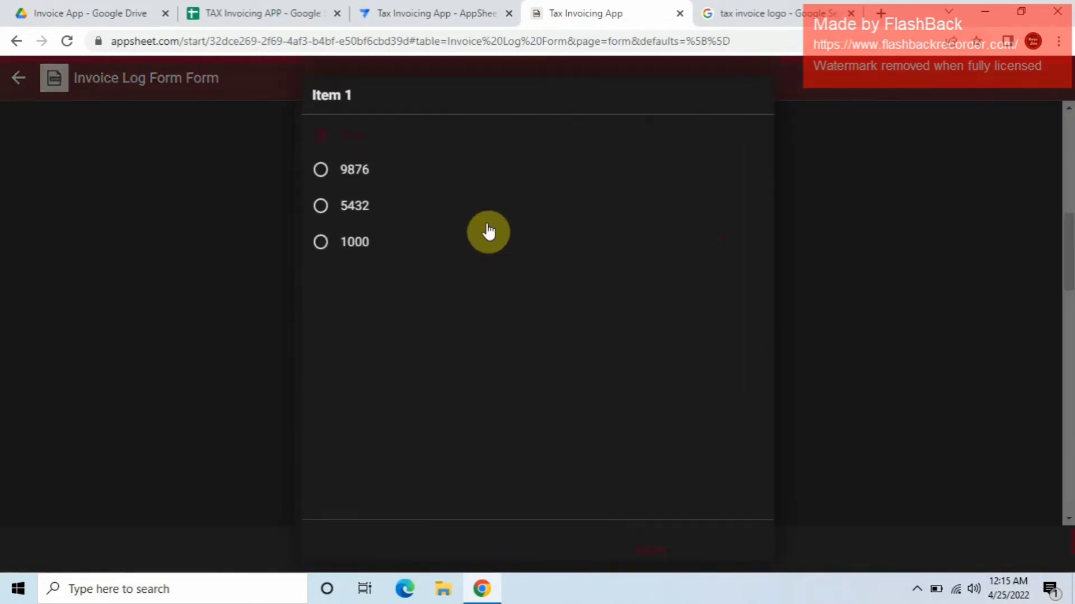
left_click(378, 169)
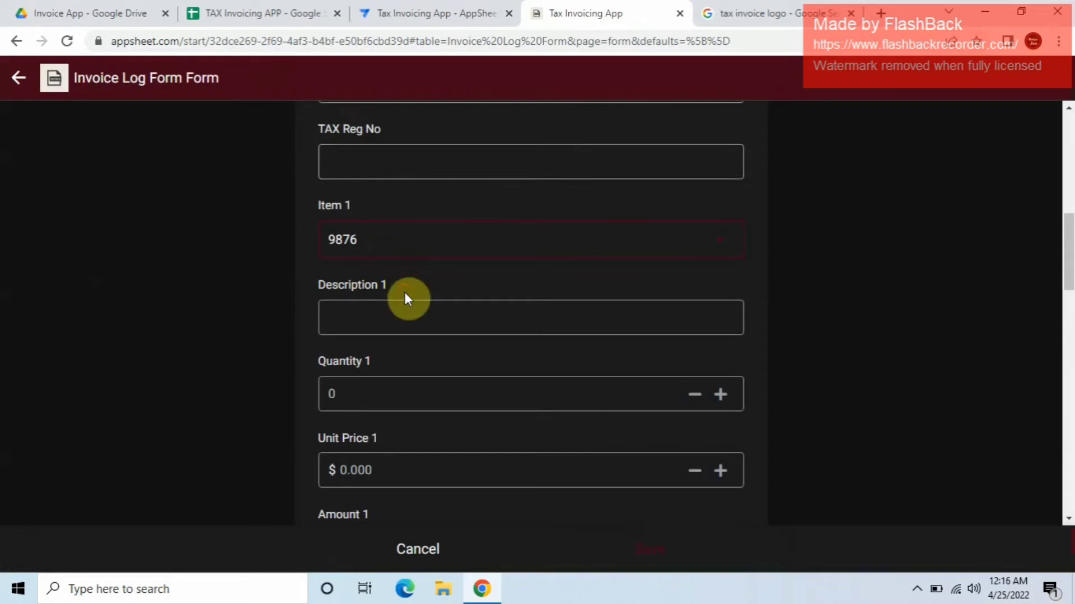
left_click(406, 306)
Step: Return to the AppSheet editor and delete the Description 1 column name from the row reference in that column's initial value formula
left_click(470, 22)
scroll(308, 437, "down", 2)
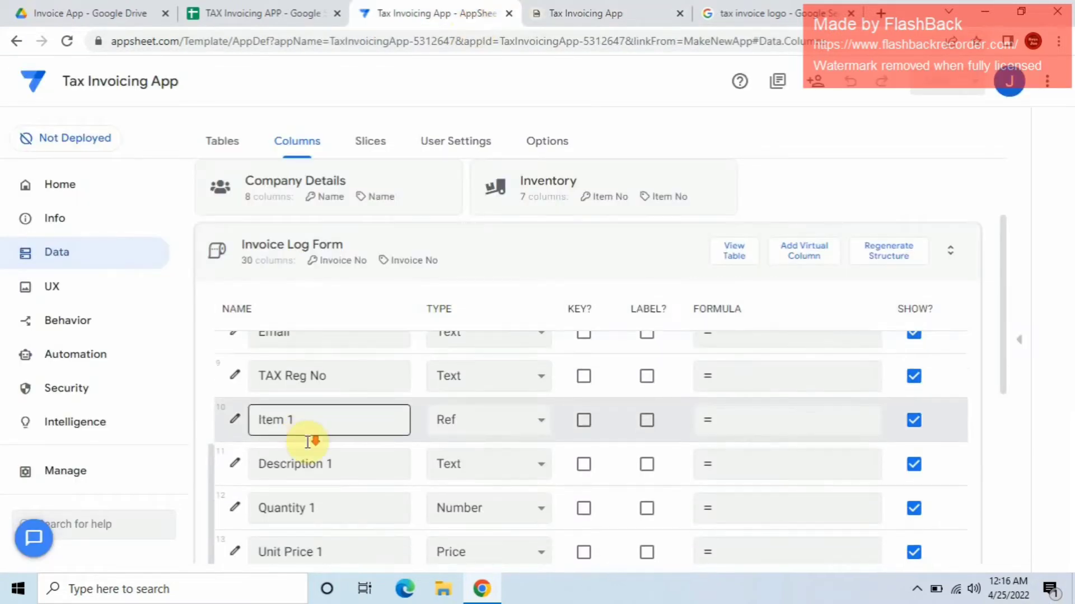
scroll(336, 493, "down", 2)
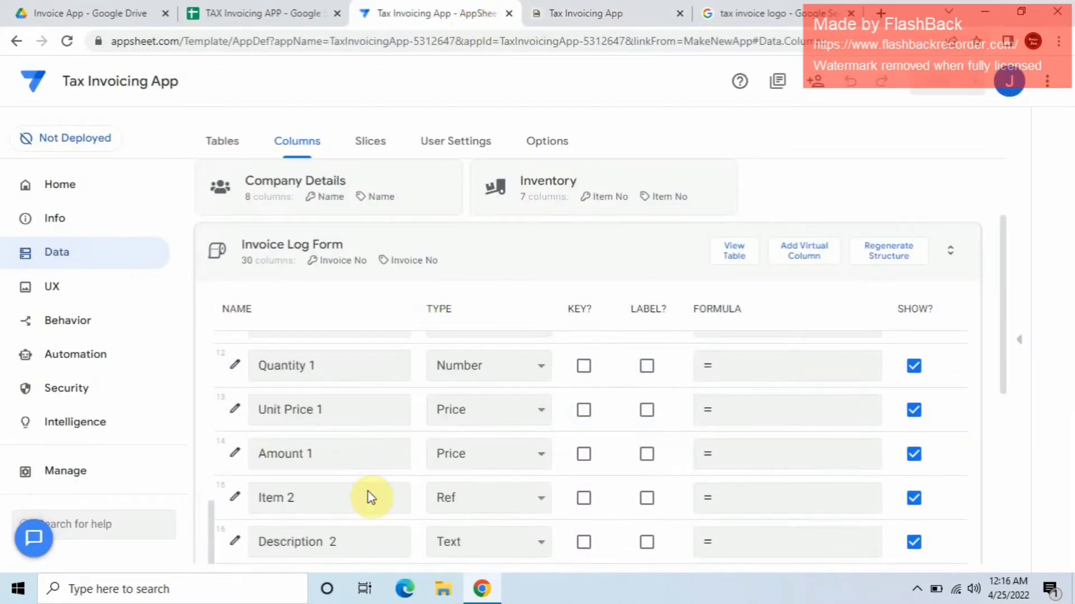
scroll(368, 487, "up", 2)
scroll(354, 477, "up", 3)
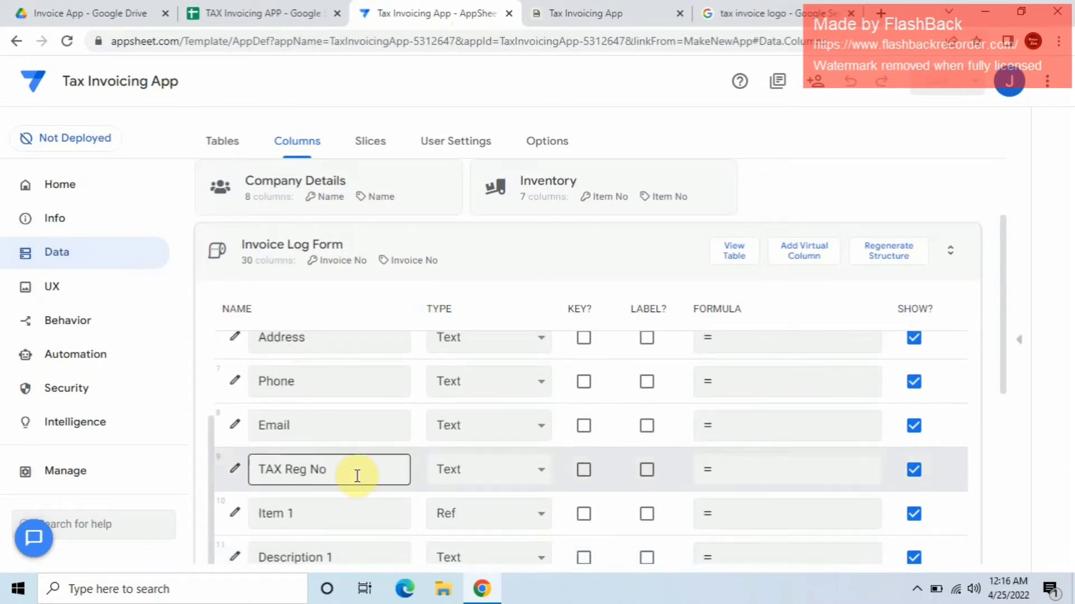
scroll(356, 481, "down", 2)
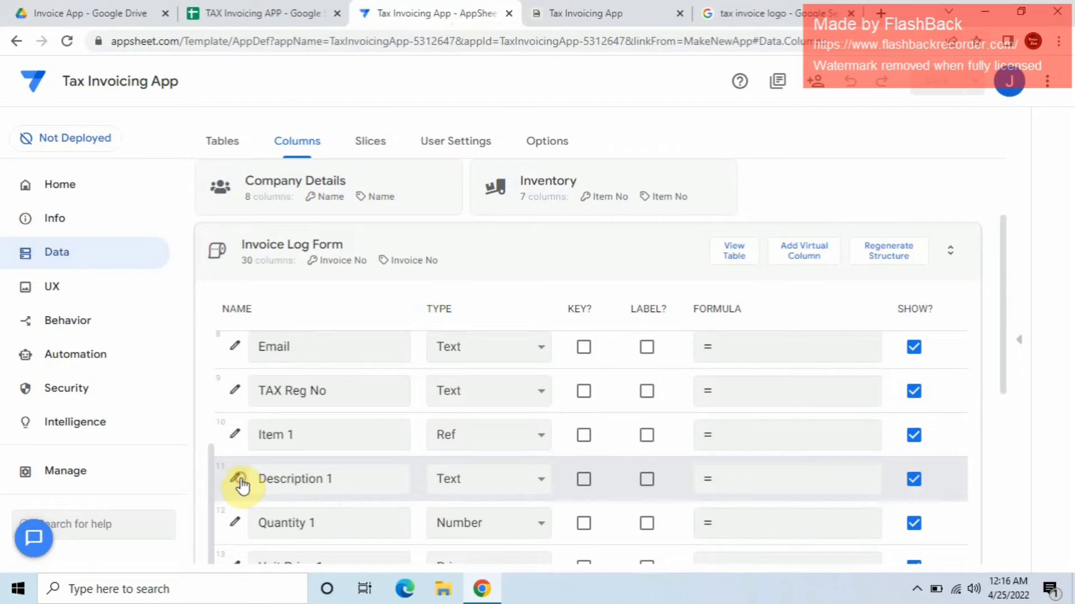
left_click(236, 479)
scroll(487, 411, "down", 5)
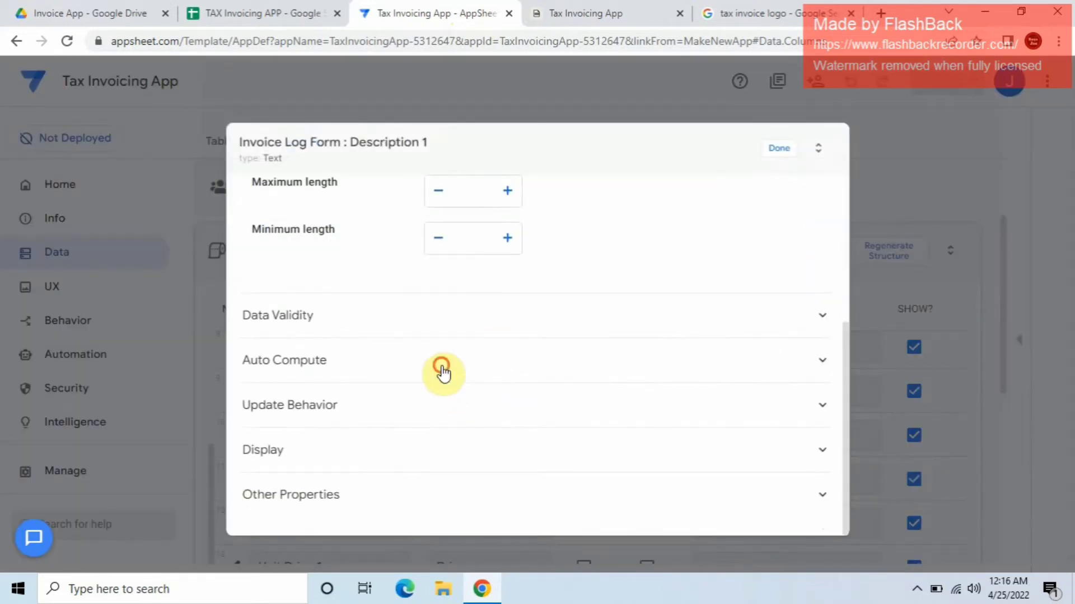
left_click(439, 367)
scroll(482, 384, "down", 1)
left_click(496, 389)
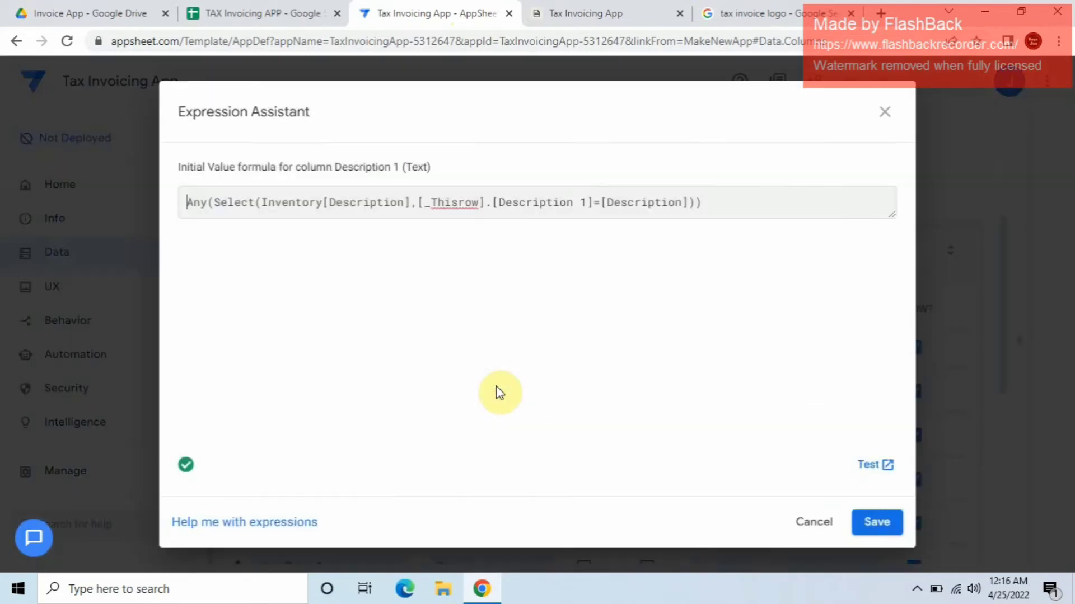
left_click(589, 202)
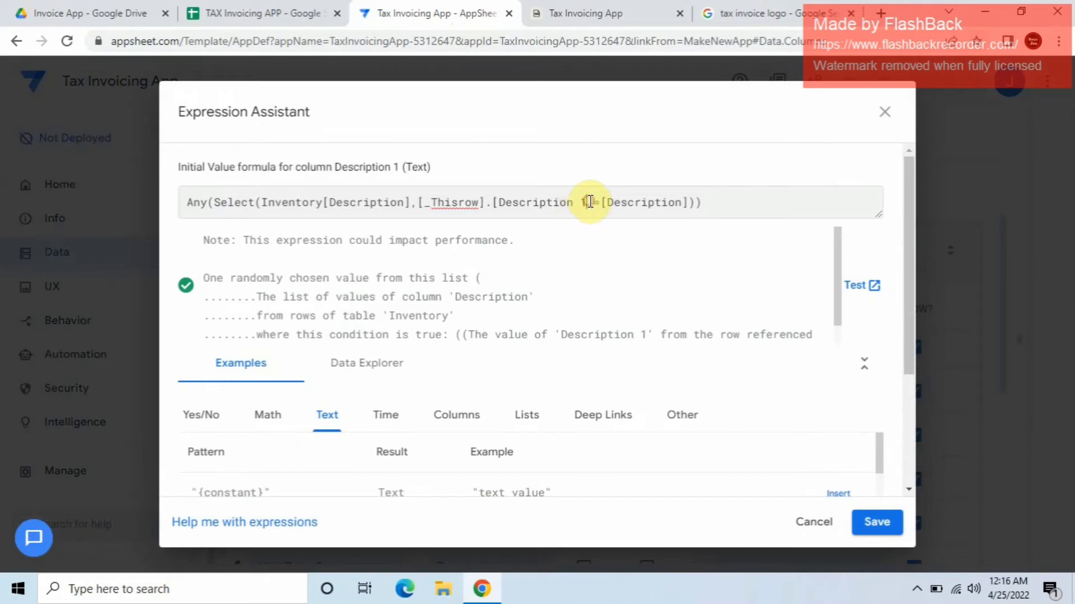
key("BackSpace")
key("BackSpace")
key("BackSpace")
key("BackSpace")
key("BackSpace")
key("BackSpace")
key("BackSpace")
key("BackSpace")
key("BackSpace")
key("BackSpace")
key("BackSpace")
key("BackSpace")
key("BackSpace")
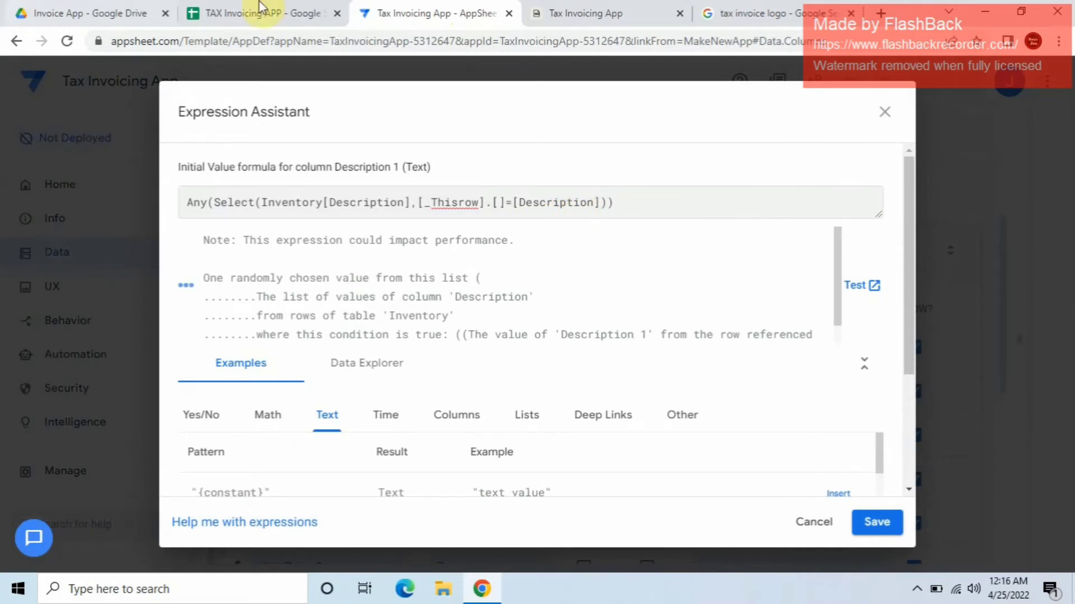
Step: Check the Inventory sheet's headings in Google Sheets, then enter Item No in the emptied row reference of the AppSheet formula
left_click(276, 11)
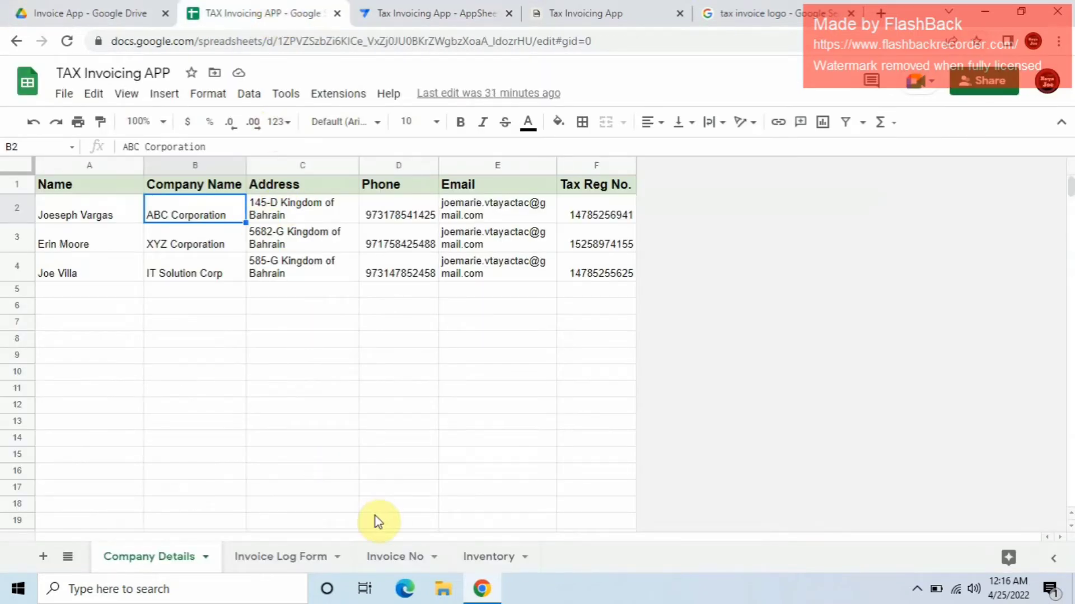
left_click(380, 557)
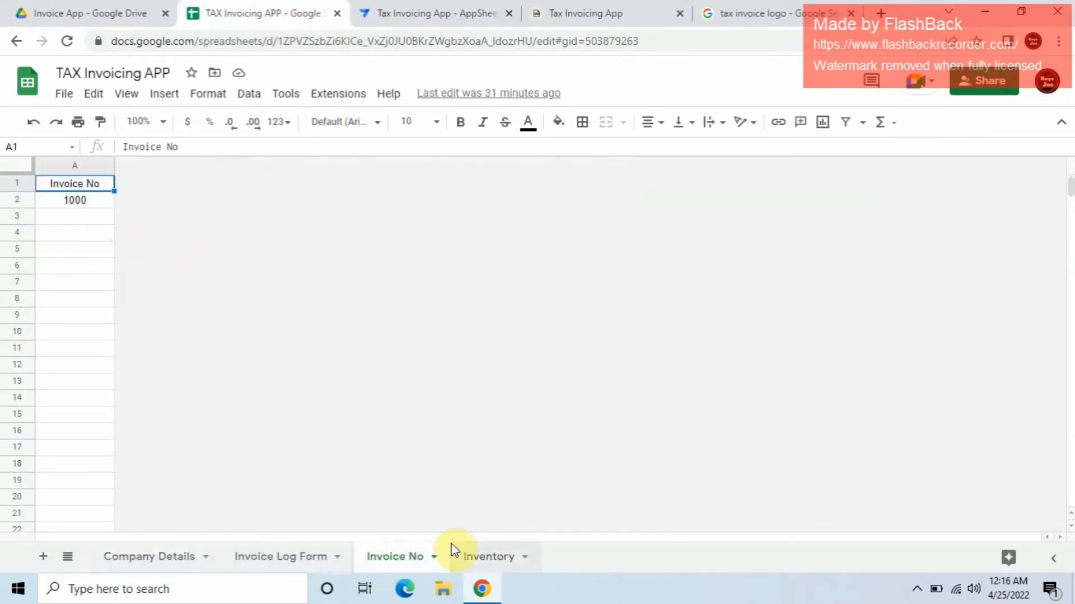
left_click(482, 563)
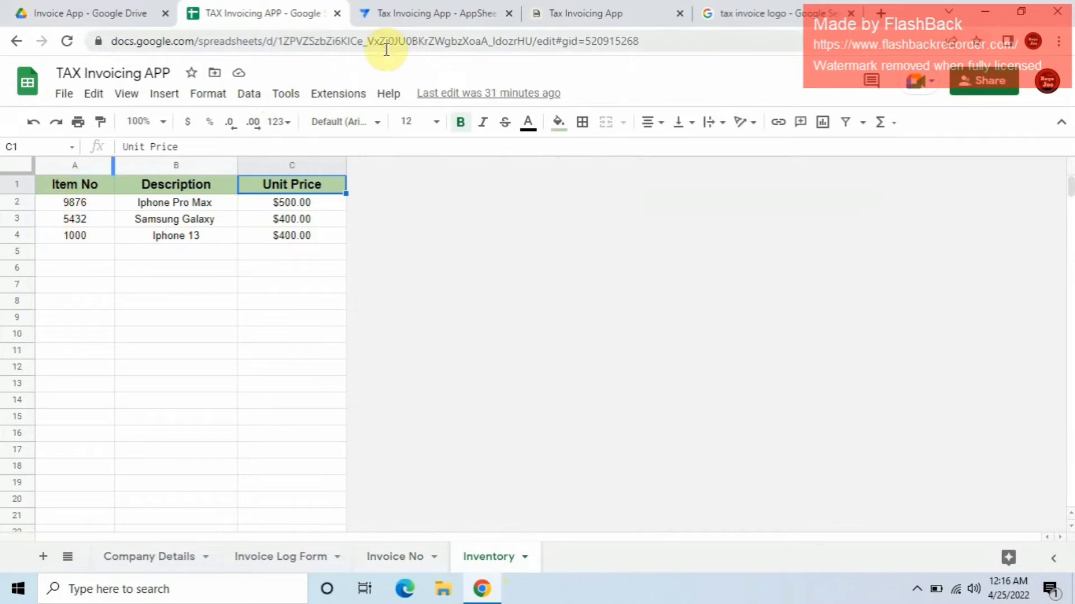
left_click(448, 11)
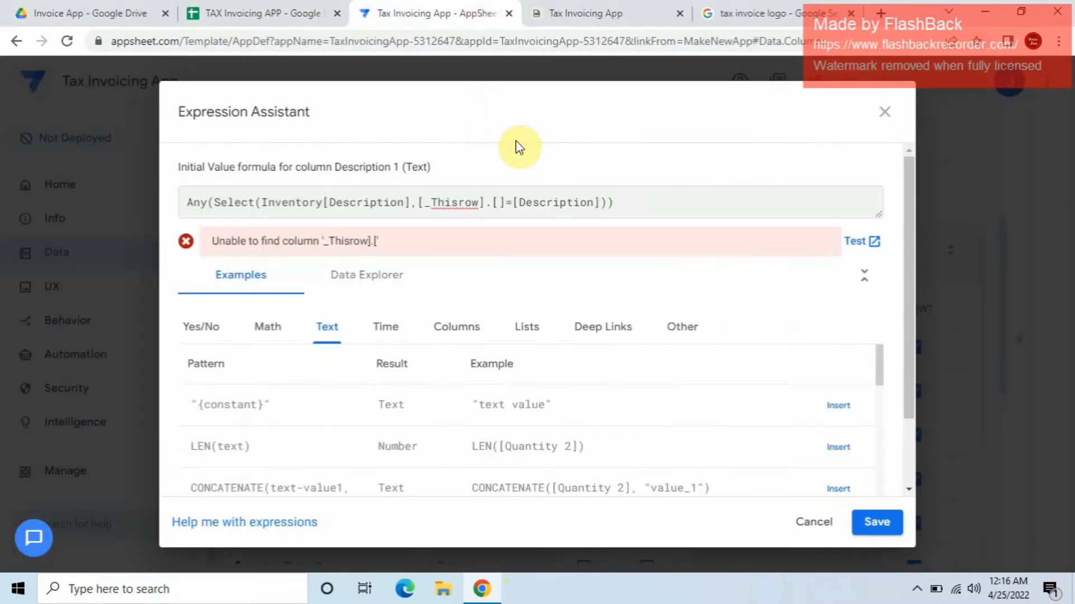
type("Item")
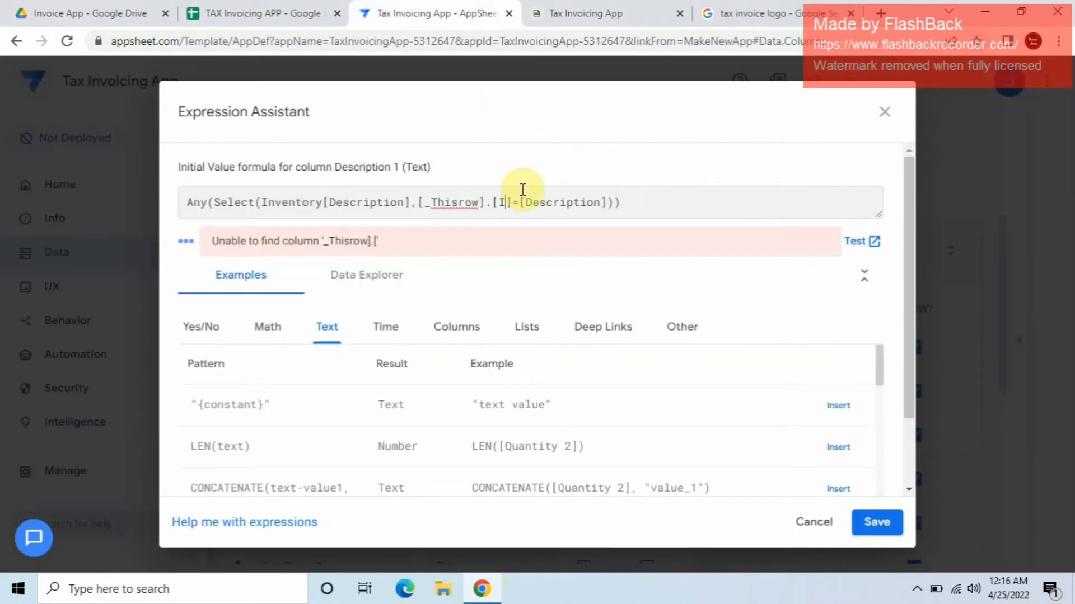
type(" No")
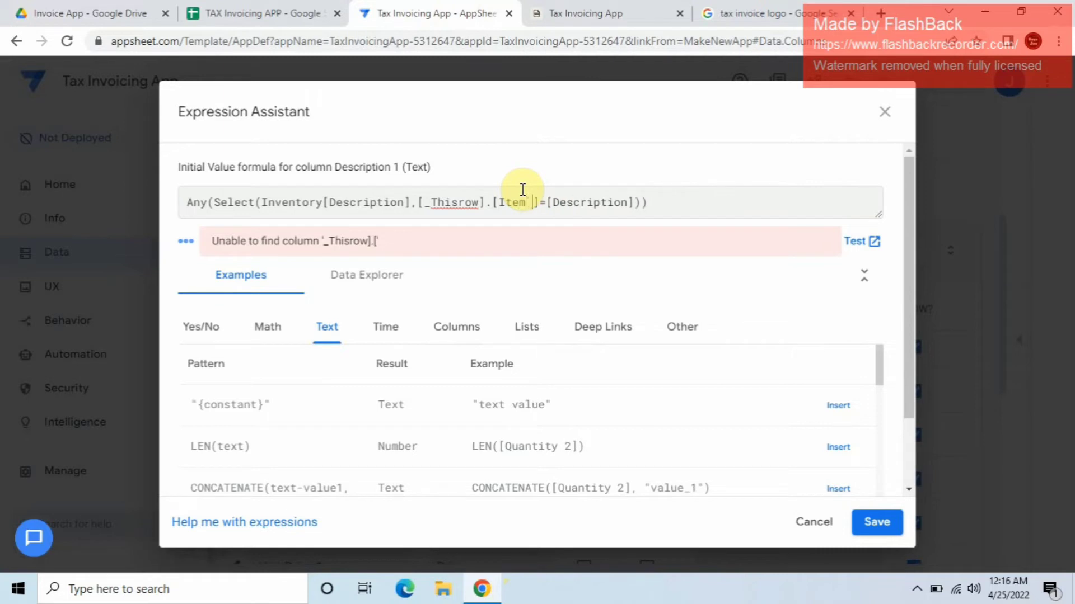
Step: Replace Description with Item No in the right-hand side of the formula's comparison
left_click(640, 203)
key("BackSpace")
key("BackSpace")
key("BackSpace")
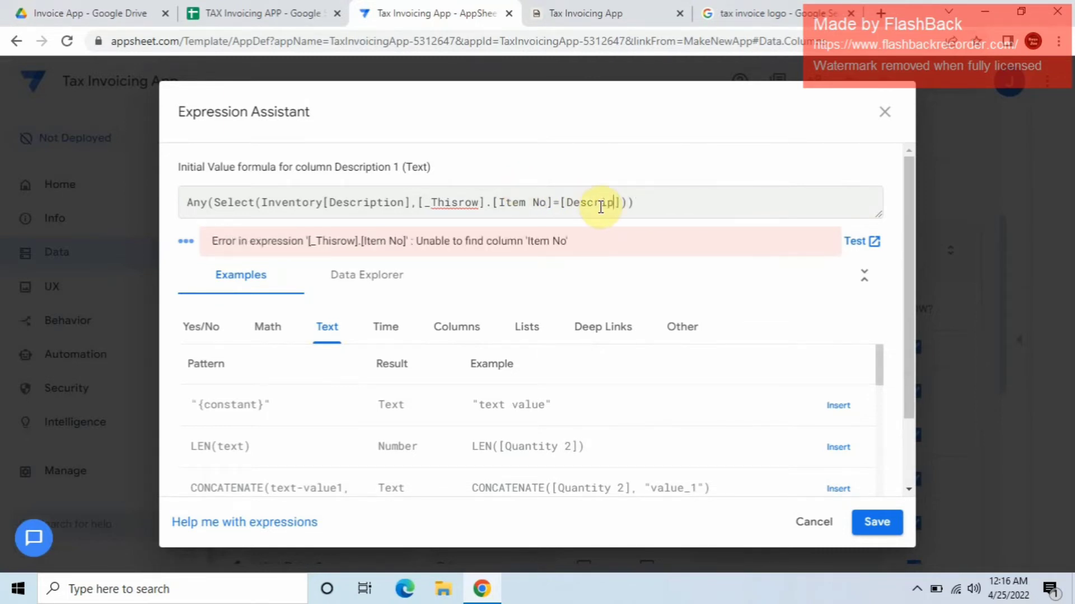
key("BackSpace")
key("BackSpace")
key("BackSpace")
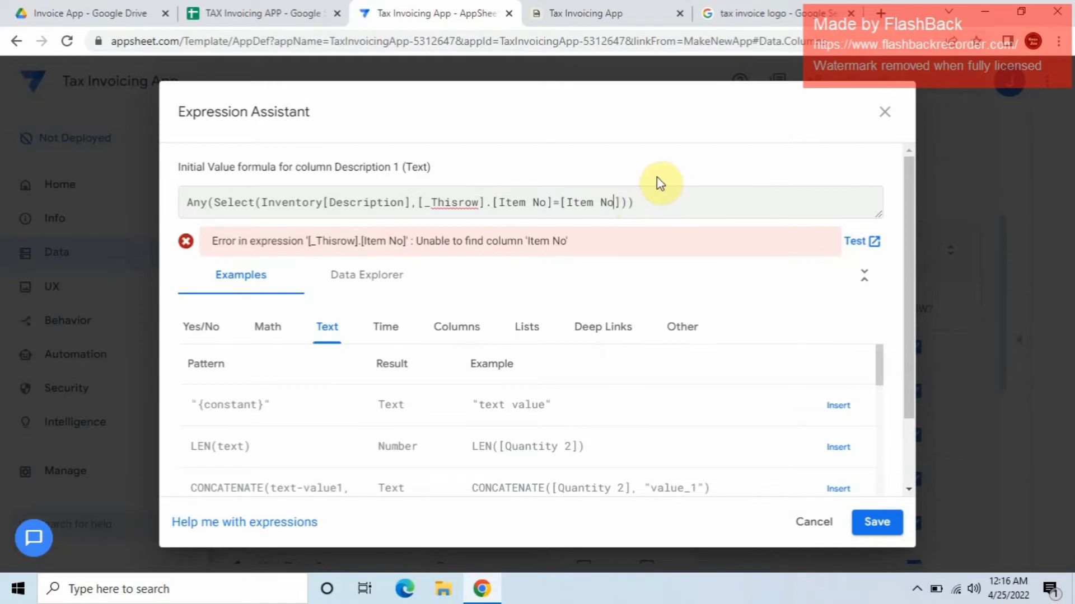
Step: Add a period to both column names so the comparison reads [_Thisrow].[Item No.]=[Item No.]
type(".")
left_click(546, 203)
type(".")
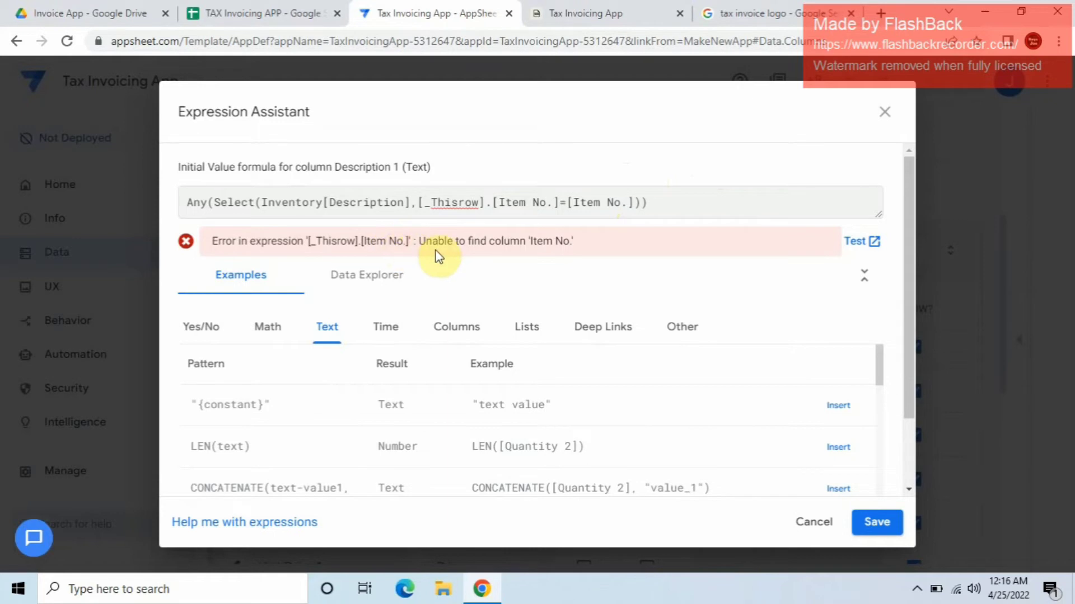
Step: Check the item number header in the Inventory sheet and change both references in the Description 1 formula to [Item No] without the period
left_click(302, 12)
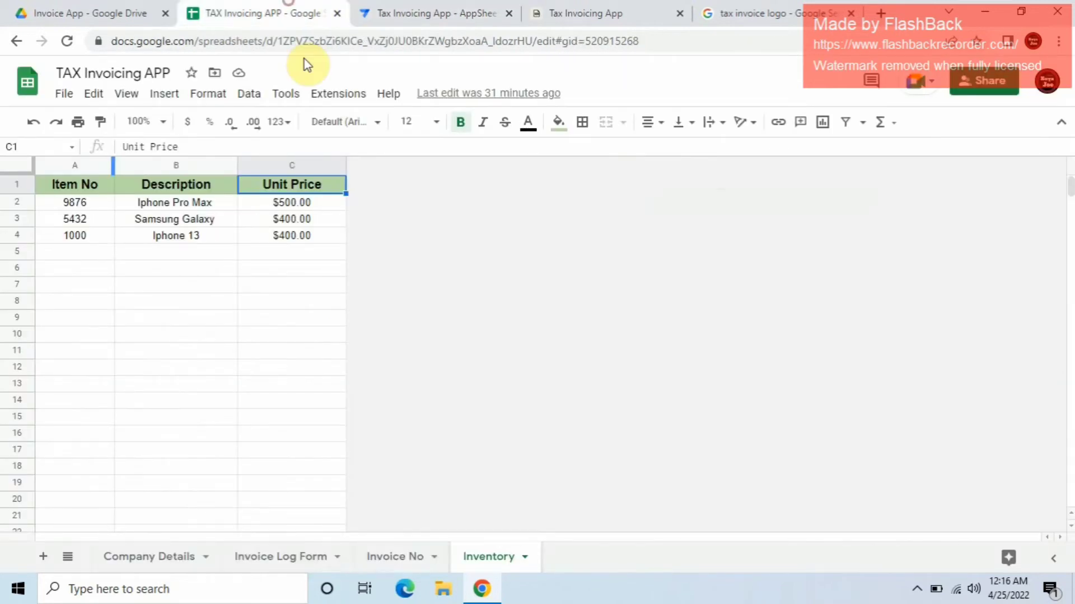
left_click(90, 205)
left_click(486, 13)
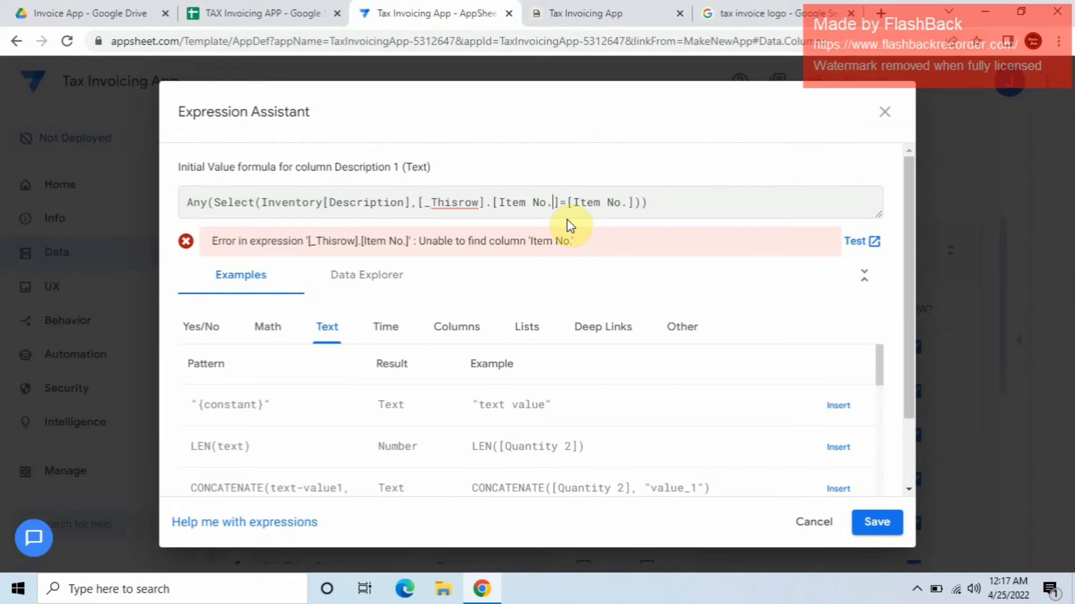
key("BackSpace")
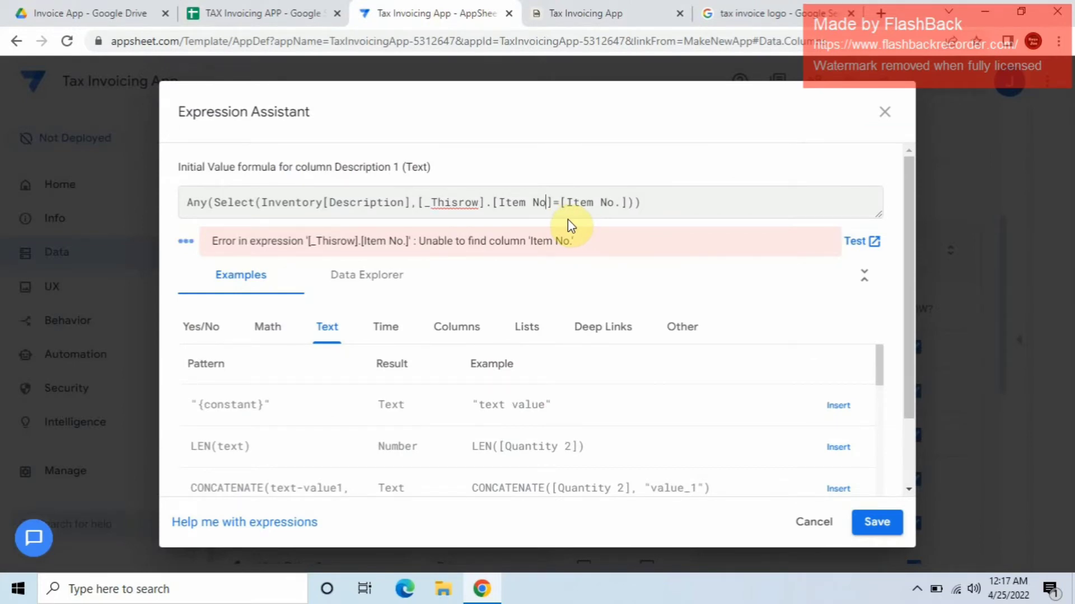
left_click(618, 205)
key("BackSpace")
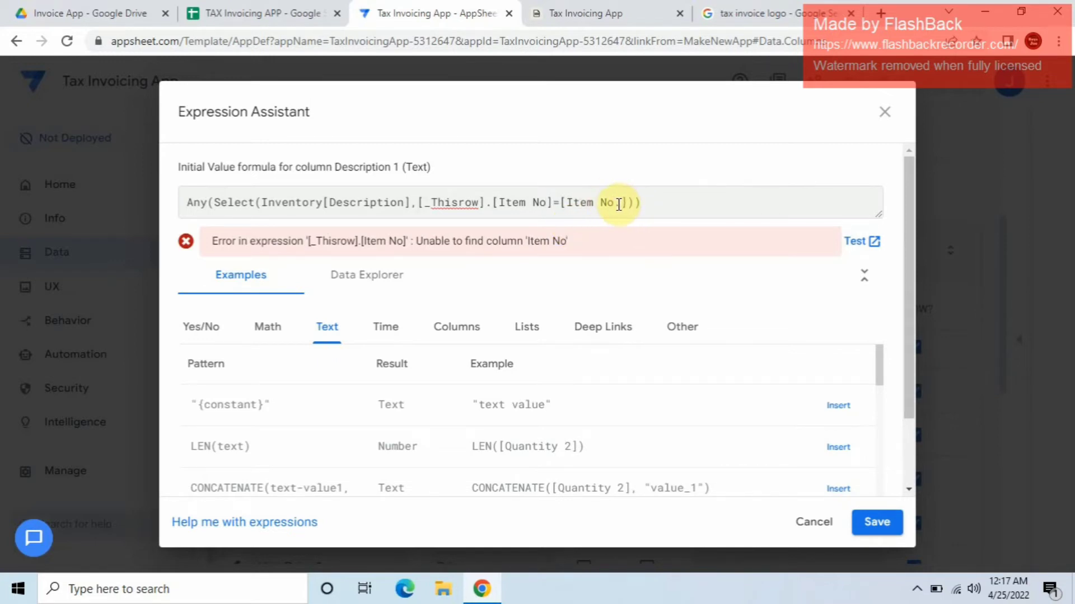
type(".")
Step: Switch to the Tax Invoicing App form and choose item 5432 for Item 1 to check Description 1
left_click(615, 16)
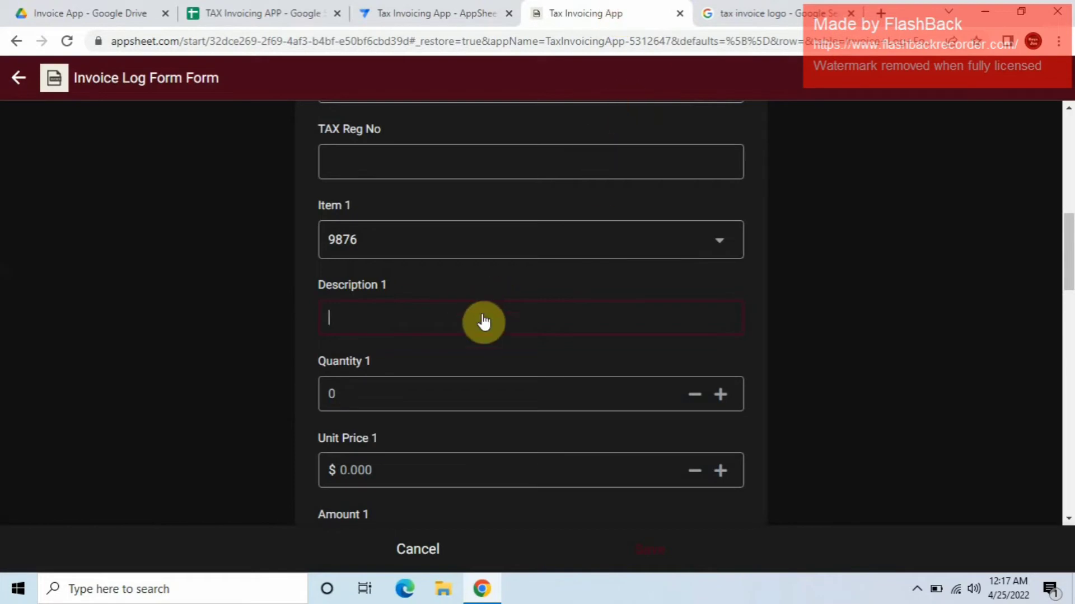
left_click(525, 259)
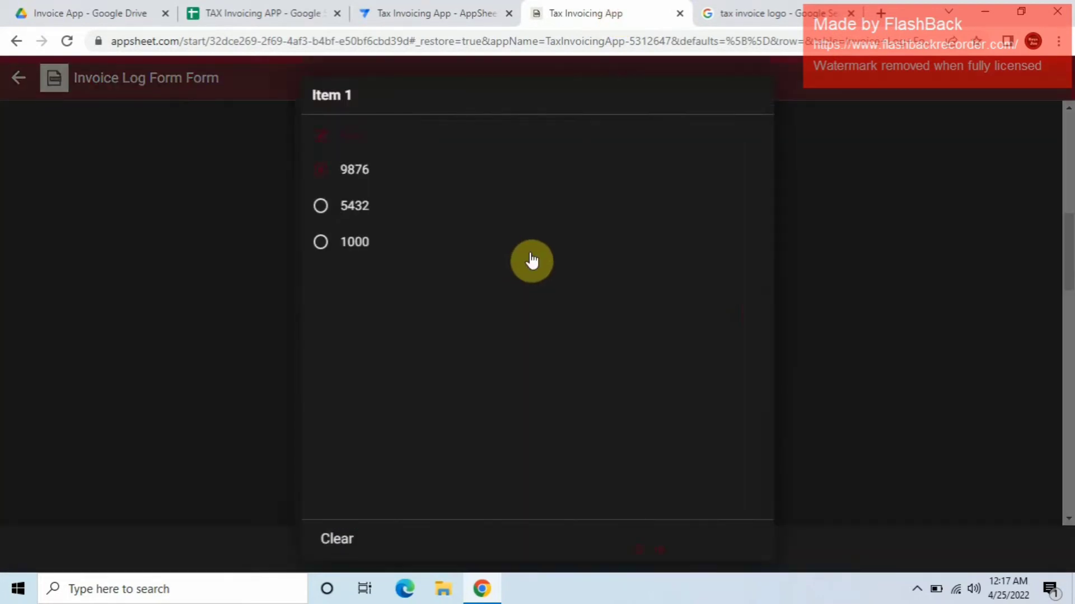
left_click(395, 219)
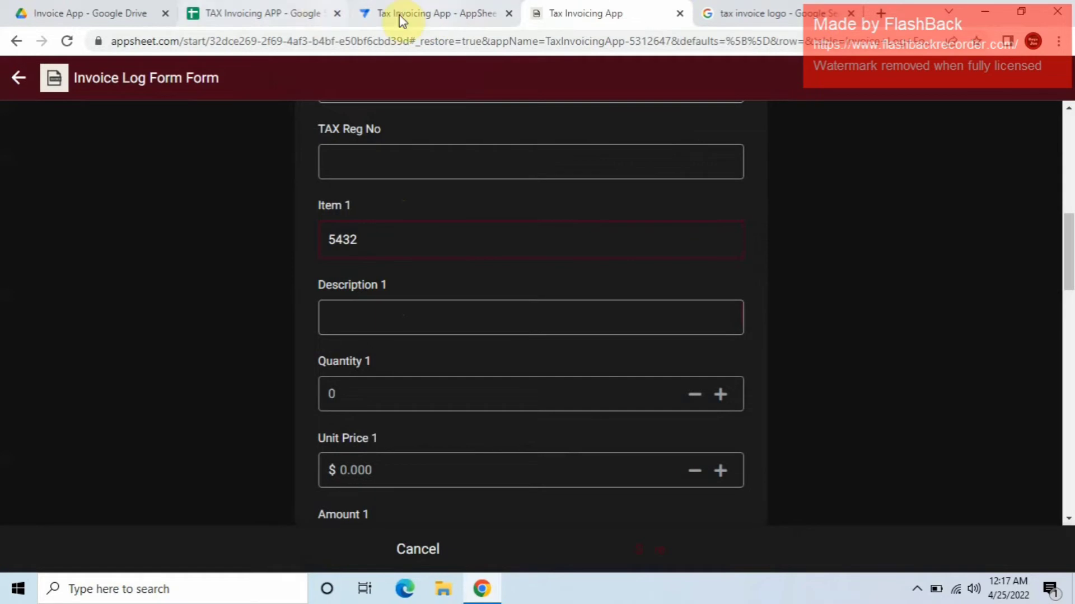
Step: Return to the AppSheet editor and try [Item No 1] as the current-row reference in the Description 1 formula
left_click(416, 5)
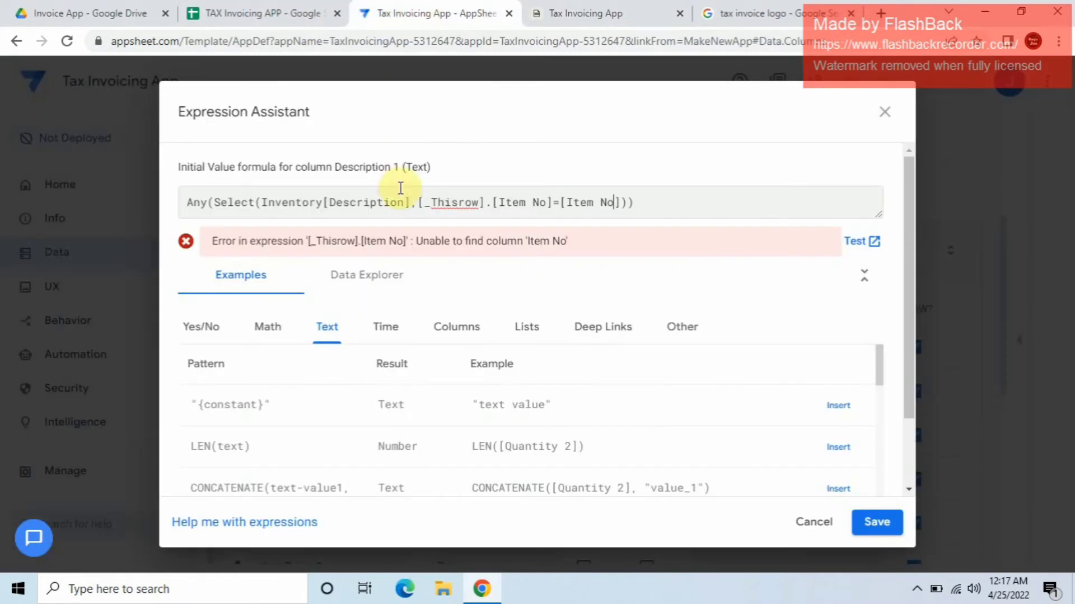
left_click(546, 203)
type("1")
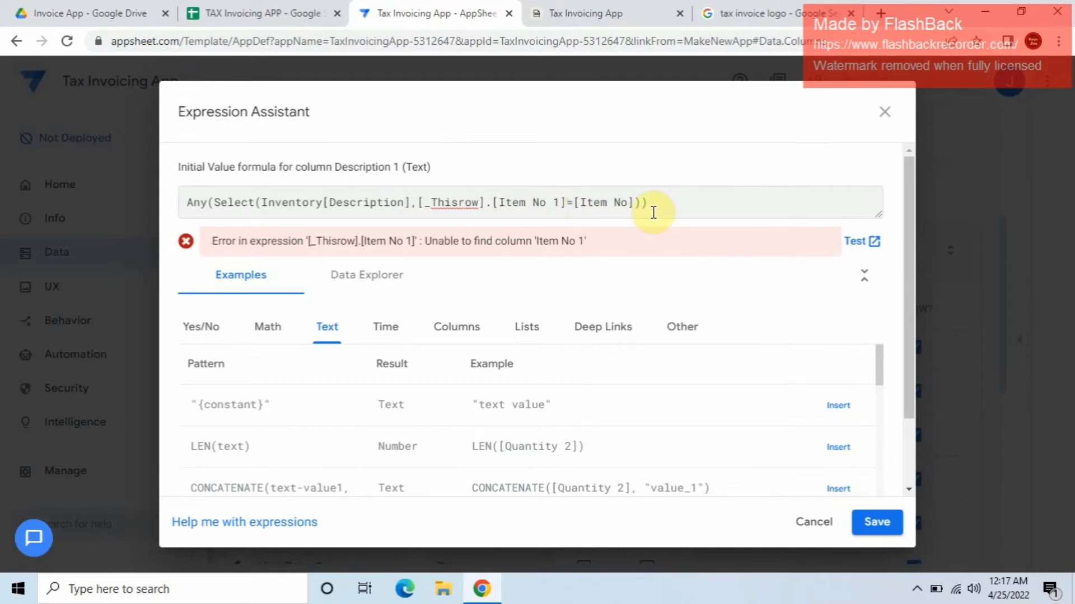
left_click(627, 203)
type(".")
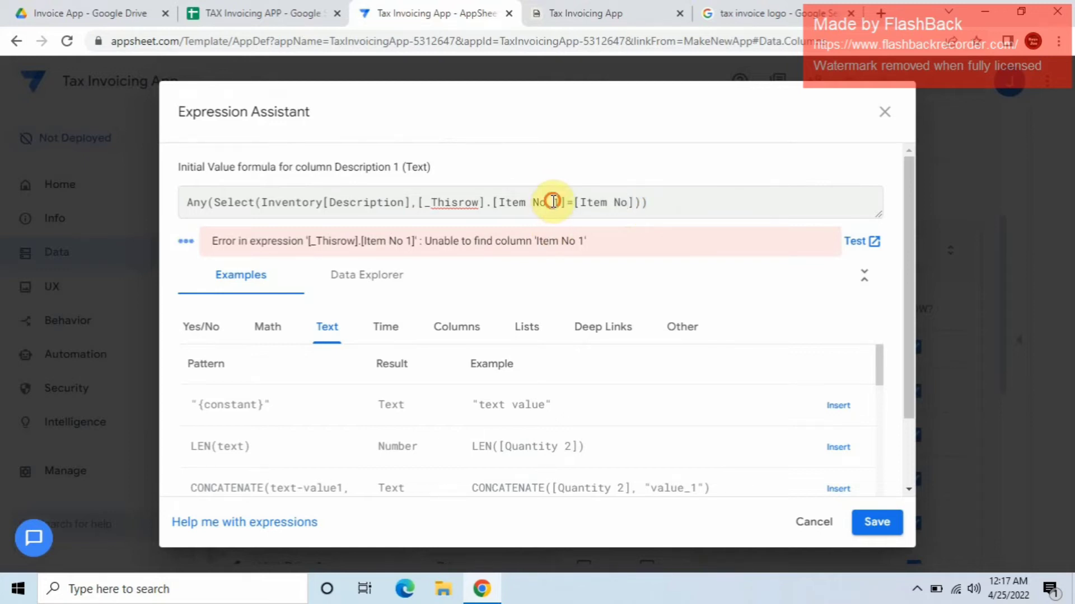
key("BackSpace")
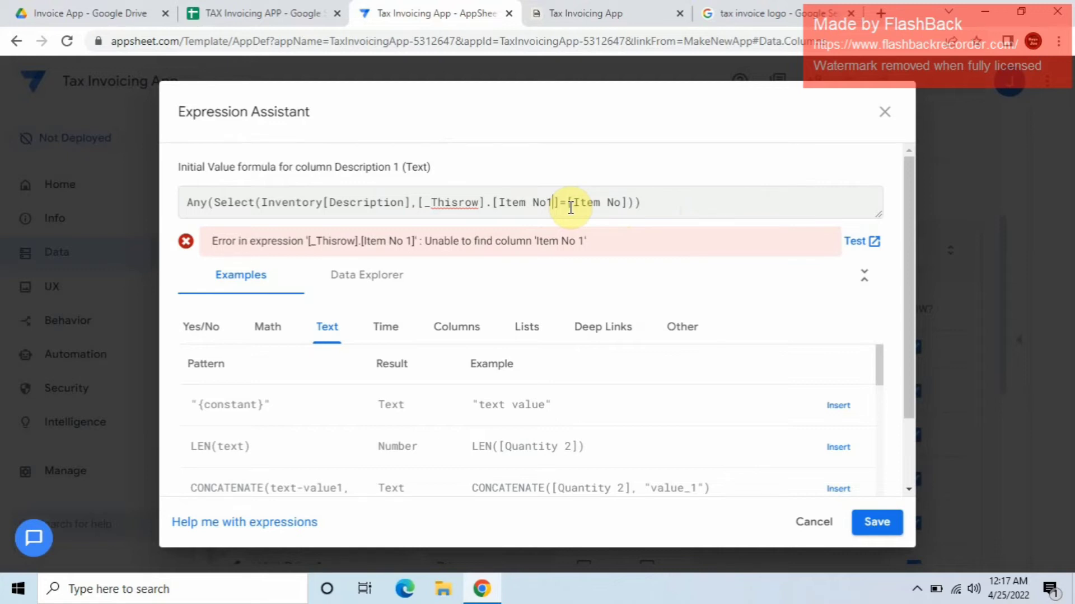
key("BackSpace")
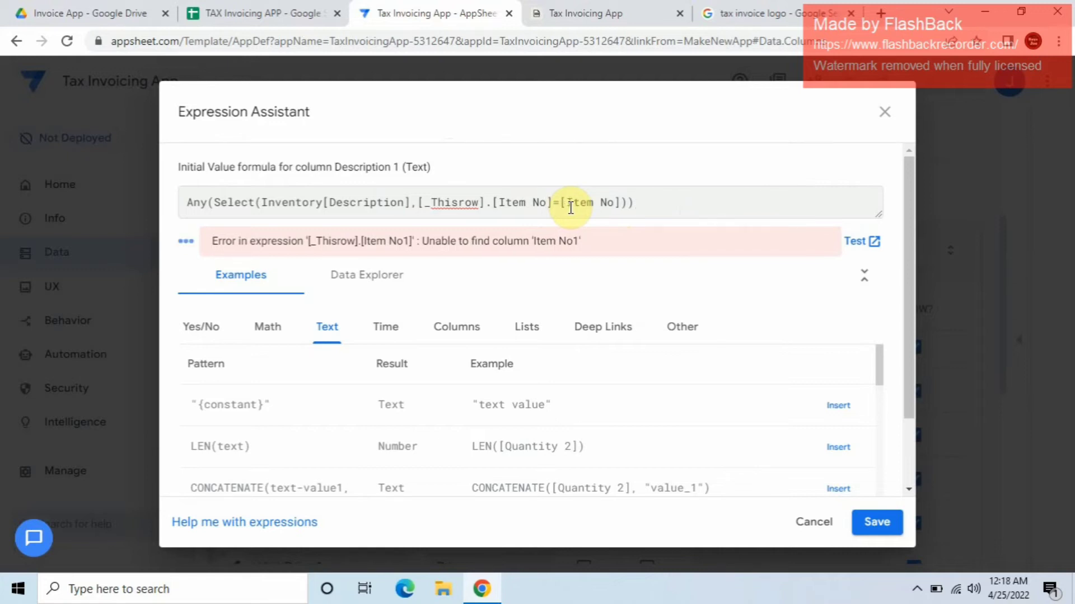
Step: Shorten the current-row reference in the Description 1 formula to [Item], keeping [Item No] after the equals sign
left_click(610, 203)
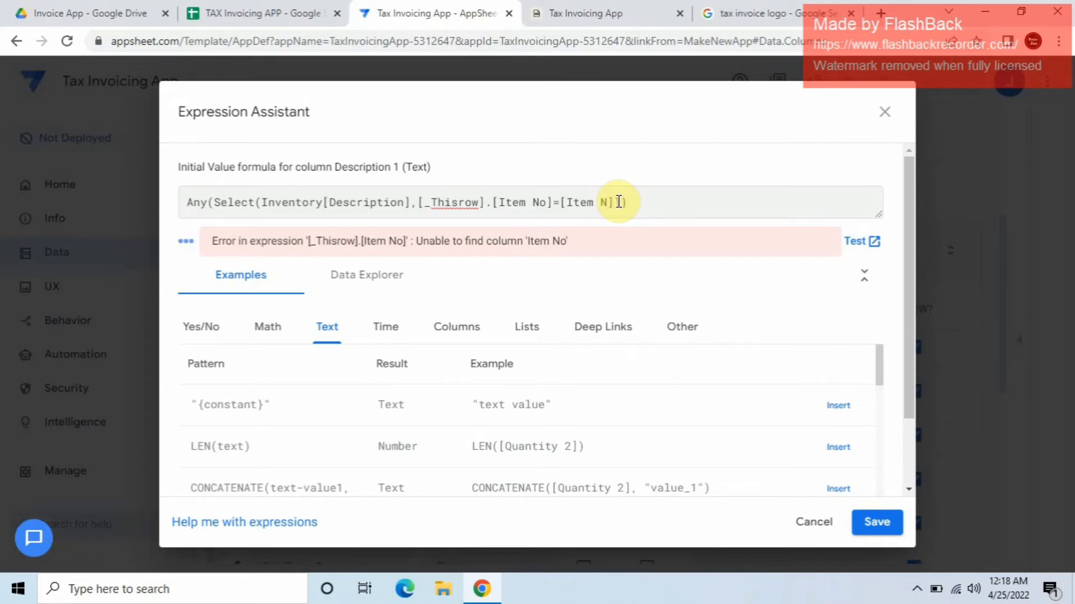
type("]")
left_click(543, 200)
key("BackSpace")
key("BackSpace")
key("BackSpace")
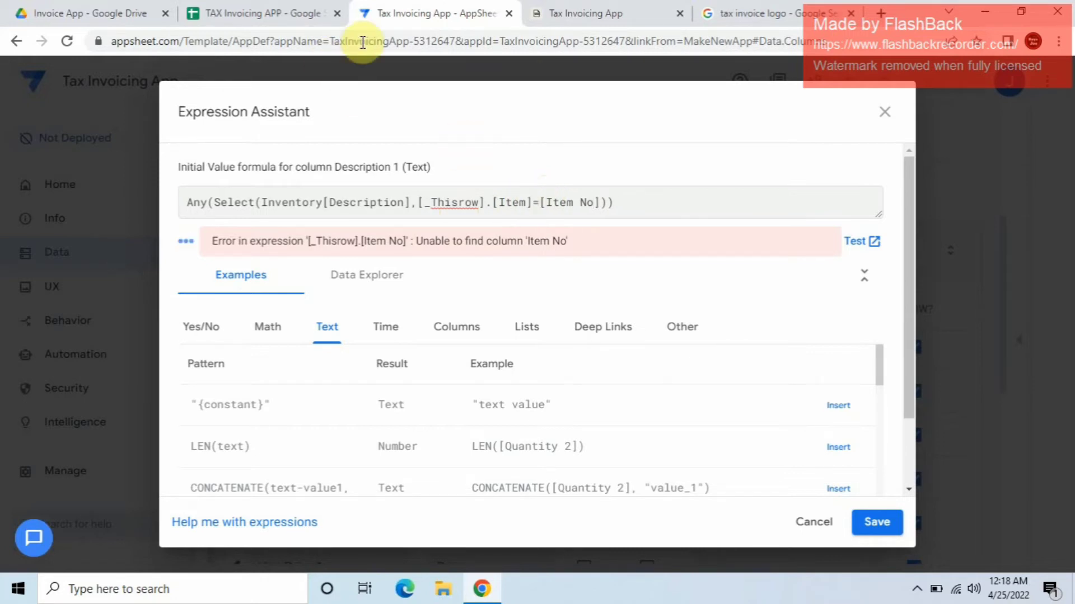
Step: Check the first item header in the Invoice Log Form sheet and set the formula's current-row reference to [Item 1]
left_click(292, 11)
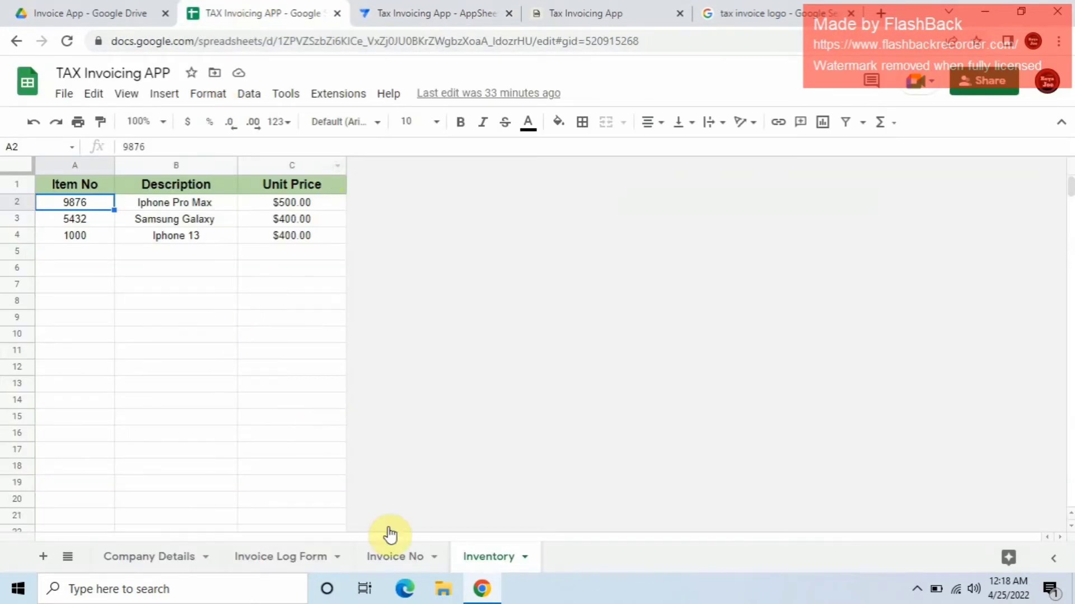
left_click(298, 567)
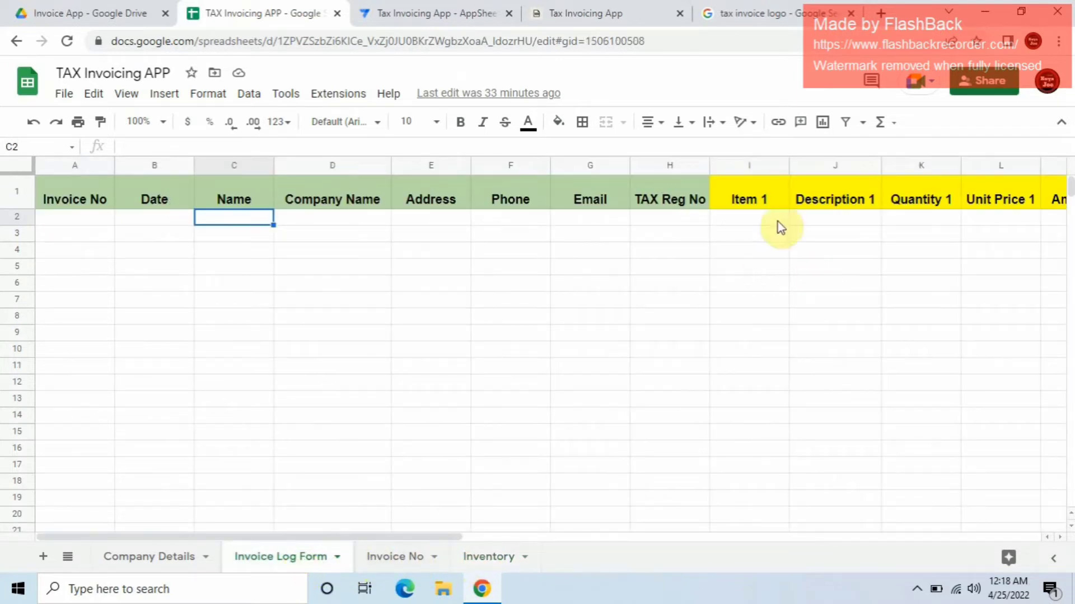
left_click(767, 203)
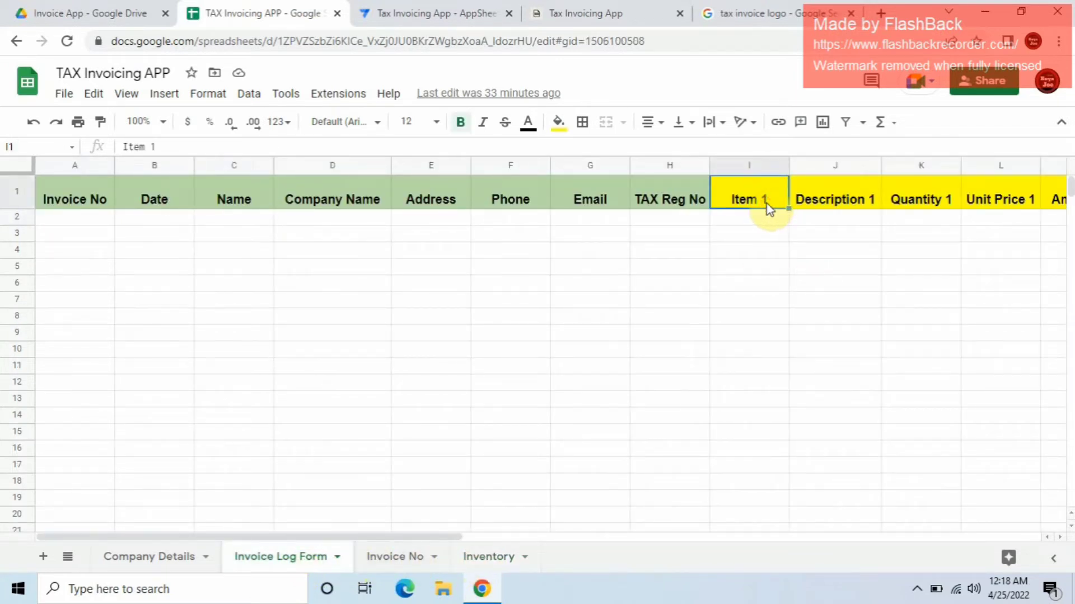
left_click(476, 13)
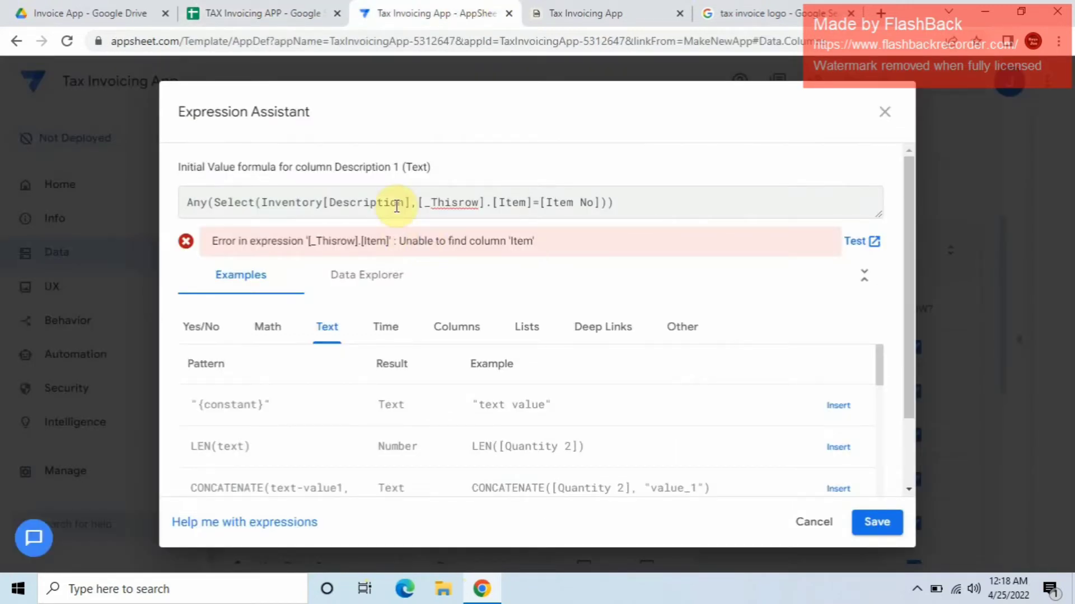
left_click(526, 204)
type("1")
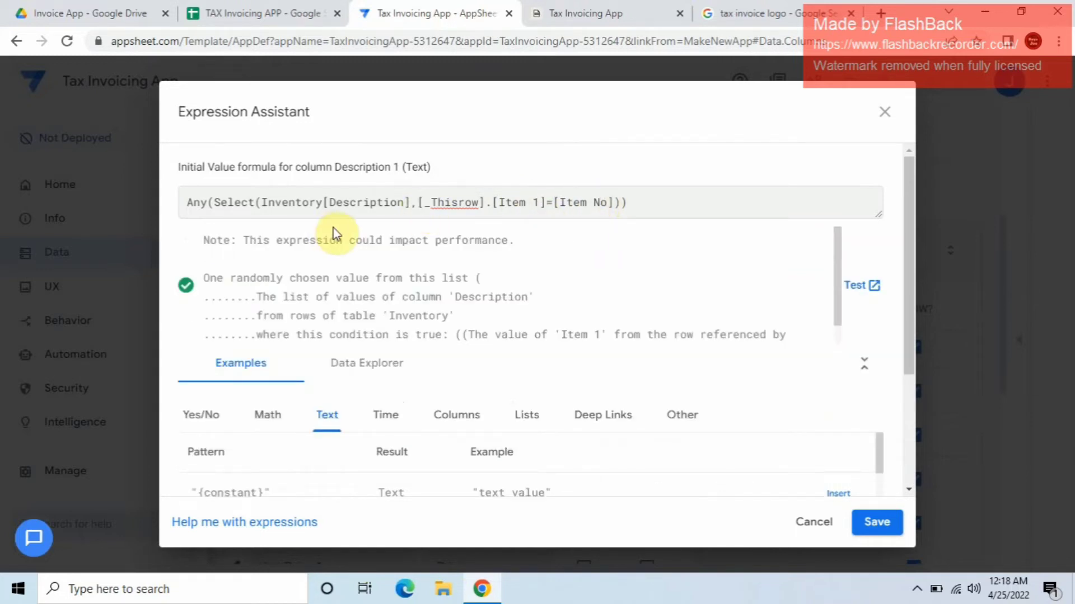
Step: Copy the complete formula, save it as the initial value of Description 1 and close the column's settings
left_click(268, 13)
left_click(442, 13)
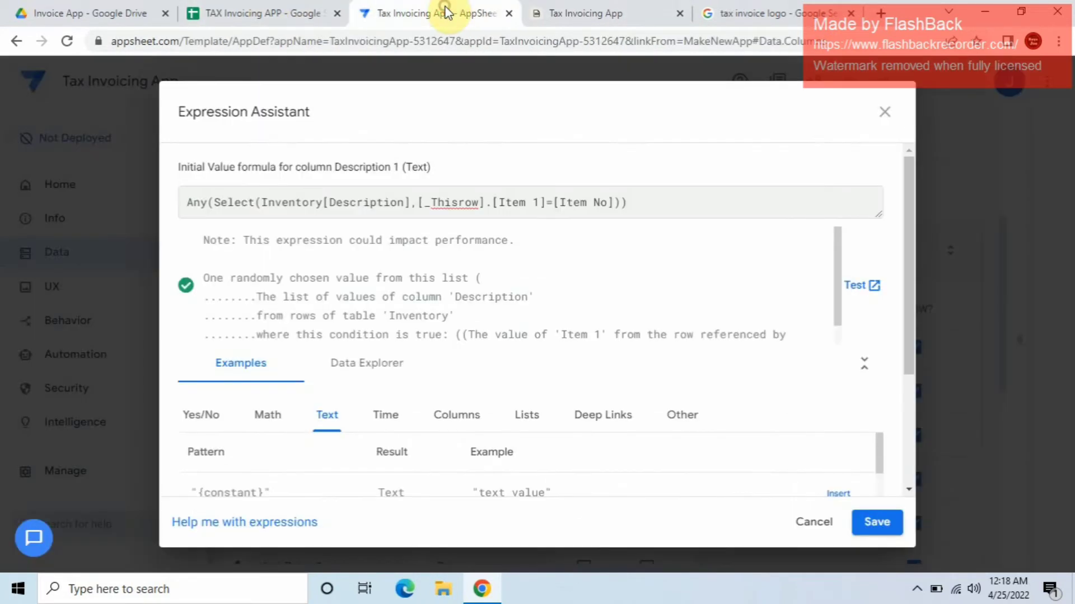
left_click_drag(636, 202, 167, 213)
key("ctrl+c")
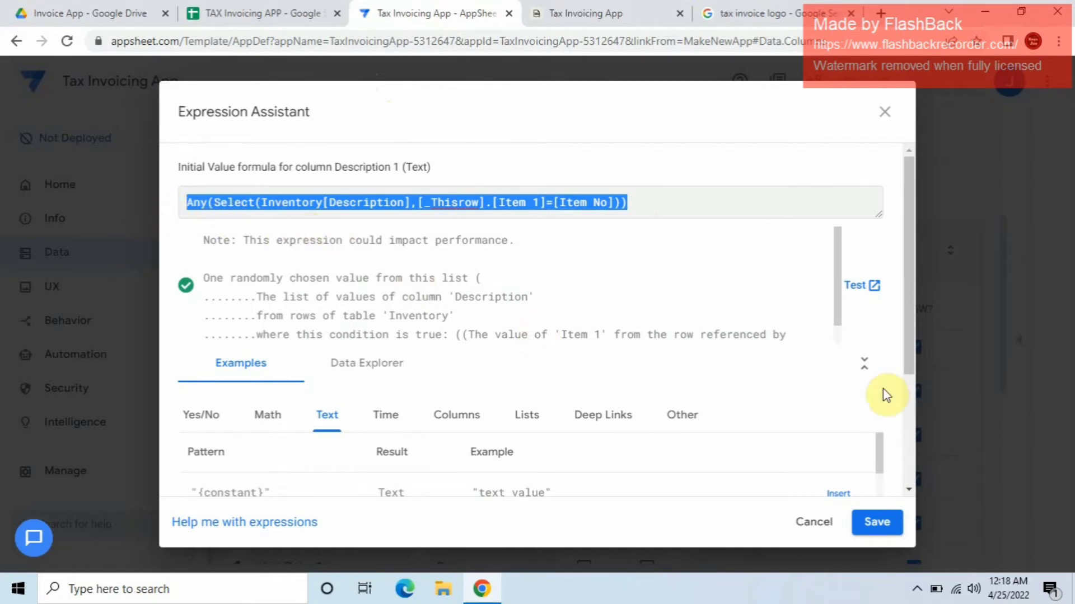
left_click(882, 525)
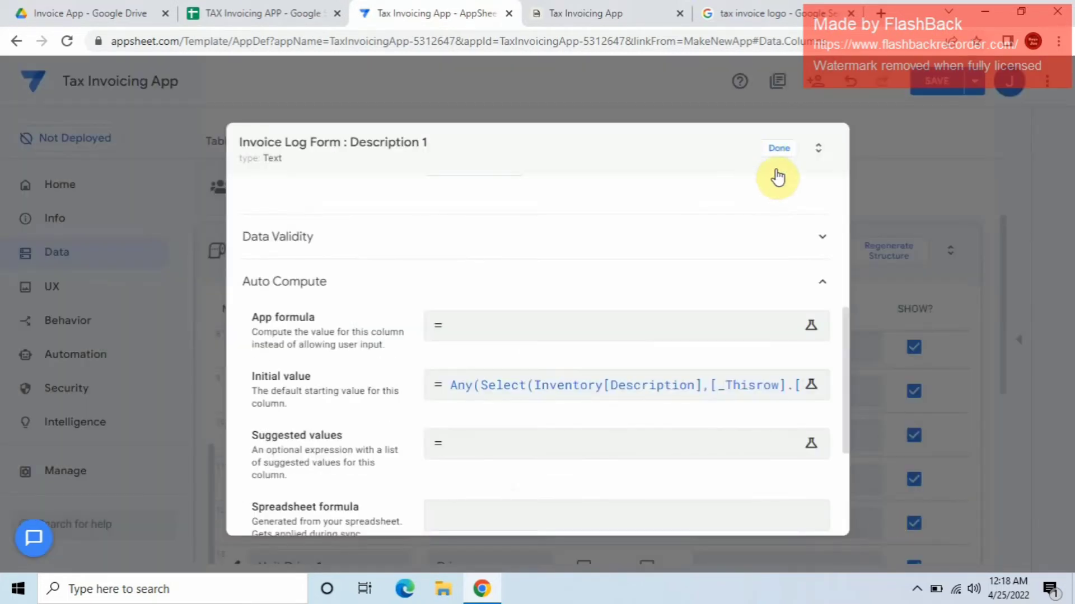
left_click(778, 152)
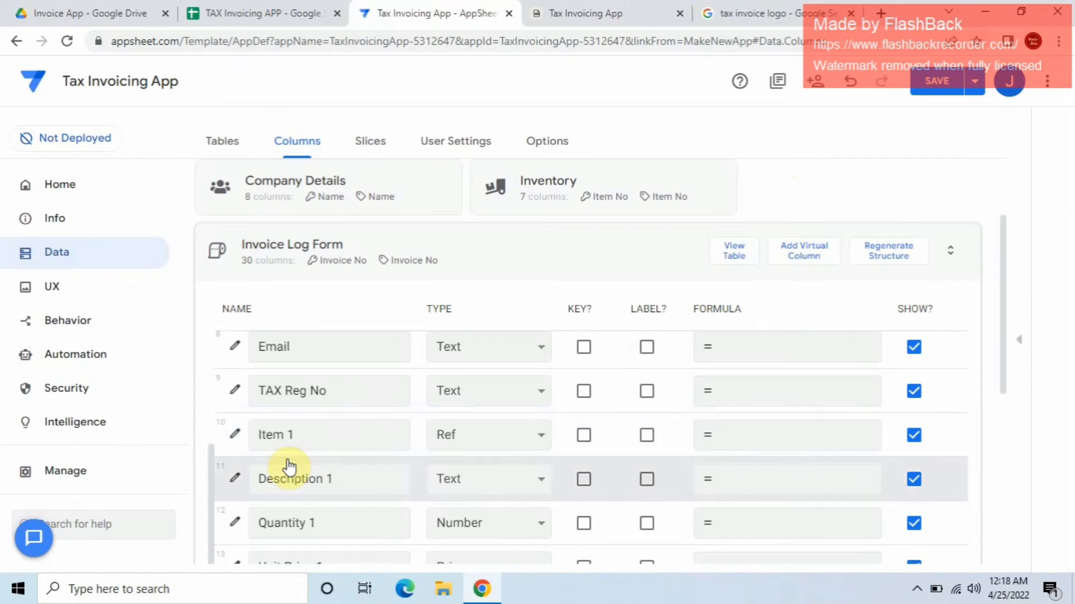
Step: Paste the copied formula as the initial value of the Unit Price 1 column in the Invoice Log Form table
scroll(264, 516, "down", 1)
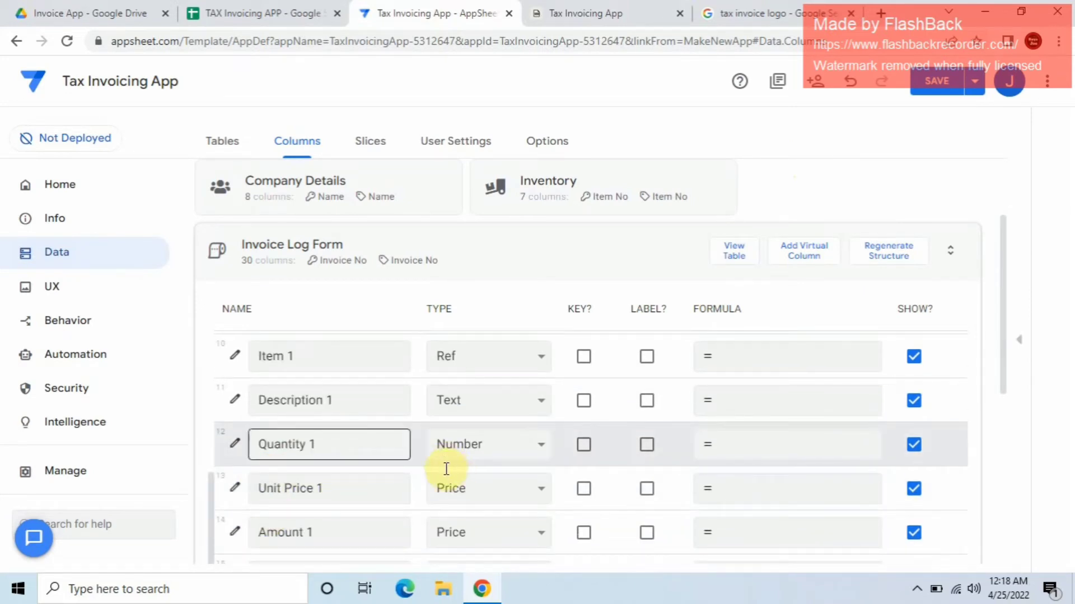
left_click(235, 491)
scroll(409, 387, "down", 4)
scroll(415, 401, "down", 4)
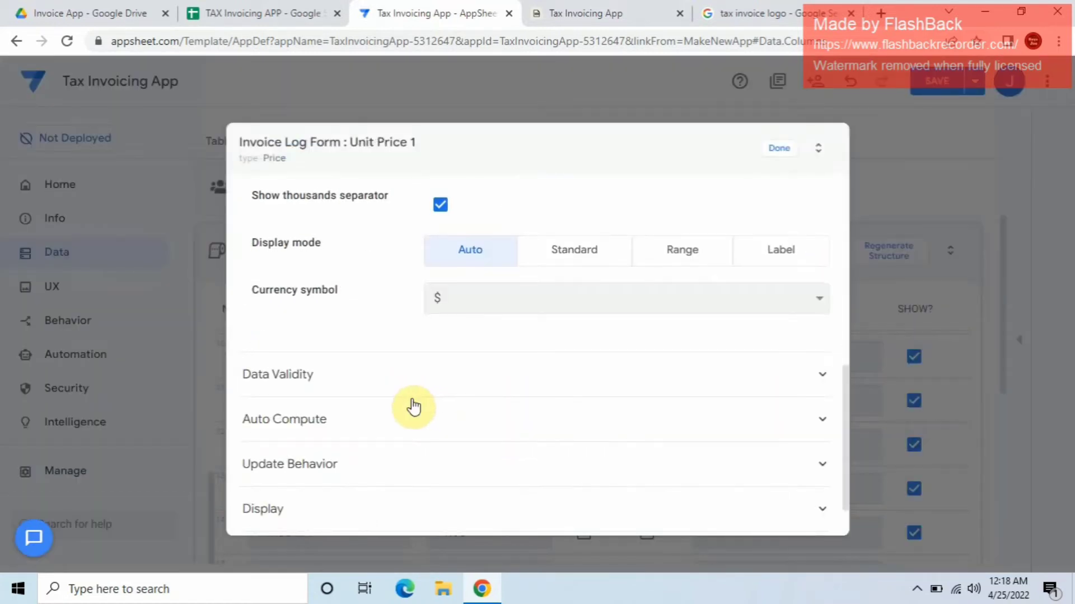
scroll(414, 404, "down", 1)
left_click(431, 362)
left_click(521, 470)
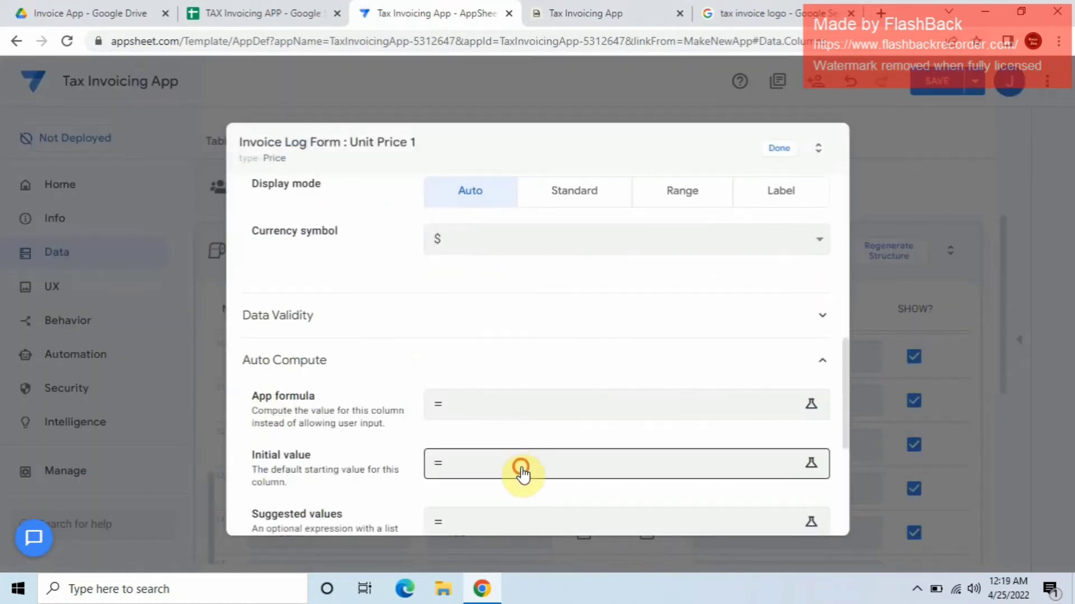
type("Any(Select(Inventory[Description], [_Thisrow].[Item 1]=[Item No]))")
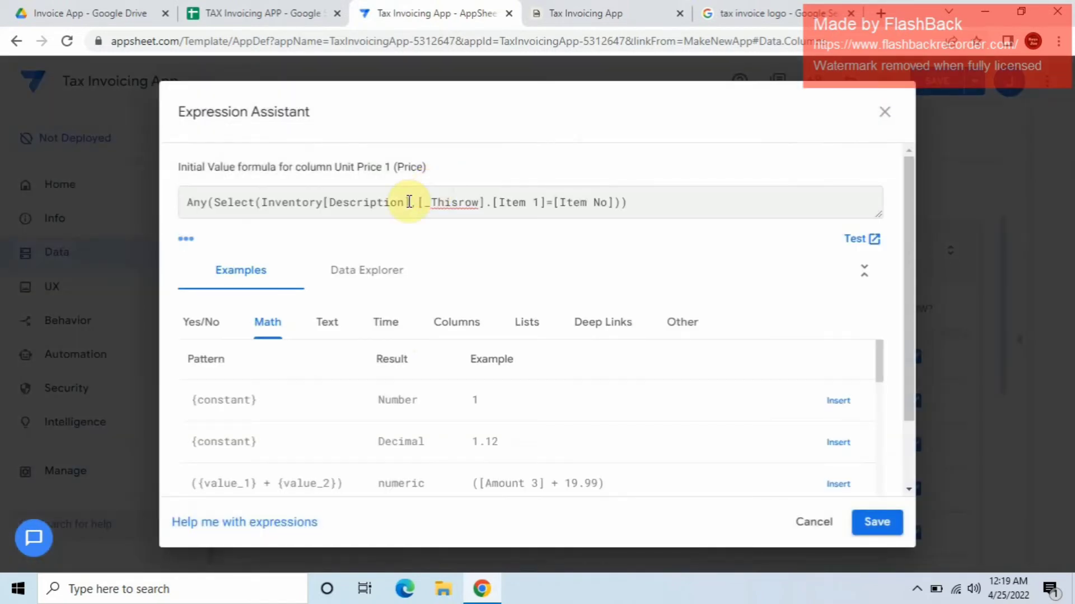
Step: Change the Inventory column in the Unit Price 1 formula to Unit Price, then save the formula and close the column's settings
key("BackSpace")
key("BackSpace")
key("BackSpace")
key("BackSpace")
key("BackSpace")
key("BackSpace")
key("BackSpace")
key("BackSpace")
key("BackSpace")
key("BackSpace")
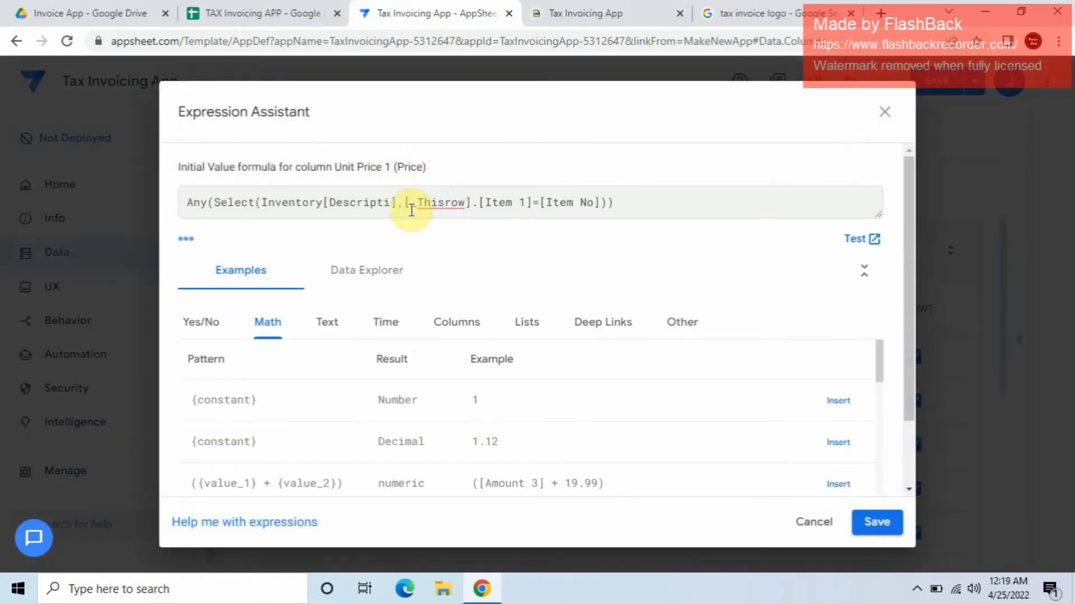
key("BackSpace")
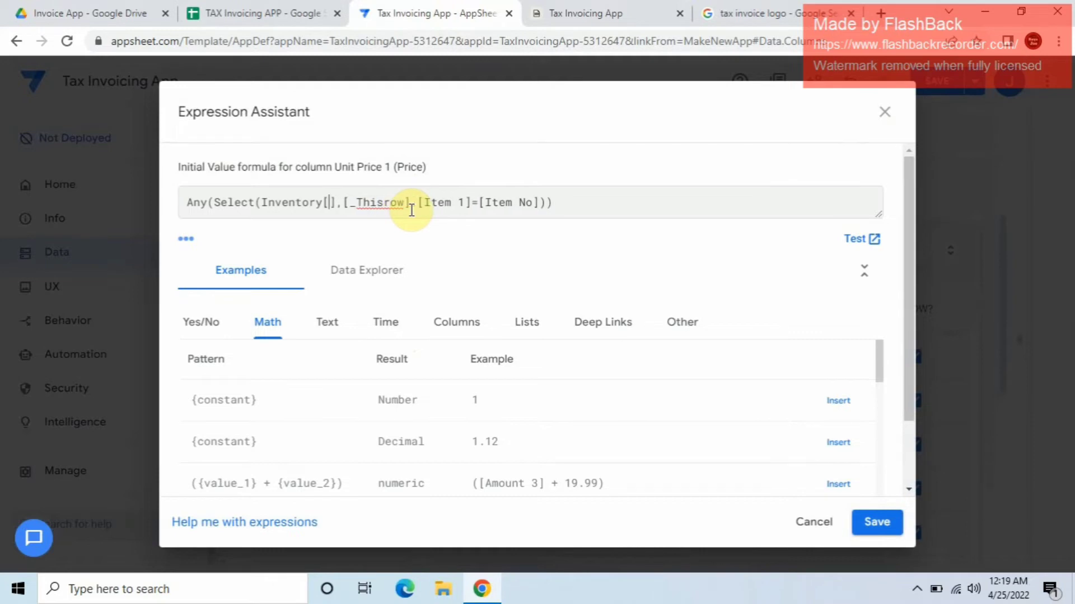
type("Unit ")
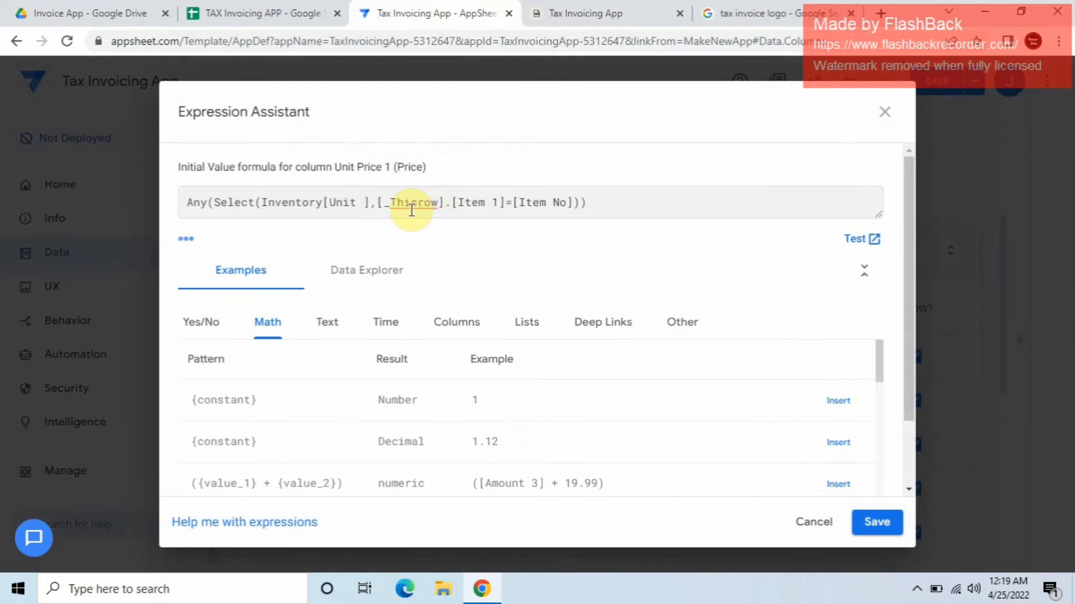
type("Pric")
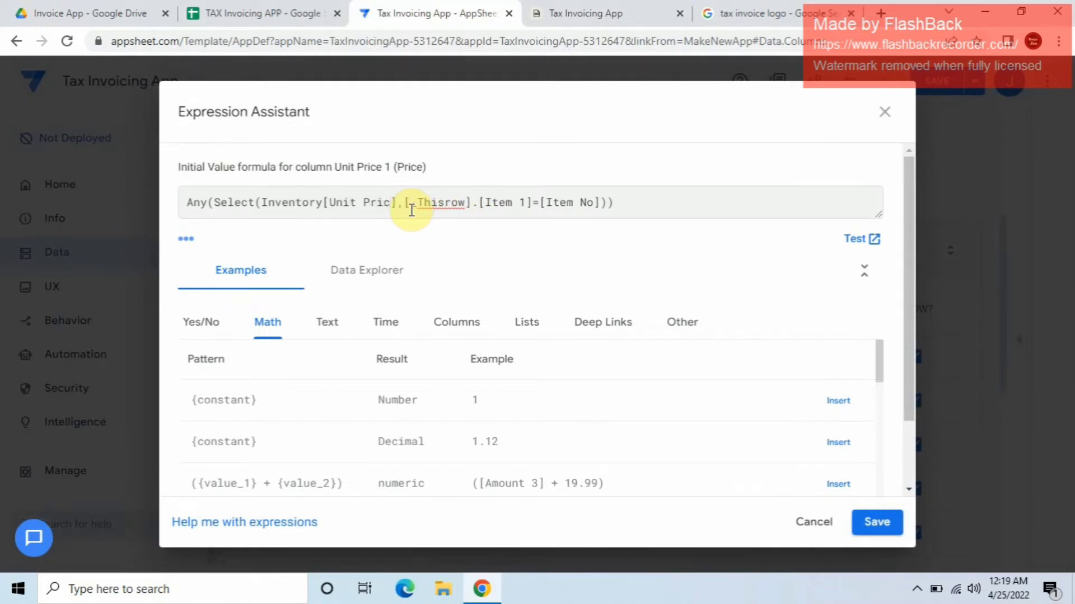
type("e")
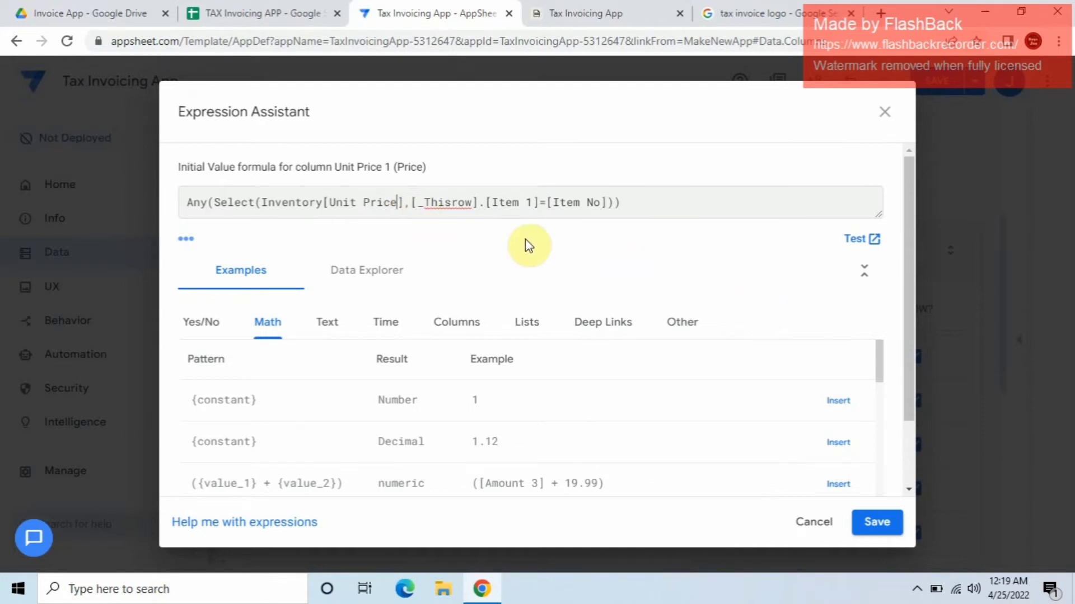
left_click(862, 524)
left_click(779, 148)
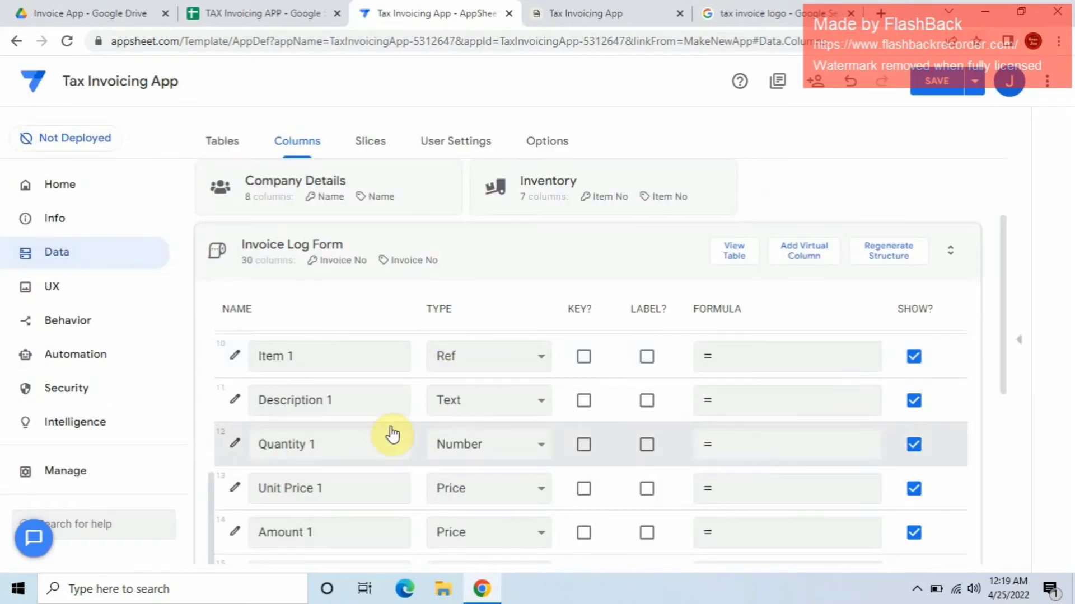
Step: Paste the copied formula as the initial value of the Description 2 column in the Invoice Log Form table
scroll(269, 494, "down", 1)
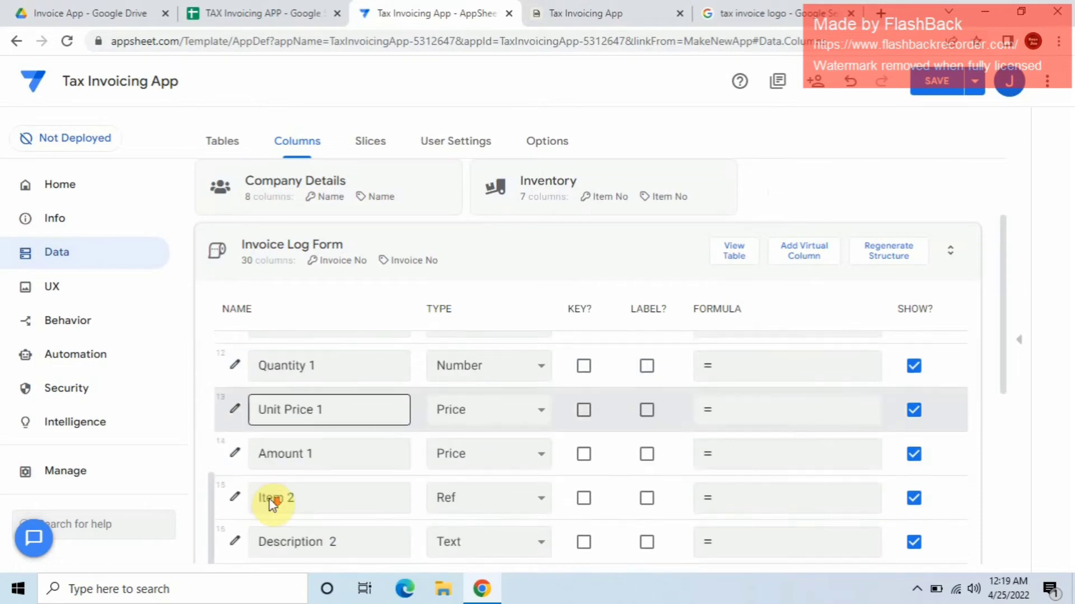
scroll(273, 487, "down", 1)
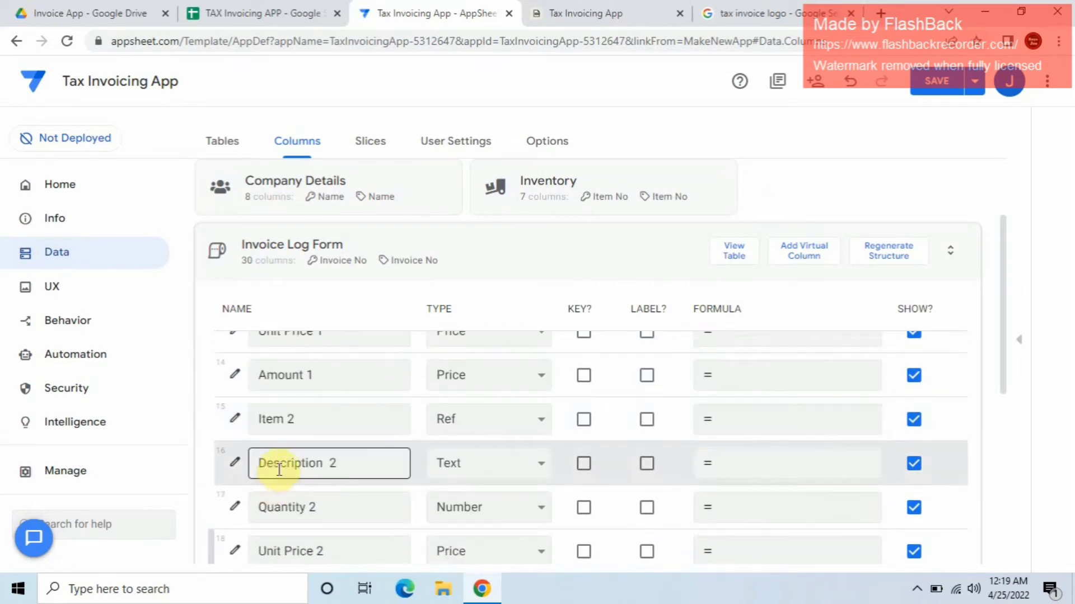
left_click(235, 462)
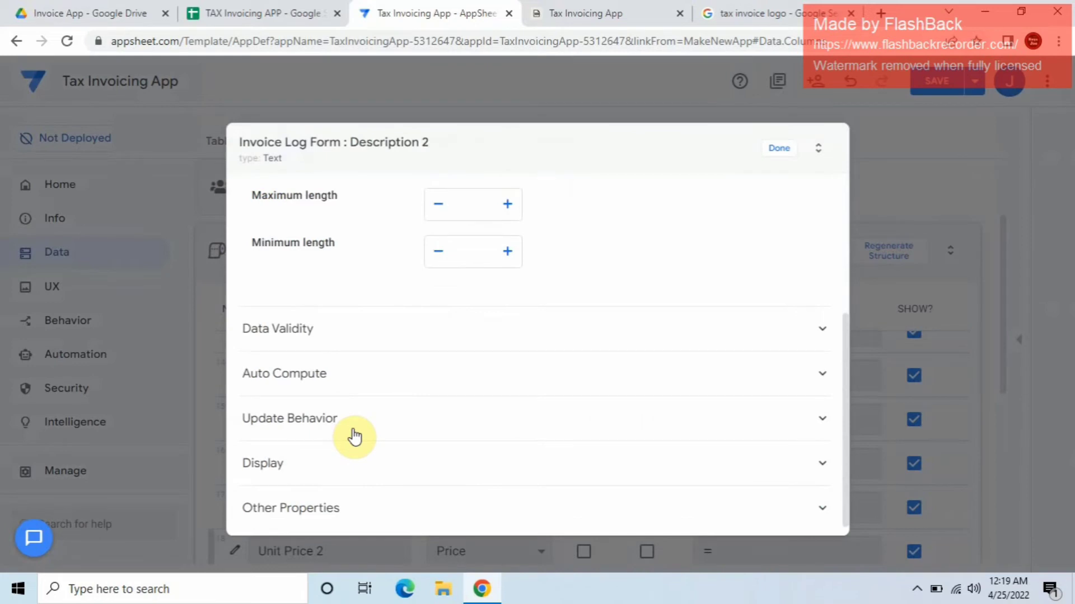
left_click(380, 385)
scroll(448, 408, "down", 3)
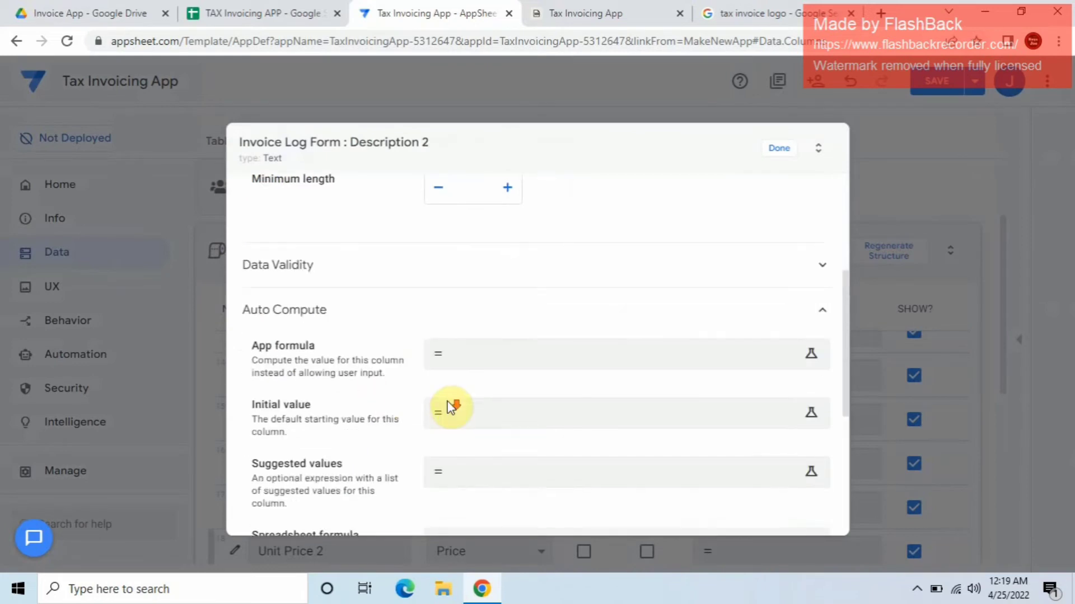
left_click(481, 318)
left_click(456, 207)
key("ctrl+v")
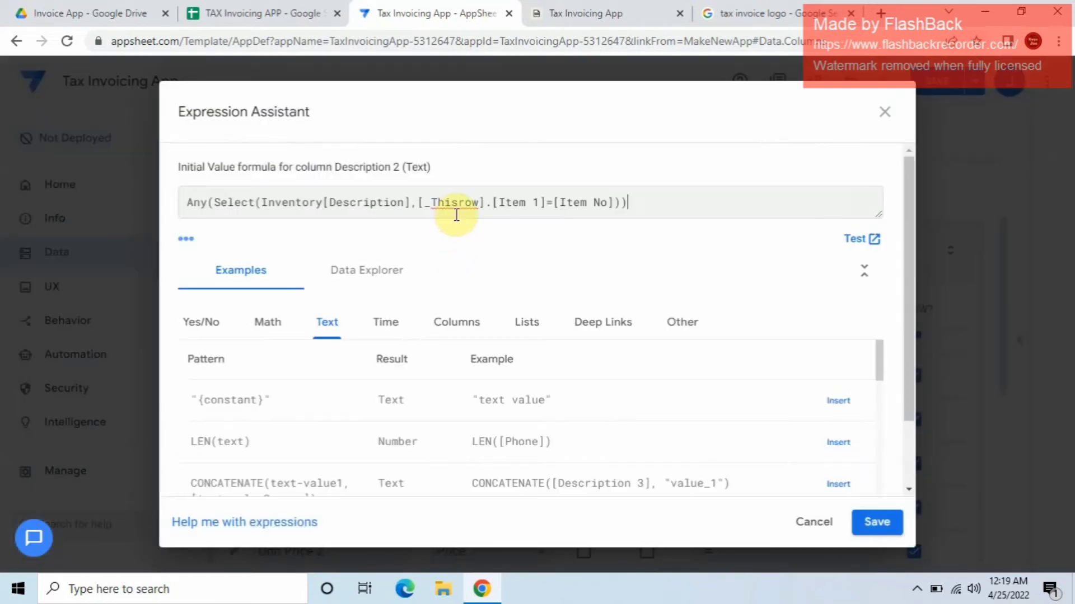
Step: Change the formula's item reference to [Item 2], copy the complete formula, then save it and close the Description 2 settings
left_click(538, 204)
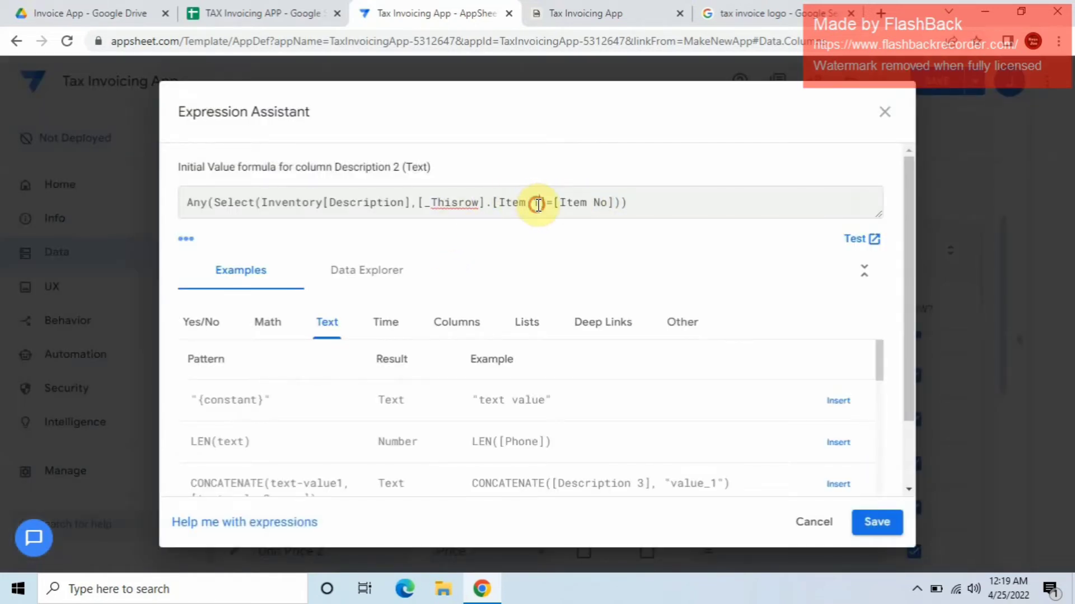
key("BackSpace")
type("2")
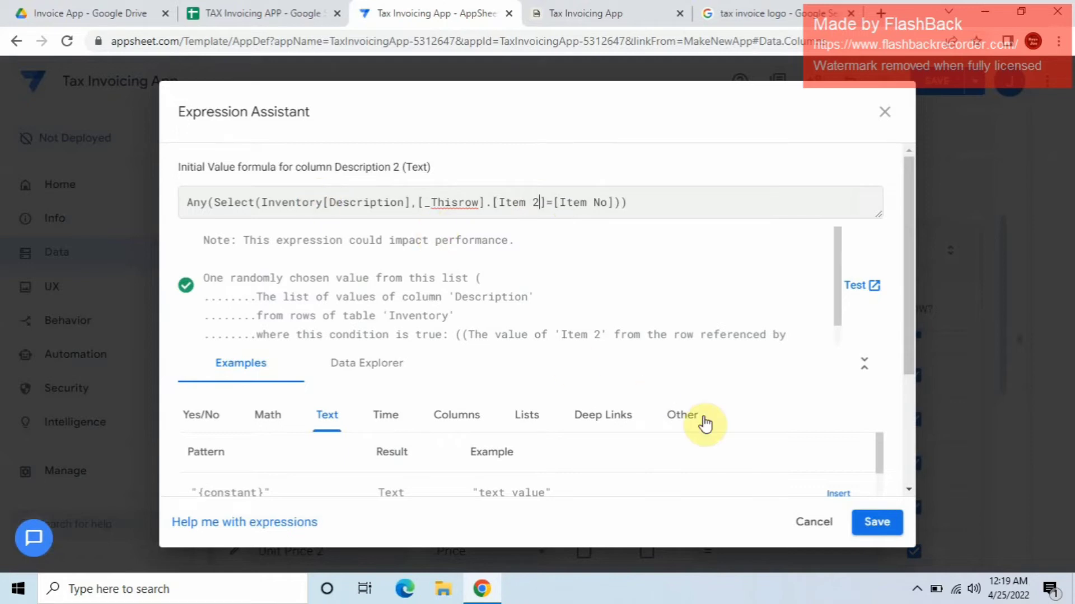
left_click(644, 196)
left_click_drag(645, 195, 134, 168)
key("ctrl+c")
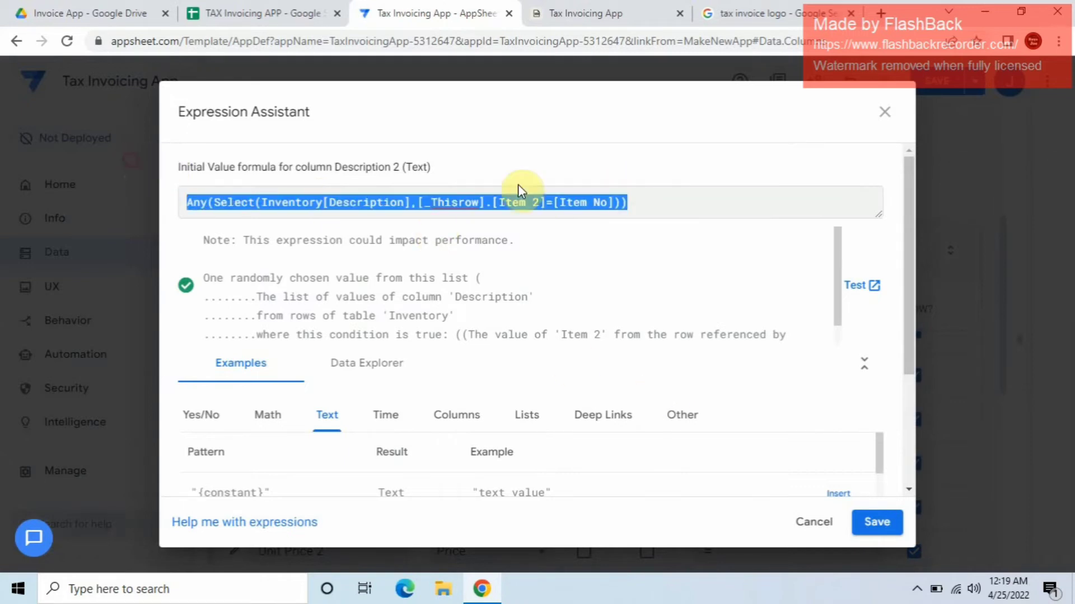
left_click(862, 516)
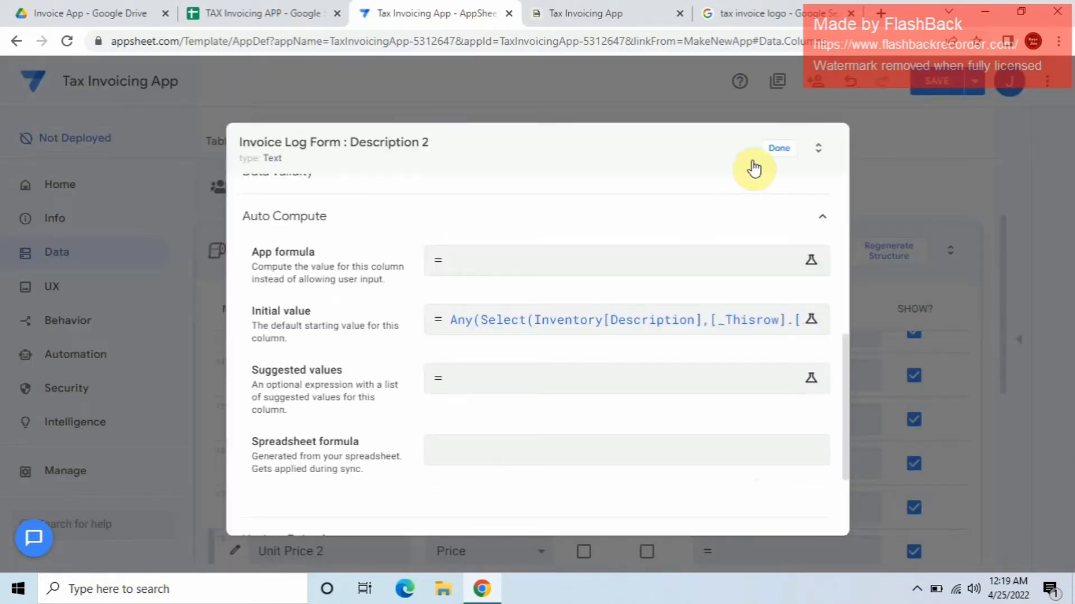
left_click(774, 153)
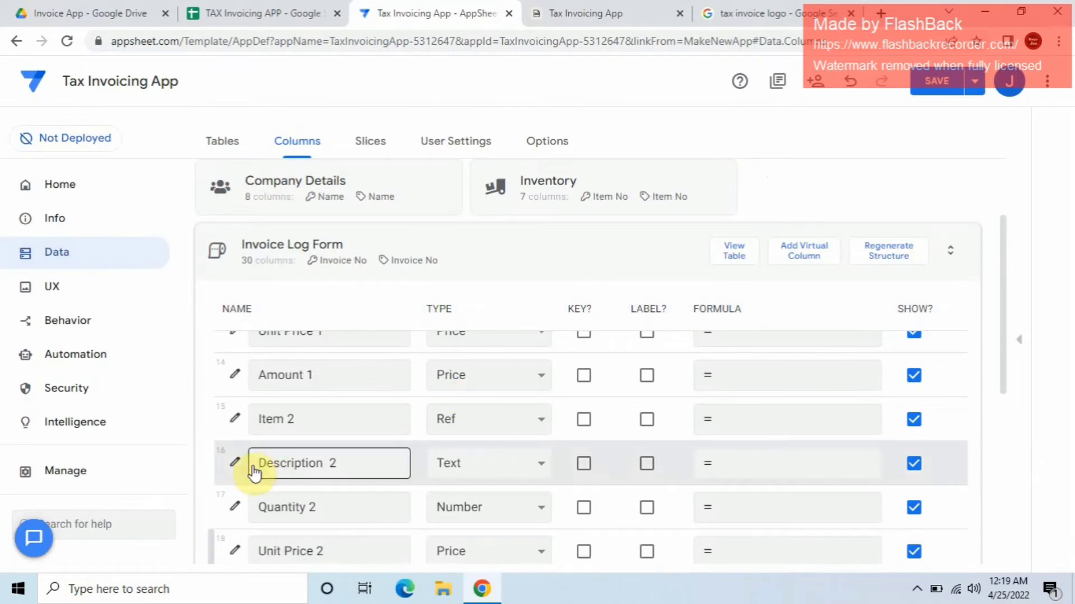
Step: Reopen the Description 2 column's settings to check its initial value formula, then close them
left_click(235, 463)
scroll(419, 448, "down", 3)
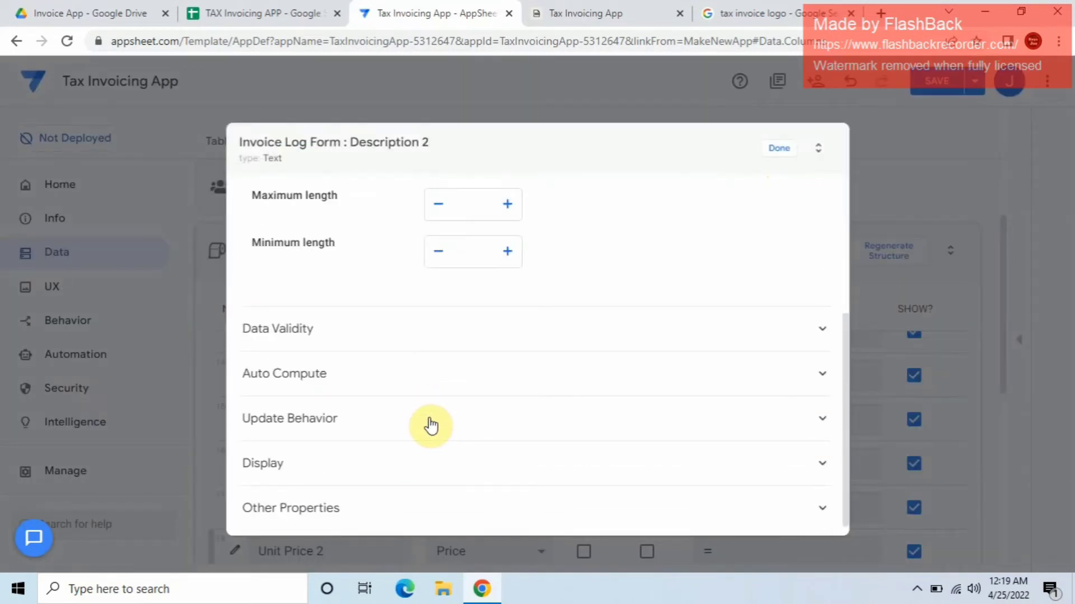
left_click(430, 380)
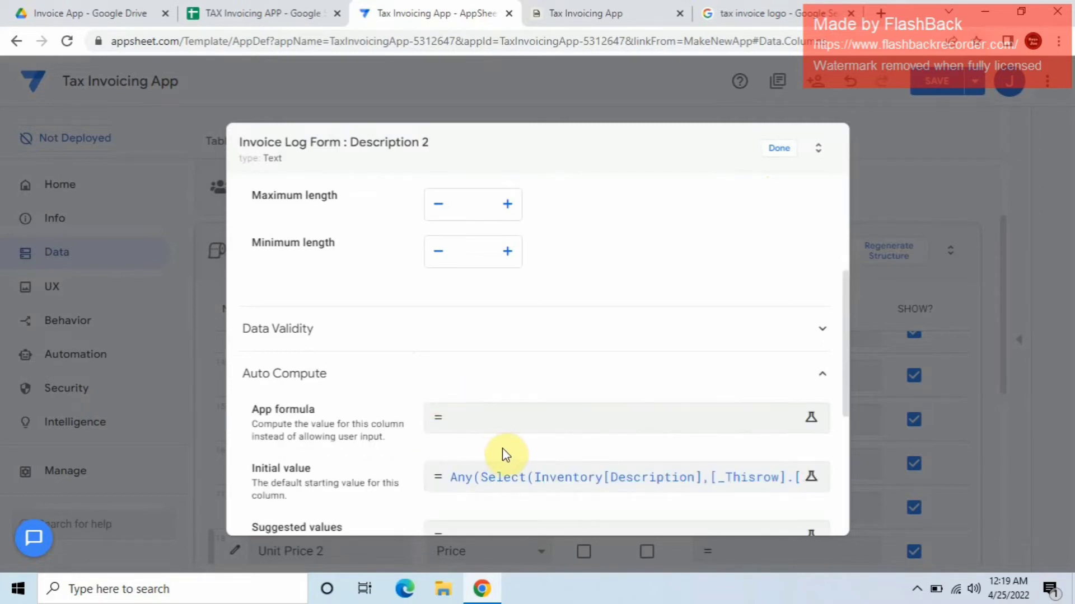
scroll(602, 432, "down", 2)
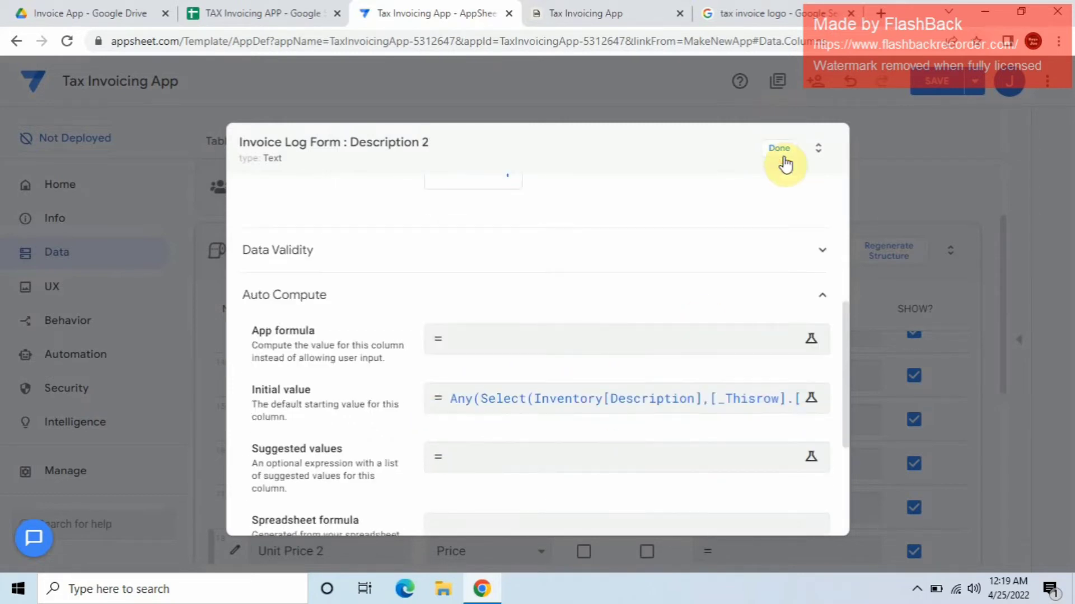
left_click(785, 163)
Step: Paste the copied formula as the initial value of the Unit Price 2 column in the Invoice Log Form table
scroll(274, 511, "down", 1)
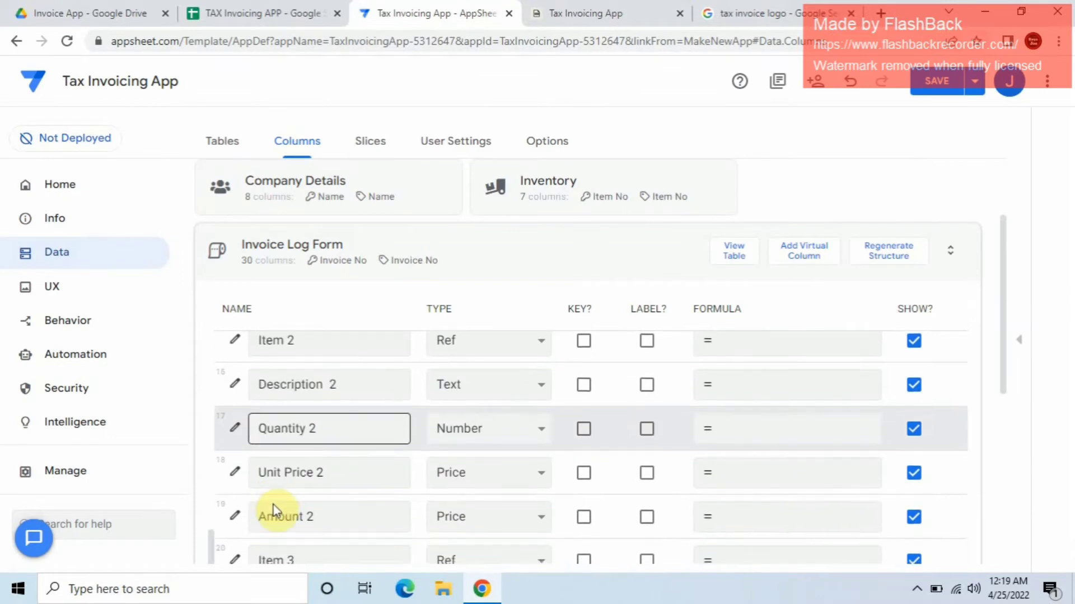
left_click(235, 472)
left_click(507, 446)
scroll(504, 437, "down", 3)
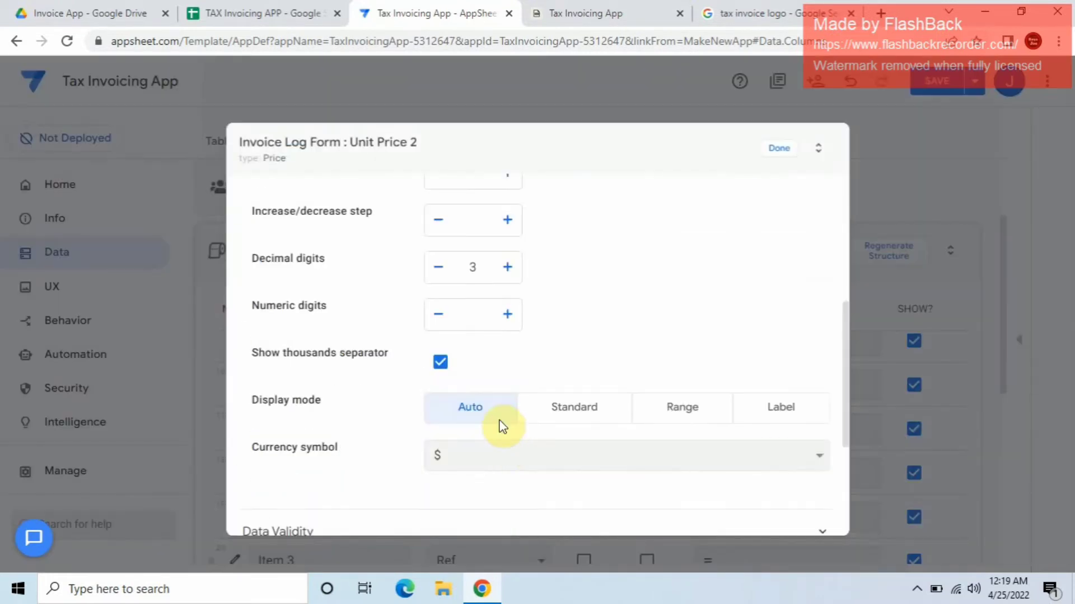
scroll(502, 426, "down", 3)
left_click(499, 500)
scroll(551, 476, "down", 1)
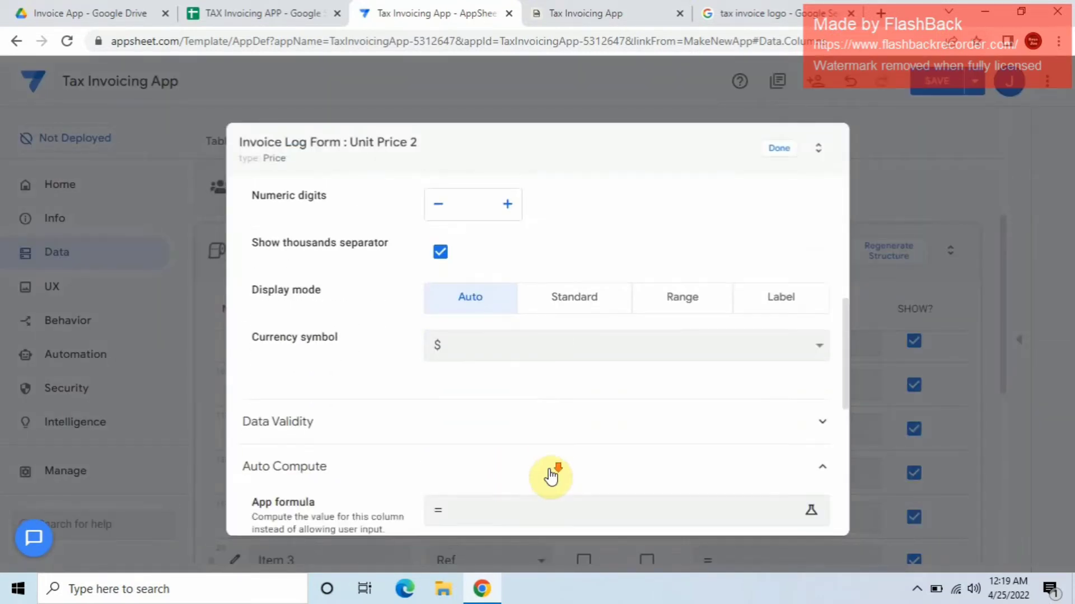
scroll(552, 476, "down", 2)
left_click(542, 450)
key("ctrl+v")
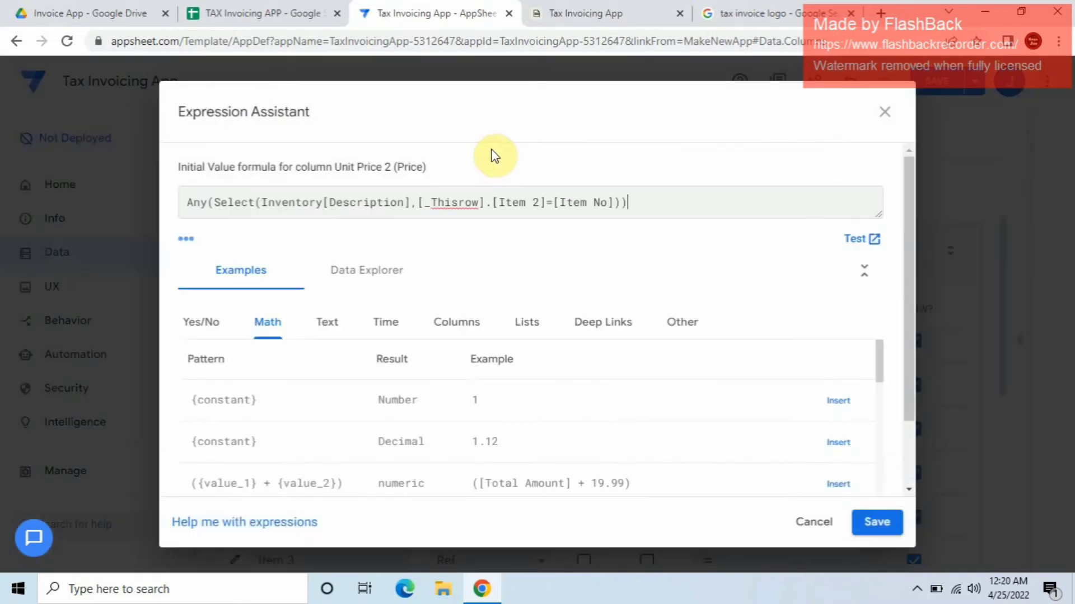
Step: Change the Inventory column in the Unit Price 2 formula to Unit Price, then save the formula and close the column's settings
left_click(407, 206)
key("BackSpace")
key("BackSpace")
key("BackSpace")
key("BackSpace")
key("BackSpace")
key("BackSpace")
key("BackSpace")
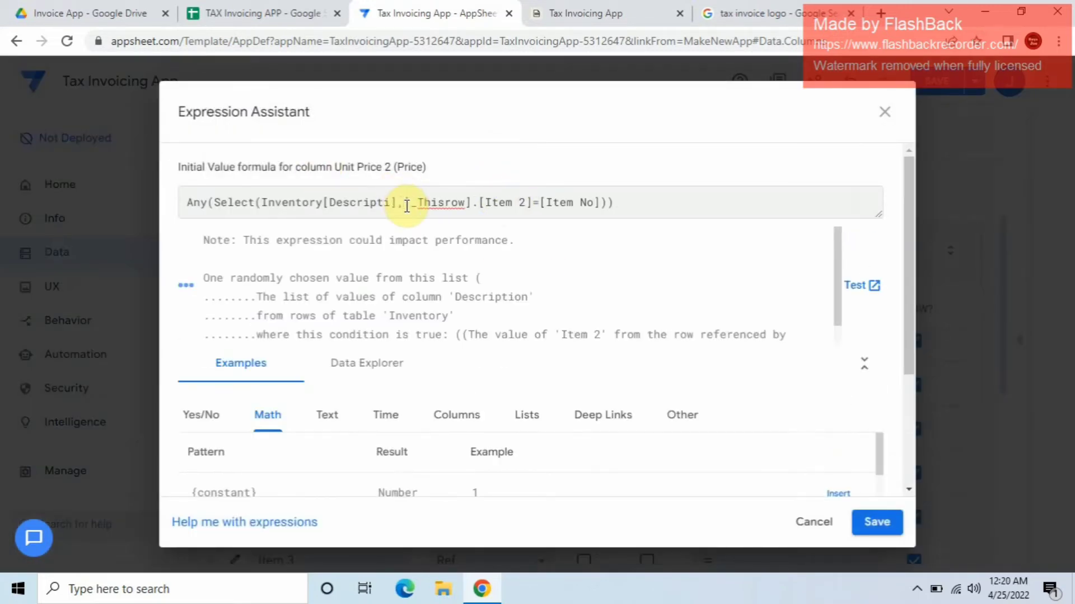
key("BackSpace")
key("BackSpace")
key("BackSpace")
key("BackSpace")
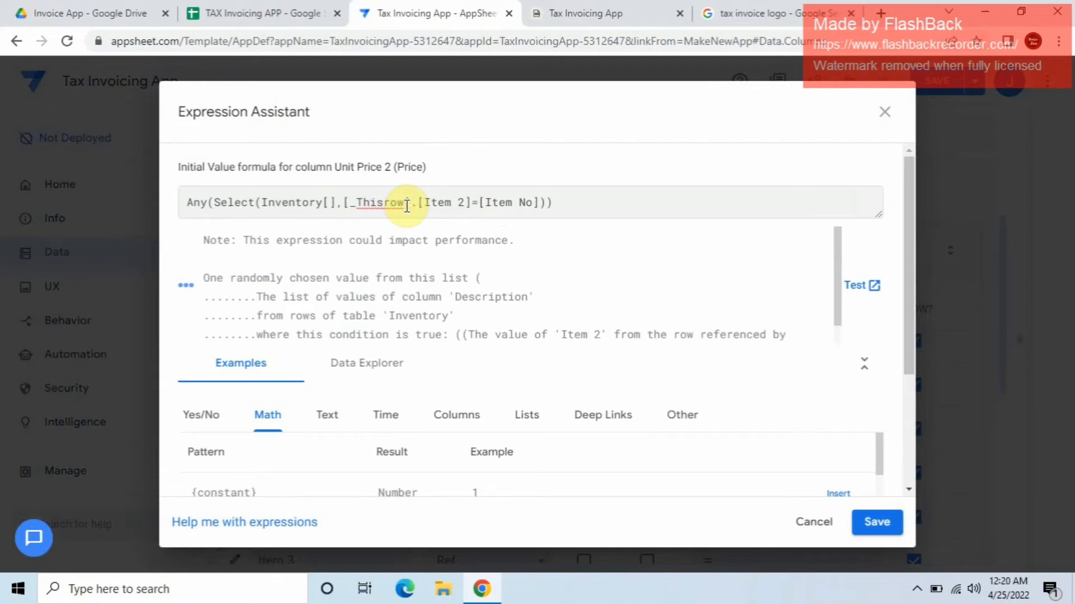
type("Uni")
type("t Pric")
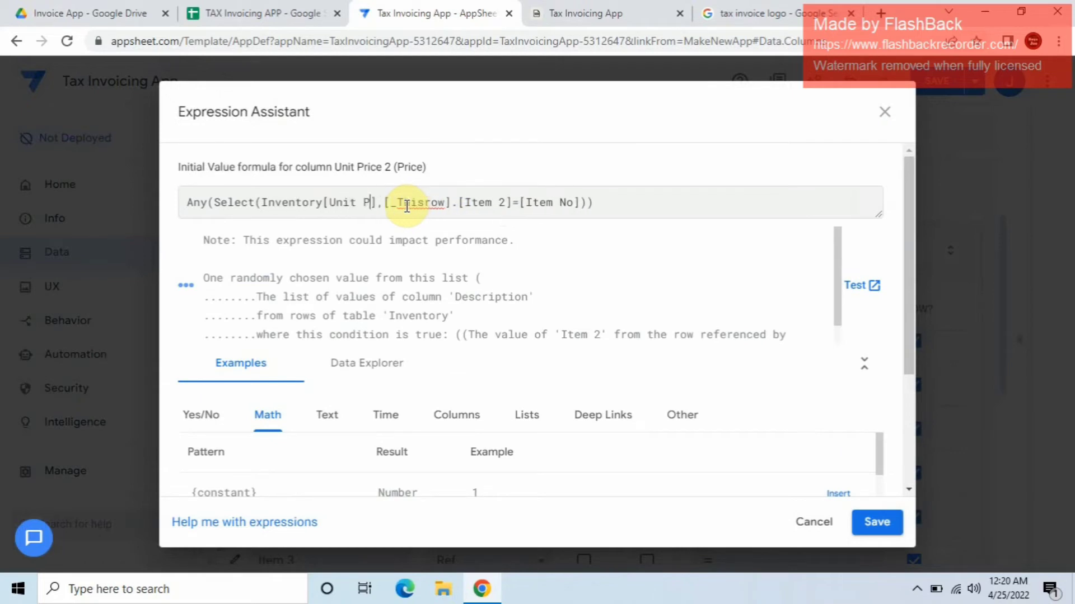
type("e")
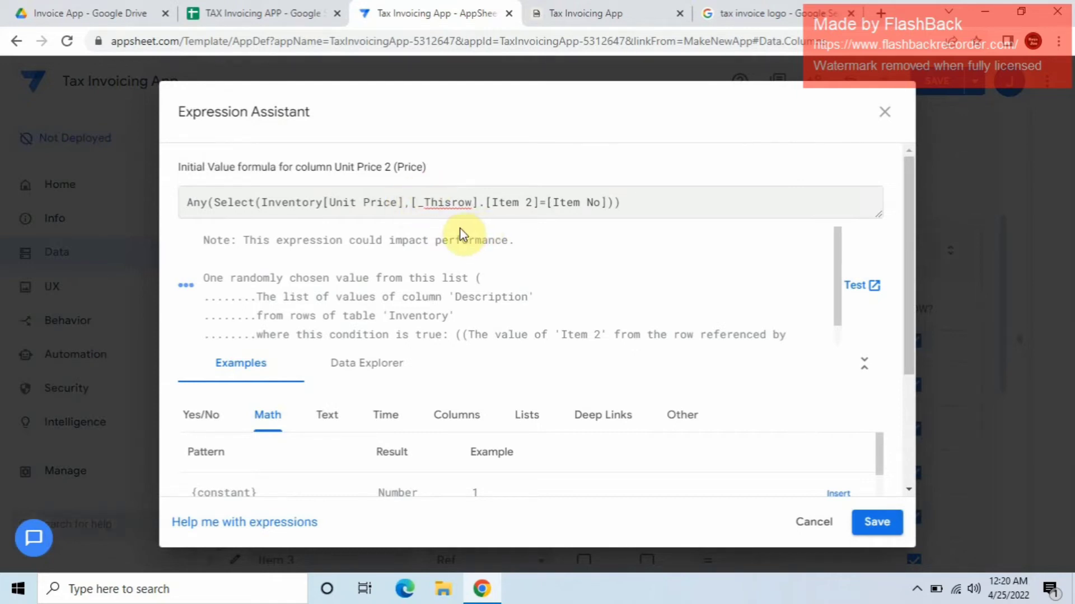
left_click(896, 523)
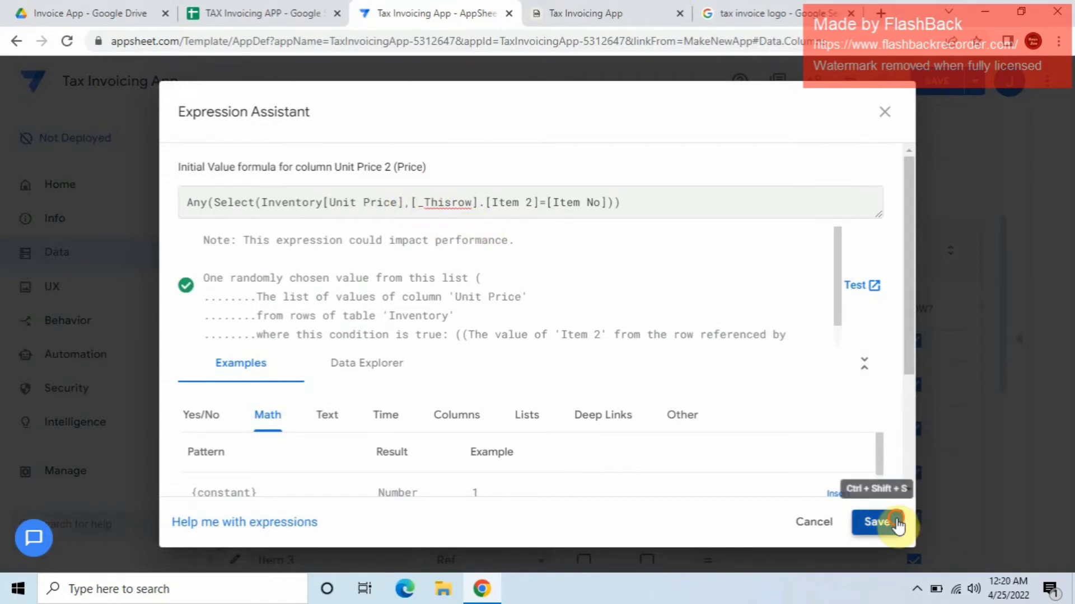
left_click(769, 151)
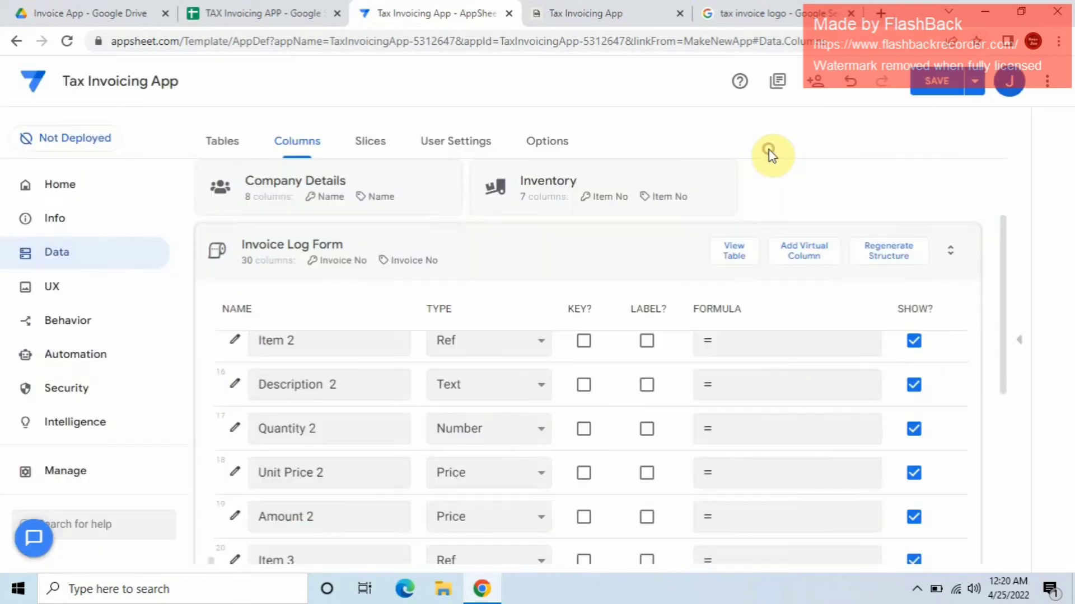
Step: Paste the copied formula as the initial value of the Description 3 column in the Invoice Log Form table
scroll(332, 463, "down", 2)
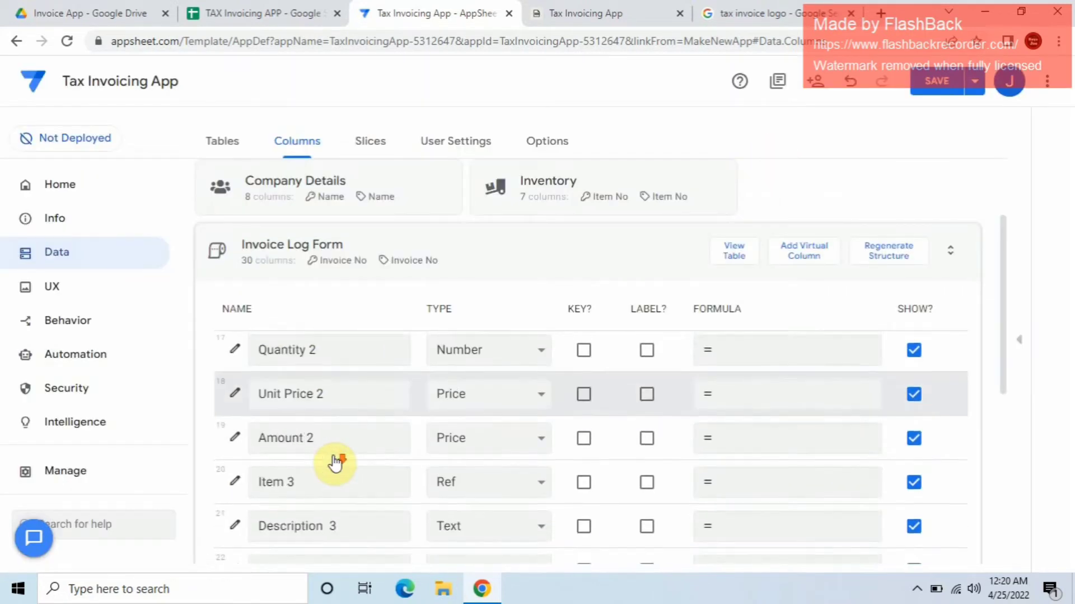
scroll(335, 463, "down", 2)
left_click(392, 445)
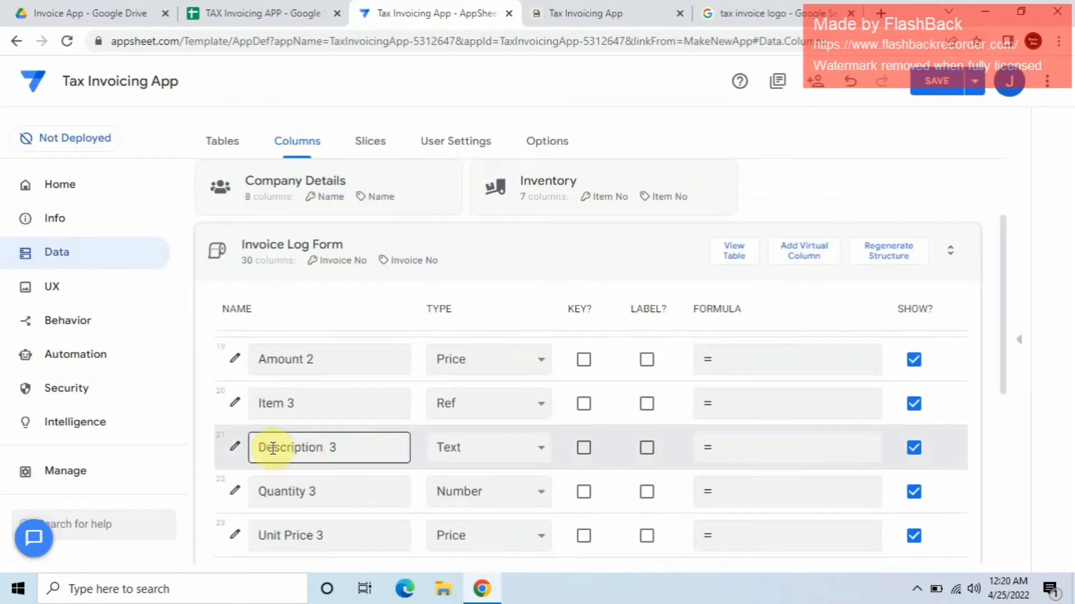
left_click(235, 446)
scroll(403, 403, "down", 3)
scroll(415, 406, "down", 1)
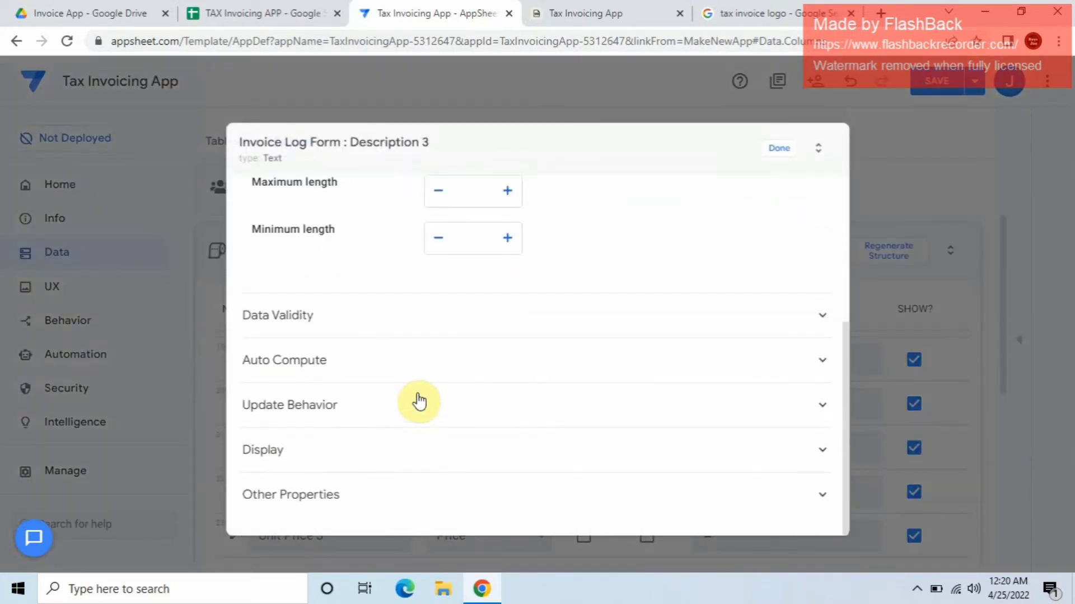
left_click(440, 373)
left_click(491, 463)
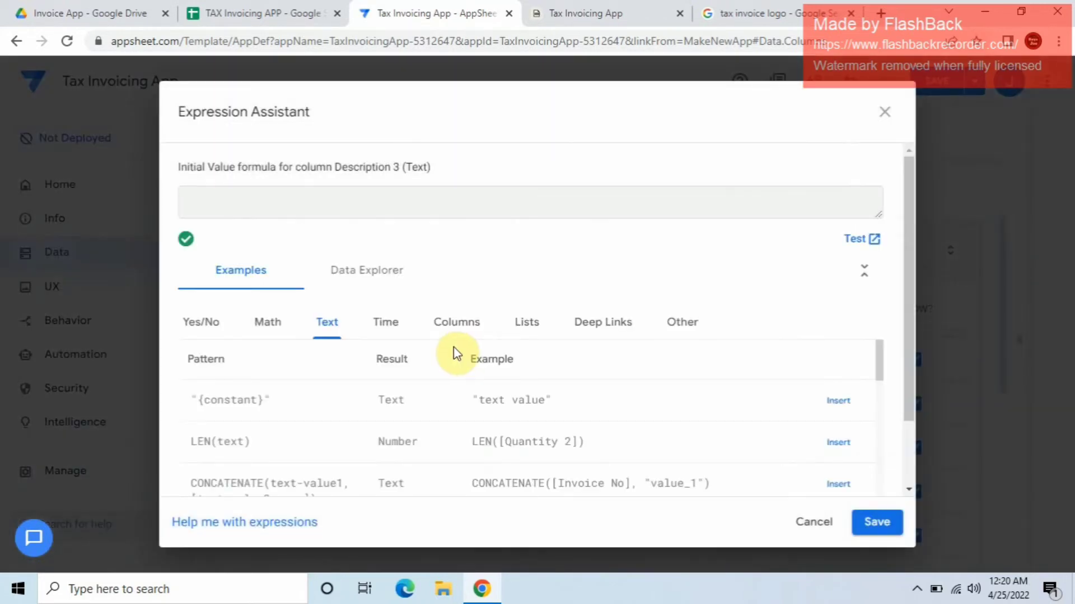
type("Any(Select(Inventory[Description],[_Thisrow].[Item 1]=[Item No]))")
Step: Change the item reference in the Description 3 formula to [Item 3], then save the formula and close the column's settings
left_click(535, 202)
key("BackSpace")
type("3")
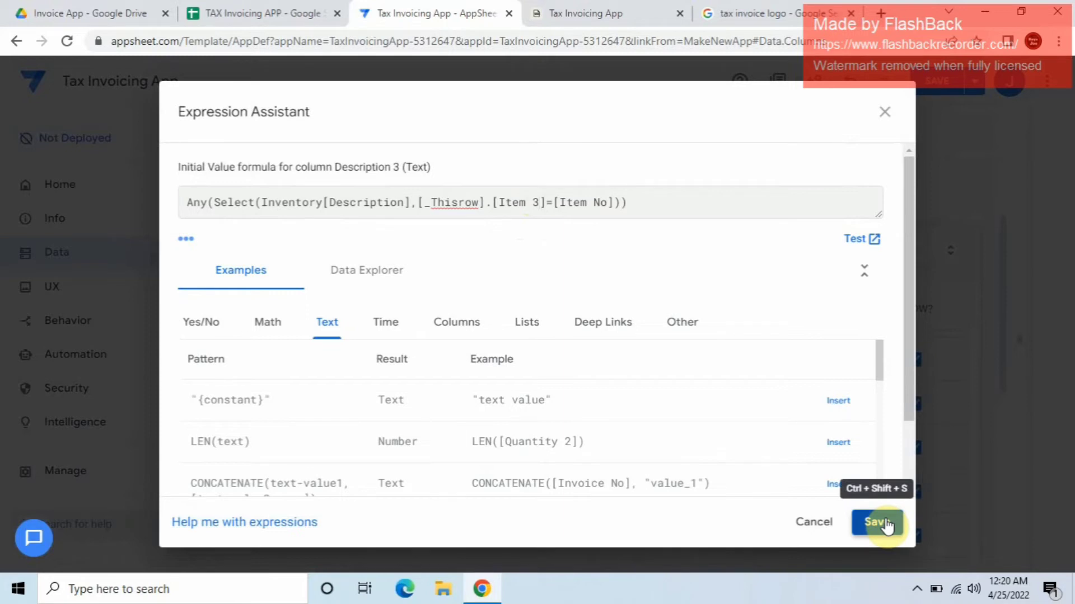
left_click(886, 524)
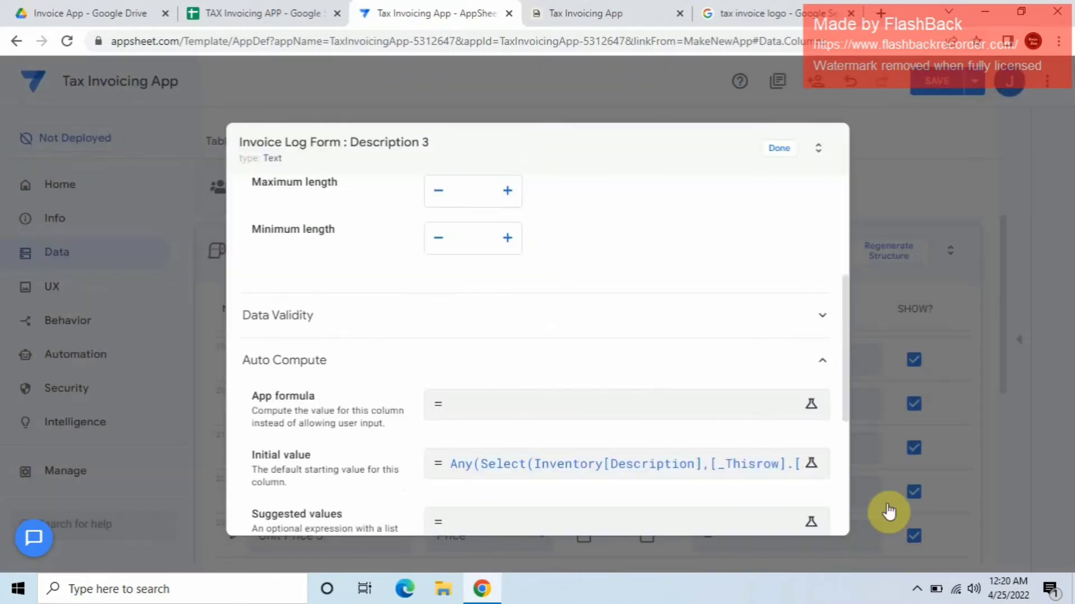
left_click(776, 151)
Step: Paste the copied formula as the initial value of the Unit Price 3 column in the Invoice Log Form table
scroll(568, 341, "down", 1)
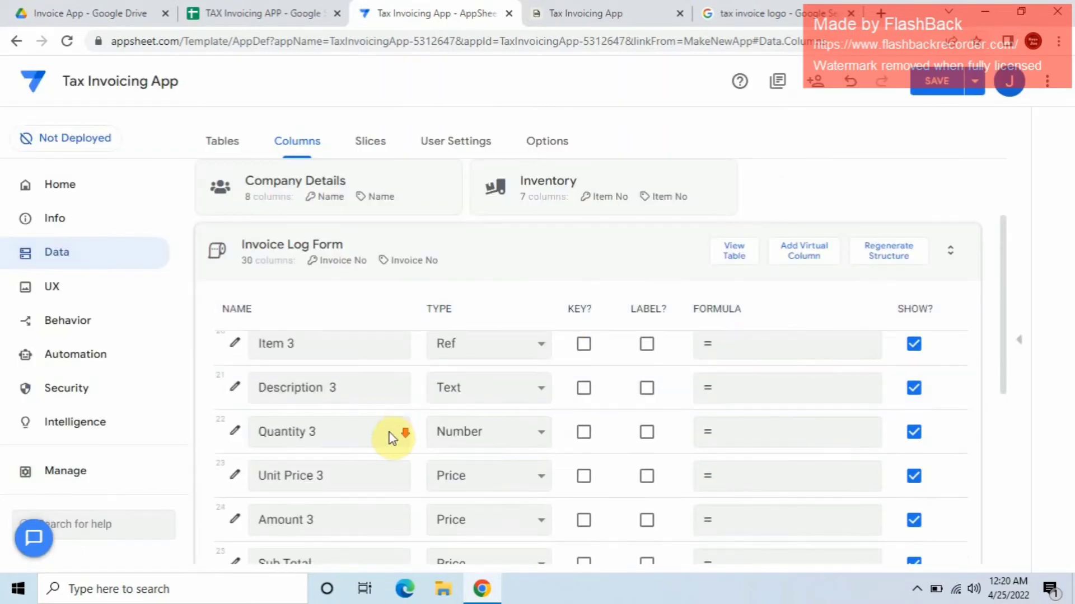
left_click(257, 480)
scroll(257, 480, "down", 1)
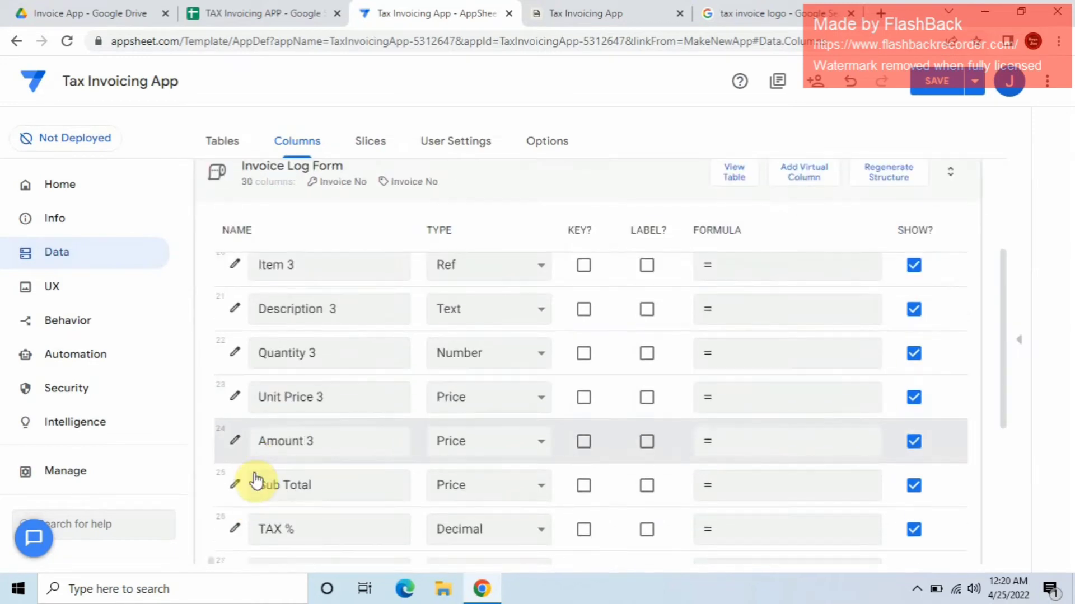
left_click(233, 398)
scroll(494, 425, "down", 5)
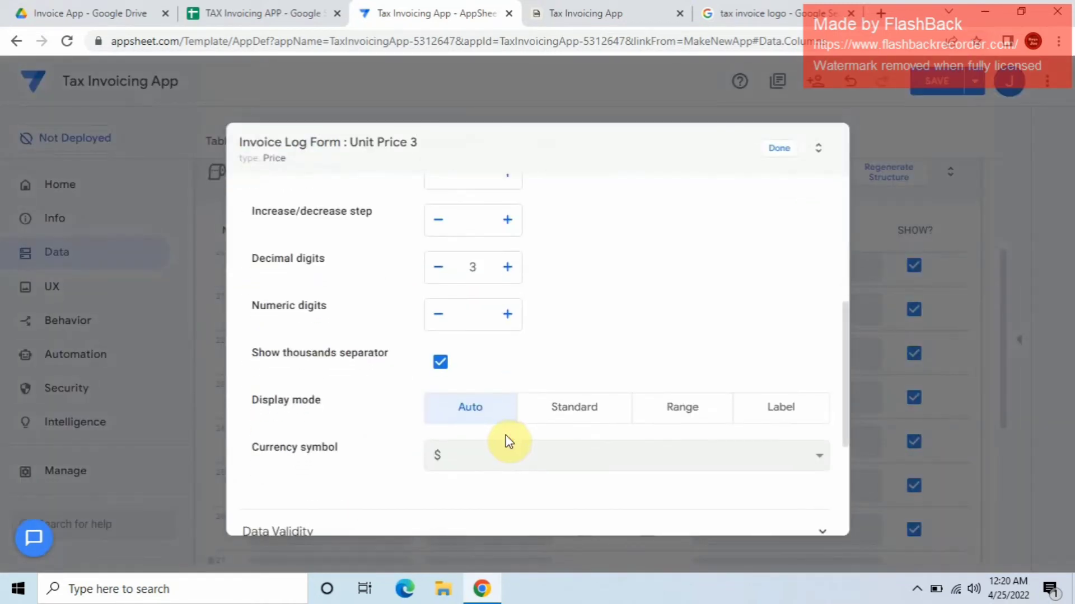
scroll(496, 418, "down", 2)
scroll(497, 410, "up", 4)
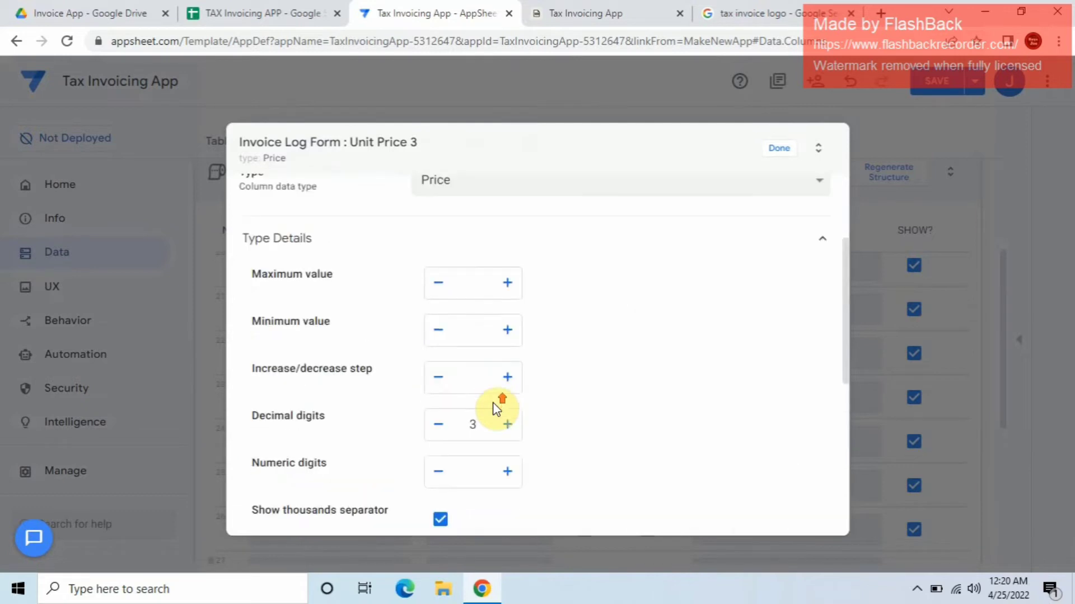
scroll(499, 413, "down", 3)
scroll(492, 408, "down", 4)
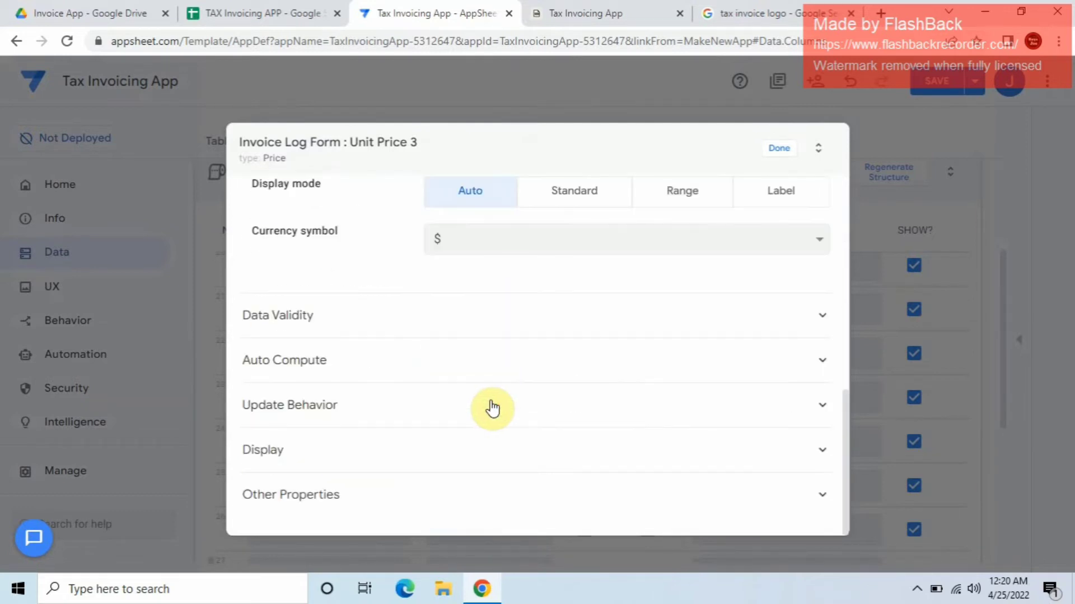
left_click(456, 360)
scroll(500, 393, "down", 3)
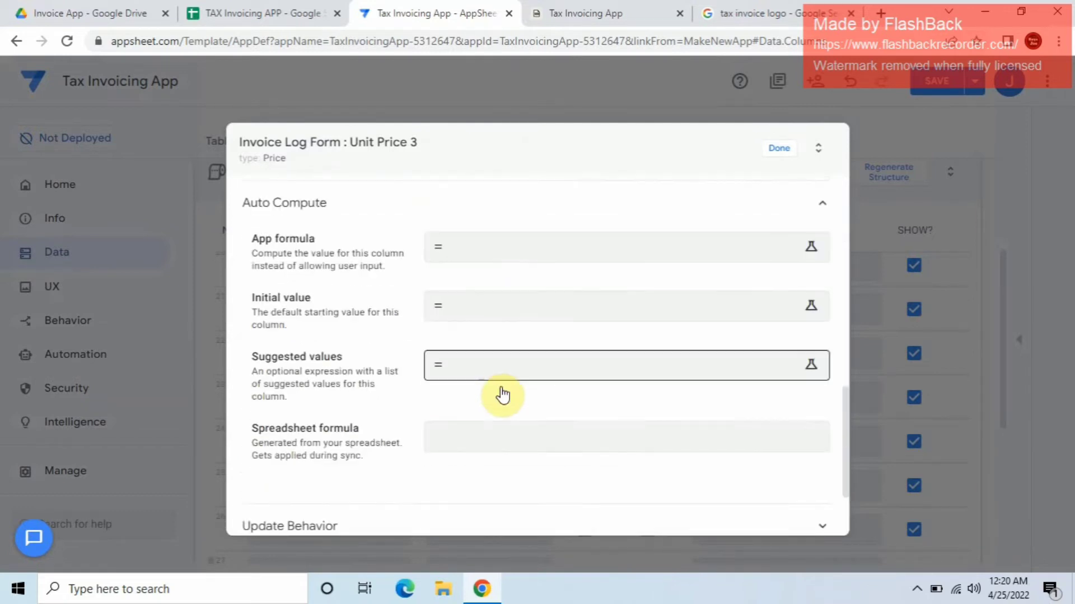
left_click(504, 314)
type("Any(Select(Inventory[Description],[_Thisrow].[Item 2]=[Item No]))")
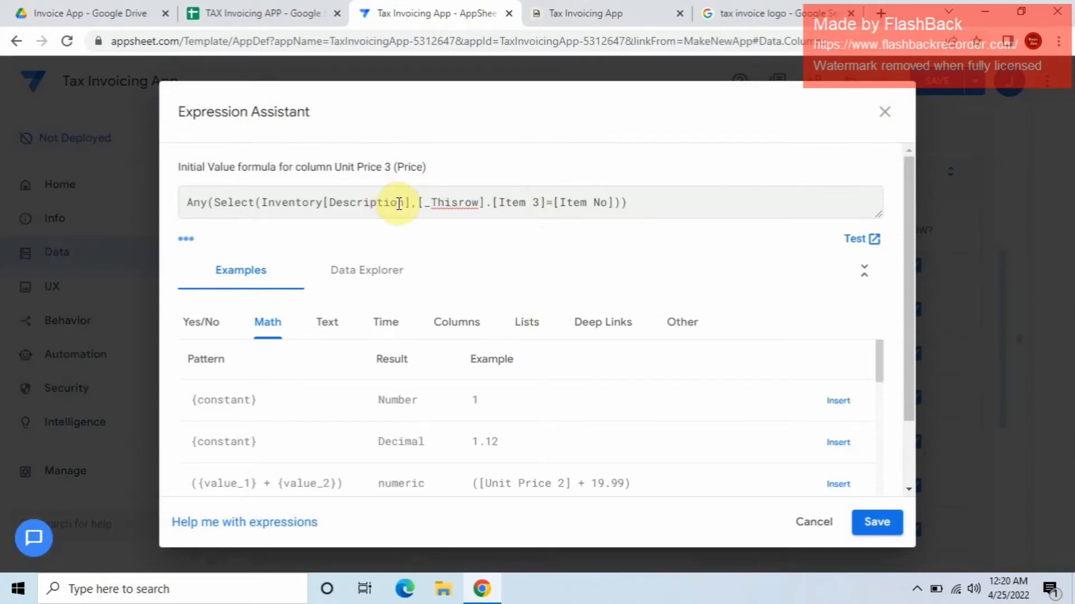
Step: Change the Inventory column in the Unit Price 3 formula to Unit Price, then save the formula and close the column's settings
key("BackSpace")
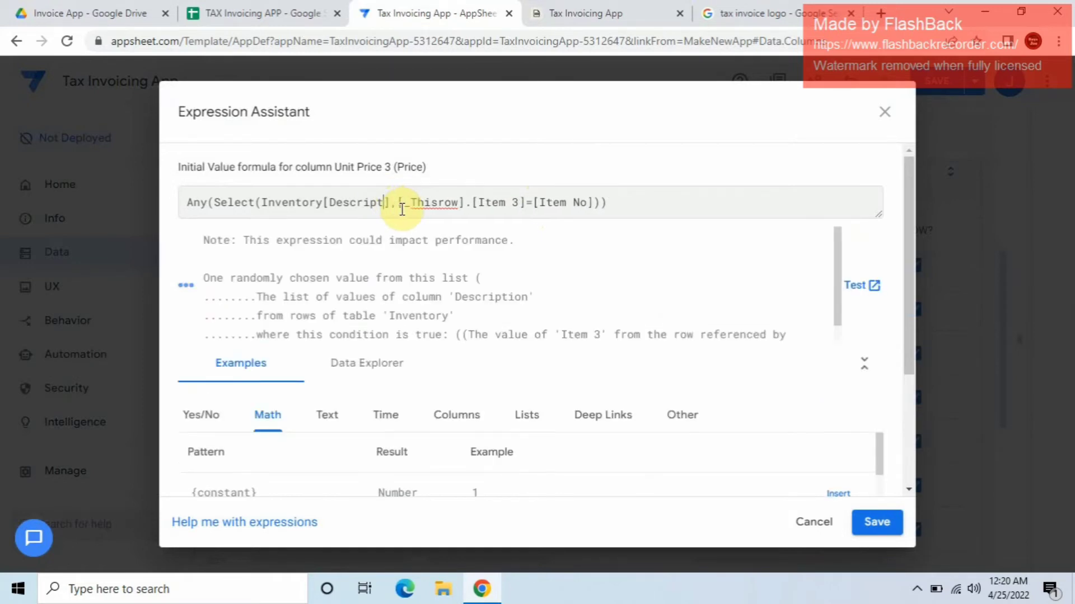
key("BackSpace")
key("BackSpace")
key("BackSpace")
key("BackSpace")
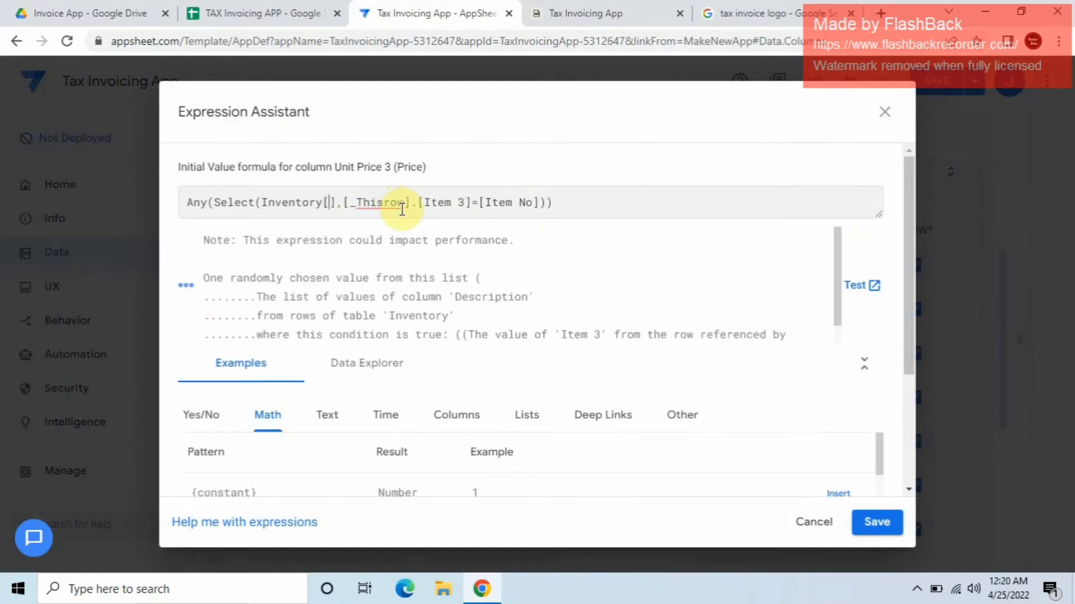
type("Unit Price")
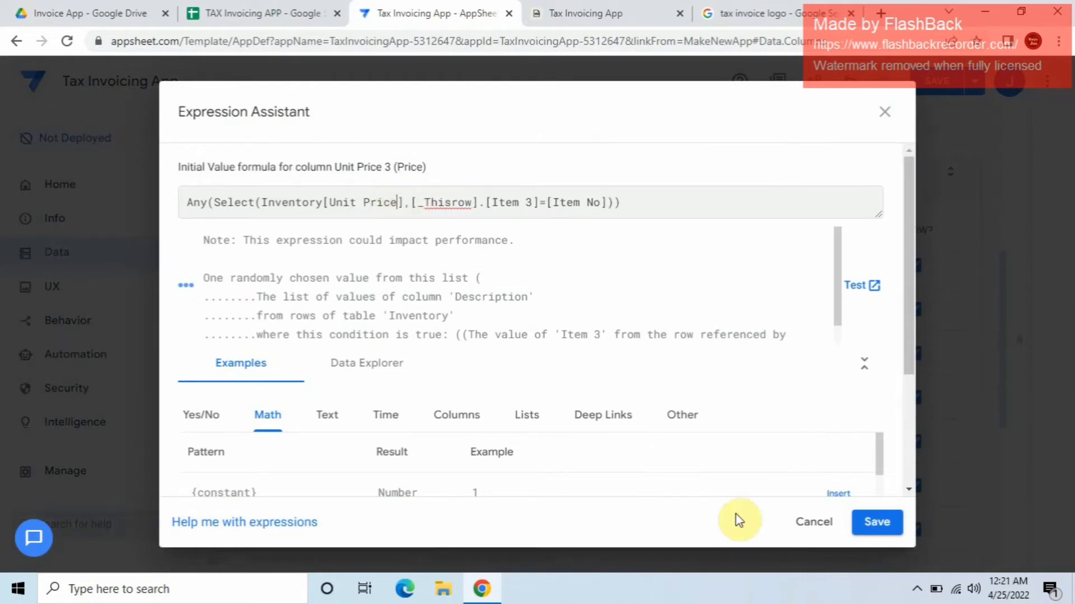
left_click(893, 524)
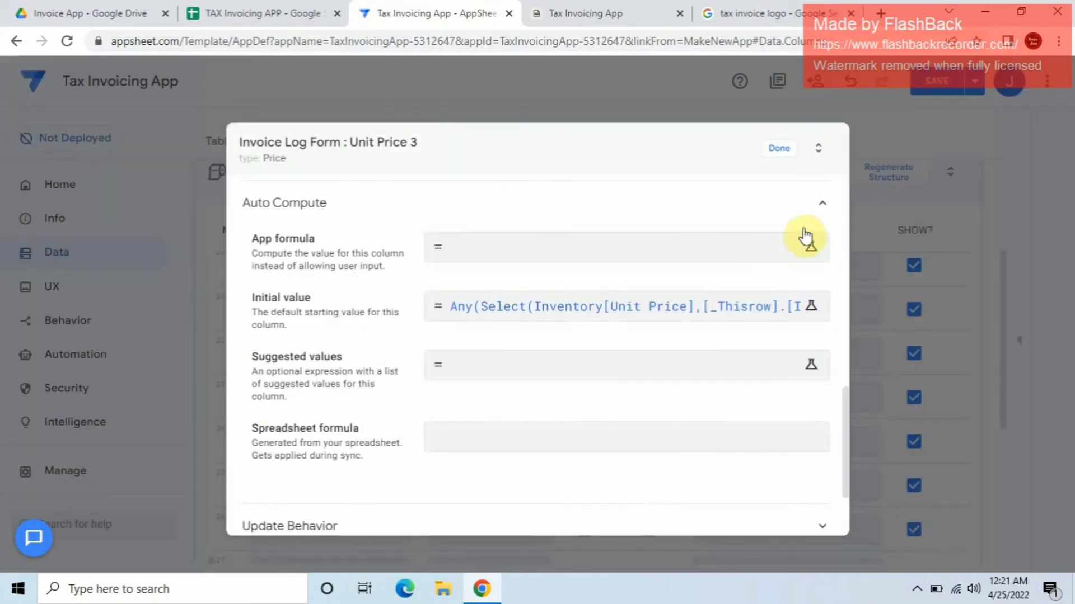
left_click(778, 152)
Step: Save the app's changes in the editor, then switch to the running Tax Invoicing App and sync it
scroll(355, 503, "down", 1)
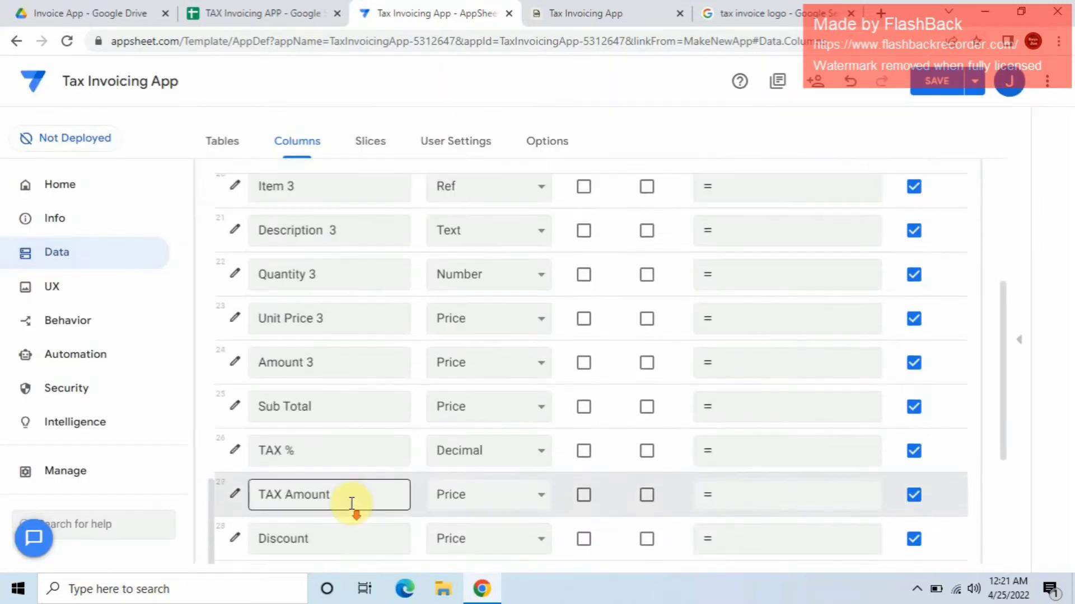
left_click(946, 88)
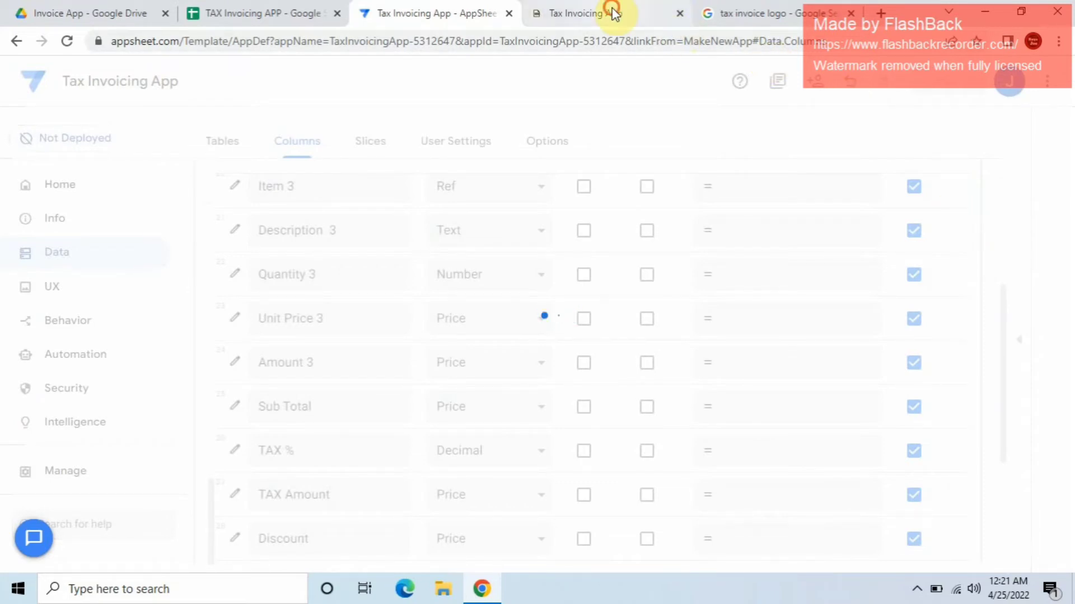
left_click(614, 13)
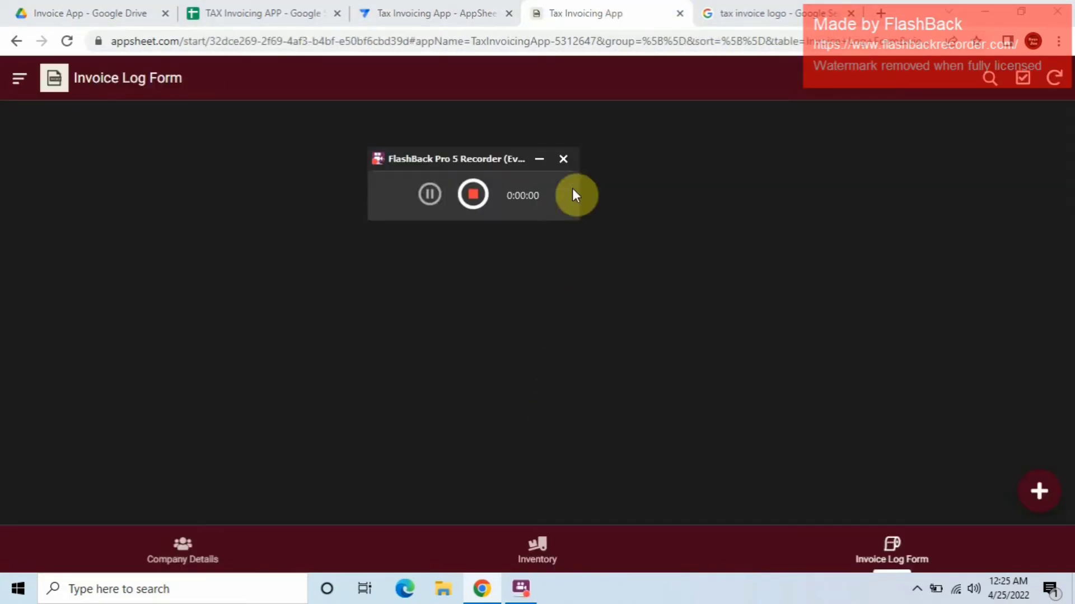
left_click(545, 166)
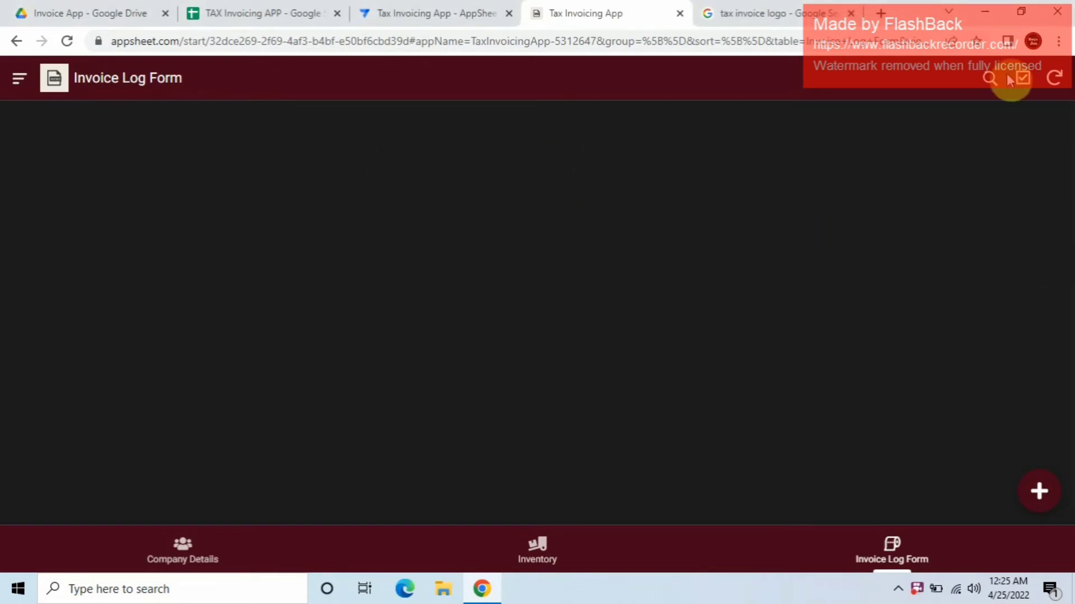
left_click(1054, 78)
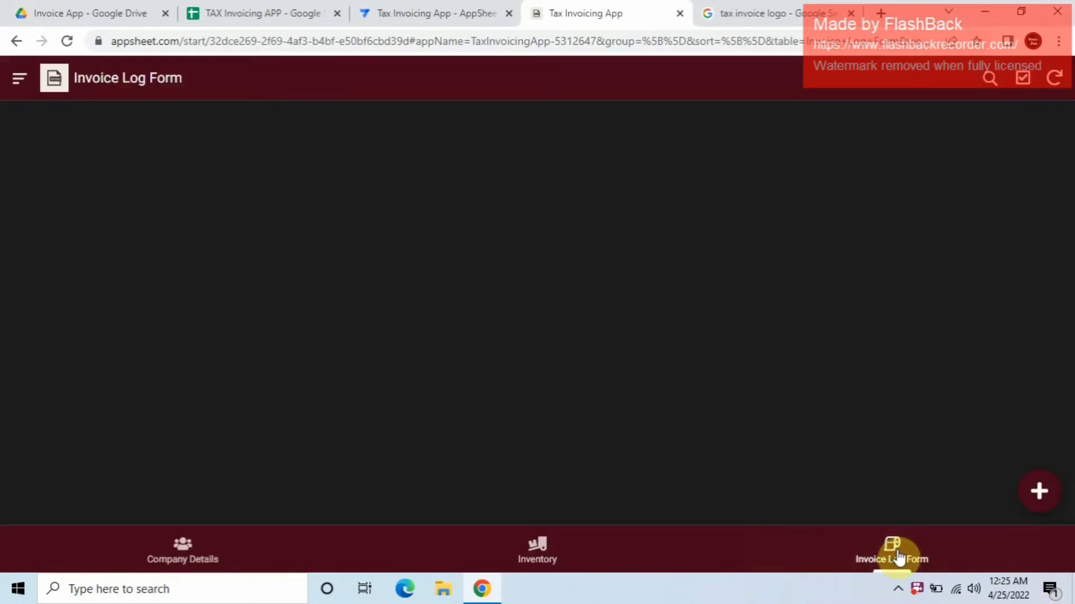
Step: Start a new Invoice Log Form entry and choose 9876 as Item 1
left_click(1044, 498)
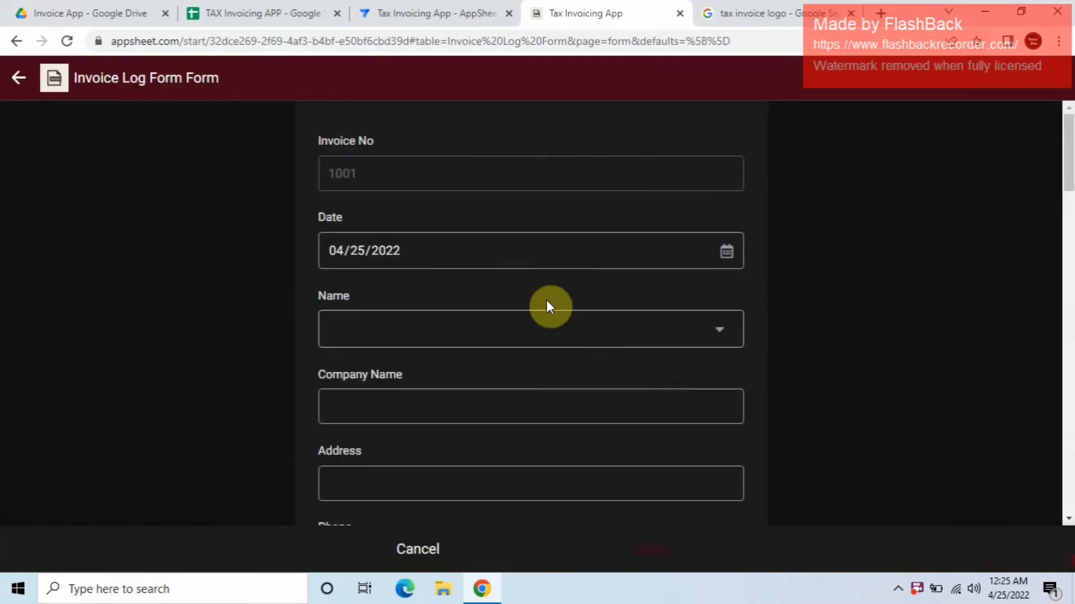
scroll(616, 364, "down", 4)
scroll(555, 372, "down", 3)
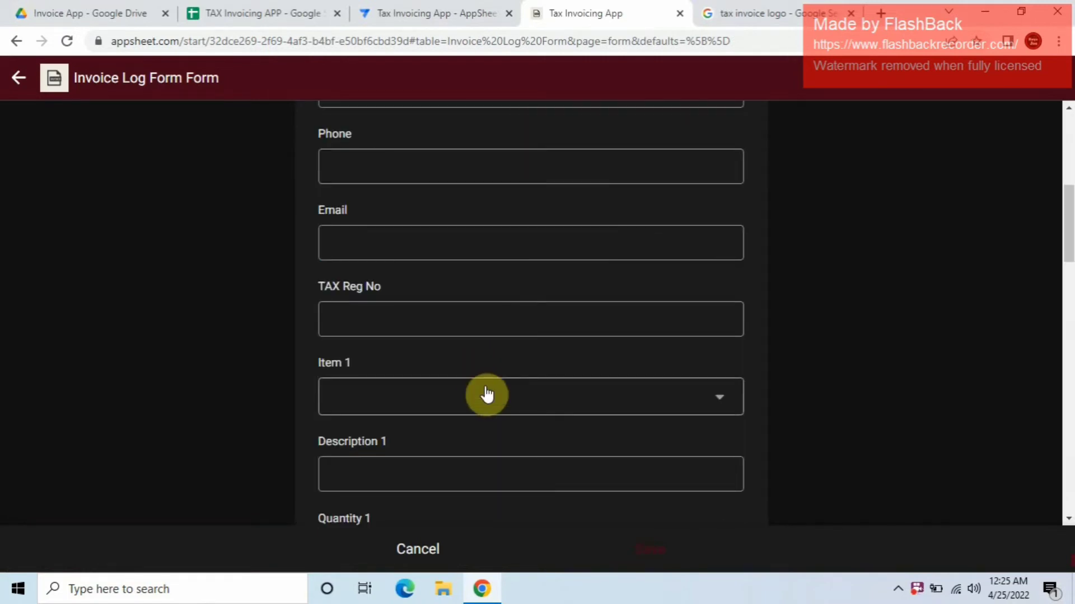
left_click(478, 388)
left_click(360, 175)
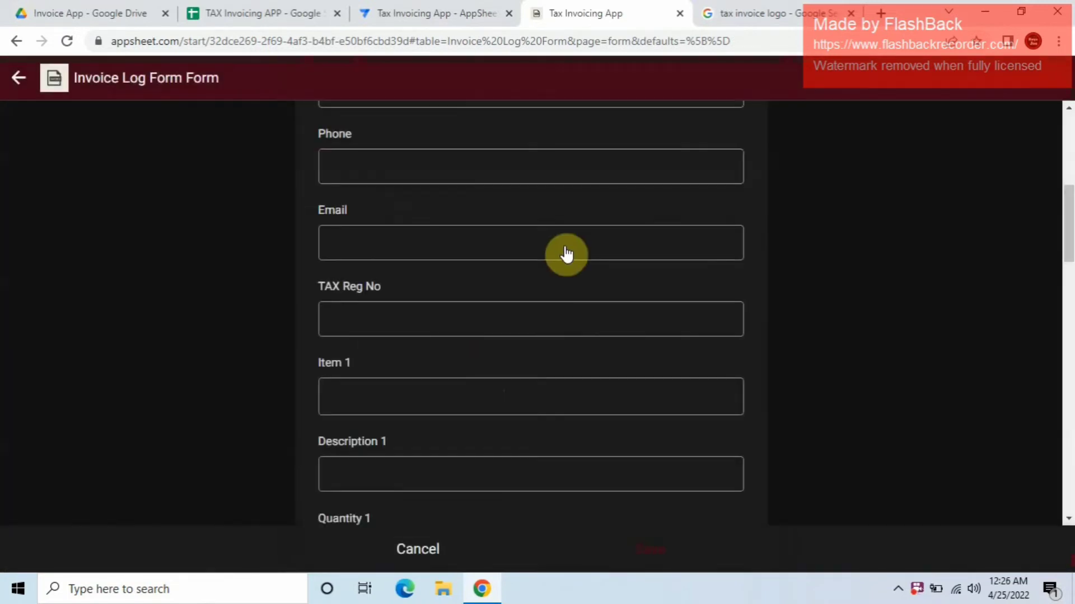
Step: Choose 5432 as Item 2 and 1000 as Item 3 in the invoice form
scroll(571, 335, "down", 3)
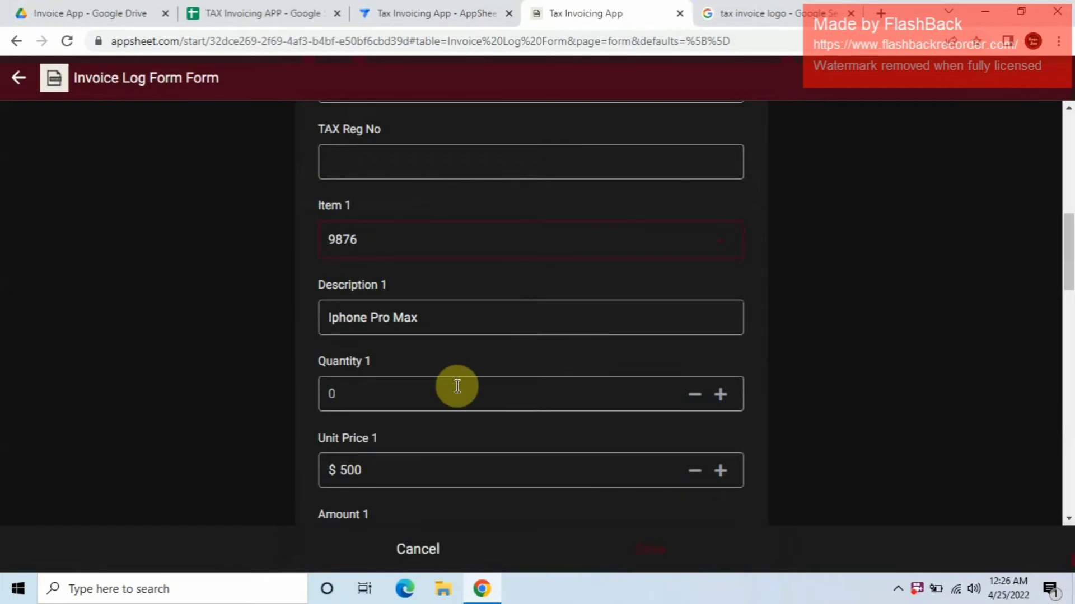
scroll(406, 468, "down", 1)
scroll(408, 467, "down", 5)
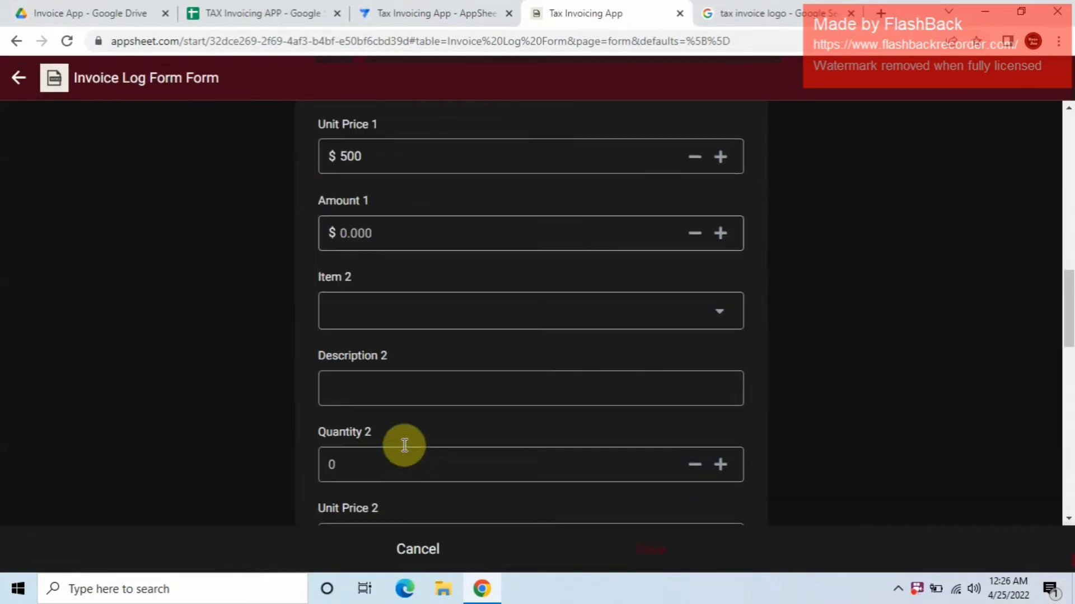
left_click(415, 327)
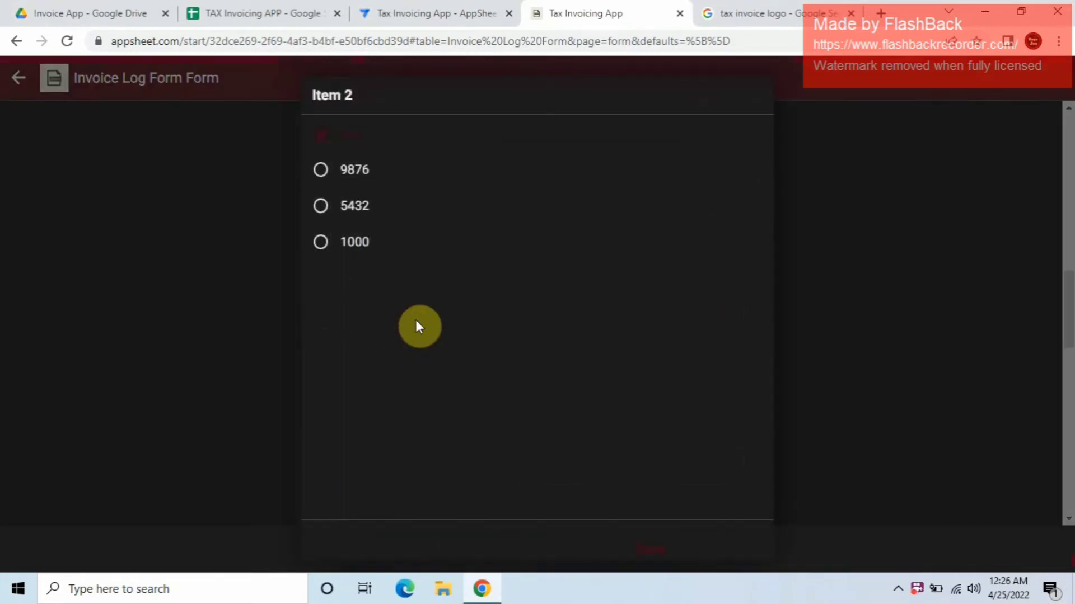
left_click(354, 207)
scroll(478, 364, "down", 5)
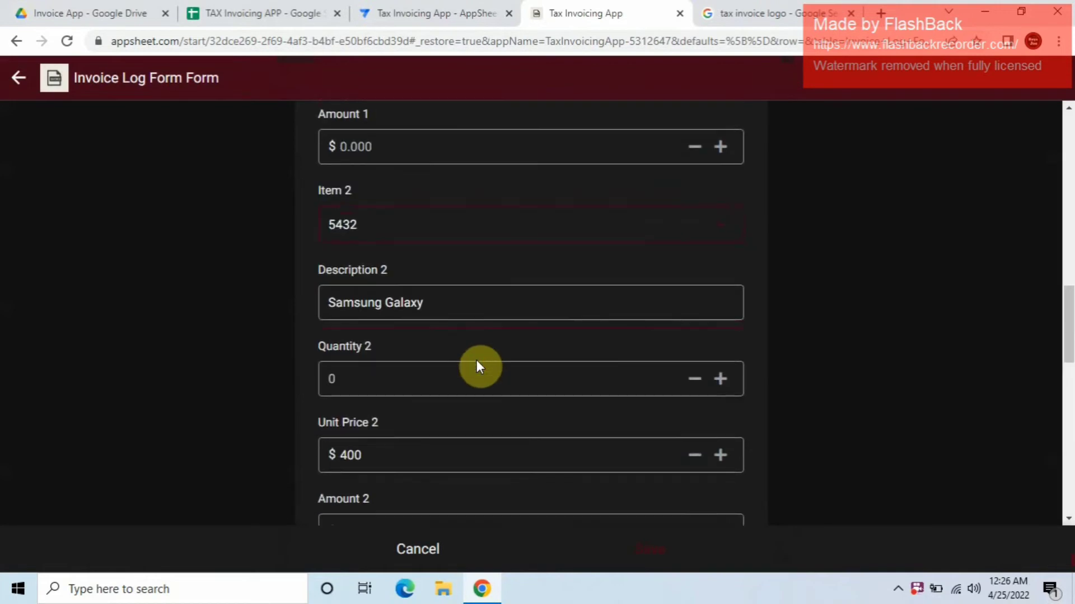
left_click(468, 382)
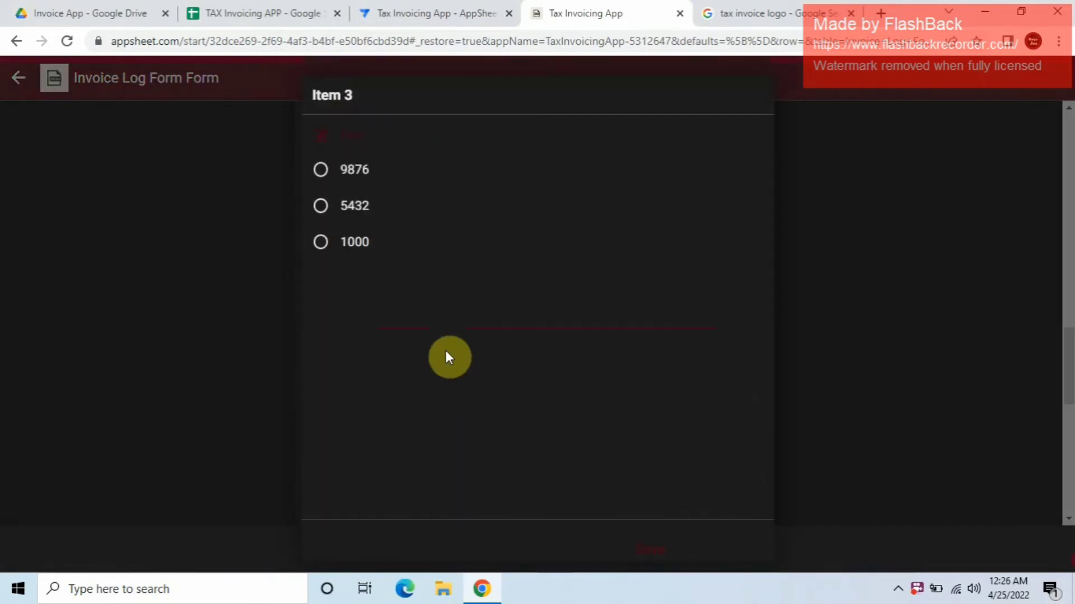
left_click(350, 249)
scroll(564, 350, "down", 3)
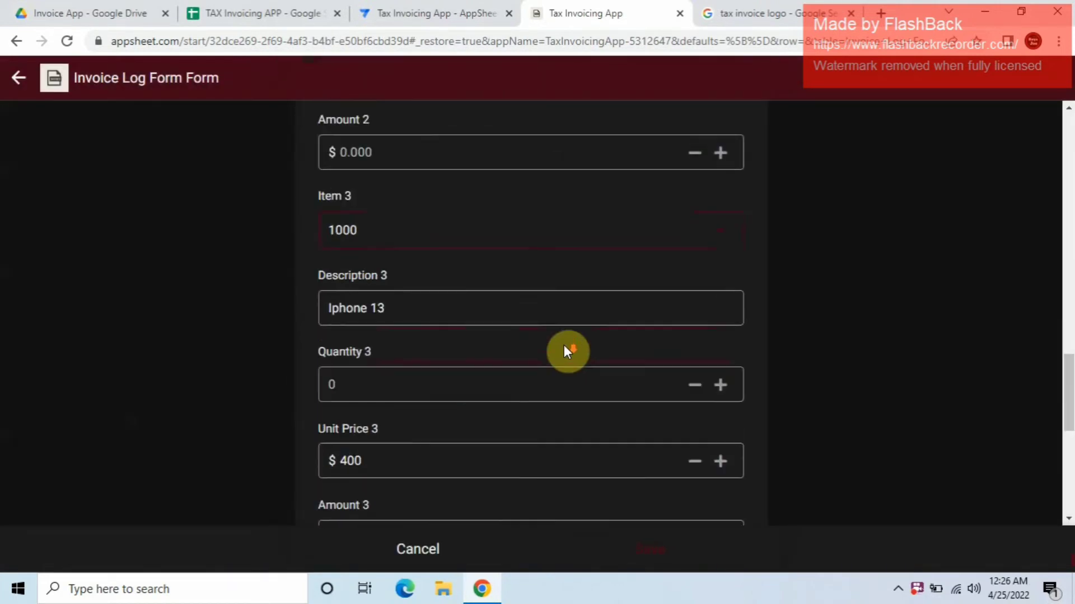
scroll(564, 350, "down", 3)
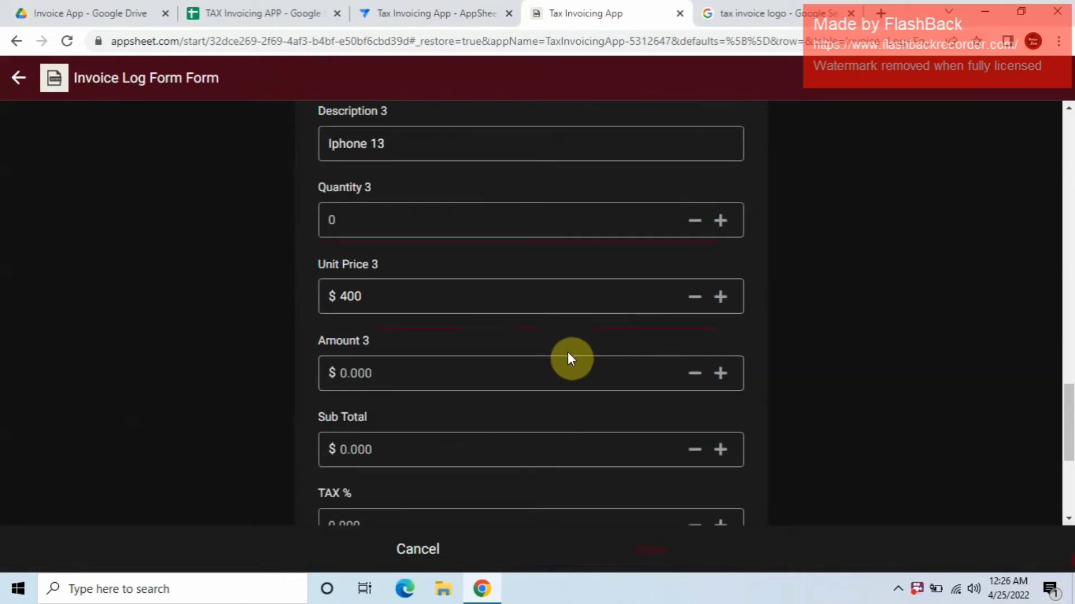
Step: Select the customer's name in the invoice form and check the filled-in company, description and unit price fields
scroll(568, 353, "up", 7)
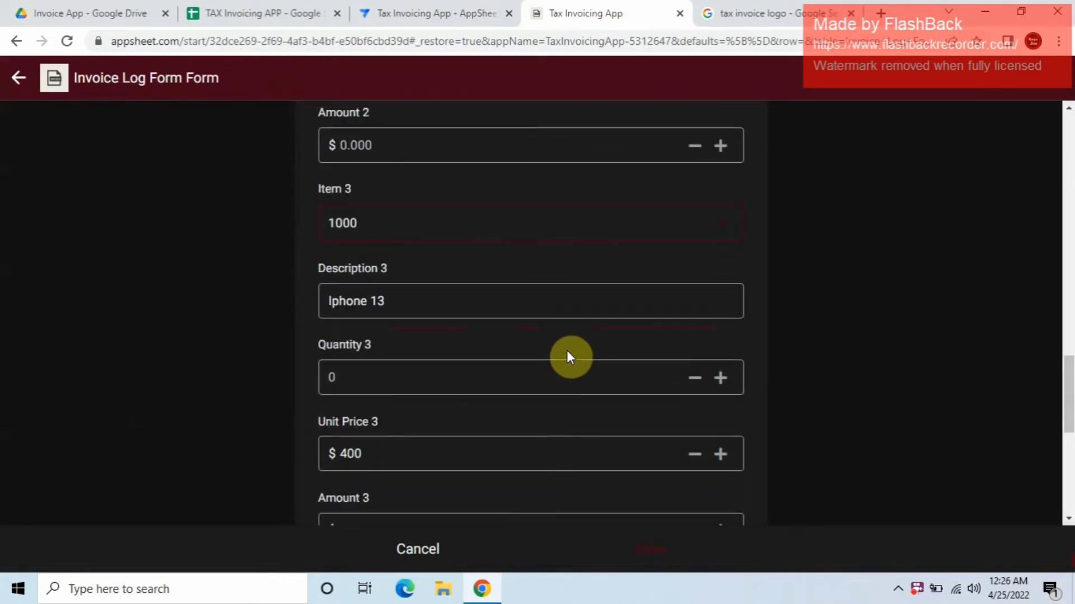
scroll(563, 353, "up", 20)
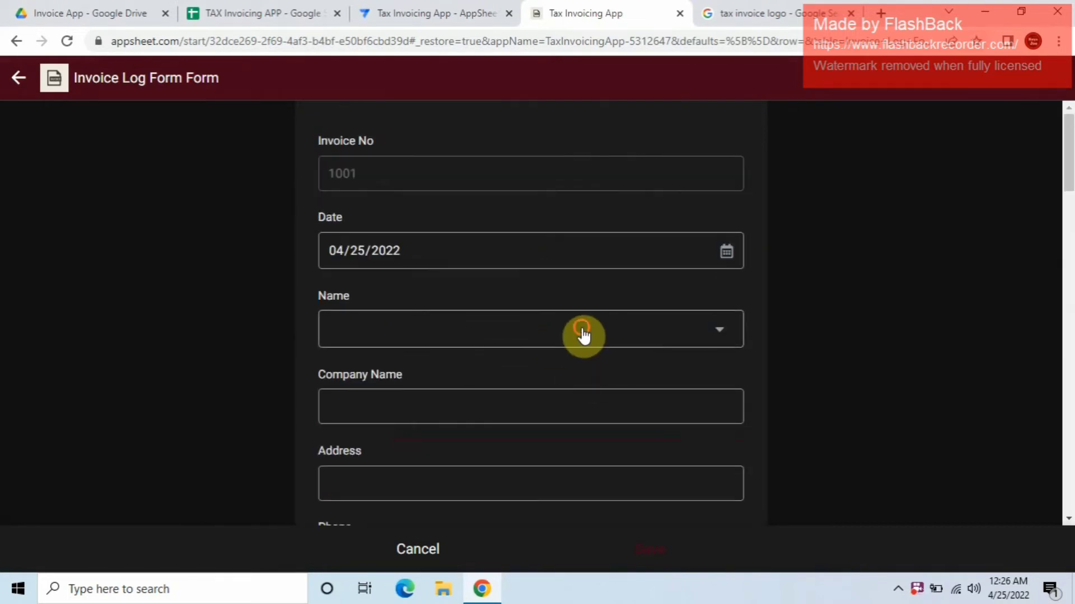
left_click(582, 335)
left_click(342, 205)
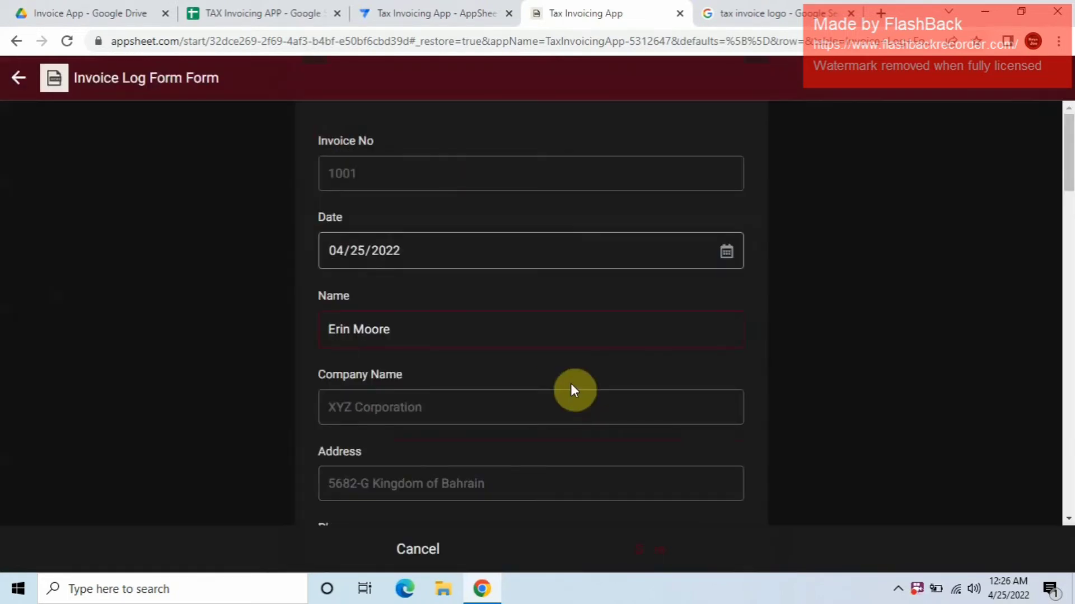
scroll(552, 384, "down", 8)
scroll(549, 386, "down", 3)
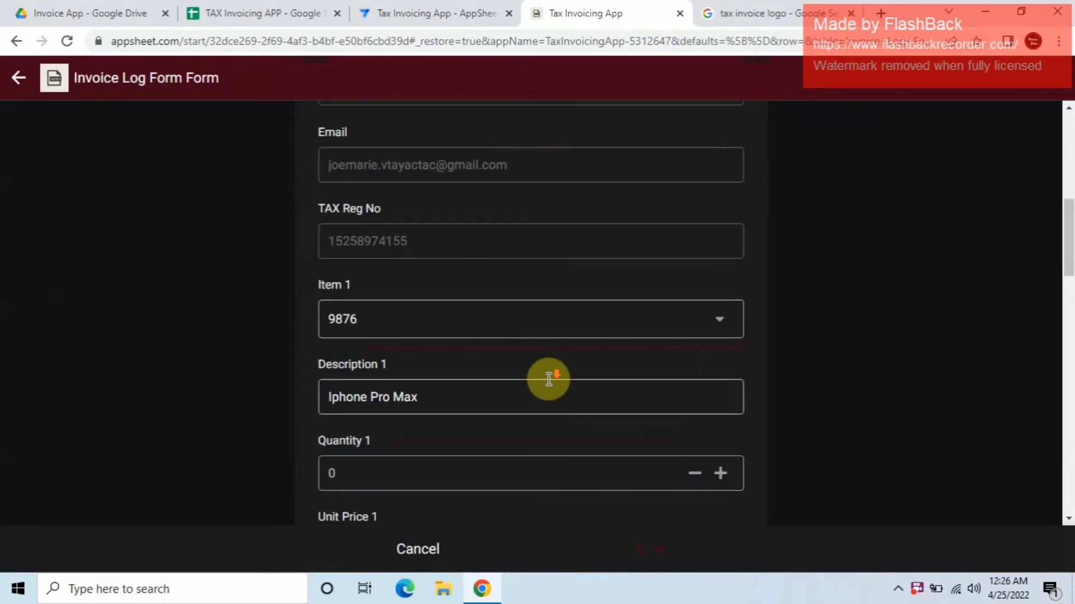
left_click_drag(432, 241, 388, 241)
scroll(425, 442, "down", 2)
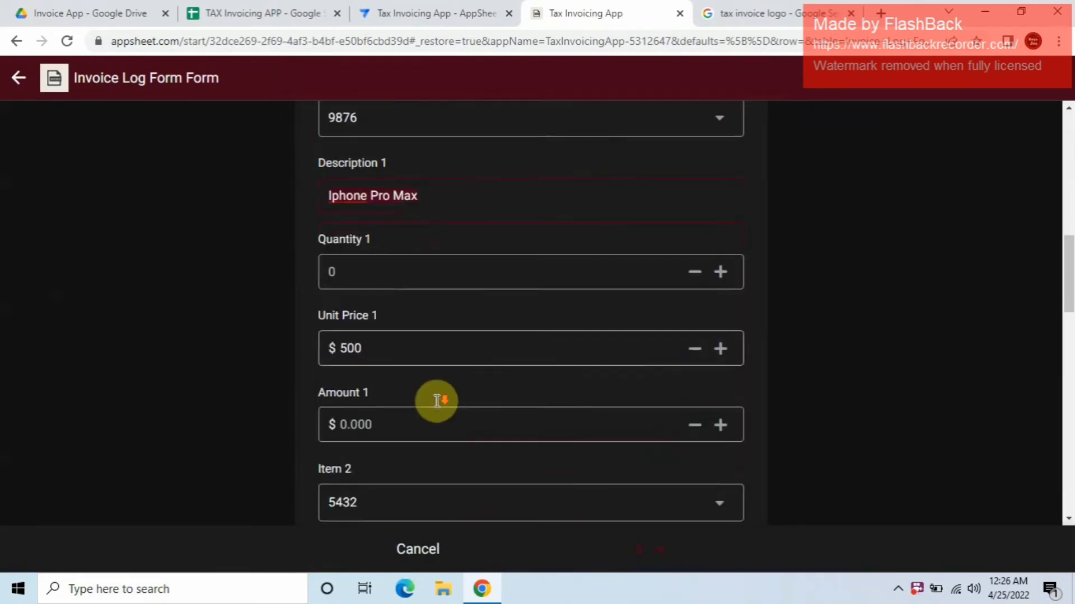
Step: Switch back to the AppSheet editor and open the settings of the Description 1 column in Invoice Log Form
left_click(479, 13)
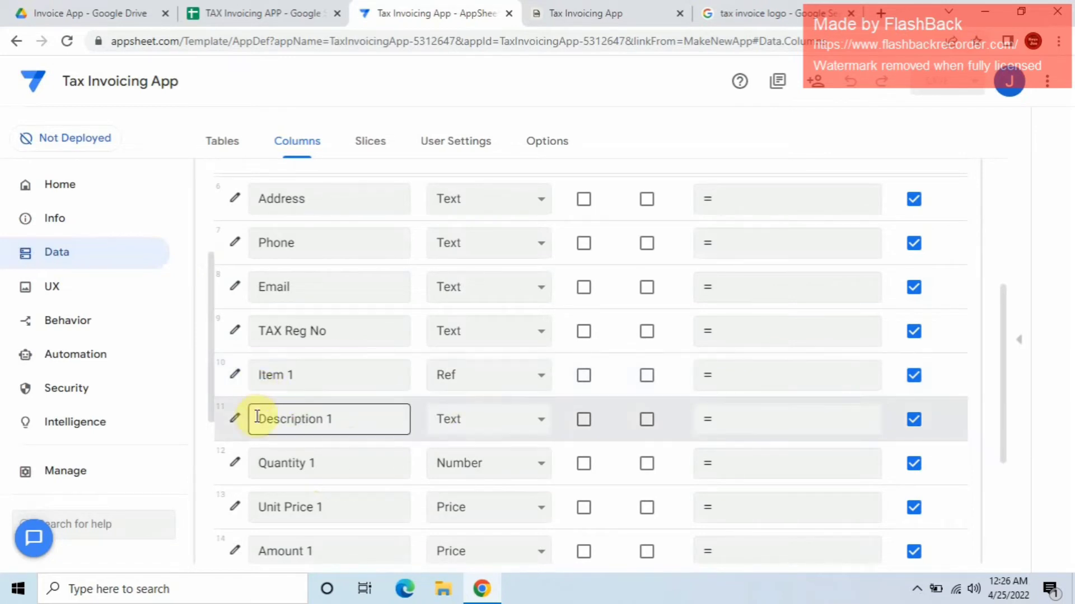
scroll(314, 376, "down", 4)
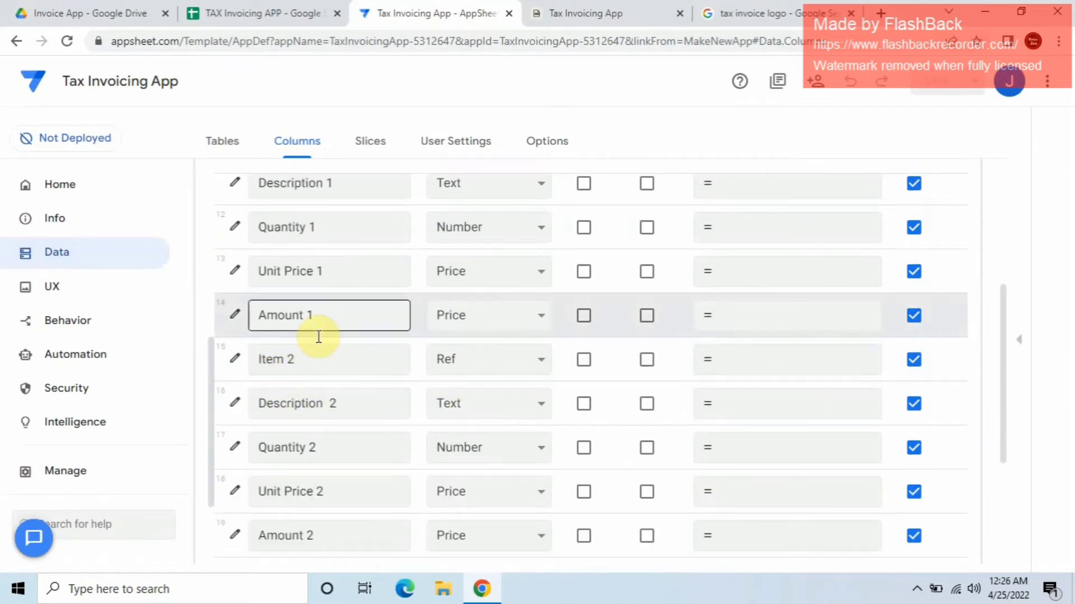
scroll(351, 246, "up", 2)
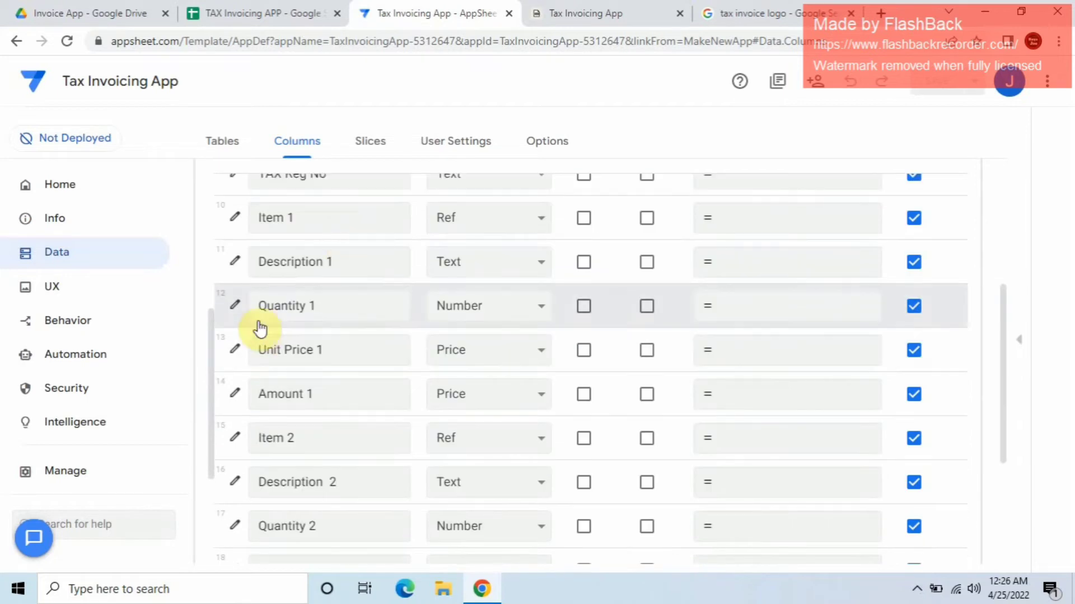
scroll(361, 271, "up", 2)
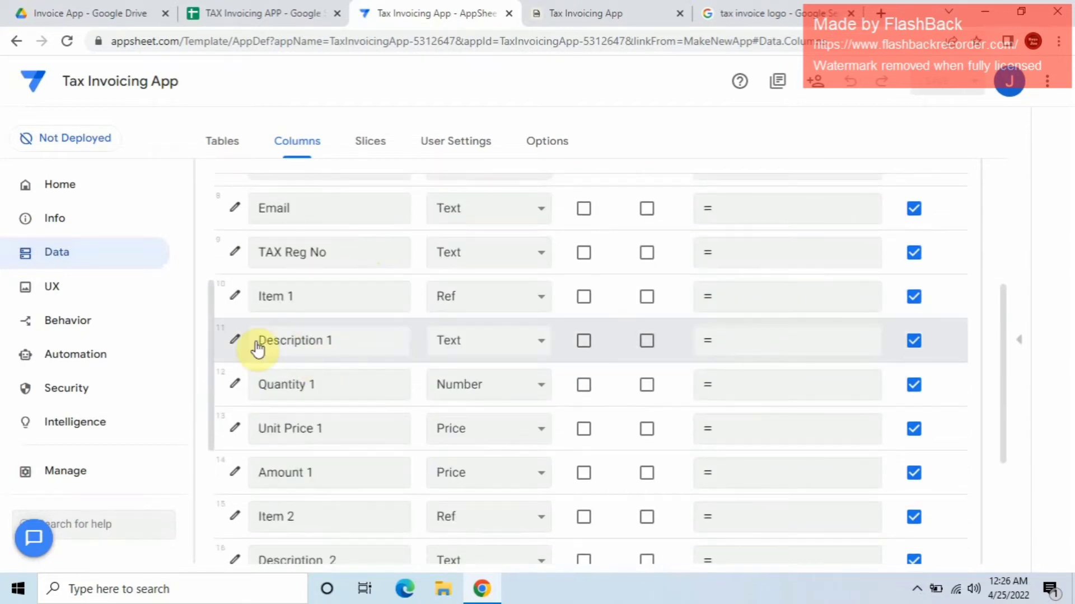
left_click(230, 341)
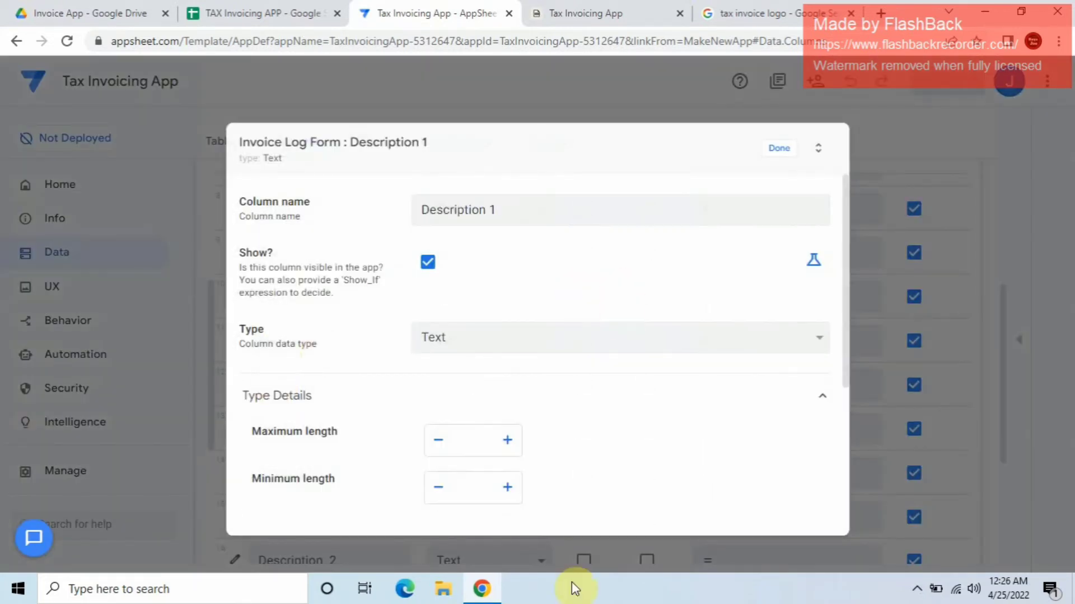
Step: Set the Editable_If expression of Description 1 to isblank([_This]), copying the expression before saving it
scroll(594, 482, "down", 4)
left_click(463, 405)
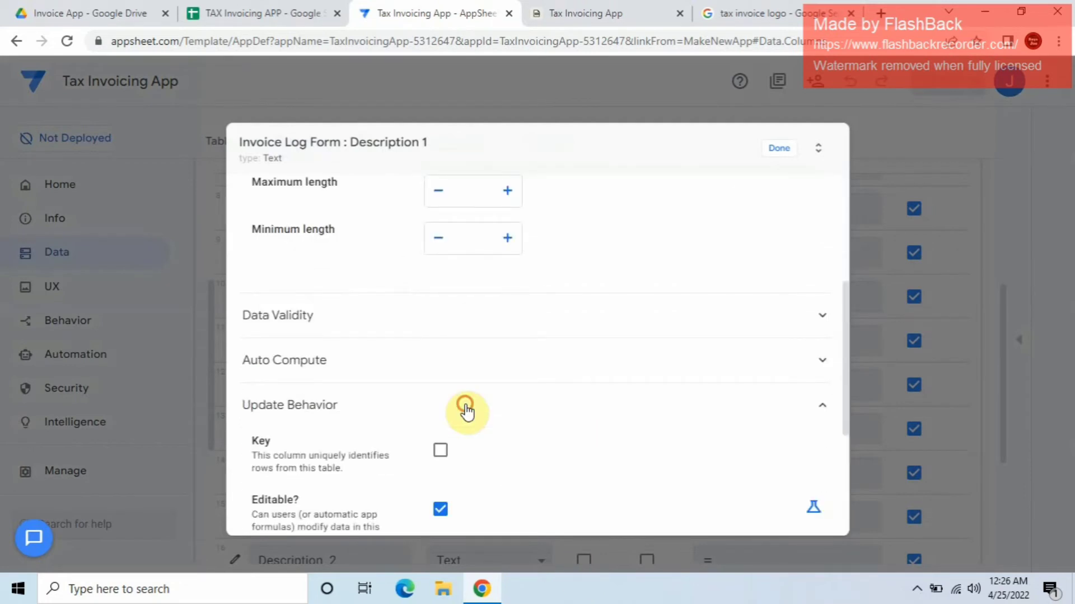
scroll(492, 442, "down", 3)
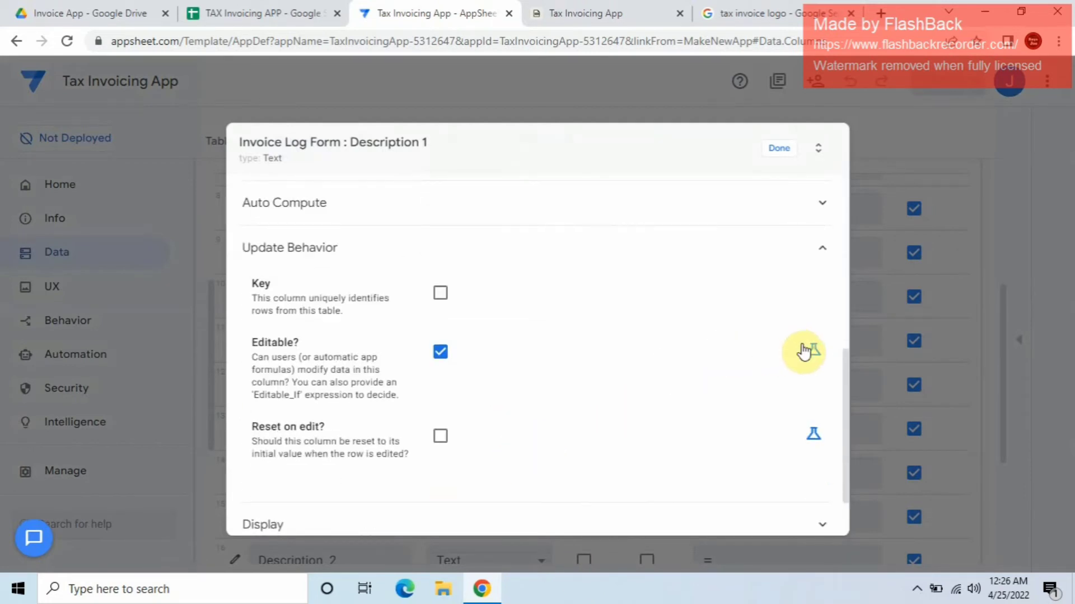
left_click(811, 358)
left_click(604, 353)
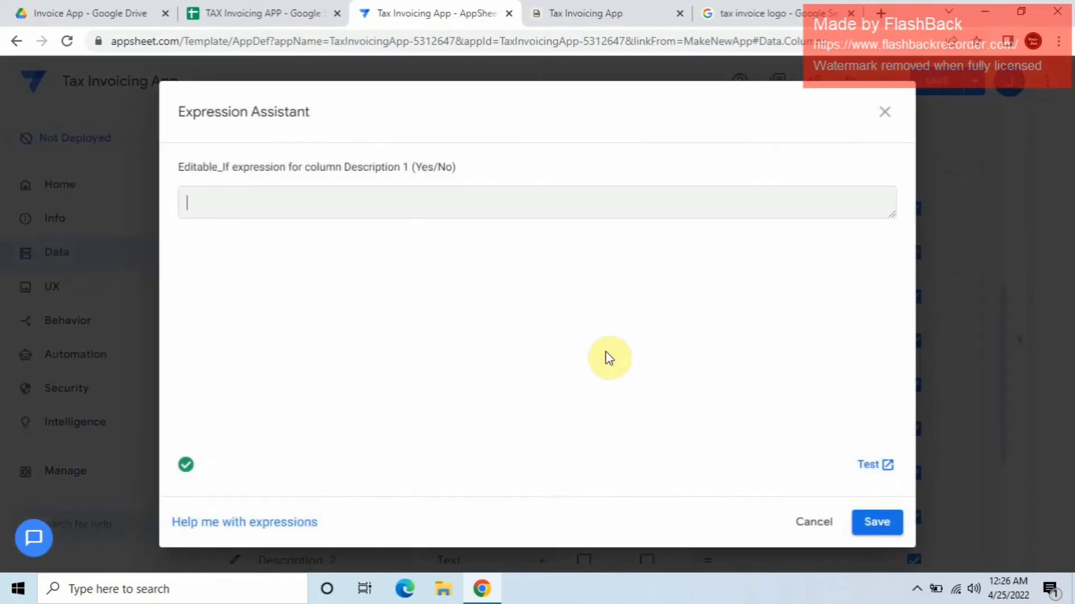
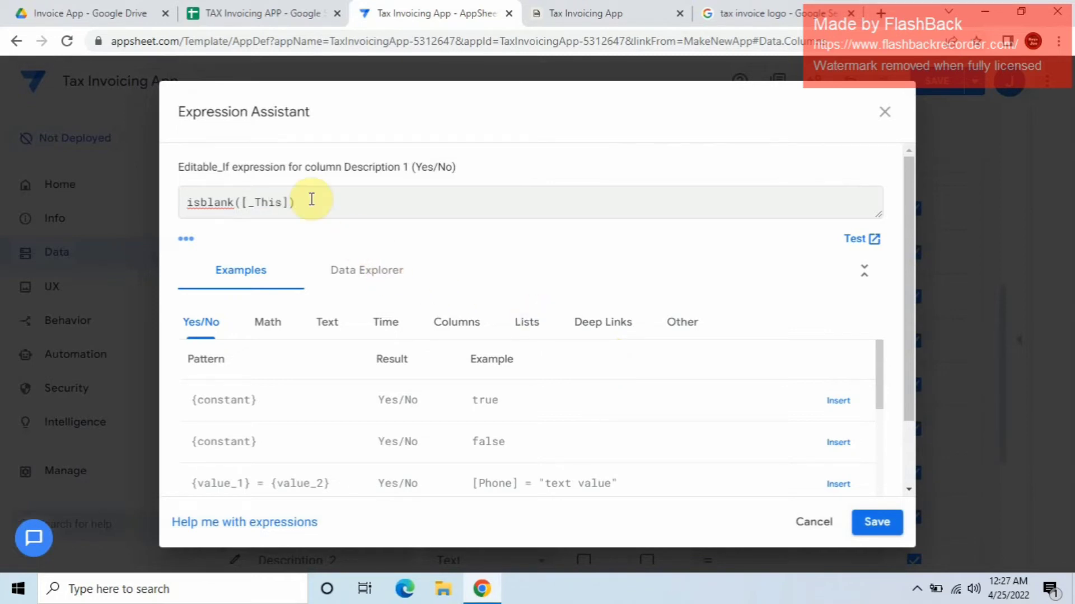
left_click_drag(313, 202, 211, 202)
key("ctrl+c")
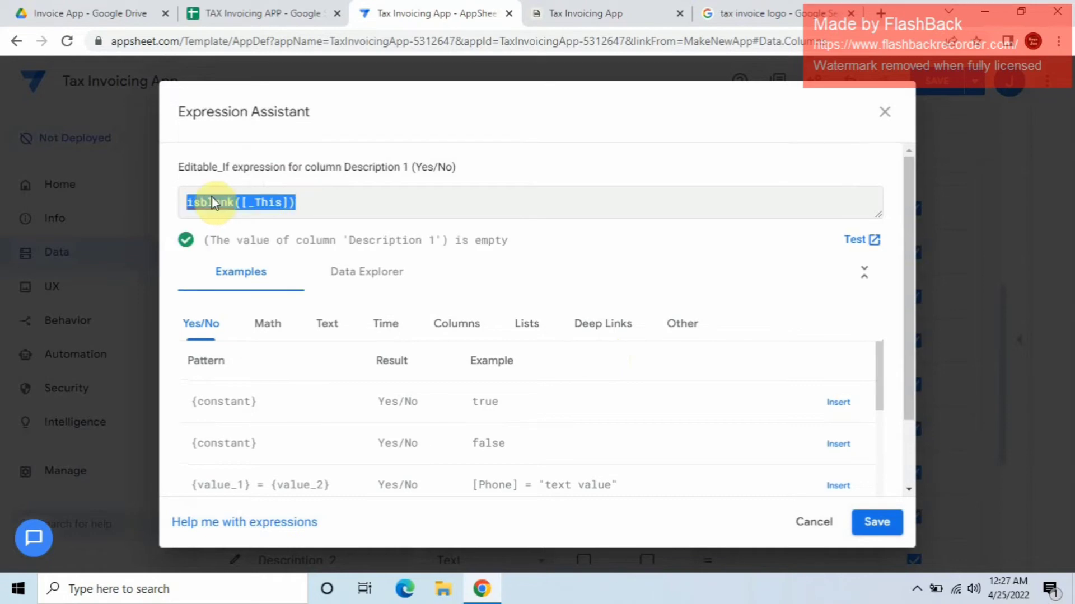
left_click(879, 521)
left_click(778, 147)
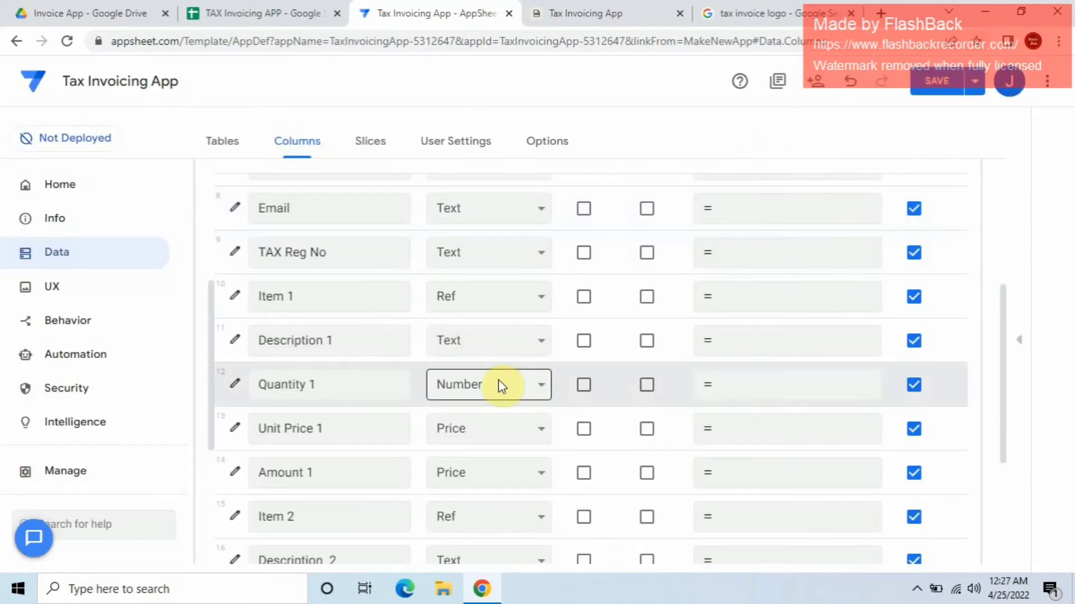
Step: Set the Editable_If expression of the Unit Price 1 column to the copied isblank([_This])
left_click(236, 429)
scroll(263, 420, "down", 4)
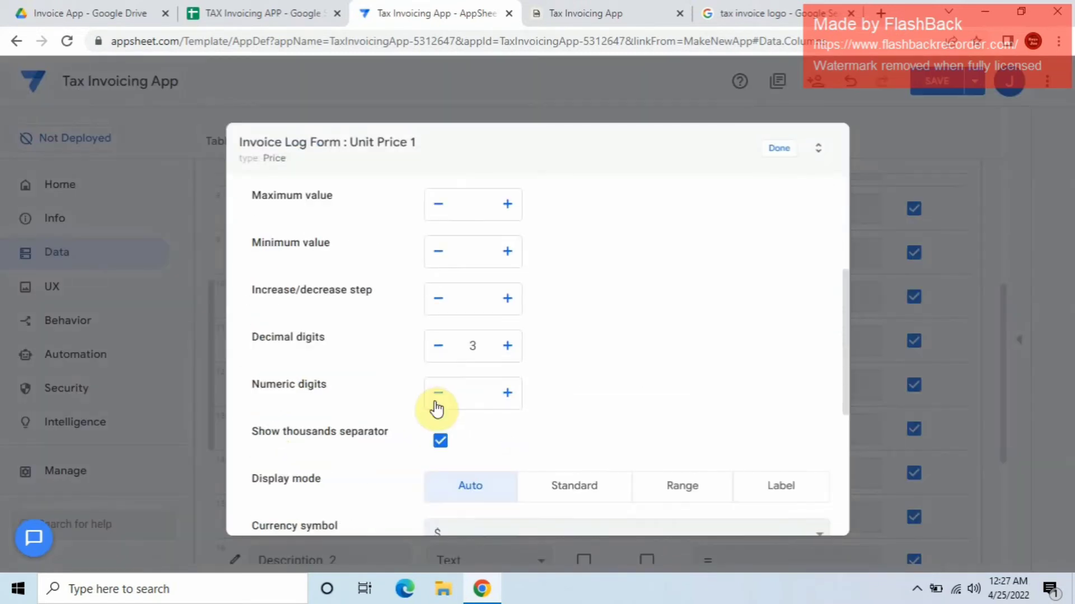
scroll(438, 408, "up", 3)
scroll(439, 404, "down", 7)
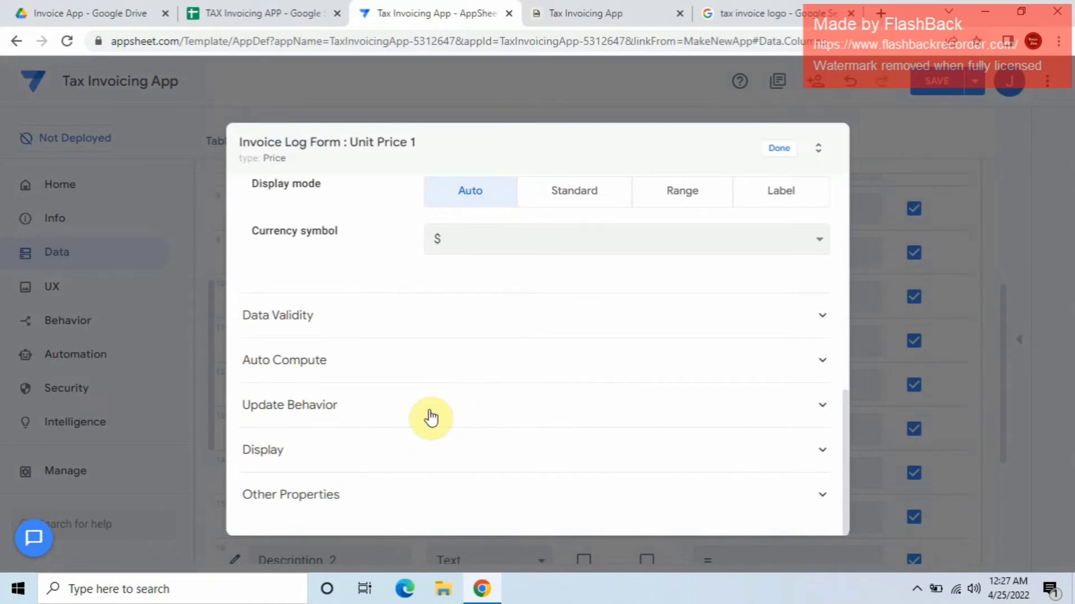
left_click(431, 417)
scroll(511, 430, "down", 3)
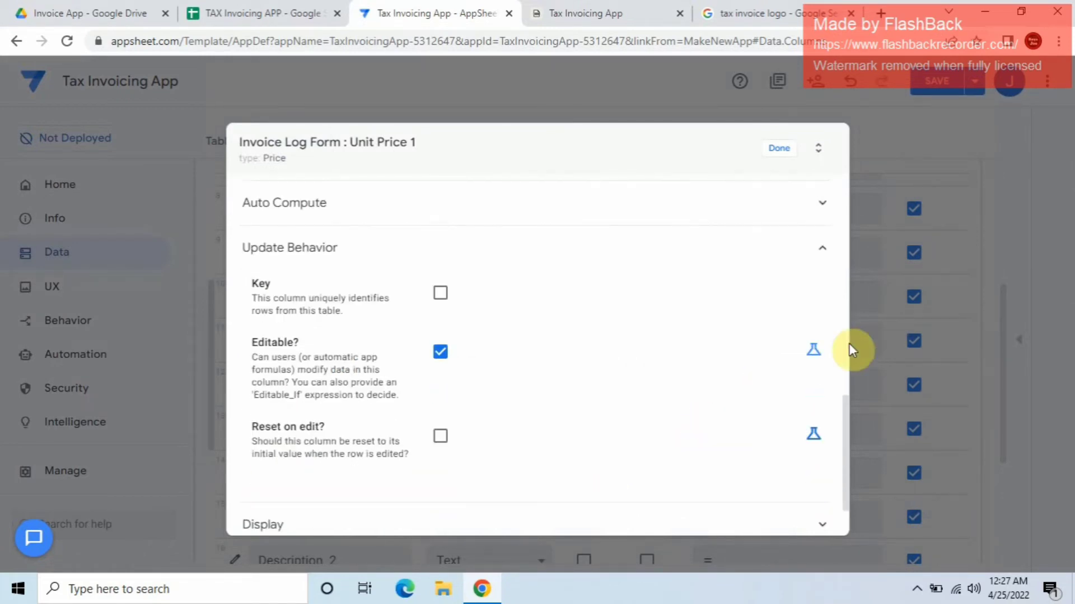
left_click(809, 352)
left_click(744, 357)
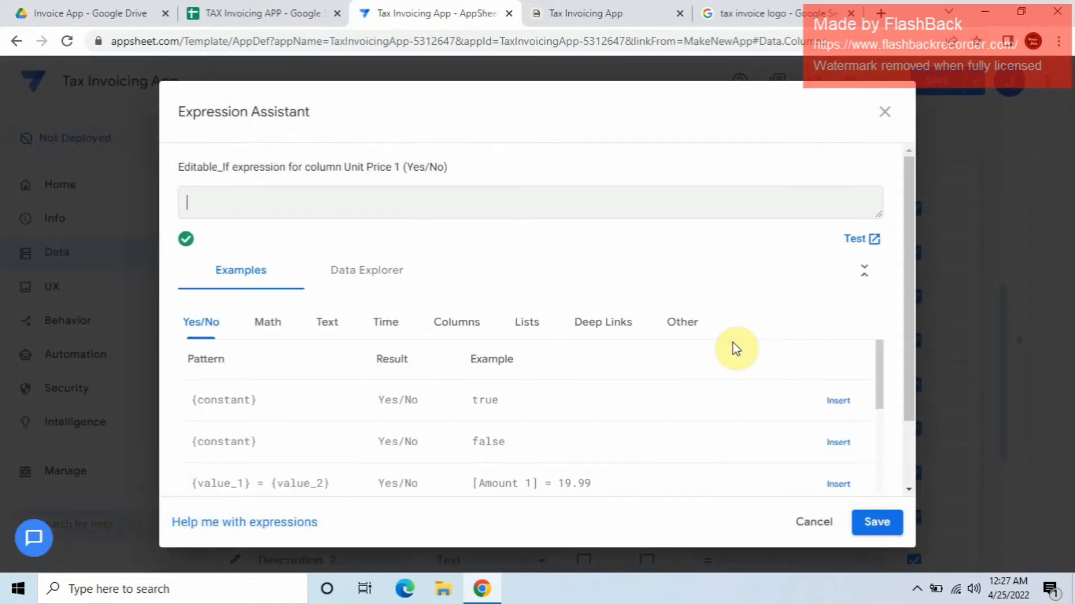
key("ctrl+v")
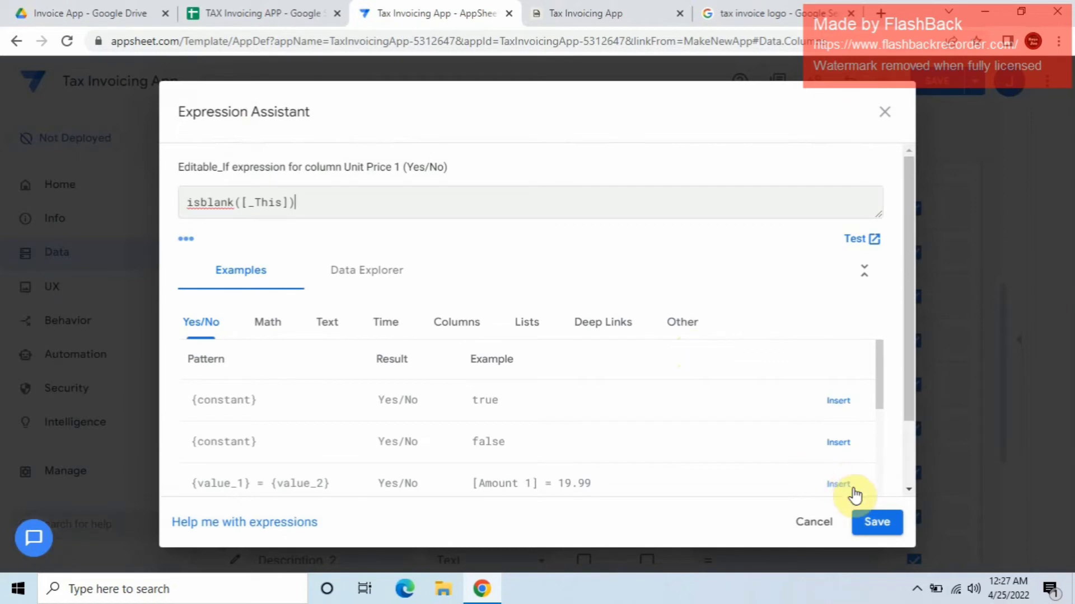
left_click(877, 532)
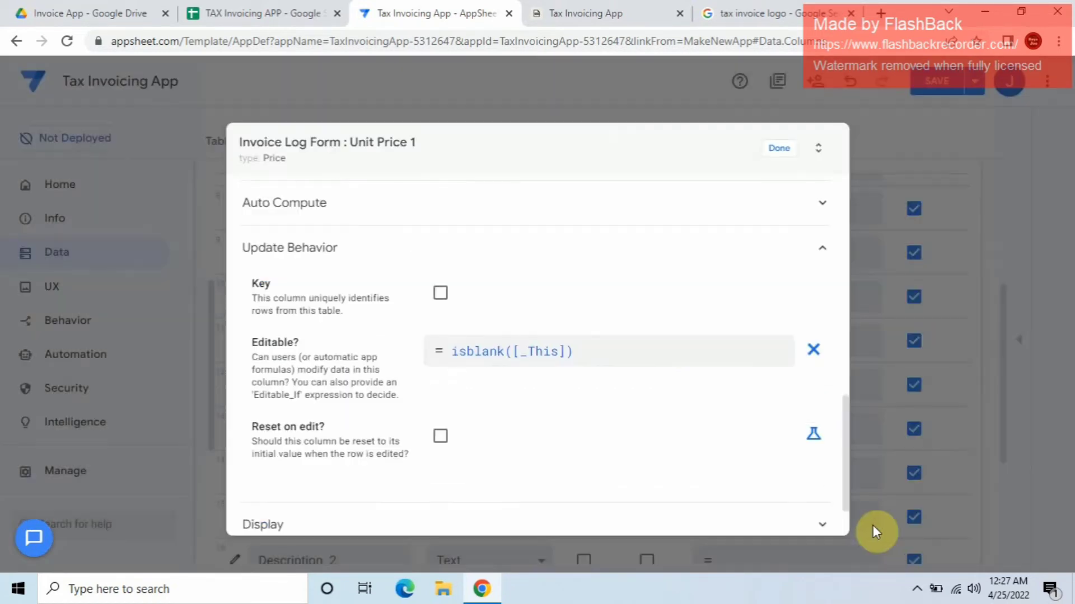
left_click(766, 147)
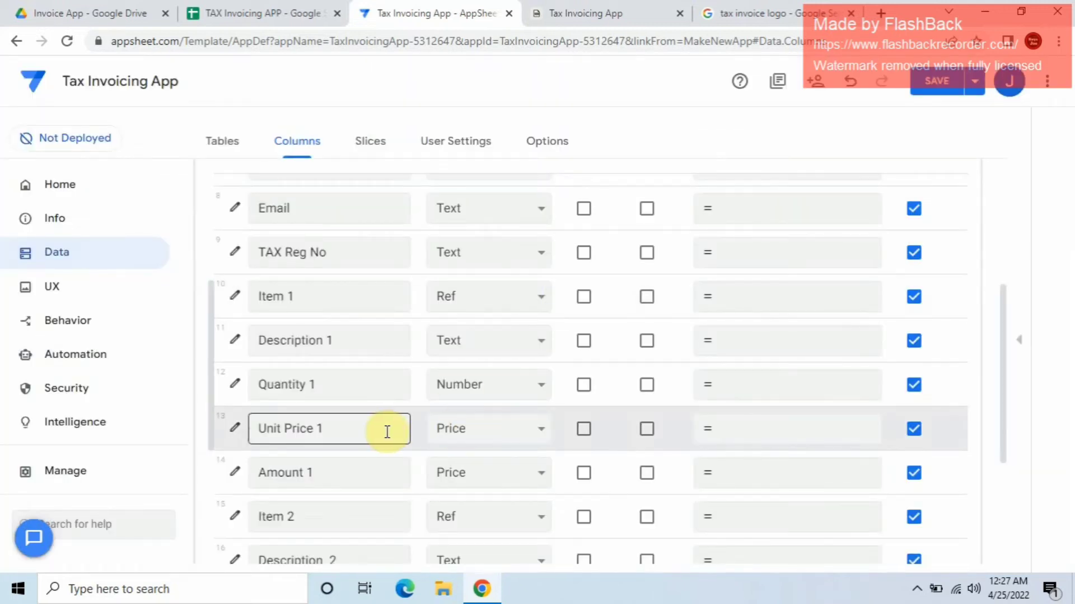
Step: Set the Editable_If expression of the Description 2 column to isblank([_This])
scroll(369, 448, "down", 2)
left_click(235, 483)
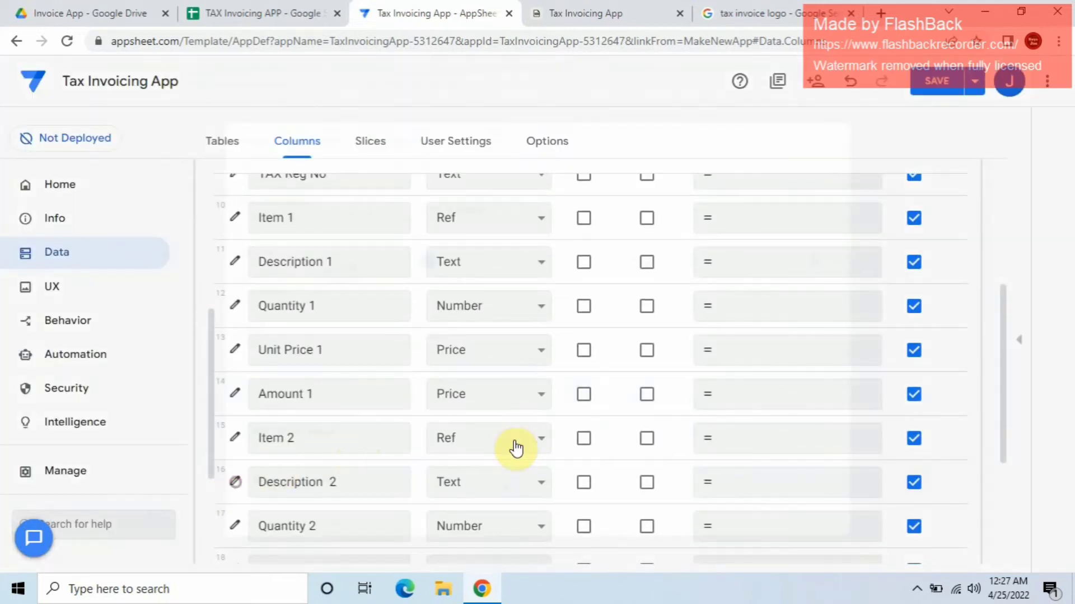
scroll(562, 415, "down", 4)
left_click(561, 417)
scroll(560, 414, "down", 3)
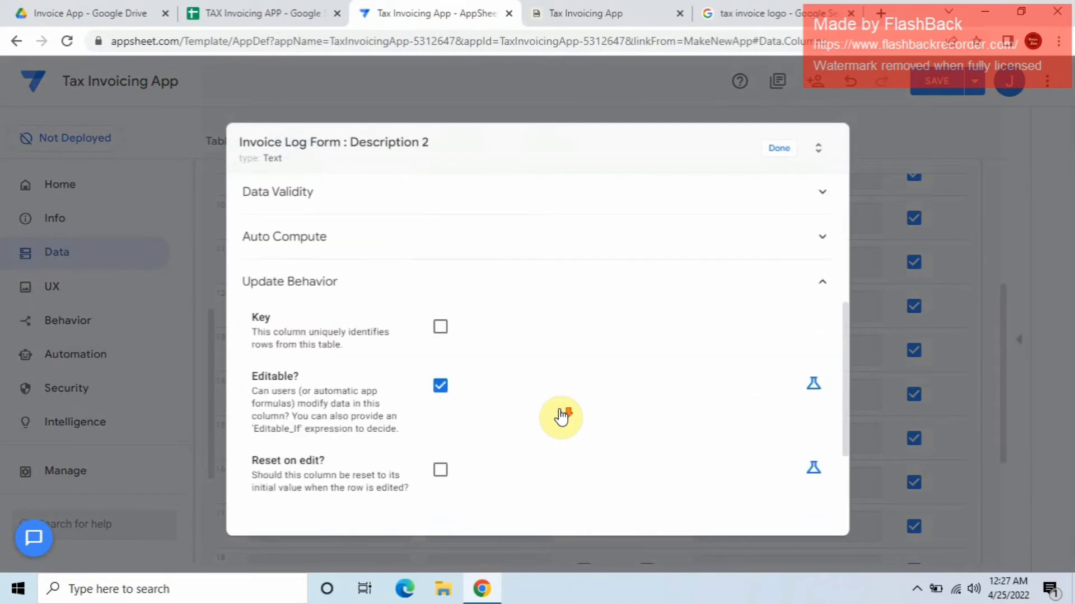
left_click(814, 364)
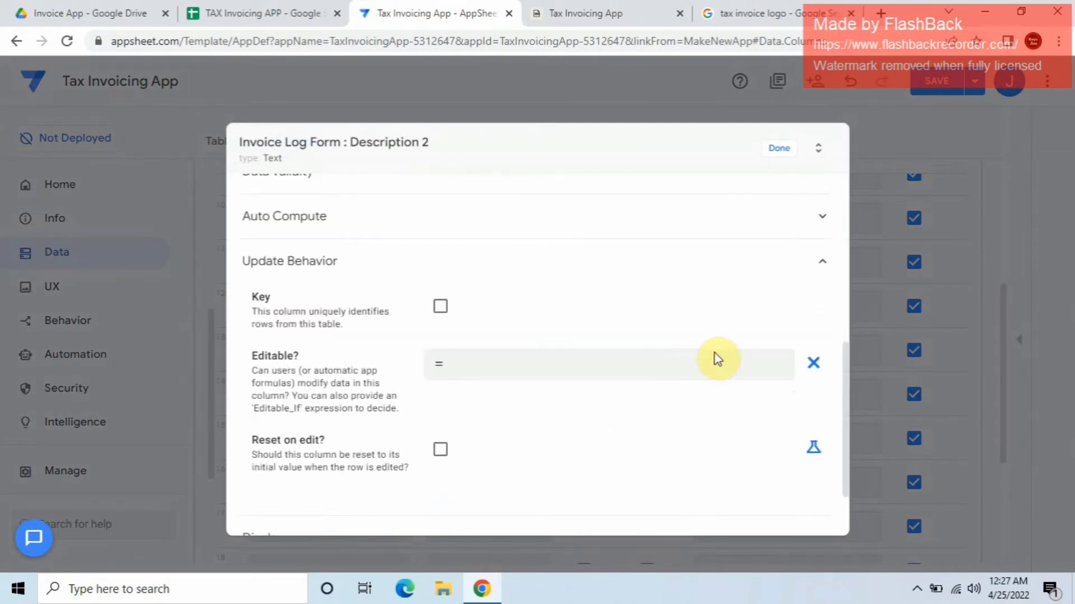
left_click(677, 369)
key("ctrl+v")
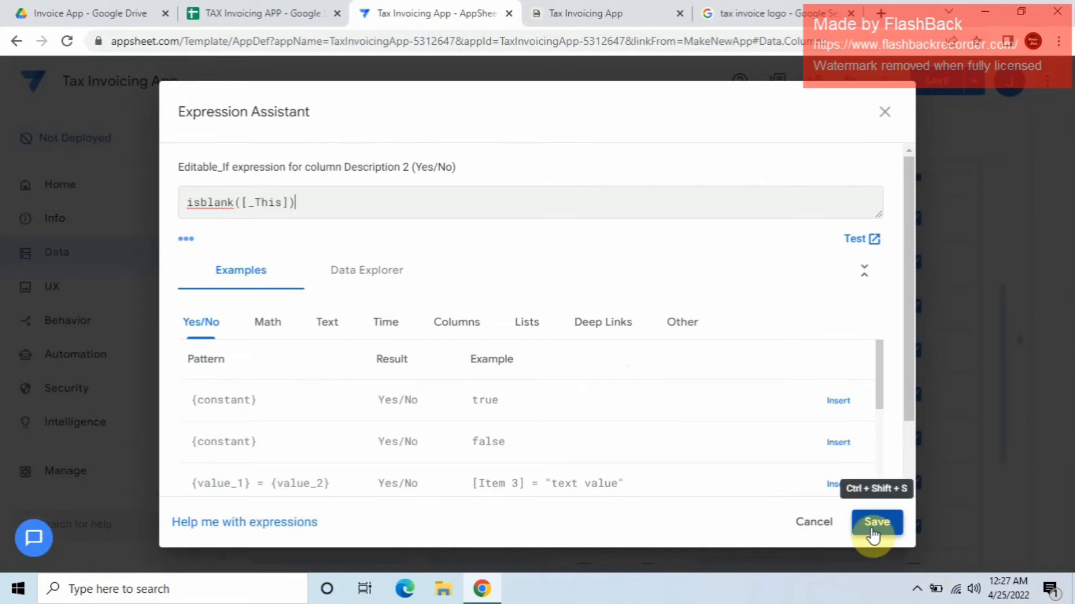
left_click(873, 526)
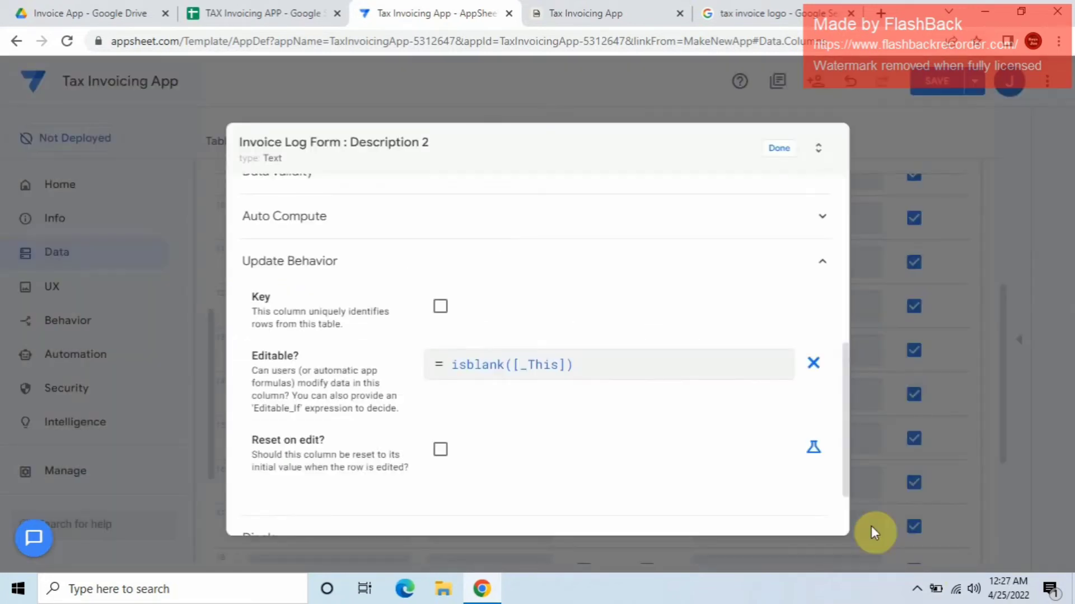
left_click(778, 149)
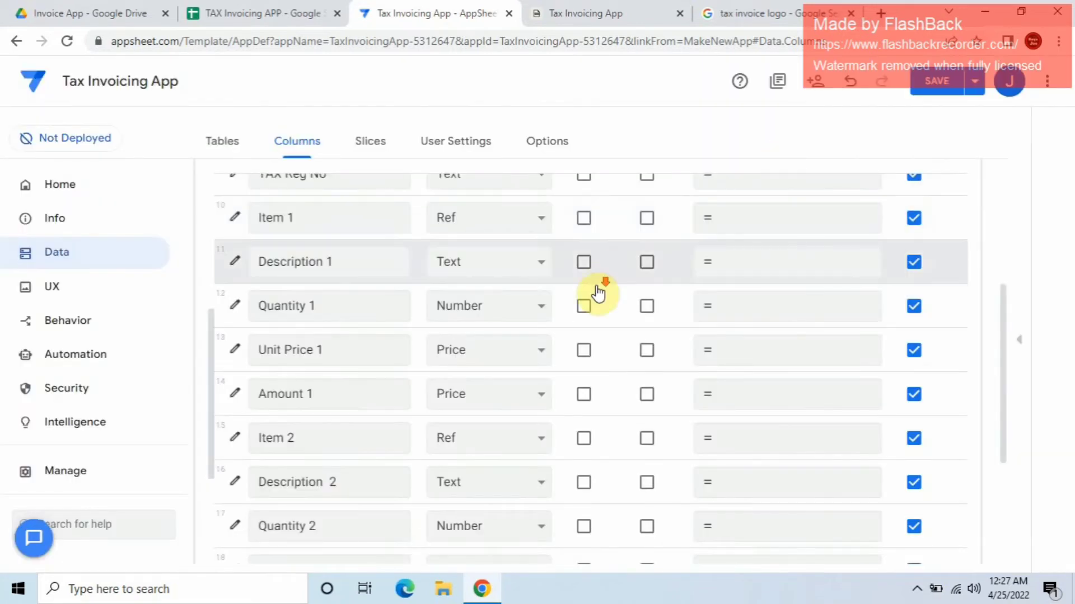
Step: Set the Editable_If expression of the Unit Price 2 column to isblank([_This])
scroll(595, 302, "down", 2)
left_click(233, 494)
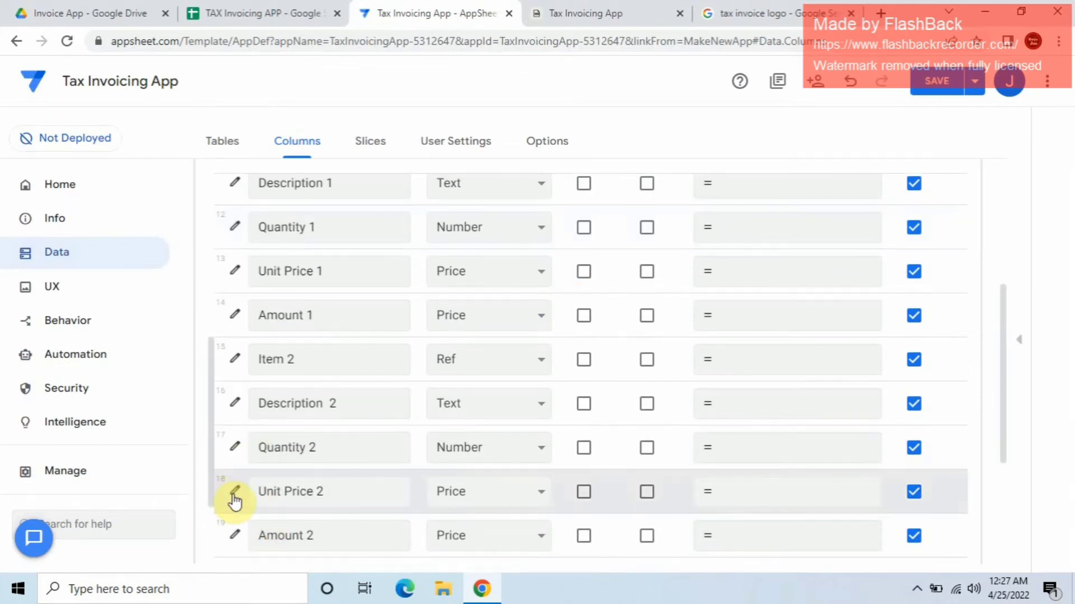
scroll(614, 453, "down", 5)
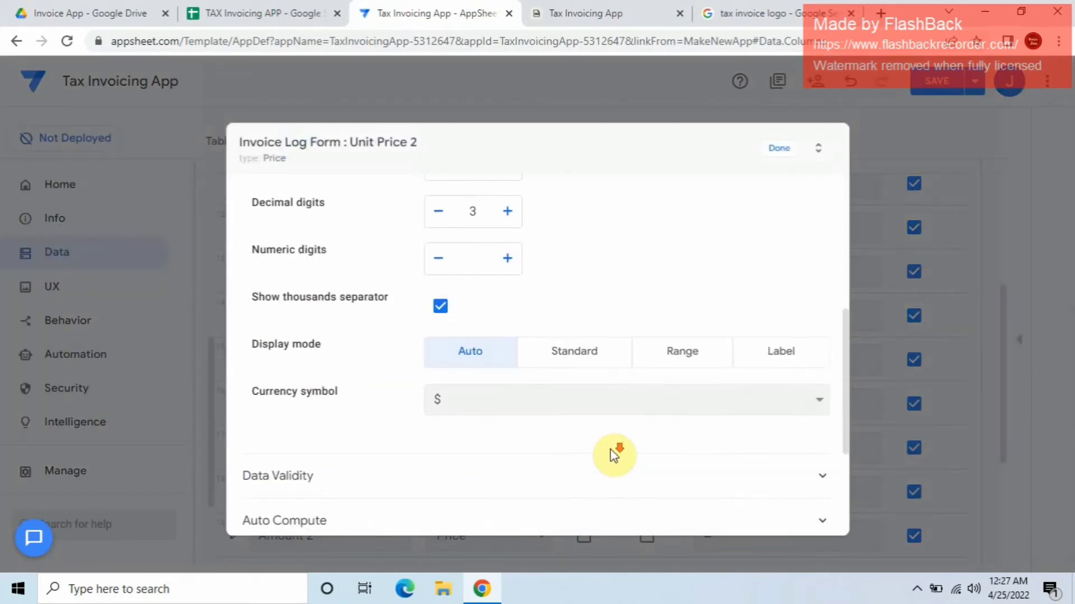
scroll(547, 471, "down", 2)
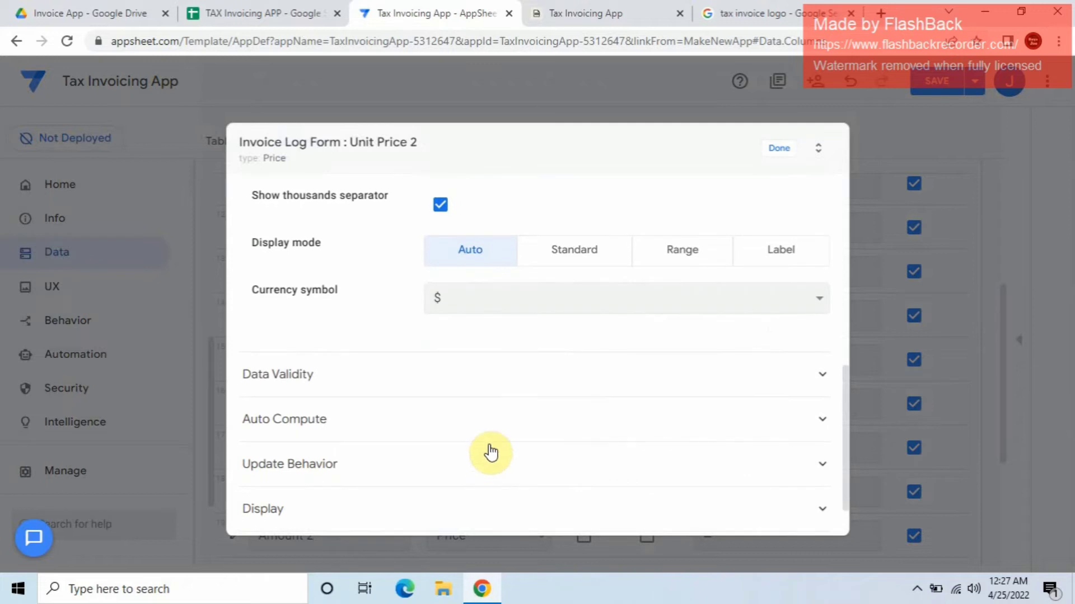
left_click(506, 464)
scroll(694, 471, "down", 2)
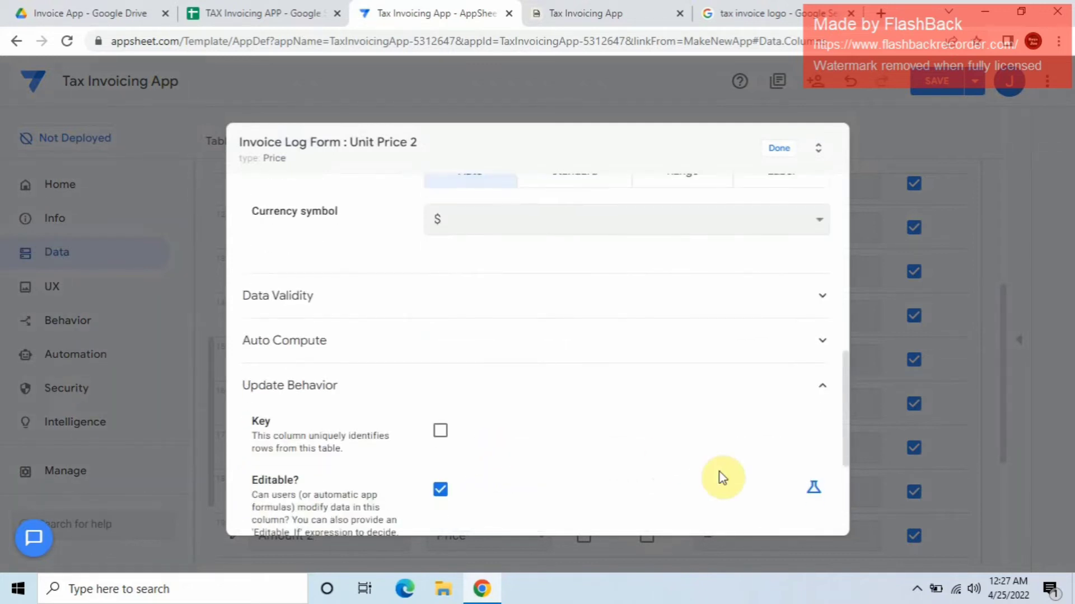
left_click(817, 495)
left_click(589, 486)
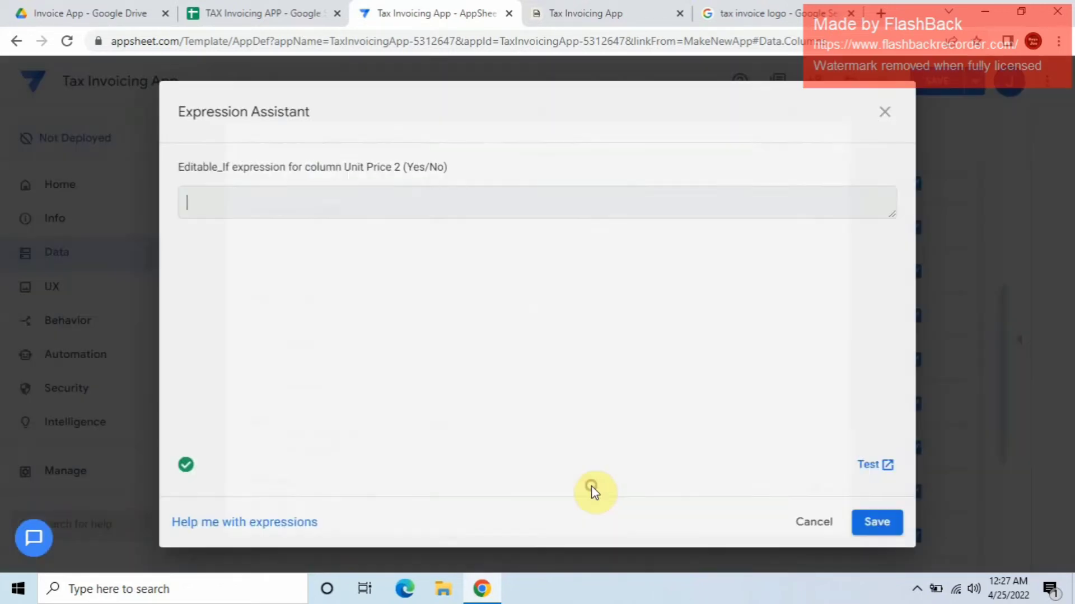
type("isblank([_This])")
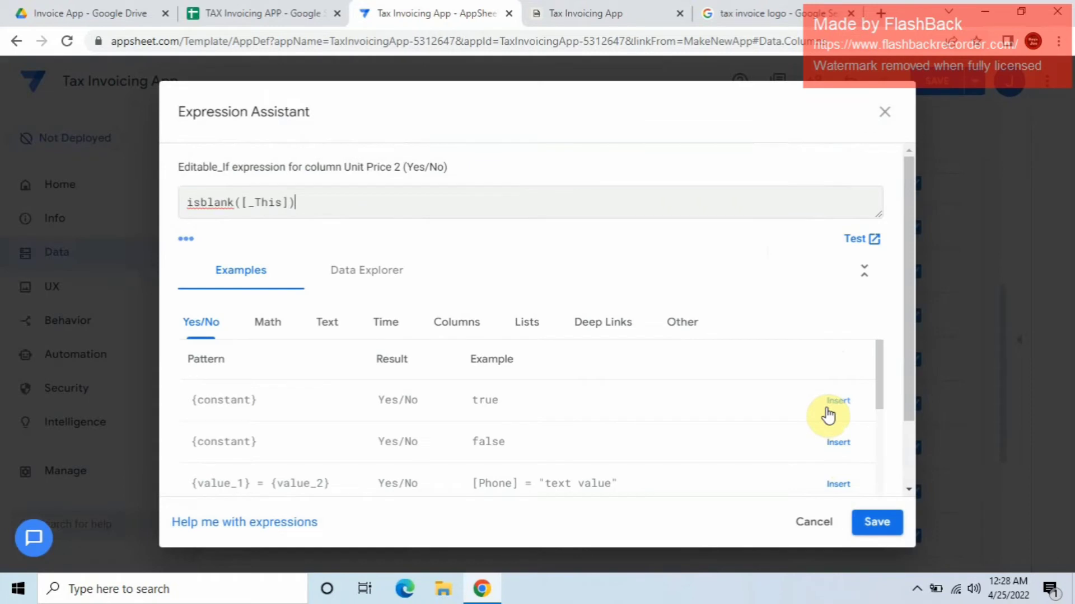
left_click(878, 524)
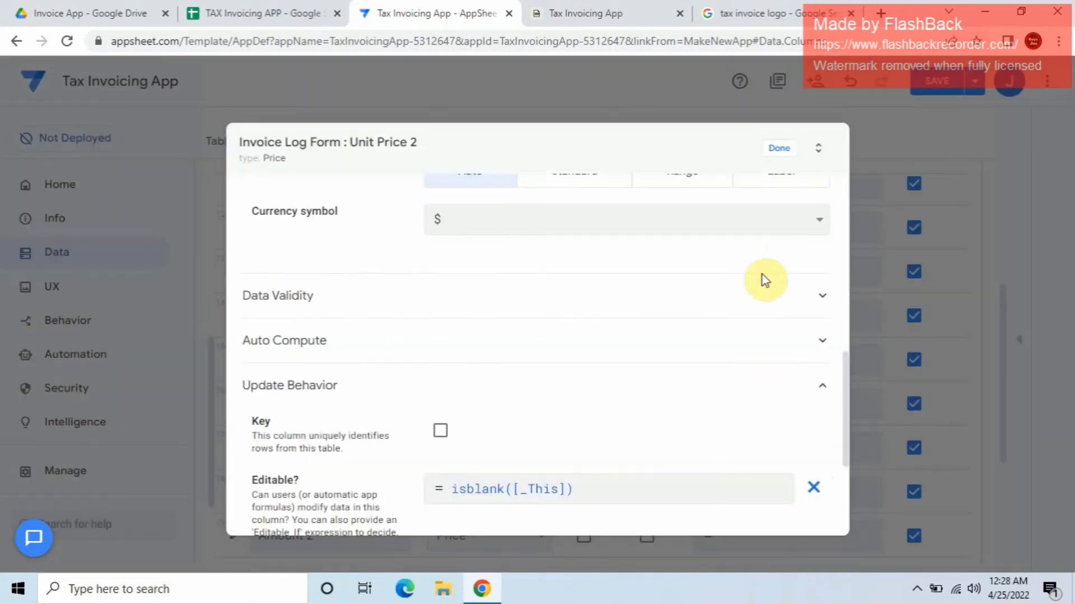
left_click(779, 148)
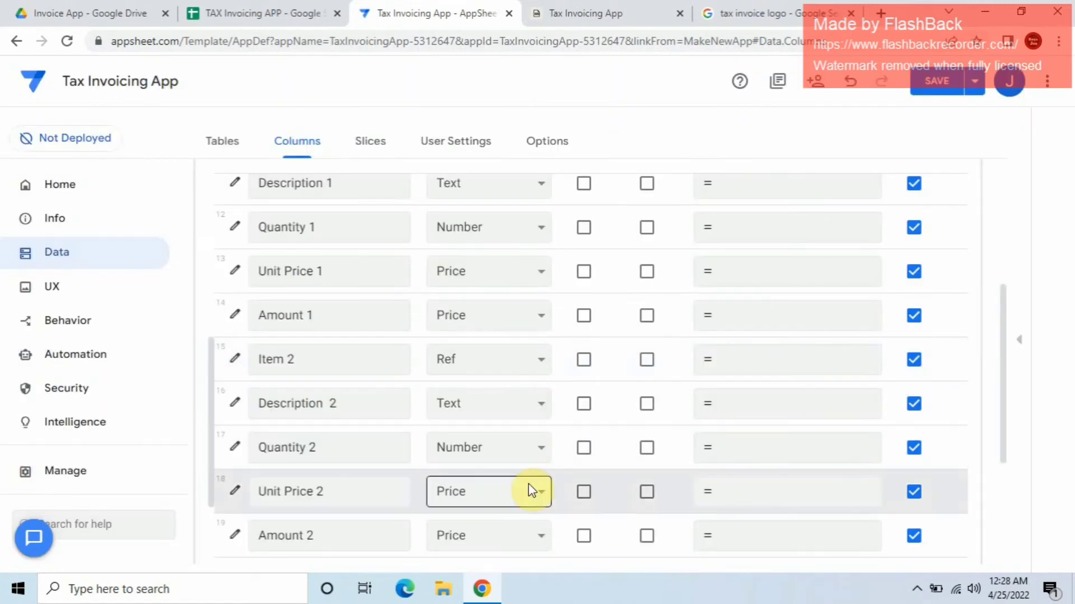
Step: Set the Editable_If expression of the Description 3 column to isblank([_This])
scroll(484, 417, "down", 2)
scroll(484, 417, "down", 5)
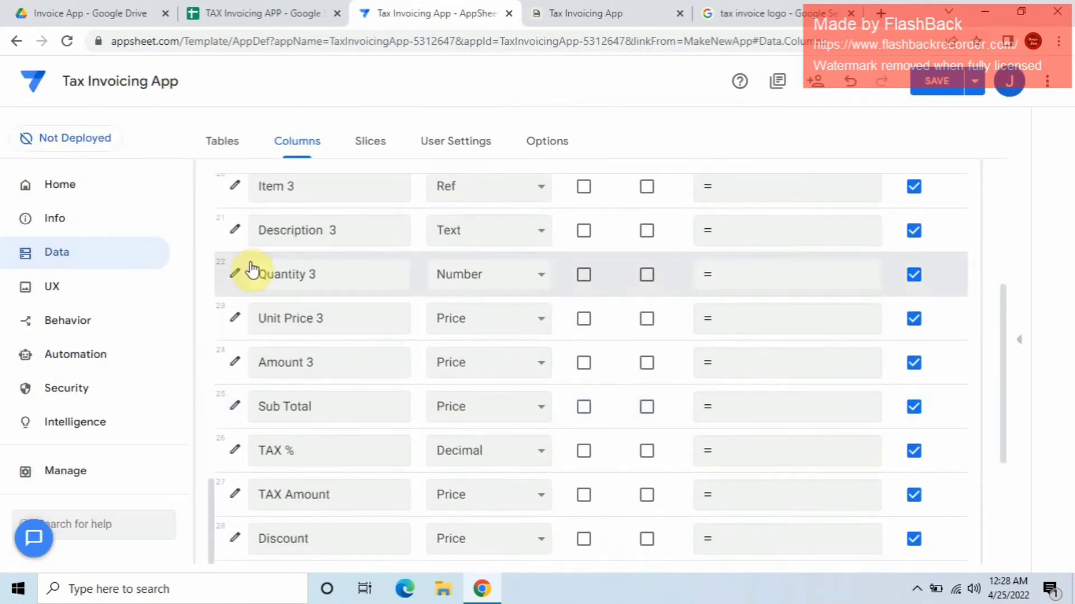
left_click(241, 231)
scroll(537, 365, "down", 5)
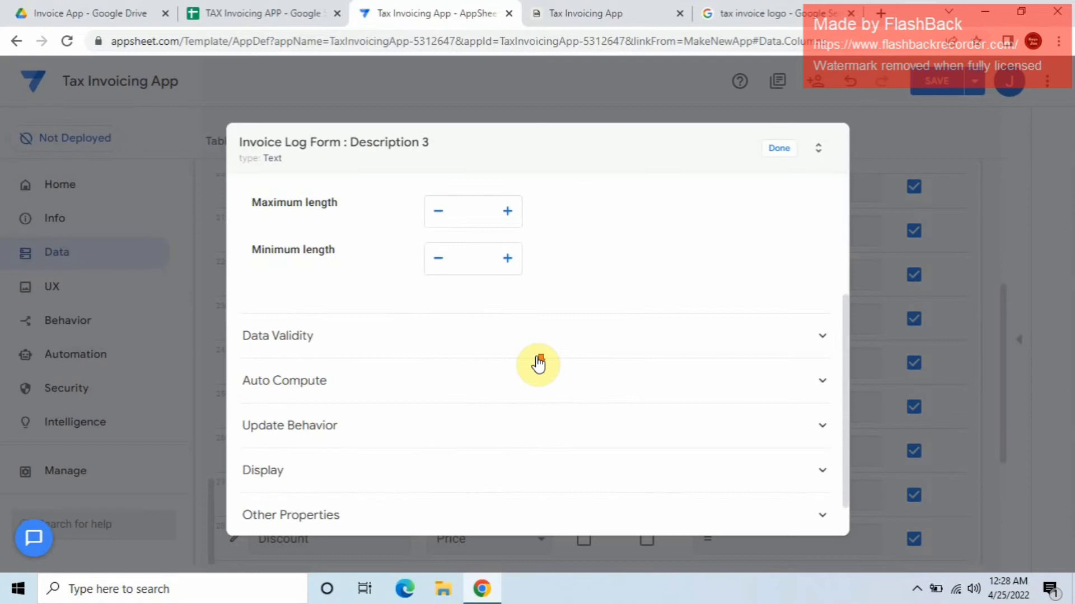
left_click(525, 403)
scroll(571, 408, "down", 3)
left_click(814, 349)
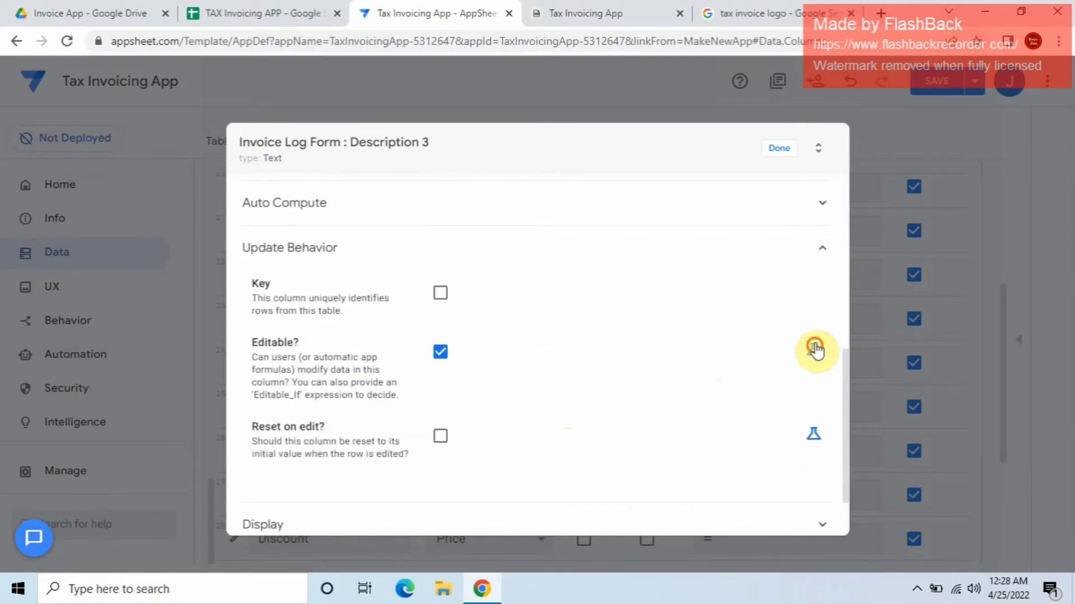
left_click(620, 361)
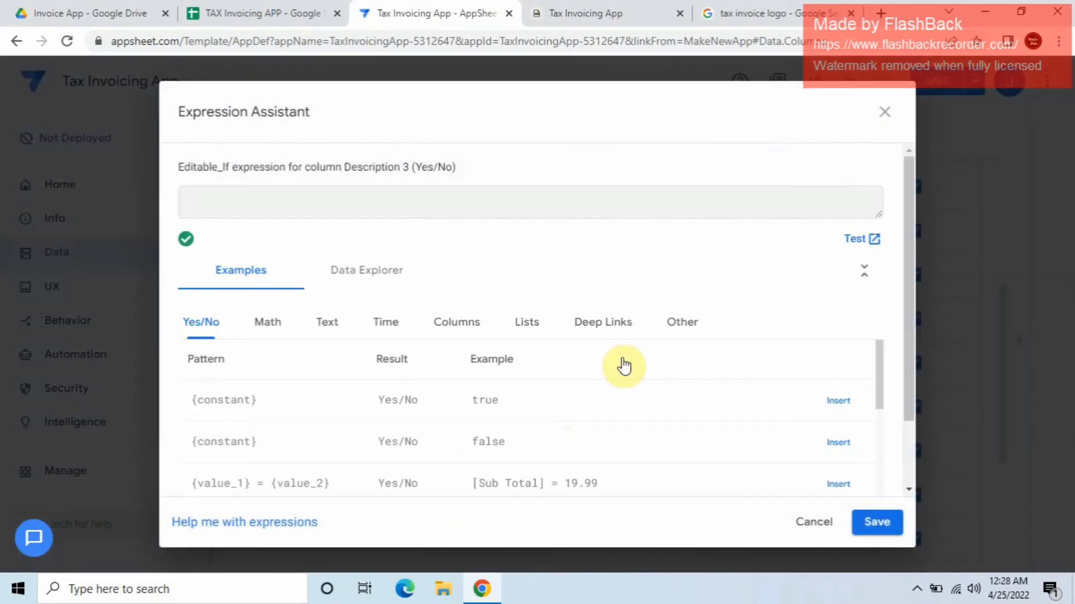
type("isblank([_This])")
left_click(873, 523)
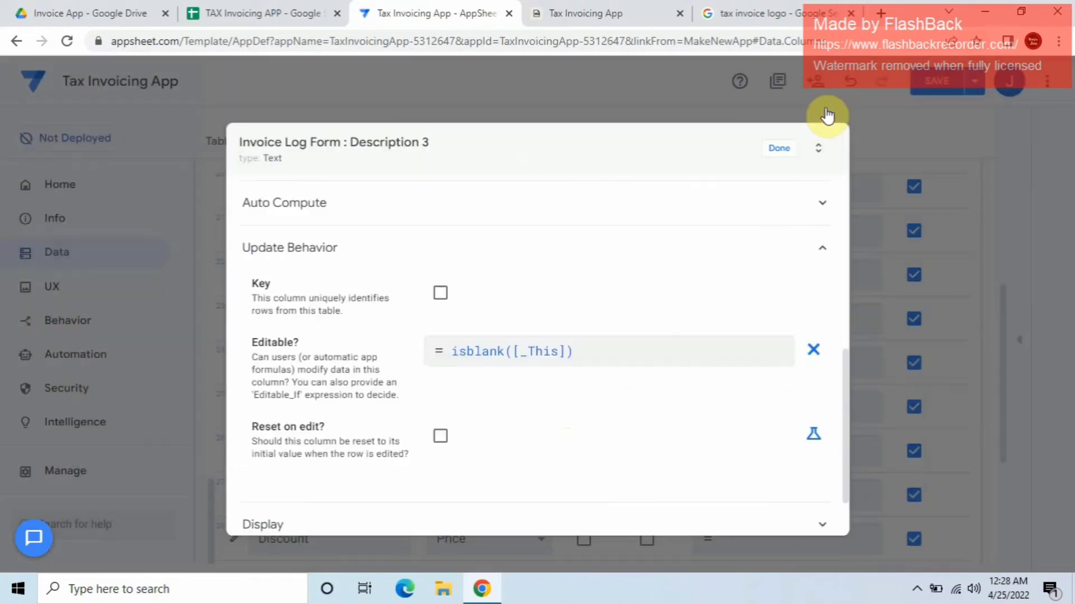
left_click(812, 156)
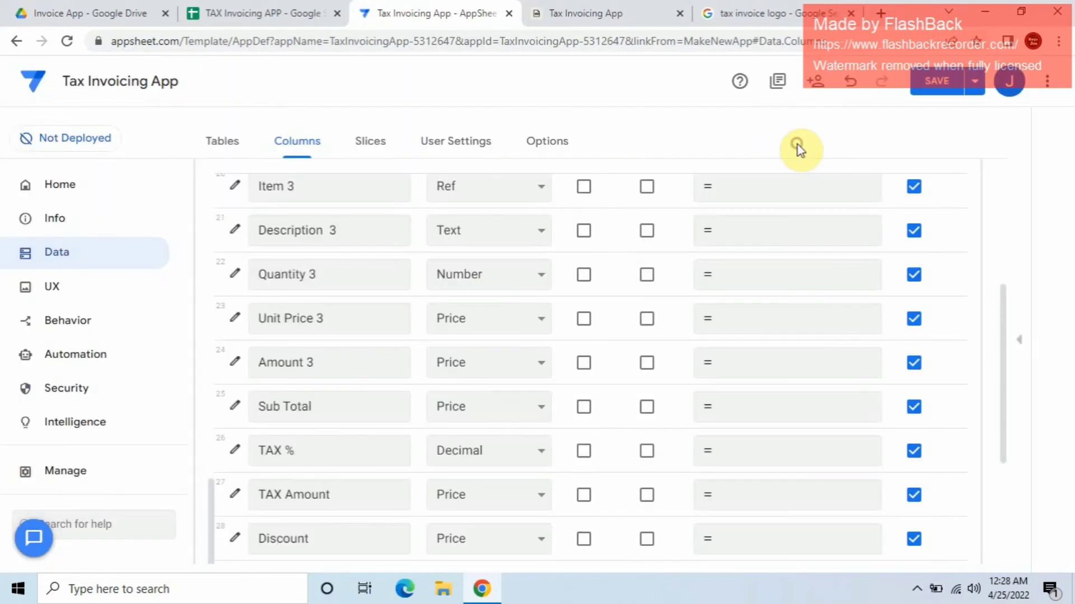
Step: Set the Editable_If expression of the Unit Price 3 column to isblank([_This]) and save the app definition
left_click(235, 323)
scroll(560, 364, "down", 9)
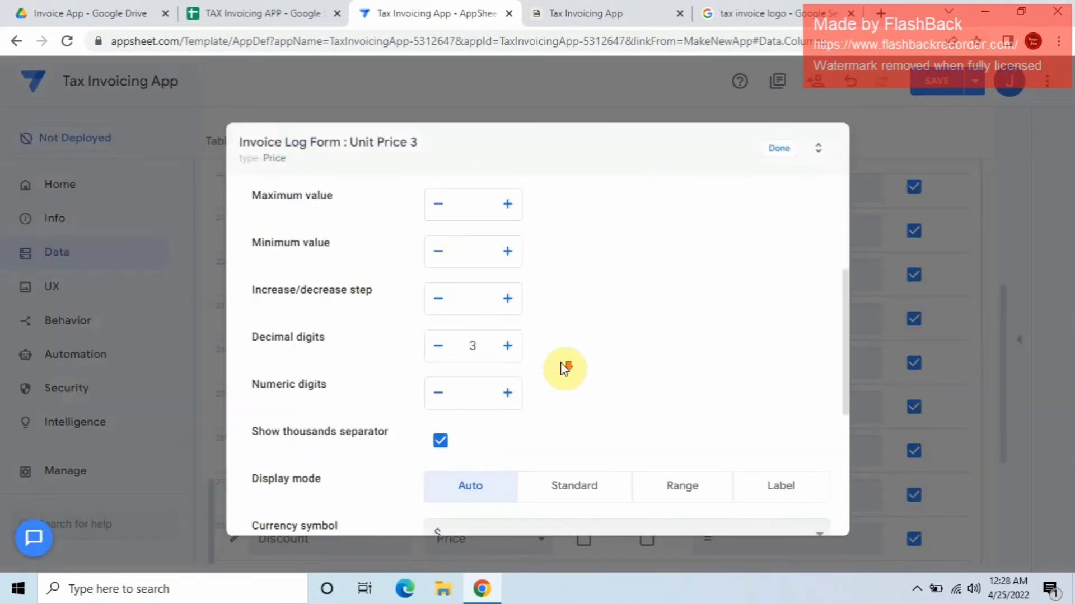
left_click(467, 421)
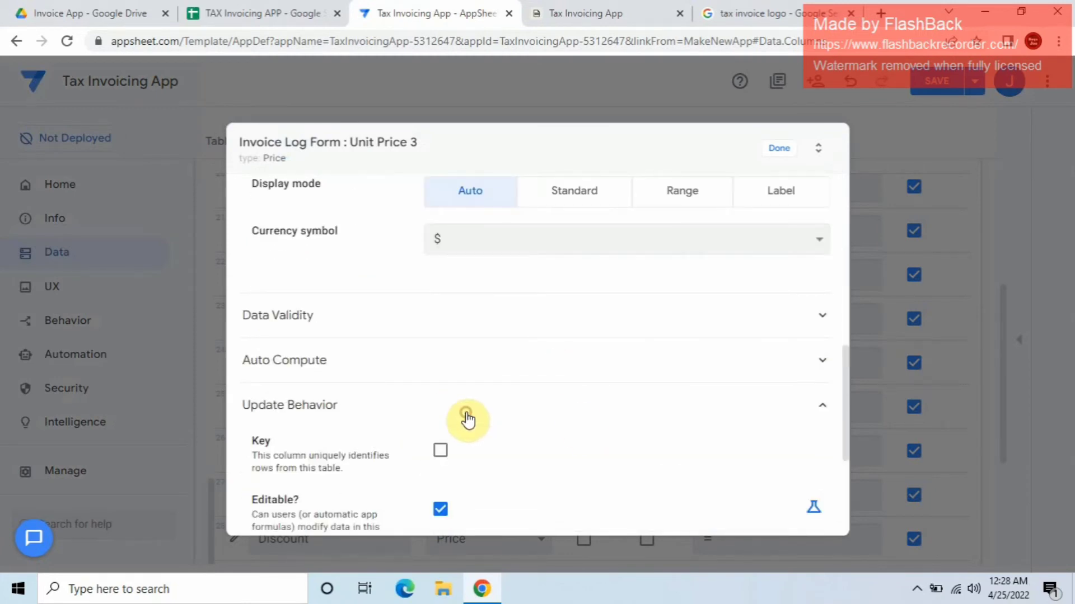
left_click(823, 509)
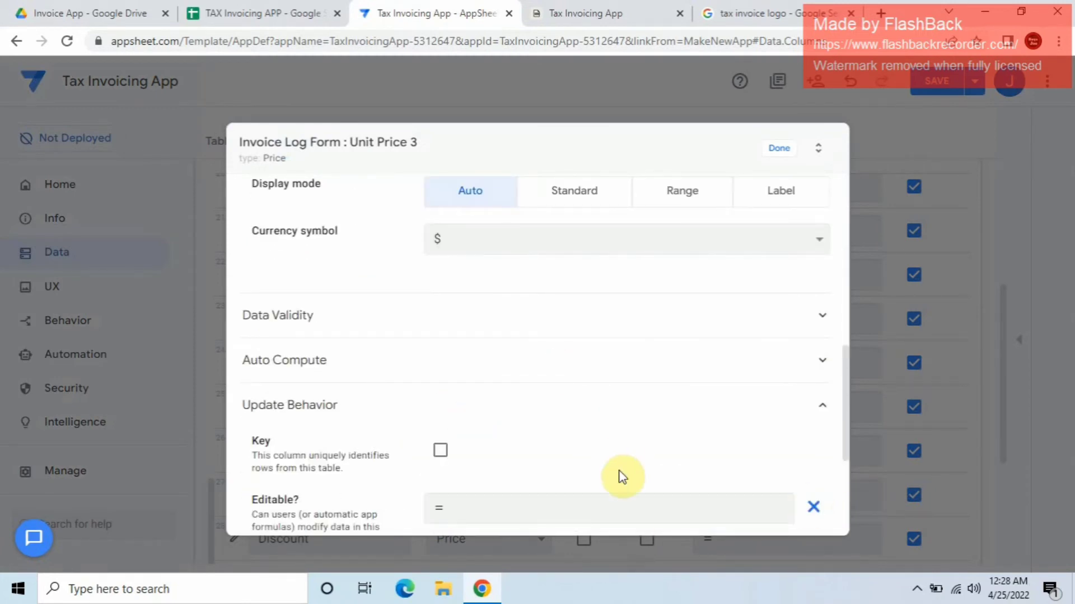
left_click(631, 506)
type("isblank([_This])")
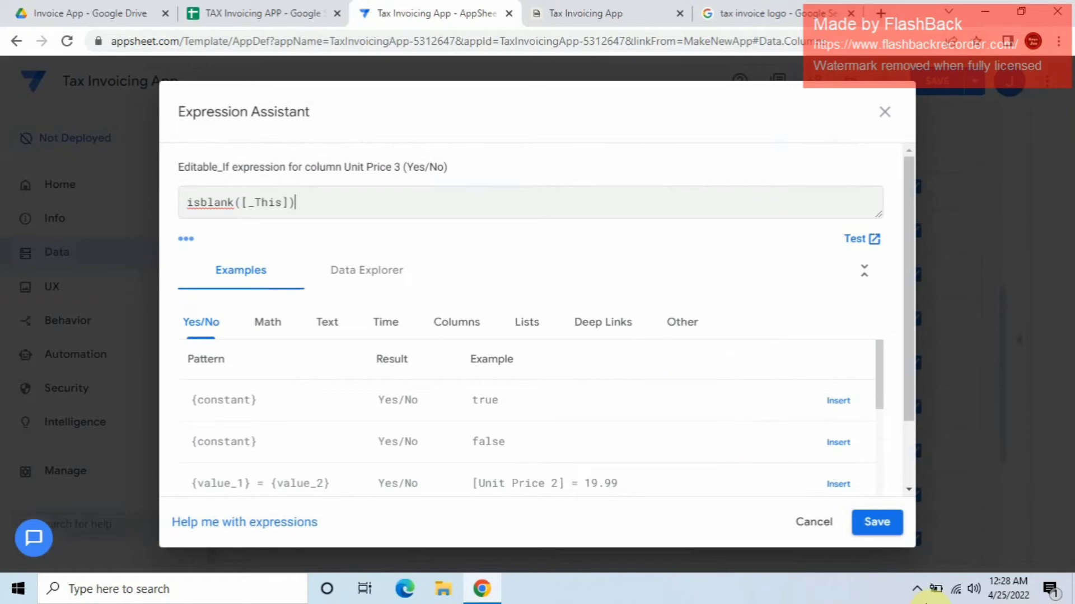
left_click(877, 522)
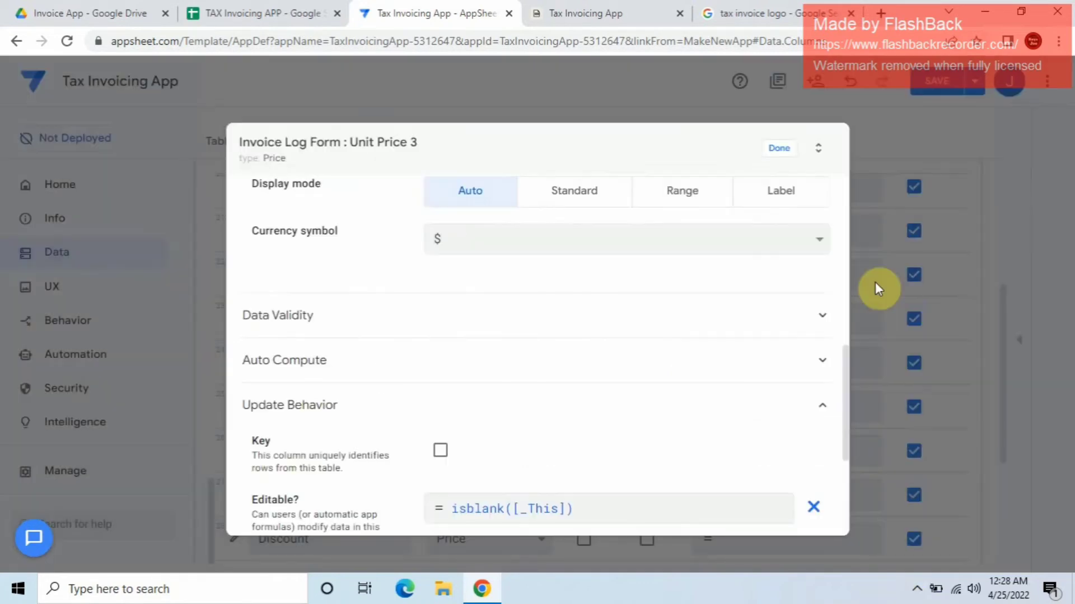
left_click(782, 158)
left_click(935, 84)
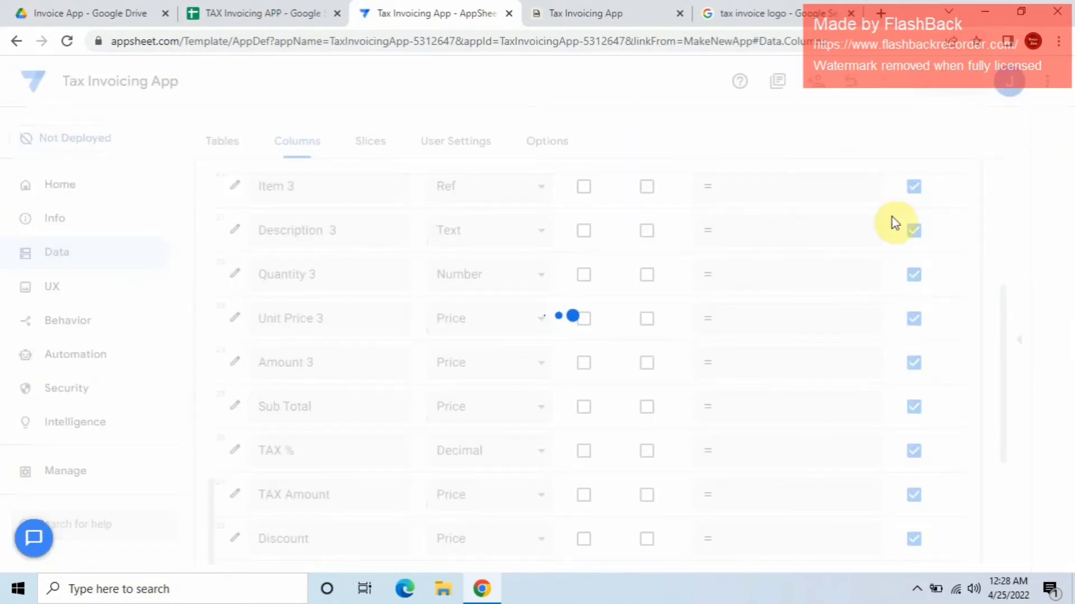
Step: Switch to the running Tax Invoicing App, discard the open invoice form and sync the app
left_click(564, 8)
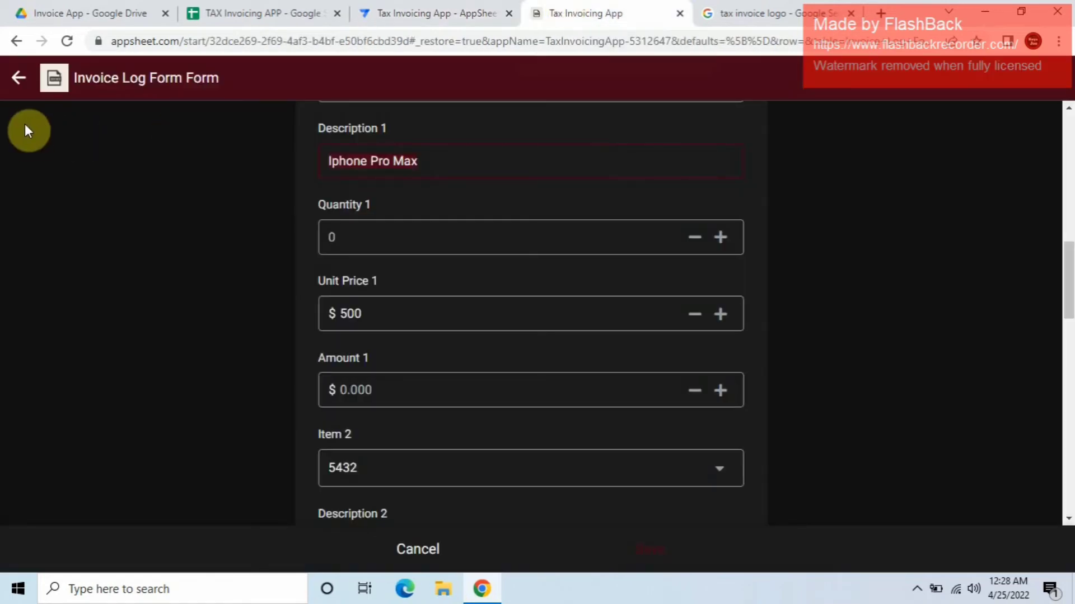
left_click(20, 79)
left_click(631, 344)
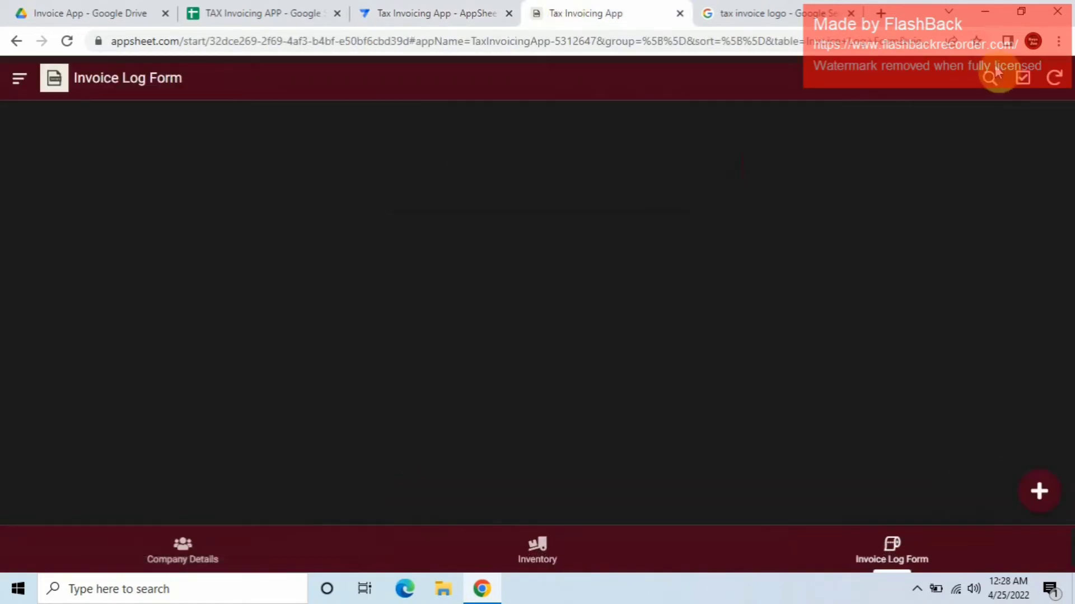
left_click(1057, 85)
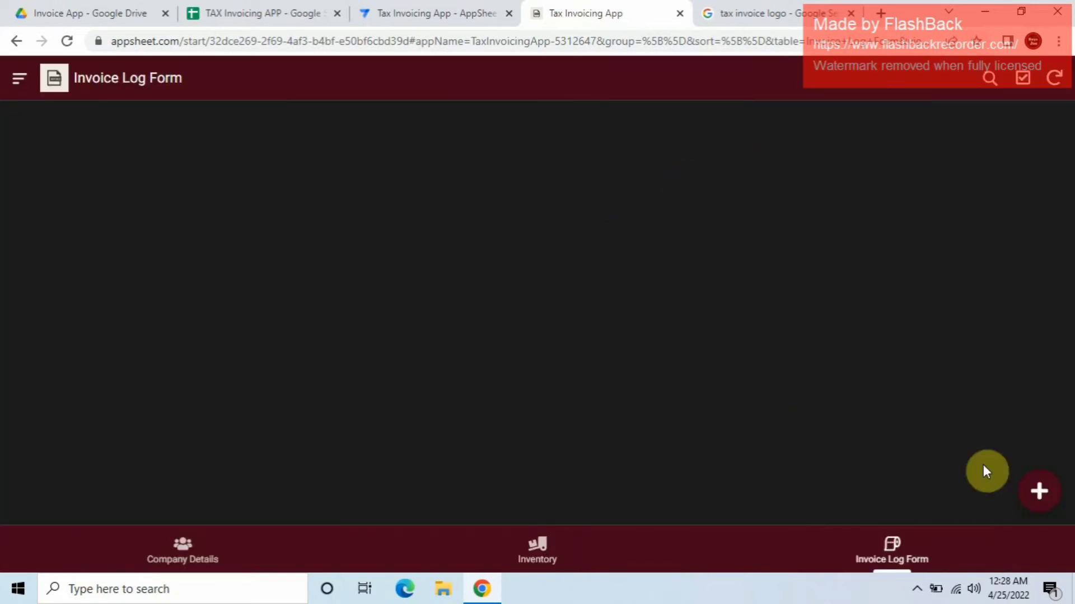
Step: Start a new Invoice Log Form entry and choose the first customer in the Name field
left_click(1030, 495)
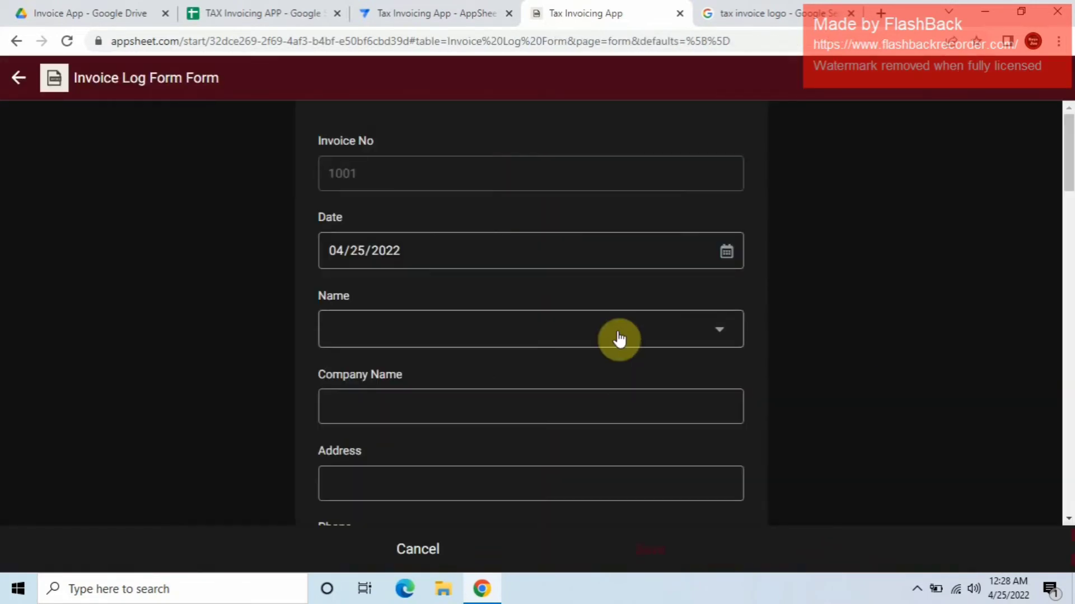
left_click(618, 335)
left_click(386, 204)
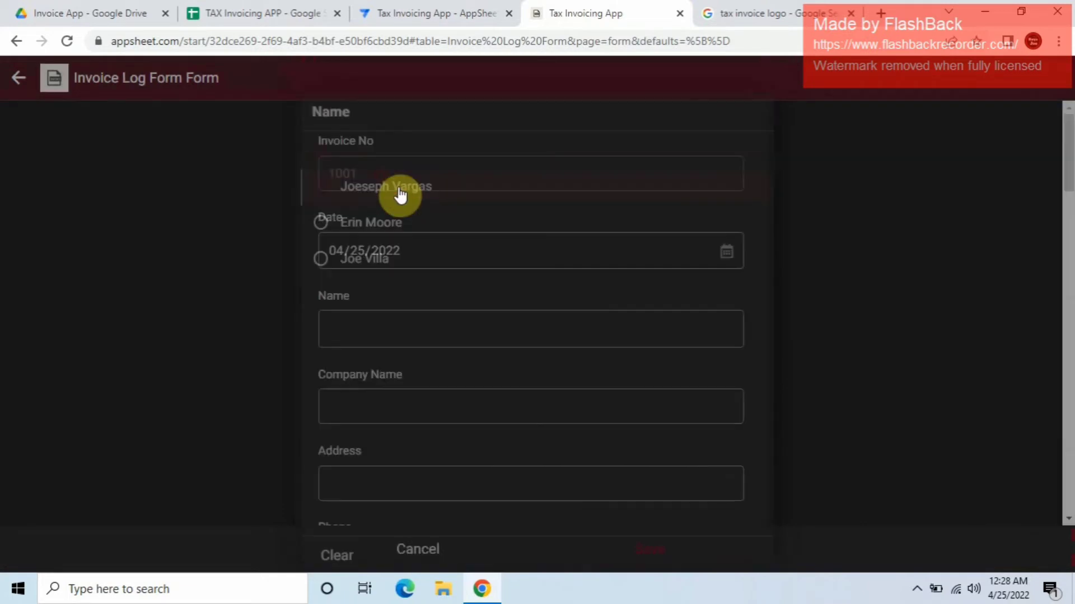
Step: Set Item 1 to 9876 and check whether Description 1 and Unit Price 1 are locked
scroll(482, 307, "down", 7)
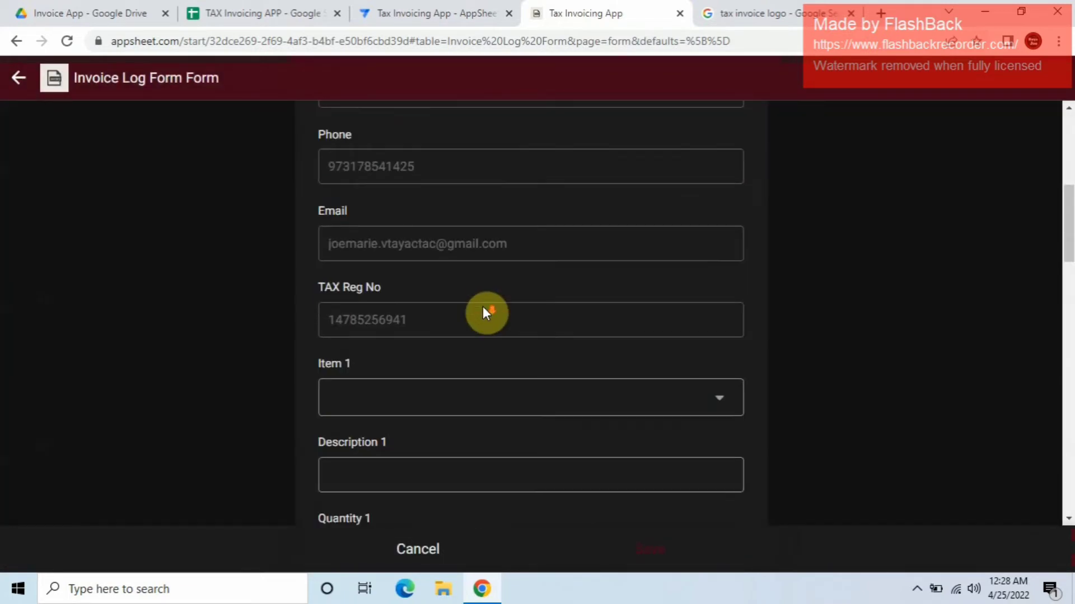
left_click(509, 412)
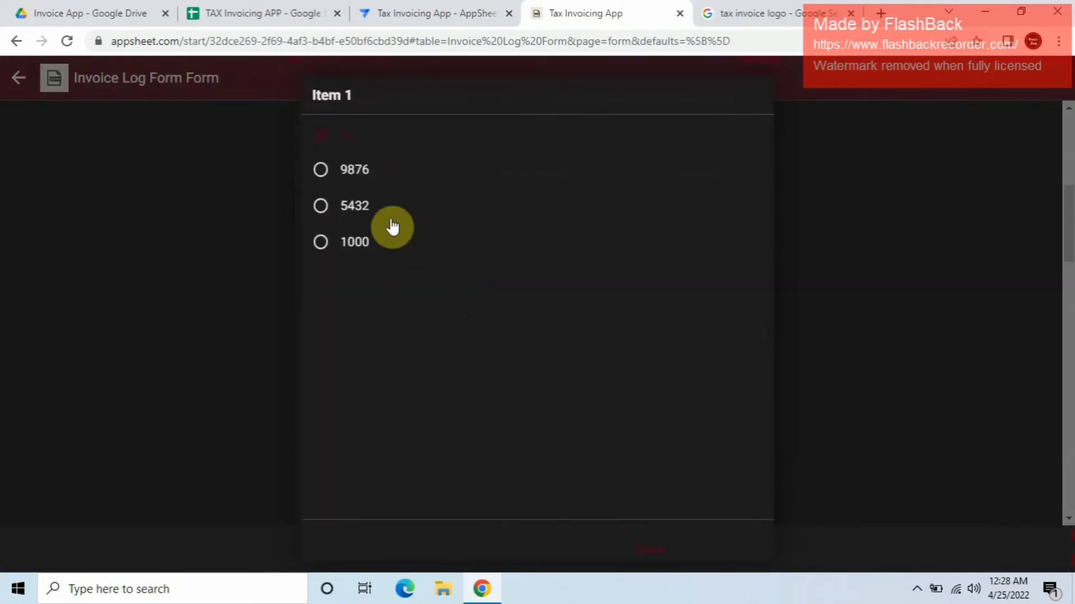
left_click(360, 174)
scroll(591, 302, "down", 3)
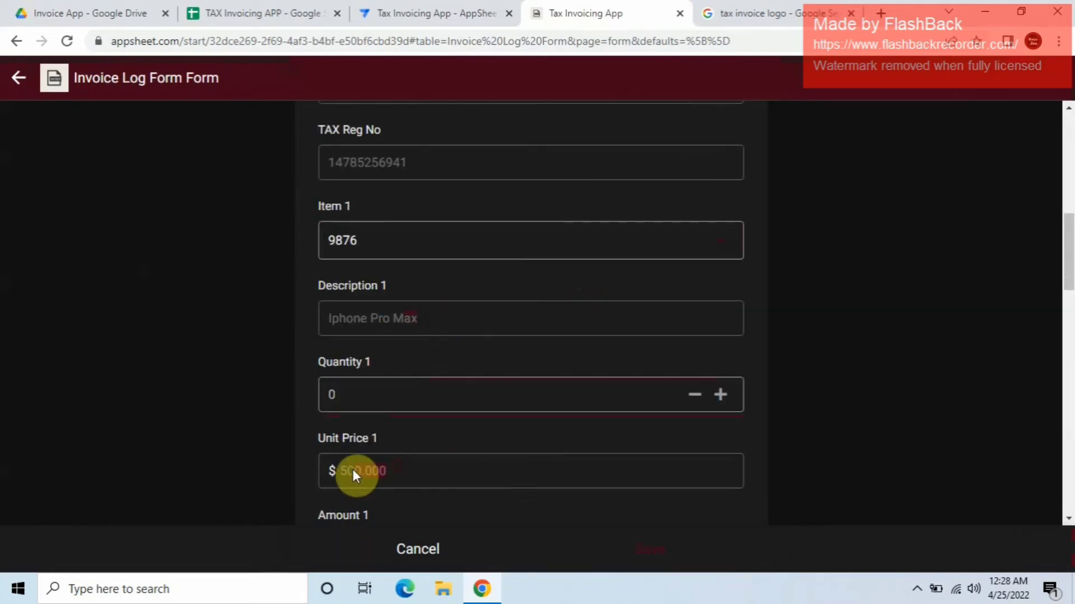
scroll(394, 432, "down", 3)
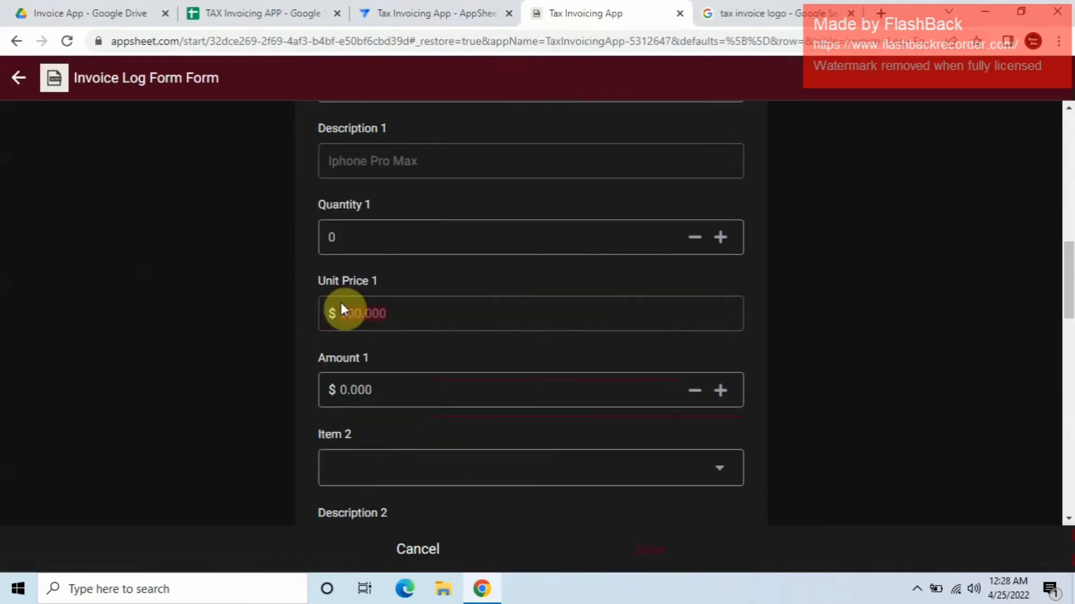
scroll(515, 313, "up", 3)
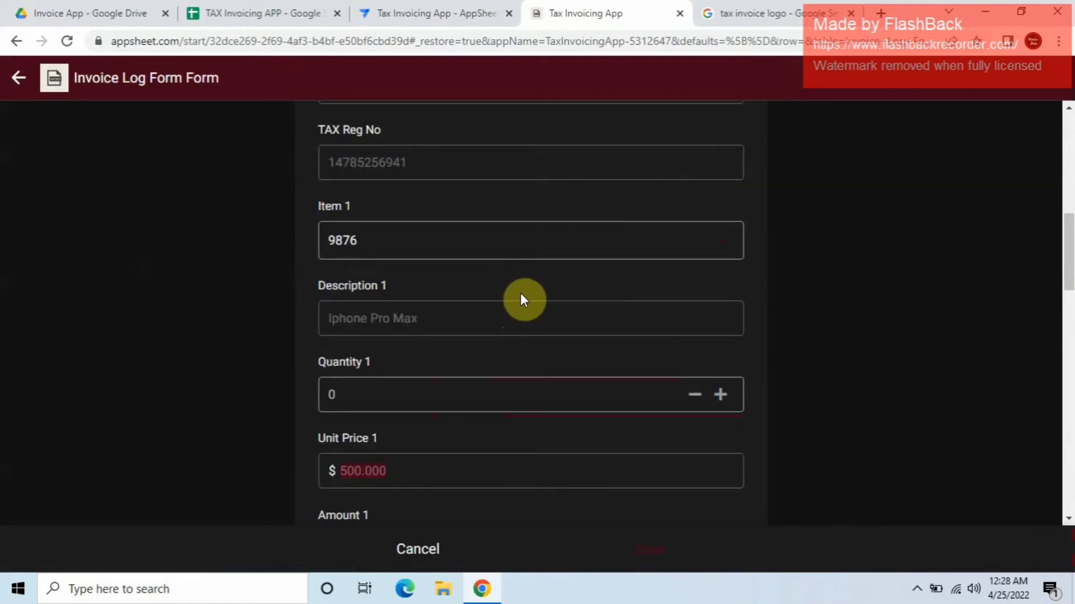
Step: Change Item 1 to 1000 and check its description and unit price
left_click(511, 245)
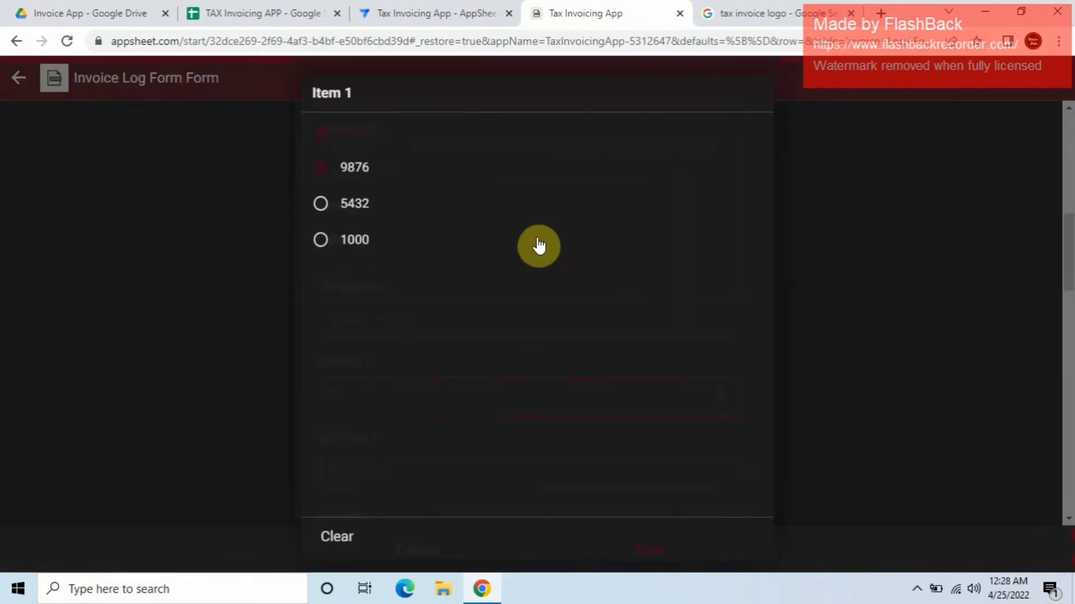
left_click(378, 249)
scroll(446, 361, "down", 3)
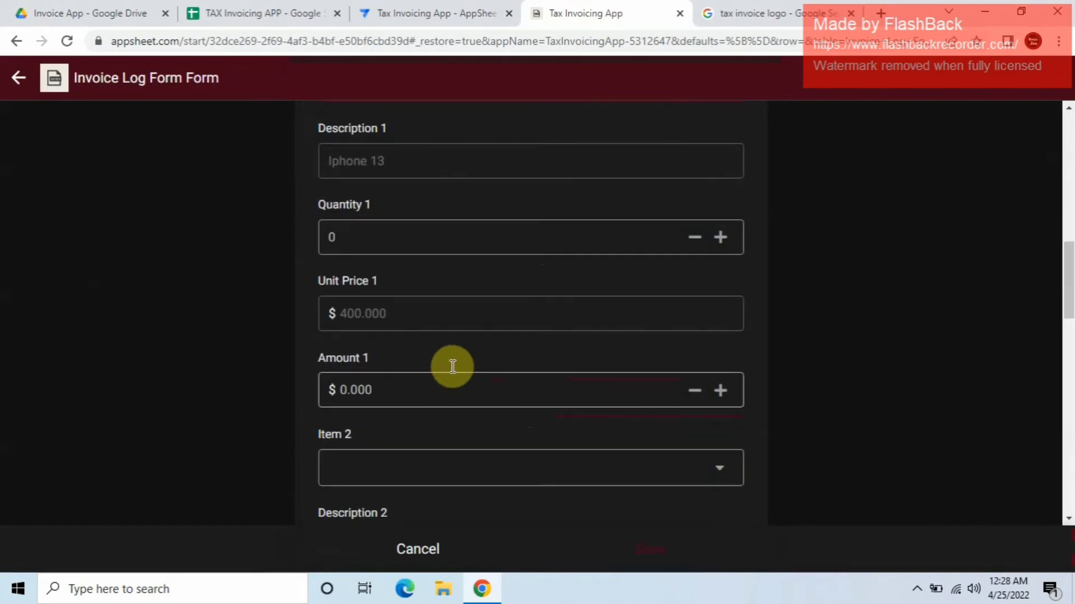
Step: Set Item 2 to 1000 and Item 3 to 9876, checking their auto-filled fields
scroll(451, 364, "down", 3)
left_click(433, 312)
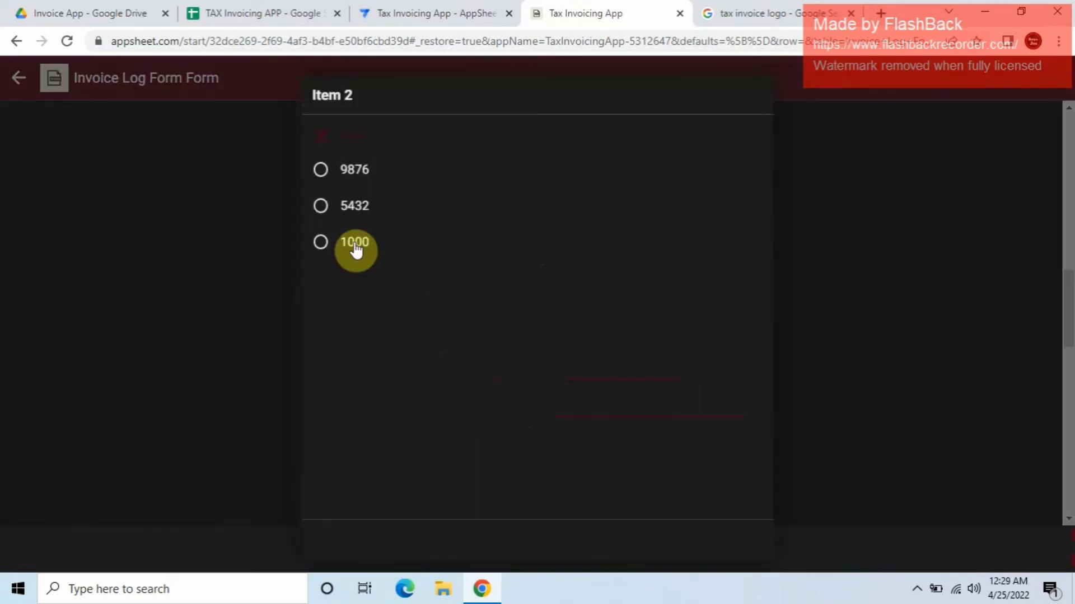
left_click(353, 243)
scroll(480, 341, "down", 8)
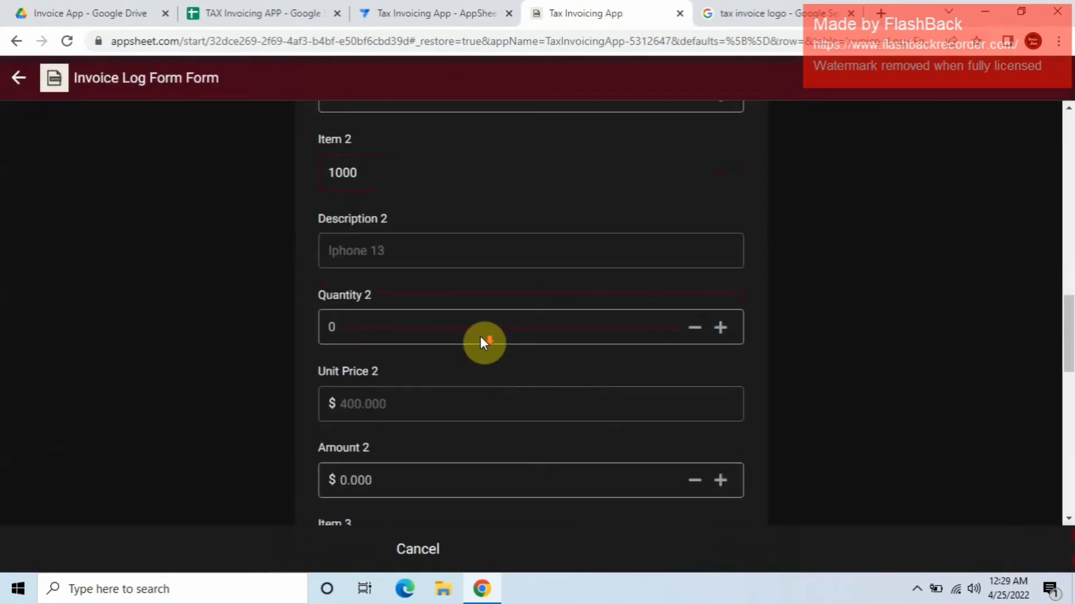
left_click(479, 302)
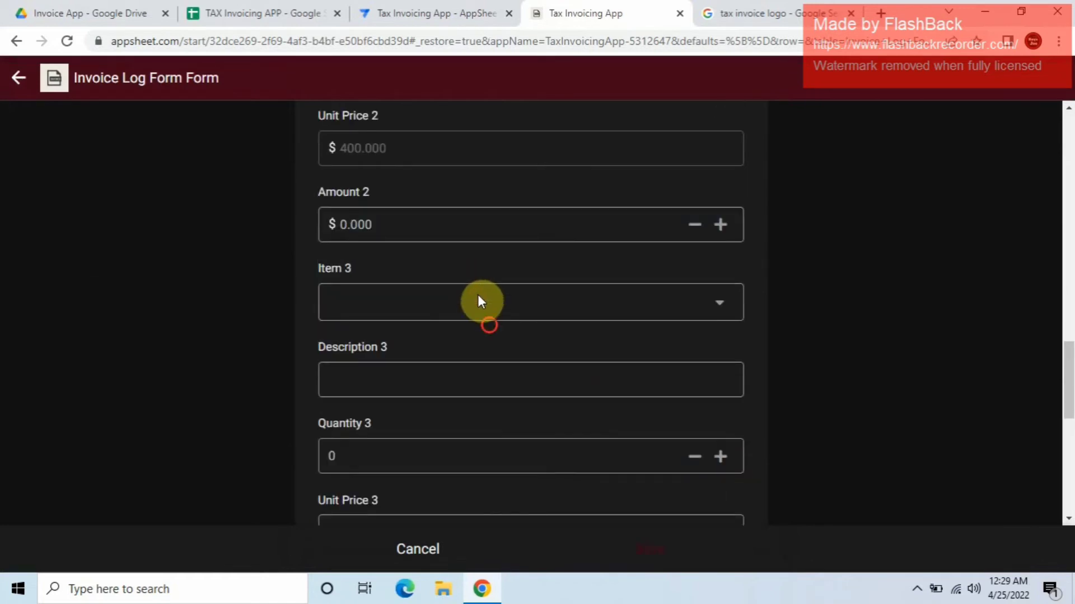
left_click(348, 170)
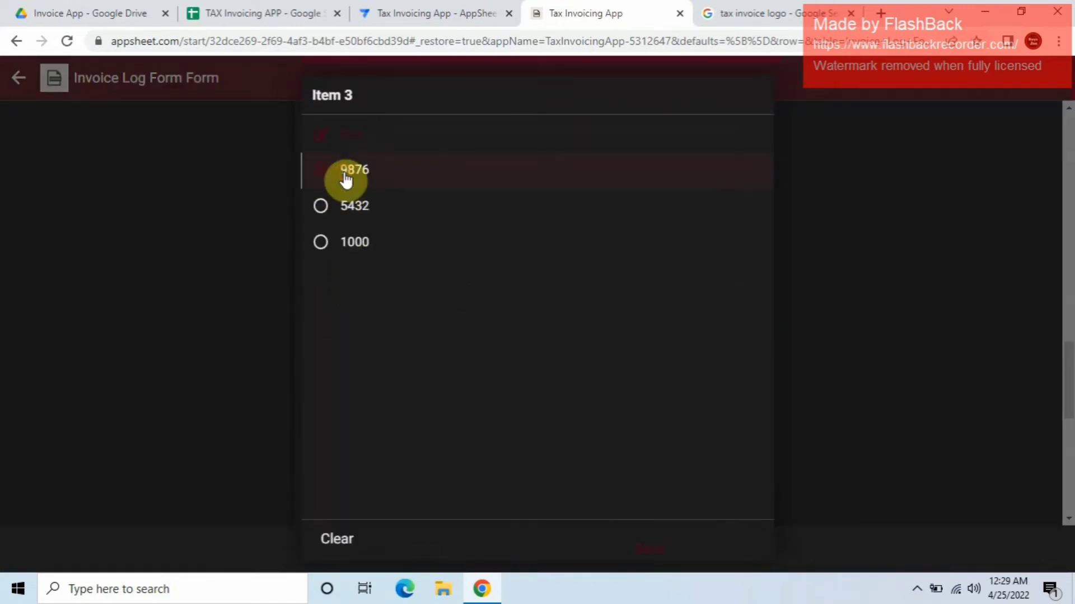
scroll(495, 347, "down", 3)
scroll(506, 368, "down", 6)
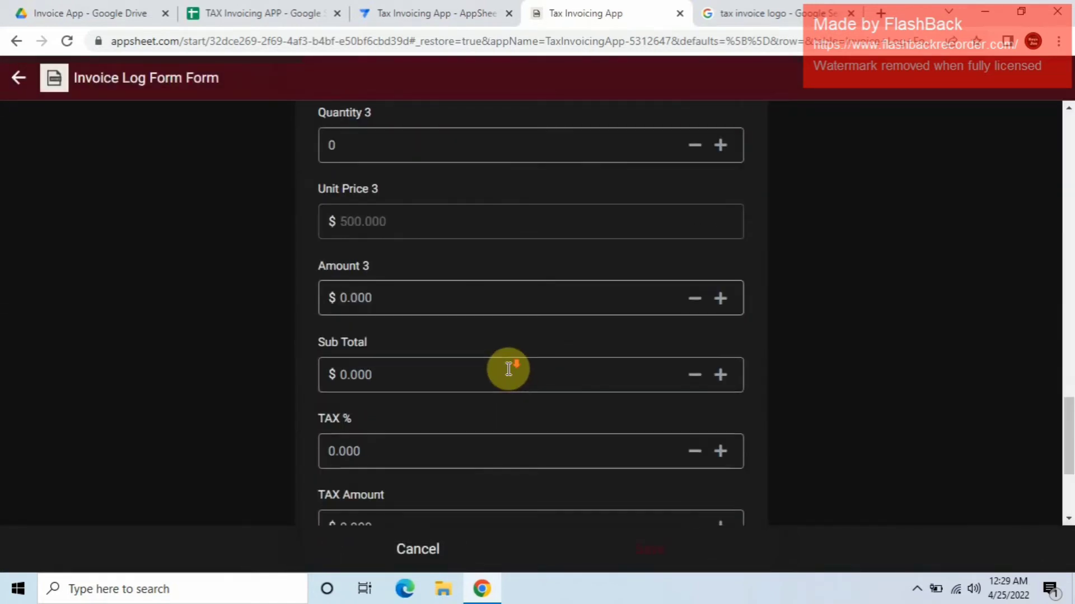
Step: Set Quantity 1 to 2 and check the Amount 1 field
scroll(525, 381, "up", 15)
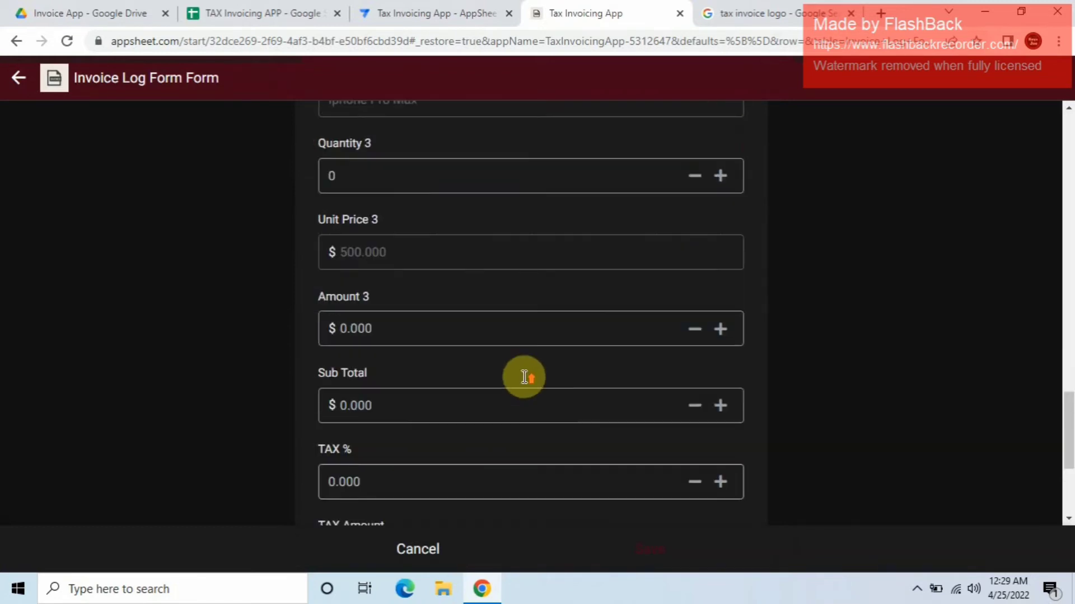
scroll(525, 383, "up", 6)
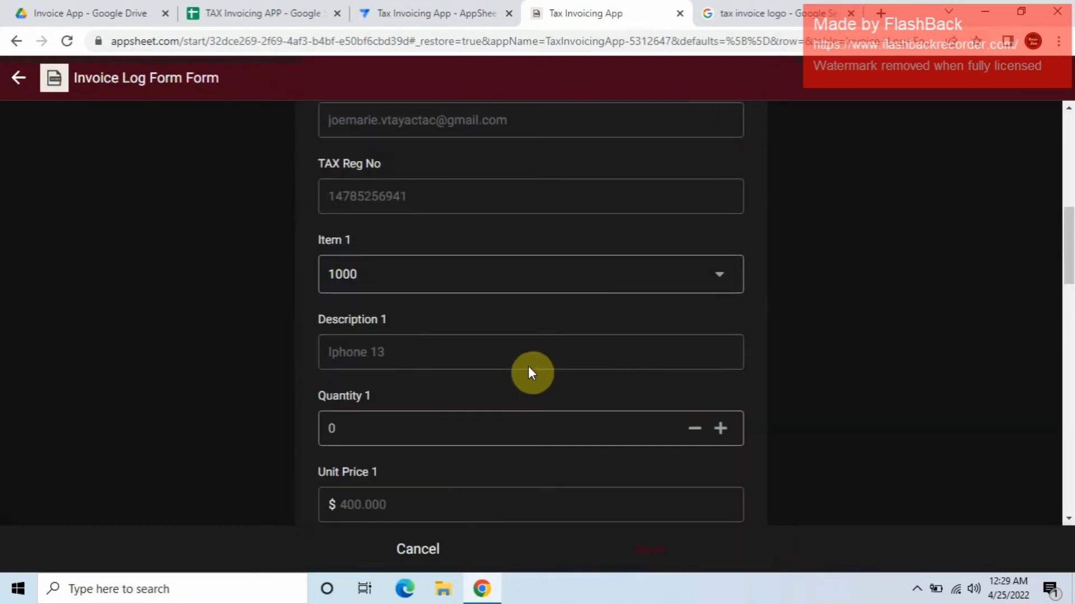
scroll(528, 370, "down", 3)
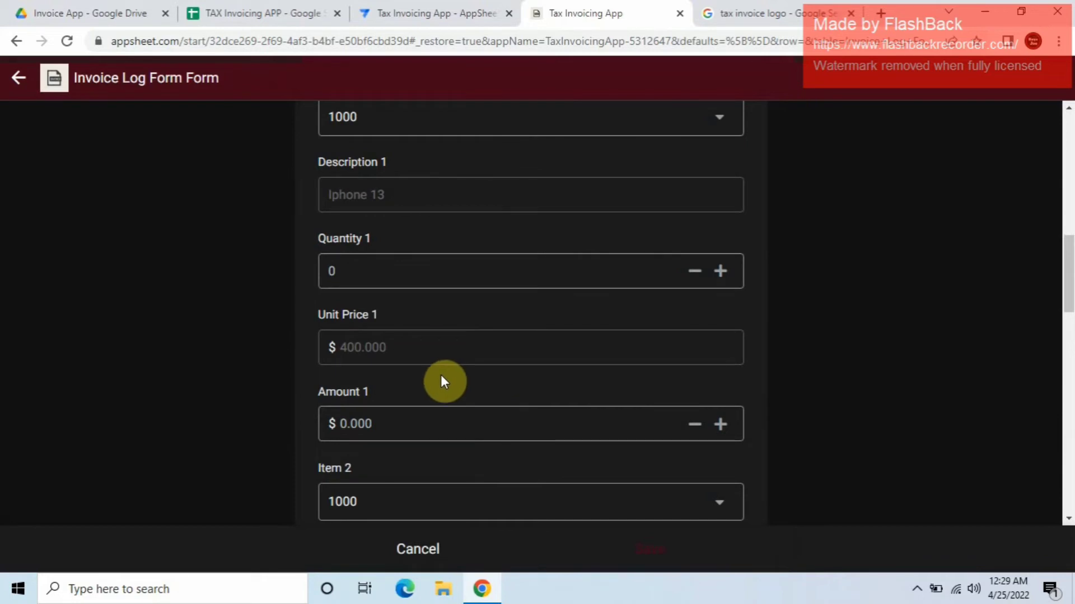
left_click(364, 271)
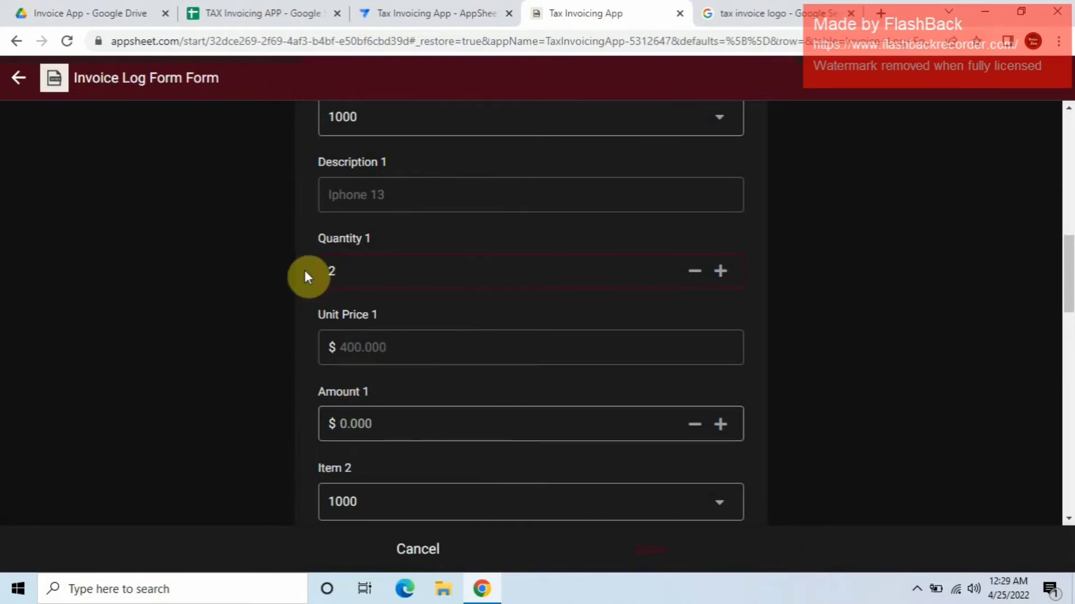
left_click(392, 423)
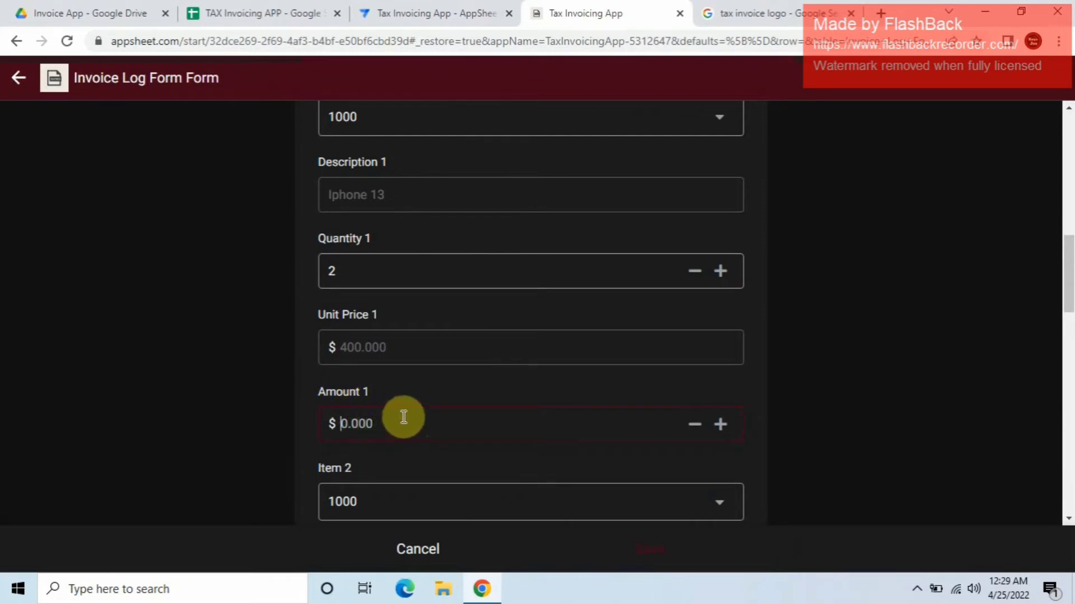
scroll(342, 414, "down", 3)
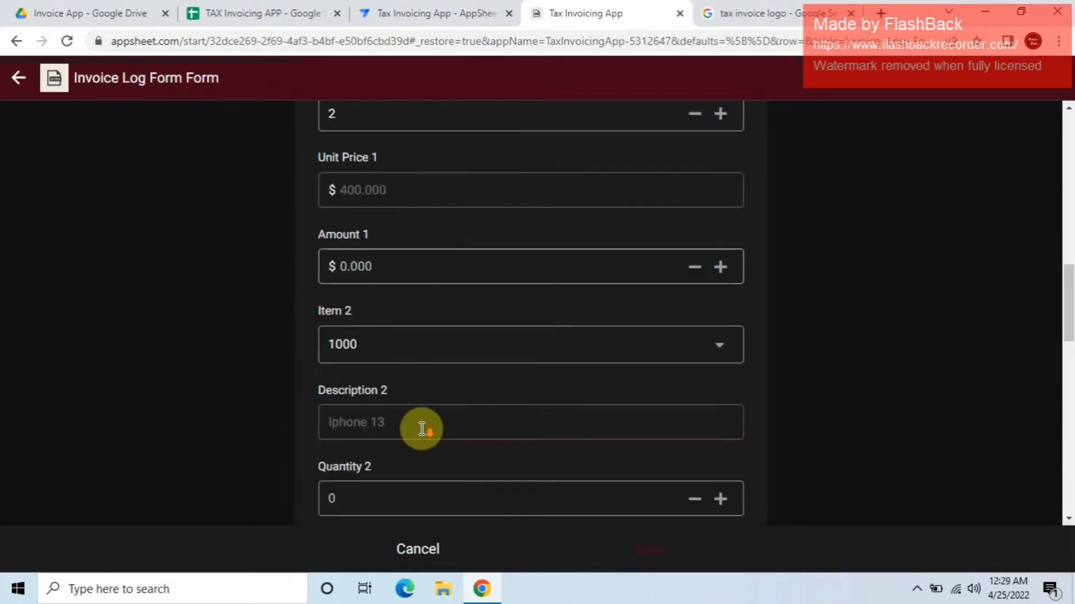
Step: Review the auto-filled description, quantity, unit price and amount fields for Items 1 and 2 in the invoice form
left_click(421, 428)
scroll(424, 390, "down", 4)
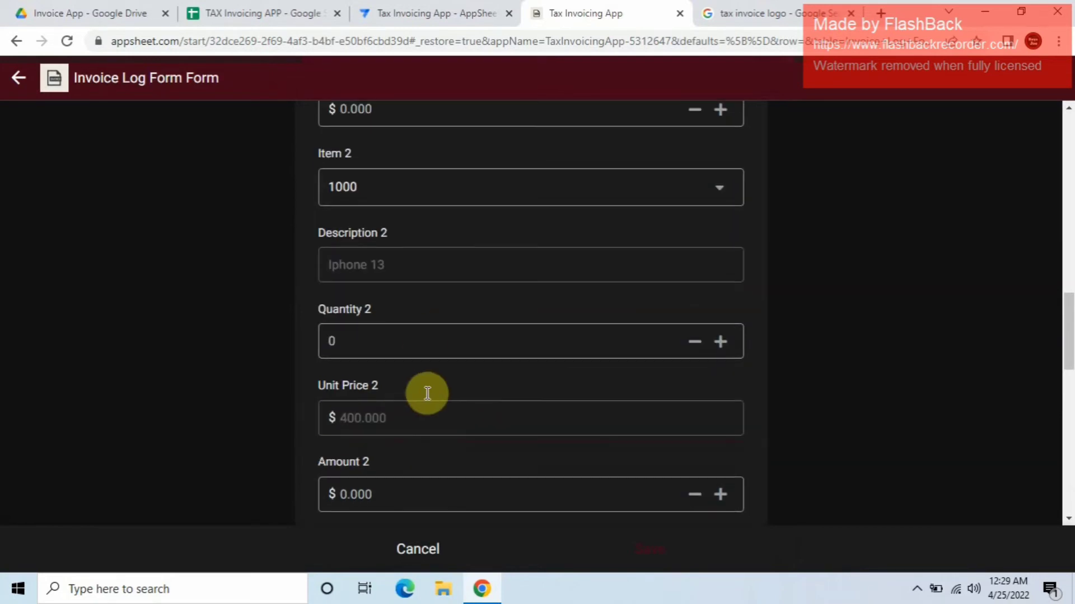
scroll(425, 415, "up", 4)
scroll(431, 420, "up", 7)
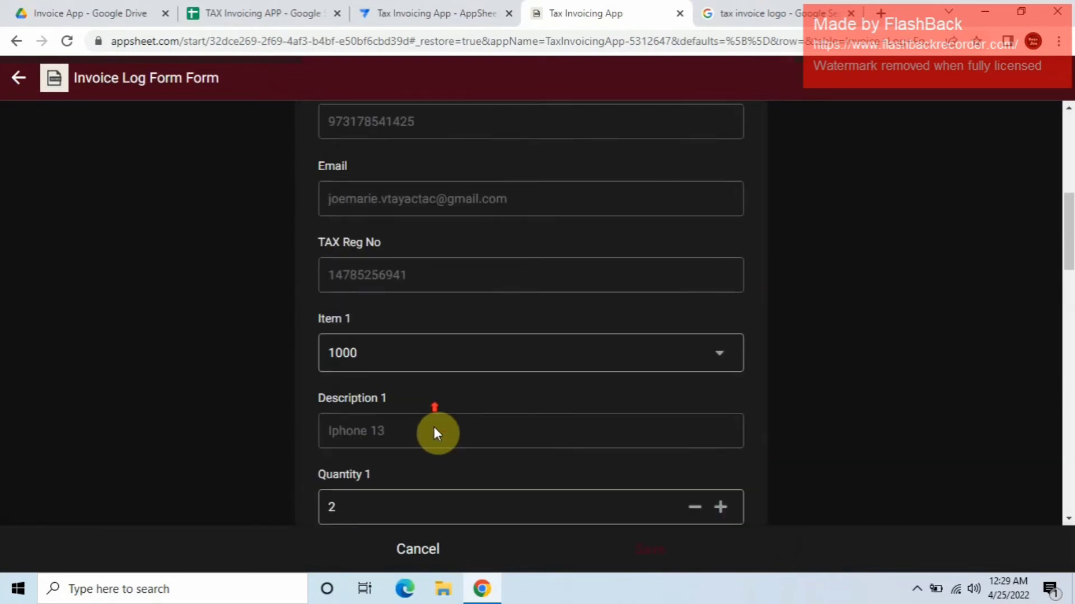
Step: Switch to the AppSheet editor and set the Invoice Log Form's Amount 1 app formula to [Unit Price 1]*[Quantity 1]
left_click(377, 11)
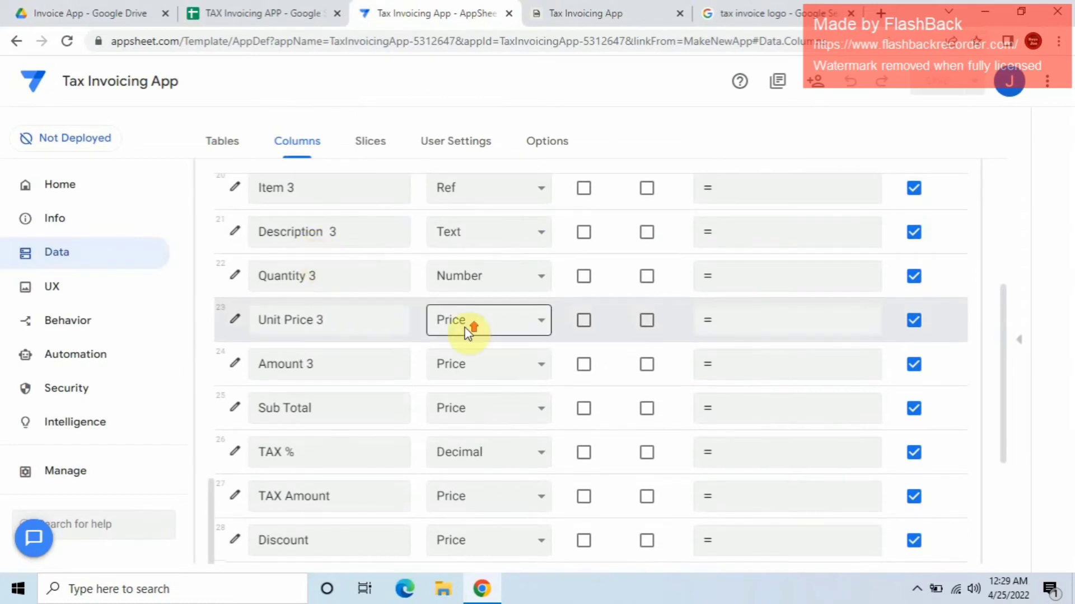
scroll(478, 319, "up", 7)
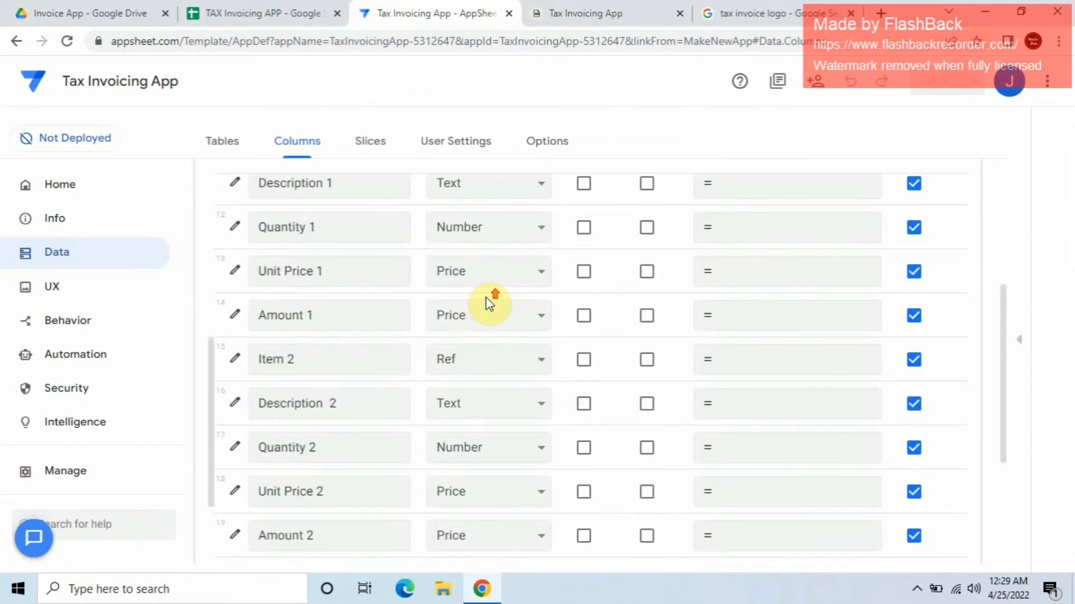
scroll(493, 291, "up", 10)
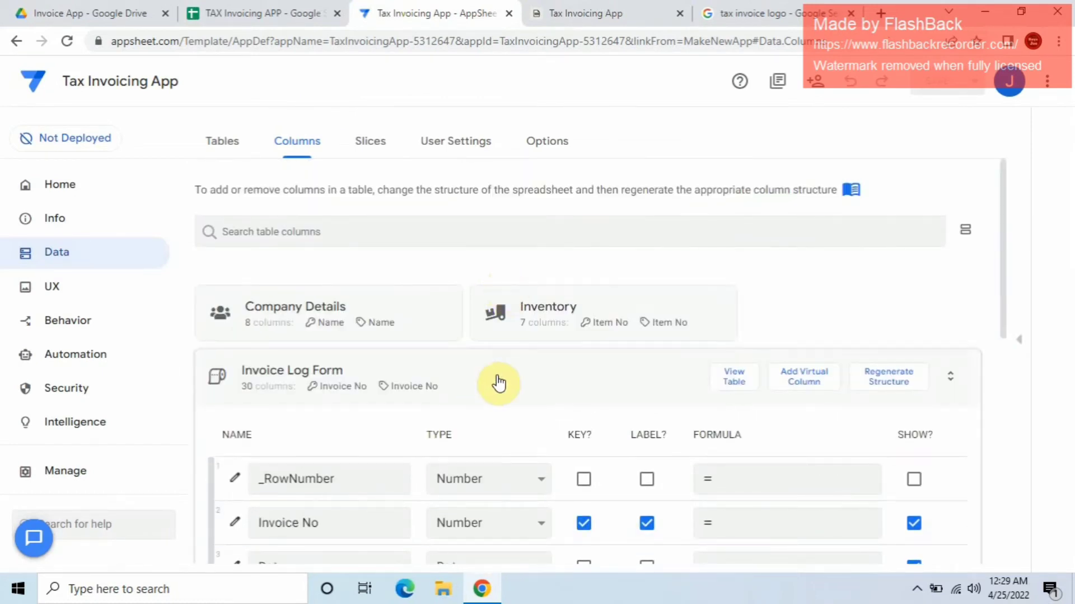
scroll(560, 375, "down", 5)
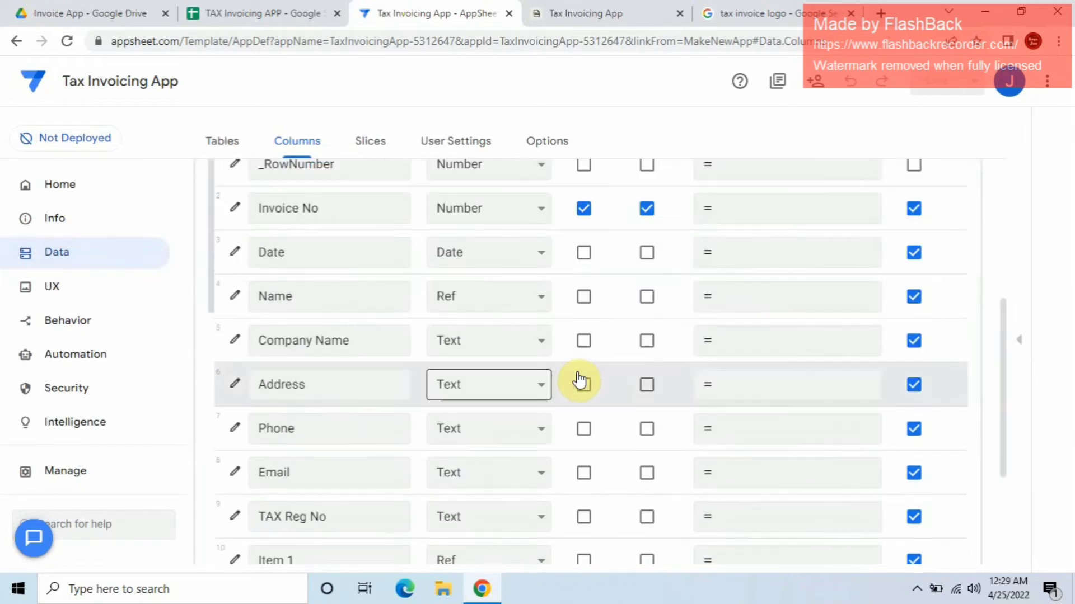
scroll(513, 431, "down", 4)
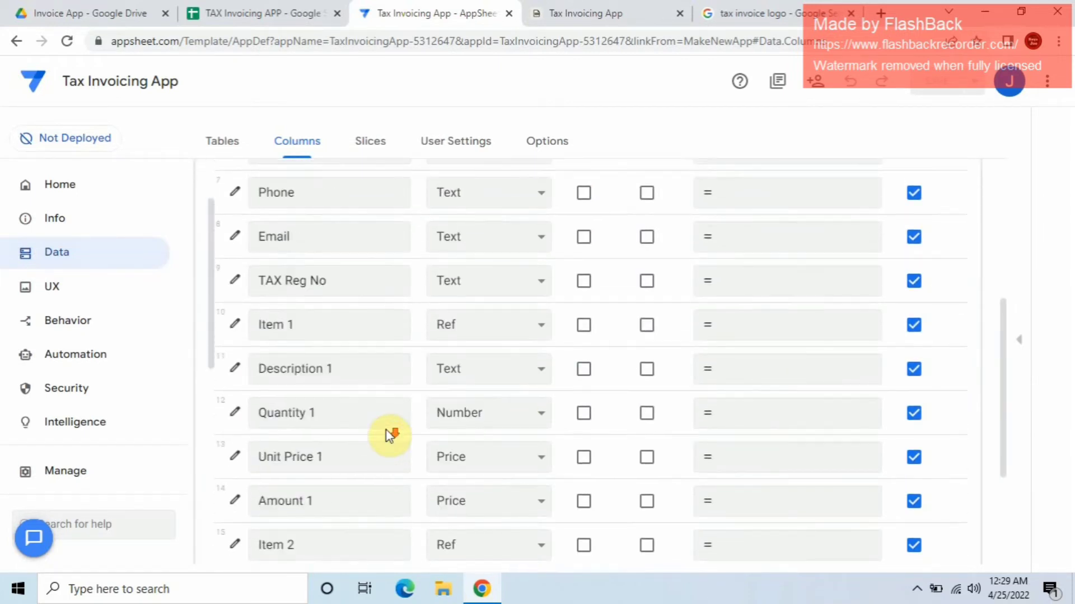
scroll(389, 428, "down", 1)
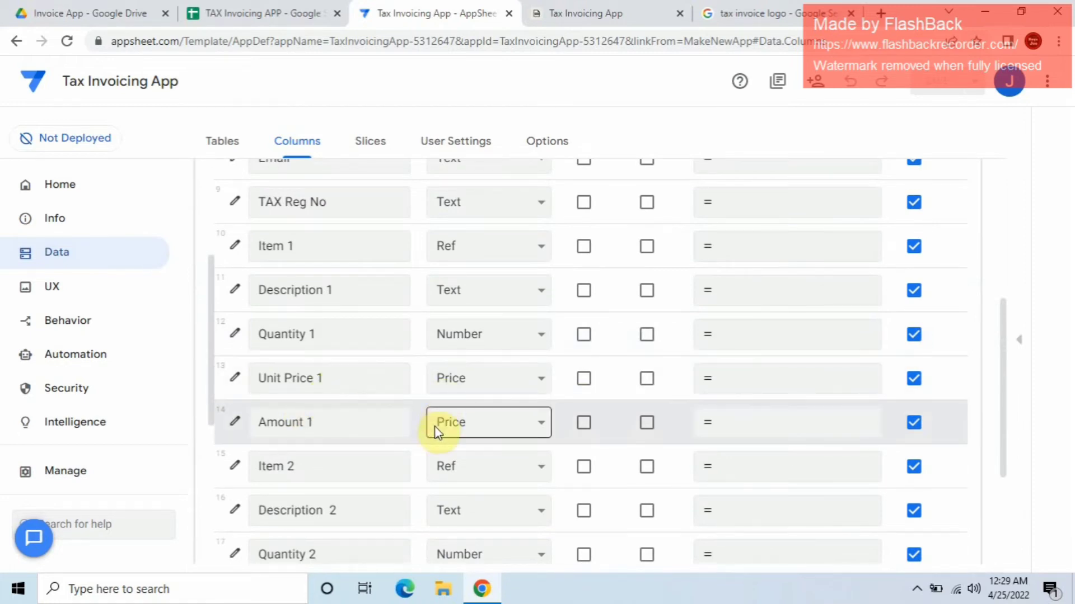
left_click(742, 428)
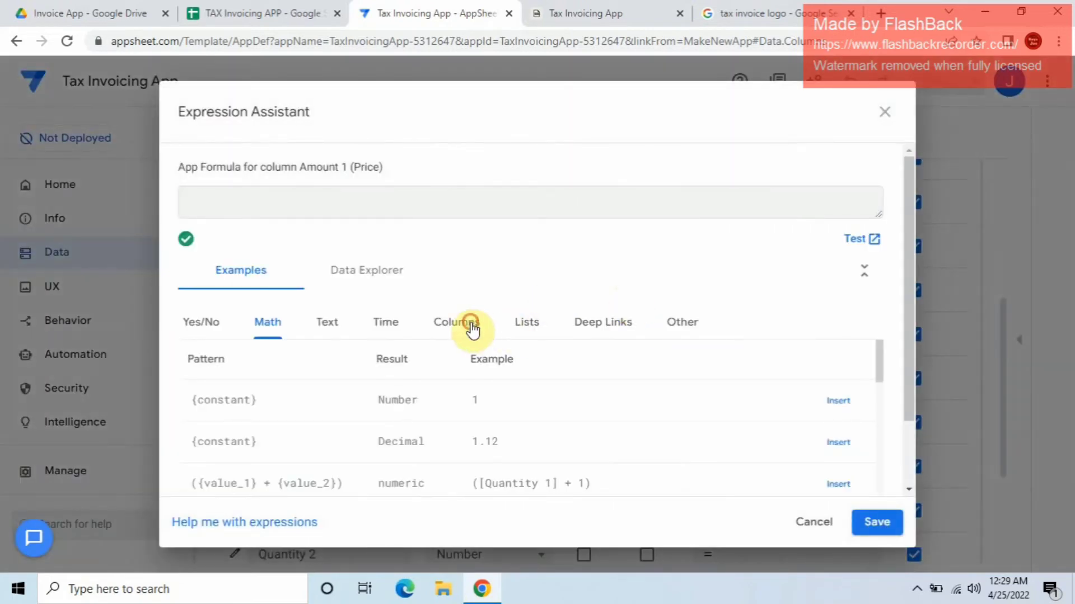
left_click(468, 327)
scroll(770, 481, "down", 7)
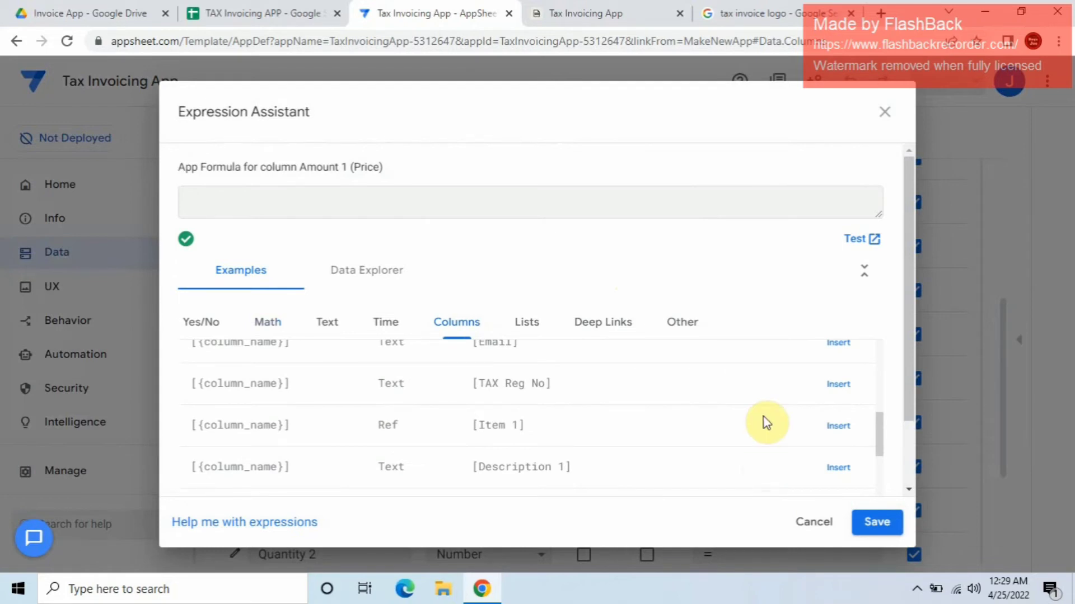
scroll(666, 444, "down", 3)
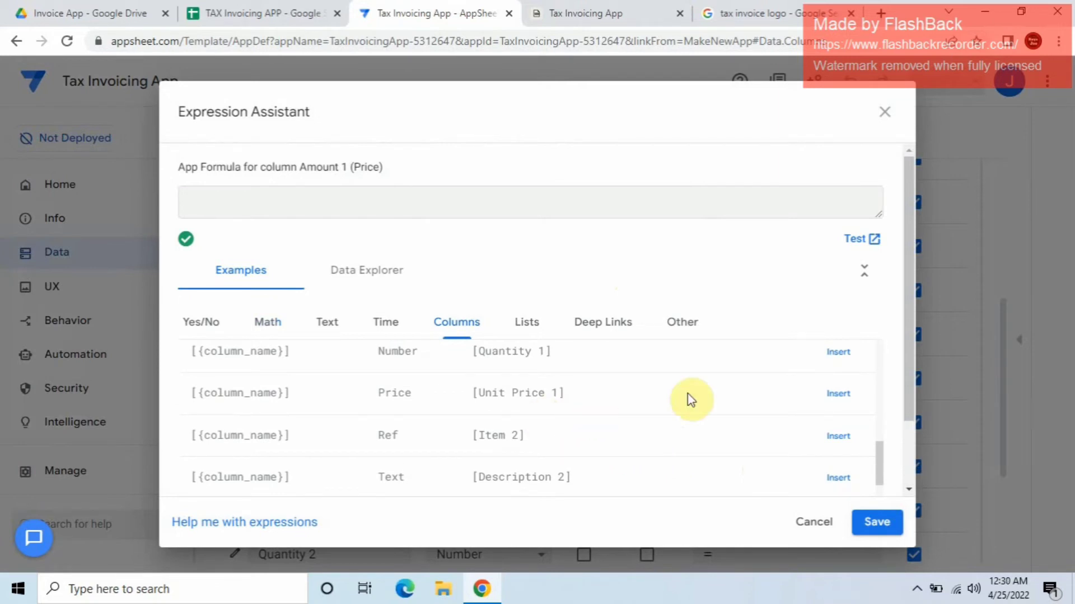
left_click(838, 395)
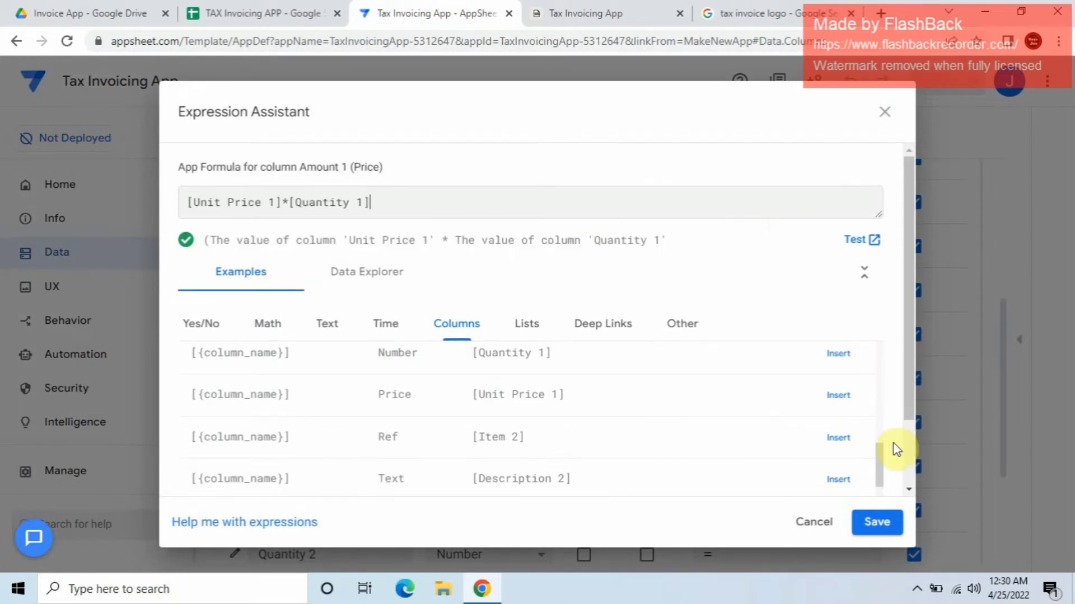
left_click(884, 541)
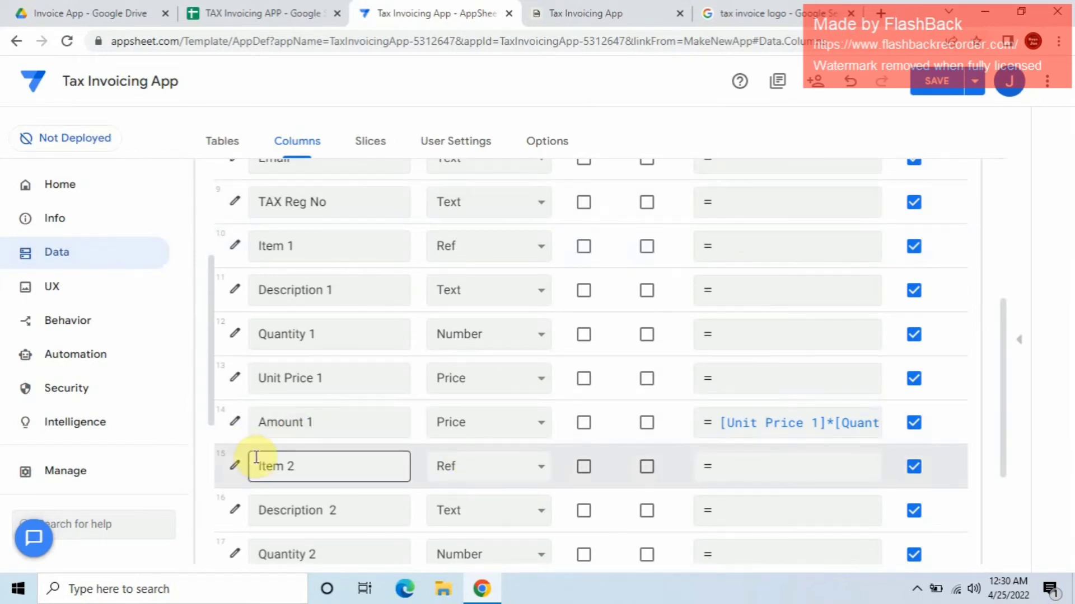
Step: Set the app formula of the Amount 2 column to [Unit Price 2]*[Quantity 2]
scroll(350, 501, "down", 1)
scroll(351, 487, "down", 2)
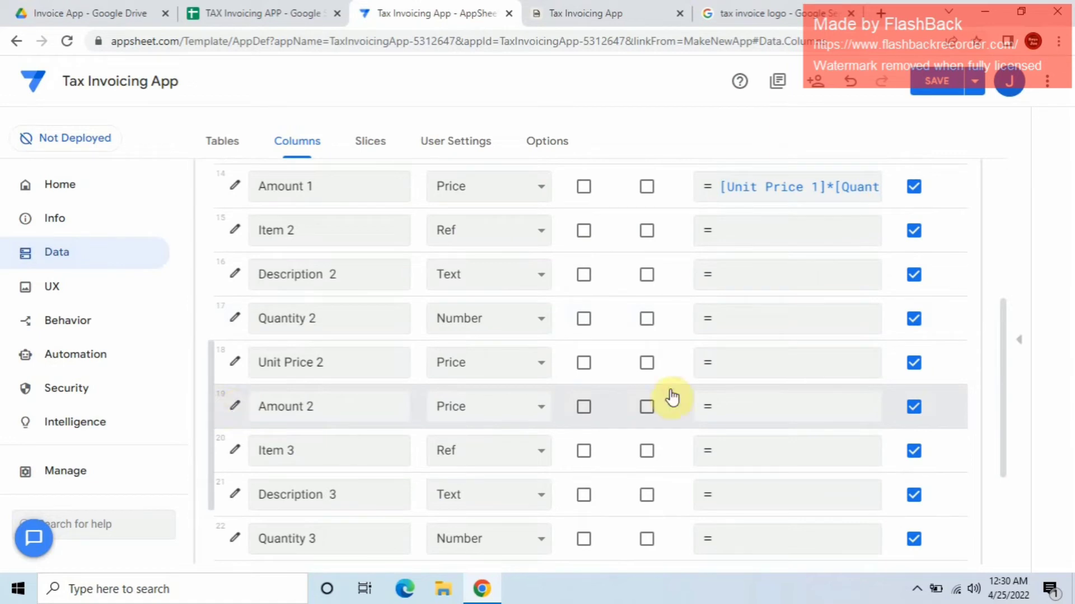
left_click(761, 400)
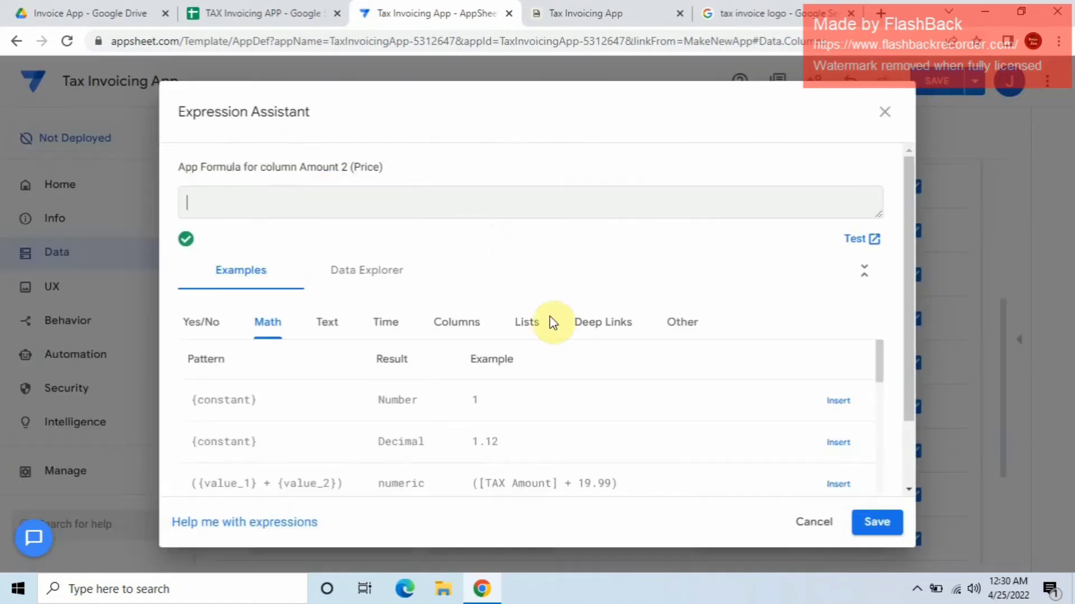
left_click(456, 322)
scroll(772, 469, "down", 2)
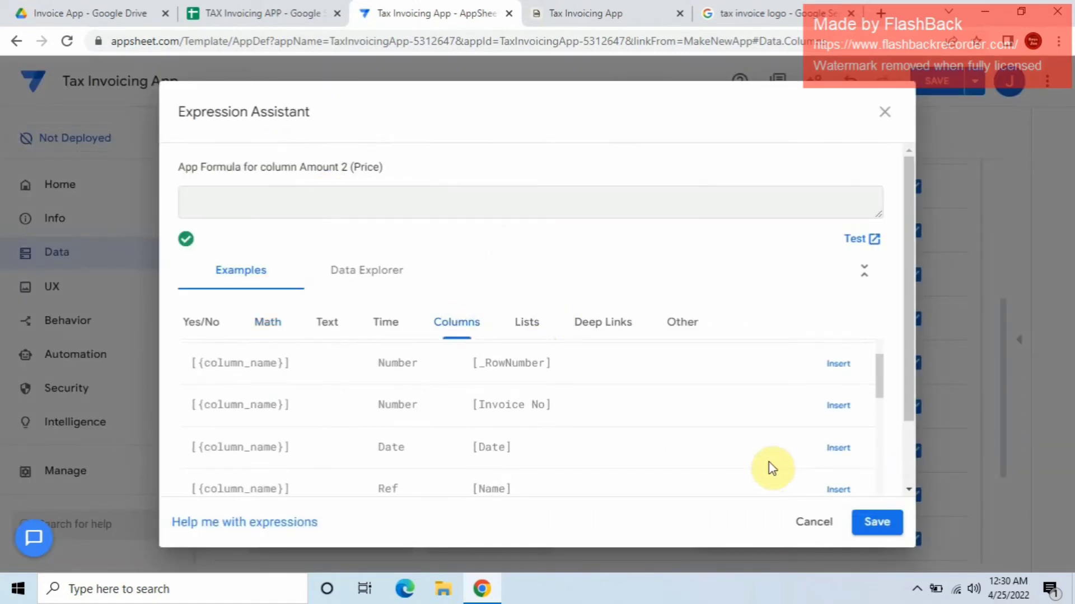
scroll(772, 469, "down", 7)
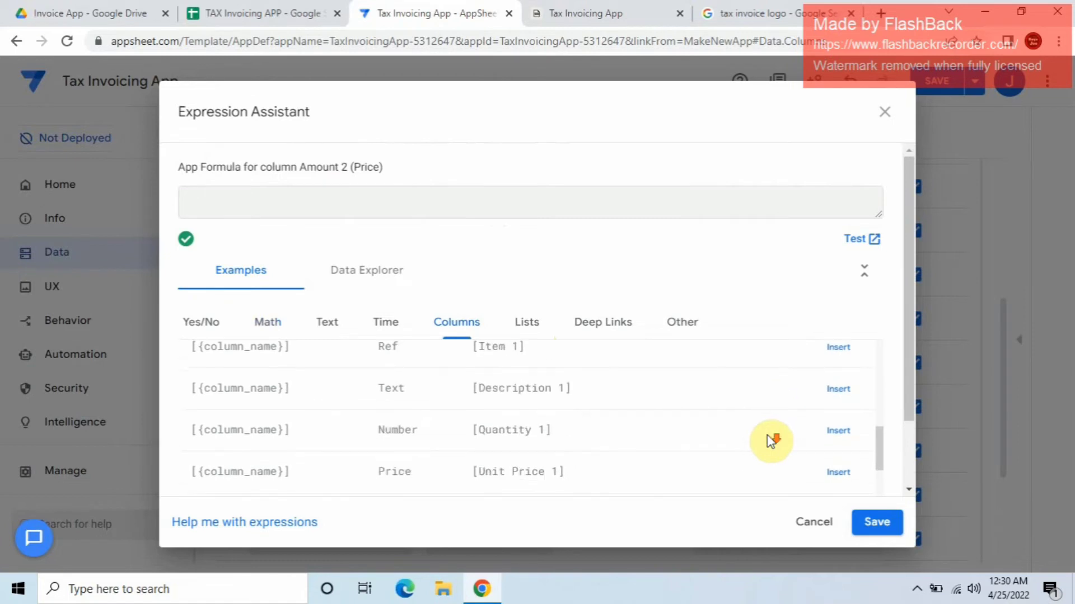
scroll(767, 436, "down", 3)
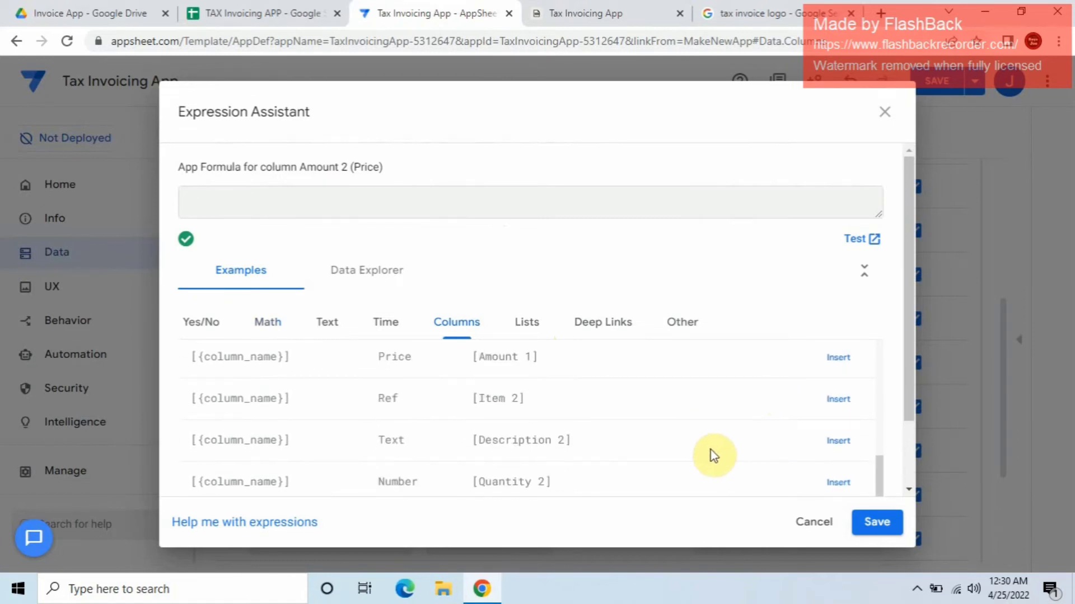
scroll(714, 453, "down", 2)
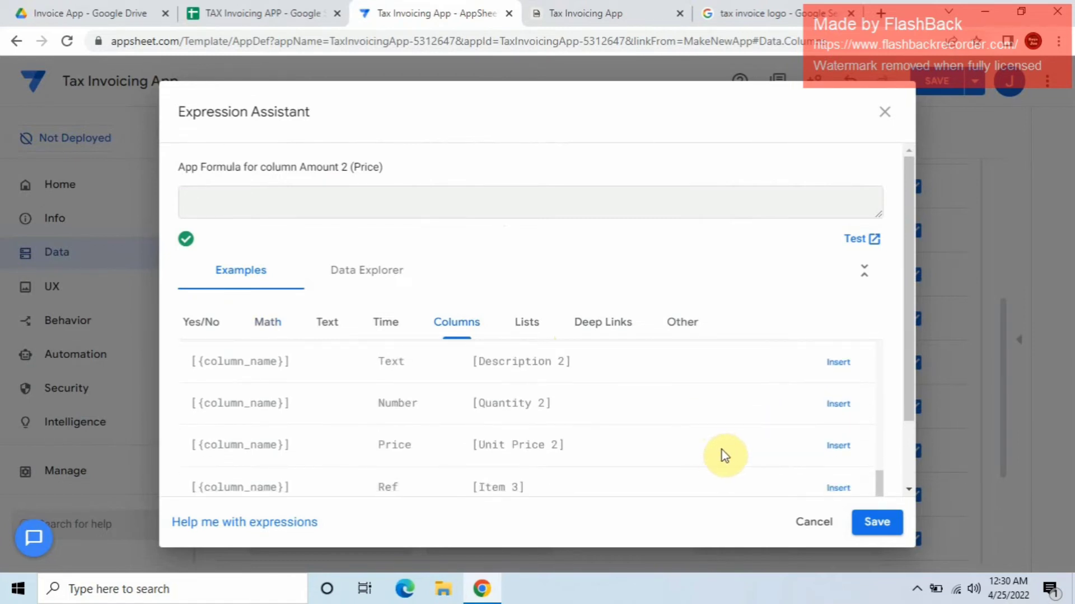
left_click(838, 446)
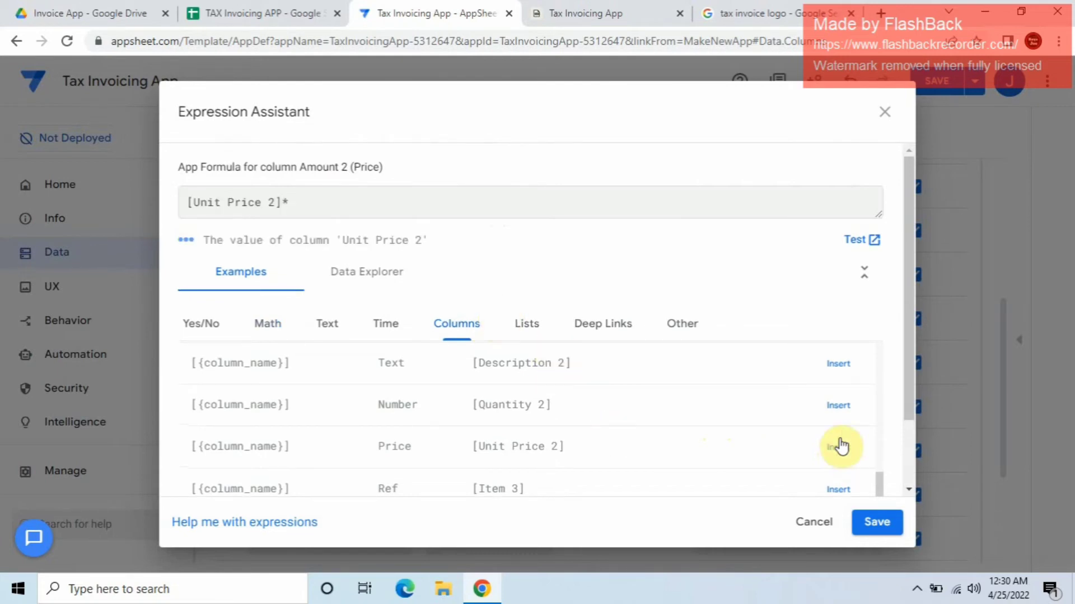
left_click(838, 404)
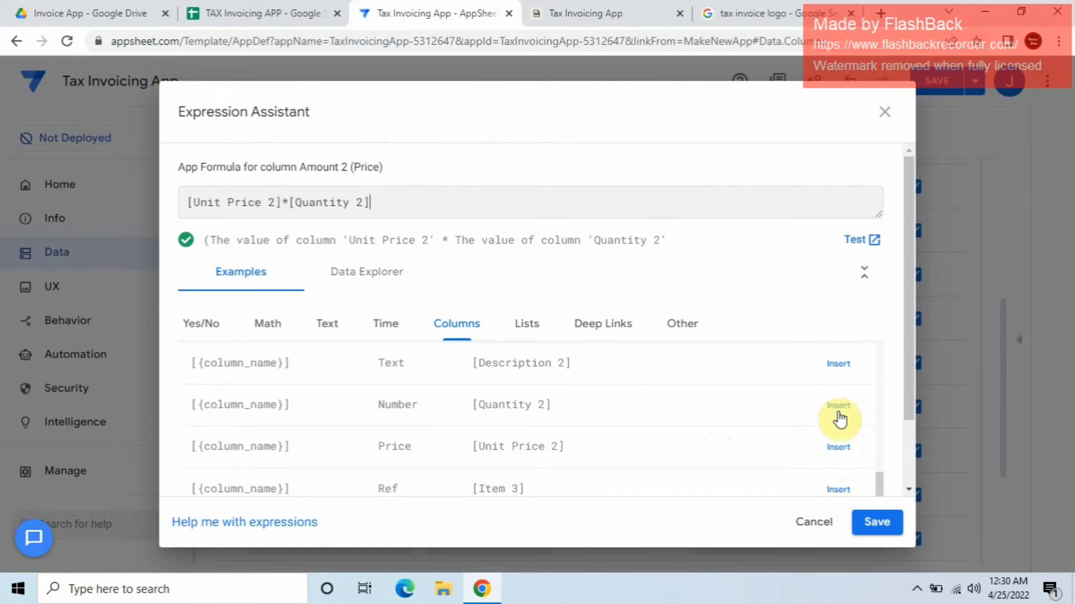
left_click(869, 522)
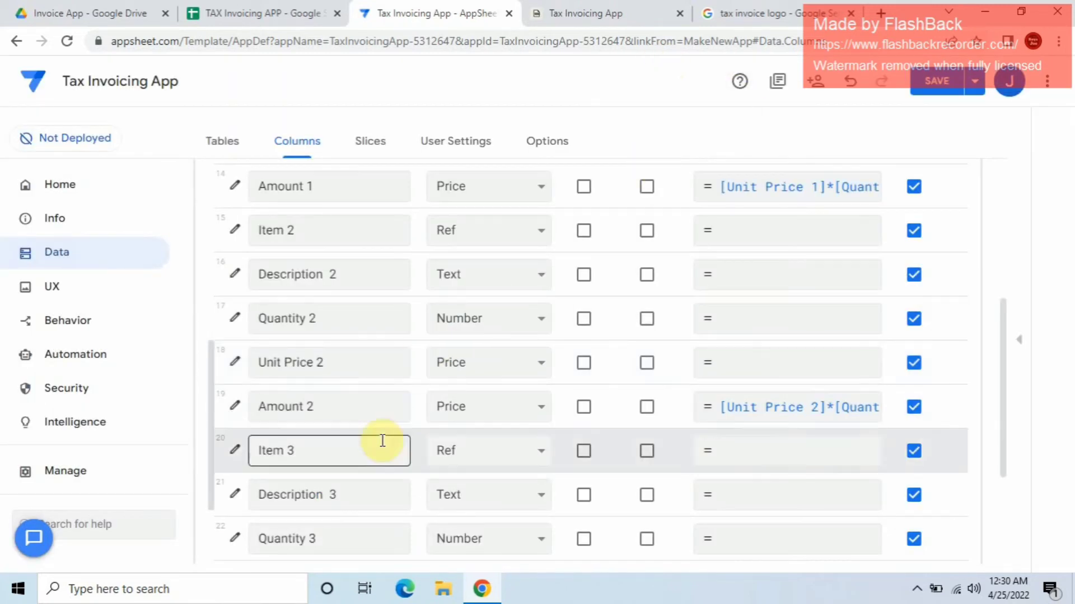
Step: Set the app formula of the Amount 3 column to [Unit Price 3]*[Quantity 3]
scroll(382, 441, "down", 5)
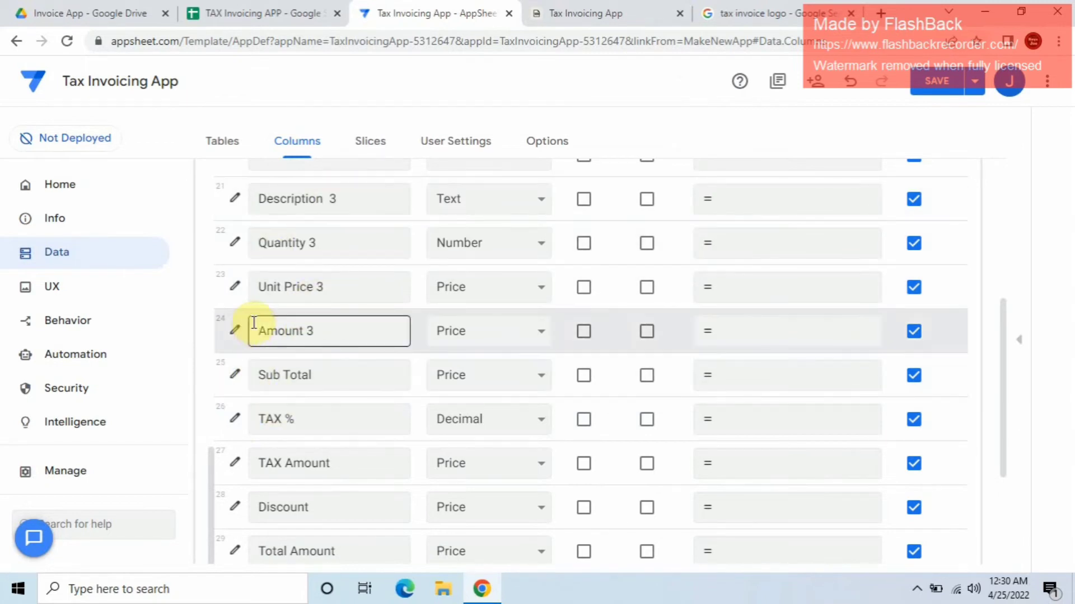
left_click(682, 334)
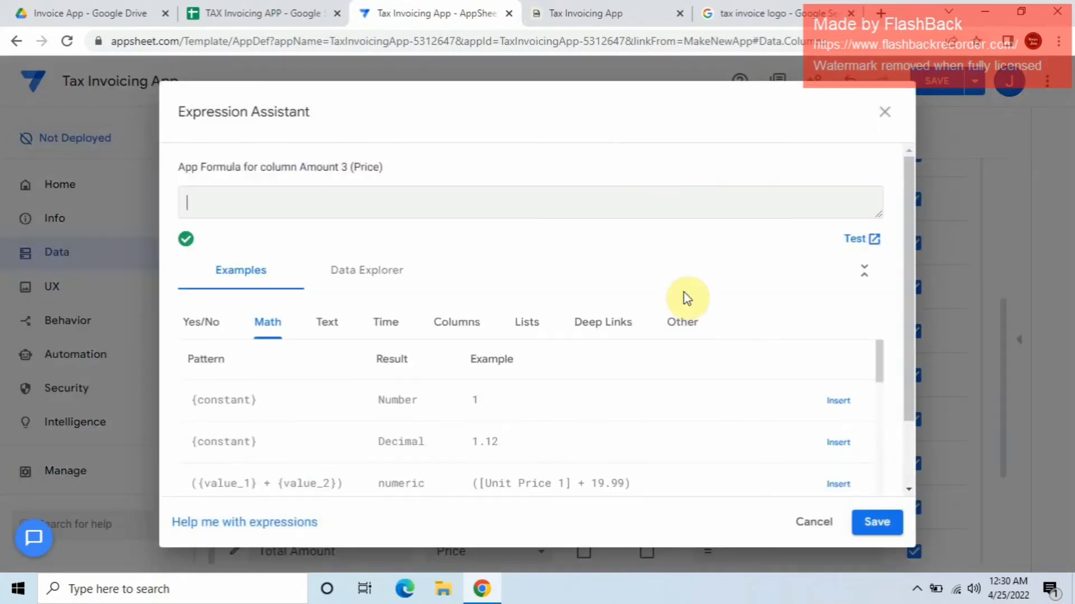
left_click(451, 324)
scroll(787, 419, "down", 5)
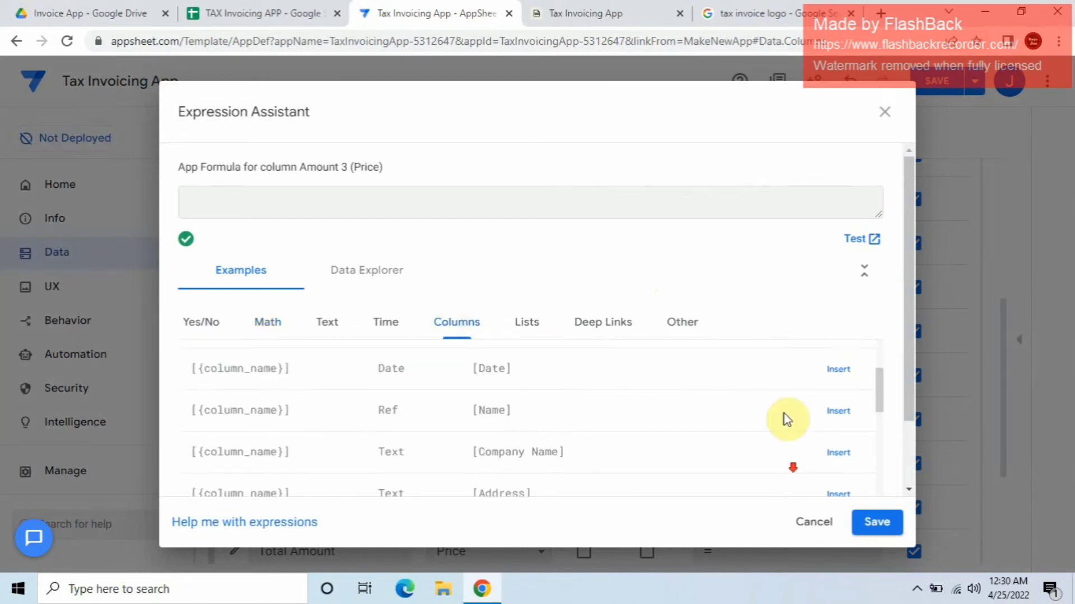
scroll(788, 419, "down", 3)
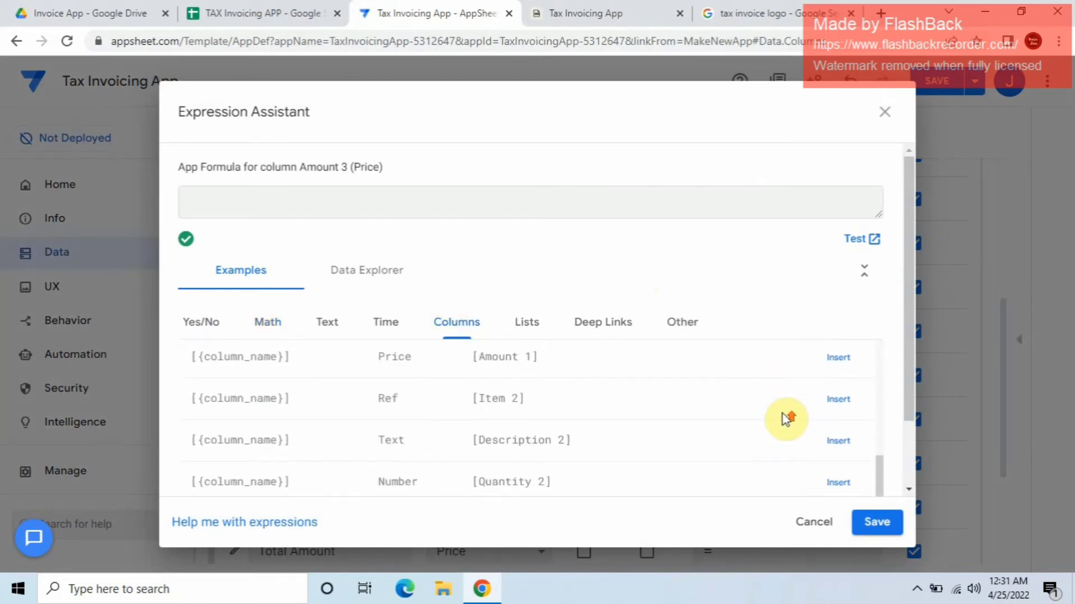
scroll(785, 419, "up", 2)
scroll(783, 429, "down", 3)
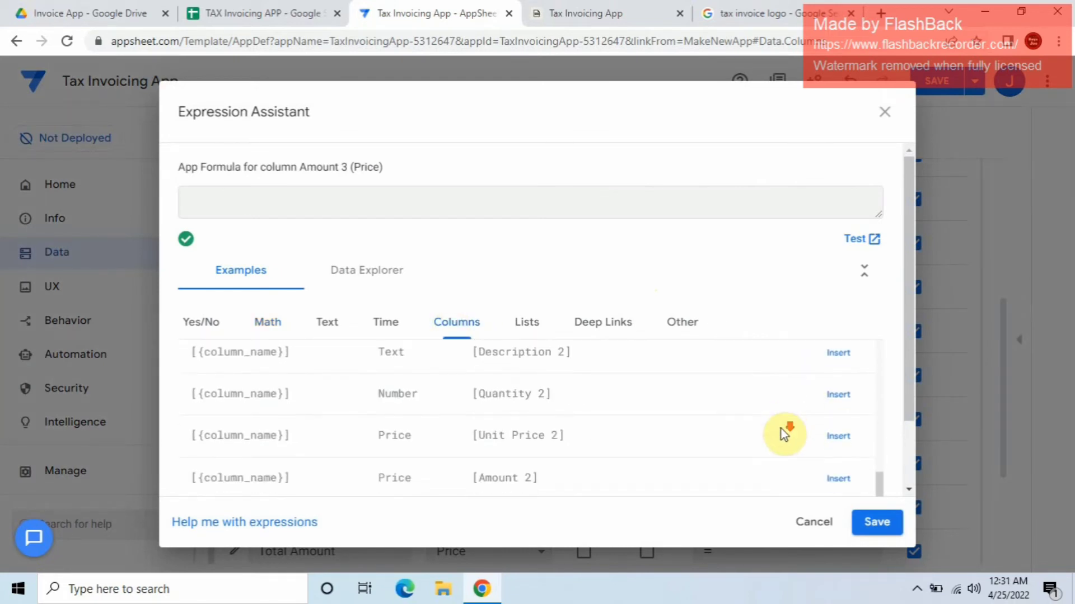
scroll(783, 428, "down", 3)
scroll(805, 446, "down", 2)
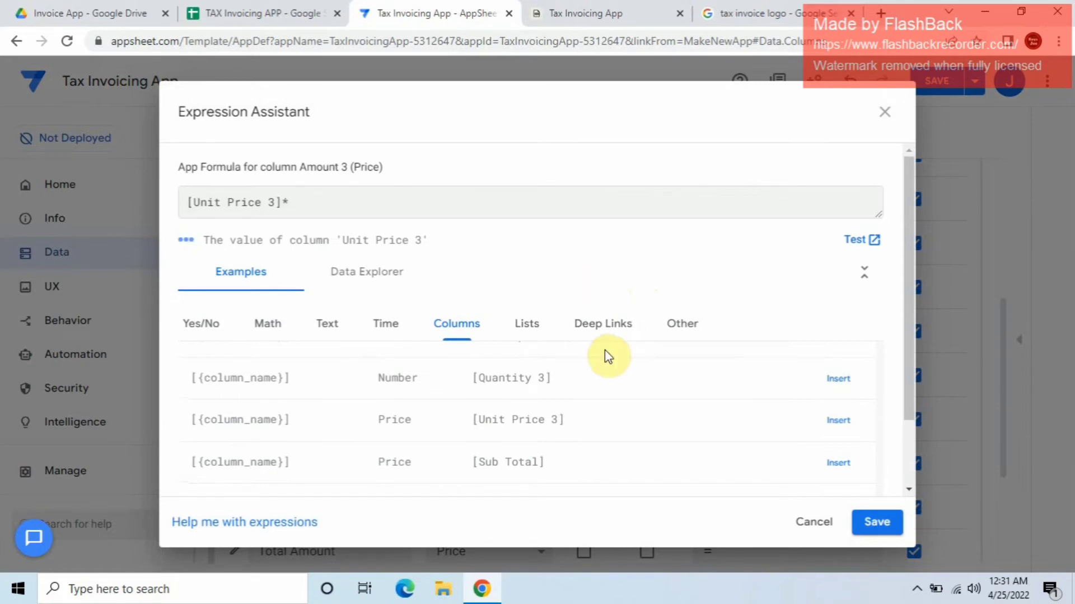
left_click(838, 386)
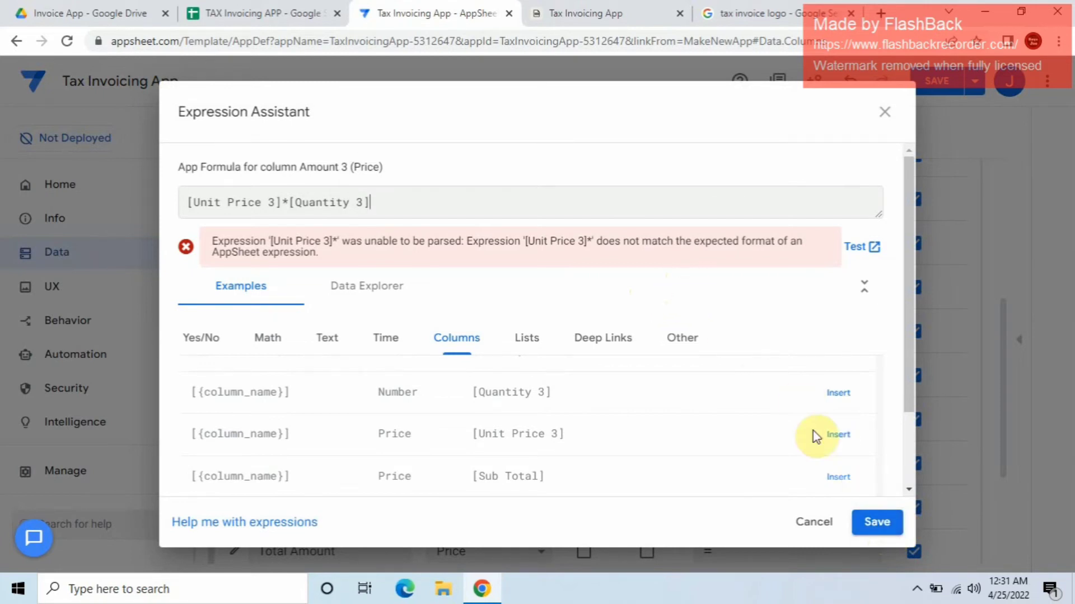
left_click(876, 521)
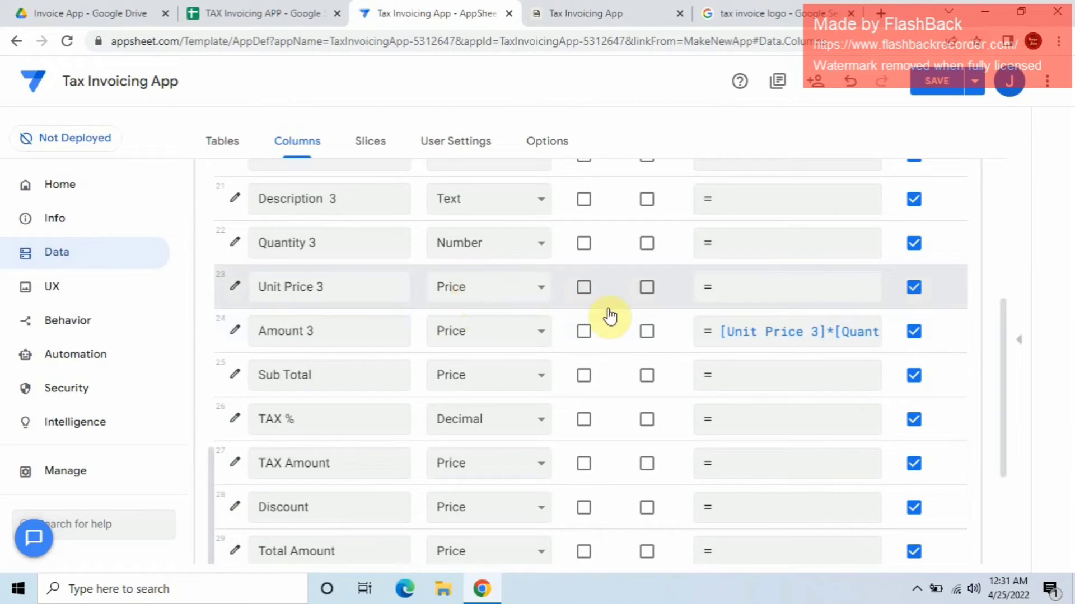
Step: Review the amount formulas in the column list and recheck the full Amount 3 expression
scroll(736, 336, "up", 3)
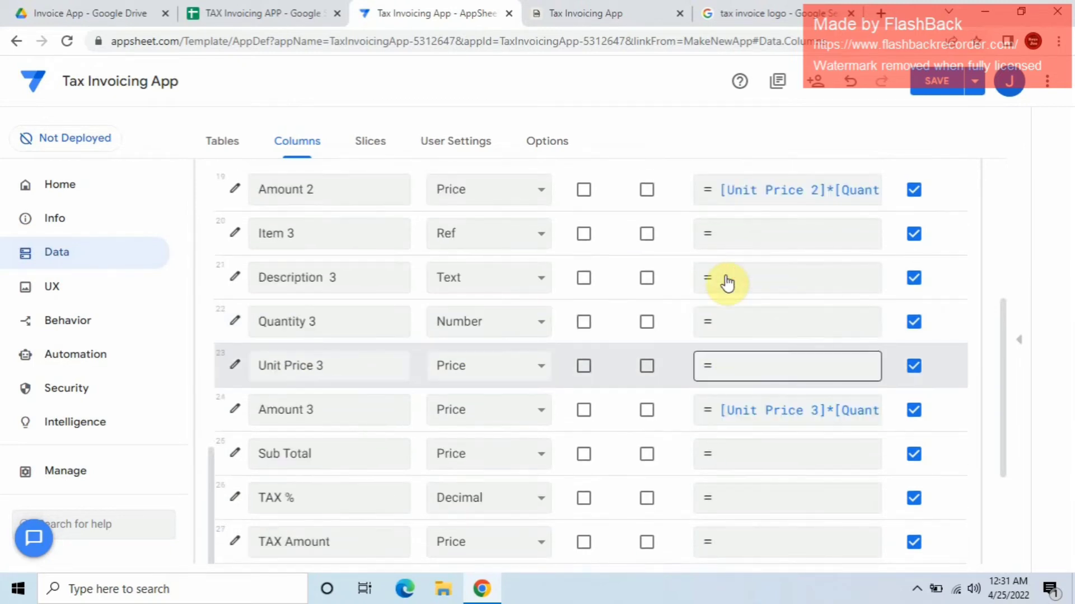
scroll(723, 278, "up", 3)
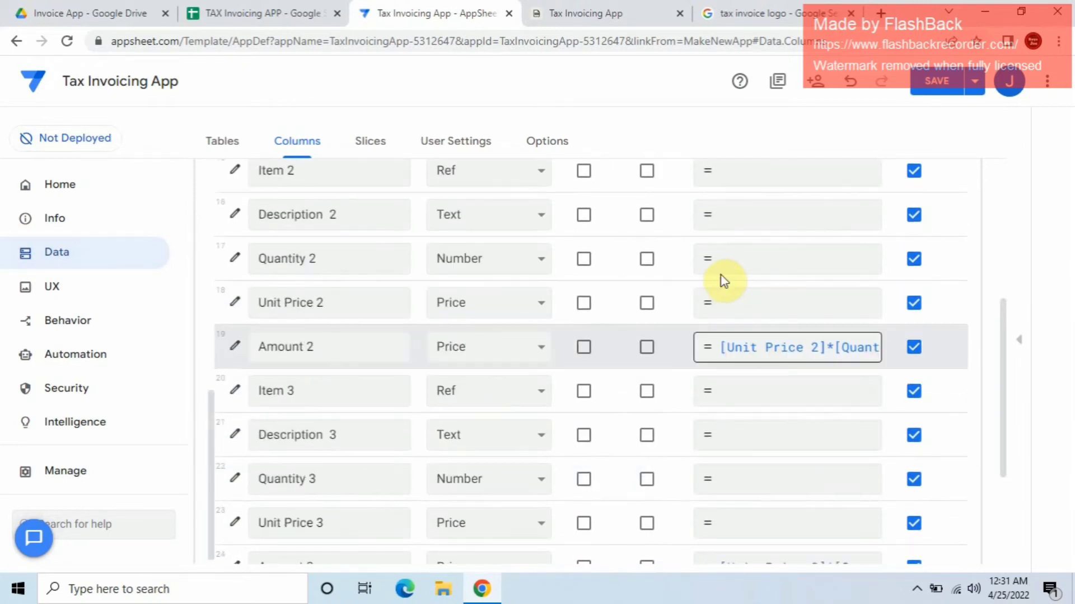
scroll(786, 347, "down", 6)
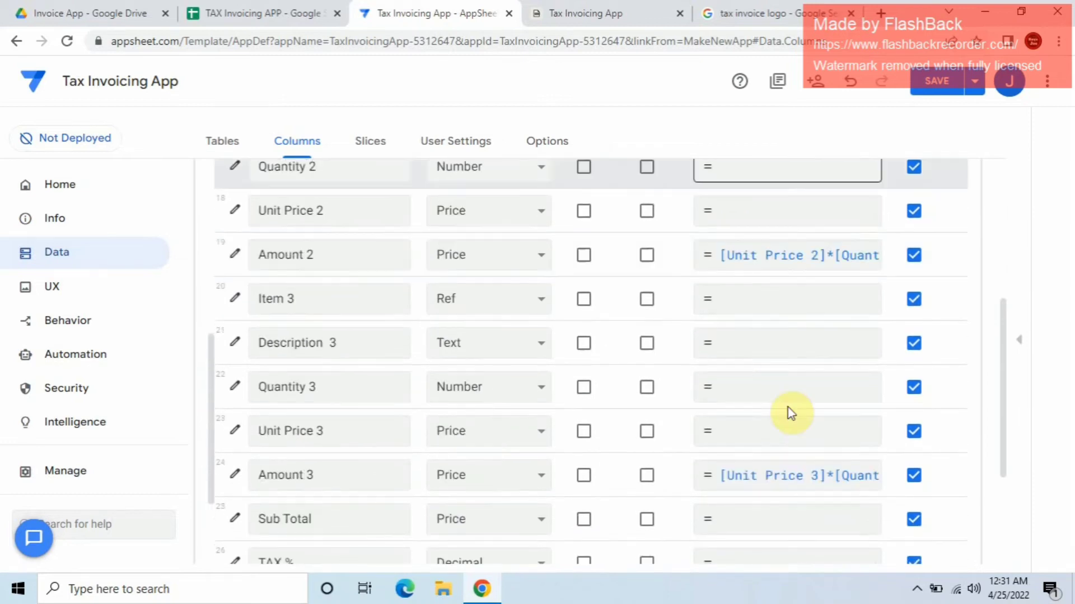
left_click(786, 335)
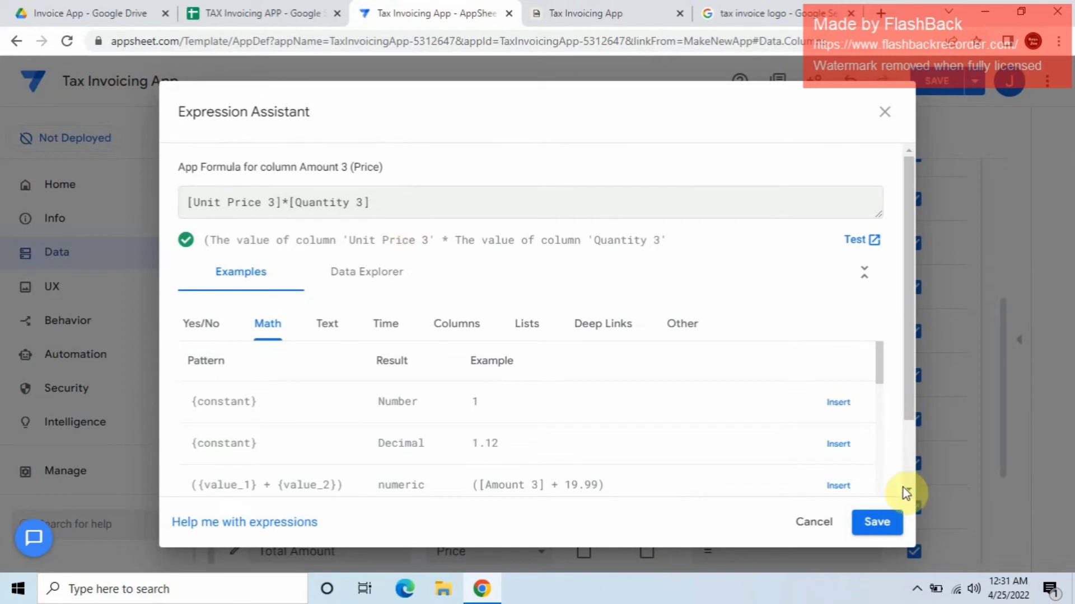
left_click(871, 523)
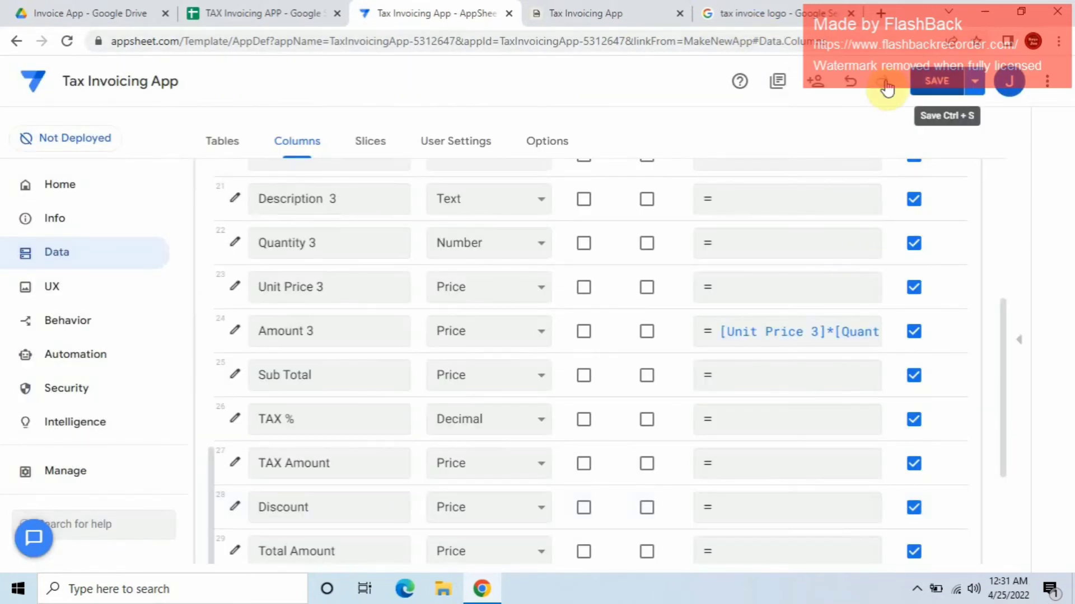
Step: Save the app changes and sync the running Tax Invoicing App after discarding its open form entry
left_click(937, 81)
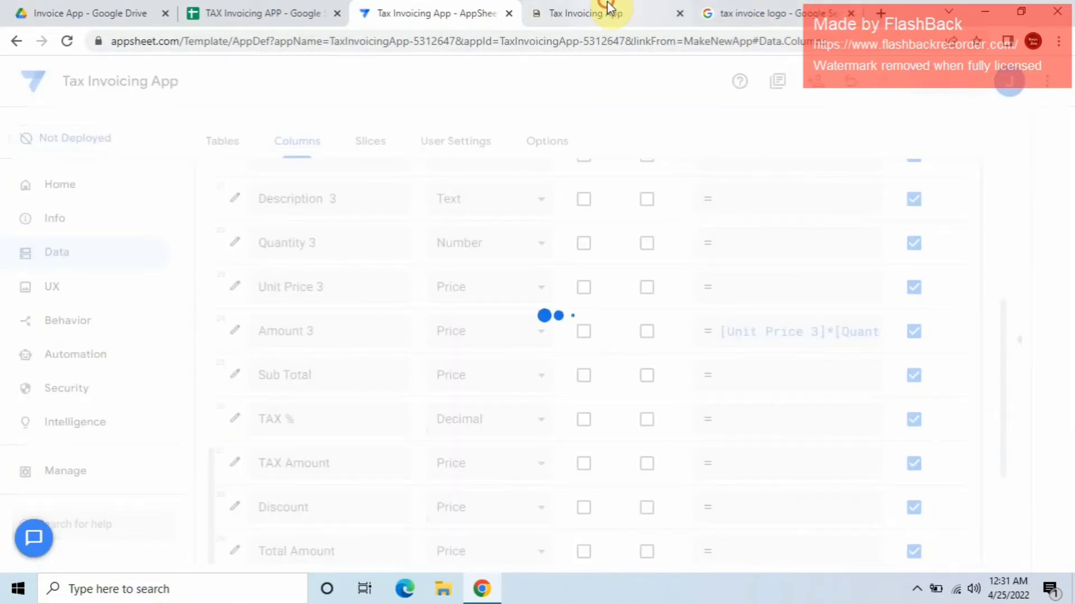
left_click(611, 12)
left_click(28, 81)
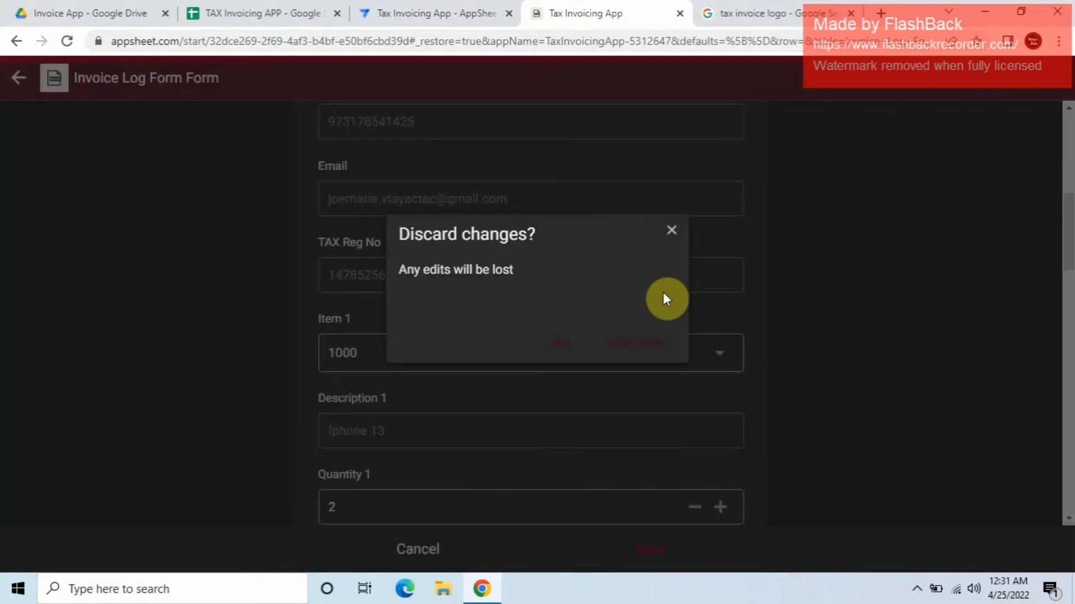
left_click(647, 343)
left_click(1049, 83)
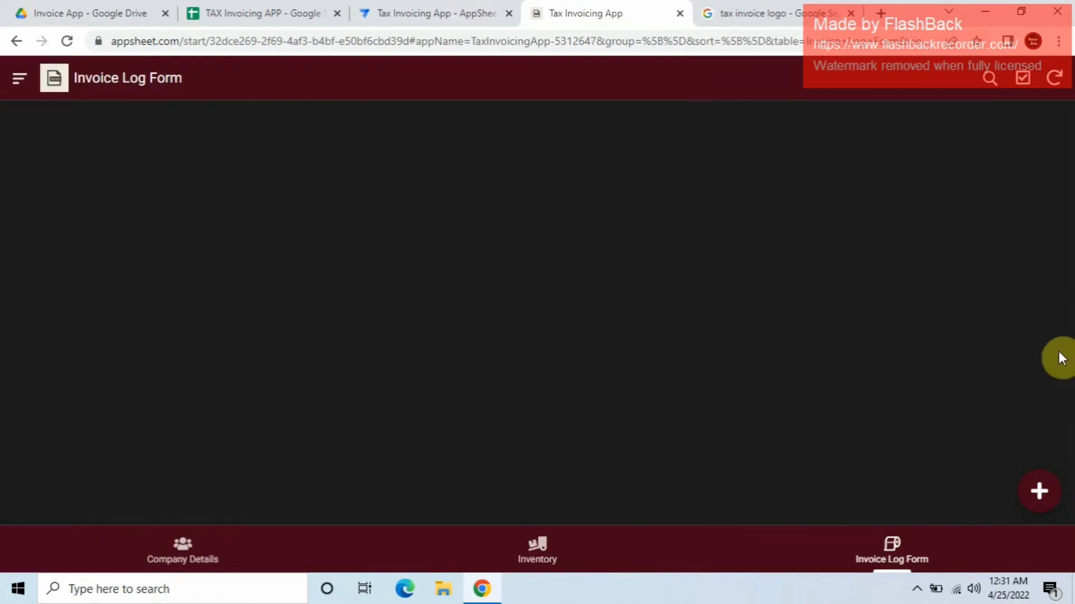
Step: Start a new Invoice Log Form entry and select the first customer name in the list
left_click(1041, 490)
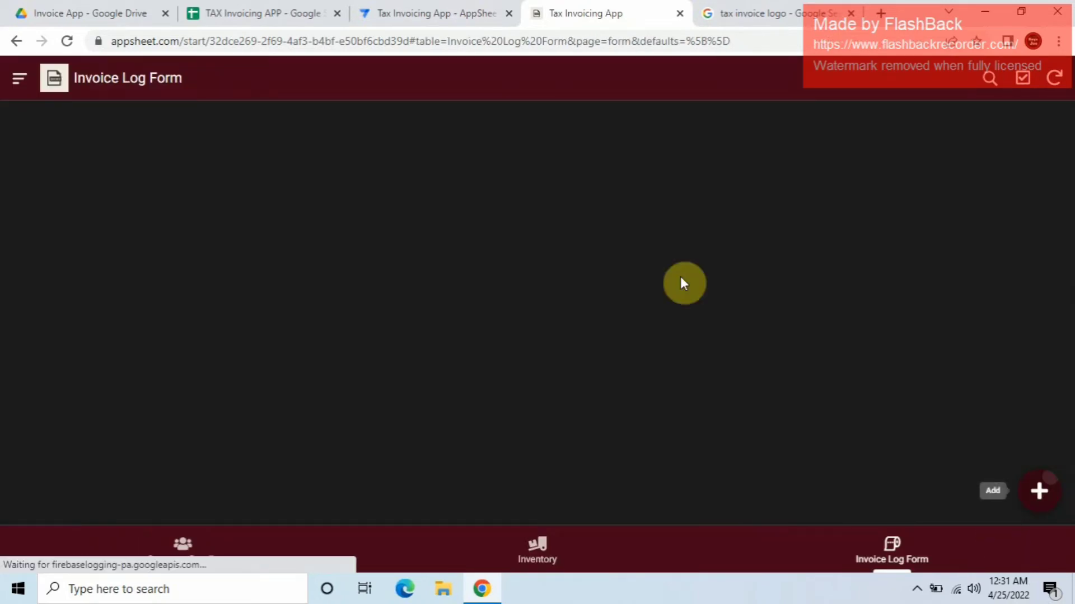
left_click(498, 330)
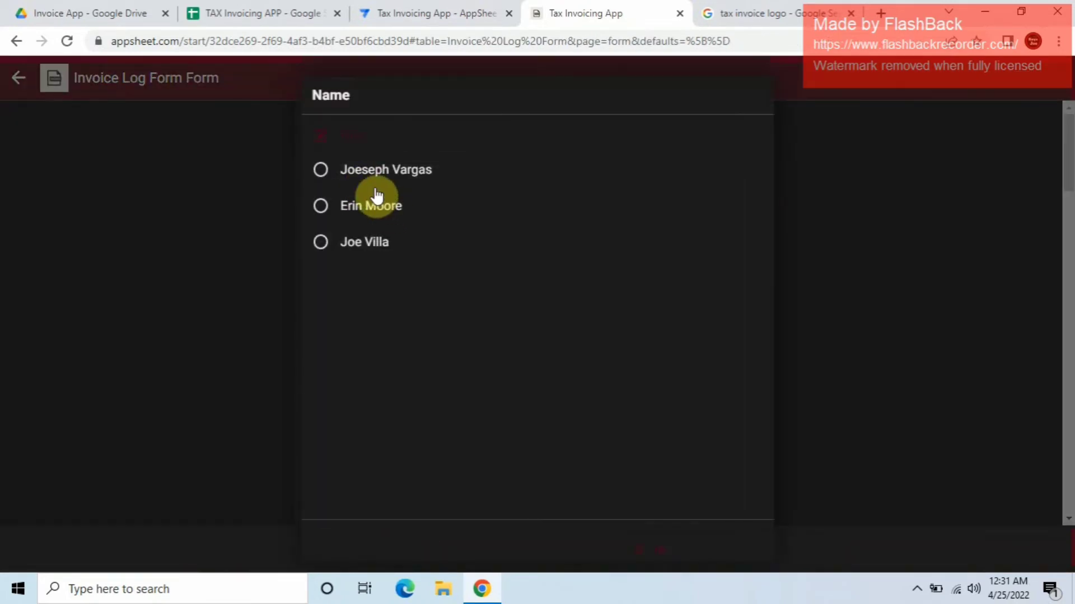
left_click(386, 170)
scroll(472, 308, "down", 4)
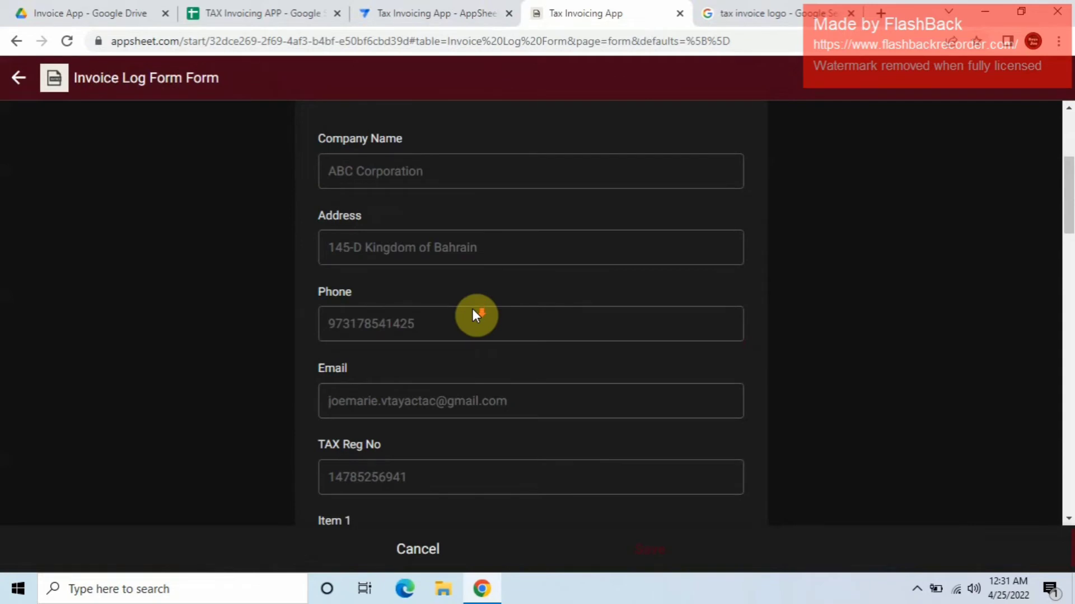
Step: Select 9876 as Item 1, try a quantity of 2, and change Quantity 1 to 4 to test Amount 1
scroll(473, 325, "down", 8)
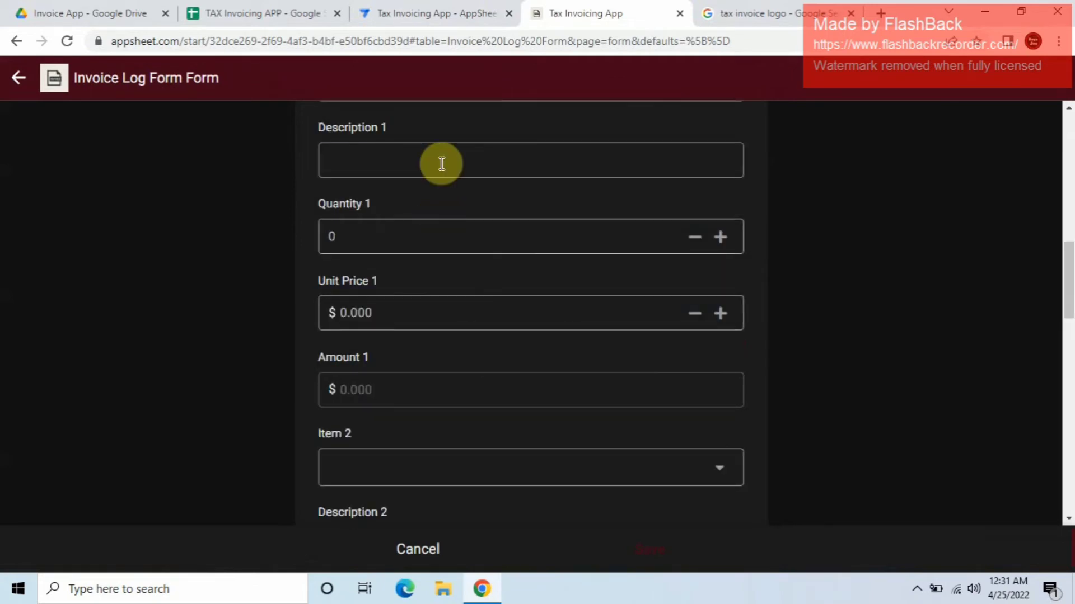
scroll(557, 230, "up", 3)
left_click(534, 246)
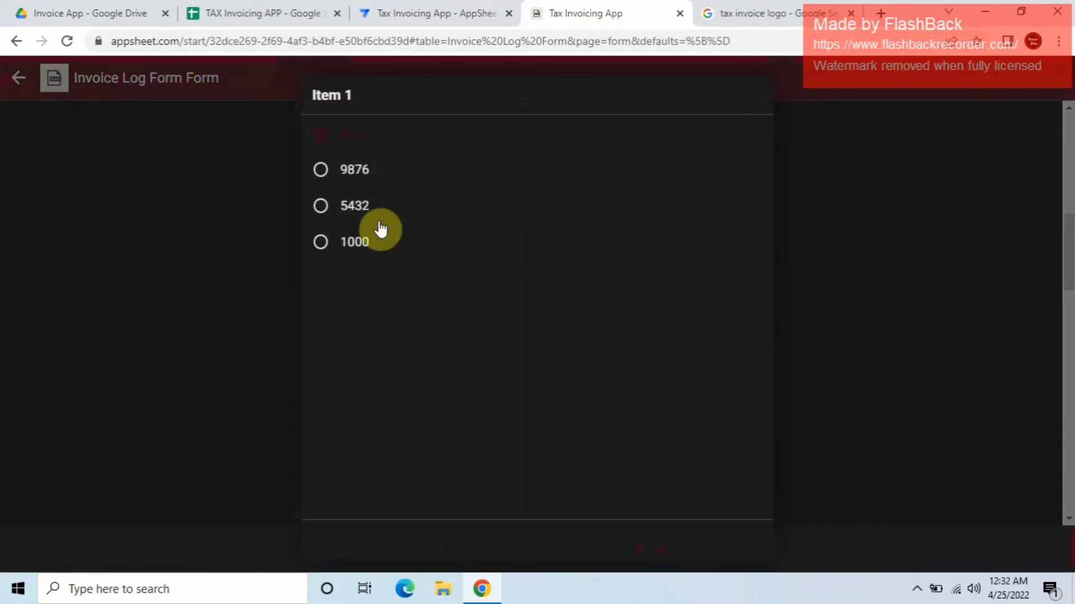
left_click(372, 178)
left_click(405, 400)
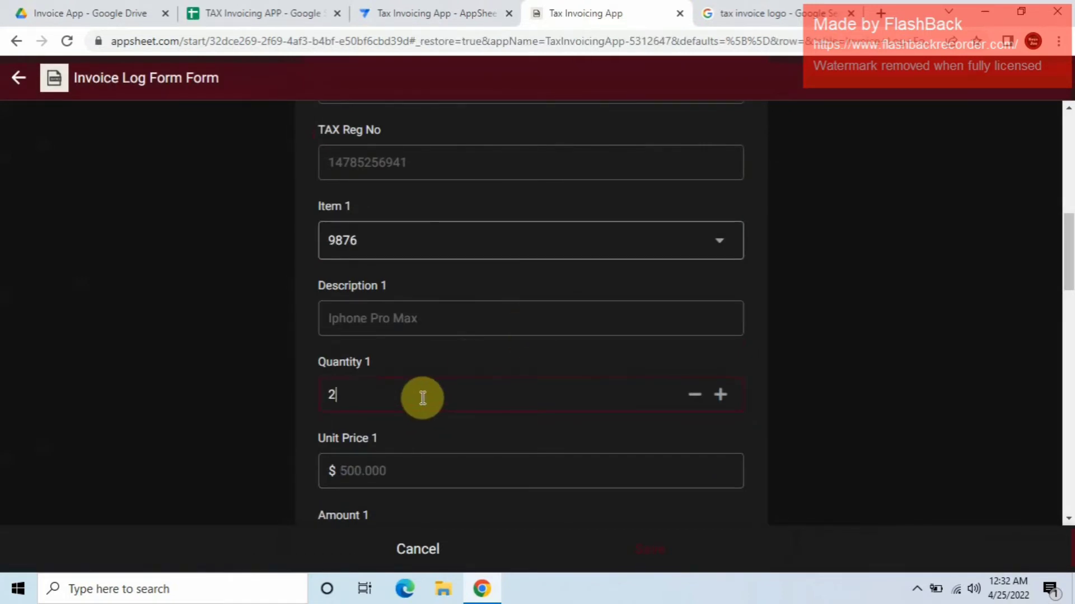
scroll(421, 392, "down", 1)
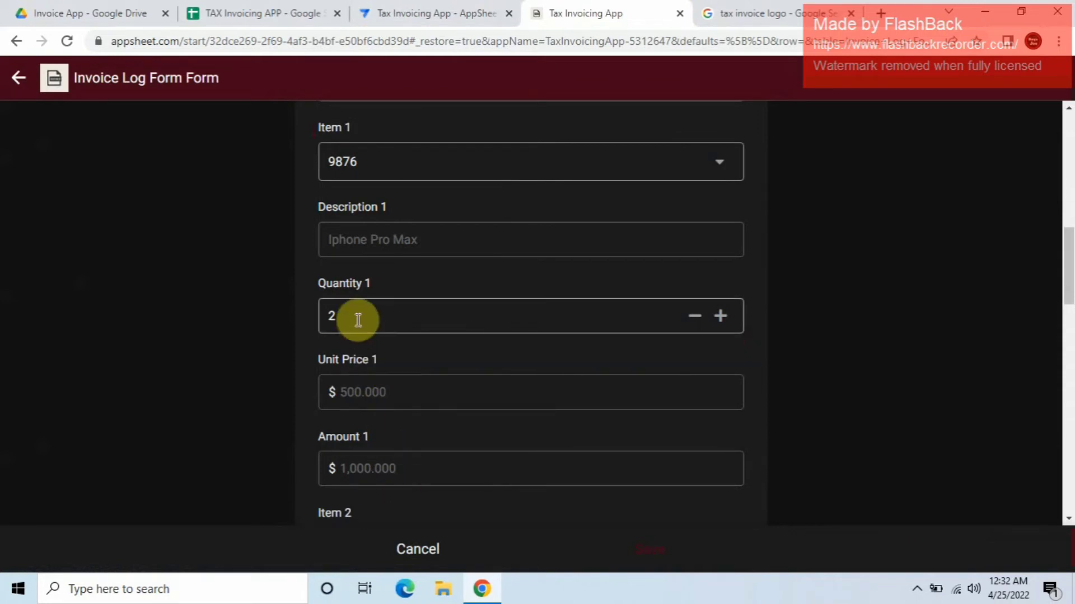
left_click(334, 319)
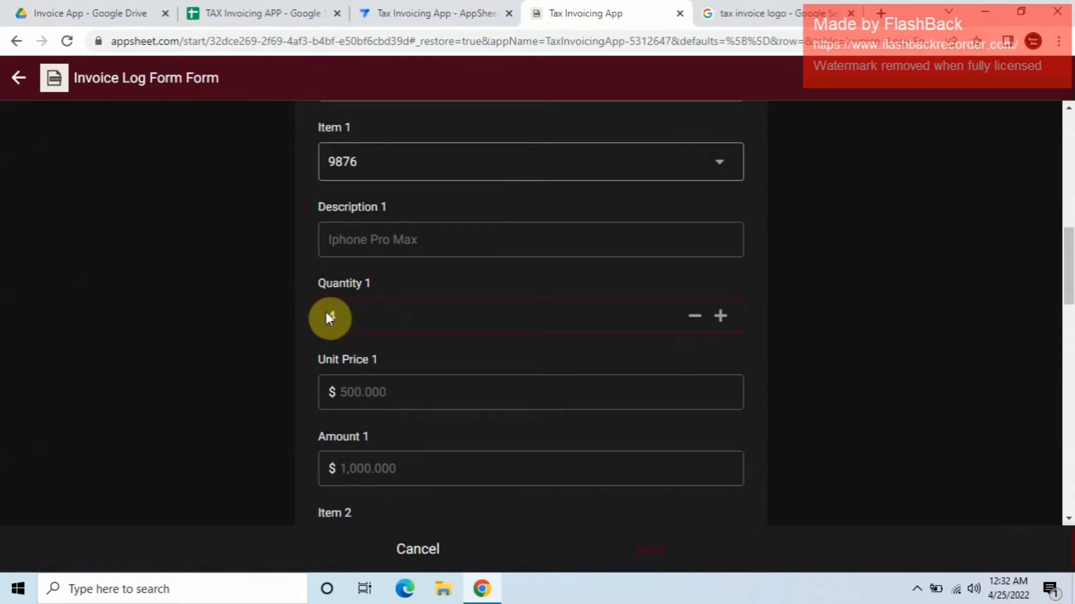
left_click(401, 390)
Step: Select 1000 as Item 2 and set Quantity 2 to 2 to test Amount 2
scroll(400, 392, "down", 2)
left_click(400, 392)
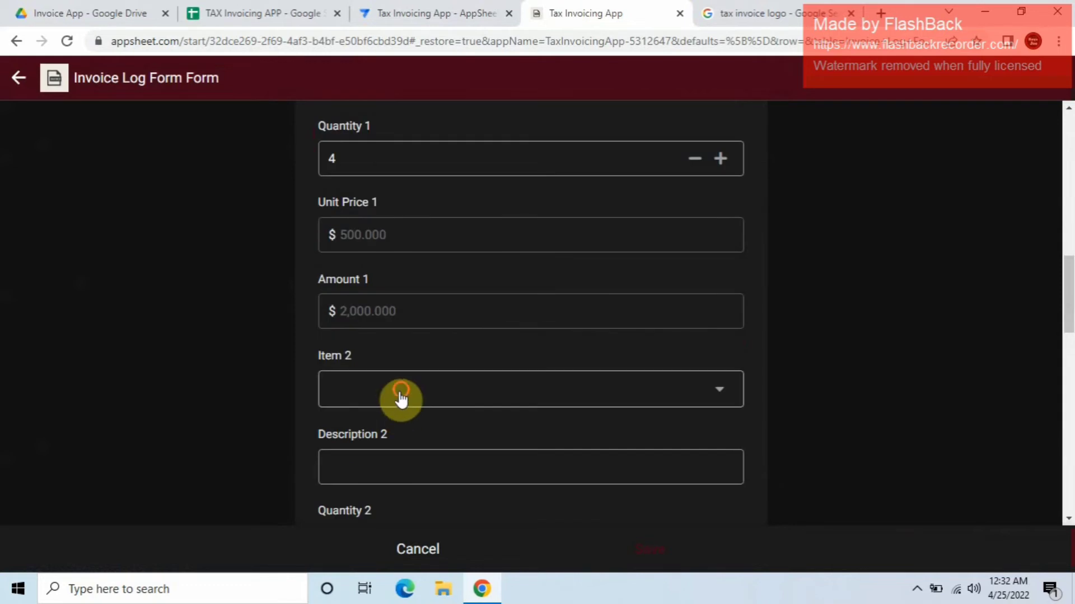
left_click(365, 256)
scroll(436, 351, "down", 3)
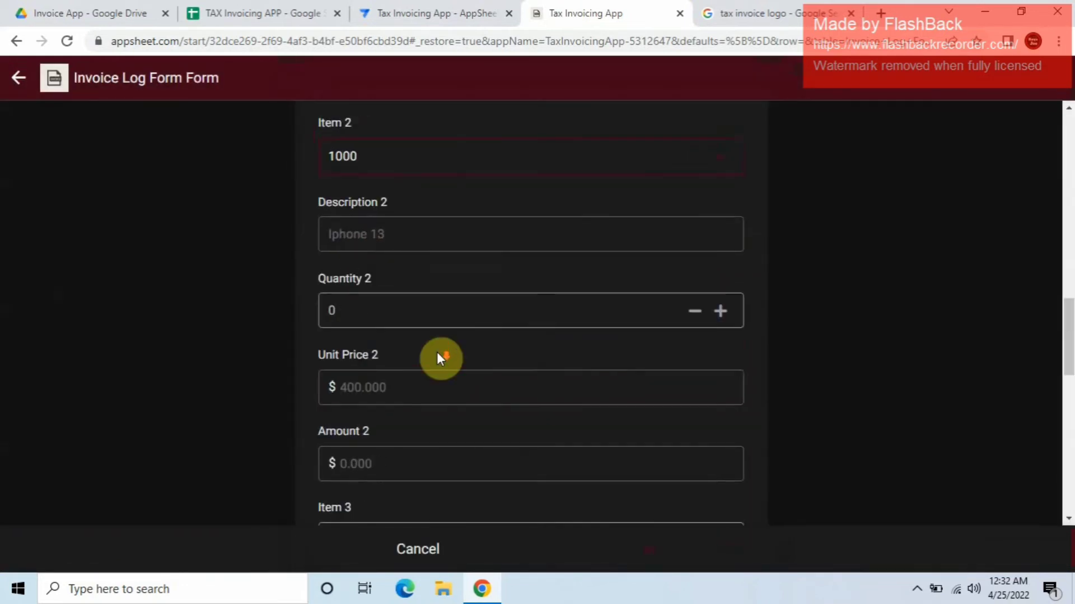
left_click(387, 303)
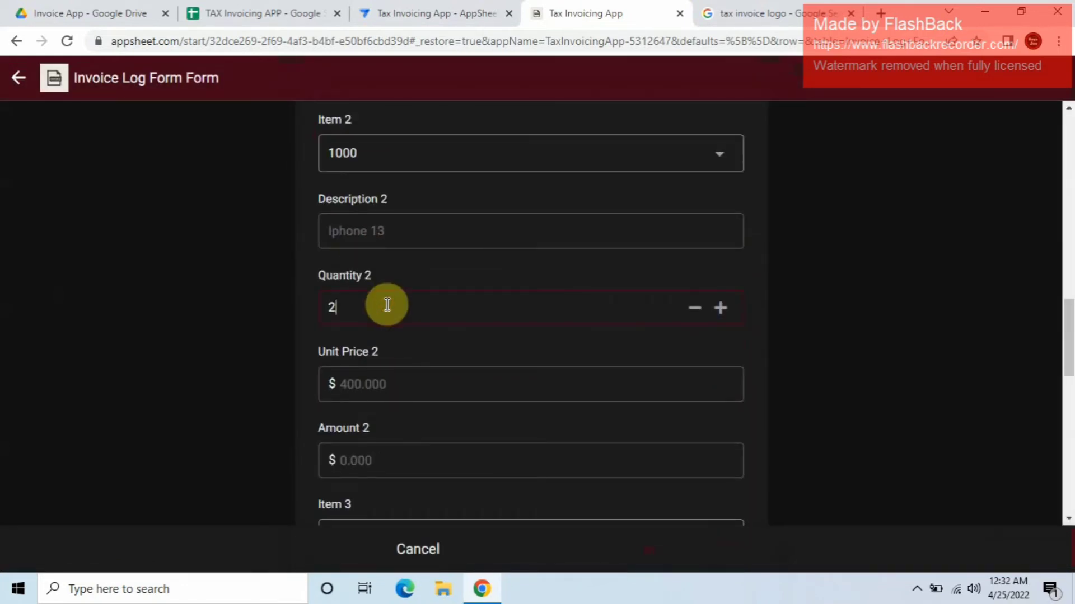
left_click(447, 462)
scroll(440, 456, "down", 2)
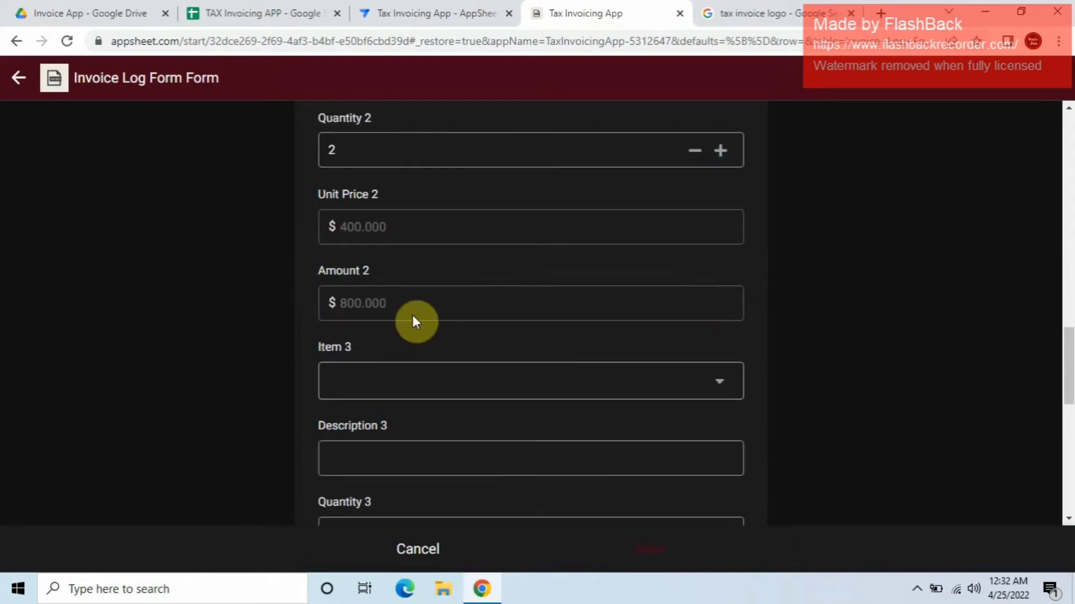
Step: Select 1000 as Item 3, set Quantity 3 to 3, and check the calculated amounts in the form
left_click(486, 381)
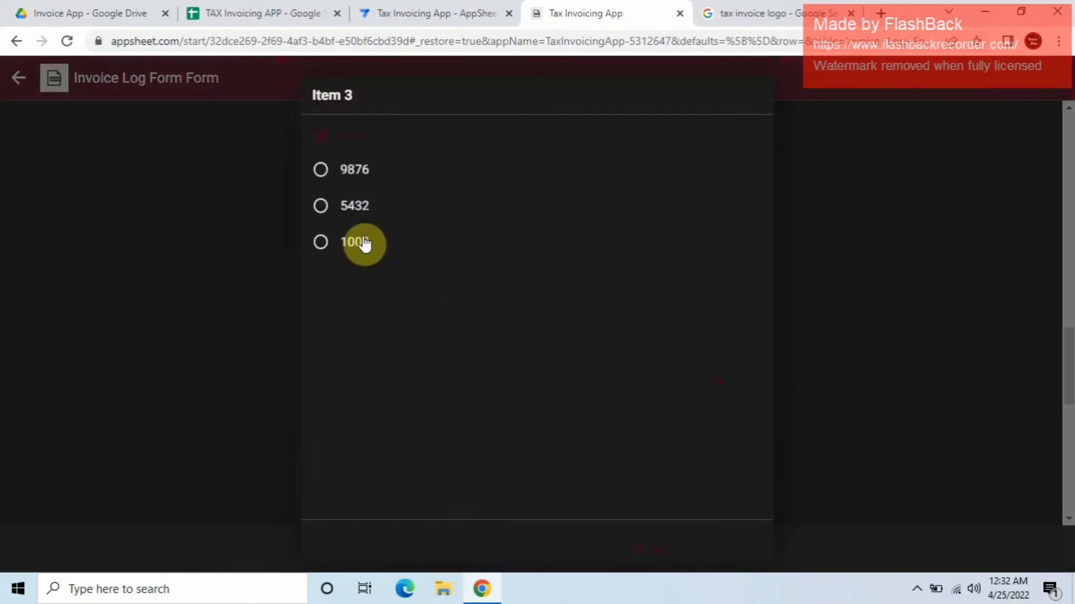
left_click(362, 242)
scroll(492, 365, "down", 2)
left_click(453, 380)
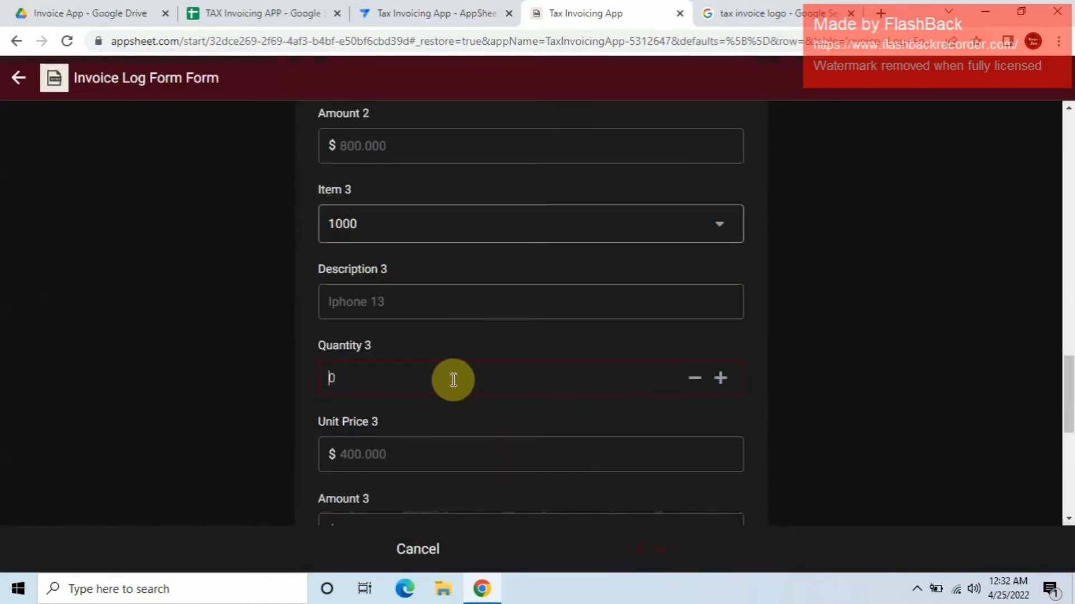
type("3")
scroll(455, 380, "down", 2)
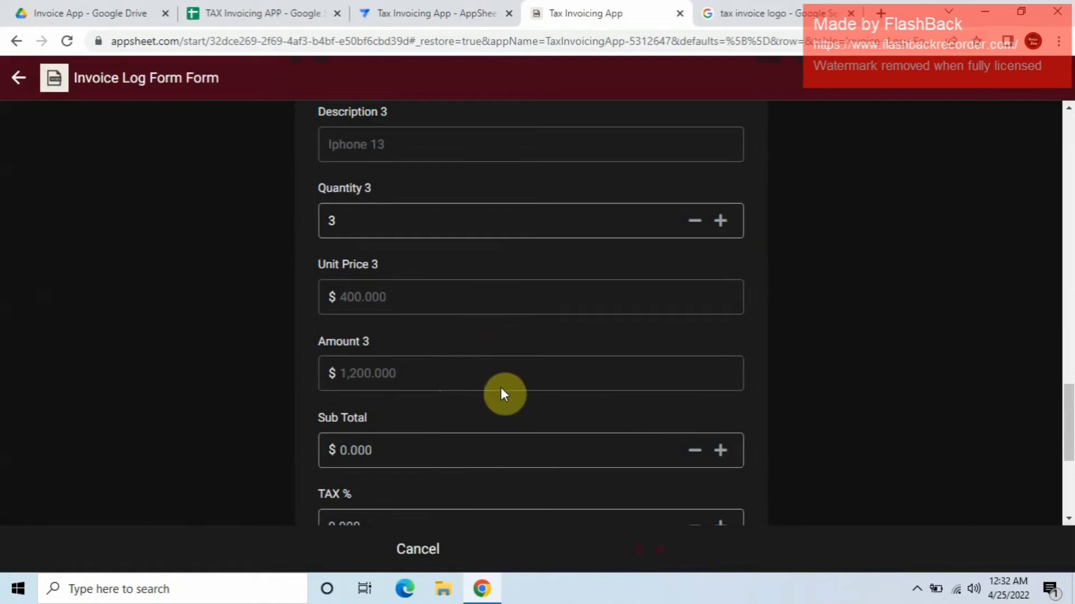
scroll(462, 412, "down", 2)
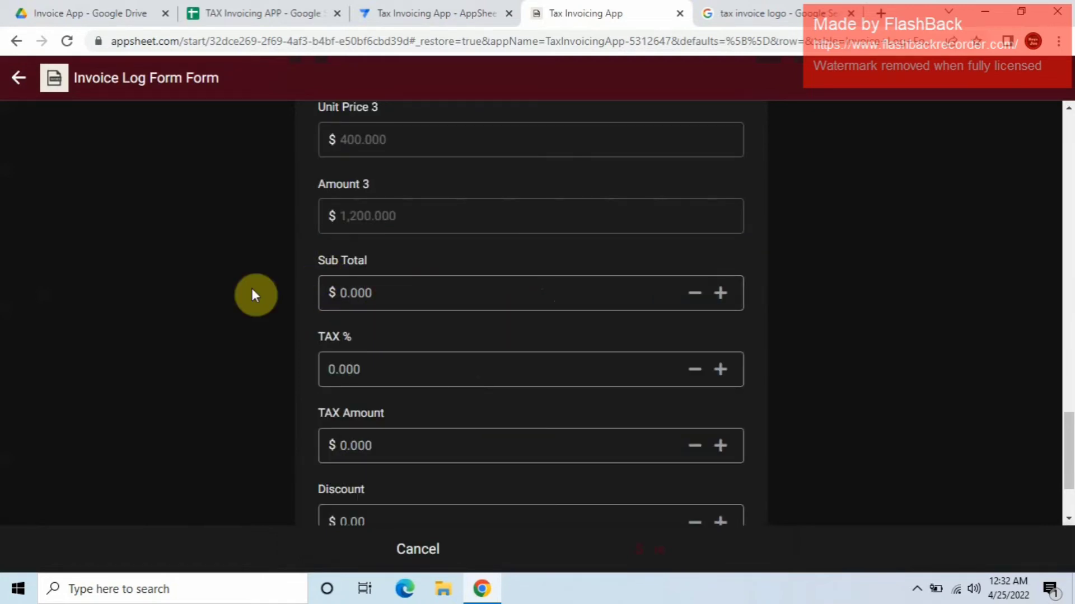
scroll(422, 286, "up", 1)
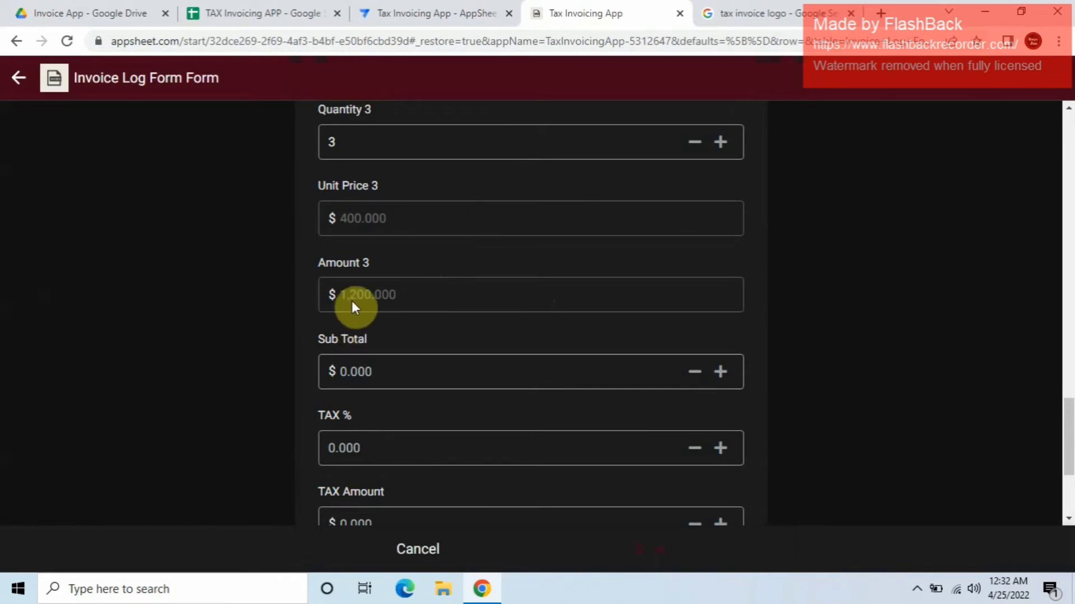
scroll(345, 292, "up", 3)
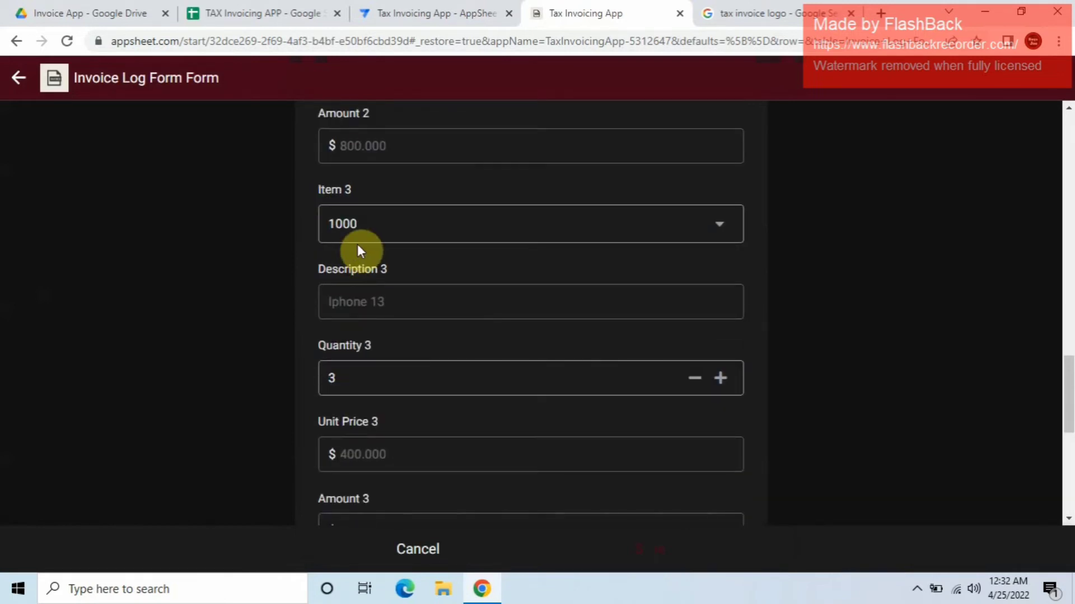
scroll(369, 235, "up", 2)
scroll(377, 305, "down", 3)
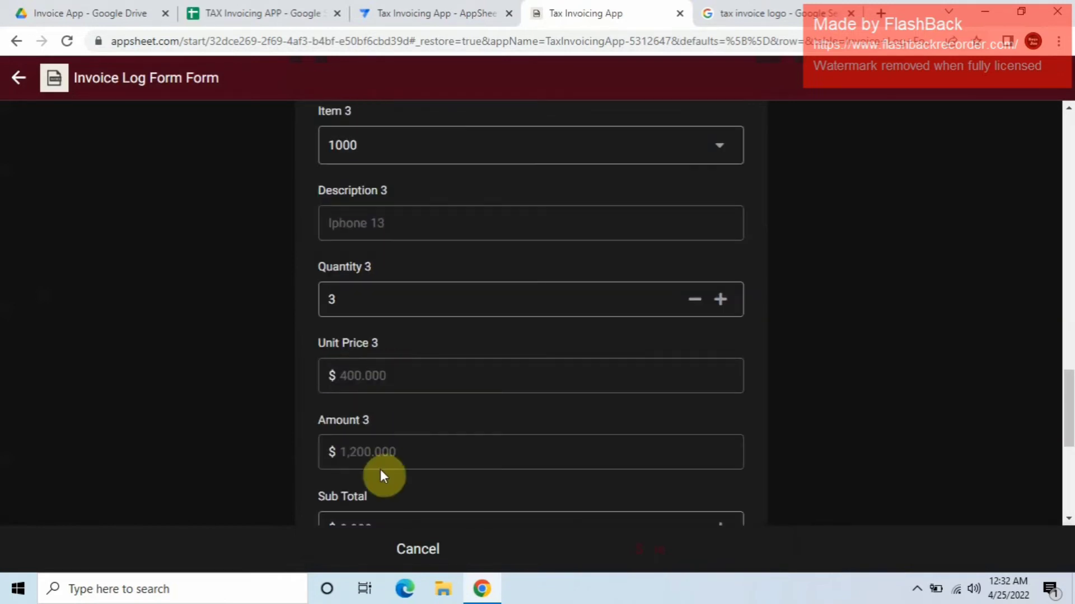
Step: Switch to the AppSheet editor and begin the Sub Total column's app formula with [Amount 1]+
left_click(408, 12)
scroll(420, 378, "down", 3)
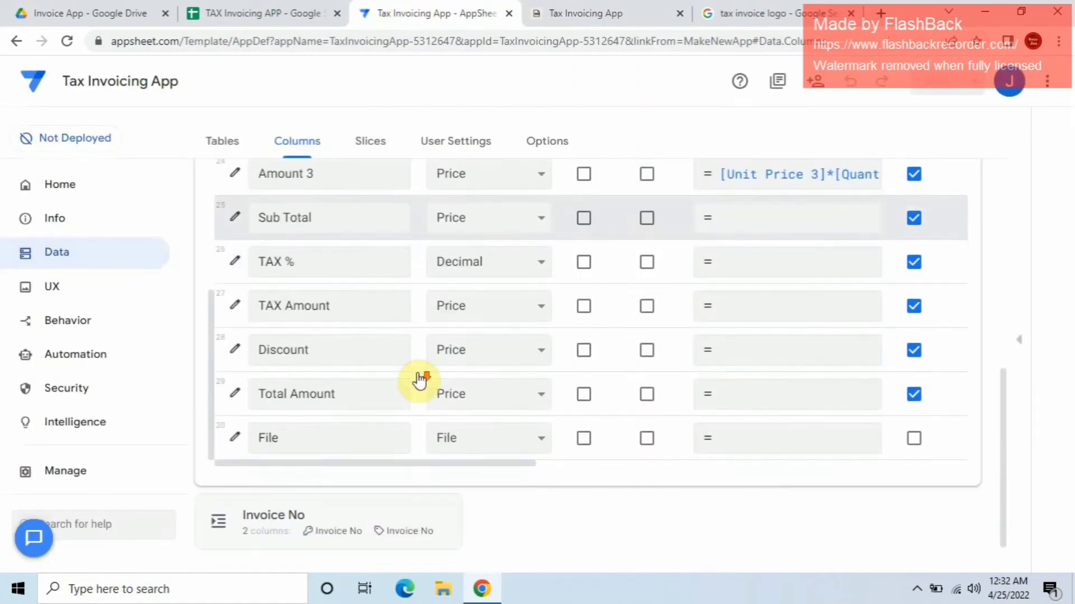
scroll(372, 367, "up", 1)
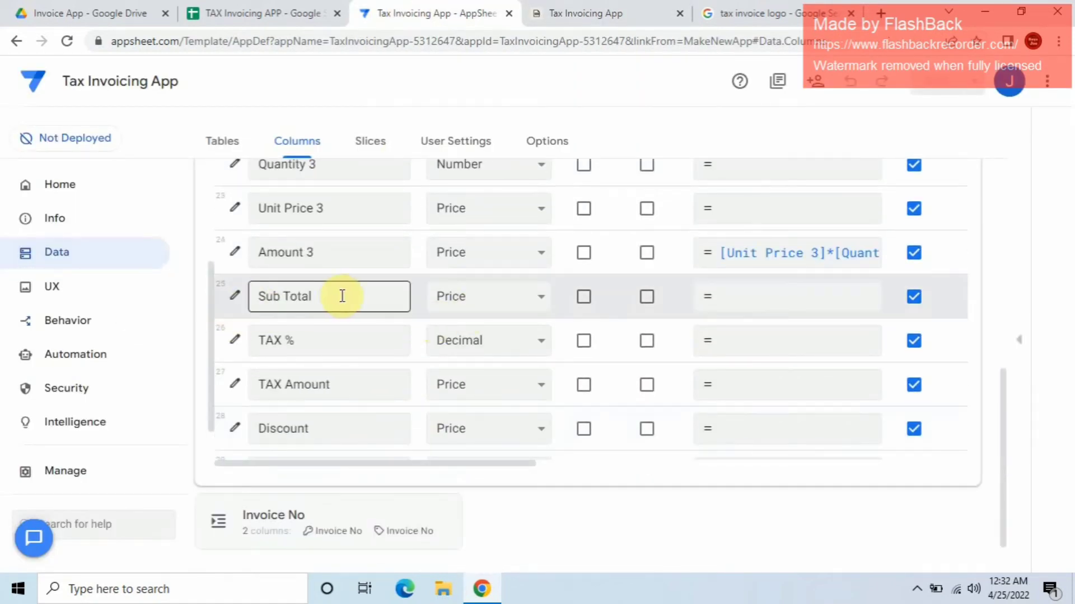
left_click(803, 298)
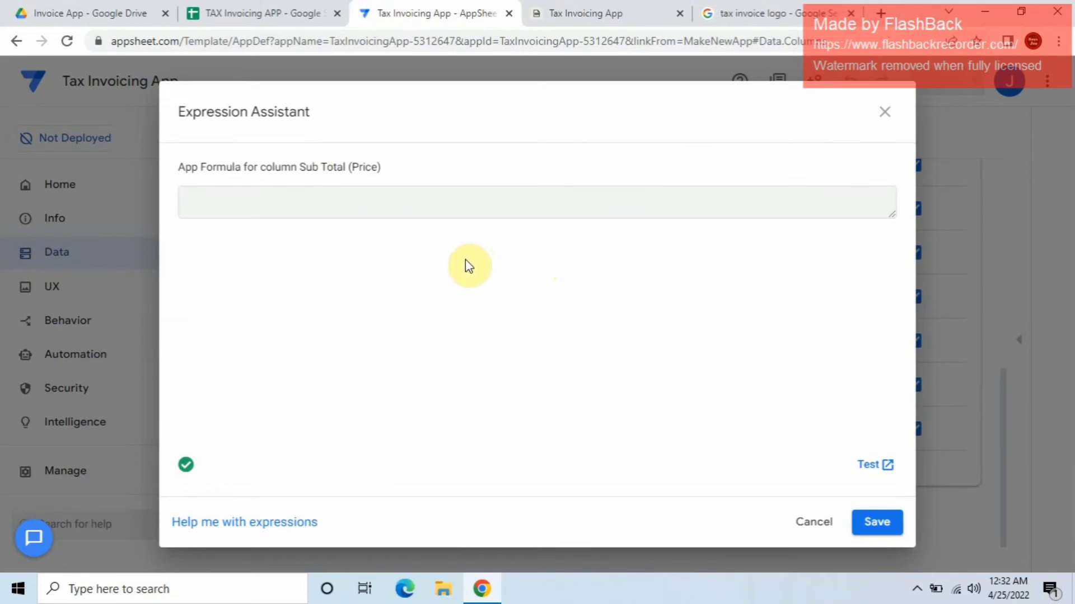
left_click(400, 205)
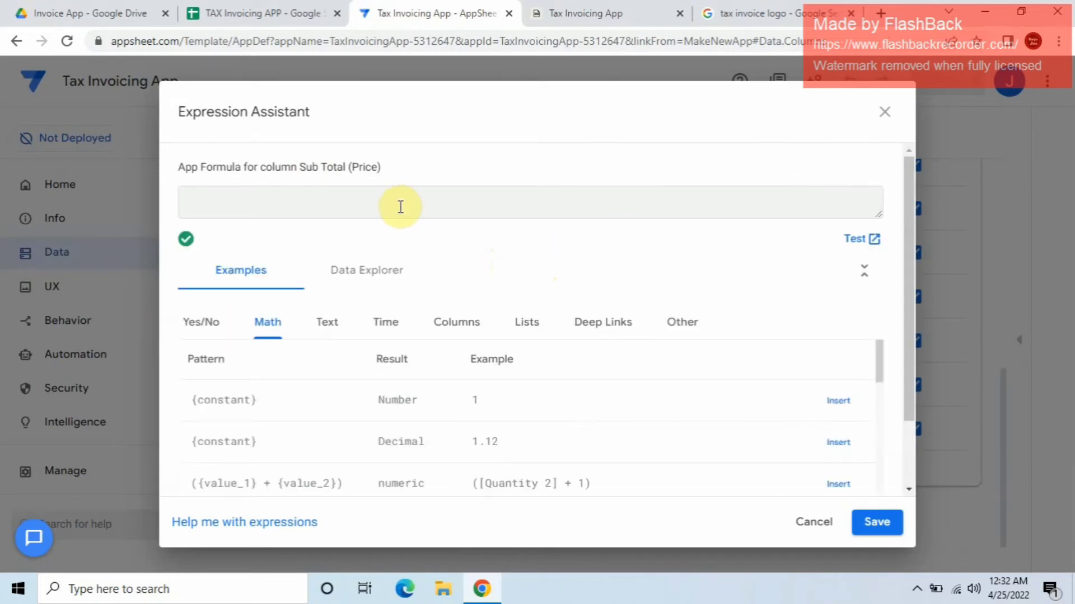
left_click(476, 323)
scroll(680, 417, "down", 1)
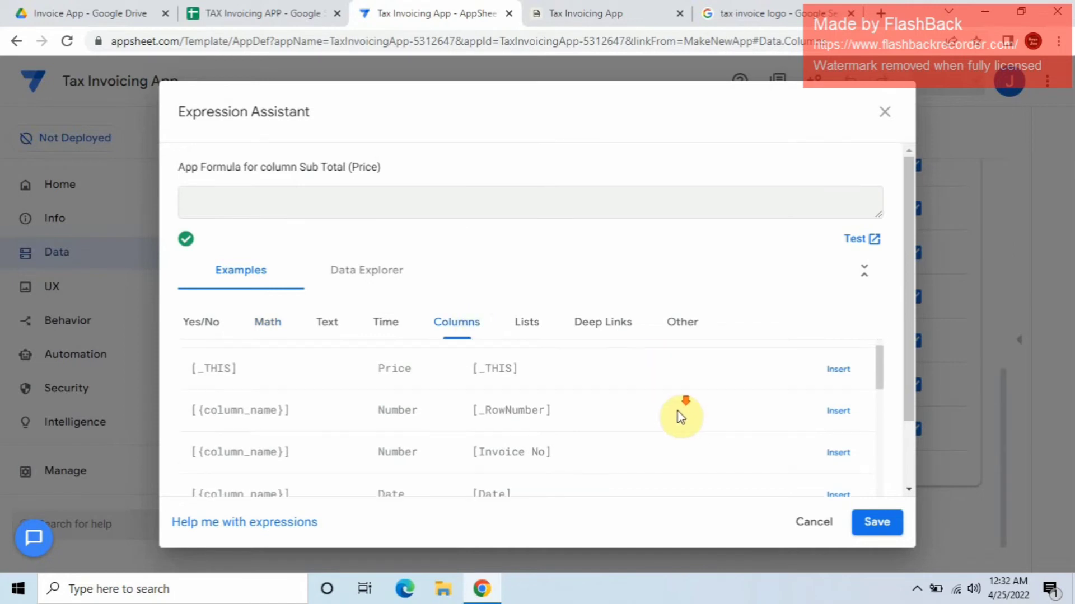
scroll(680, 417, "down", 8)
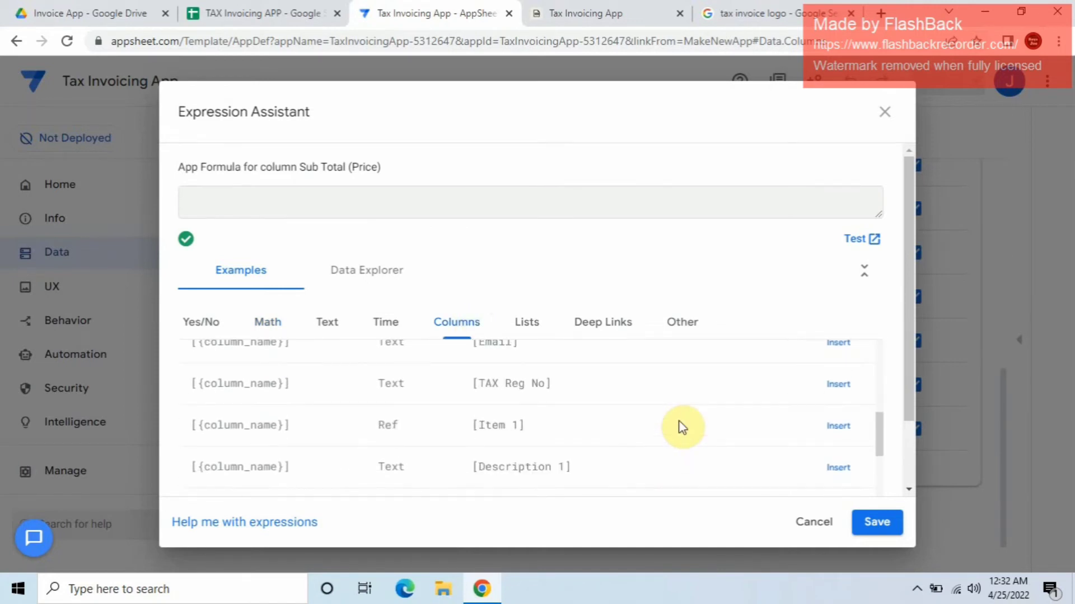
scroll(682, 427, "down", 10)
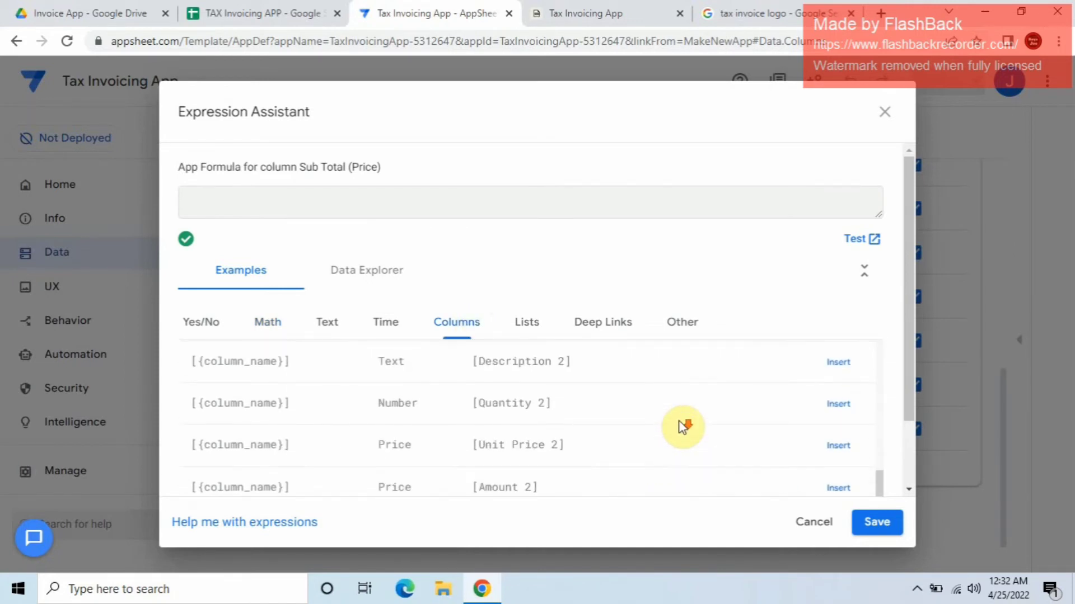
scroll(683, 427, "down", 2)
scroll(683, 427, "up", 2)
scroll(681, 427, "up", 2)
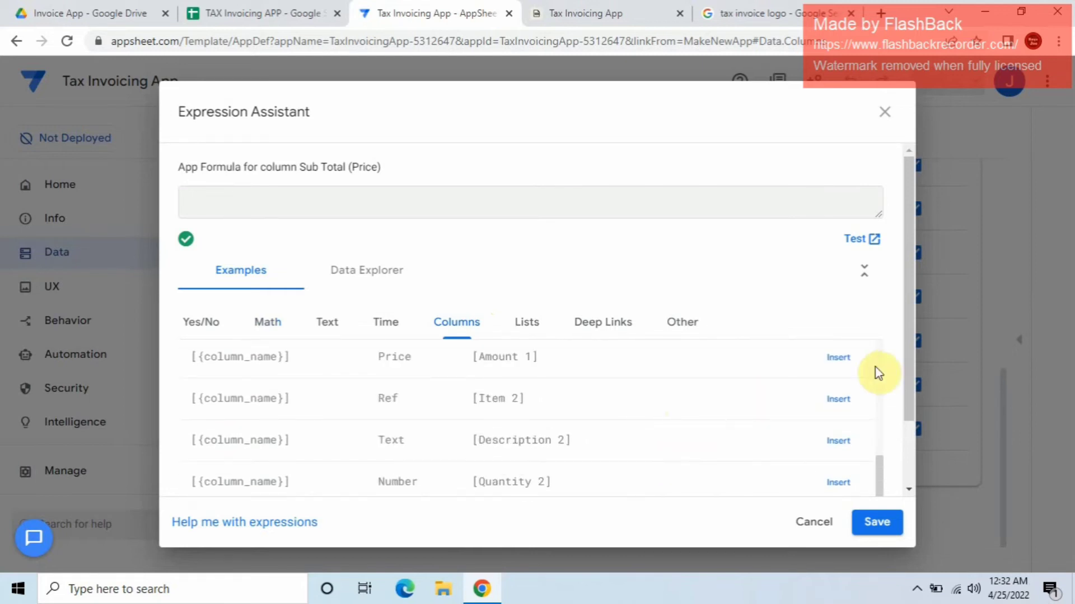
left_click(838, 358)
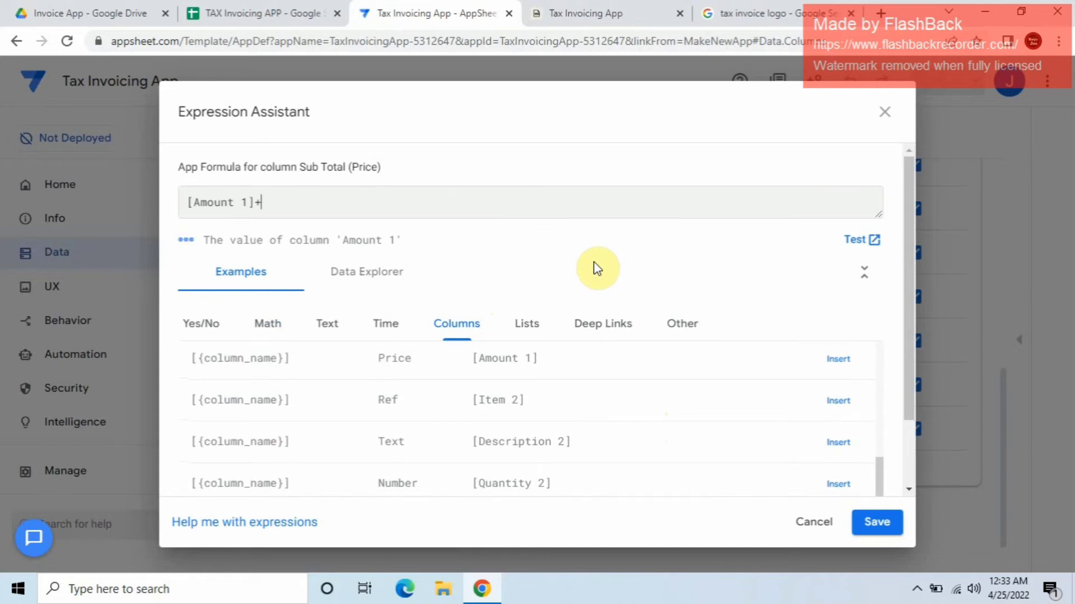
Step: Complete the Sub Total column's app formula as [Amount 1]+[Amount 2]+[Amount 3] and save the app
scroll(620, 419, "down", 4)
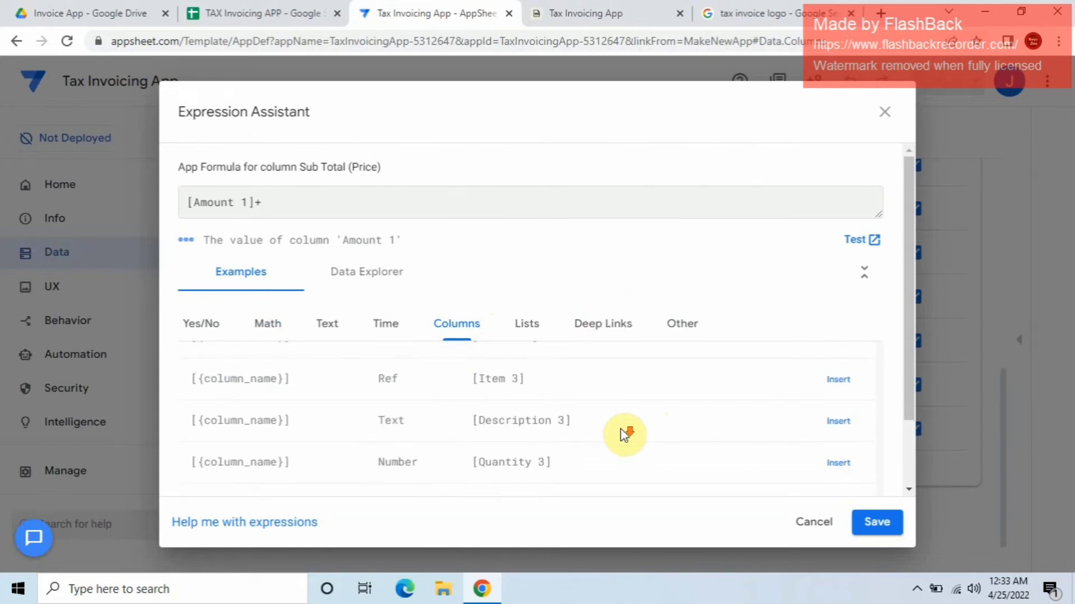
scroll(621, 432, "up", 2)
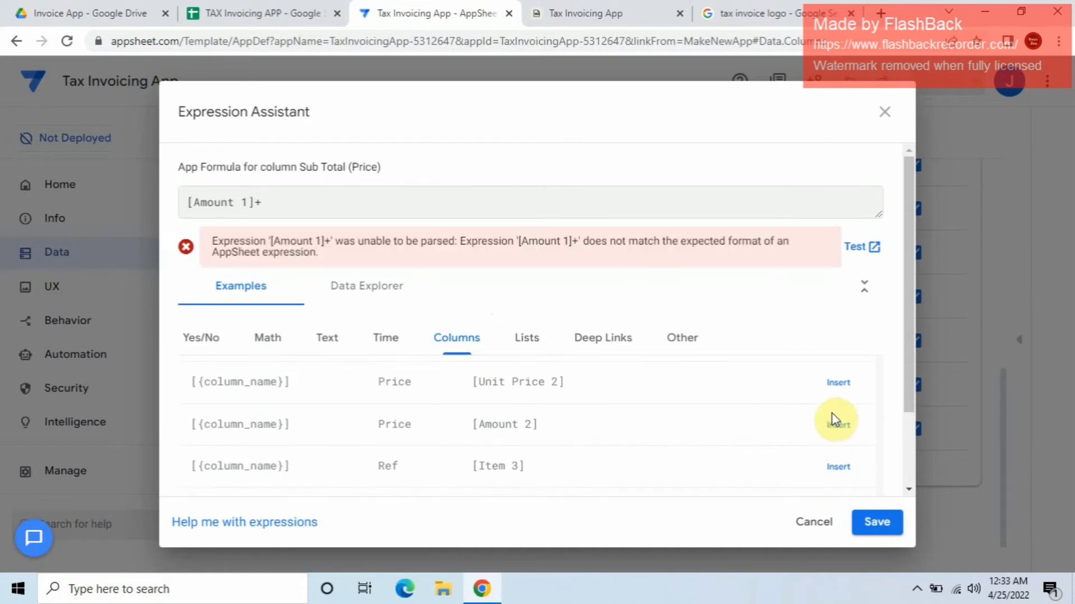
left_click(838, 424)
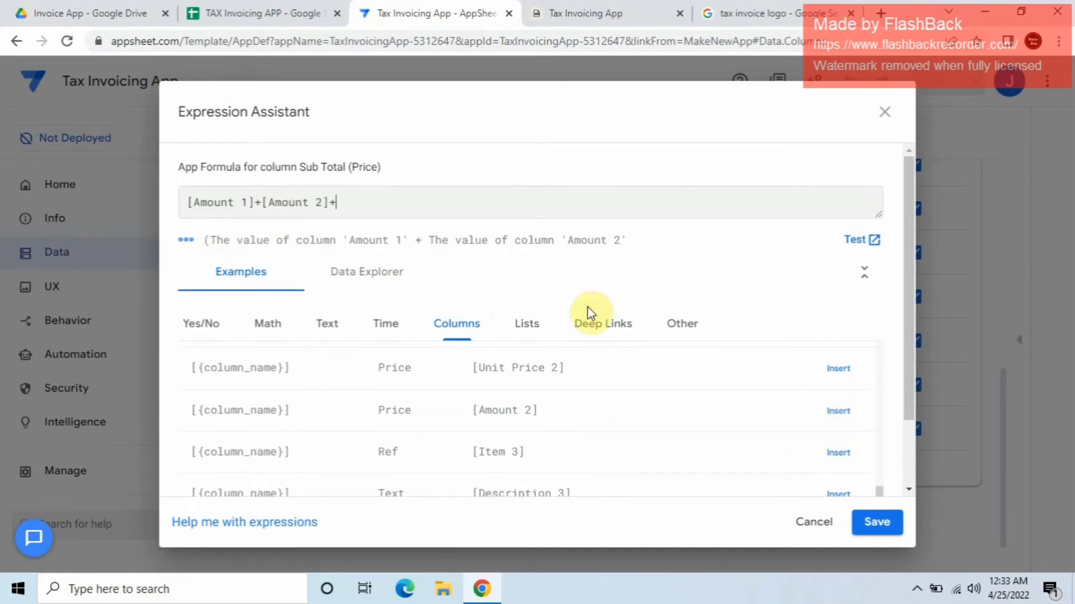
scroll(621, 398, "down", 3)
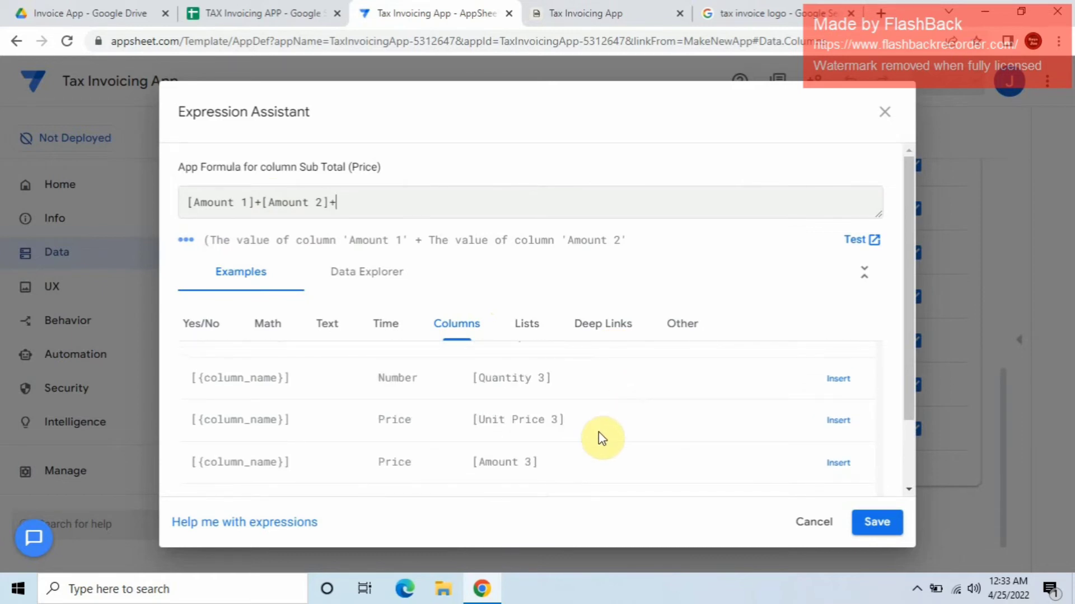
left_click(836, 463)
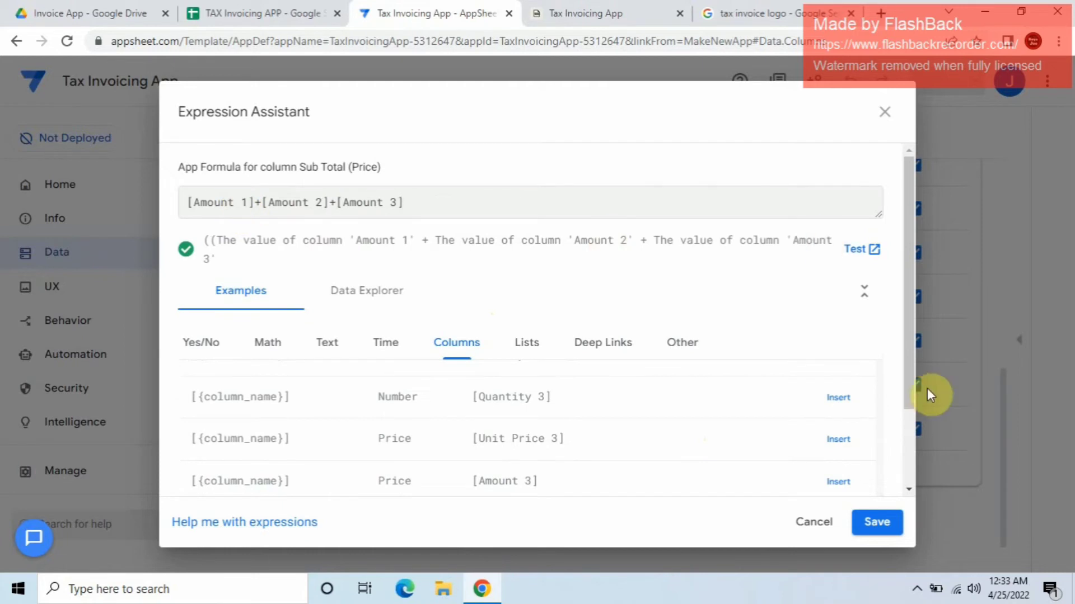
left_click(877, 526)
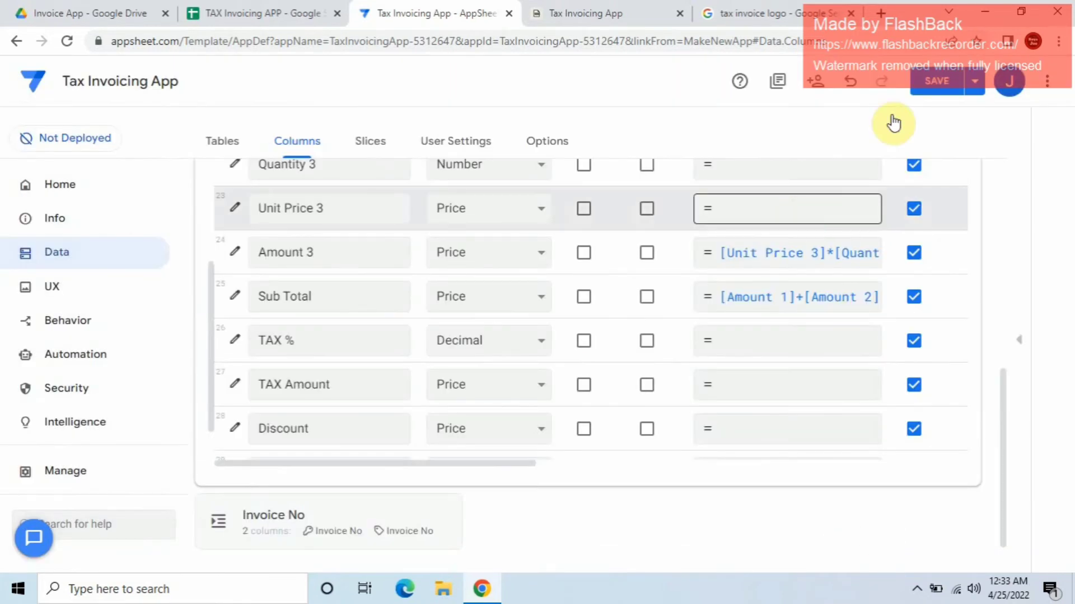
left_click(930, 85)
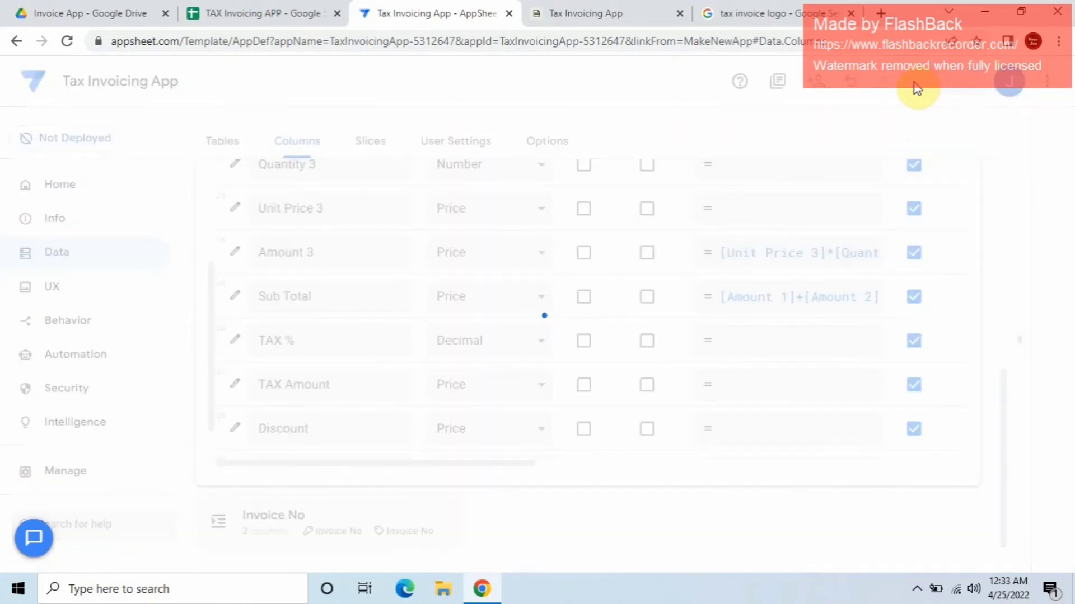
Step: Switch to the running Tax Invoicing App, discard the open invoice entry, and start a new invoice after syncing
left_click(572, 5)
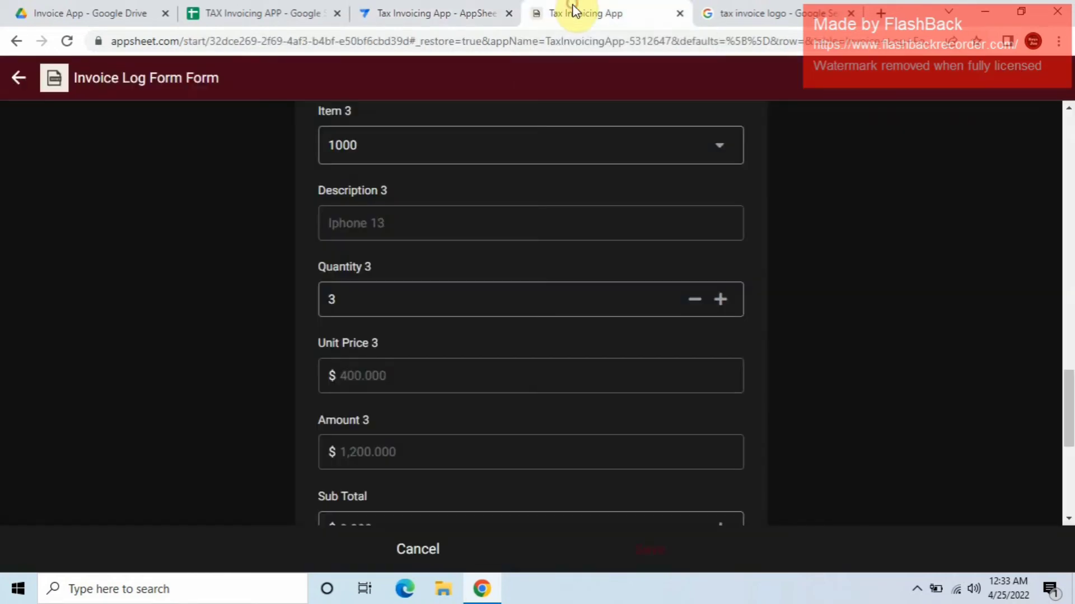
left_click(17, 78)
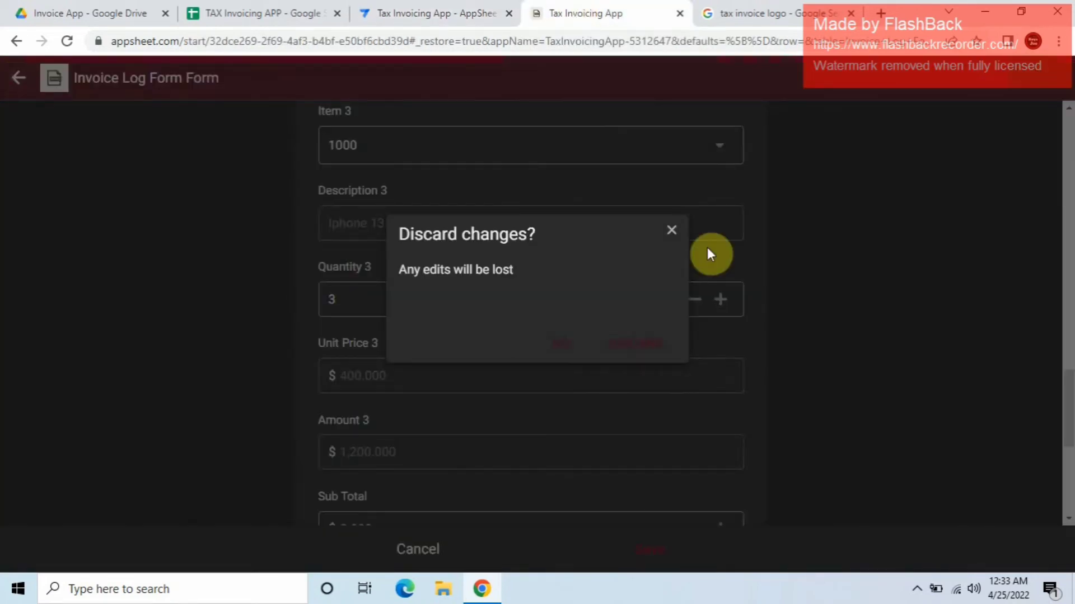
left_click(641, 343)
left_click(1057, 81)
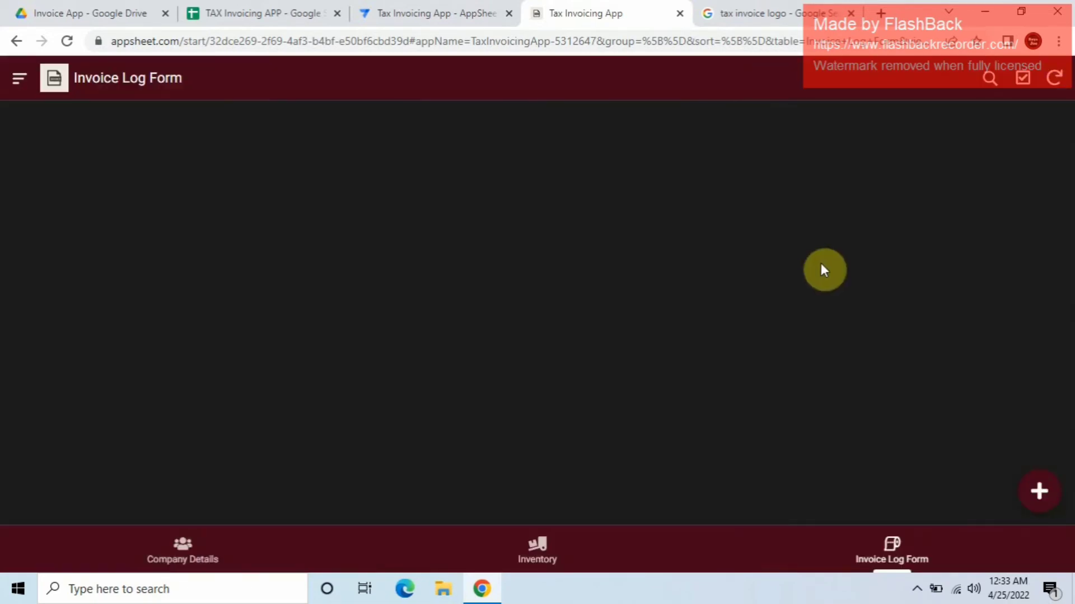
left_click(1030, 493)
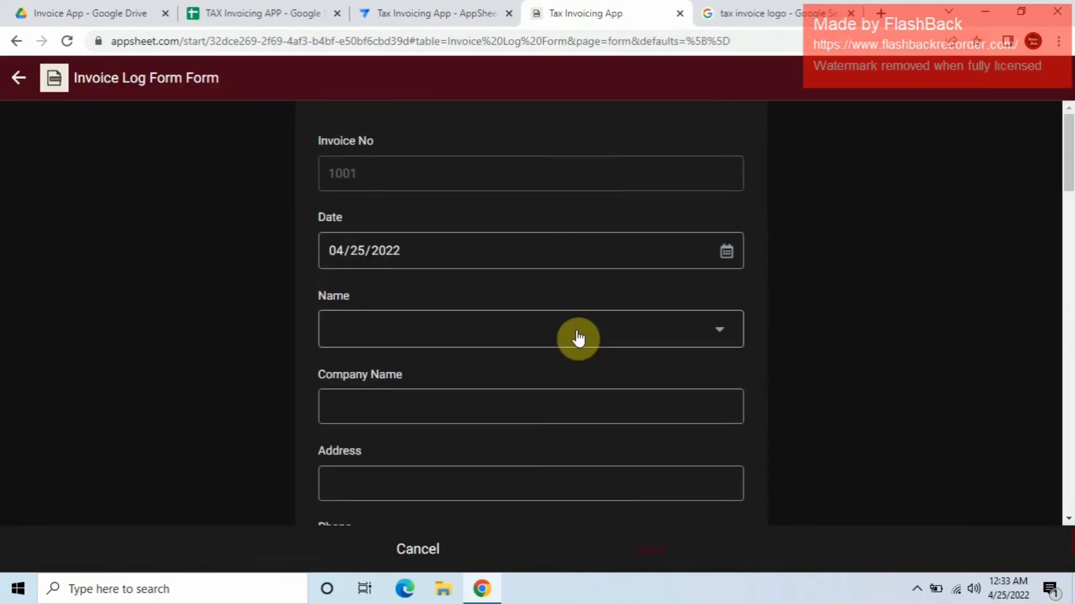
Step: Choose the first listed customer, select 9876 as Item 1, and set Quantity 1 to 2
left_click(576, 331)
left_click(414, 175)
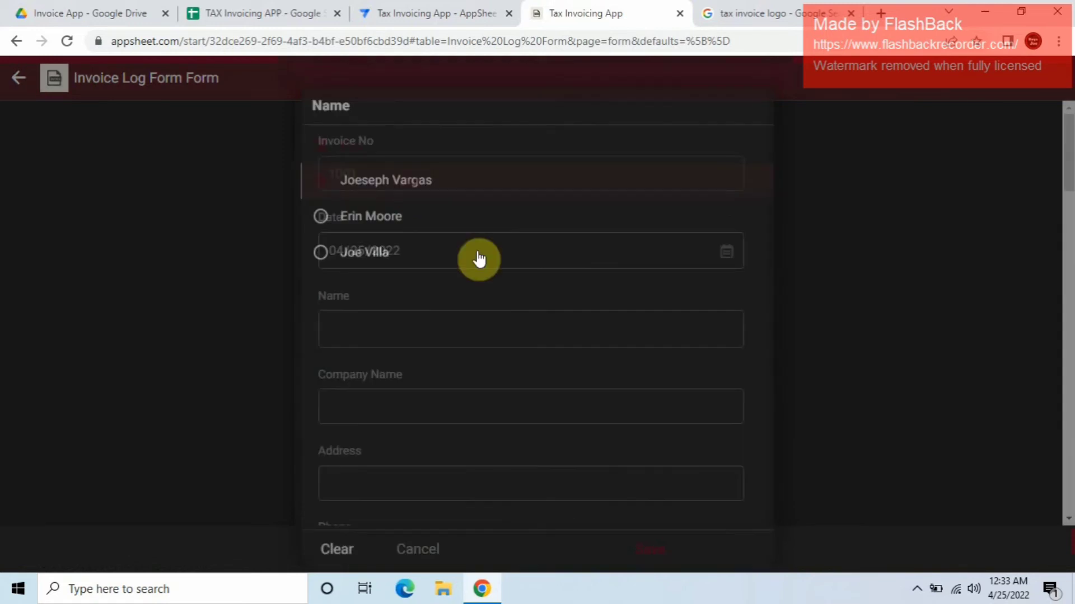
scroll(493, 296, "down", 3)
scroll(493, 308, "down", 5)
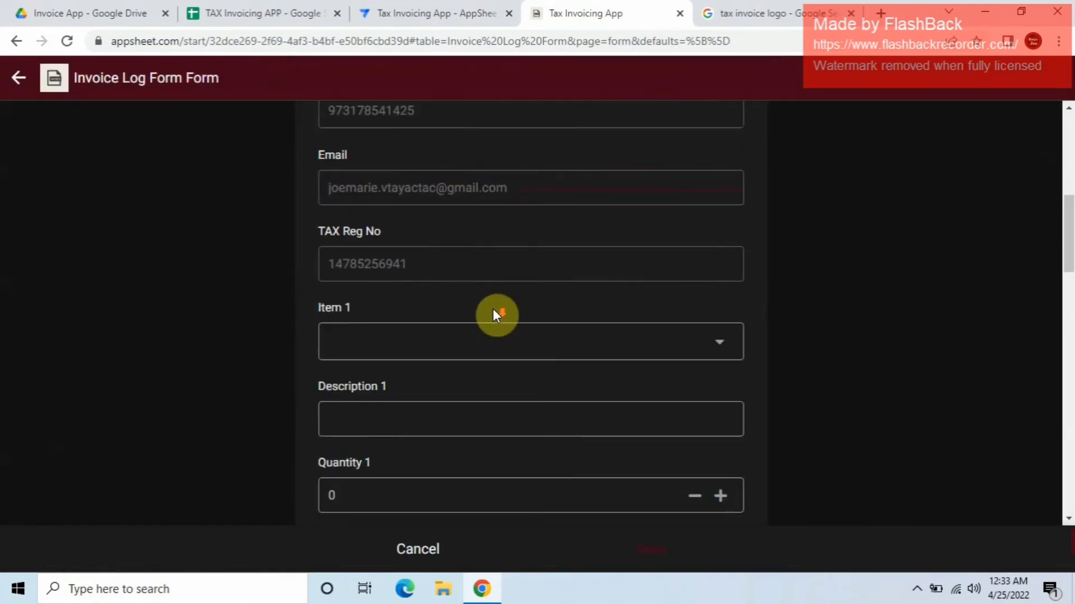
left_click(462, 315)
left_click(365, 170)
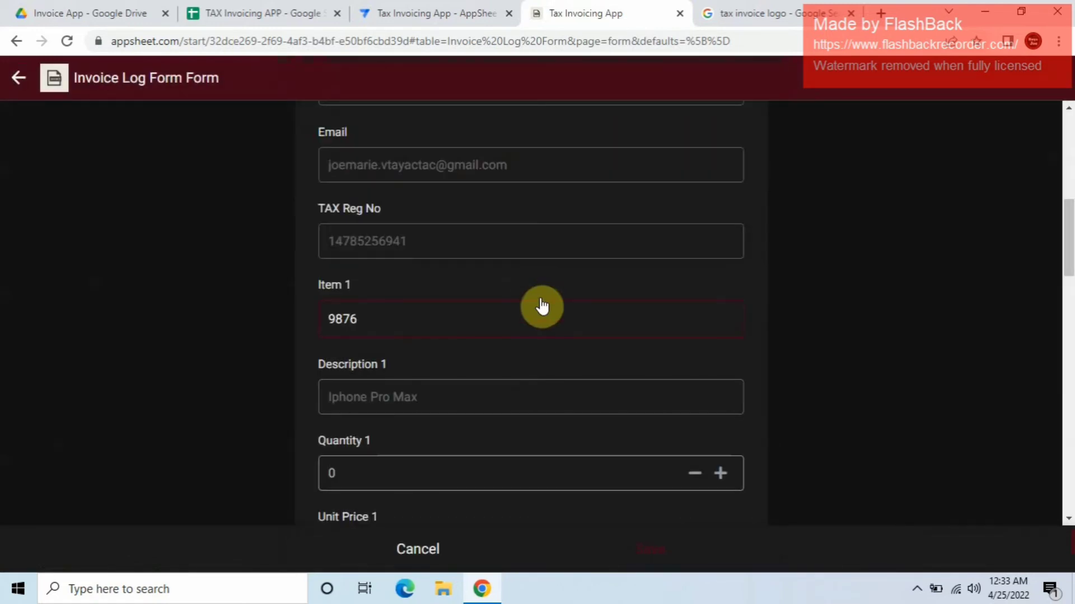
scroll(540, 307, "down", 3)
left_click(517, 307)
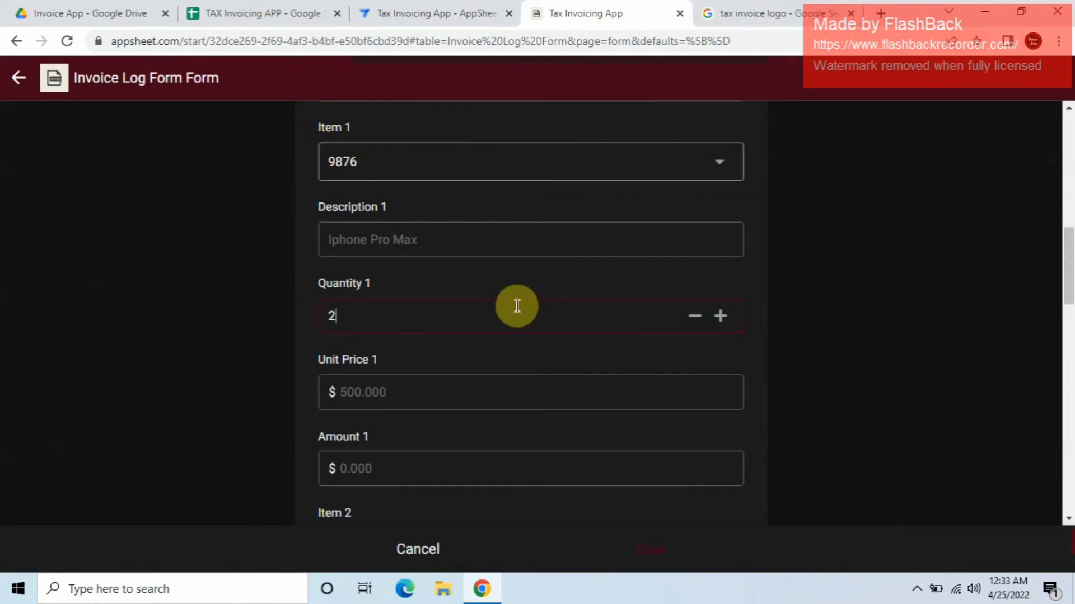
Step: Select 5432 as Item 2 and 1000 as Item 3 in the invoice form
scroll(518, 306, "down", 6)
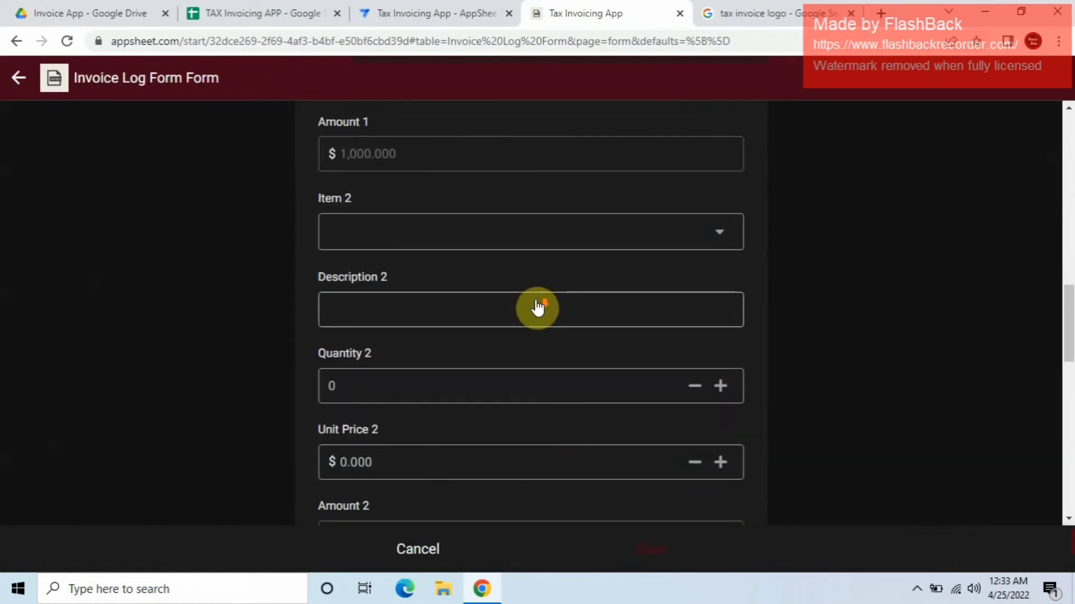
left_click(499, 237)
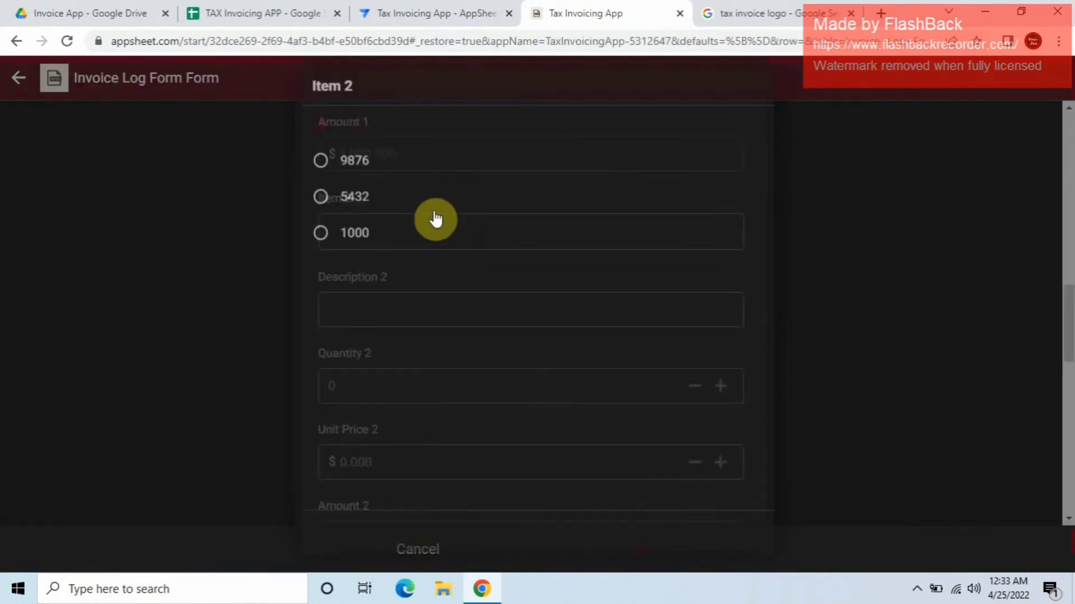
left_click(358, 207)
scroll(470, 307, "down", 3)
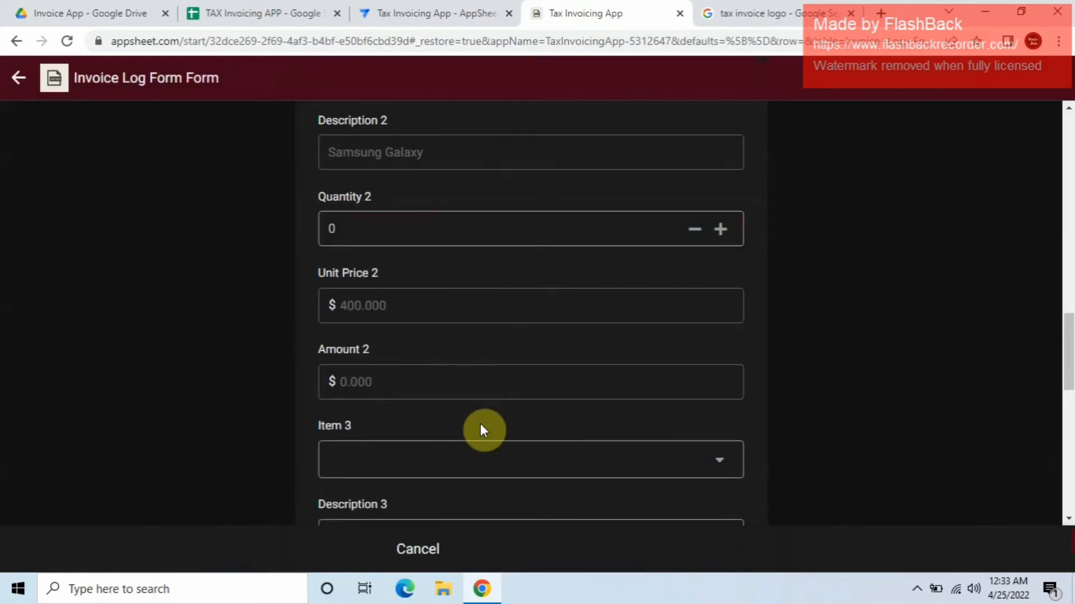
left_click(475, 453)
left_click(355, 254)
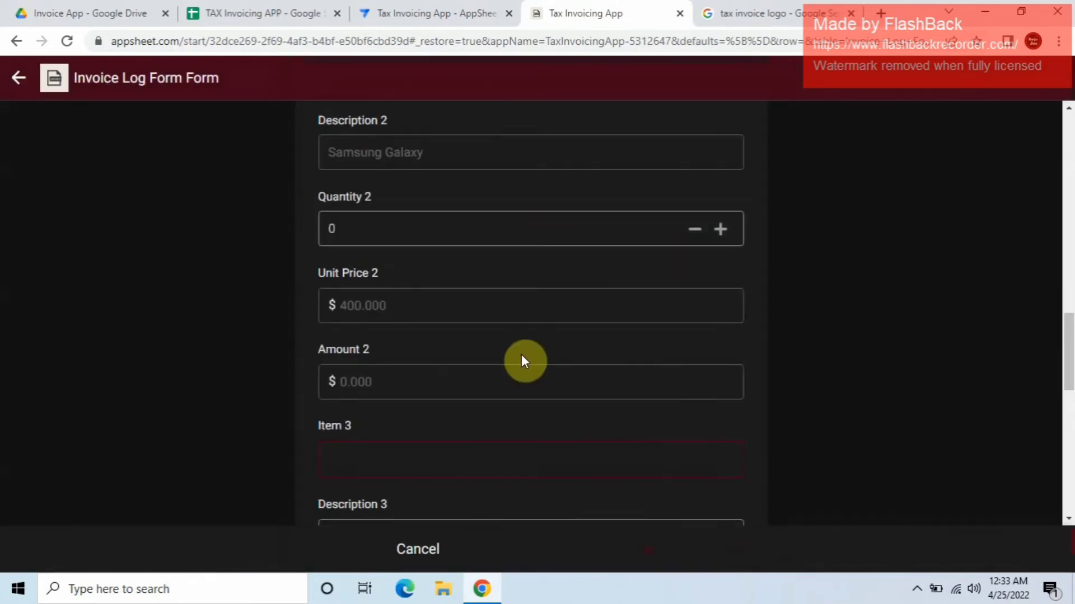
Step: Set Quantity 3 to 2 and check the calculated Sub Total in the form
scroll(526, 361, "down", 7)
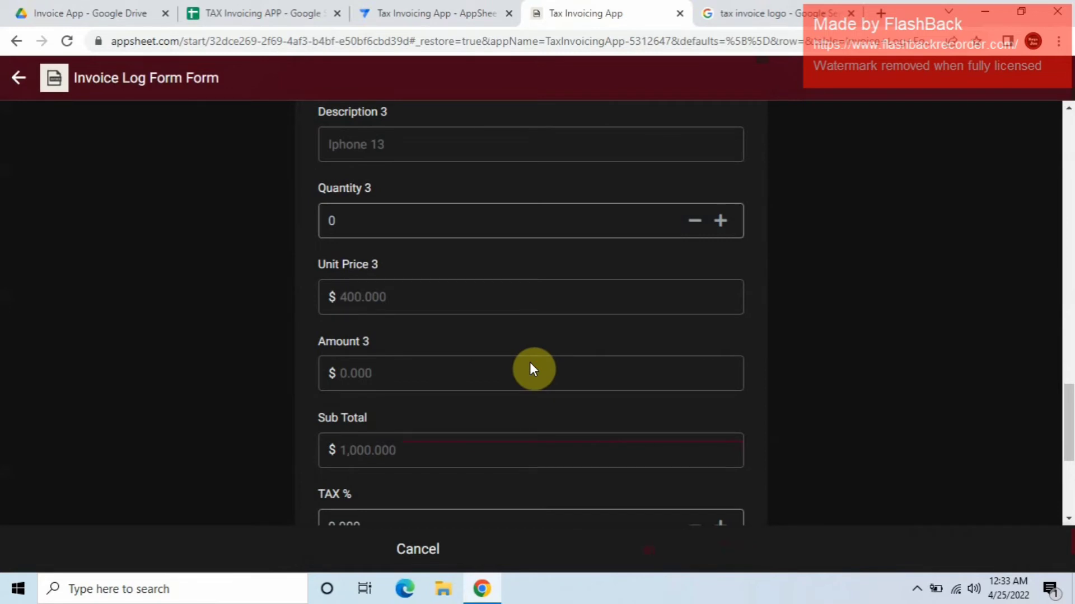
scroll(530, 367, "up", 1)
left_click(465, 311)
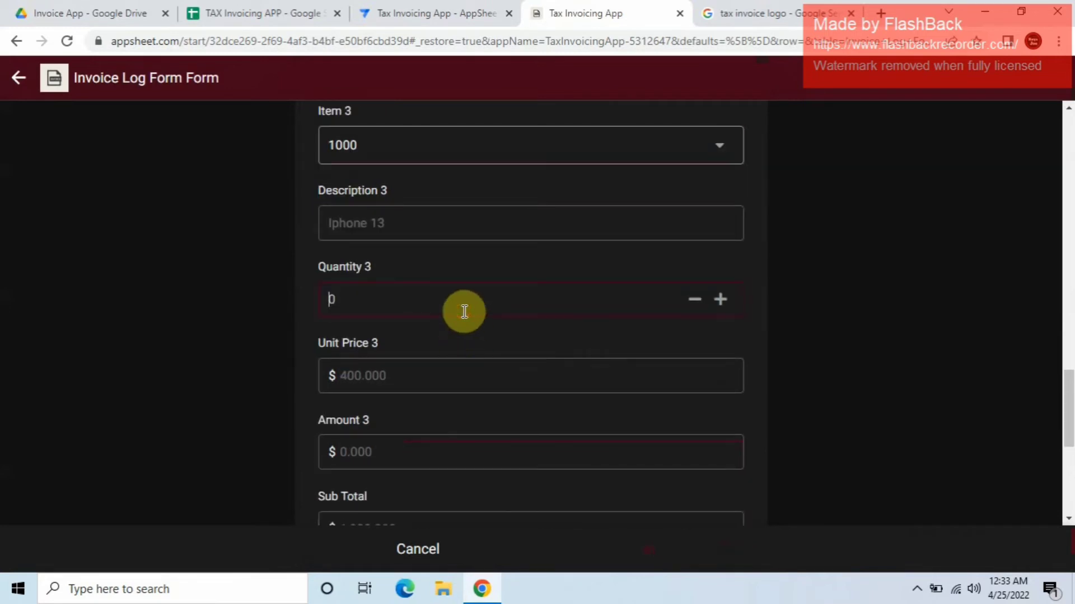
scroll(465, 311, "up", 2)
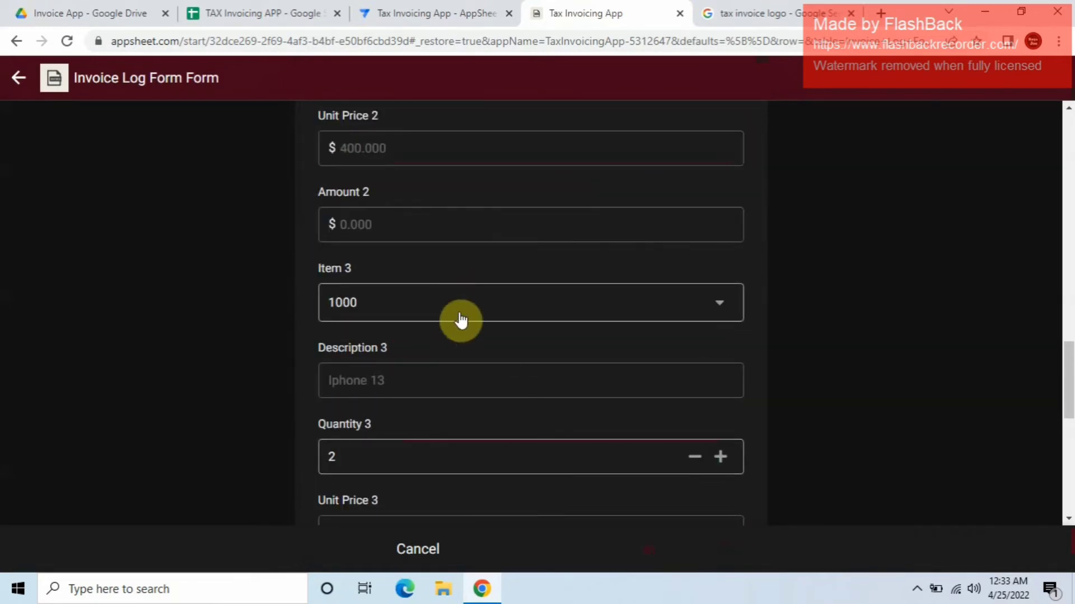
scroll(438, 305, "down", 4)
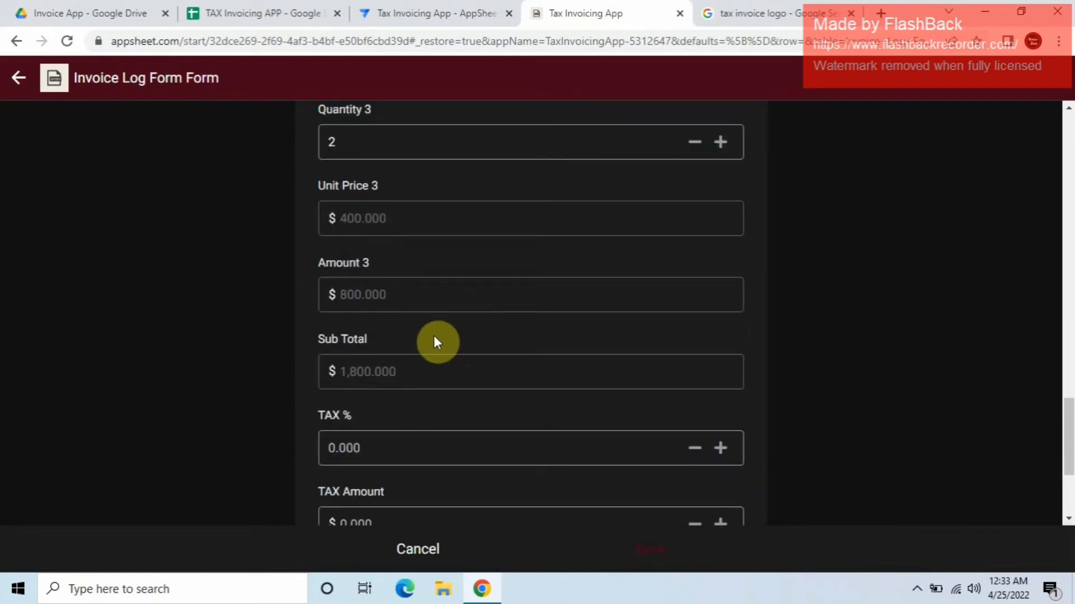
scroll(455, 364, "down", 2)
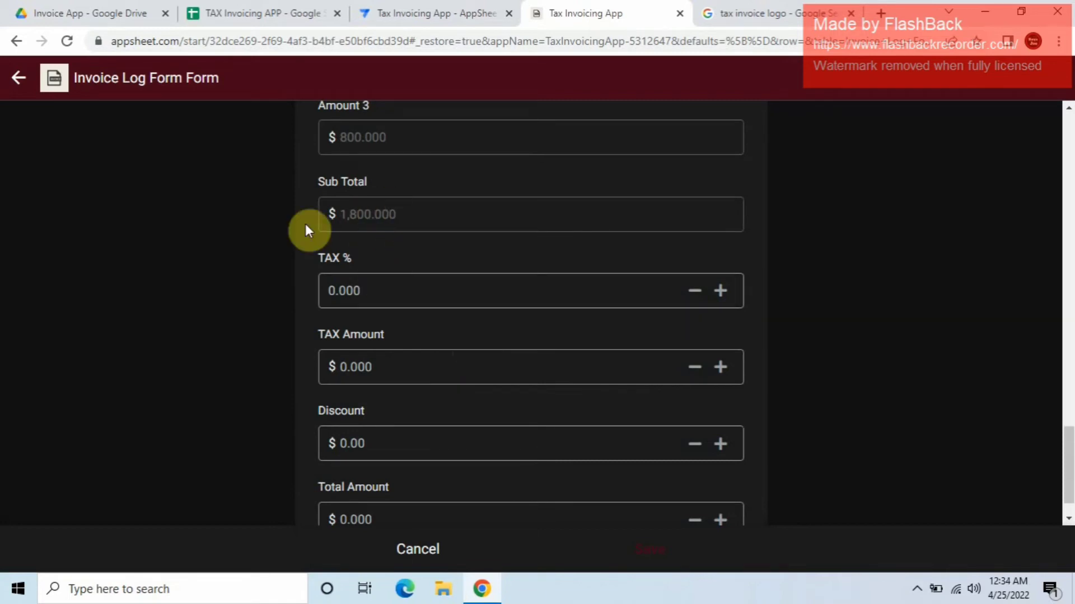
Step: Examine the form's TAX % and TAX Amount fields and the Invoice Log Form columns in the AppSheet editor
left_click(369, 294)
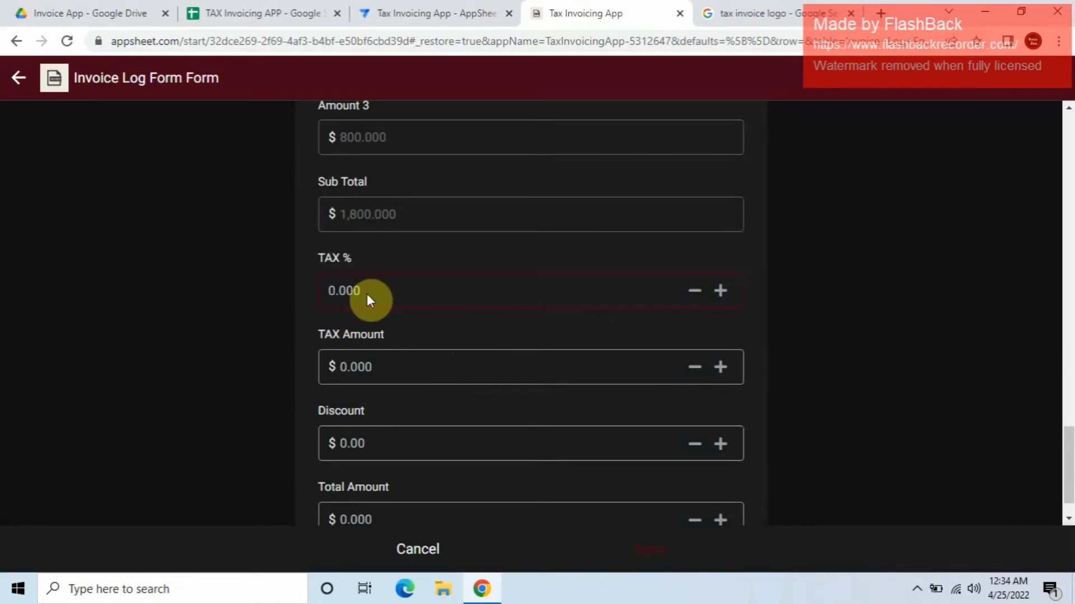
left_click(397, 373)
left_click(376, 284)
left_click(400, 12)
scroll(744, 297, "up", 5)
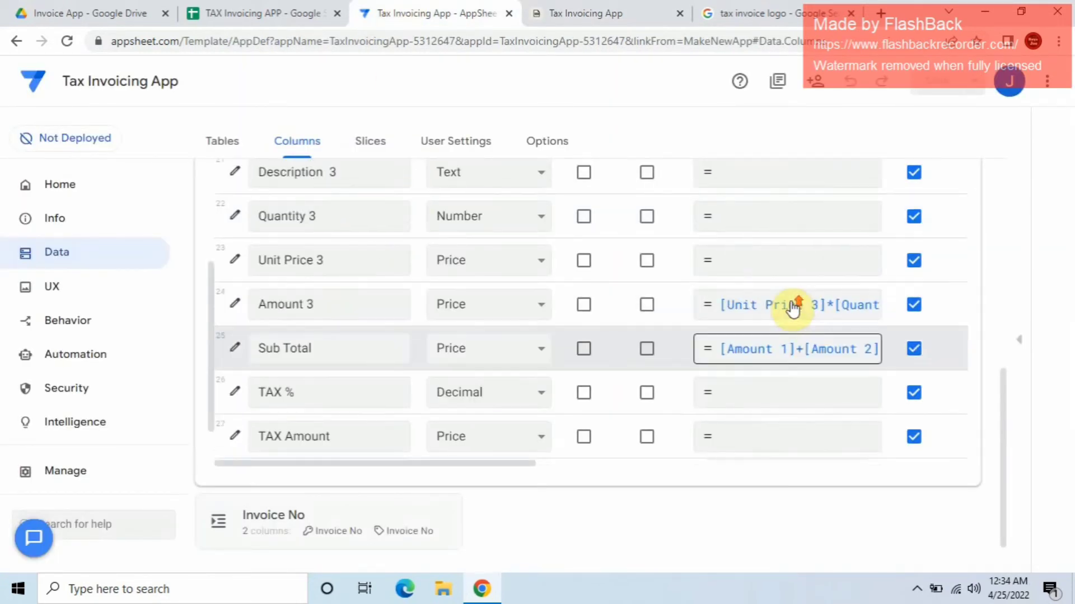
scroll(895, 235, "up", 8)
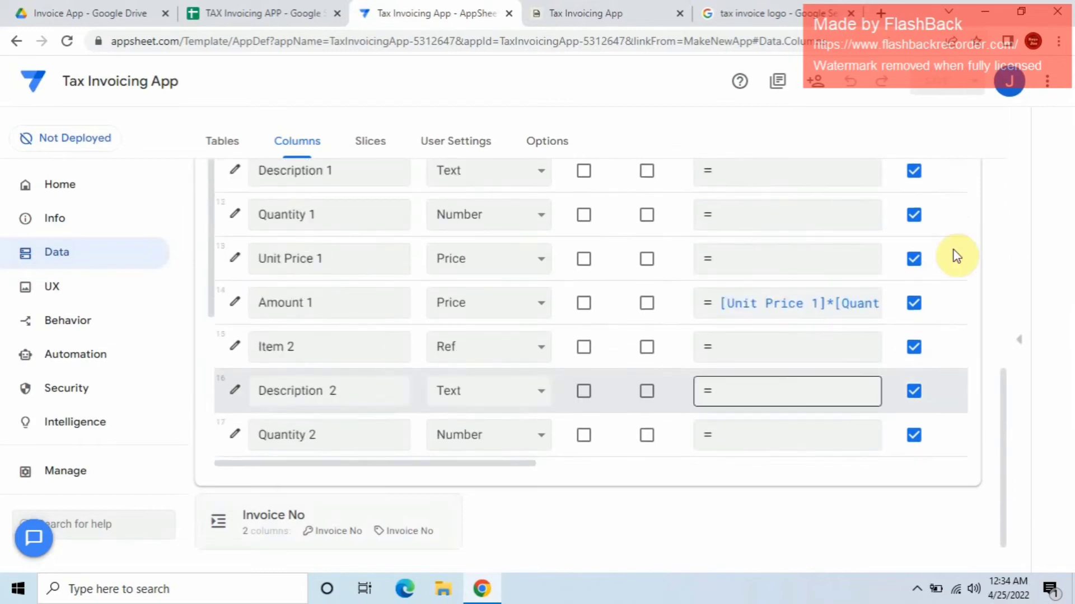
scroll(934, 240, "up", 10)
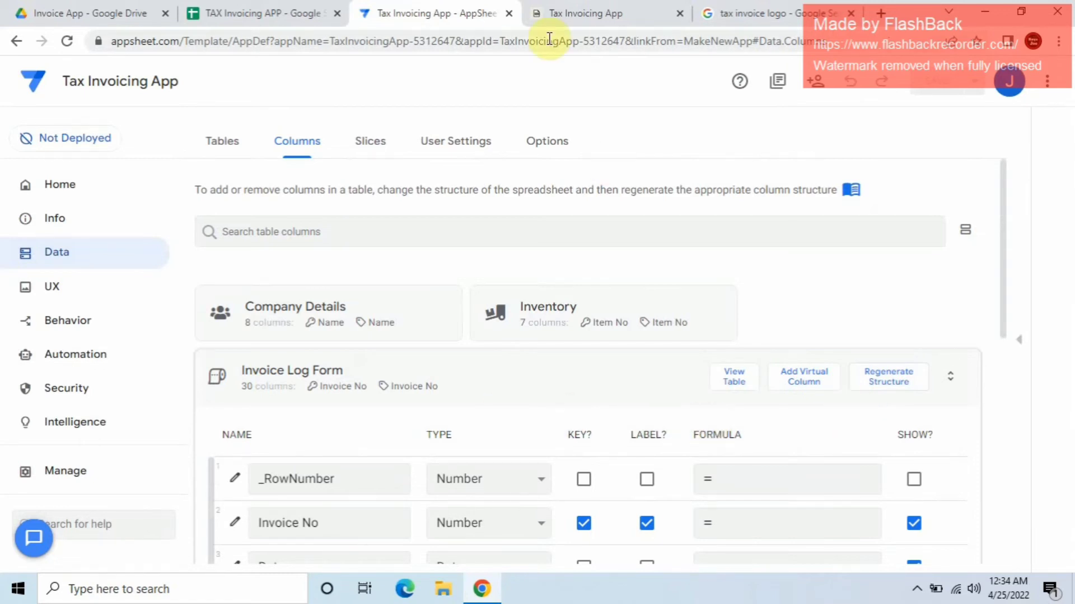
left_click(619, 15)
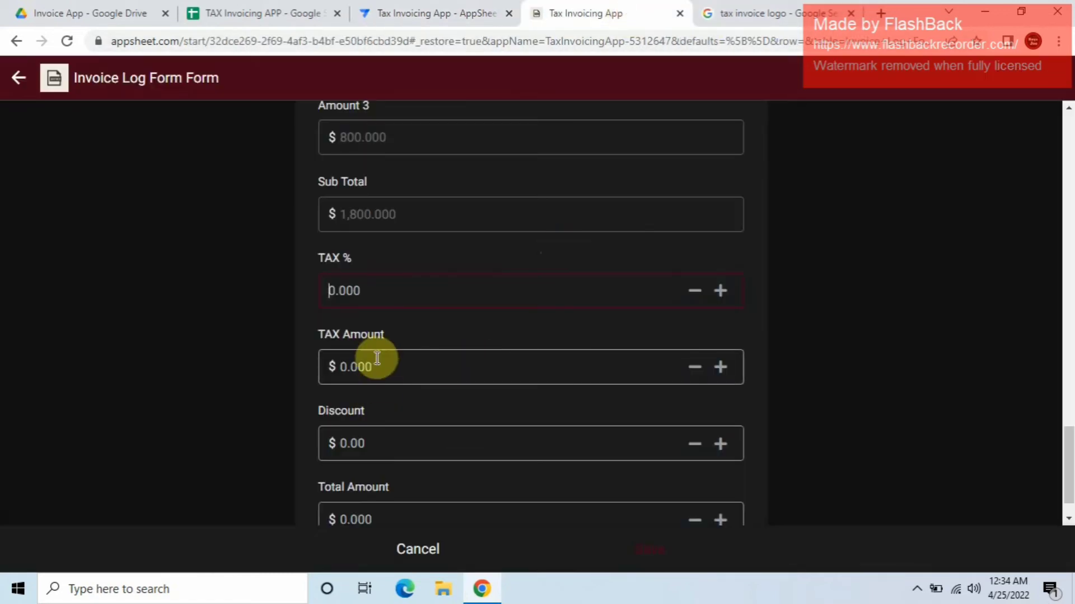
left_click(367, 380)
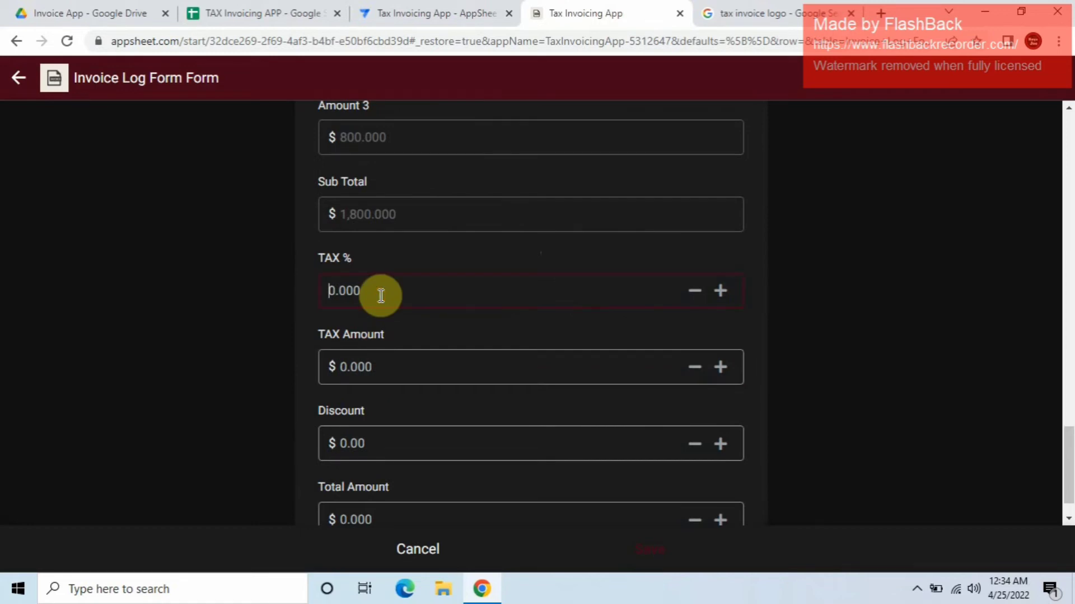
left_click(339, 295)
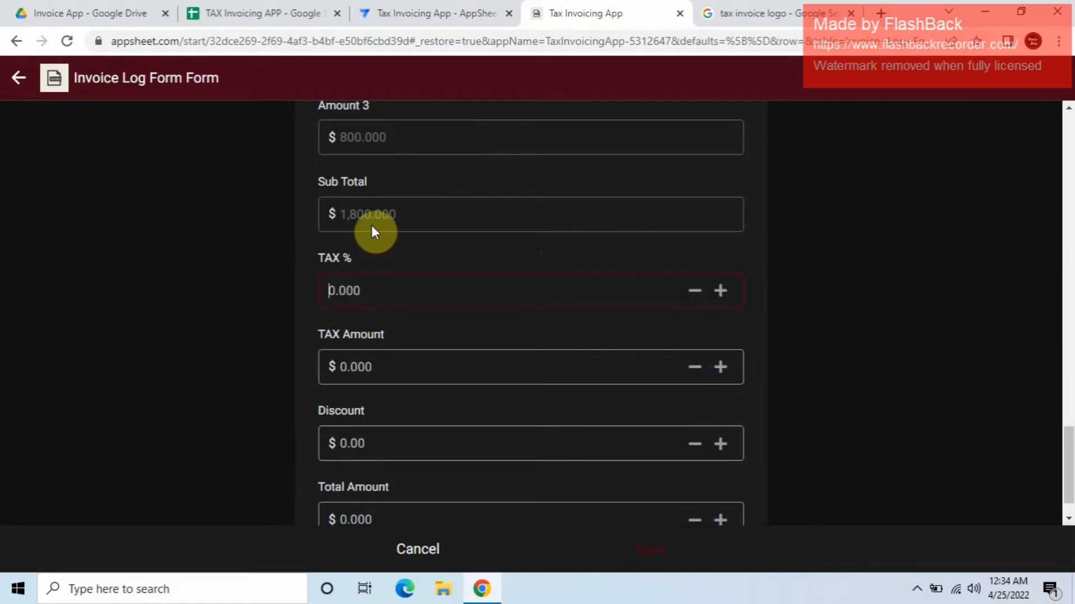
left_click(369, 355)
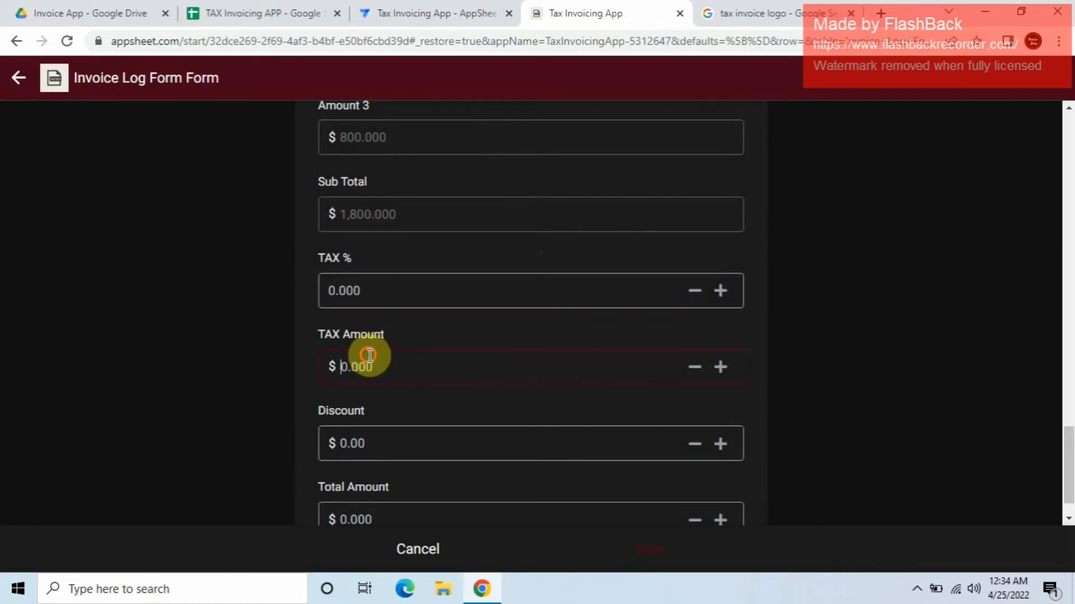
left_click(368, 290)
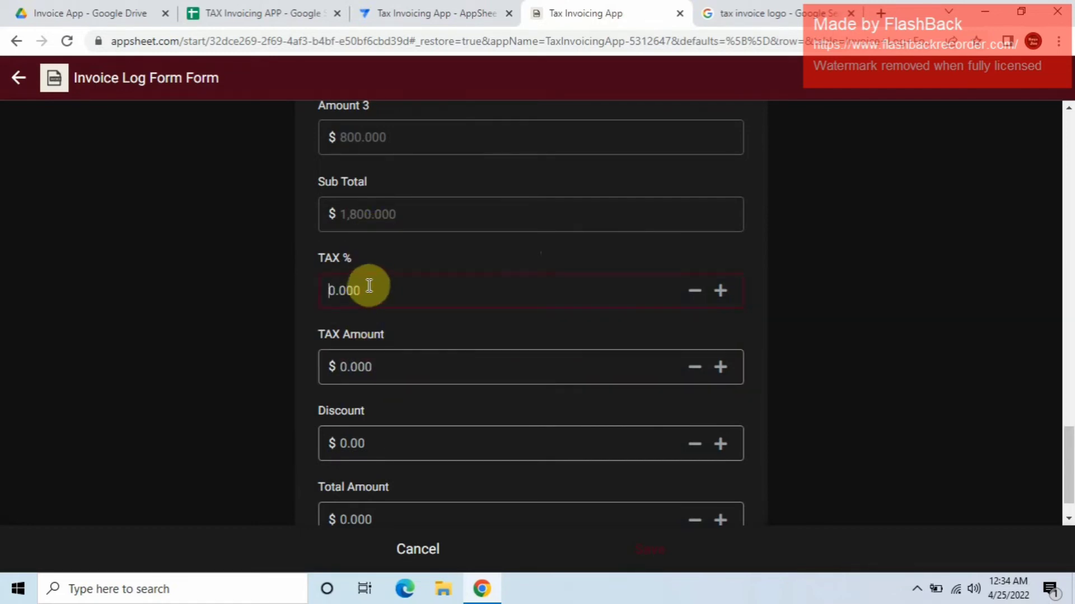
Step: Switch to the AppSheet editor and add a virtual column named TAX Helper to the Invoice Log Form table
left_click(449, 16)
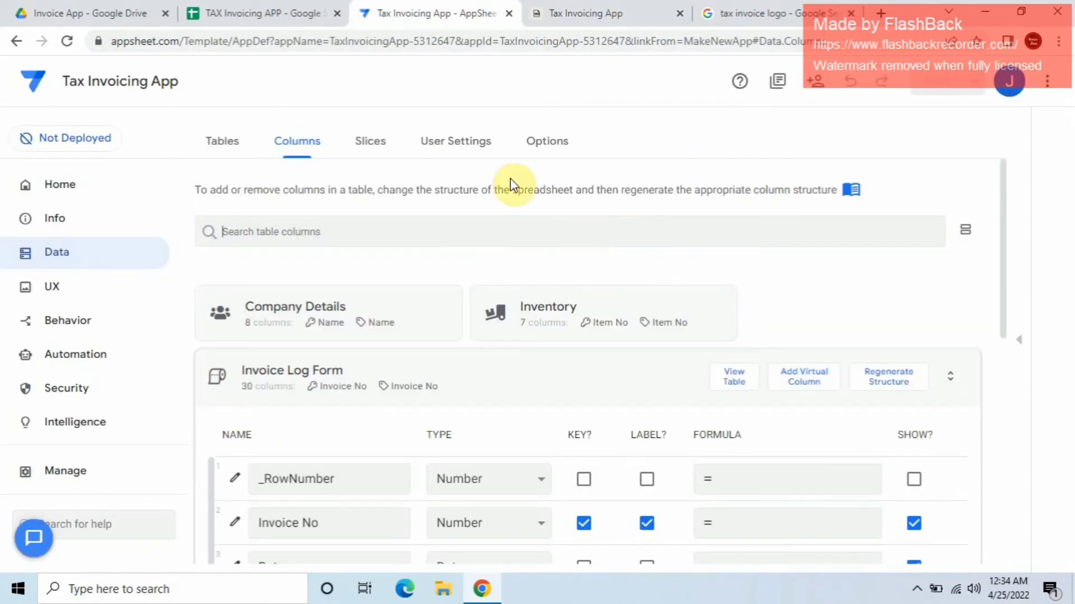
scroll(692, 361, "down", 1)
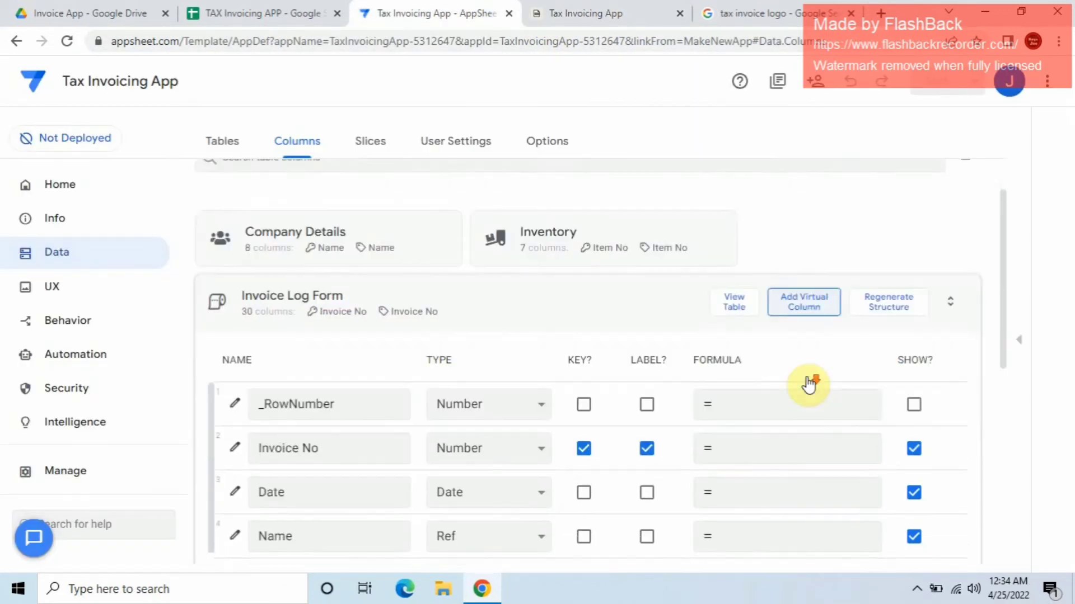
left_click(804, 307)
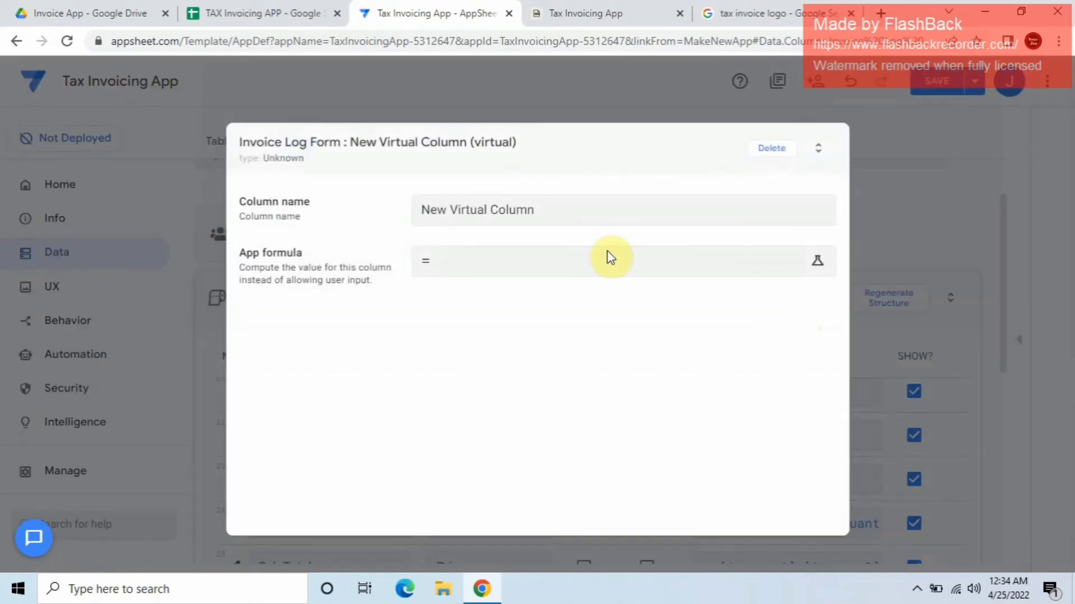
left_click_drag(567, 214, 355, 218)
key("BackSpace")
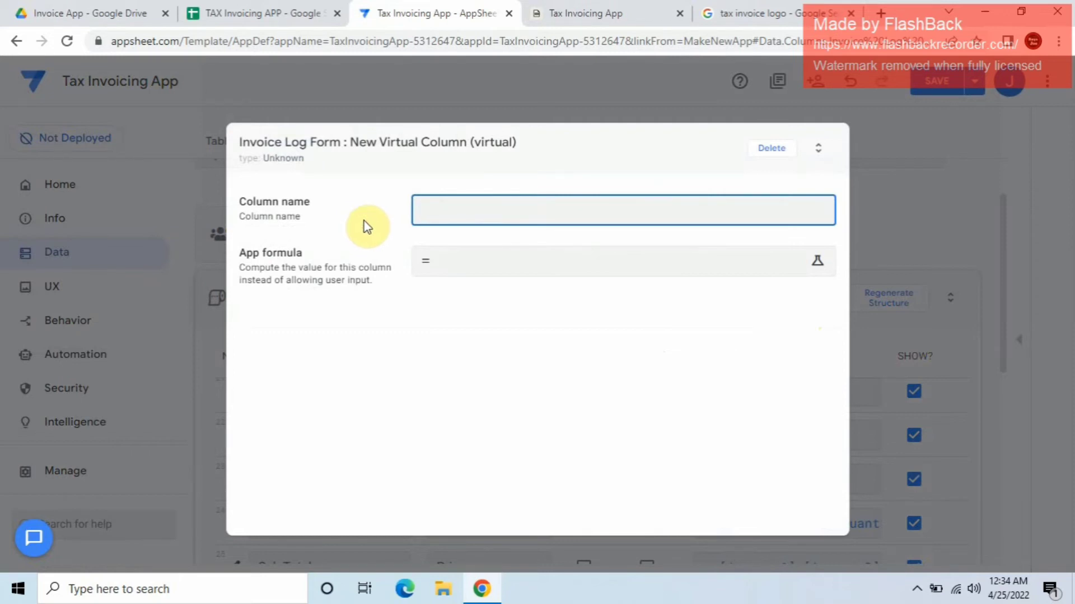
type("TAX Helper")
Step: Give the TAX Helper column the app formula 1+[TAX %] and save the expression
left_click(513, 259)
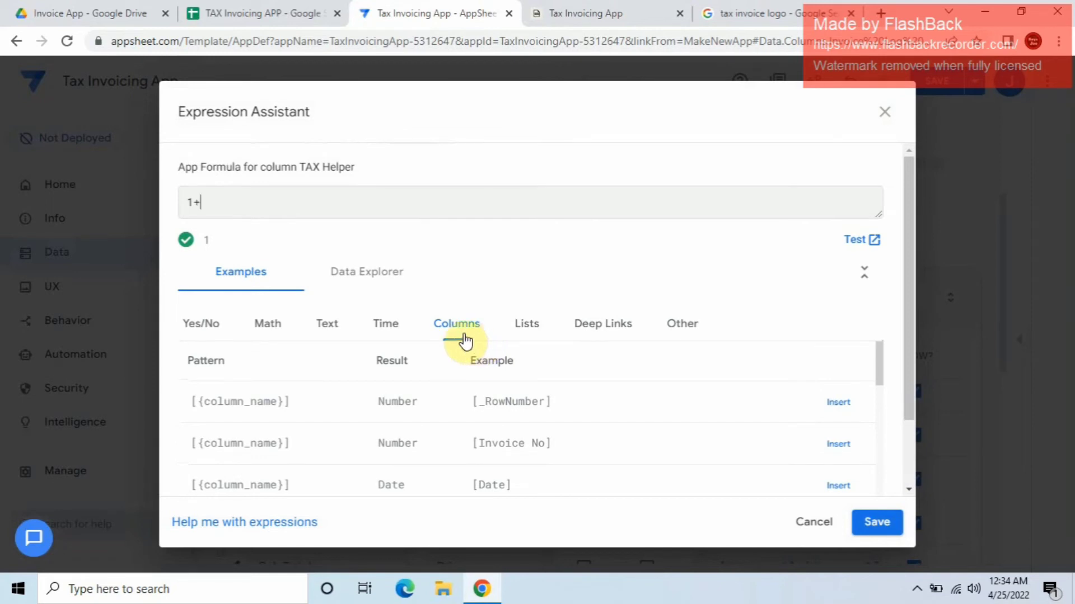
scroll(649, 453, "down", 6)
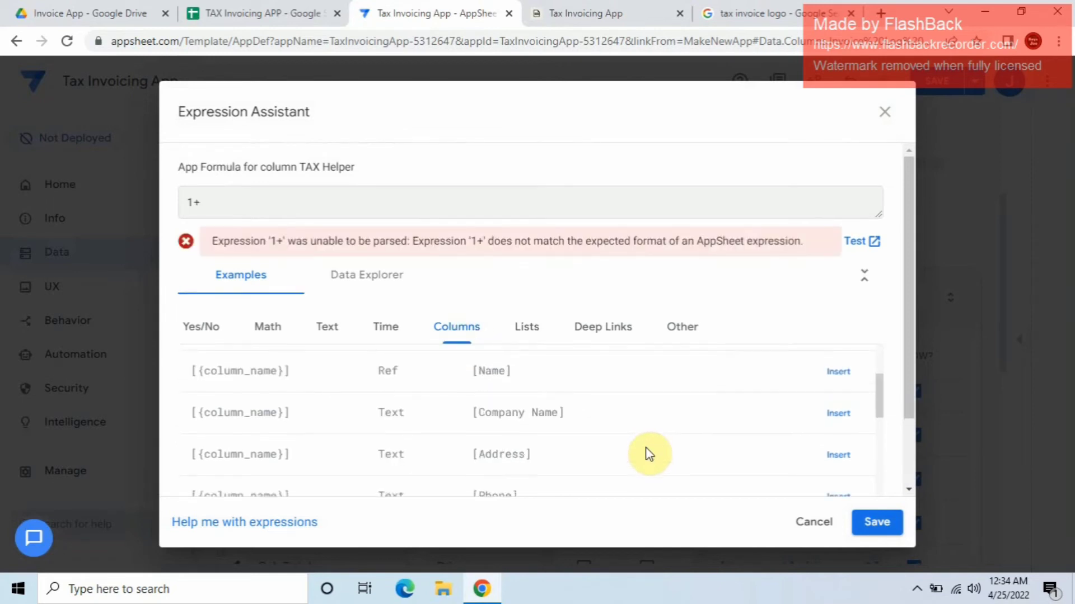
scroll(649, 452, "down", 1)
scroll(649, 452, "down", 7)
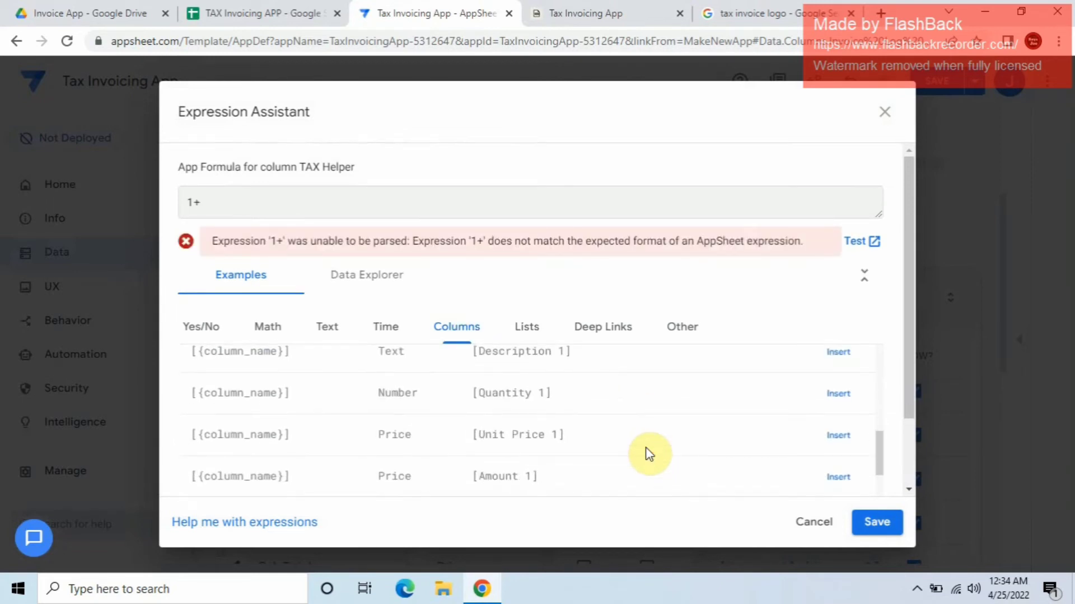
scroll(649, 452, "down", 4)
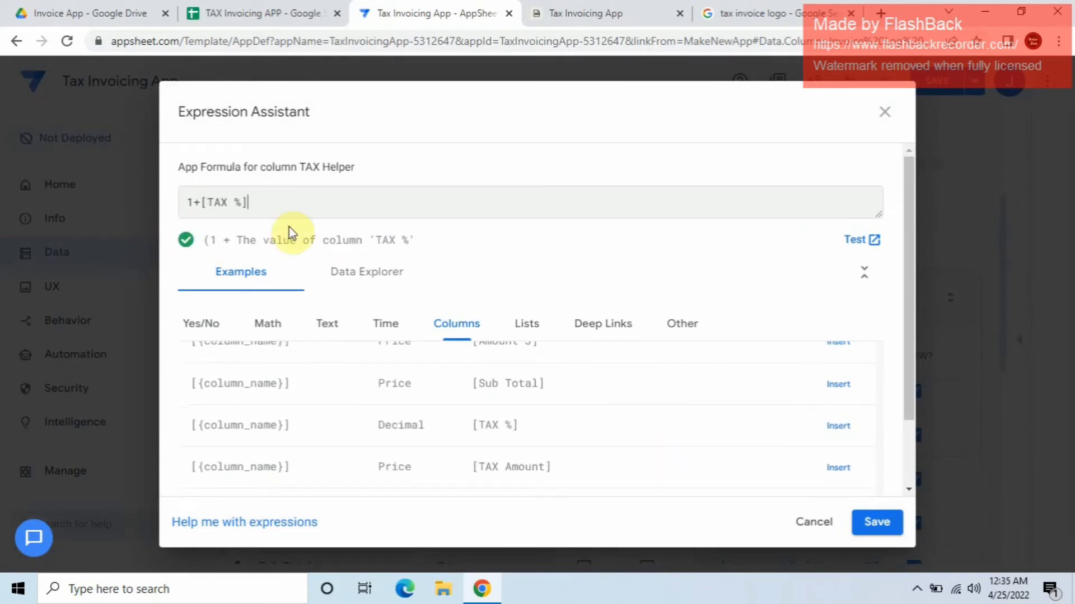
left_click(866, 528)
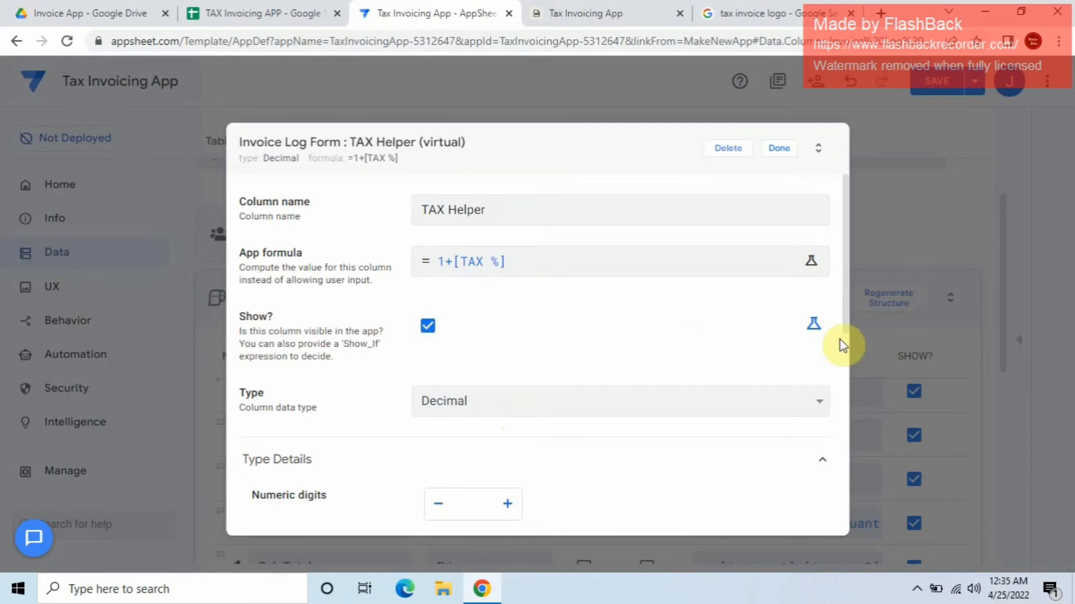
Step: Hide the TAX Helper column from the app and save the app changes
left_click(428, 326)
scroll(456, 367, "down", 1)
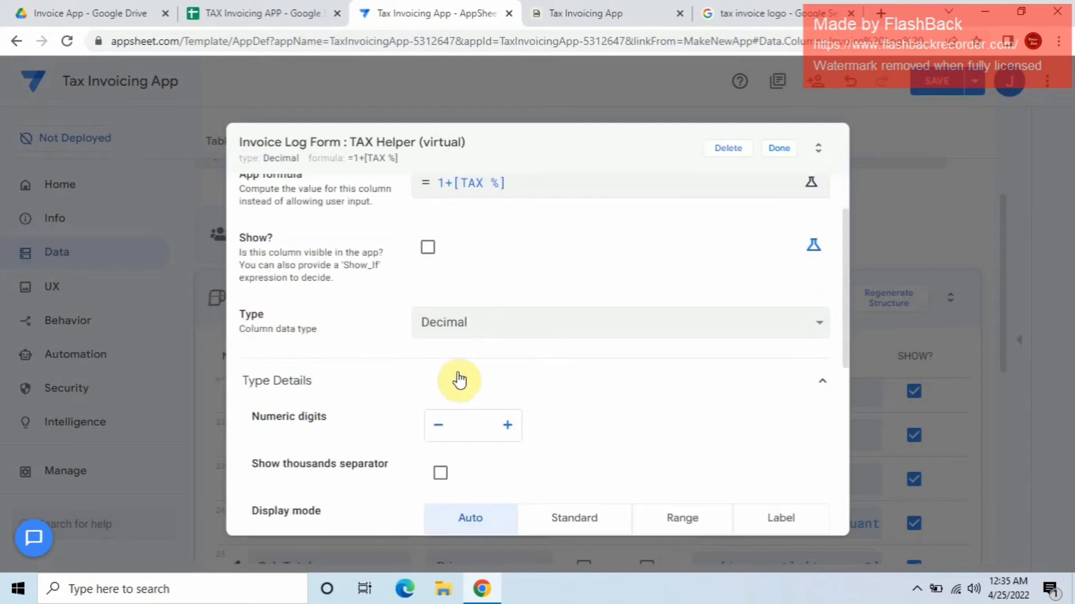
scroll(459, 380, "down", 3)
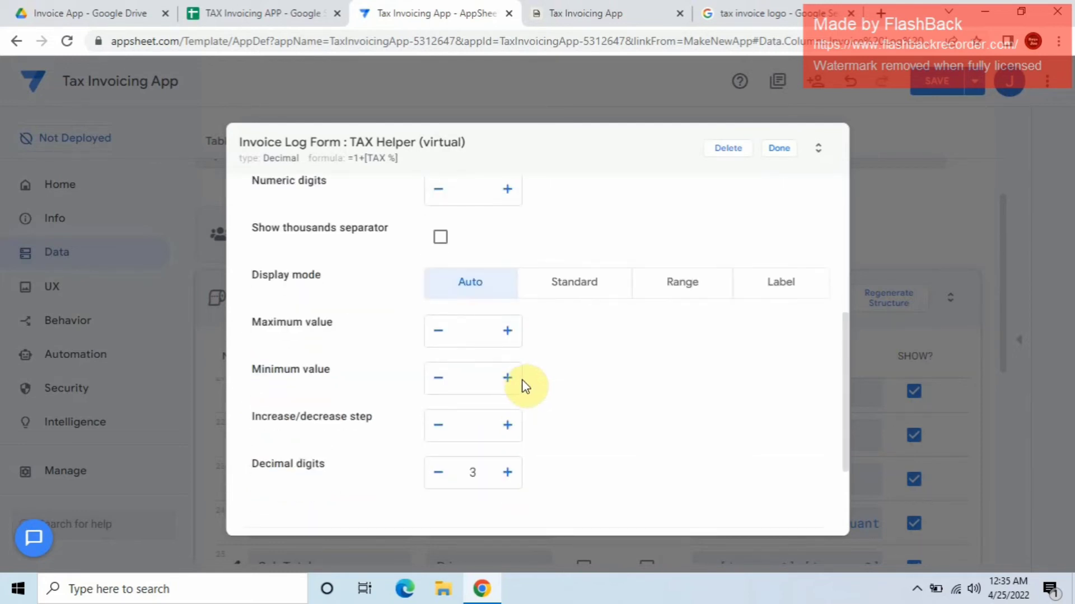
left_click(778, 148)
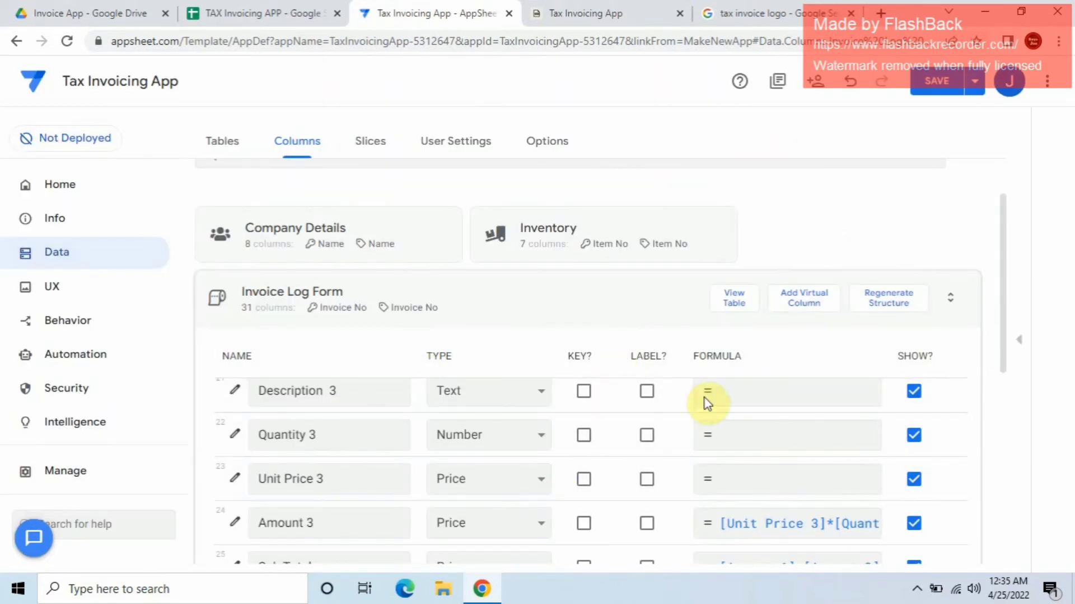
left_click(933, 84)
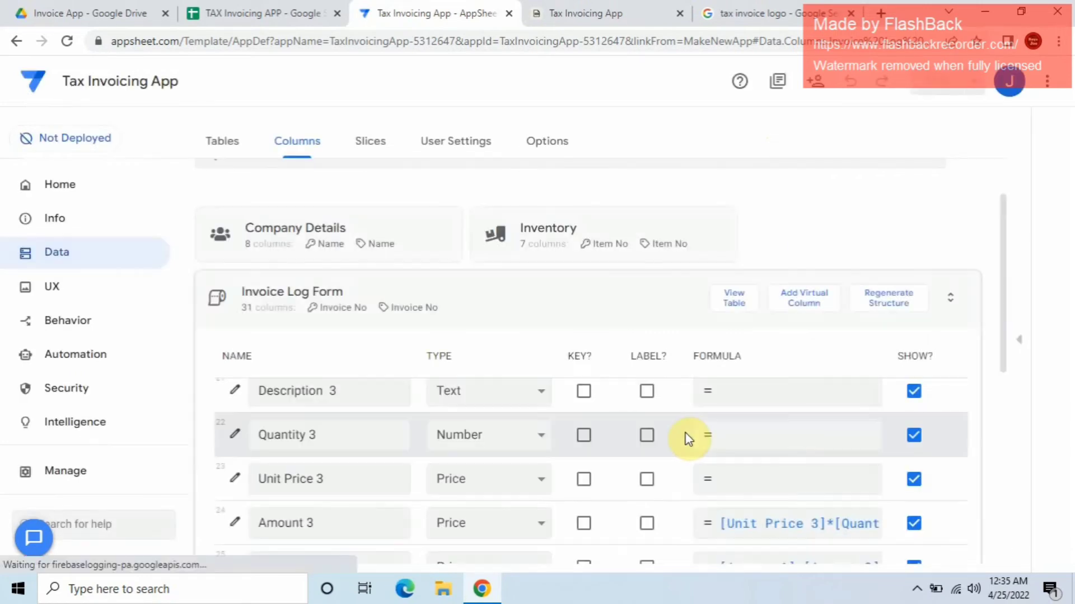
Step: Start the app formula of the TAX Amount column with the [Sub Total] column
scroll(688, 441, "down", 3)
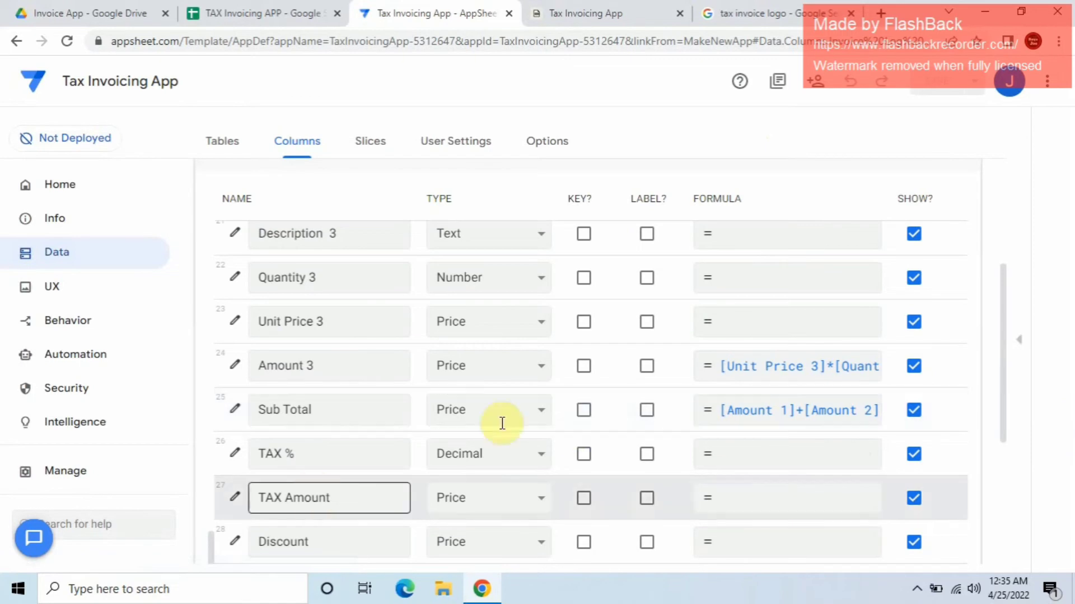
left_click(818, 507)
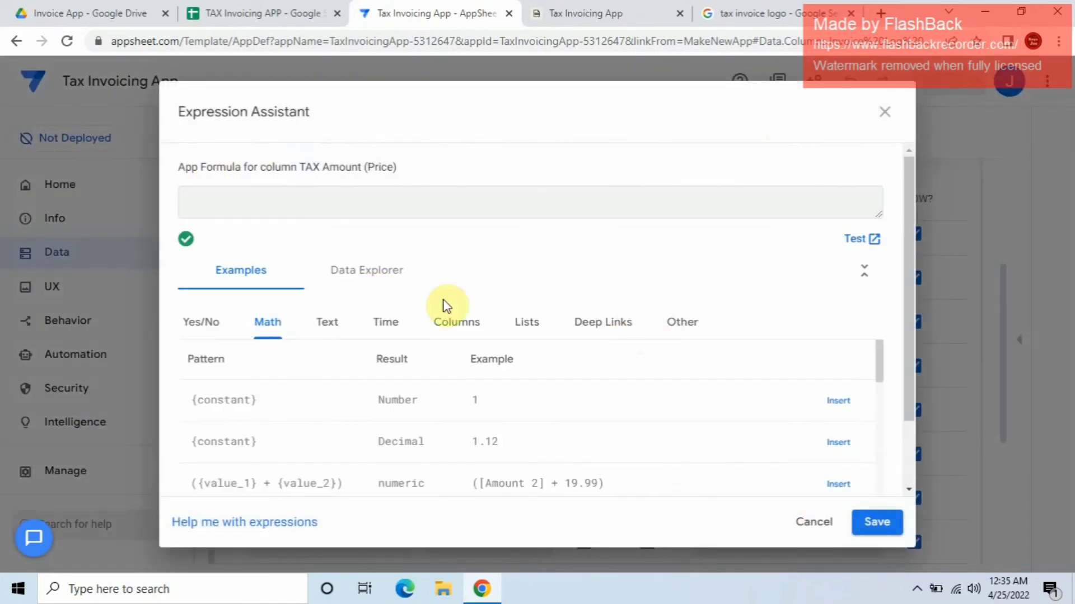
left_click(463, 324)
scroll(616, 438, "down", 1)
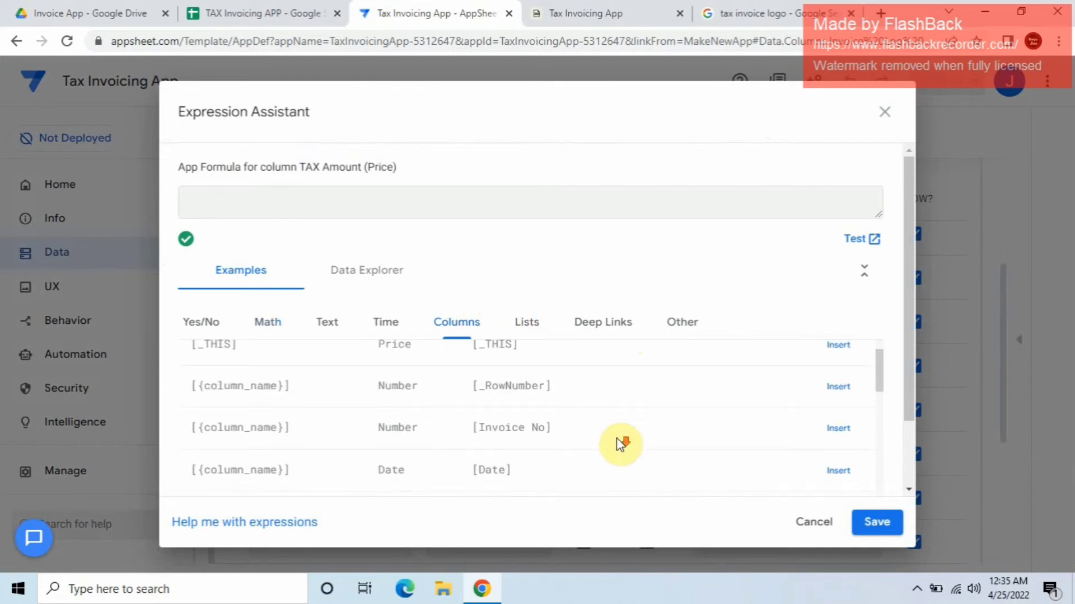
scroll(617, 438, "down", 10)
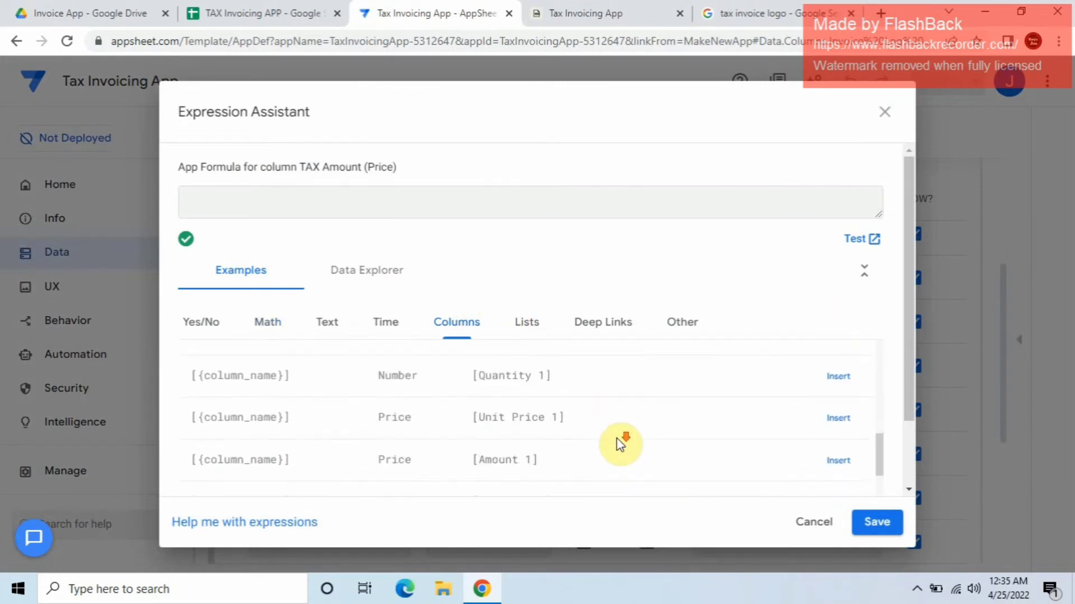
scroll(617, 437, "down", 8)
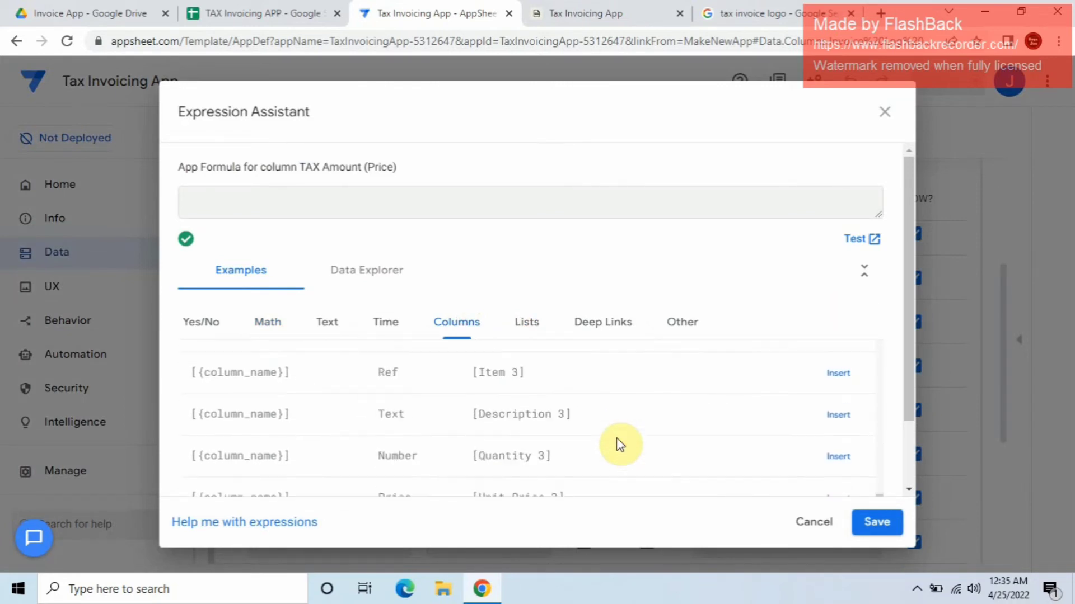
left_click(834, 427)
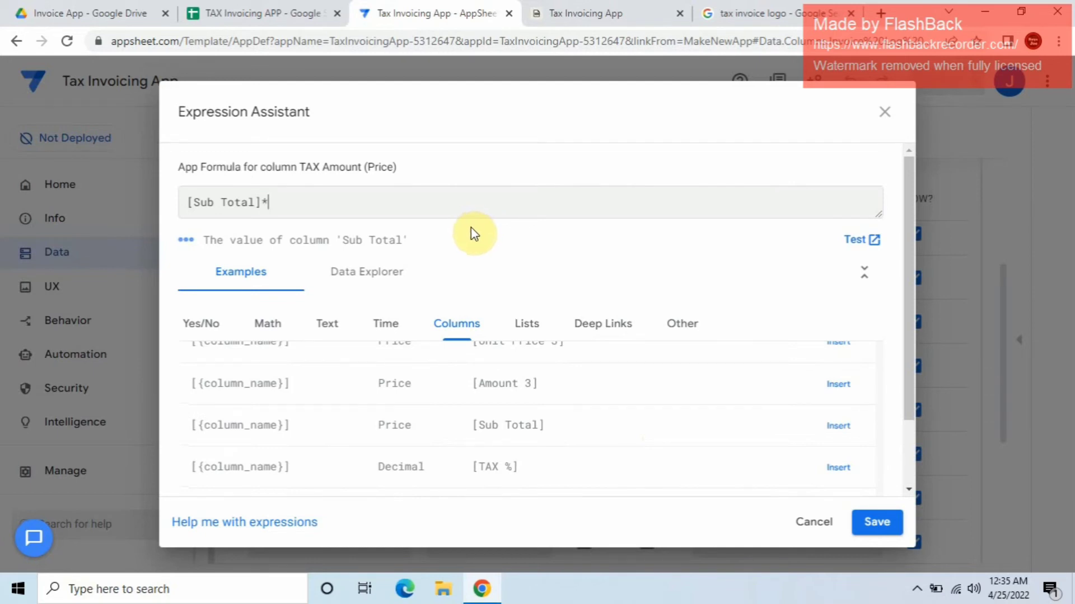
Step: Complete the TAX Amount formula as [Sub Total]*[TAX %]/[TAX Helper] and save the expression and the app
left_click(459, 337)
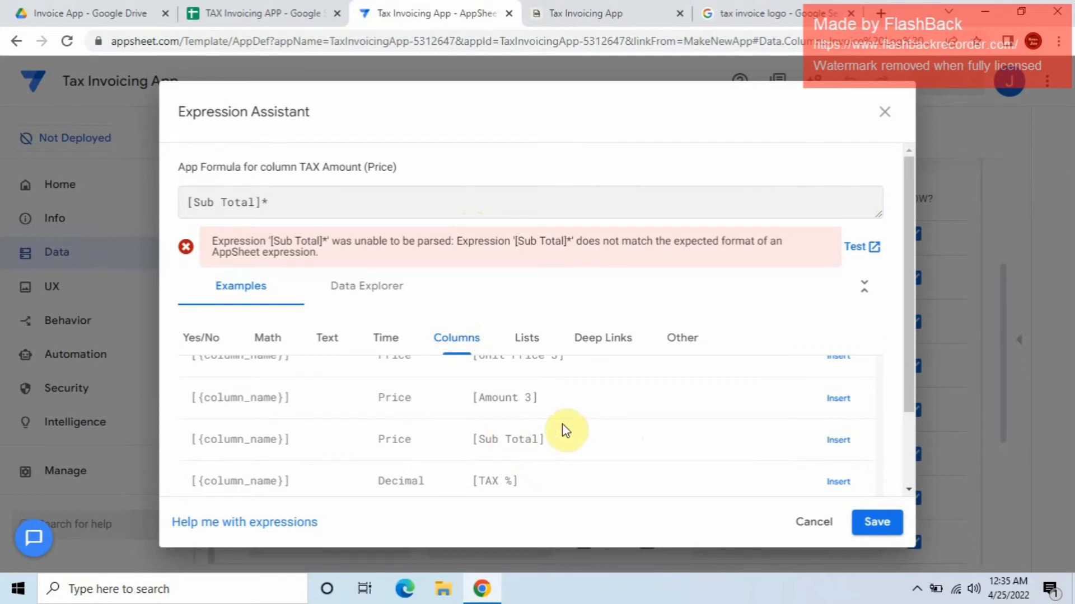
scroll(564, 428, "down", 2)
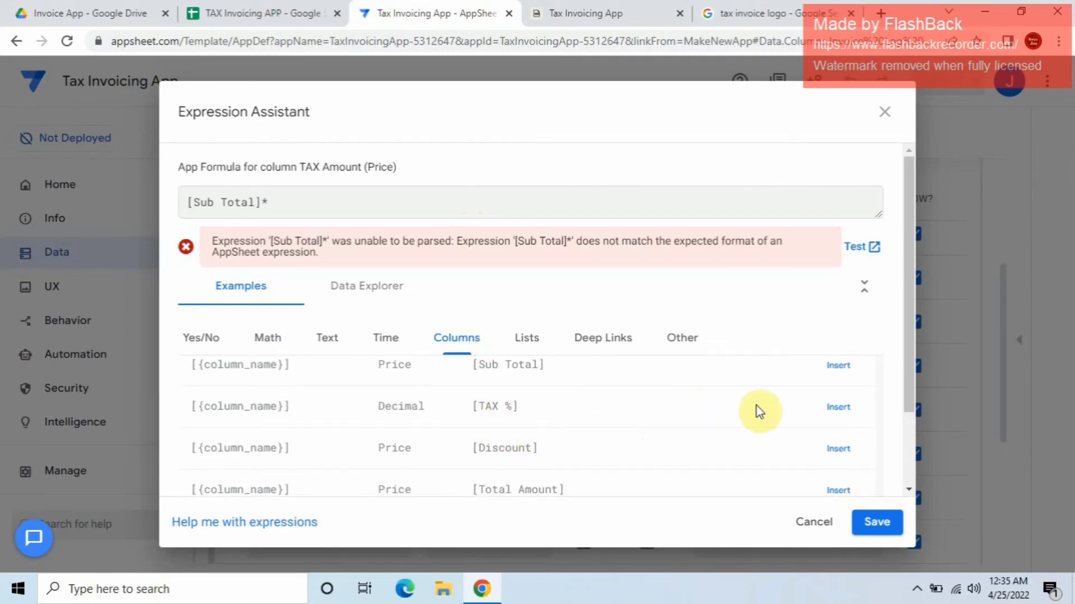
left_click(846, 411)
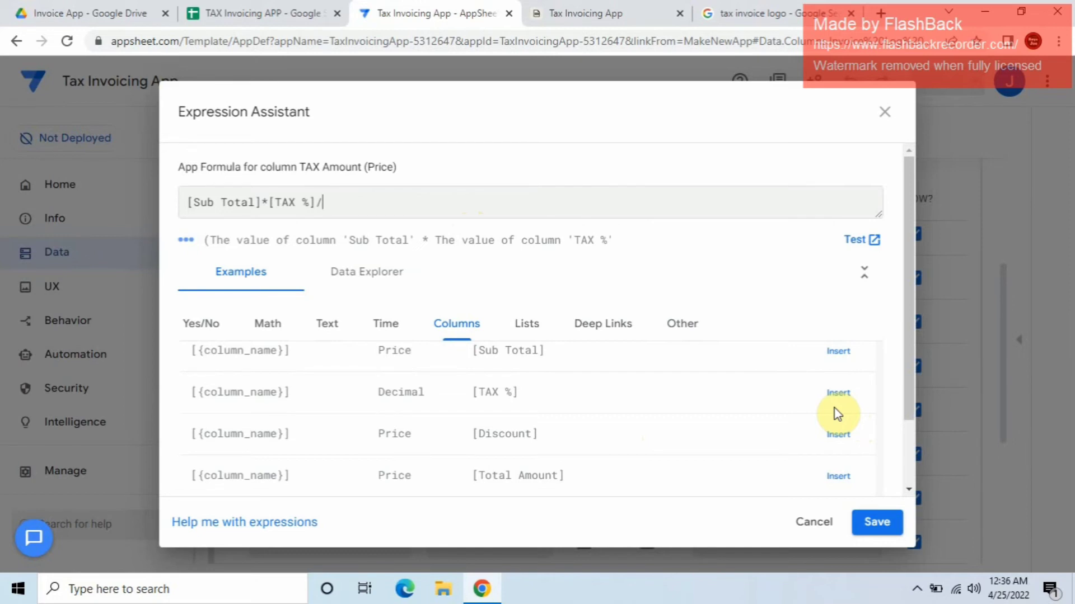
scroll(555, 476, "down", 2)
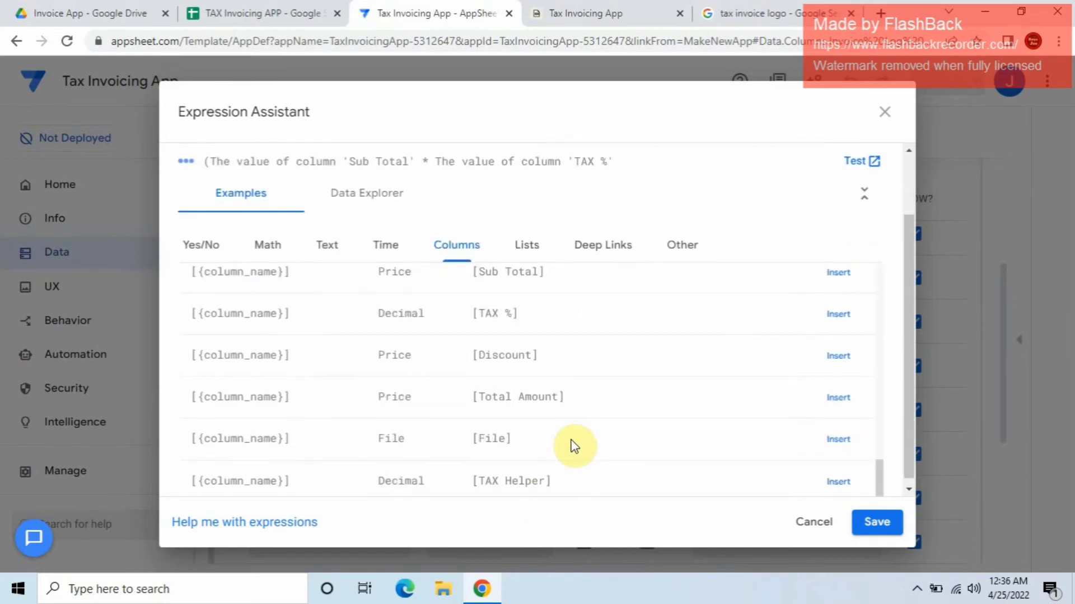
left_click(840, 476)
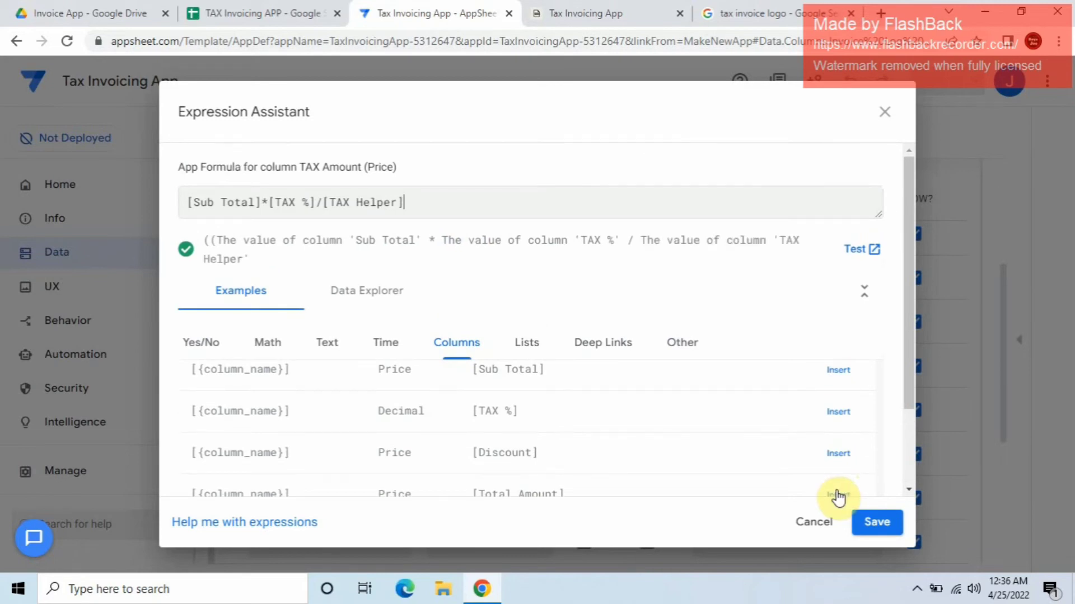
left_click(876, 523)
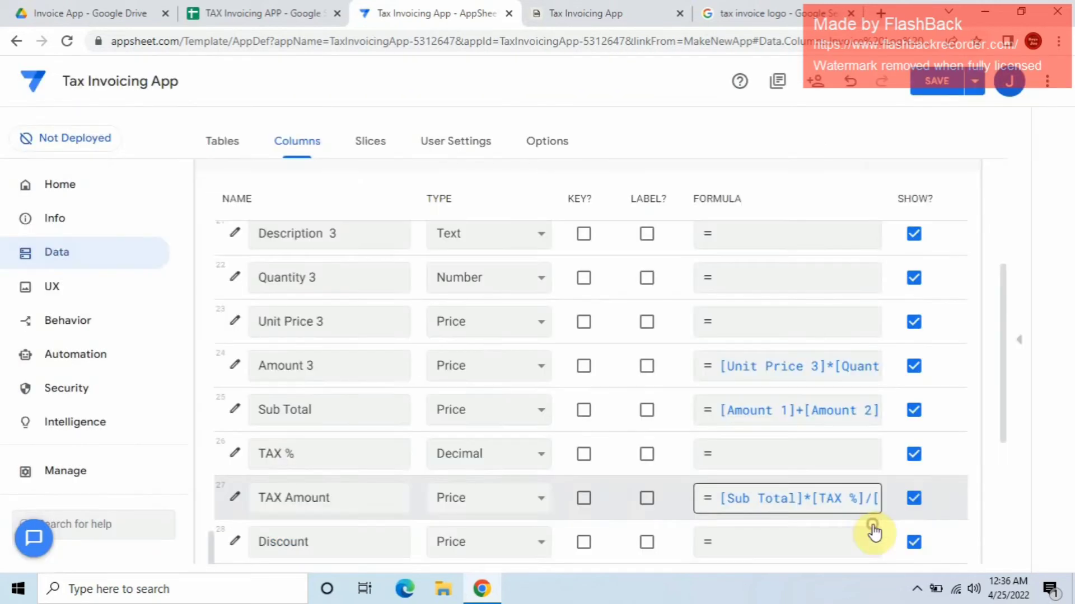
left_click(930, 84)
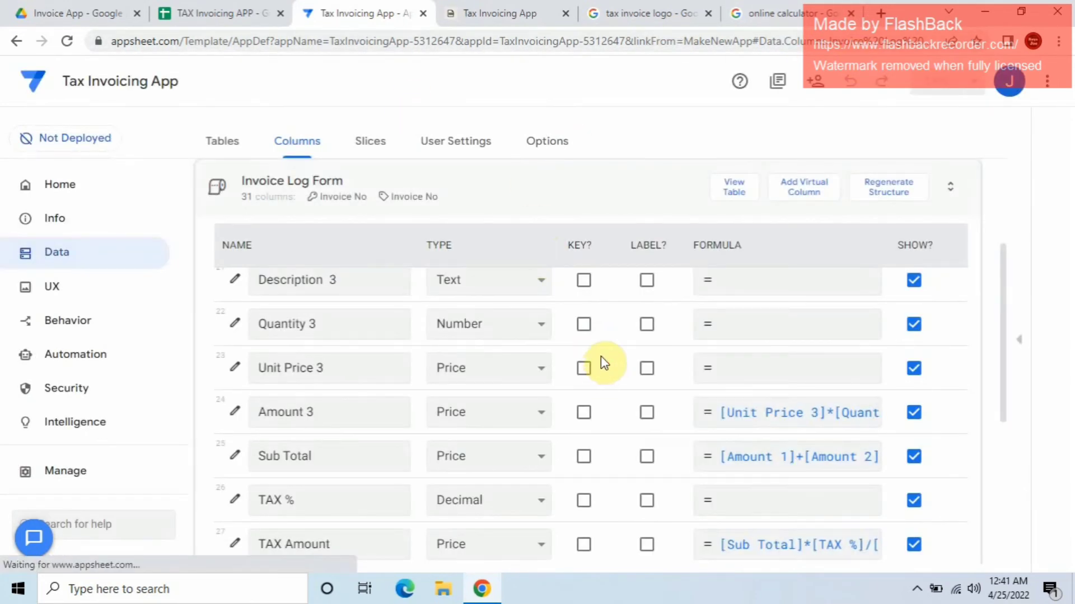
Step: Return to the running Tax Invoicing App, discard the open invoice form's edits and sync the app
scroll(653, 380, "down", 5)
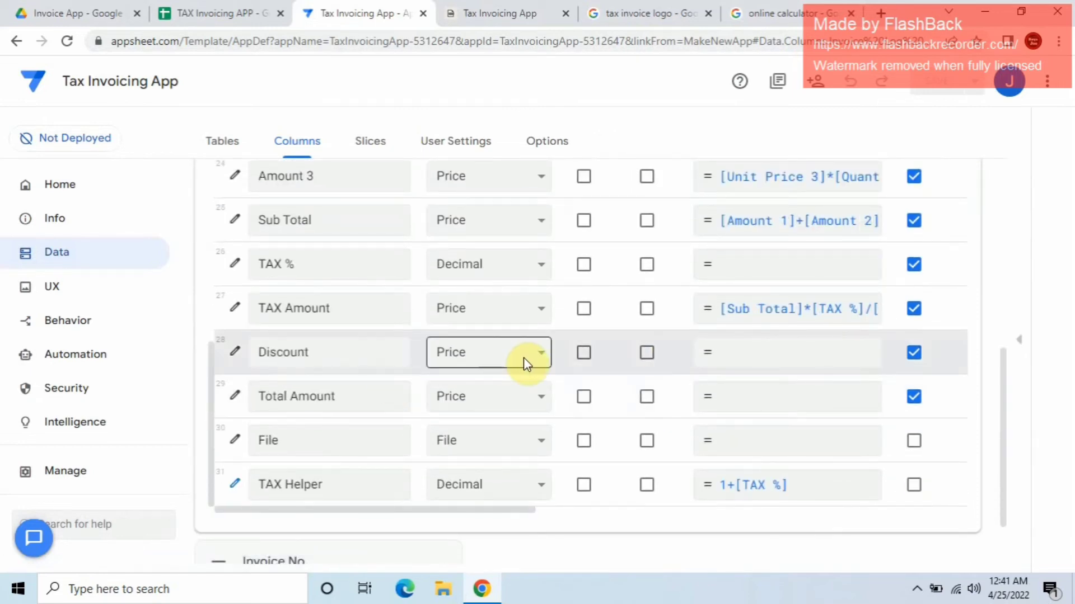
left_click(554, 10)
left_click(17, 77)
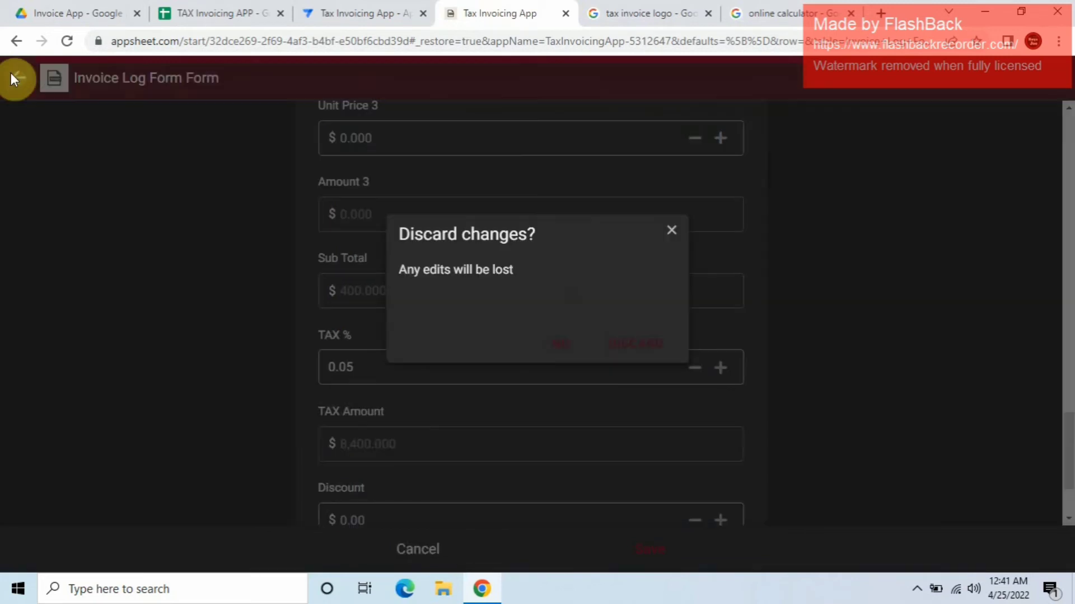
left_click(638, 336)
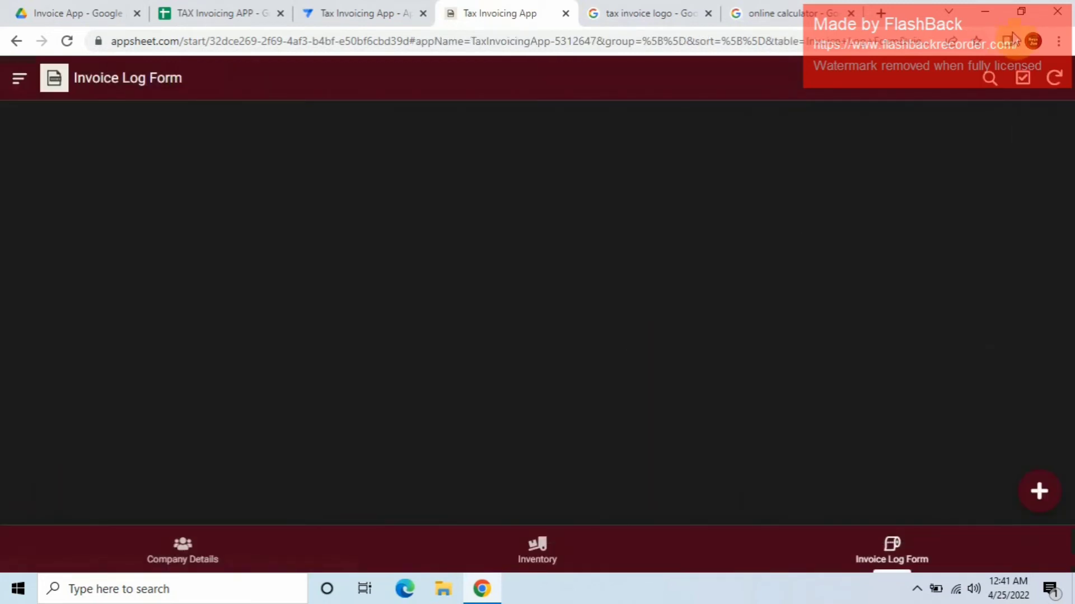
left_click(1055, 81)
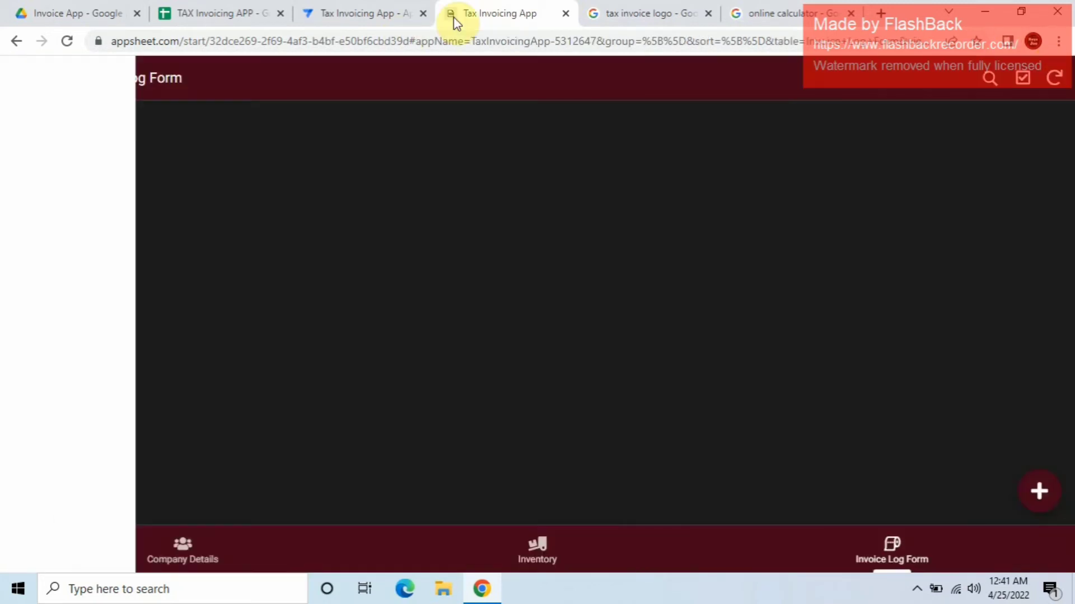
Step: Start a new Invoice Log Form entry and choose the second listed customer as Name
left_click(1039, 491)
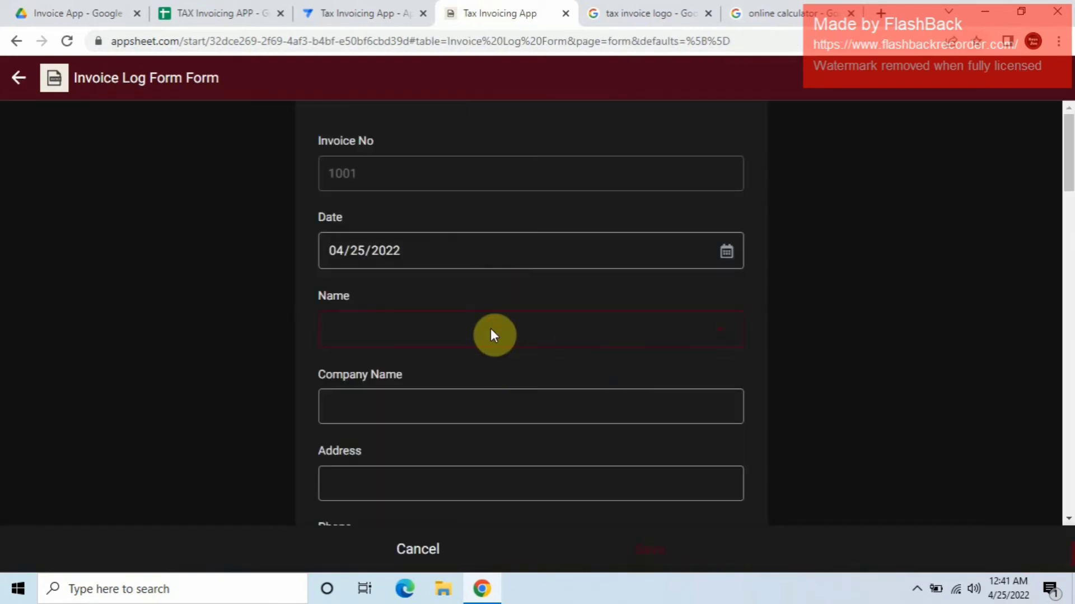
left_click(492, 335)
left_click(386, 206)
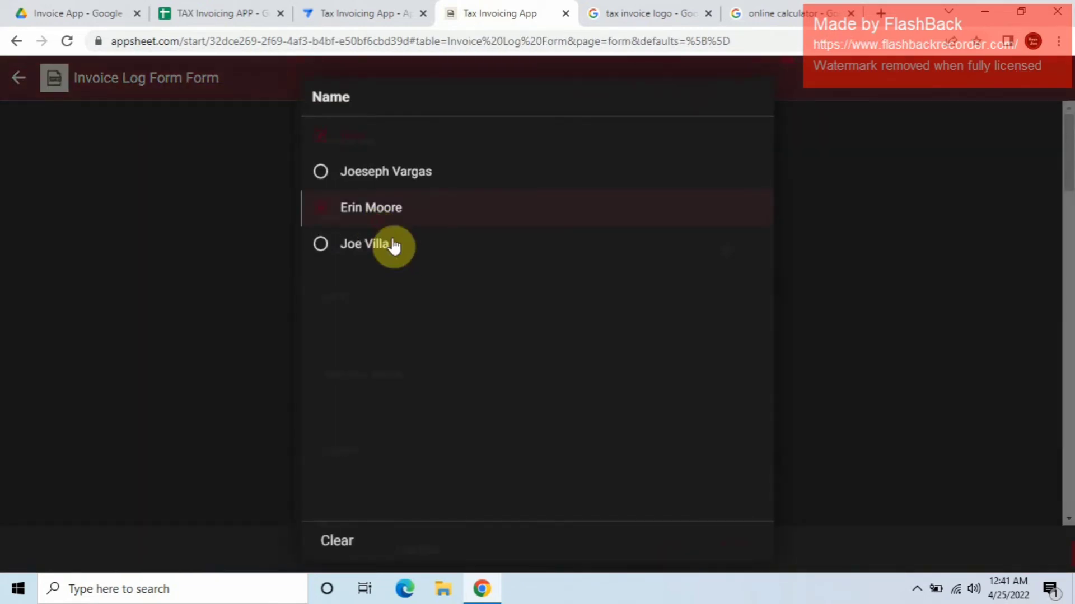
Step: Select the Samsung Galaxy product as Item 1 and set Quantity 1 to 2
scroll(445, 320, "down", 4)
scroll(446, 322, "down", 5)
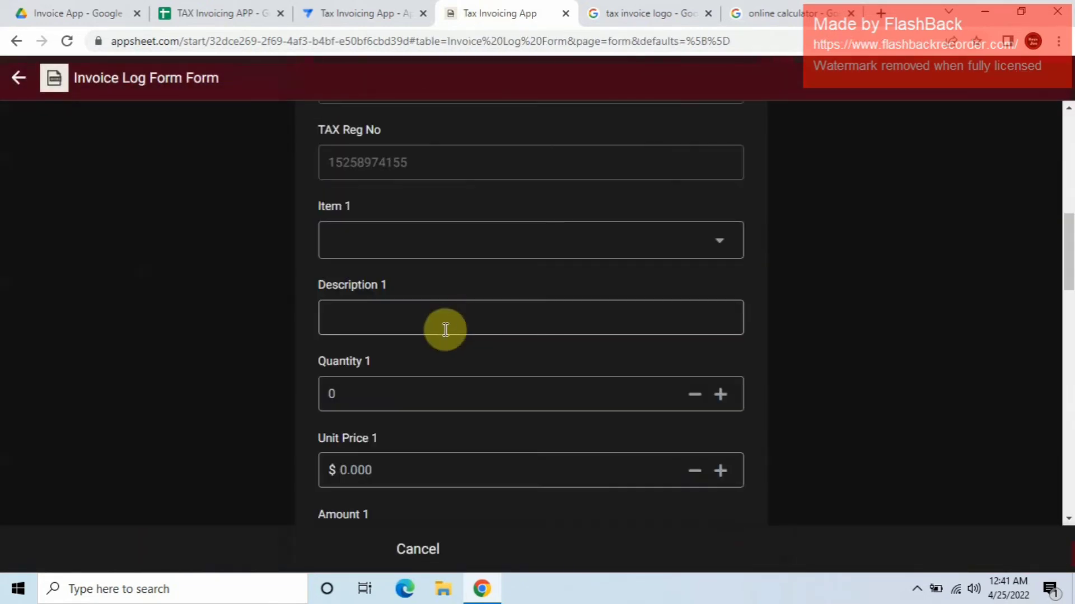
left_click(438, 241)
left_click(348, 215)
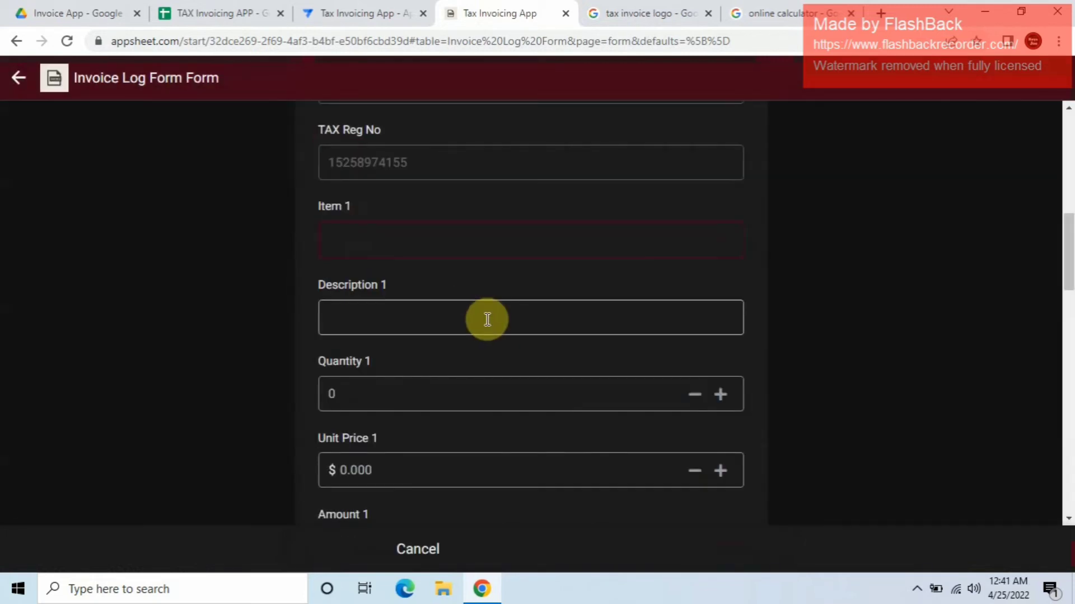
scroll(487, 320, "down", 3)
left_click(506, 242)
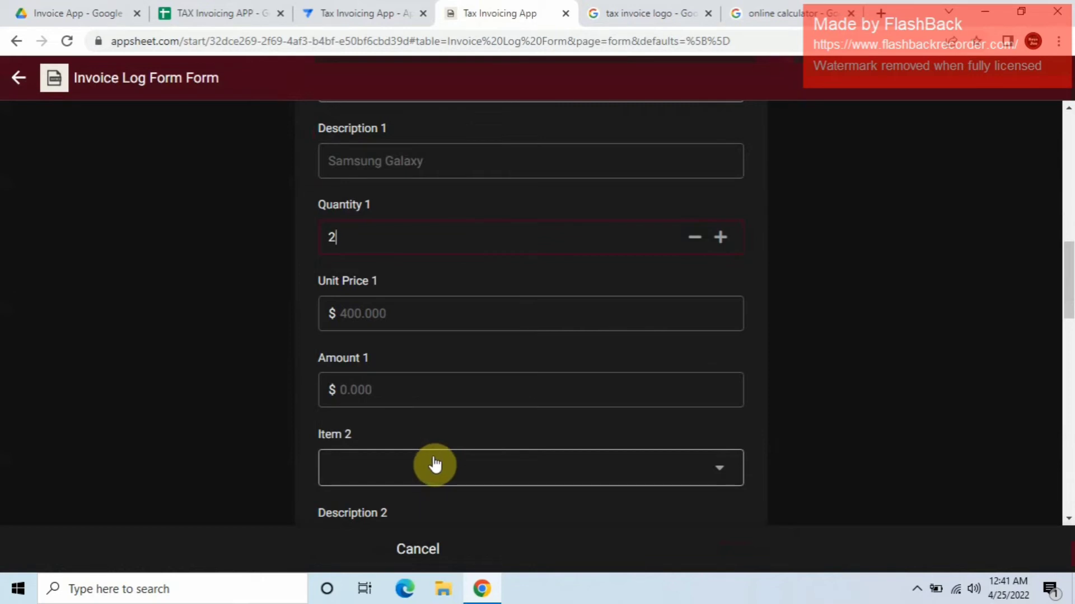
Step: Select product 1000 (Iphone 13) as Item 2 and set Quantity 2 to 1
left_click(415, 458)
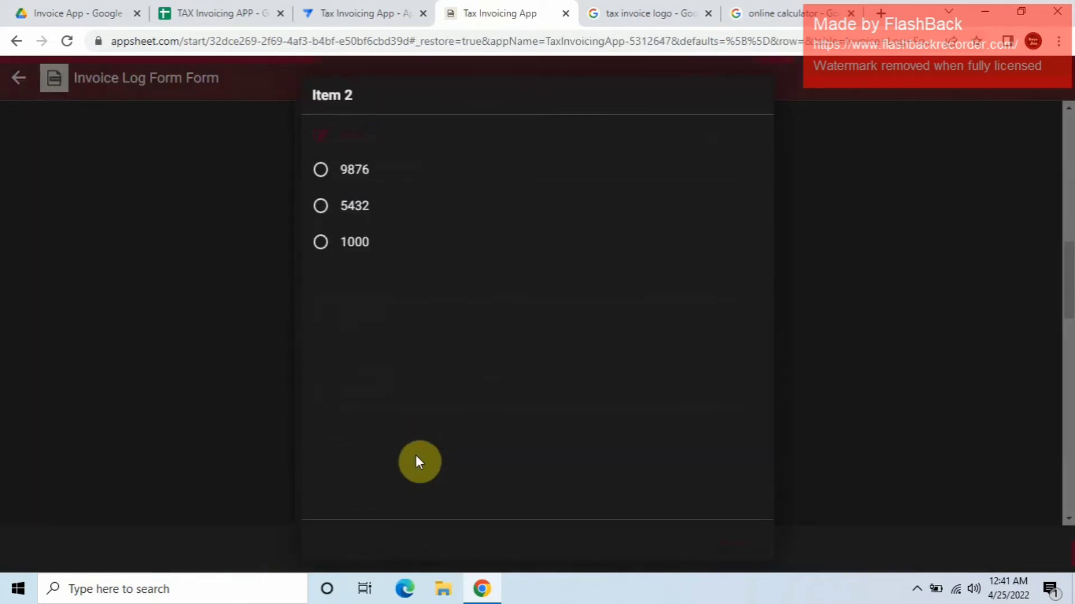
left_click(339, 251)
scroll(493, 401, "down", 3)
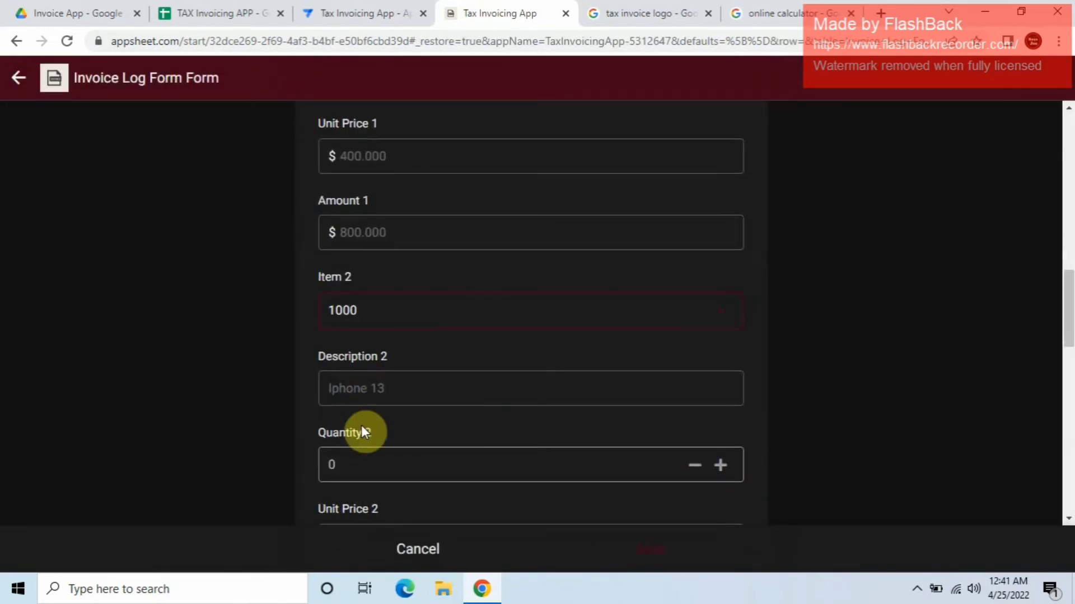
left_click(361, 463)
type("1")
Step: Select product 1000 (Iphone 13) as Item 3 and set Quantity 3 to 3
scroll(408, 448, "down", 4)
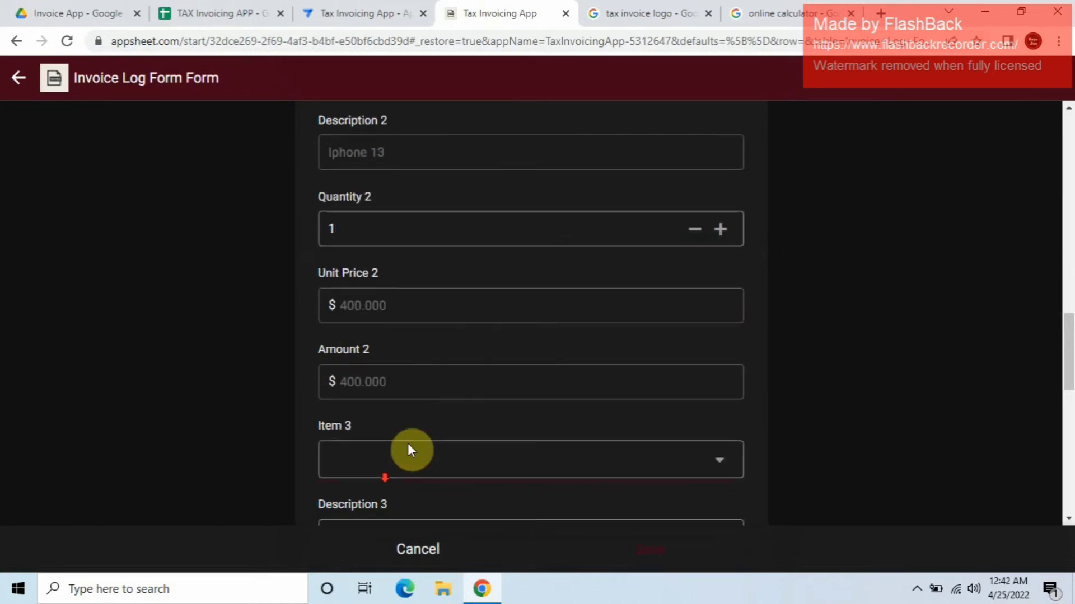
left_click(438, 458)
left_click(358, 243)
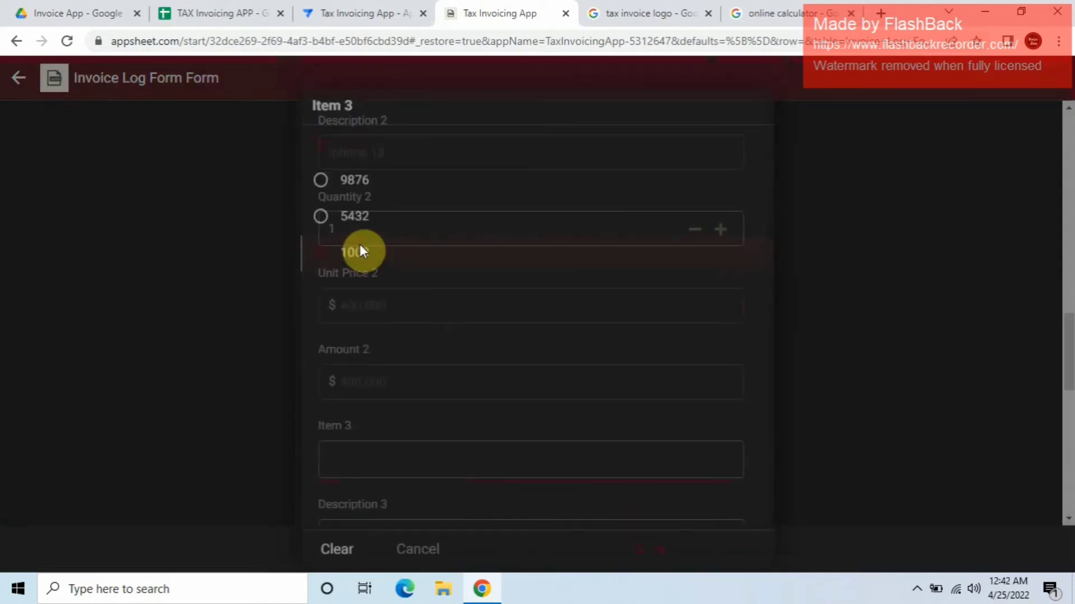
scroll(472, 350, "down", 3)
left_click(393, 446)
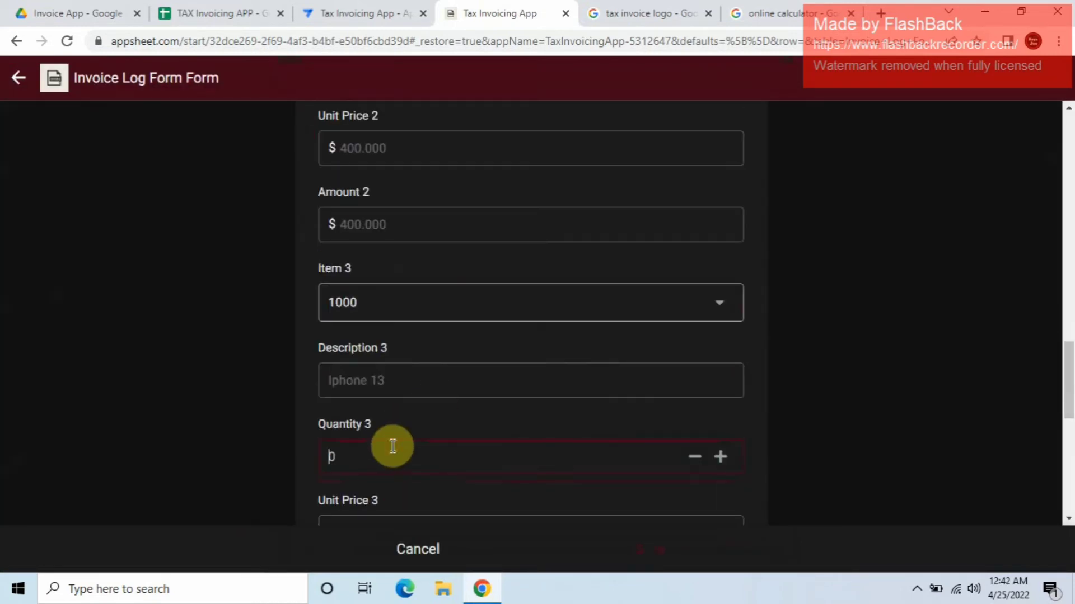
scroll(418, 423, "down", 3)
left_click(446, 374)
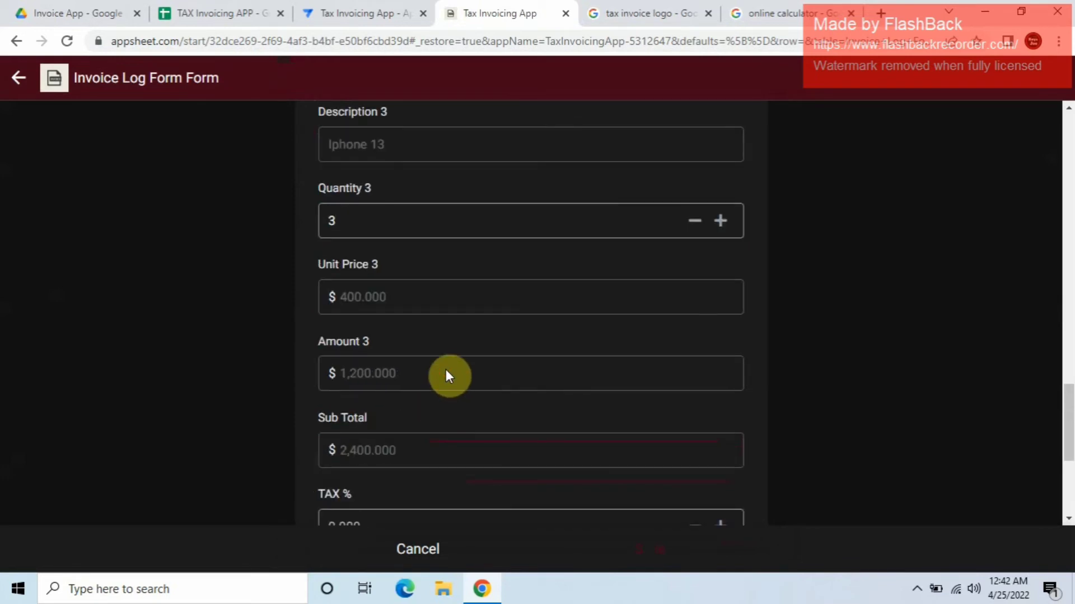
Step: Set TAX % to 0.10 in the invoice form and check the calculated TAX Amount
scroll(449, 374, "down", 1)
scroll(448, 368, "down", 1)
left_click(392, 368)
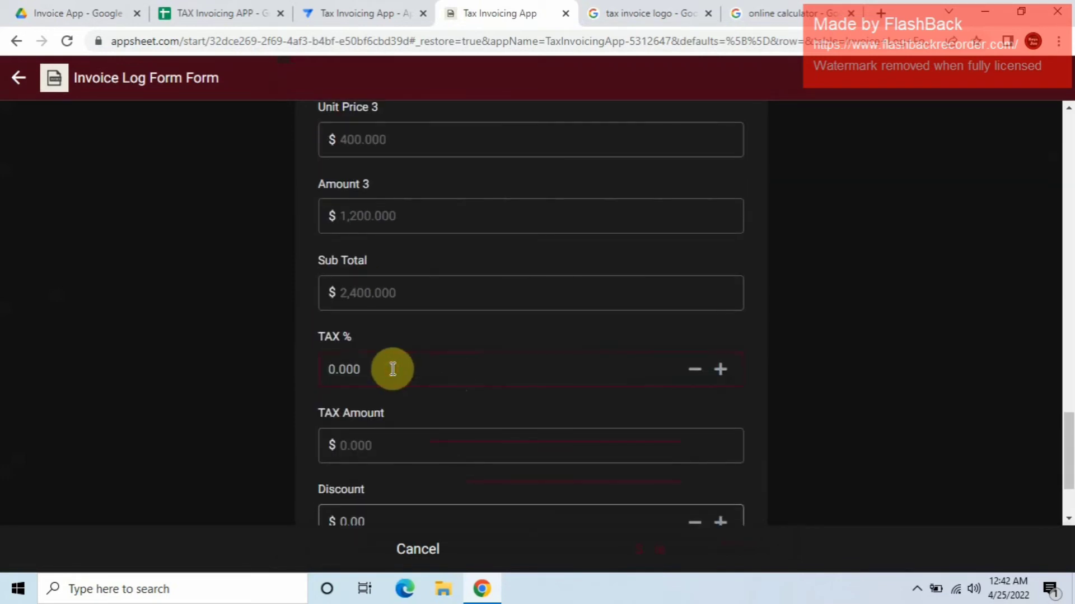
left_click(370, 13)
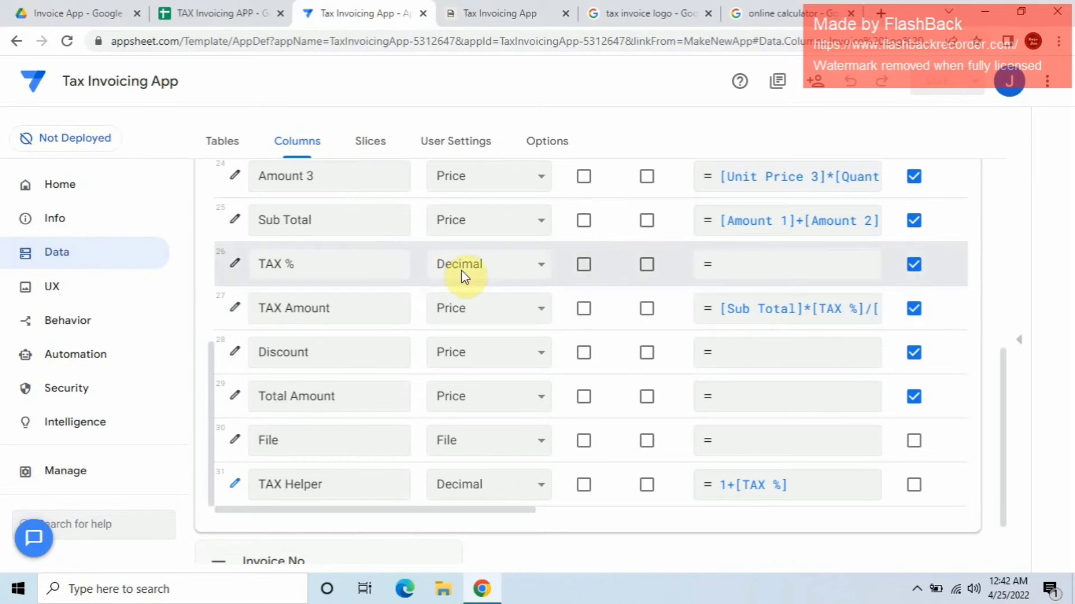
left_click(526, 12)
left_click(382, 365)
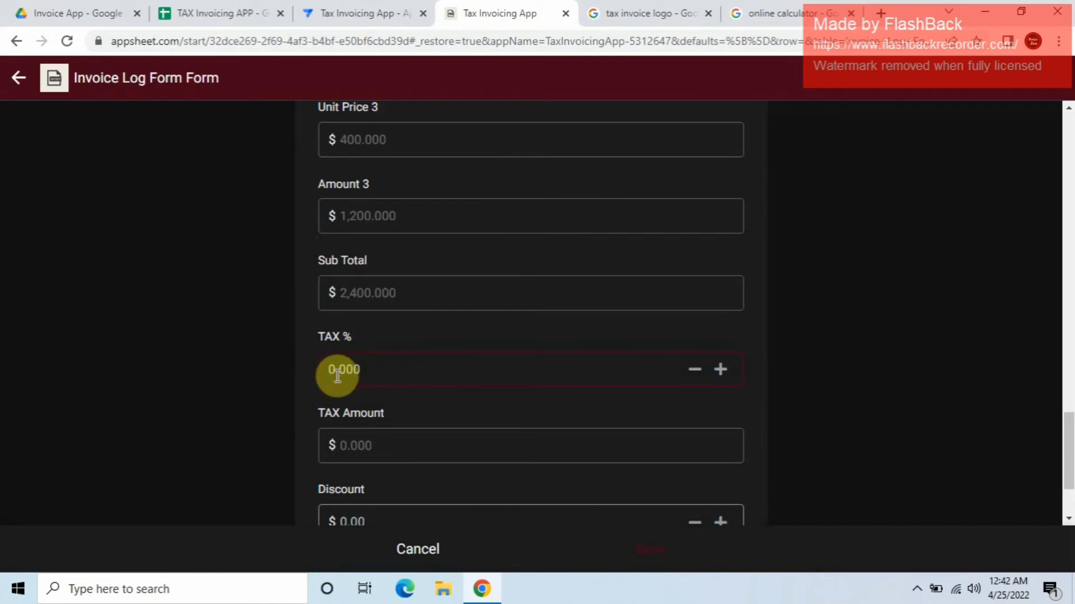
scroll(442, 392, "down", 1)
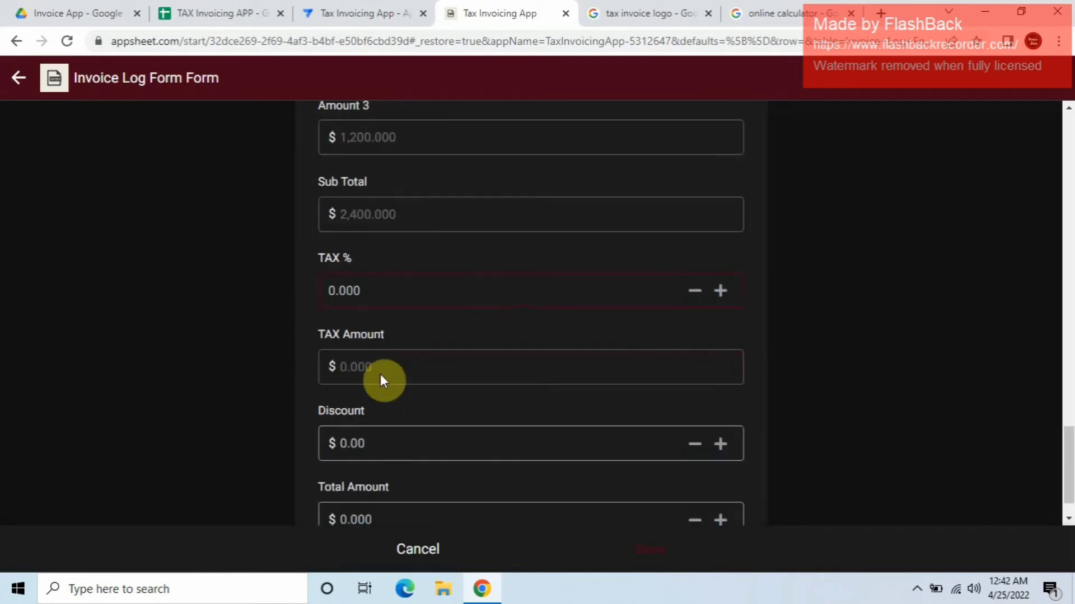
type("0.")
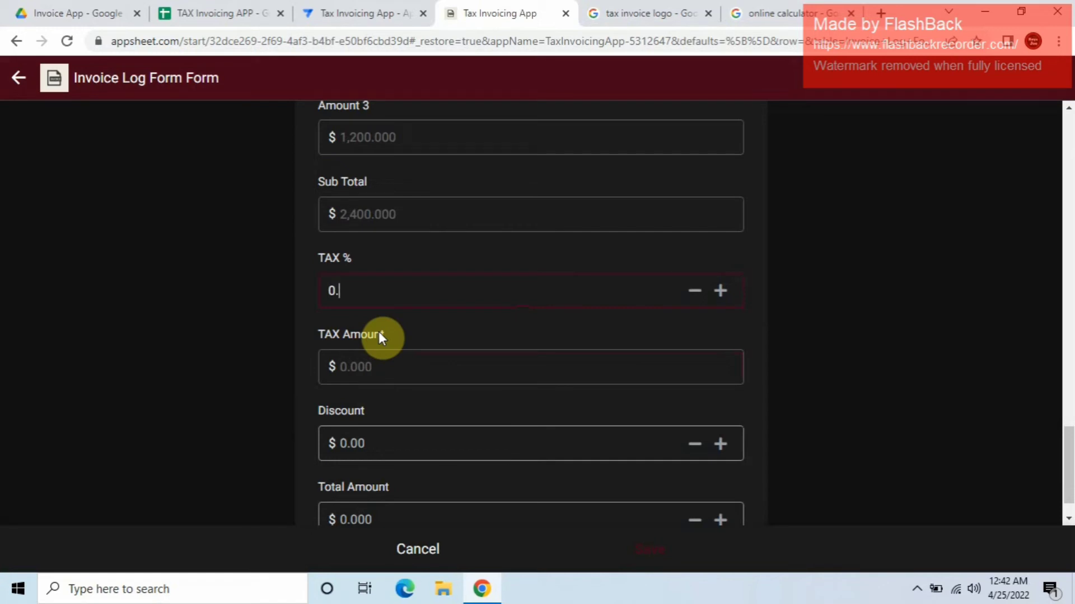
type("10")
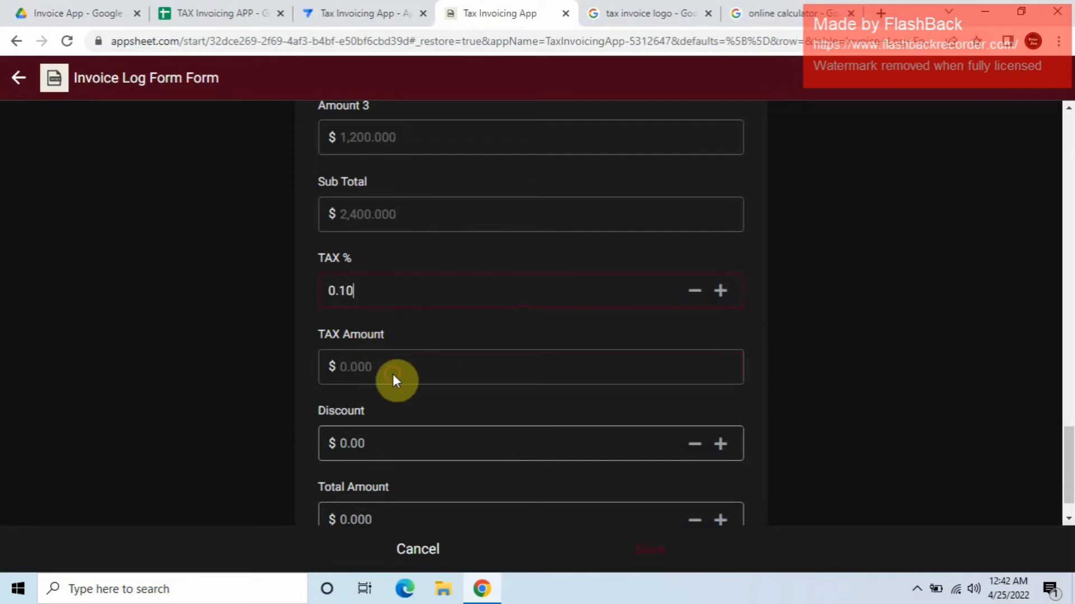
left_click(403, 387)
scroll(414, 384, "down", 1)
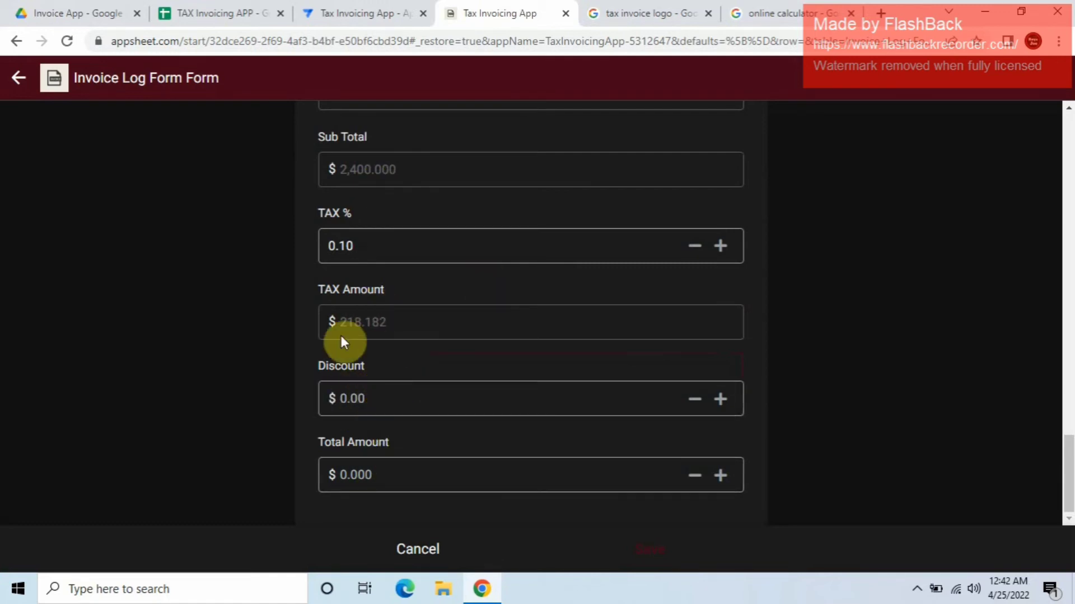
Step: Return to the AppSheet editor and start the Total Amount column's app formula with [Sub Total]
left_click(357, 12)
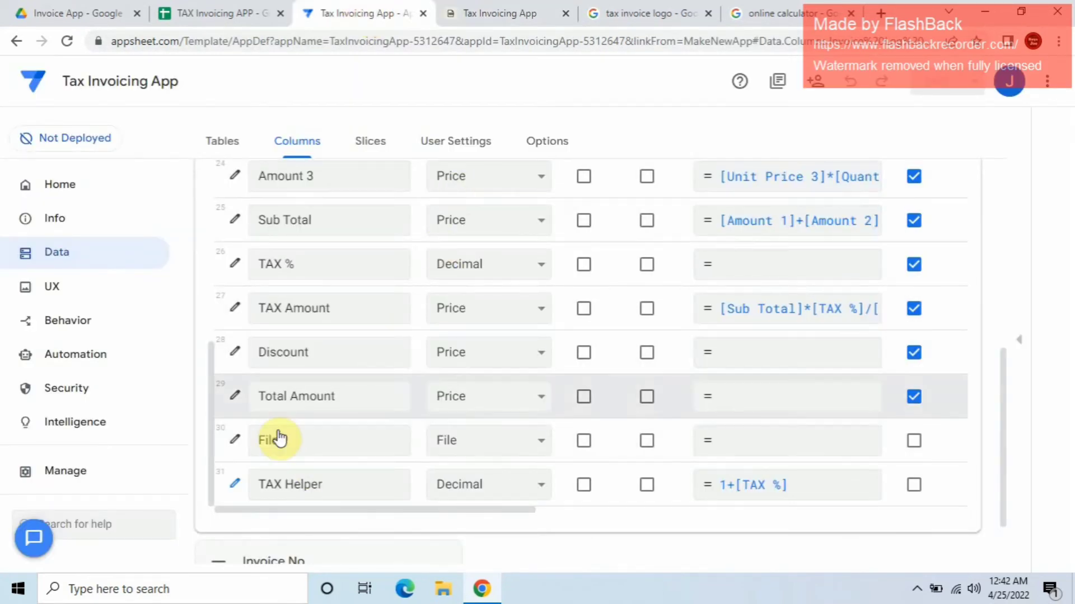
scroll(293, 376, "down", 2)
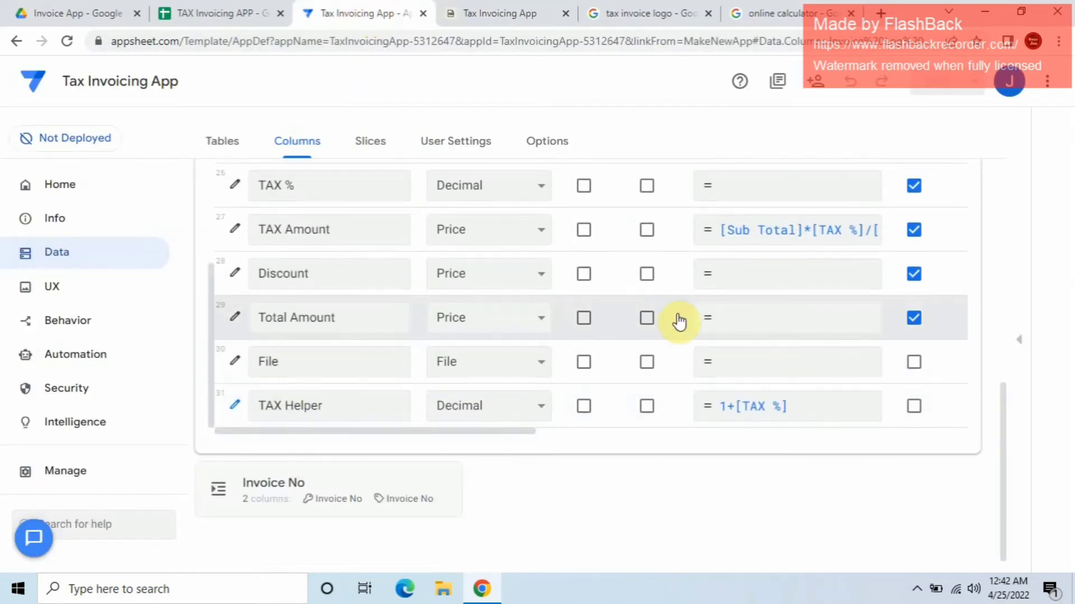
left_click(727, 320)
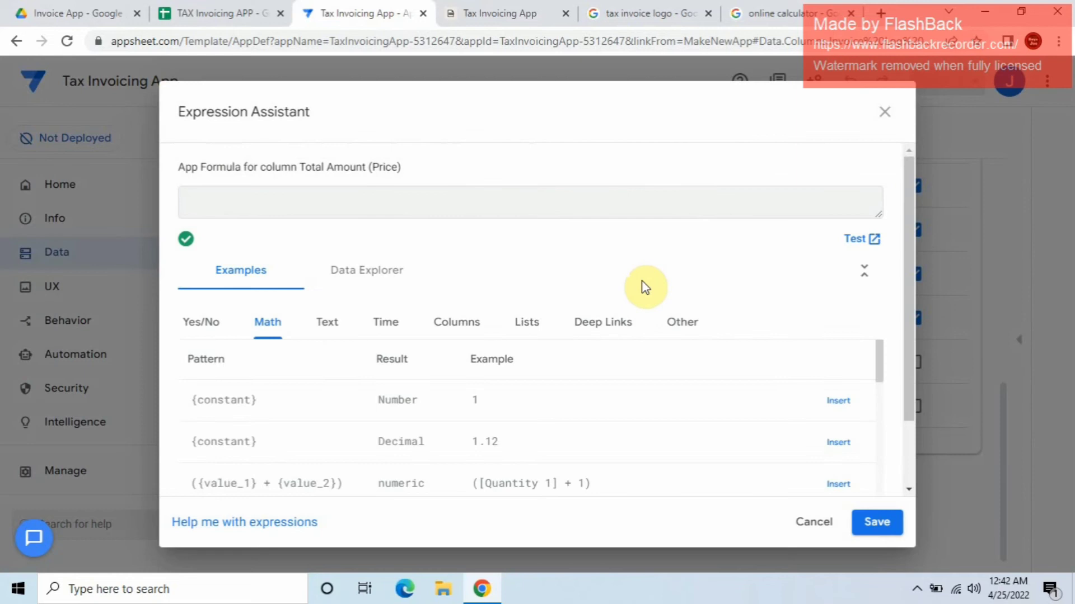
left_click(459, 322)
scroll(633, 431, "down", 3)
scroll(633, 437, "down", 10)
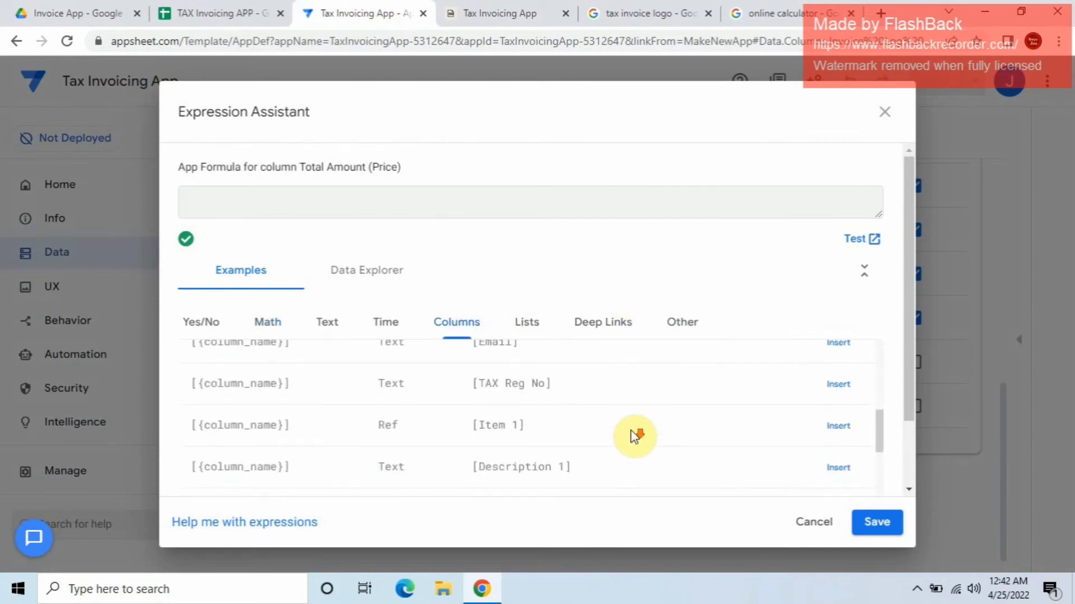
scroll(633, 437, "down", 6)
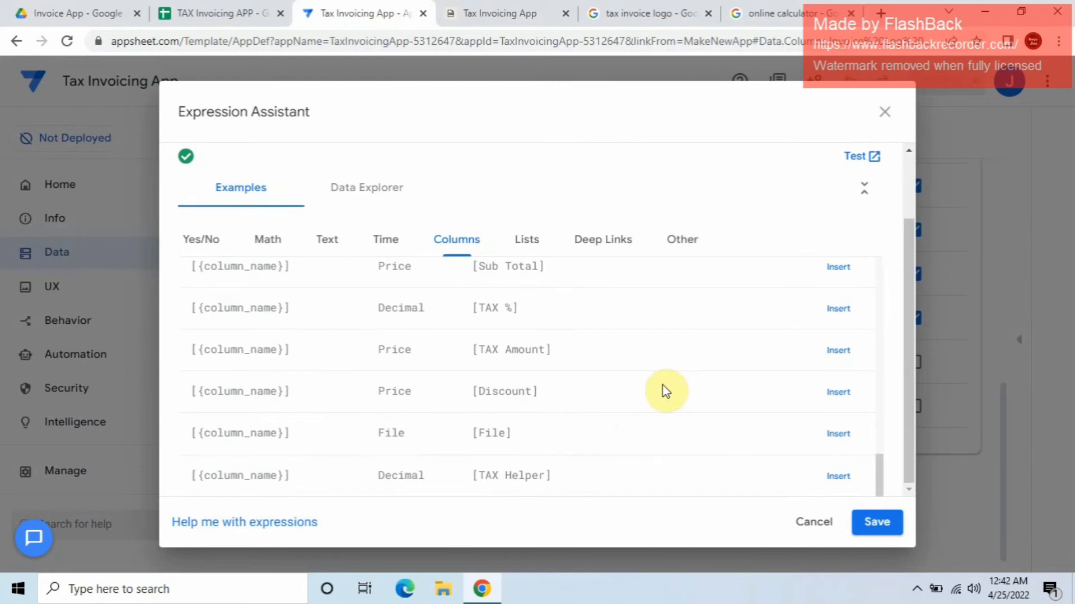
scroll(694, 404, "up", 2)
left_click(839, 350)
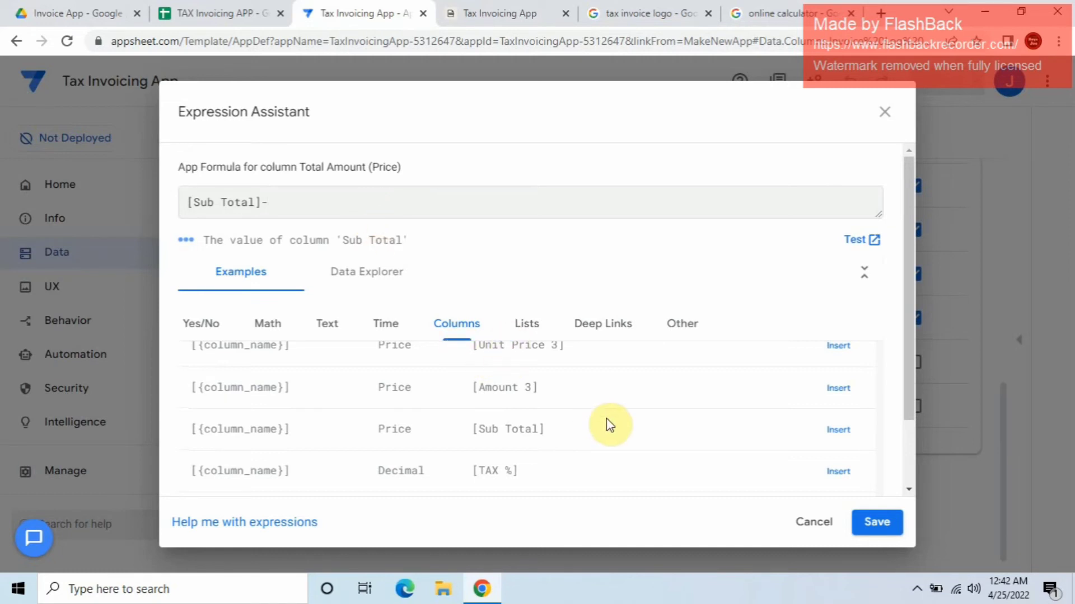
Step: Complete the Total Amount formula as [Sub Total]+[TAX Amount]-[Discount] and save the expression and the app
scroll(644, 436, "up", 1)
scroll(654, 435, "down", 1)
scroll(654, 435, "down", 2)
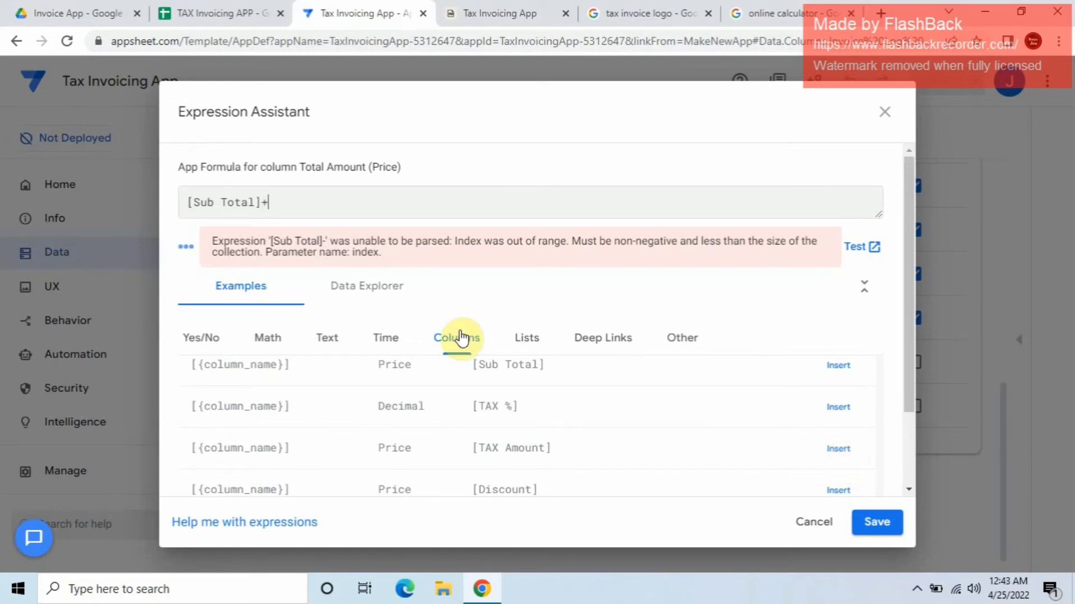
left_click(837, 409)
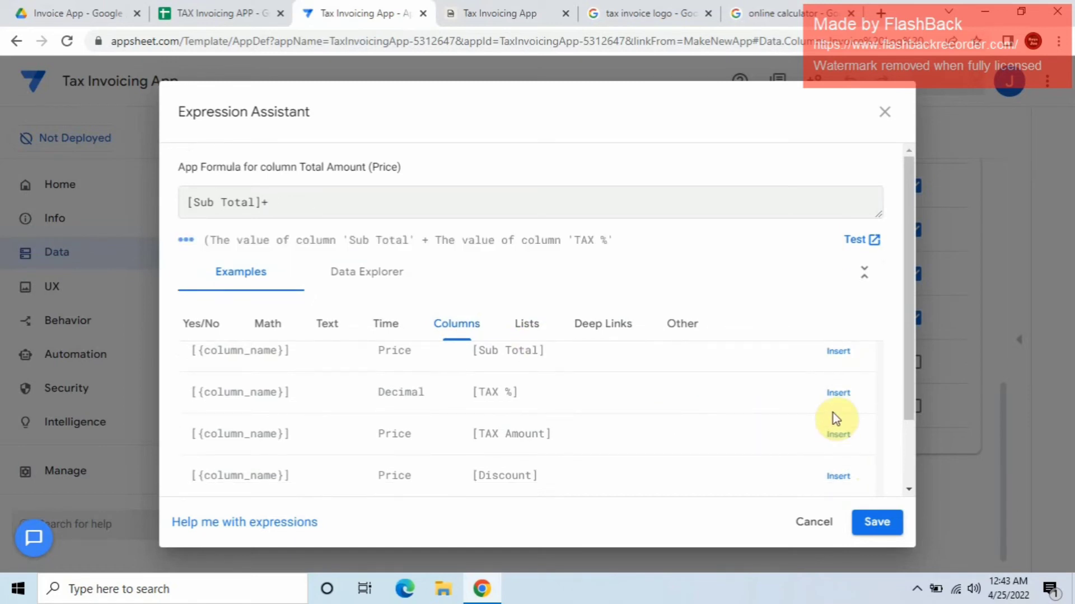
left_click(842, 438)
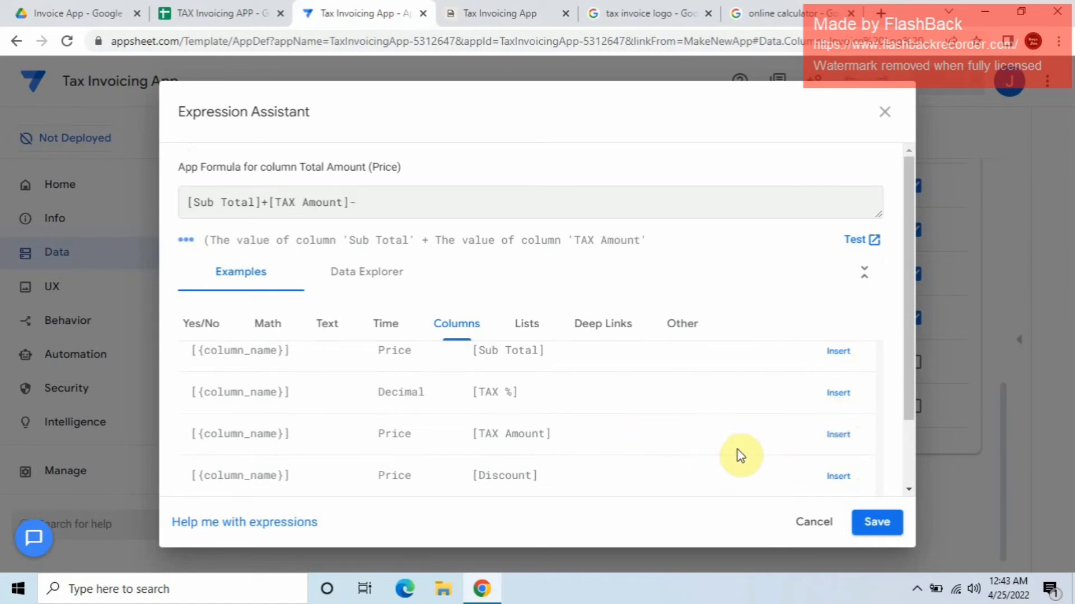
left_click(841, 479)
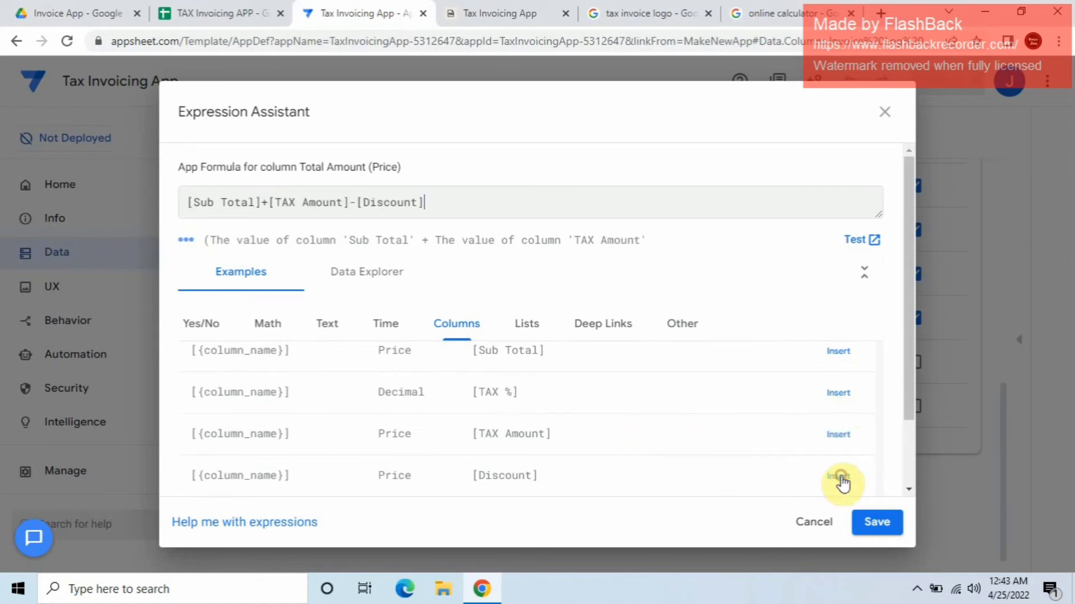
left_click(890, 532)
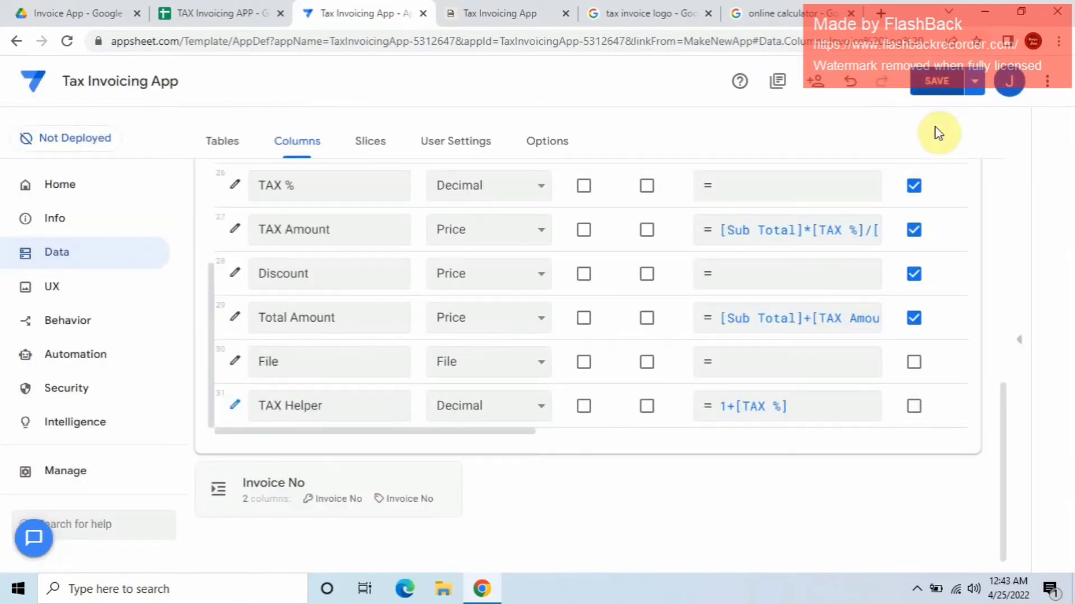
left_click(918, 83)
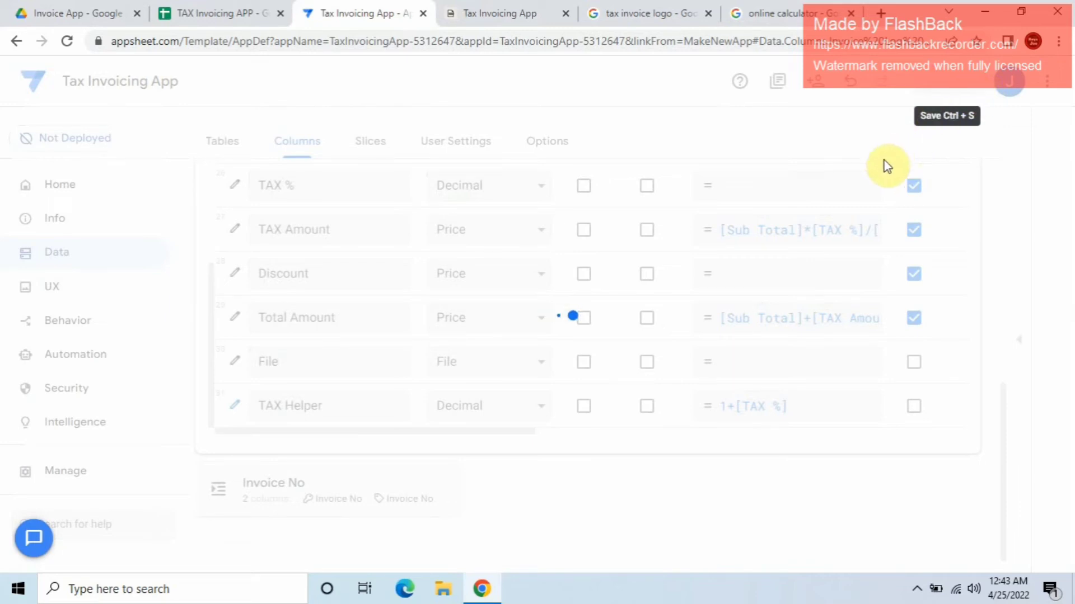
Step: Switch to the running Tax Invoicing App, discard the partly filled invoice and sync to load the updated formula
left_click(501, 14)
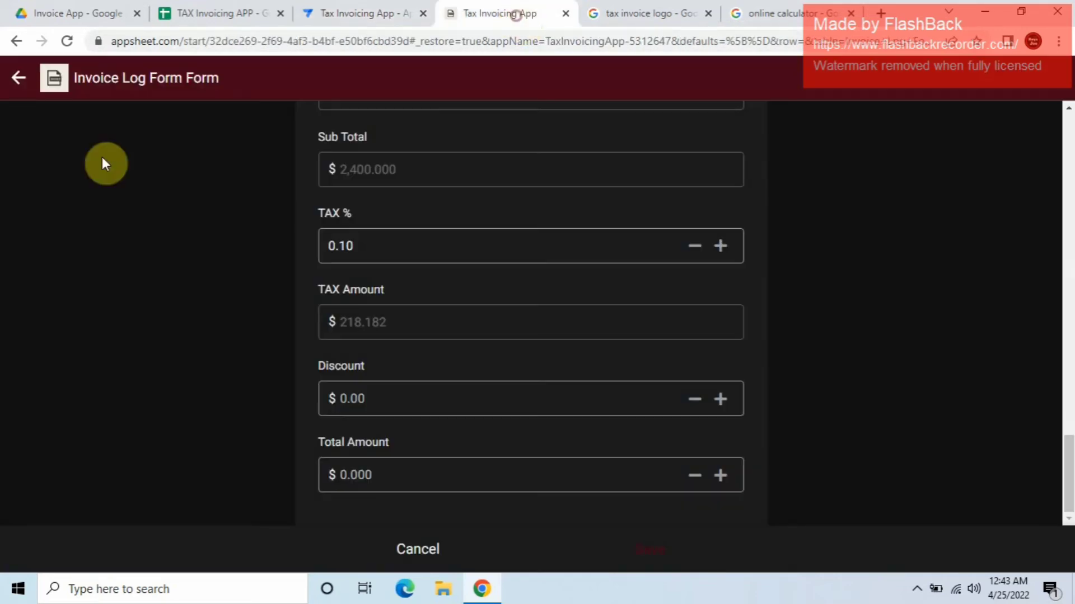
left_click(22, 77)
left_click(649, 336)
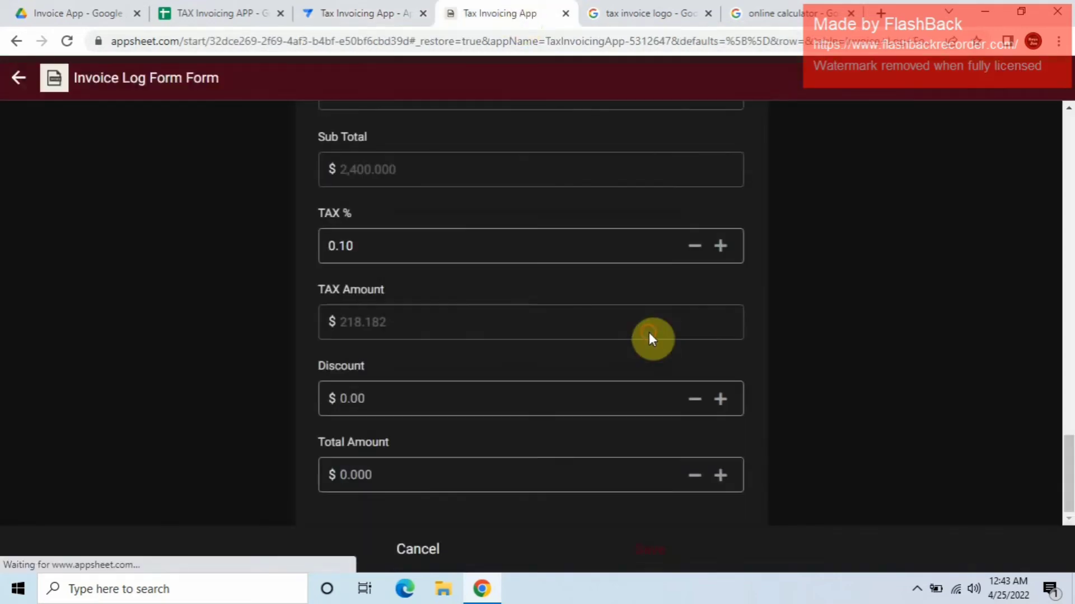
left_click(1061, 87)
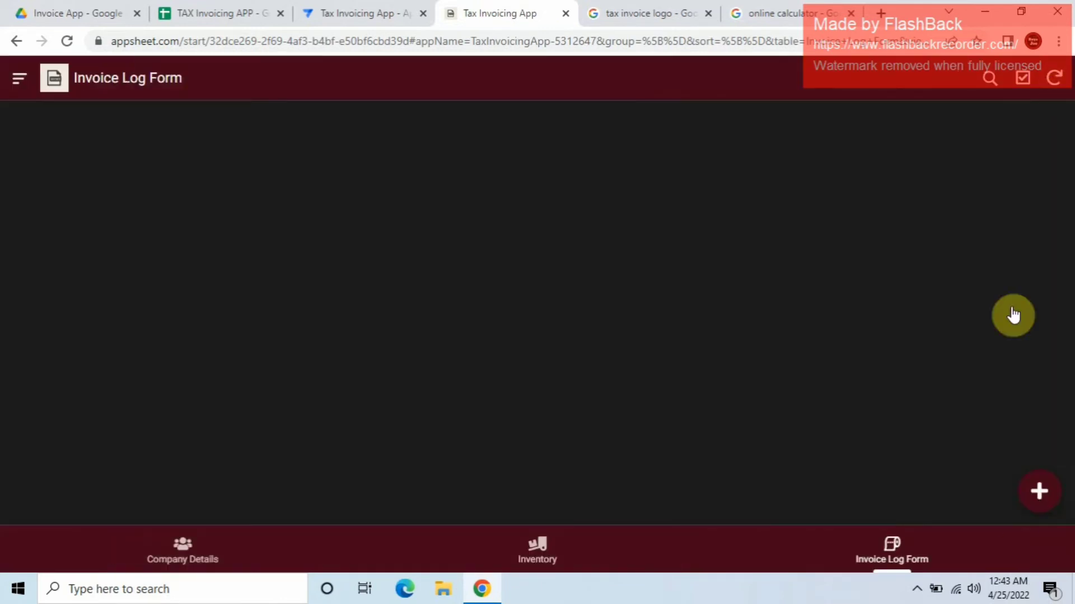
Step: Start a new Invoice Log Form entry and choose the ABC Corporation customer as Name
left_click(1040, 497)
left_click(511, 335)
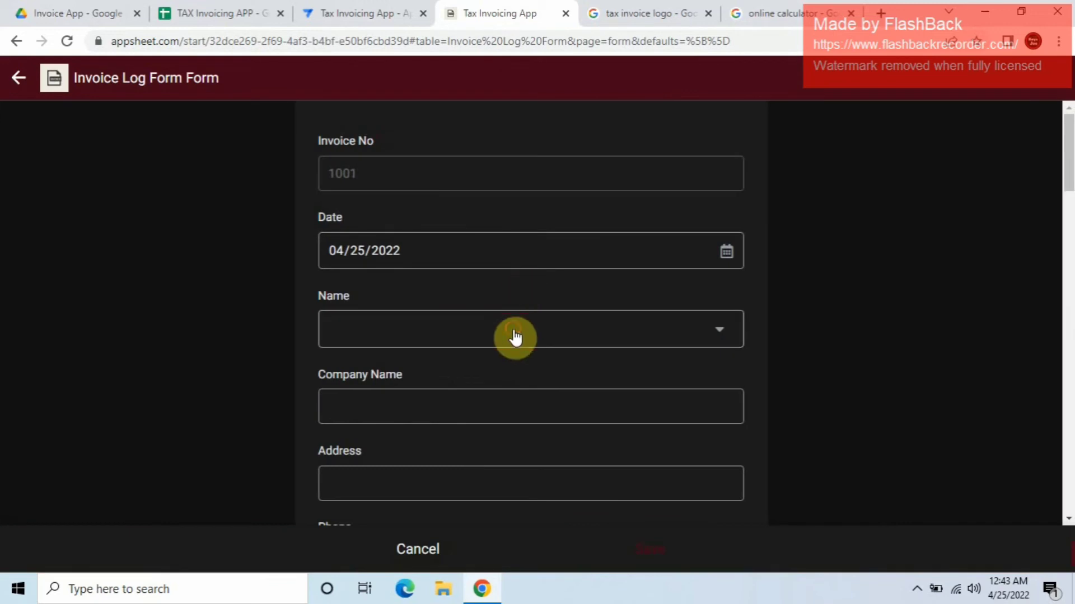
left_click(434, 171)
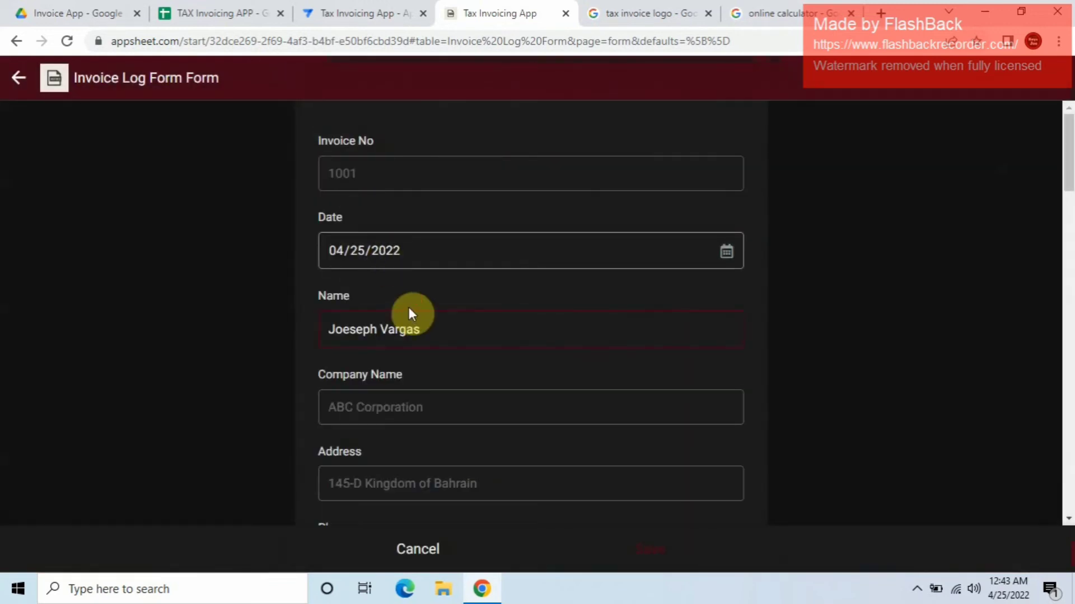
Step: Select product 1000 (Iphone 13) as Item 1 and set Quantity 1 to 2
scroll(408, 308, "down", 6)
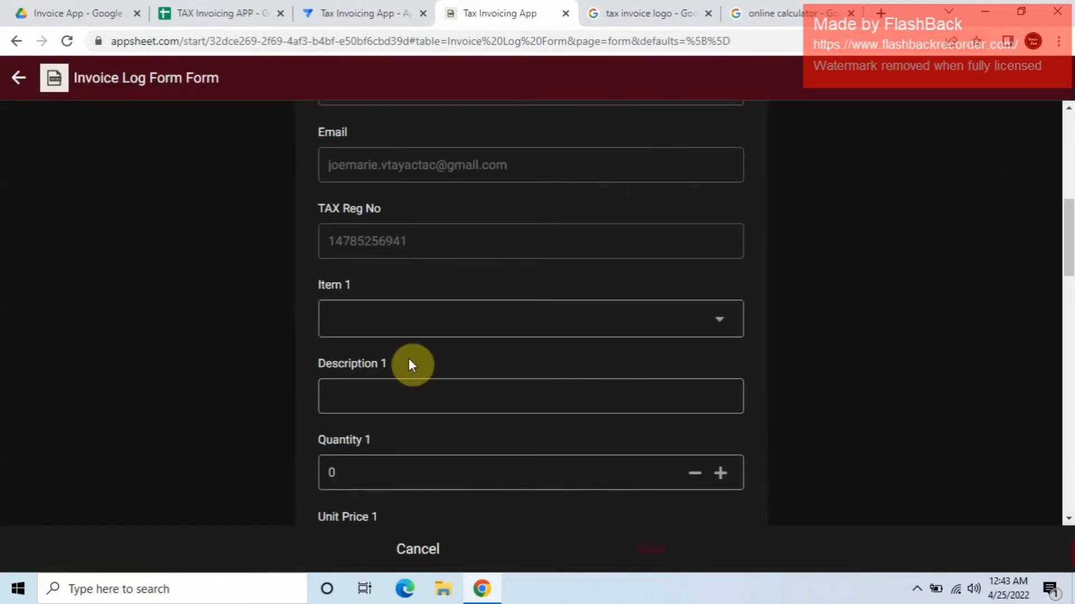
left_click(406, 326)
left_click(333, 240)
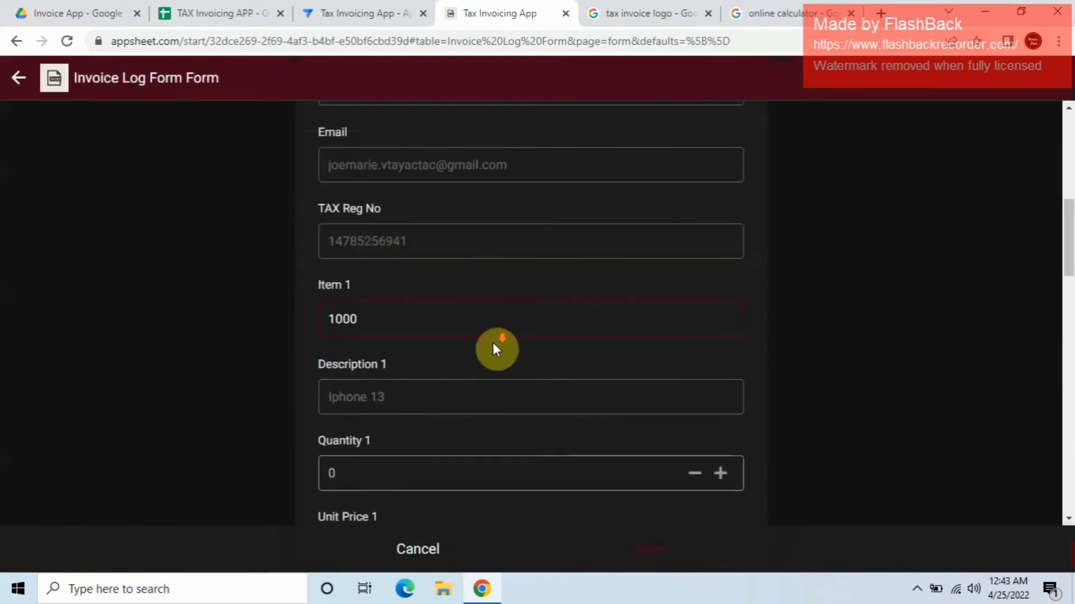
scroll(490, 344, "down", 1)
left_click(436, 403)
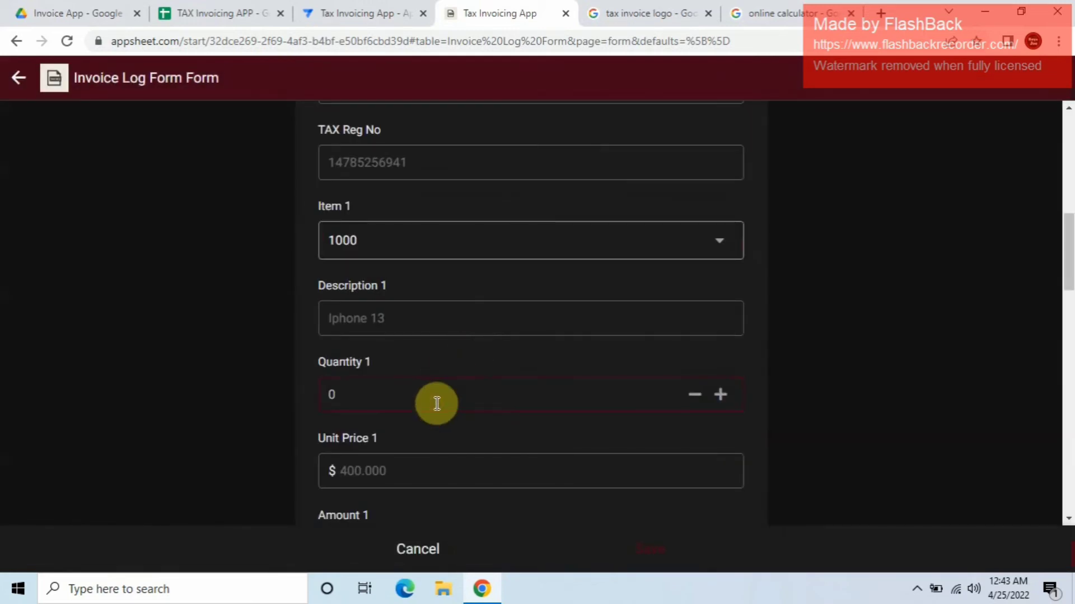
scroll(448, 415, "down", 3)
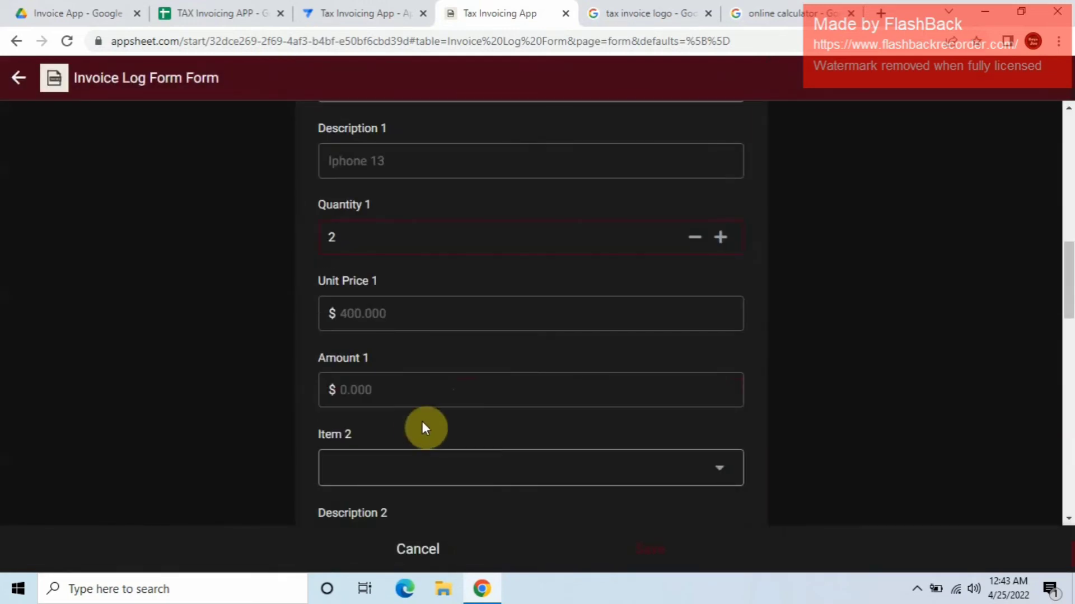
Step: Select product 5432 (Samsung Galaxy) as Item 2 and set Quantity 2 to 2
left_click(459, 470)
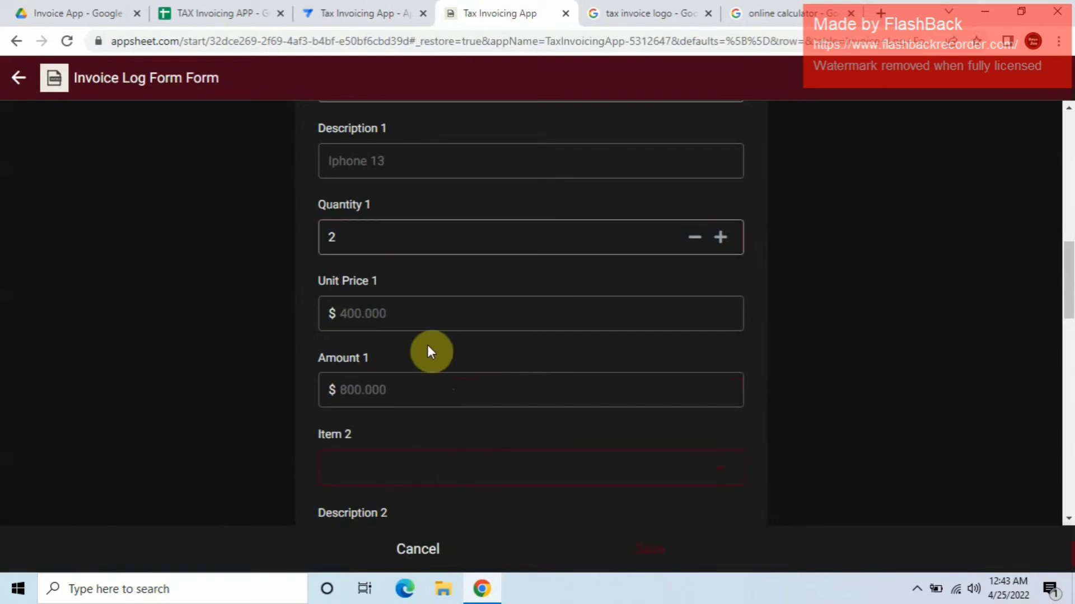
scroll(481, 403, "down", 4)
left_click(468, 238)
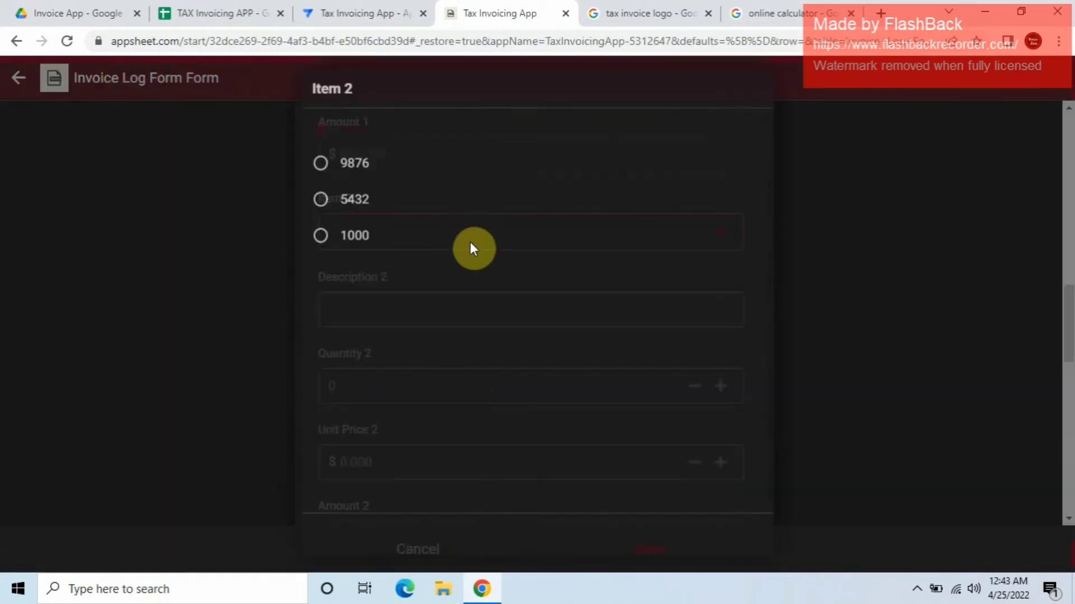
left_click(393, 201)
scroll(418, 270, "down", 3)
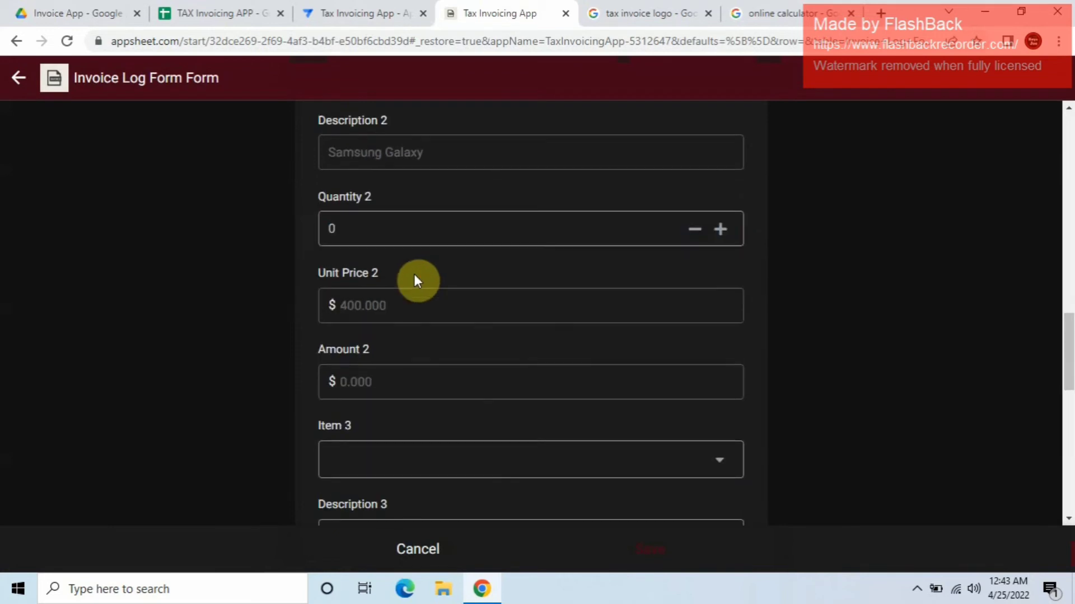
left_click(384, 241)
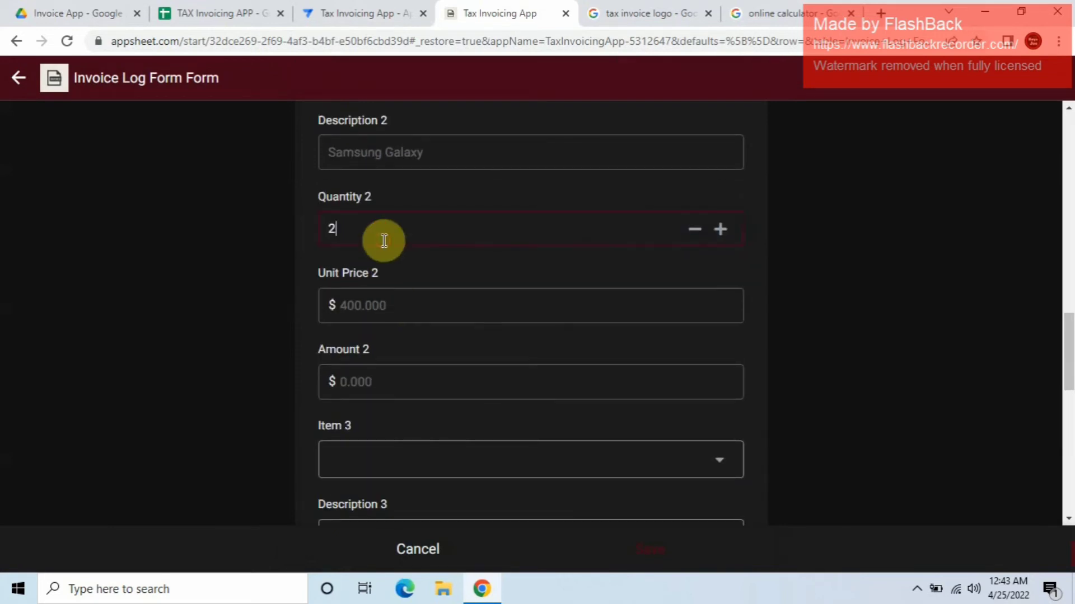
type("2")
left_click(367, 391)
Step: Select product 1000 (Iphone 13) as Item 3
scroll(367, 391, "down", 3)
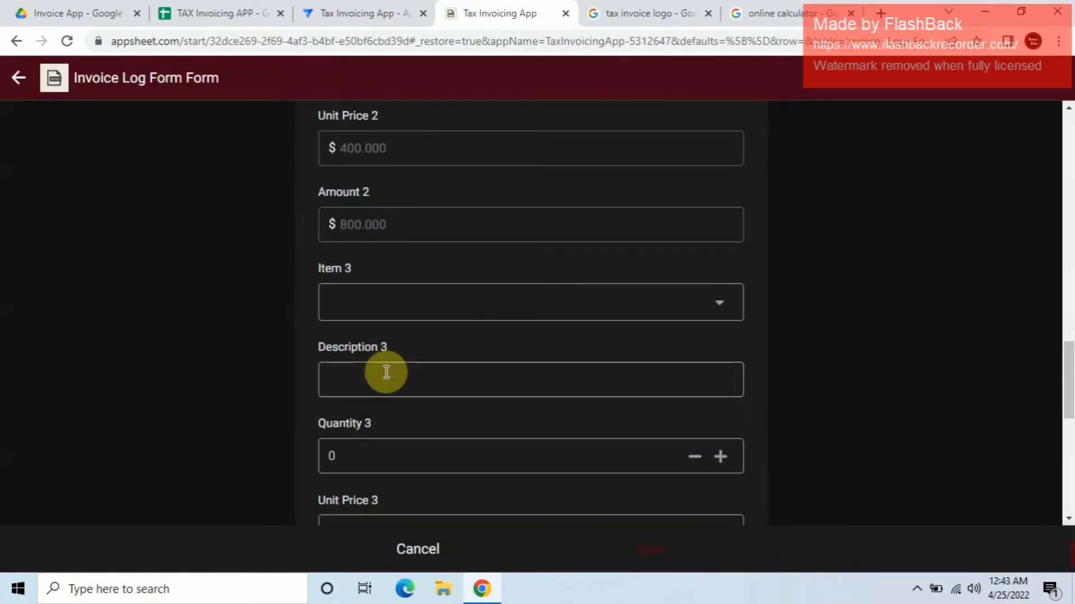
left_click(399, 314)
left_click(347, 252)
scroll(473, 365, "down", 1)
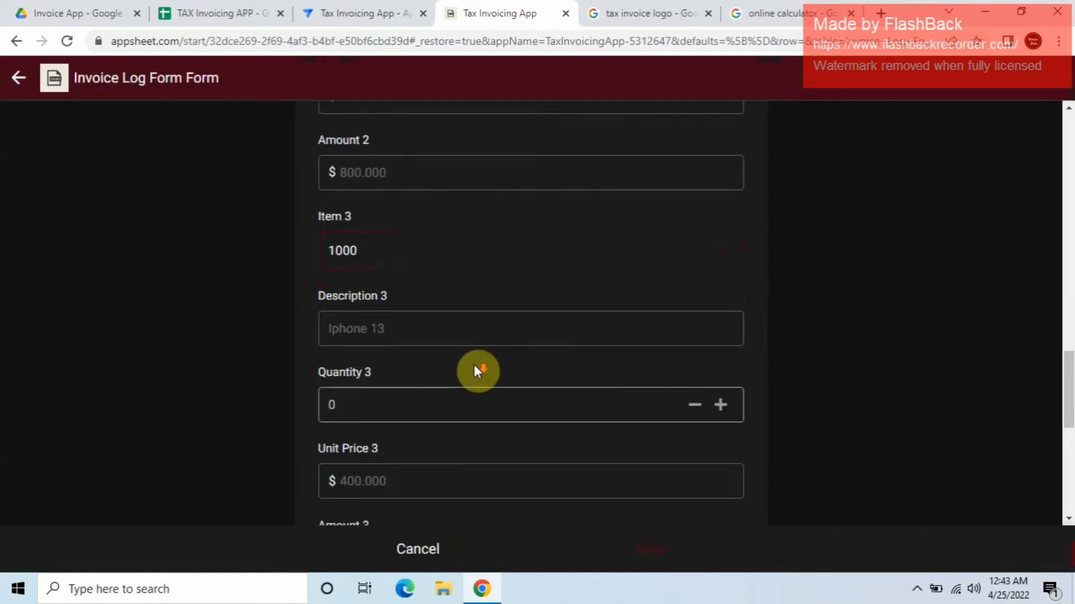
Step: Set Quantity 3 to 2 and the TAX % to 0.10 in the invoice log form
scroll(474, 365, "down", 2)
left_click(401, 314)
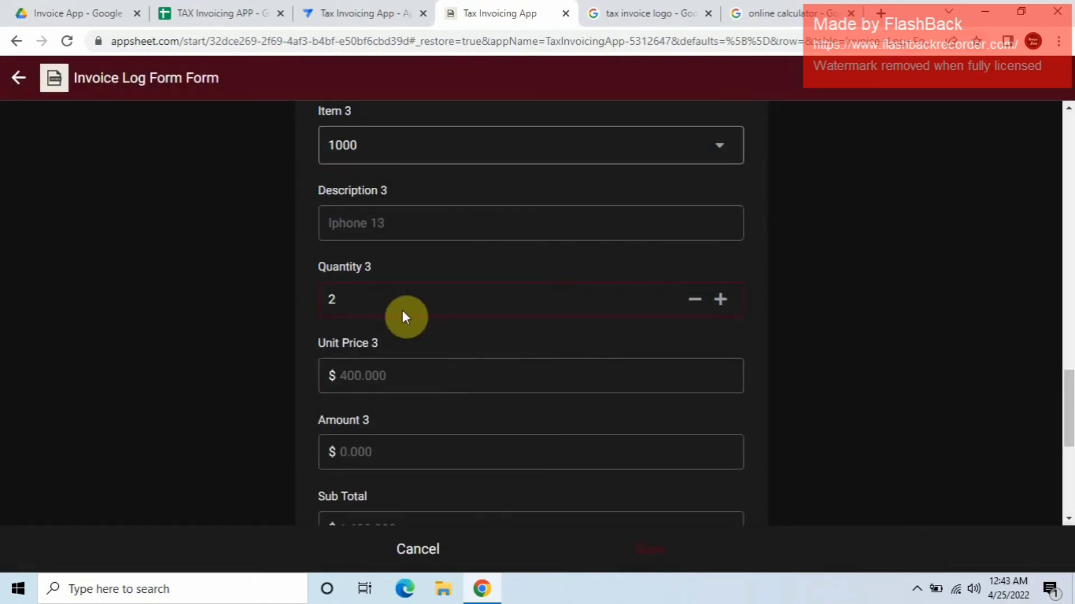
type("2")
left_click(406, 369)
scroll(406, 369, "down", 4)
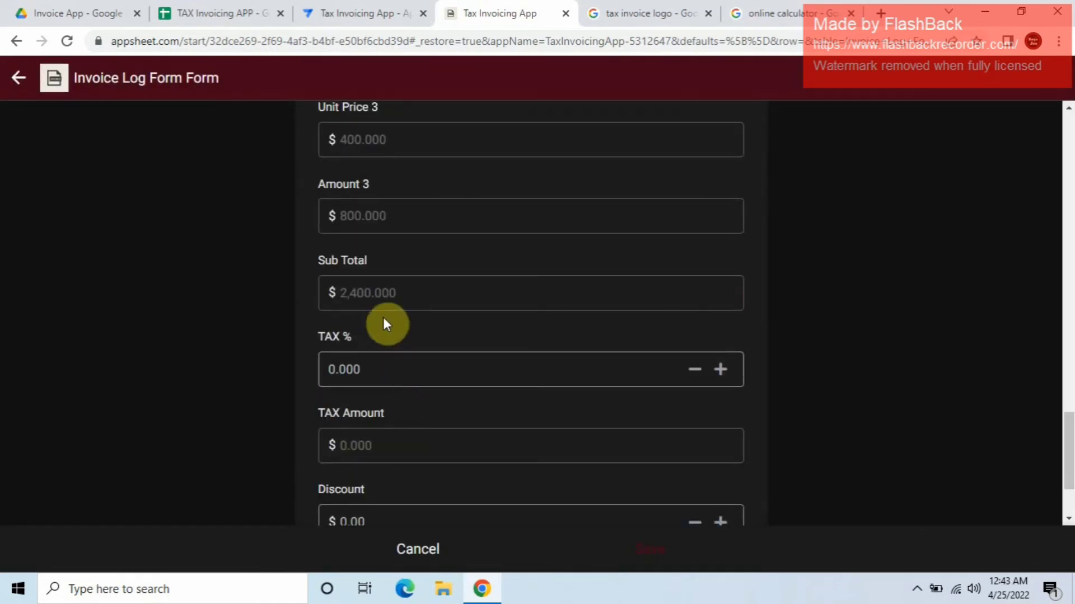
left_click(403, 379)
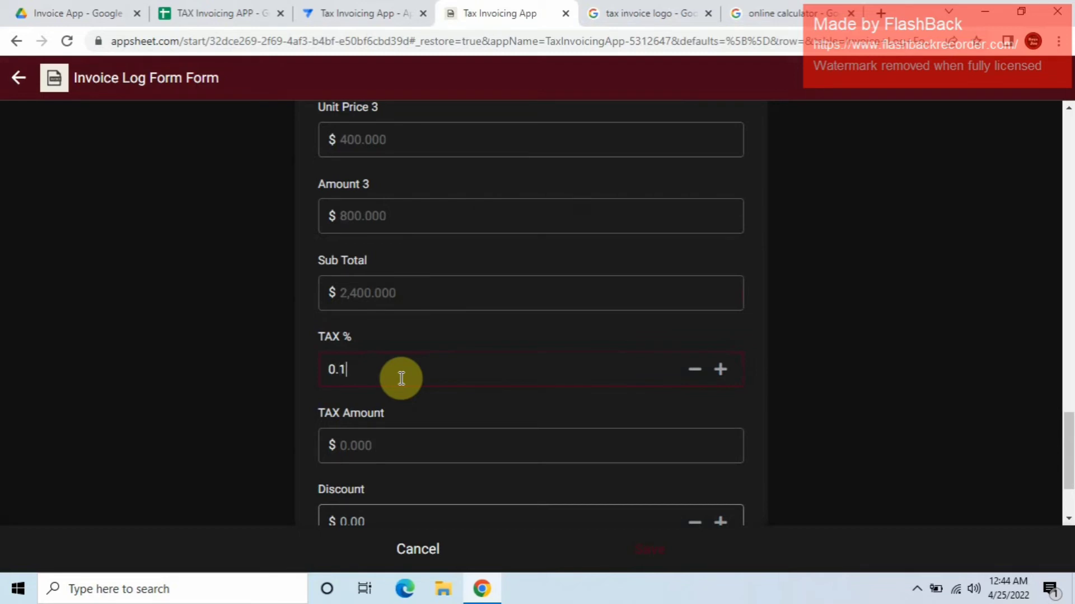
left_click(412, 448)
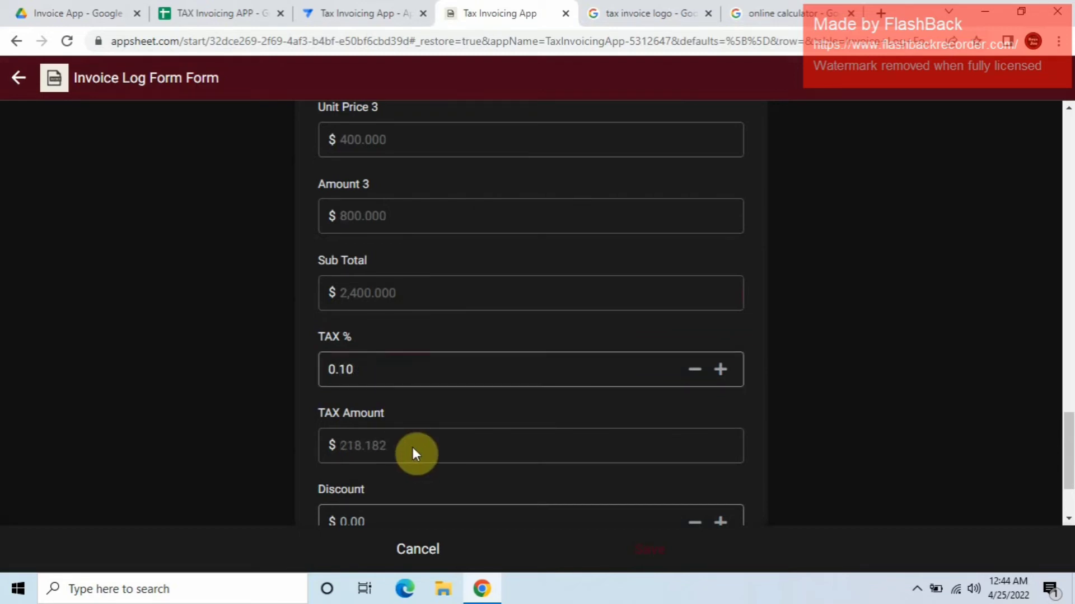
Step: Try a discount of $400 on the invoice and reset the discount to 0.00
scroll(413, 451, "down", 1)
left_click(414, 456)
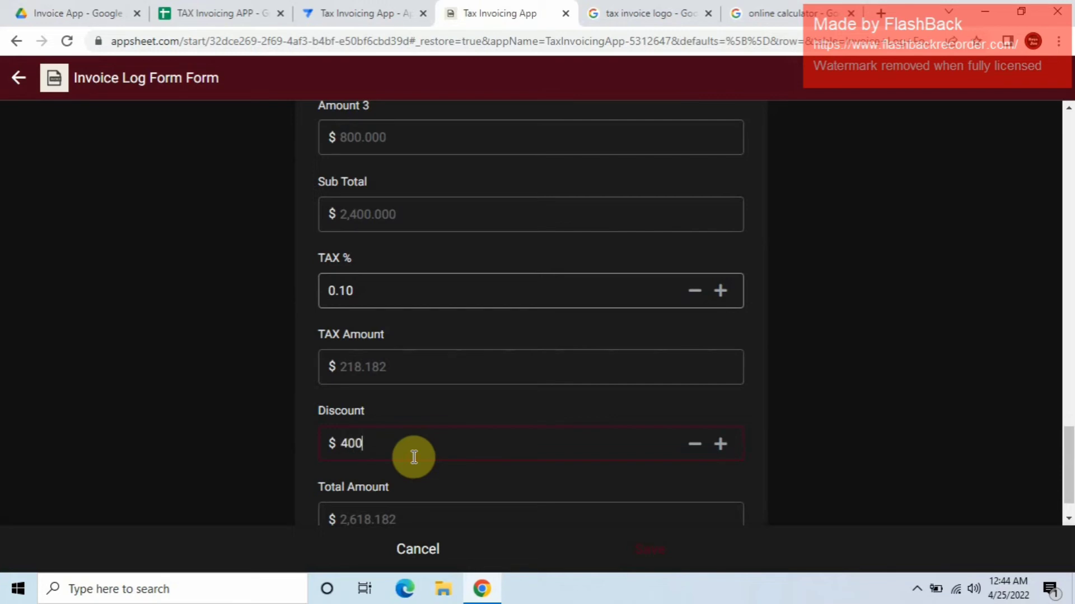
scroll(413, 456, "down", 1)
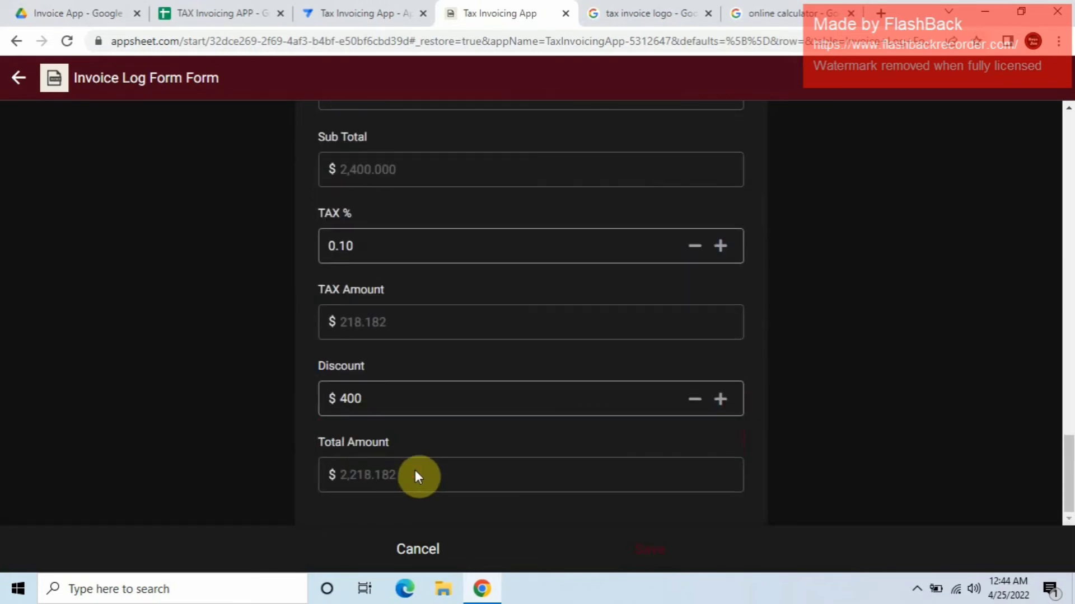
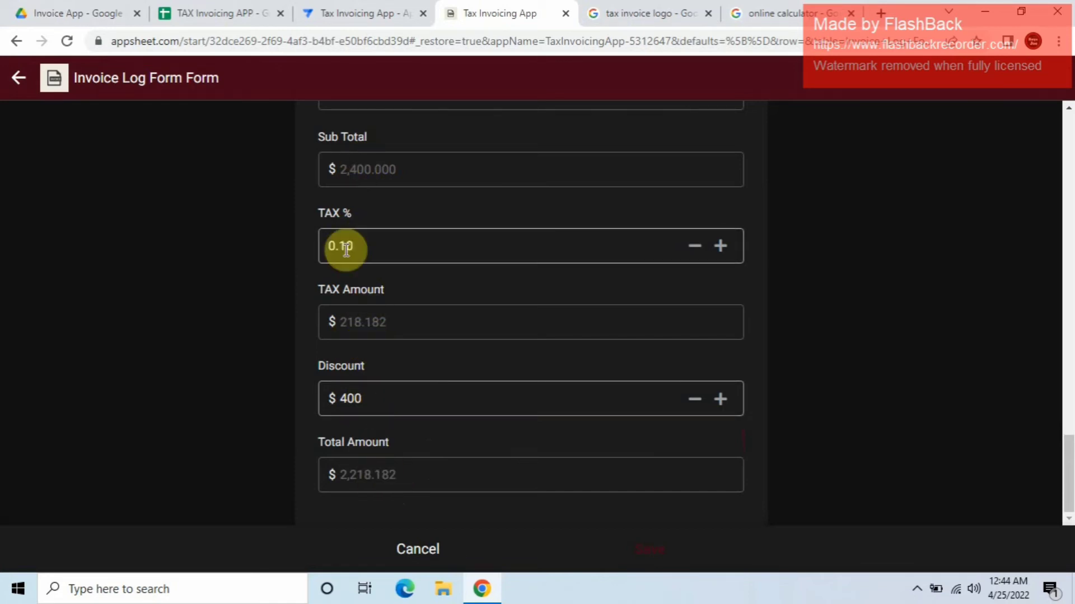
left_click(364, 398)
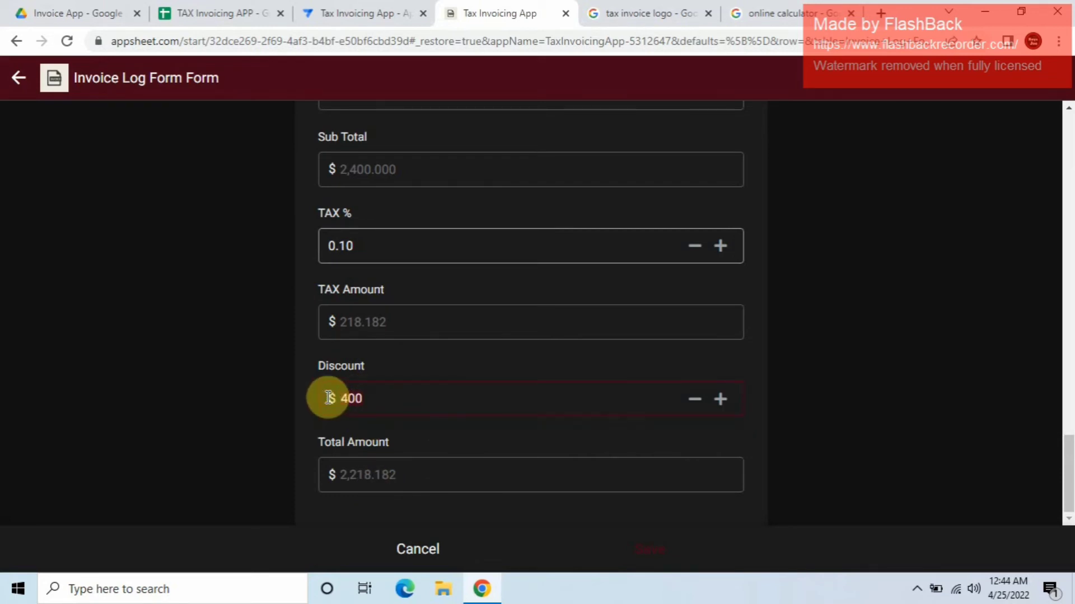
left_click(405, 473)
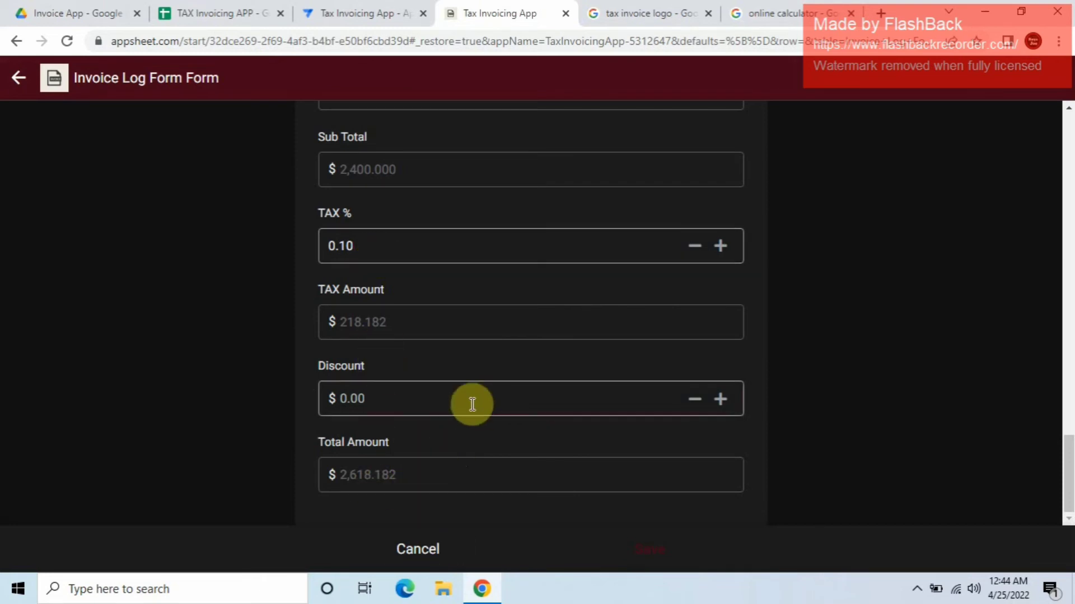
Step: Check the invoice column definitions in the AppSheet editor and return to the open invoice form
left_click(356, 14)
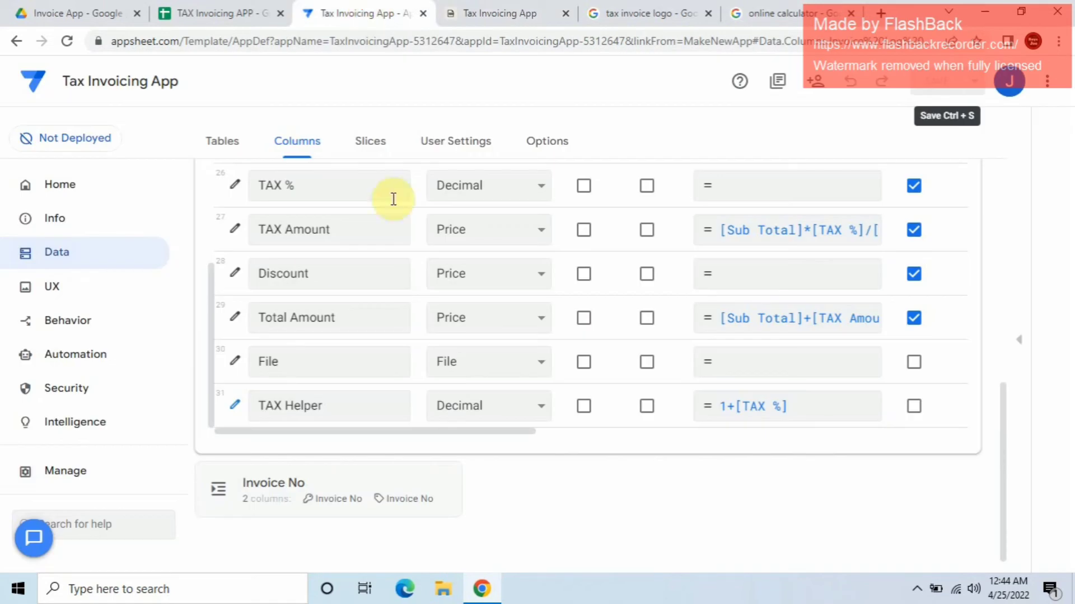
scroll(643, 294, "up", 15)
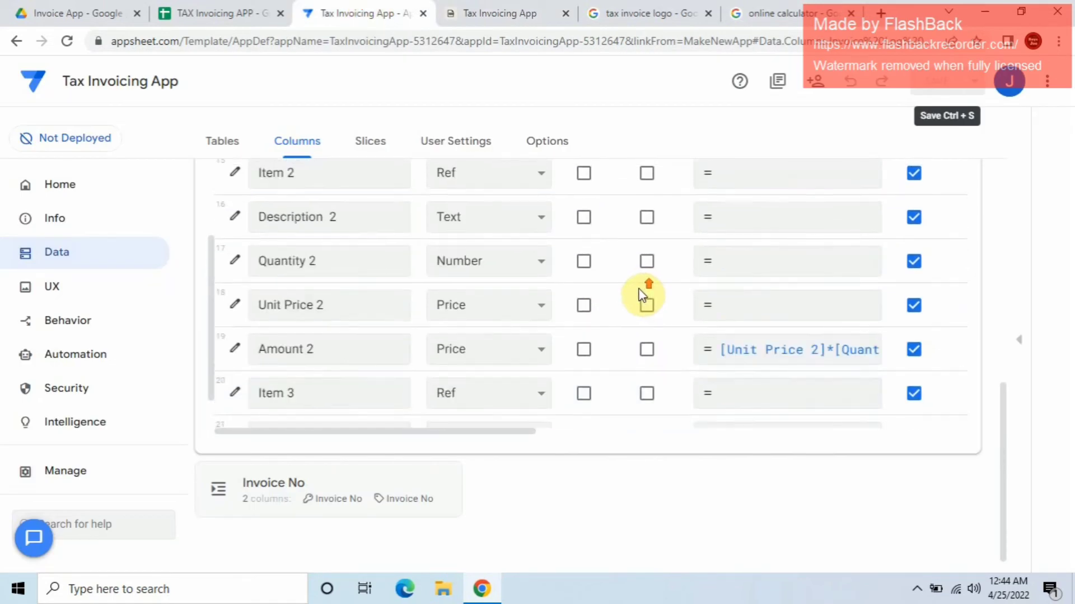
left_click(491, 14)
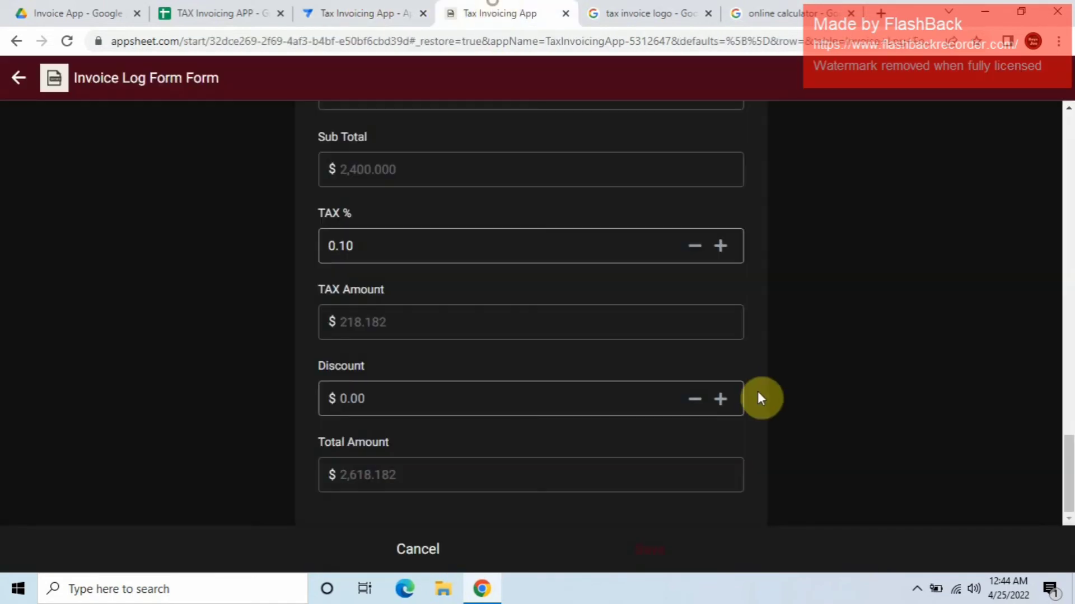
Step: Save the completed invoice and sync the app's data
left_click(644, 559)
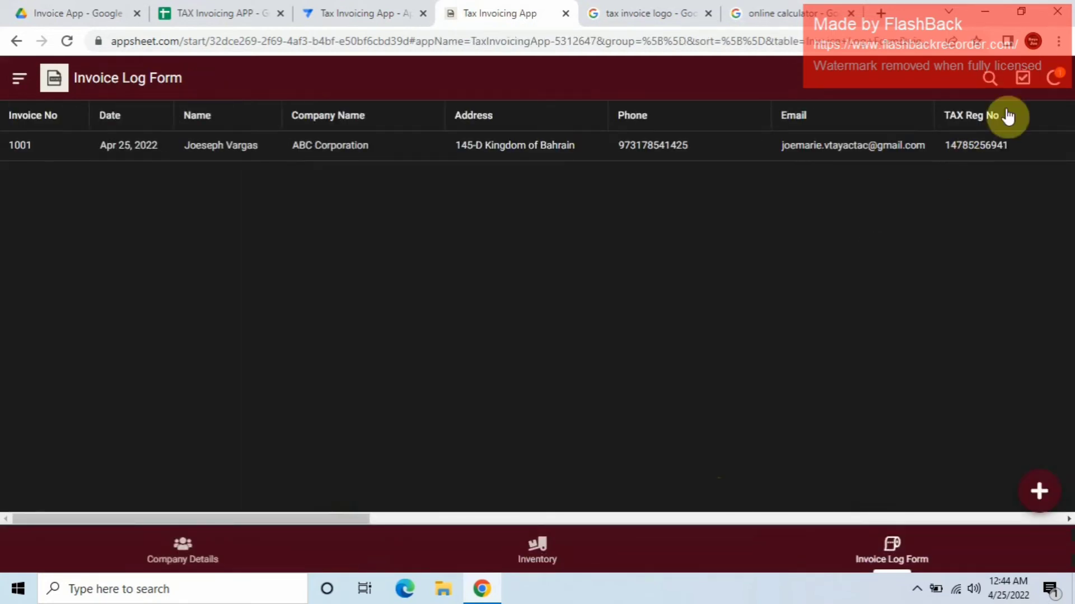
left_click(1042, 85)
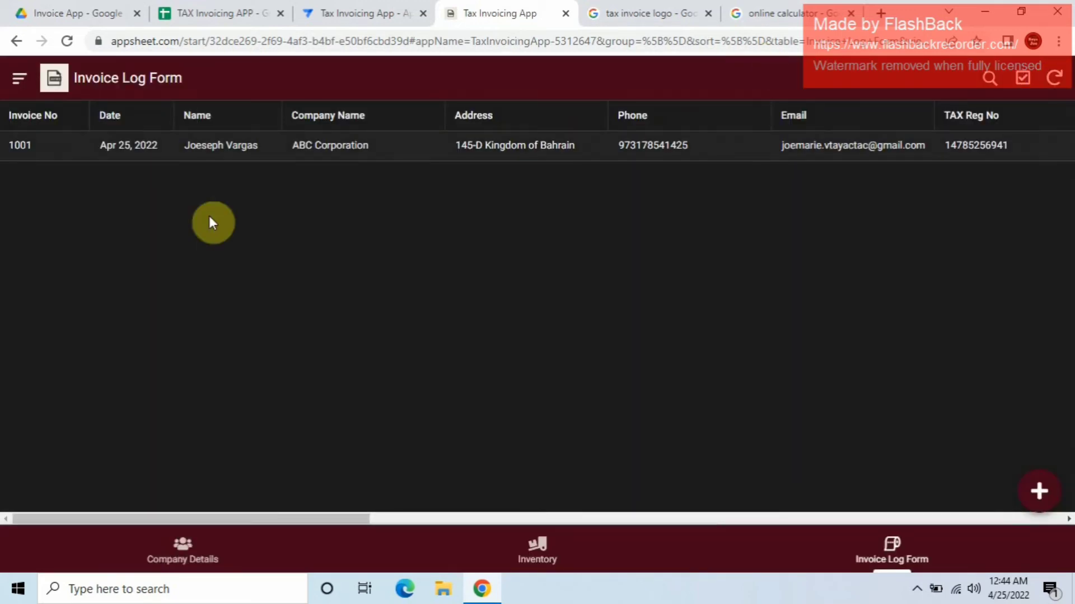
Step: Review the details of saved invoice 1001 and return to the invoice log list
left_click(498, 145)
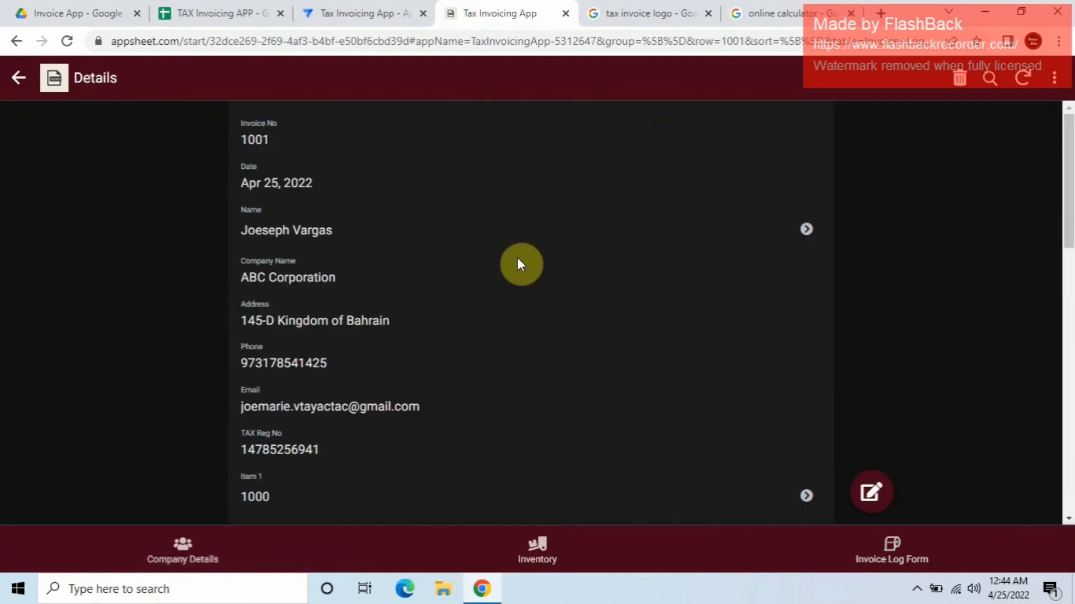
scroll(263, 518, "down", 10)
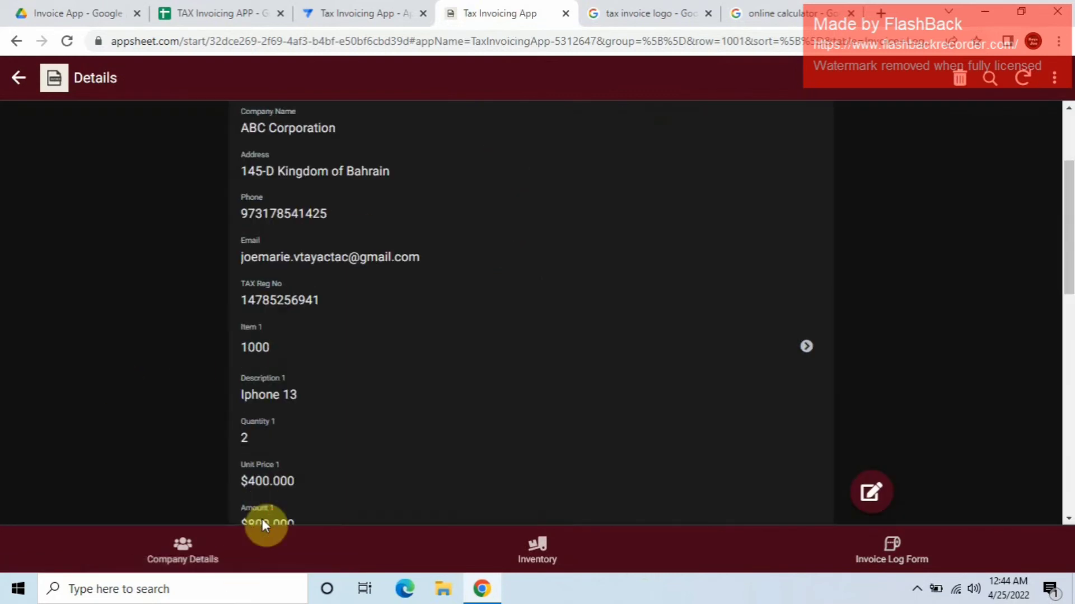
scroll(266, 502, "down", 1)
scroll(267, 502, "up", 8)
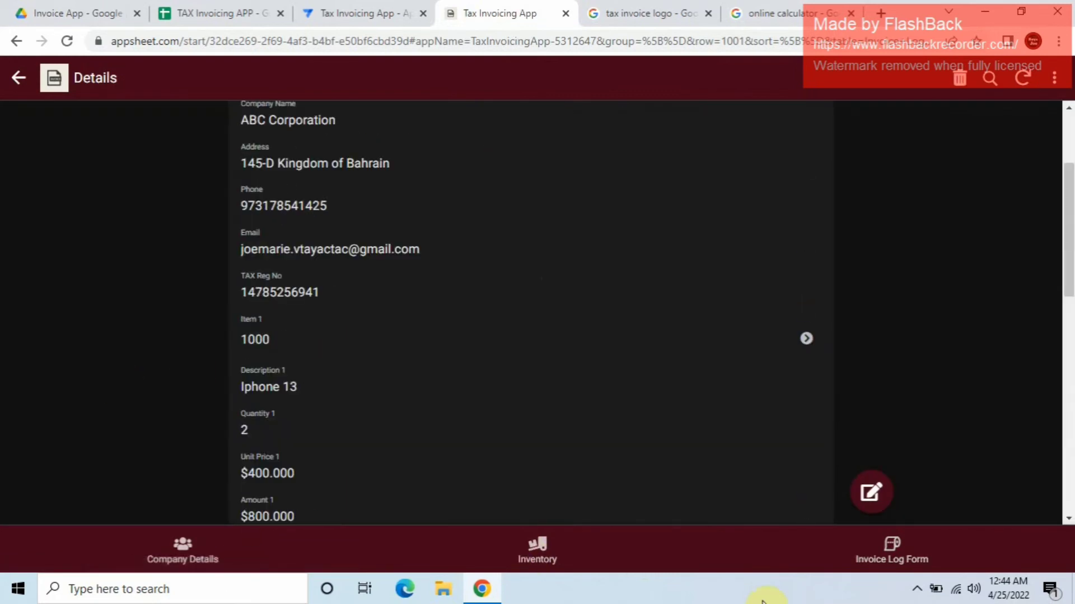
left_click(876, 557)
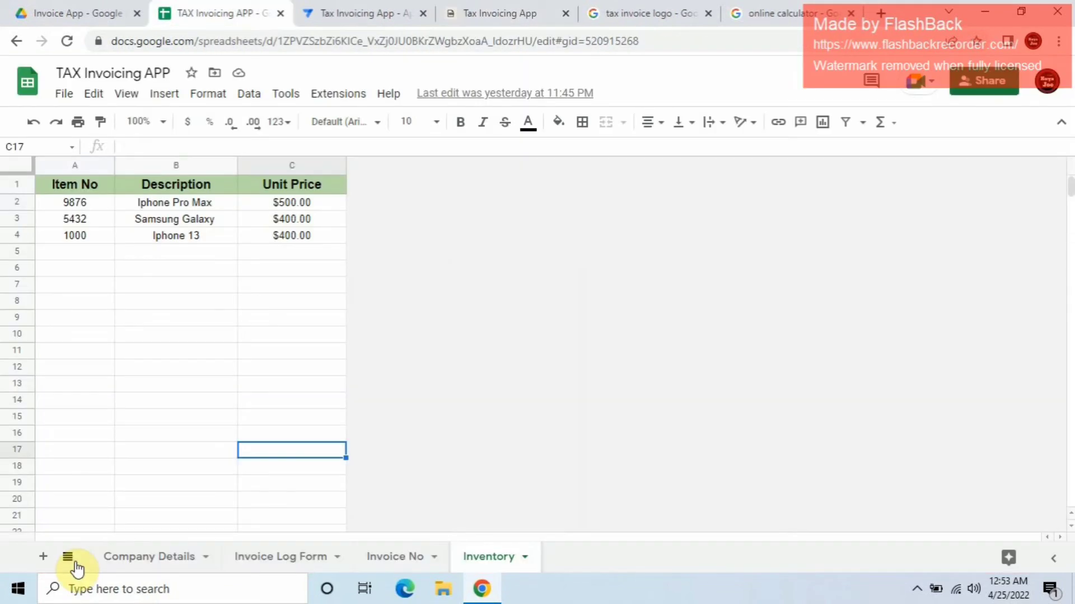
Step: Unhide the FILTER, INVOICE FORM and VIEW INVOICE sheets in the TAX Invoicing APP spreadsheet
left_click(68, 558)
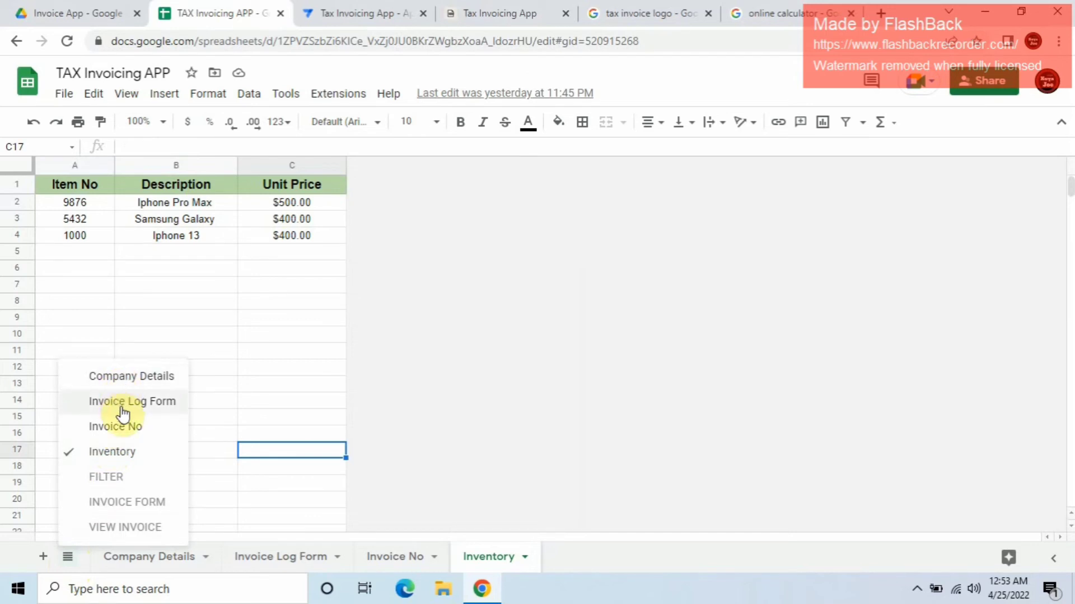
left_click(111, 480)
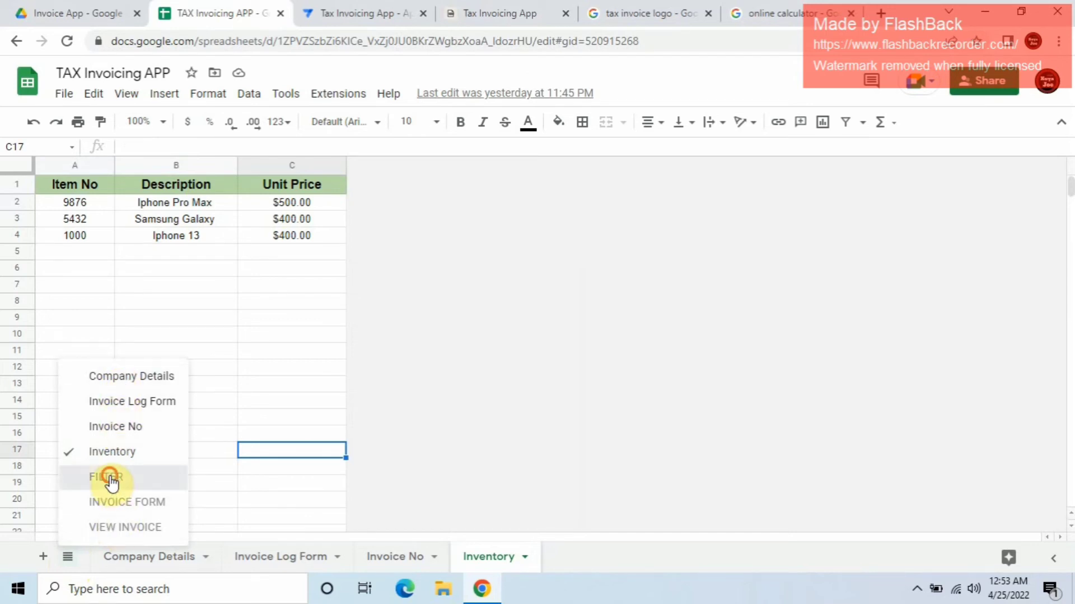
left_click(68, 557)
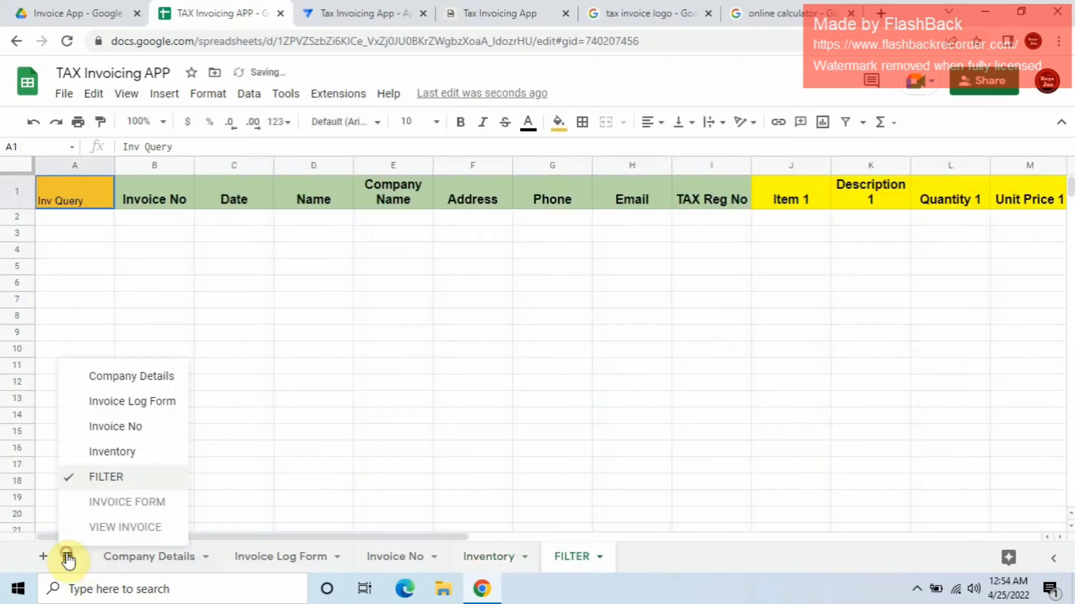
left_click(118, 502)
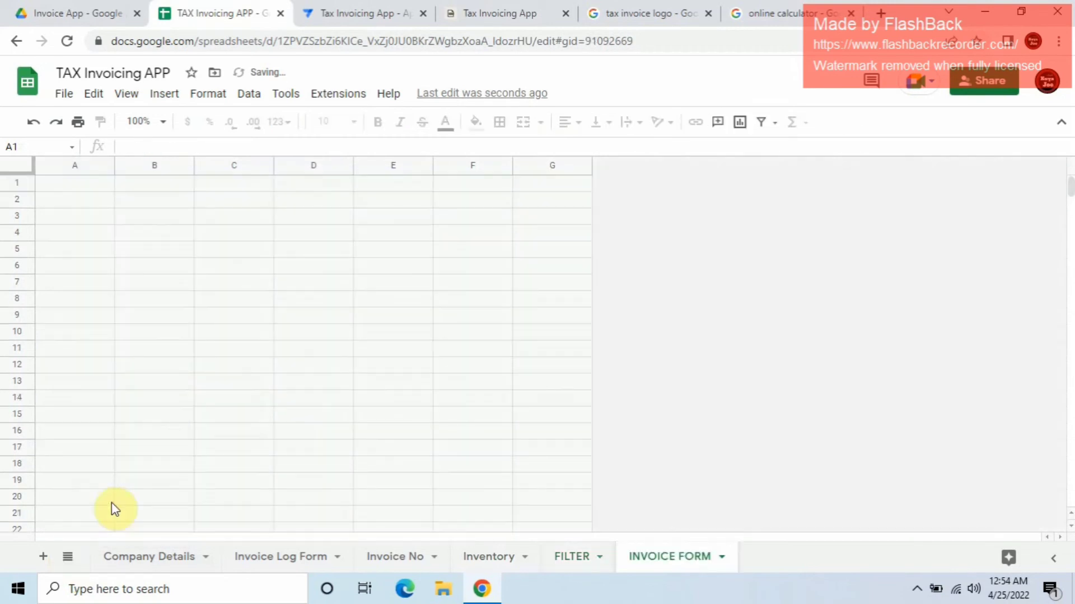
left_click(68, 557)
left_click(90, 529)
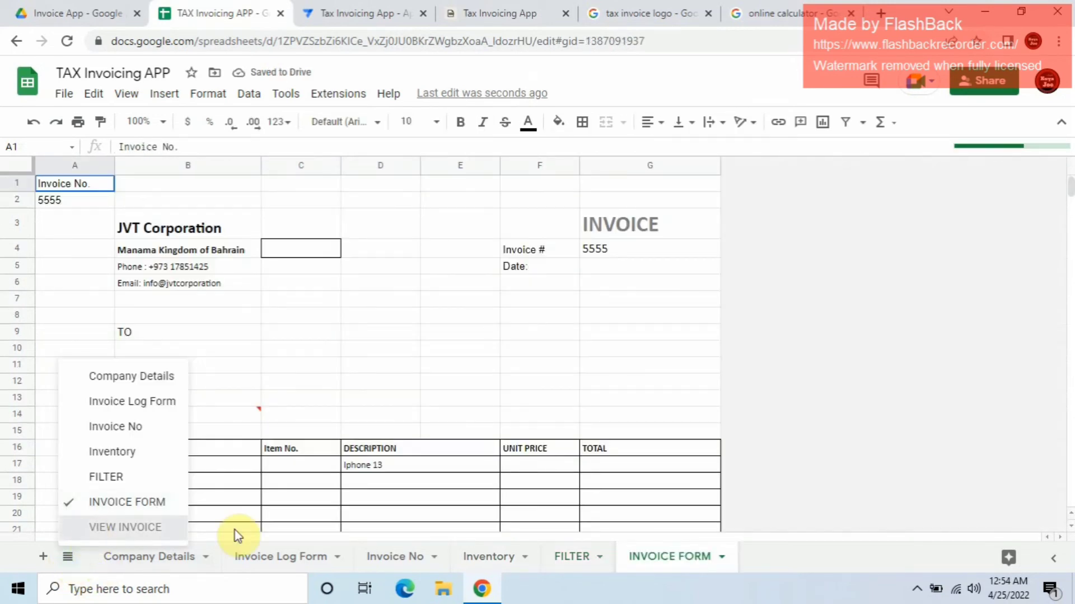
Step: Examine the layout of the INVOICE FORM sheet from the company header down to the totals
left_click(601, 560)
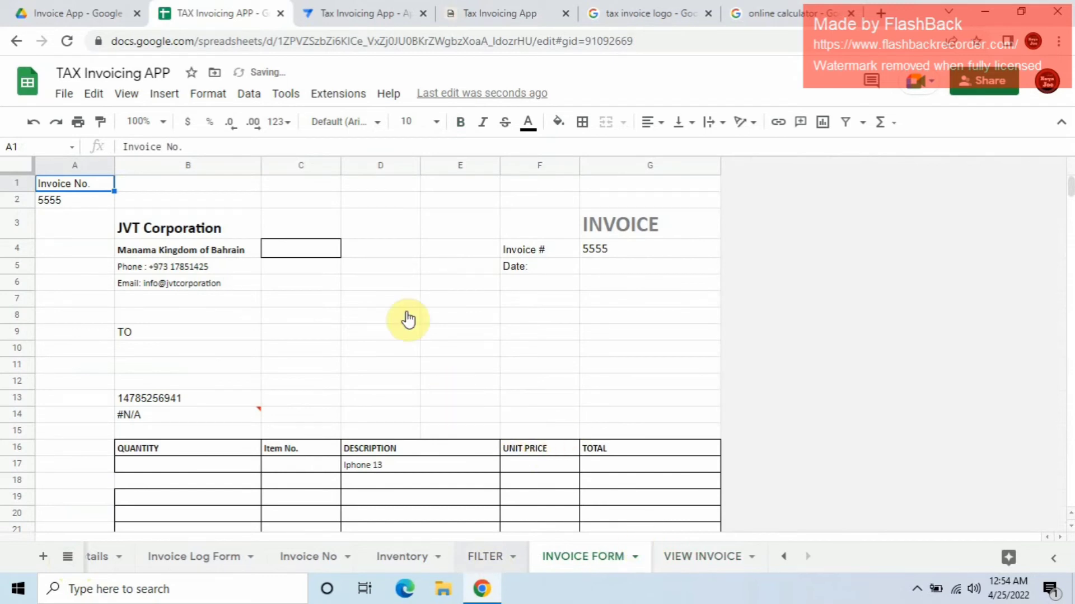
left_click(406, 379)
scroll(415, 375, "down", 5)
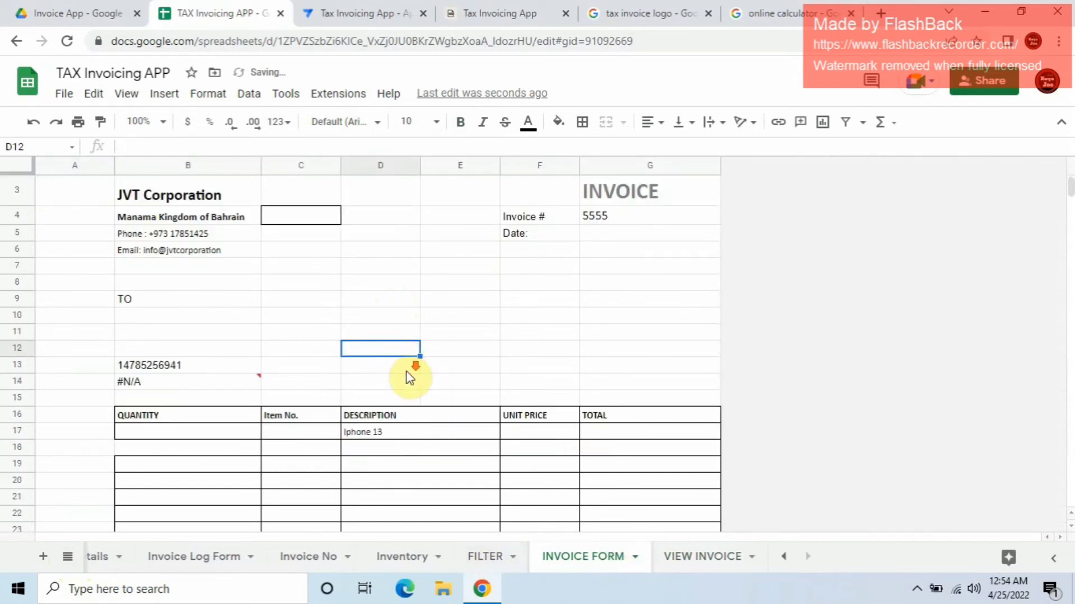
scroll(423, 389, "up", 5)
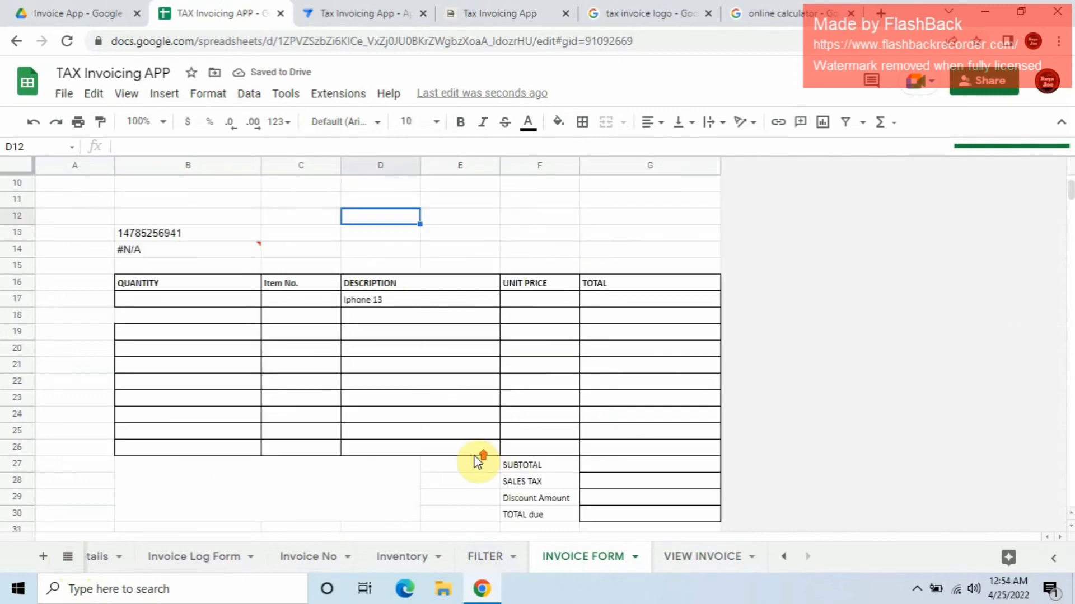
scroll(415, 369, "down", 5)
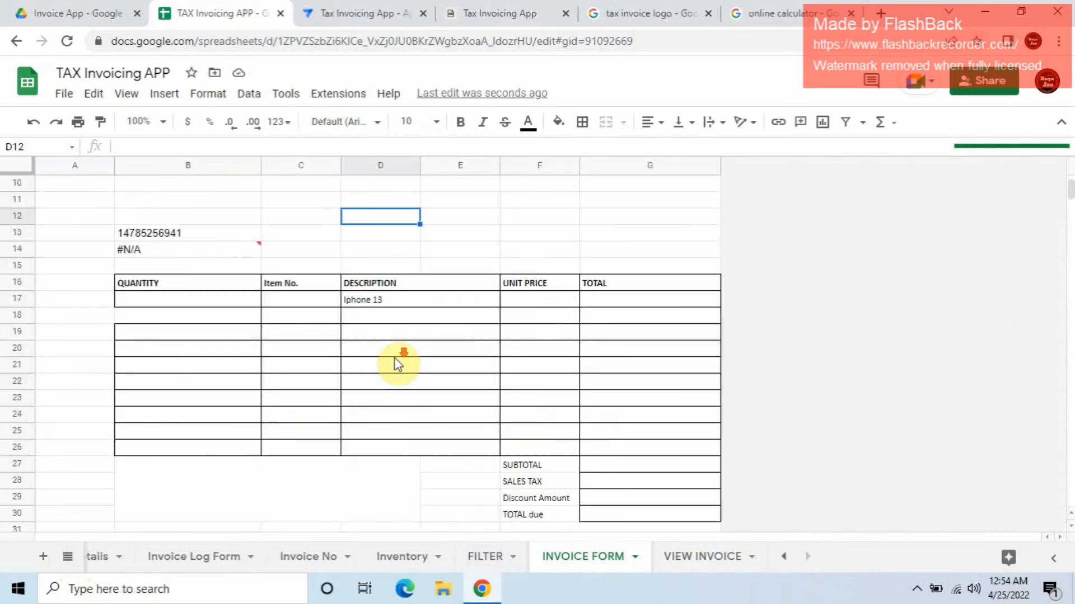
scroll(604, 445, "up", 2)
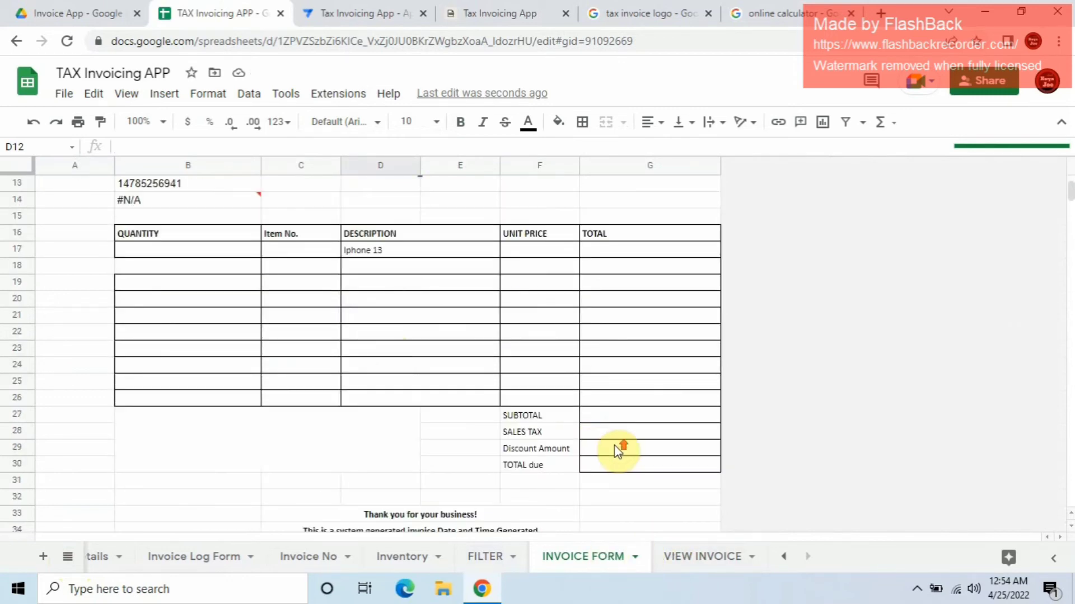
Step: Compare the FILTER sheet's column headers with the data logged in the Invoice Log Form sheet
left_click(486, 562)
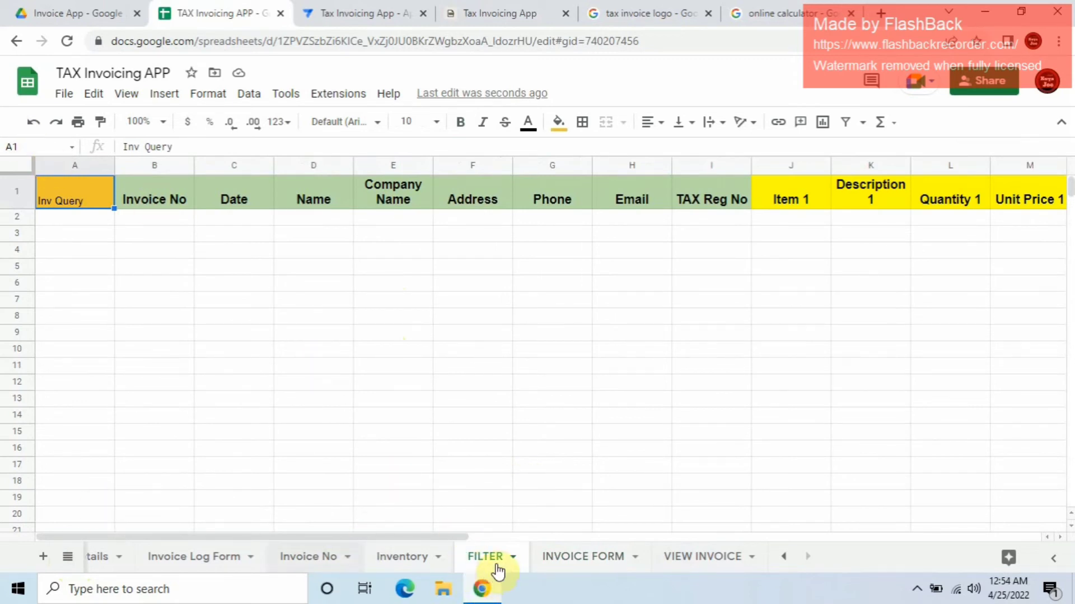
left_click(197, 556)
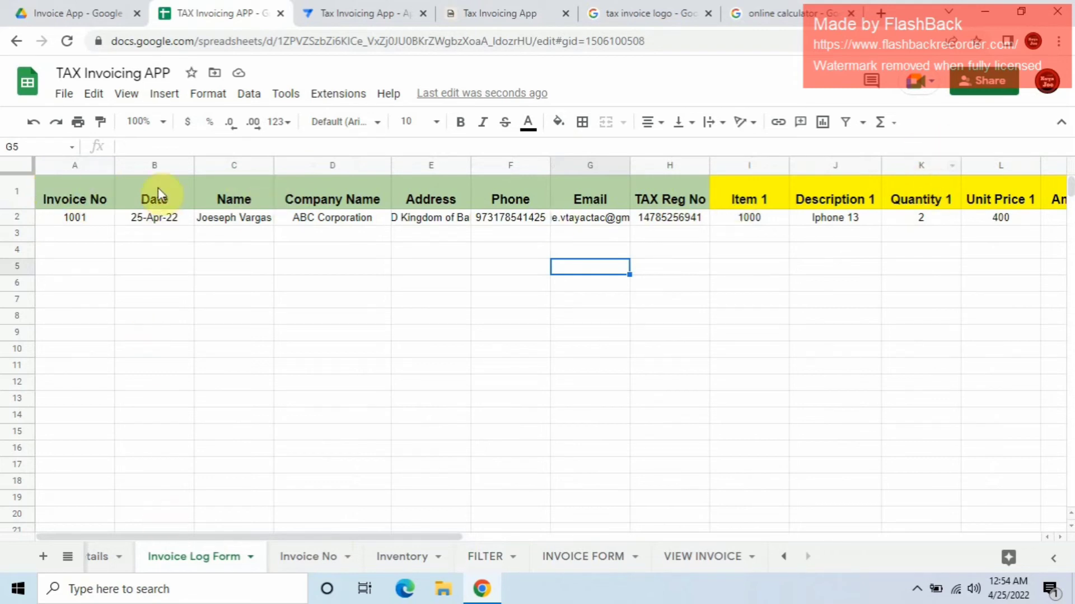
left_click(485, 556)
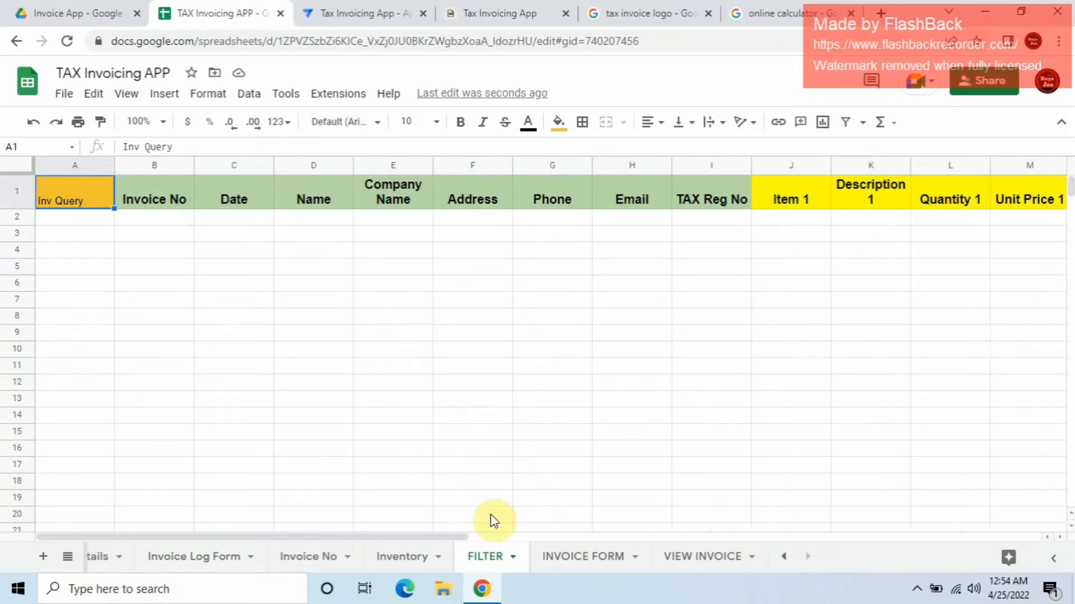
Step: Delete the existing FILTER formula from cell B2 under Invoice No on the FILTER sheet
left_click(155, 220)
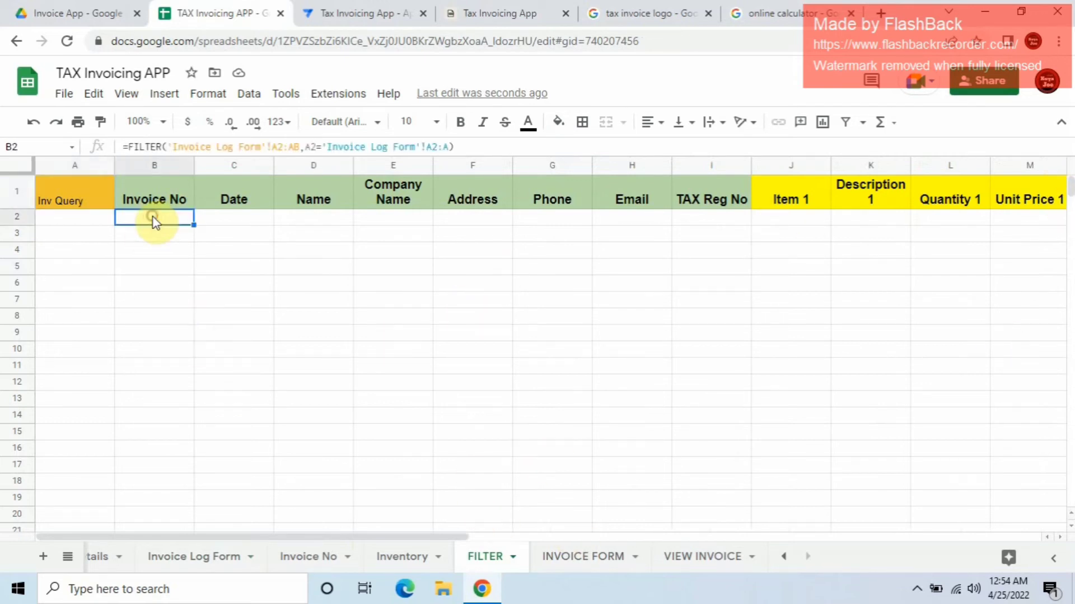
key("Left")
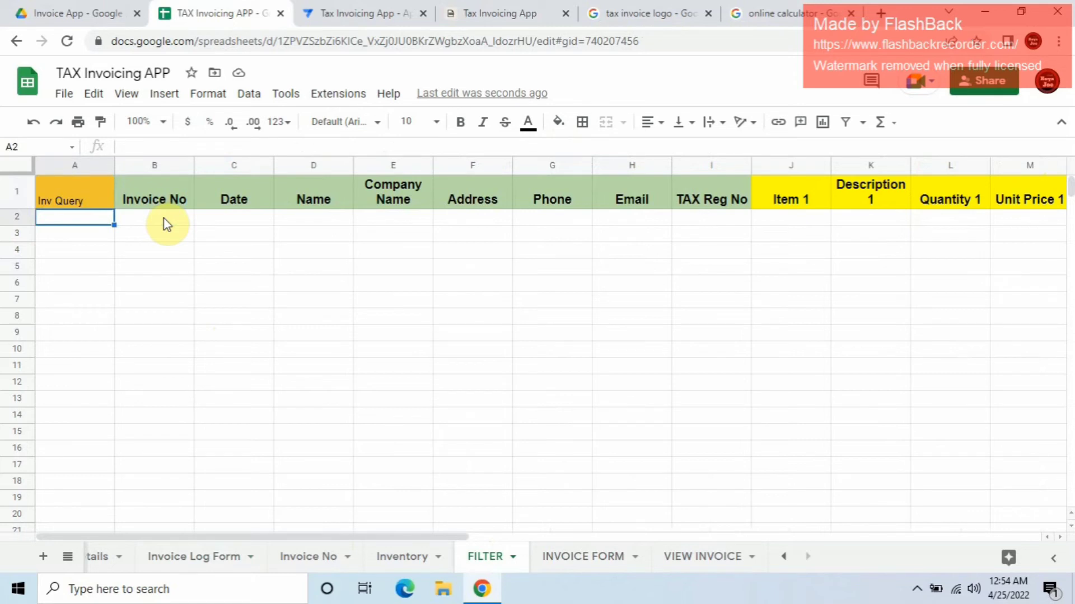
left_click(167, 224)
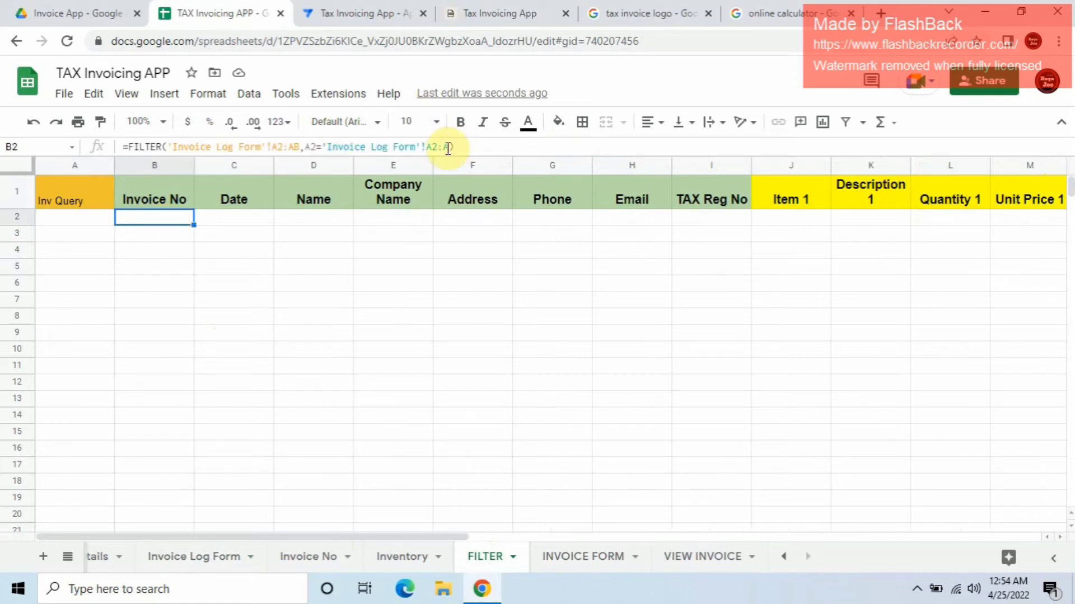
left_click_drag(473, 150, 124, 151)
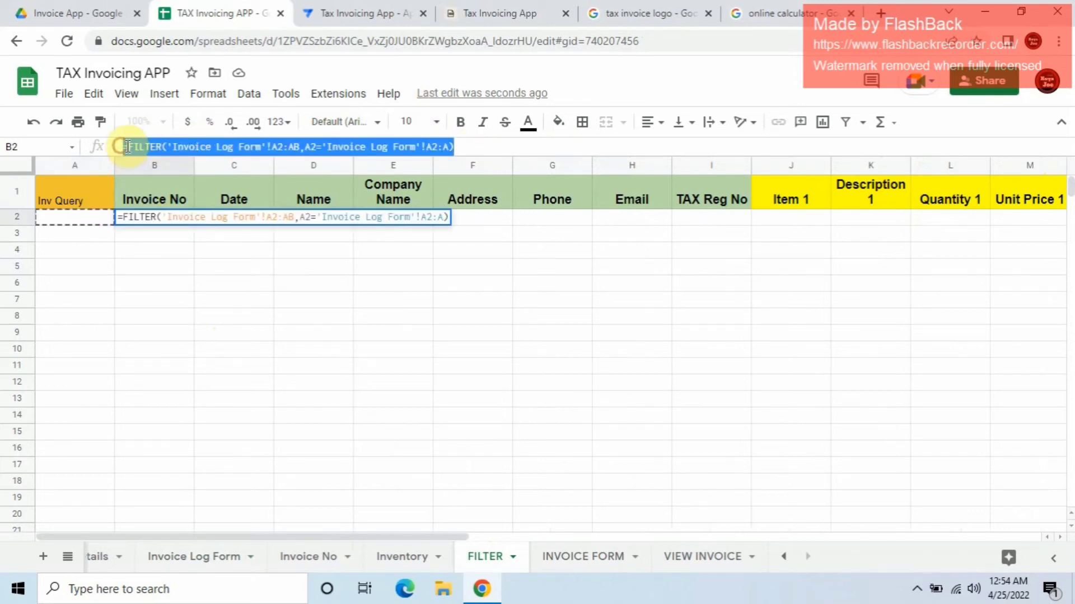
key("BackSpace")
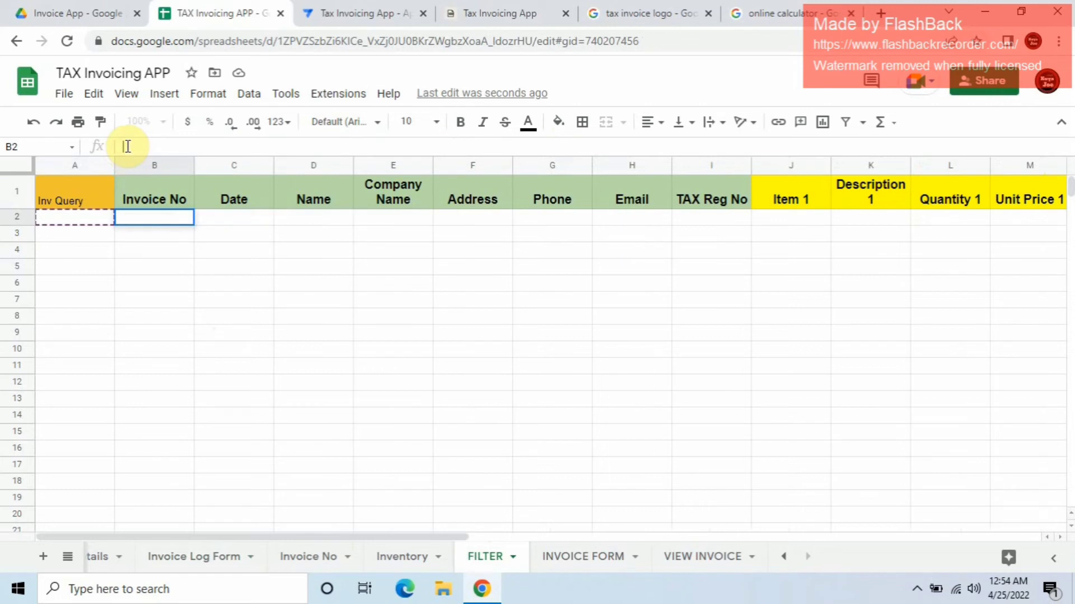
left_click(223, 313)
left_click(164, 225)
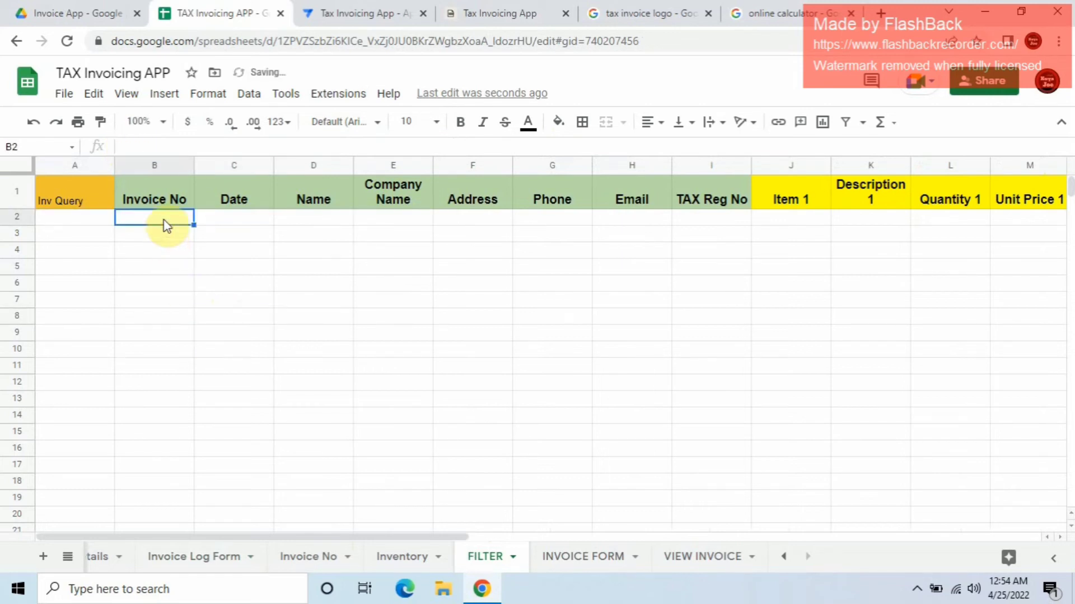
Step: Begin a FILTER formula in cell B2 of the FILTER sheet with the open-ended range 'Invoice Log Form'!A2:AC
type("=FIL")
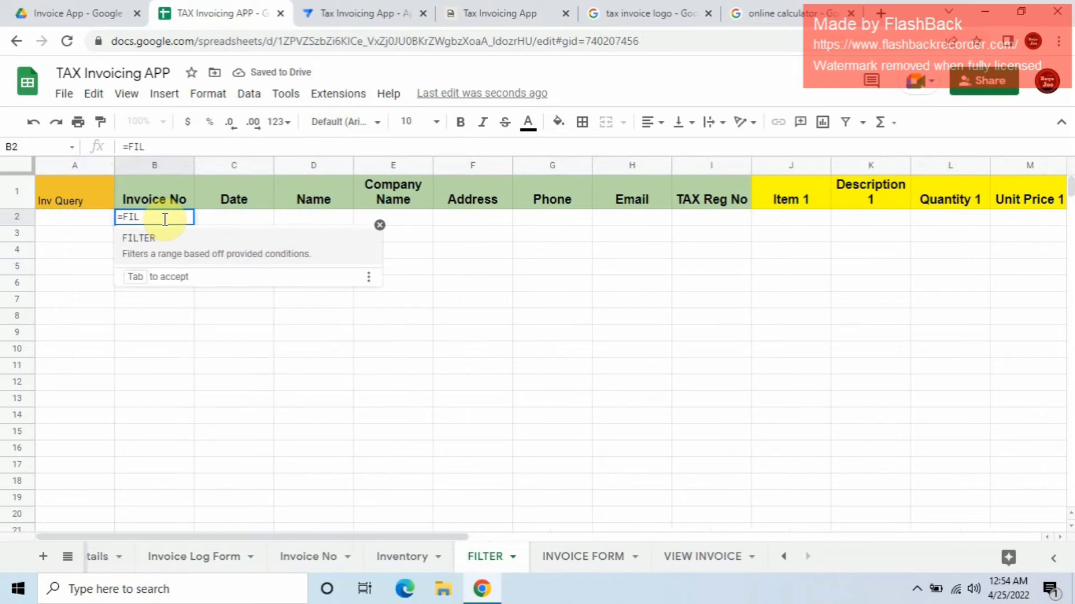
left_click(189, 256)
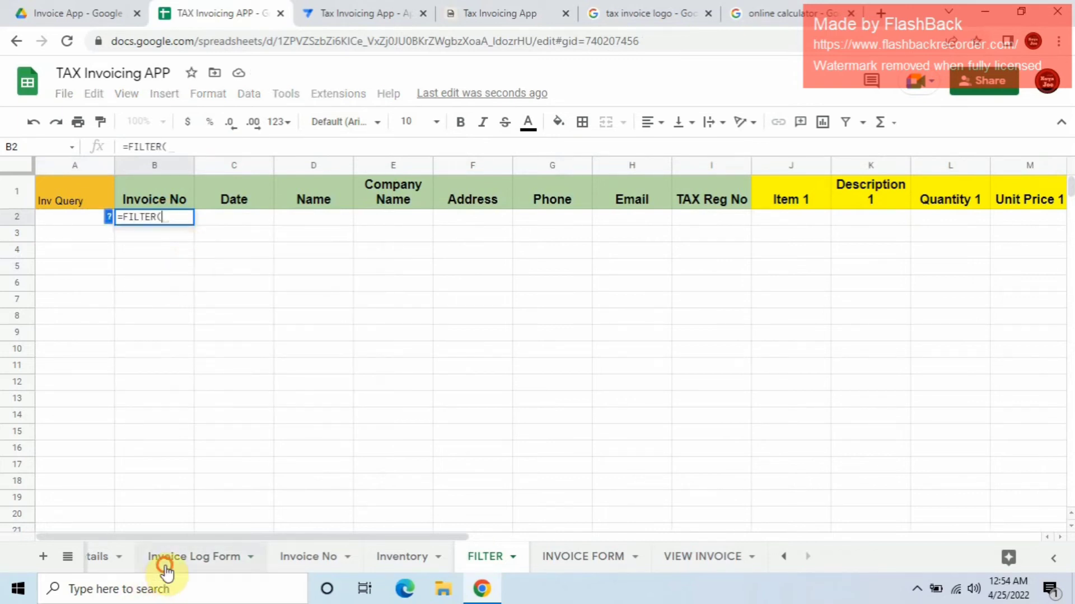
left_click(200, 566)
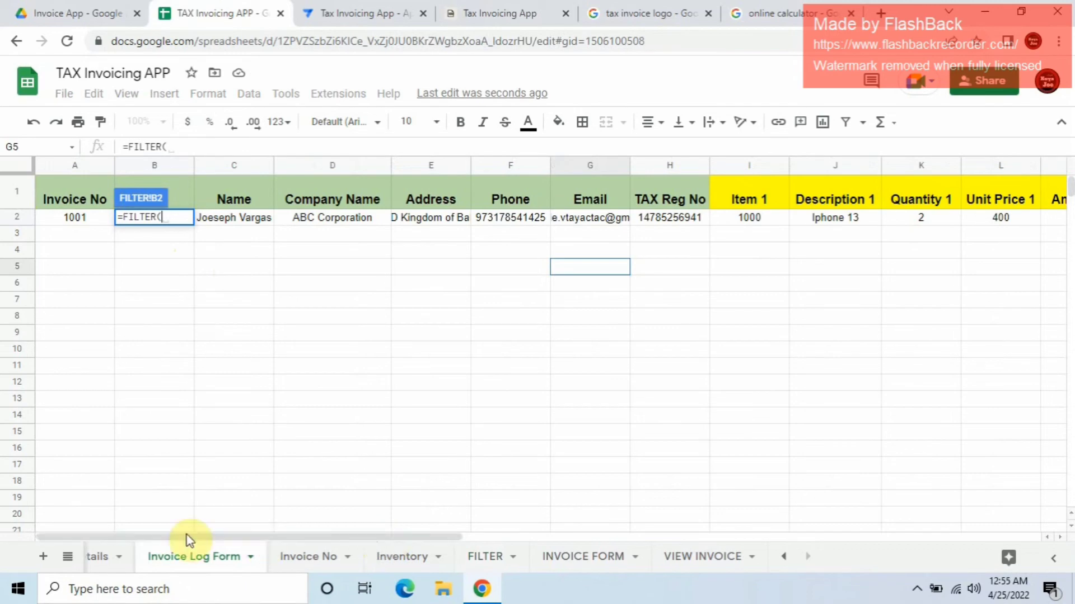
left_click_drag(79, 227, 1042, 328)
left_click(476, 557)
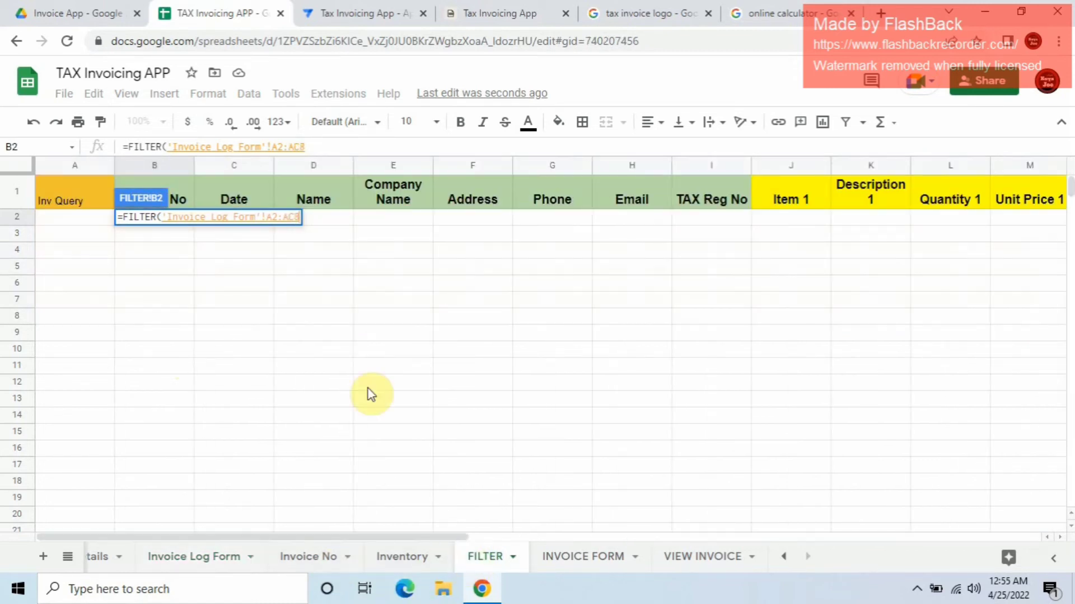
left_click(326, 147)
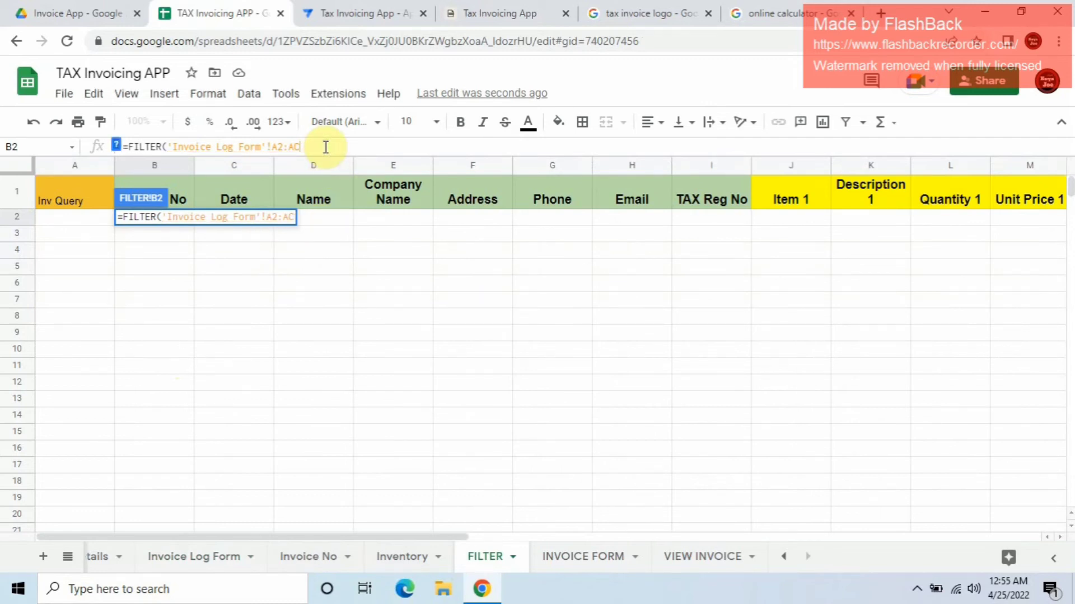
Step: Complete the FILTER formula with the condition A2='Invoice Log Form'!A2:A, matching the Inv Query cell to the logged invoice numbers
type(",")
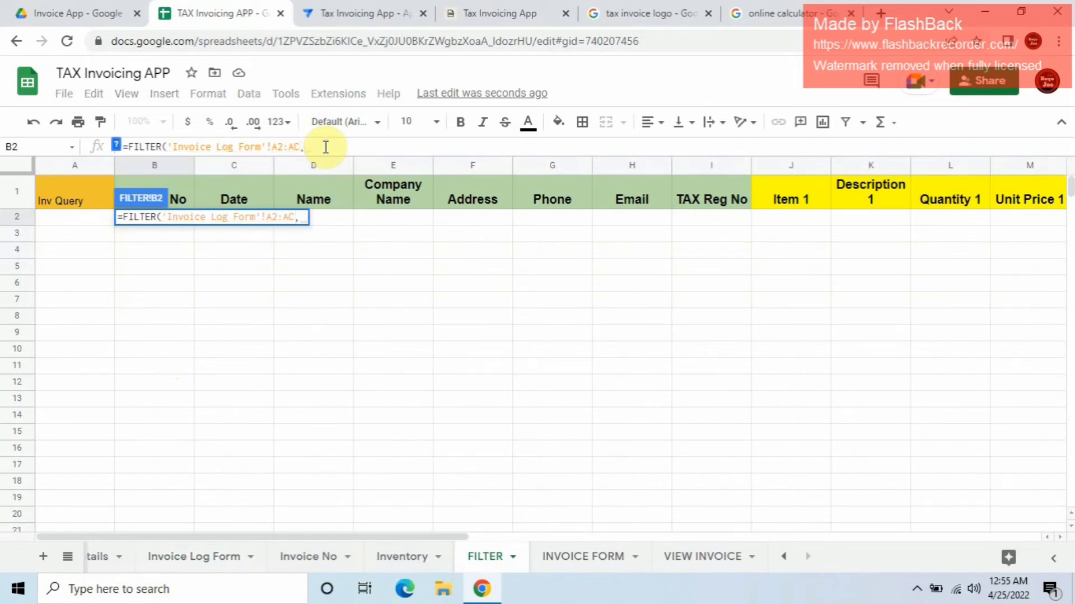
left_click(63, 220)
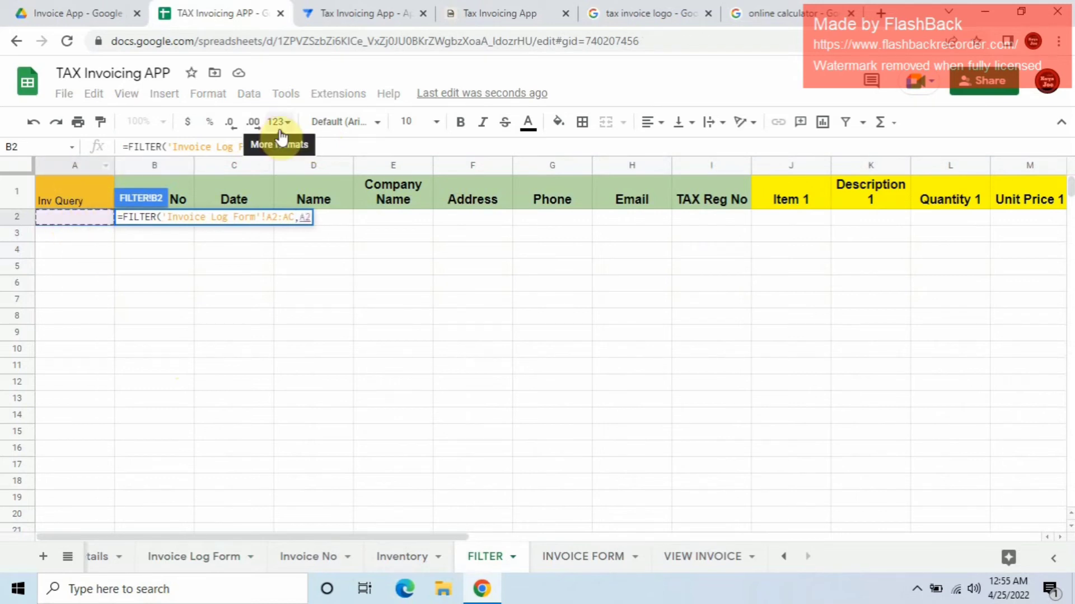
type("=")
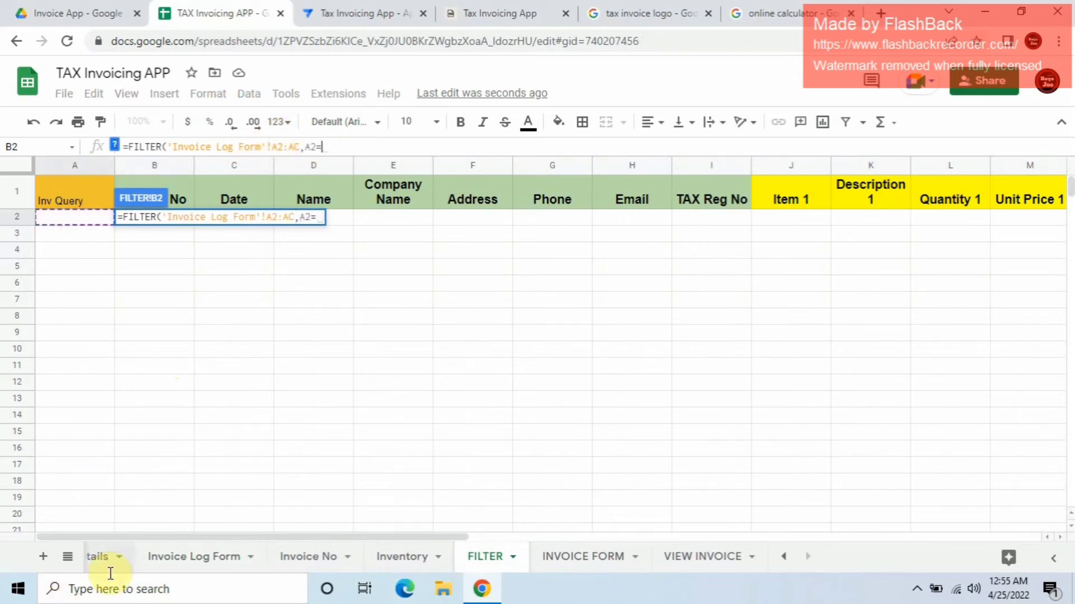
left_click(230, 557)
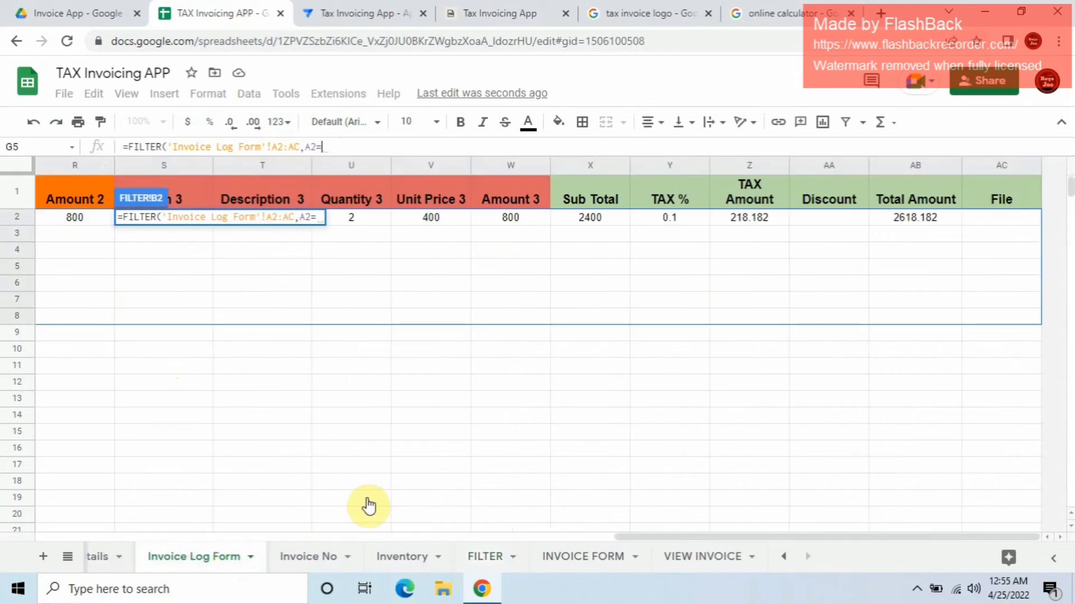
left_click_drag(784, 538, 96, 553)
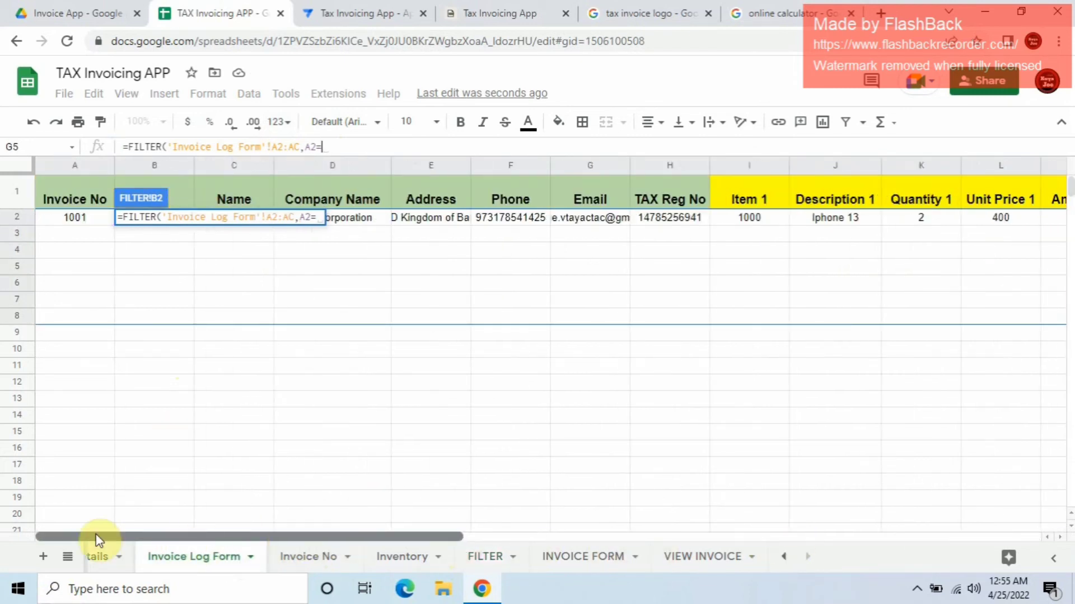
left_click_drag(73, 223, 49, 447)
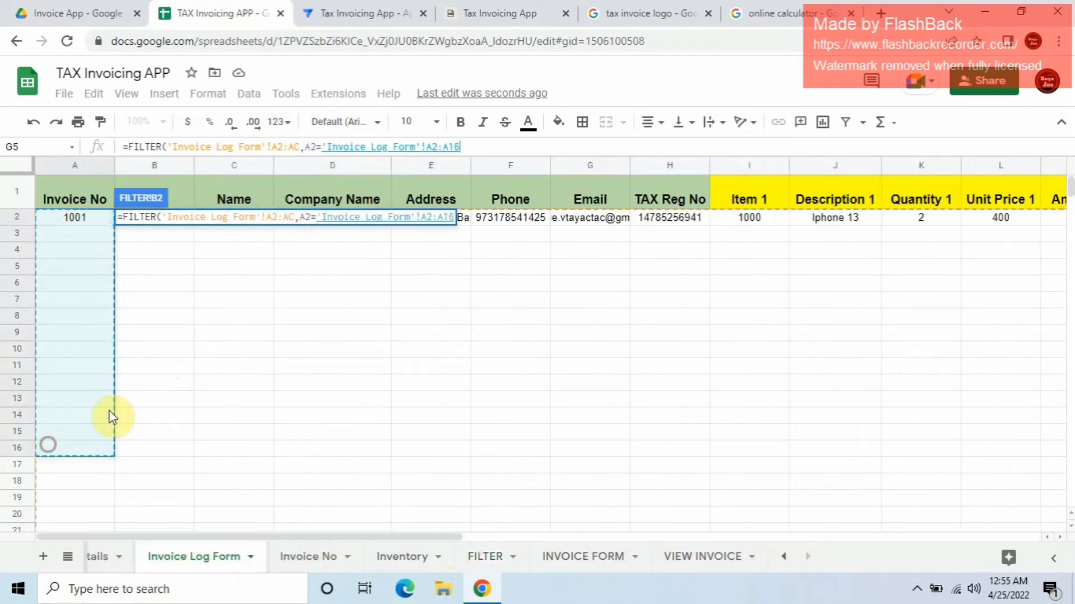
key("BackSpace")
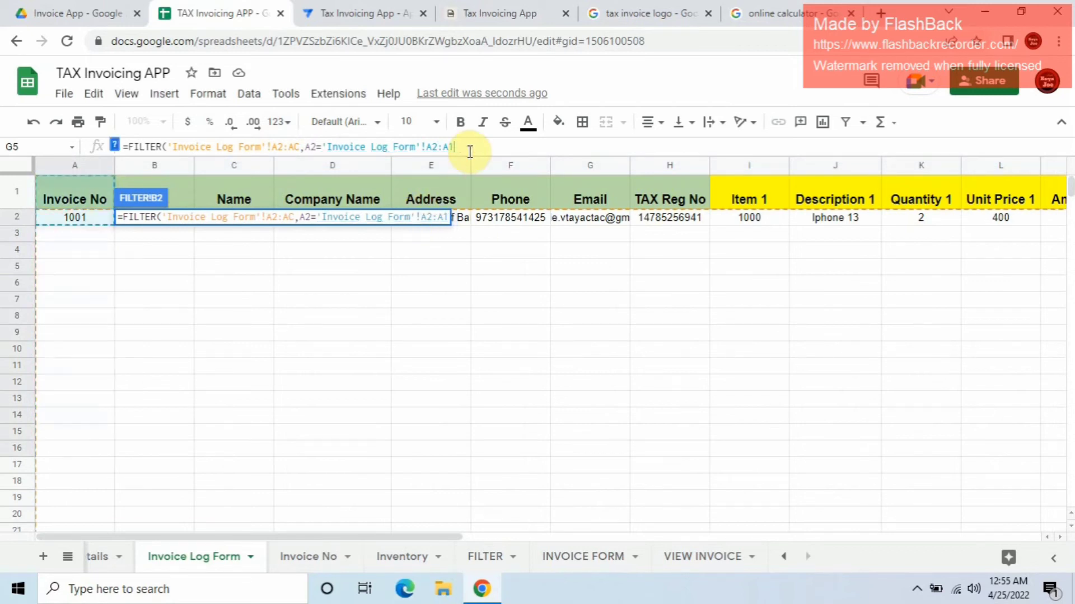
key("BackSpace")
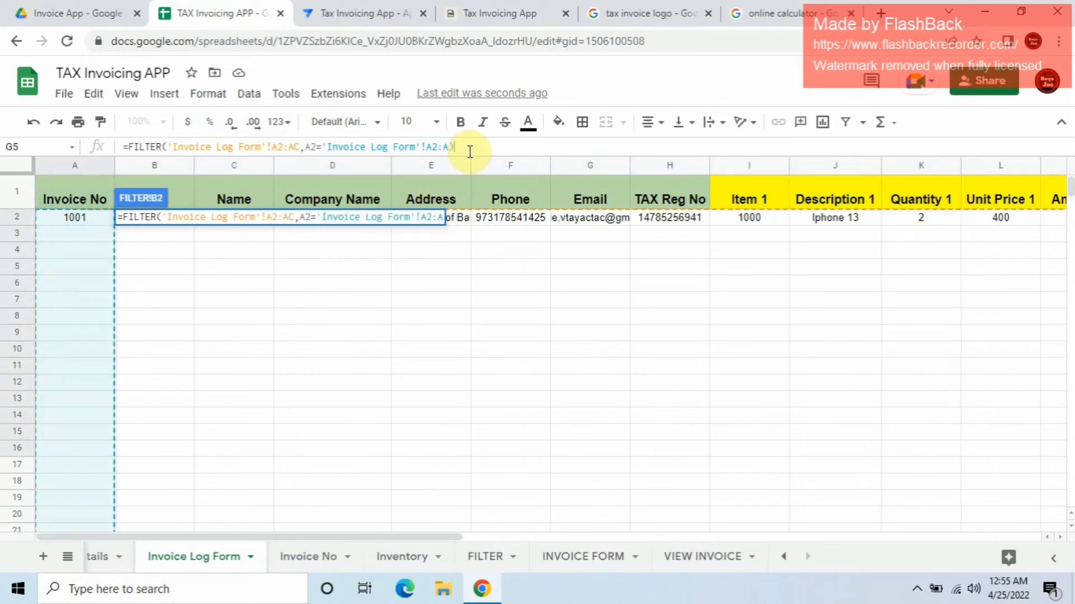
type(")")
key("Return")
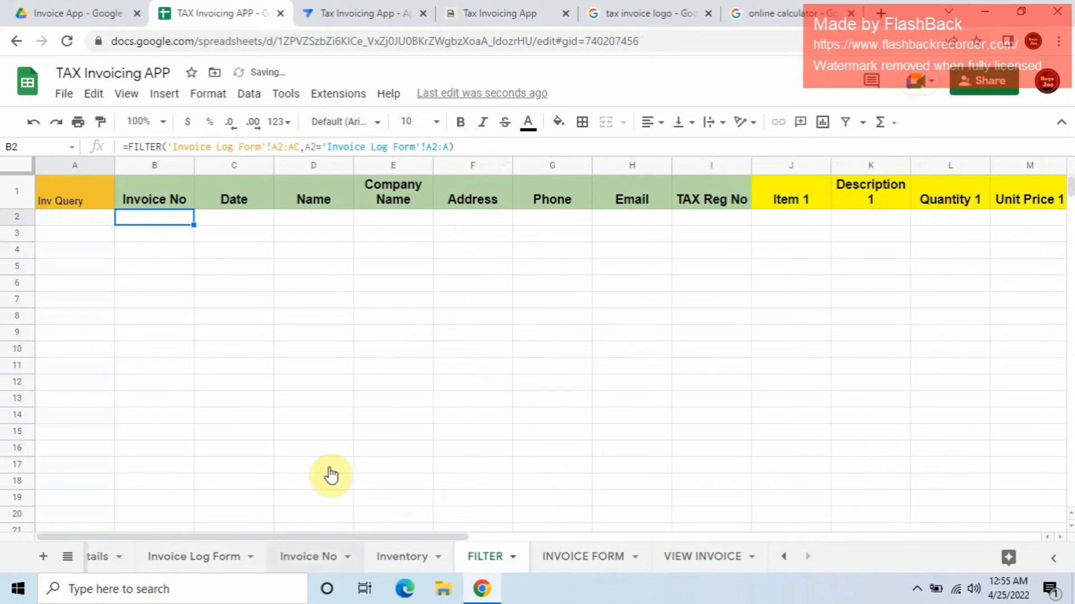
left_click(314, 382)
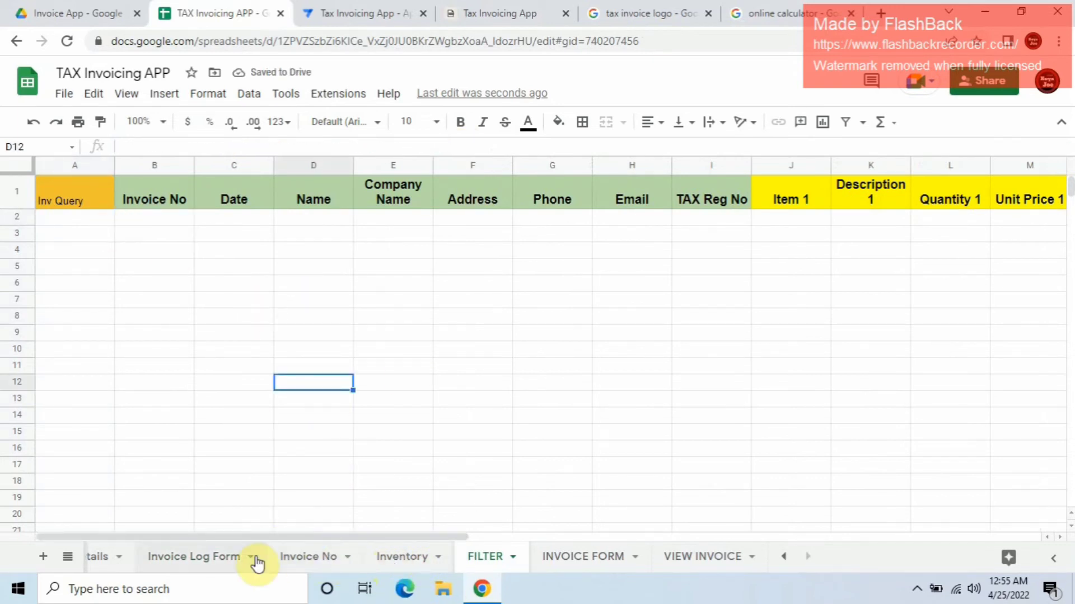
Step: Look up the logged invoice number and enter 1001 in the Inv Query cell A2 of the FILTER sheet to test the formula
left_click(196, 558)
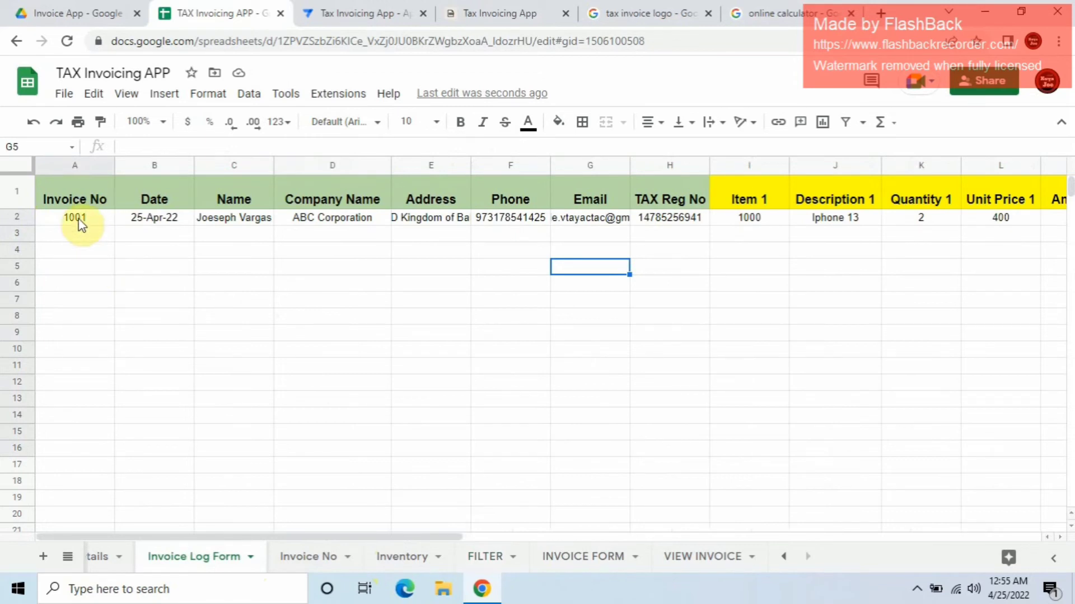
left_click(485, 557)
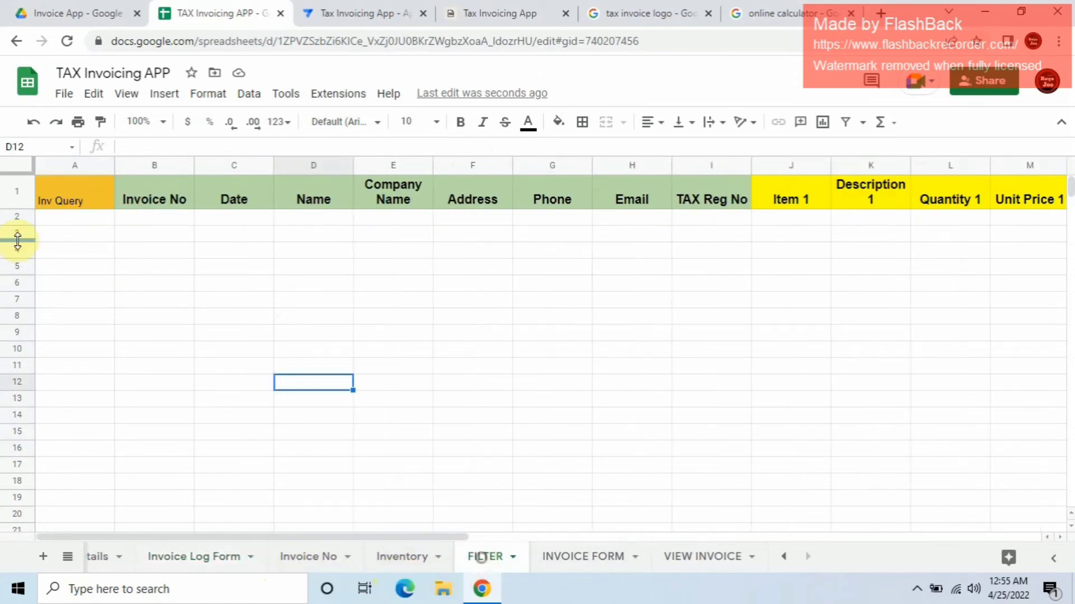
left_click(50, 224)
type("1001")
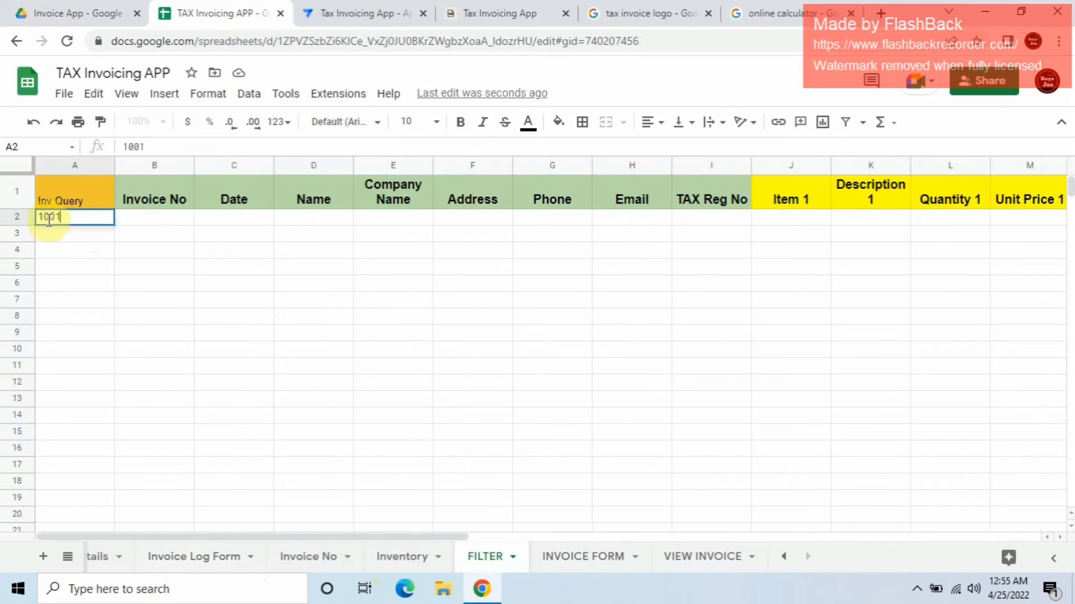
key("Return")
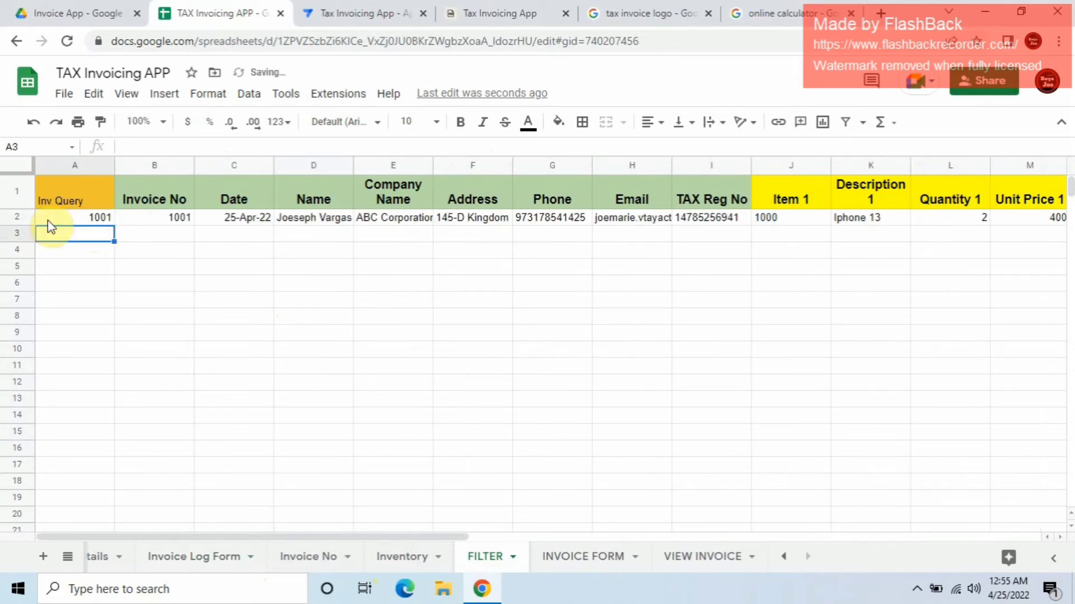
left_click_drag(183, 217, 312, 230)
left_click(336, 271)
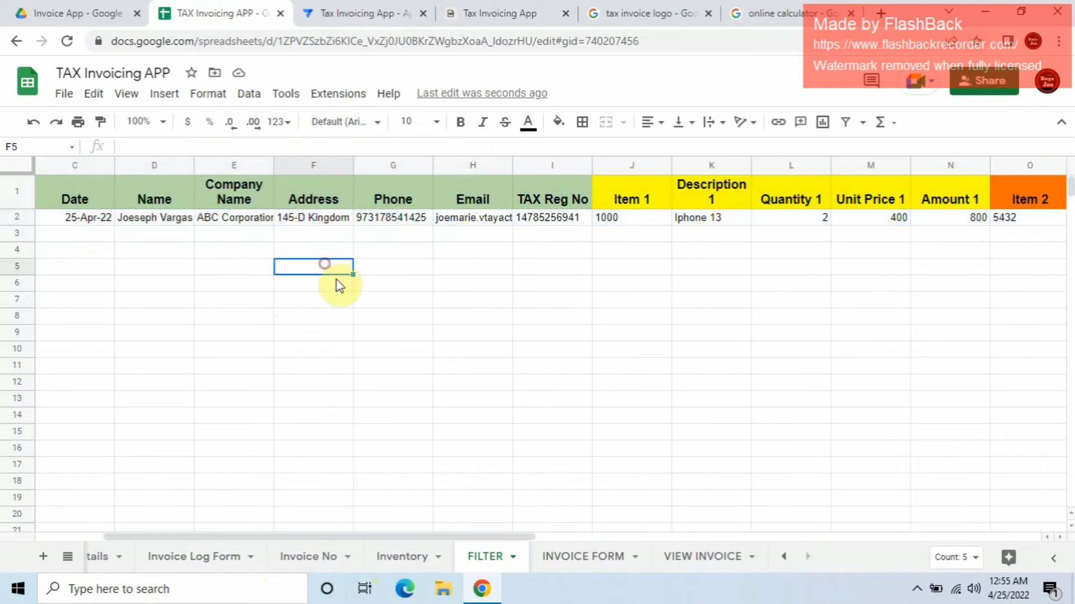
Step: Examine the INVOICE FORM sheet's company header, invoice title, customer block and item table
left_click(590, 563)
scroll(500, 267, "up", 3)
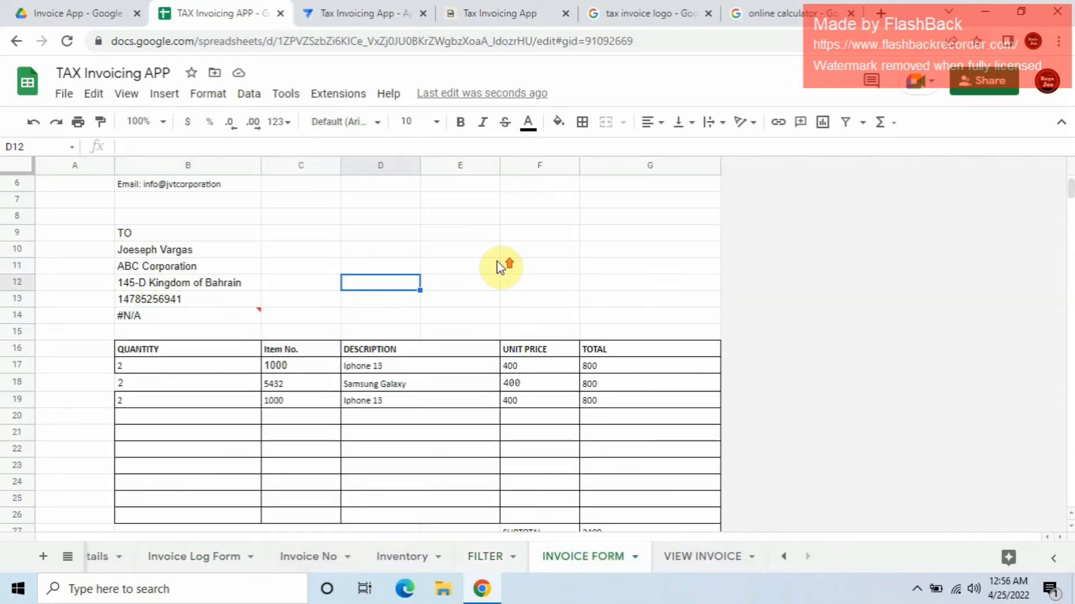
scroll(499, 267, "up", 2)
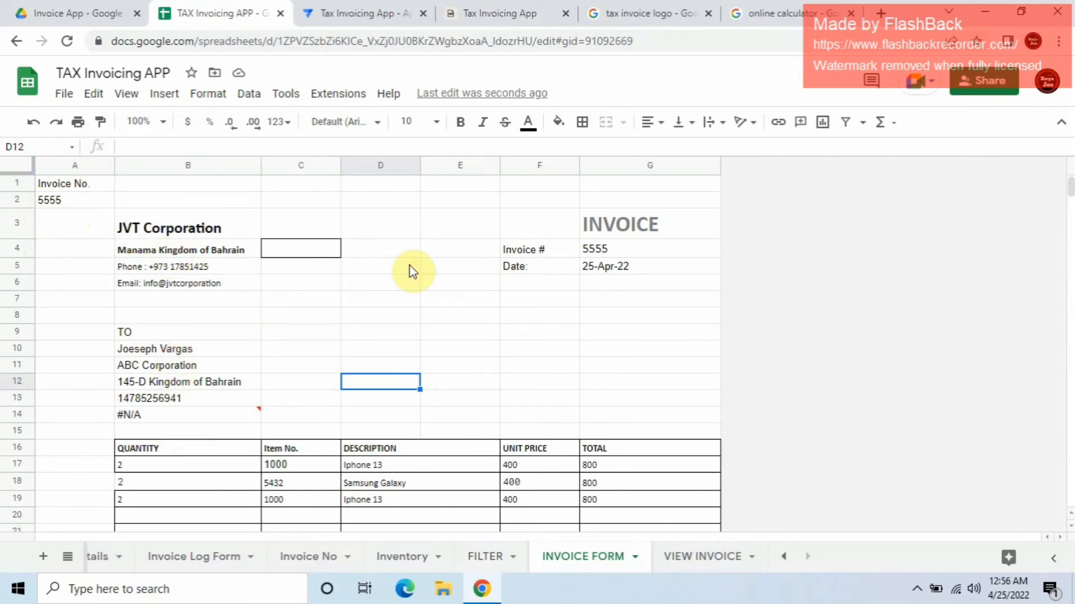
left_click_drag(491, 267, 490, 283)
left_click(216, 222)
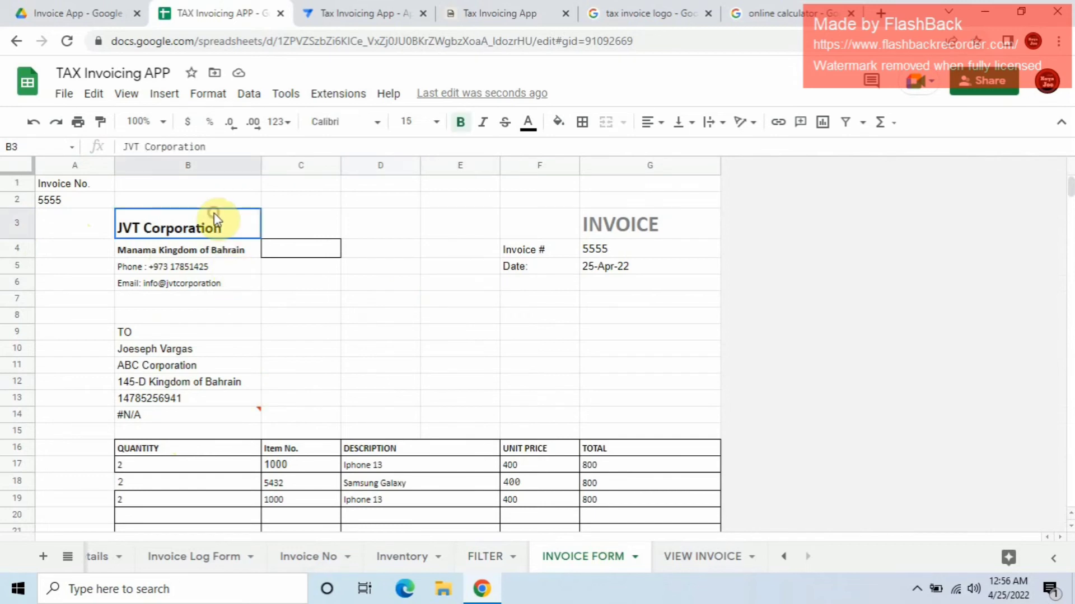
left_click(614, 232)
left_click(458, 369)
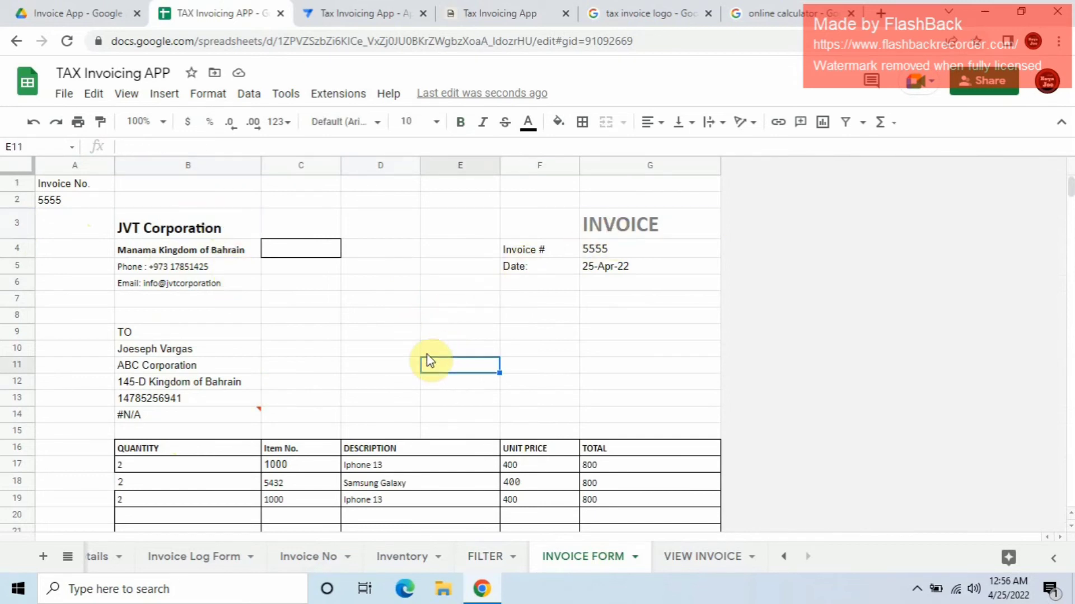
Step: Clear the existing formula from cell G4 beside the Invoice # label on the INVOICE FORM sheet
left_click(530, 253)
left_click(663, 250)
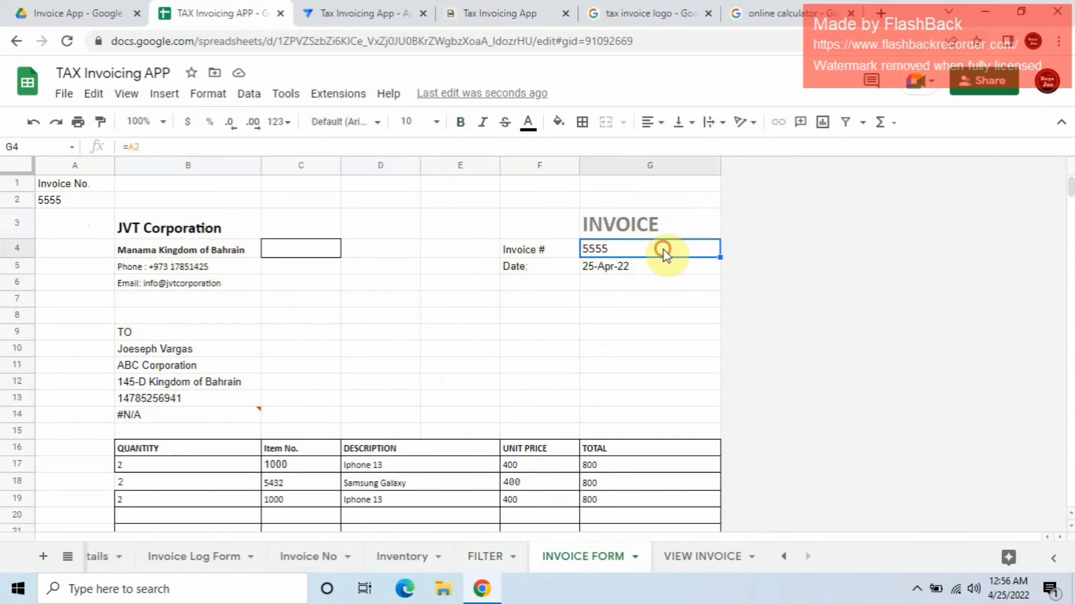
key("Delete")
left_click(618, 383)
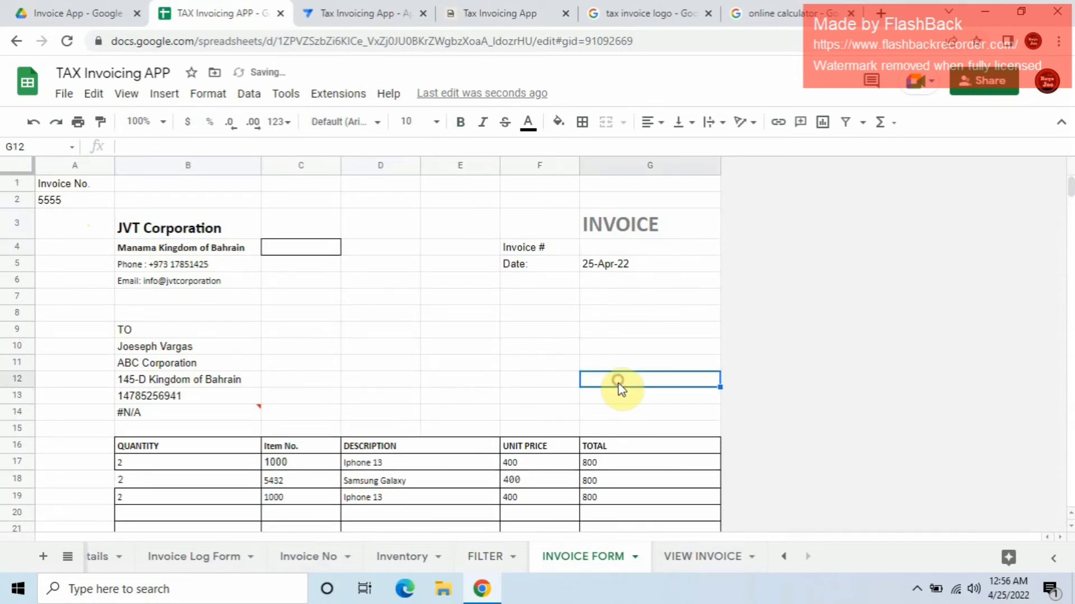
Step: Link cell G4 beside the Invoice # label on the INVOICE FORM sheet to the invoice number with =FILTER!B2
left_click(607, 257)
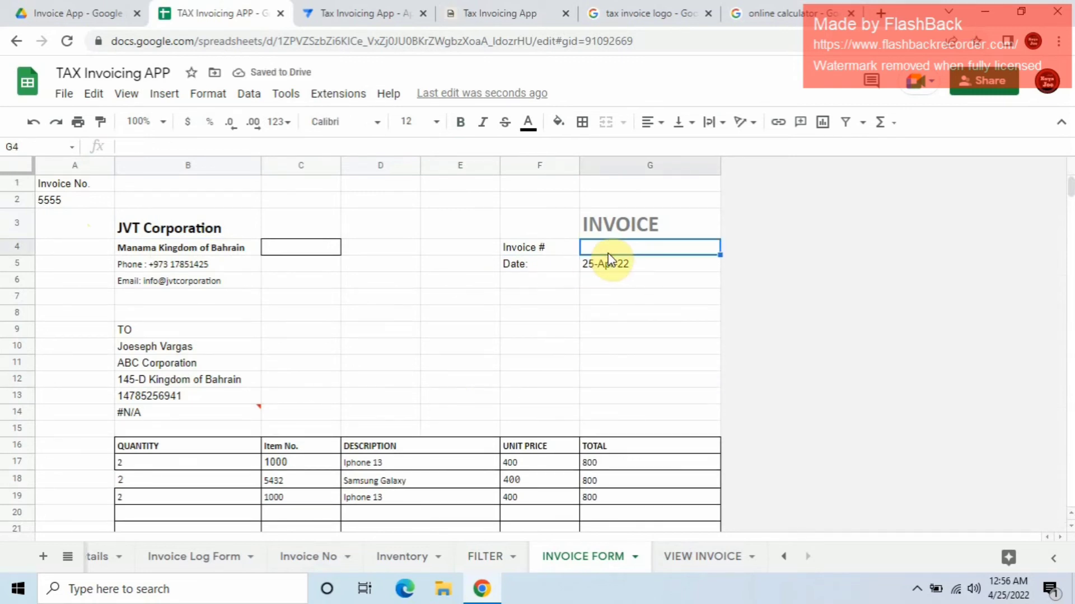
type("=")
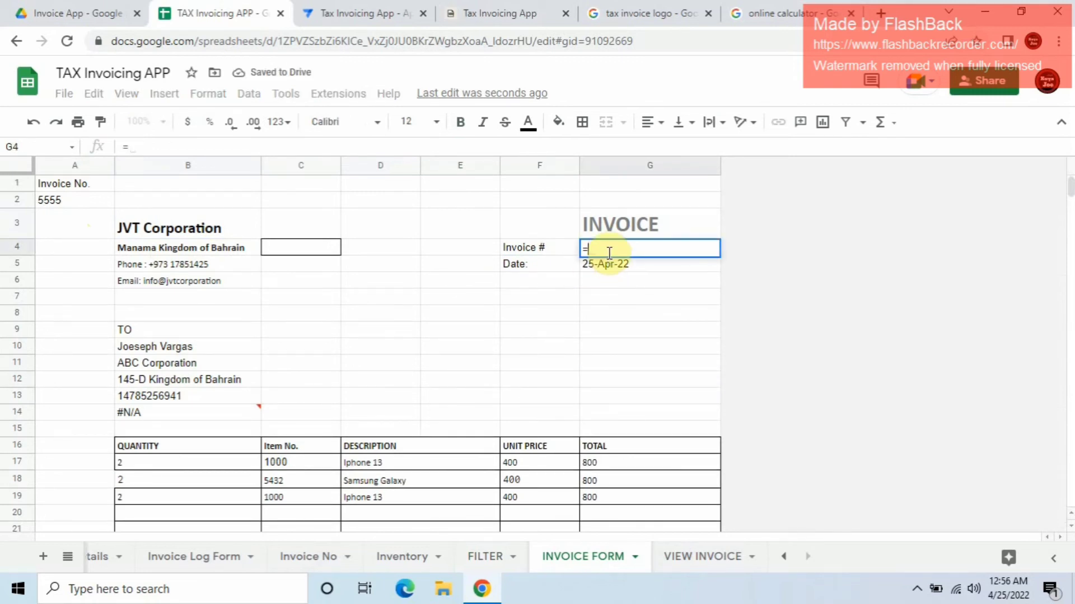
left_click(485, 557)
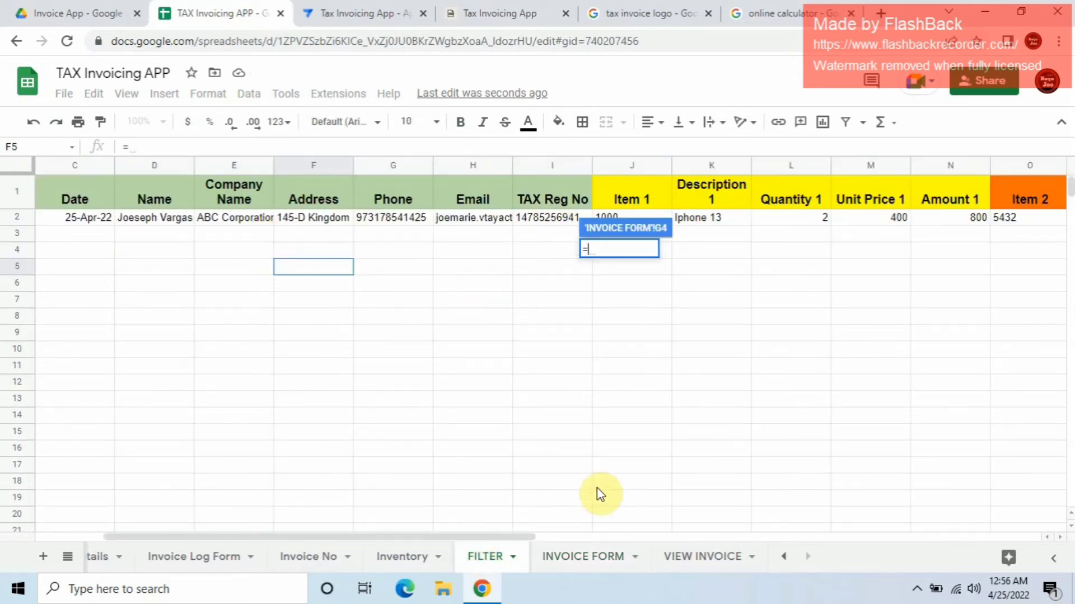
left_click_drag(247, 537, 103, 538)
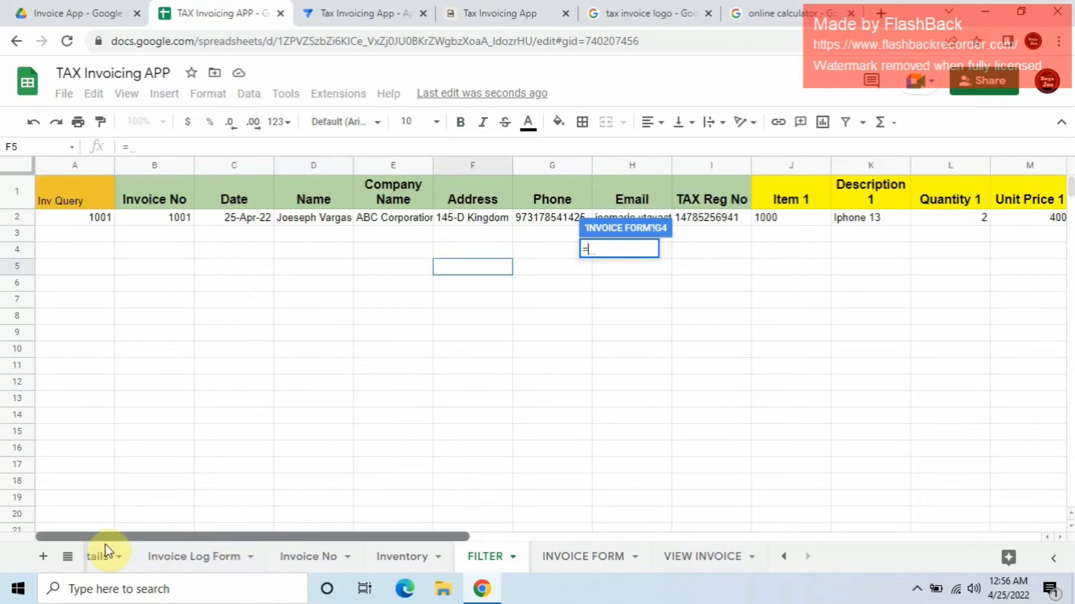
left_click(161, 217)
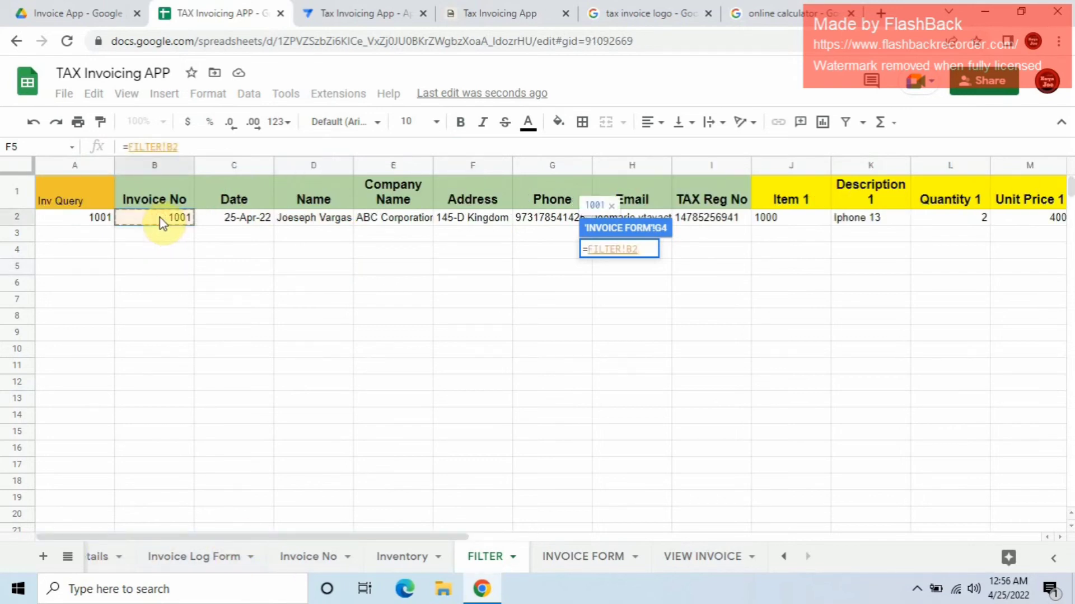
key("Return")
Step: Clear the Date cell G5 on the INVOICE FORM sheet and re-enter its link as =FILTER!C2
left_click(632, 267)
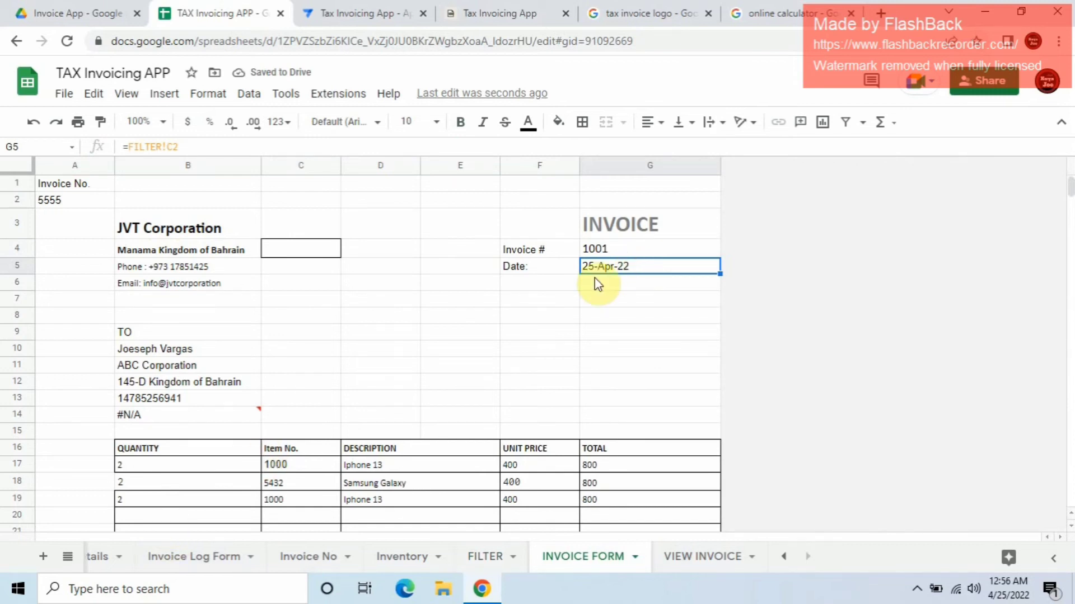
key("Delete")
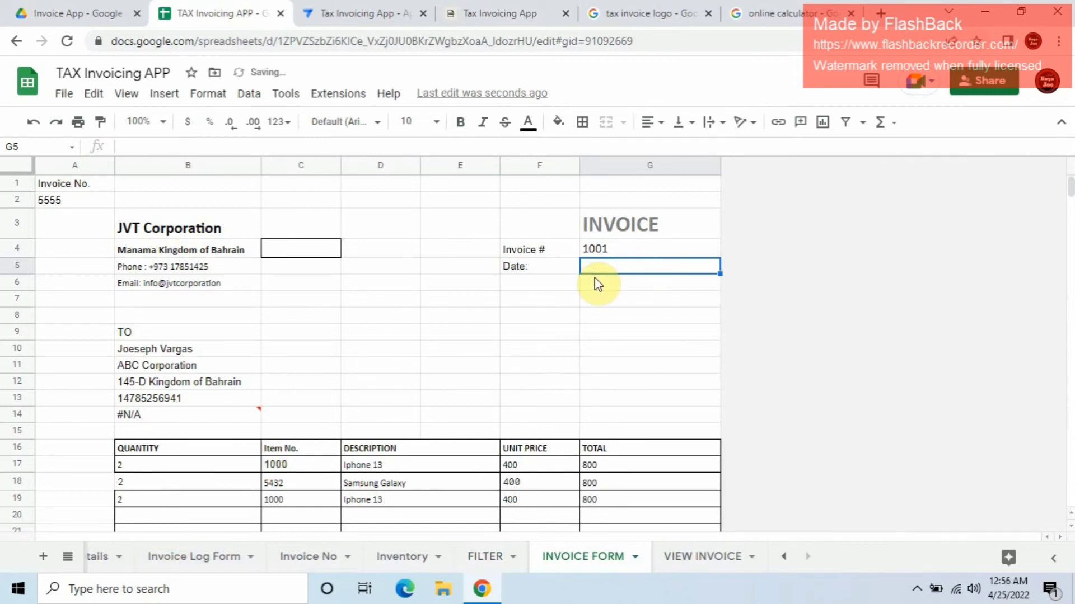
type("=")
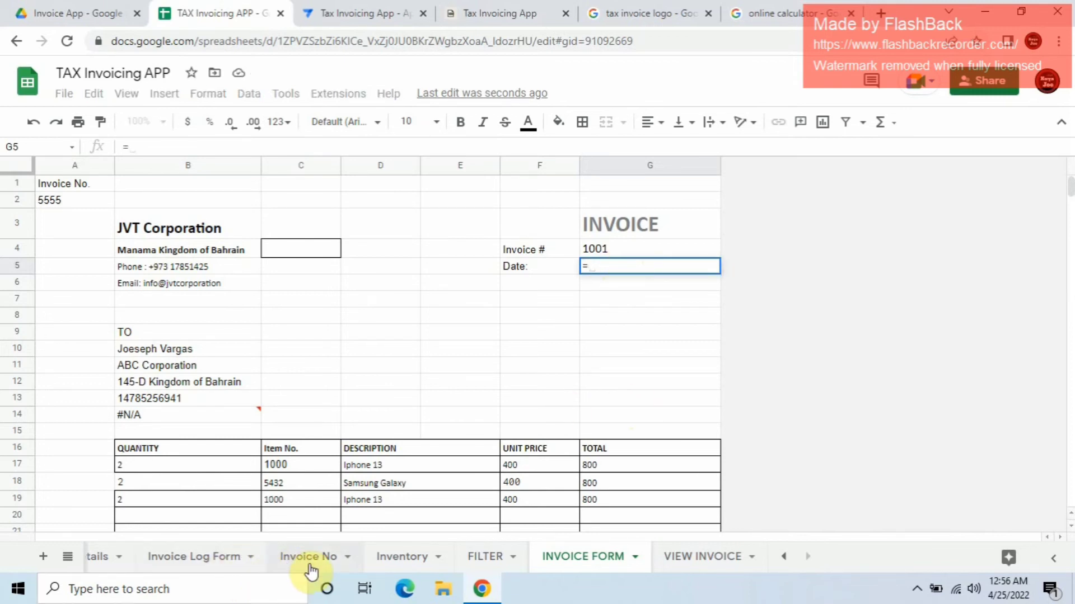
left_click(485, 557)
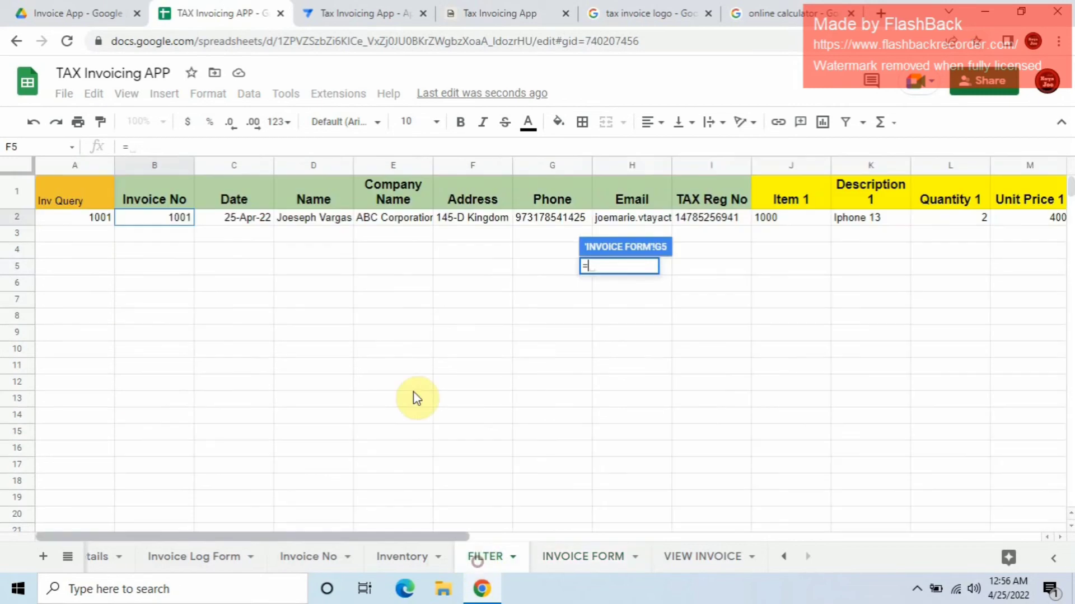
left_click(258, 223)
key("Return")
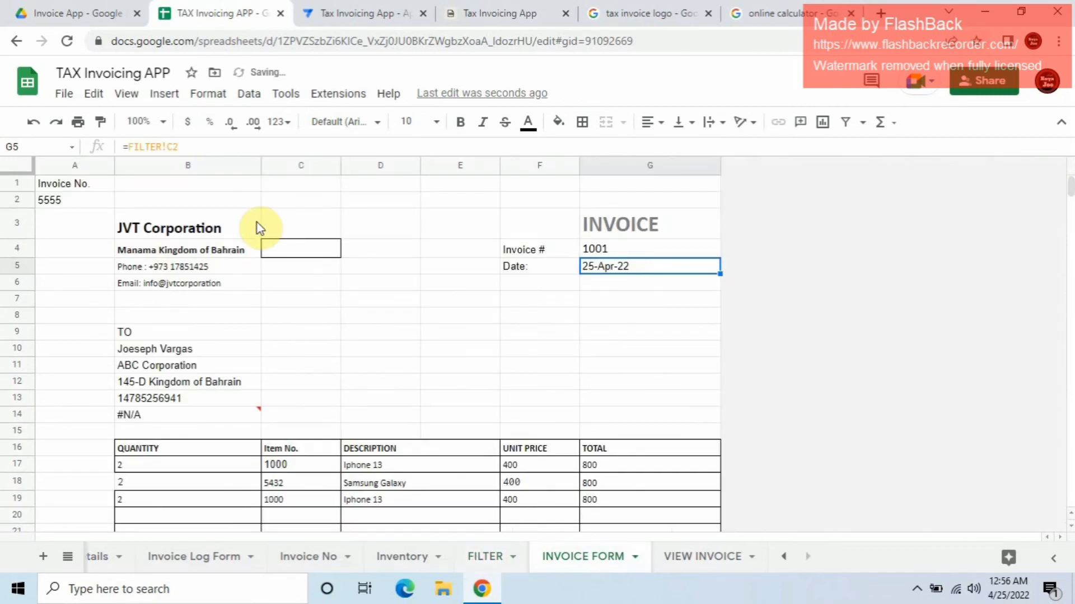
Step: Examine the INVOICE FORM layout and the VIEW INVOICE sheet's INVOICE NO and LINK columns
left_click(290, 285)
scroll(420, 408, "down", 1)
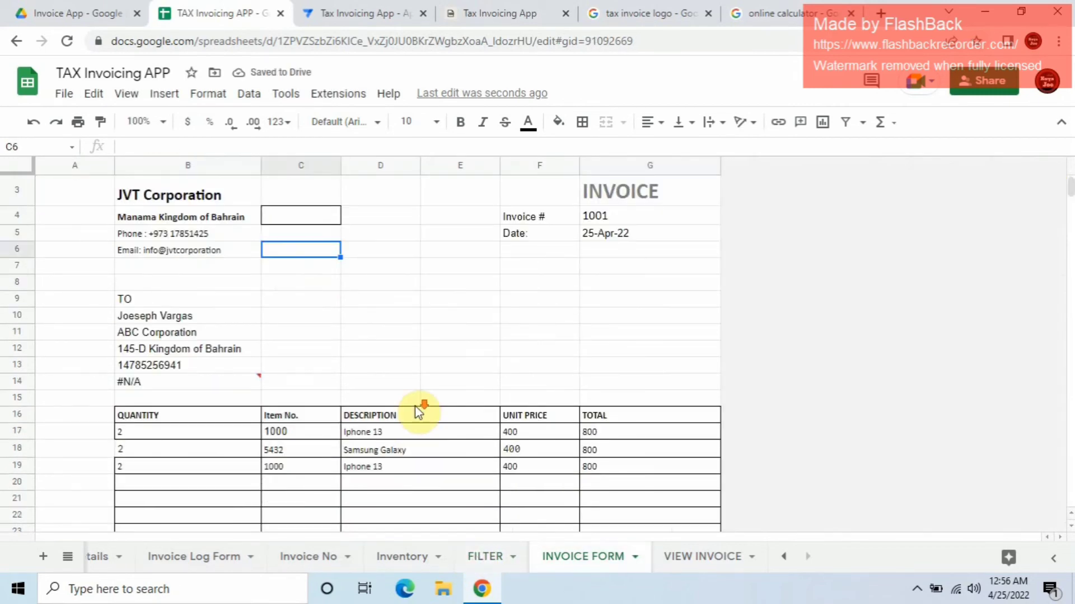
scroll(422, 408, "up", 1)
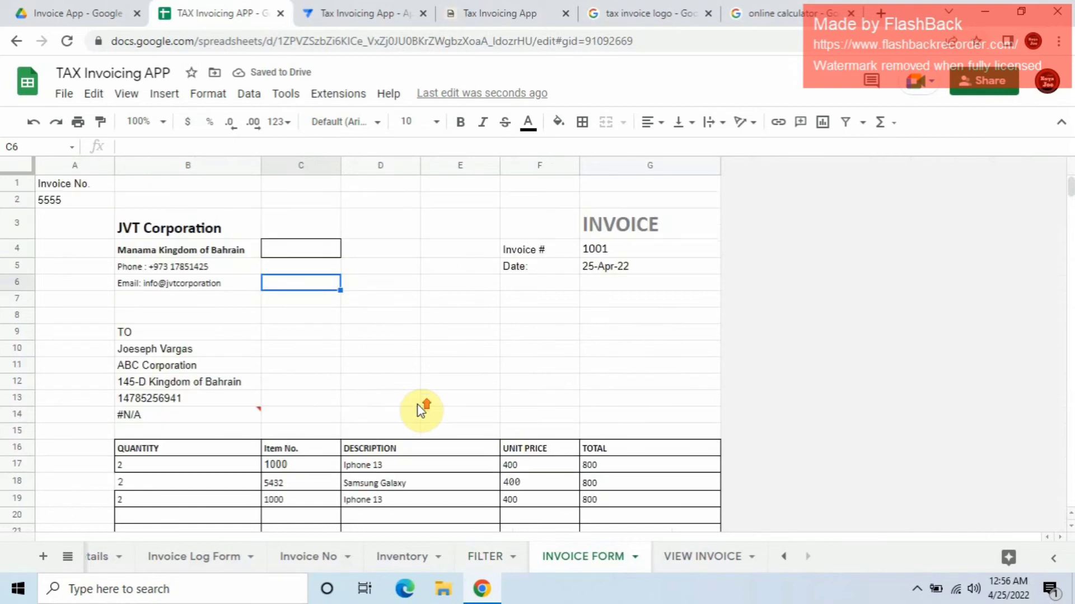
left_click(694, 568)
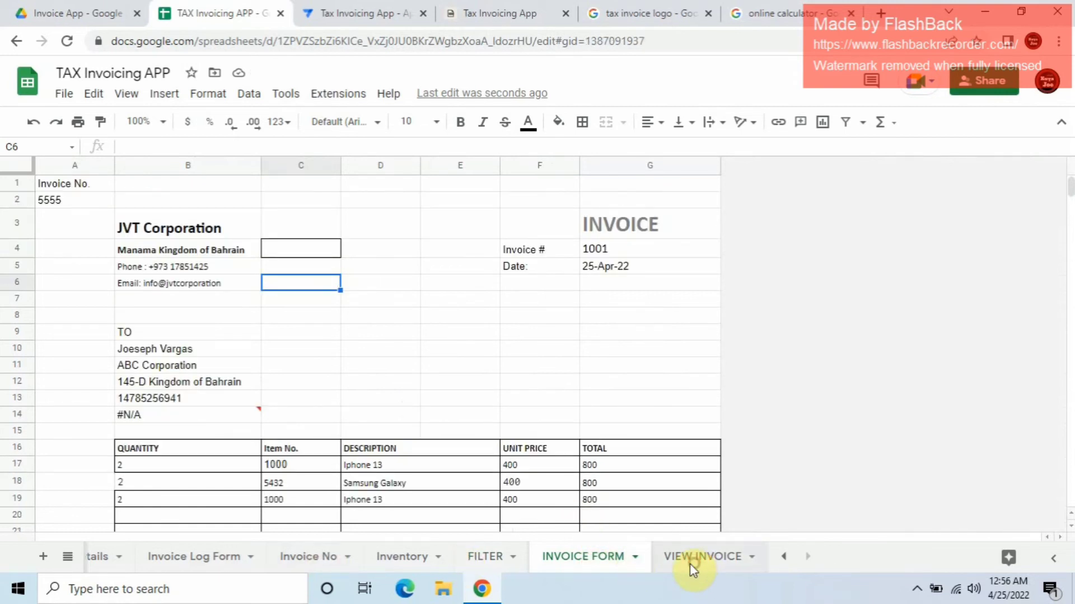
left_click(175, 400)
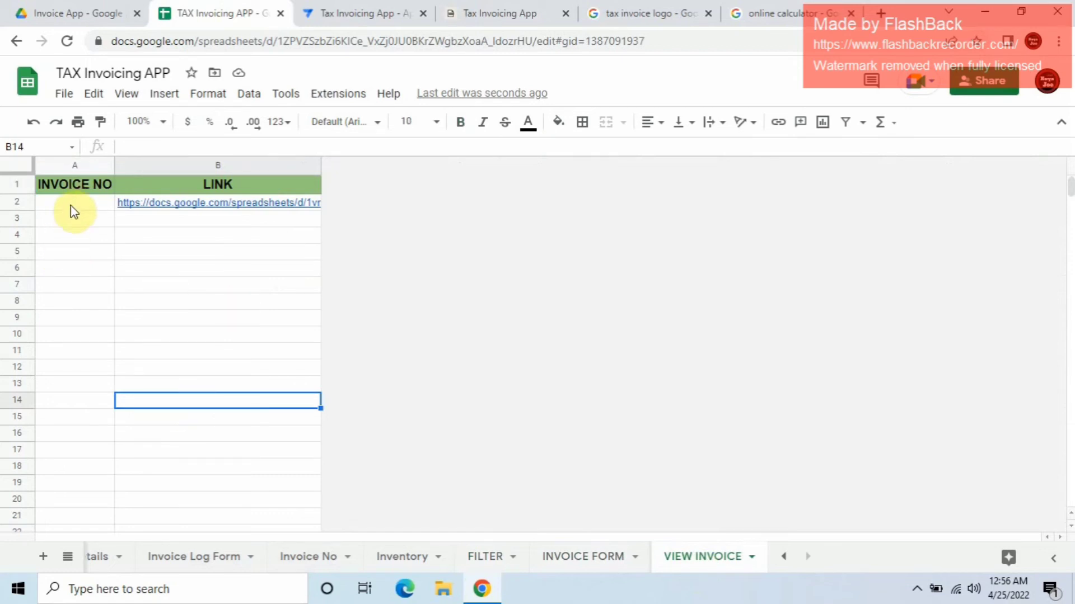
left_click(71, 188)
left_click(155, 185)
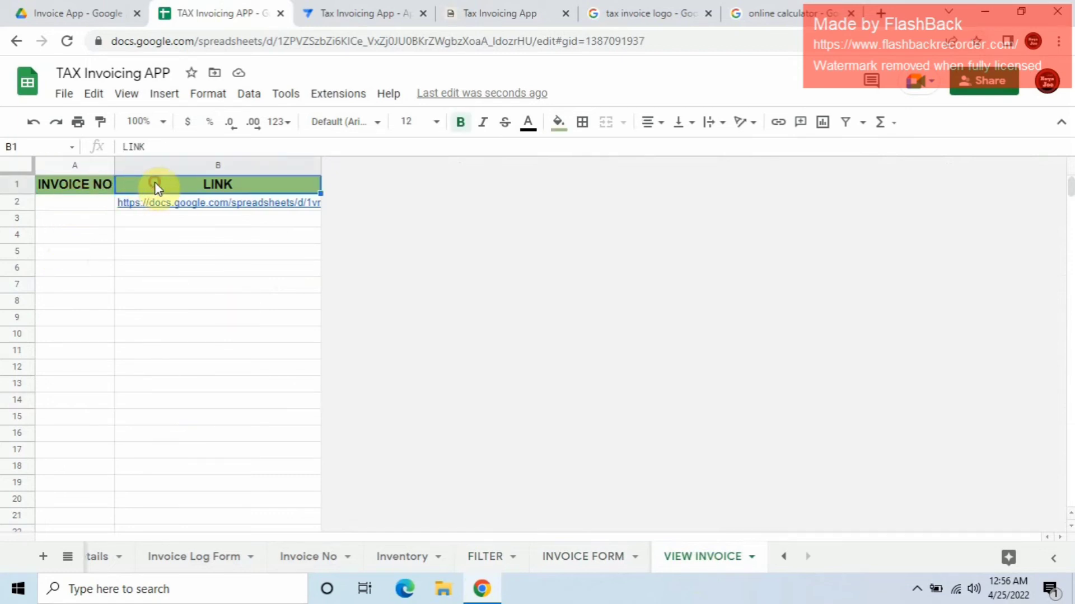
left_click(131, 317)
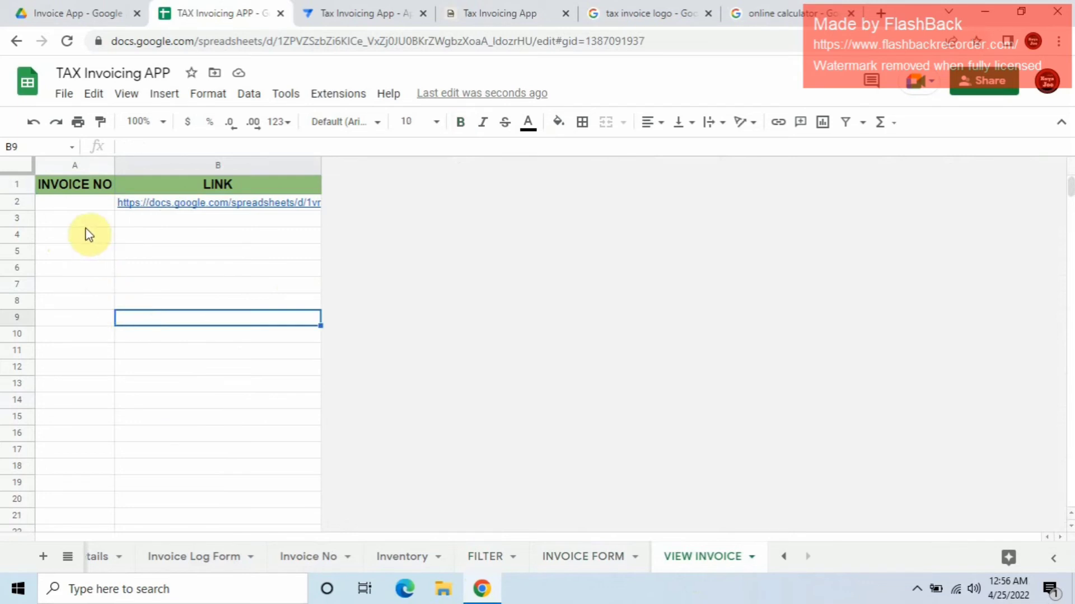
mouse_move(212, 208)
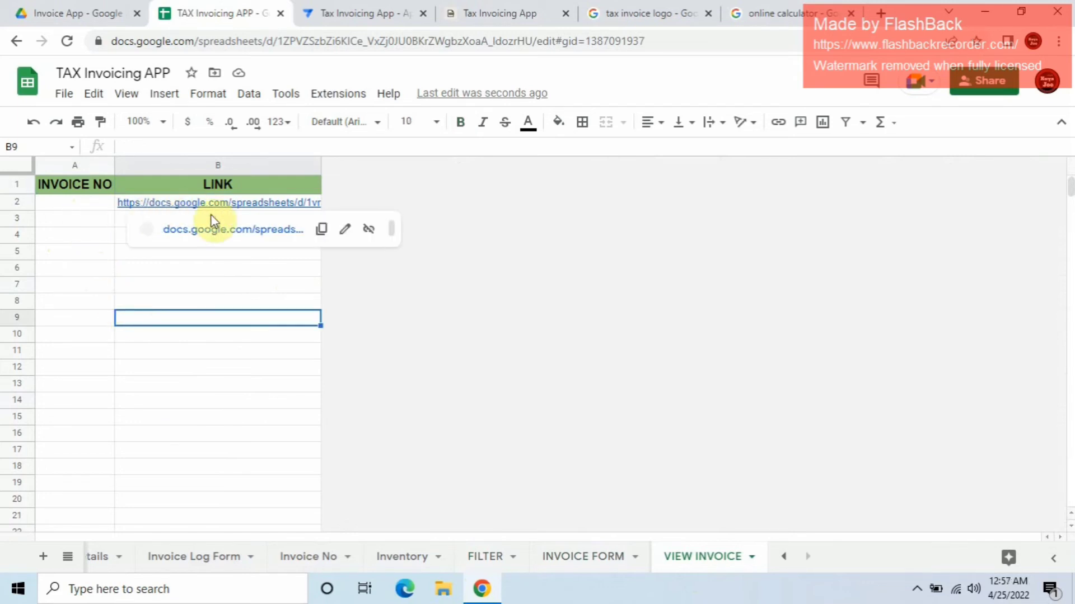
left_click(236, 417)
left_click(85, 207)
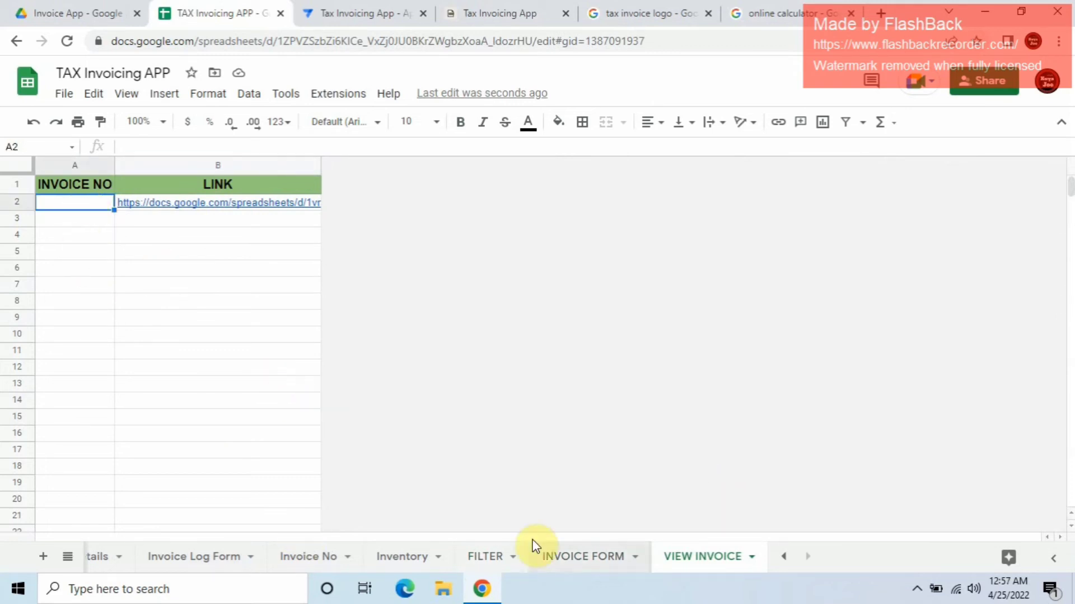
Step: Replace the Inv Query value in cell A2 of the FILTER sheet with the formula ='VIEW INVOICE'!A2
left_click(503, 557)
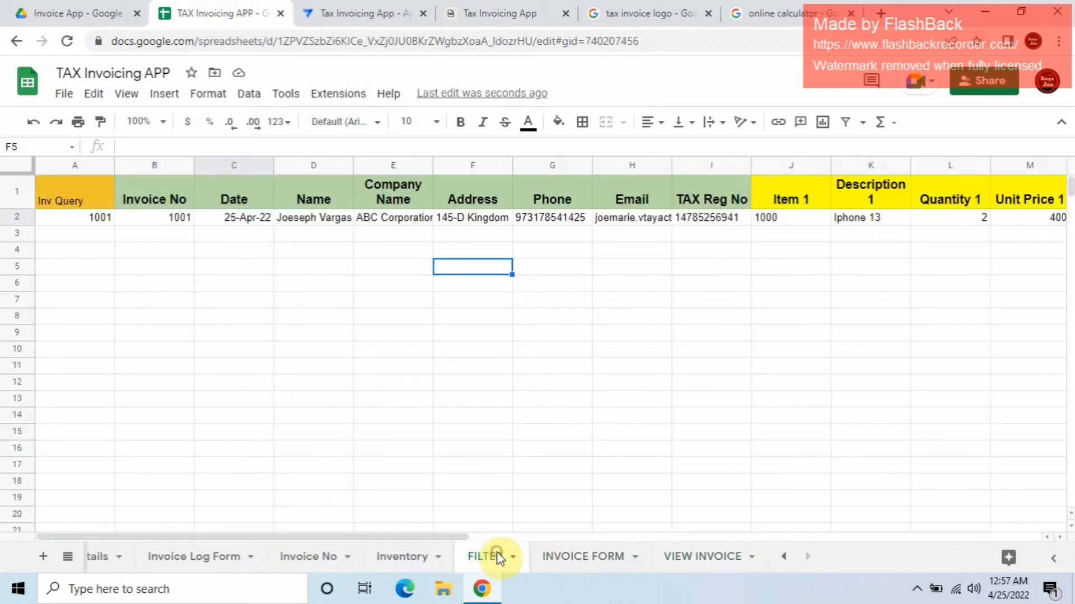
left_click(93, 223)
left_click(106, 266)
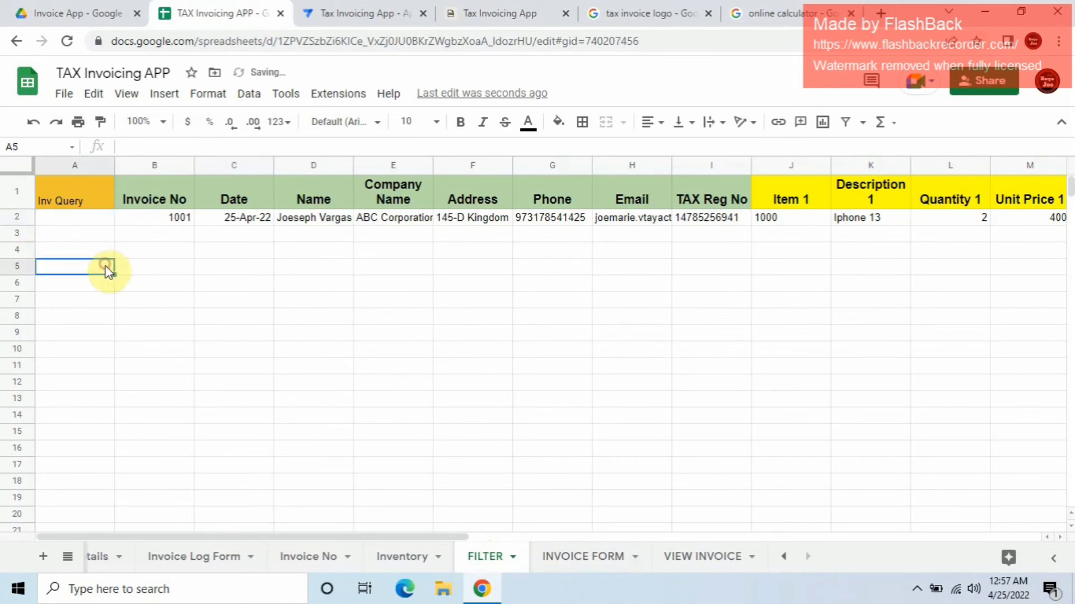
left_click(103, 224)
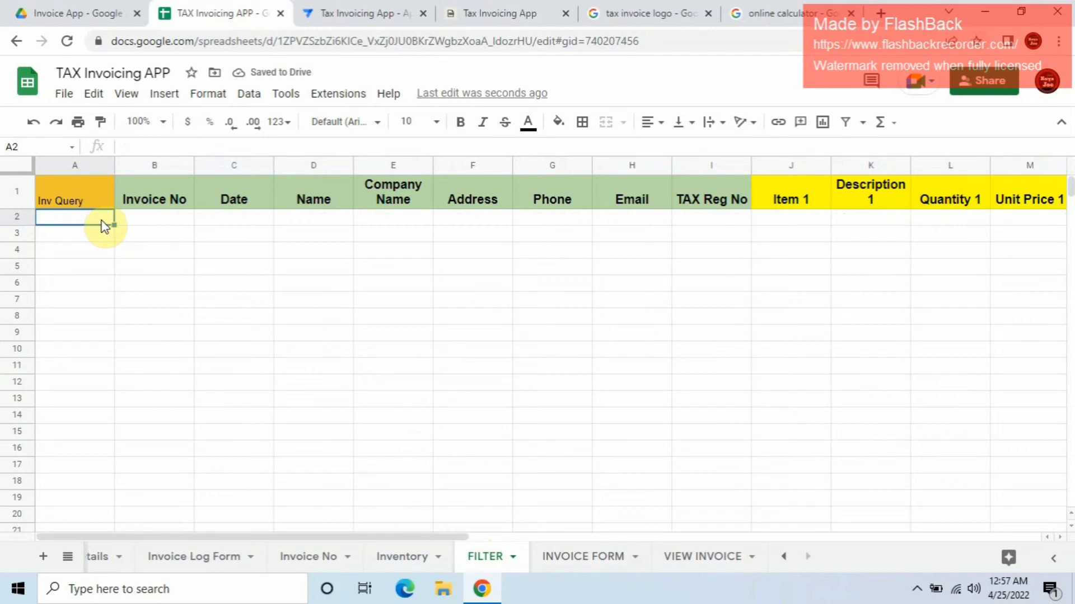
type("=")
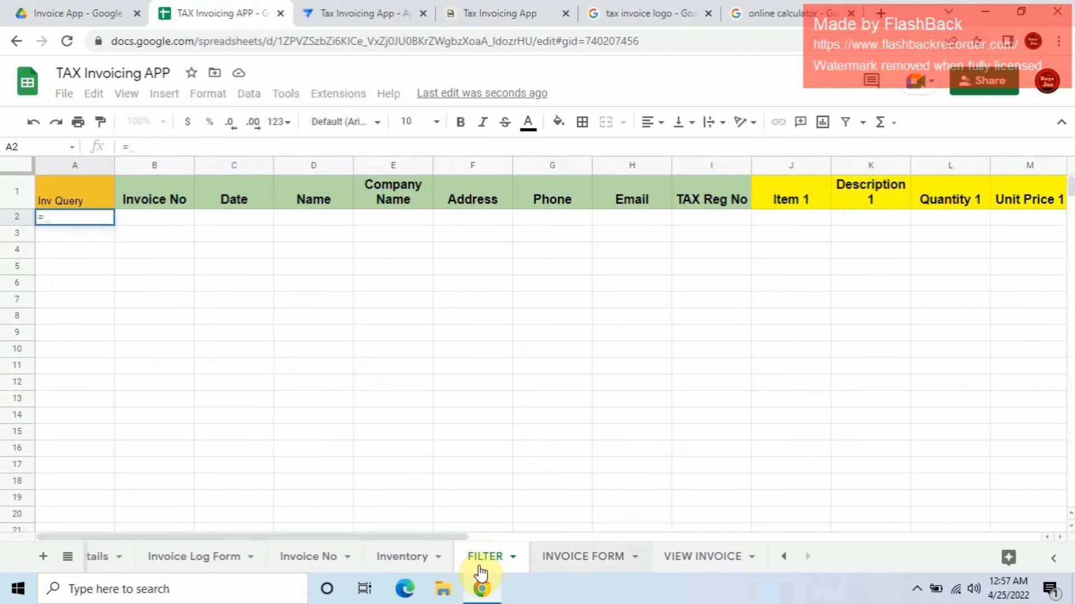
left_click(605, 566)
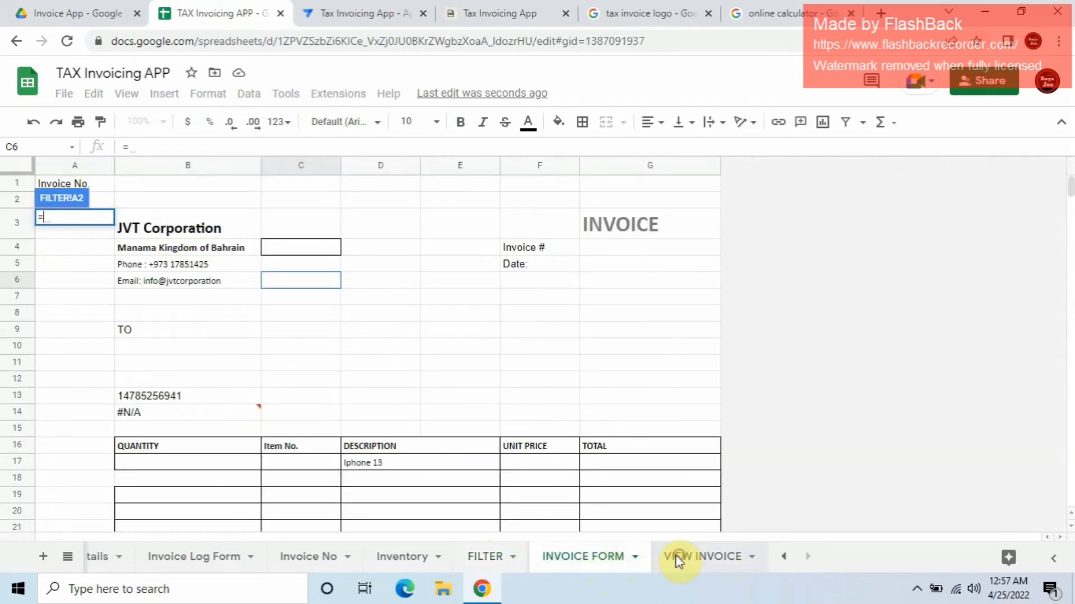
left_click(679, 557)
left_click(109, 202)
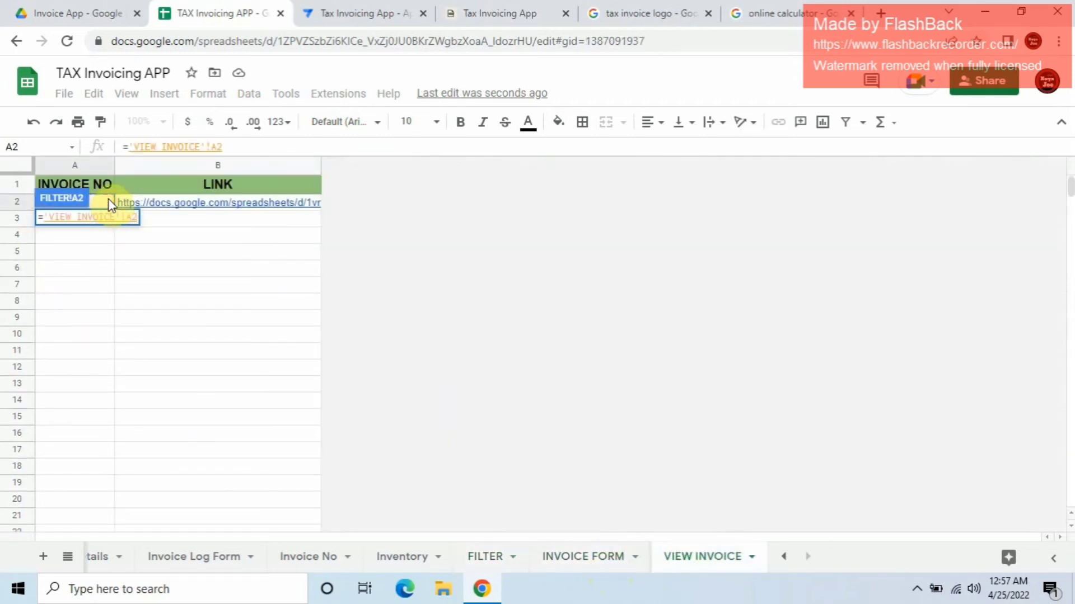
key("Return")
left_click(147, 281)
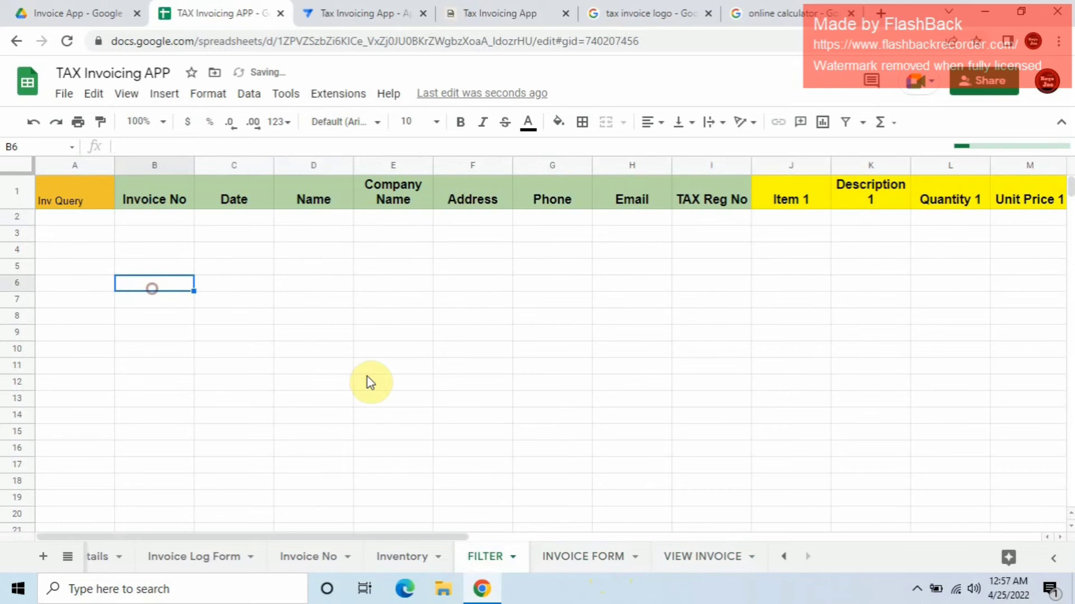
Step: Enter 1001 under INVOICE NO in cell A2 of the VIEW INVOICE sheet and check the FILTER sheet's record
left_click(682, 560)
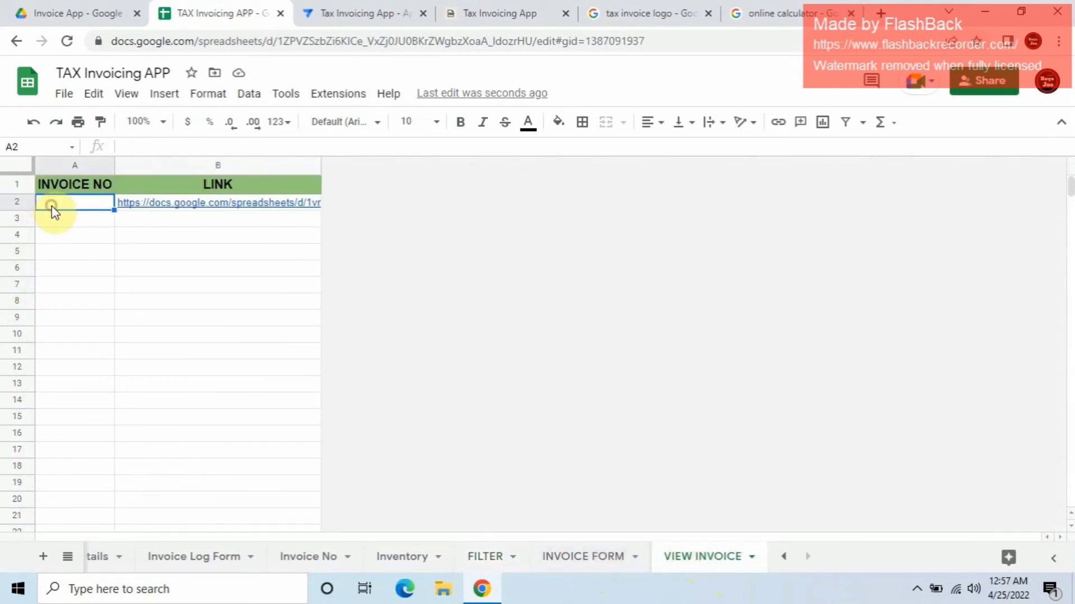
type("5")
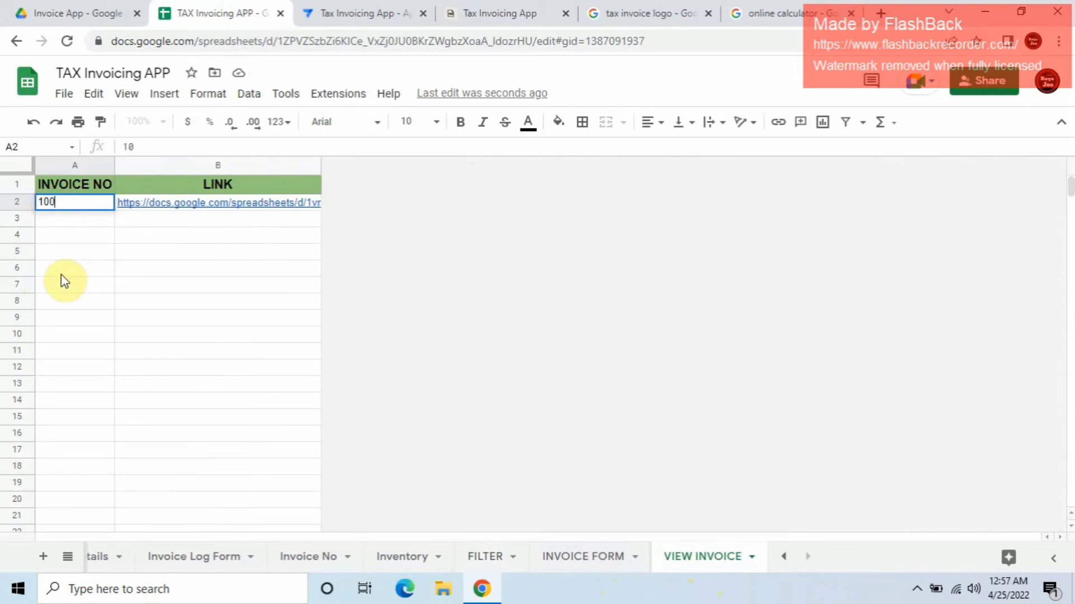
key("Return")
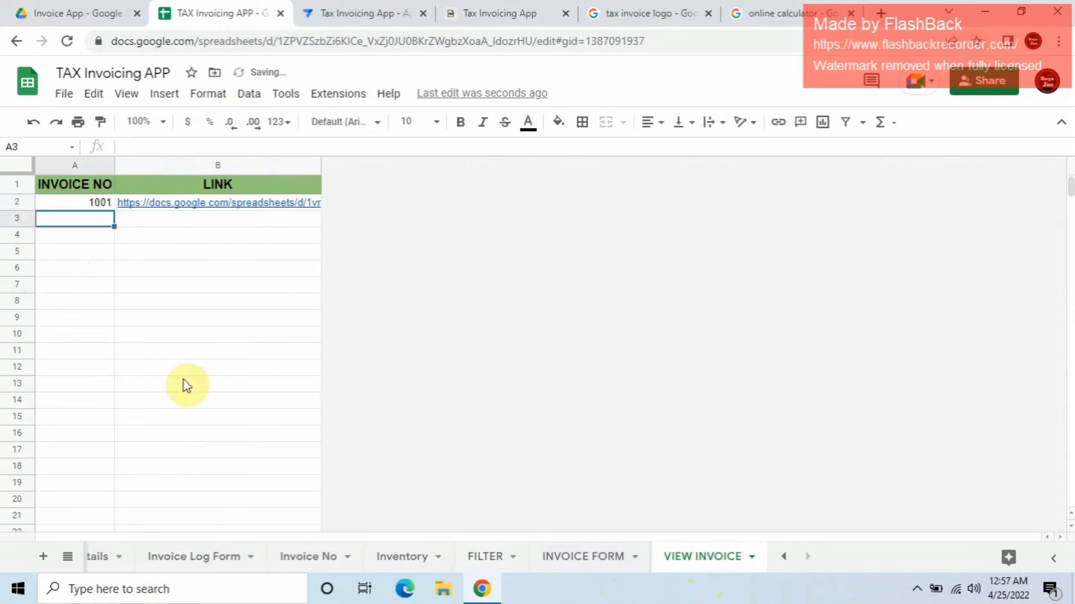
left_click(506, 565)
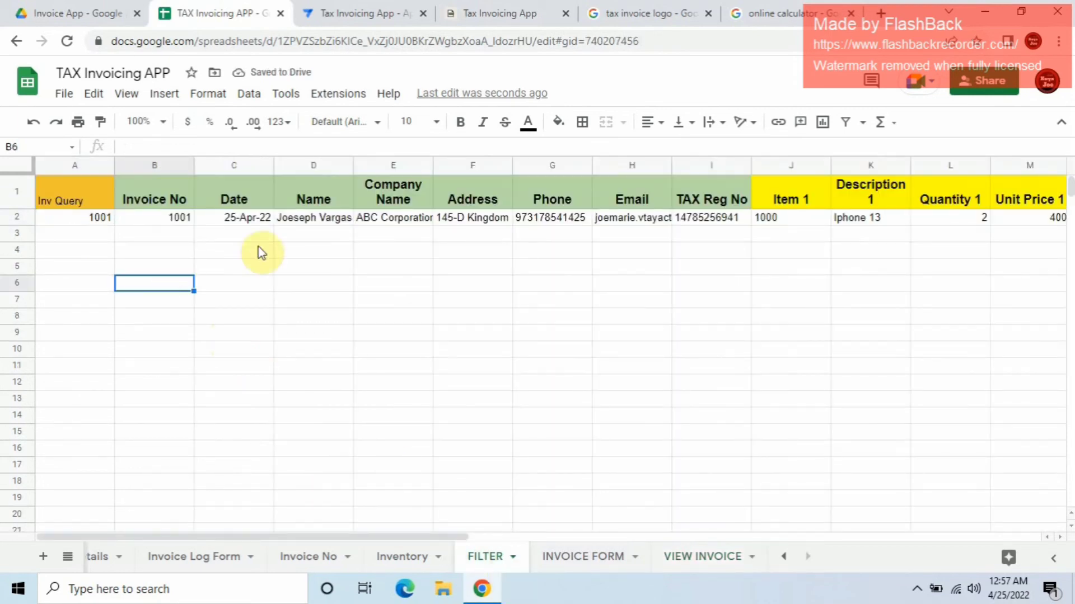
left_click(697, 563)
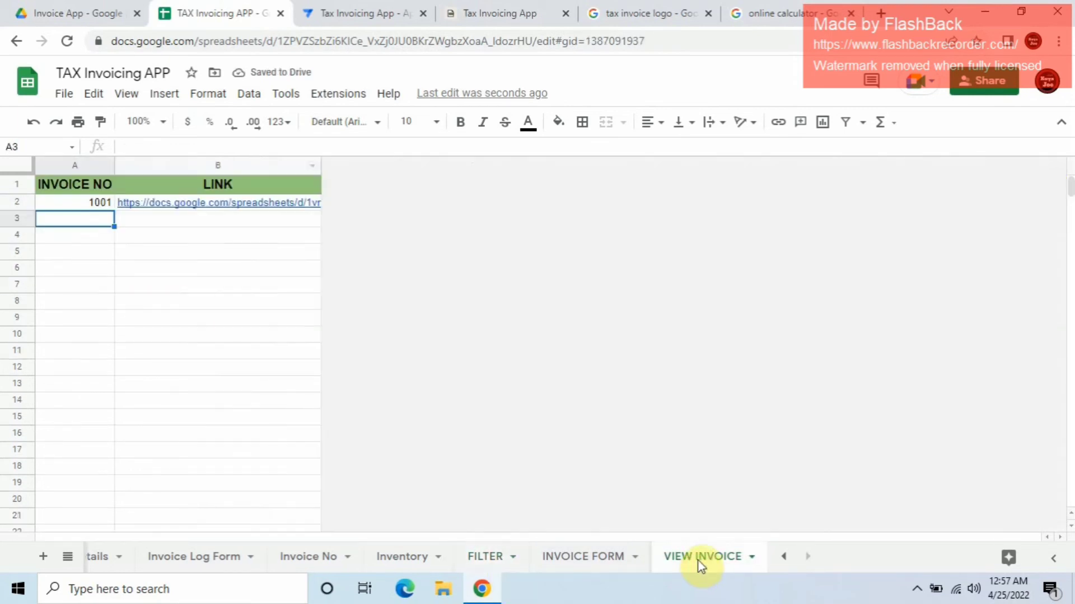
Step: Switch to AppSheet and start a new data table from the TAX Invoicing APP spreadsheet in Google Drive's Invoice App folder
left_click(344, 5)
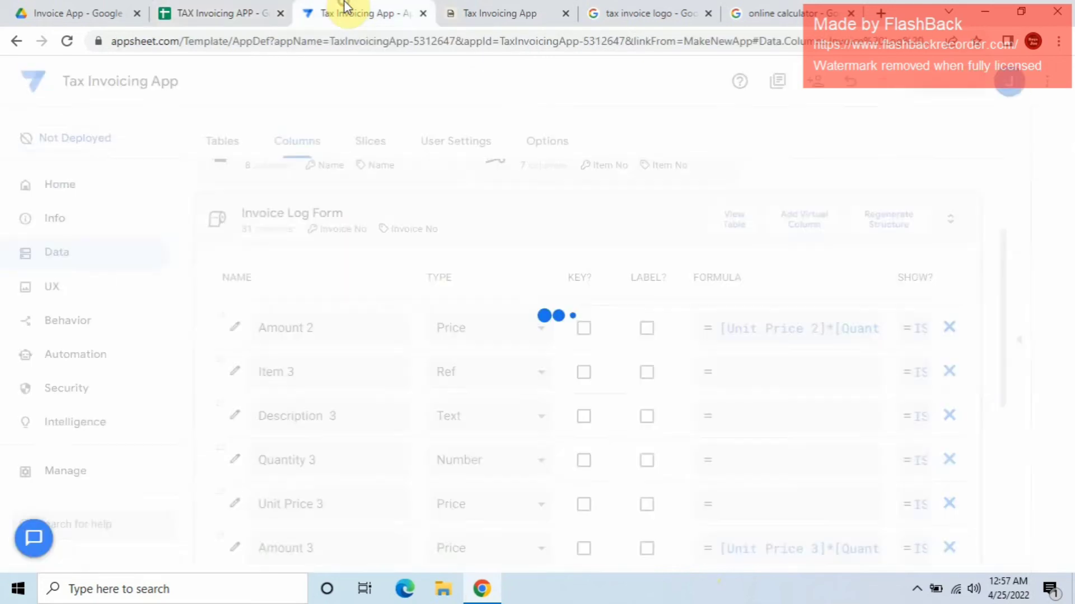
left_click(58, 258)
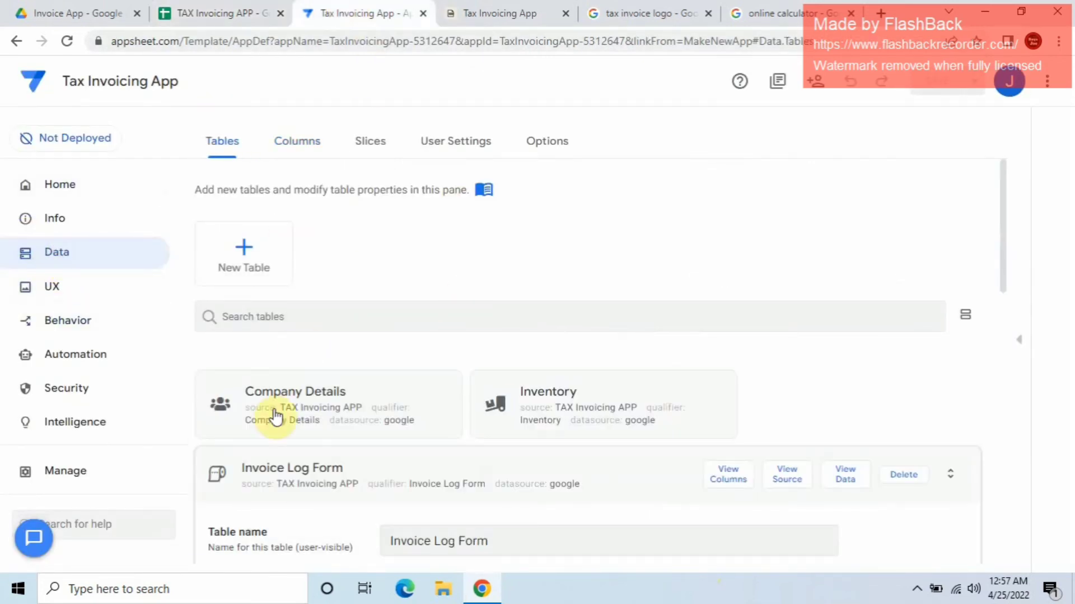
left_click(260, 274)
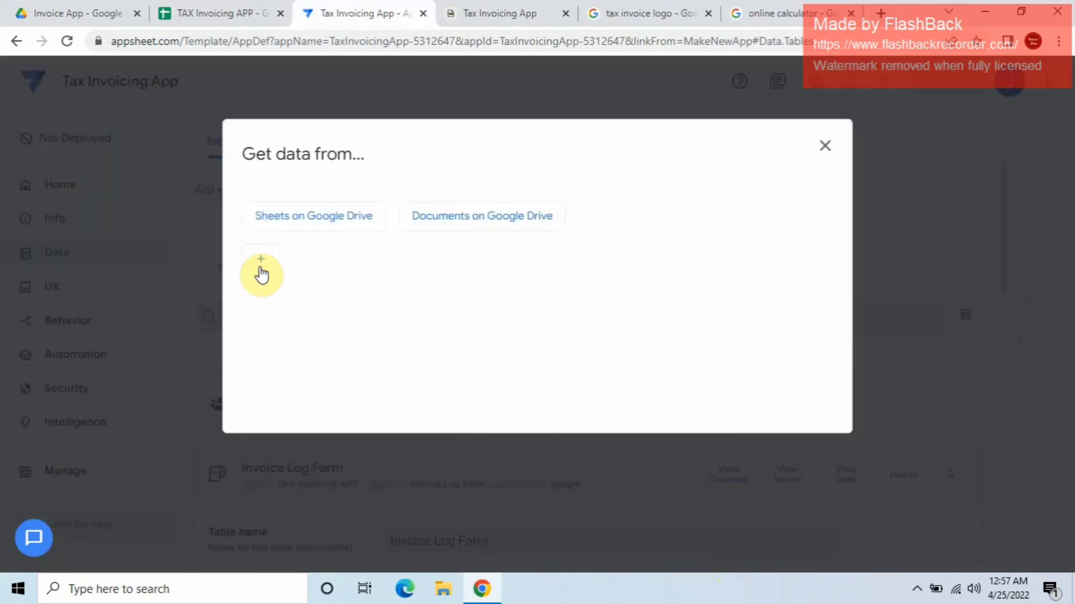
left_click(353, 215)
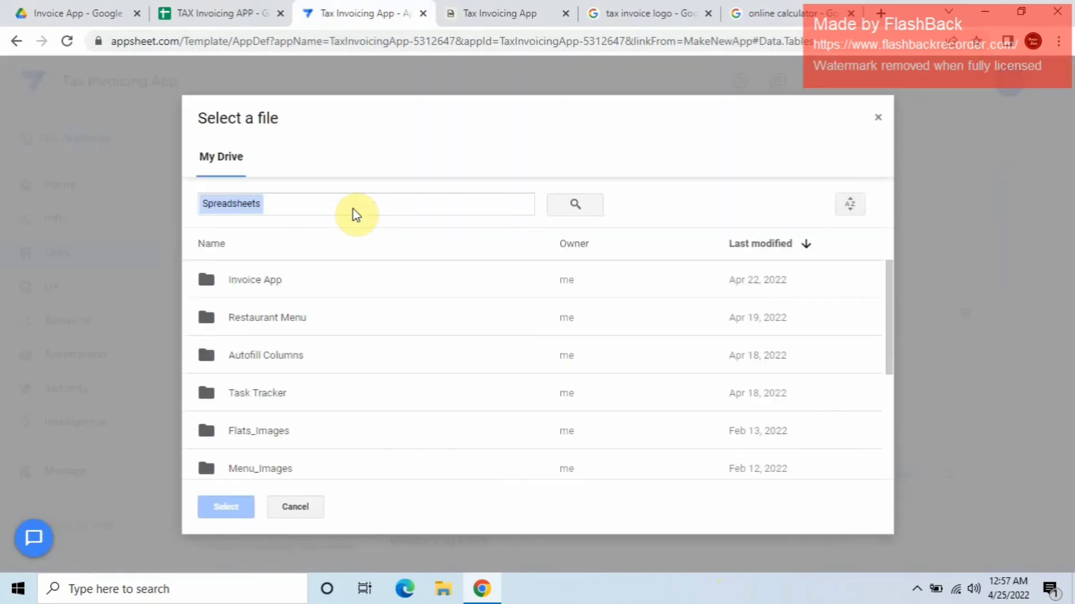
left_click(281, 287)
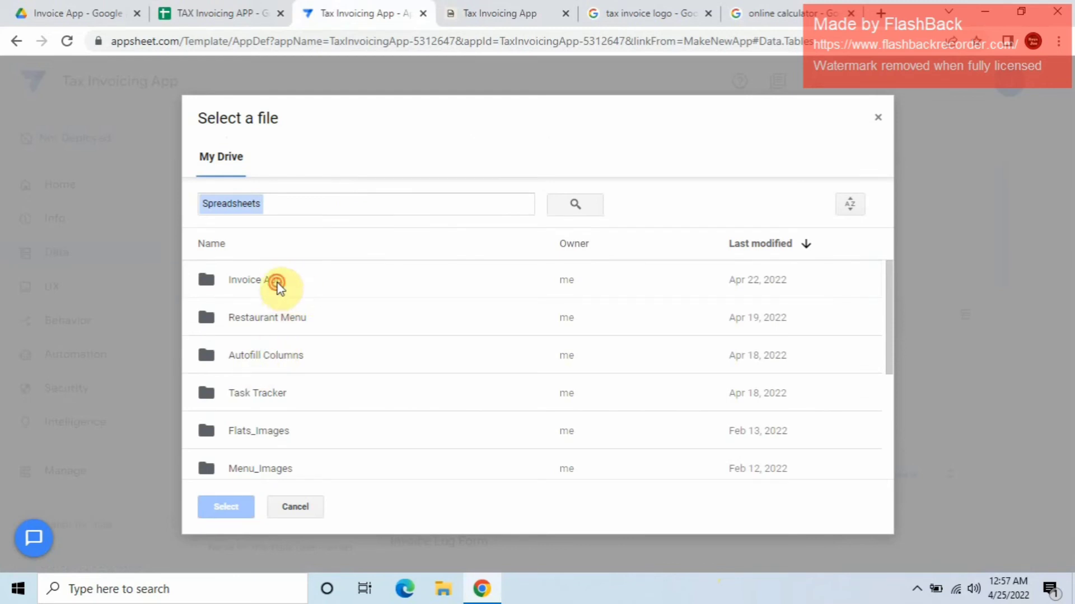
double_click(277, 283)
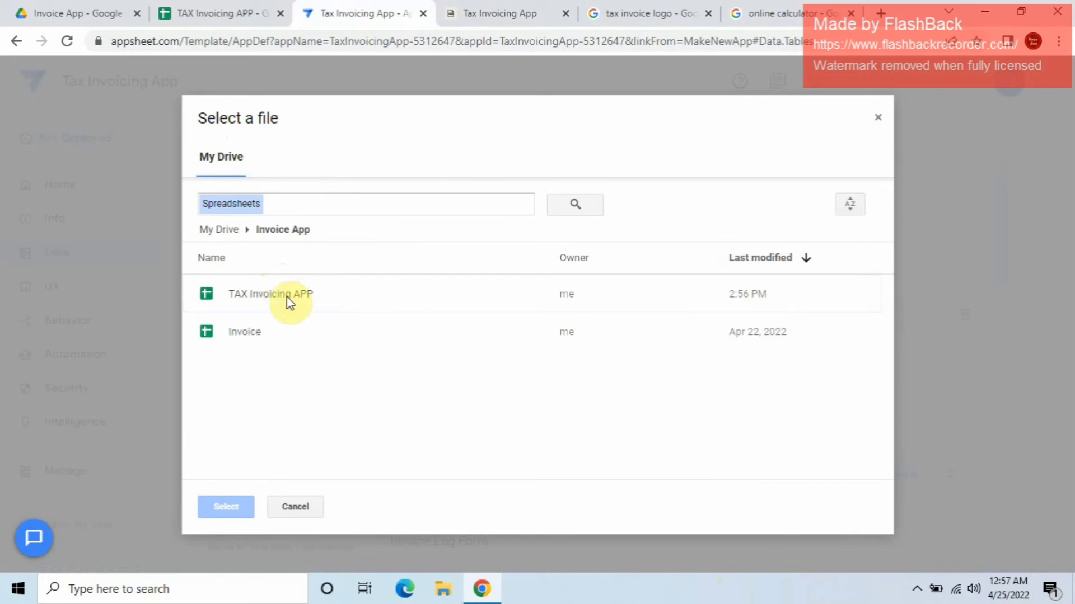
double_click(289, 299)
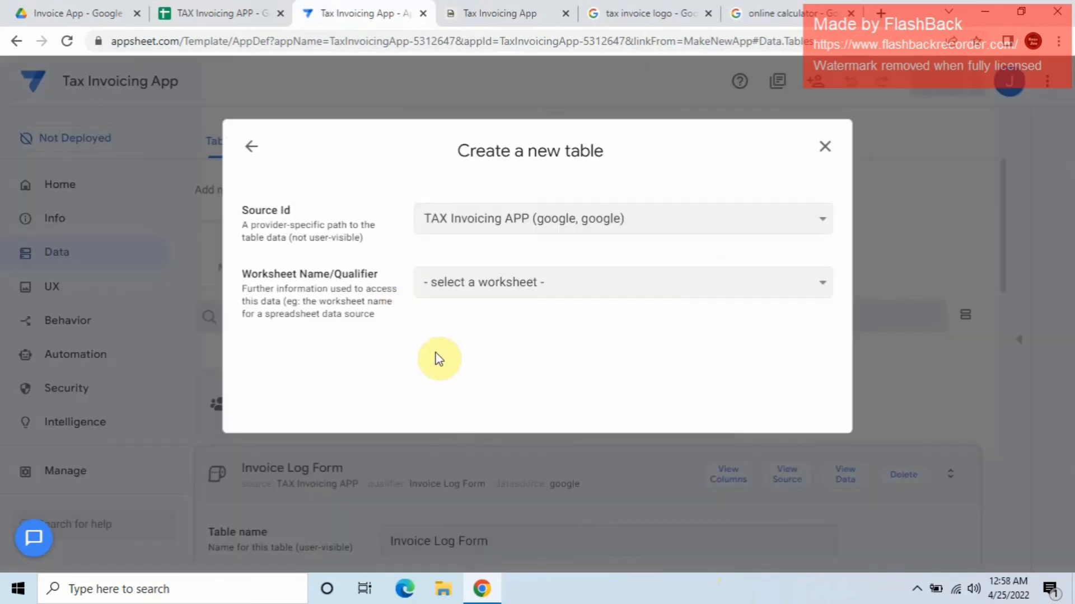
Step: Choose the VIEW INVOICE worksheet, allow only updates by disabling adds and deletes, and add the table
left_click(499, 281)
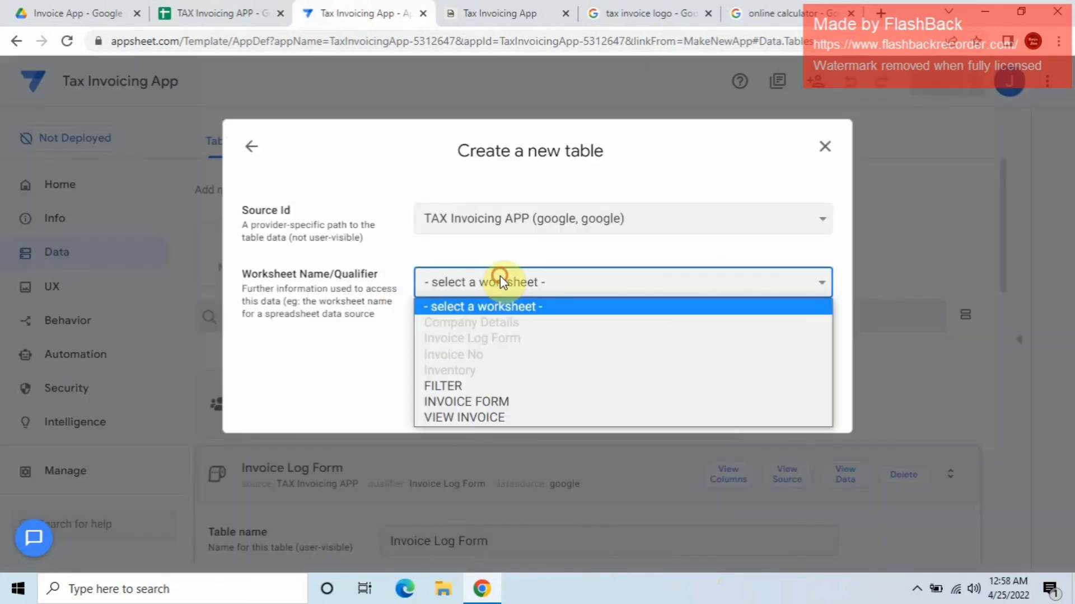
left_click(492, 417)
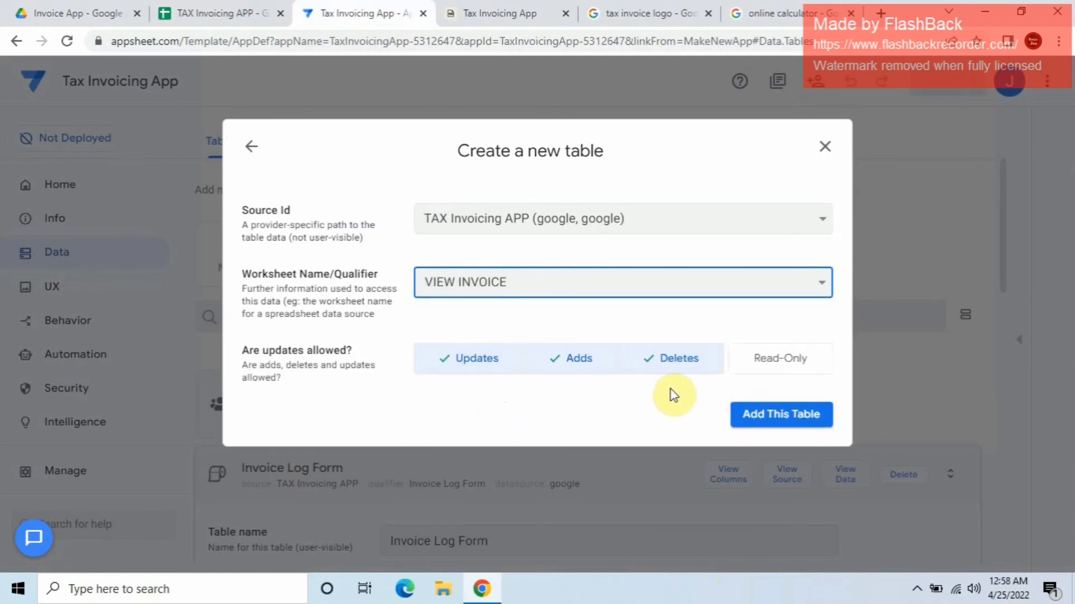
left_click(684, 360)
left_click(575, 369)
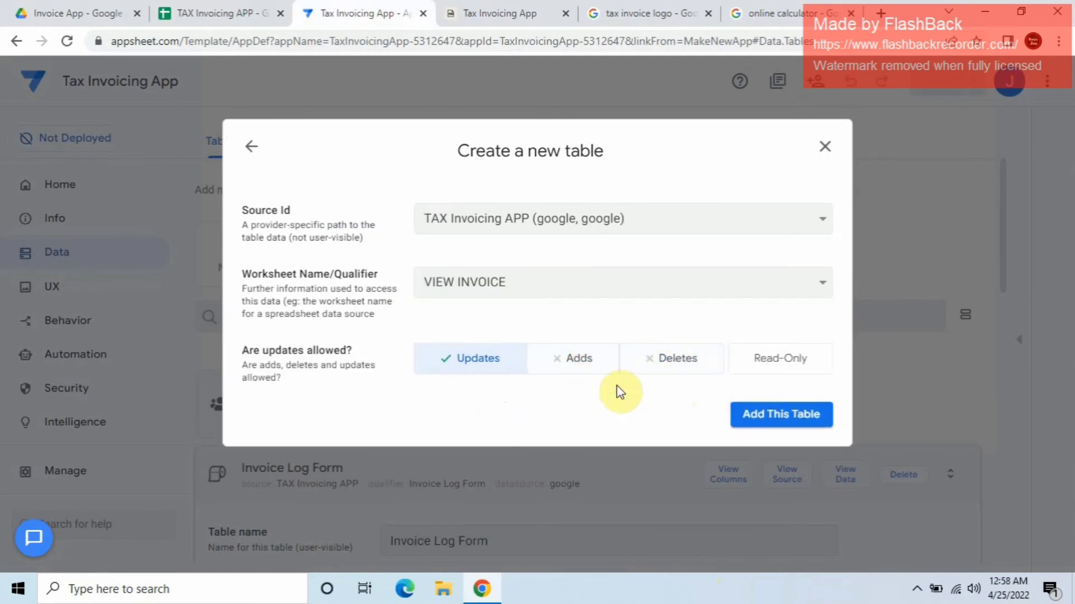
left_click(775, 430)
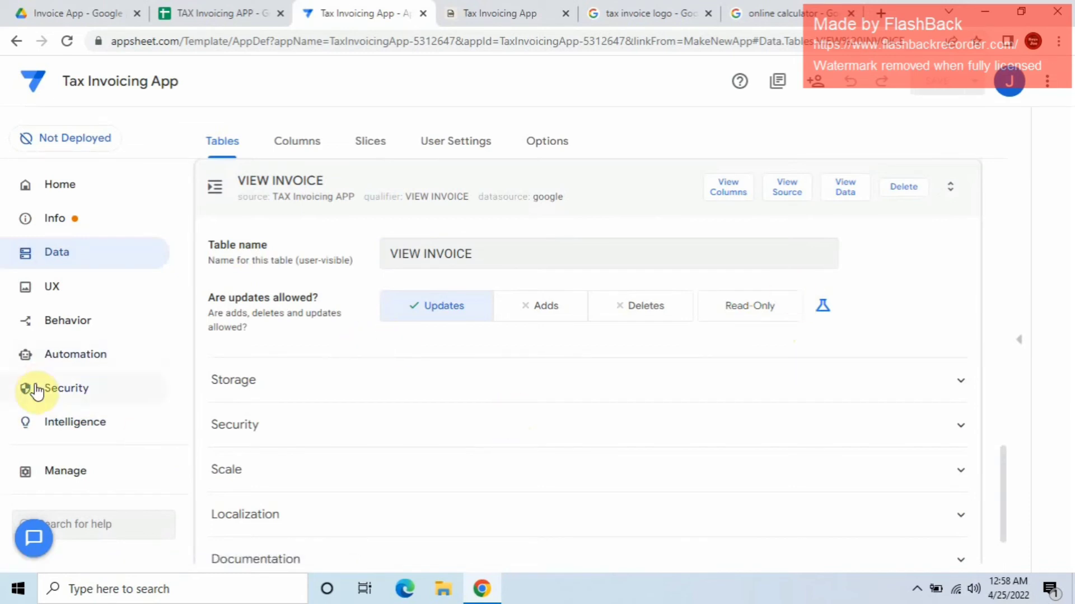
left_click(69, 357)
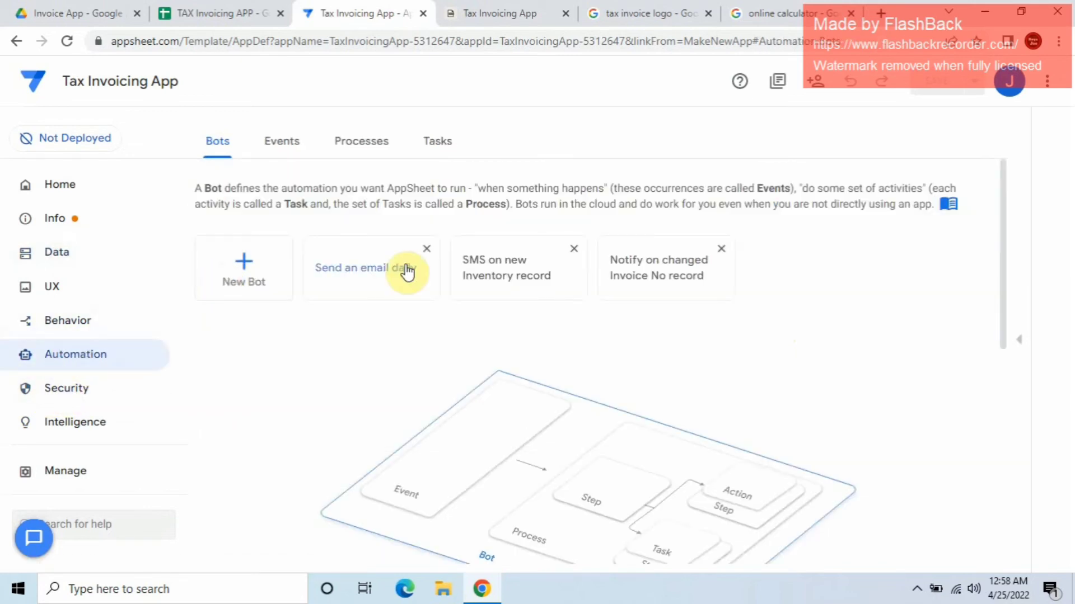
left_click(428, 143)
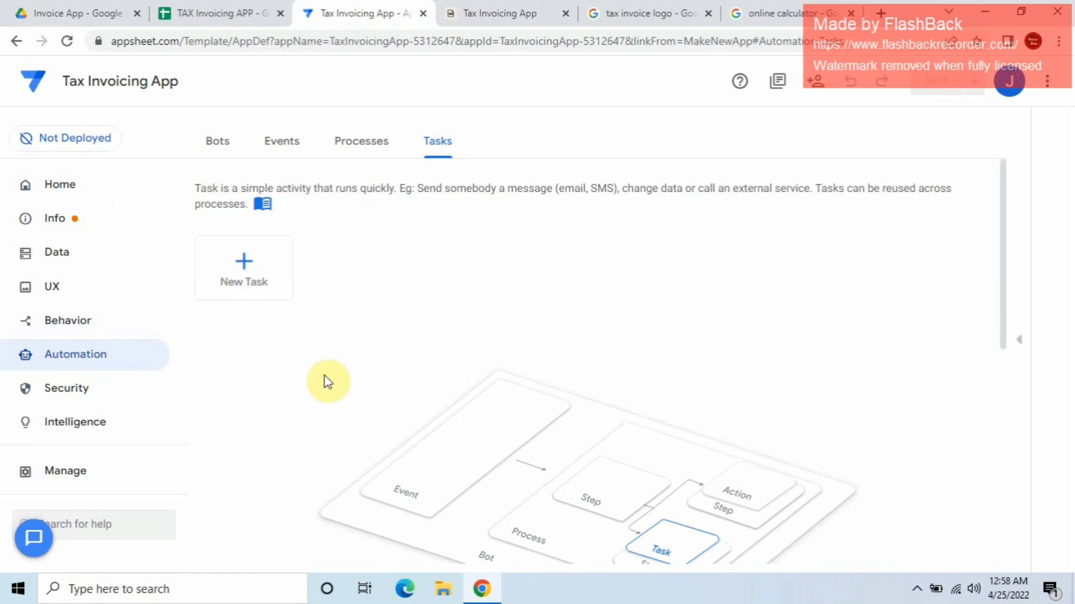
left_click(47, 255)
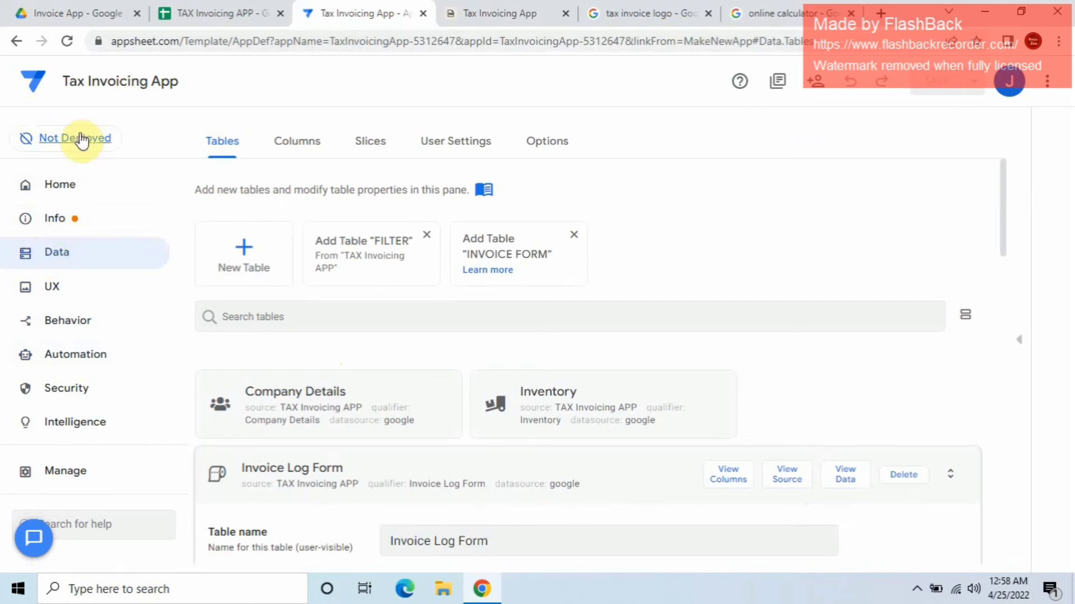
Step: Switch to the TAX Invoicing APP spreadsheet and examine the INVOICE FORM sheet's header, customer block and item table
left_click(232, 13)
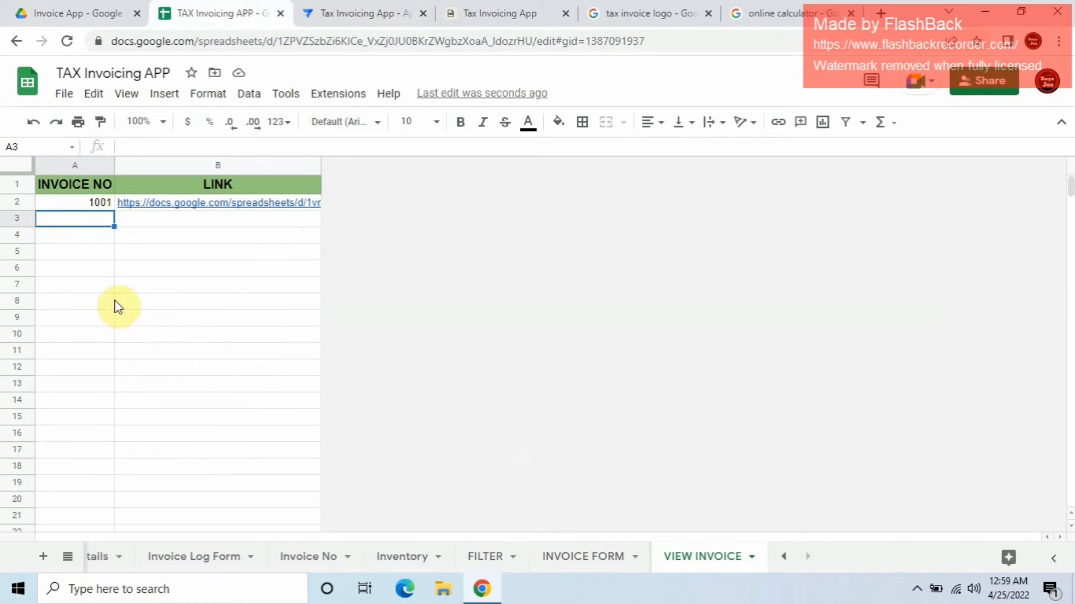
left_click(185, 302)
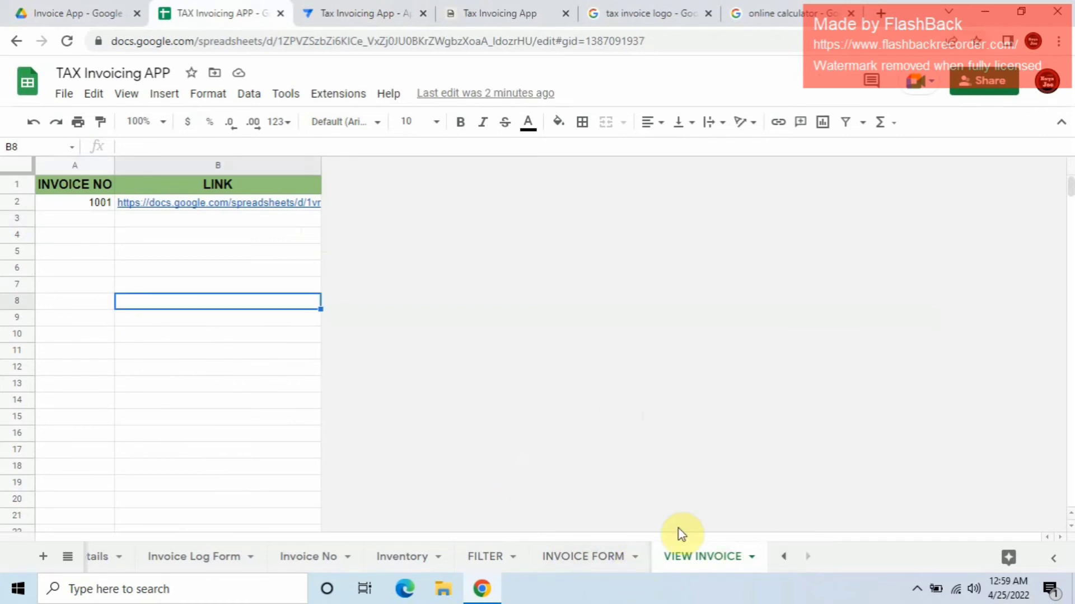
left_click(576, 556)
left_click(487, 354)
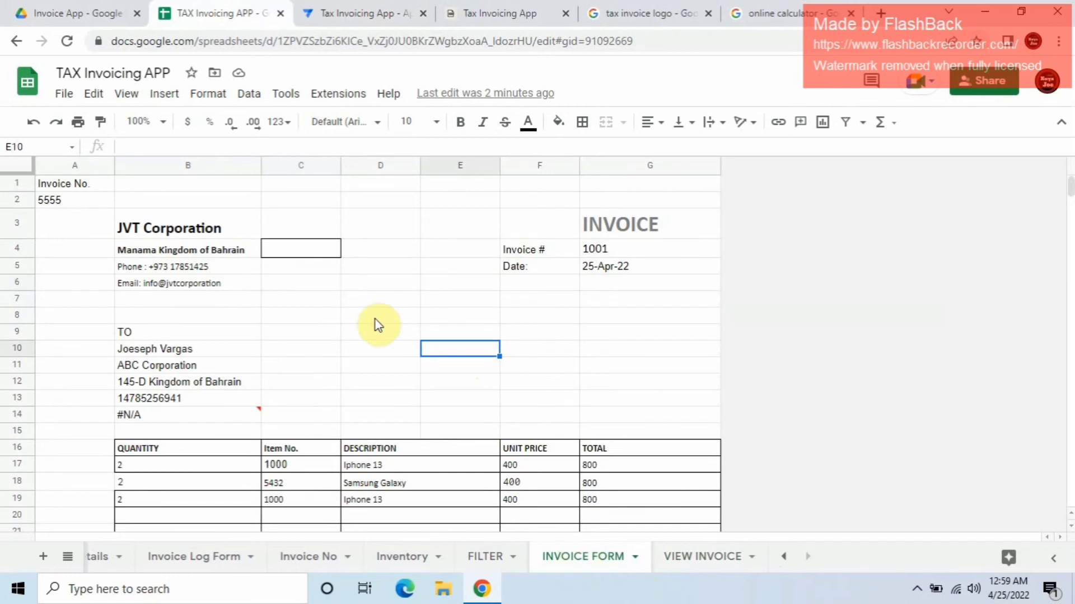
left_click(376, 319)
left_click(288, 282)
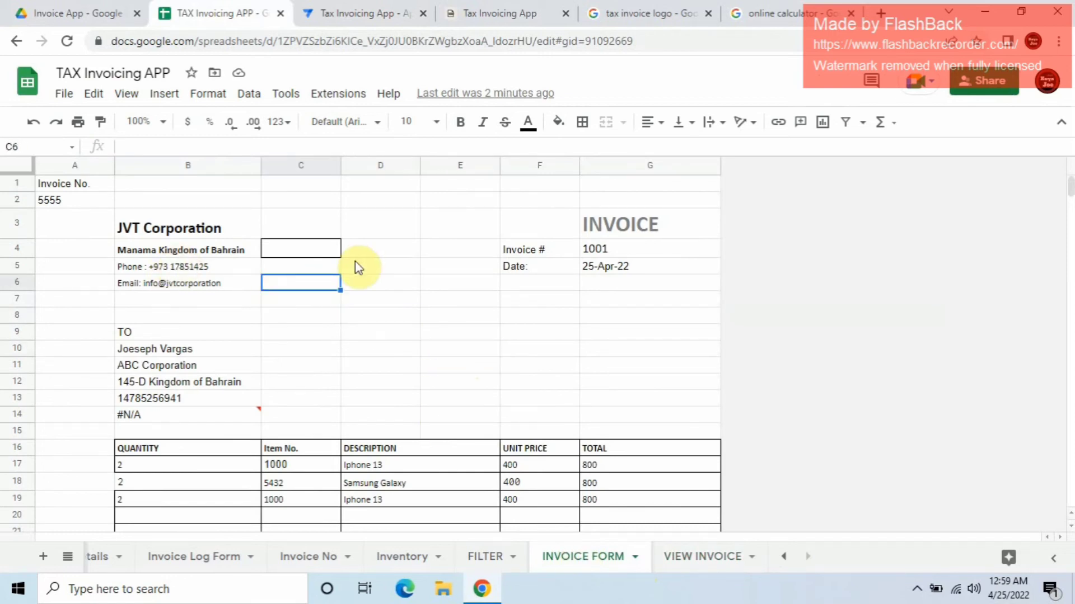
scroll(409, 464, "down", 3)
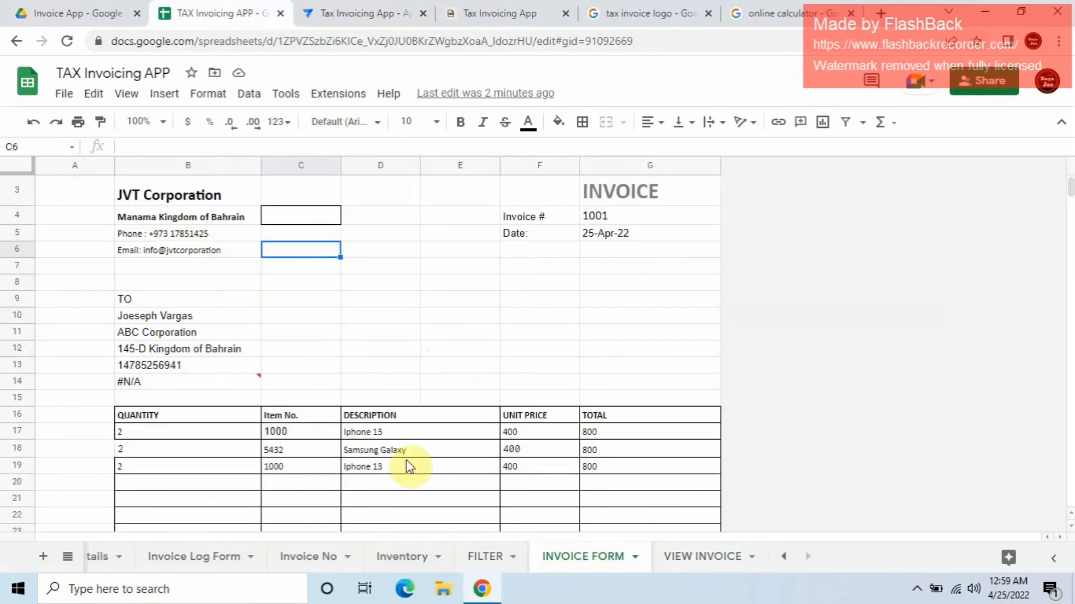
scroll(411, 465, "up", 3)
scroll(318, 365, "down", 1)
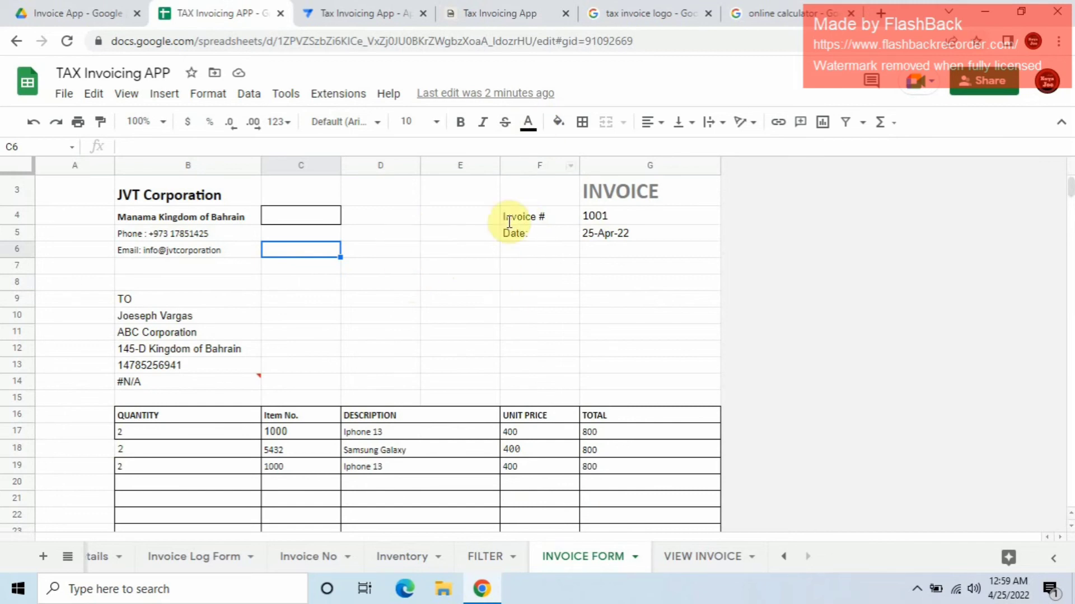
scroll(396, 341, "up", 1)
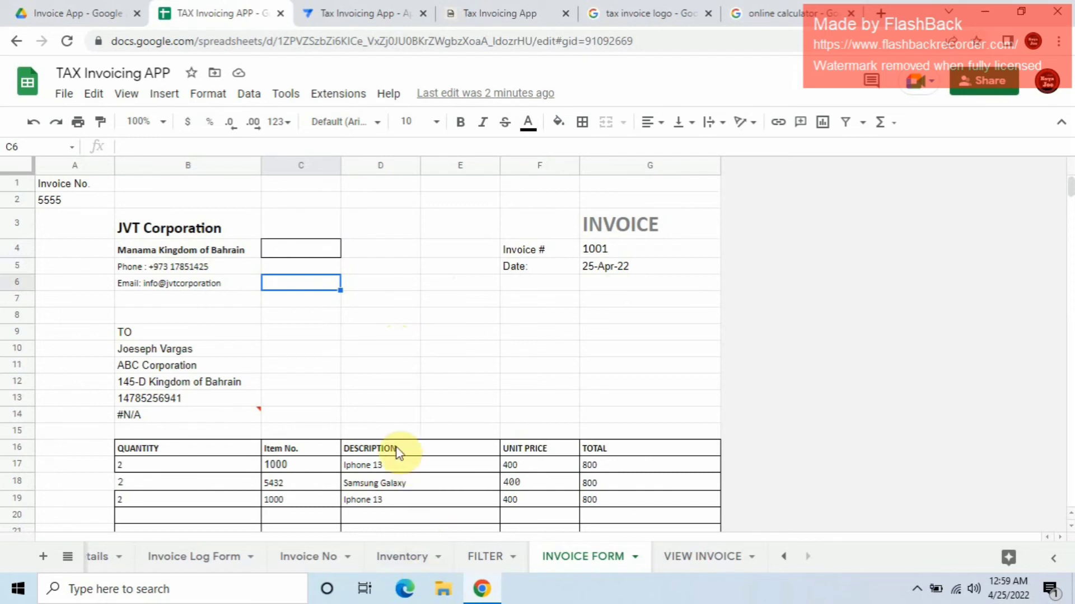
Step: Copy the web address of the TAX Invoicing APP spreadsheet's INVOICE FORM sheet
left_click(426, 22)
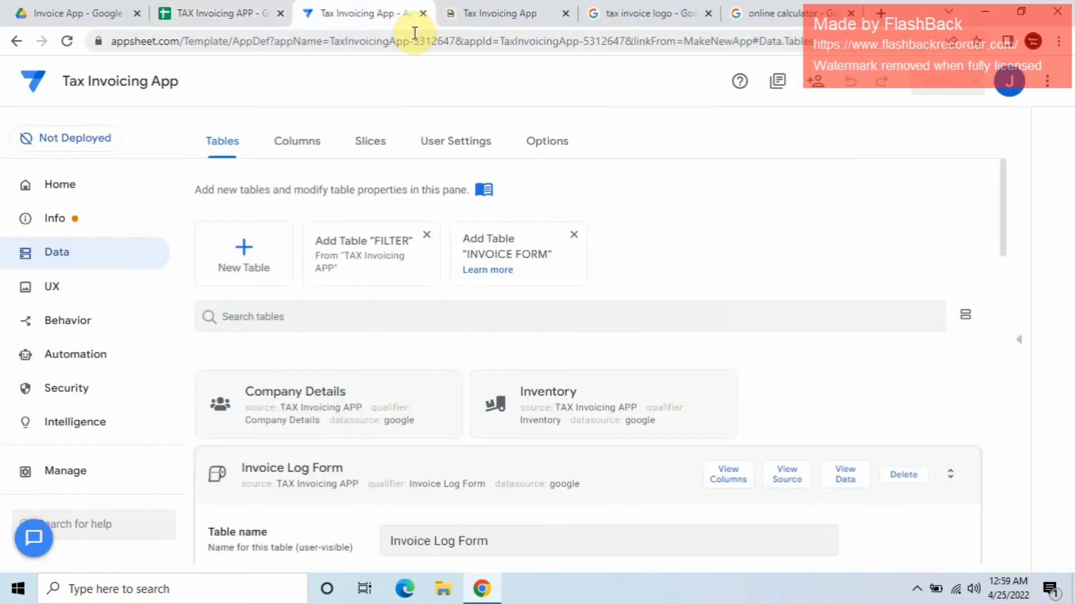
left_click(412, 42)
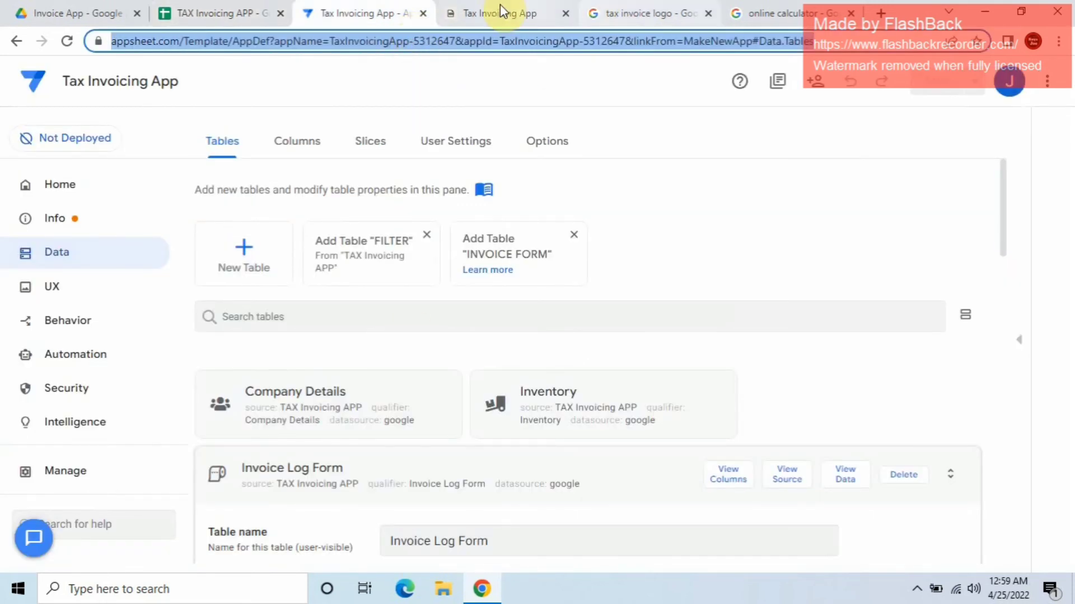
left_click(263, 12)
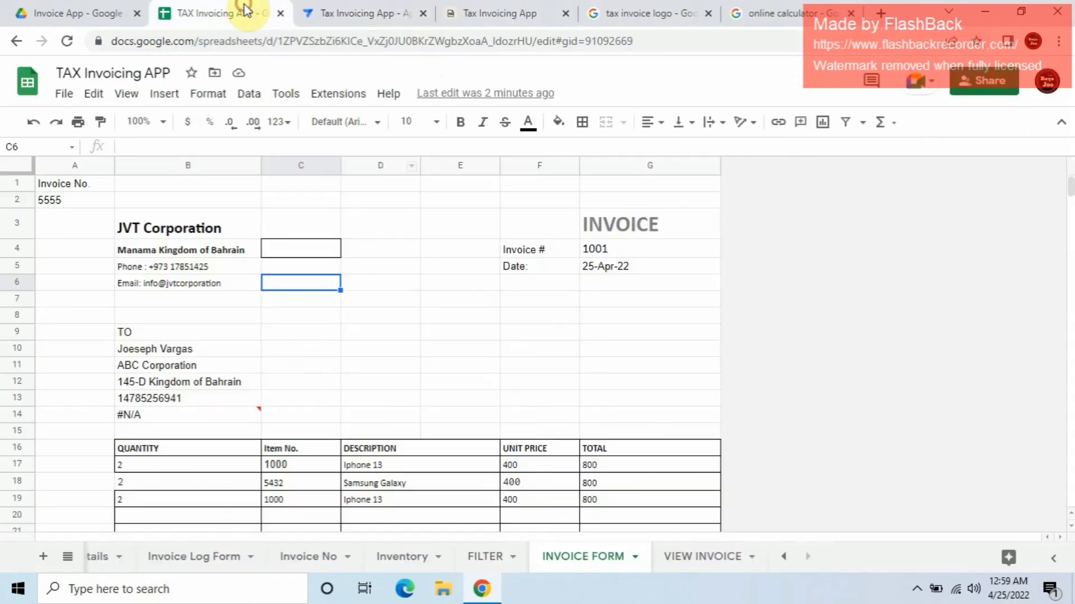
left_click(327, 41)
right_click(330, 42)
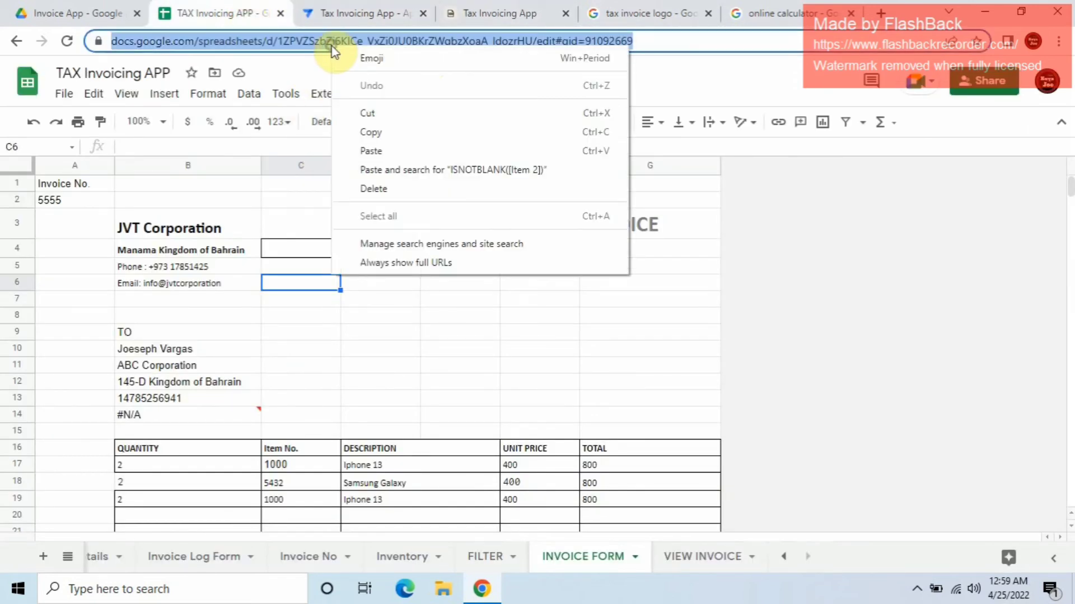
left_click(372, 135)
Step: Open the Invoice spreadsheet from the Invoice App folder in Drive and add a new blank sheet to it
left_click(71, 12)
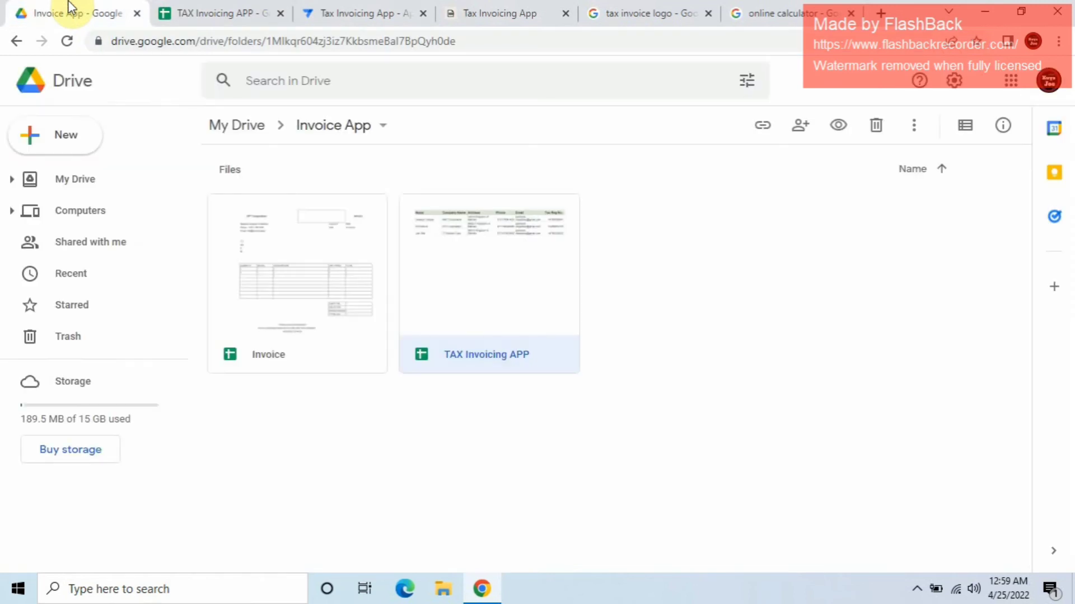
double_click(295, 287)
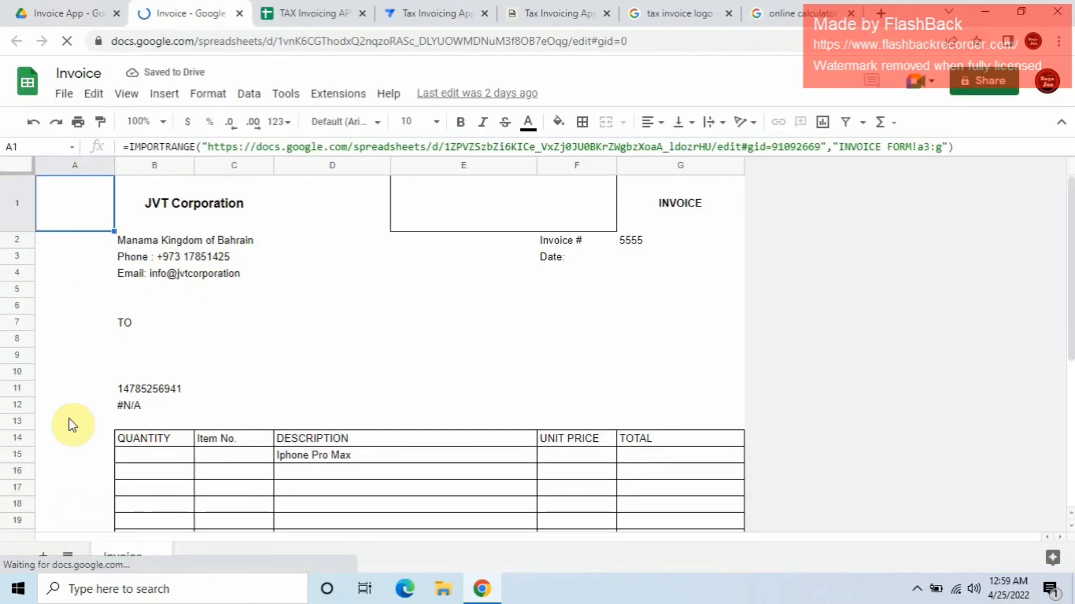
left_click(45, 559)
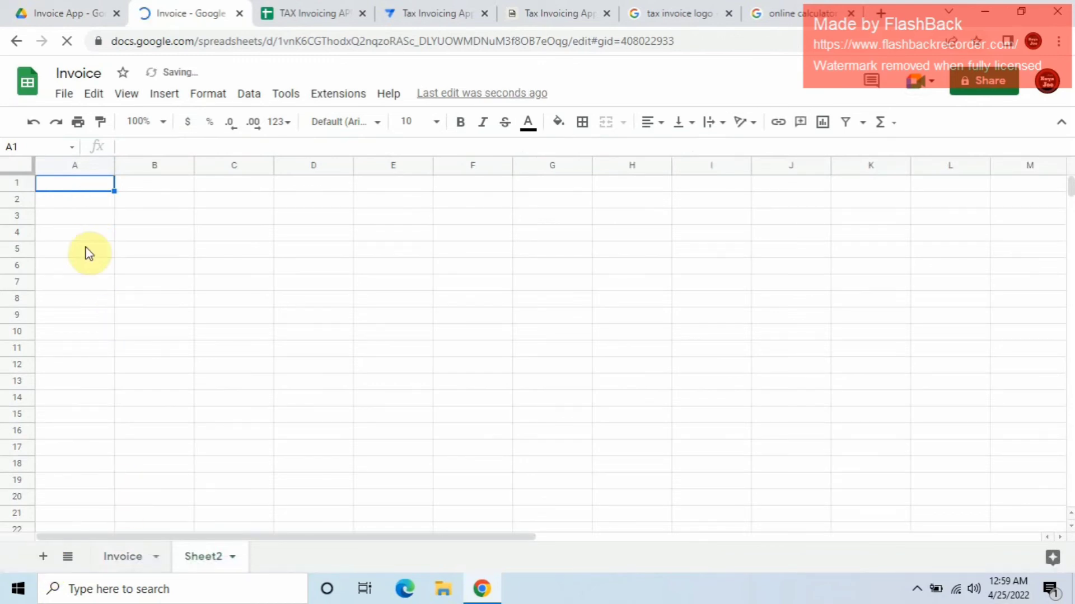
Step: Start an IMPORTRANGE formula in cell B3 of the Invoice spreadsheet's new sheet, using the copied TAX Invoicing APP address as the source
left_click(330, 14)
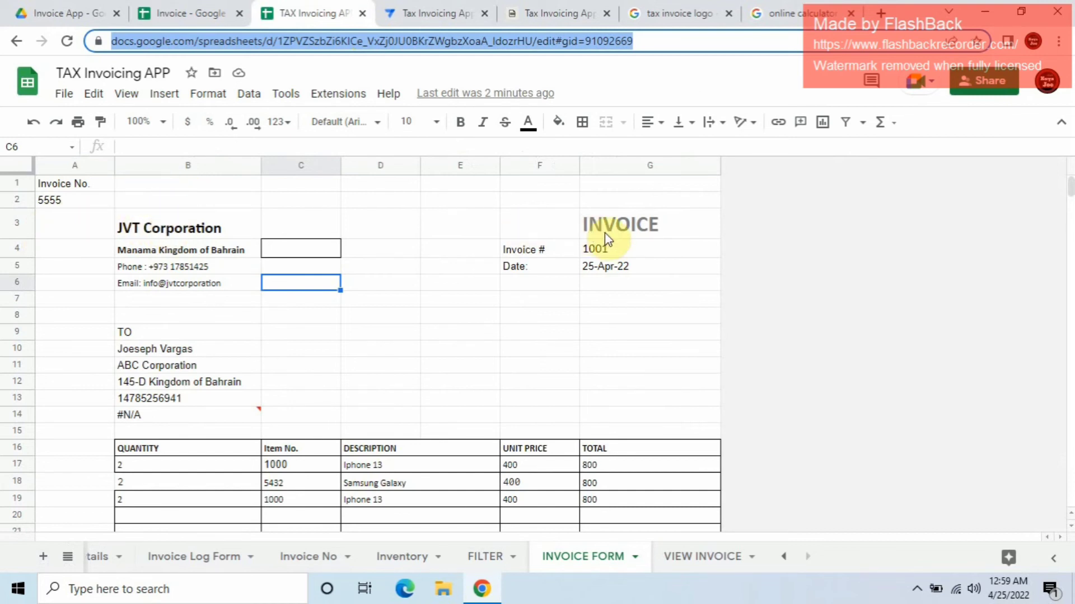
left_click(211, 13)
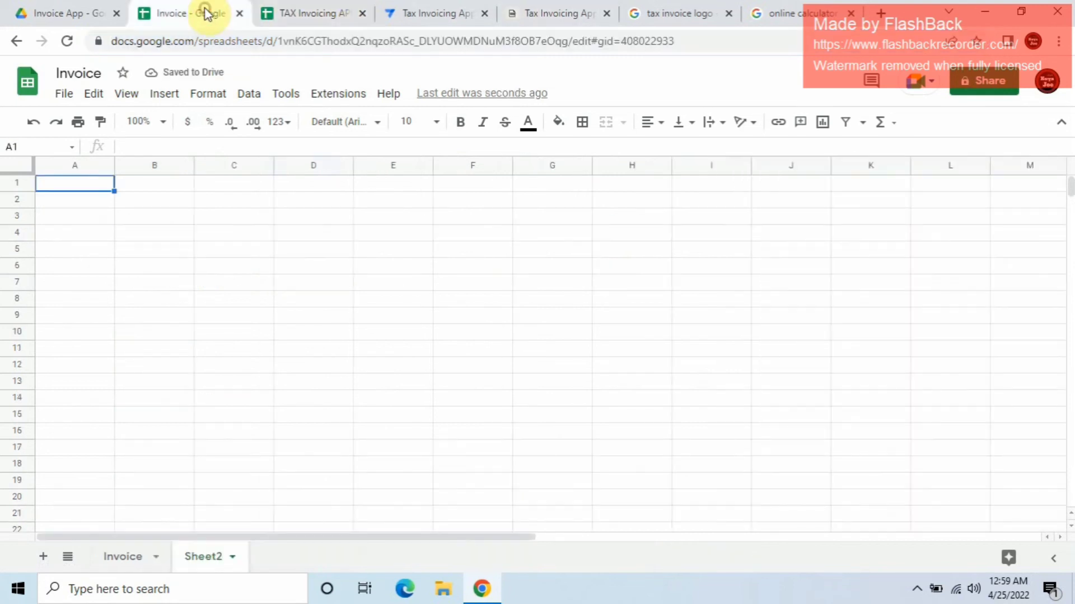
left_click(75, 219)
left_click(137, 221)
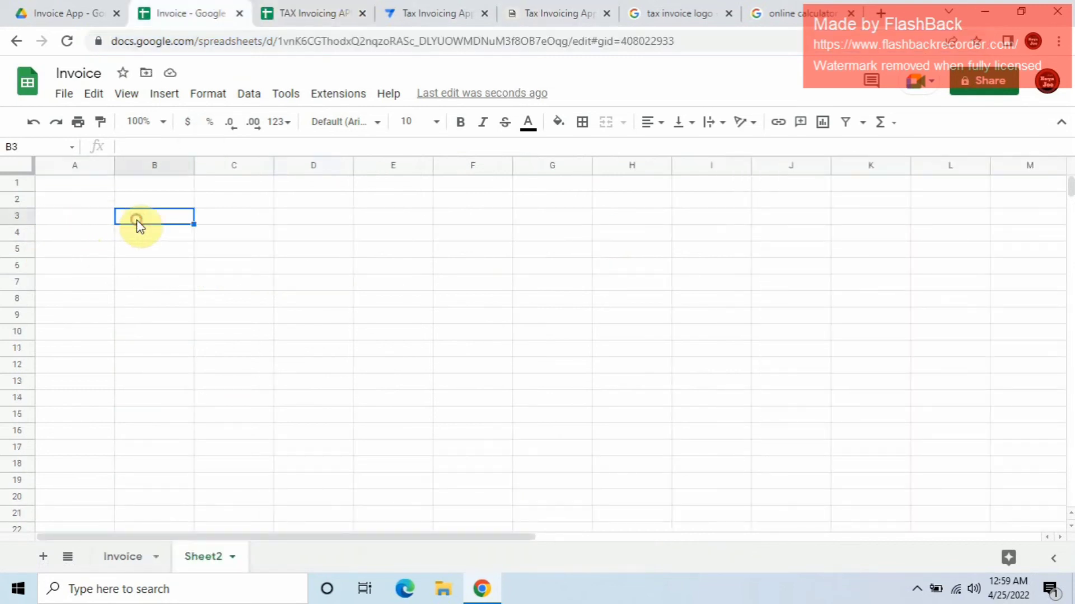
left_click(149, 146)
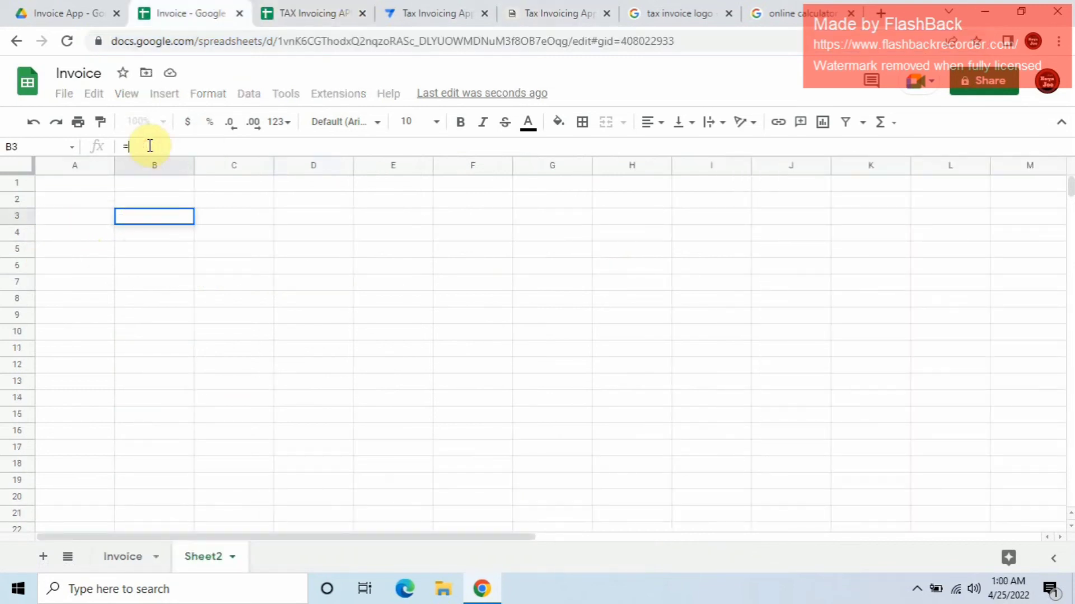
type("=IM")
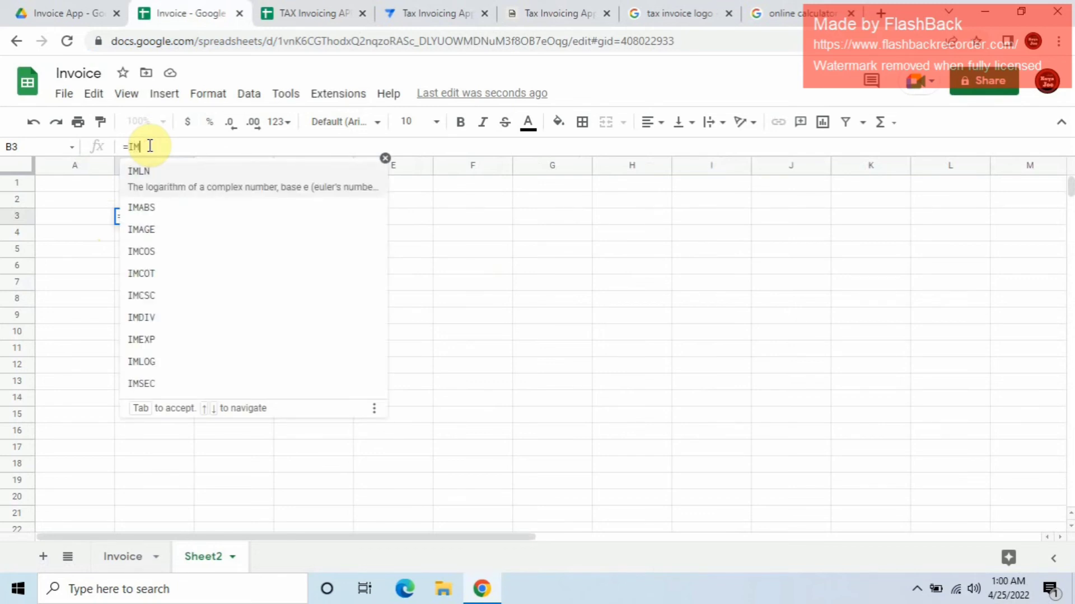
type("PO")
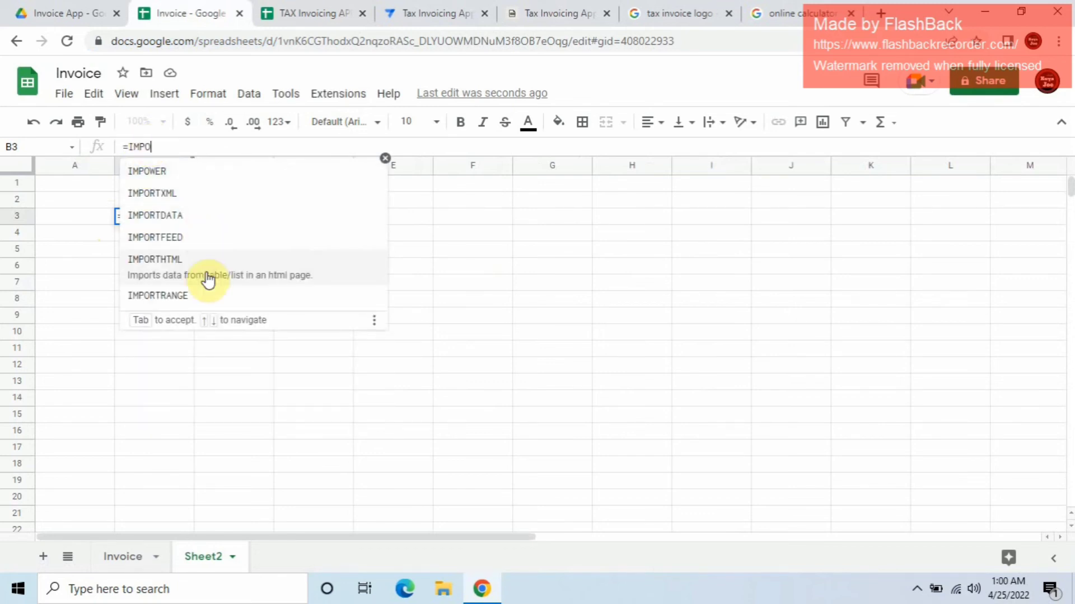
left_click(204, 298)
type("\"")
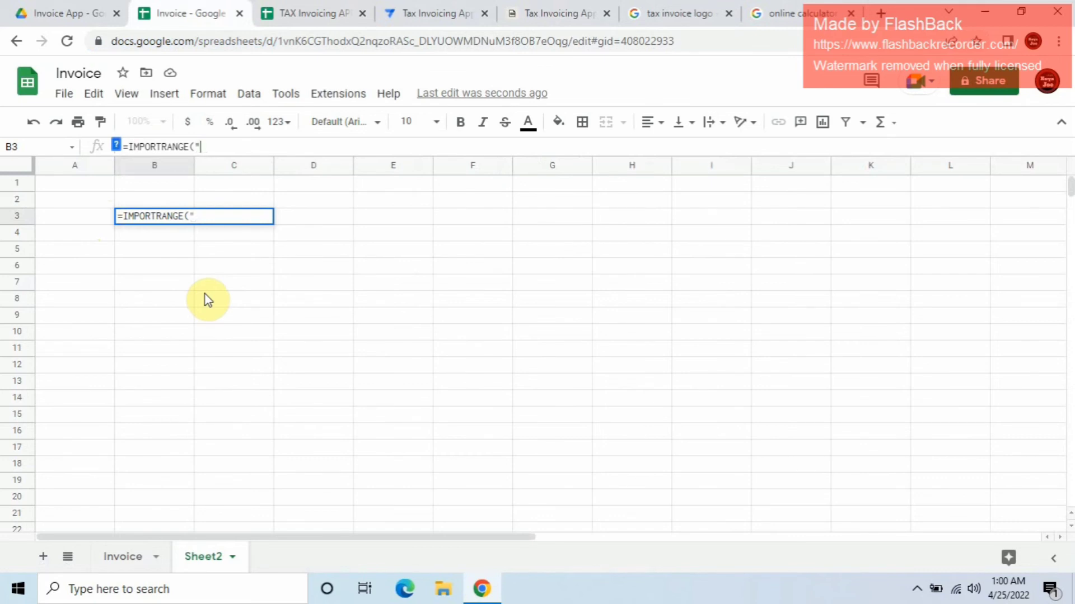
key("ctrl+v")
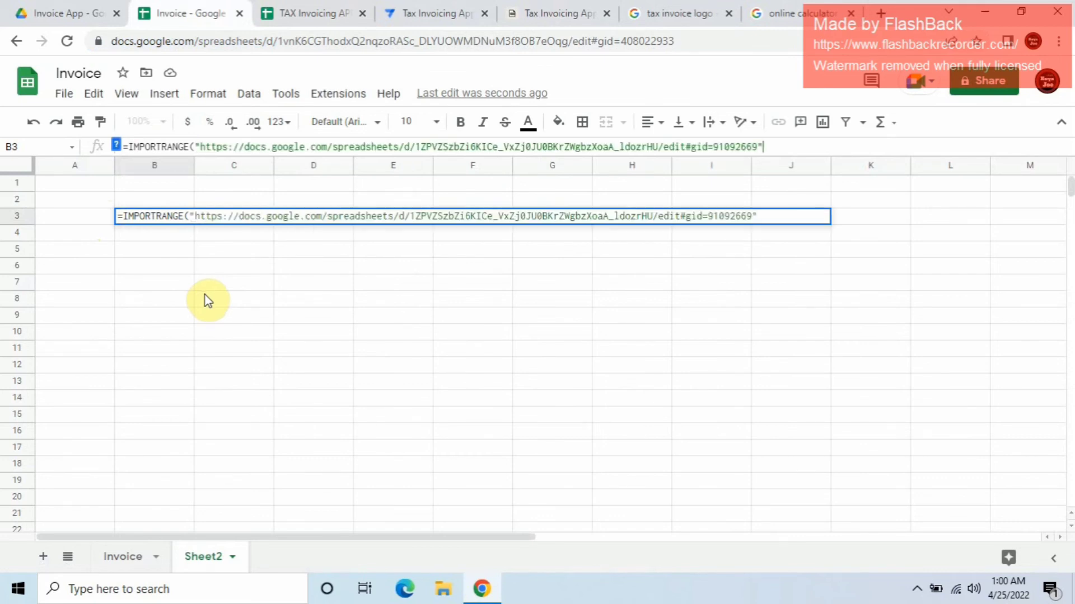
Step: Complete the IMPORTRANGE formula with the range "INVOICE FORM!A3:G" and look over the imported data
type("\",\"Invoic")
type("e")
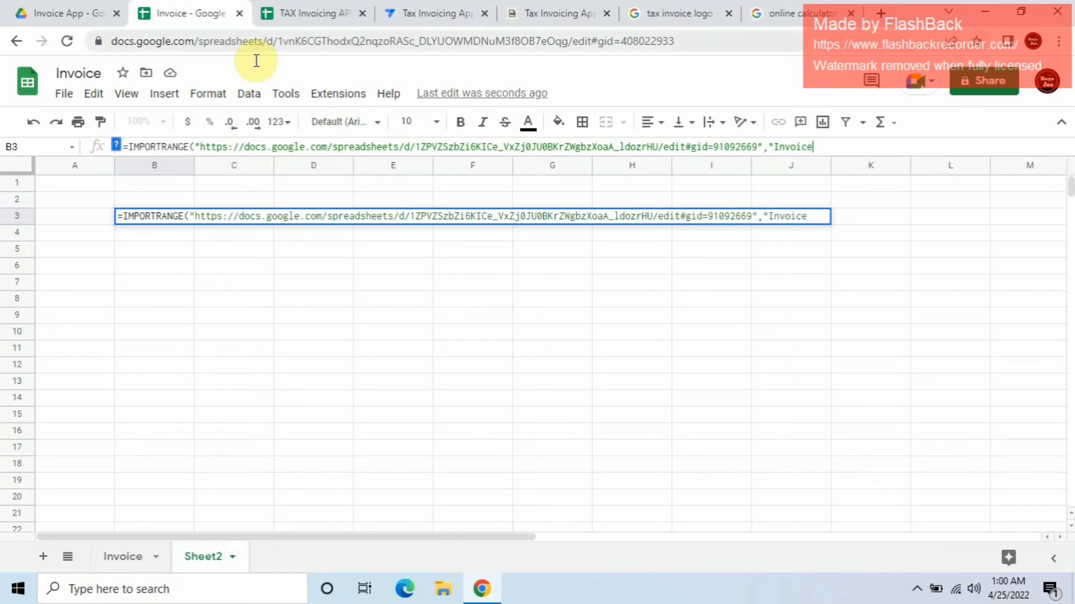
left_click(295, 15)
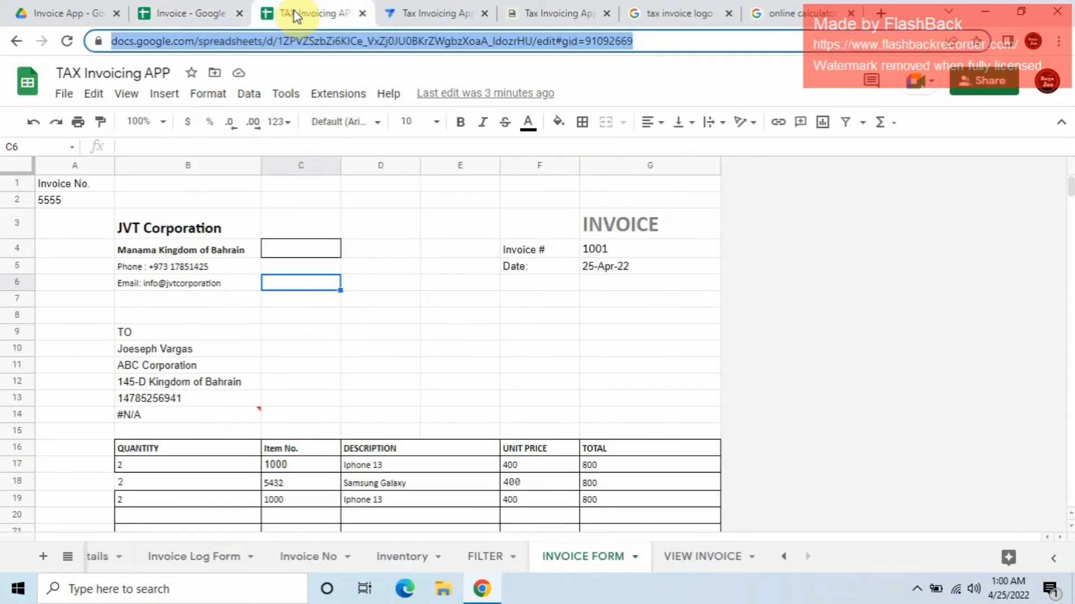
left_click(188, 13)
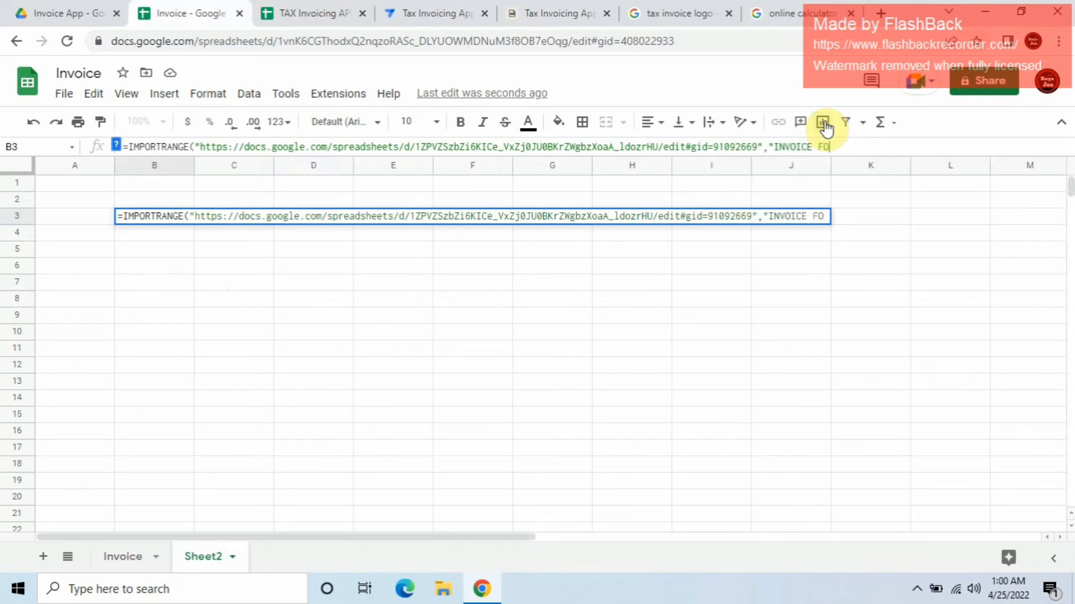
type("FORM!A3:G")
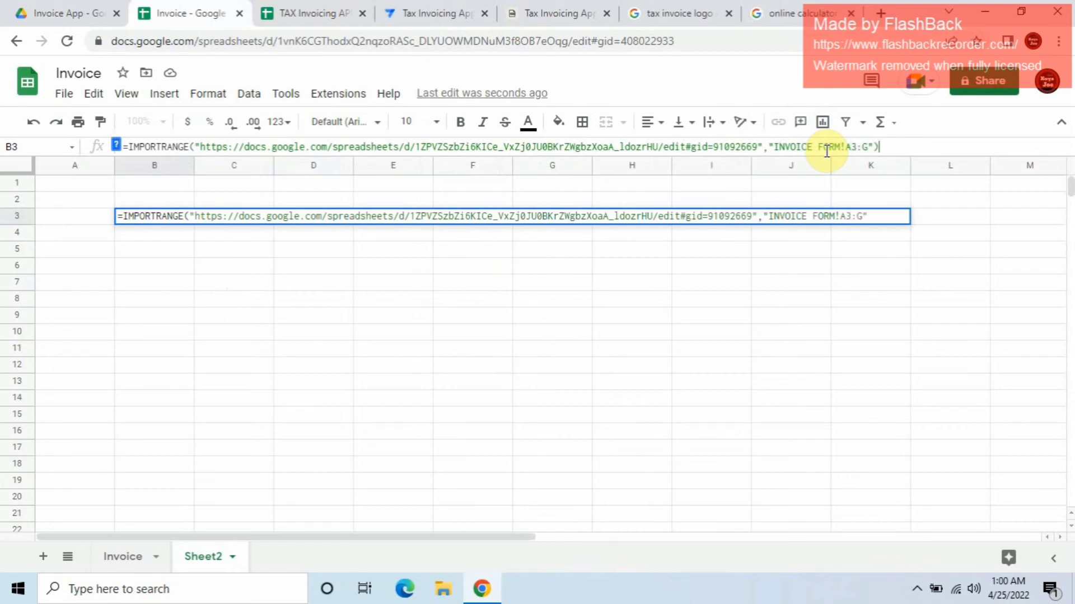
key("Return")
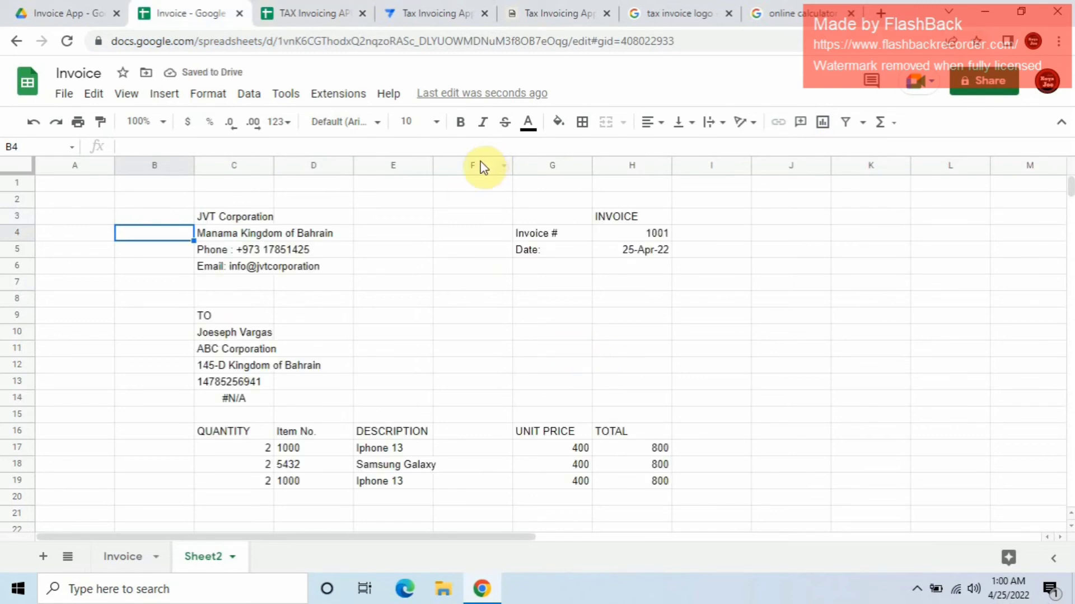
scroll(655, 302, "down", 4)
scroll(652, 348, "up", 4)
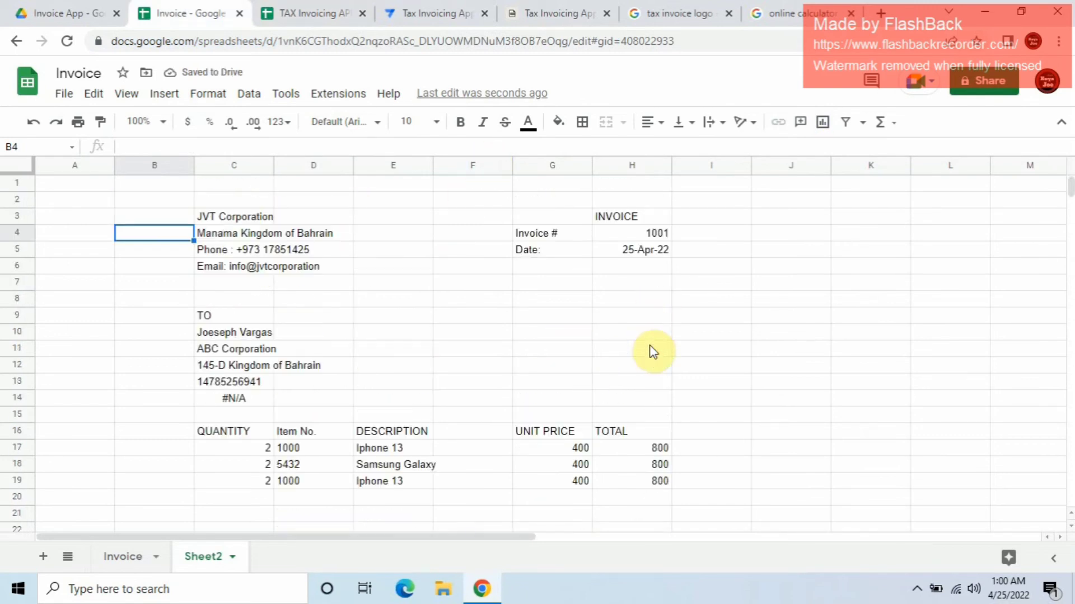
Step: Delete Sheet2 from the Invoice spreadsheet
left_click(514, 320)
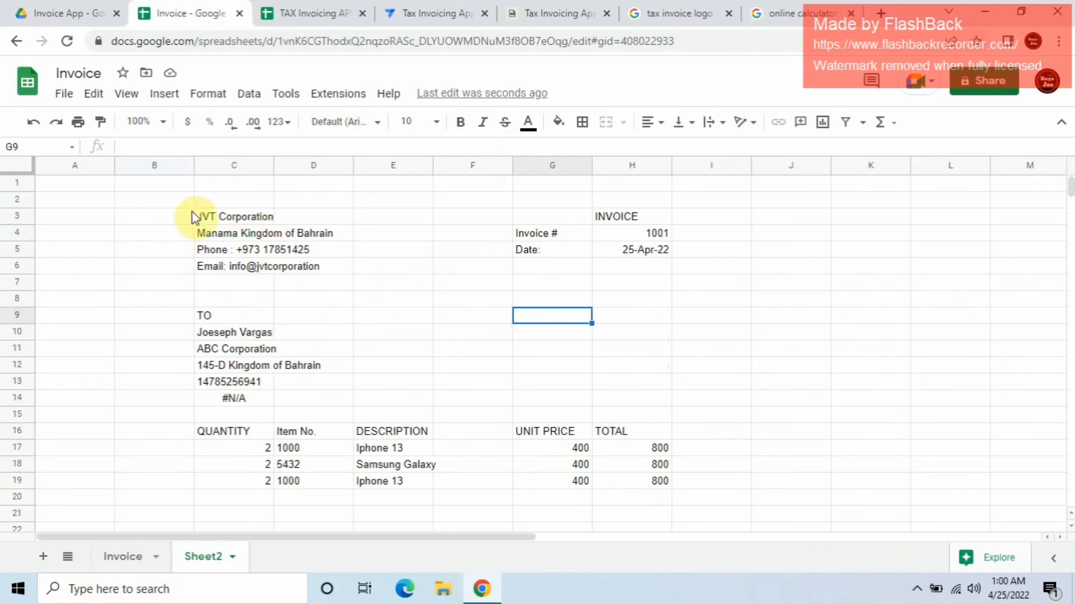
left_click(250, 185)
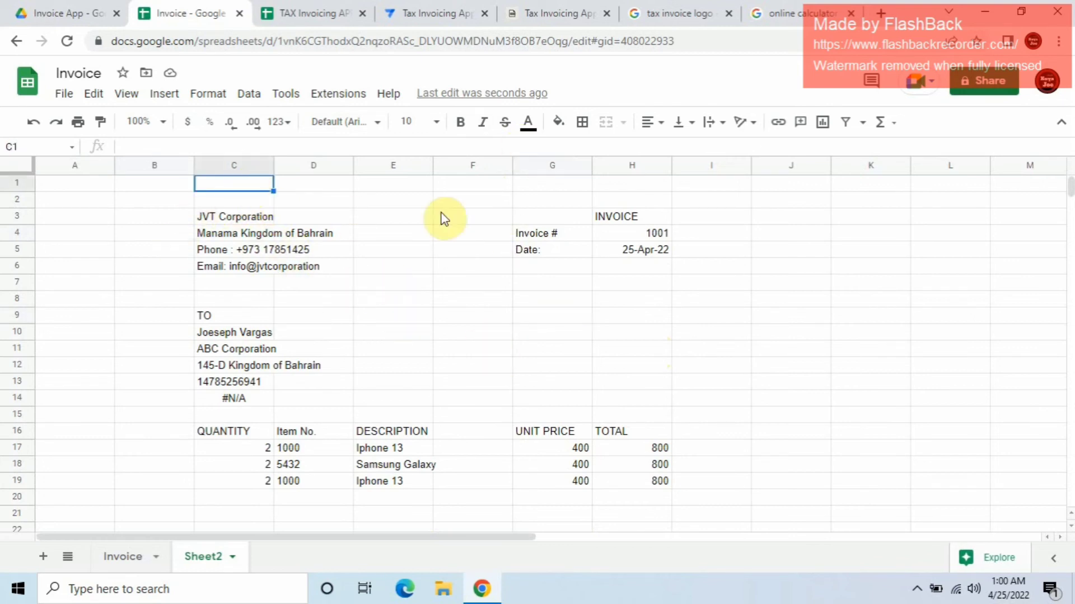
left_click(359, 236)
left_click(227, 557)
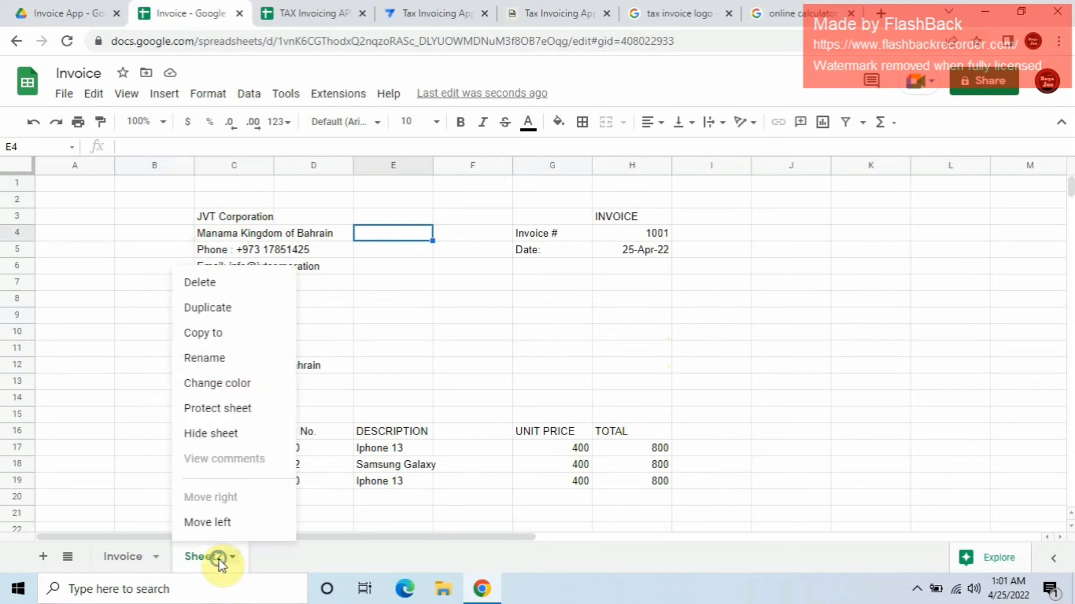
left_click(211, 288)
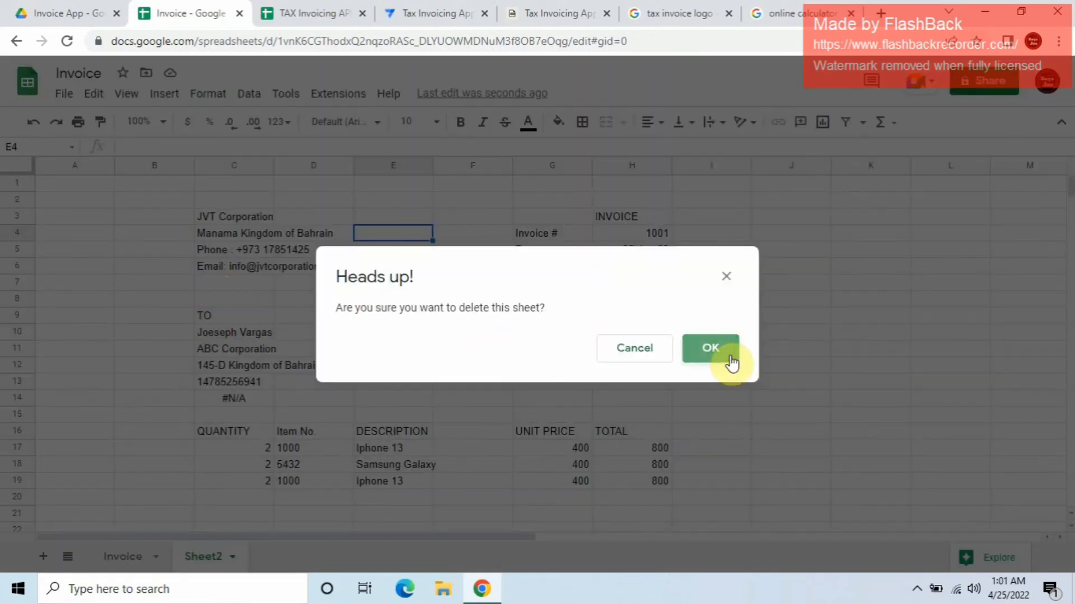
left_click(729, 360)
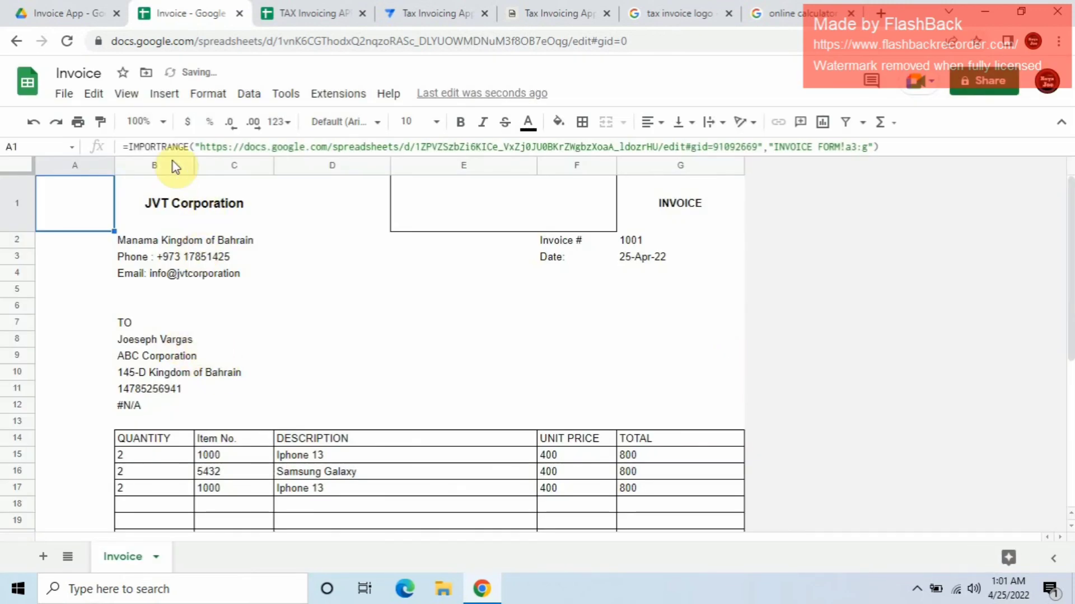
Step: Hide the formula bar in the Invoice spreadsheet
left_click(124, 94)
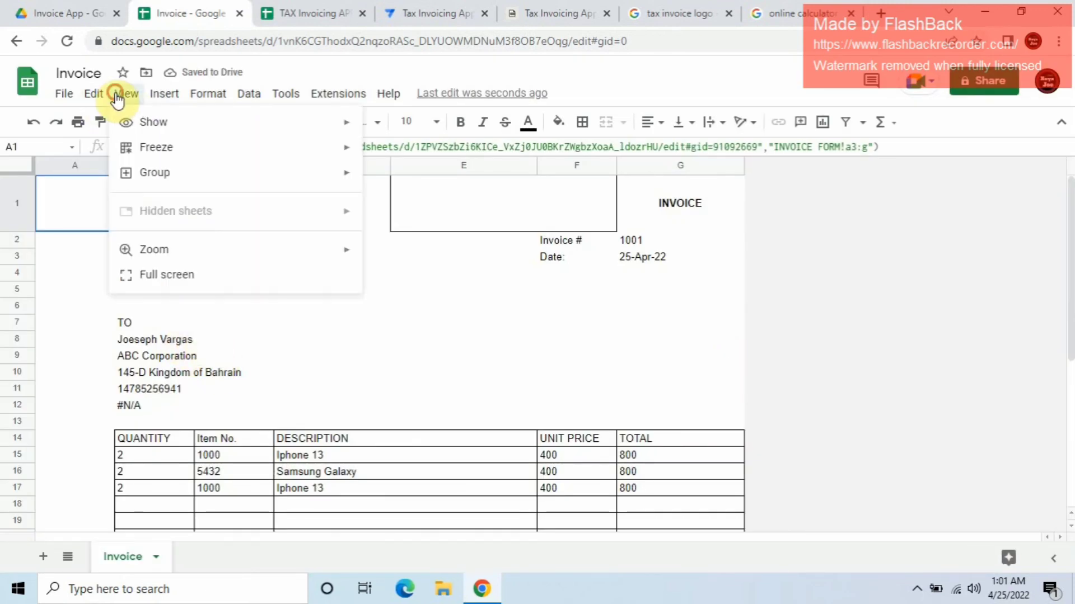
mouse_move(255, 139)
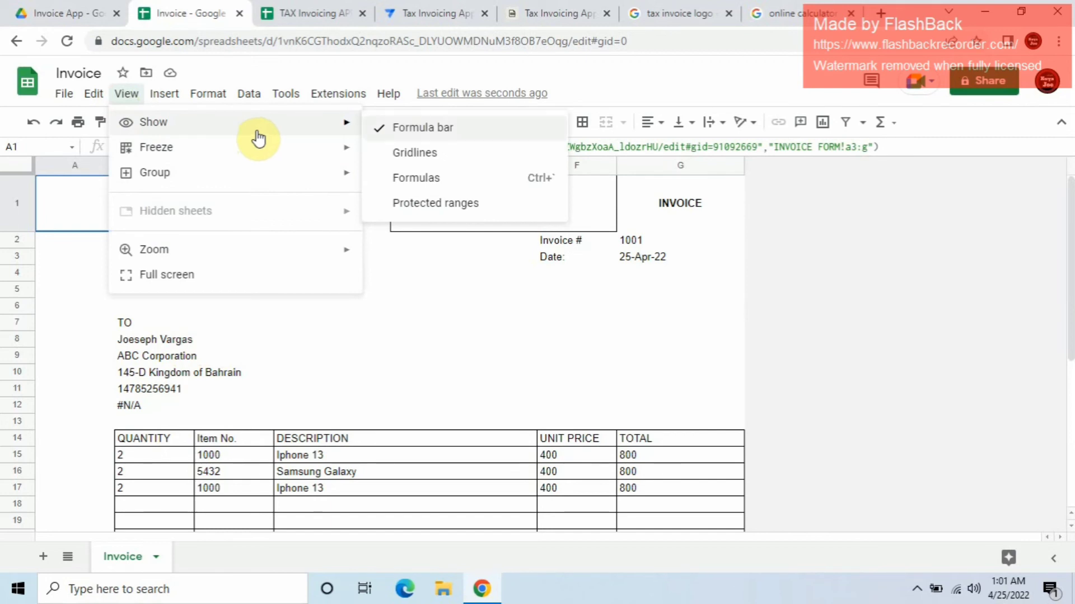
left_click(381, 130)
left_click(365, 310)
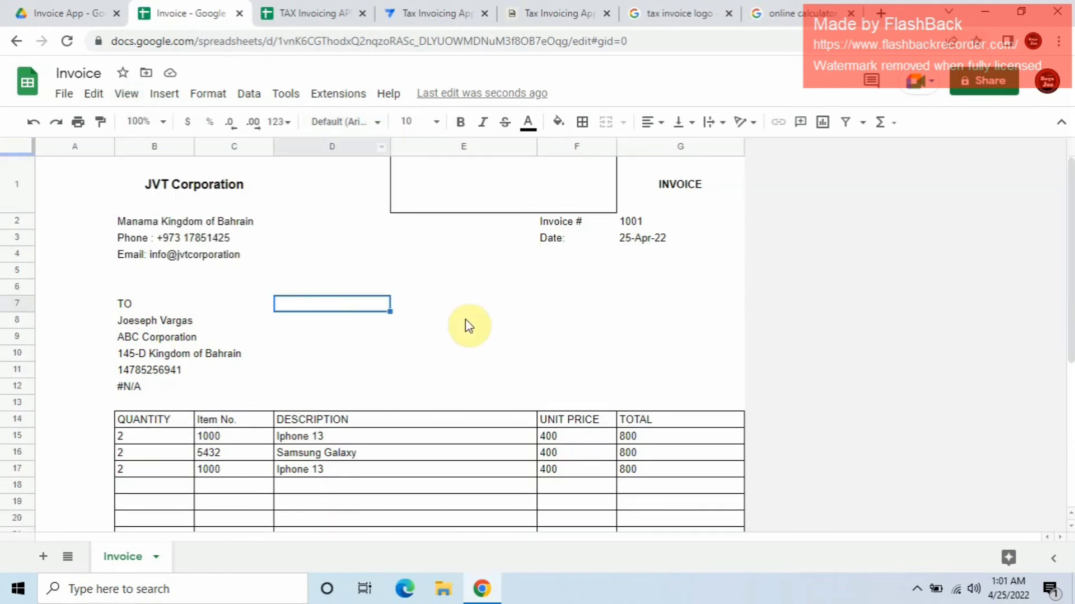
left_click(125, 94)
mouse_move(284, 135)
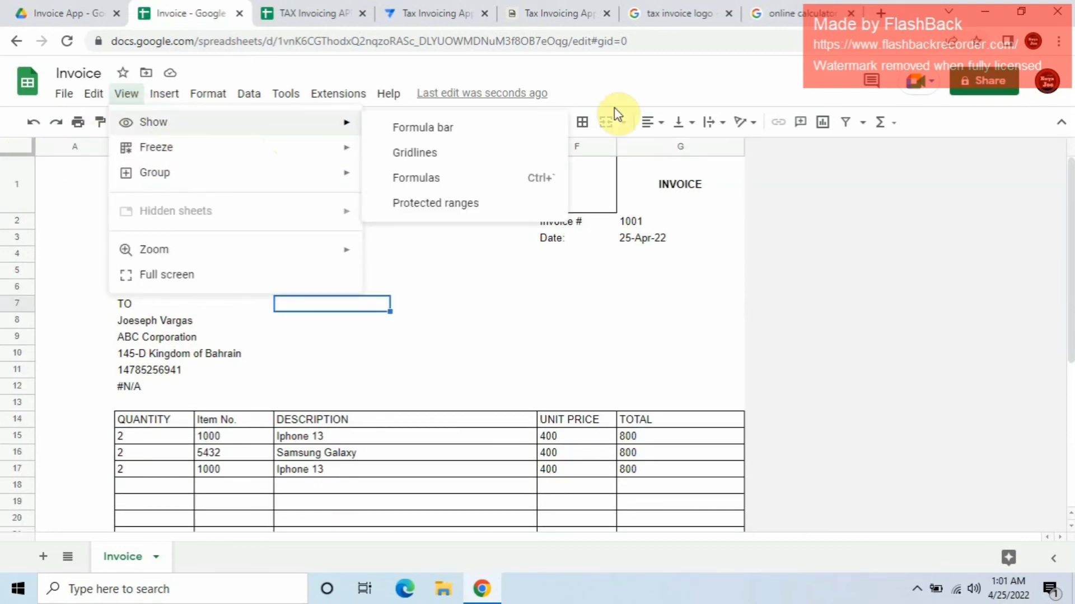
left_click(609, 303)
Step: Examine the totals block and the generated date and time line at the end of the Invoice sheet
scroll(501, 330, "down", 2)
scroll(504, 336, "down", 5)
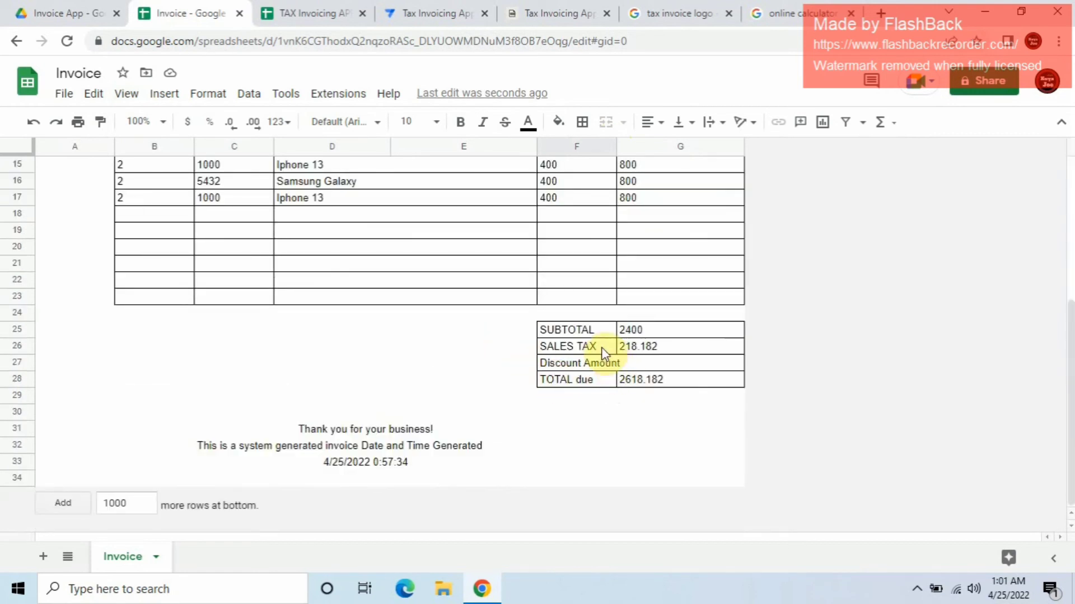
left_click(384, 463)
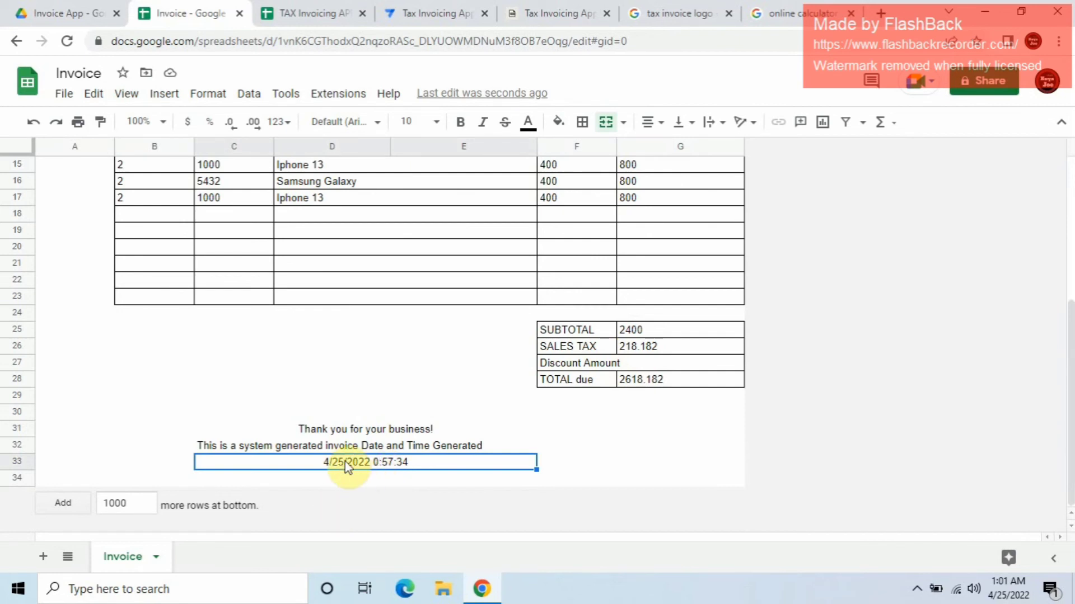
left_click(326, 449)
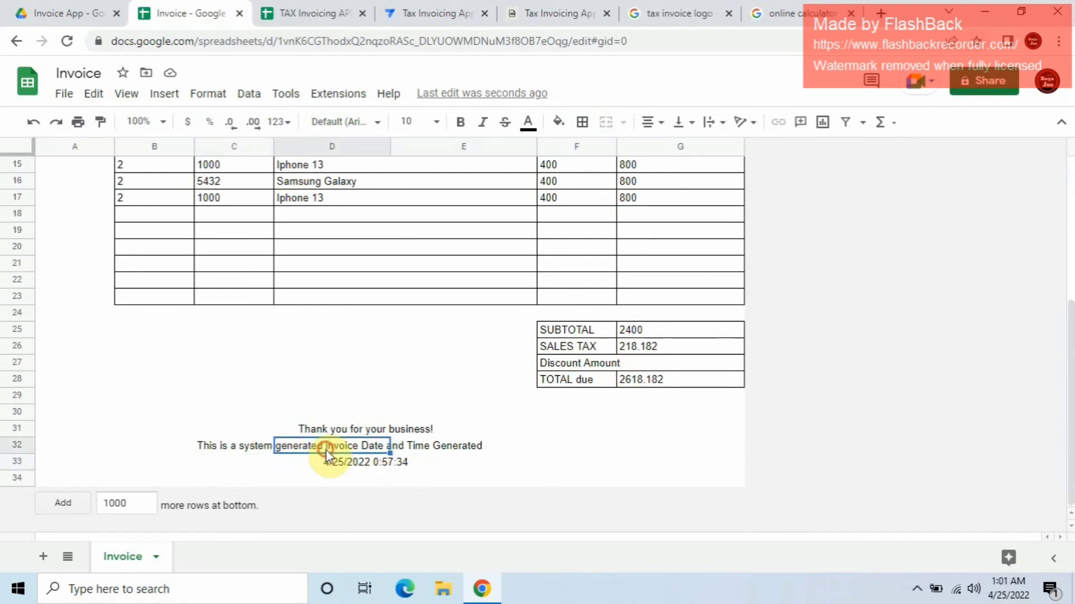
left_click(354, 464)
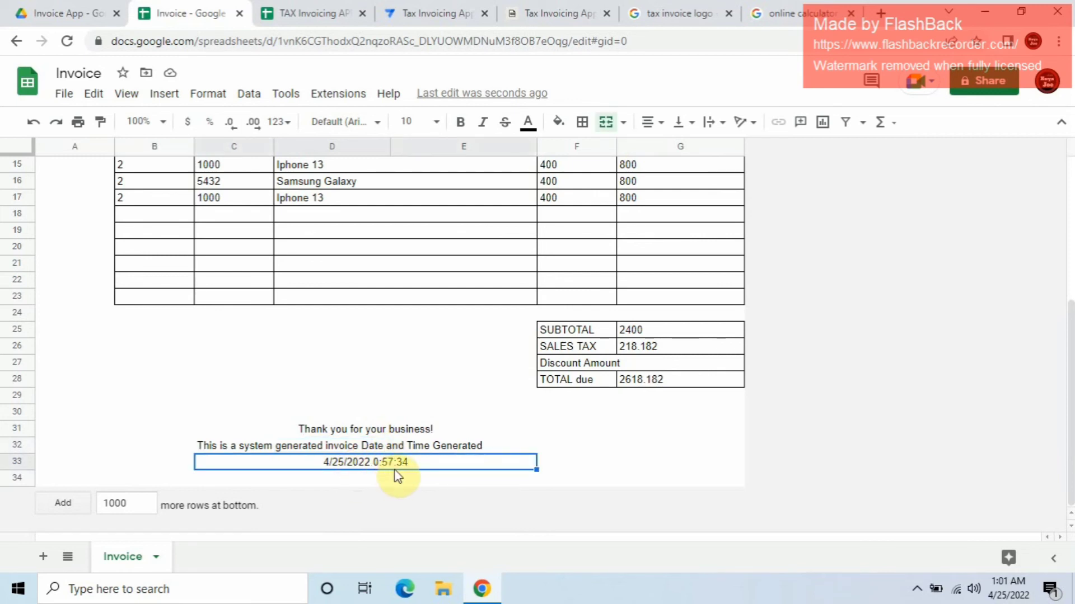
Step: Switch to the TAX Invoicing APP spreadsheet and inspect the formula behind the generated date and time on the INVOICE FORM sheet
left_click(305, 22)
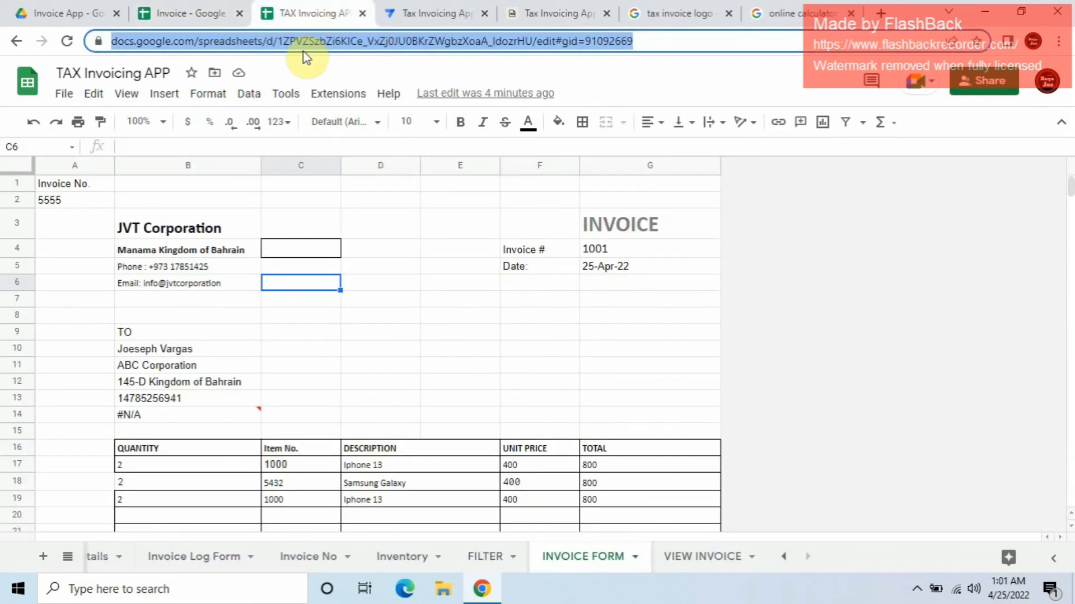
scroll(427, 413, "down", 8)
left_click(430, 415)
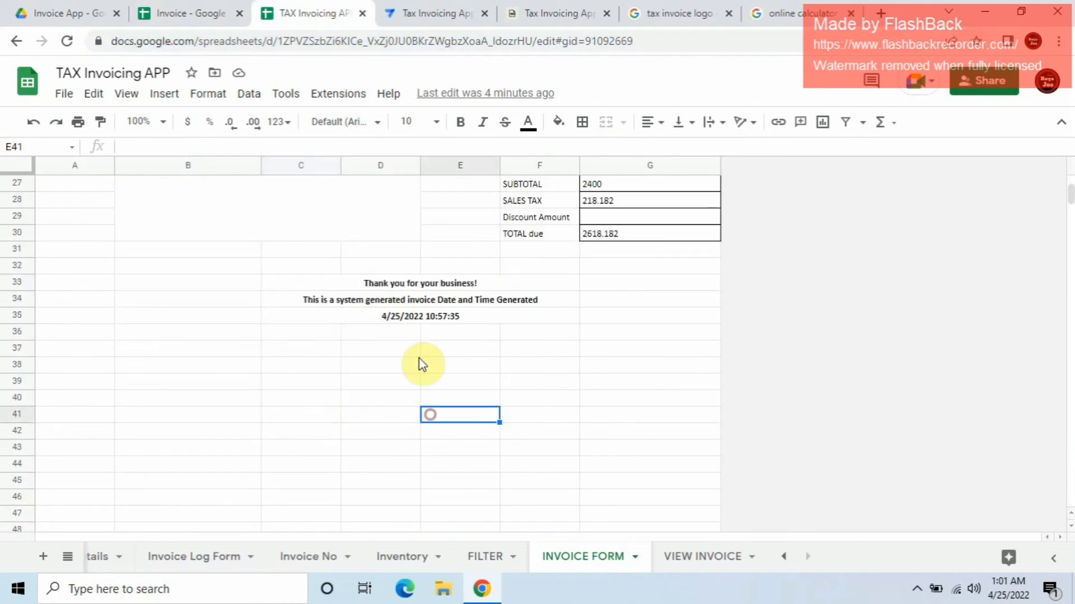
left_click(418, 316)
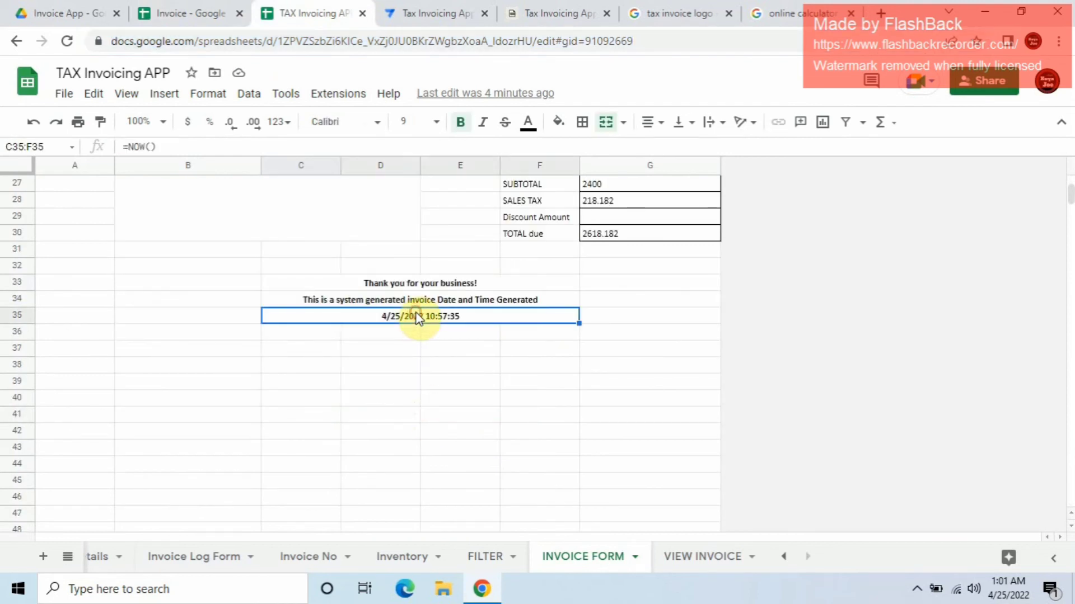
left_click(162, 147)
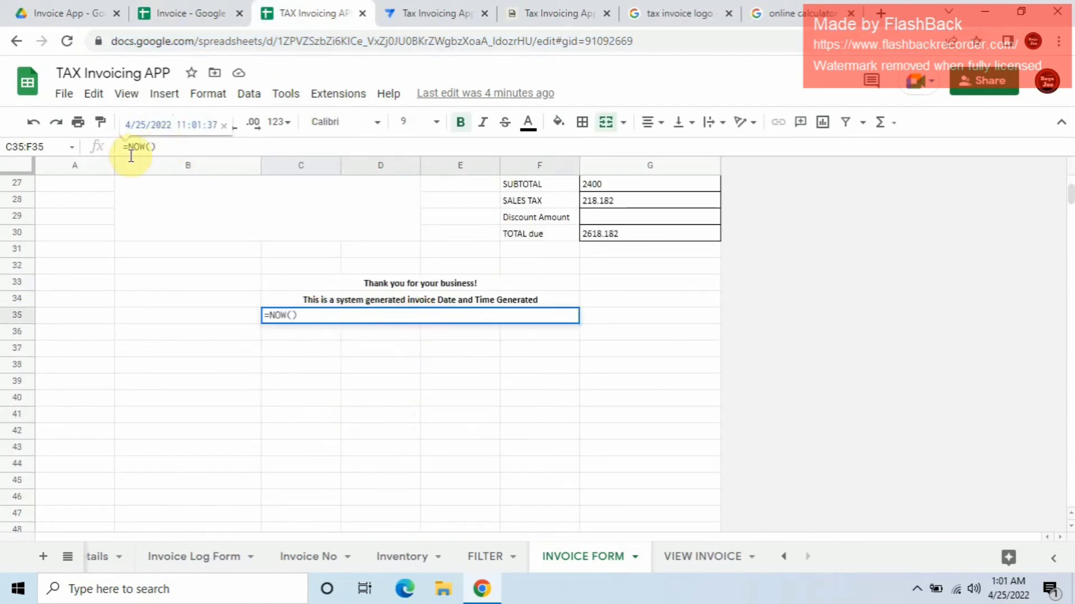
left_click(371, 365)
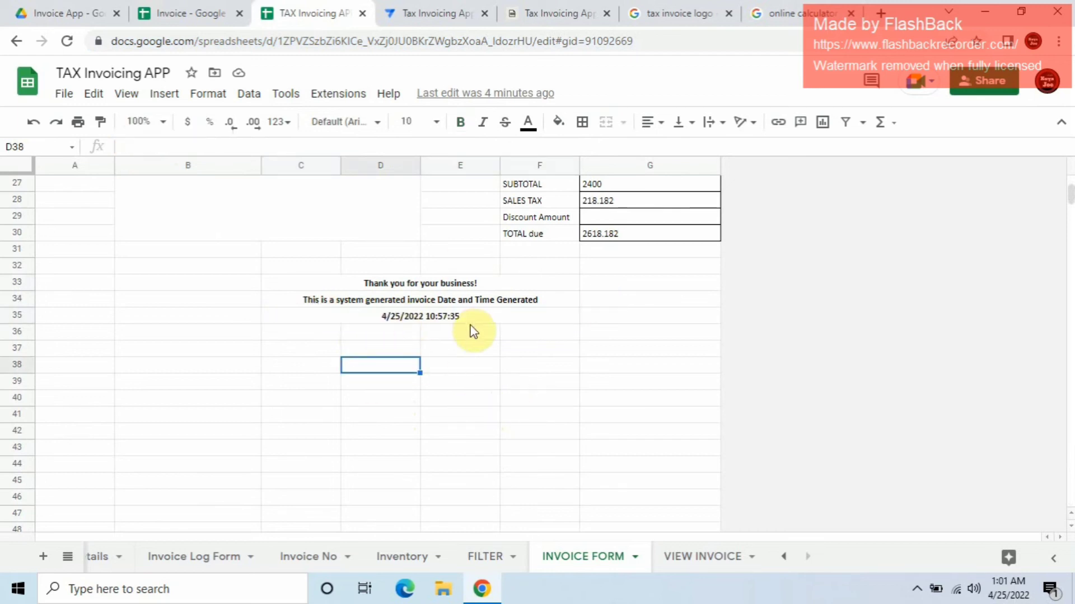
Step: Return to the Invoice spreadsheet and review the whole invoice layout from its header to the closing date and time line
left_click(190, 13)
scroll(392, 448, "up", 3)
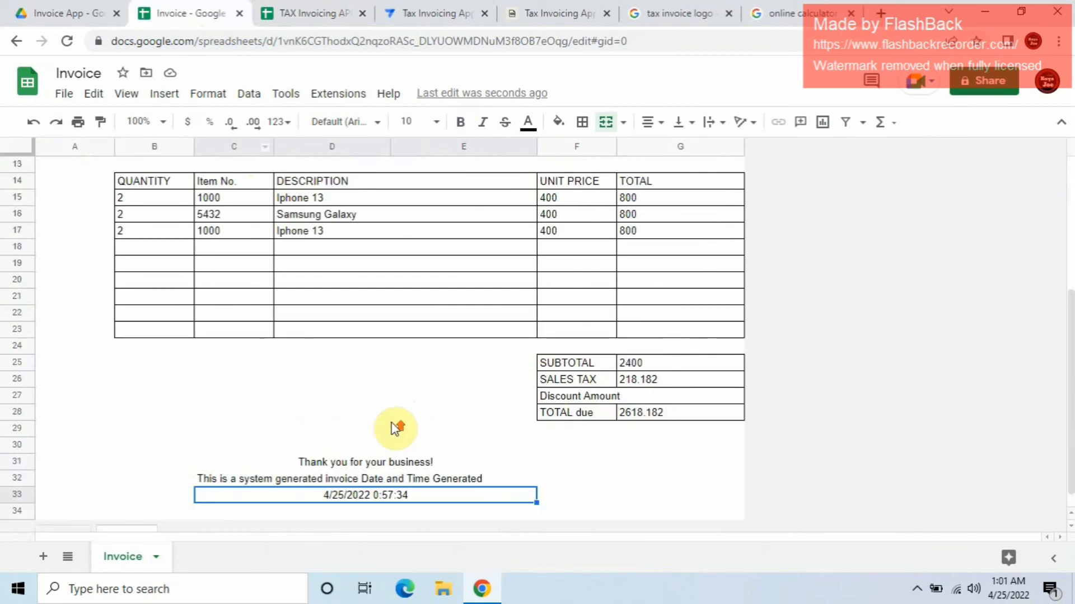
scroll(394, 429, "up", 3)
scroll(395, 427, "down", 5)
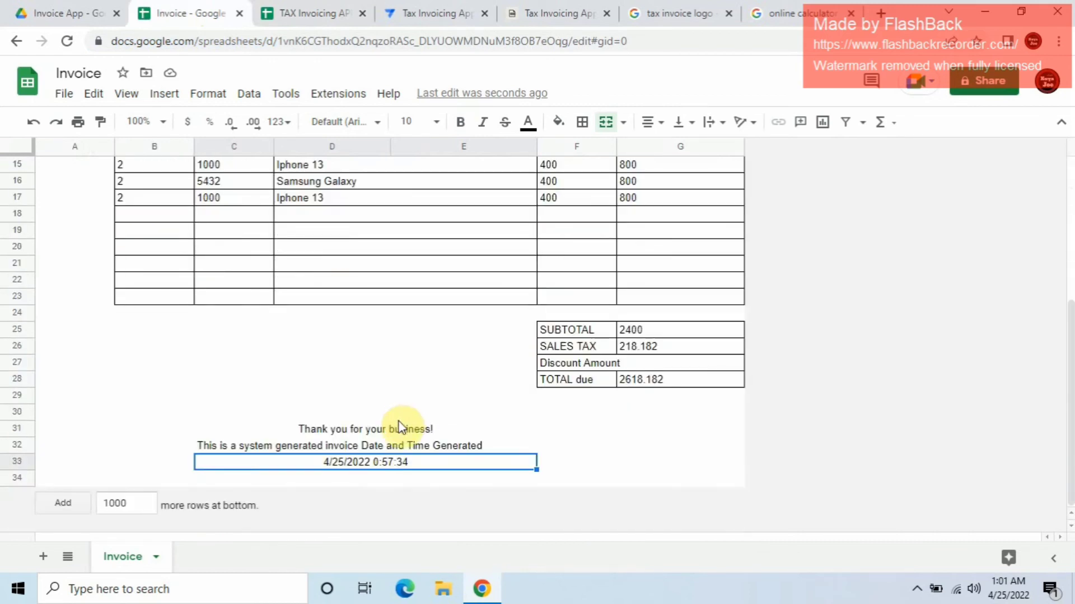
scroll(410, 422, "up", 4)
scroll(411, 474, "up", 2)
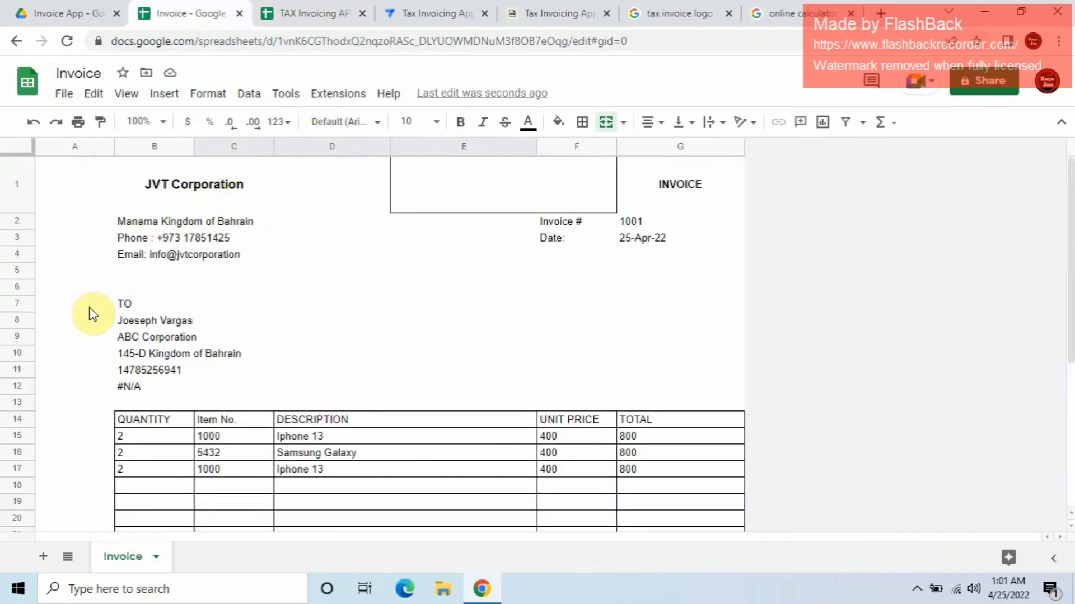
Step: Copy the Invoice spreadsheet's URL and switch to the VIEW INVOICE sheet of the TAX Invoicing APP spreadsheet
left_click(371, 41)
right_click(373, 41)
left_click(420, 122)
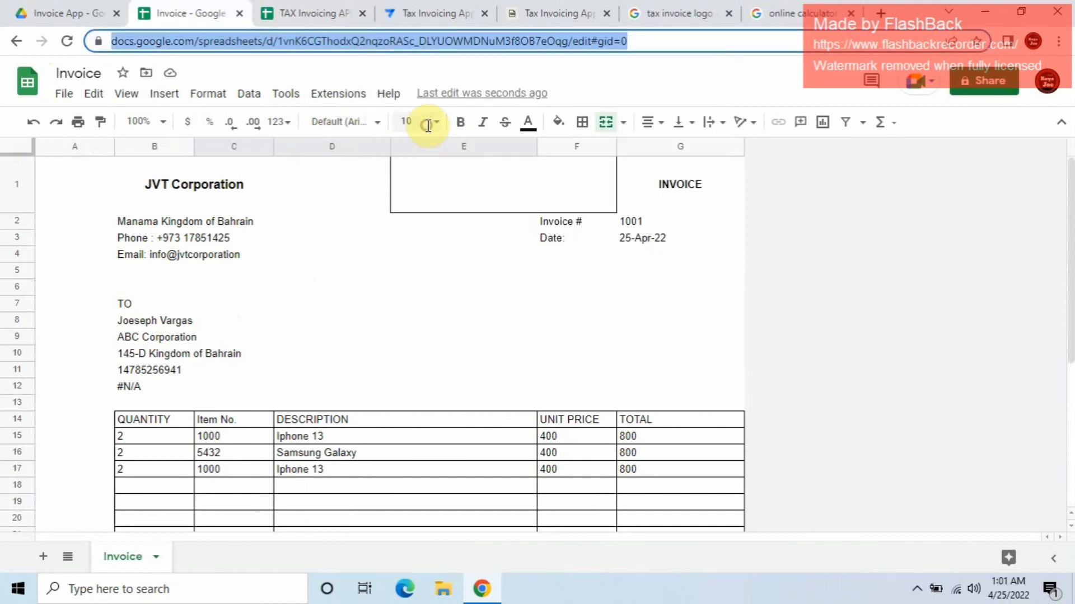
left_click(305, 17)
left_click(703, 560)
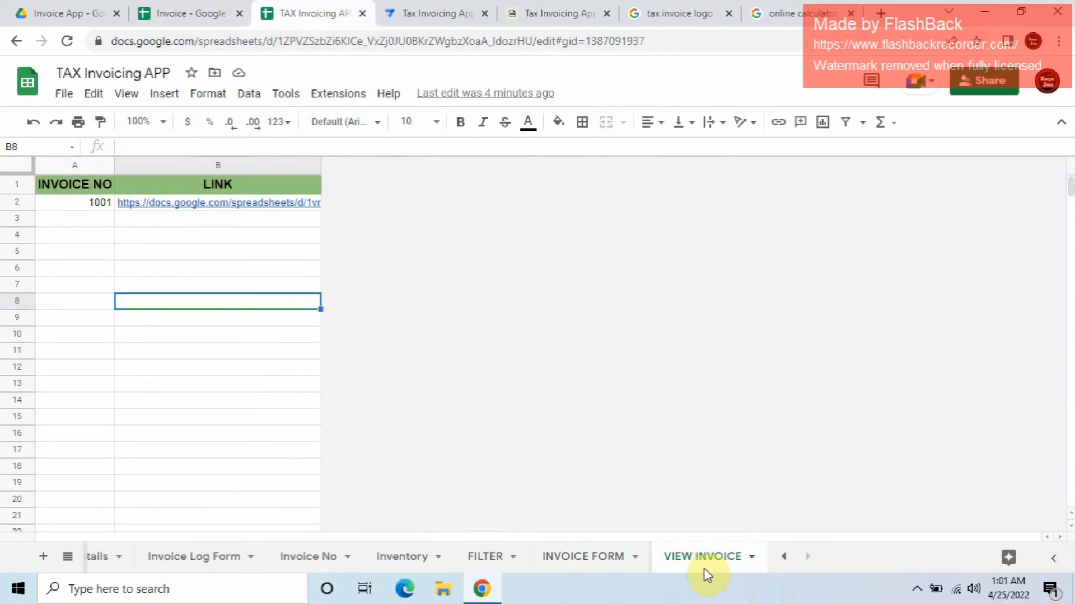
Step: Clear the link for invoice 1001 in cell B2 and paste the copied Invoice spreadsheet URL there
left_click(237, 206)
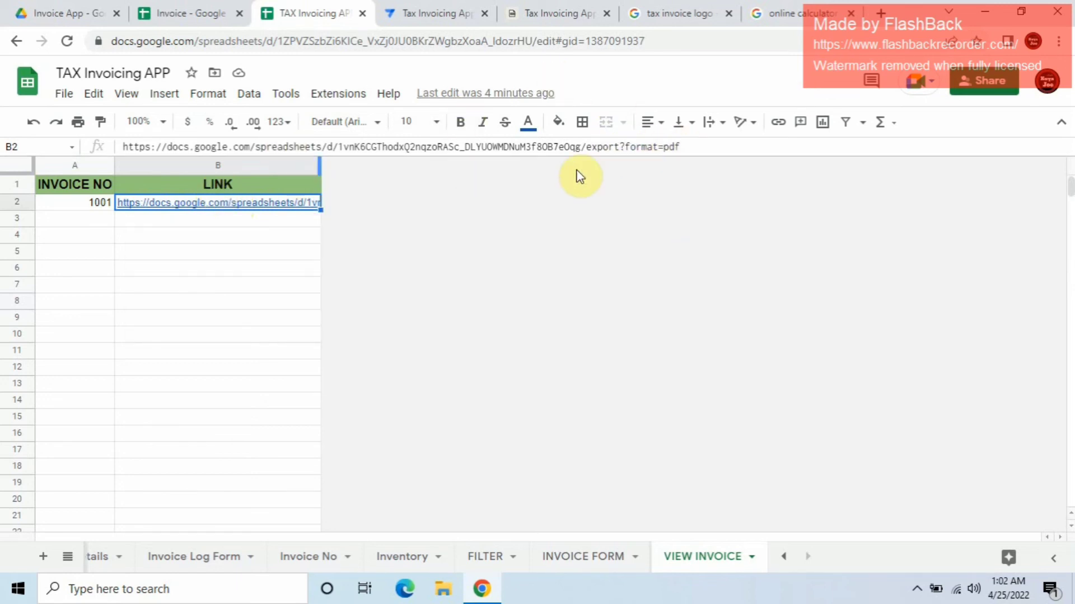
key("Delete")
left_click(153, 232)
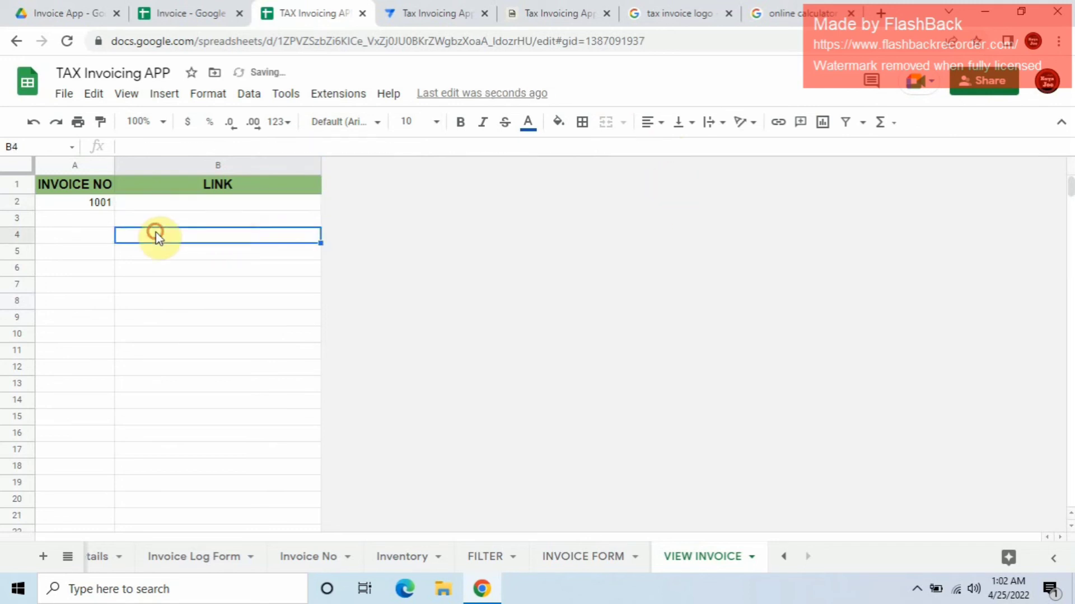
left_click(173, 202)
left_click(173, 140)
key("ctrl+v")
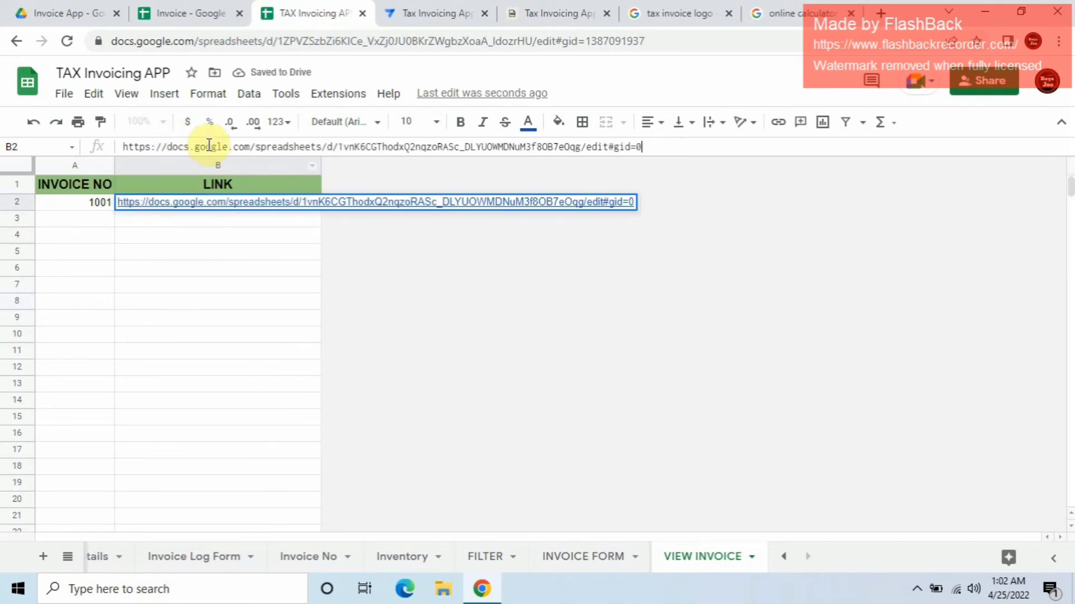
Step: Change the part of the B2 link after the spreadsheet ID to export?format=pdf
key("BackSpace")
key("BackSpace")
key("BackSpace")
key("BackSpace")
key("BackSpace")
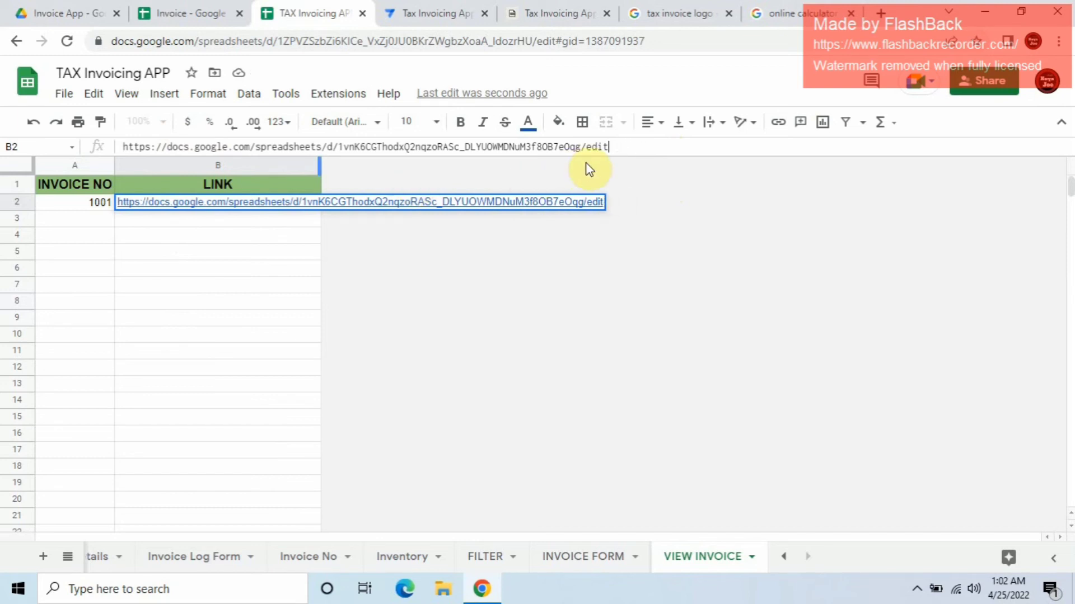
key("BackSpace")
key("BackSpace")
key("BackSpace")
key("BackSpace")
type("export?format=pdf")
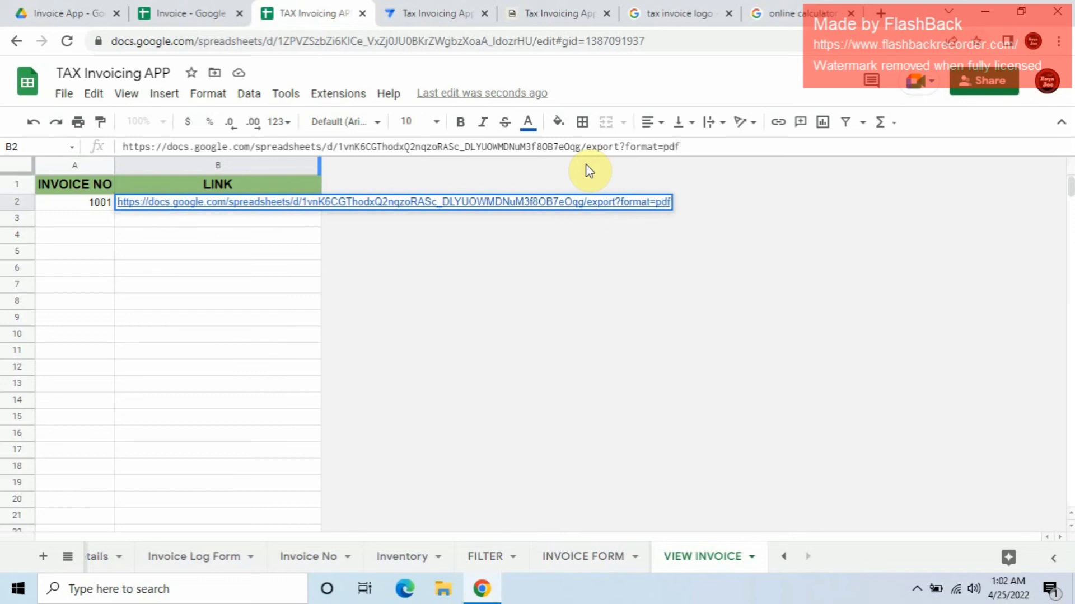
key("Return")
left_click(278, 296)
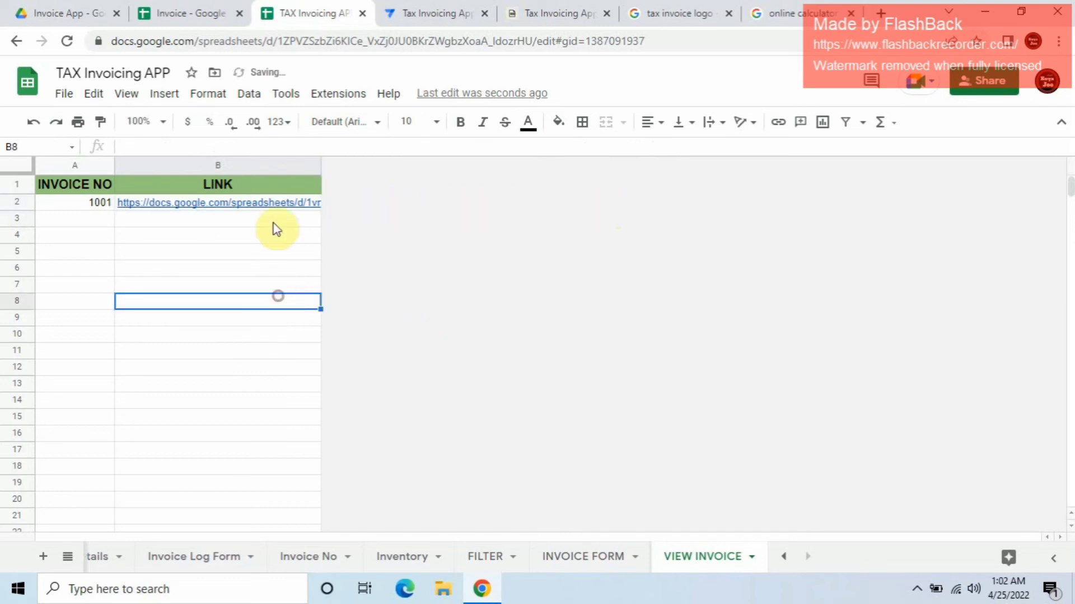
Step: Test the B2 export link in a new browser tab by downloading the invoice PDF, and close that tab
left_click(276, 203)
left_click_drag(696, 147, 23, 170)
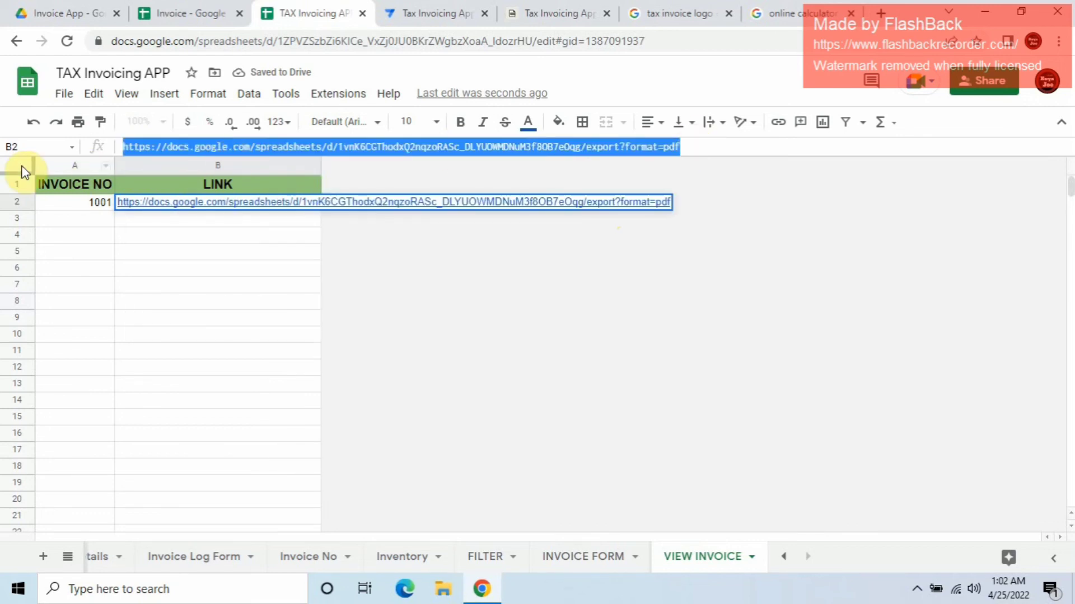
left_click(883, 11)
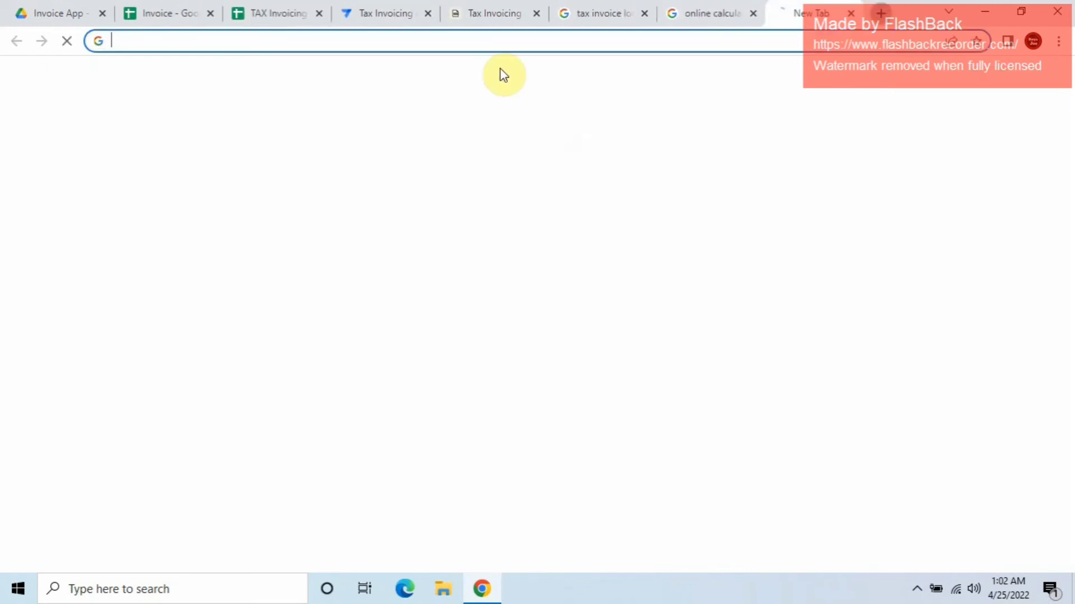
key("ctrl+v")
key("Return")
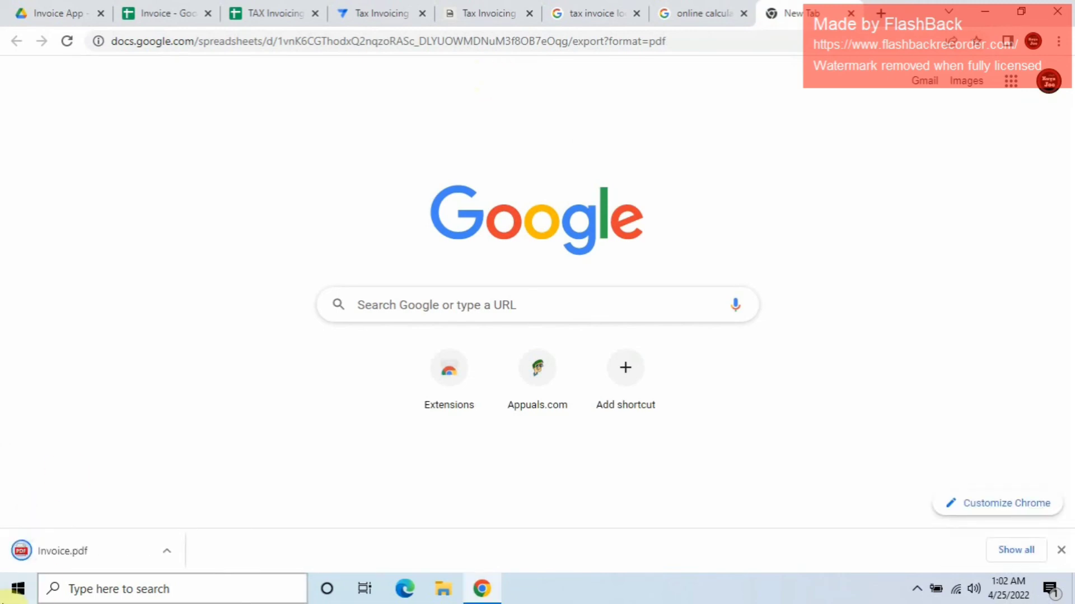
left_click(852, 13)
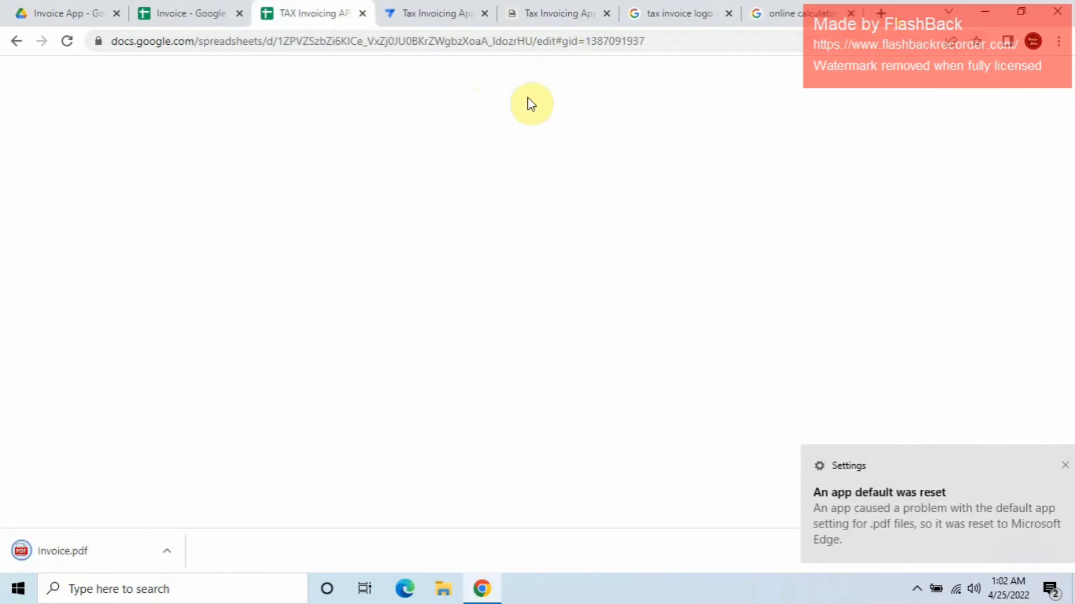
Step: Switch to the AppSheet editor and open the column definitions of the VIEW INVOICE table
left_click(449, 13)
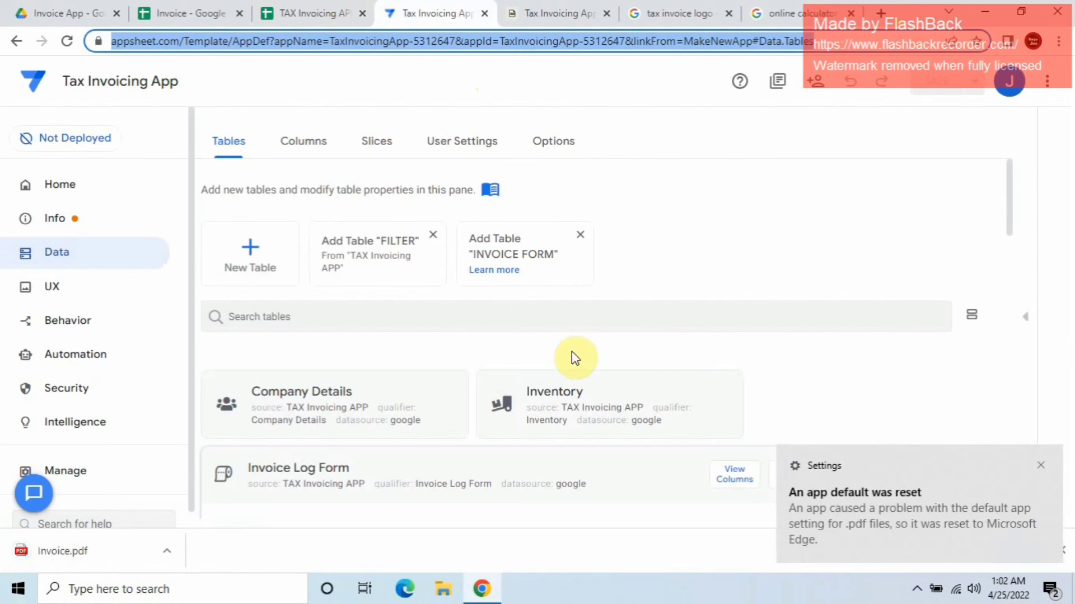
left_click(851, 227)
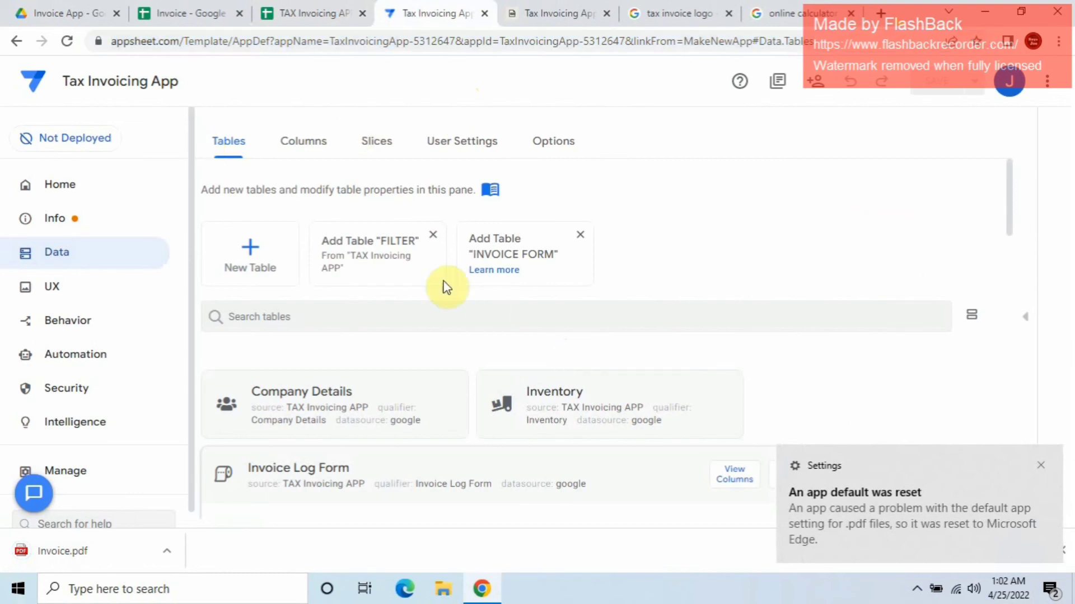
scroll(448, 322, "down", 1)
left_click(649, 375)
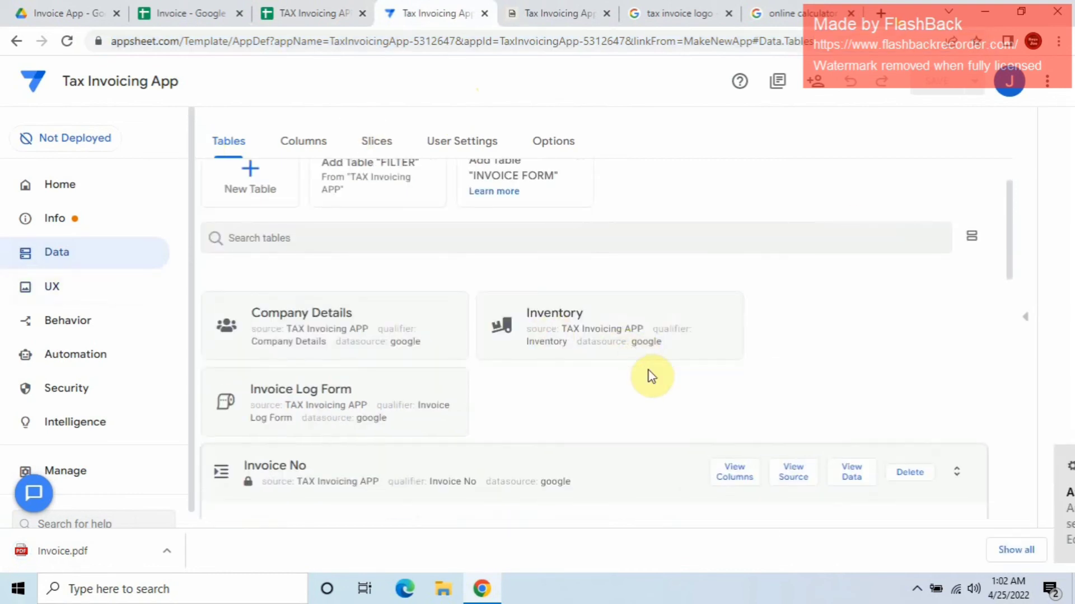
scroll(649, 391, "down", 1)
left_click(646, 395)
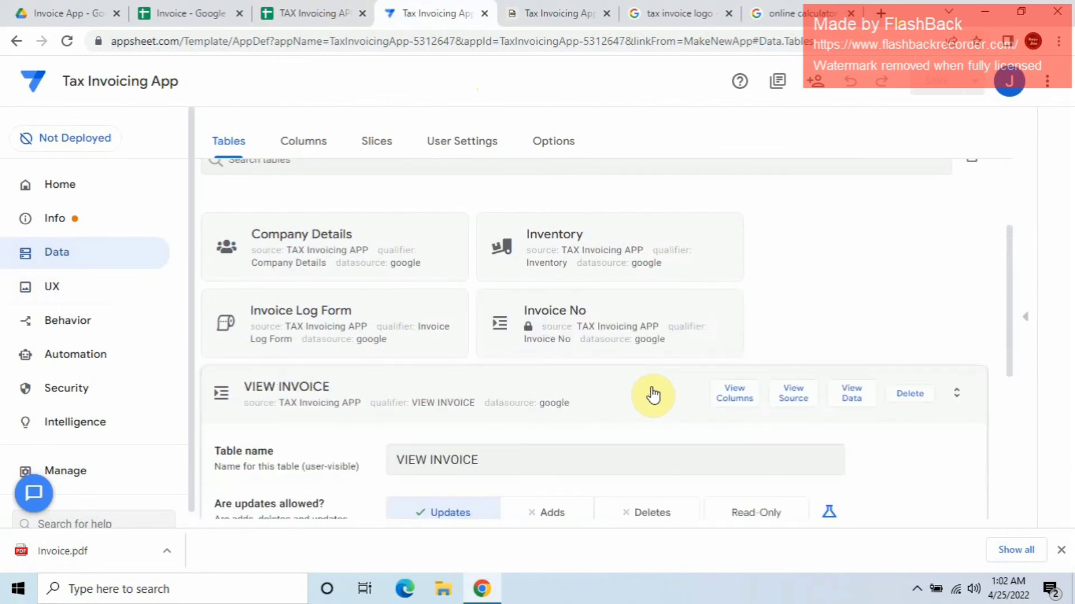
scroll(655, 378, "down", 2)
left_click(736, 236)
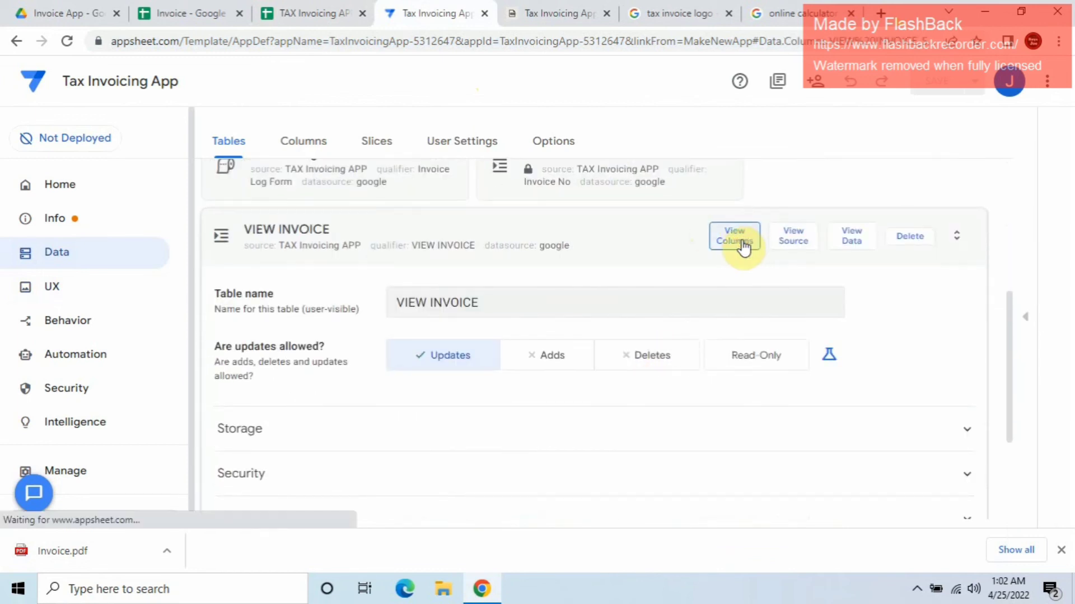
scroll(526, 304, "down", 1)
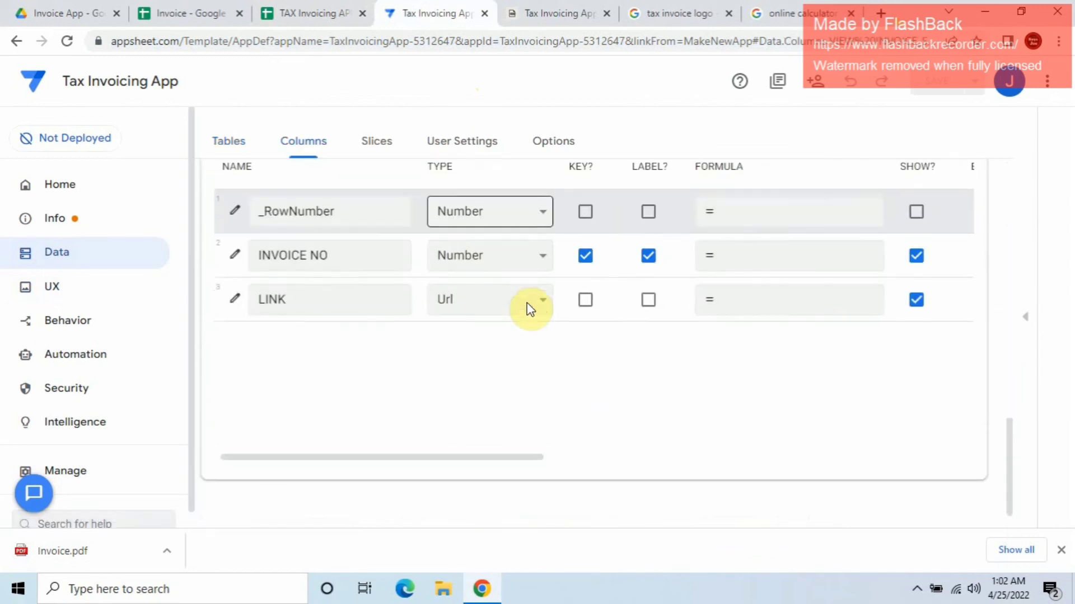
Step: Make _RowNumber the key and label of the VIEW INVOICE table instead of INVOICE NO, keeping INVOICE NO as Number
left_click(594, 216)
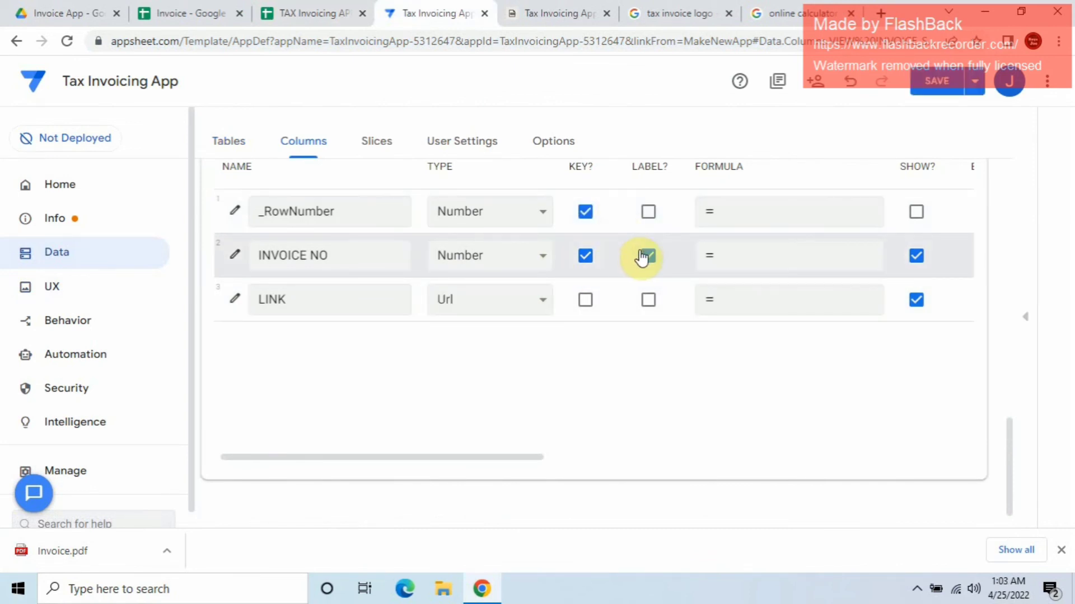
left_click(660, 213)
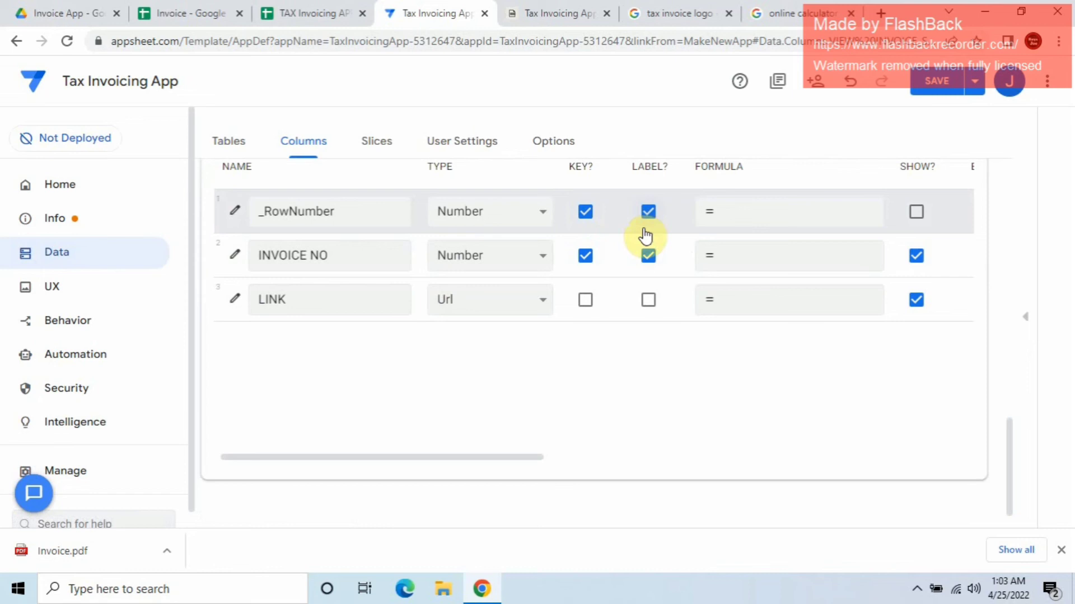
left_click(587, 258)
left_click(647, 256)
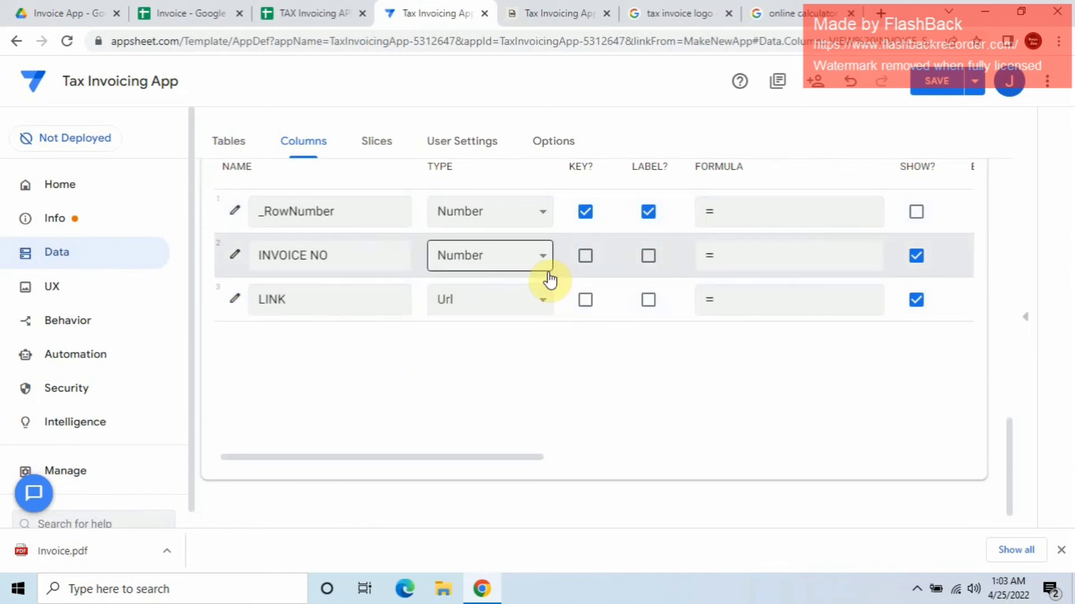
left_click(520, 261)
left_click(519, 263)
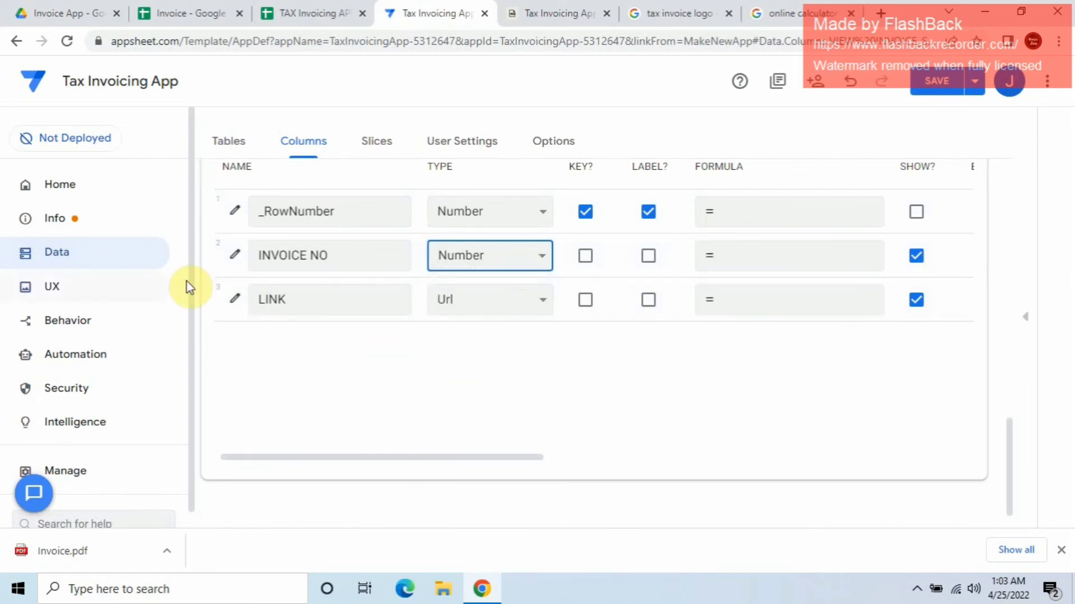
Step: Create a new UX view named Download Invoice PDF based on the VIEW INVOICE table
left_click(53, 292)
left_click(241, 278)
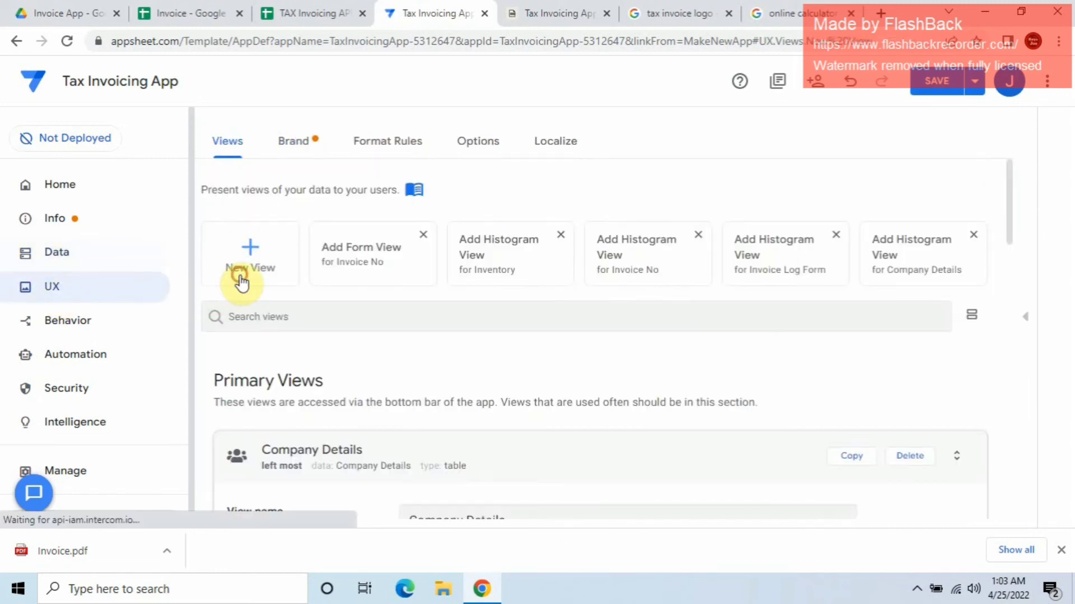
left_click(485, 302)
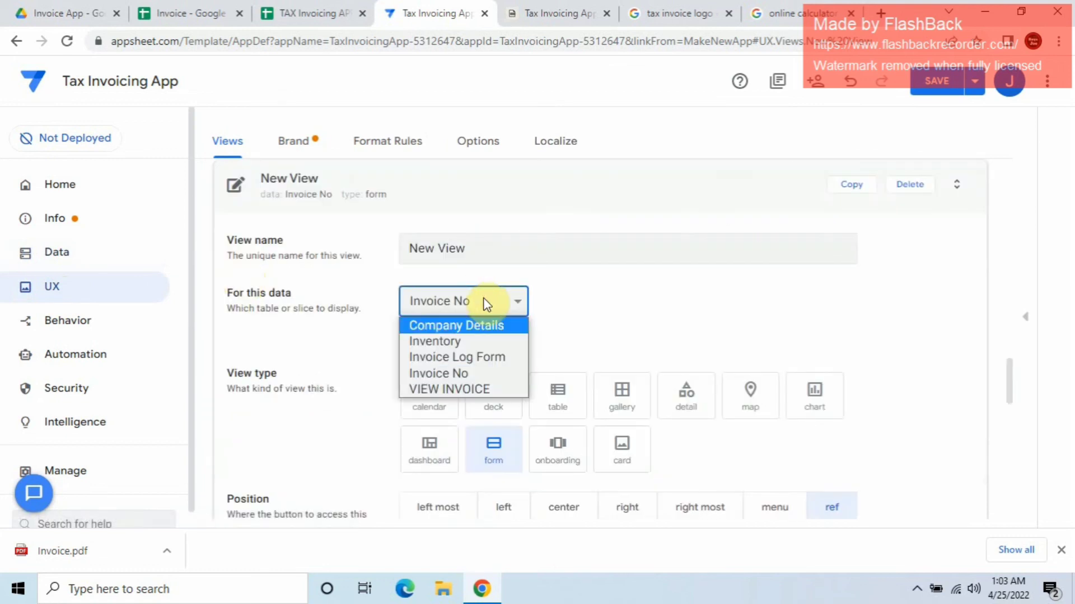
left_click(477, 390)
left_click_drag(509, 236, 189, 246)
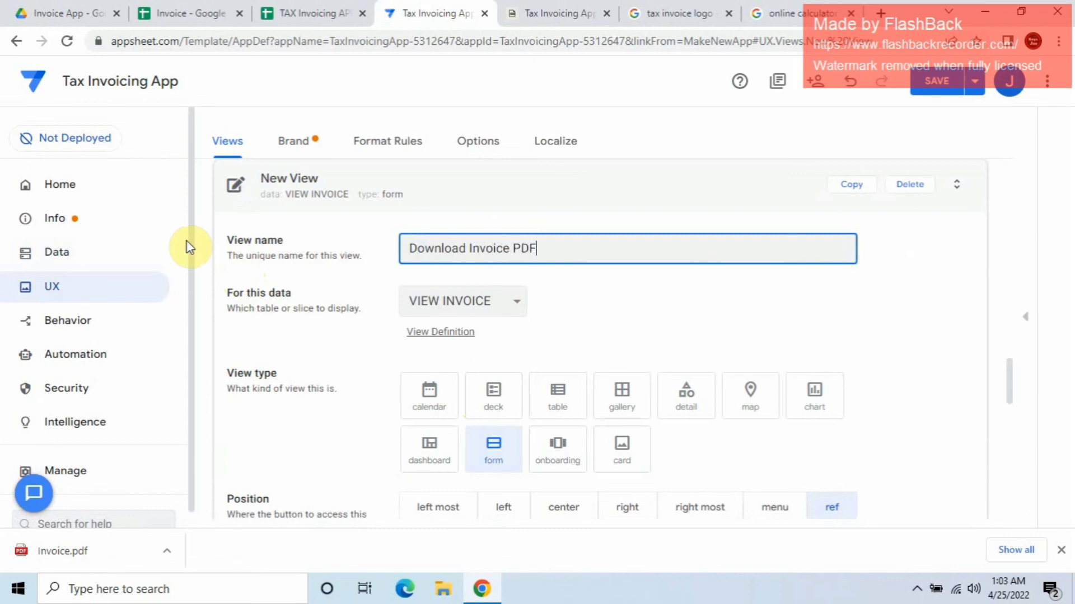
Step: Give the Download Invoice PDF view the table type and right most position, with **all other columns** as its column order entry
left_click(554, 397)
scroll(661, 401, "down", 1)
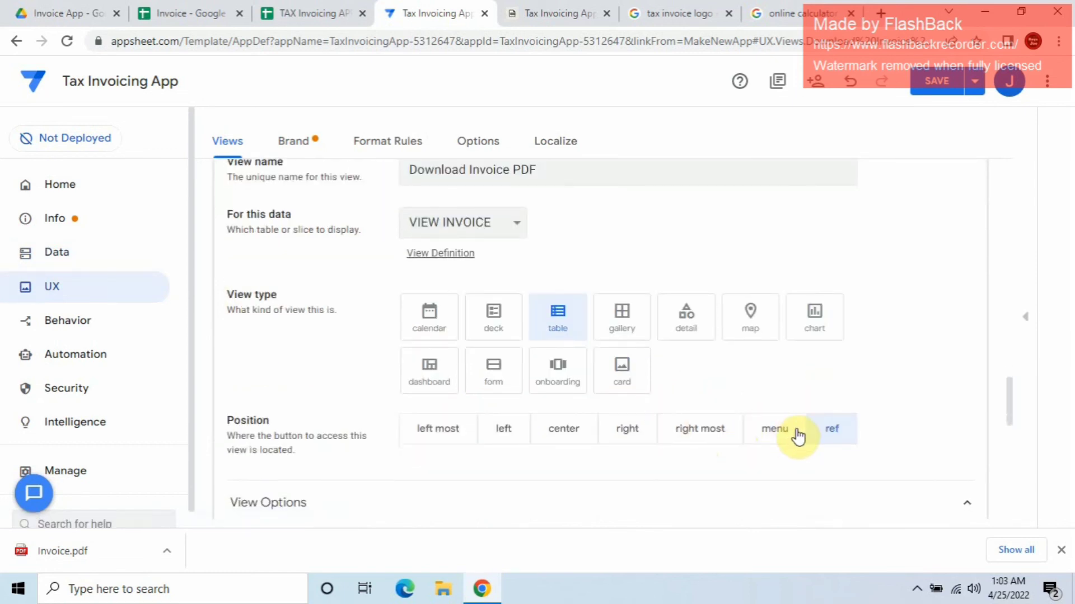
left_click(709, 433)
scroll(710, 439, "down", 5)
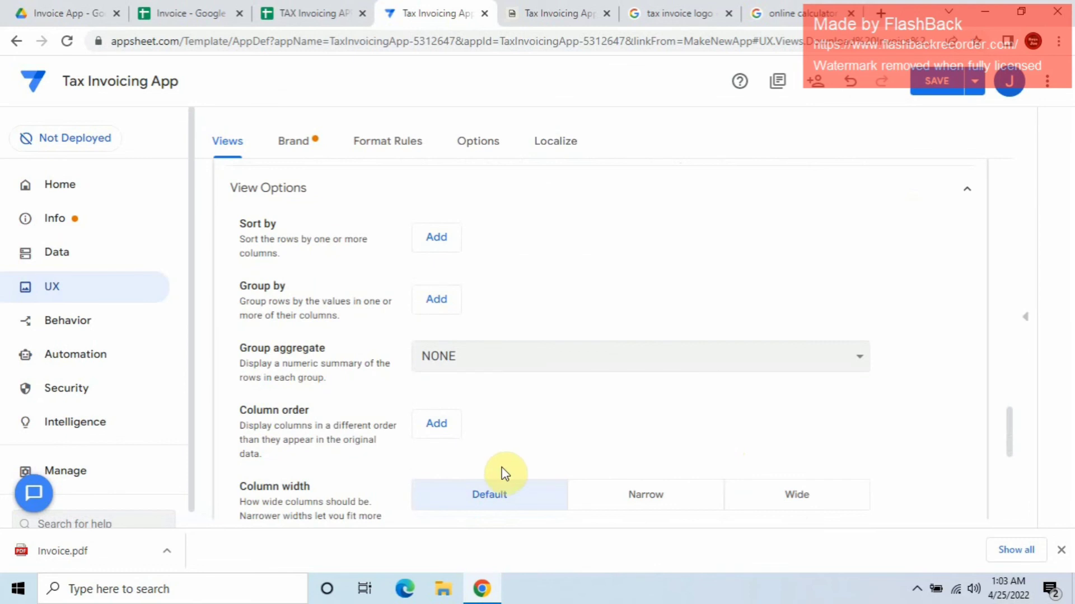
left_click(436, 423)
scroll(640, 414, "down", 3)
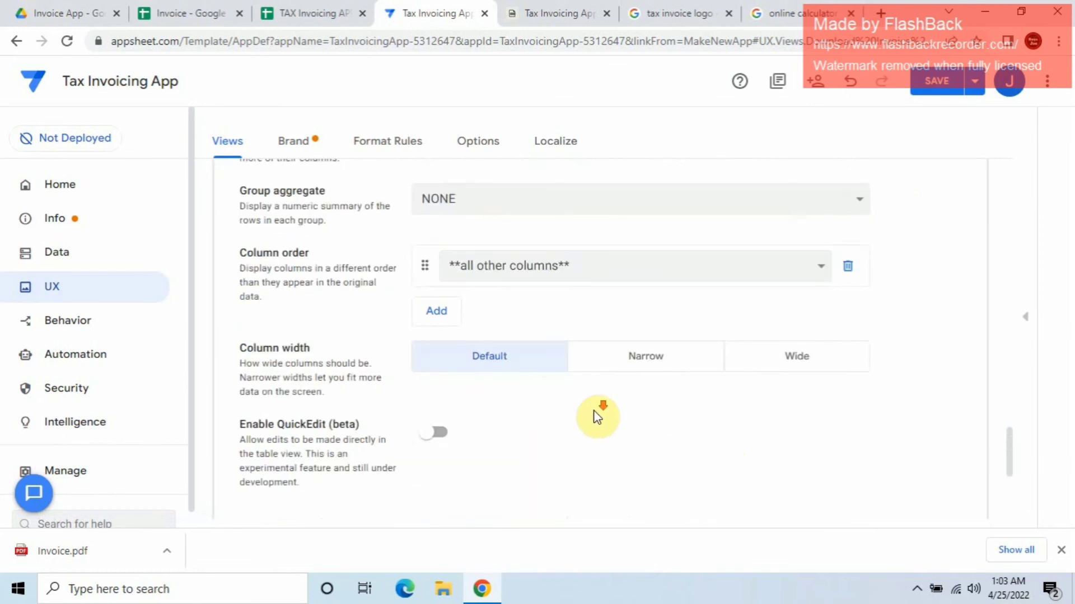
Step: Find icons matching "pdf", assign the solid PDF file icon to the Download Invoice PDF view, and save the app
left_click(500, 487)
scroll(593, 448, "down", 3)
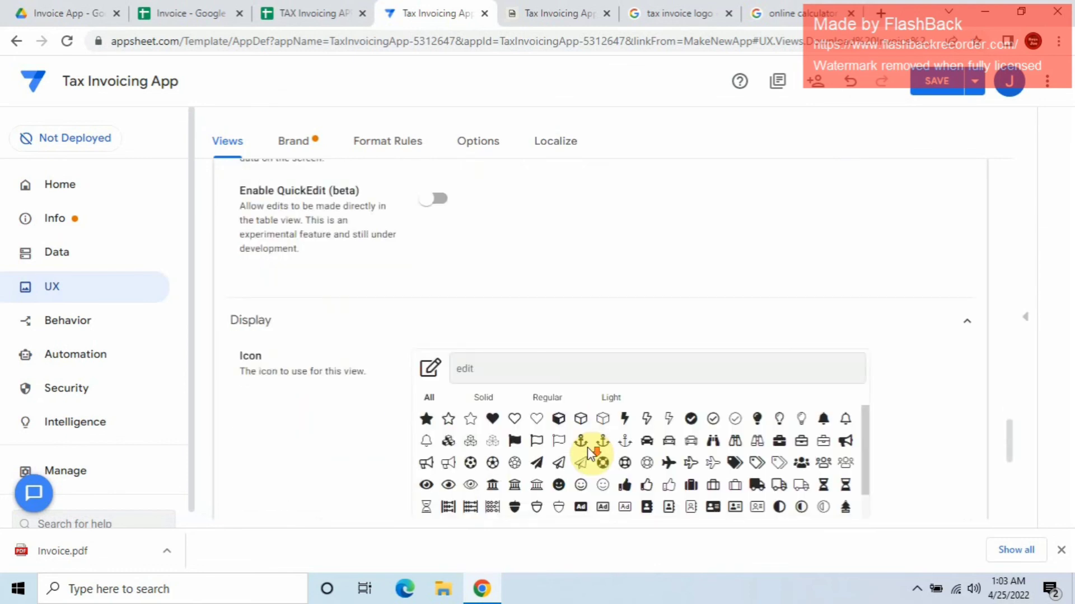
left_click(555, 364)
type("pdf")
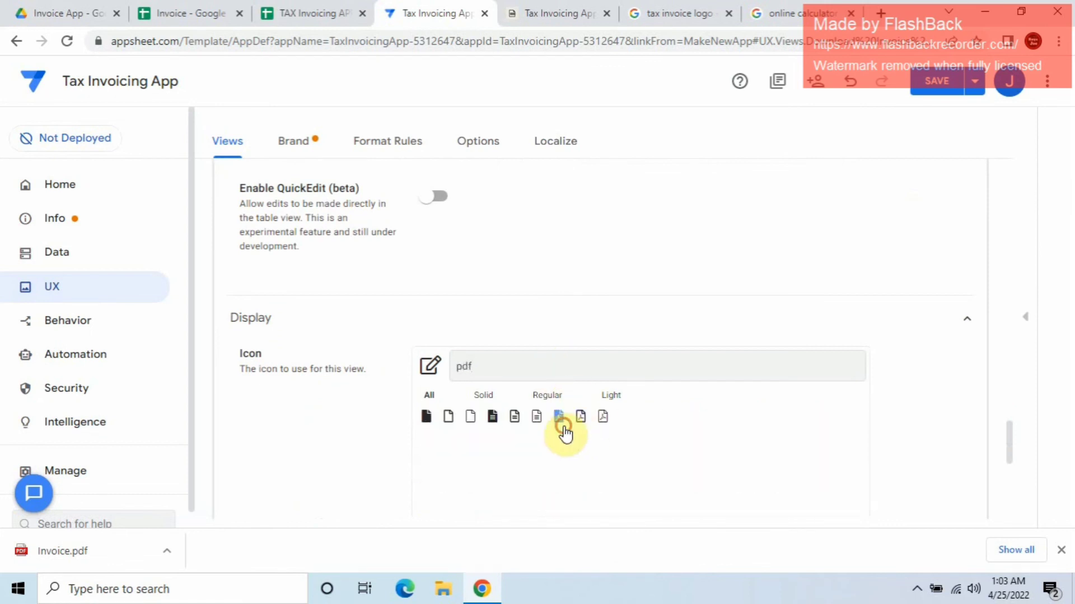
left_click(562, 425)
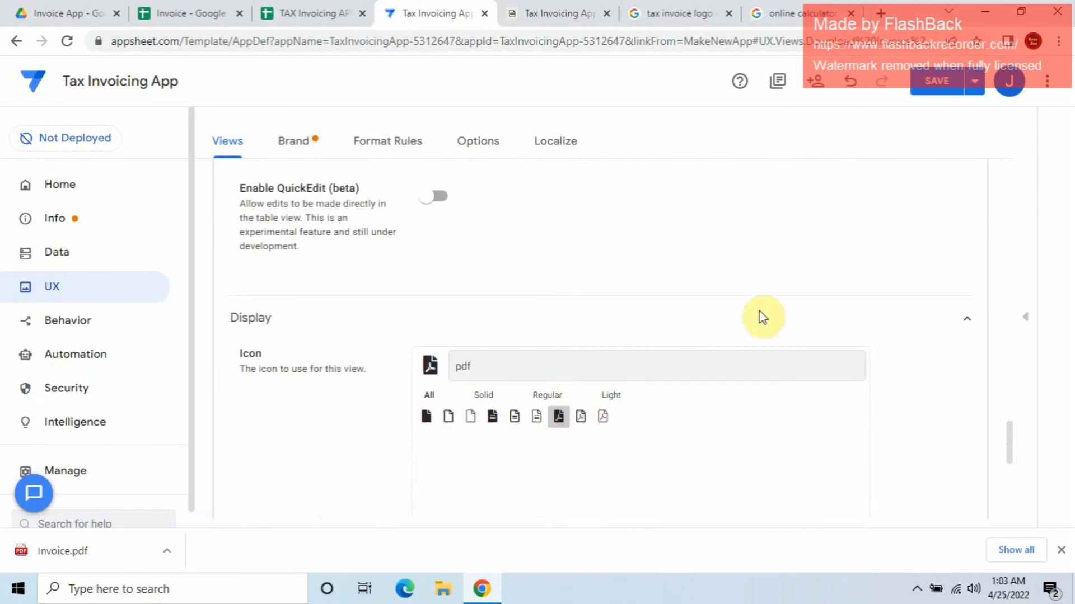
left_click(937, 82)
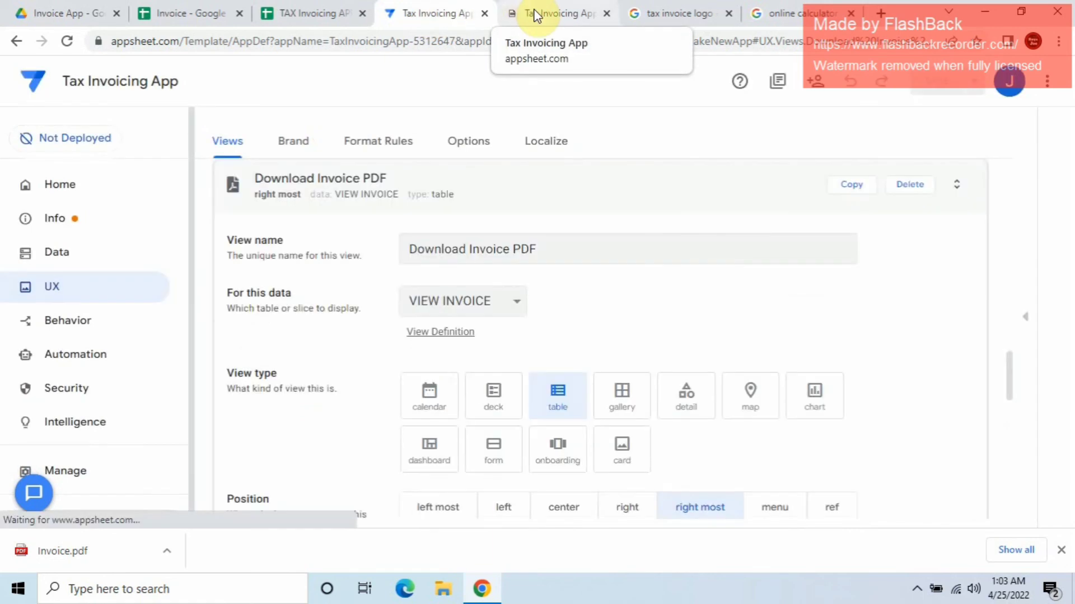
Step: Switch to the running Tax Invoicing App and check the Invoice Log Form list and the Download Invoice PDF view
left_click(535, 15)
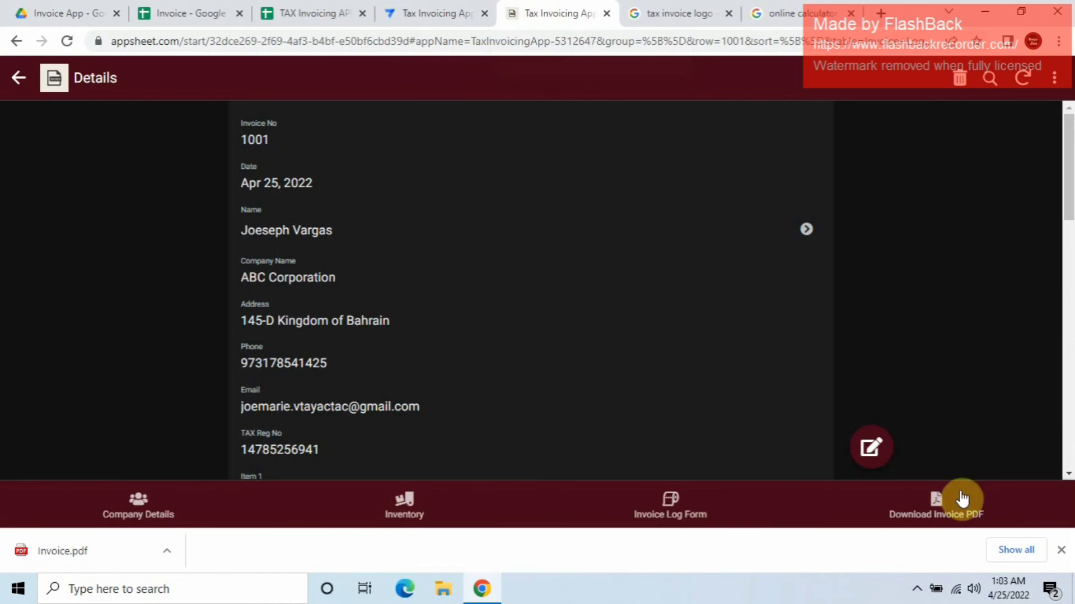
left_click(671, 509)
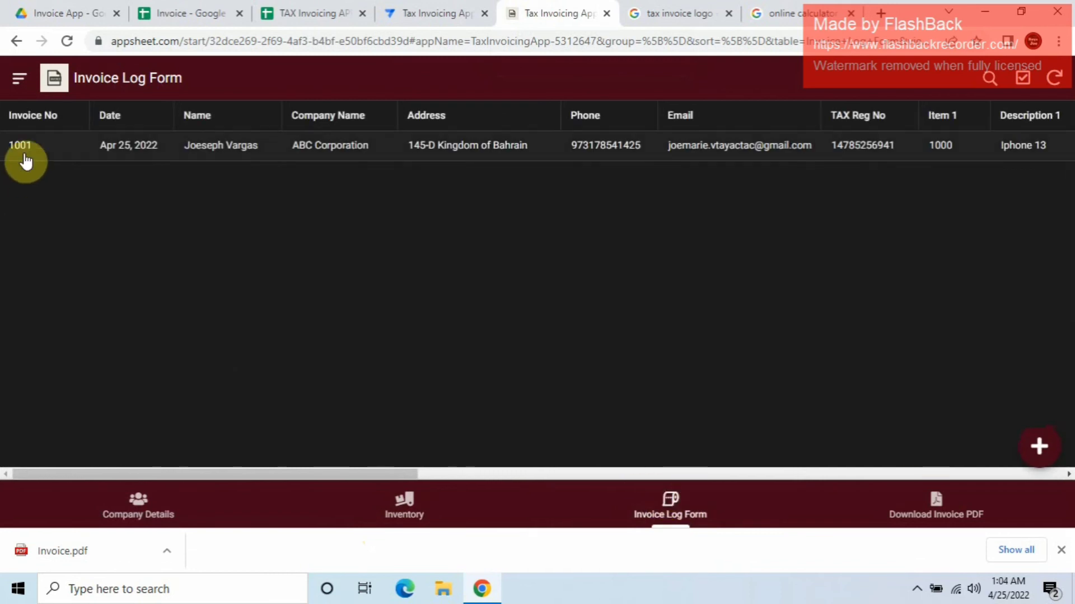
left_click(939, 500)
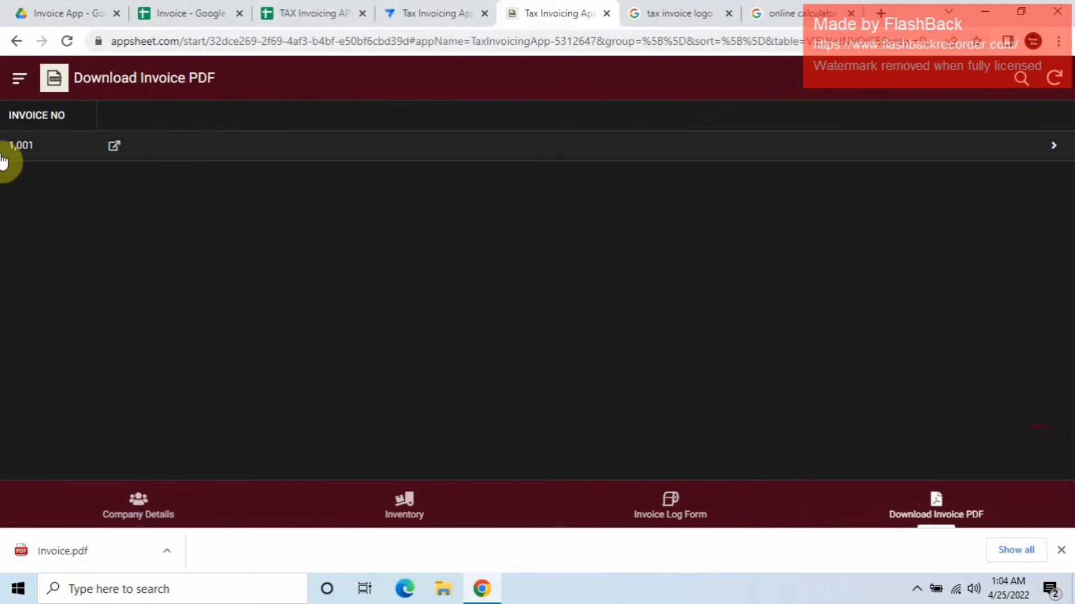
Step: In the AppSheet editor, turn off the thousands separator for the VIEW INVOICE table's INVOICE NO column and save the app
left_click(434, 13)
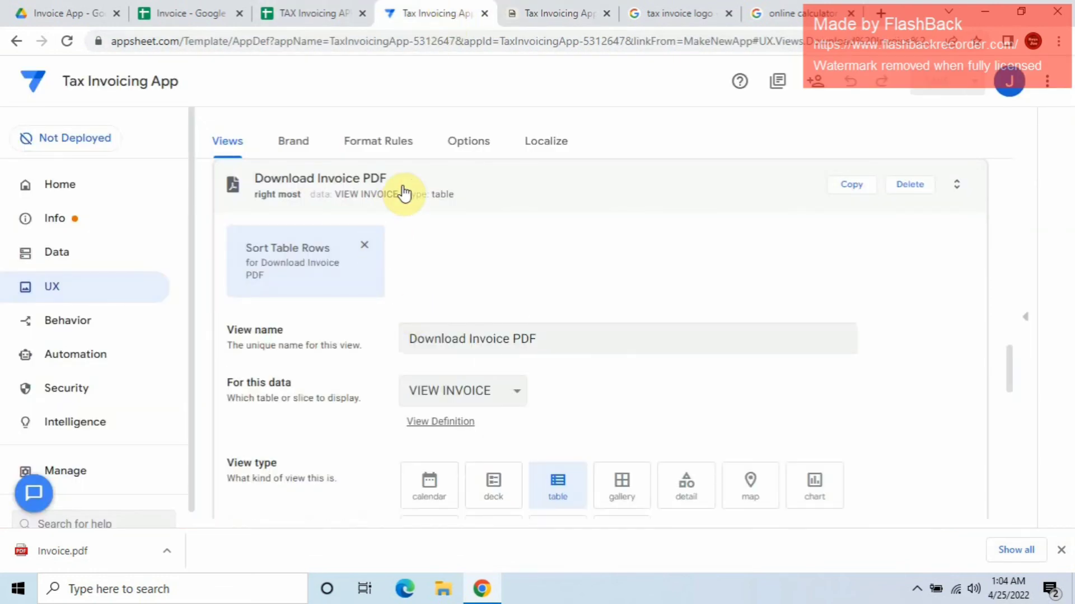
left_click(90, 249)
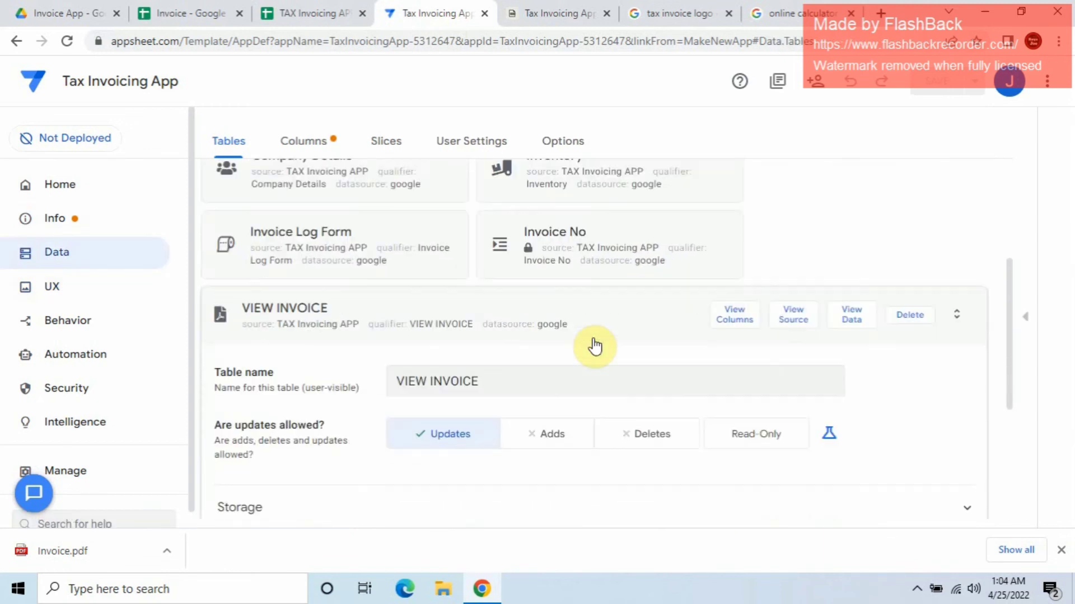
left_click(722, 314)
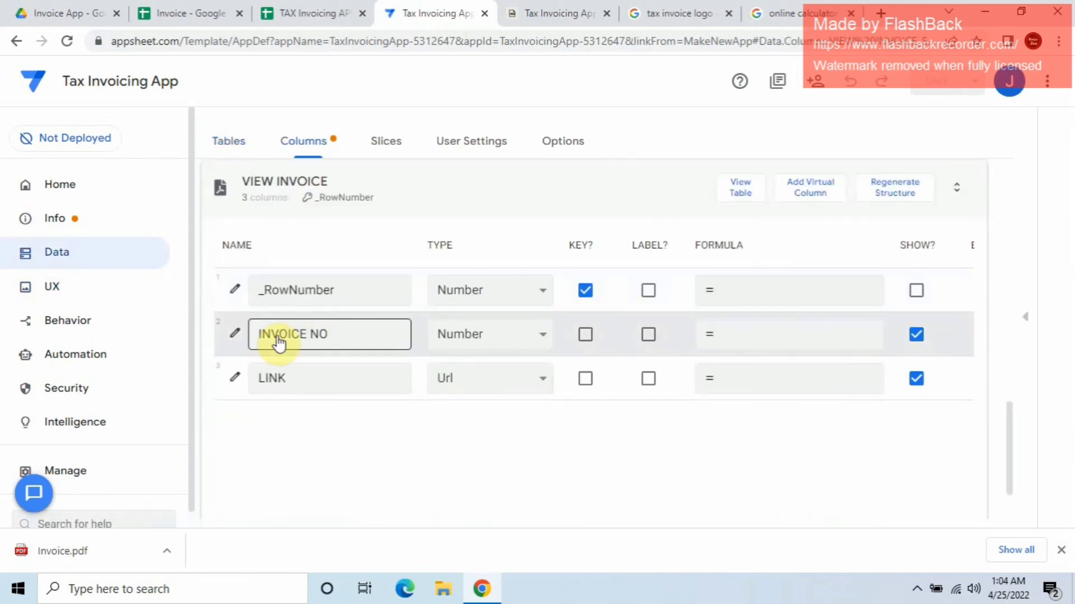
left_click(234, 342)
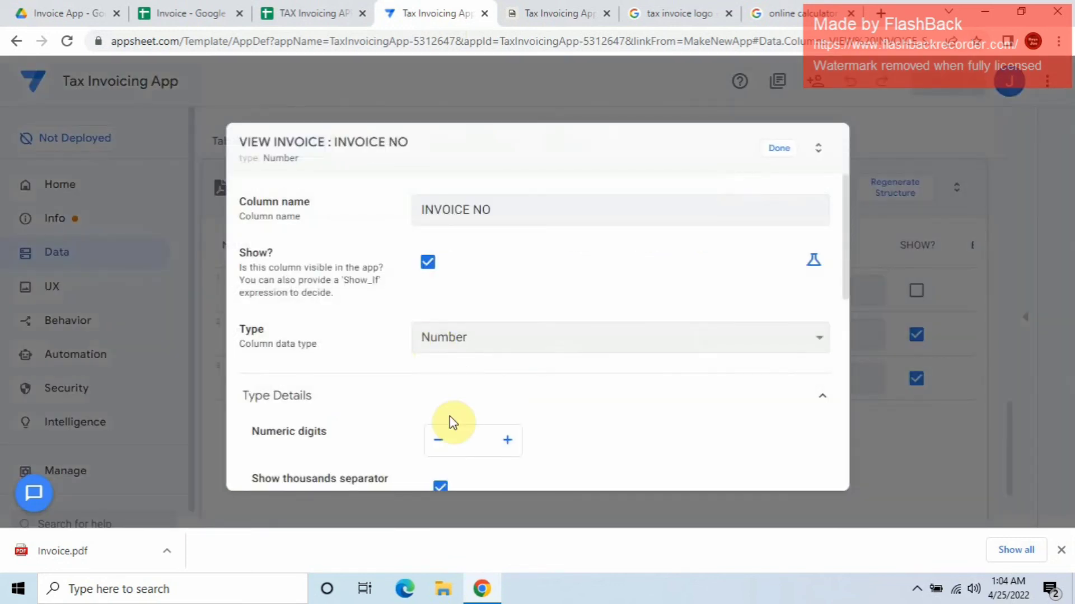
scroll(452, 403, "down", 2)
left_click(440, 408)
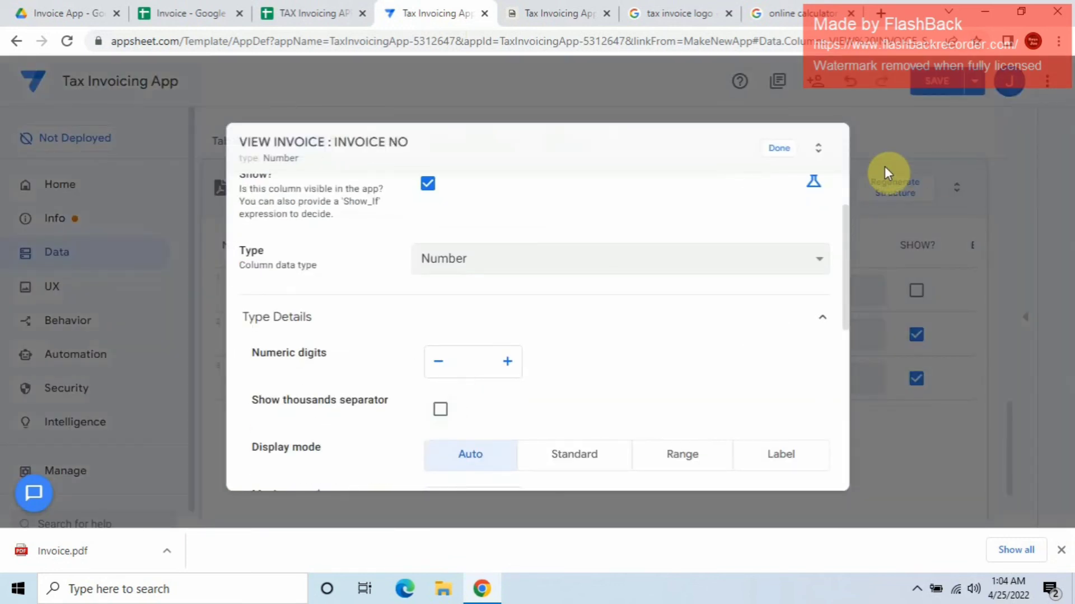
left_click(775, 152)
left_click(943, 84)
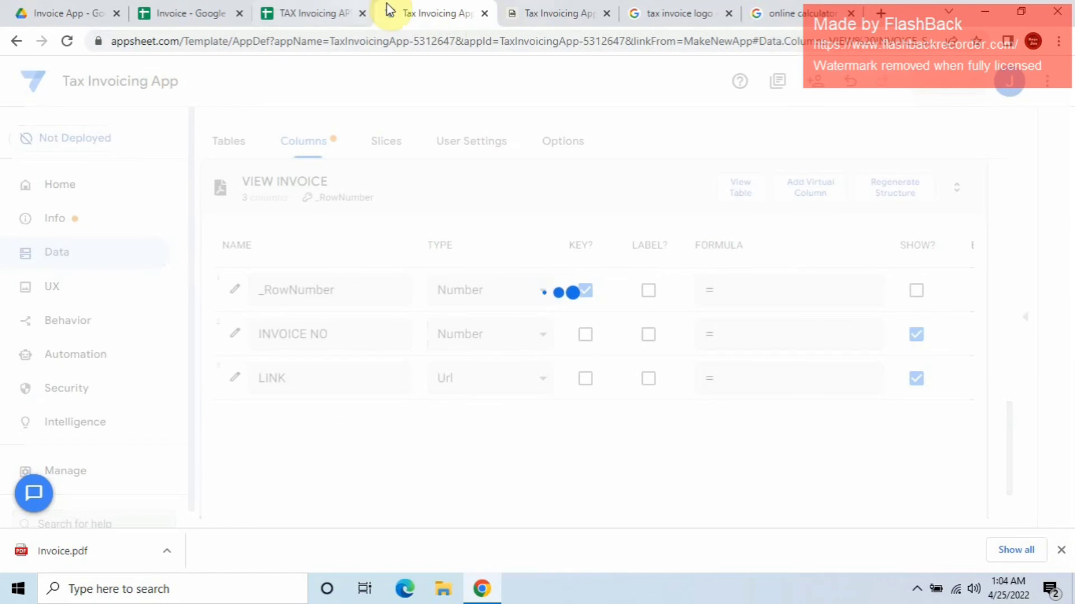
Step: Switch to the running Tax Invoicing App, sync it, and inspect invoice 1001's number field in the VIEW INVOICE edit form
left_click(557, 9)
left_click(1054, 81)
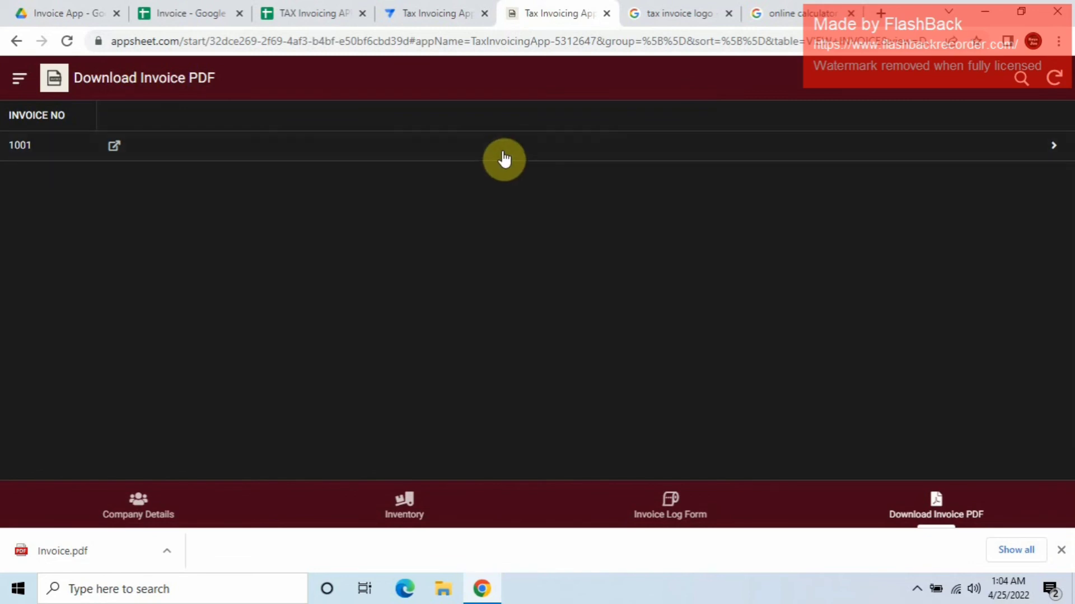
left_click(1055, 80)
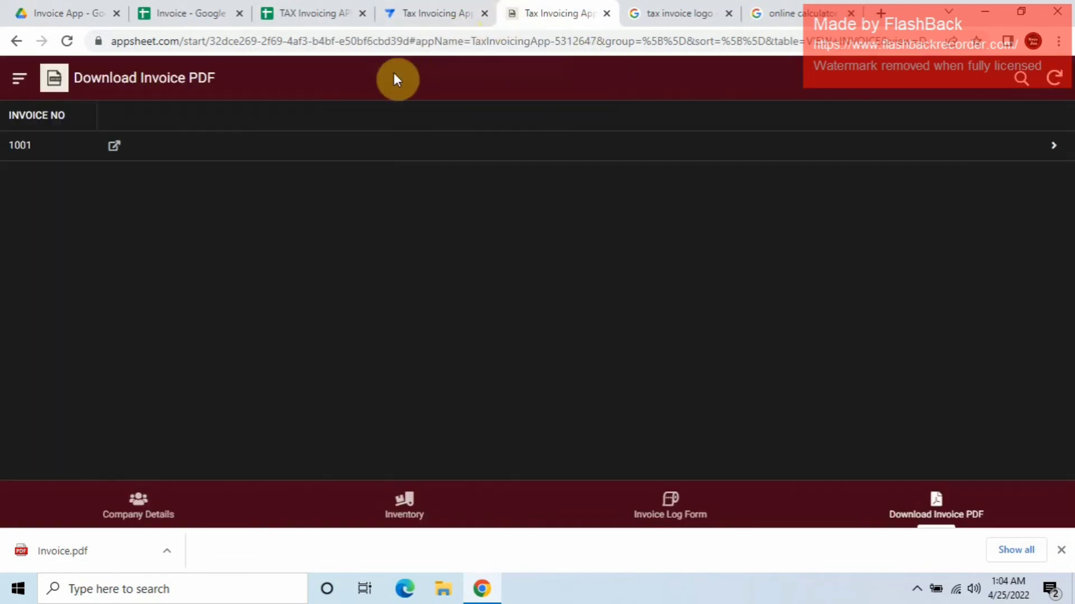
left_click(312, 155)
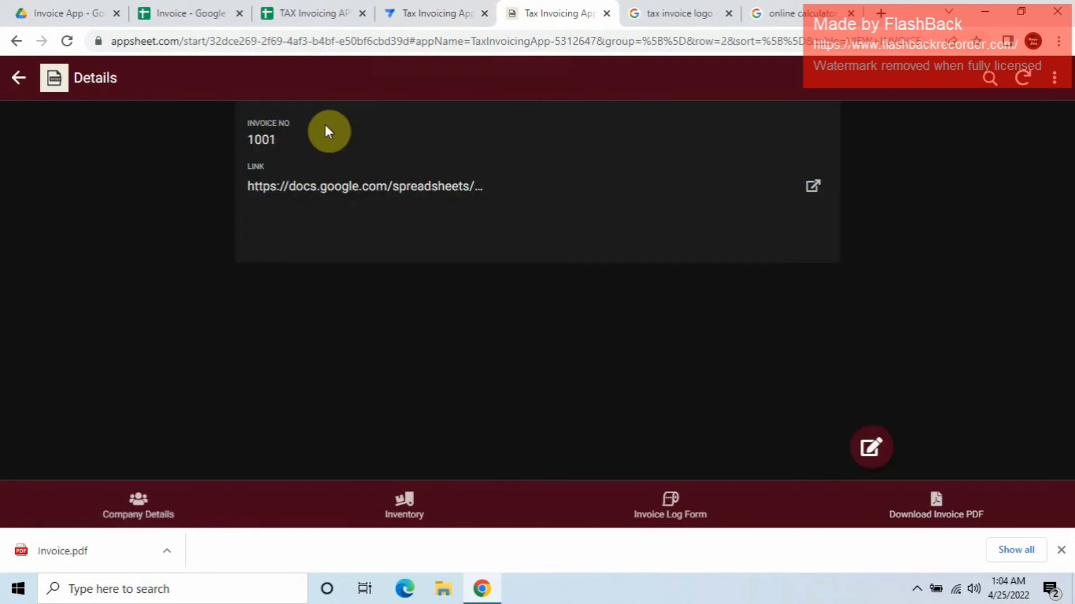
left_click(868, 450)
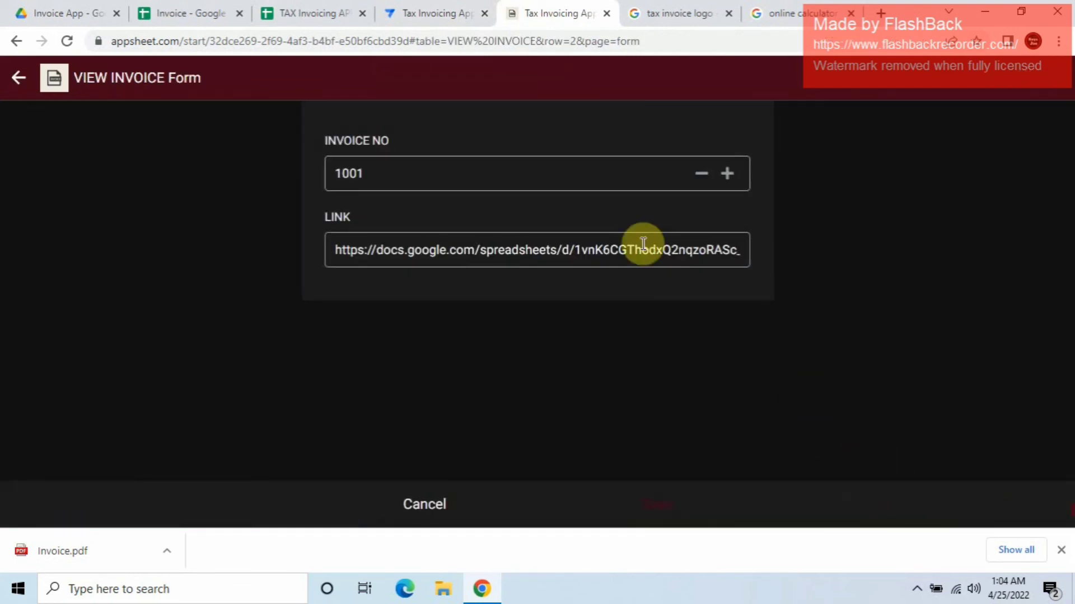
left_click(528, 176)
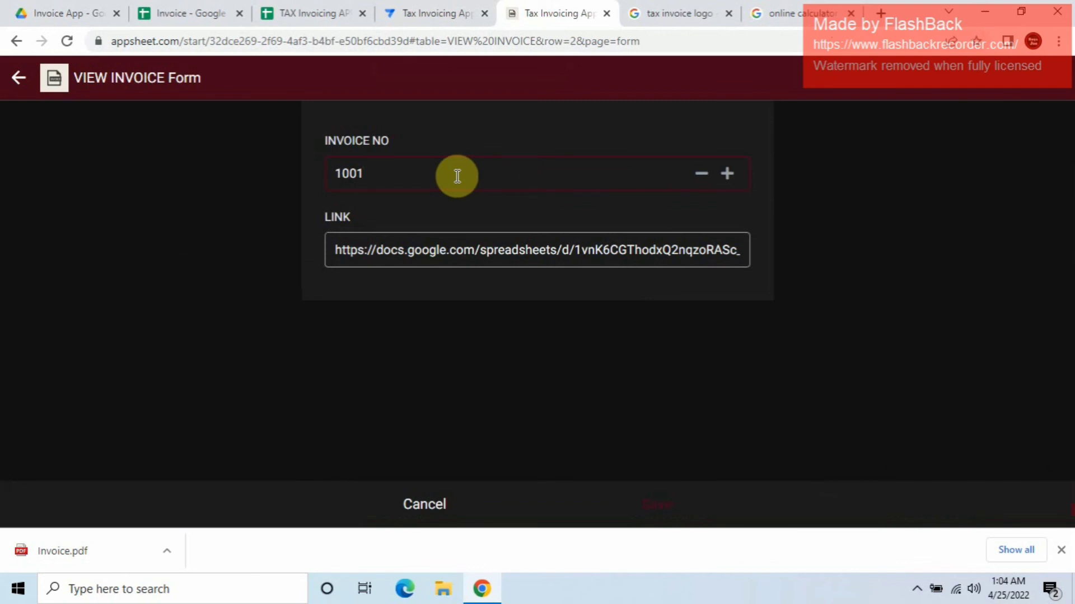
Step: Return to the AppSheet editor and review the column definitions of the Invoice Log Form and Invoice No tables
left_click(426, 12)
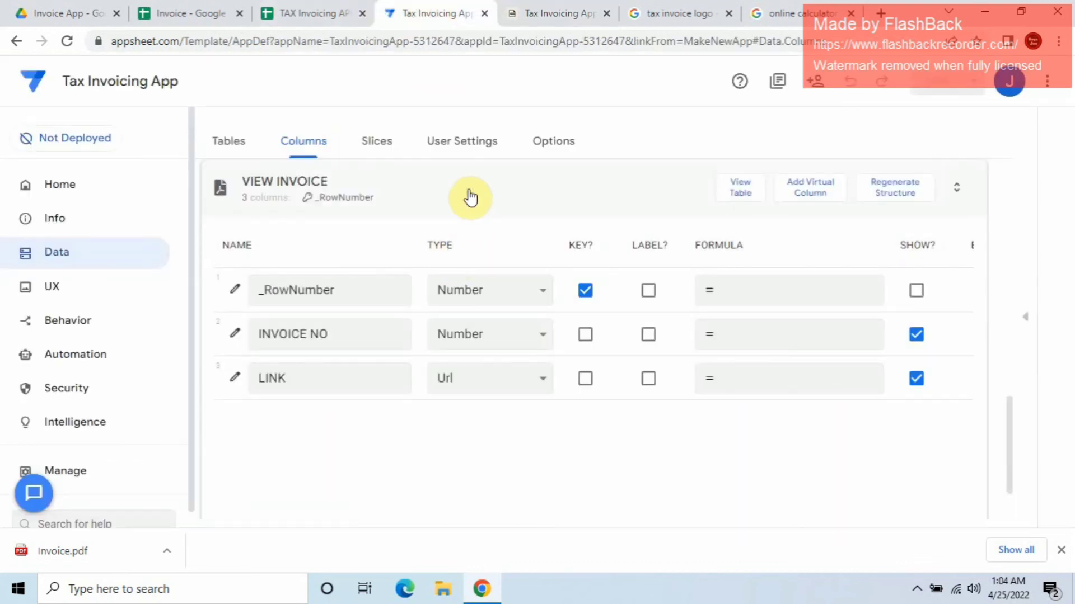
scroll(396, 364, "up", 2)
scroll(419, 295, "down", 2)
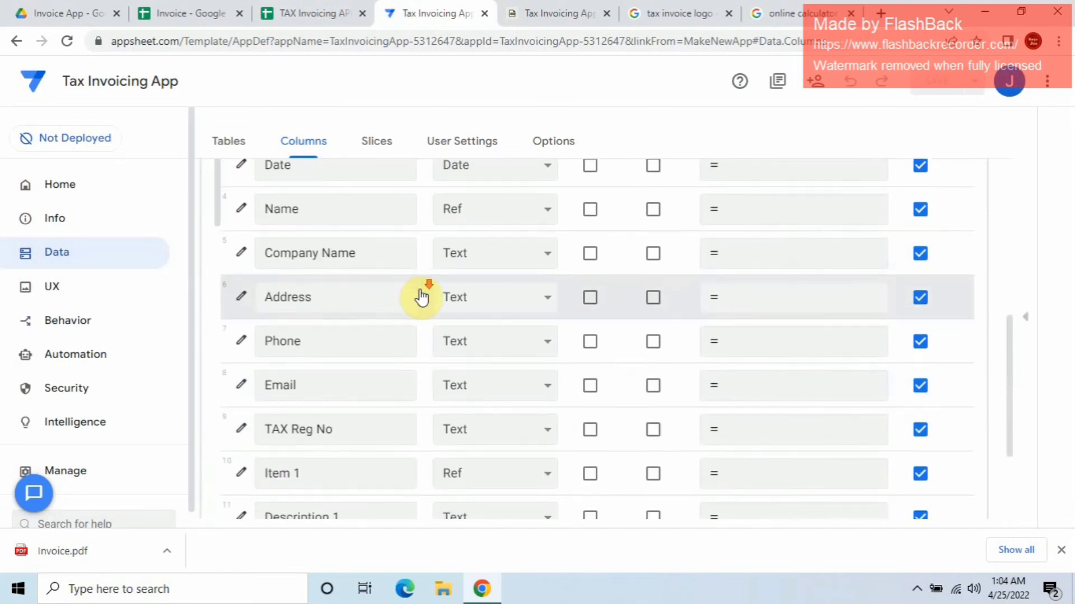
scroll(451, 318, "up", 10)
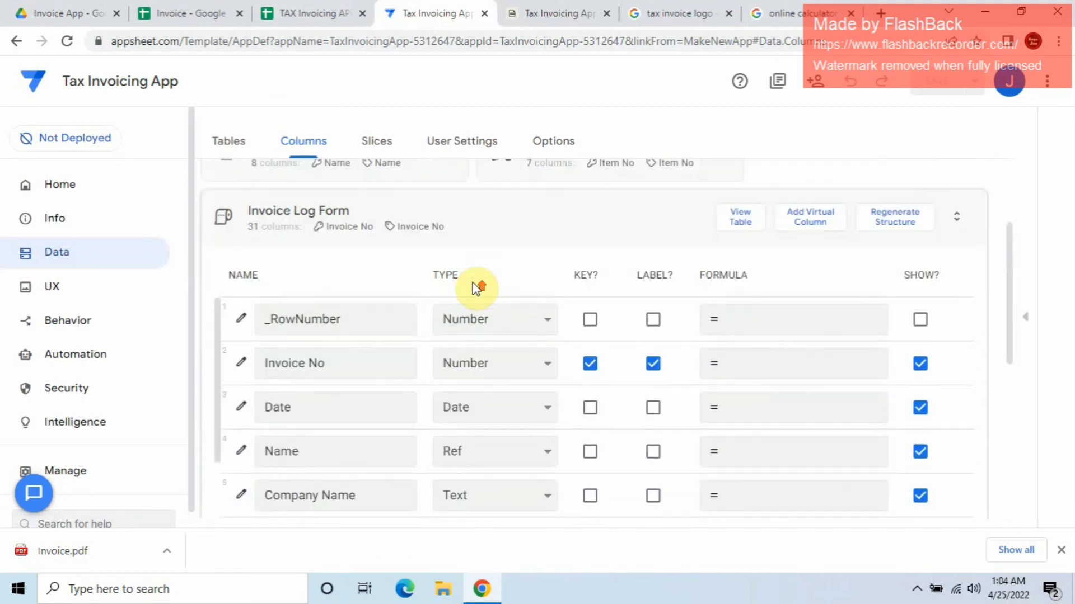
left_click(579, 373)
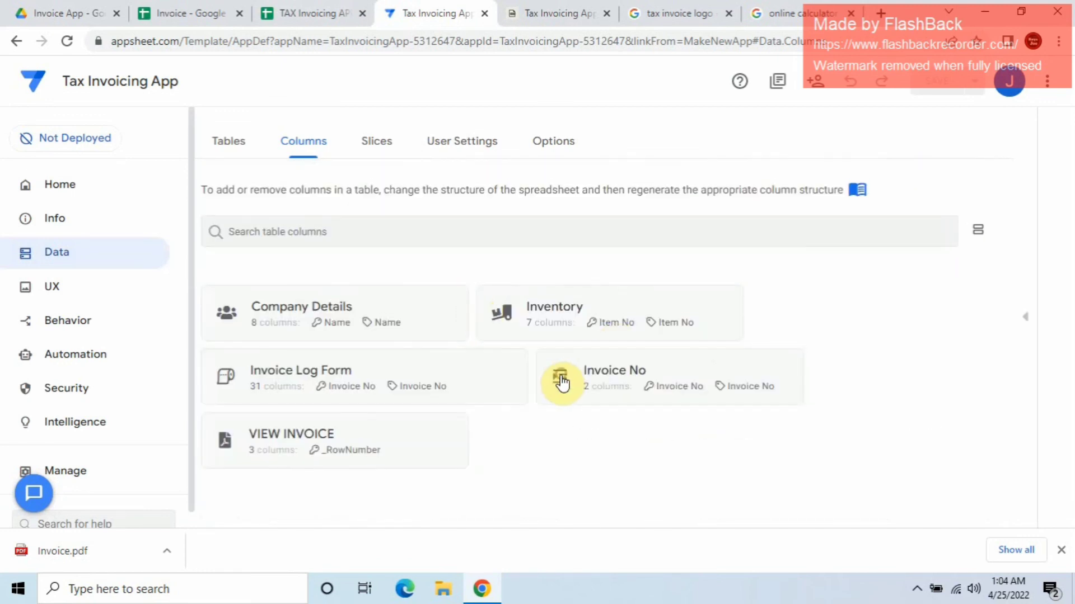
left_click(650, 381)
left_click(585, 187)
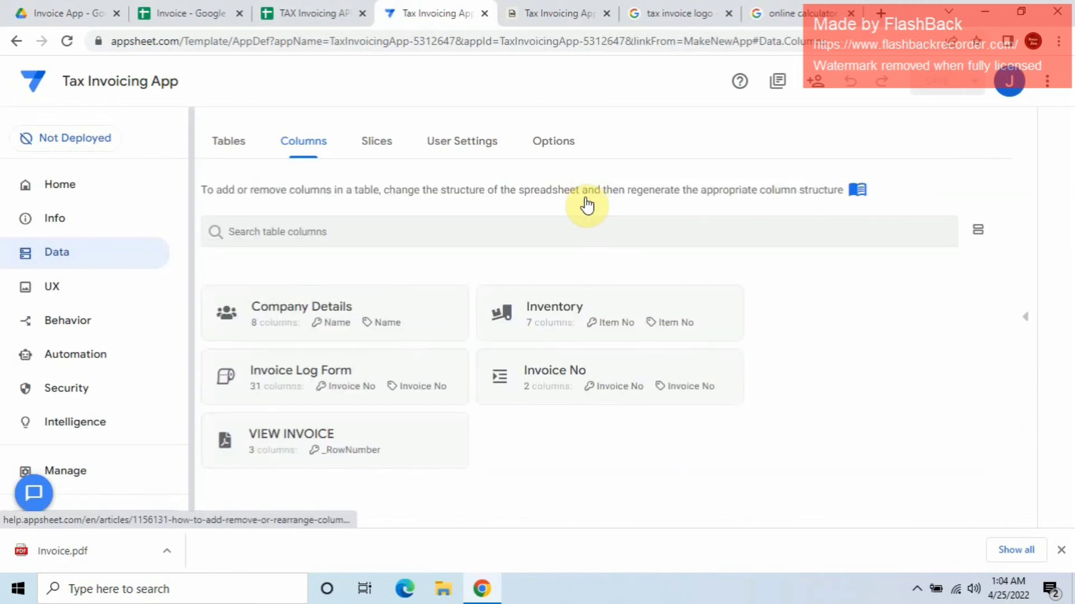
Step: Change the VIEW INVOICE table's INVOICE NO column to type Ref with Invoice Log Form as source table, and save the app
left_click(423, 424)
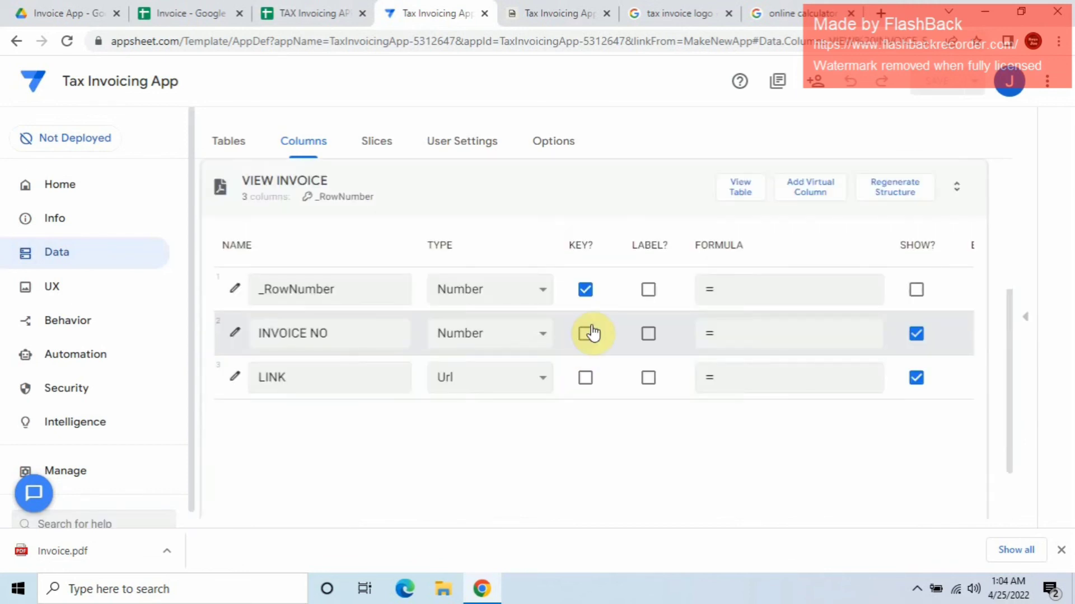
left_click(546, 338)
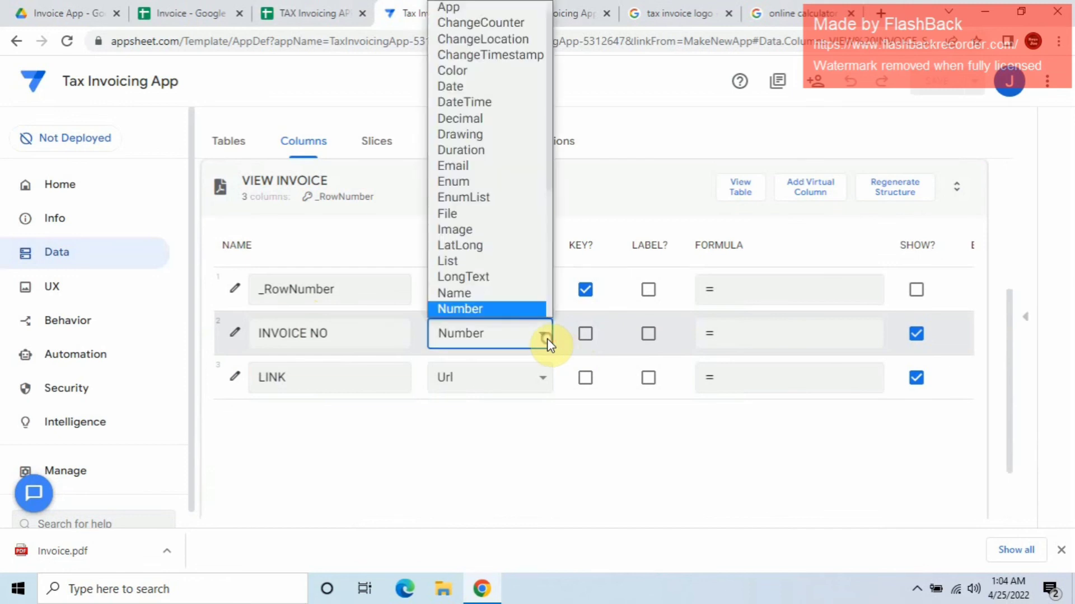
key("r")
left_click(498, 309)
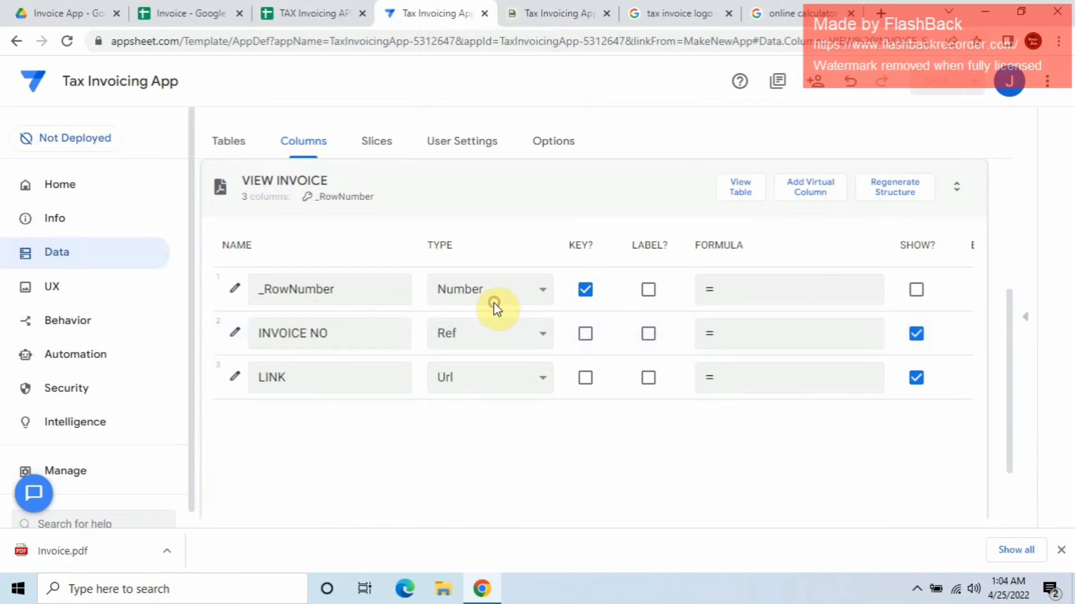
scroll(567, 316, "down", 2)
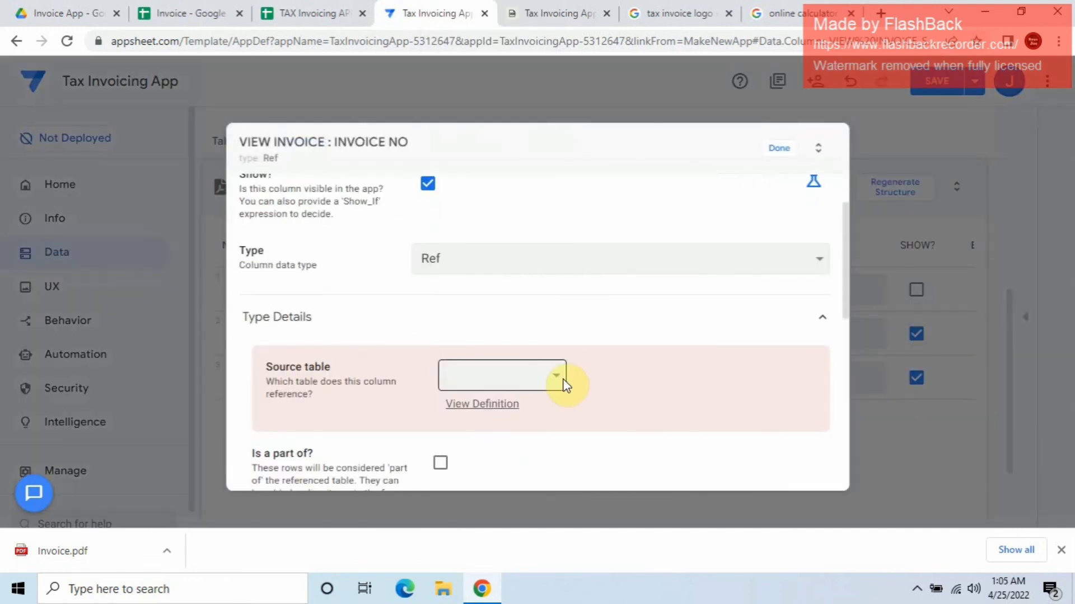
left_click(560, 378)
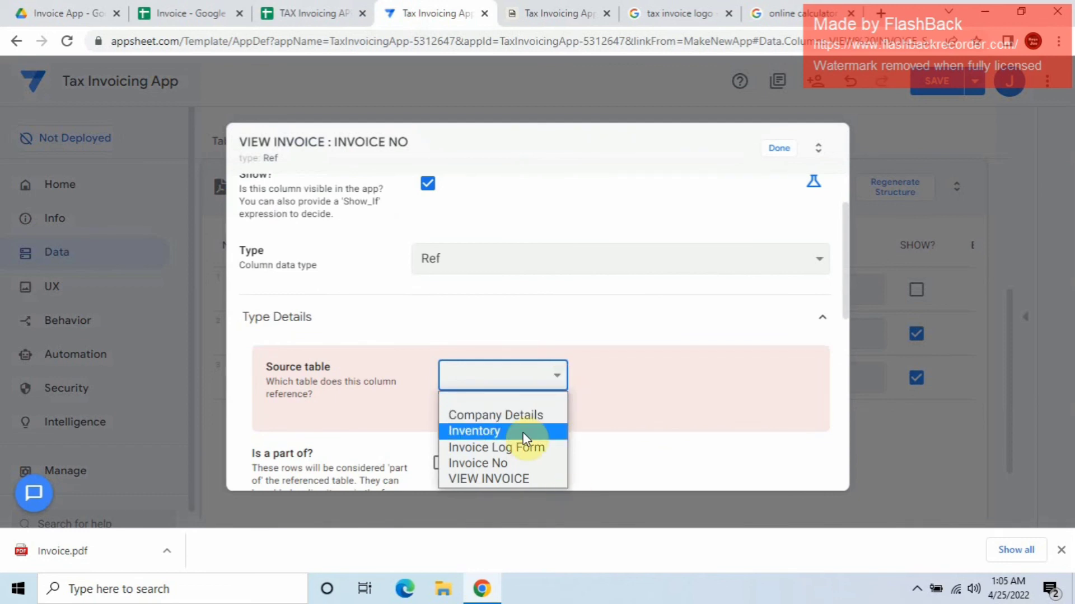
left_click(514, 450)
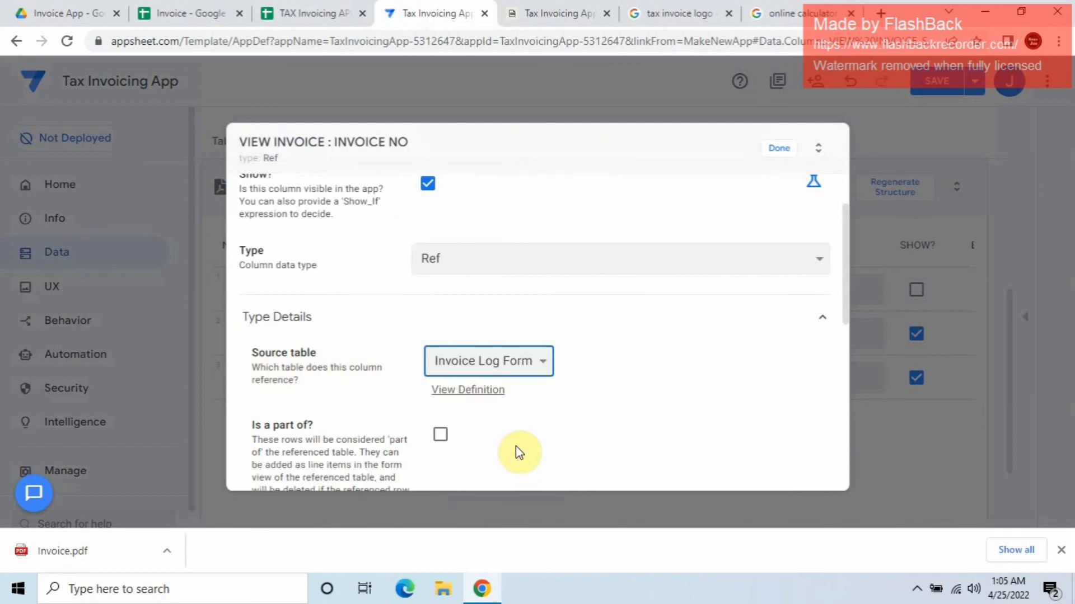
left_click(775, 152)
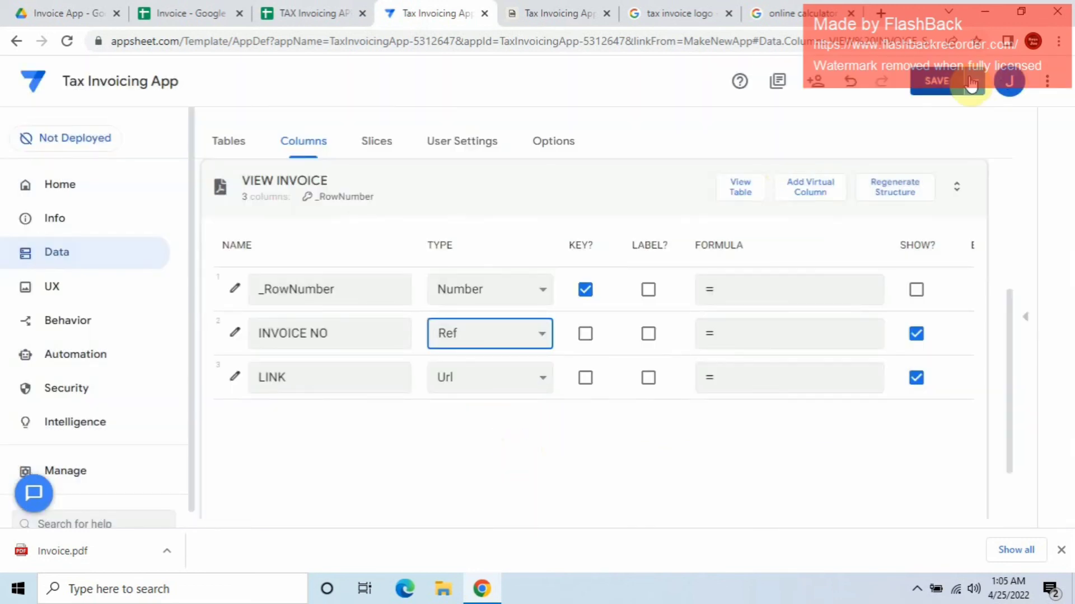
left_click(937, 84)
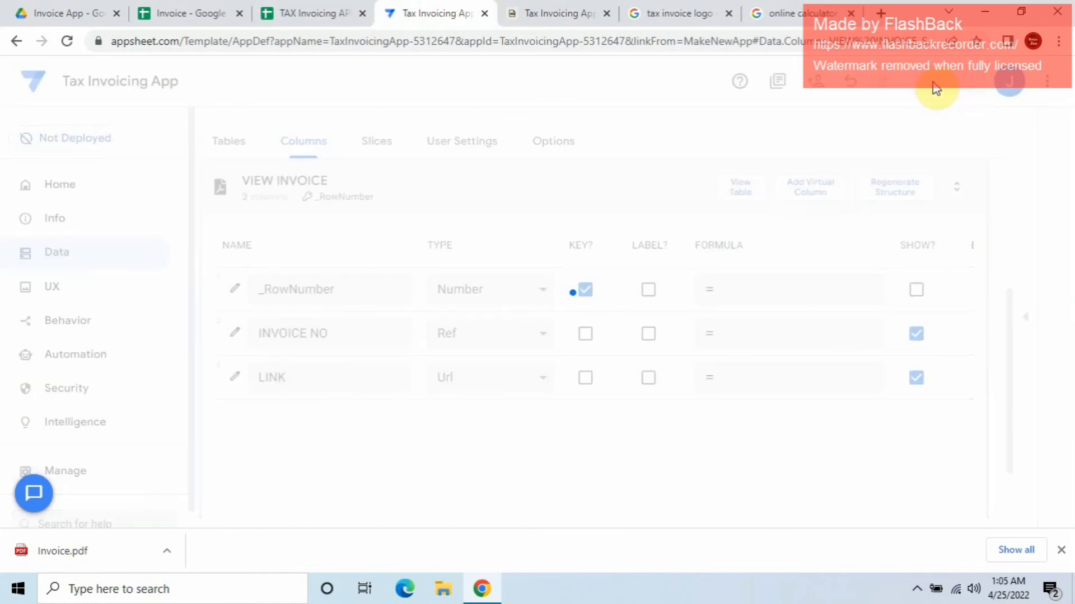
Step: Switch to the running app, start a new Invoice Log Form entry, and choose the second listed customer as its Name
left_click(554, 13)
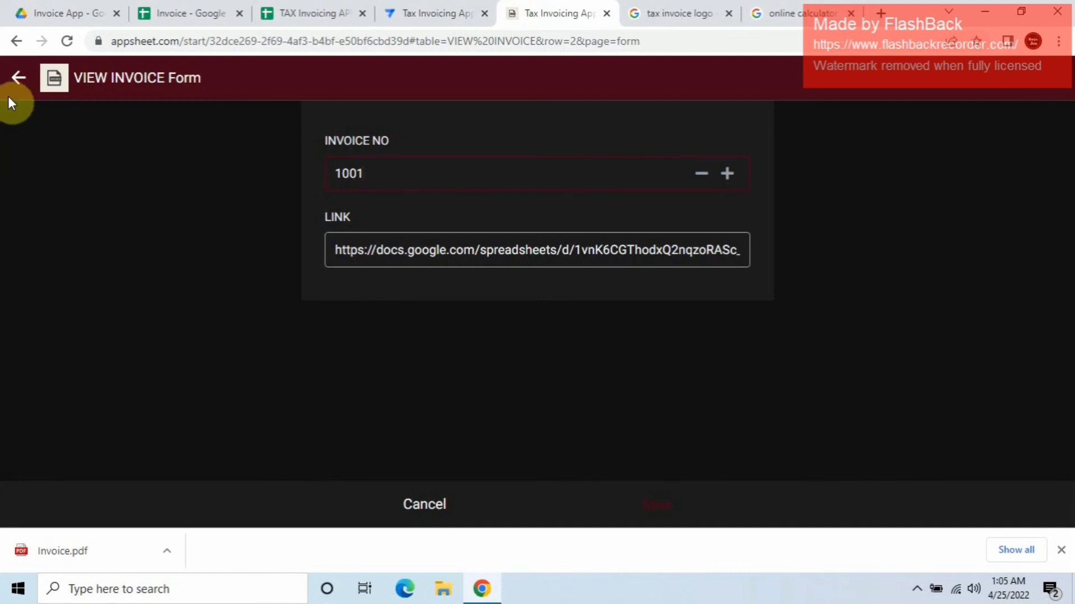
left_click(8, 96)
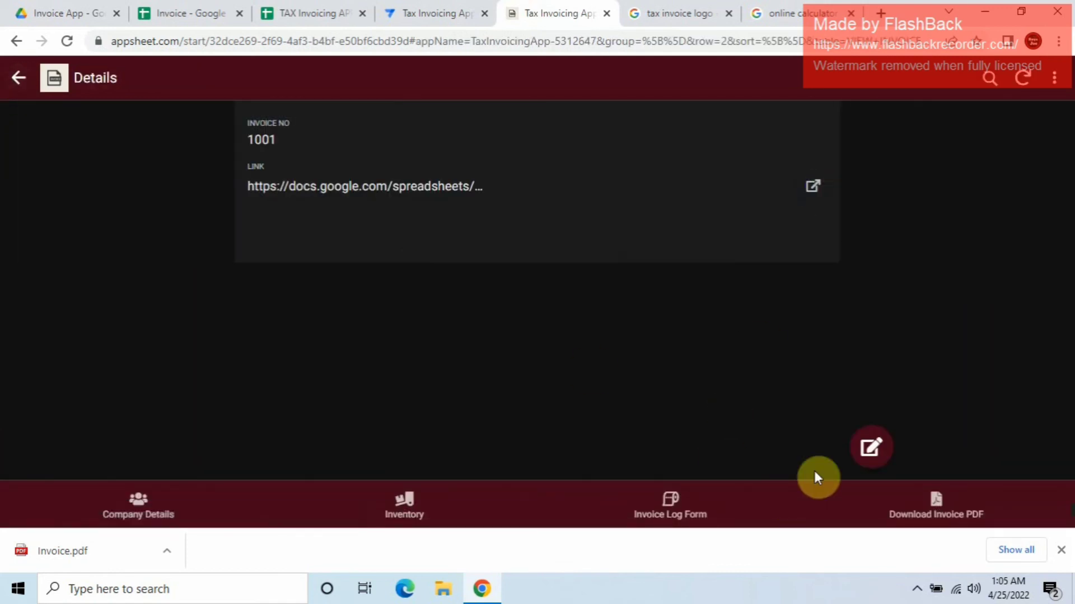
left_click(664, 511)
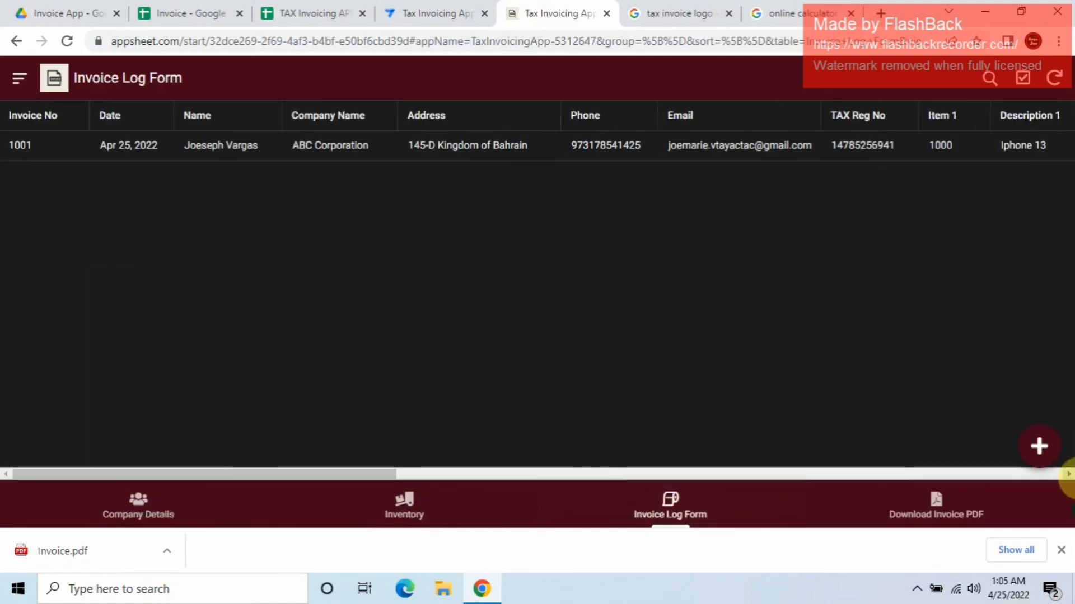
left_click(1038, 447)
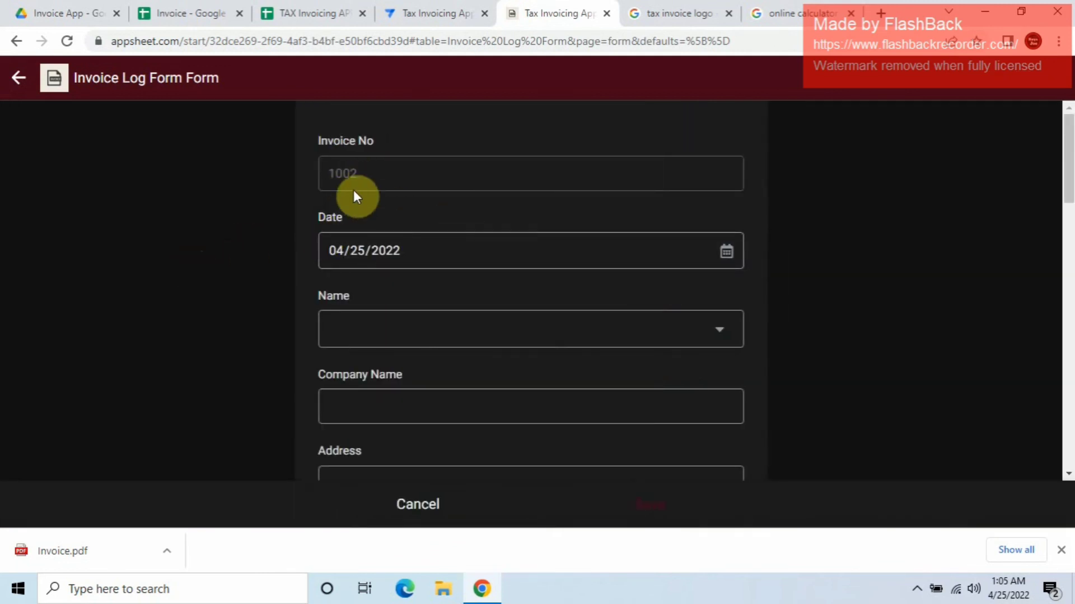
left_click(393, 329)
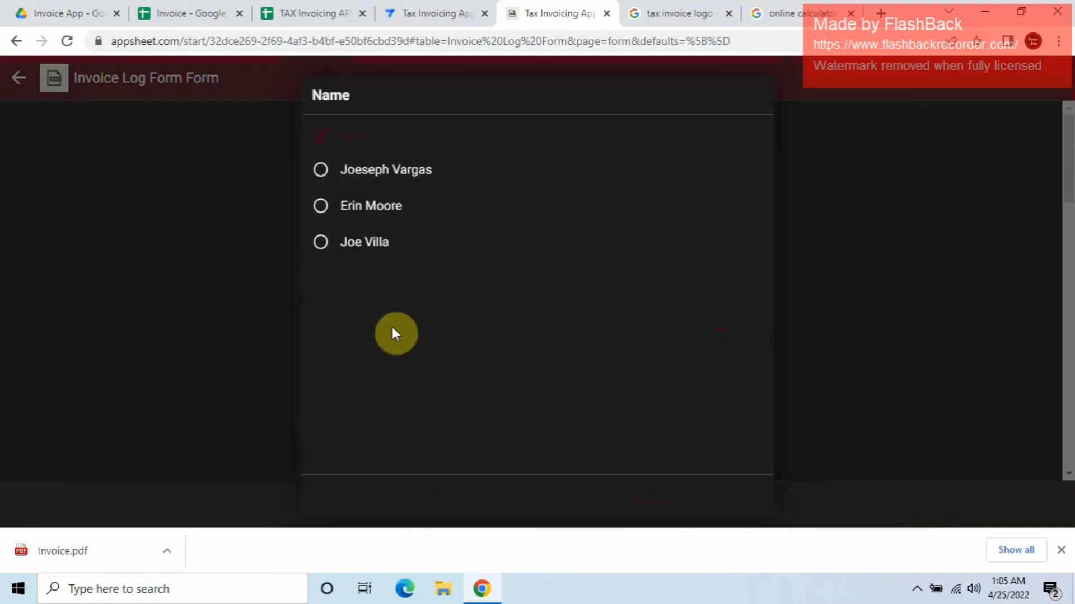
left_click(364, 212)
left_click(447, 339)
scroll(442, 336, "down", 3)
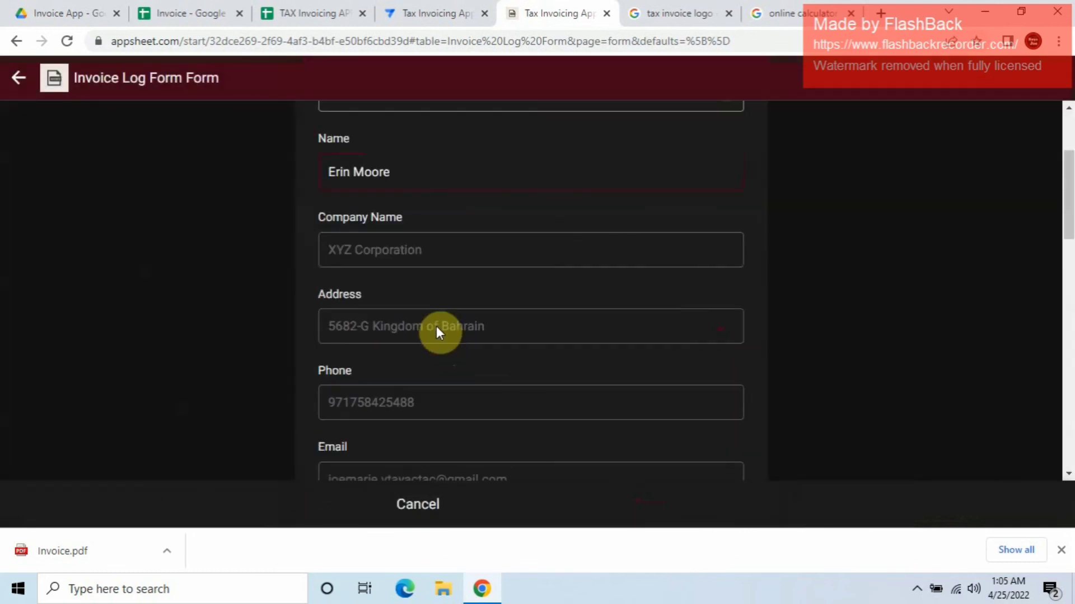
scroll(434, 342, "down", 5)
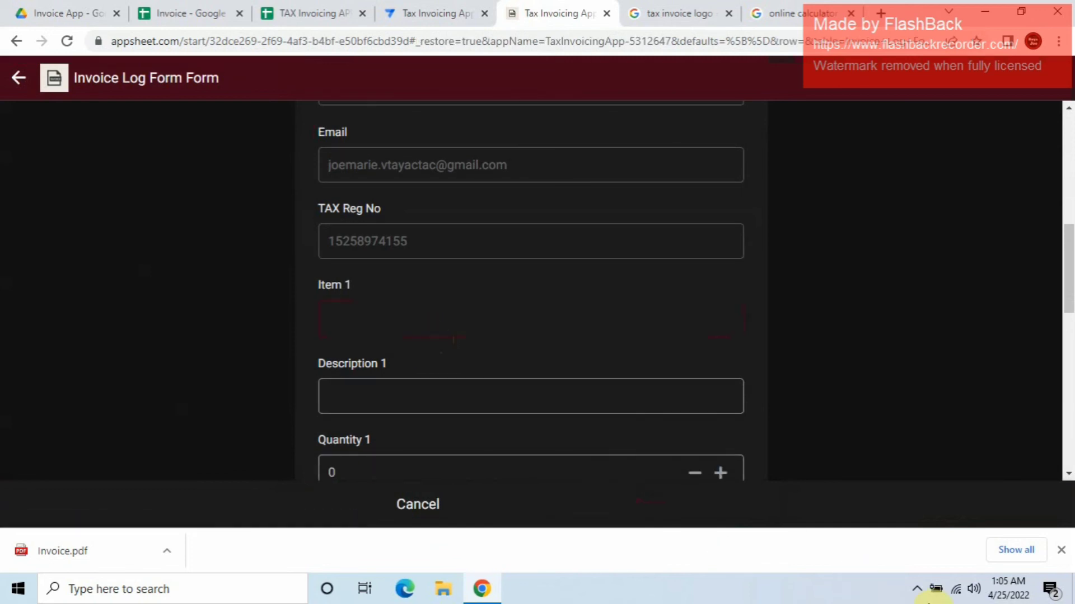
left_click(917, 589)
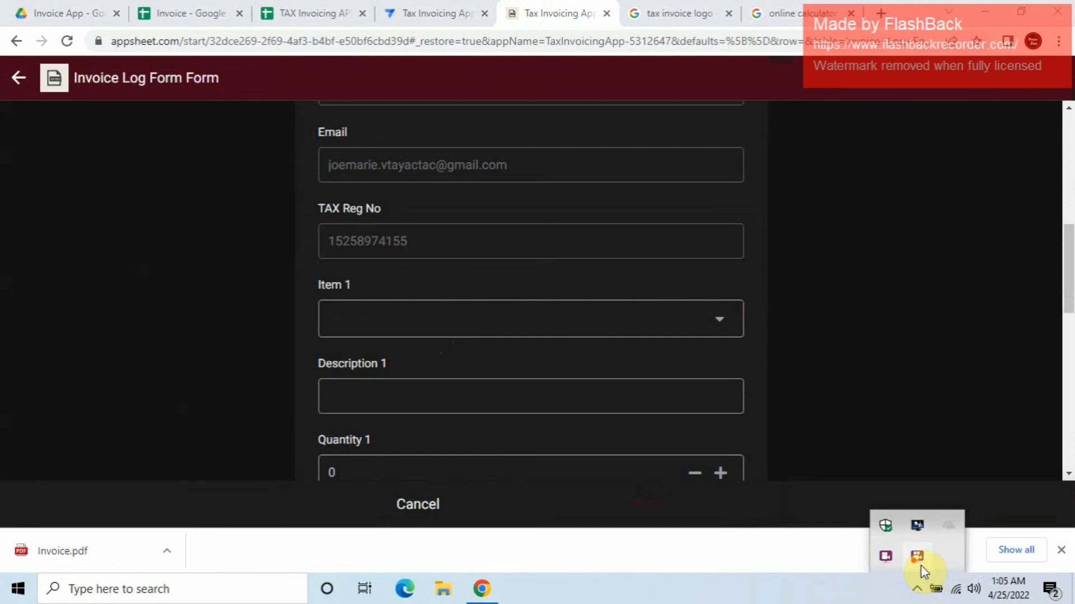
left_click(918, 559)
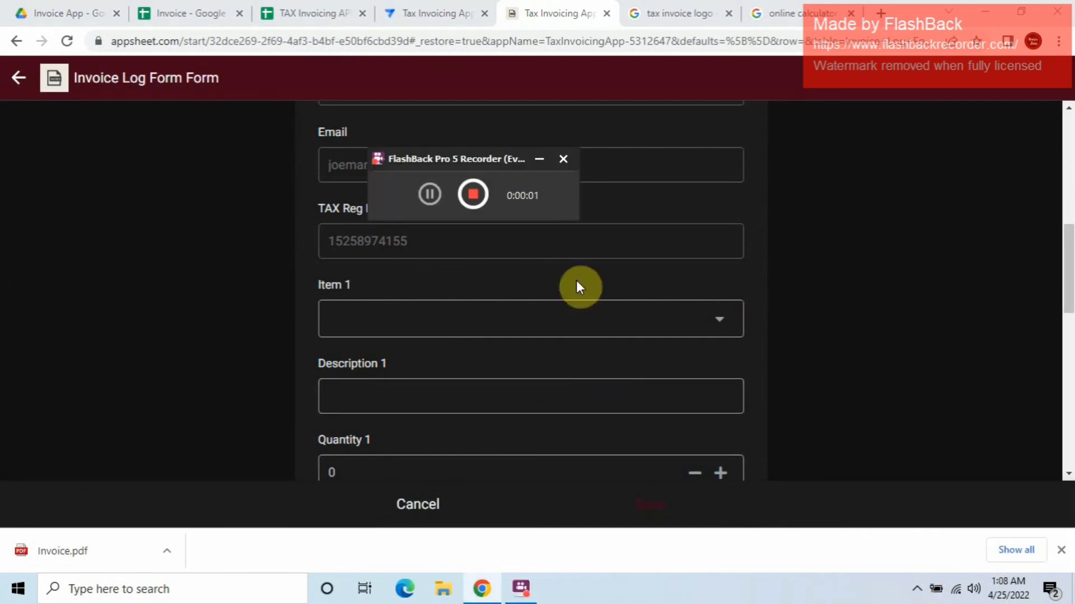
left_click(534, 162)
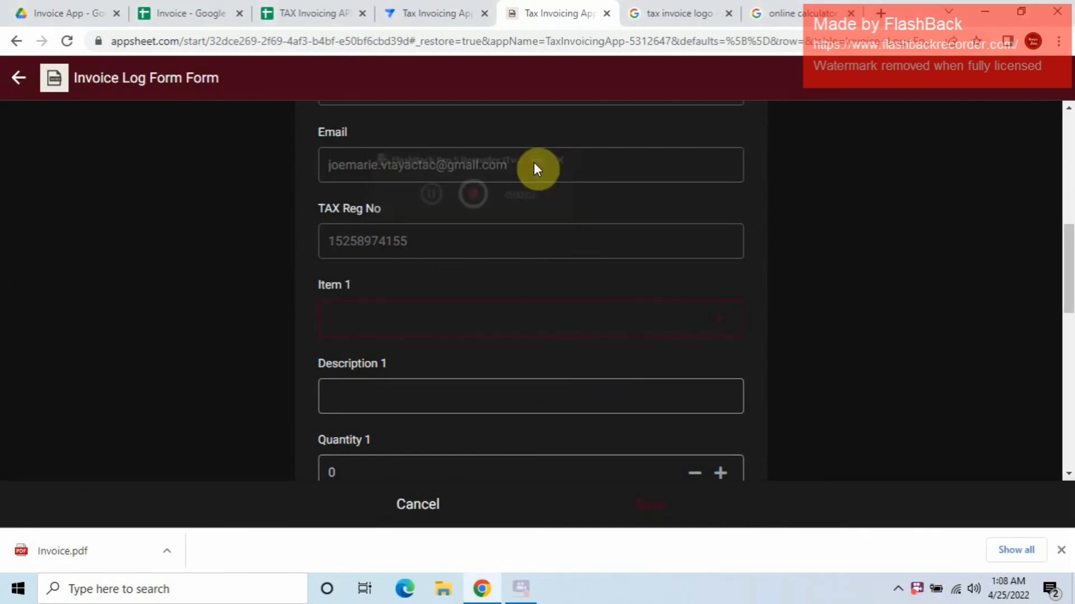
Step: Choose 9876 as Item 1 and 5432 as Item 2 in the new invoice entry
left_click(626, 328)
left_click(370, 178)
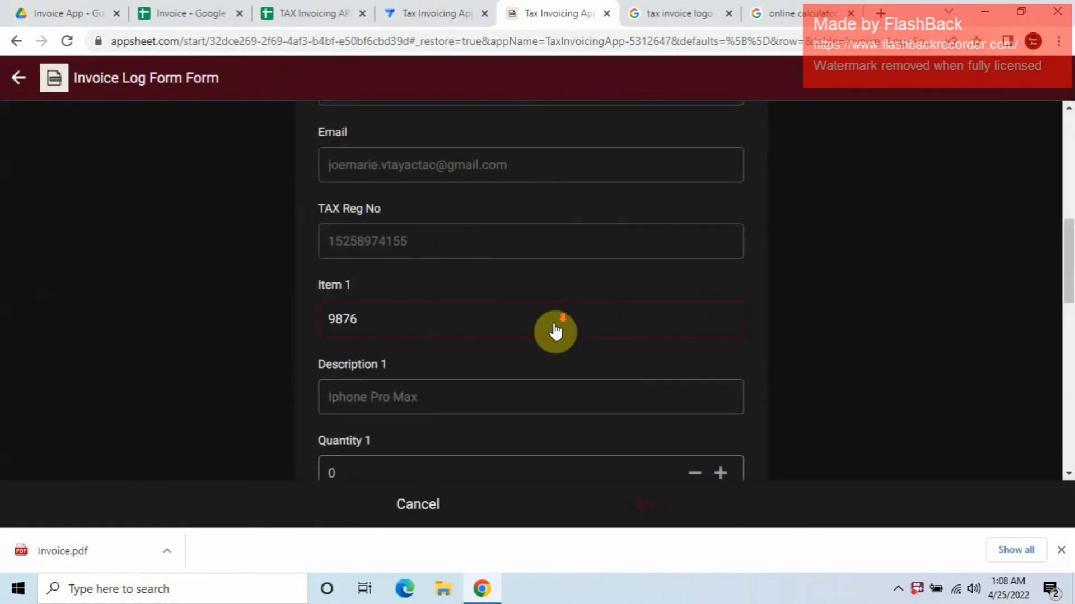
scroll(554, 329, "down", 3)
scroll(554, 331, "down", 3)
left_click(552, 378)
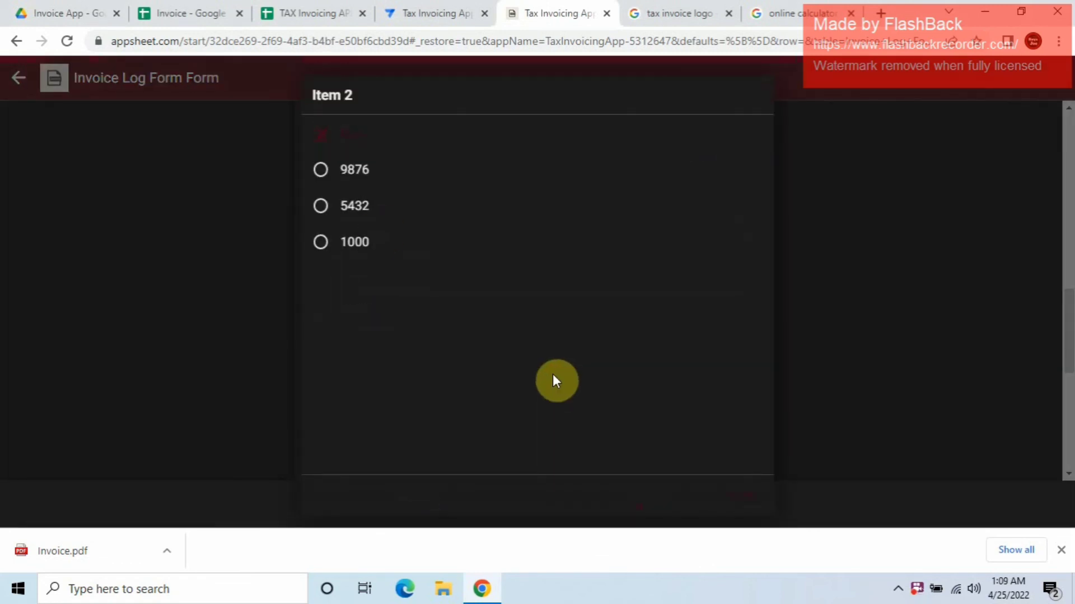
left_click(361, 211)
Step: Set both Quantity 1 and Quantity 2 to 2
scroll(451, 299, "up", 5)
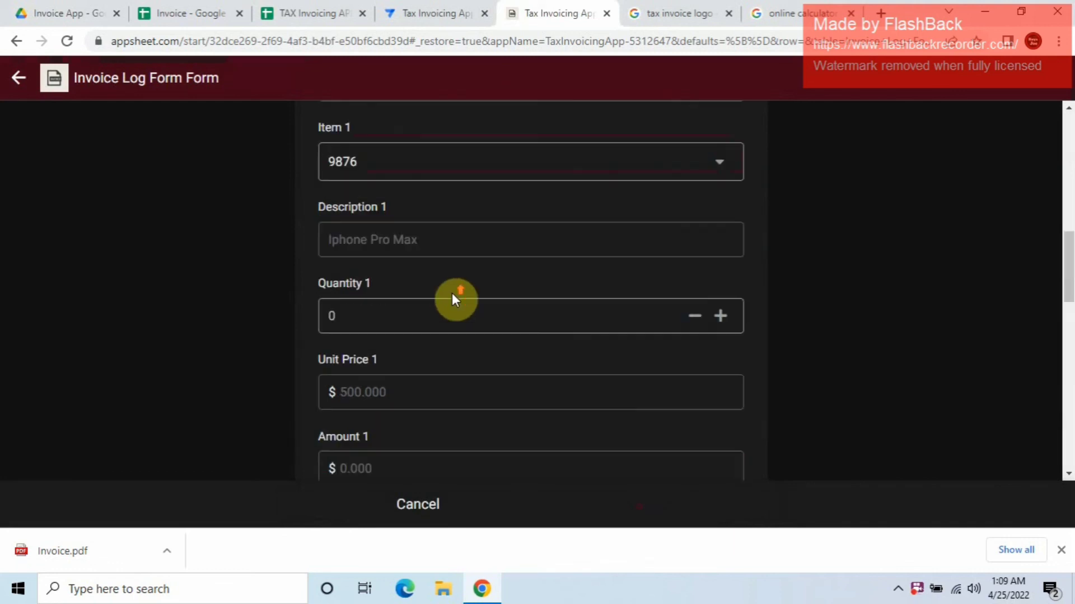
left_click(414, 316)
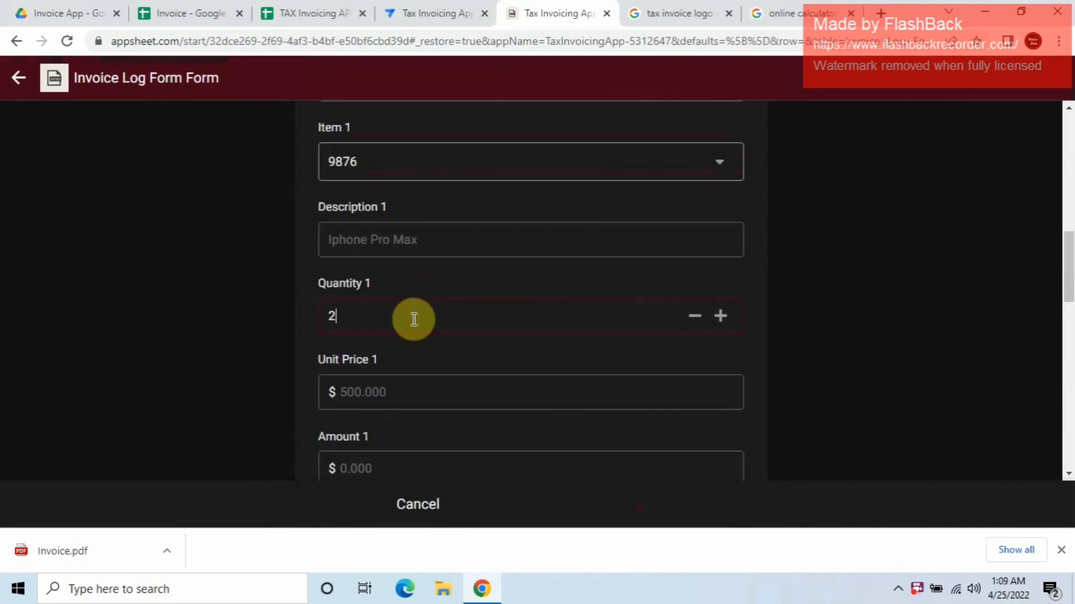
type("2")
scroll(414, 319, "down", 5)
left_click(426, 385)
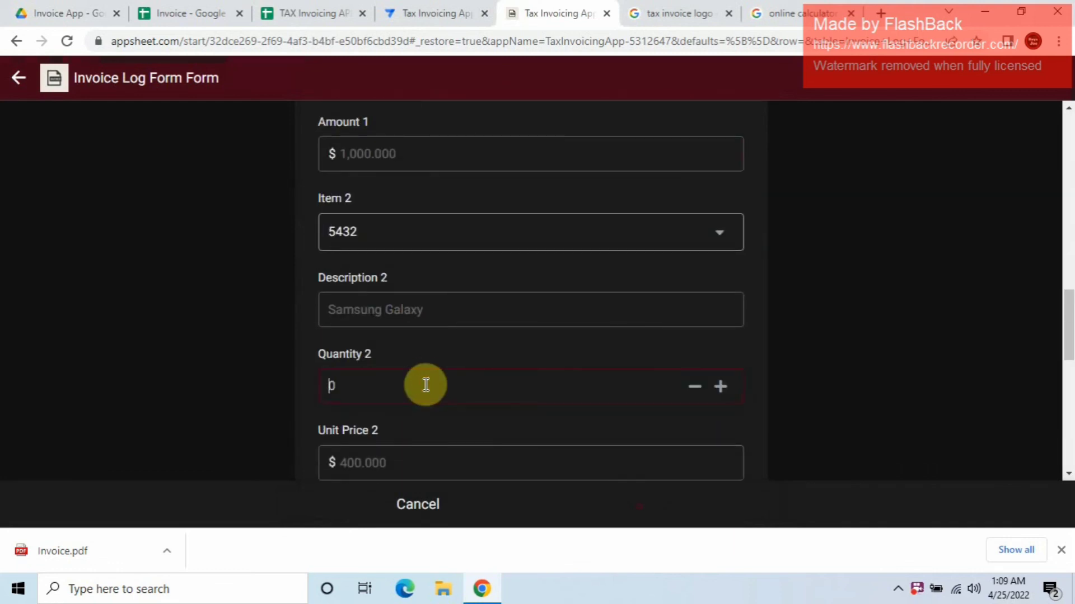
Step: Choose 1000 as Item 3 and set Quantity 3 to 3
scroll(423, 369, "down", 3)
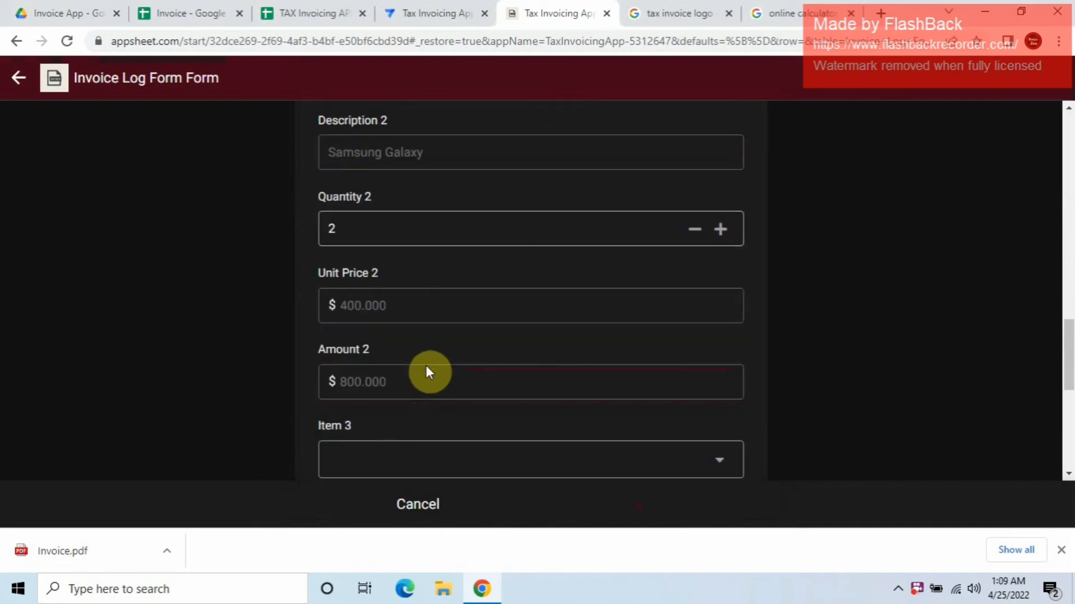
left_click(426, 442)
left_click(353, 240)
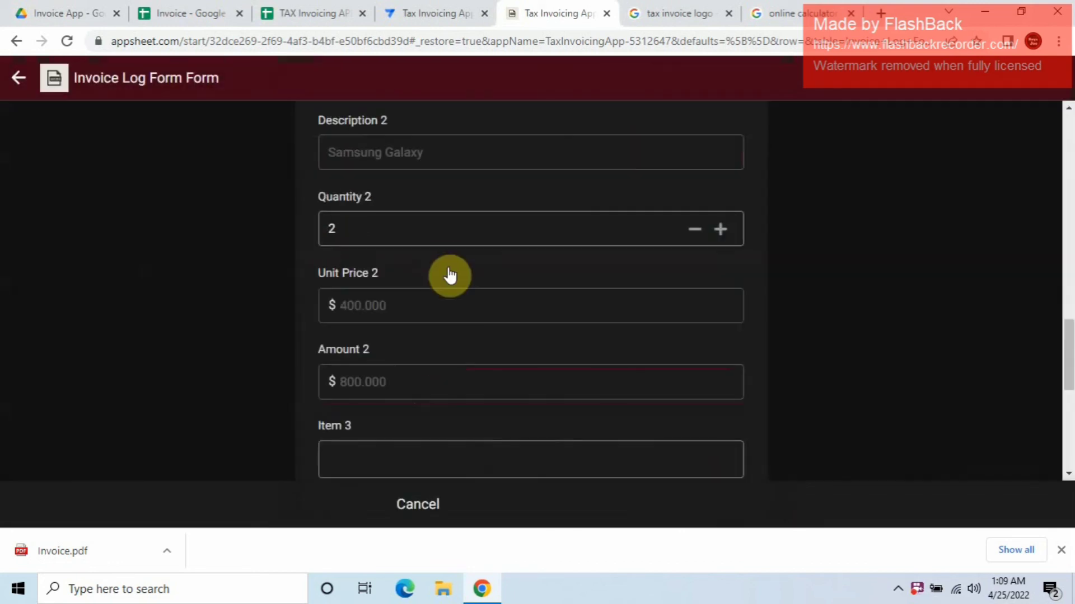
scroll(476, 314, "down", 4)
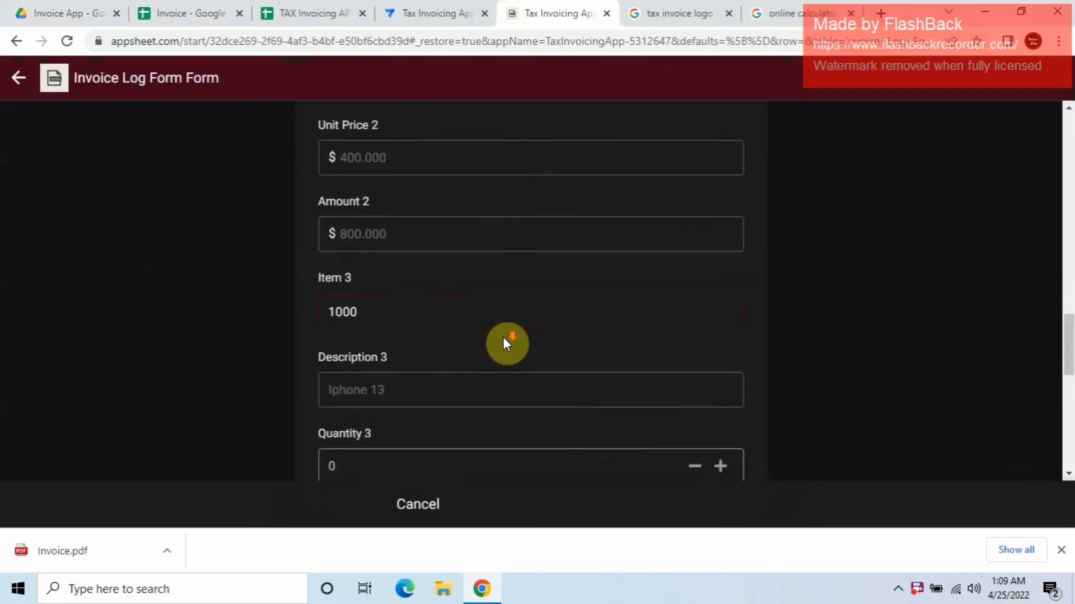
left_click(437, 391)
type("3")
Step: Enter a Discount of 50, save the invoice entry, and sync the app
scroll(590, 365, "down", 2)
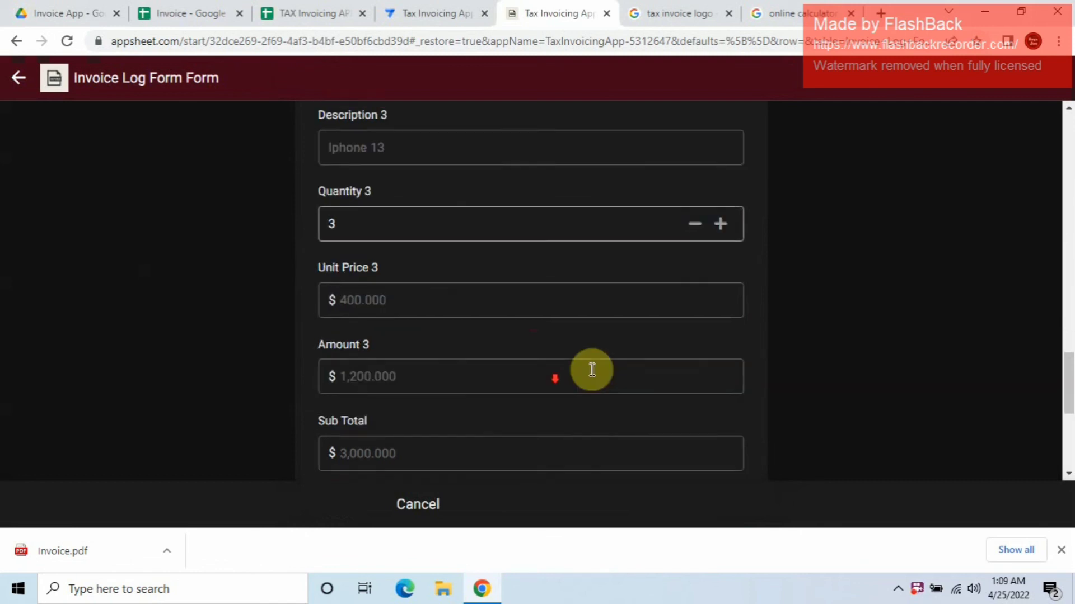
scroll(590, 365, "down", 4)
scroll(590, 365, "down", 2)
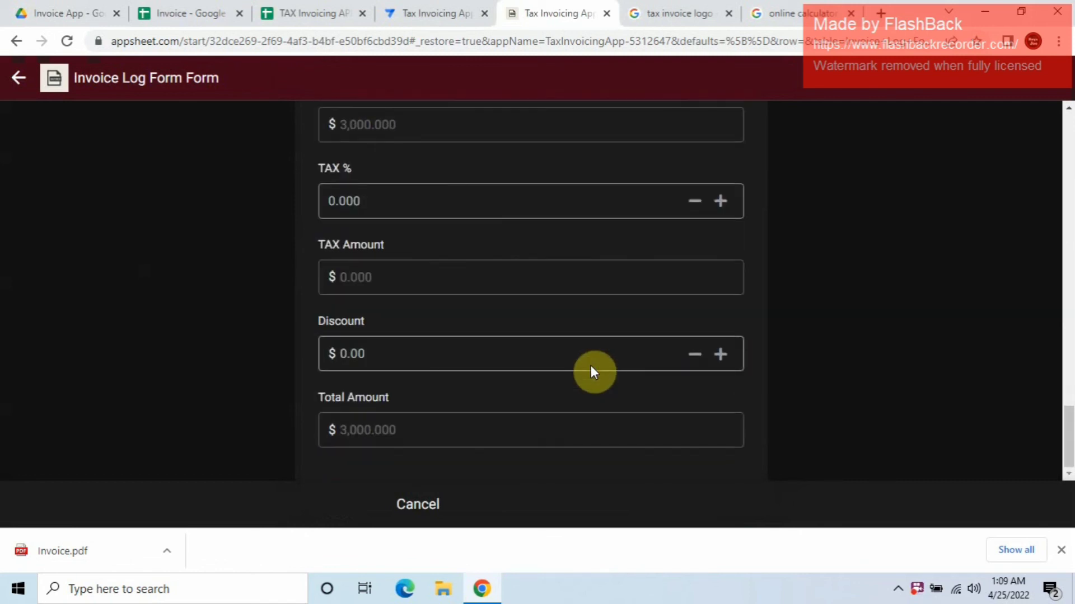
left_click(509, 354)
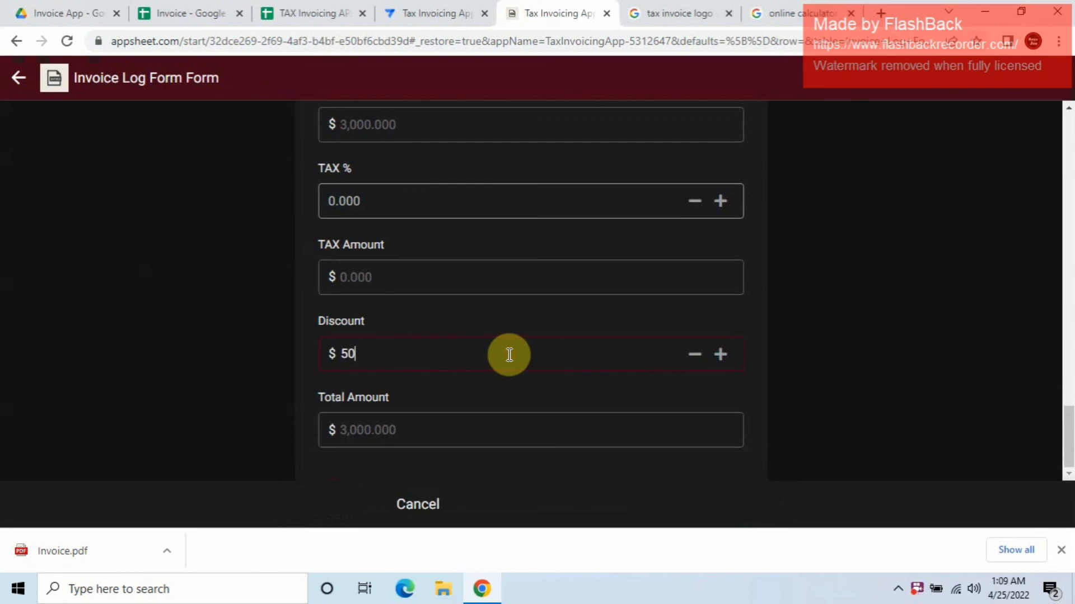
type("50")
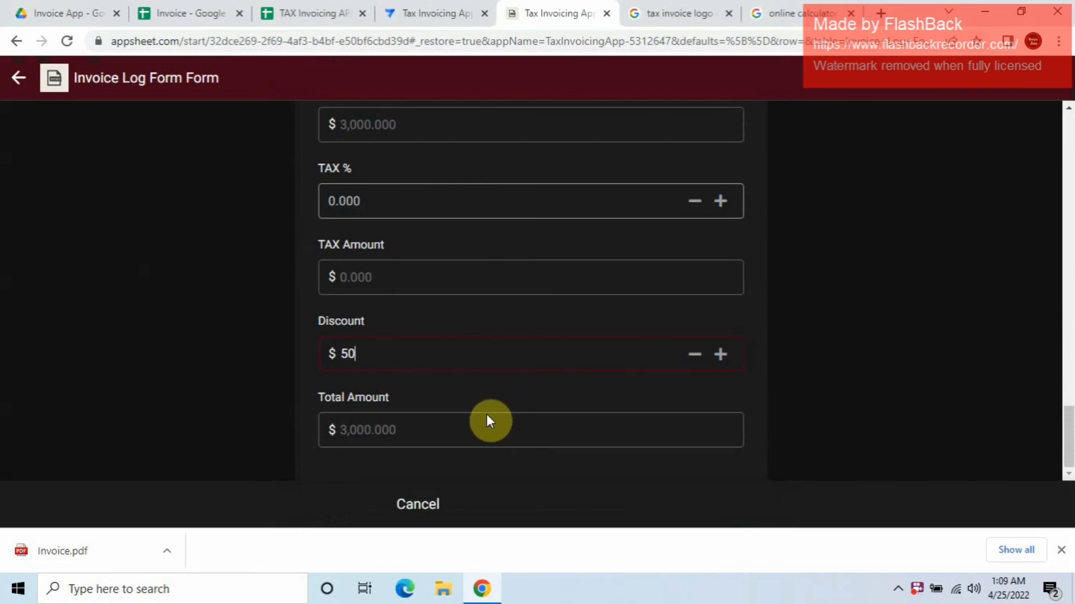
left_click(483, 425)
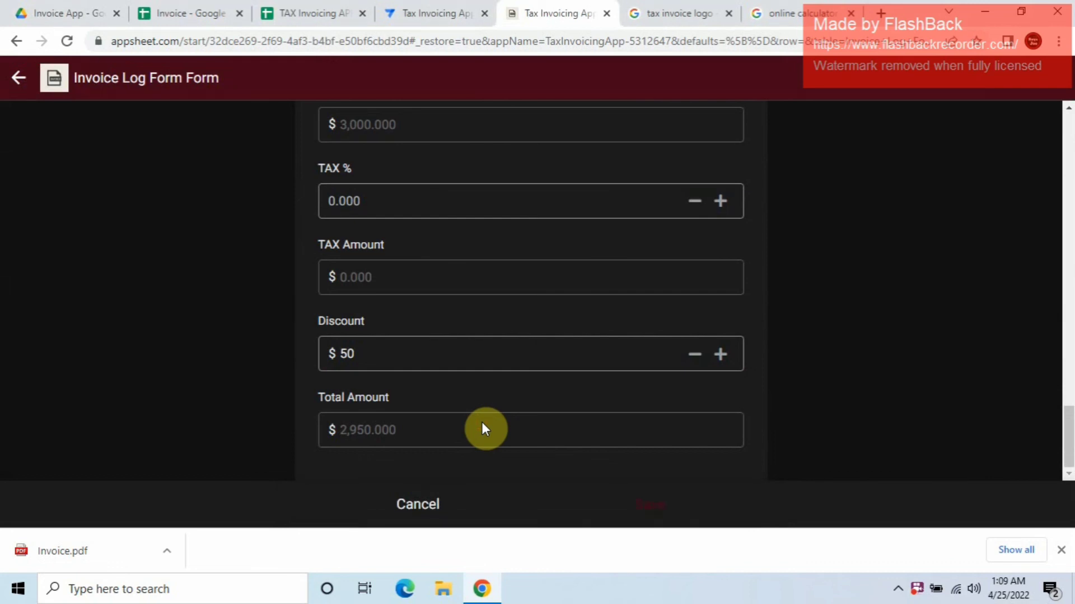
left_click(643, 505)
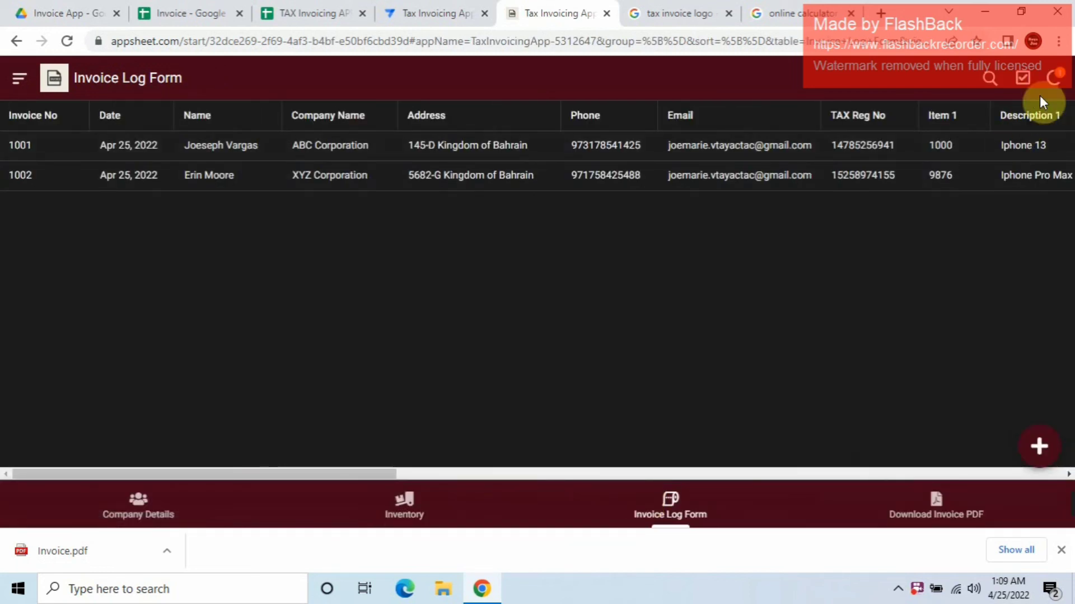
left_click(1048, 85)
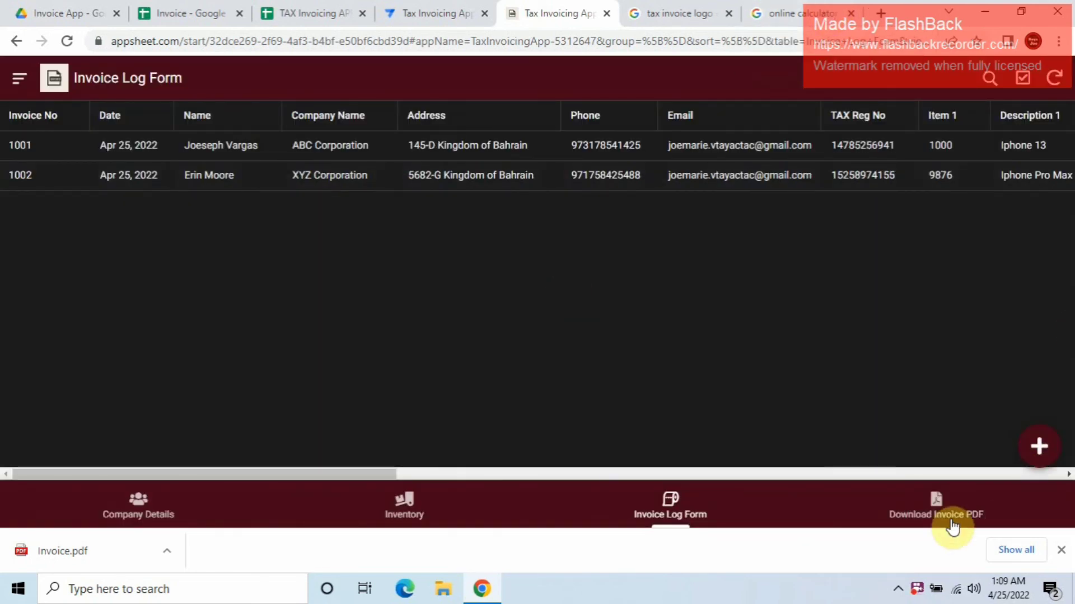
Step: Open the Download Invoice PDF view and close the browser's downloads bar
left_click(933, 511)
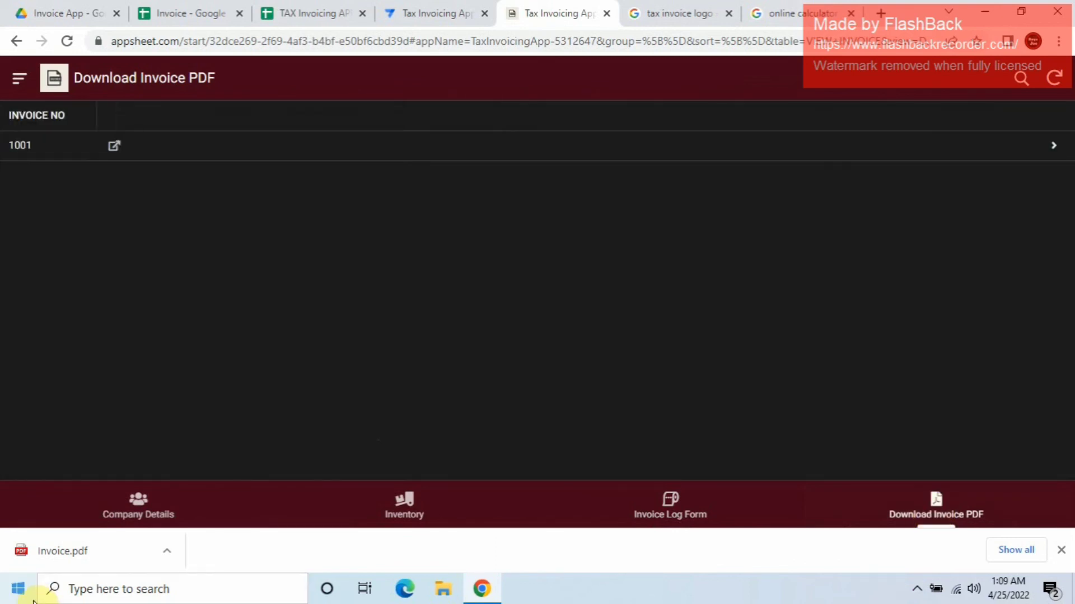
right_click(72, 566)
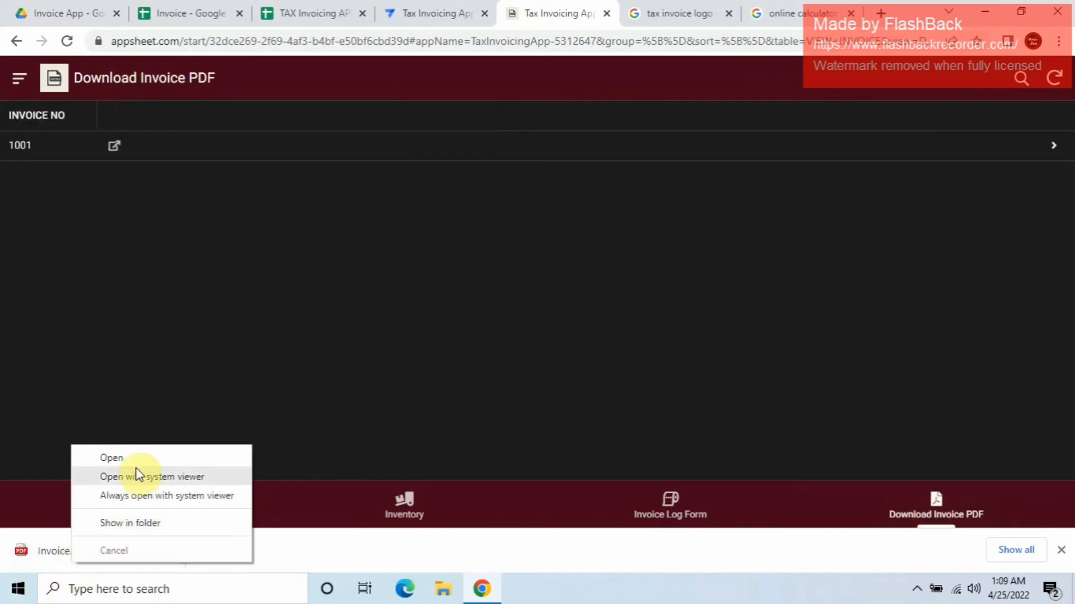
left_click(1061, 549)
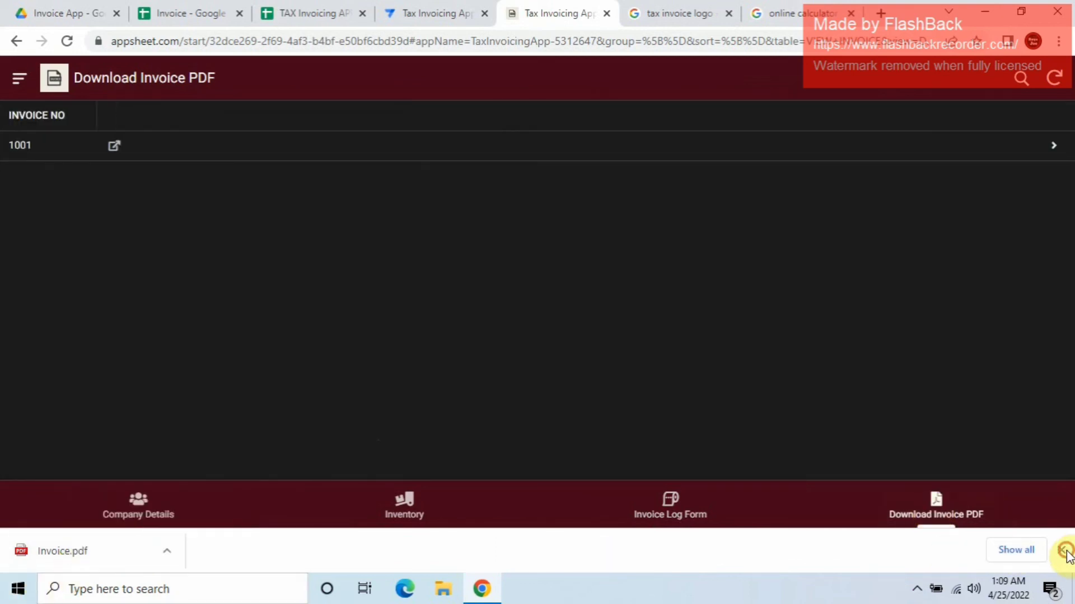
left_click(1060, 550)
Step: Open invoice 1001's VIEW INVOICE record for editing, try 1002 as its INVOICE NO, and check whether the LINK field is editable
left_click(476, 160)
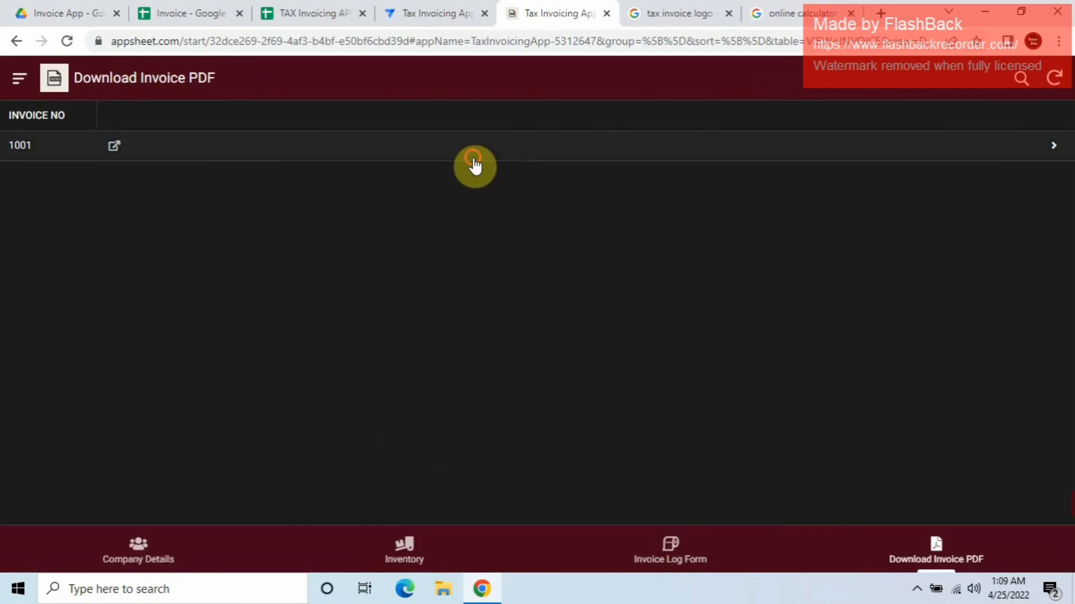
left_click(871, 492)
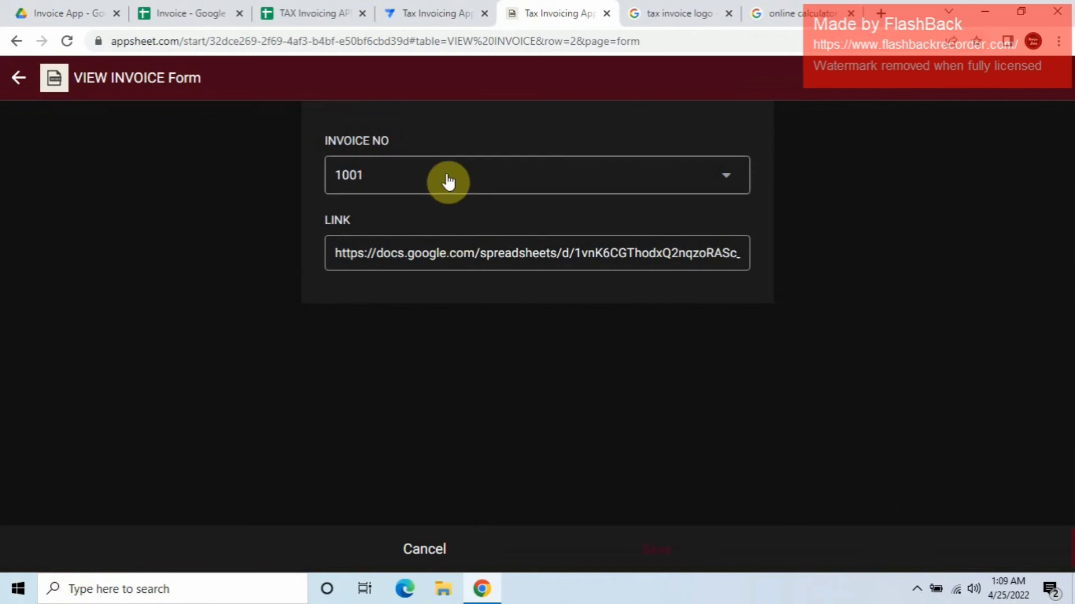
left_click(448, 180)
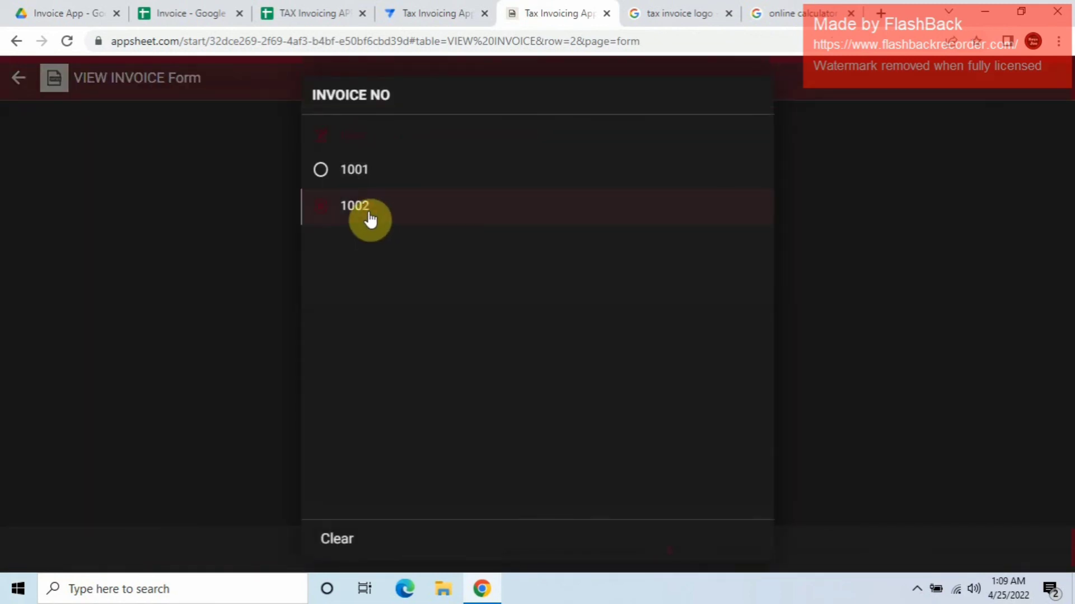
left_click(369, 219)
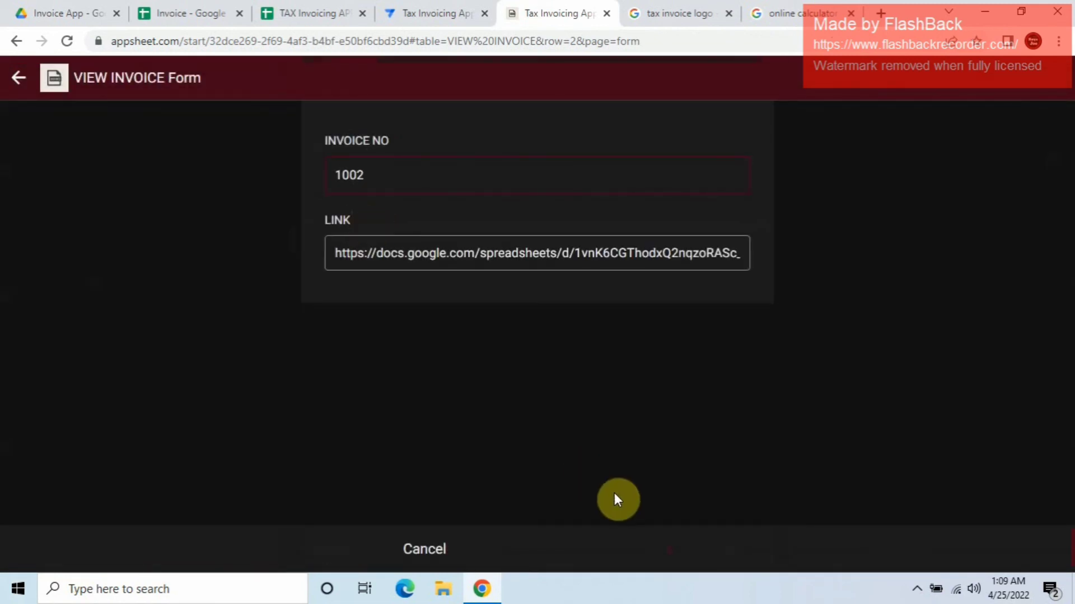
left_click(494, 253)
left_click(397, 247)
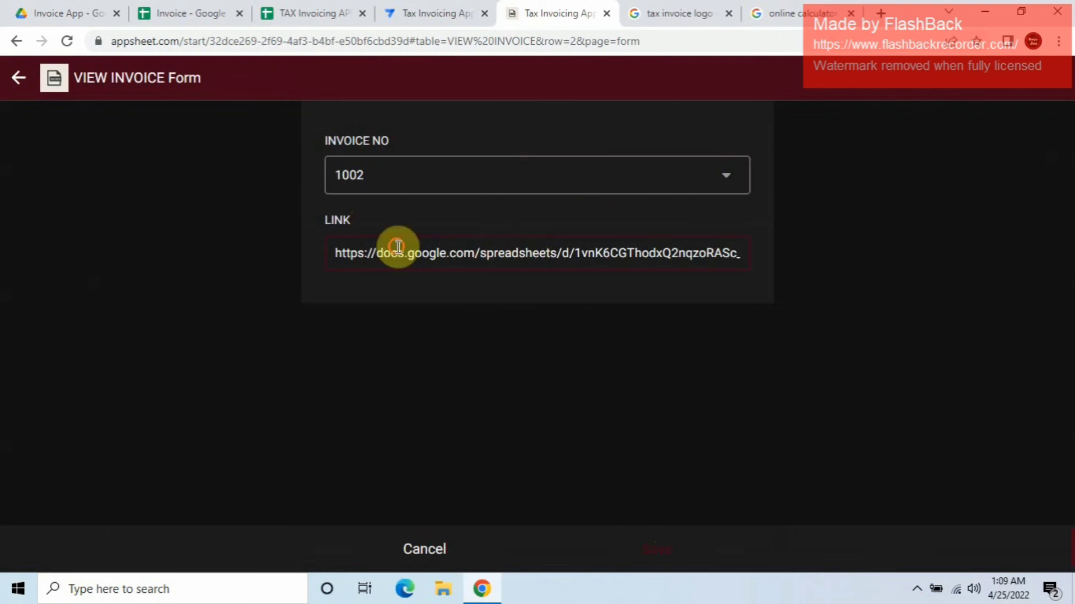
left_click(523, 248)
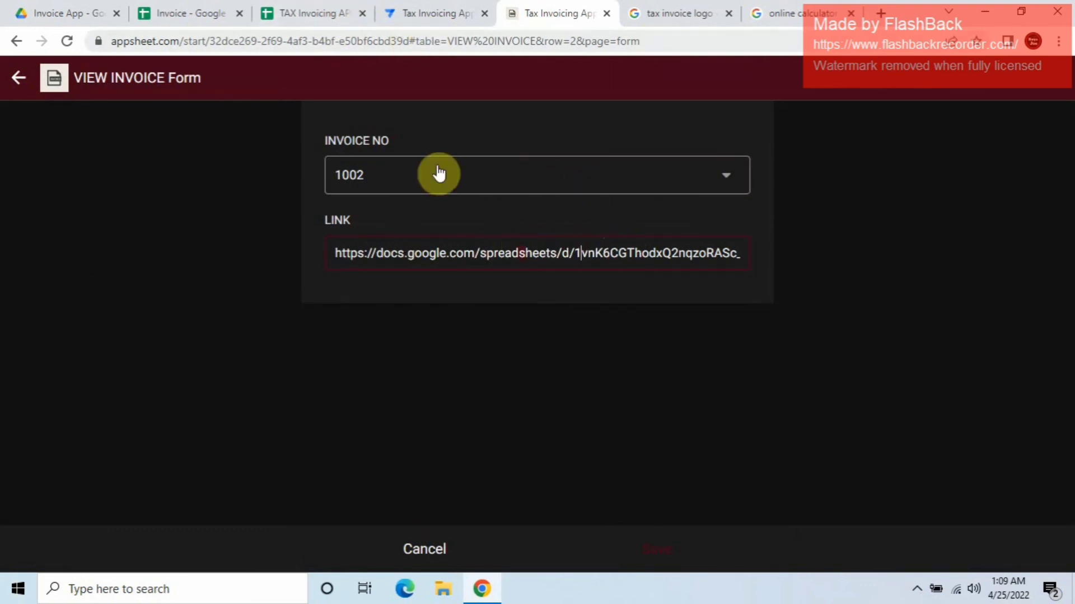
Step: Switch to the AppSheet editor, make the VIEW INVOICE table's LINK column not required, and save the app
left_click(449, 13)
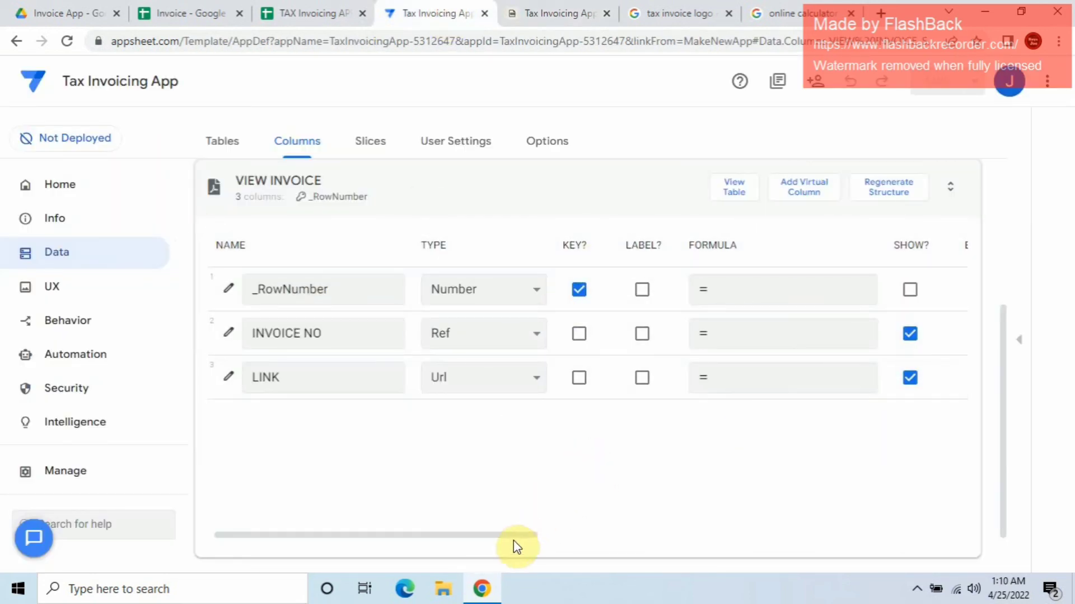
left_click_drag(509, 536, 606, 537)
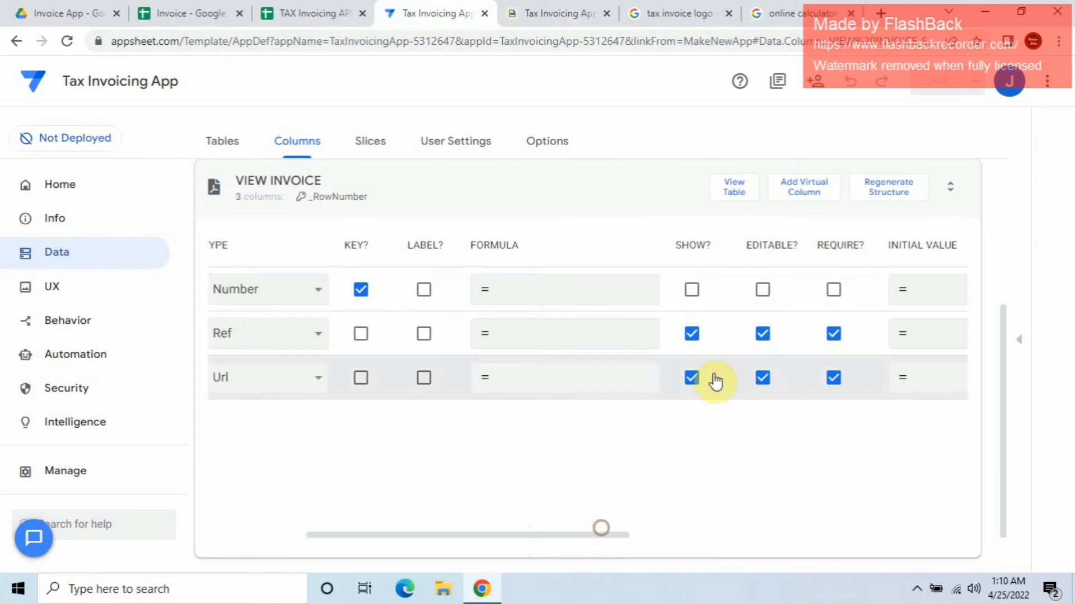
left_click(762, 334)
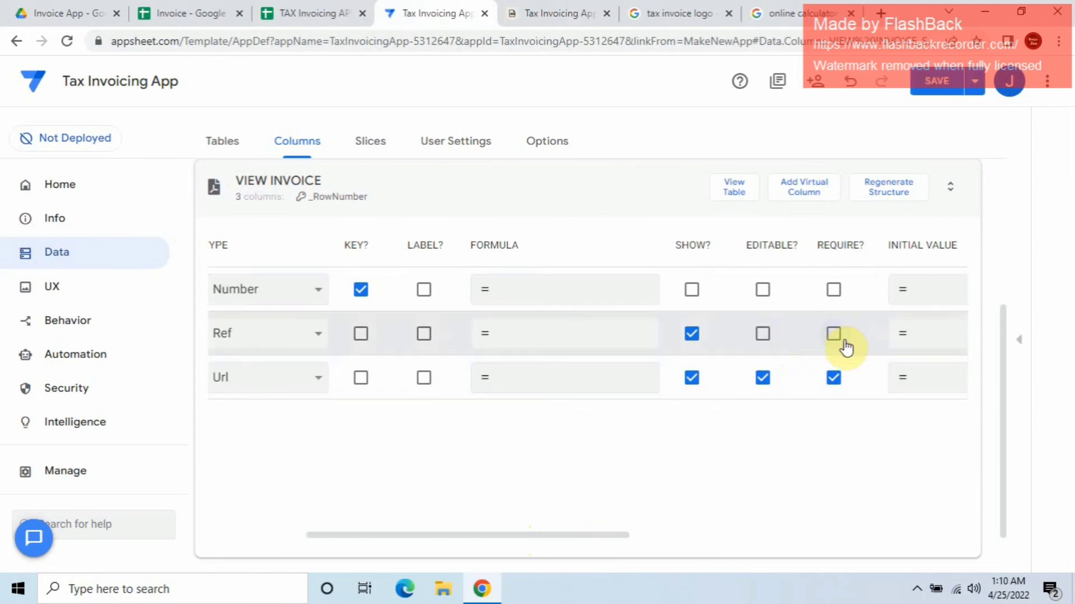
left_click(762, 333)
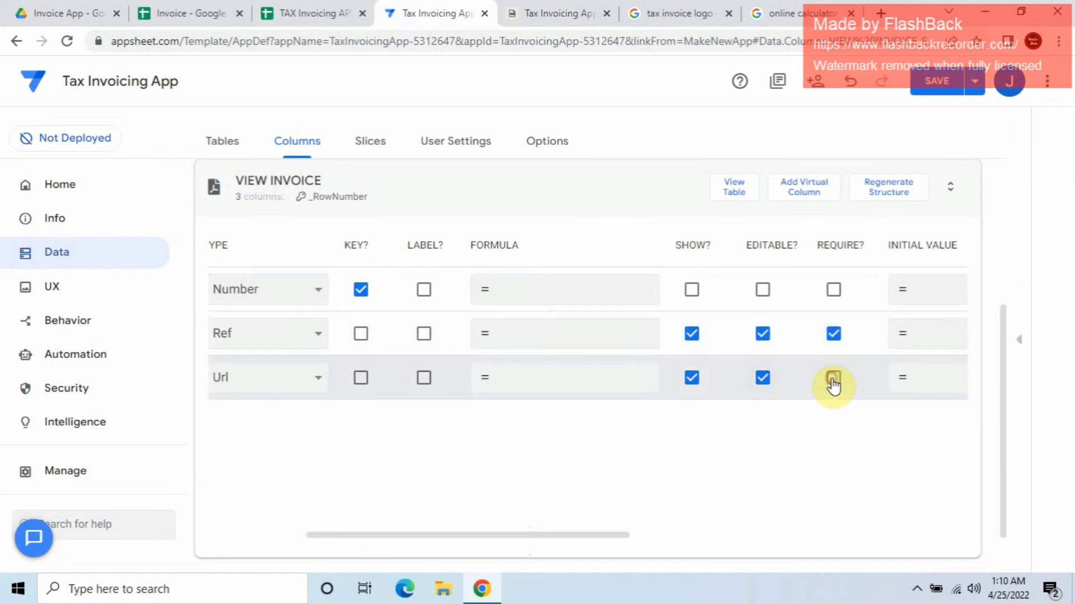
left_click_drag(516, 536, 302, 530)
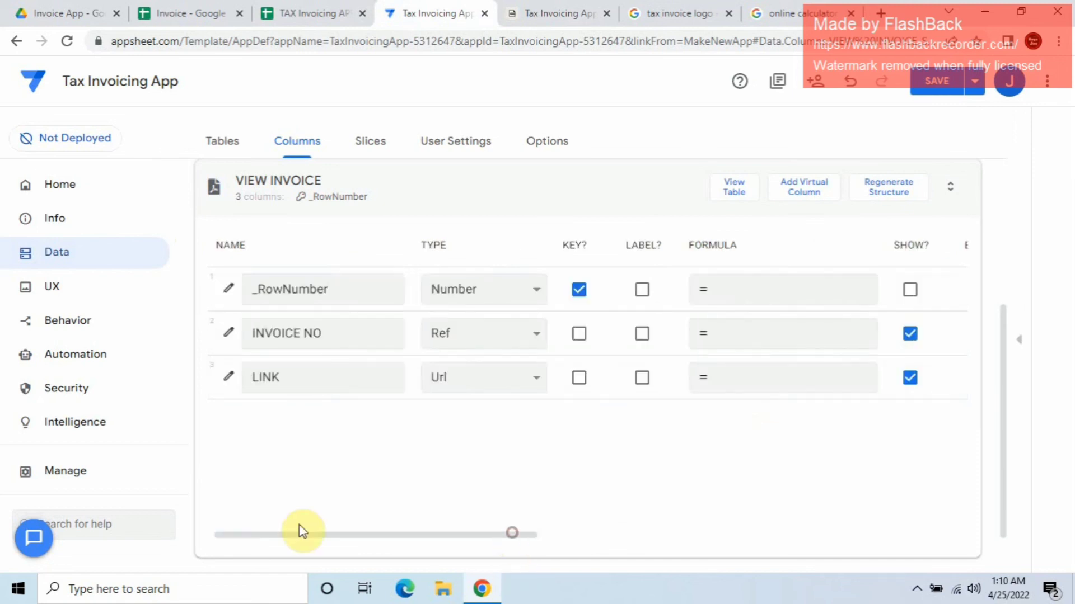
left_click(942, 85)
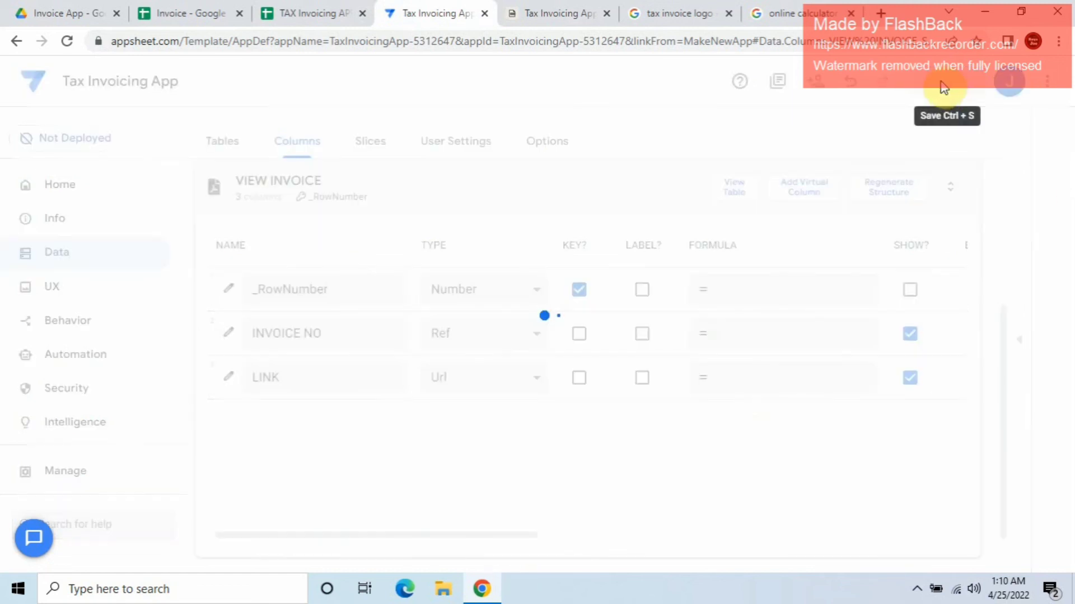
Step: Switch to the running app, try erasing part of the LINK address in the VIEW INVOICE form, and discard the form's edits
left_click(533, 14)
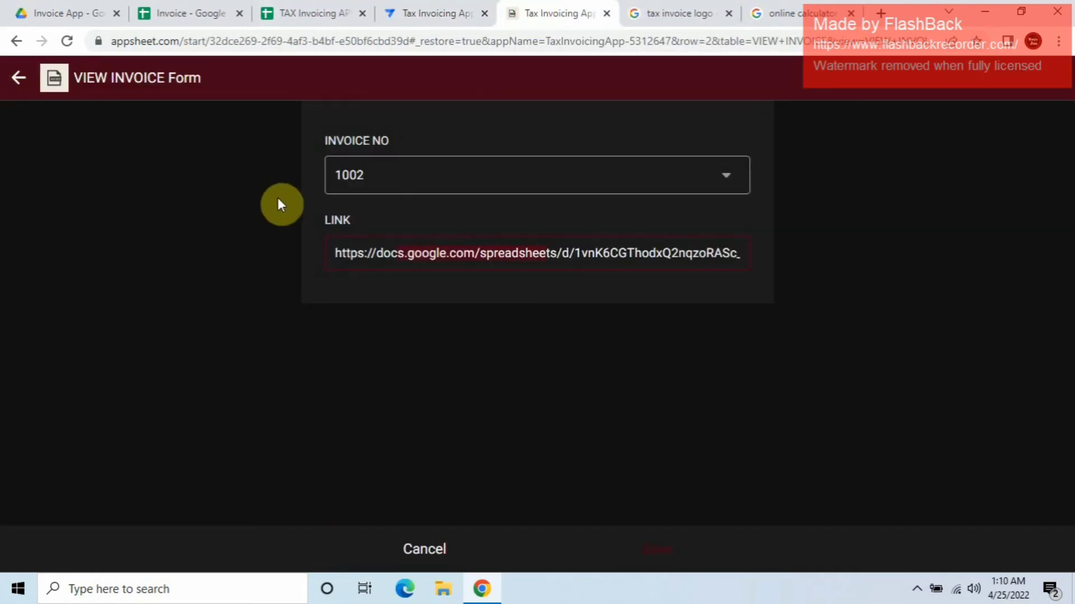
key("BackSpace")
key("BackSpace")
key("BackSpace")
key("BackSpace")
key("BackSpace")
key("BackSpace")
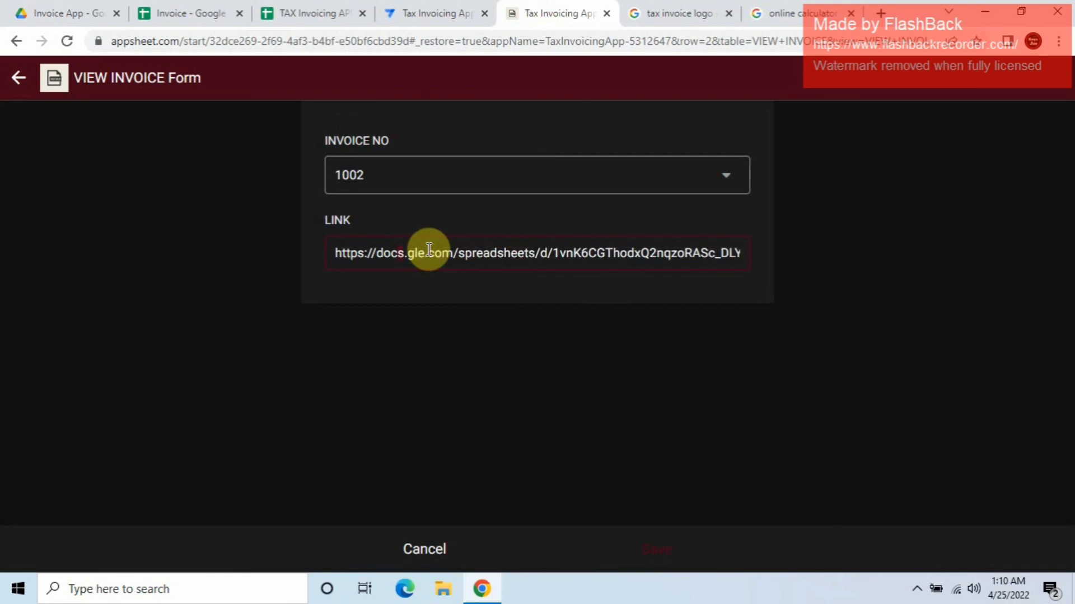
left_click(22, 81)
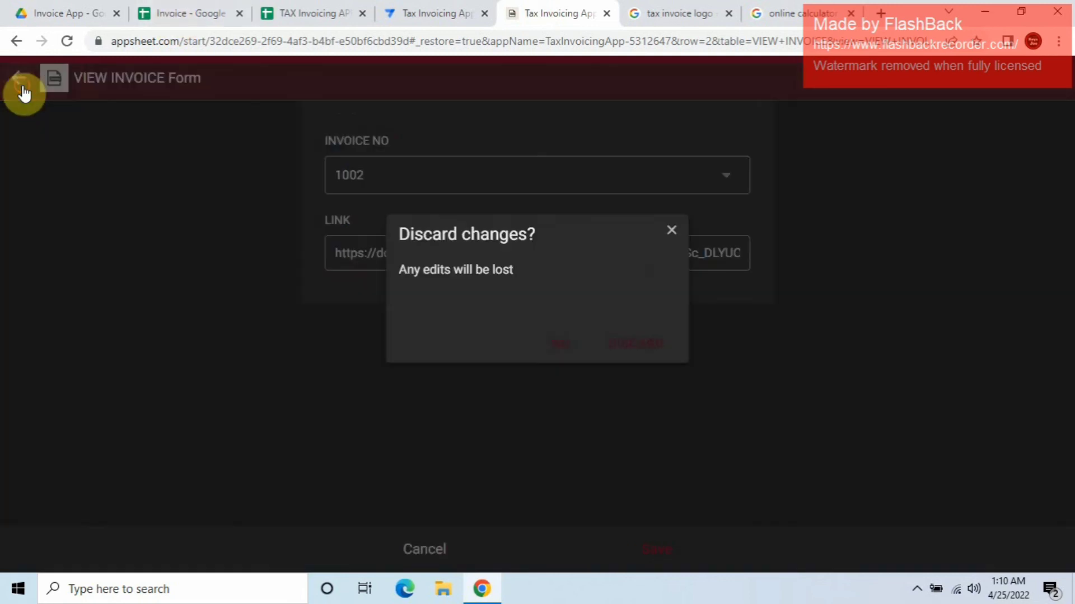
left_click(659, 341)
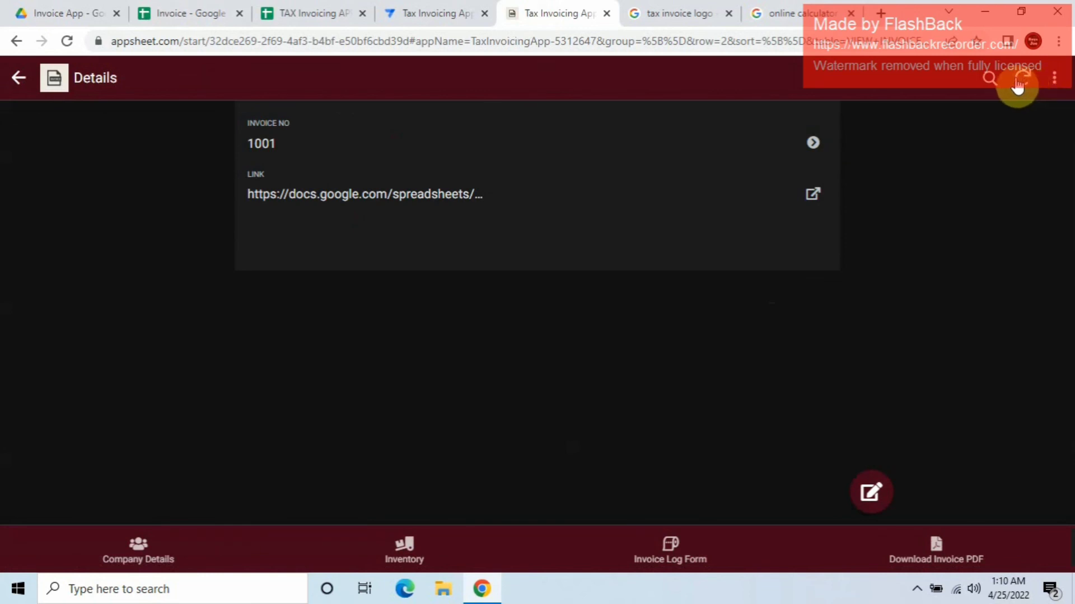
Step: Switch to the AppSheet editor, turn off Delayed sync in the Offline/Sync settings, and save the app
left_click(404, 12)
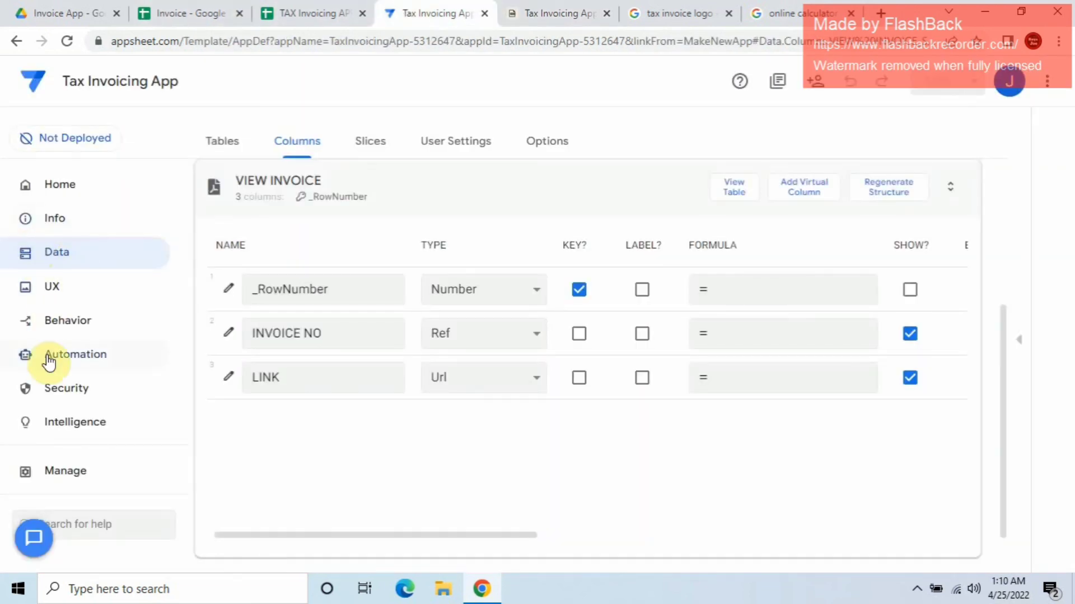
left_click(59, 319)
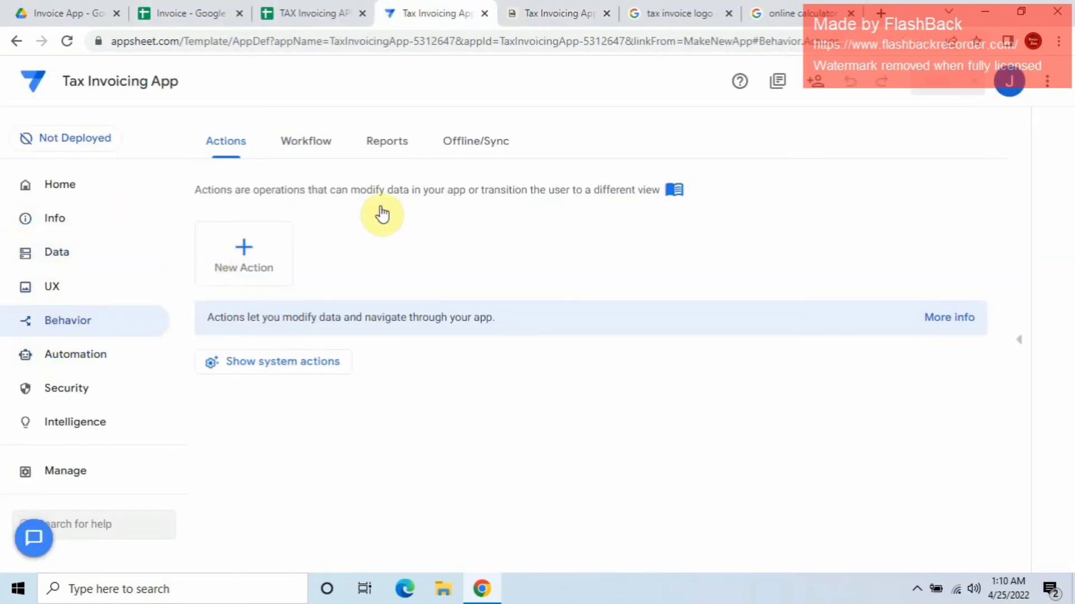
left_click(456, 153)
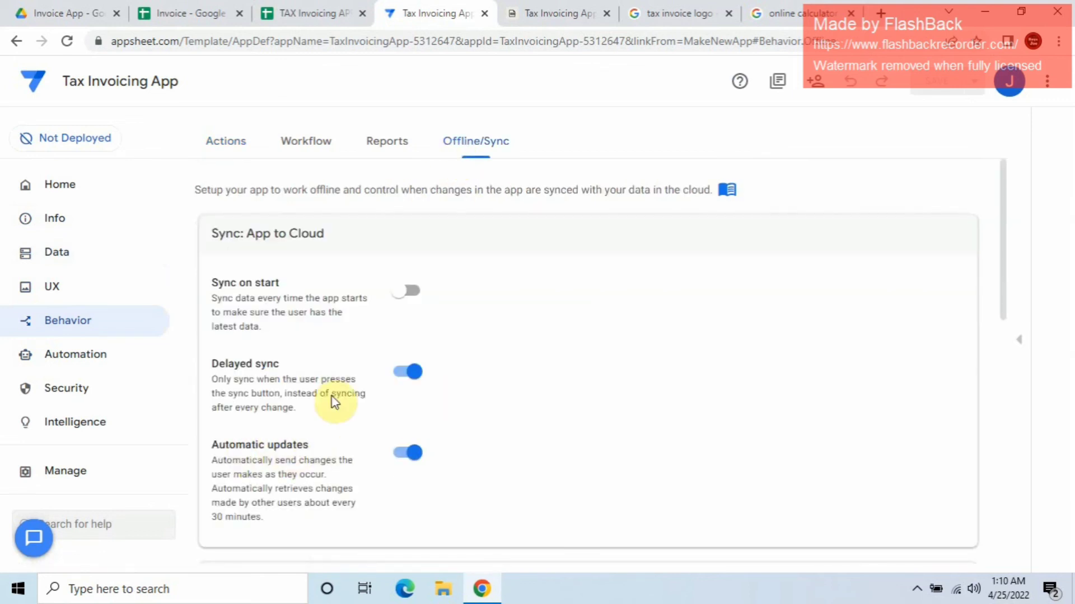
left_click(409, 386)
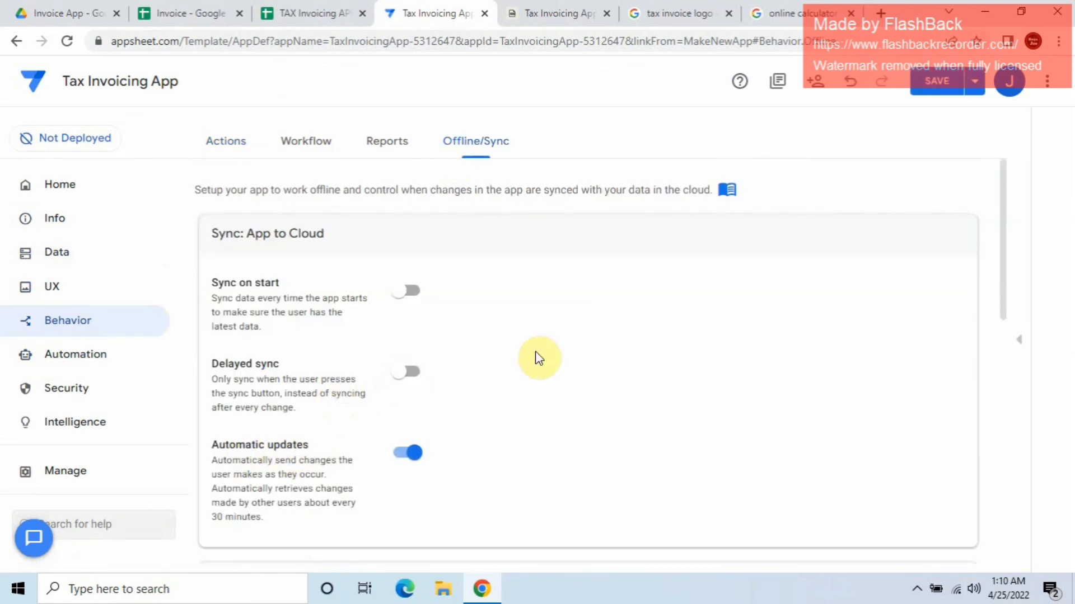
left_click(946, 84)
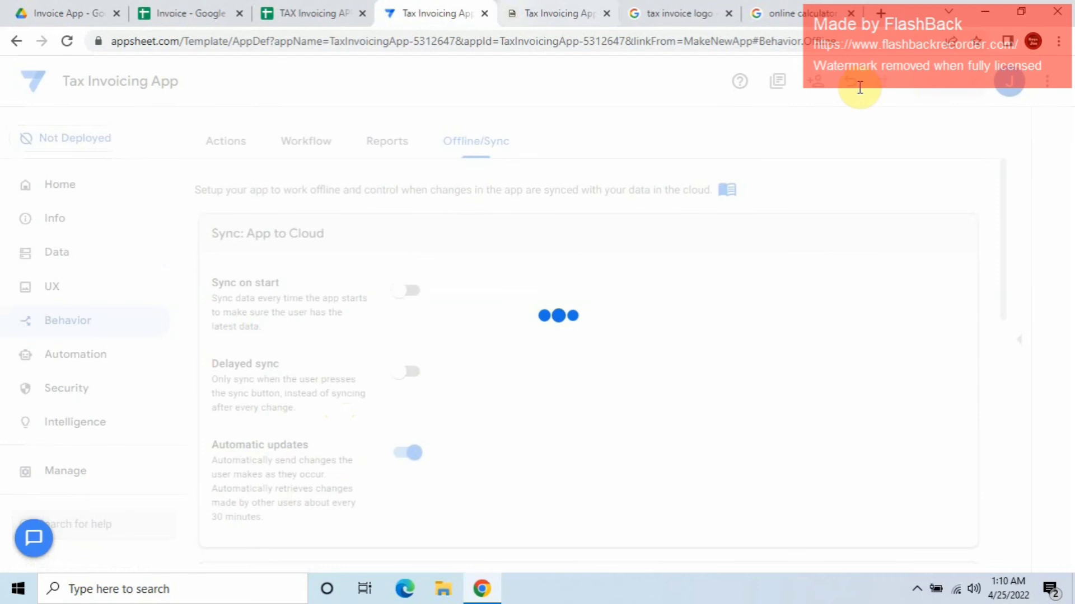
Step: Switch to the running app, sync it, and open the Download Invoice PDF view
left_click(532, 12)
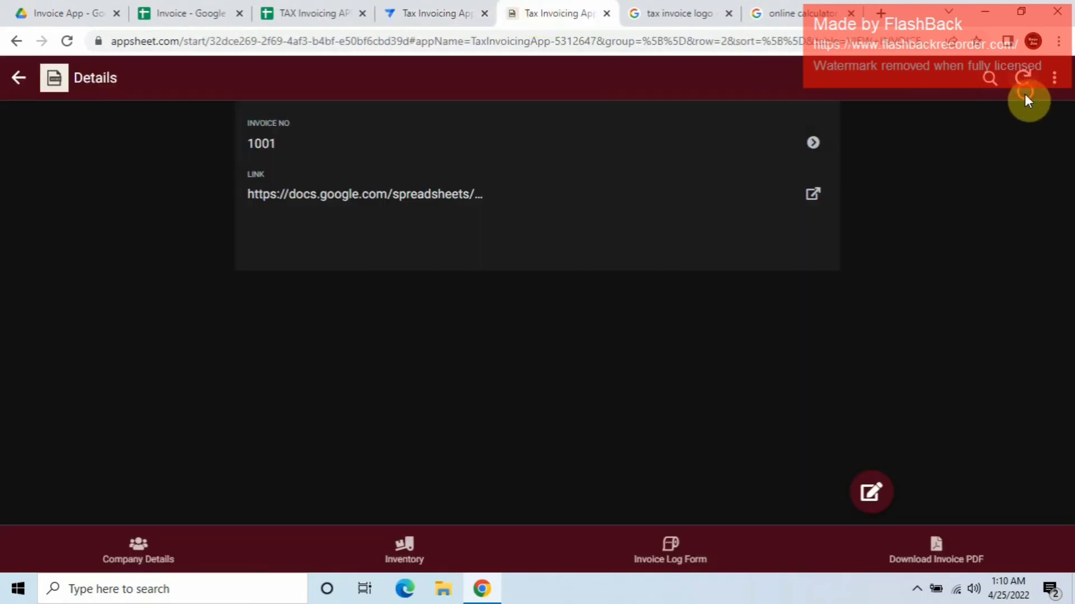
left_click(1025, 94)
left_click(643, 565)
left_click(932, 552)
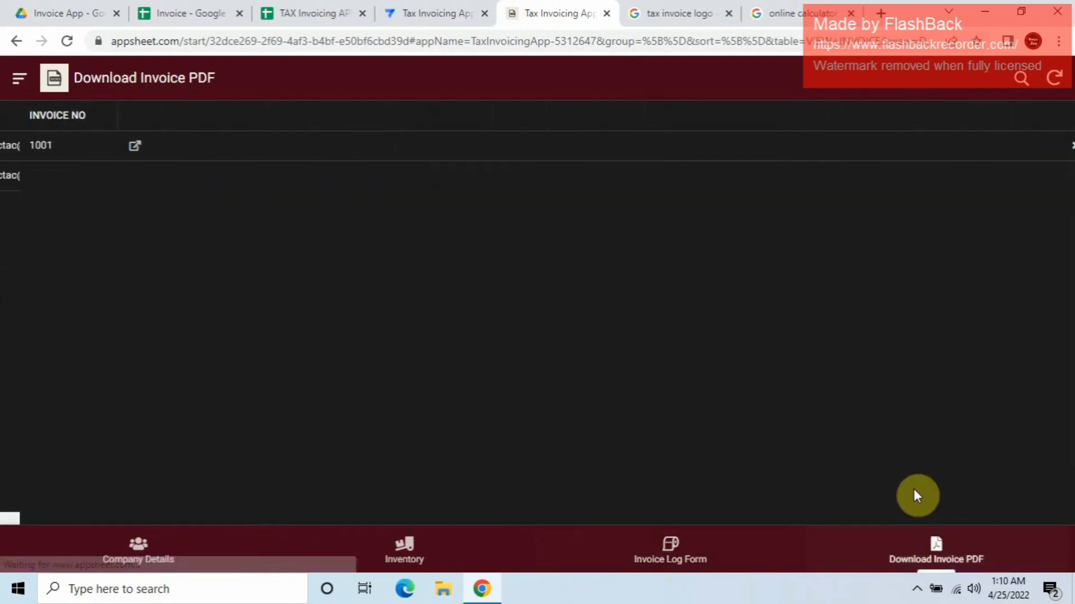
Step: Edit invoice 1001's record in the Download Invoice PDF view, set its INVOICE NO to 1002, and save the form
left_click(218, 146)
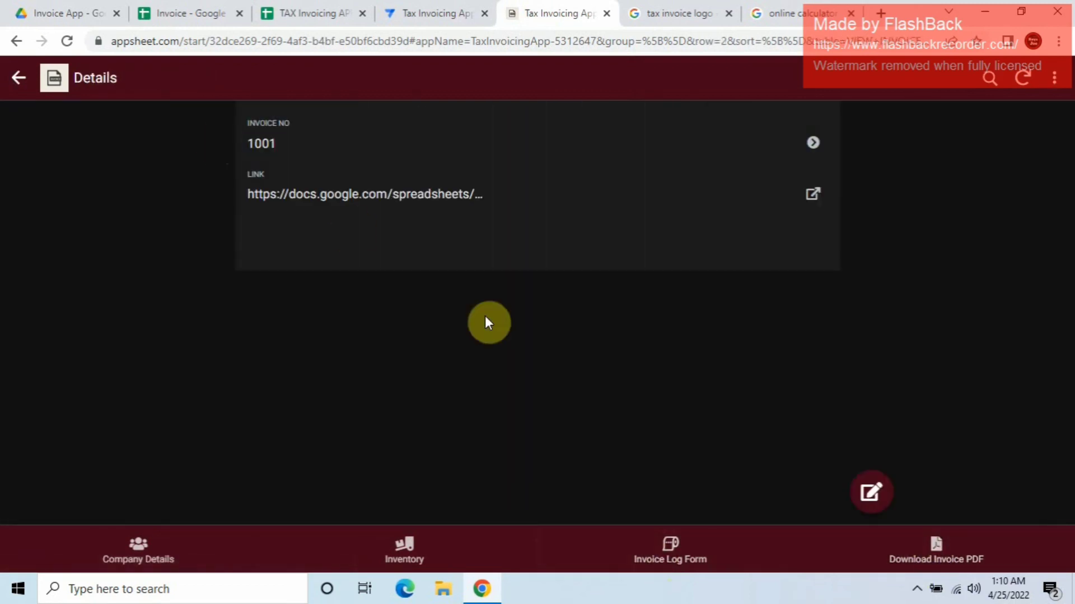
left_click(871, 492)
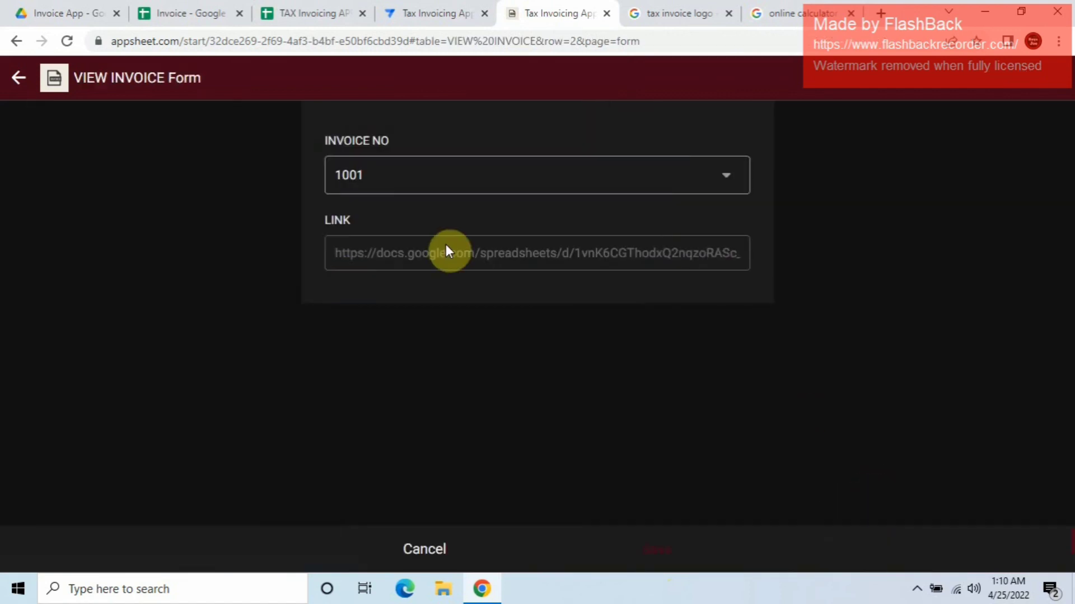
left_click(588, 188)
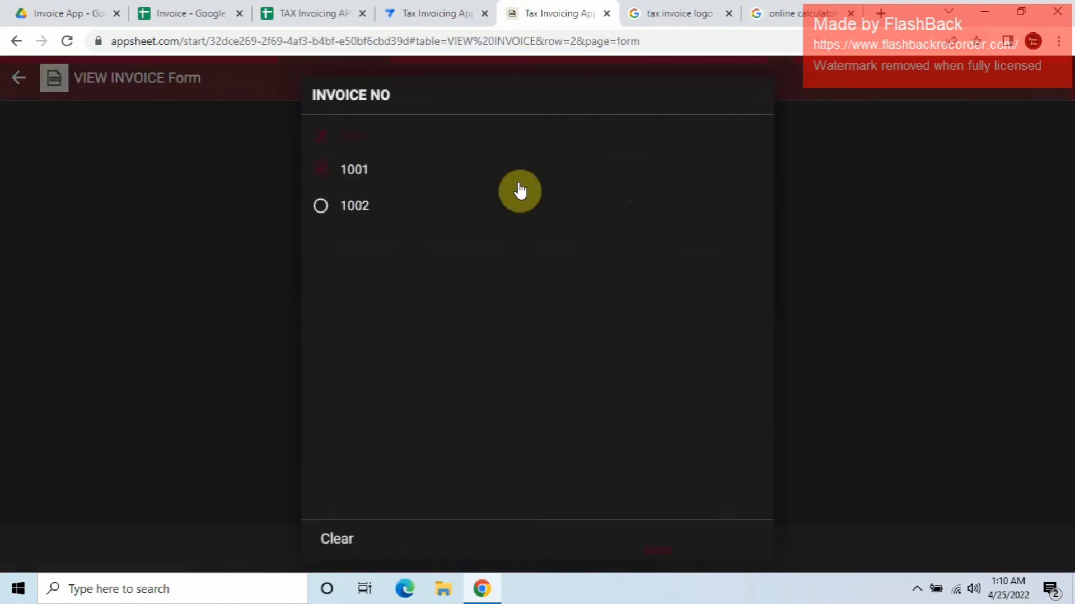
left_click(362, 215)
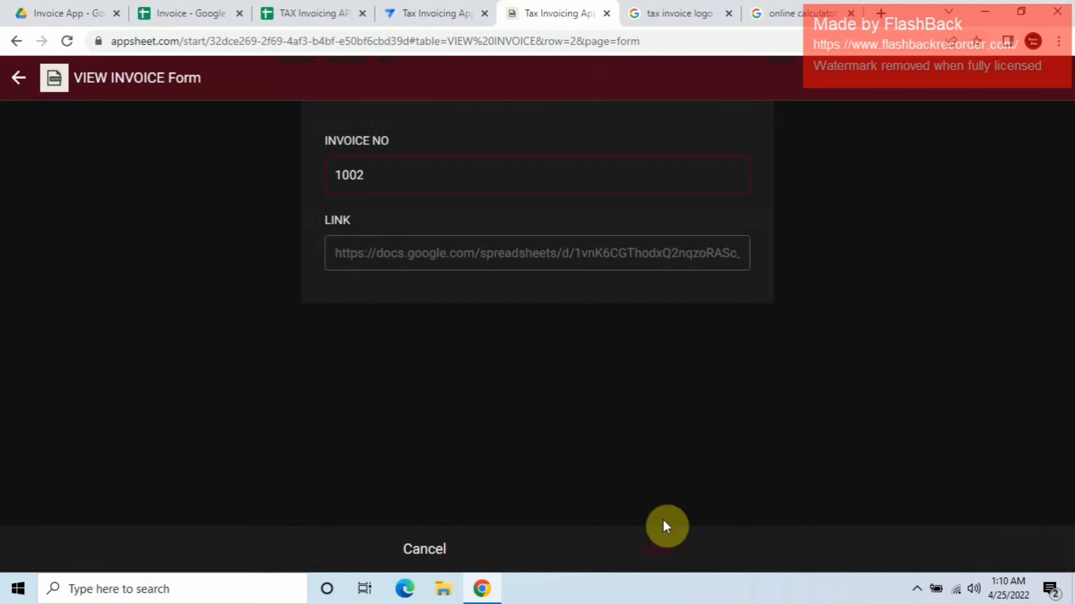
left_click(660, 548)
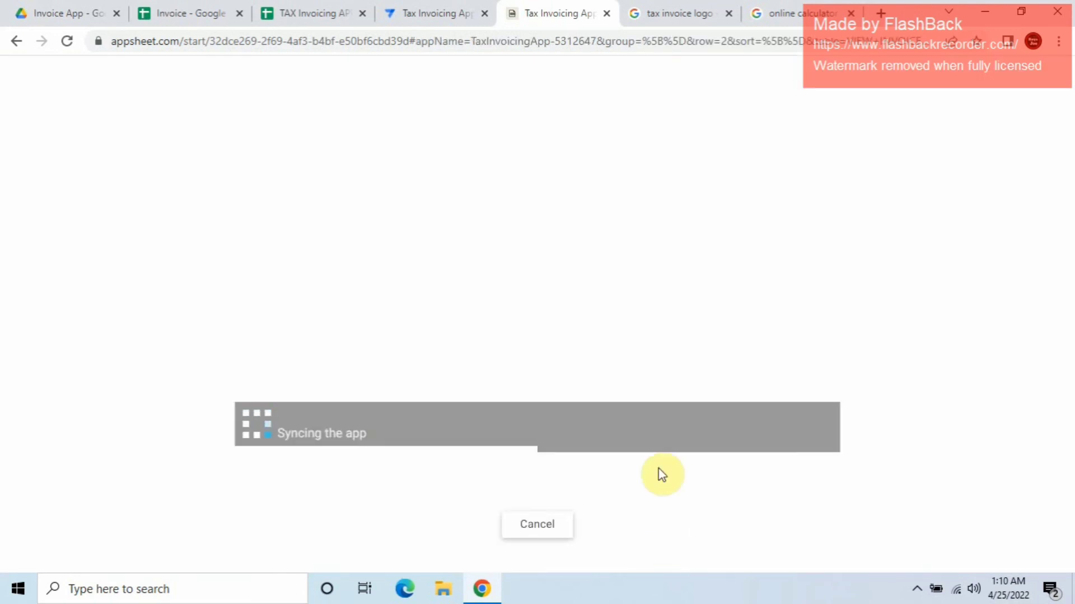
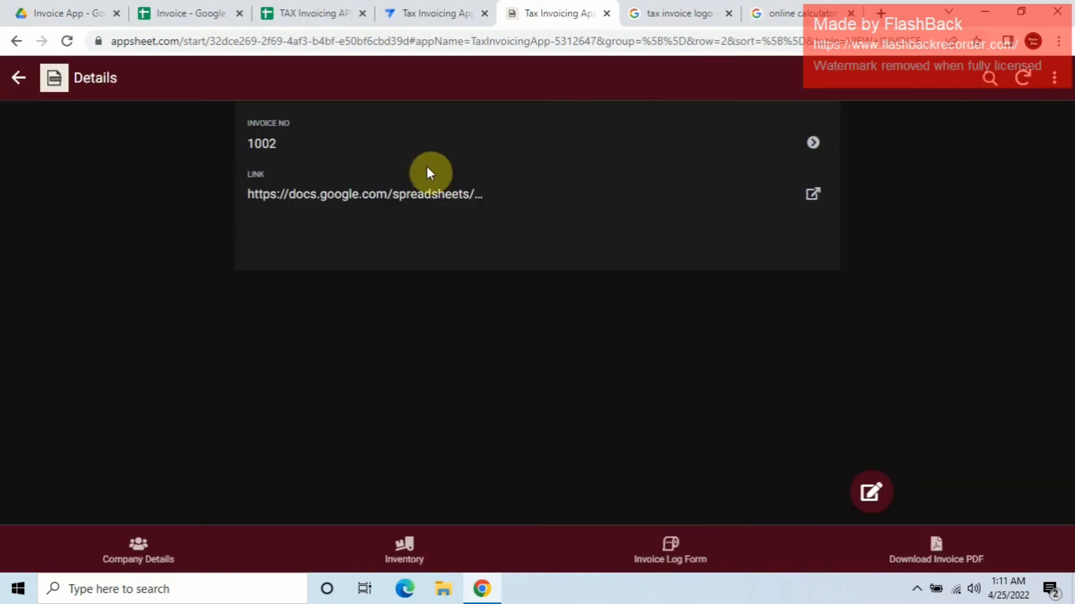
Step: Download the invoice PDF through the record's LINK, open the downloaded file, and look over the whole page
left_click(811, 192)
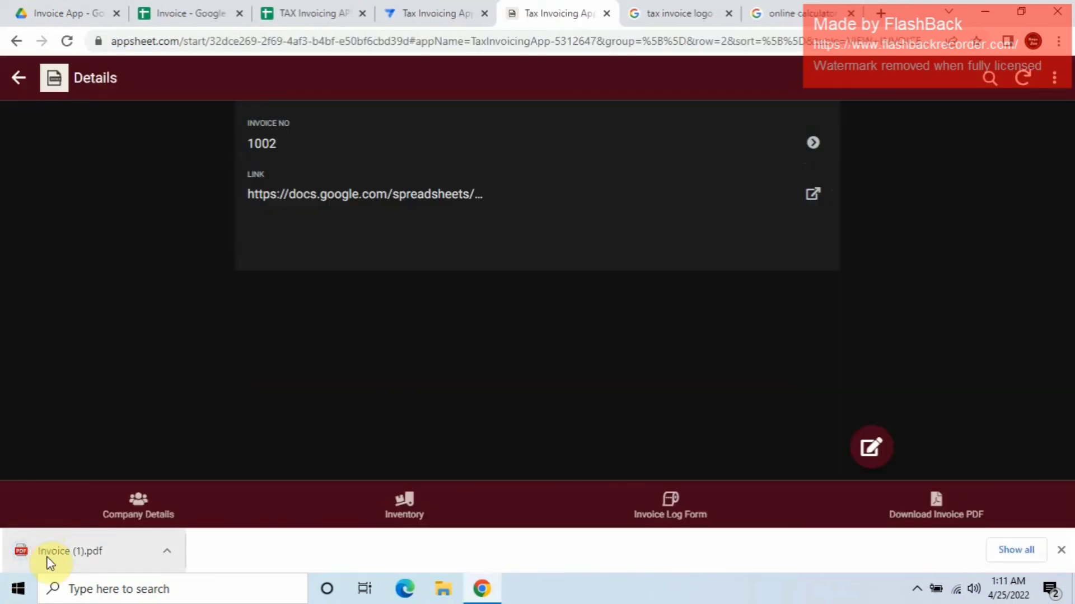
left_click(46, 556)
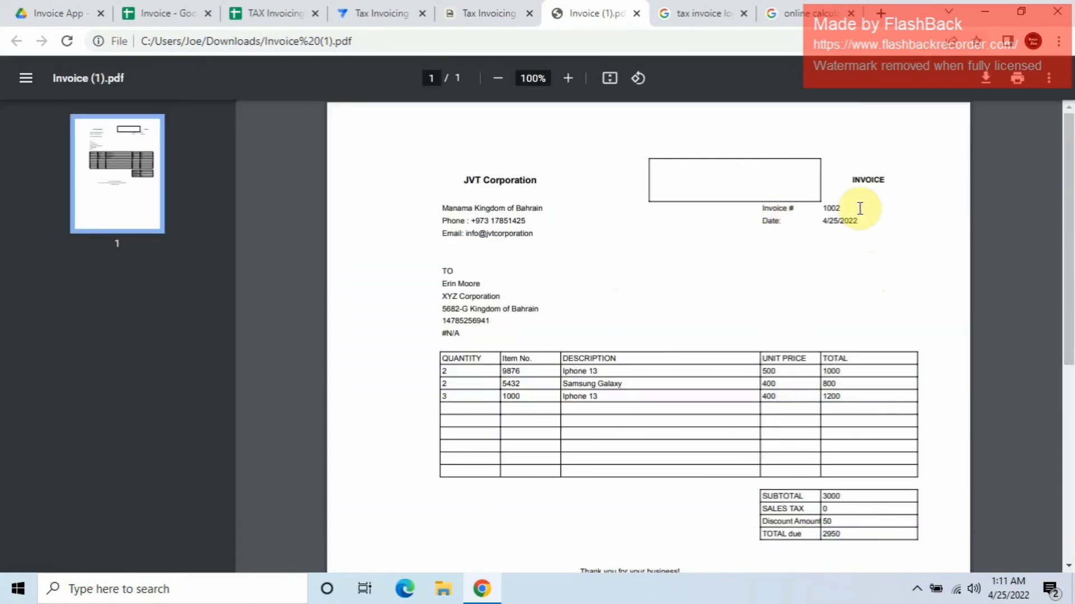
scroll(760, 268, "down", 3)
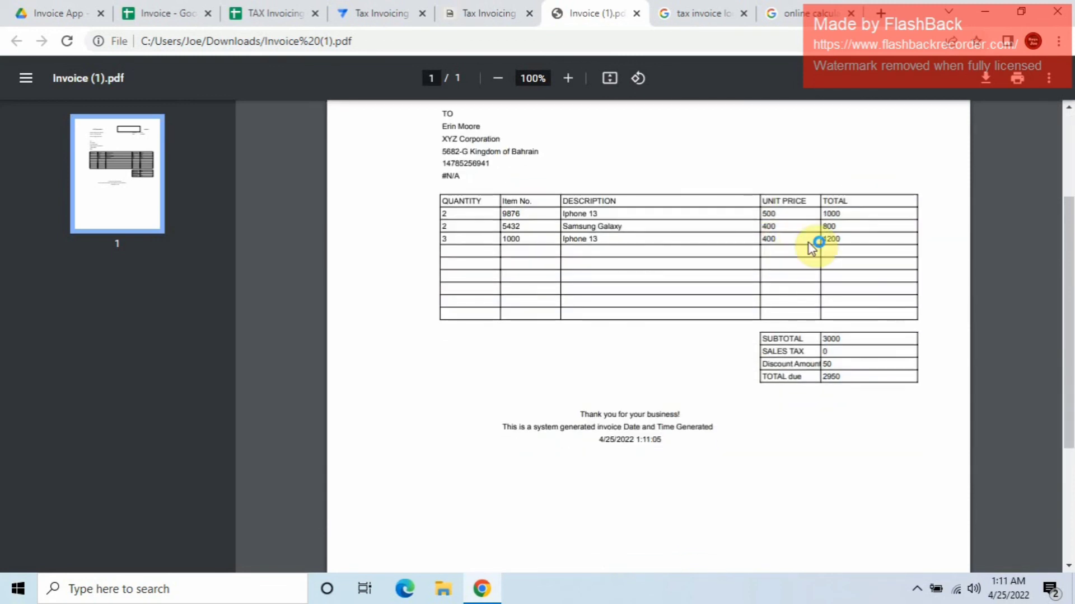
scroll(808, 241, "up", 3)
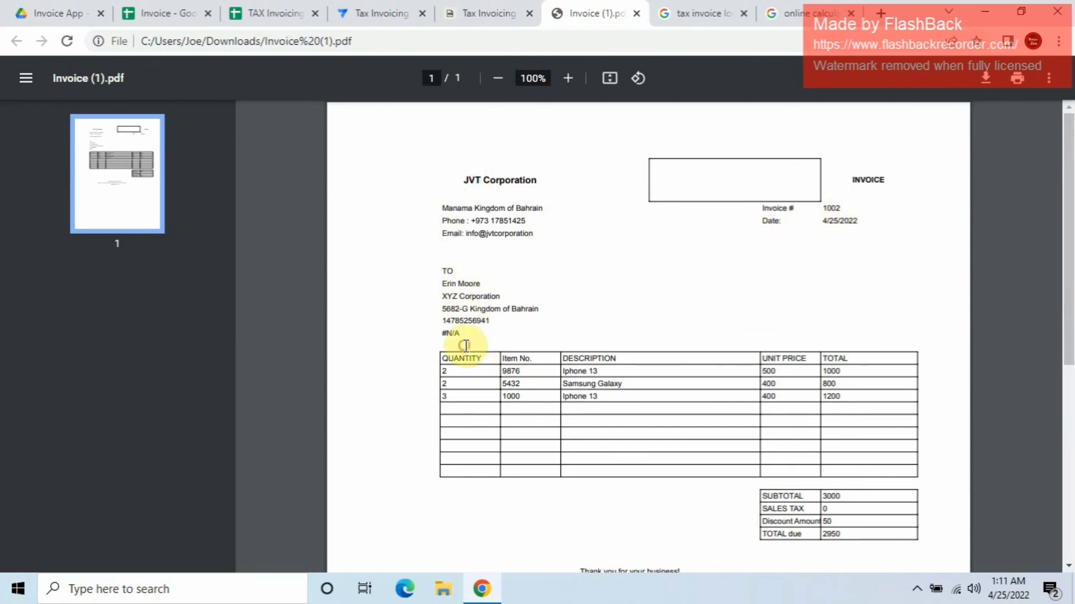
Step: Examine the PDF invoice's line items, its subtotal to total due block, and the generated date and time note
scroll(487, 335, "down", 1)
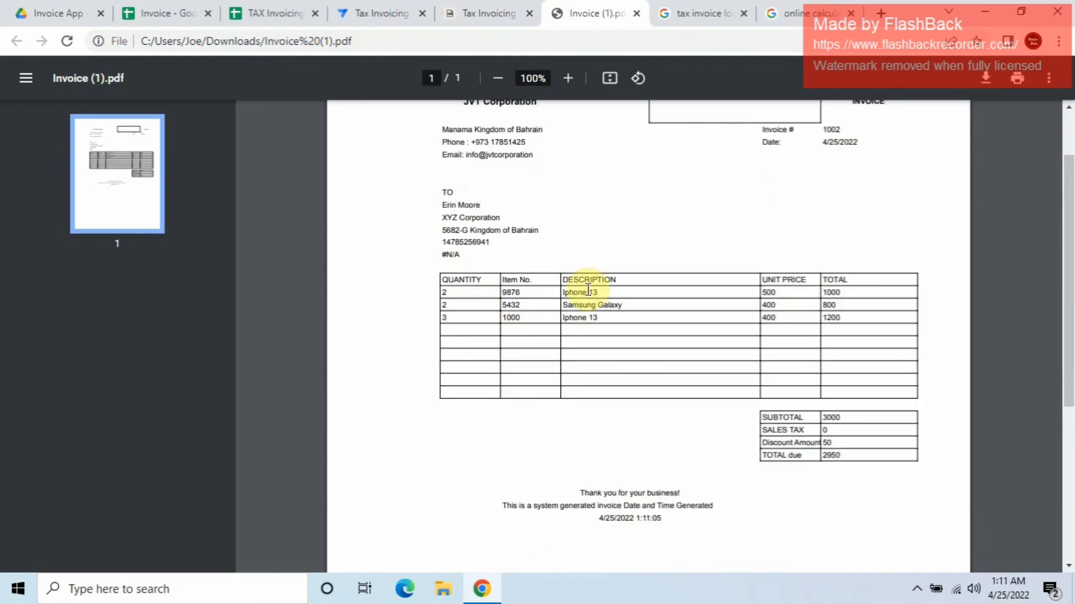
left_click(549, 297)
left_click(630, 296)
left_click(836, 314)
left_click(846, 424)
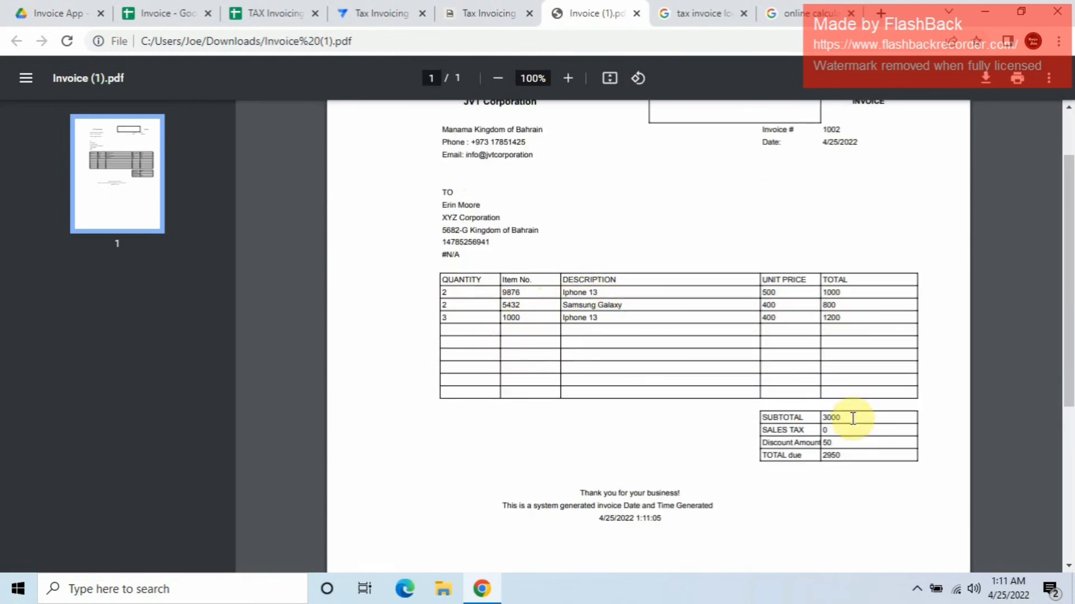
scroll(856, 448, "down", 1)
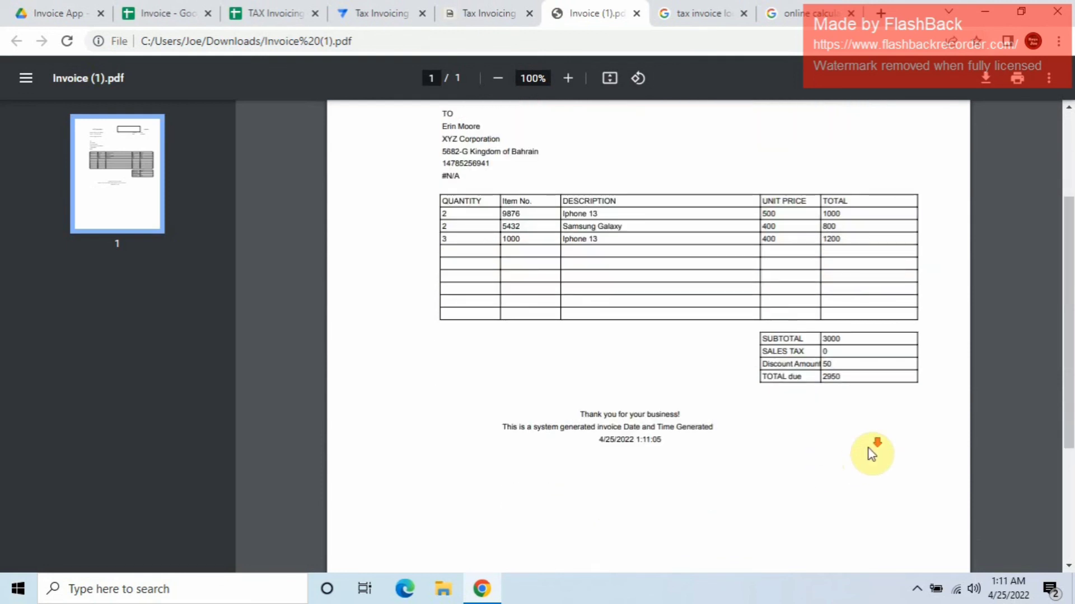
scroll(869, 448, "down", 2)
scroll(868, 452, "up", 1)
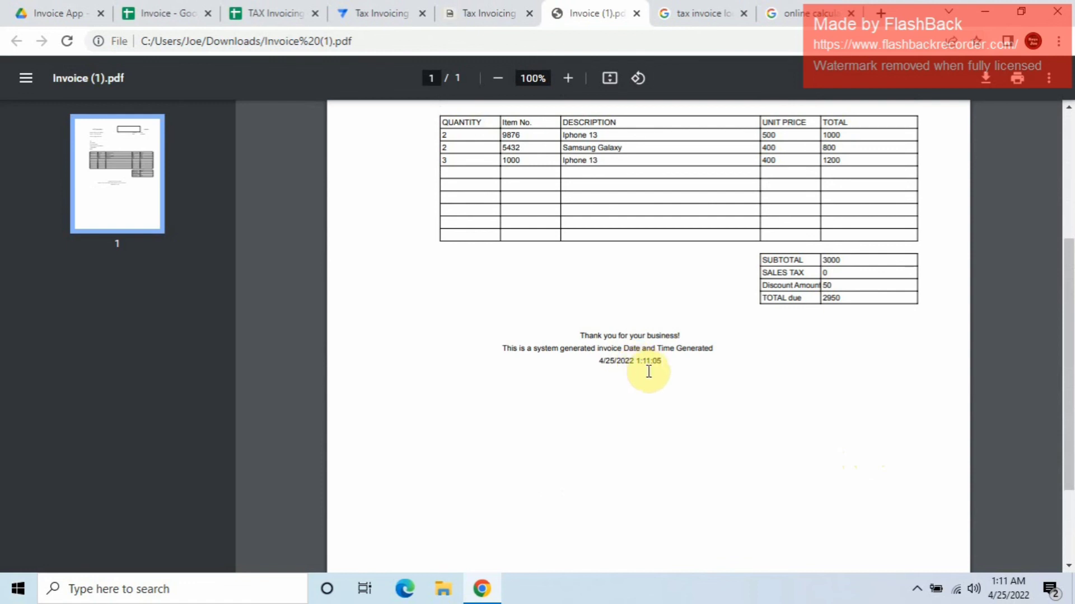
left_click_drag(663, 363, 552, 349)
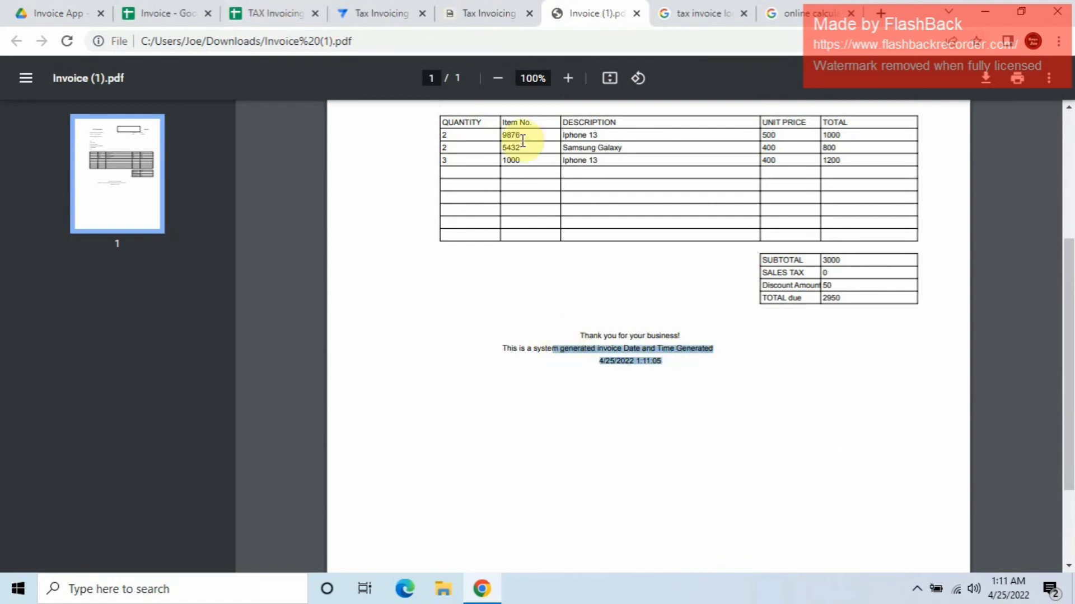
Step: Switch to the Invoice spreadsheet and remove all borders from the empty box in cells E1 and F1
left_click(127, 12)
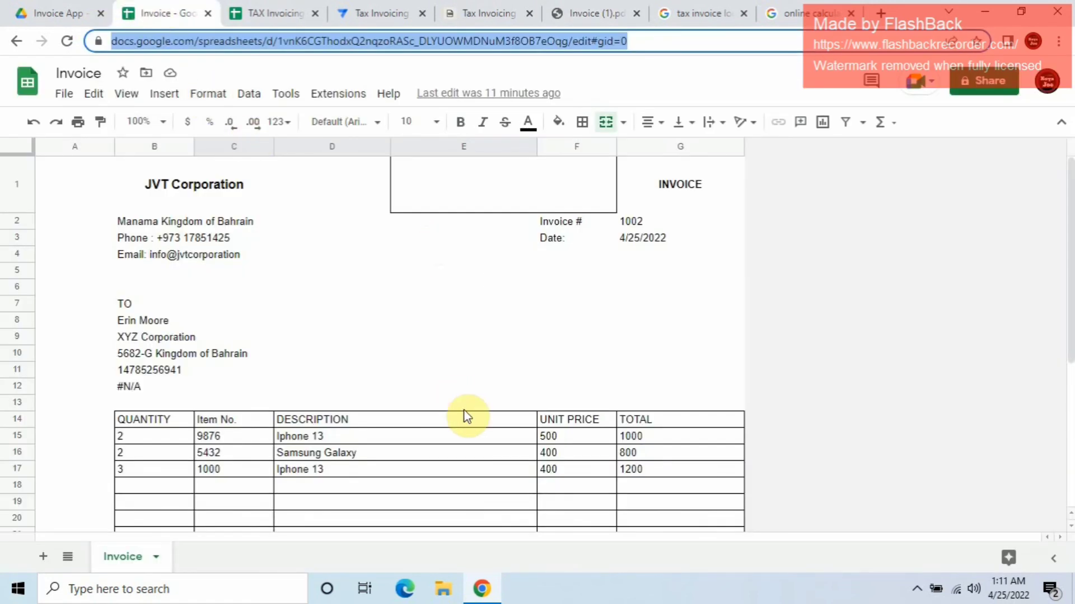
left_click(368, 424)
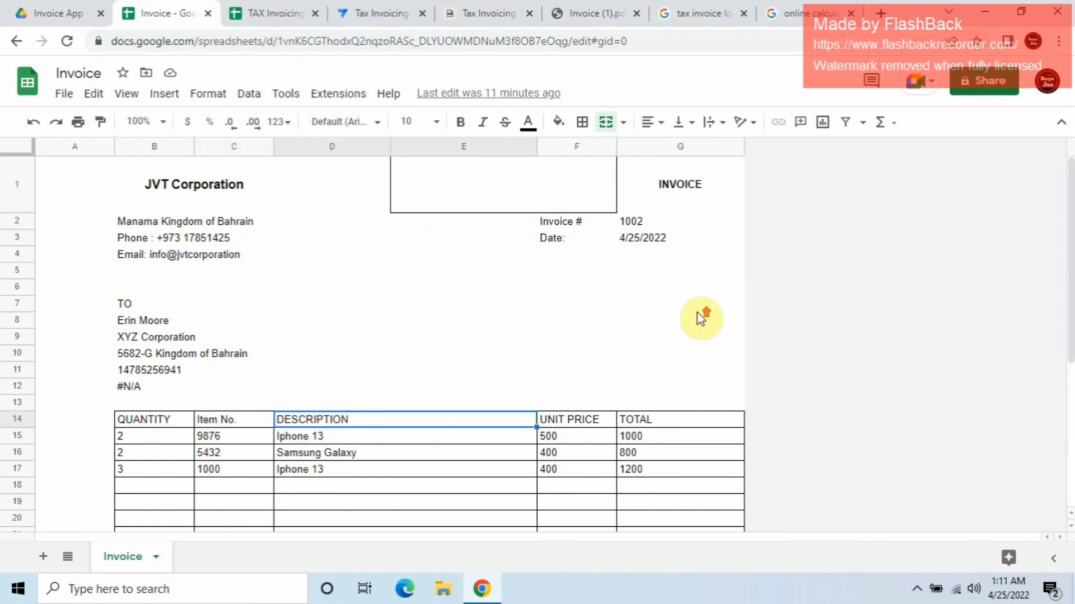
left_click(413, 291)
left_click(510, 169)
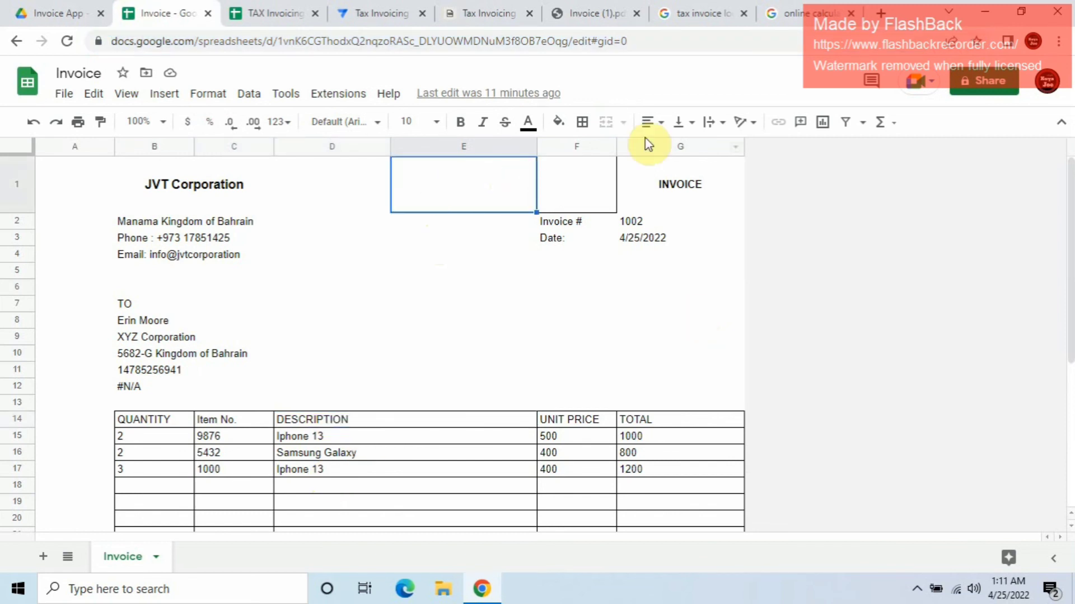
left_click(582, 122)
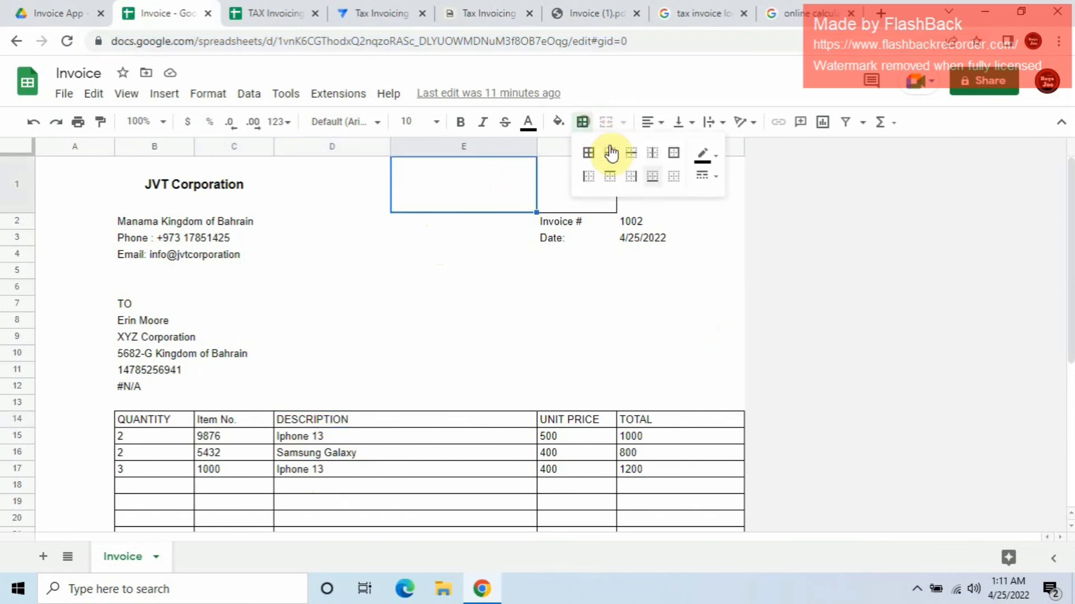
left_click(675, 178)
left_click(535, 389)
left_click(597, 211)
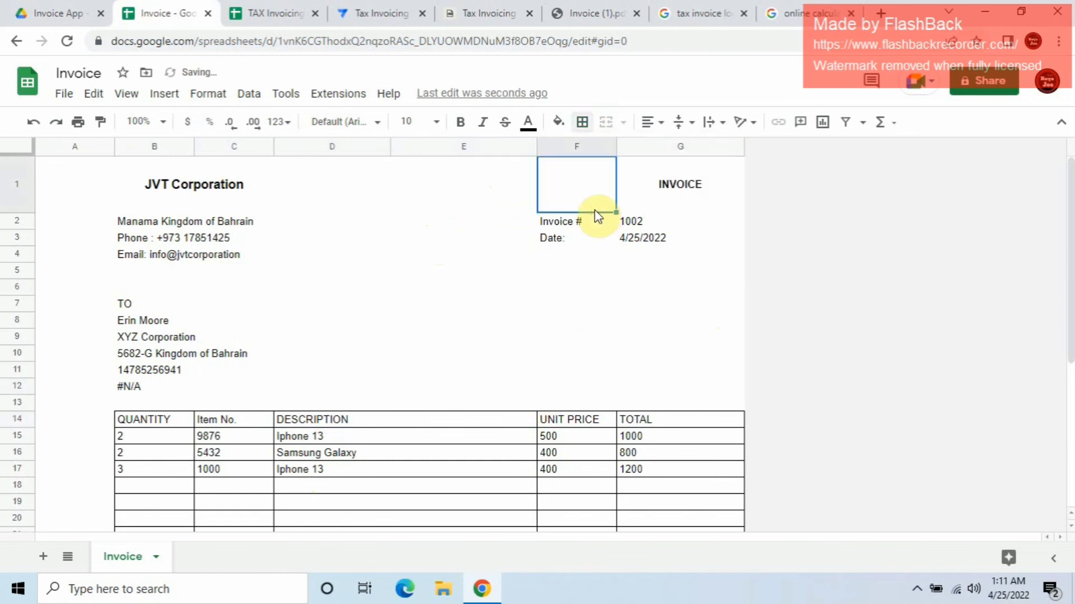
left_click(583, 122)
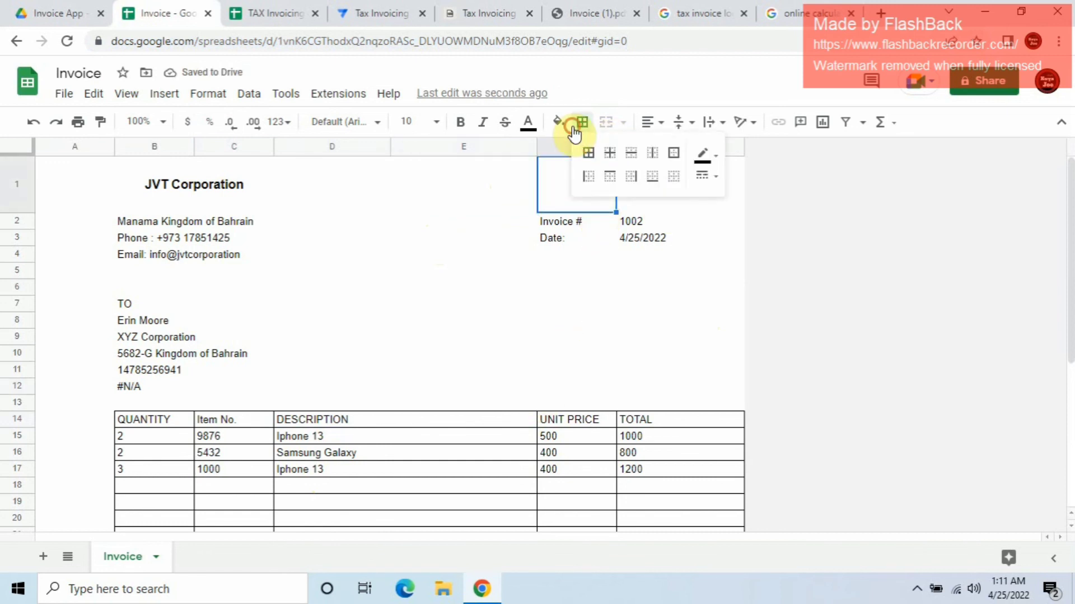
left_click(674, 178)
left_click(671, 287)
Step: Center-align the item rows of the invoice table in B15:G23
scroll(624, 372, "down", 3)
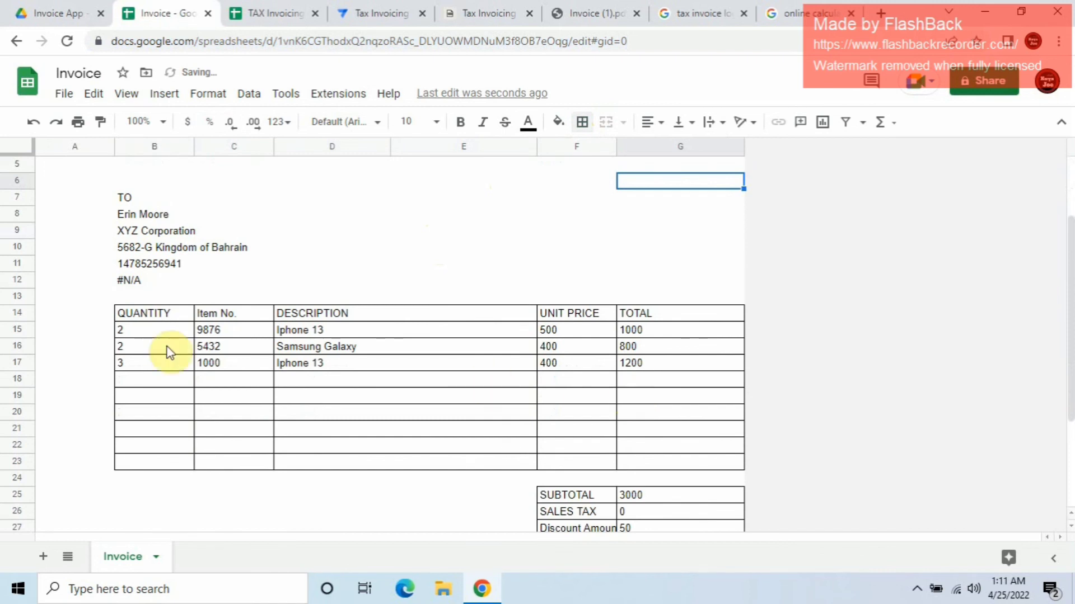
left_click_drag(140, 331, 691, 468)
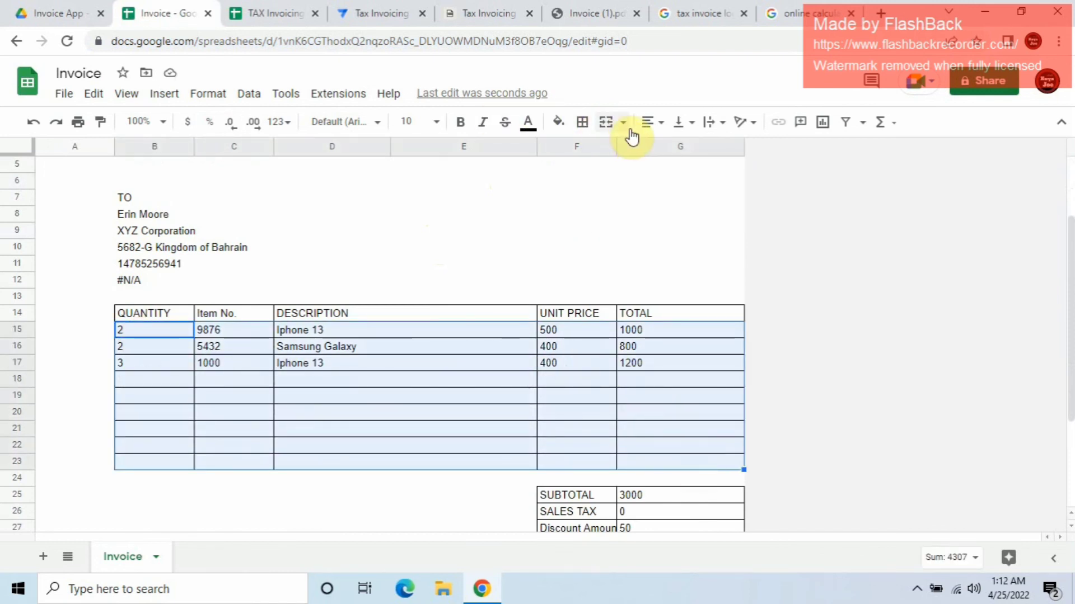
left_click(661, 122)
left_click(670, 150)
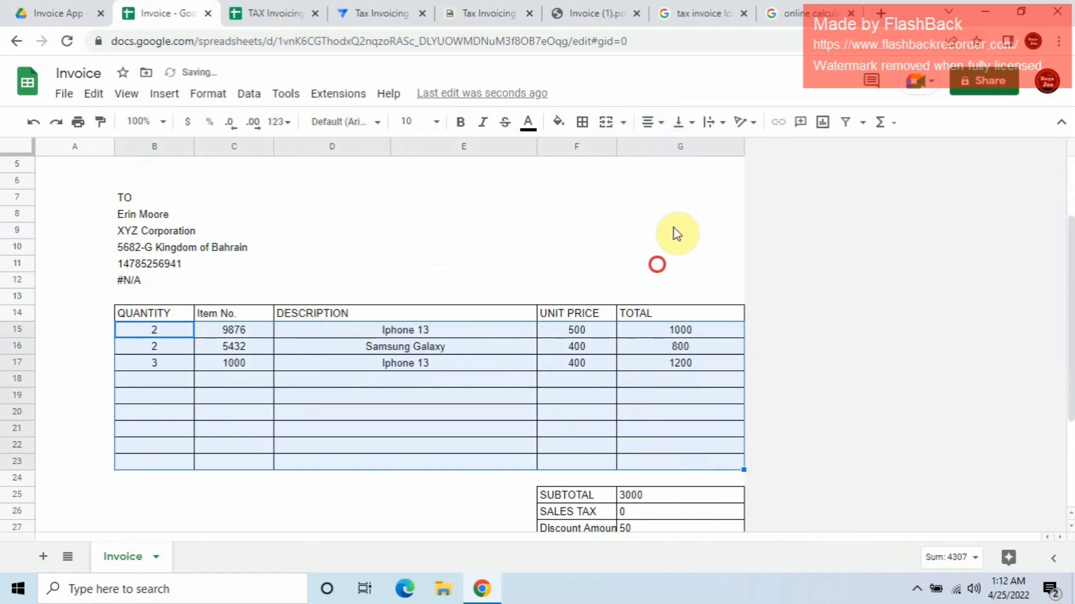
left_click(649, 262)
Step: Format the subtotal, sales tax, discount and total due amounts in G25:G28 as dollar currency with two decimals and center-align them
scroll(666, 277, "down", 2)
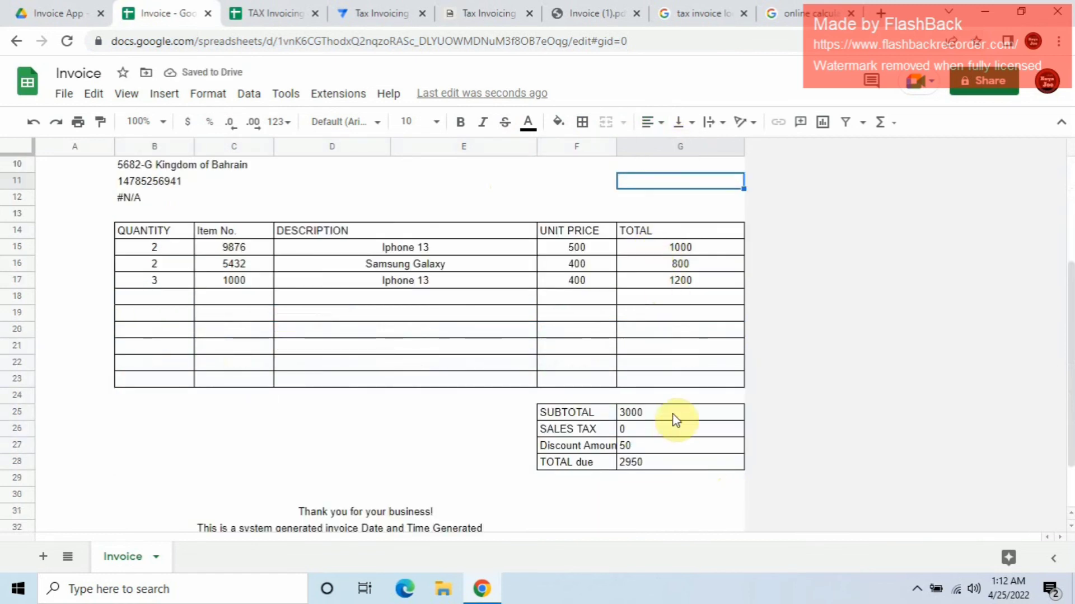
left_click_drag(676, 417, 670, 461)
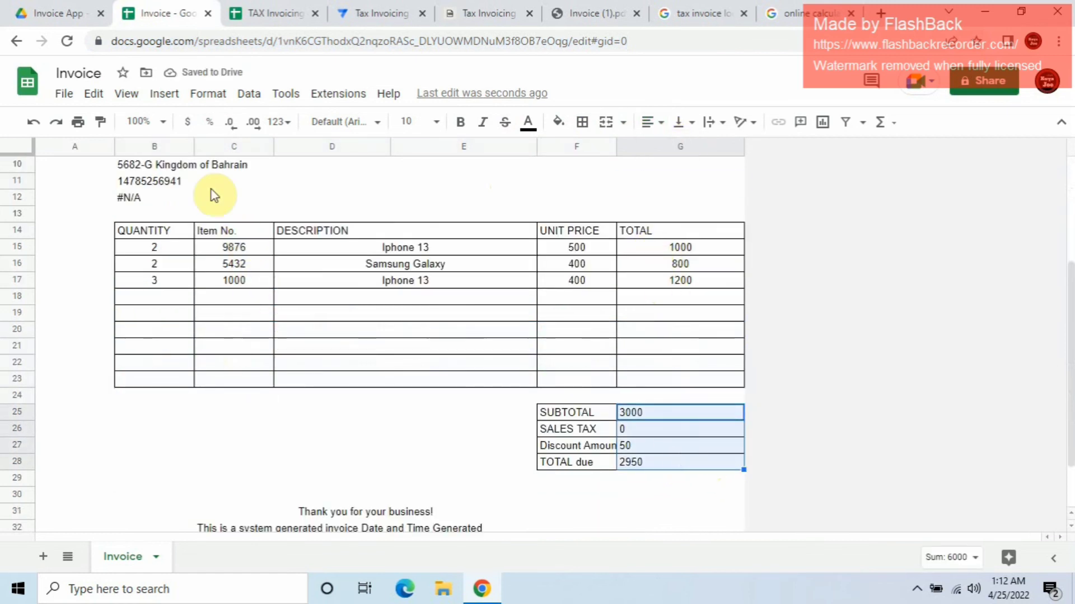
right_click(671, 448)
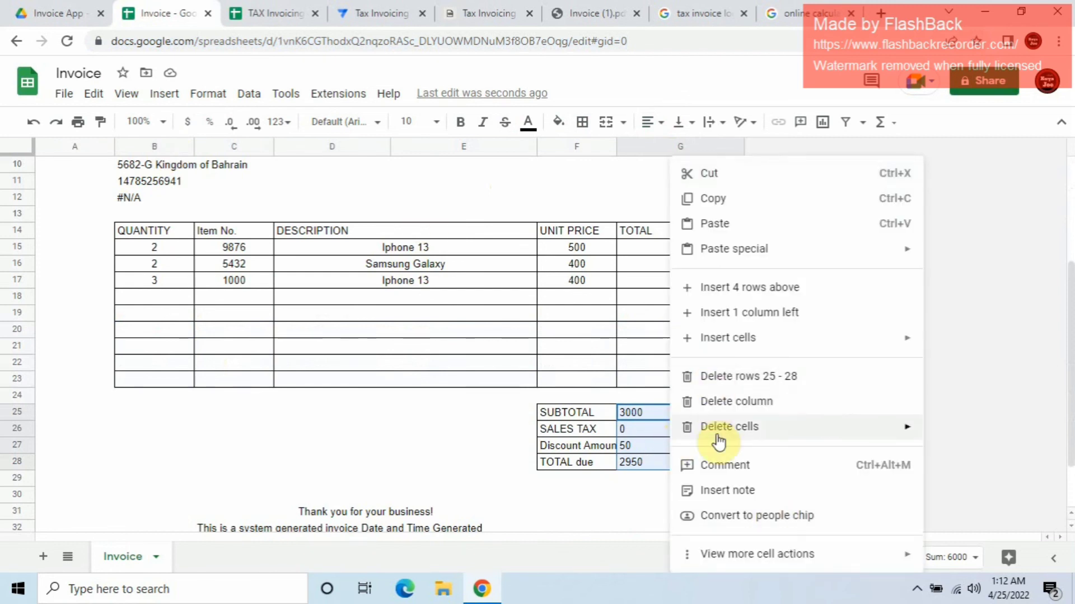
left_click(203, 94)
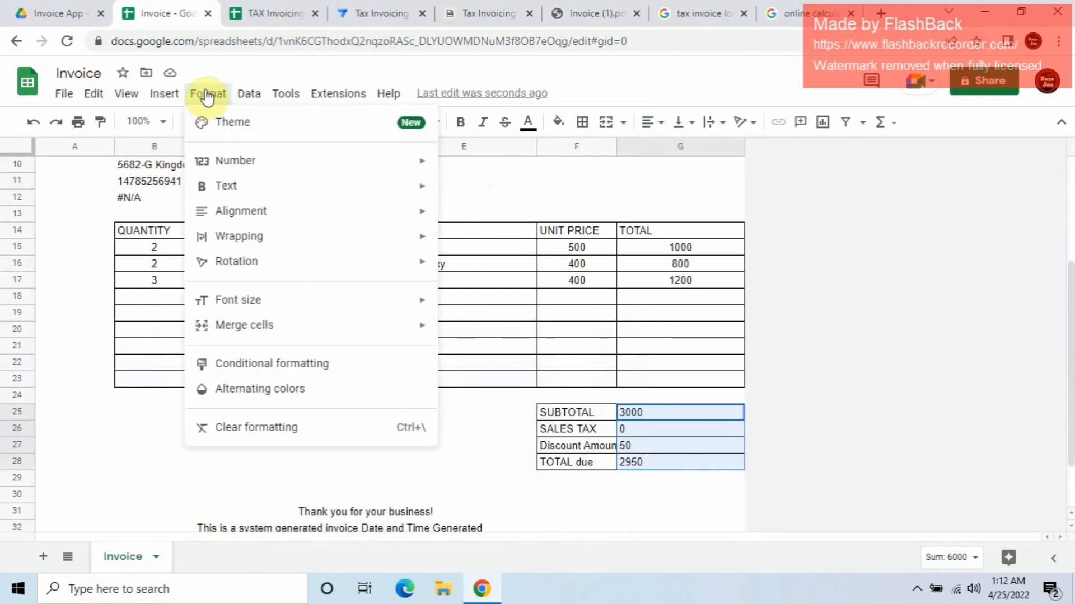
mouse_move(392, 167)
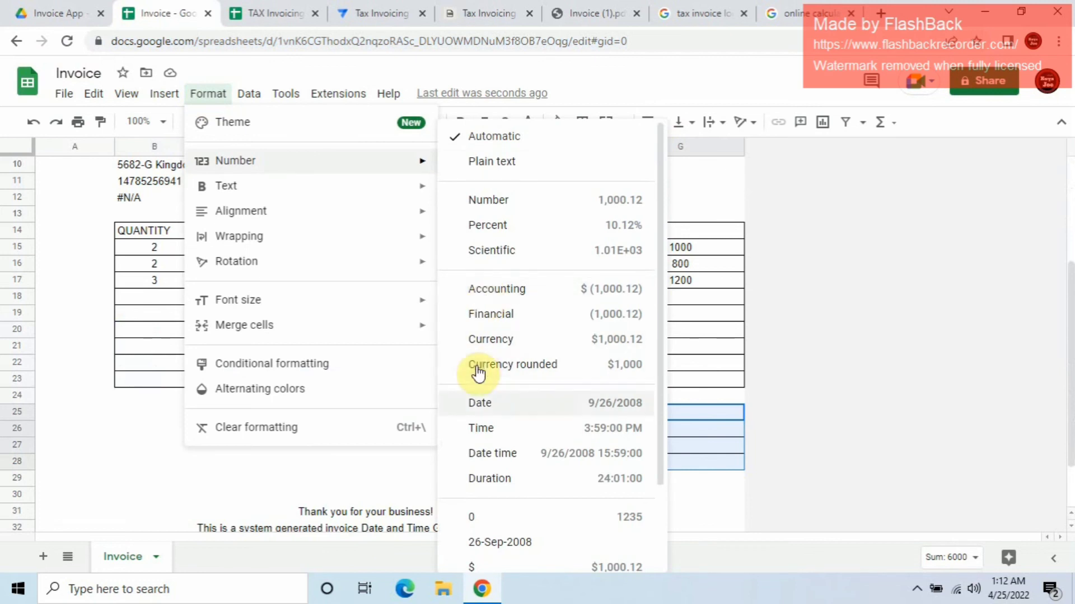
scroll(532, 425, "down", 2)
left_click(564, 465)
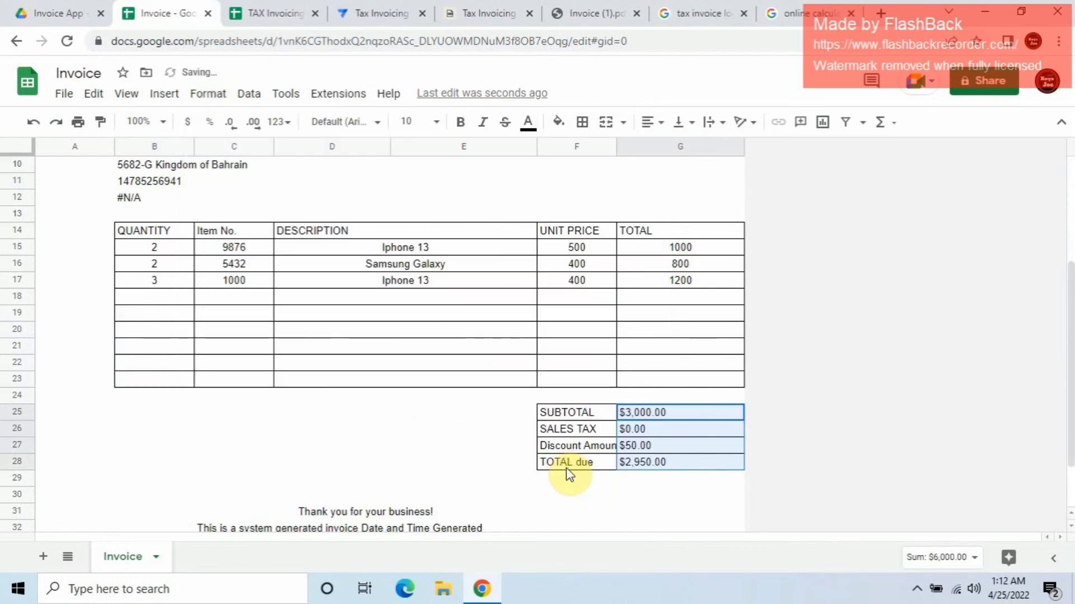
left_click(653, 123)
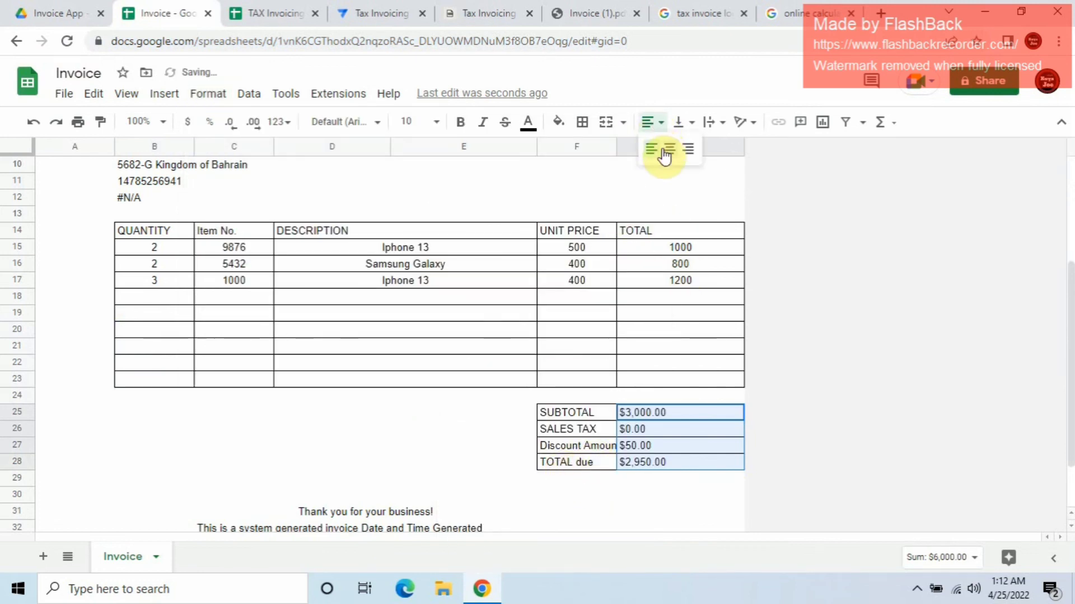
left_click(666, 150)
left_click(573, 315)
Step: Switch to the TAX Invoicing APP spreadsheet and clear the #N/A filter formula in cell B14 of the INVOICE FORM sheet
scroll(576, 331, "up", 3)
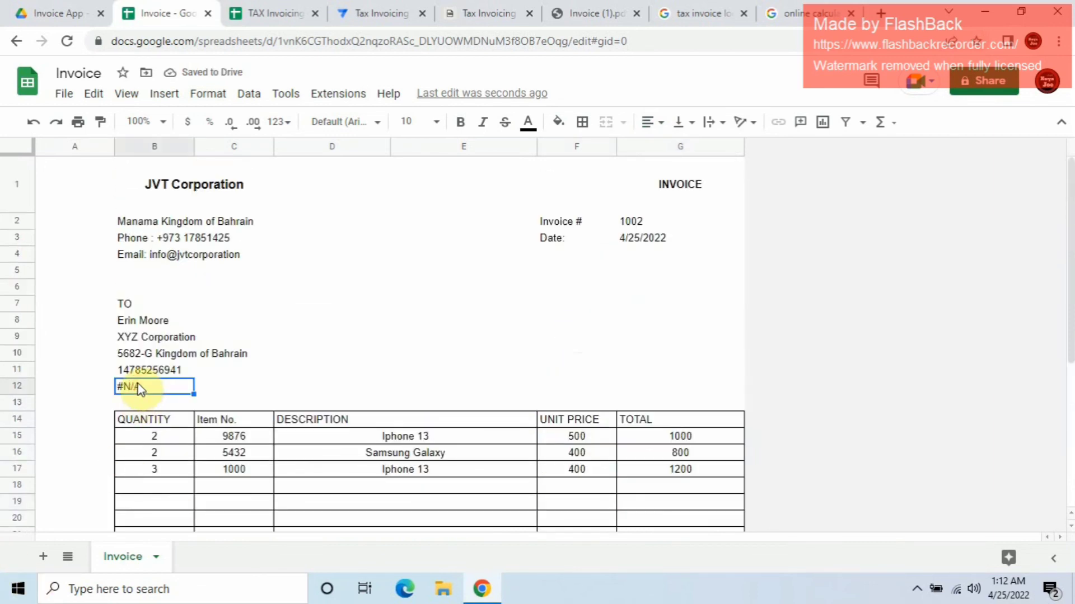
left_click(252, 12)
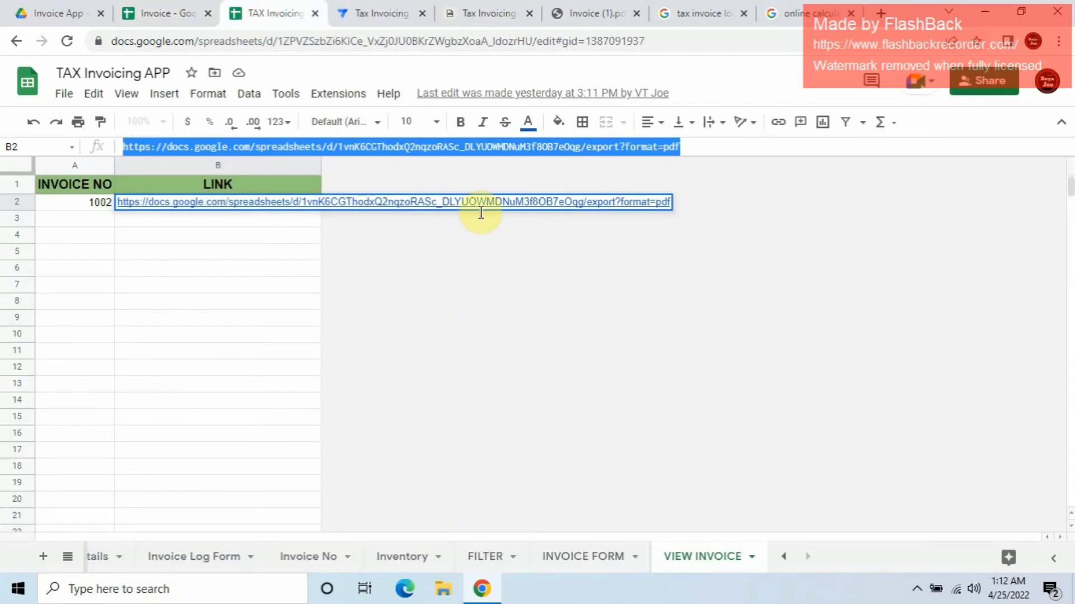
left_click(614, 564)
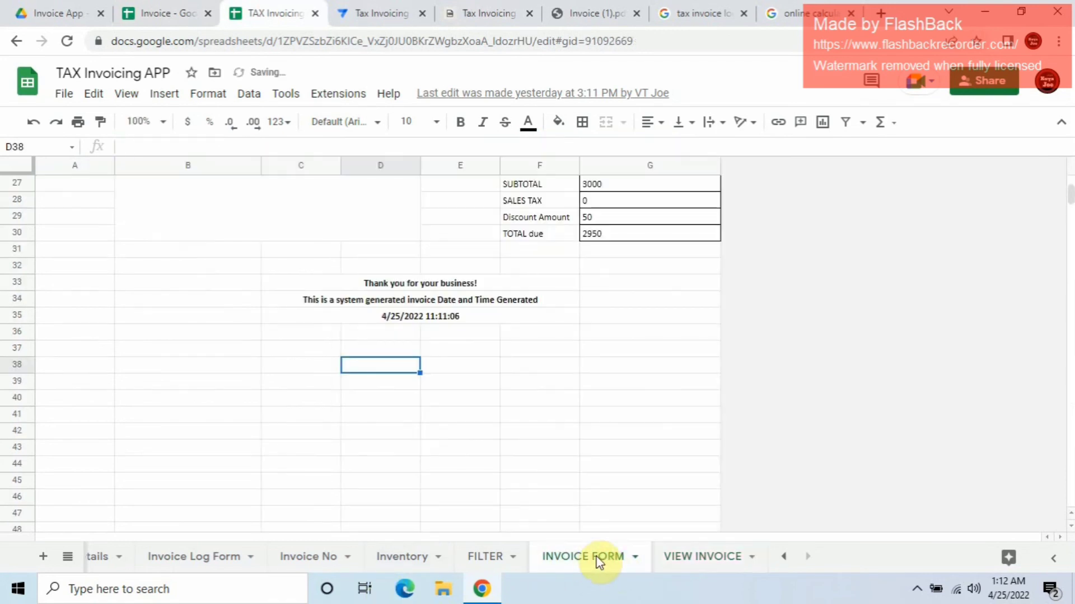
scroll(598, 533, "up", 5)
scroll(499, 465, "up", 2)
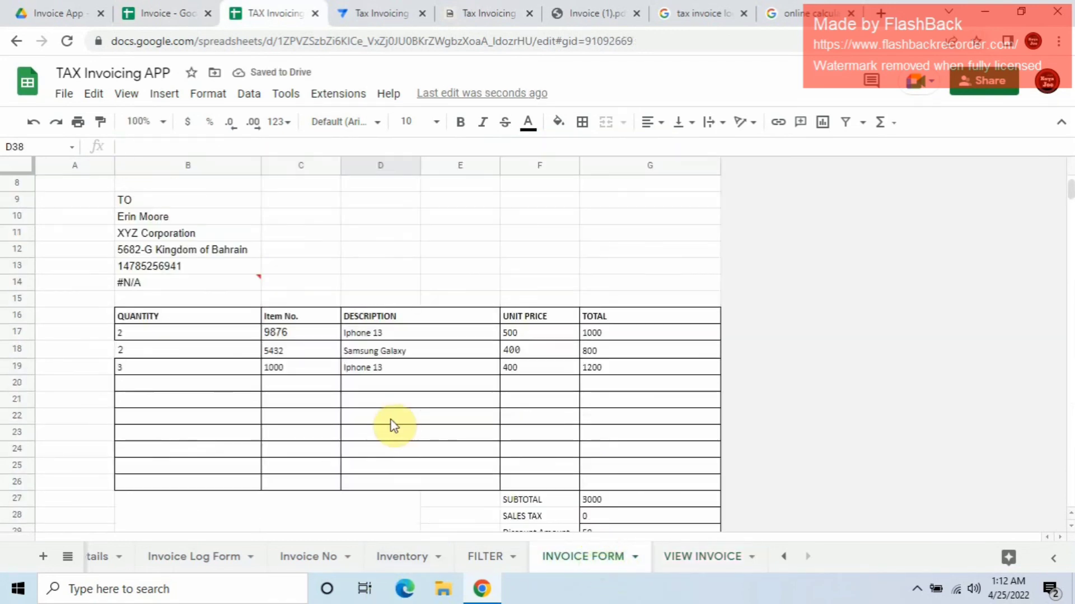
left_click(182, 298)
left_click(180, 290)
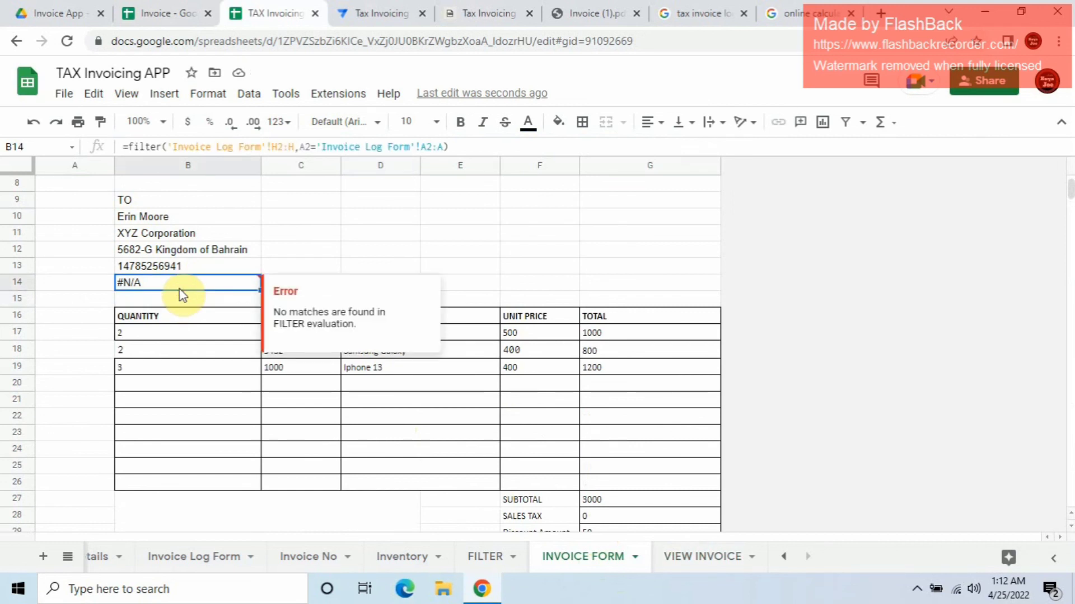
key("Delete")
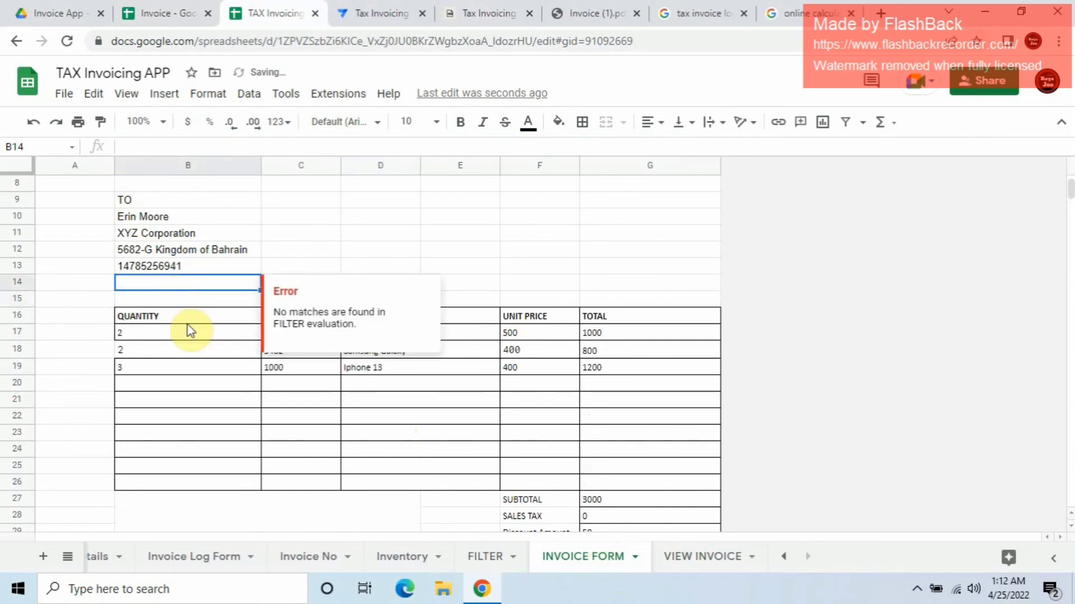
left_click(193, 417)
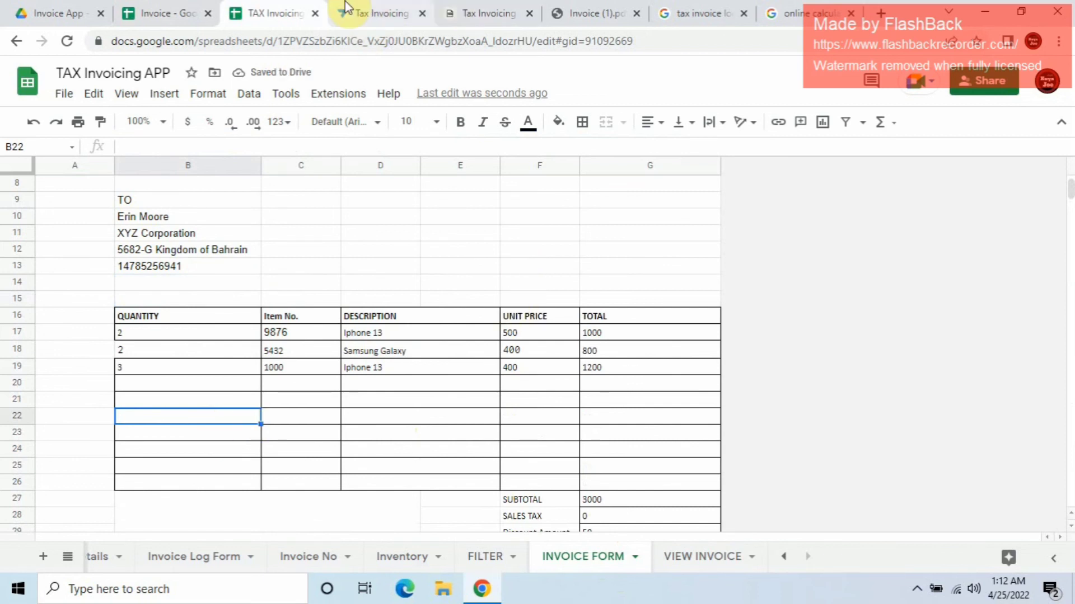
Step: Switch to the running Tax Invoicing App, download invoice 1002 again through the record's LINK, and open the downloaded PDF
left_click(496, 13)
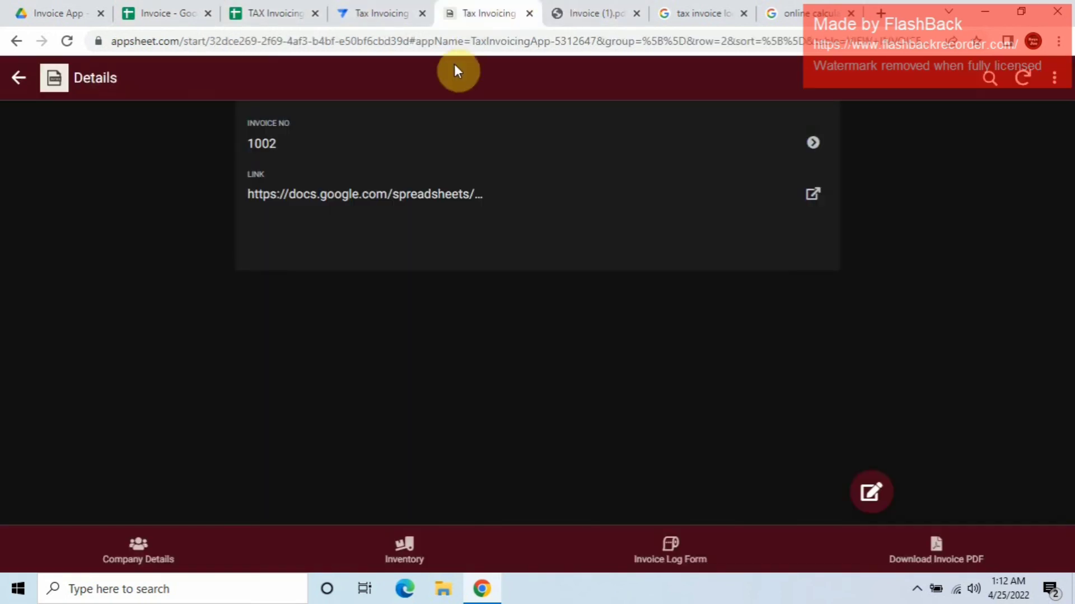
left_click(823, 201)
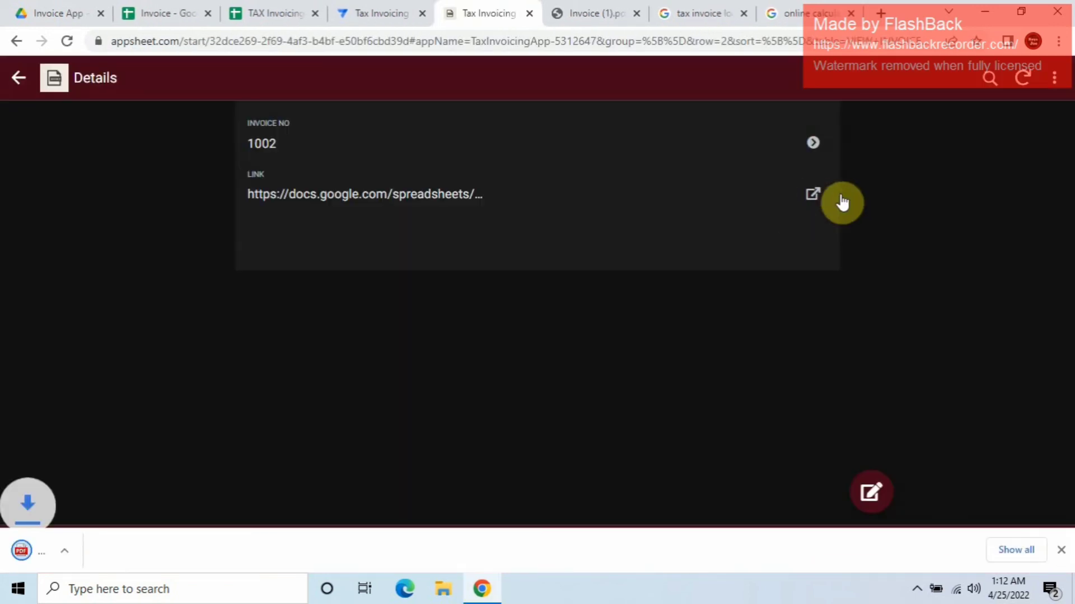
left_click(93, 554)
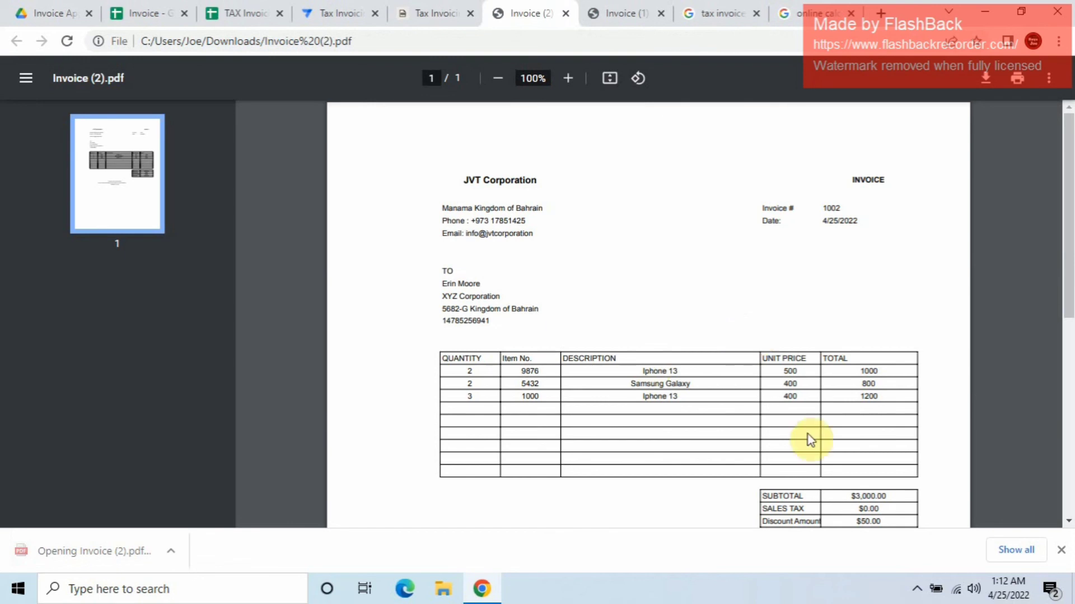
Step: Examine the new PDF's recipient block, centered item rows, currency-formatted totals, and generated date and time note
scroll(842, 380, "down", 2)
scroll(851, 381, "down", 2)
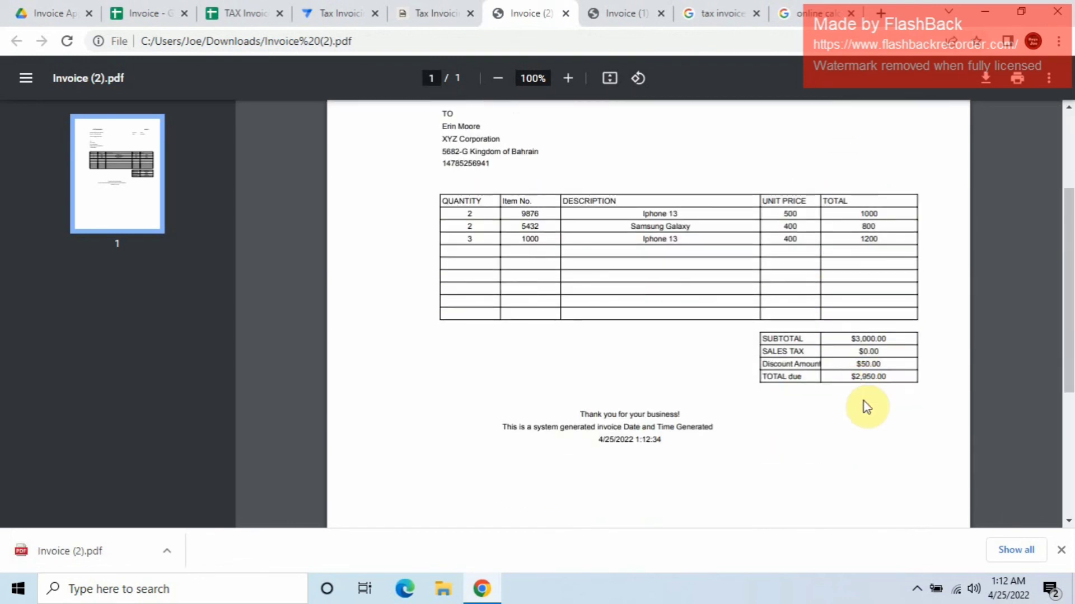
scroll(803, 424, "up", 4)
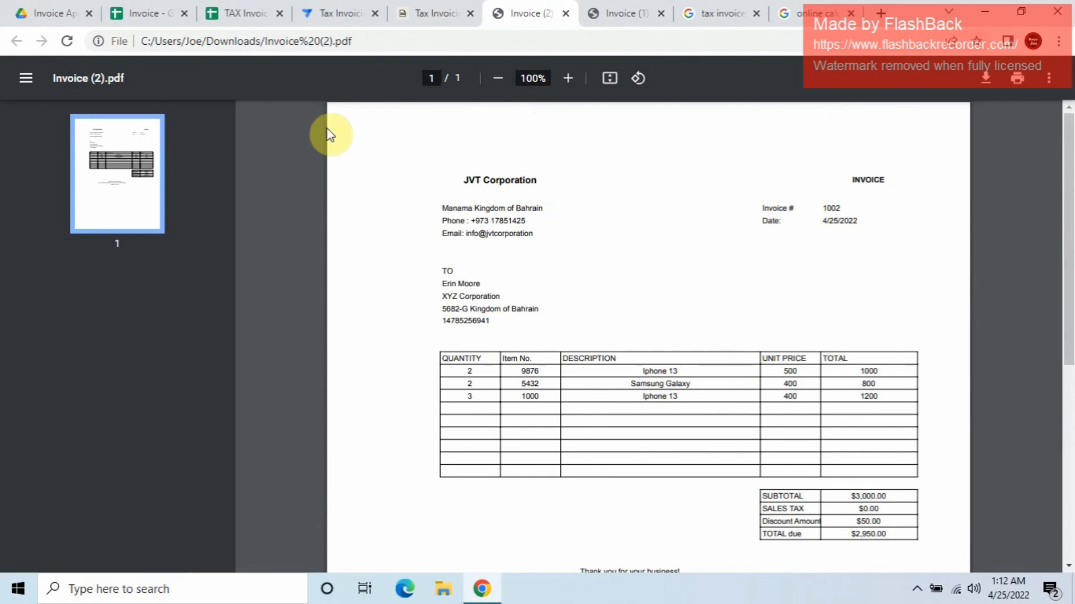
scroll(633, 437, "down", 8)
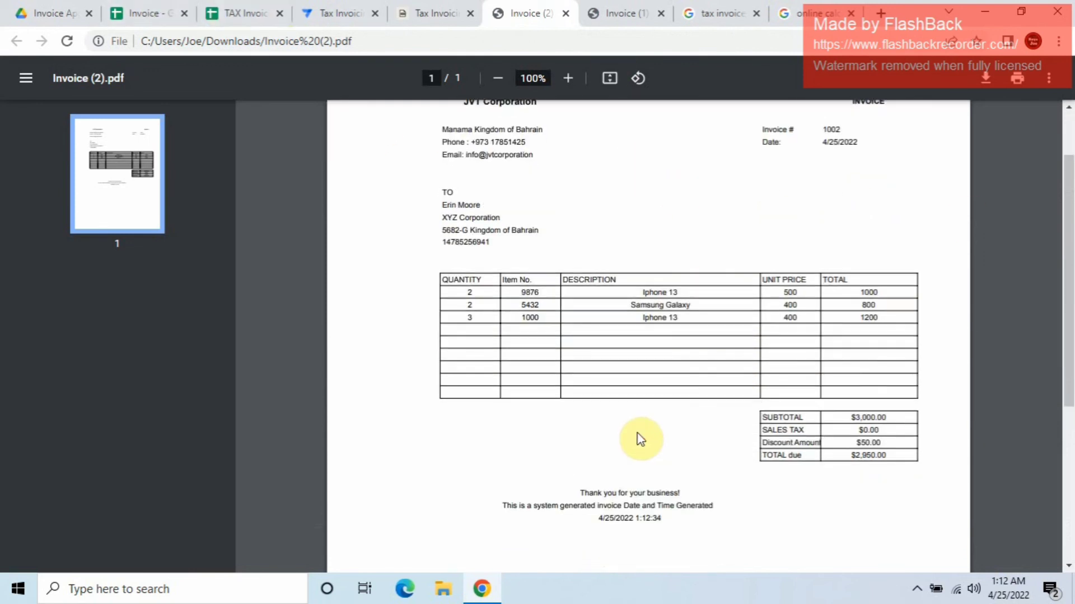
scroll(642, 438, "down", 1)
scroll(652, 451, "up", 7)
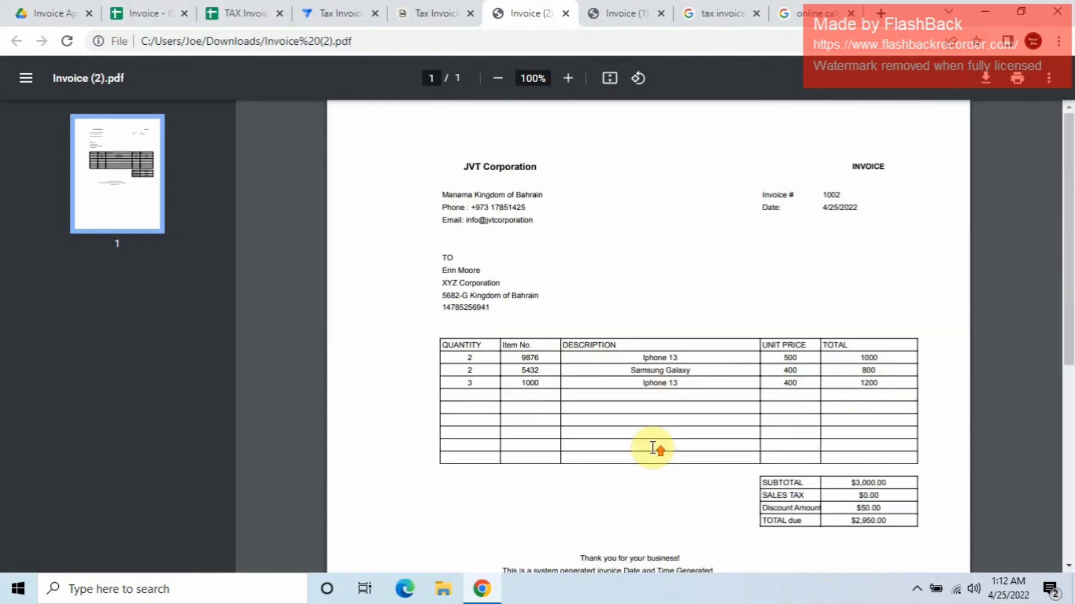
scroll(655, 447, "down", 7)
scroll(649, 445, "up", 7)
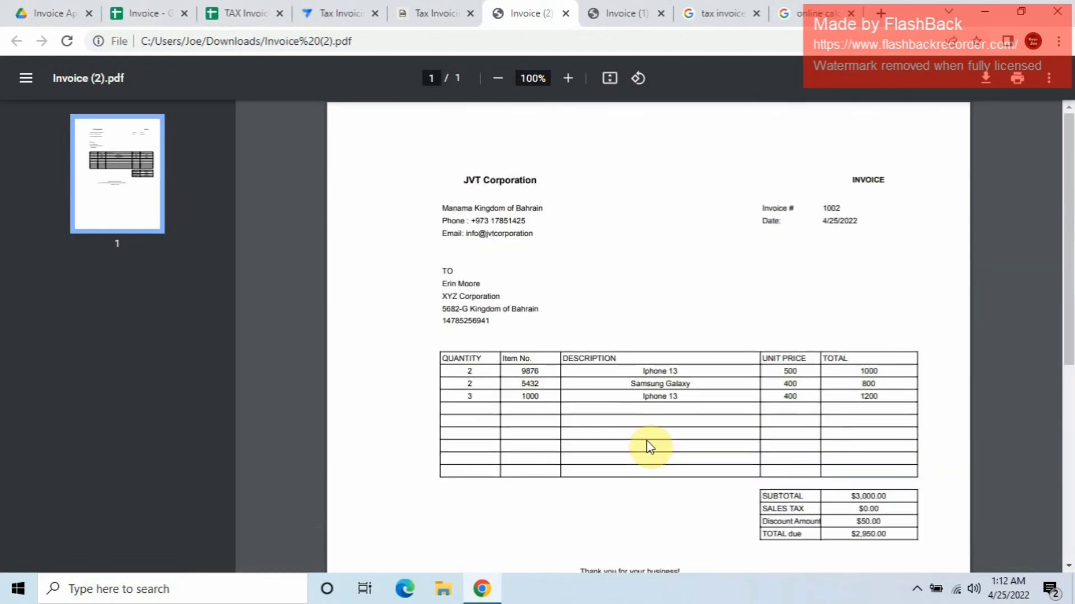
Step: View the Company Details list in the running app, and open the Data tables overview in the AppSheet editor
left_click(434, 13)
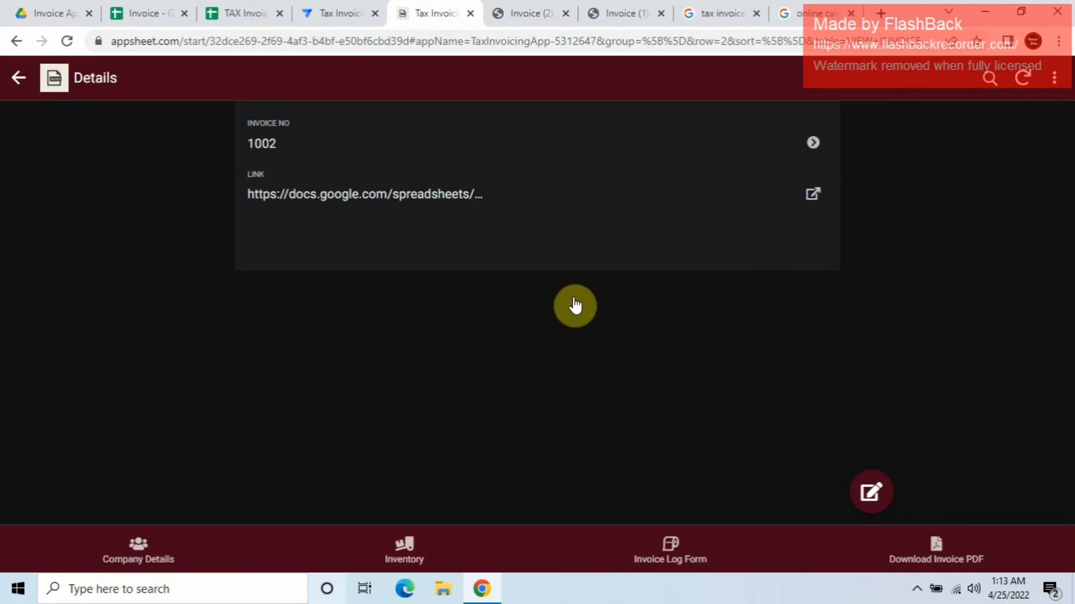
left_click(177, 558)
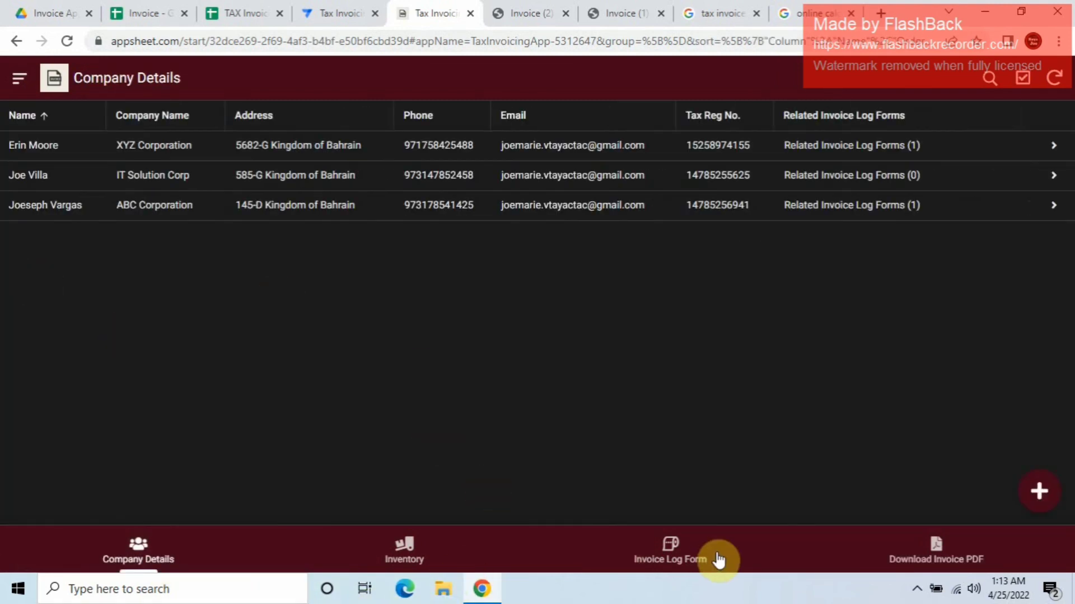
left_click(332, 13)
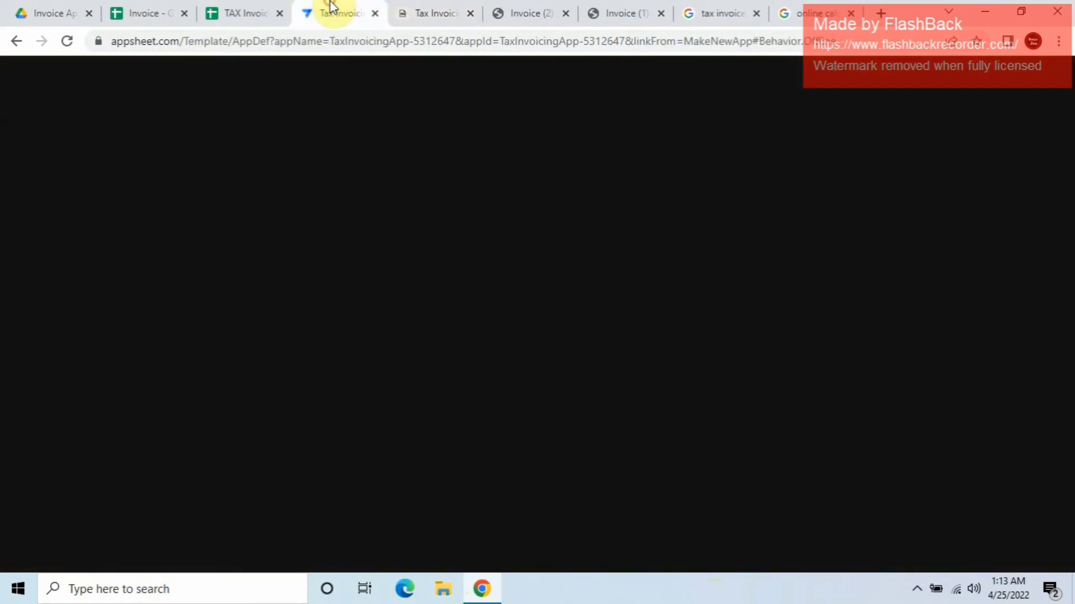
left_click(533, 251)
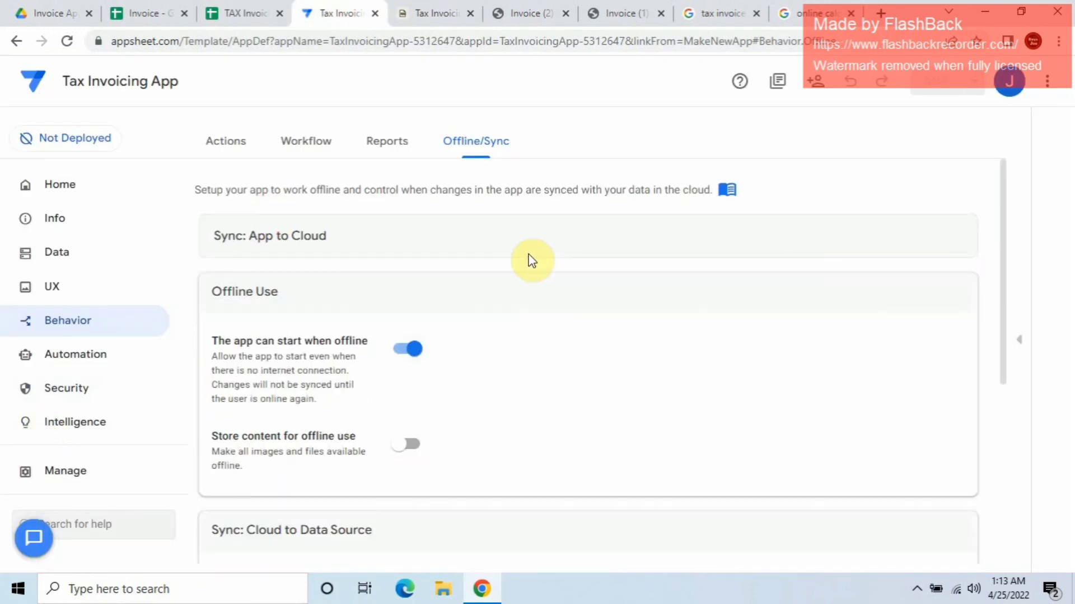
left_click(70, 259)
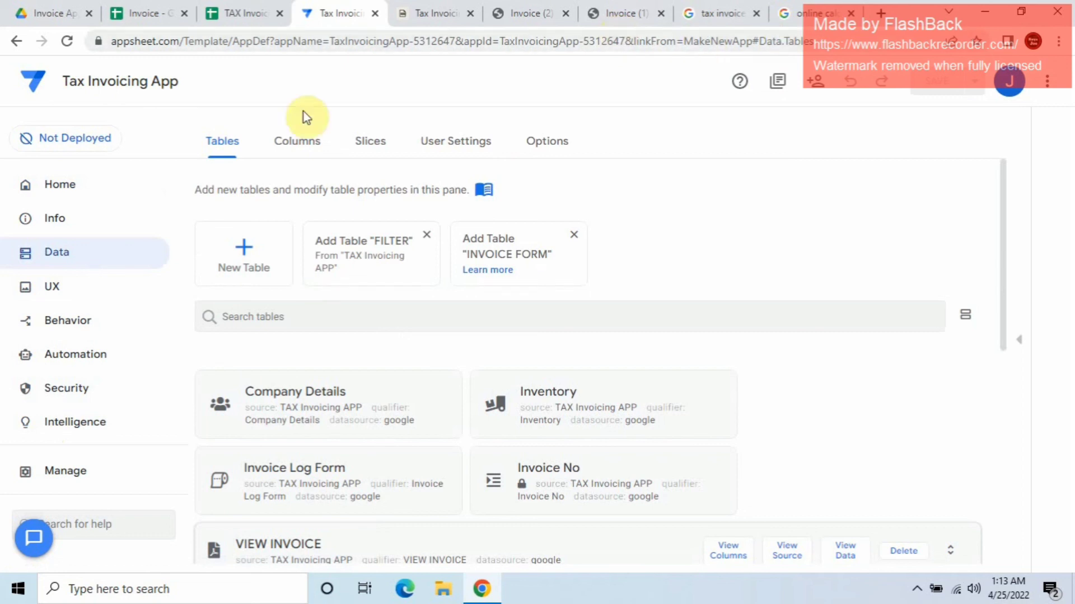
Step: Search Google for appsheet in a new browser tab
left_click(875, 12)
type("ap")
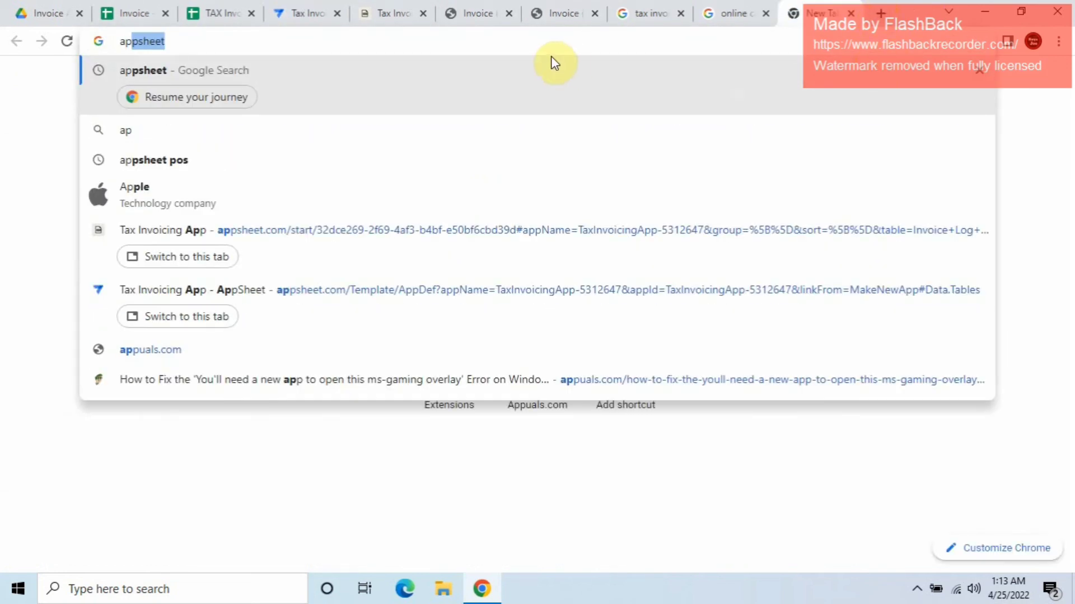
key("Return")
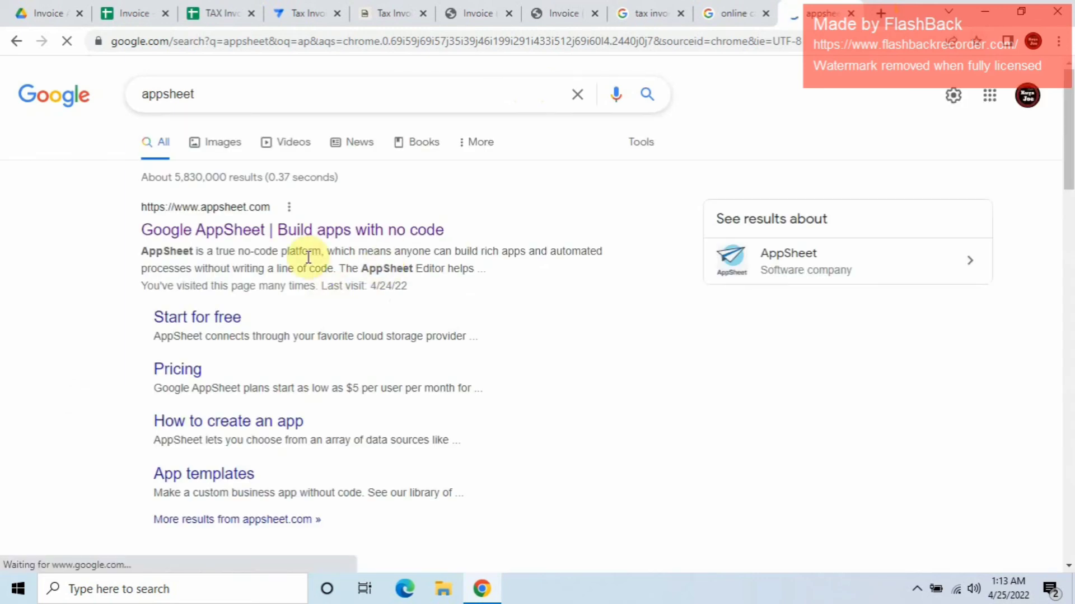
Step: Return to the Tax Invoicing App editor and view the Automation bots and tasks pages
left_click(324, 10)
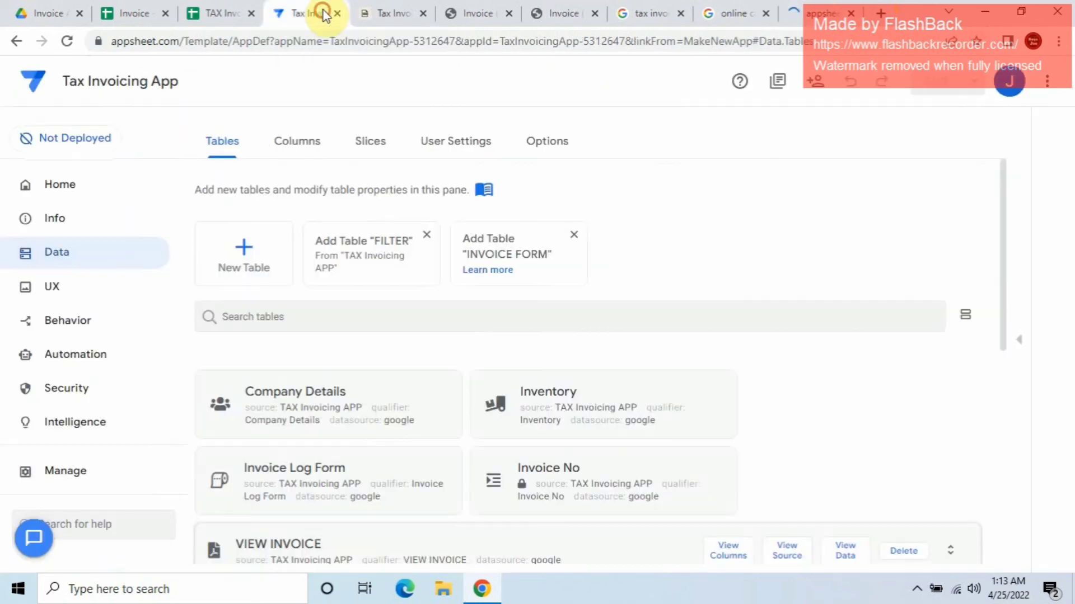
left_click(74, 356)
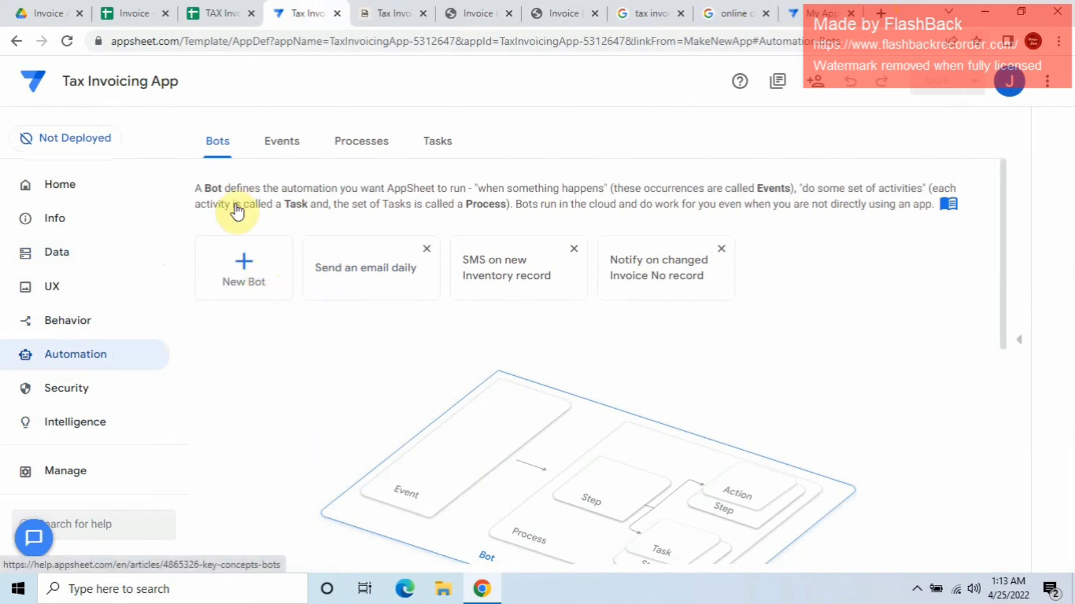
left_click(452, 154)
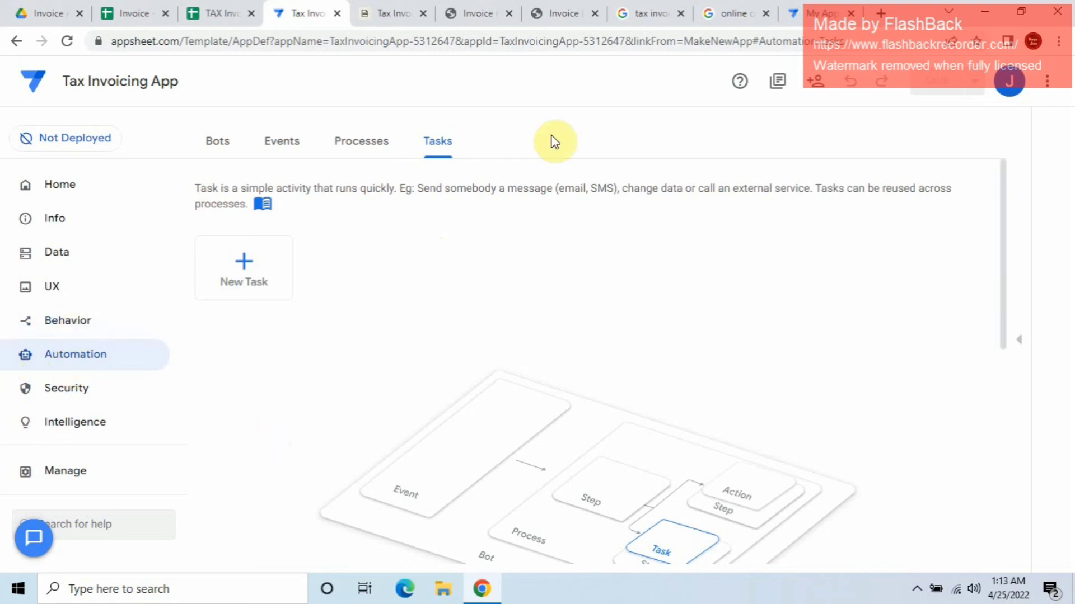
Step: Check the older Invoice (1) PDF, and return to the running app's Download Invoice PDF view
left_click(581, 16)
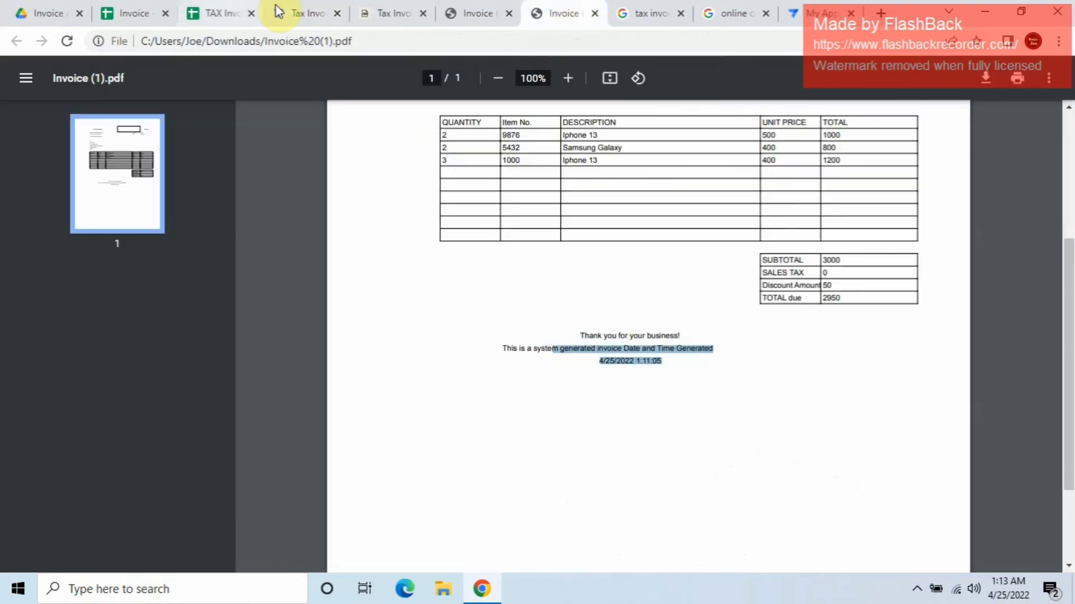
left_click(364, 16)
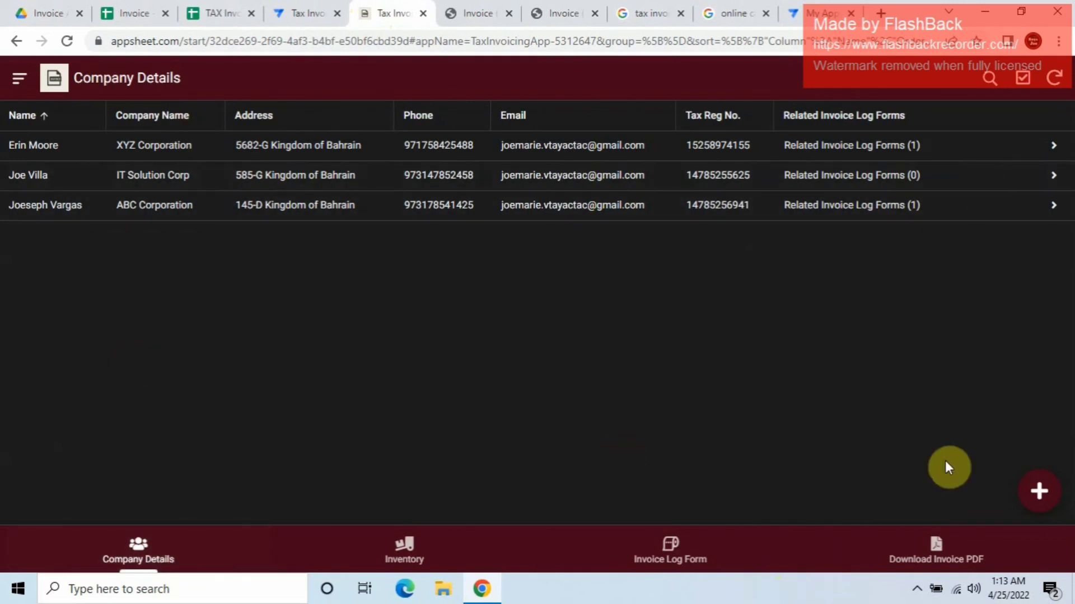
left_click(940, 560)
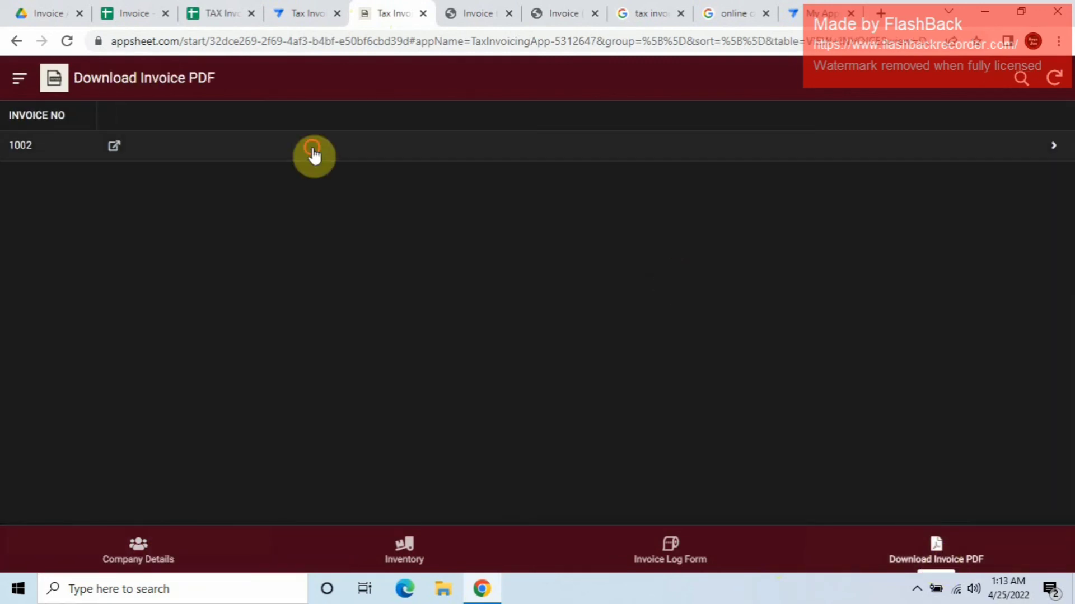
Step: Edit the 1002 record in the Download Invoice PDF view, set its invoice number to 1001, and save the form
left_click(312, 154)
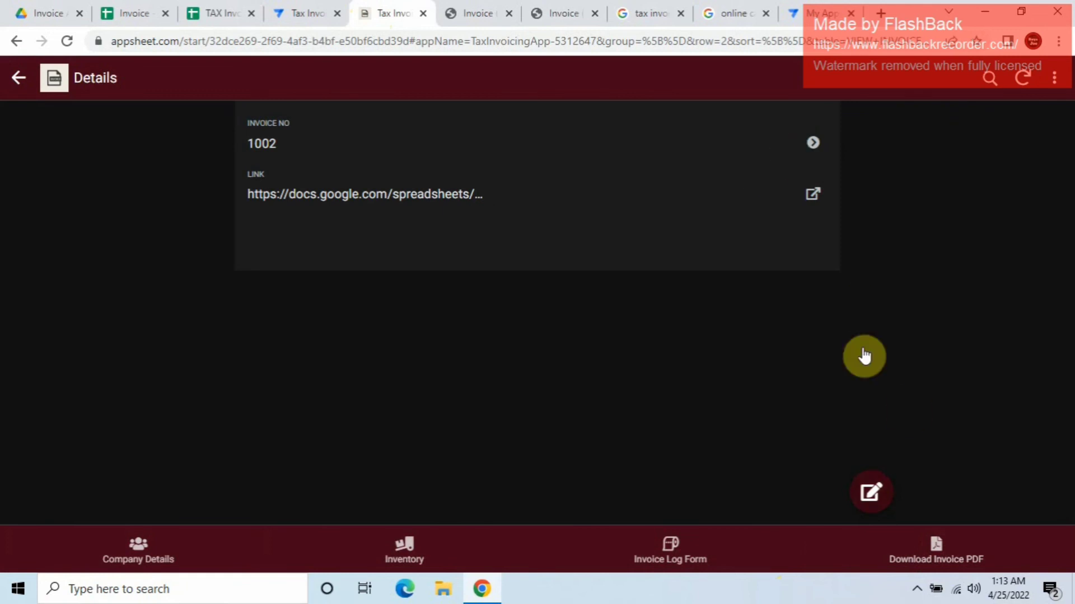
left_click(876, 506)
left_click(576, 187)
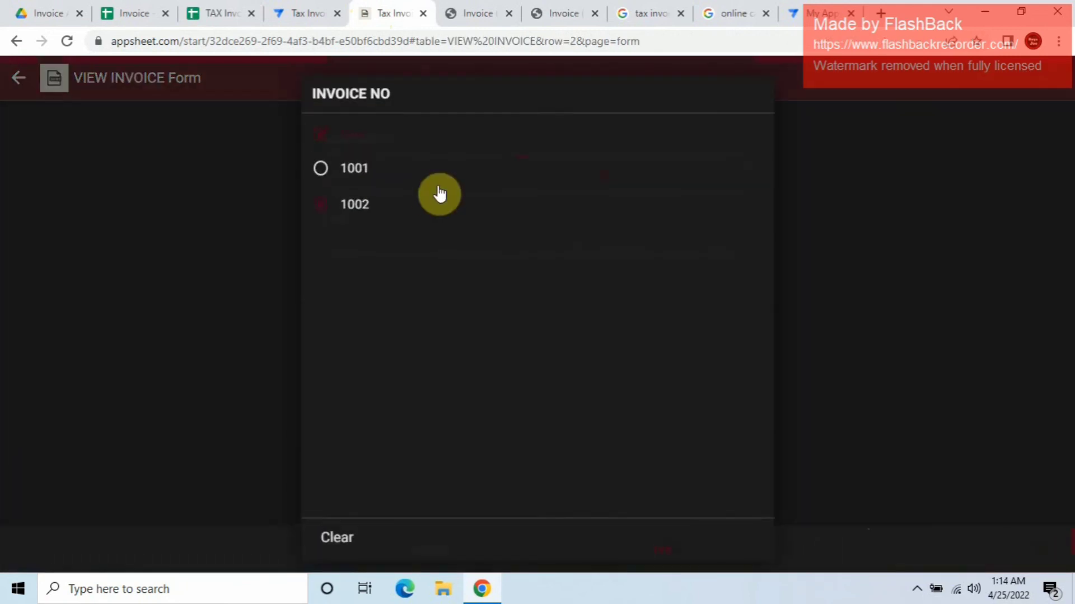
left_click(411, 193)
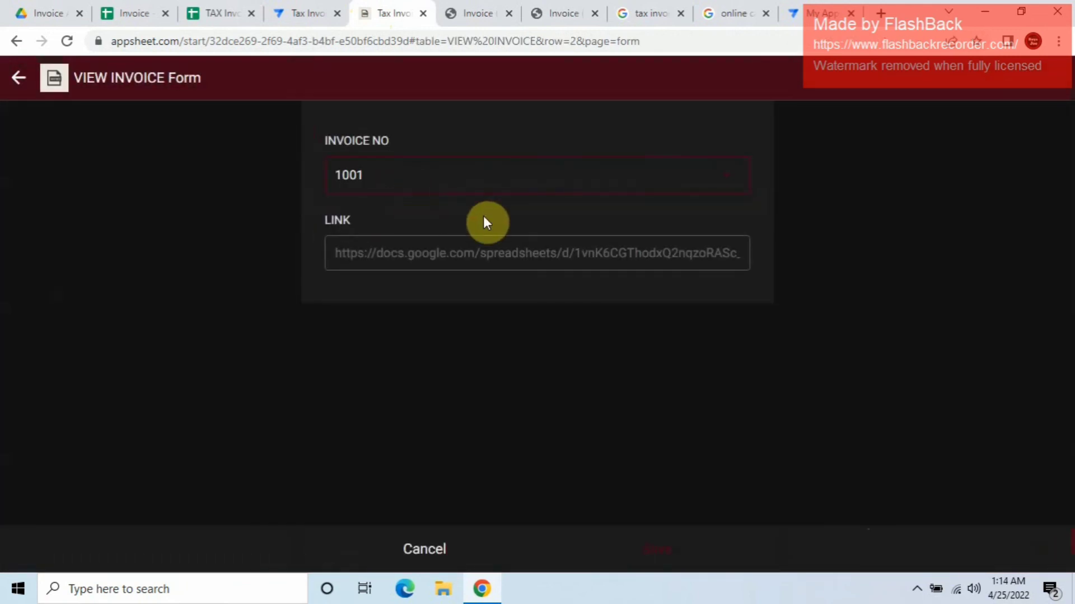
left_click(643, 566)
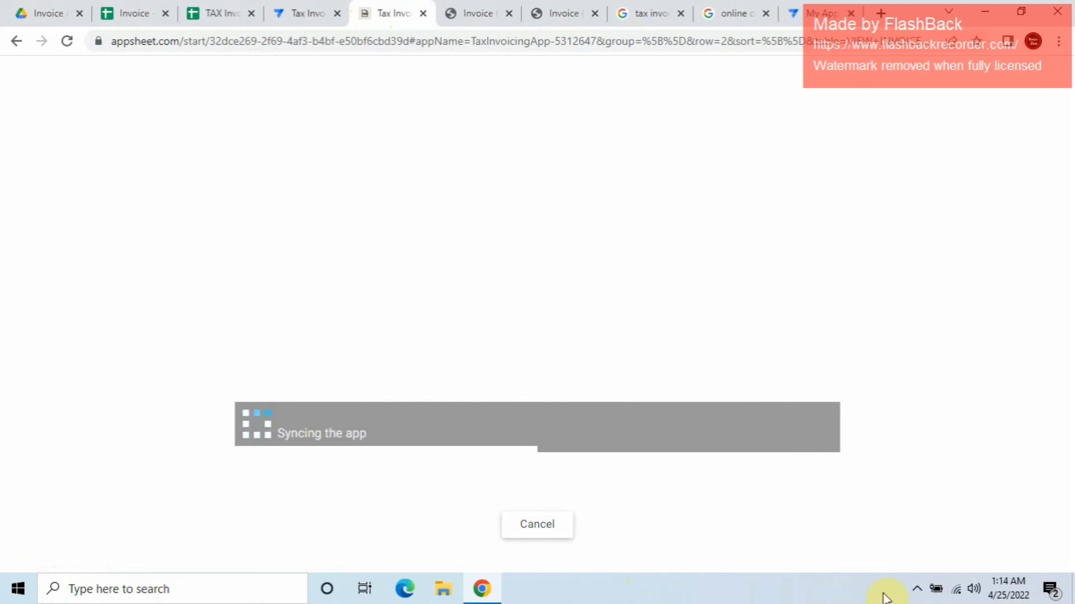
left_click(918, 591)
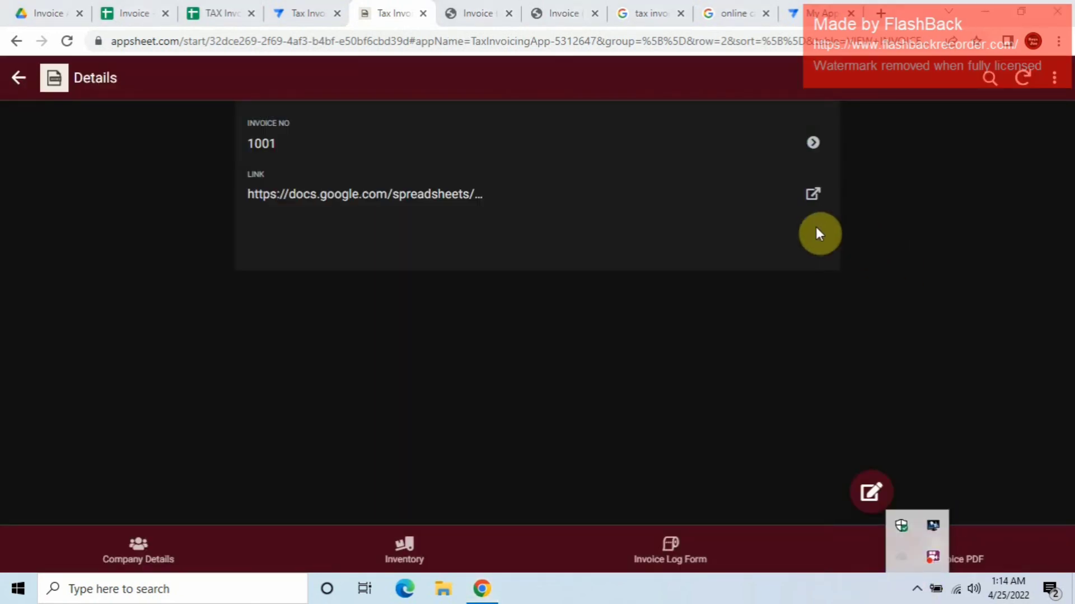
Step: Download the PDF from the record's LINK field, then open the downloaded Invoice (3).pdf and review its item table and totals
left_click(813, 193)
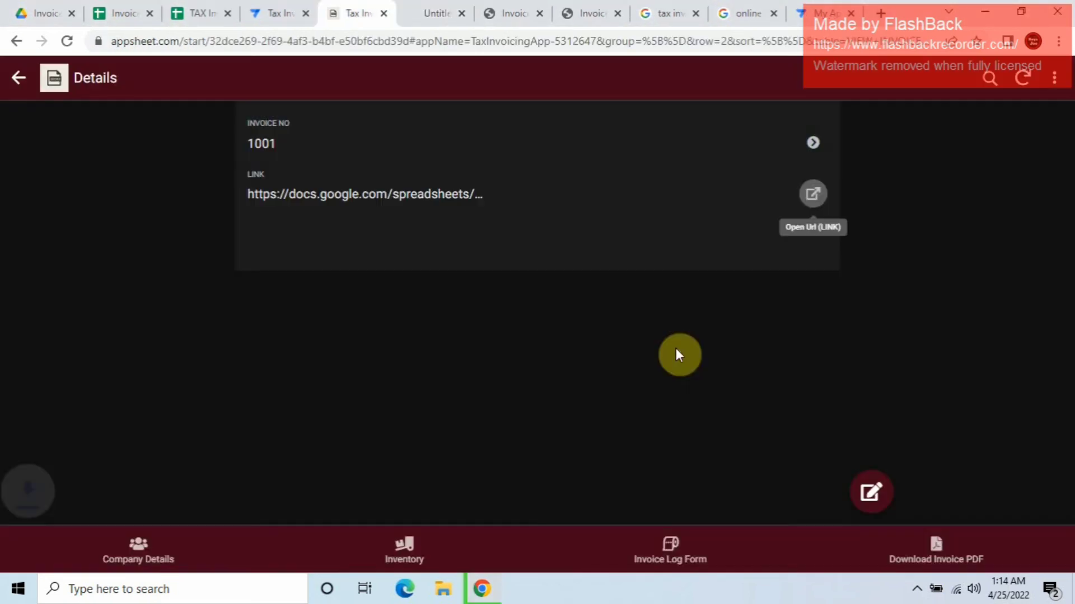
left_click(79, 553)
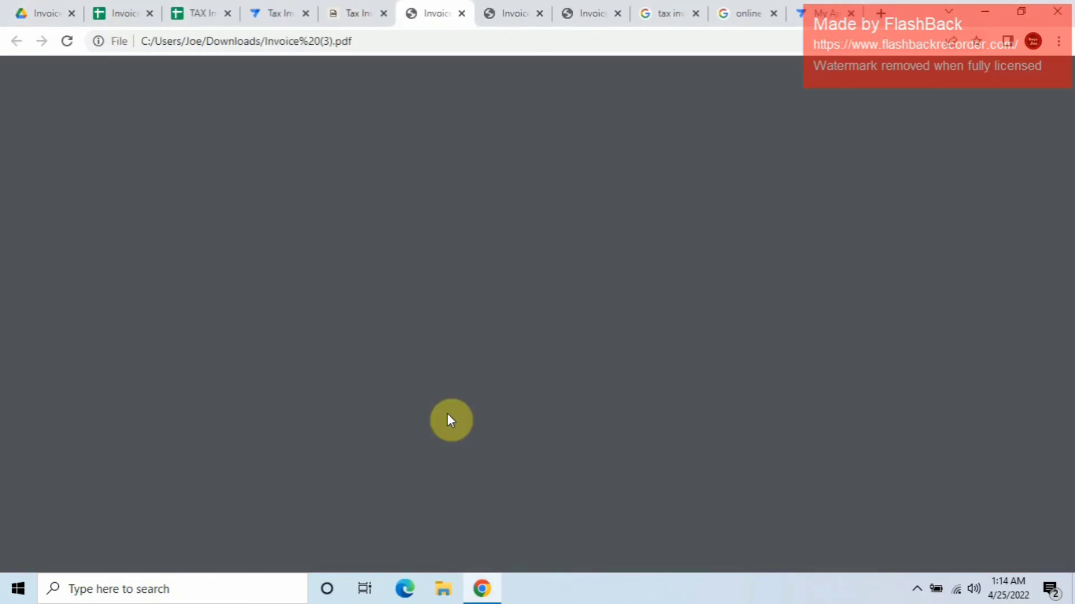
scroll(599, 358, "down", 4)
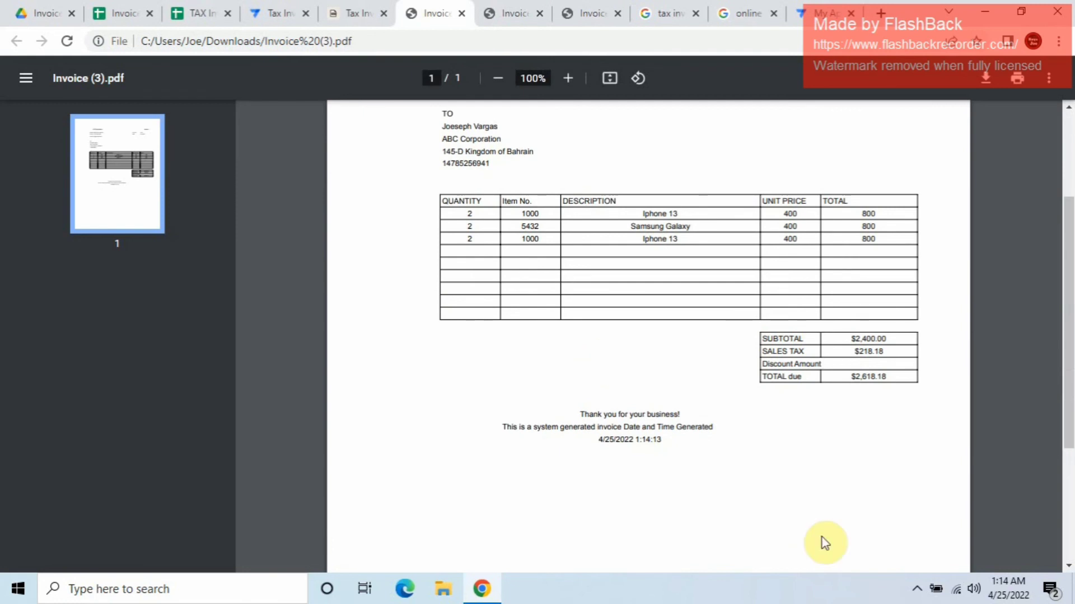
left_click(913, 591)
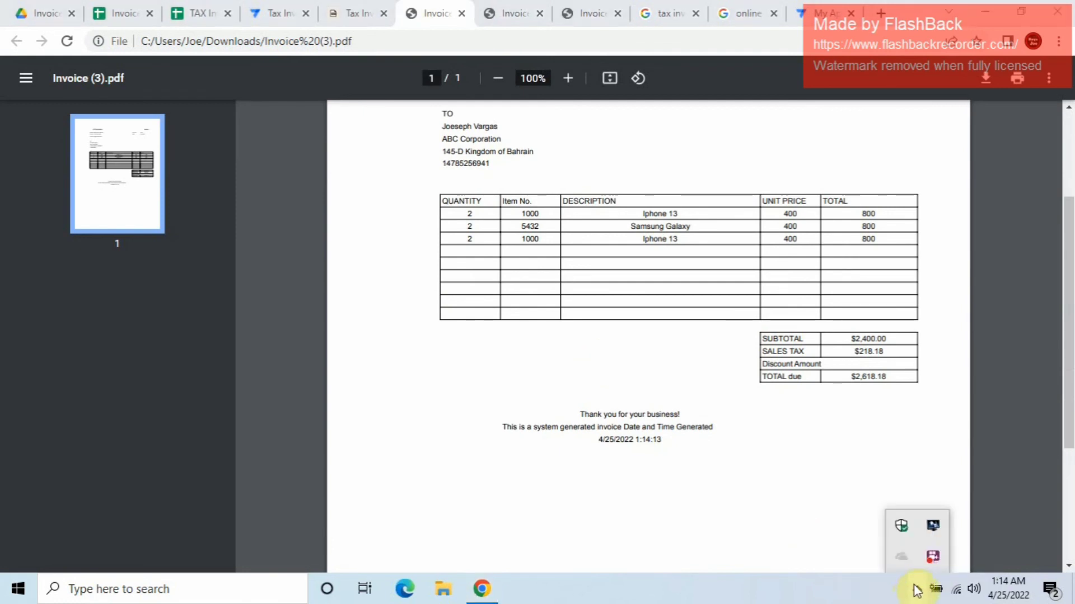